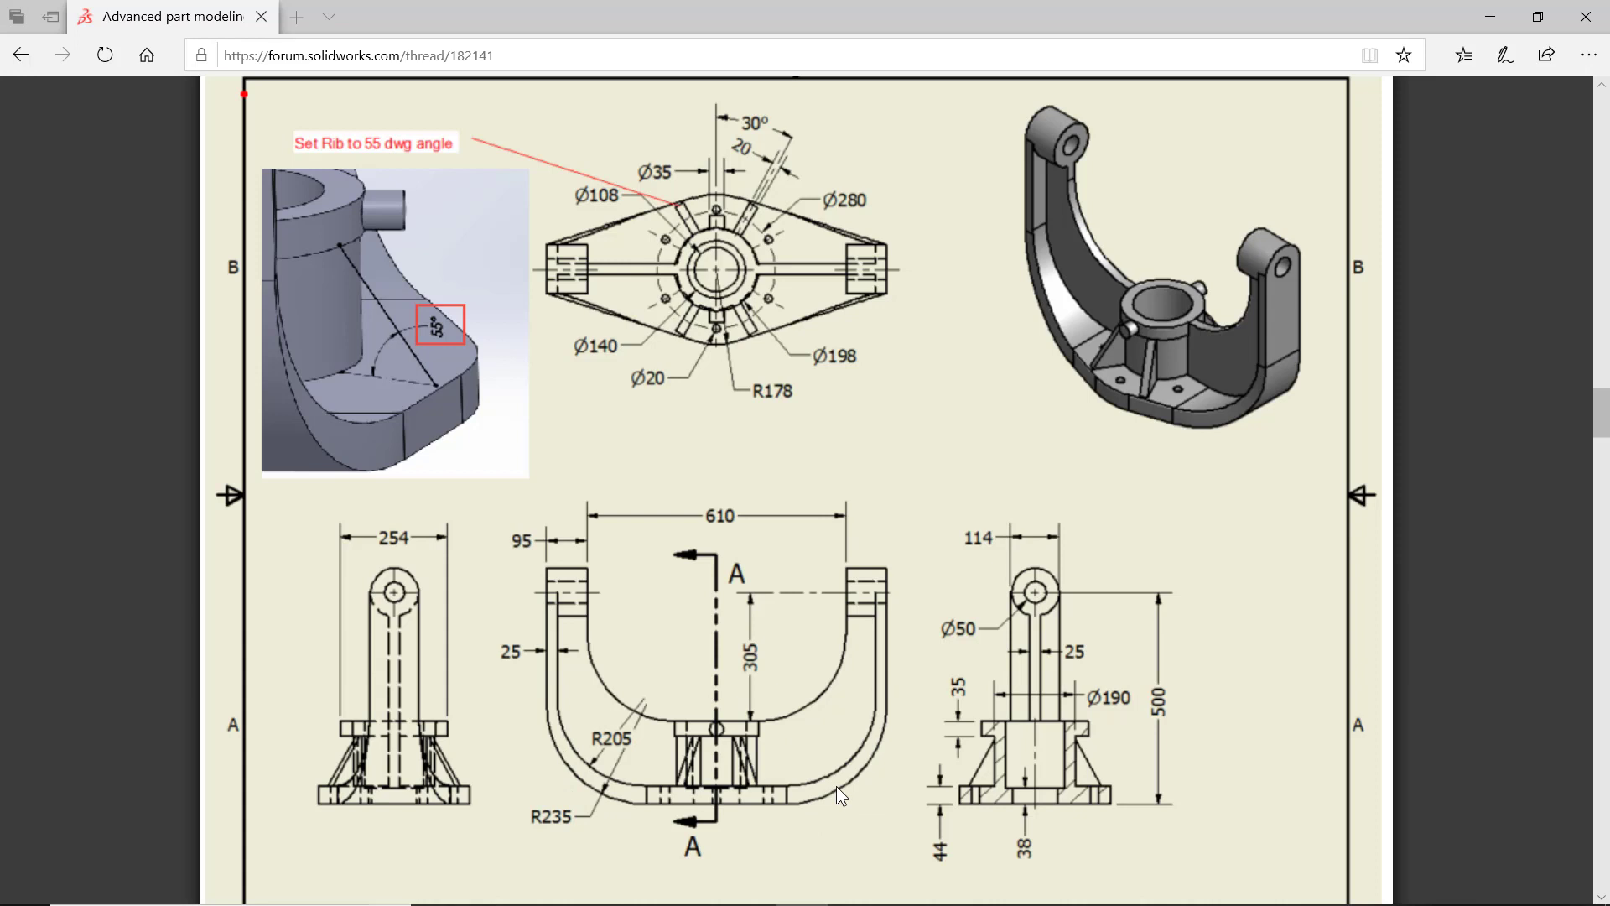
Switch to the Telescope Frame part in SOLIDWORKS and examine the finished model from above and from several oblique angles
{"action": "mouse_move", "coordinate": [643, 896]}
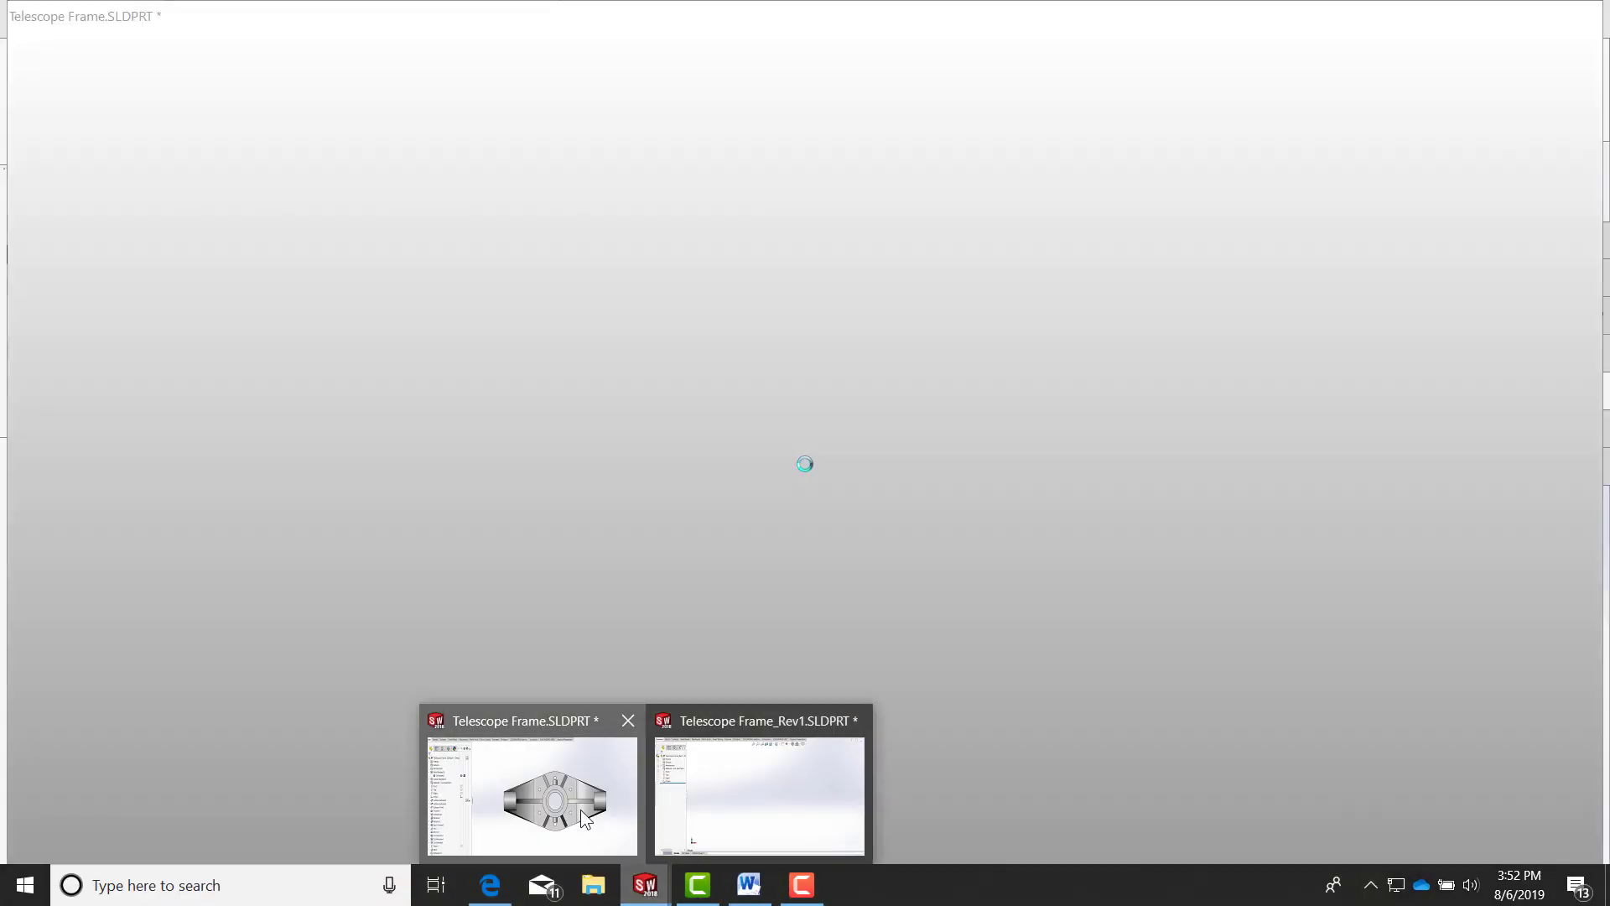
{"action": "left_click", "coordinate": [581, 808]}
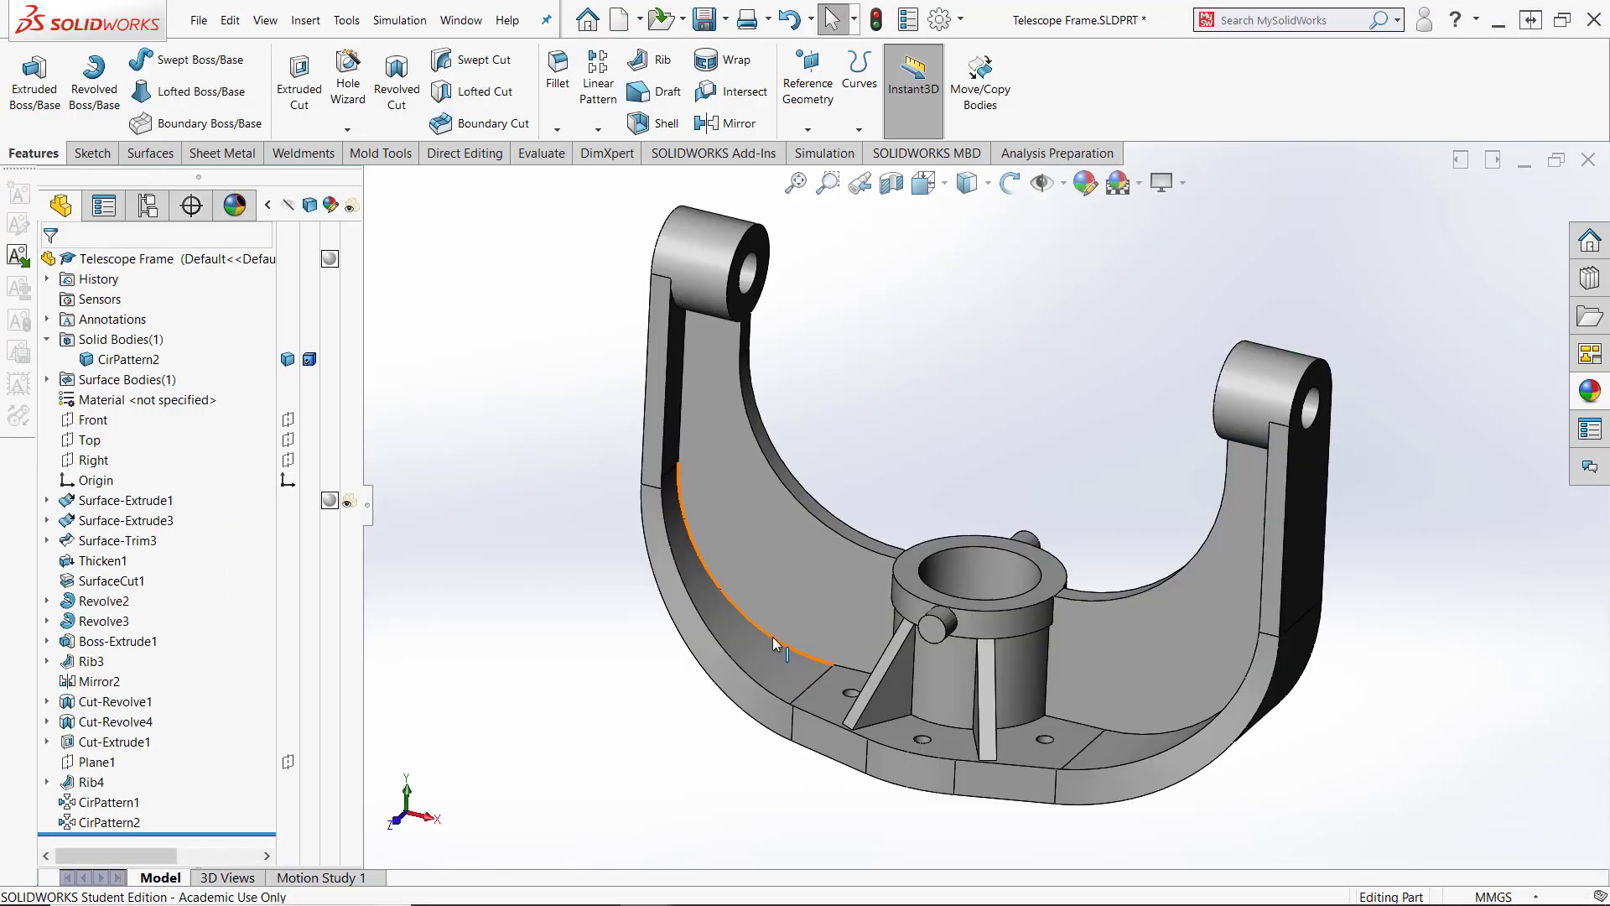
{"action": "middle_click_drag", "start_coordinate": [572, 609], "coordinate": [1013, 455]}
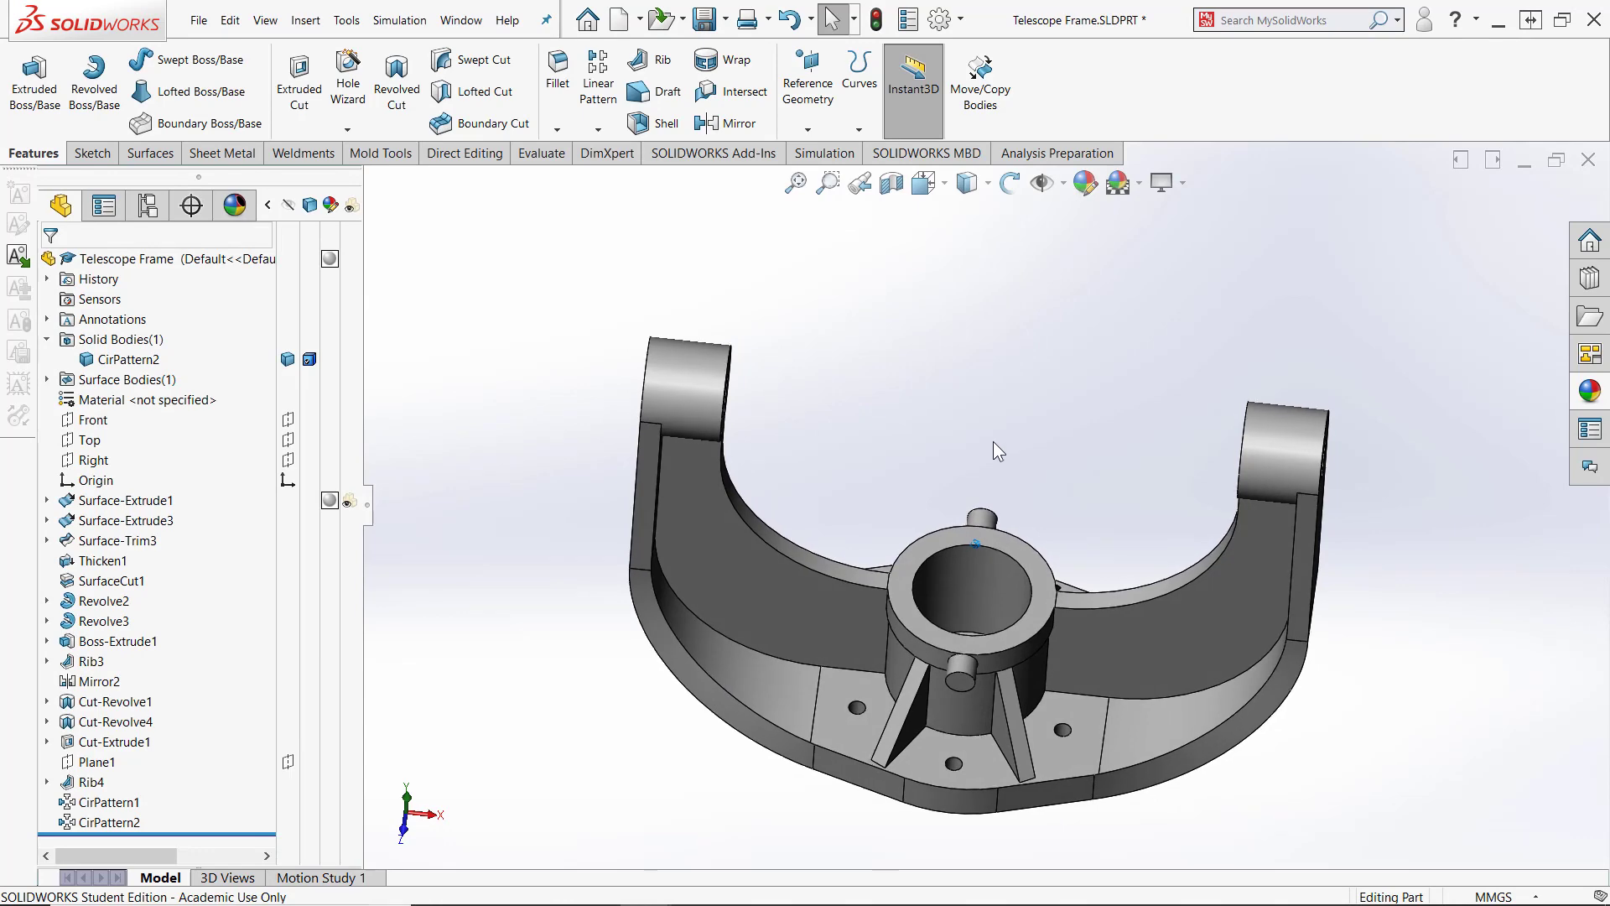
{"action": "key", "text": "space"}
{"action": "left_click", "coordinate": [1053, 529]}
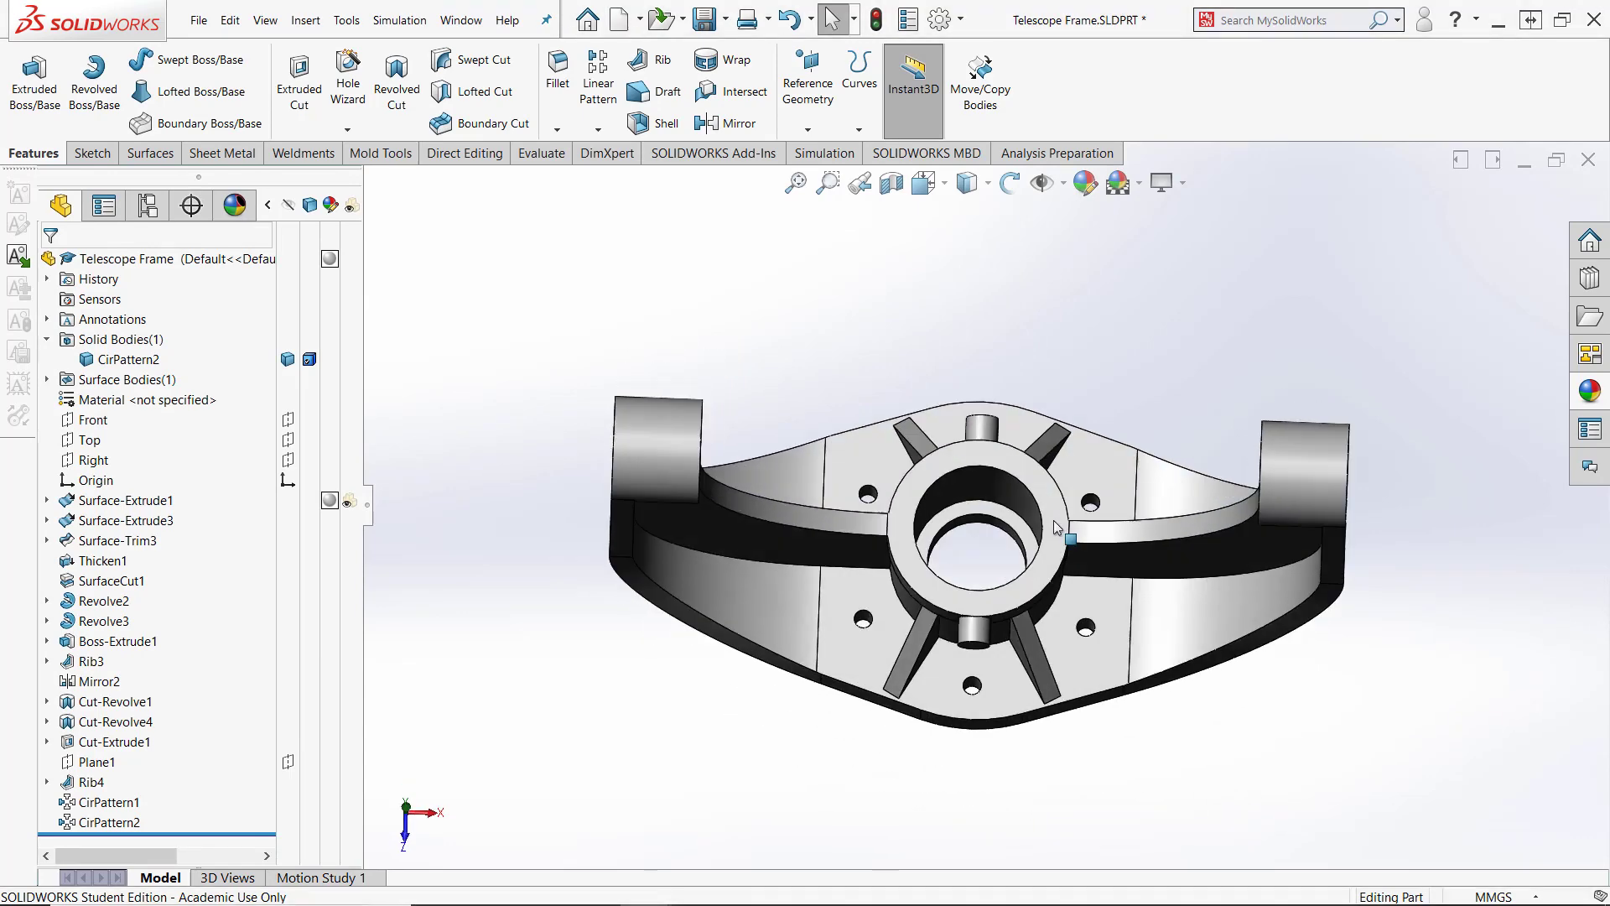
{"action": "scroll", "coordinate": [696, 442], "scroll_direction": "down", "scroll_amount": 6}
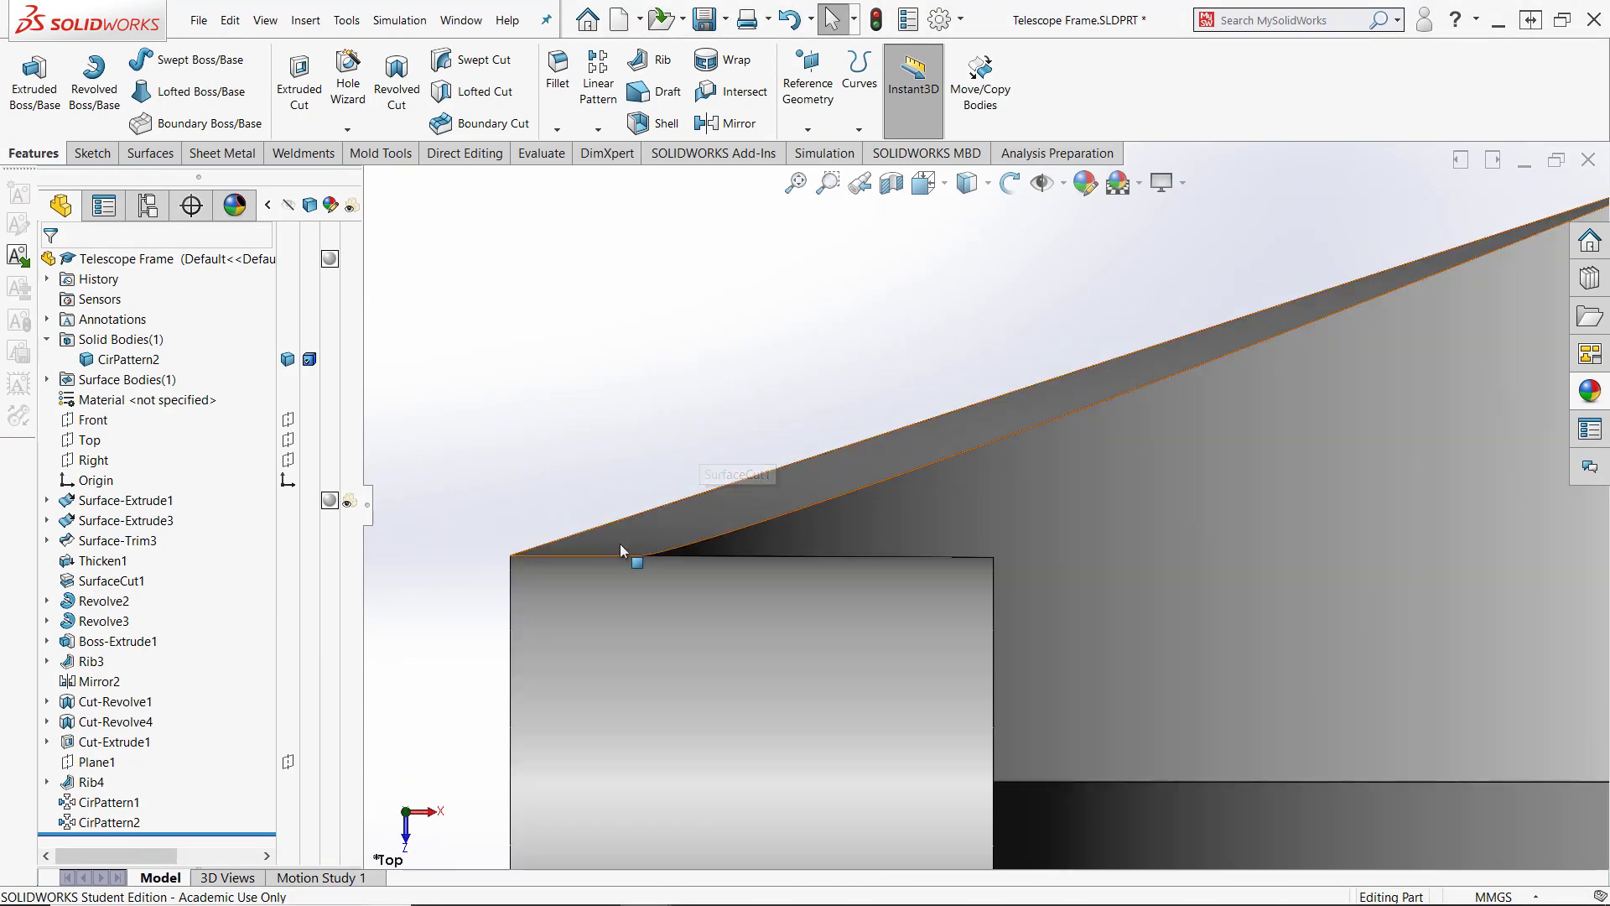
{"action": "scroll", "coordinate": [782, 495], "scroll_direction": "up", "scroll_amount": 5}
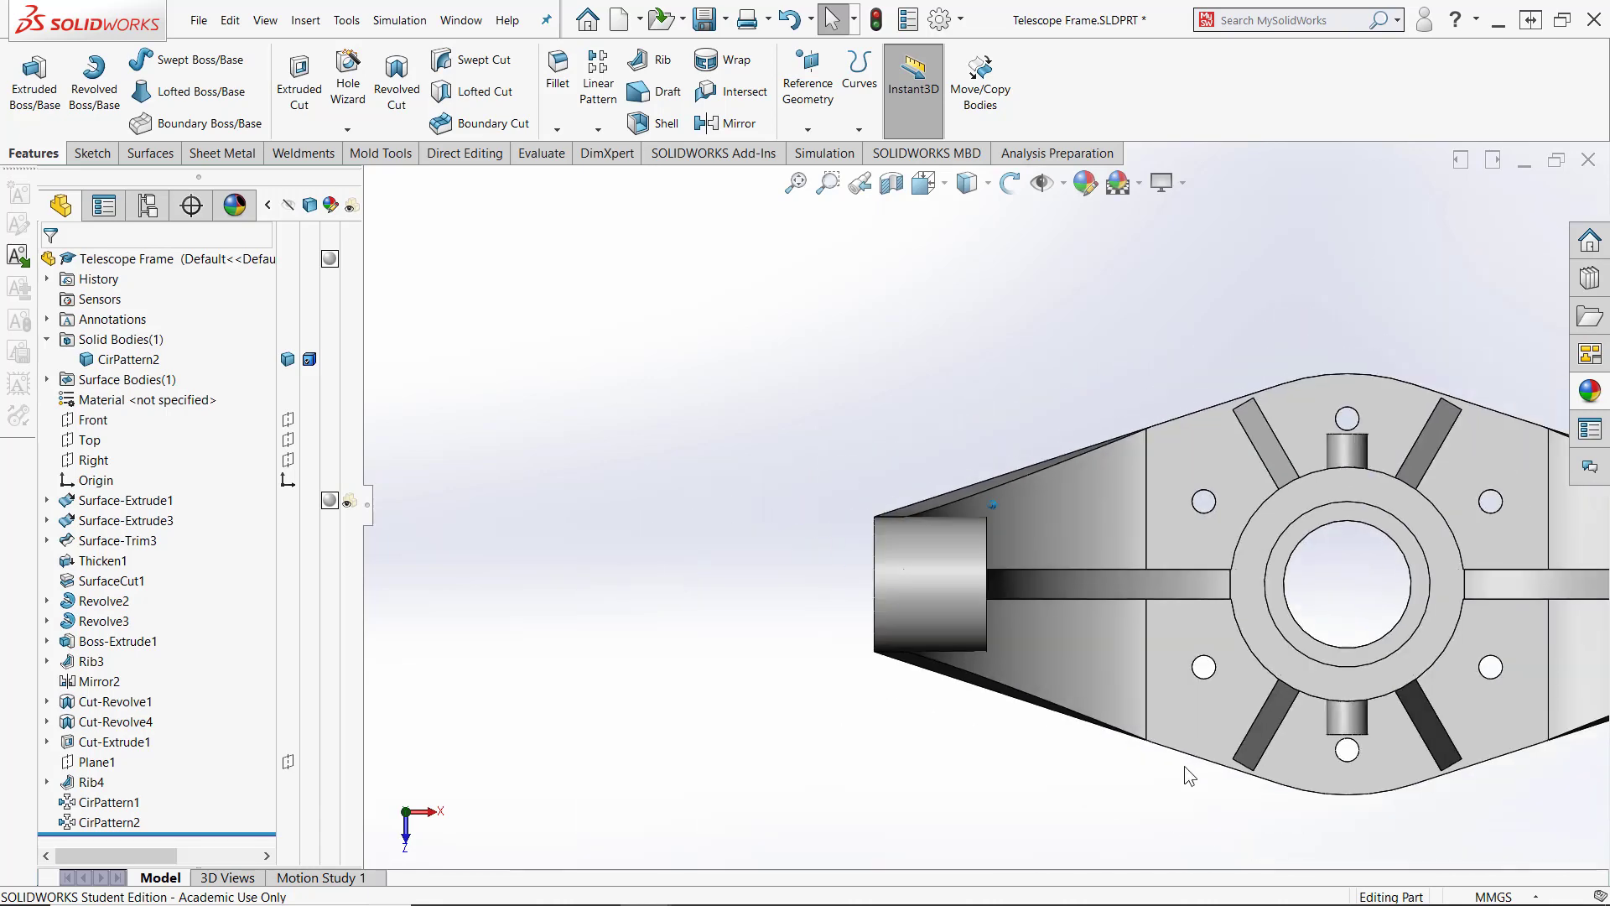
{"action": "mouse_move", "coordinate": [1184, 767]}
{"action": "middle_mouse_down"}
{"action": "mouse_move", "coordinate": [1185, 844]}
{"action": "mouse_move", "coordinate": [1065, 821]}
{"action": "middle_mouse_up"}
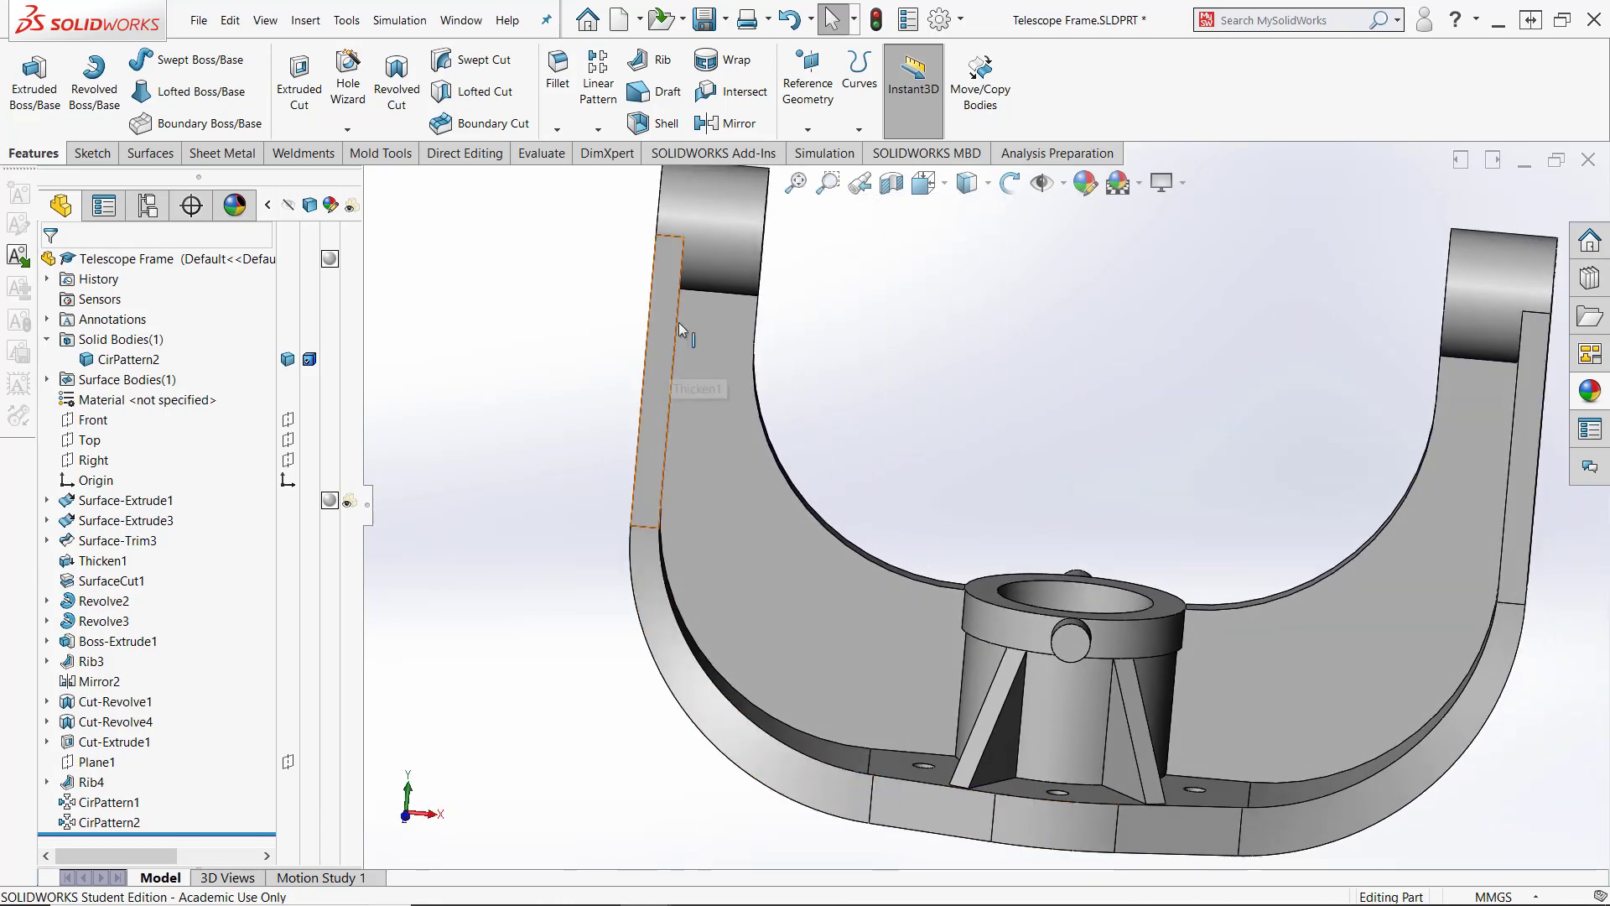
{"action": "middle_click_drag", "start_coordinate": [711, 238], "coordinate": [768, 293]}
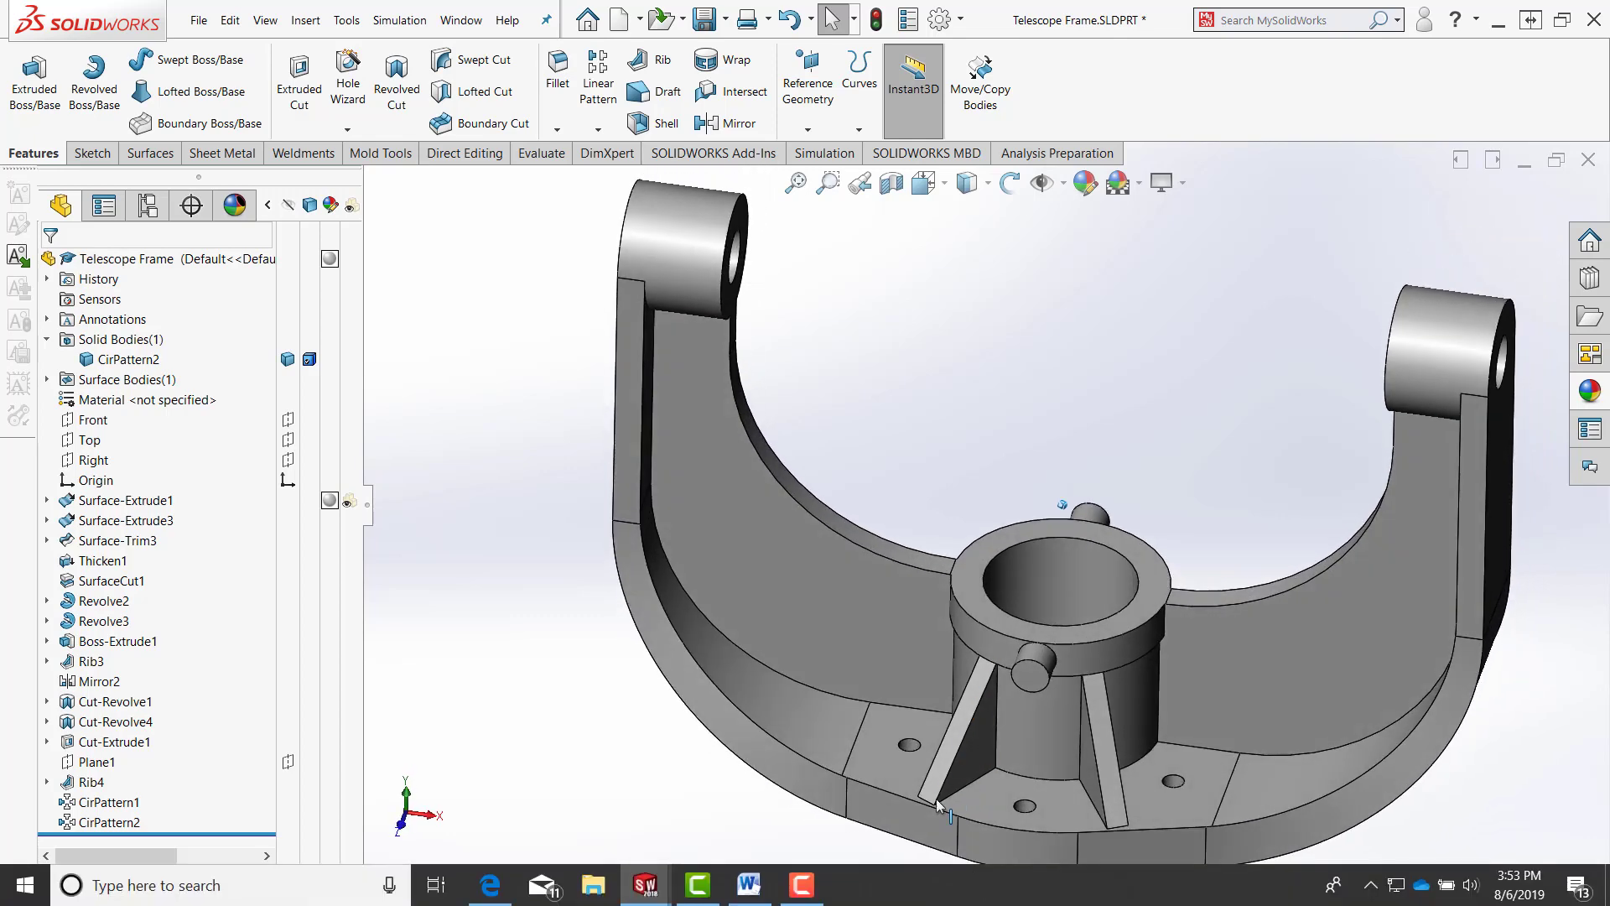
{"action": "mouse_move", "coordinate": [1010, 836]}
{"action": "middle_mouse_down"}
{"action": "mouse_move", "coordinate": [917, 688]}
{"action": "mouse_move", "coordinate": [1039, 471]}
{"action": "mouse_move", "coordinate": [1035, 329]}
{"action": "middle_mouse_up"}
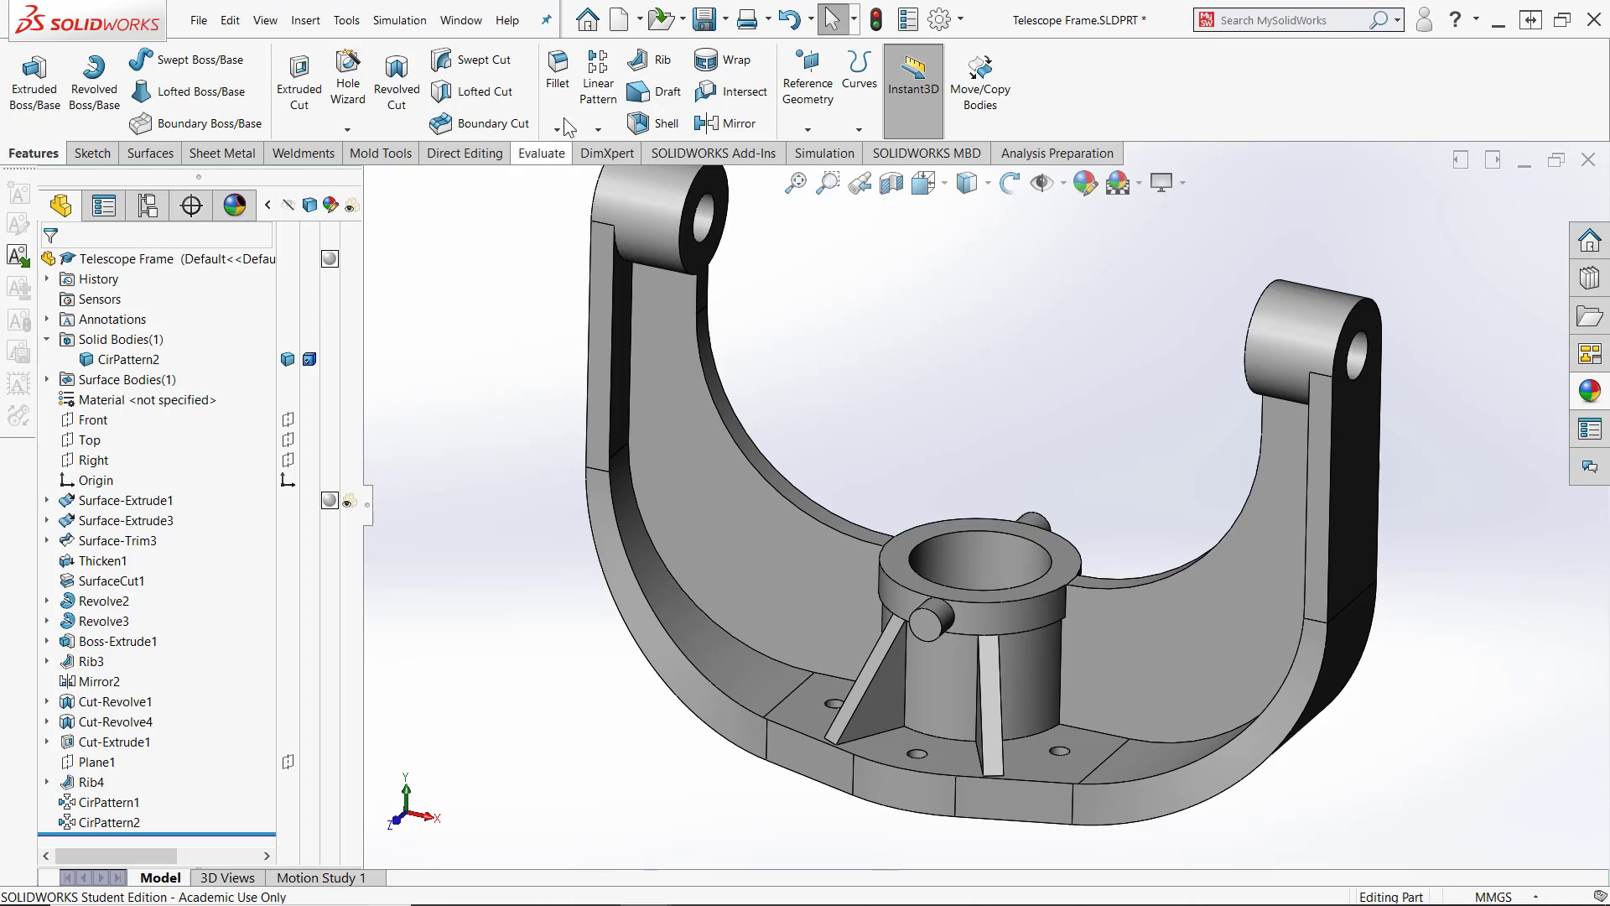
Switch to the Telescope Frame_Rev1 part and sketch a corner rectangle about 126 by 50 mm above the origin on the Front plane
{"action": "left_click", "coordinate": [460, 20]}
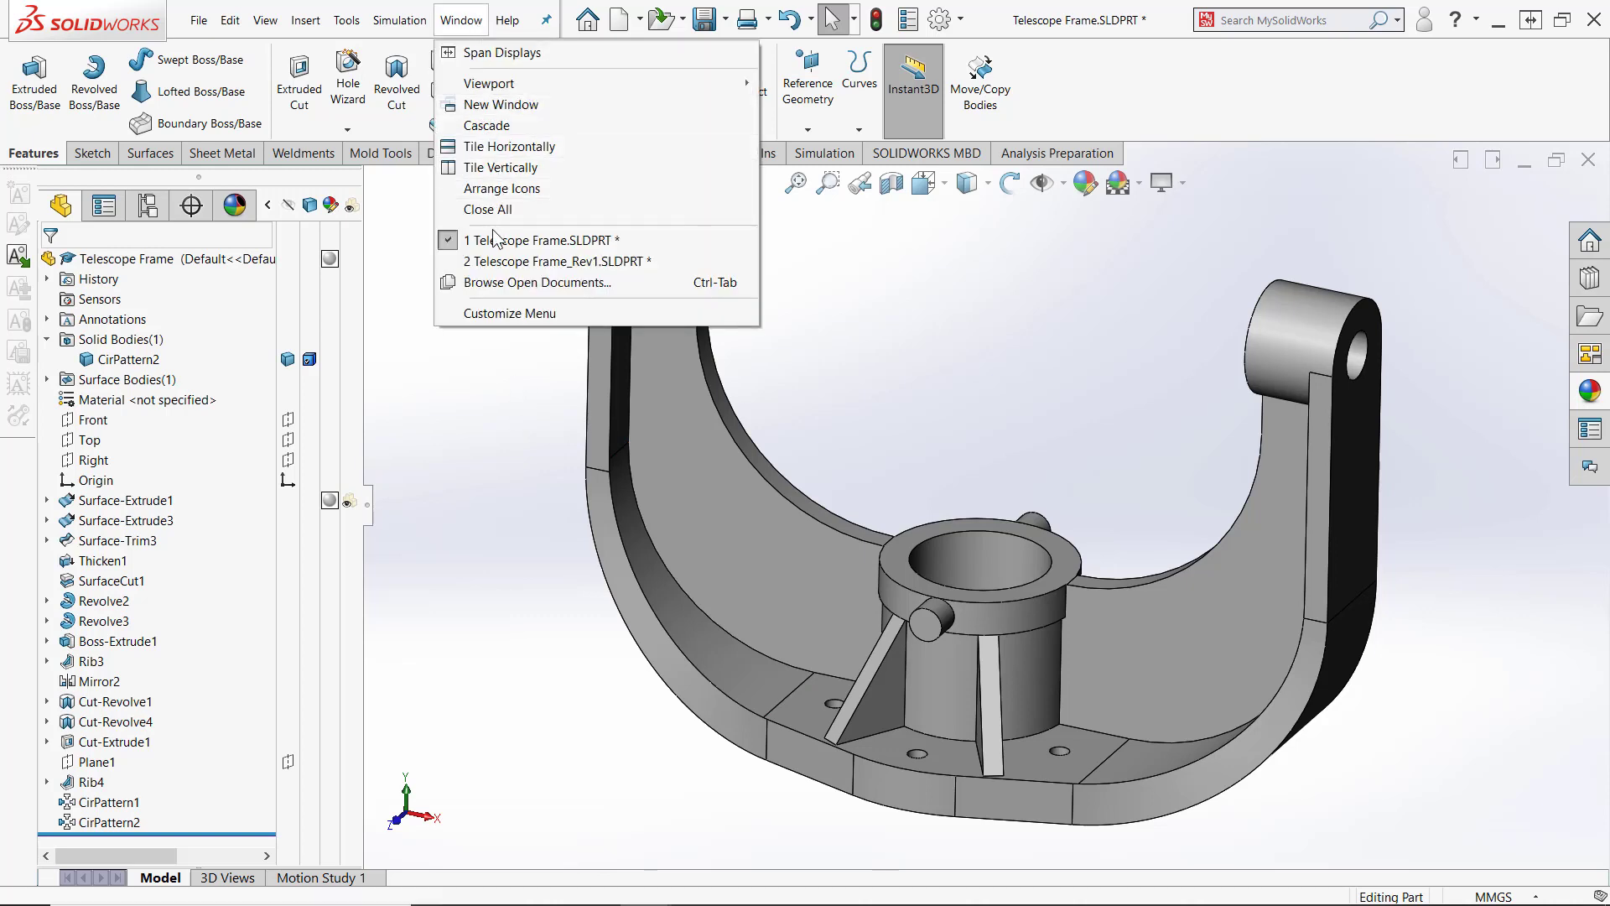
{"action": "left_click", "coordinate": [504, 261]}
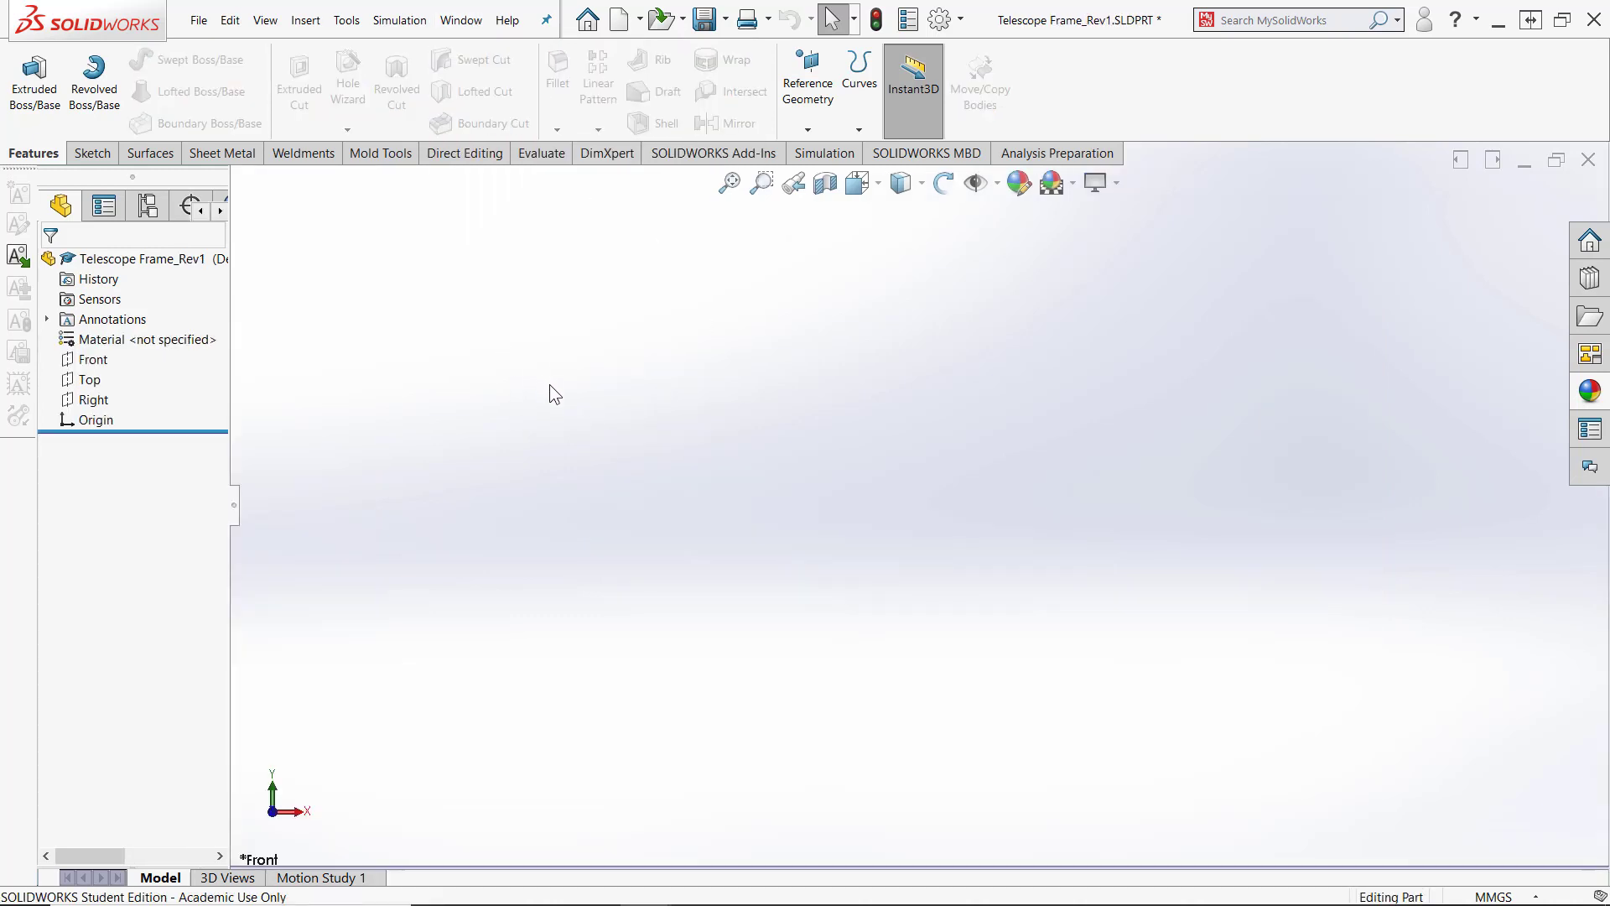
{"action": "left_click", "coordinate": [91, 359]}
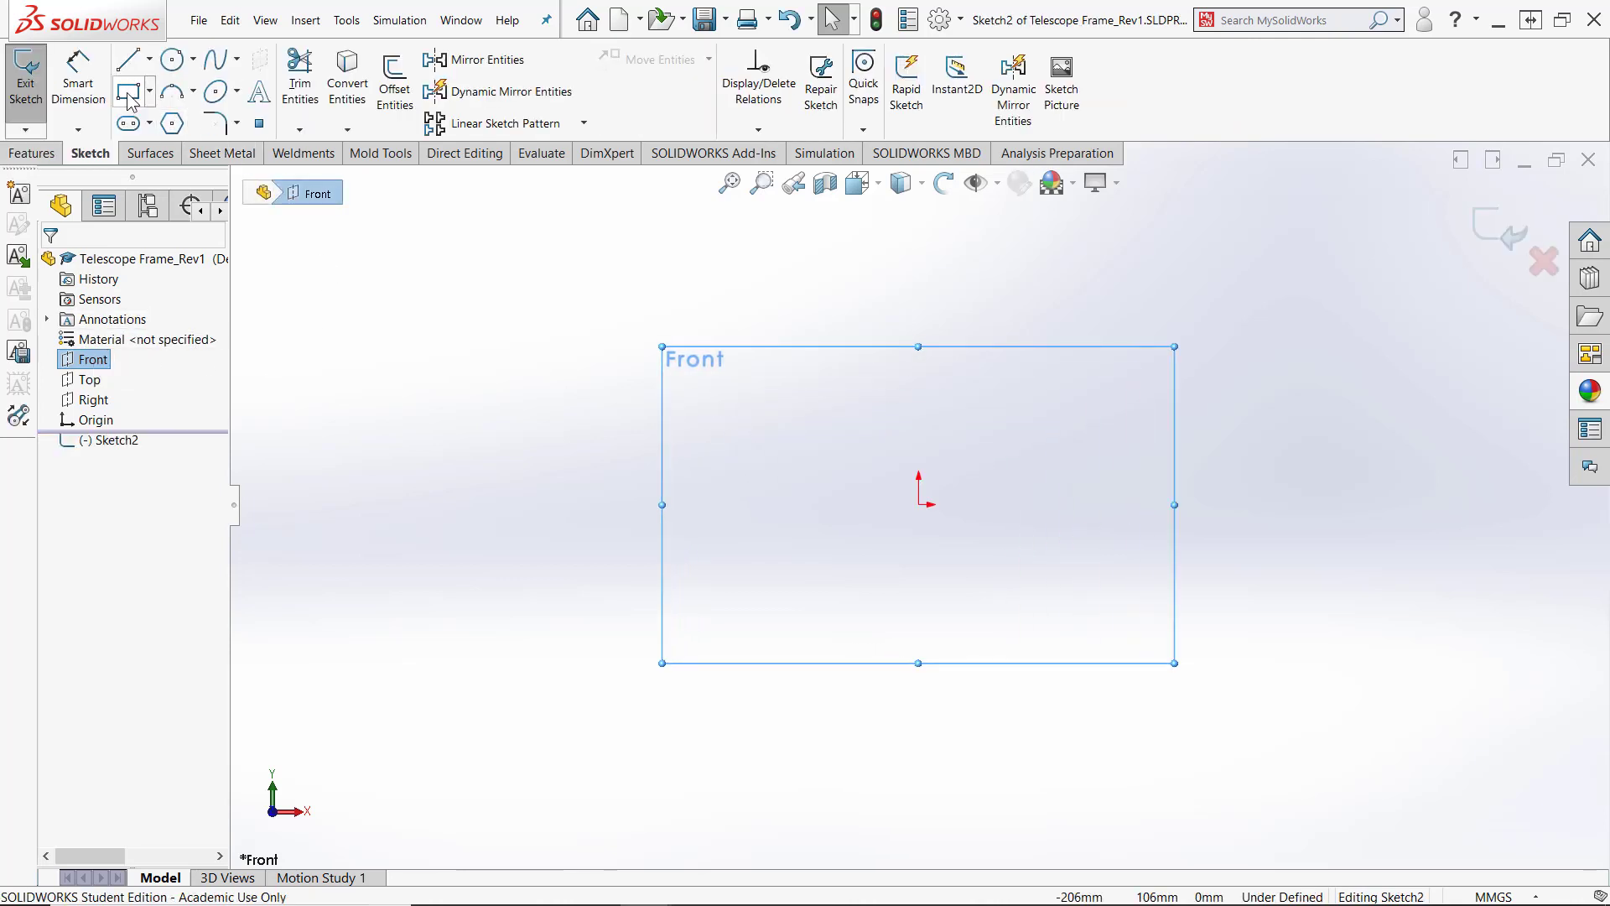
{"action": "left_click", "coordinate": [127, 92]}
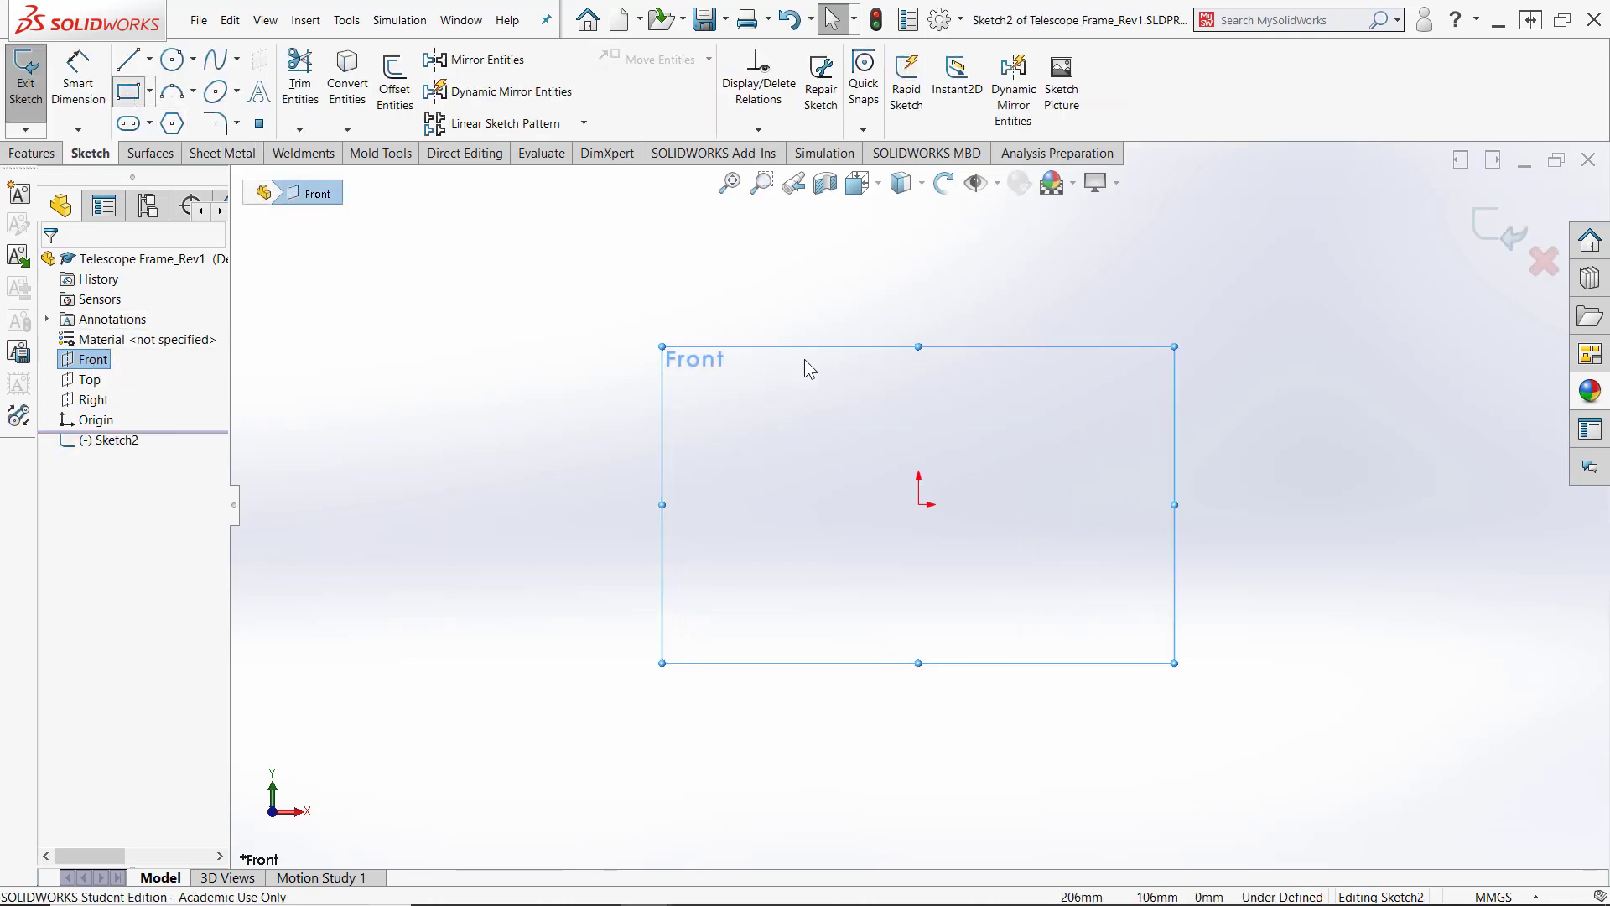
{"action": "left_click", "coordinate": [738, 287]}
{"action": "left_click", "coordinate": [1137, 444]}
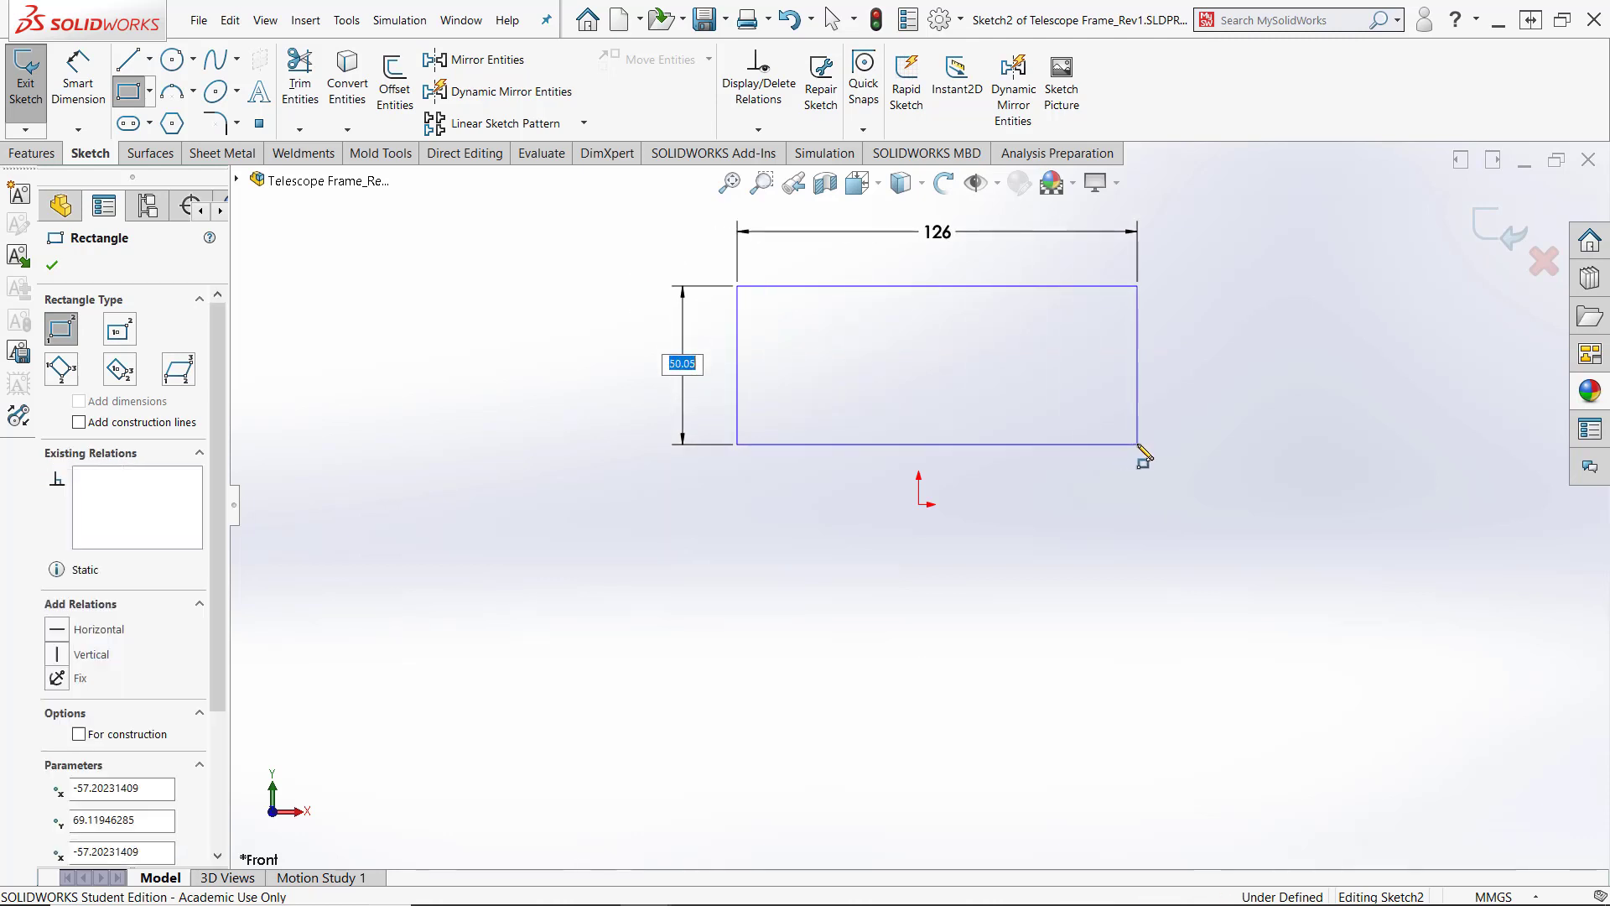
{"action": "key", "text": "Escape"}
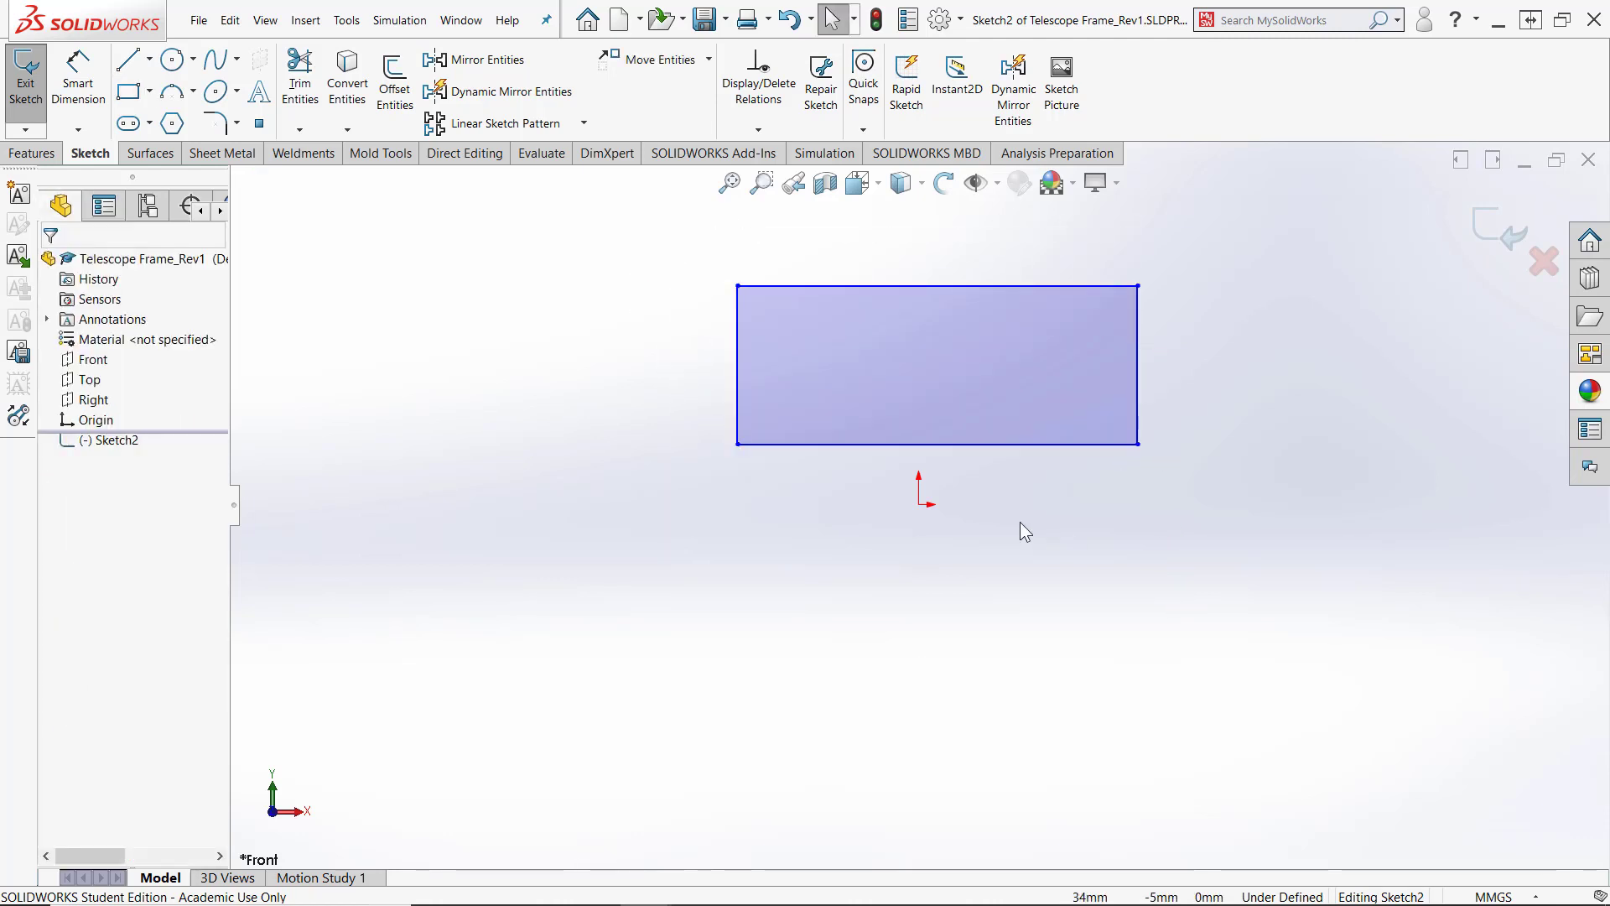
Make the midpoint of the rectangle's bottom edge coincident with the origin and stretch the rectangle to about 123 mm wide
{"action": "left_click", "coordinate": [937, 444]}
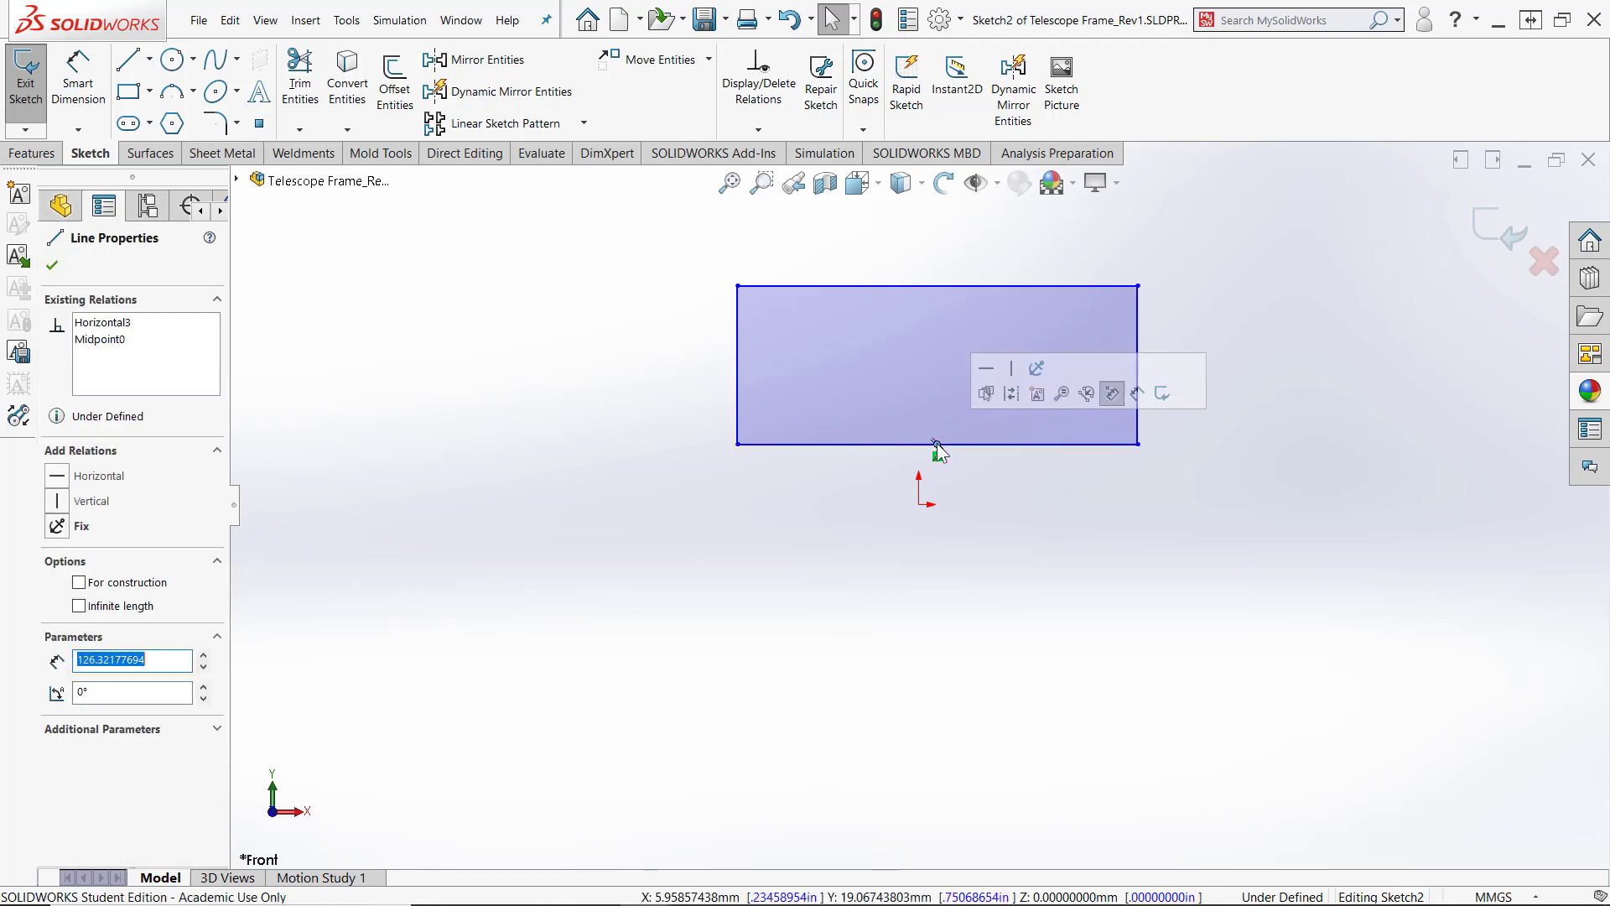
{"action": "left_click", "coordinate": [920, 504], "text": "ctrl"}
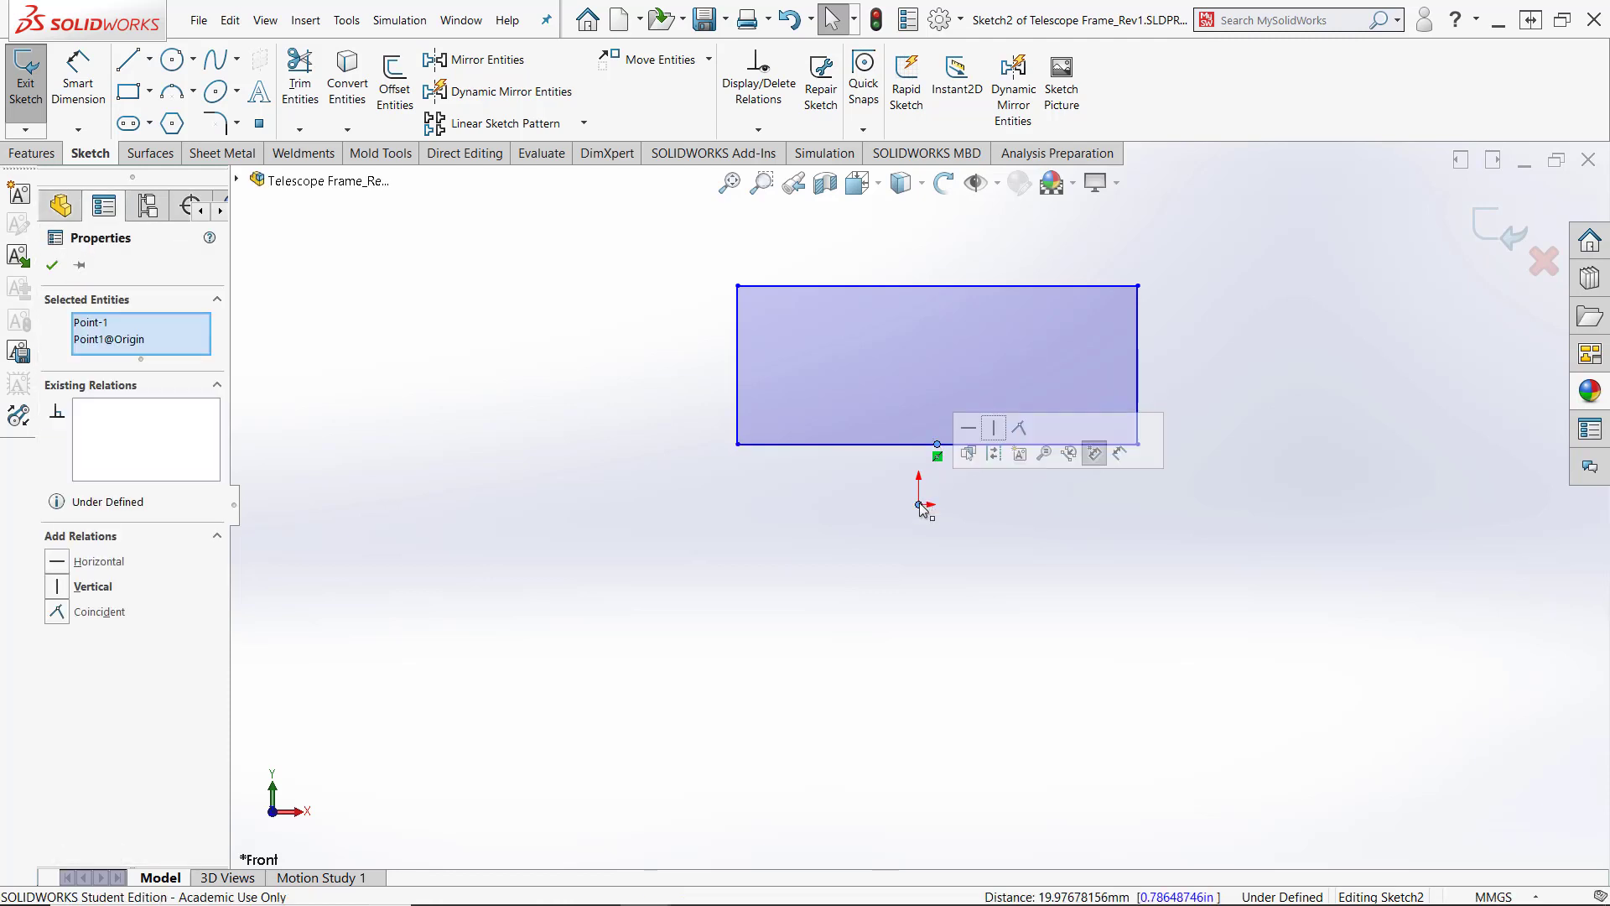
{"action": "left_click", "coordinate": [1019, 431]}
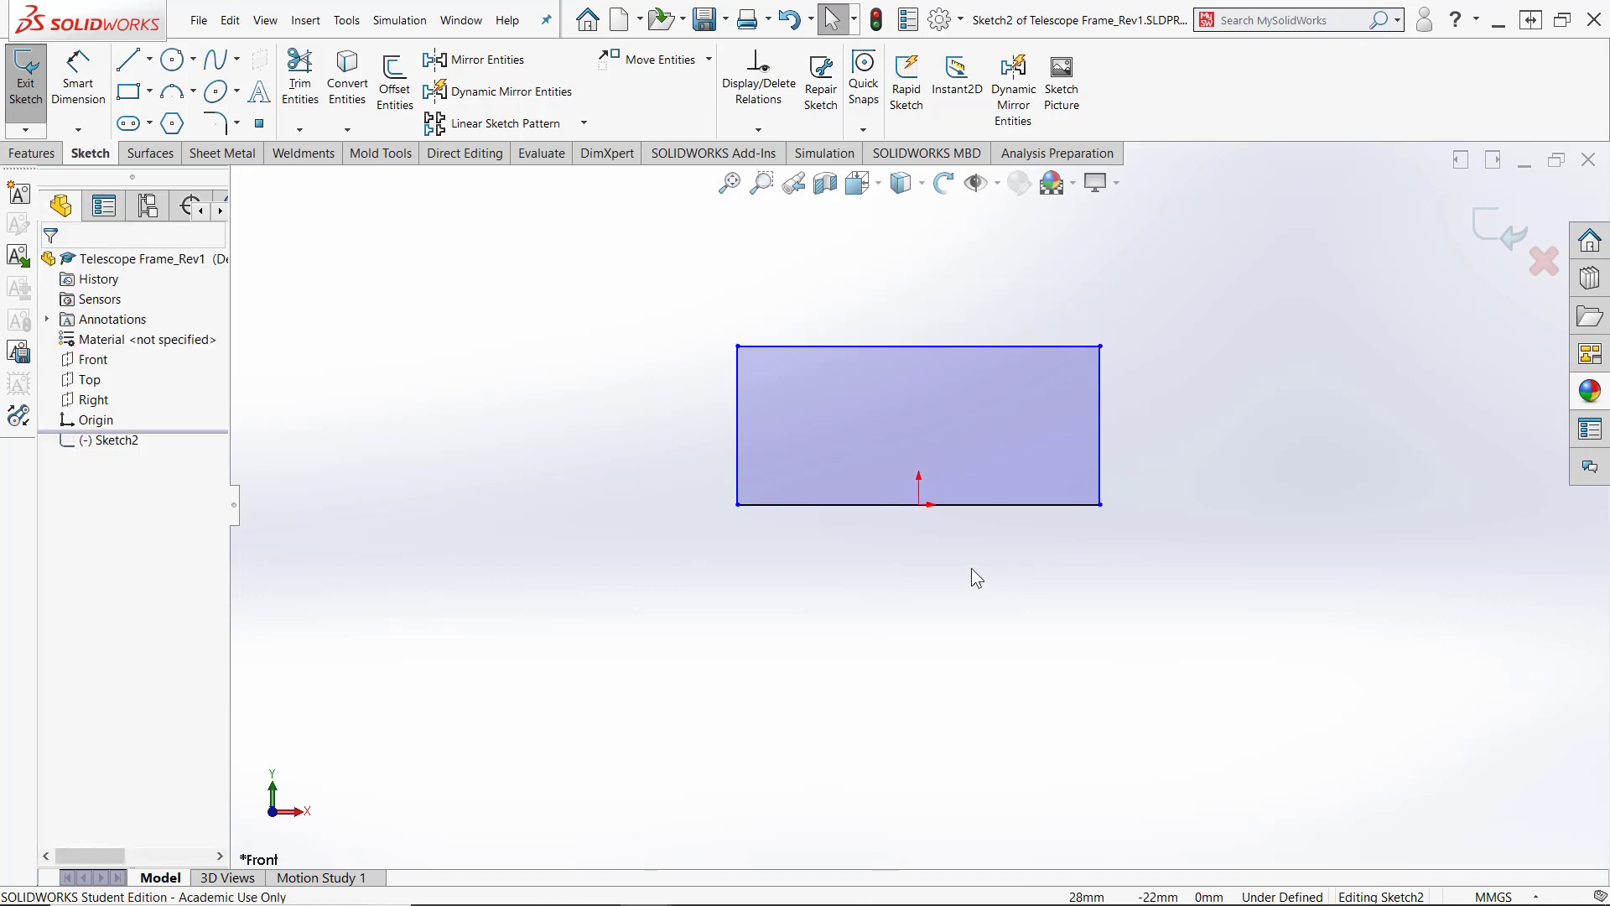
{"action": "left_click_drag", "start_coordinate": [738, 505], "coordinate": [723, 425]}
{"action": "left_click", "coordinate": [706, 590]}
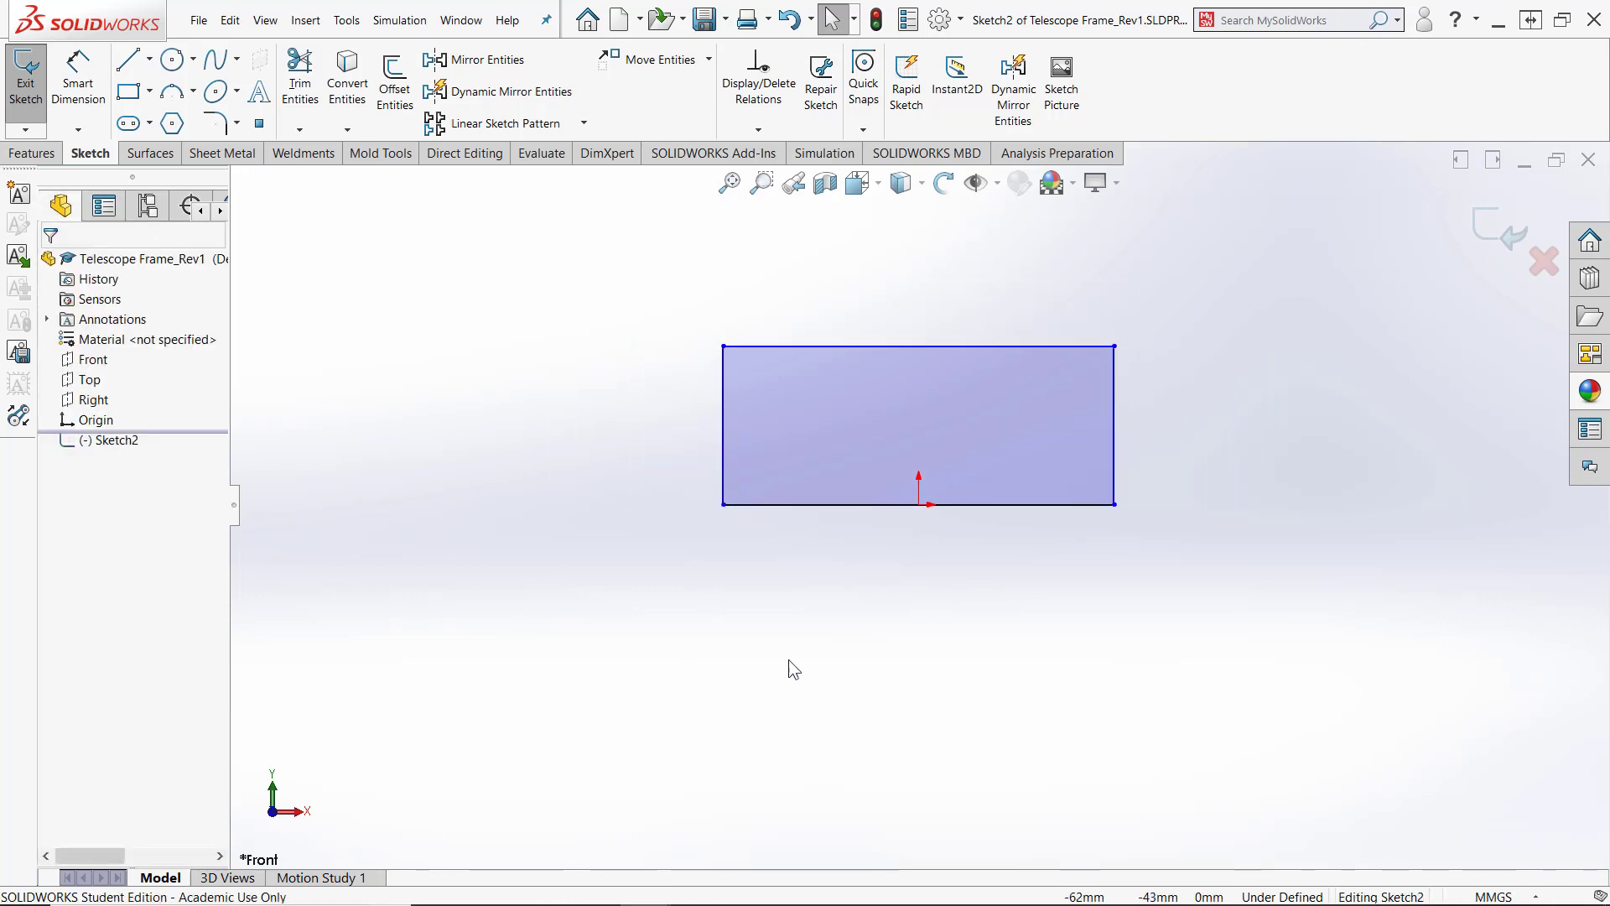
Dimension the rectangle's height between its bottom and top edges and set it to 500 mm
{"action": "right_click_drag", "start_coordinate": [1170, 687], "coordinate": [1220, 487]}
{"action": "left_click", "coordinate": [1090, 505]}
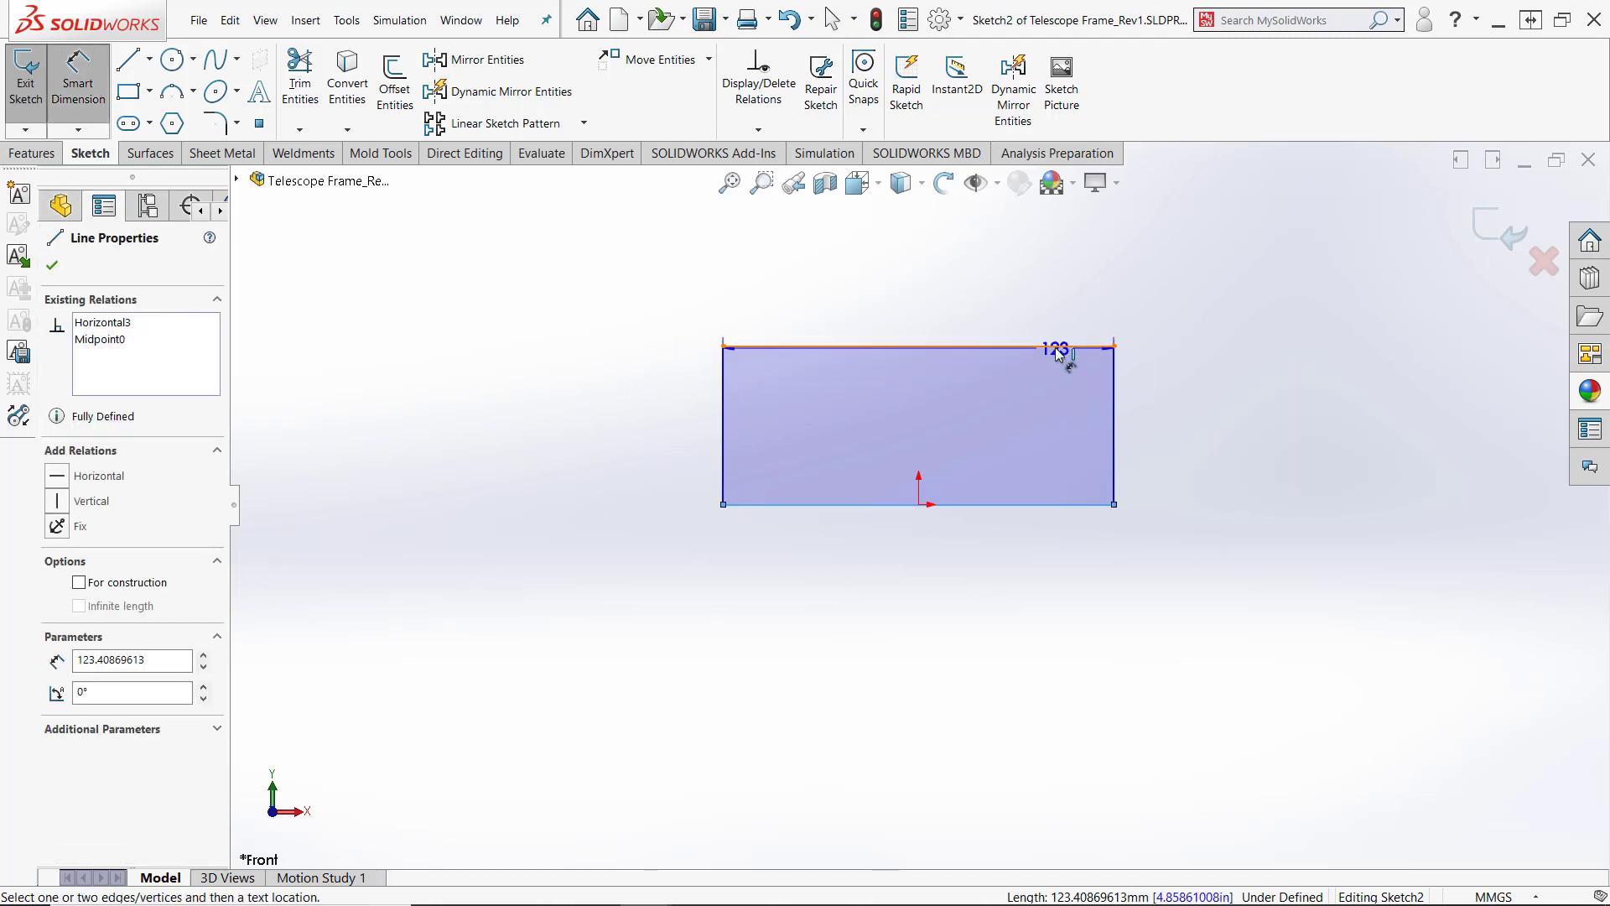
{"action": "left_click", "coordinate": [1056, 347]}
{"action": "left_click", "coordinate": [1185, 405]}
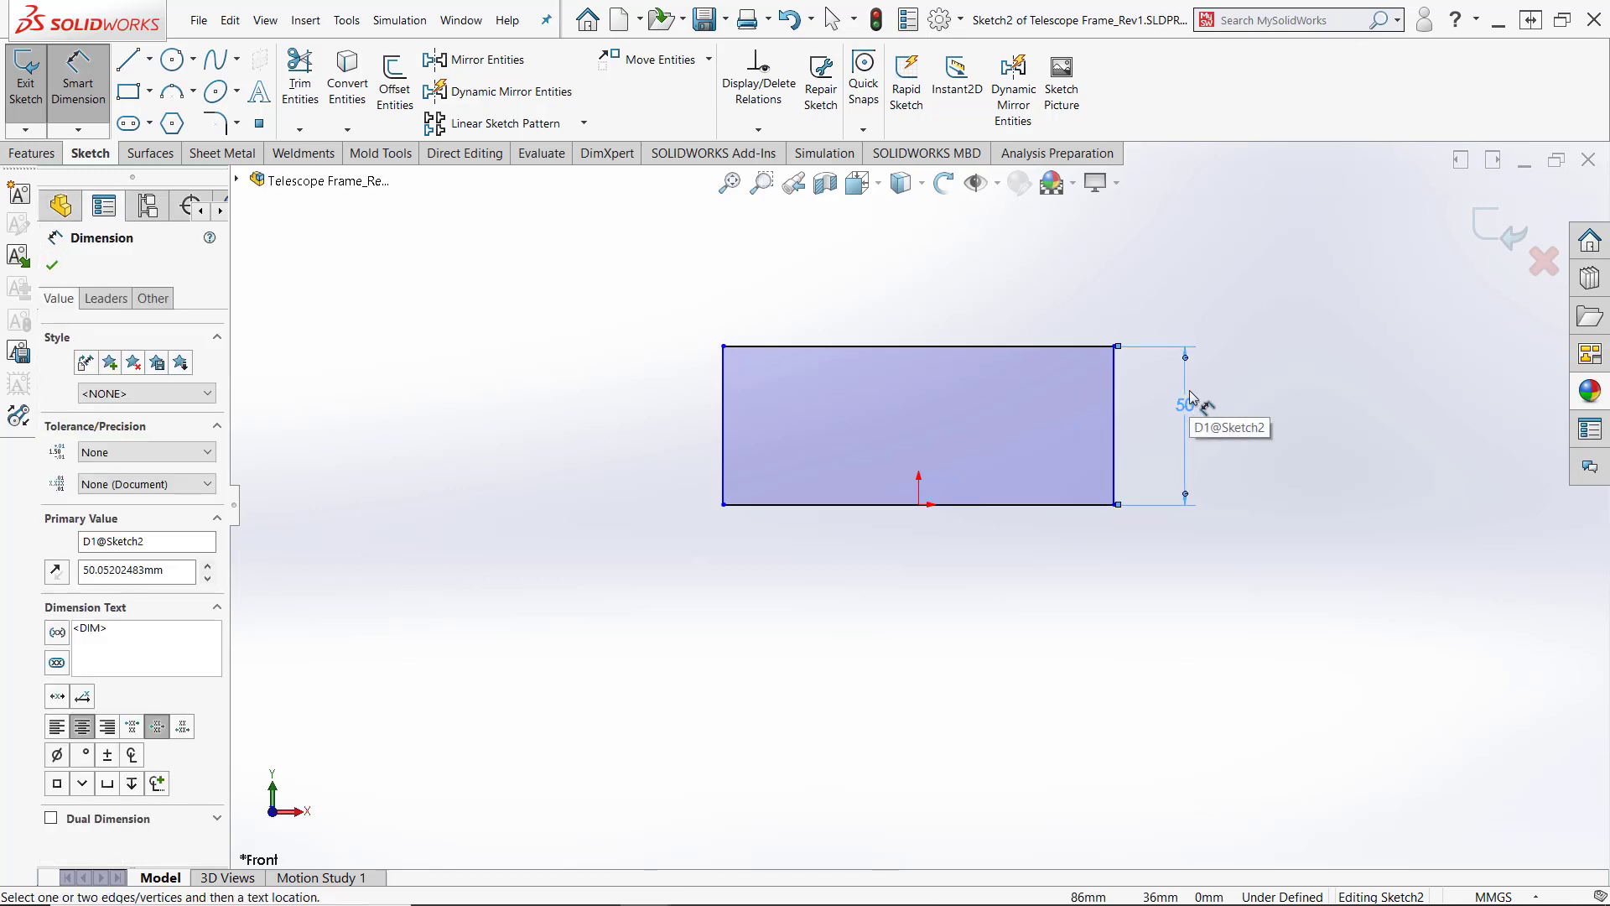
{"action": "double_click", "coordinate": [1183, 403]}
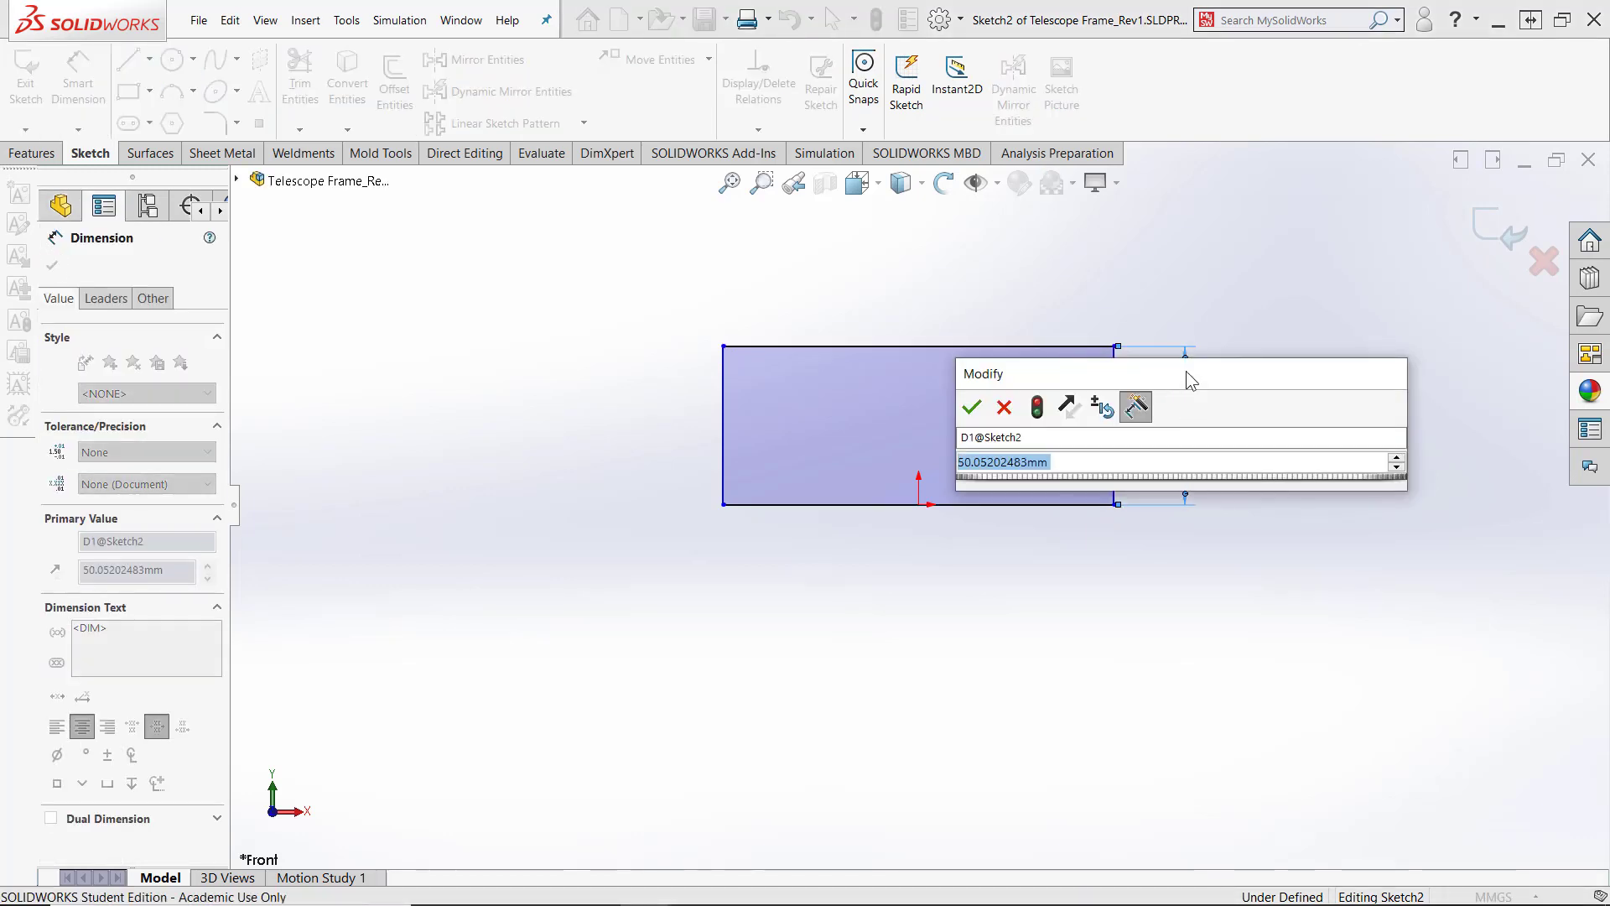
{"action": "type", "text": "500"}
{"action": "key", "text": "Return"}
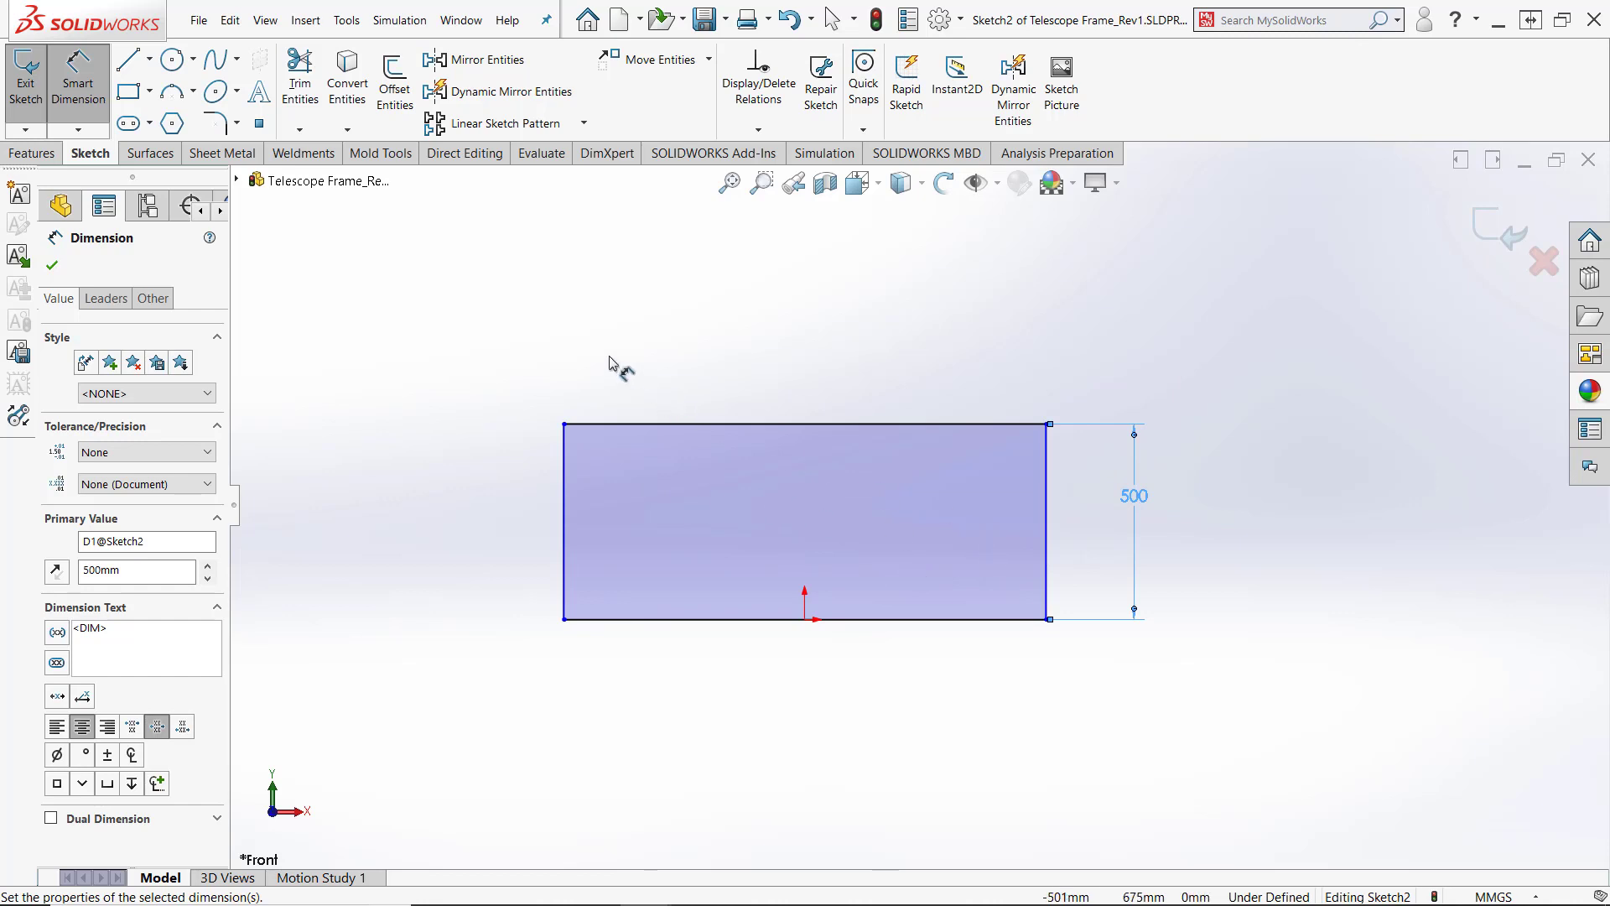
{"action": "key", "text": "Escape"}
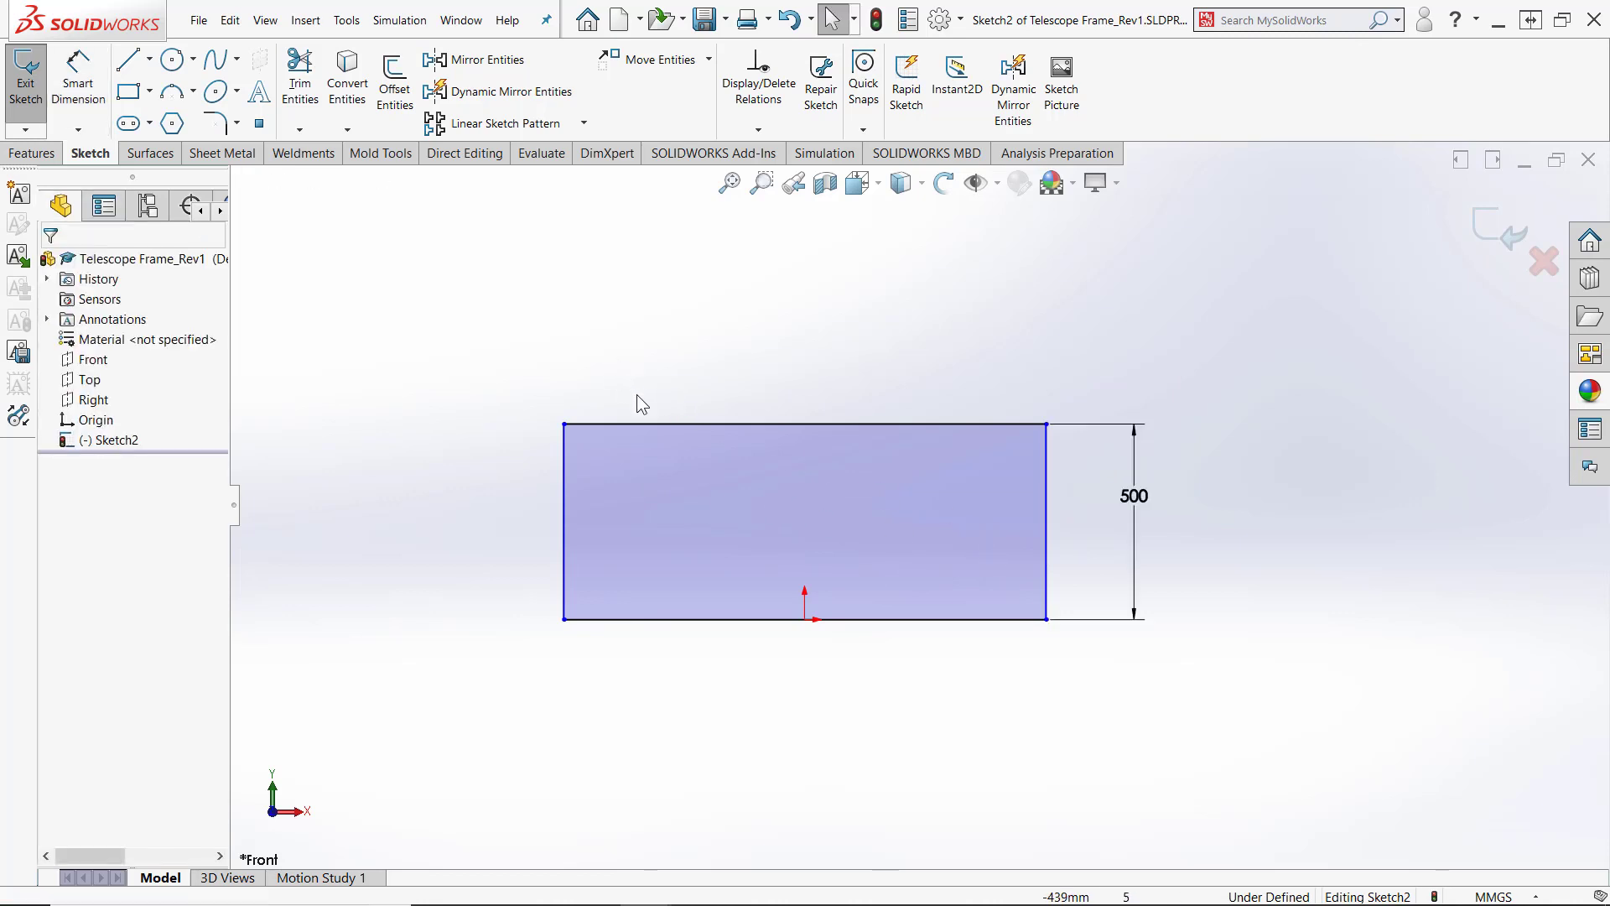
Convert the rectangle's top edge to construction geometry
{"action": "left_click", "coordinate": [657, 422]}
{"action": "right_click", "coordinate": [657, 421]}
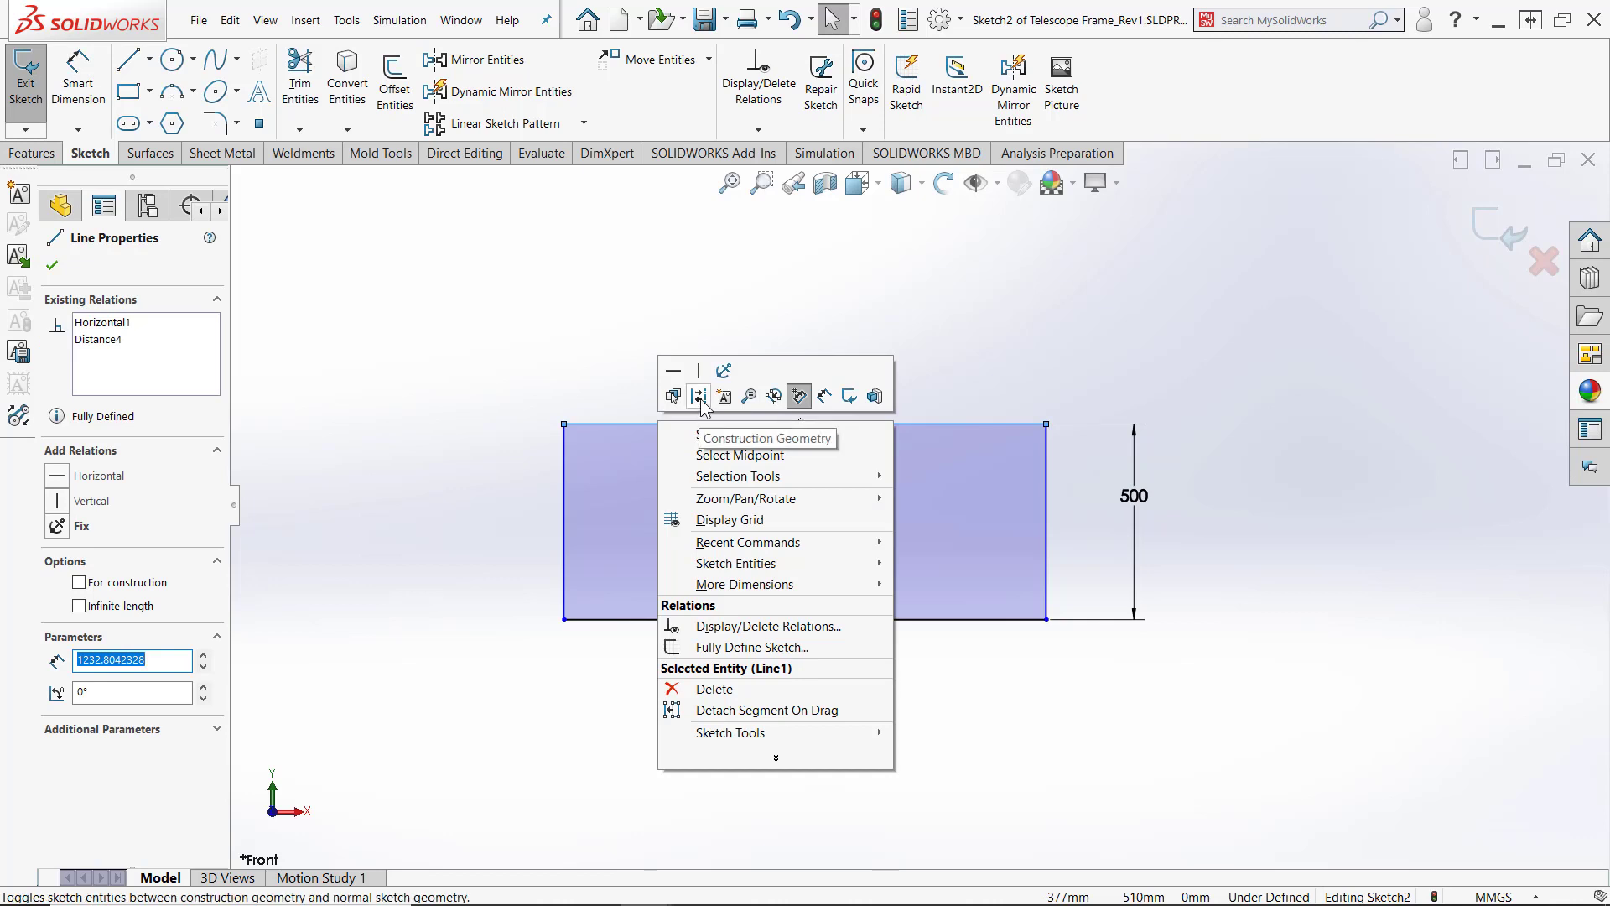
{"action": "left_click", "coordinate": [699, 395]}
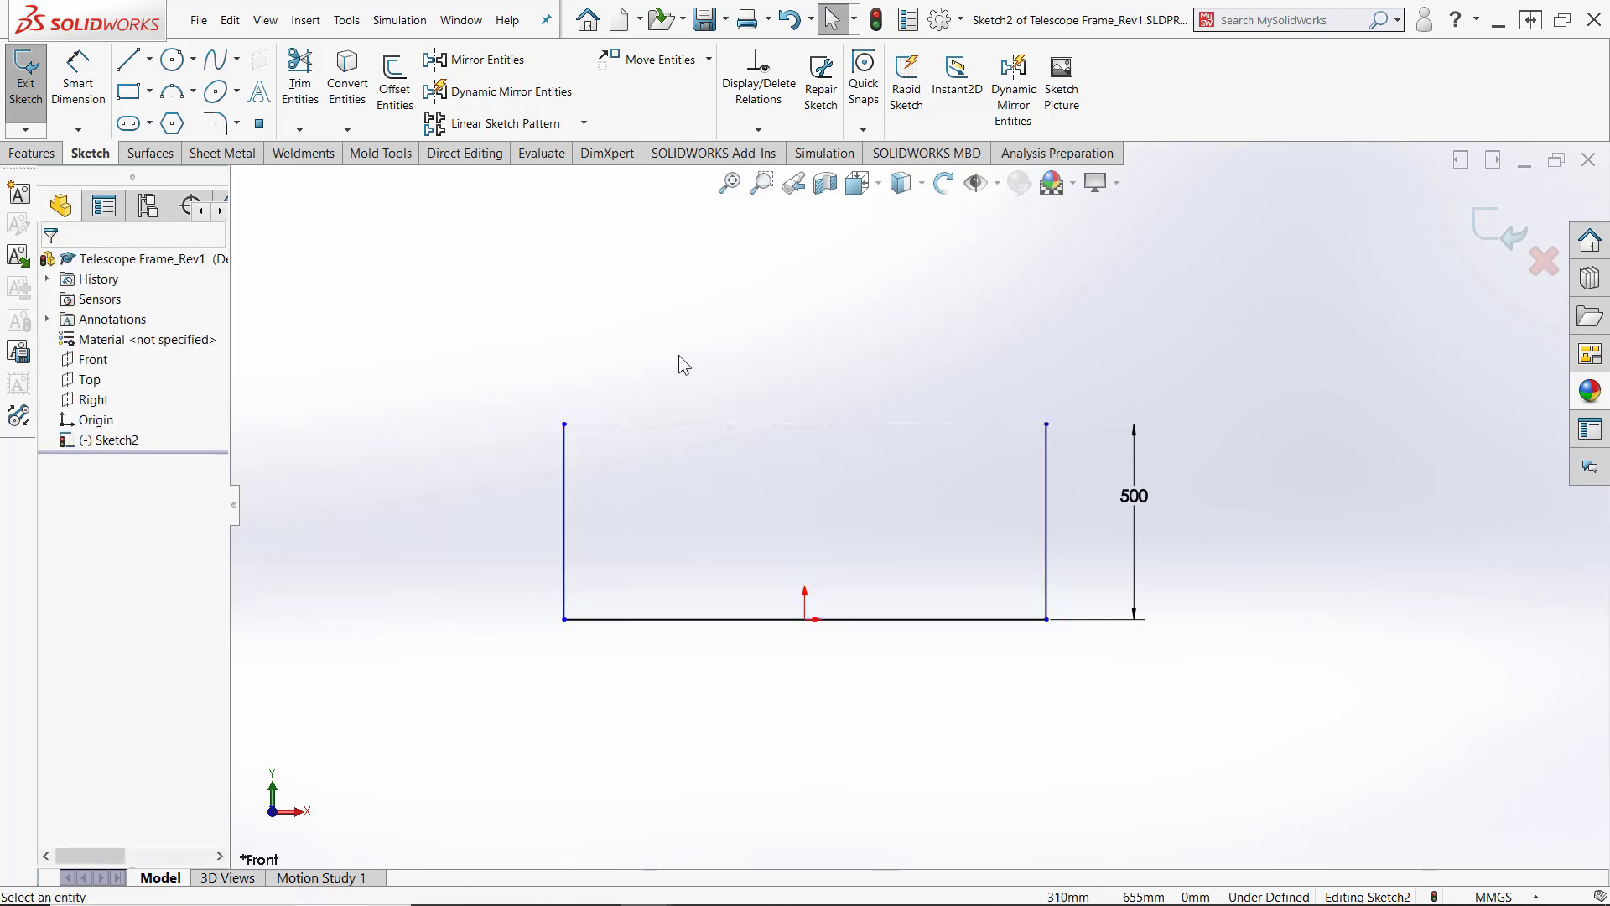
Sketch two rectangles about 136 mm high above the construction line, one inward from each end, the left one about 272 mm wide
{"action": "left_click", "coordinate": [129, 90]}
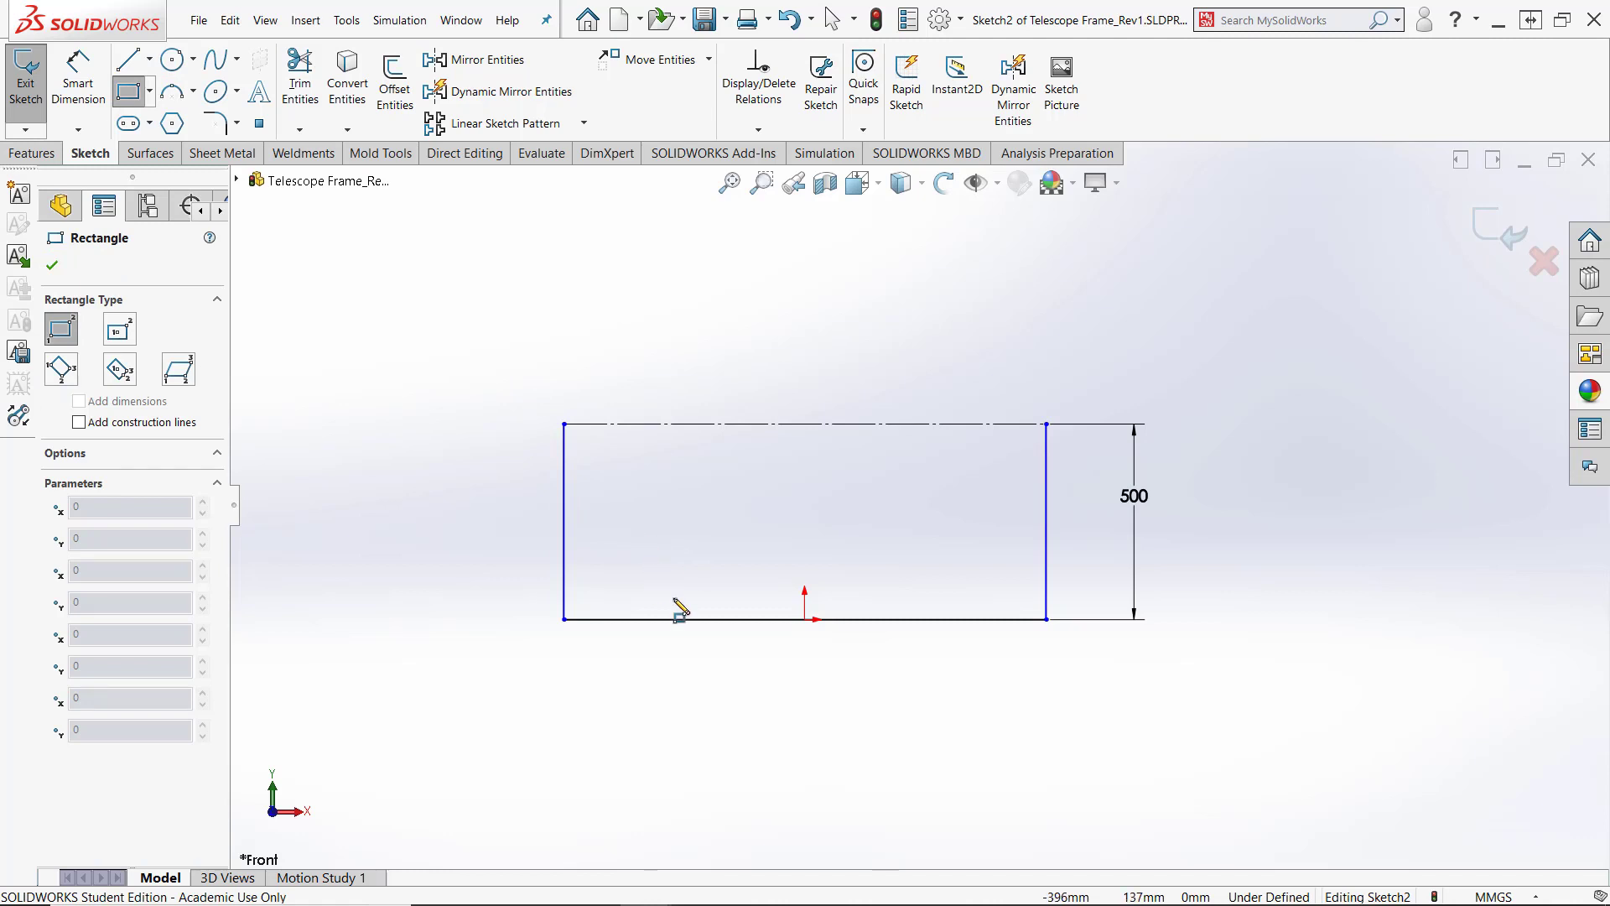
{"action": "left_click", "coordinate": [564, 424]}
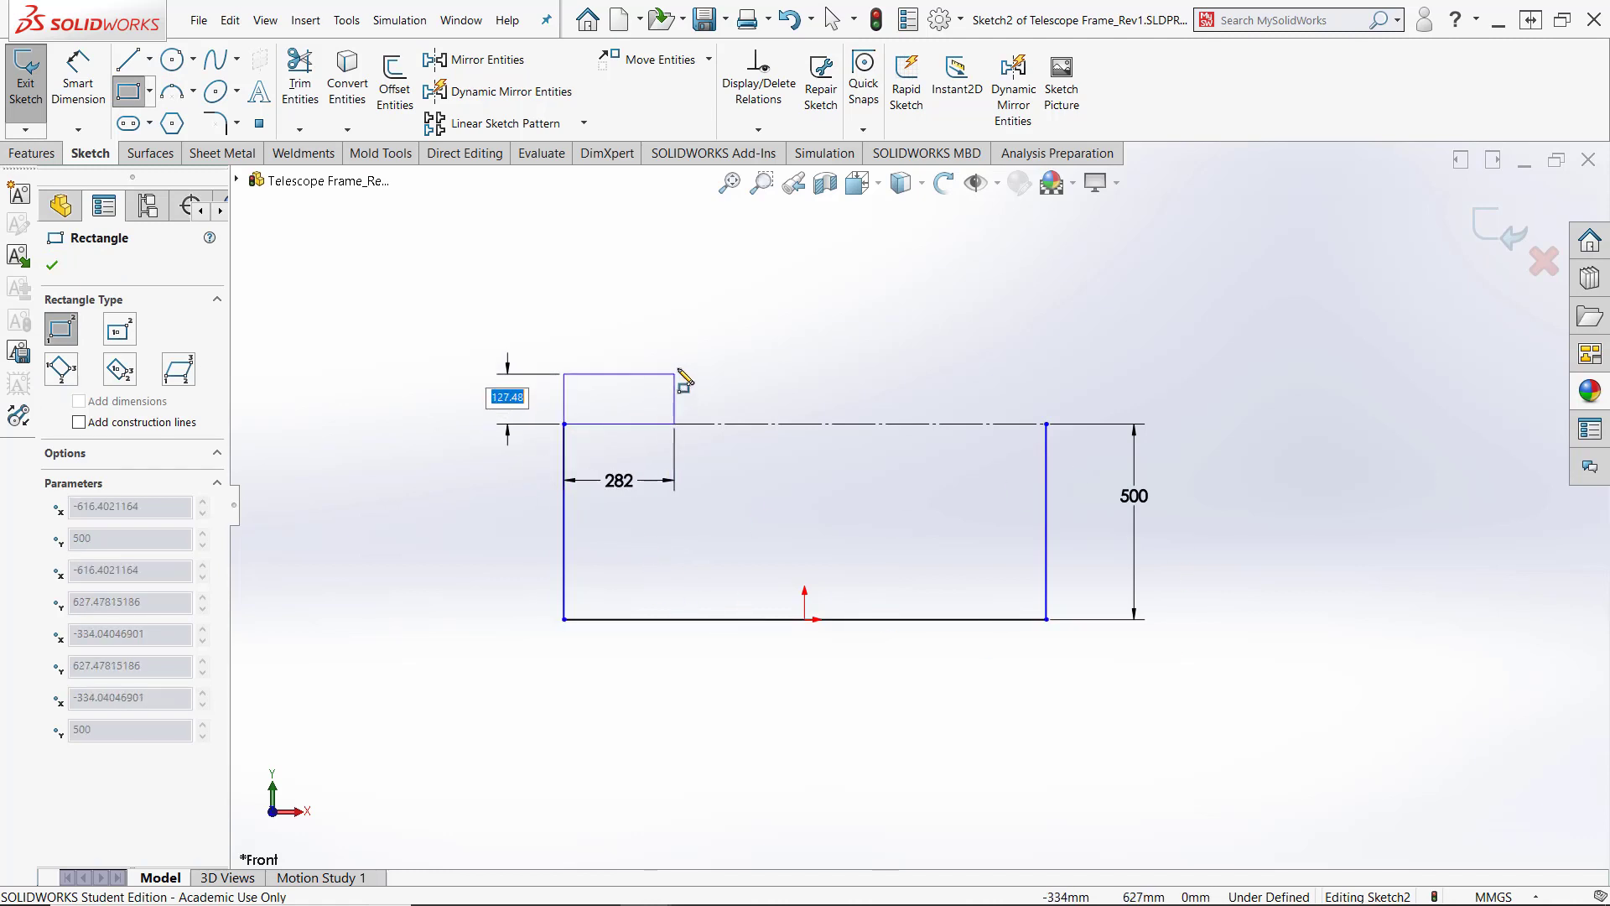
{"action": "left_click", "coordinate": [671, 372]}
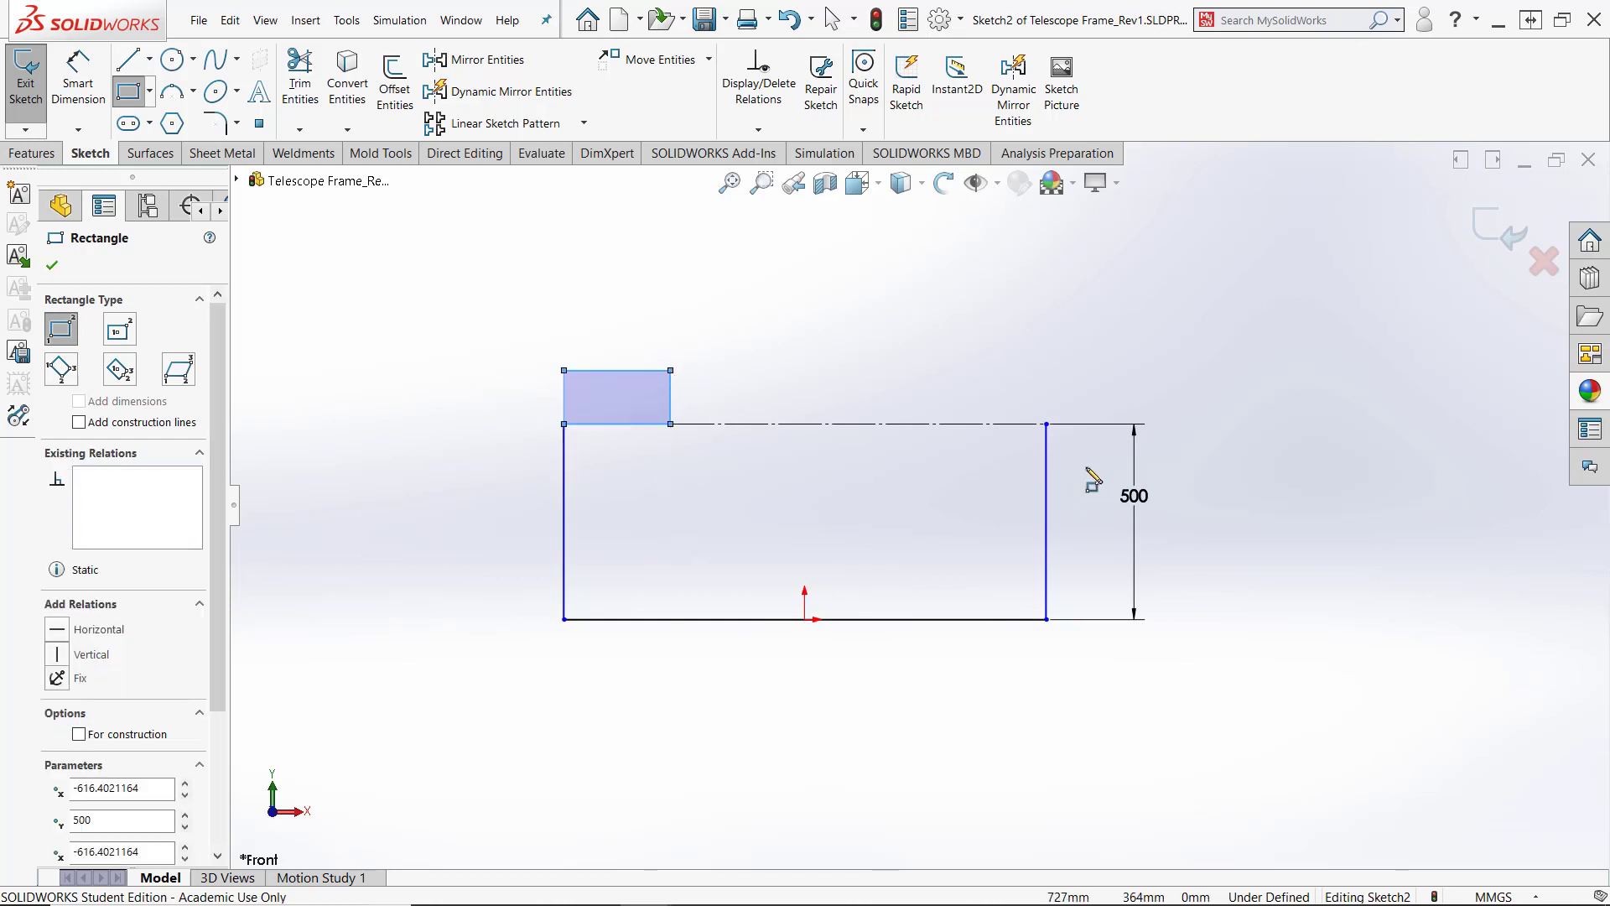
{"action": "left_click", "coordinate": [1046, 425]}
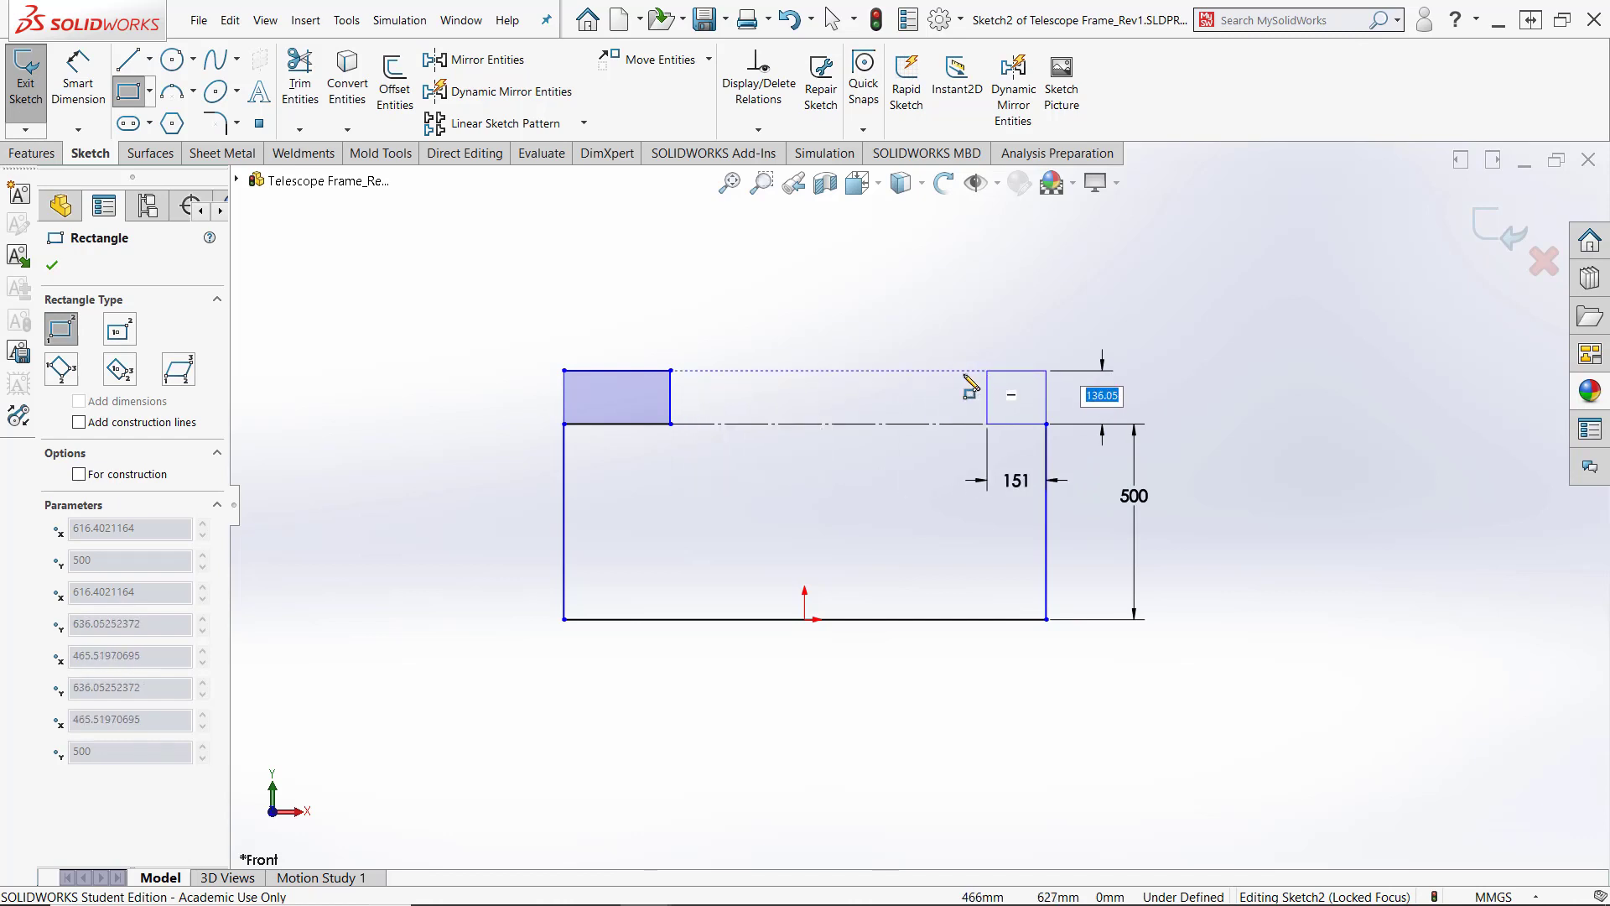
{"action": "left_click", "coordinate": [956, 370]}
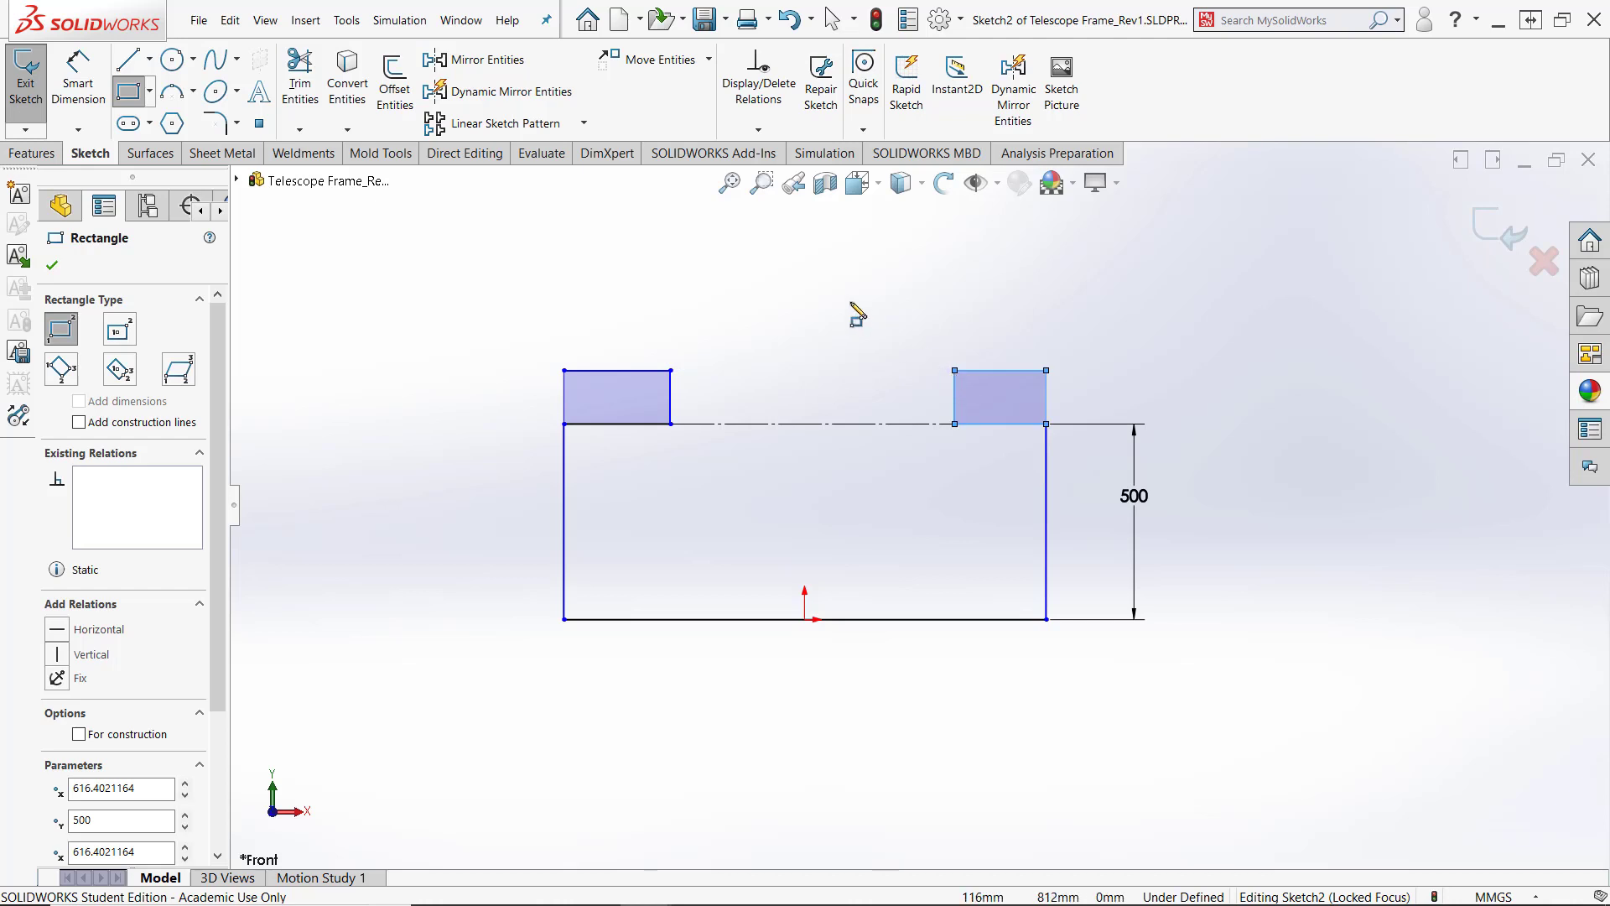
{"action": "key", "text": "Escape"}
Dimension the left small rectangle's top edge as a doubled distance about the construction line and set it to 114 mm
{"action": "right_click_drag", "start_coordinate": [831, 357], "coordinate": [831, 252]}
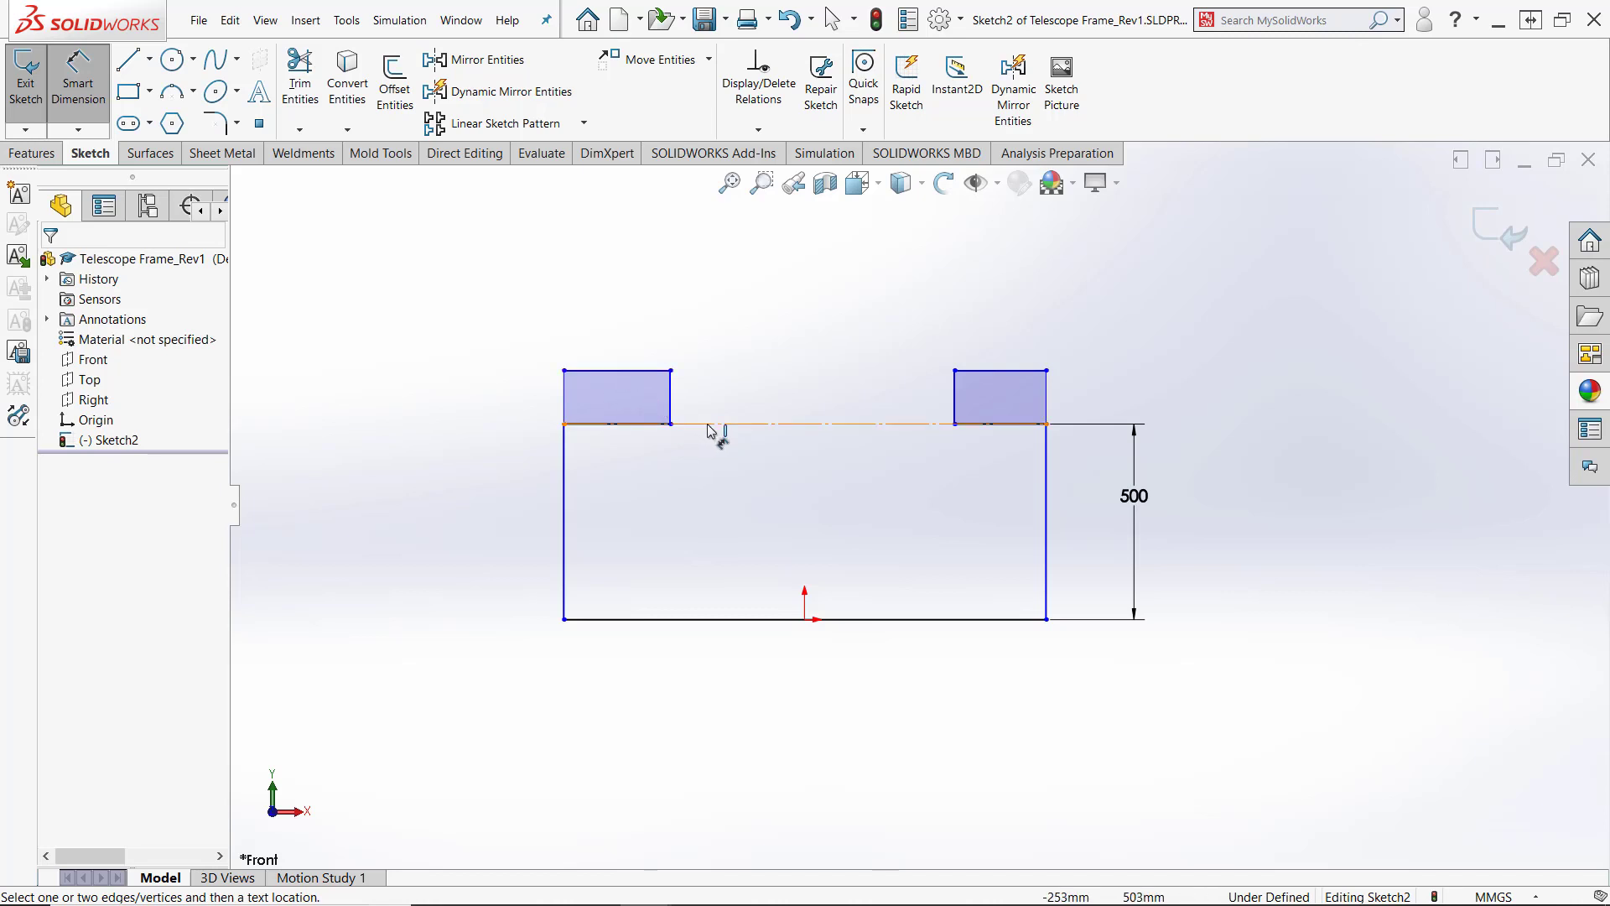
{"action": "left_click", "coordinate": [651, 385]}
{"action": "left_click", "coordinate": [676, 424]}
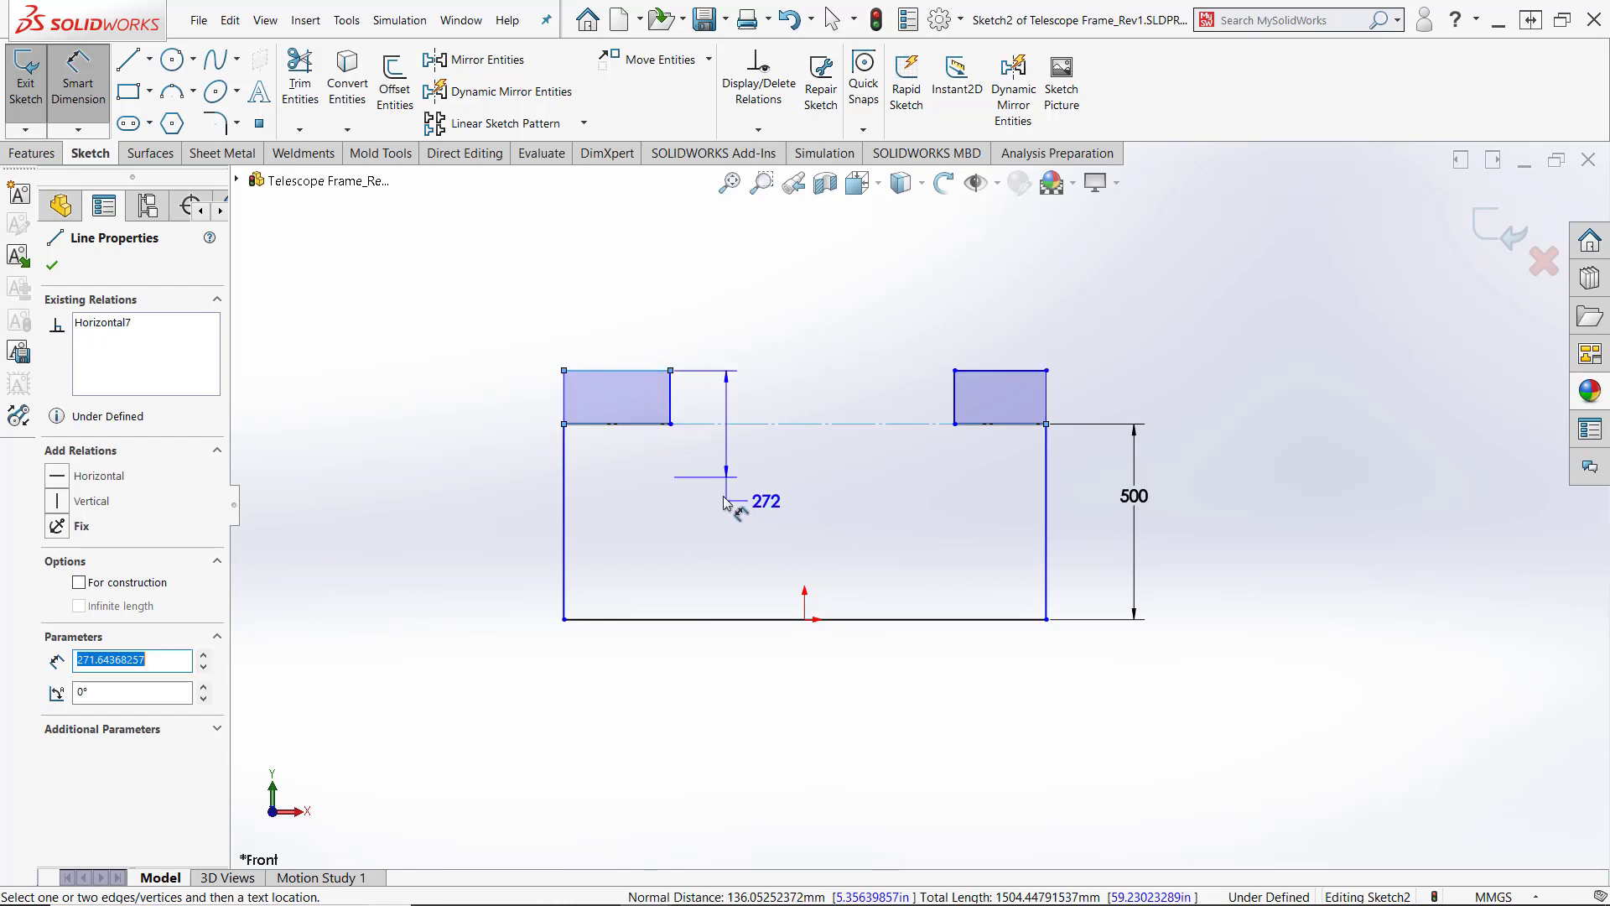
{"action": "left_click", "coordinate": [710, 502]}
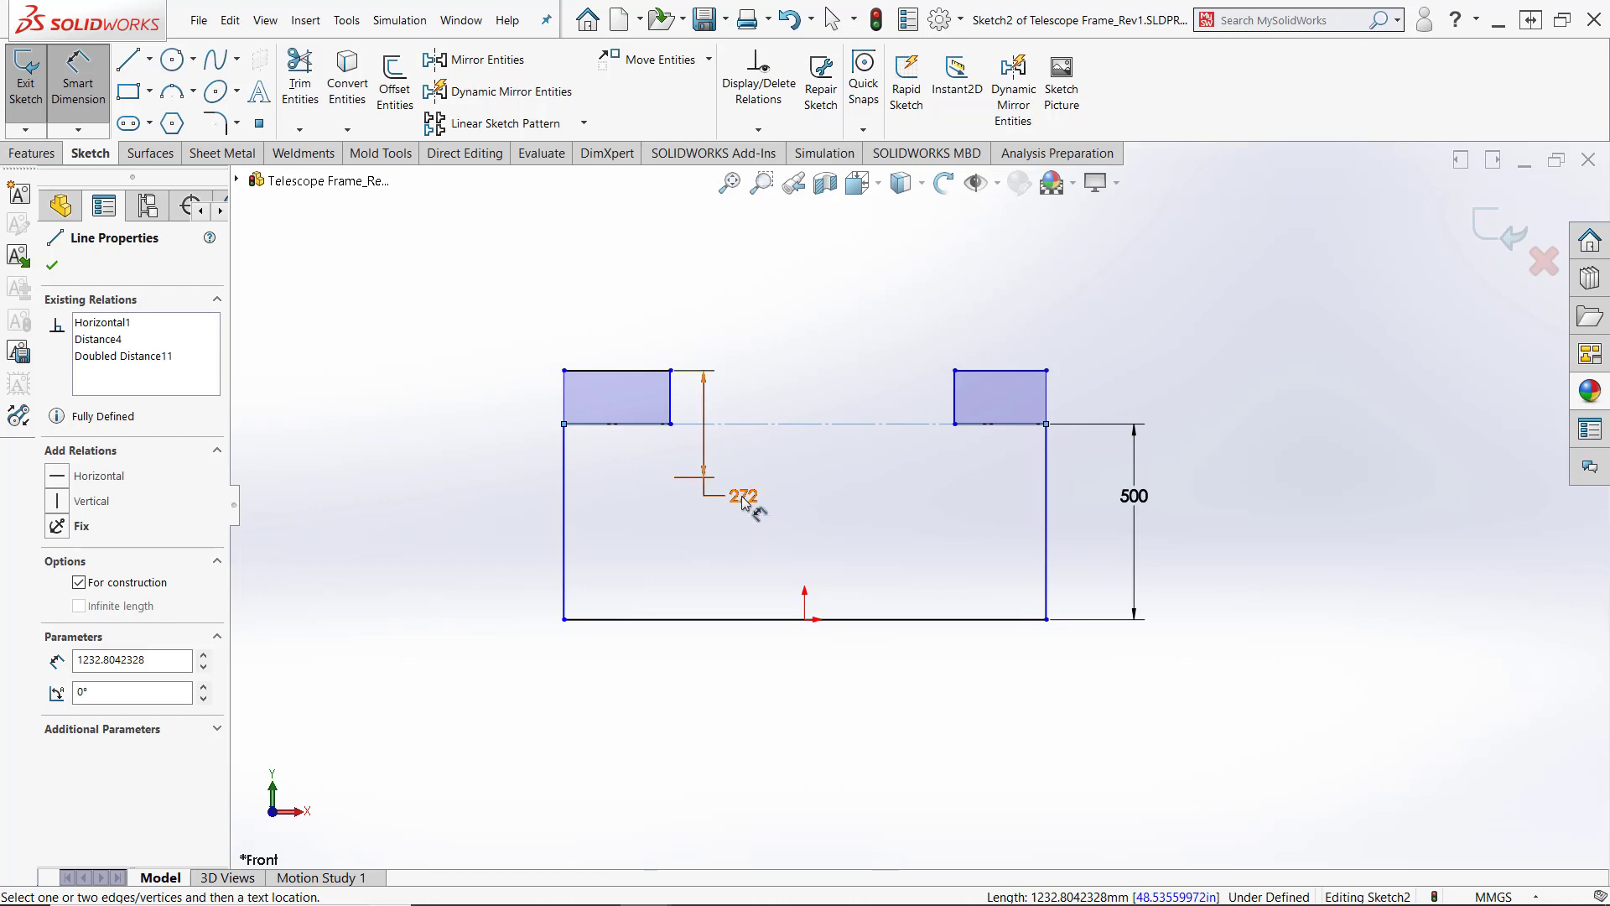
{"action": "double_click", "coordinate": [743, 500]}
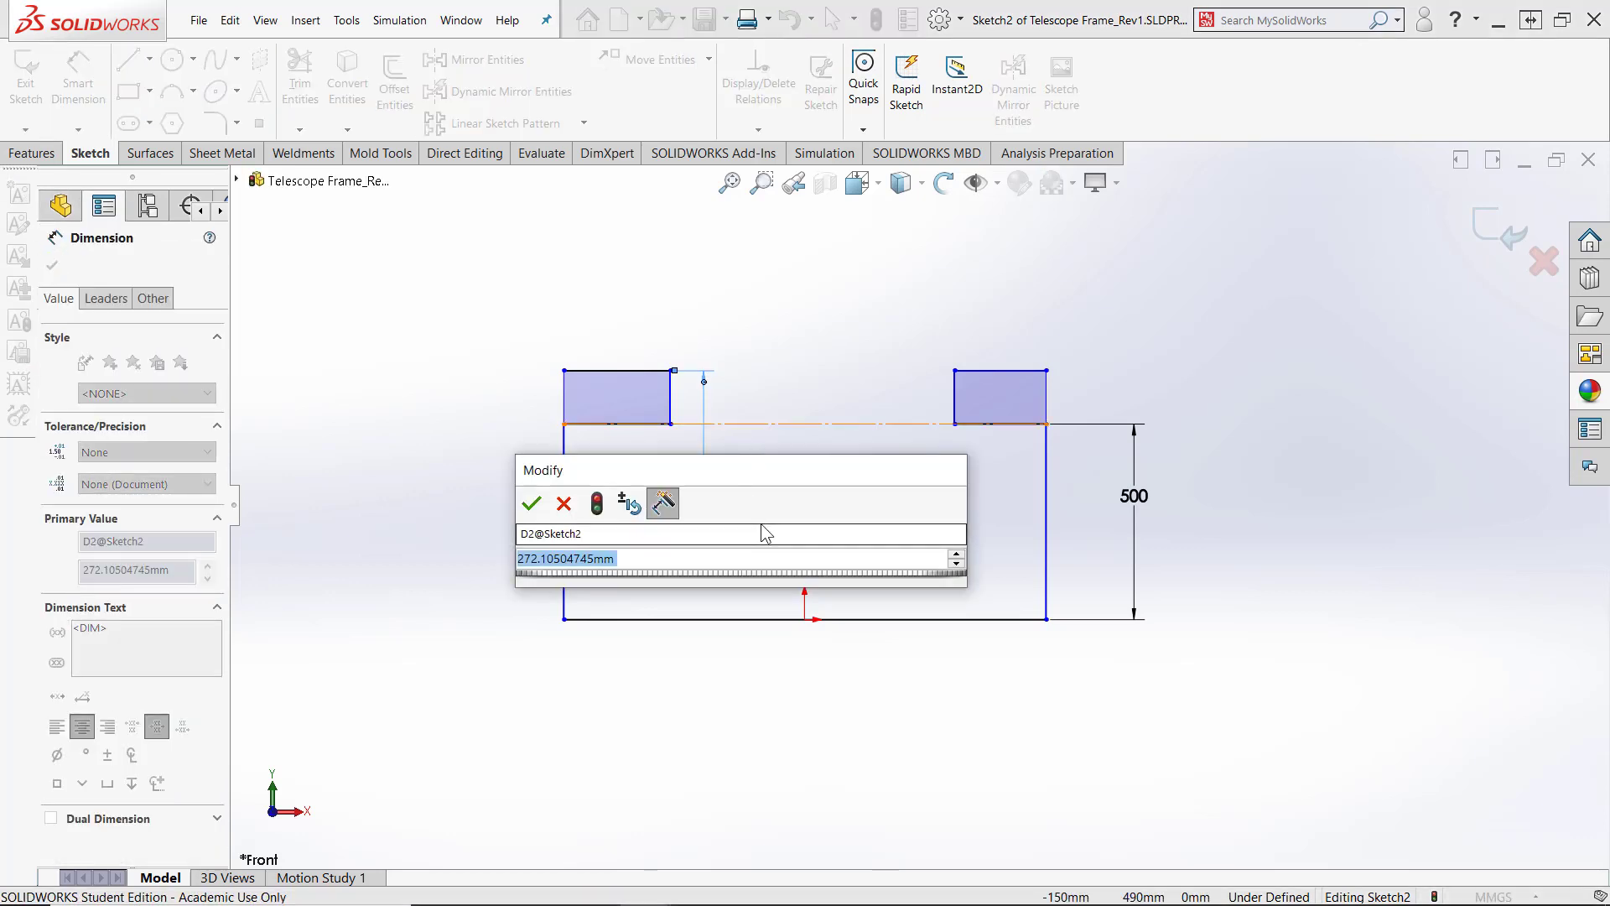
{"action": "type", "text": "114"}
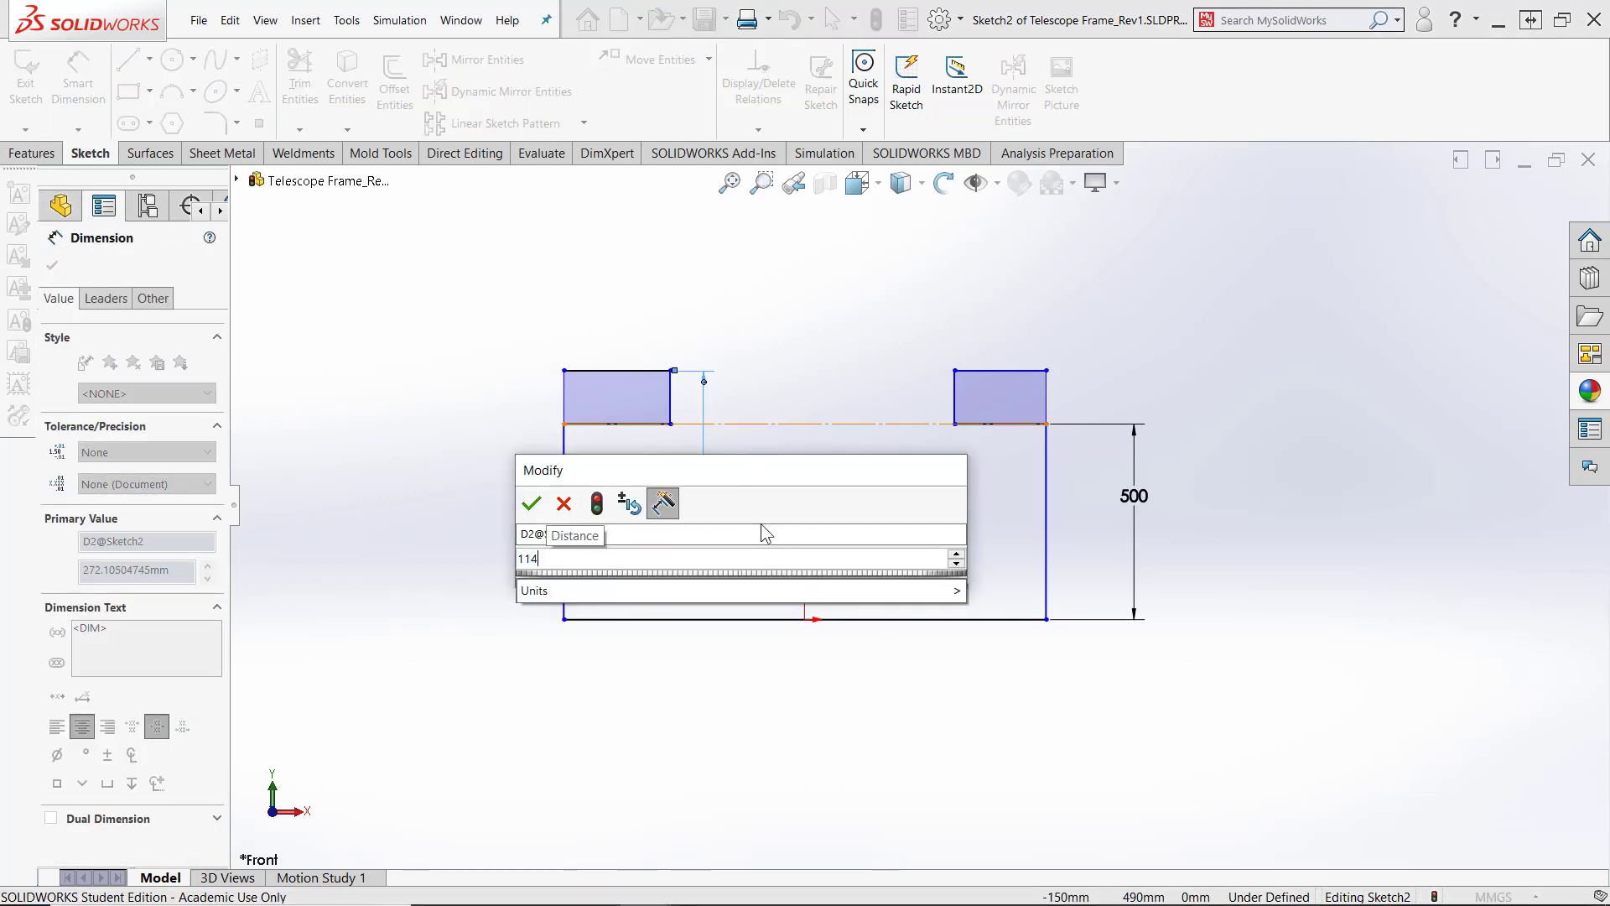
{"action": "key", "text": "Return"}
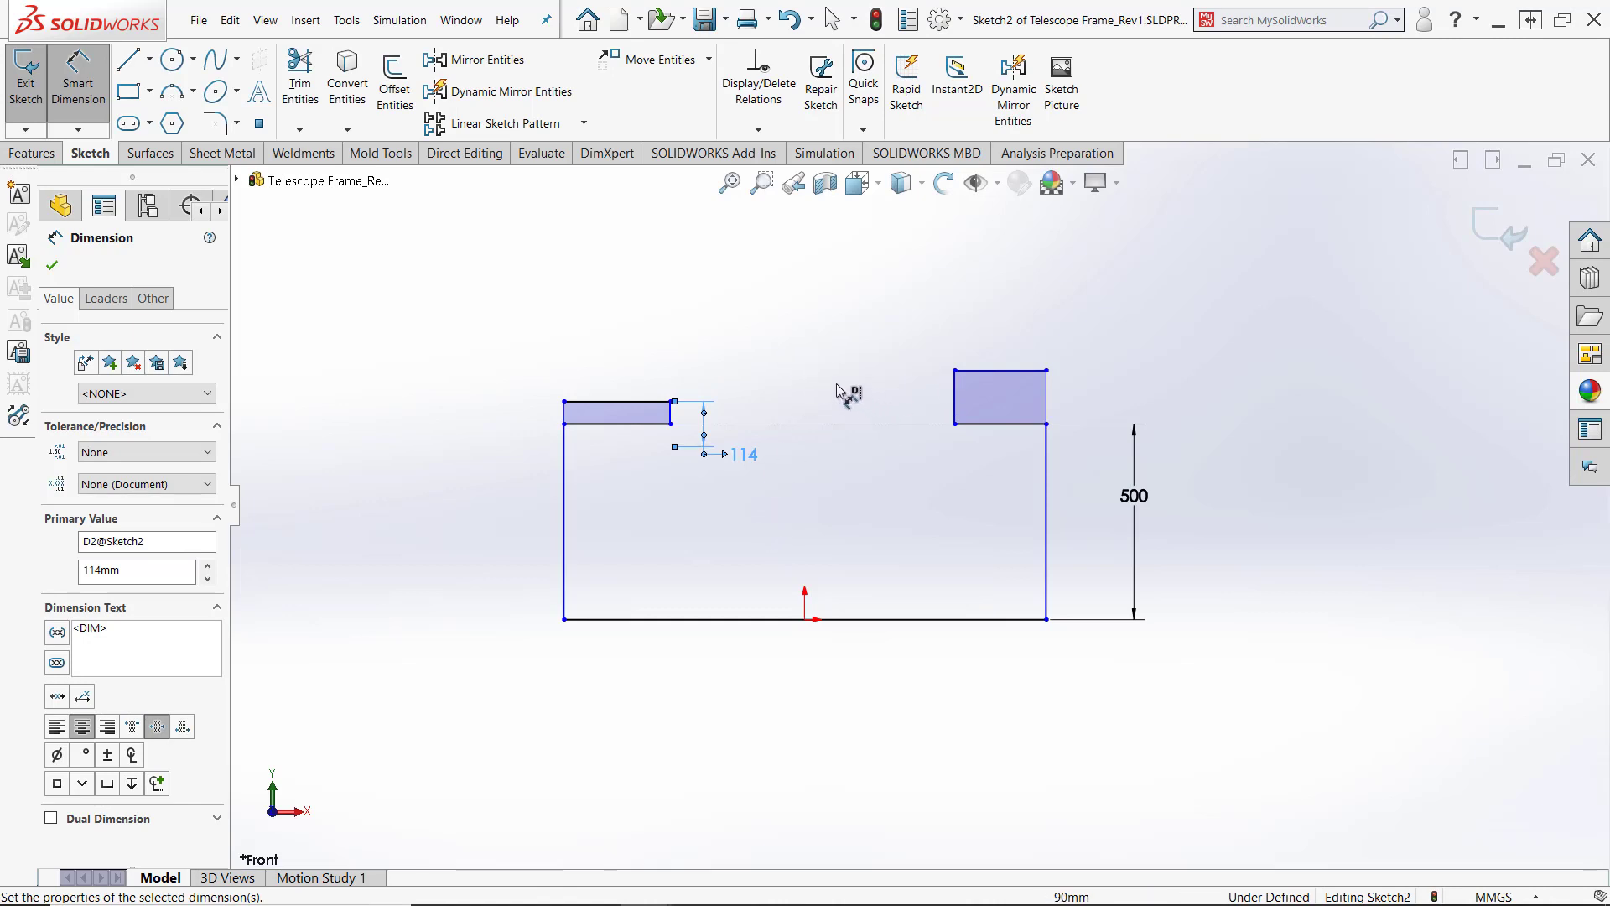
{"action": "key", "text": "Escape"}
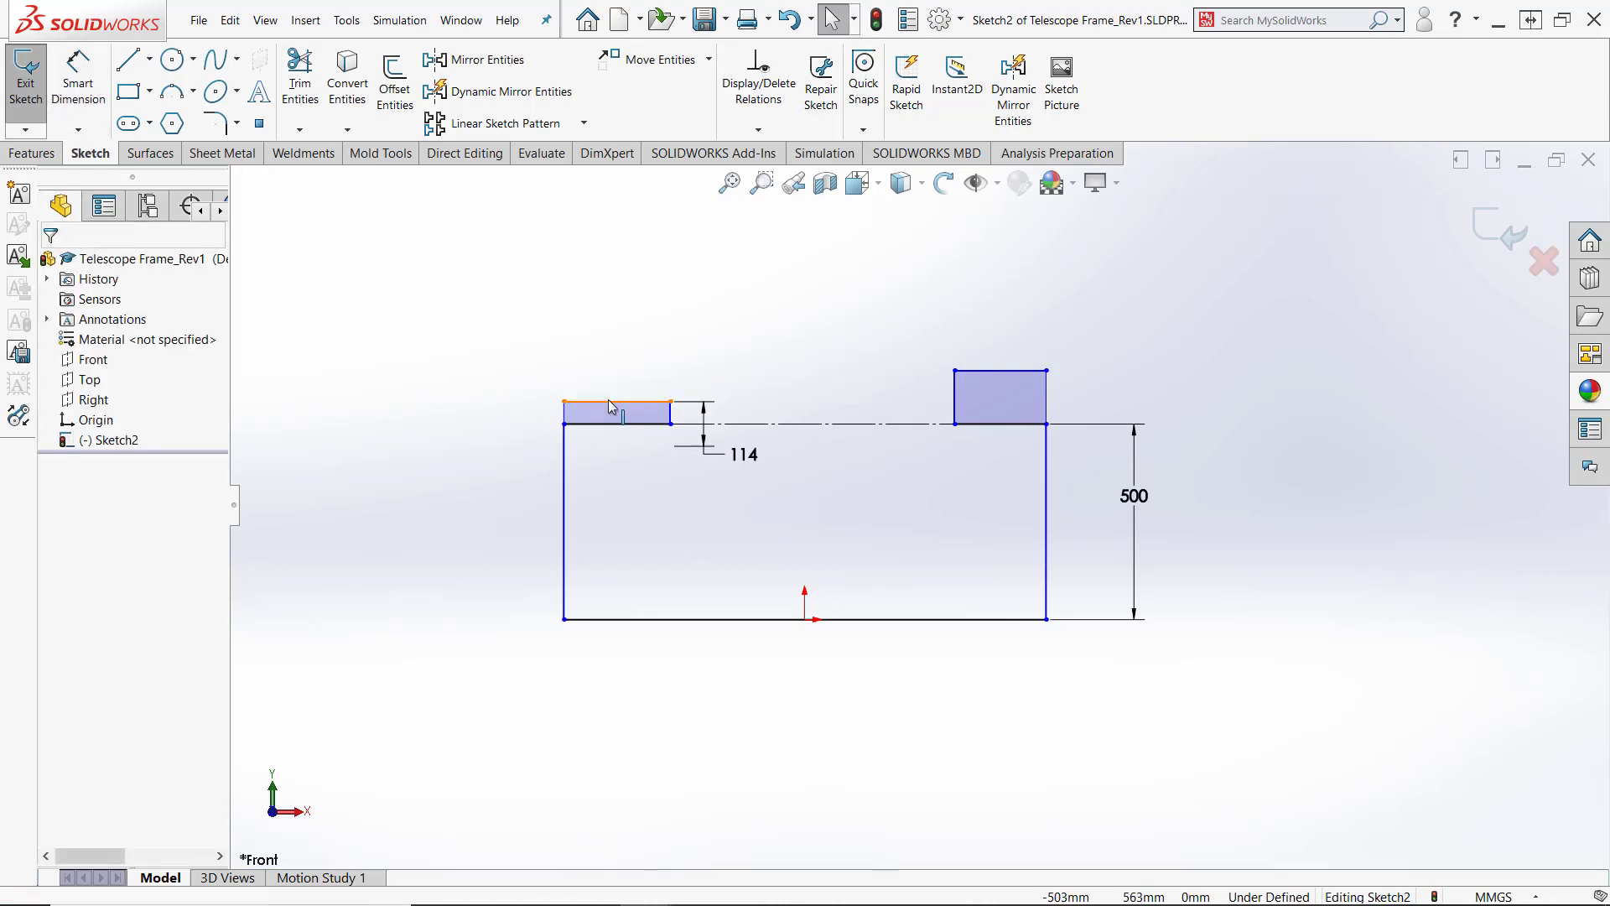
Make the top edges of the two small rectangles equal in length
{"action": "scroll", "coordinate": [654, 430], "scroll_direction": "down", "scroll_amount": 3}
{"action": "left_click", "coordinate": [656, 431]}
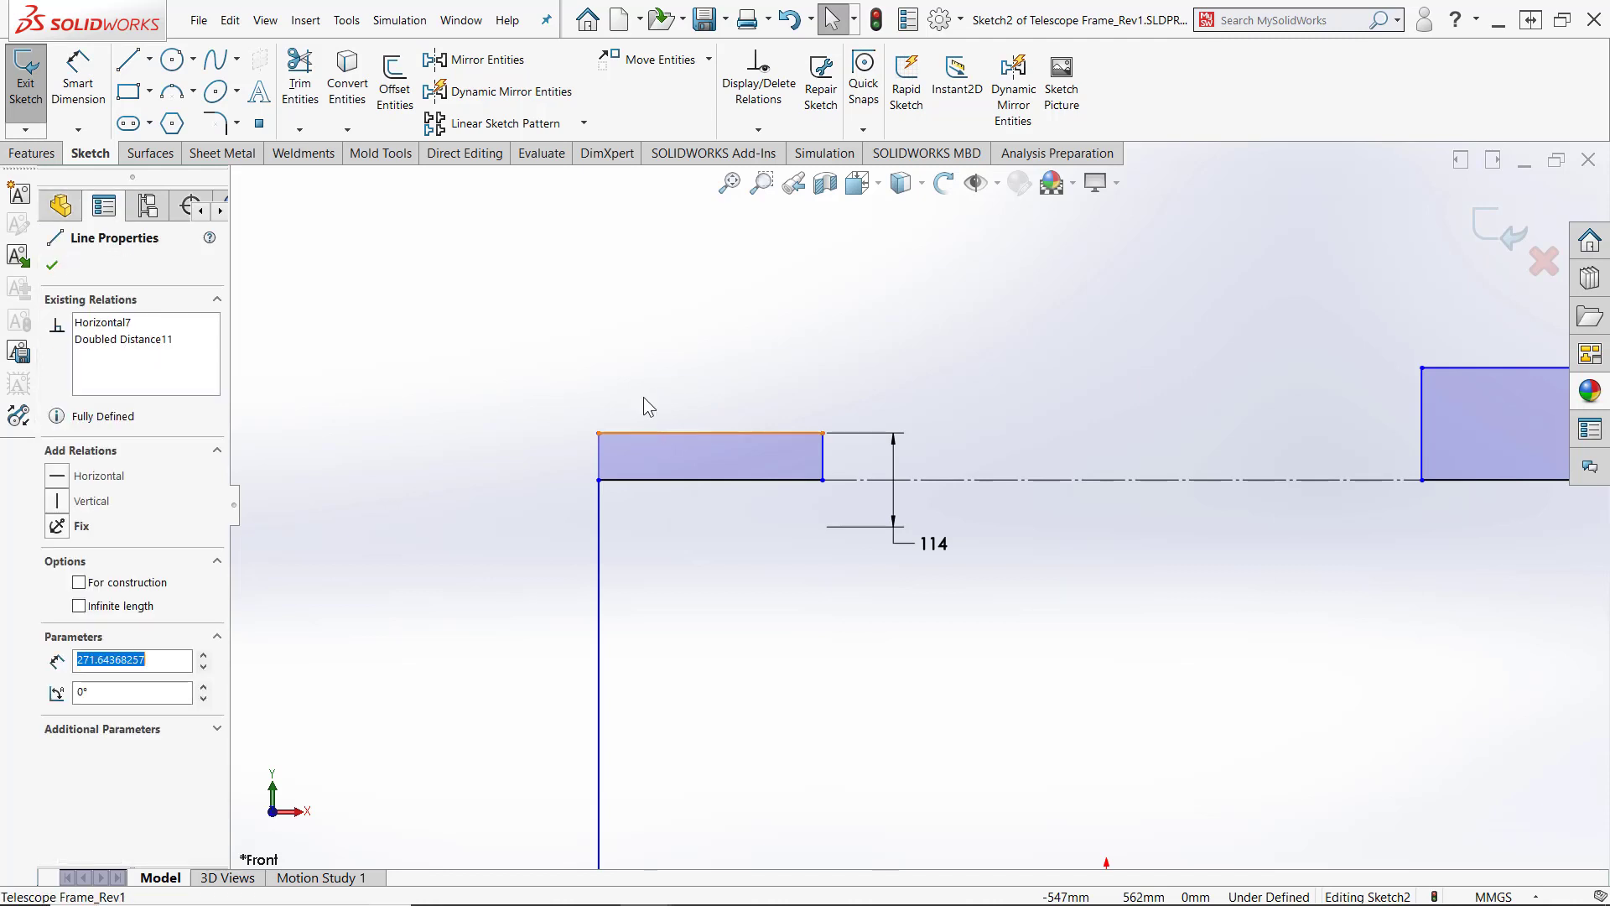
{"action": "scroll", "coordinate": [923, 487], "scroll_direction": "up", "scroll_amount": 3}
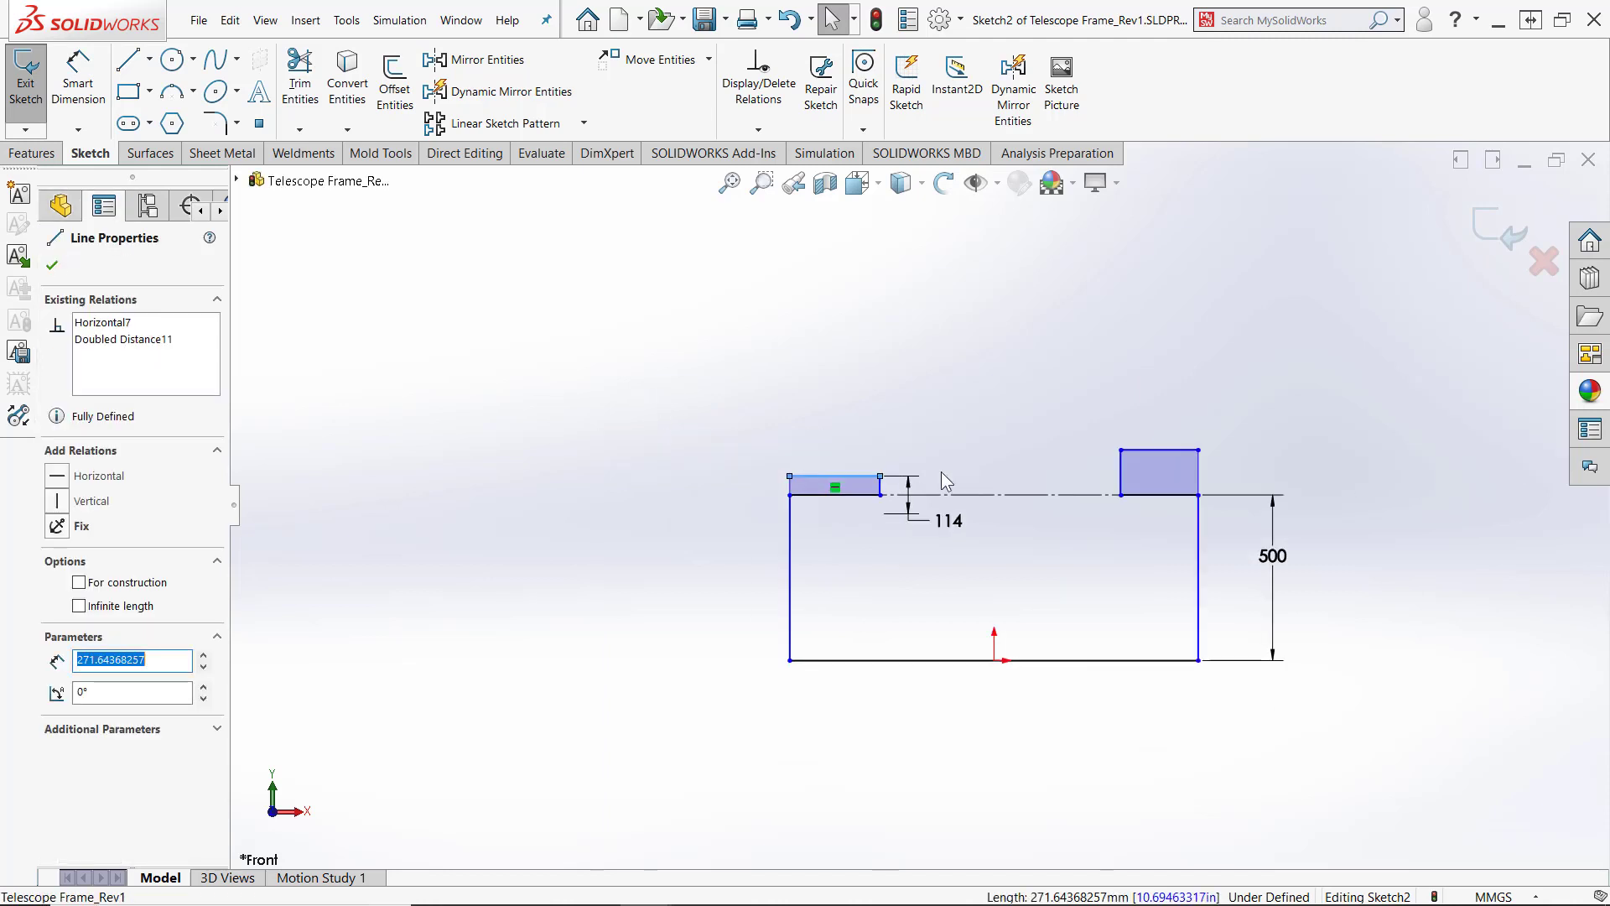
{"action": "left_click", "coordinate": [1155, 455], "text": "ctrl"}
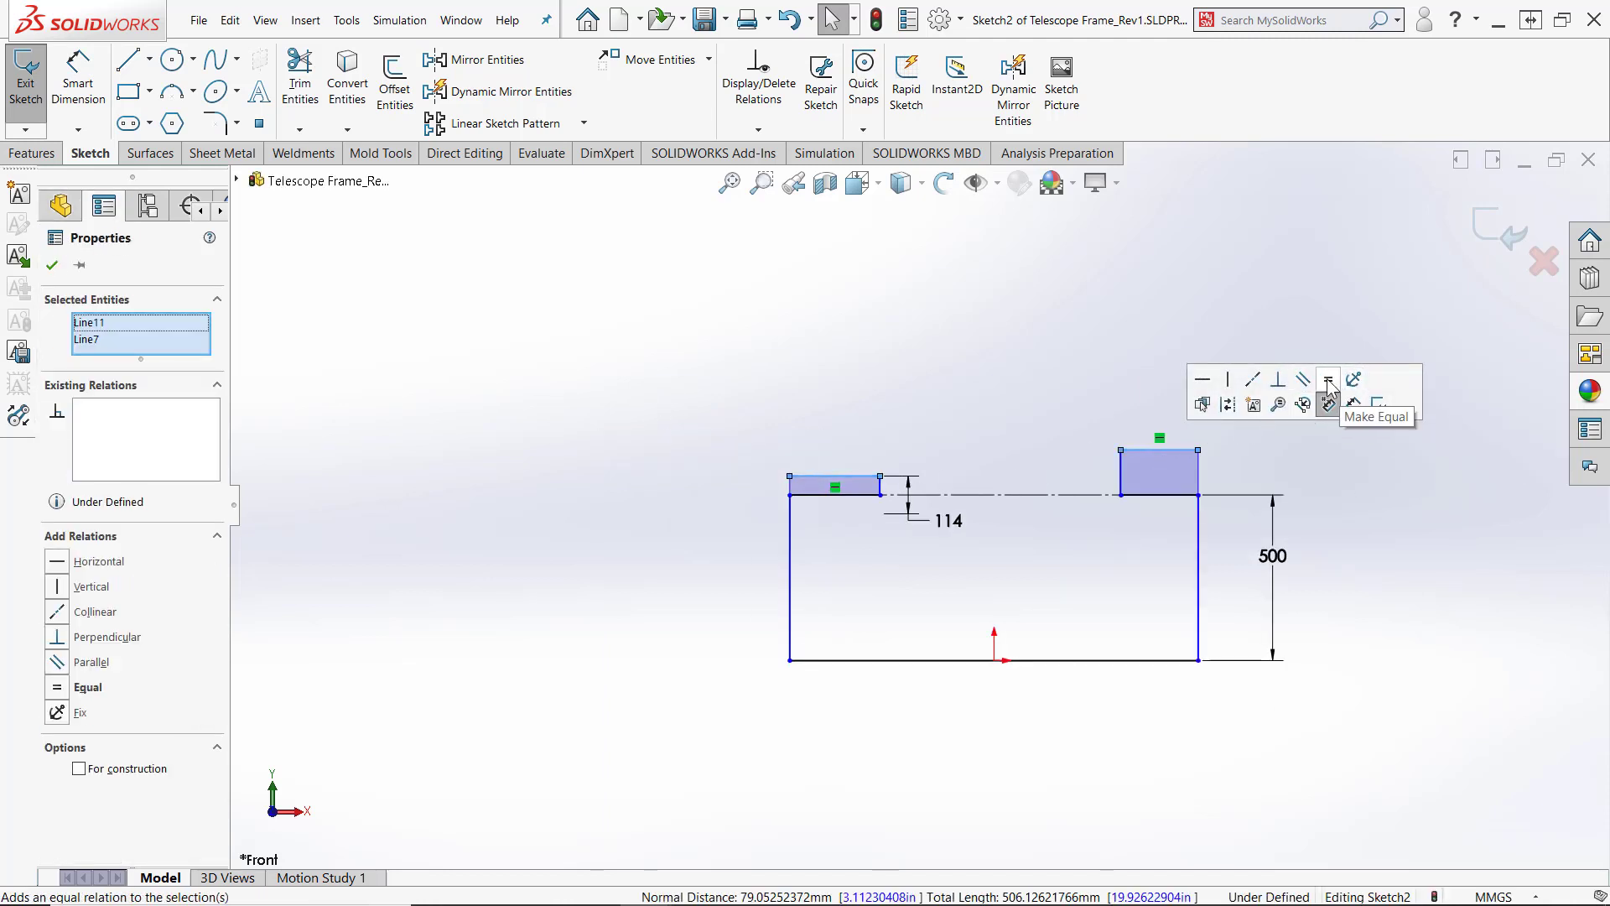
{"action": "left_click", "coordinate": [1329, 384]}
Make the inner vertical edges of the two small rectangles equal in length and parallel
{"action": "left_click", "coordinate": [1135, 431]}
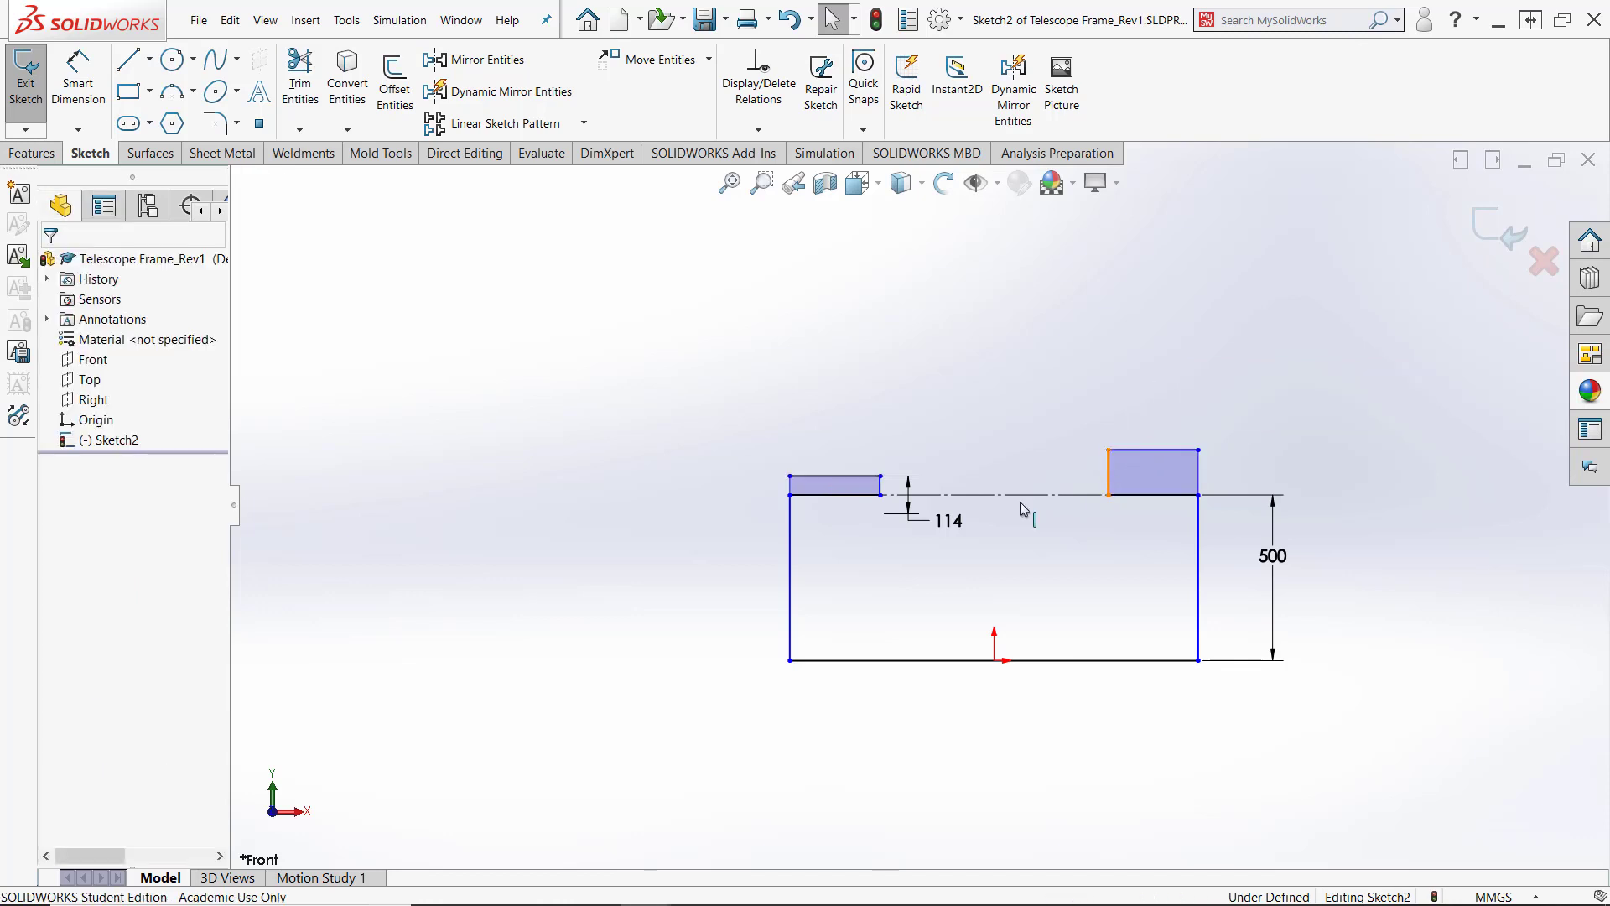
{"action": "scroll", "coordinate": [948, 499], "scroll_direction": "down", "scroll_amount": 5}
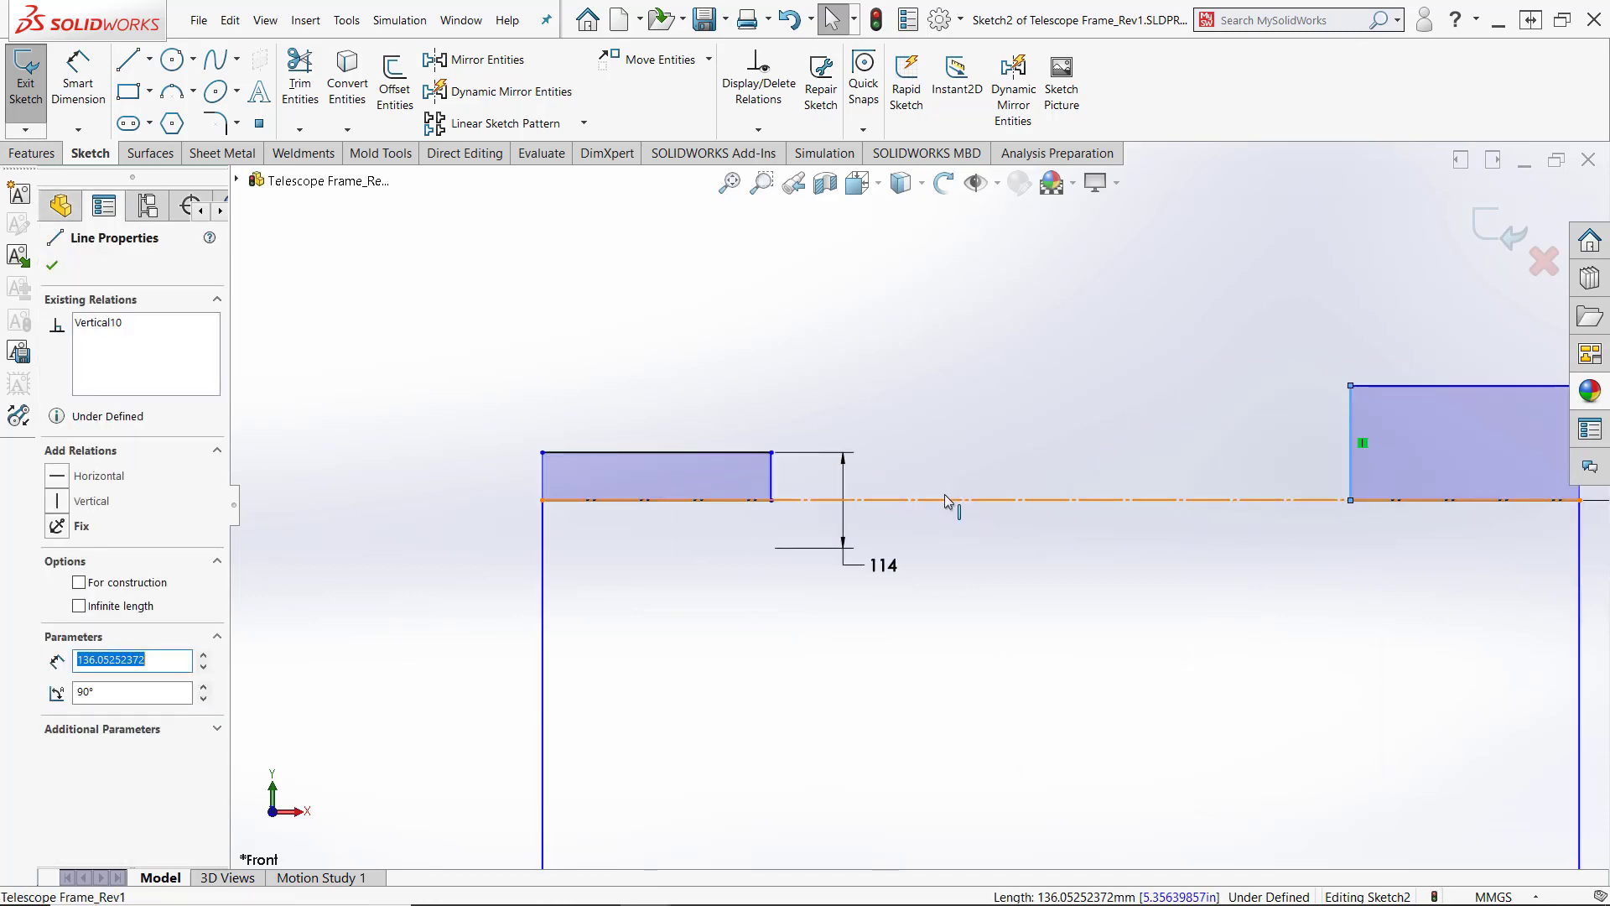
{"action": "left_click", "coordinate": [772, 487], "text": "ctrl"}
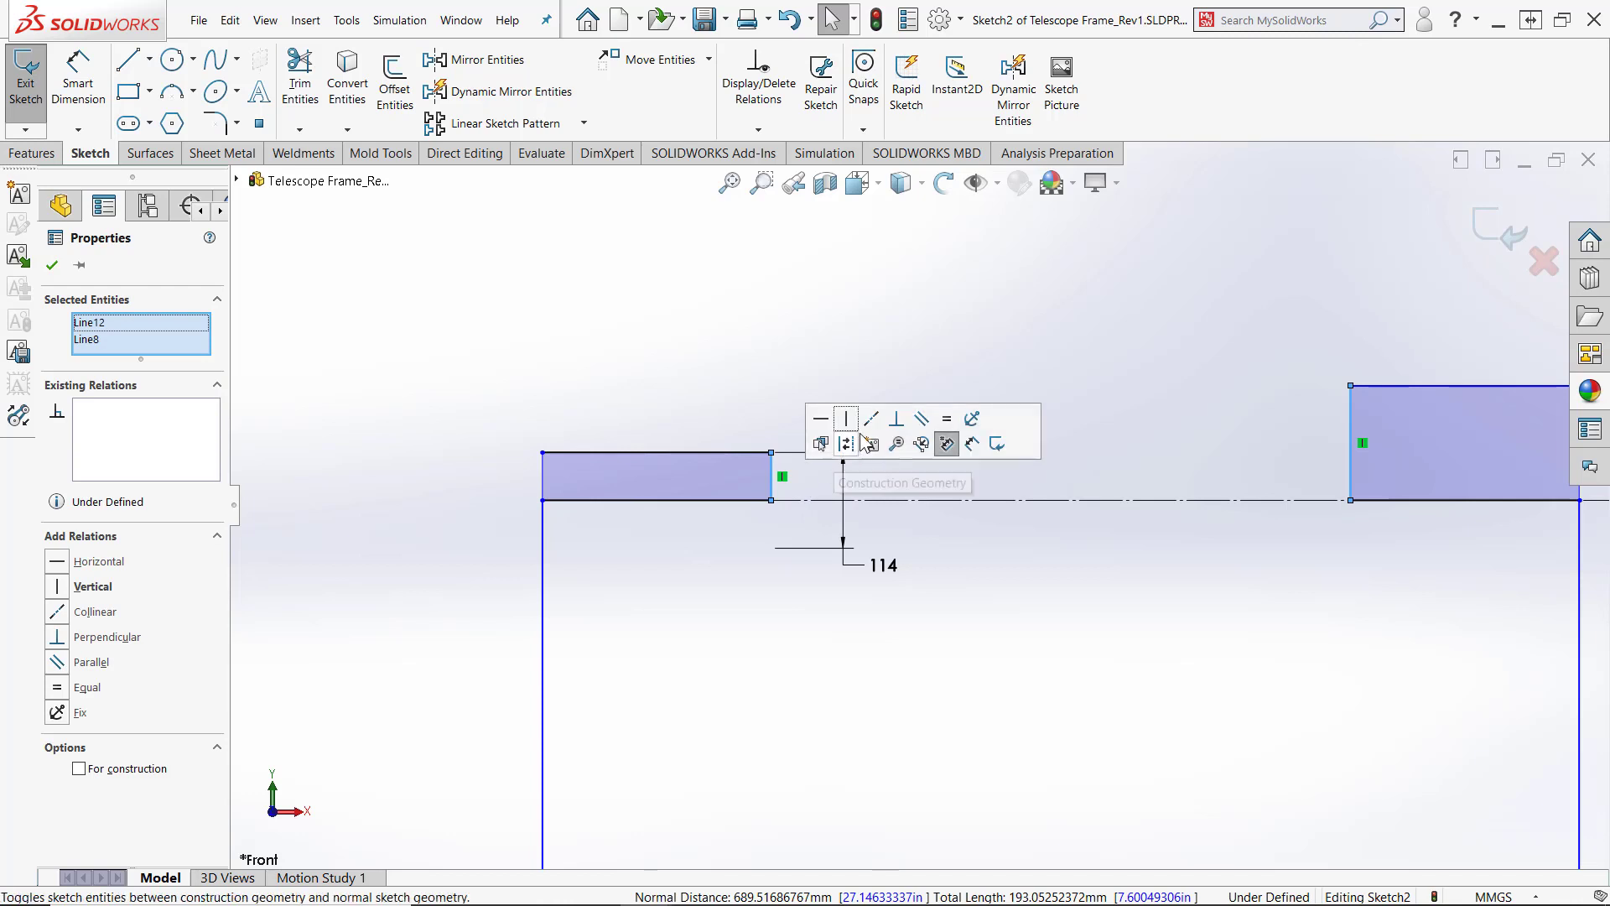
{"action": "left_click", "coordinate": [947, 422]}
{"action": "left_click", "coordinate": [921, 421]}
{"action": "scroll", "coordinate": [781, 367], "scroll_direction": "up", "scroll_amount": 5}
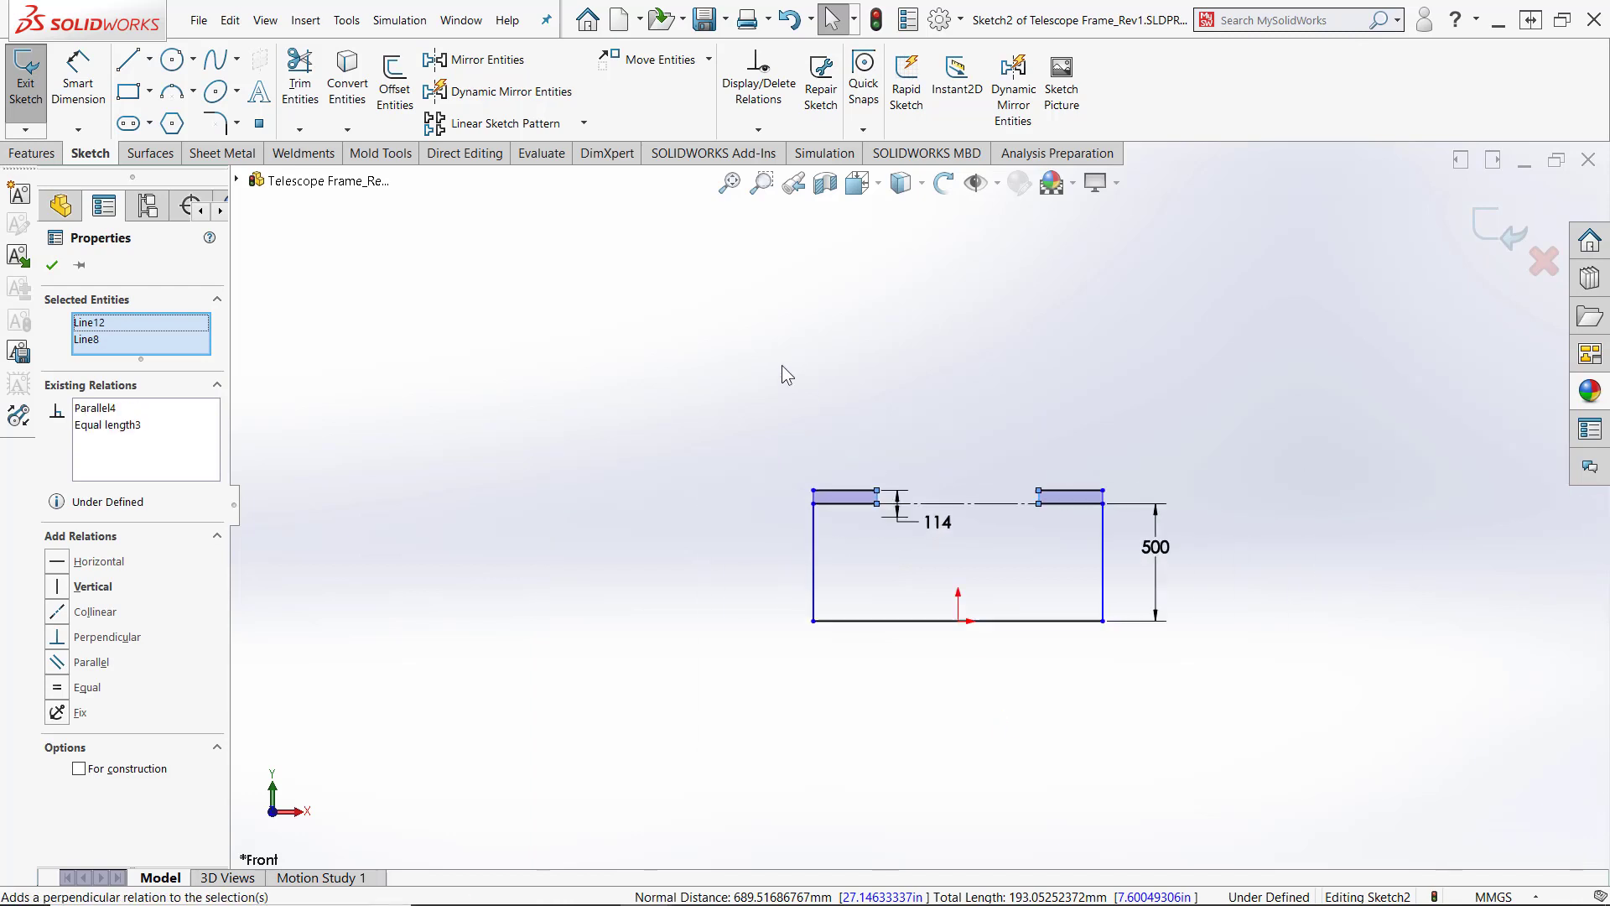
{"action": "scroll", "coordinate": [781, 365], "scroll_direction": "up", "scroll_amount": 1}
{"action": "left_click", "coordinate": [1070, 465]}
Dimension the gap between the small rectangles' inner vertical edges and set it to 610 mm
{"action": "right_click_drag", "start_coordinate": [963, 274], "coordinate": [965, 231]}
{"action": "scroll", "coordinate": [968, 387], "scroll_direction": "down", "scroll_amount": 3}
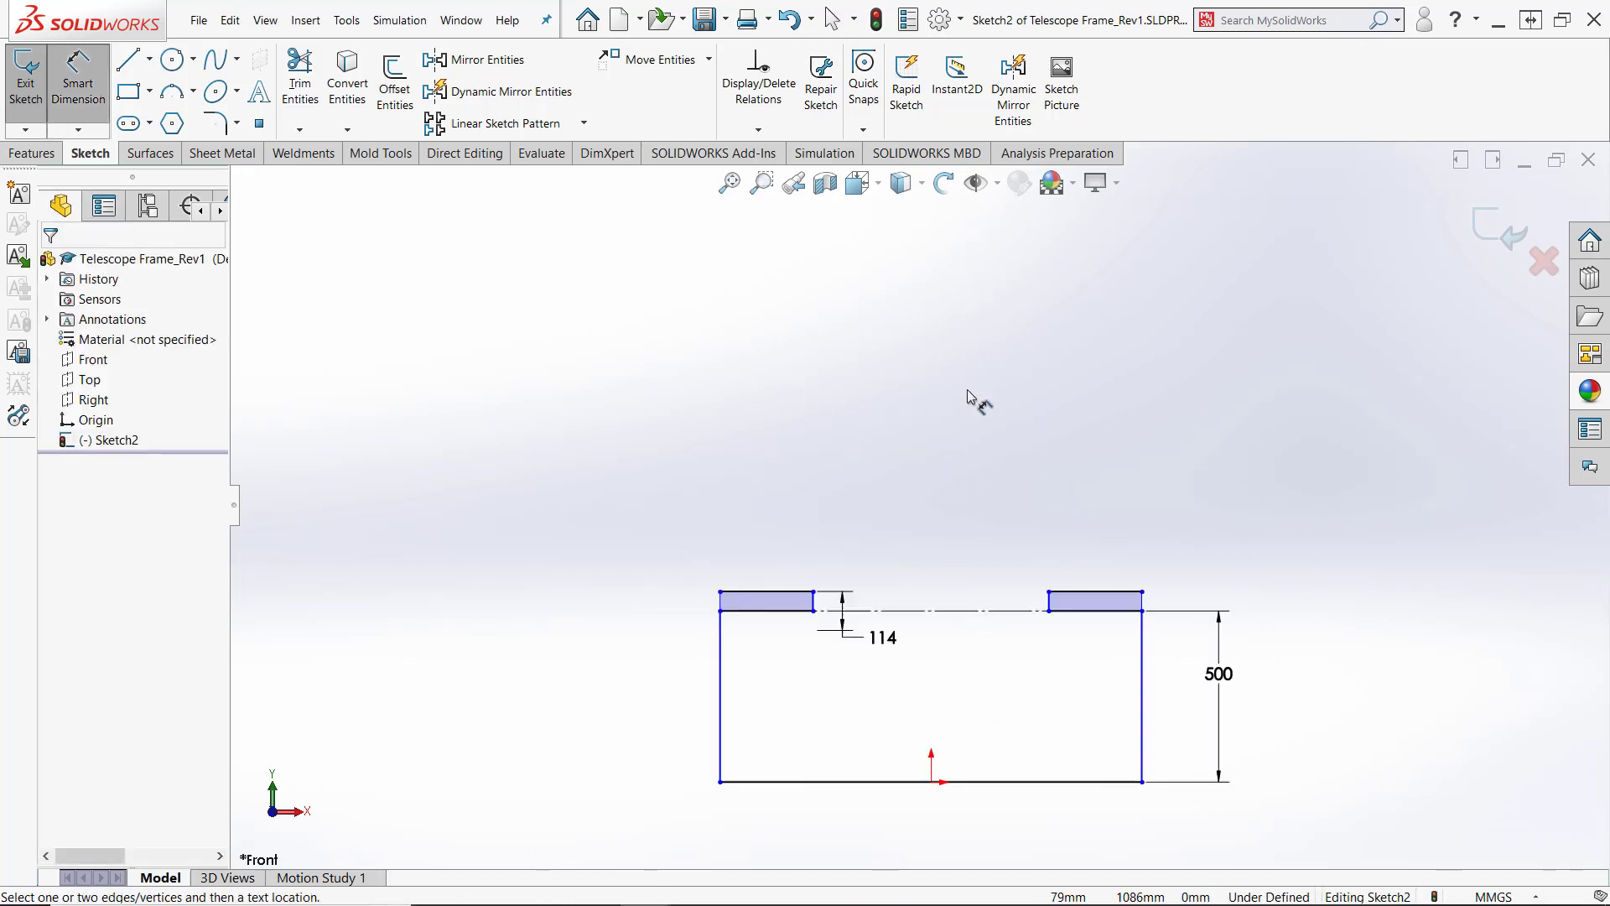
{"action": "scroll", "coordinate": [969, 398], "scroll_direction": "down", "scroll_amount": 3}
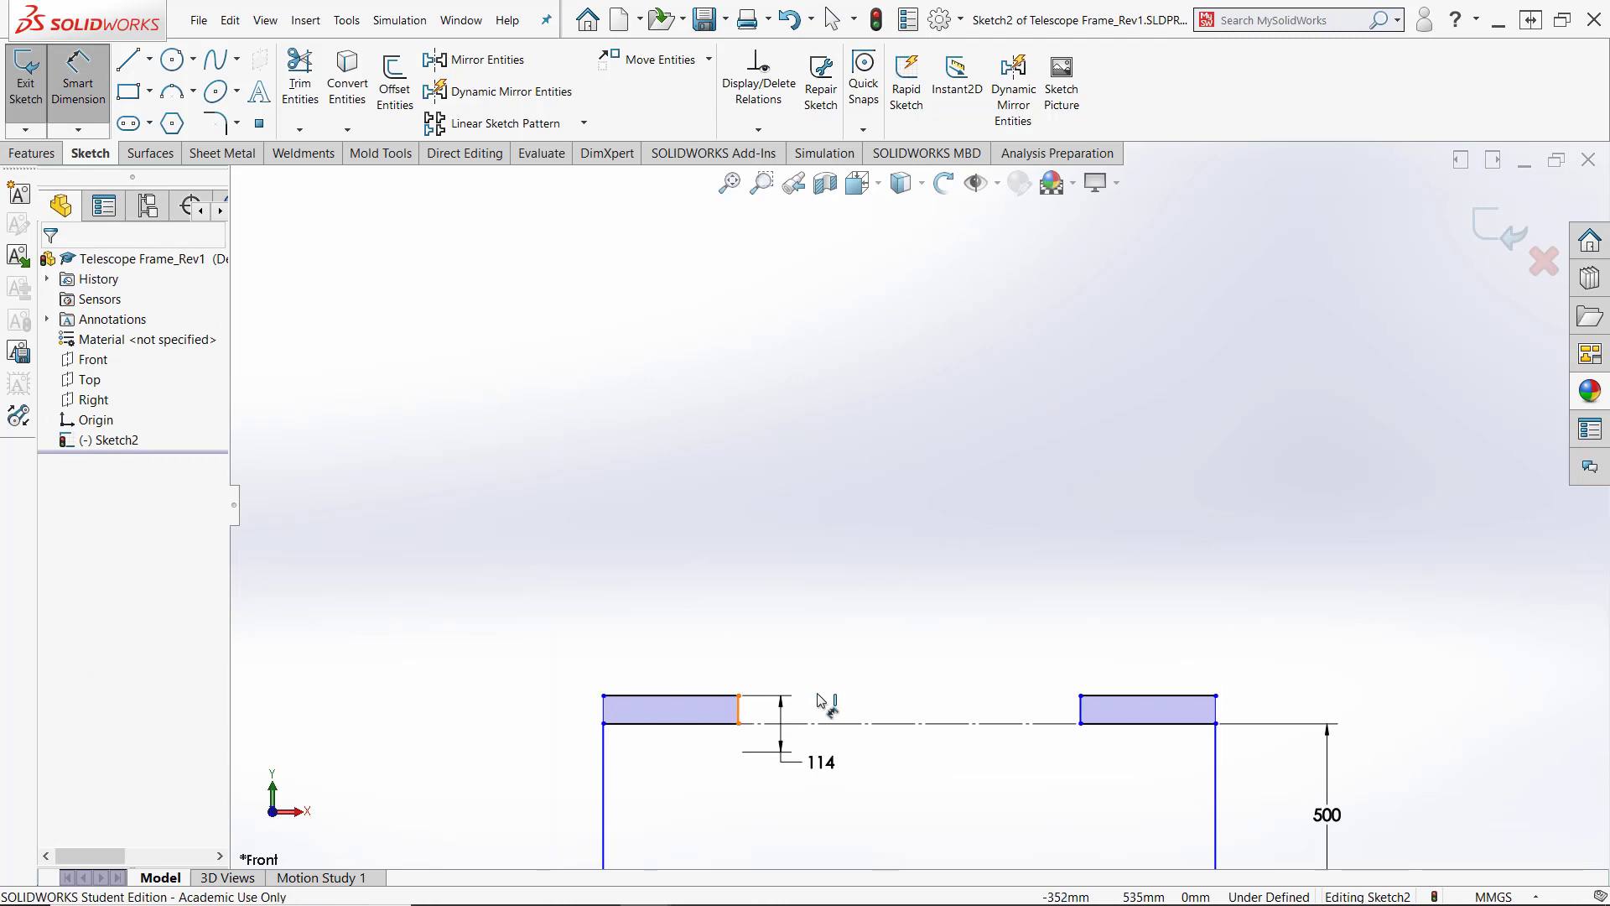
{"action": "left_click", "coordinate": [738, 709]}
{"action": "left_click", "coordinate": [1080, 709]}
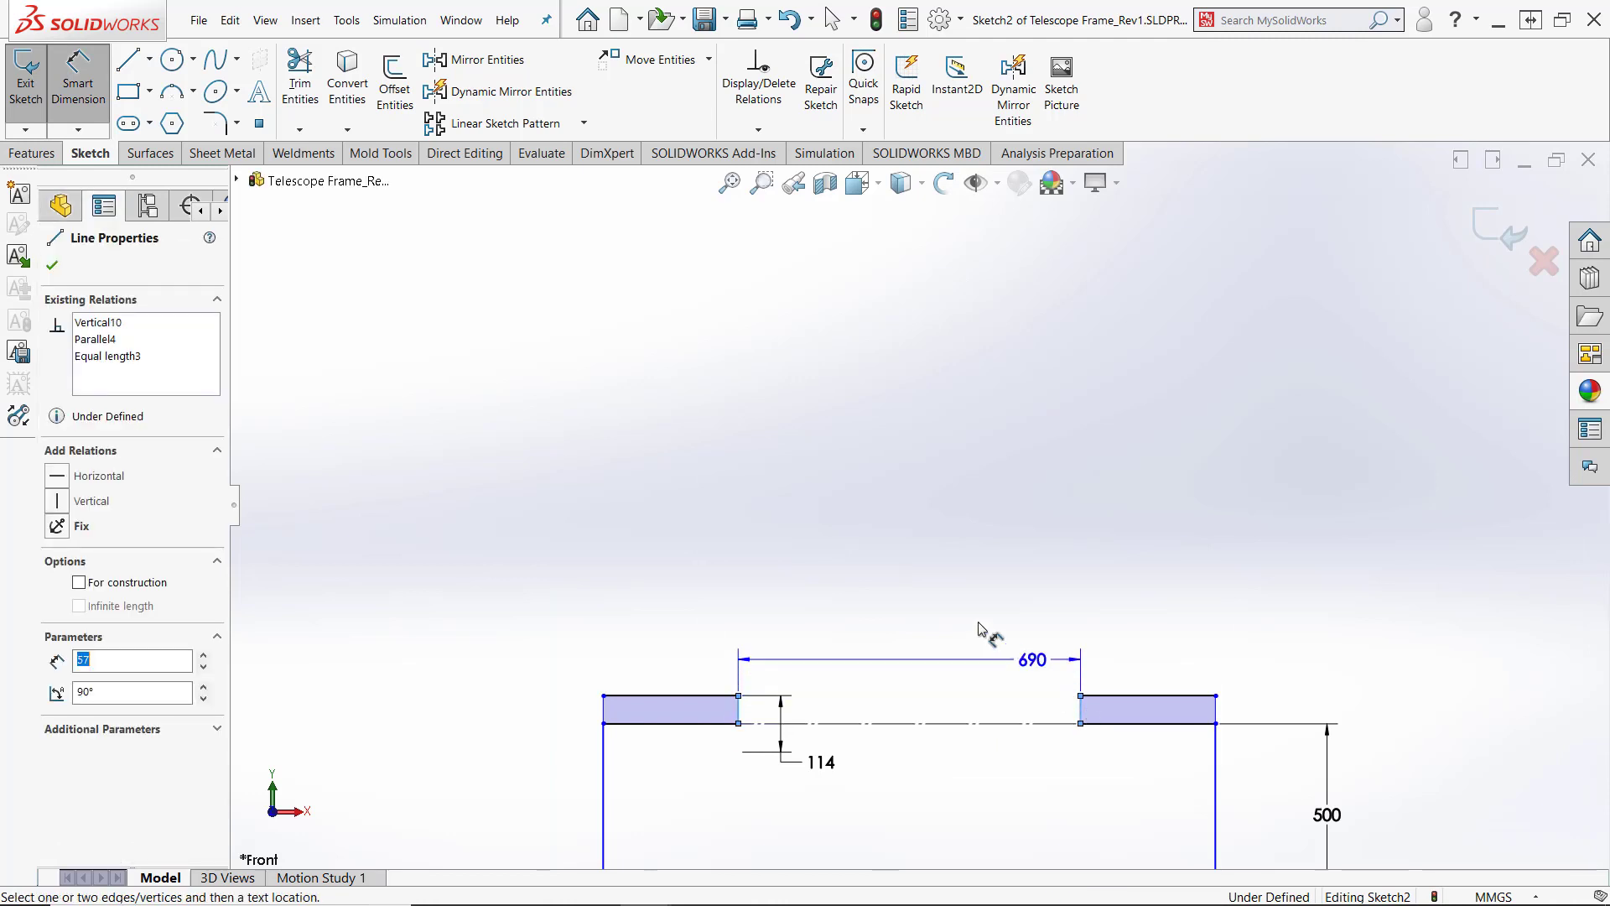
{"action": "left_click", "coordinate": [908, 600]}
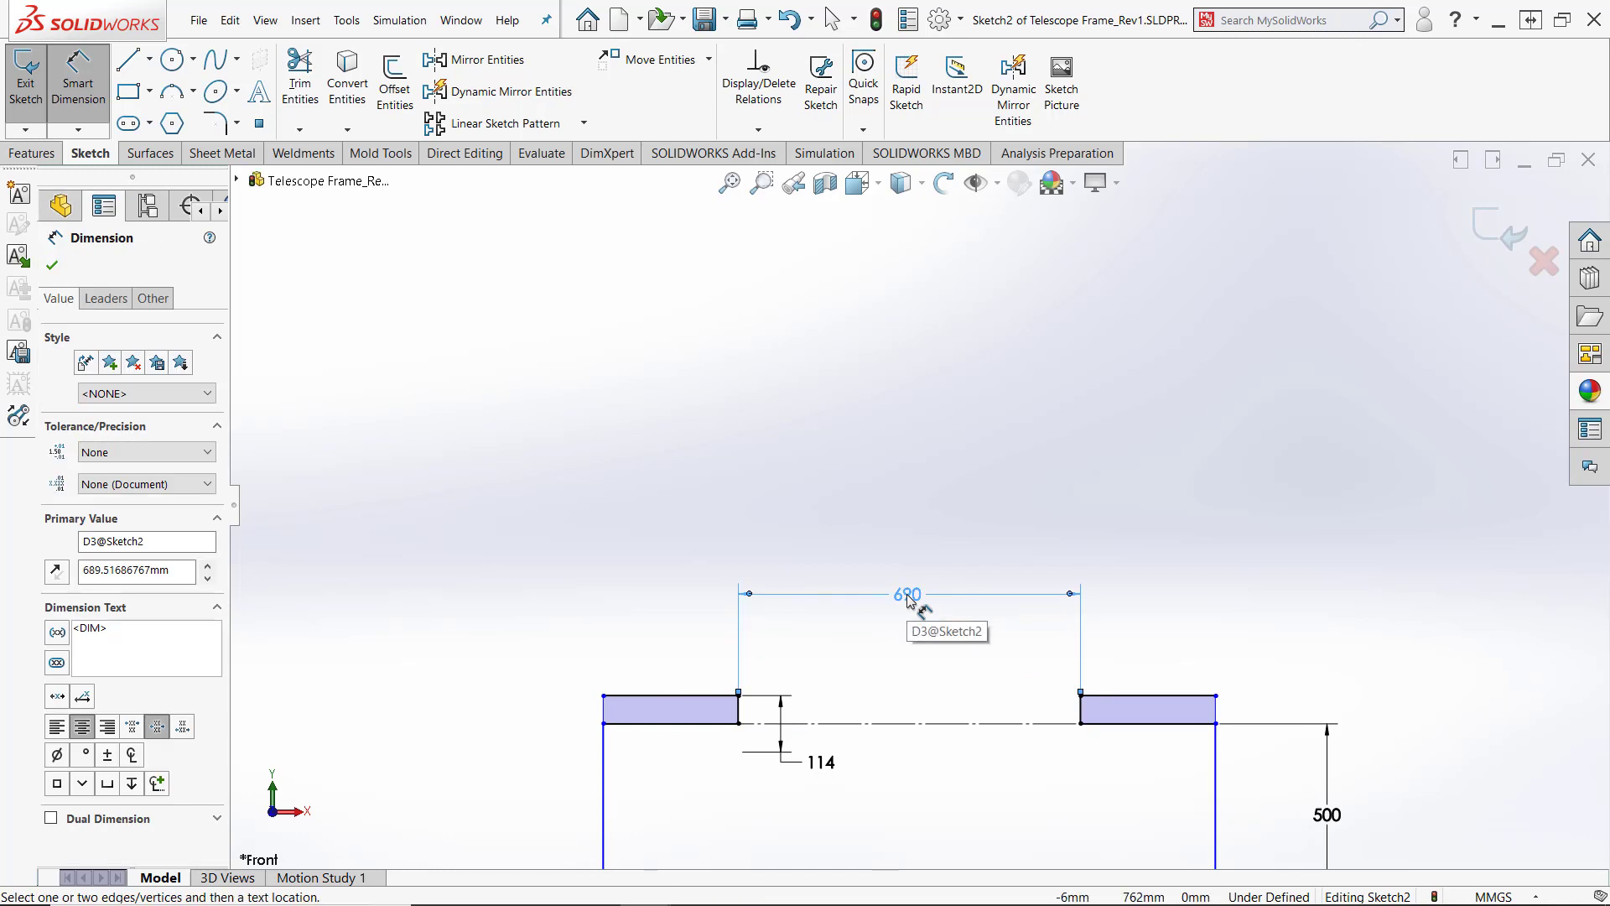
{"action": "double_click", "coordinate": [908, 596]}
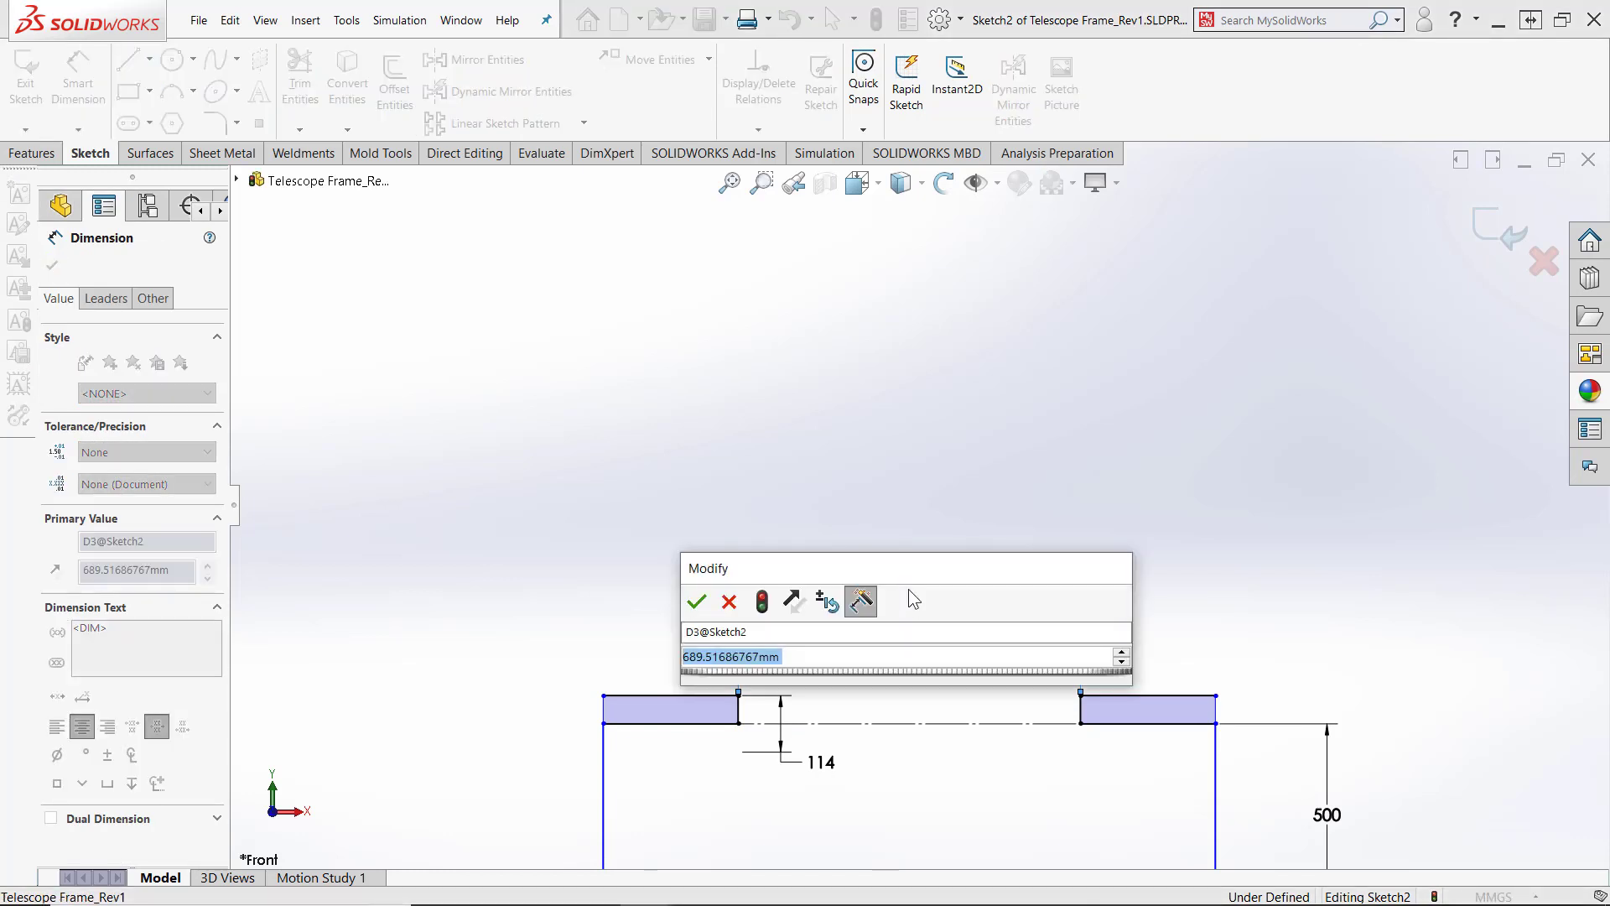
{"action": "type", "text": "610"}
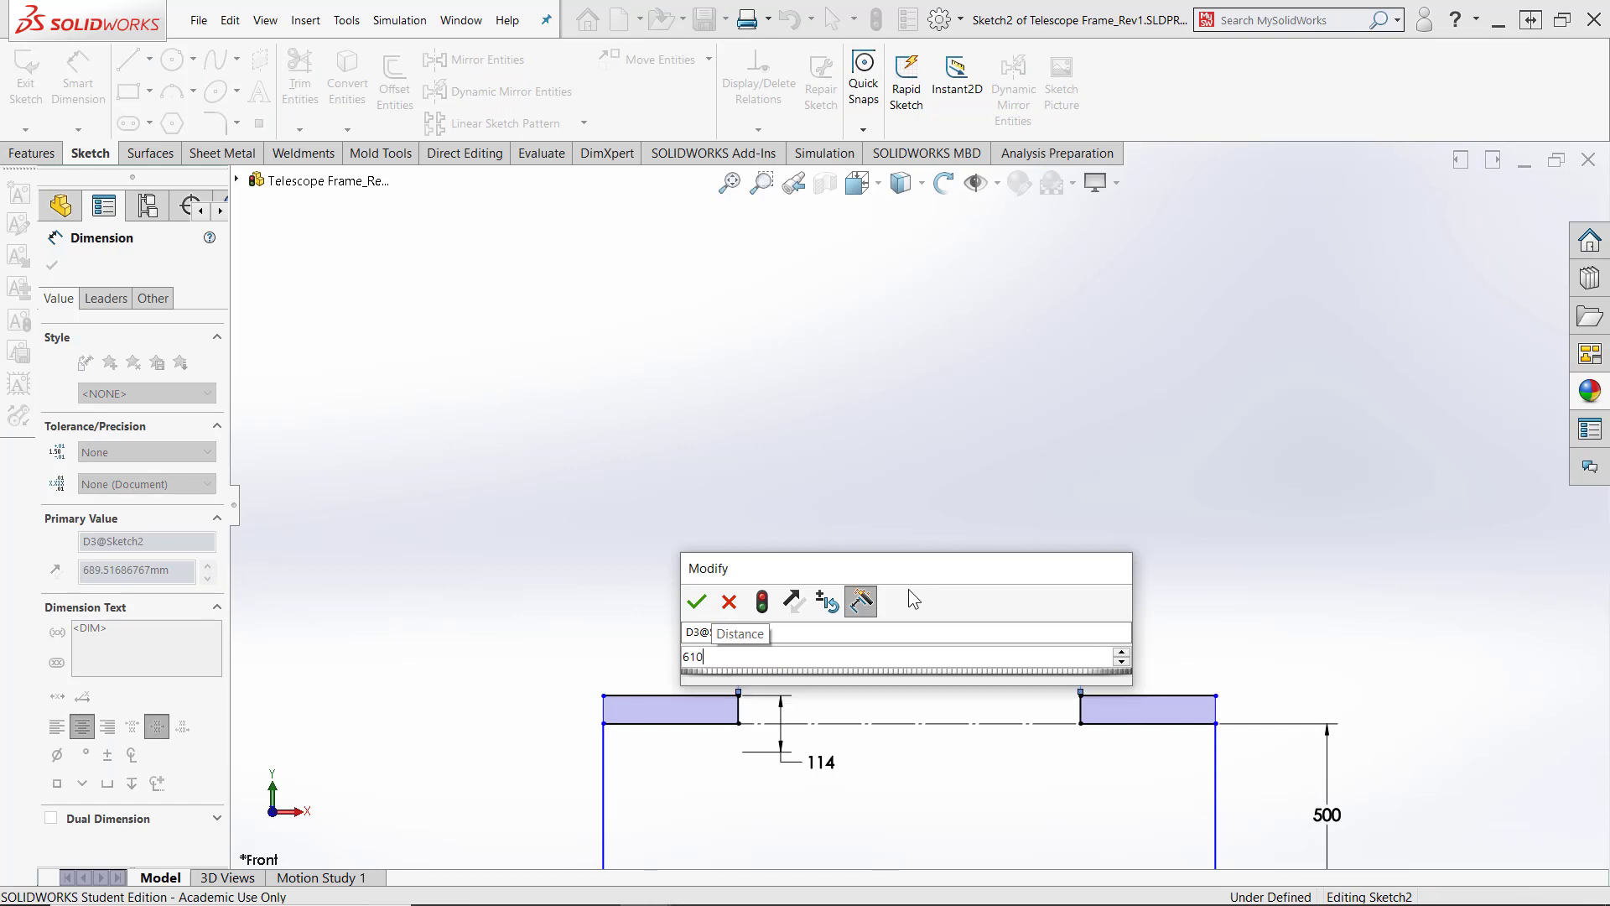
{"action": "key", "text": "Return"}
Dimension the left small rectangle's top edge, set its width to 95 mm, and save the part
{"action": "scroll", "coordinate": [908, 591], "scroll_direction": "up", "scroll_amount": 3}
{"action": "scroll", "coordinate": [834, 619], "scroll_direction": "down", "scroll_amount": 1}
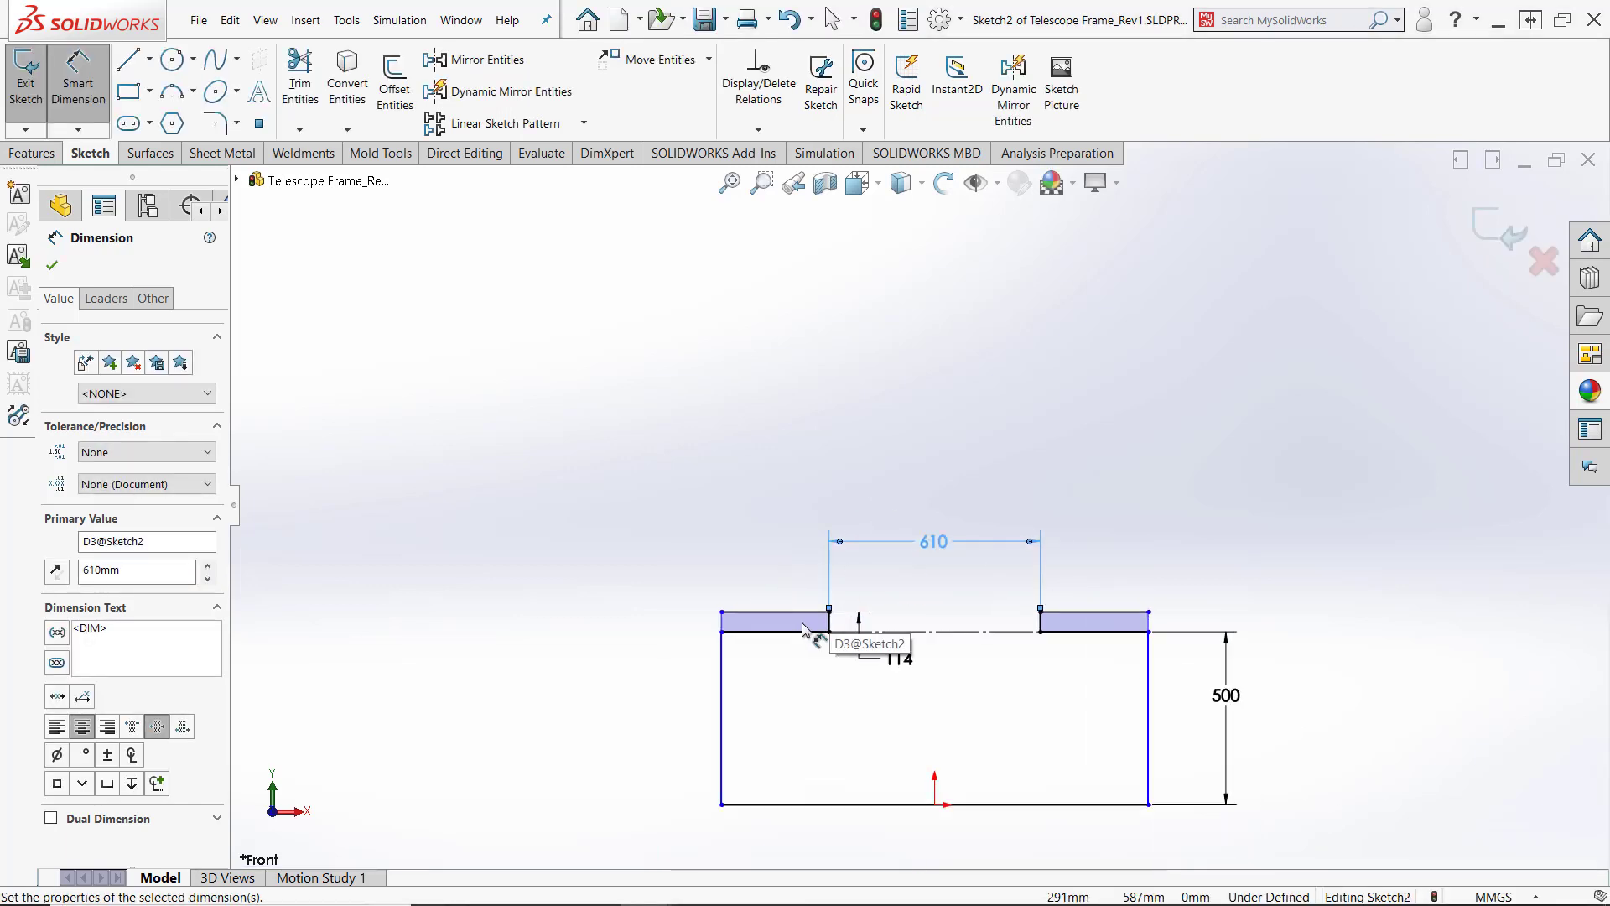
{"action": "left_click", "coordinate": [764, 614]}
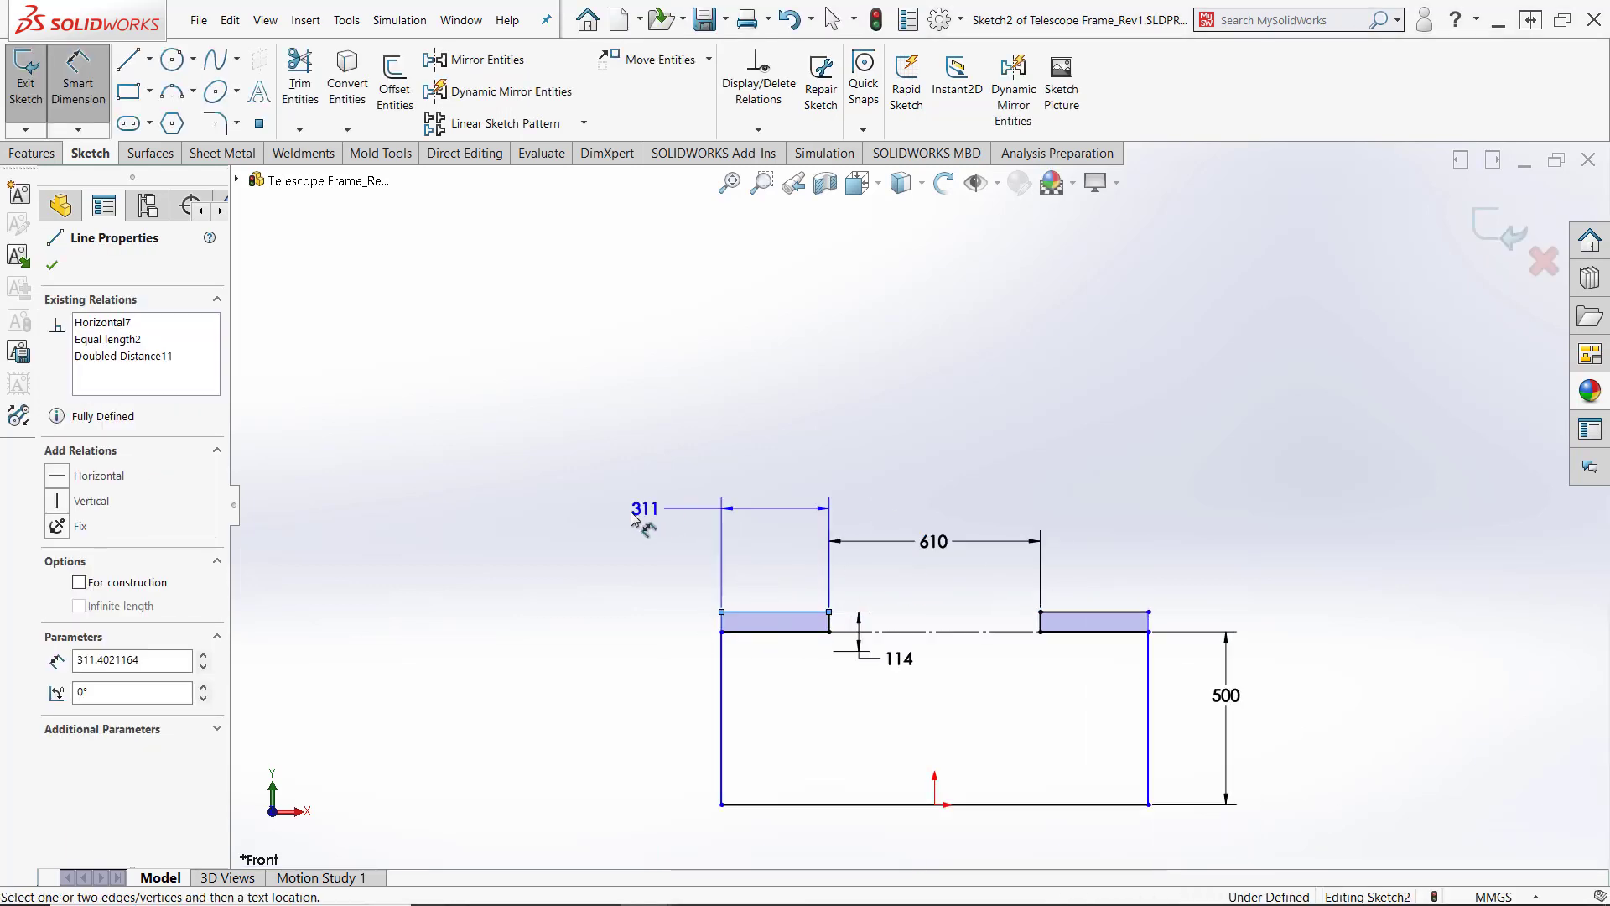
{"action": "left_click", "coordinate": [644, 546]}
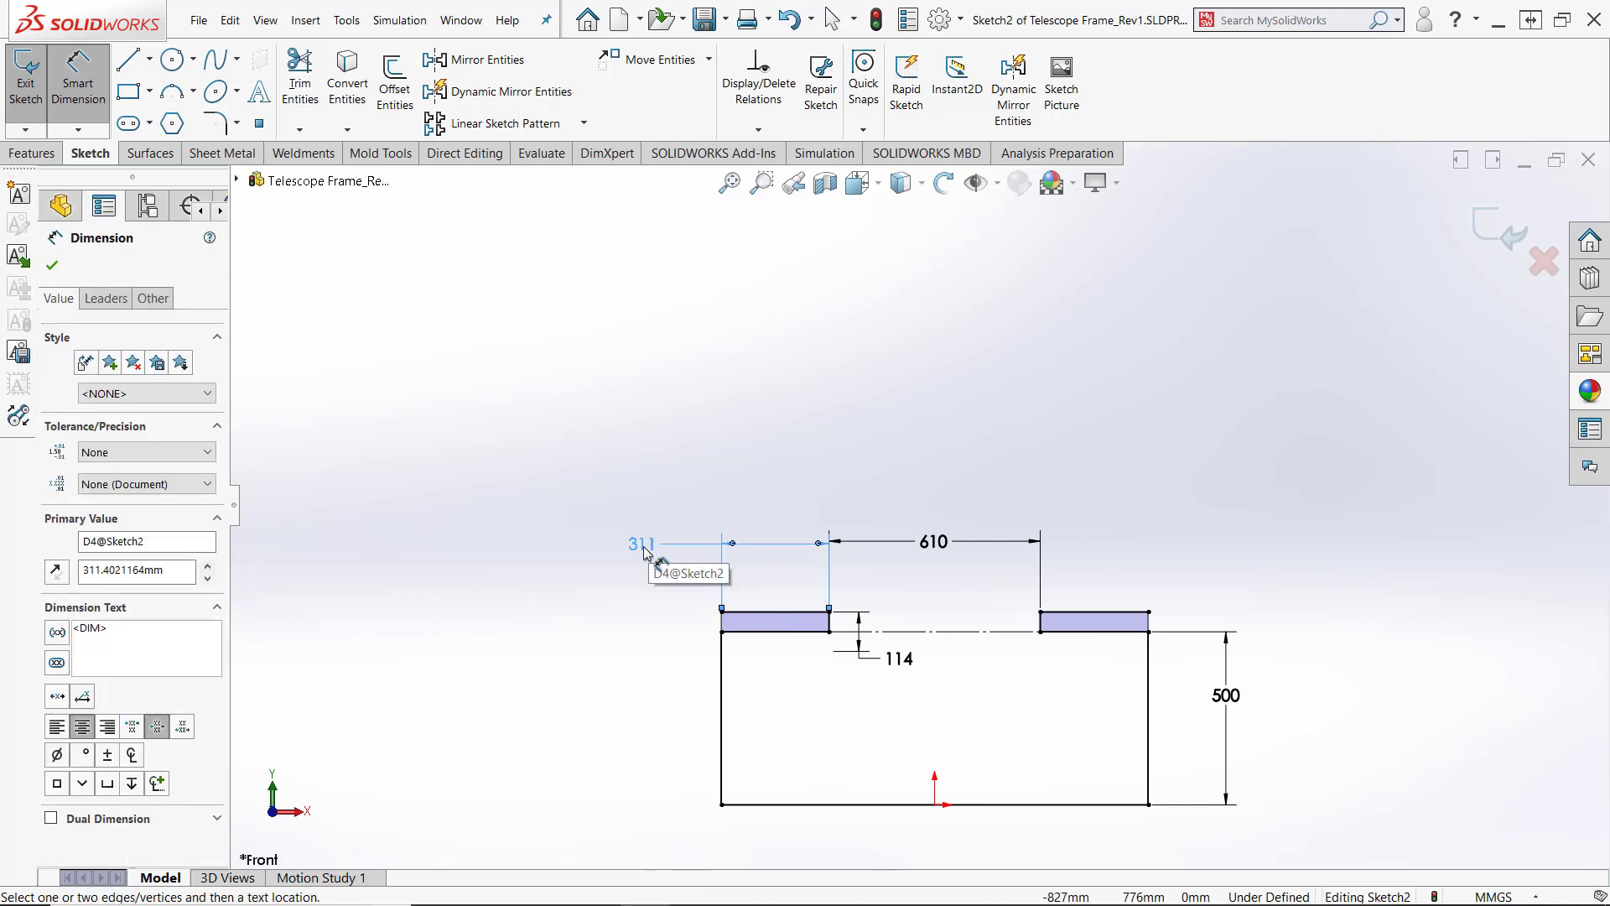
{"action": "double_click", "coordinate": [641, 545]}
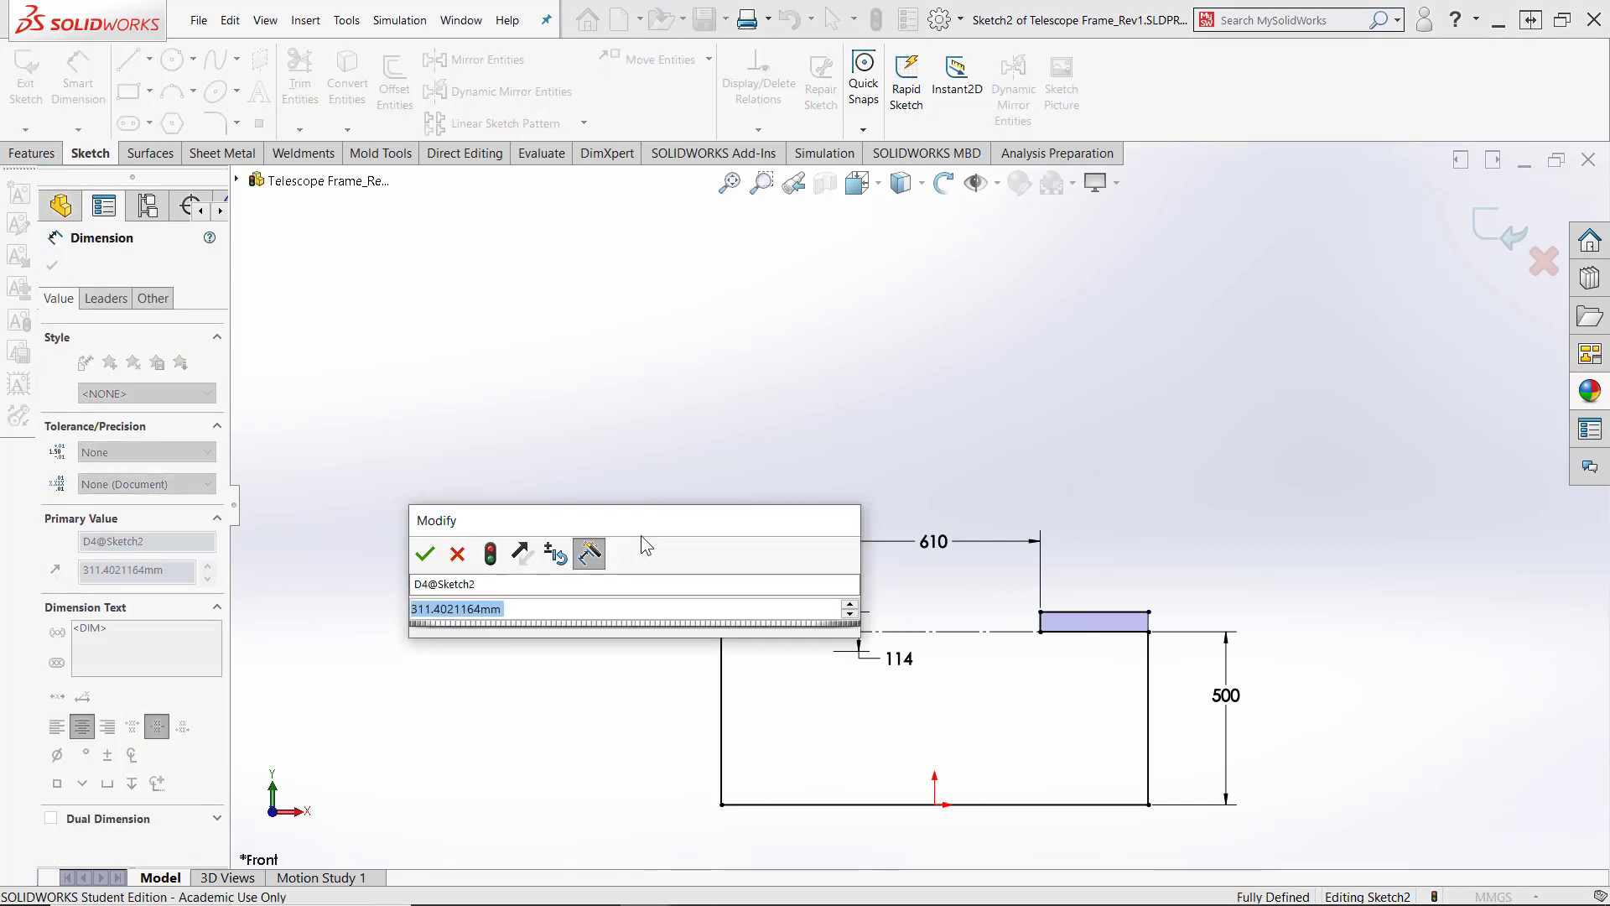
{"action": "type", "text": "95"}
{"action": "key", "text": "Return"}
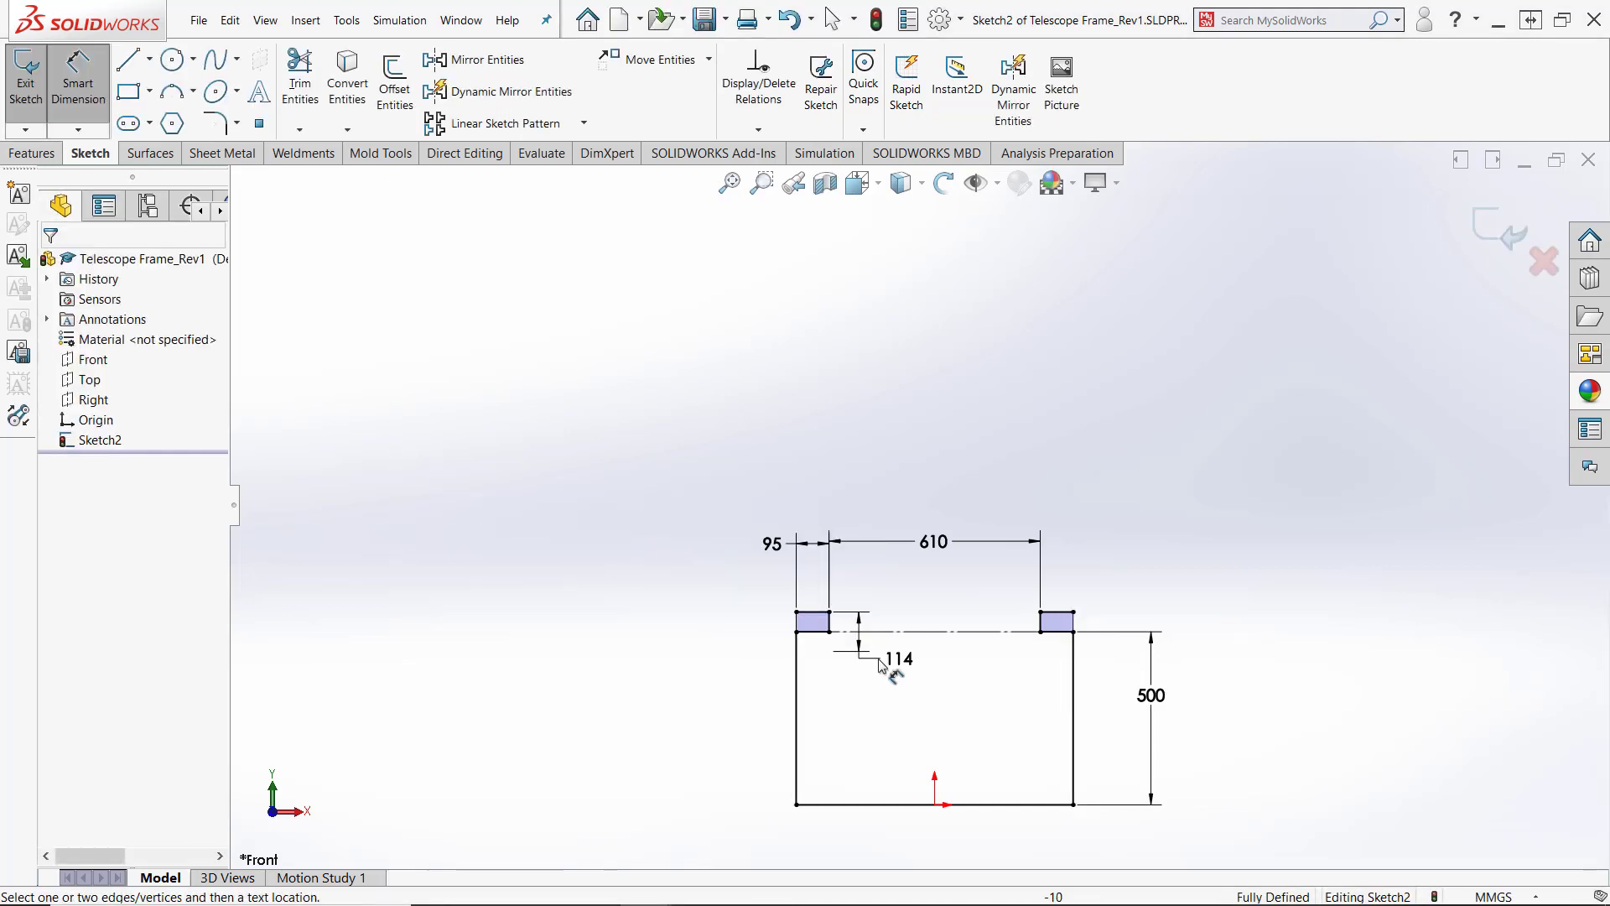
{"action": "scroll", "coordinate": [889, 645], "scroll_direction": "up", "scroll_amount": 3}
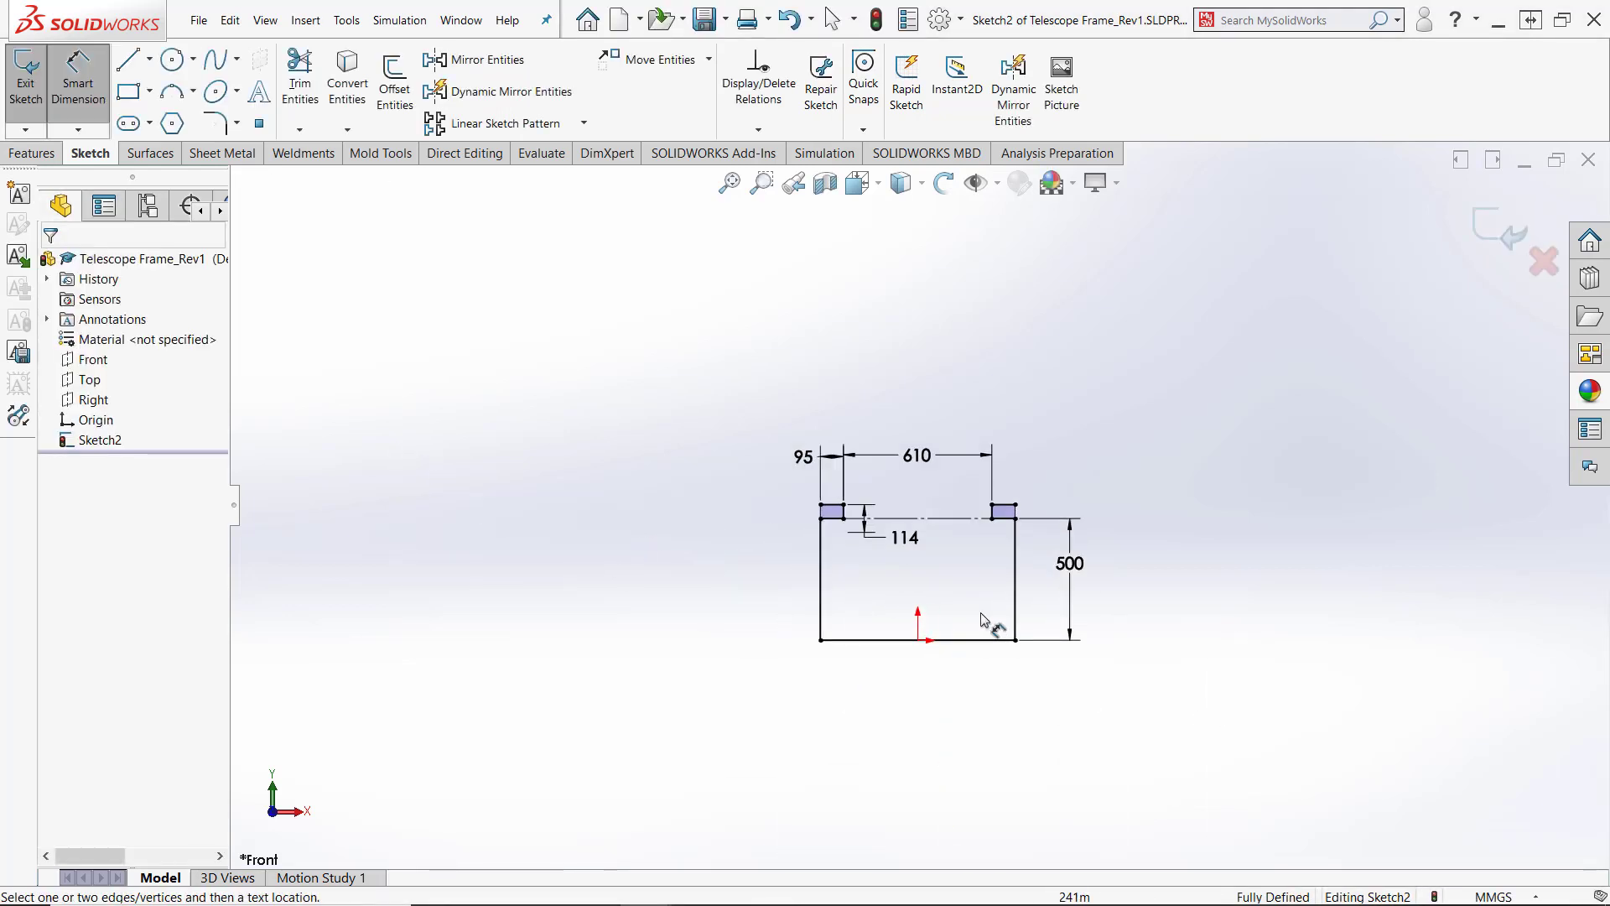
{"action": "scroll", "coordinate": [983, 587], "scroll_direction": "down", "scroll_amount": 4}
{"action": "key", "text": "Escape"}
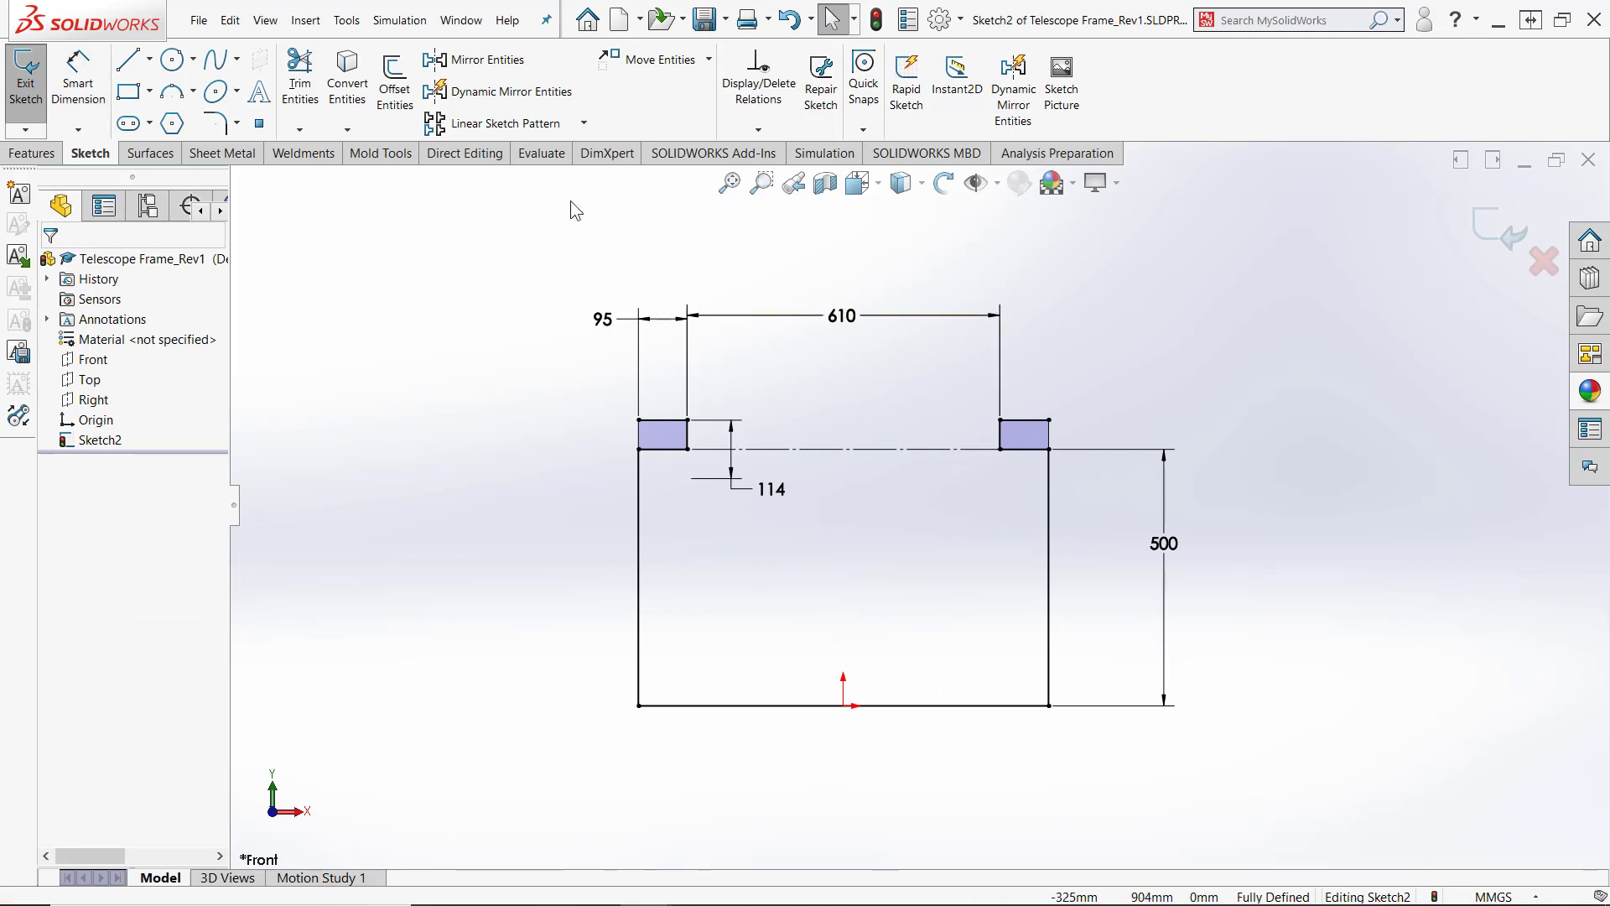
{"action": "left_click", "coordinate": [707, 22]}
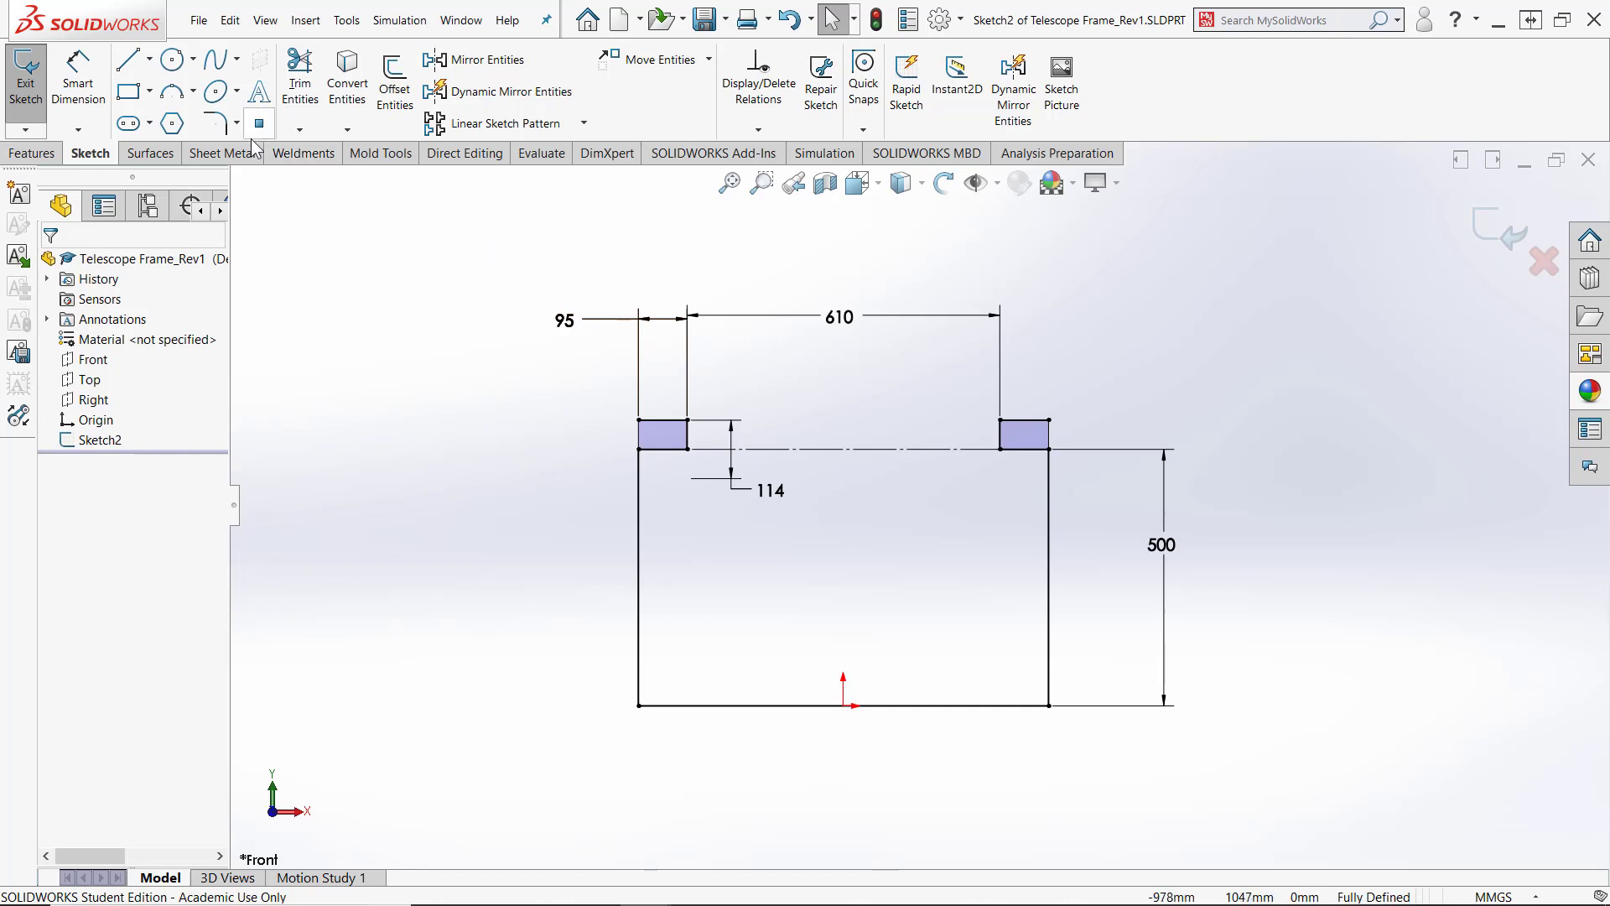
Fillet both bottom corners of the large rectangle with a 235 mm radius, accepting removal of the midpoint or equal-length relations
{"action": "left_click", "coordinate": [220, 124]}
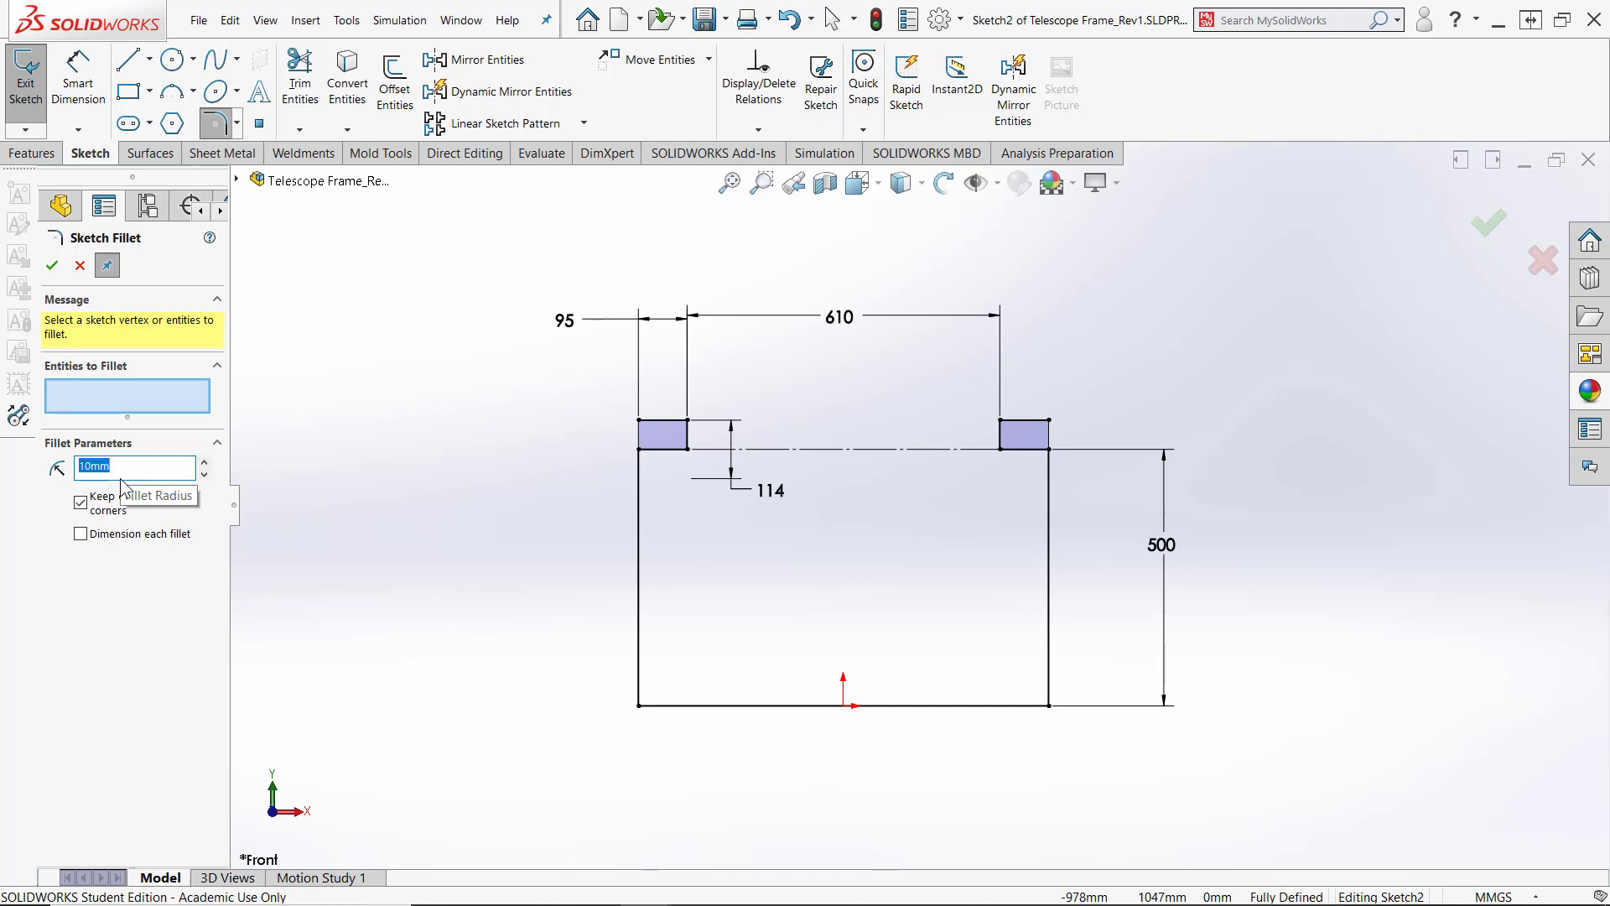
{"action": "type", "text": "235"}
{"action": "left_click", "coordinate": [640, 706]}
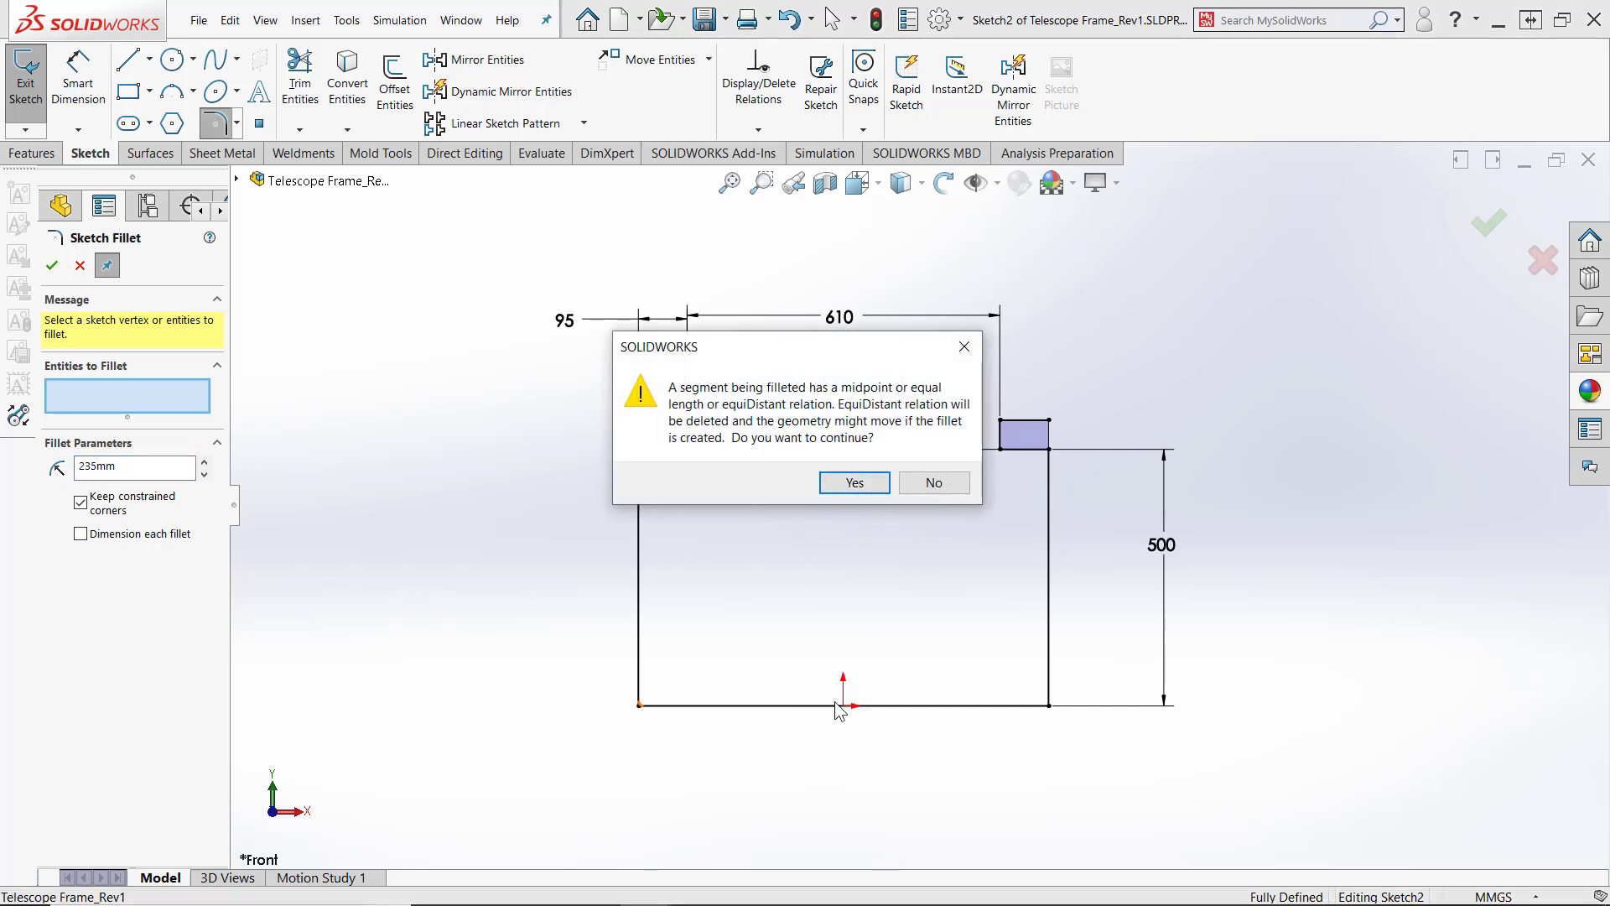
{"action": "left_click", "coordinate": [849, 485]}
{"action": "left_click", "coordinate": [922, 706]}
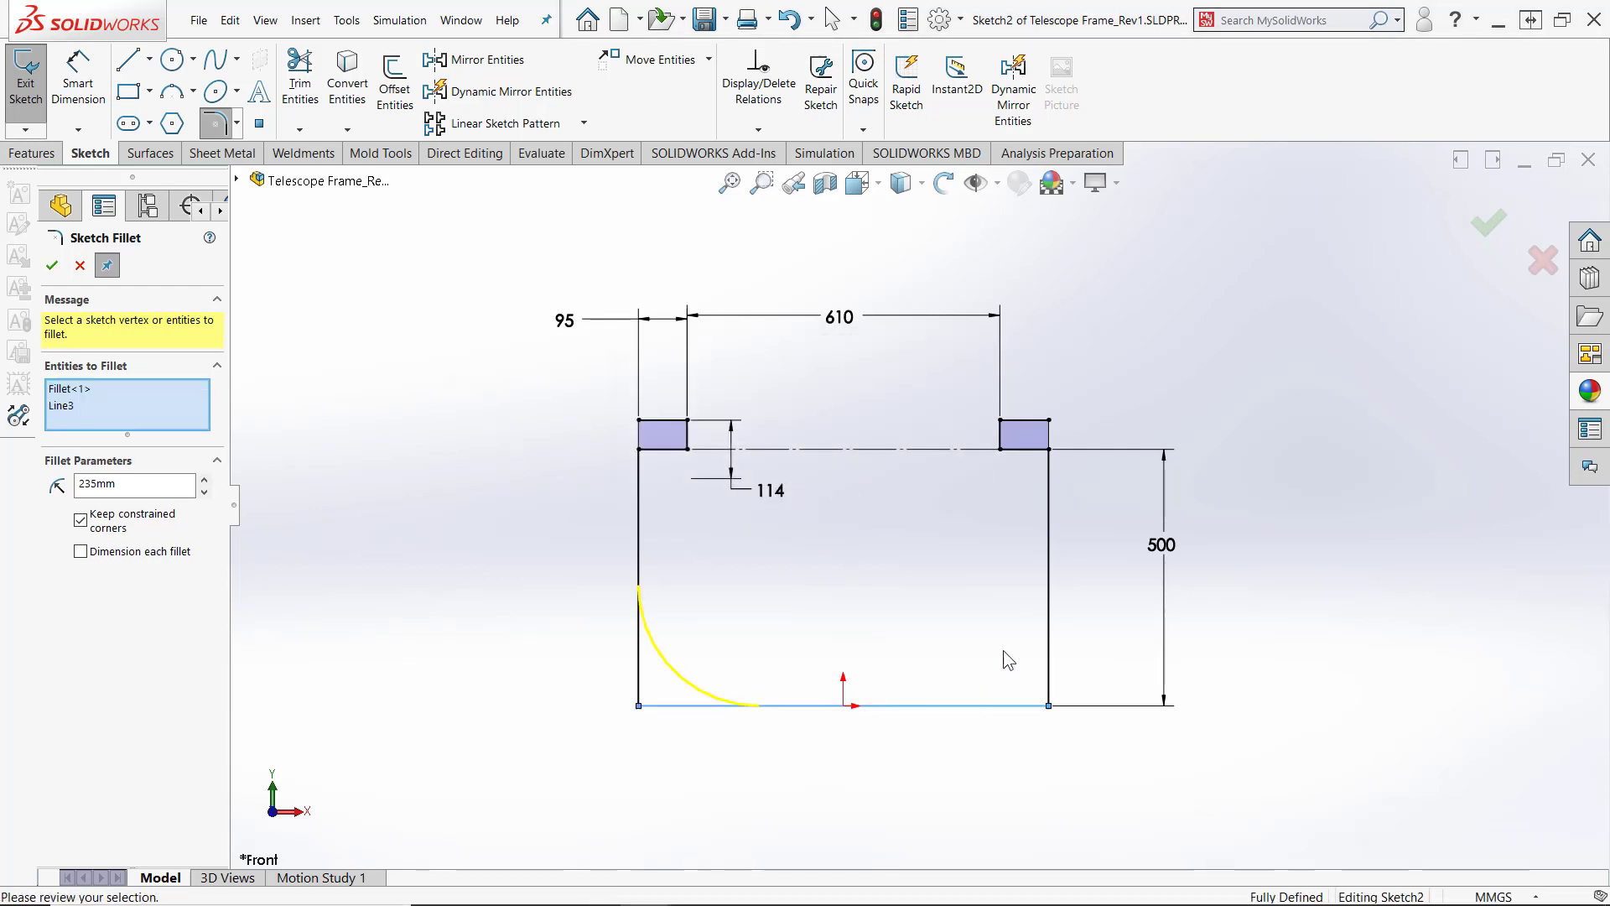
{"action": "left_click", "coordinate": [1048, 617]}
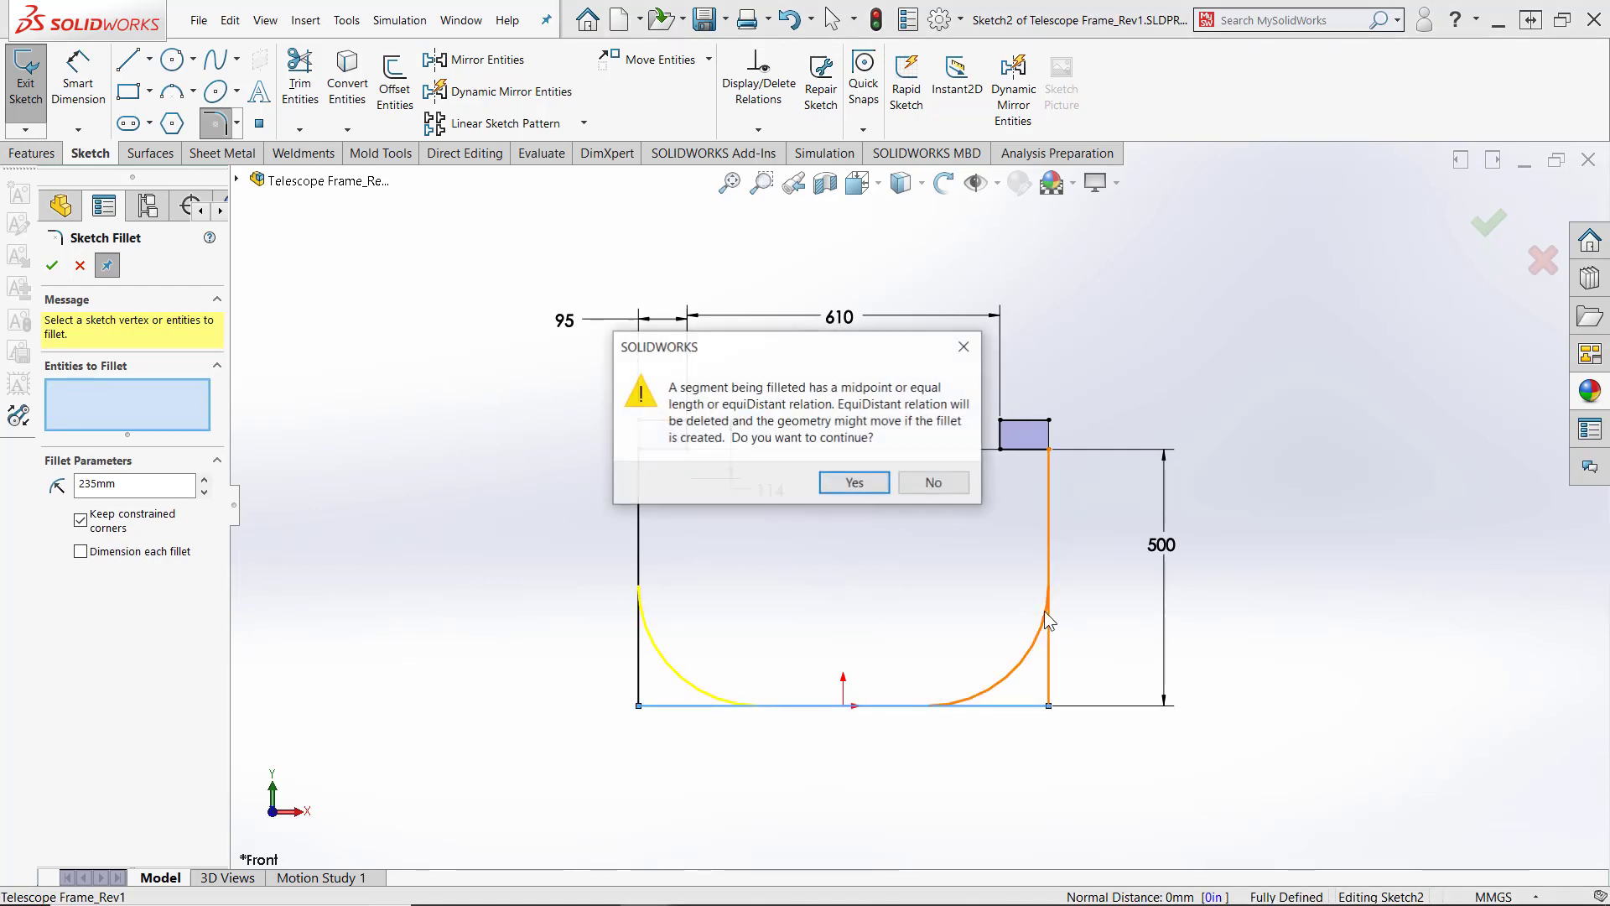
{"action": "left_click", "coordinate": [851, 485]}
{"action": "key", "text": "Return"}
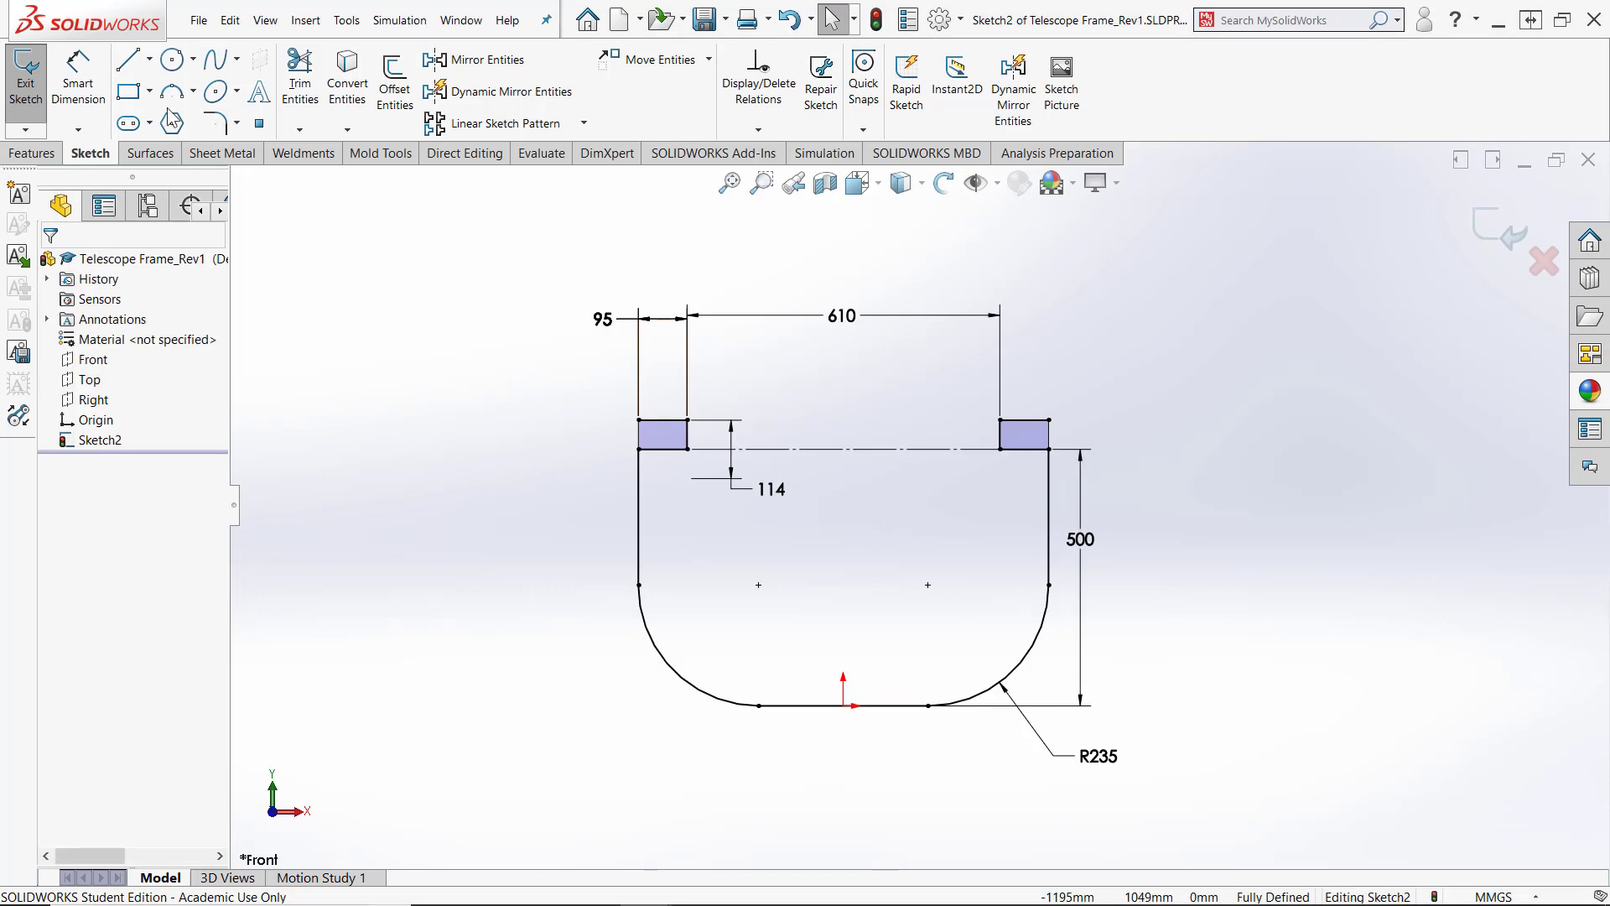
Draw a vertical centerline from the origin up to the midpoint of the horizontal construction line
{"action": "left_click", "coordinate": [149, 59]}
{"action": "left_click", "coordinate": [141, 109]}
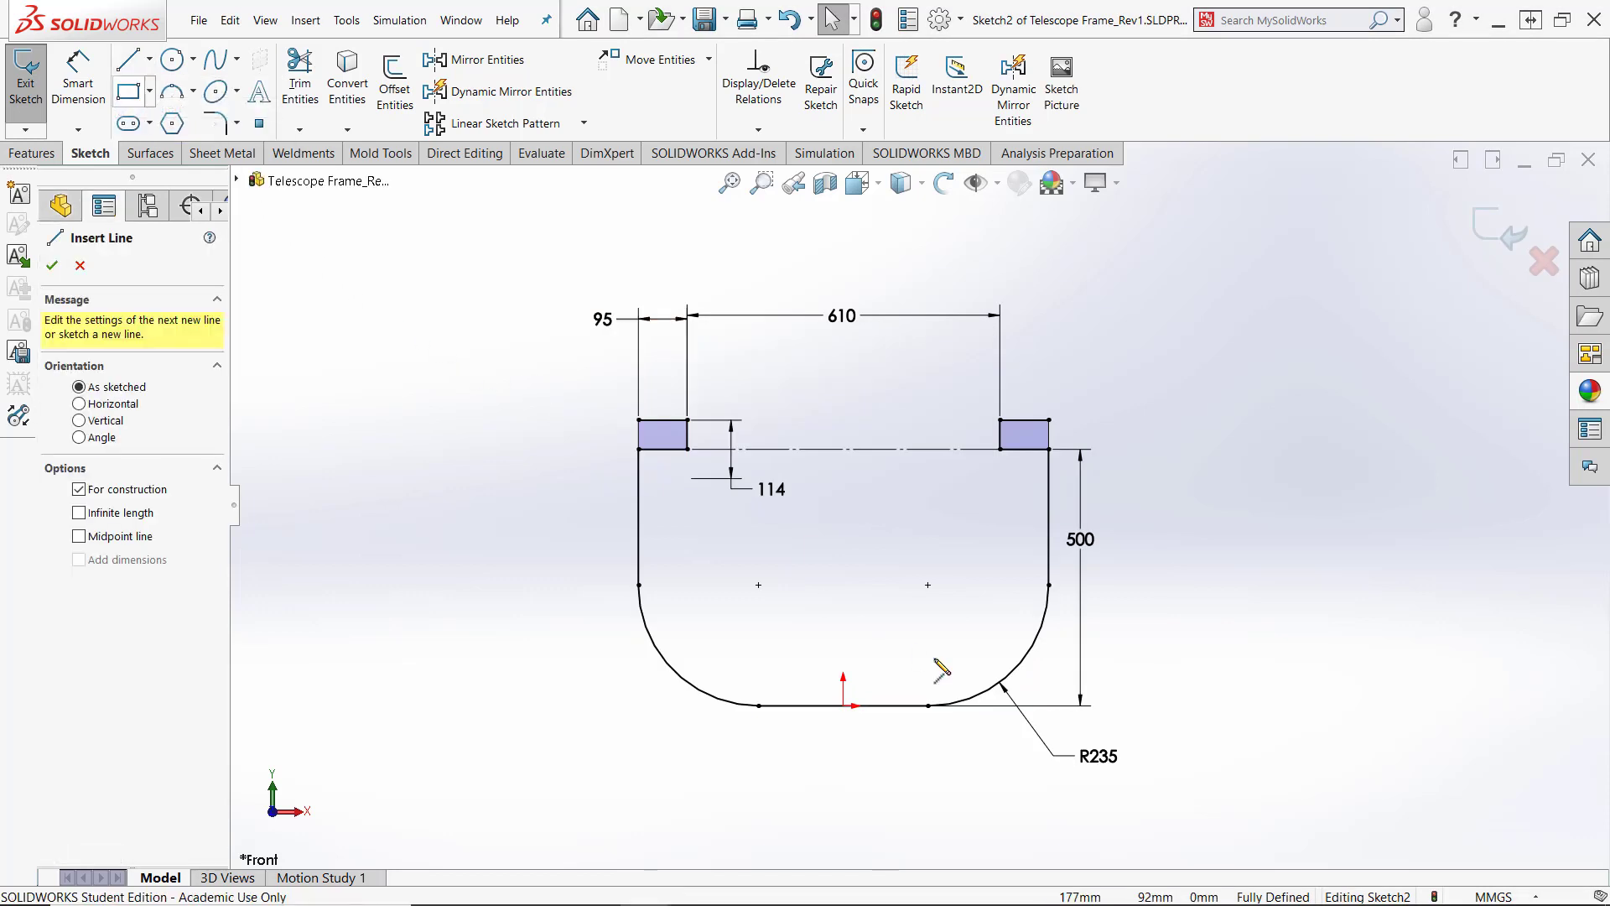
{"action": "left_click", "coordinate": [843, 705]}
{"action": "left_click", "coordinate": [843, 449]}
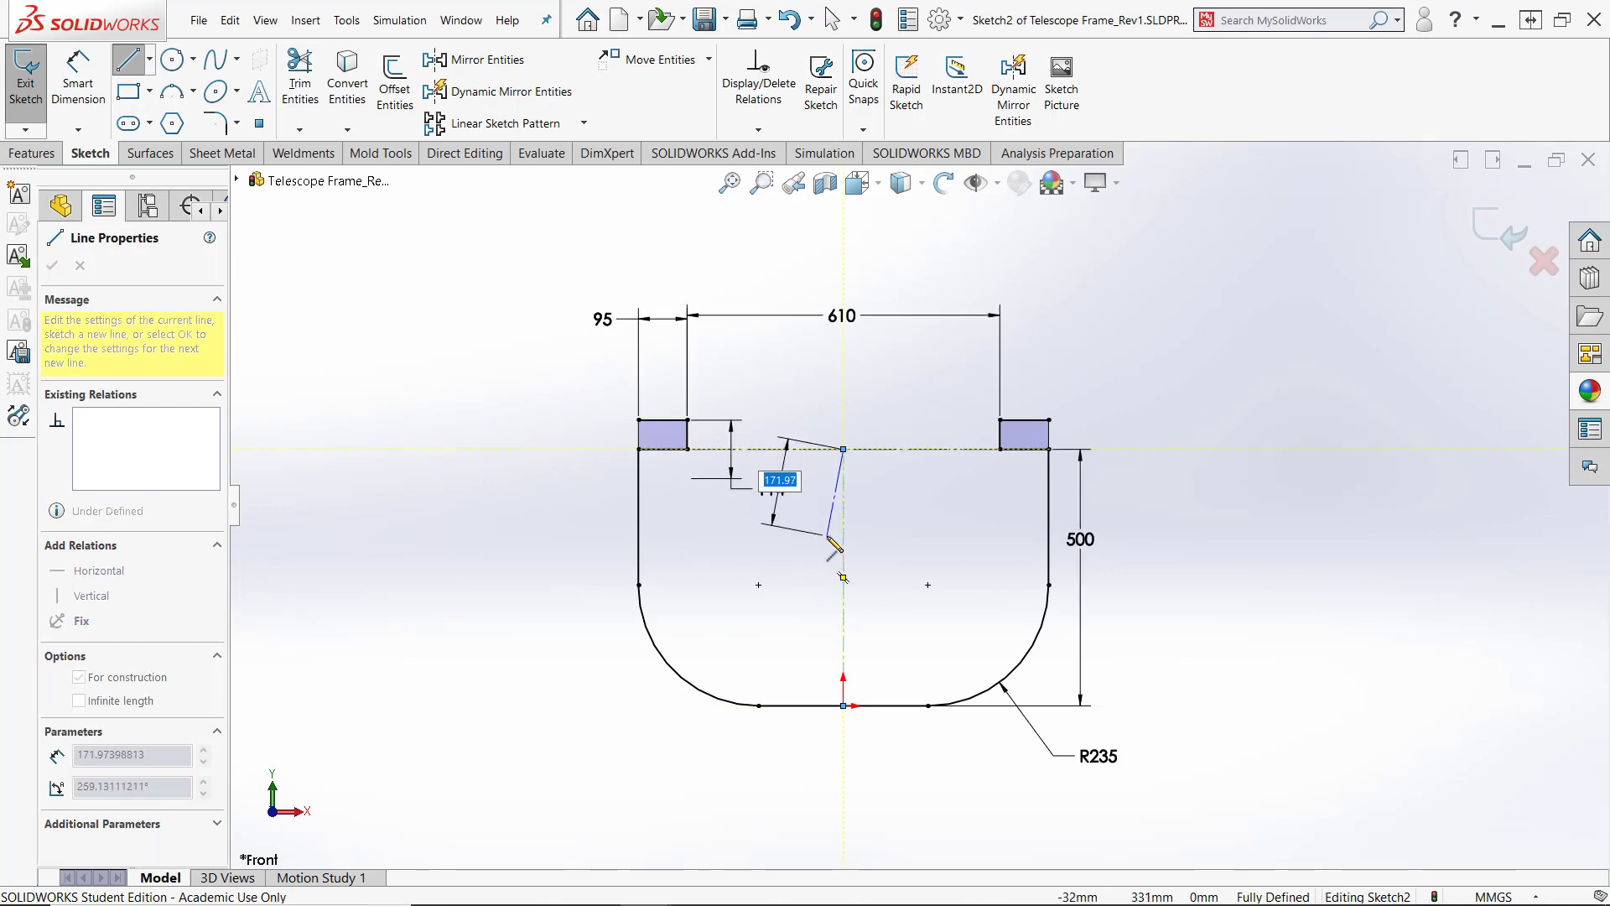
Leave the line command and turn on dynamic mirroring about the vertical centerline
{"action": "key", "text": "Escape"}
{"action": "scroll", "coordinate": [930, 386], "scroll_direction": "down", "scroll_amount": 1}
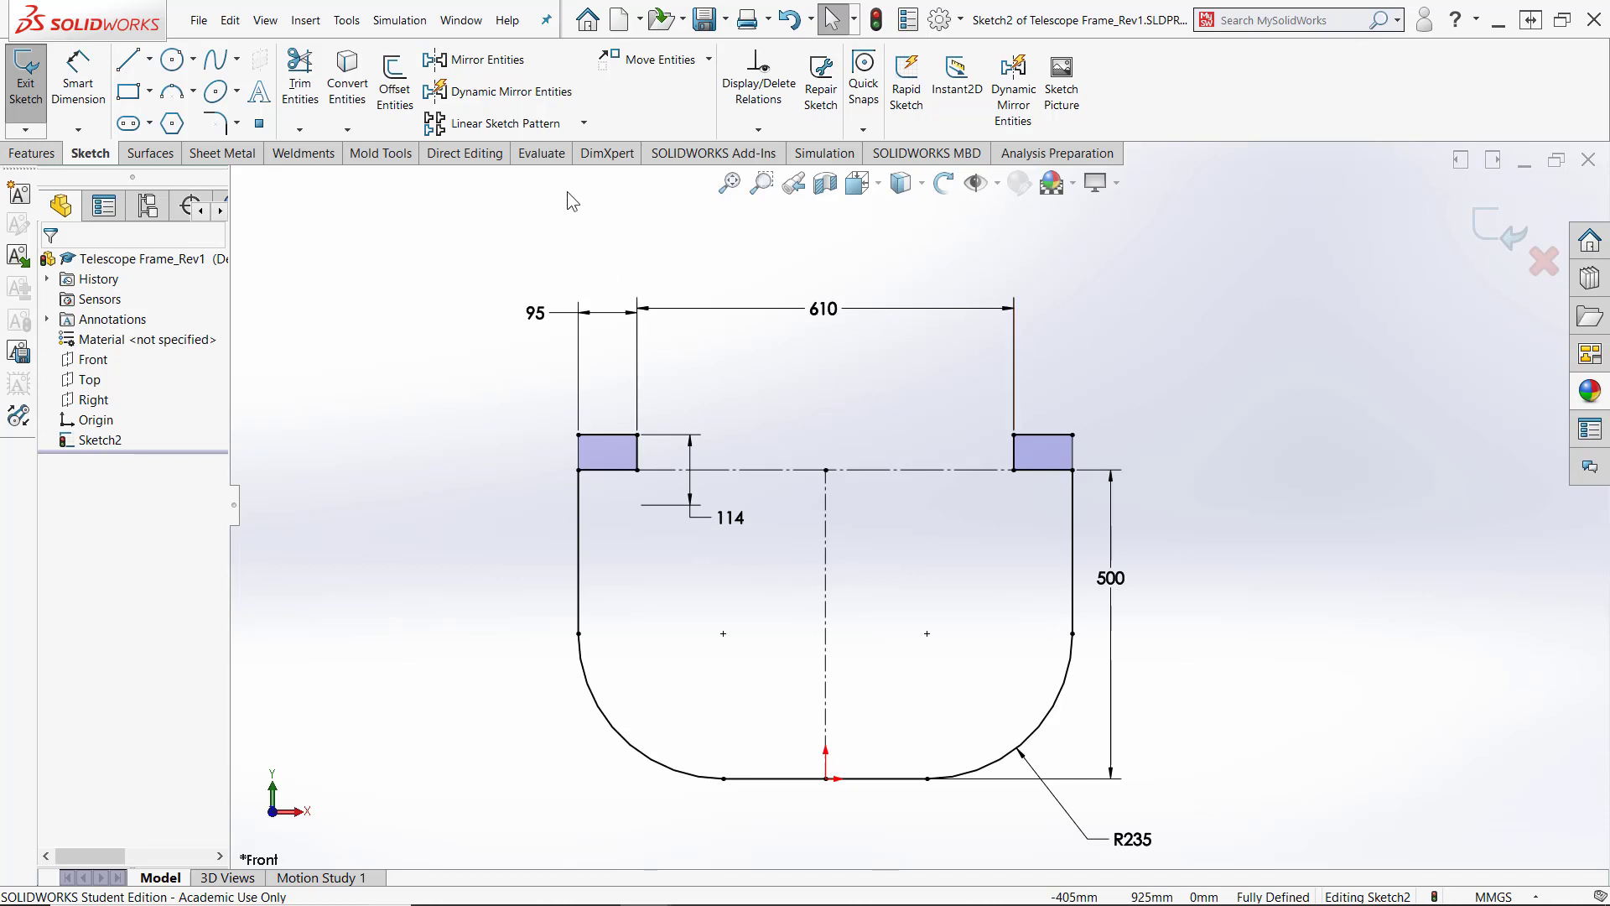
{"action": "left_click", "coordinate": [507, 94]}
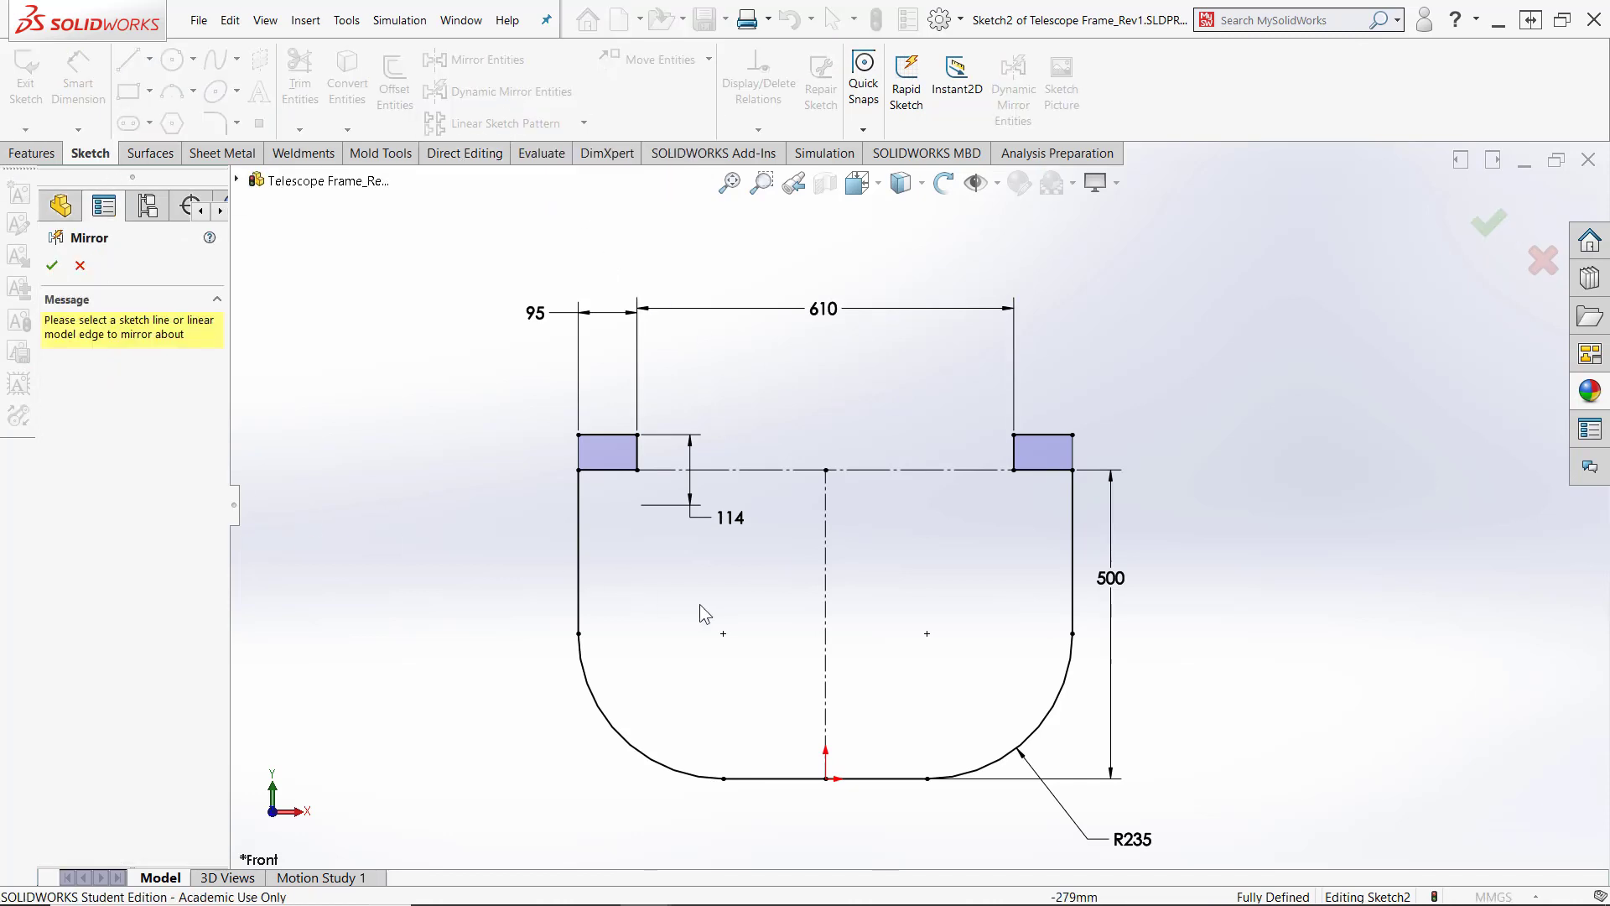
{"action": "left_click", "coordinate": [827, 579]}
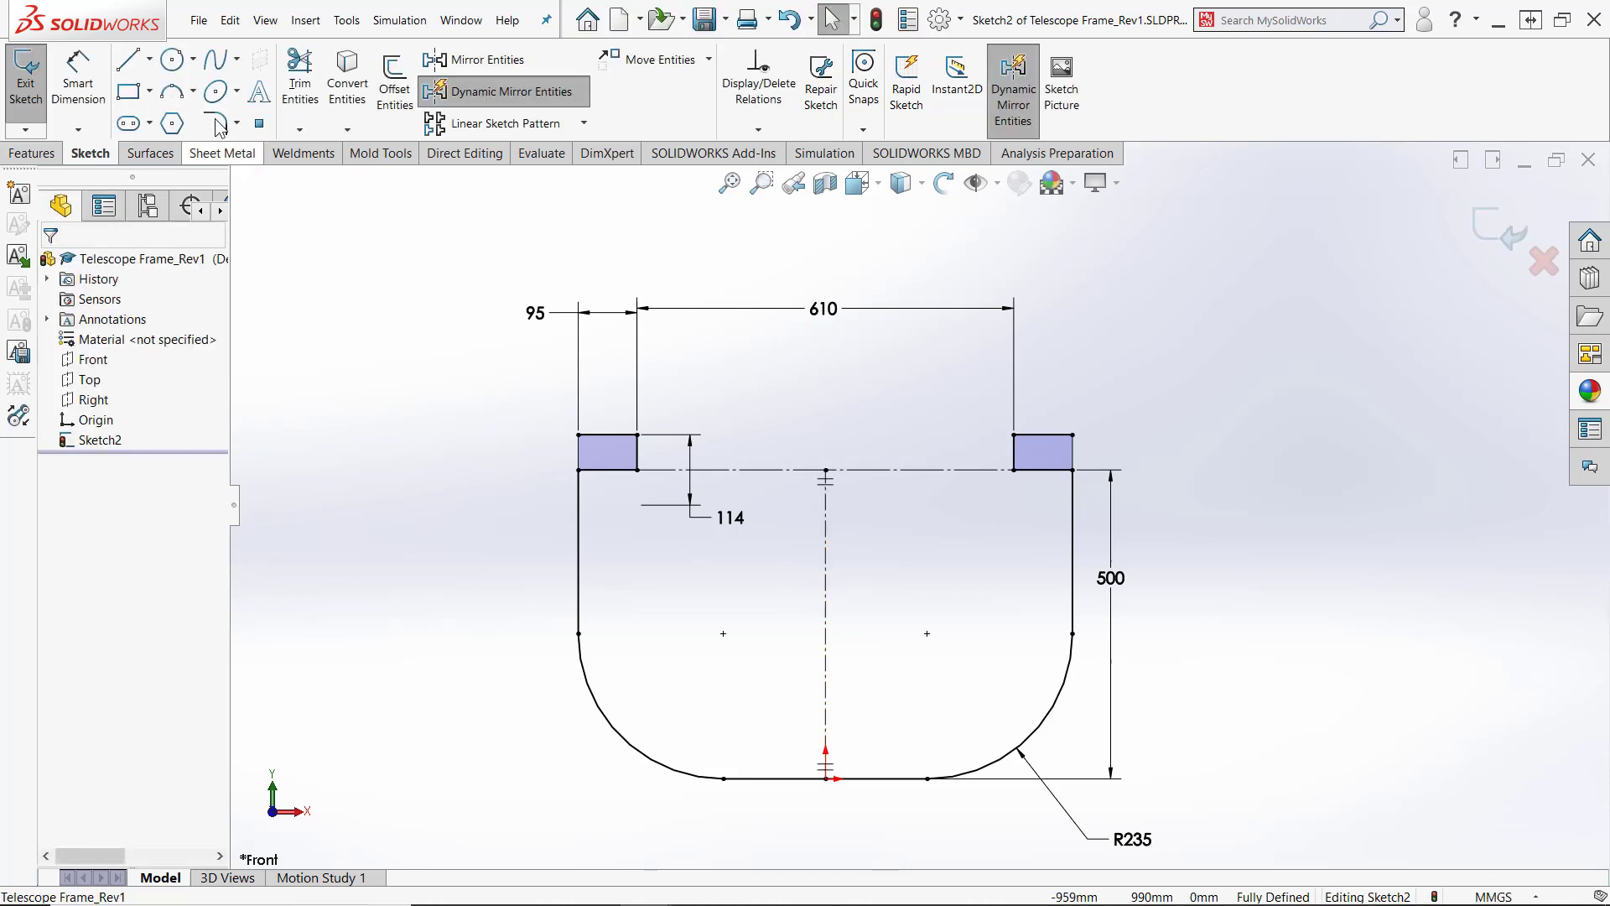
Draw a mirrored vertical line about 275 mm long down from the left small rectangle's bottom edge, just inside the outer wall
{"action": "left_click", "coordinate": [128, 60]}
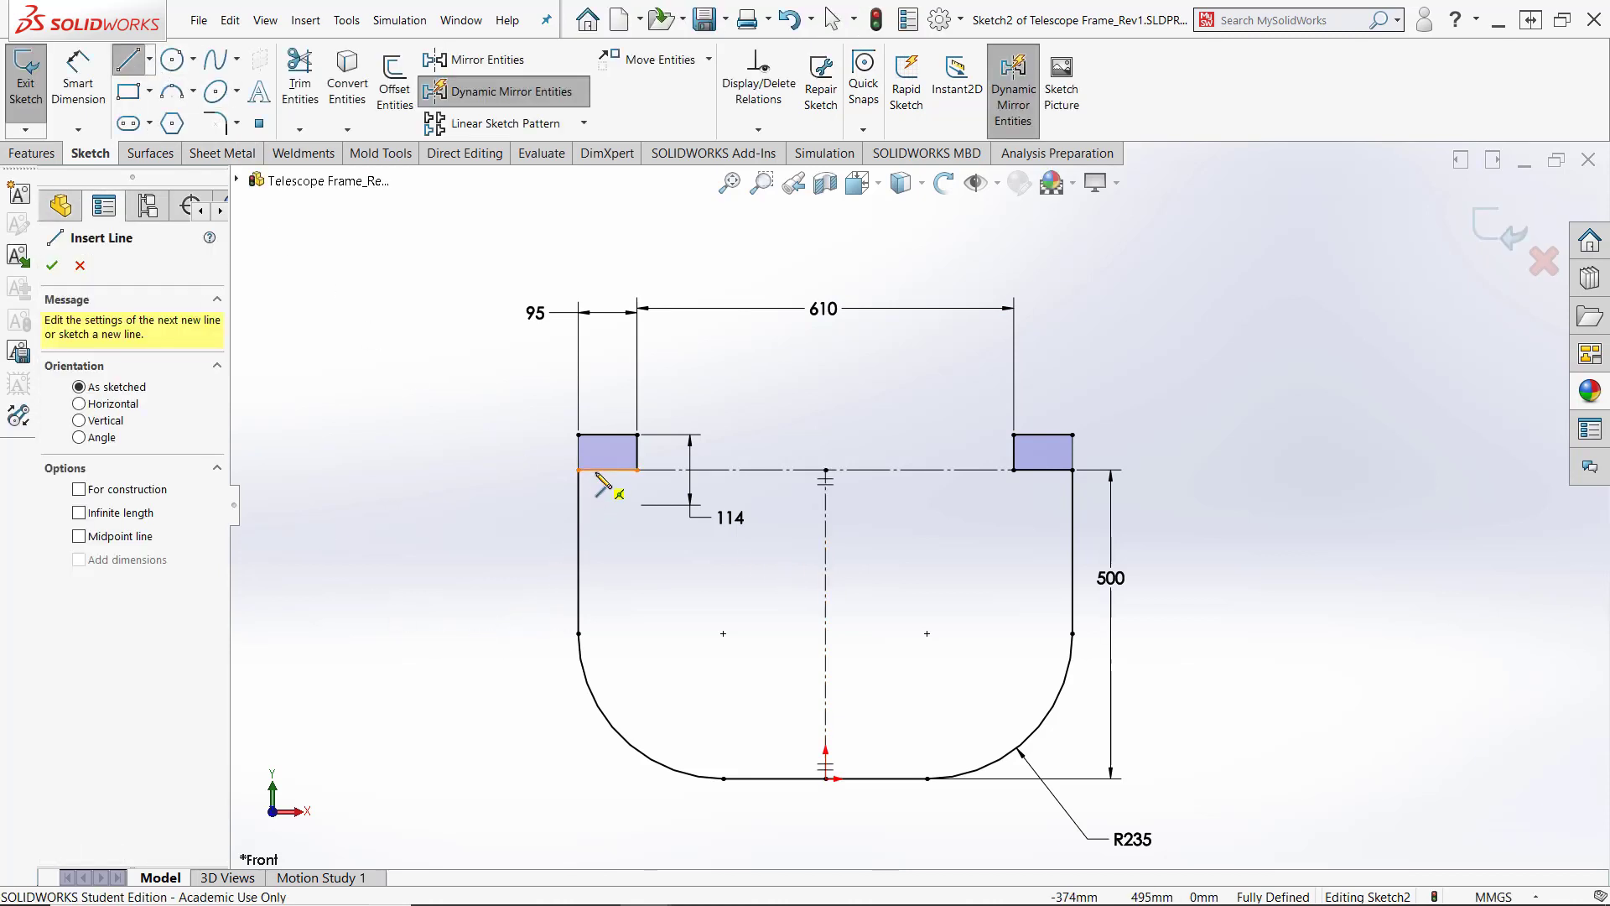
{"action": "left_click", "coordinate": [606, 471]}
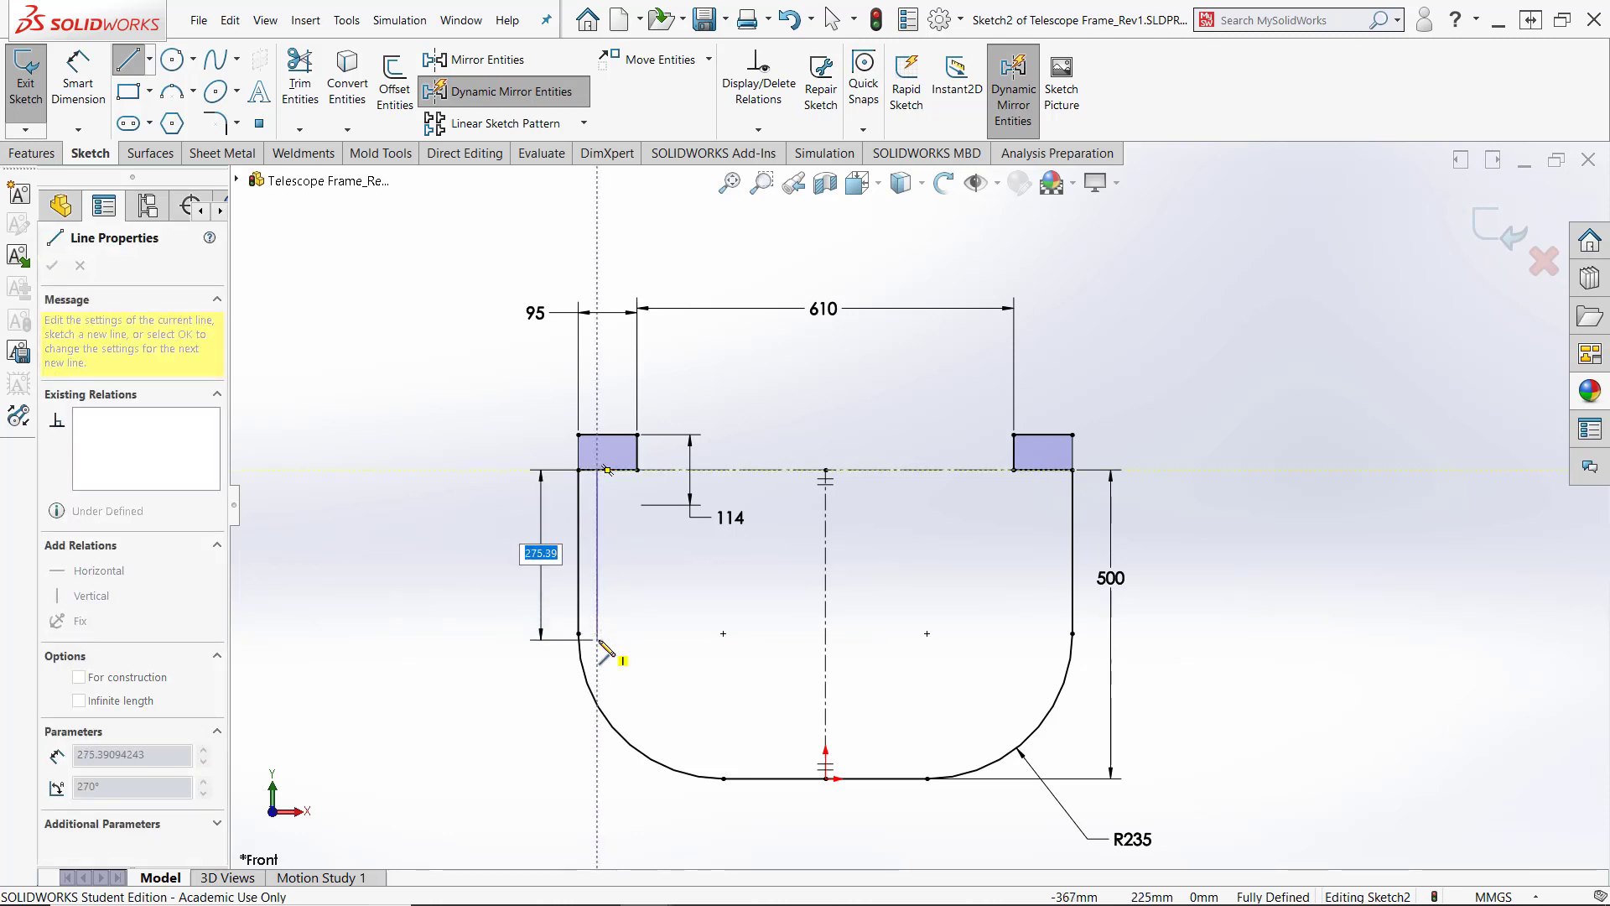
{"action": "left_click", "coordinate": [597, 639]}
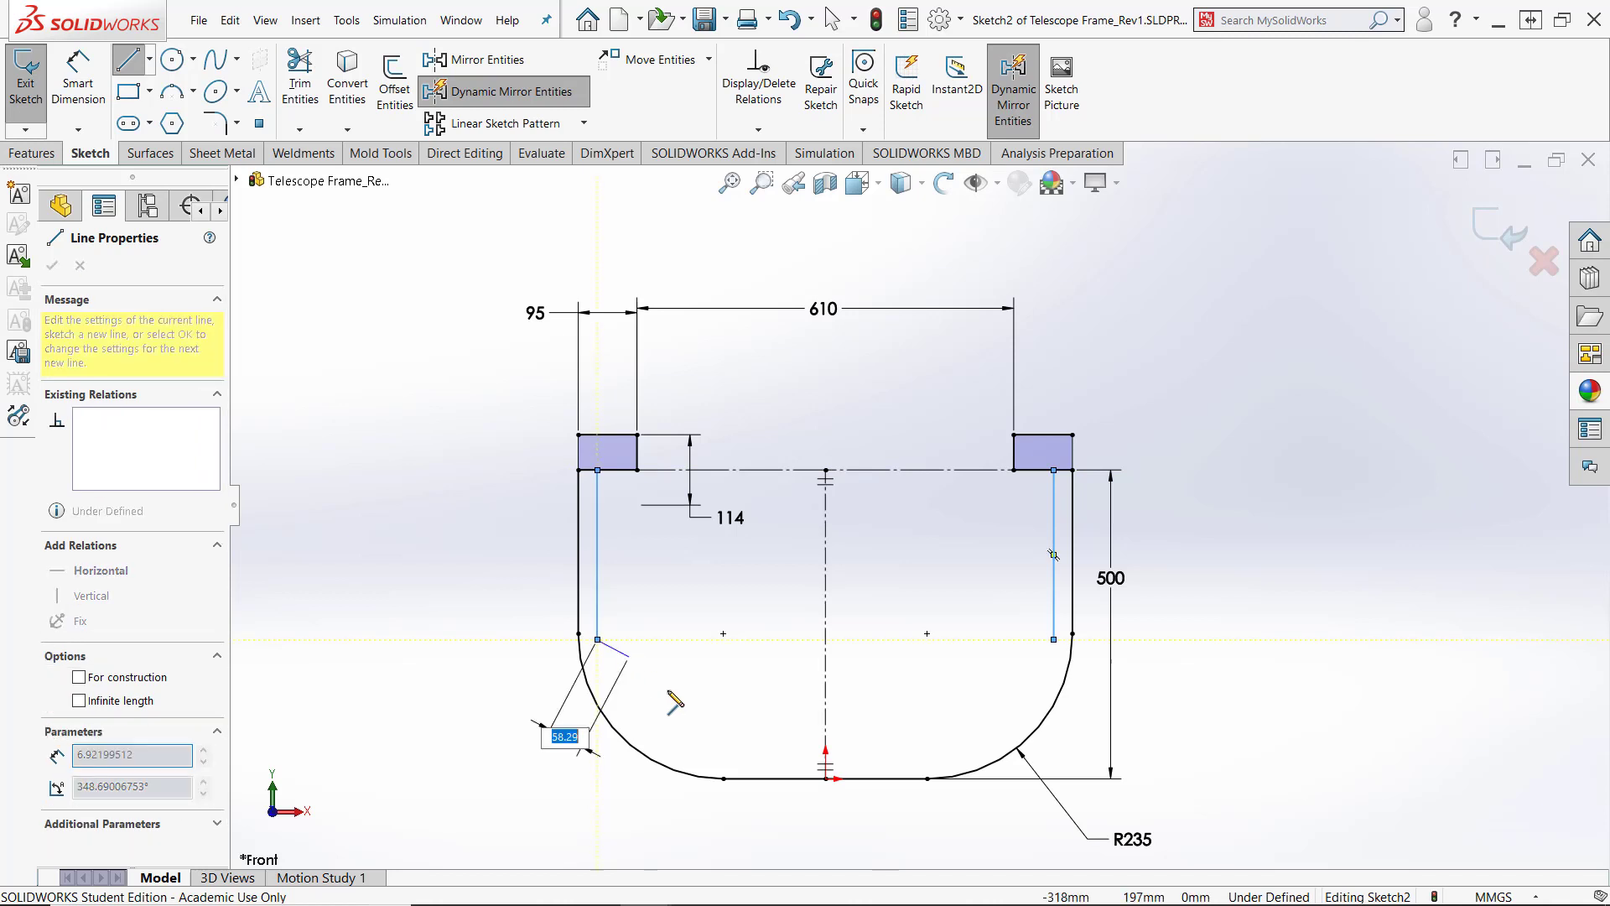
{"action": "double_click", "coordinate": [598, 640]}
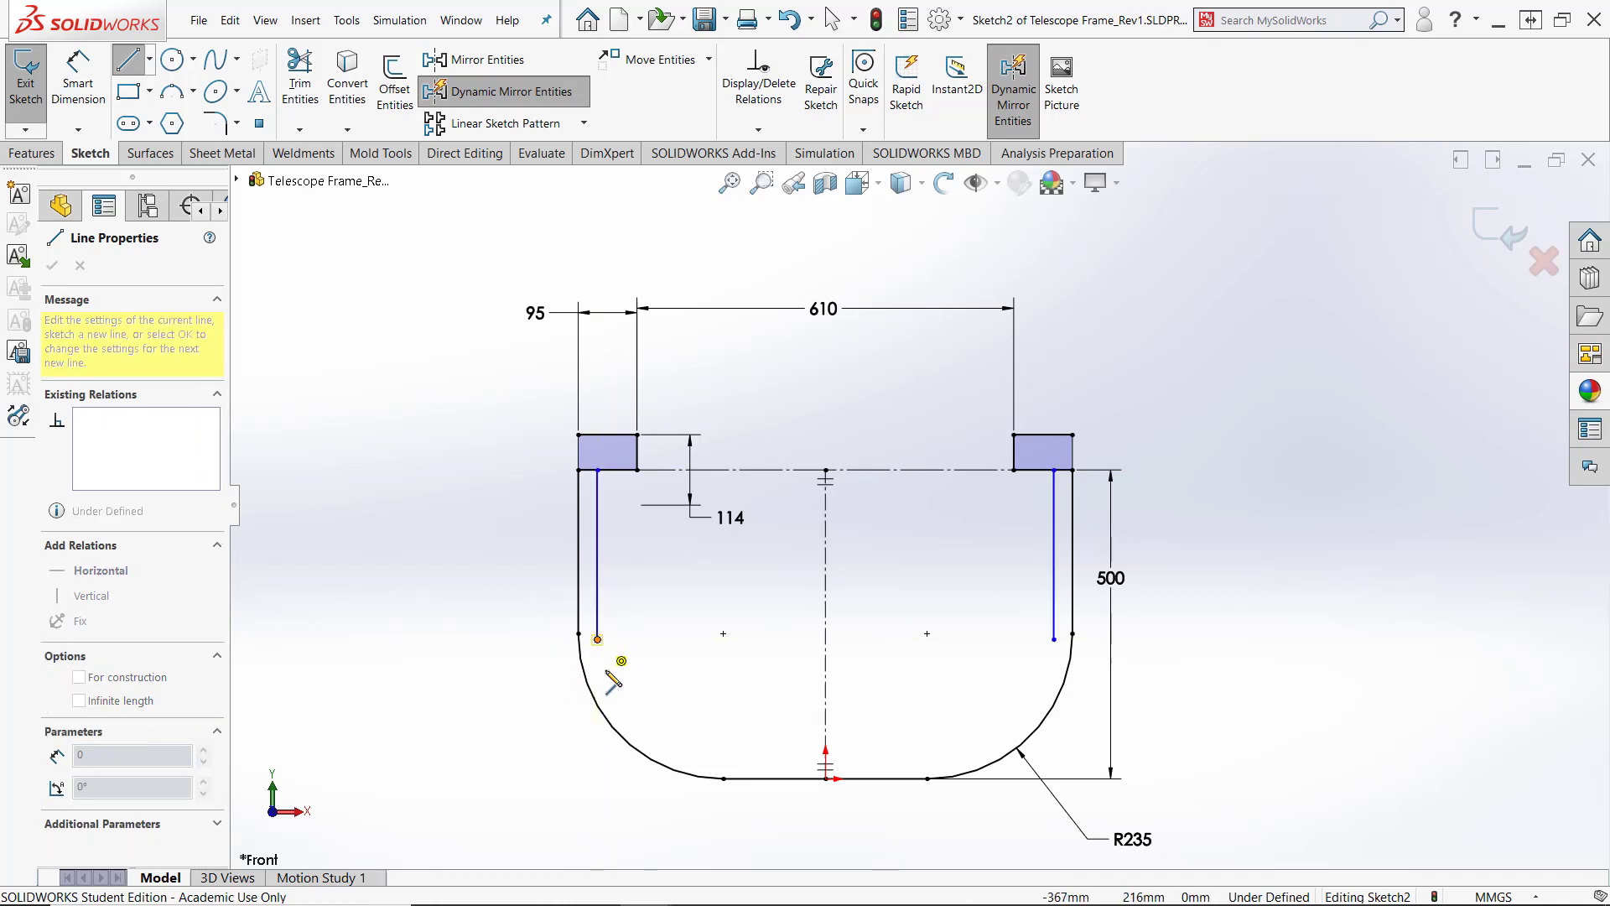
Continue with a tangent arc of about 153 mm radius, join the mirrored arcs with a horizontal line, and turn off dynamic mirroring
{"action": "key", "text": "a"}
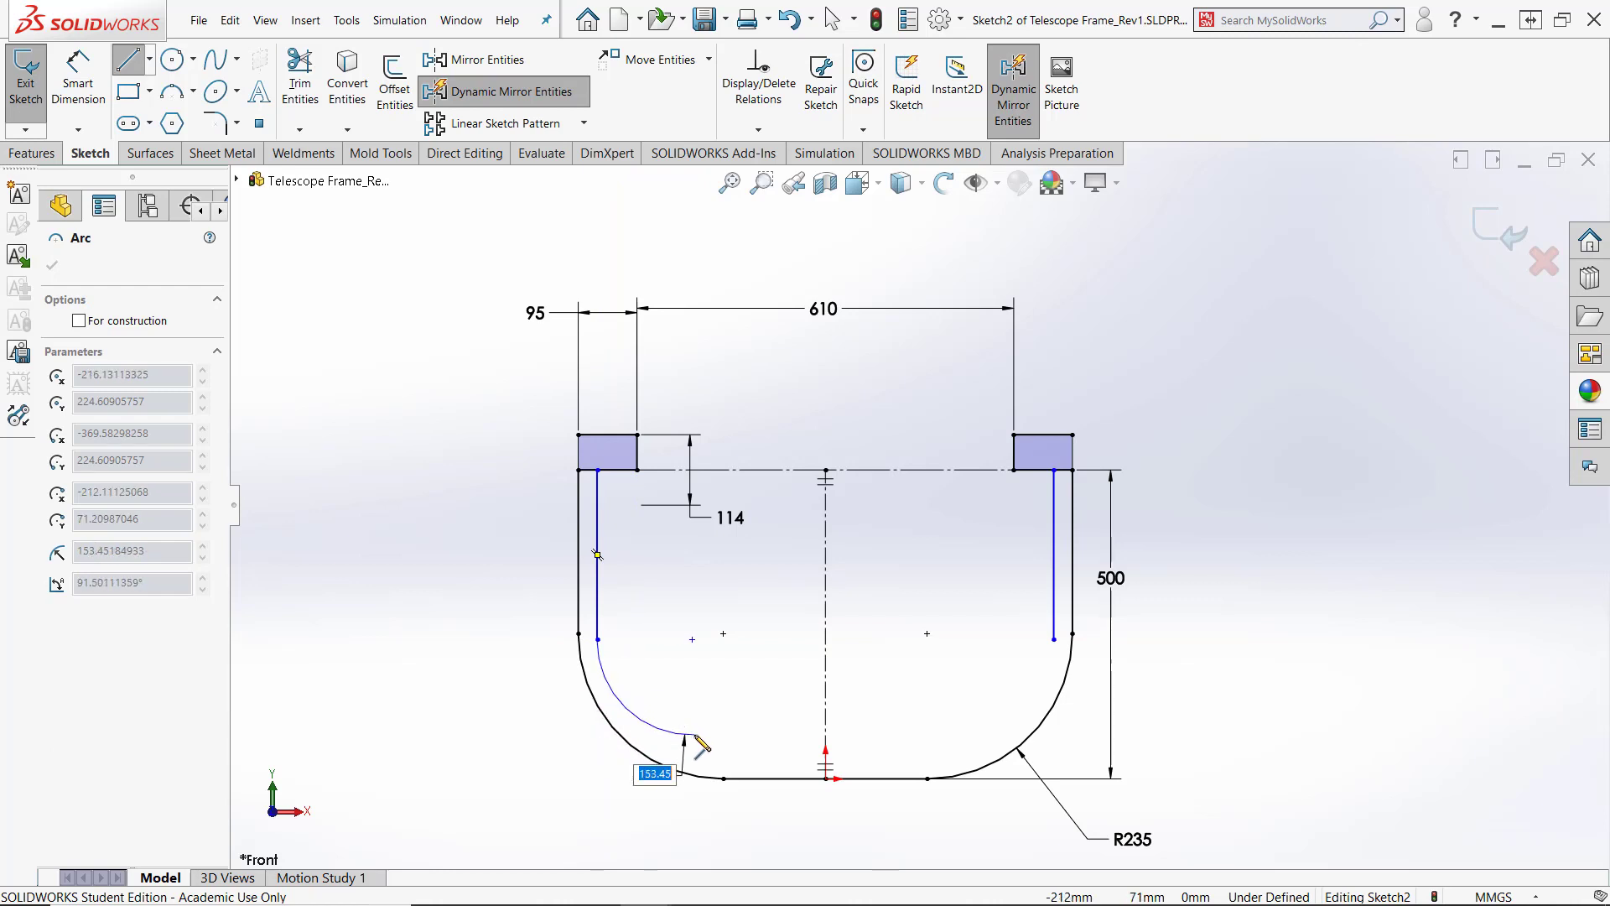
{"action": "left_click", "coordinate": [695, 735]}
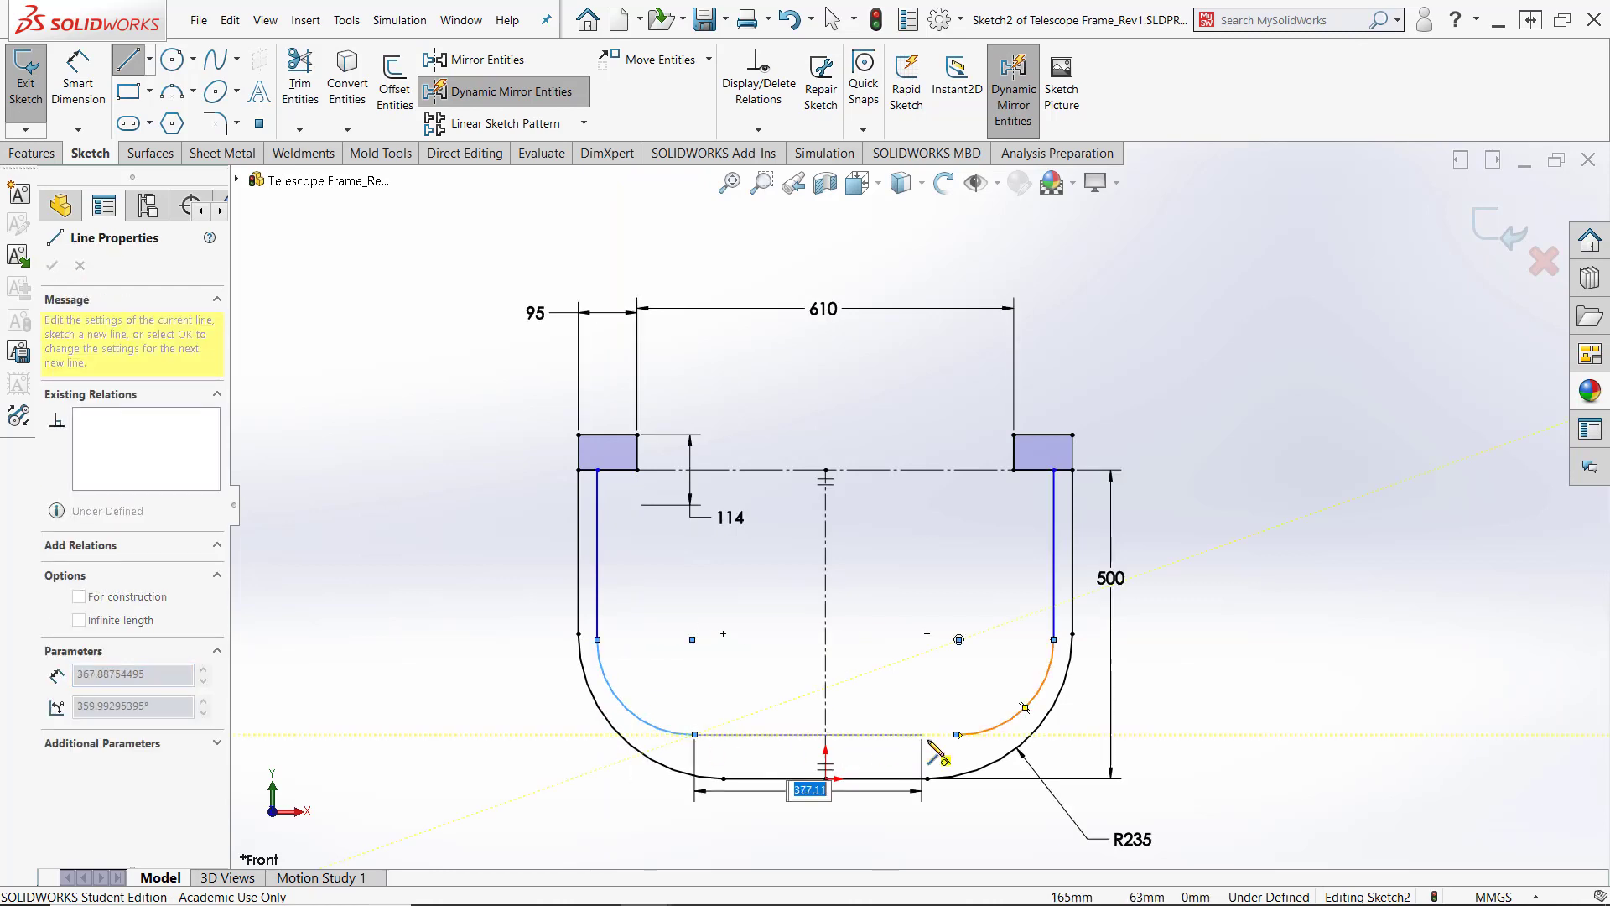
{"action": "left_click", "coordinate": [957, 735]}
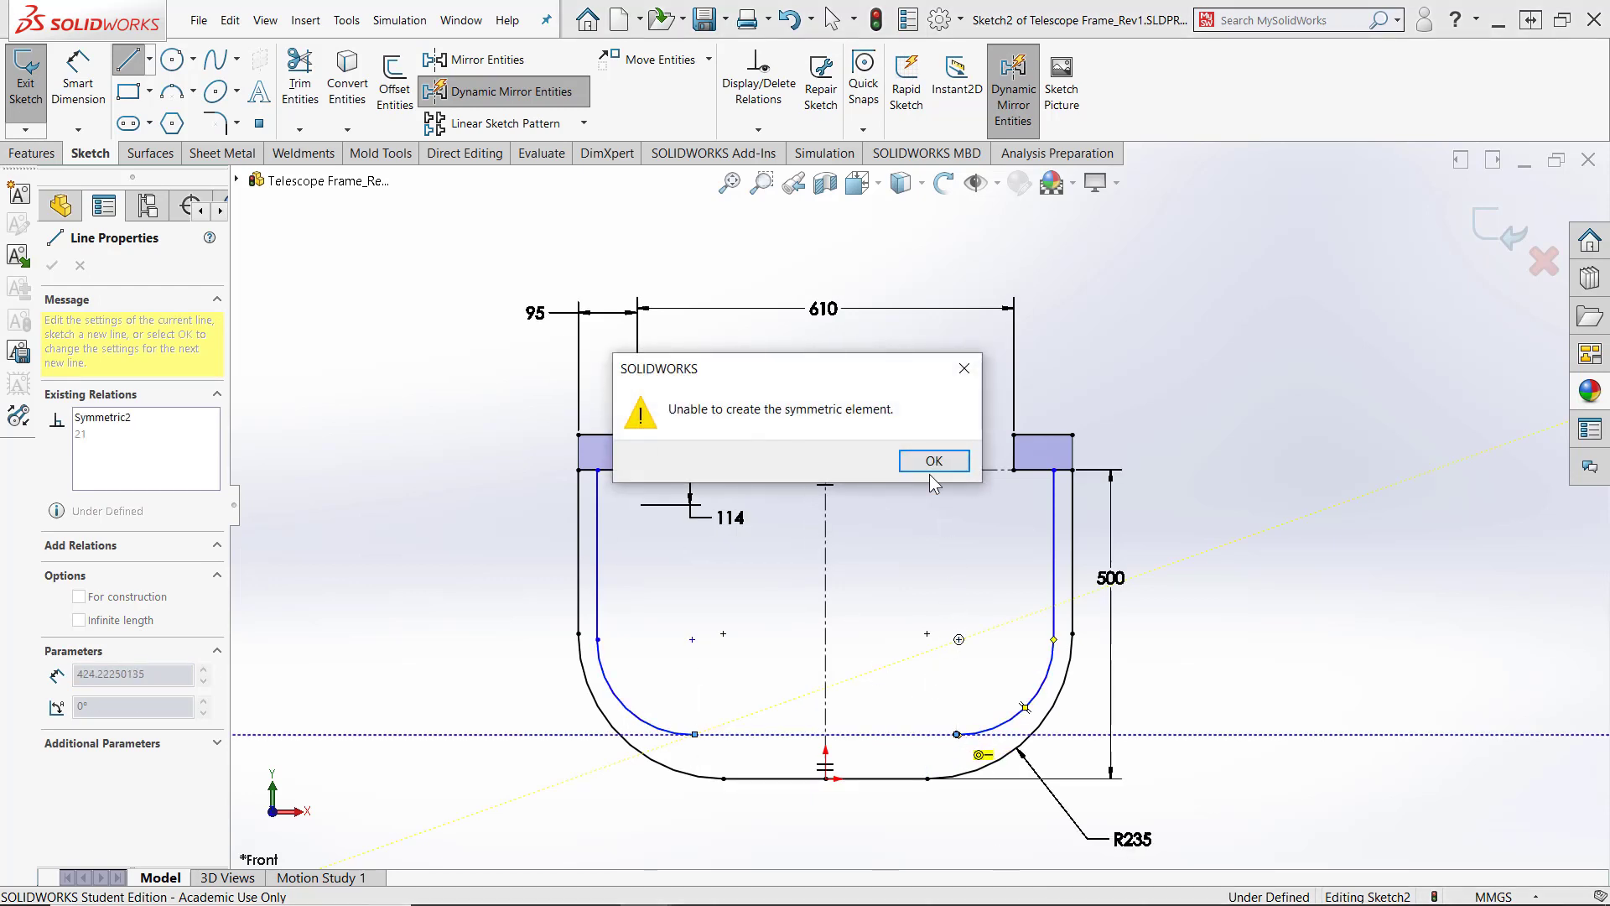
{"action": "left_click", "coordinate": [931, 472]}
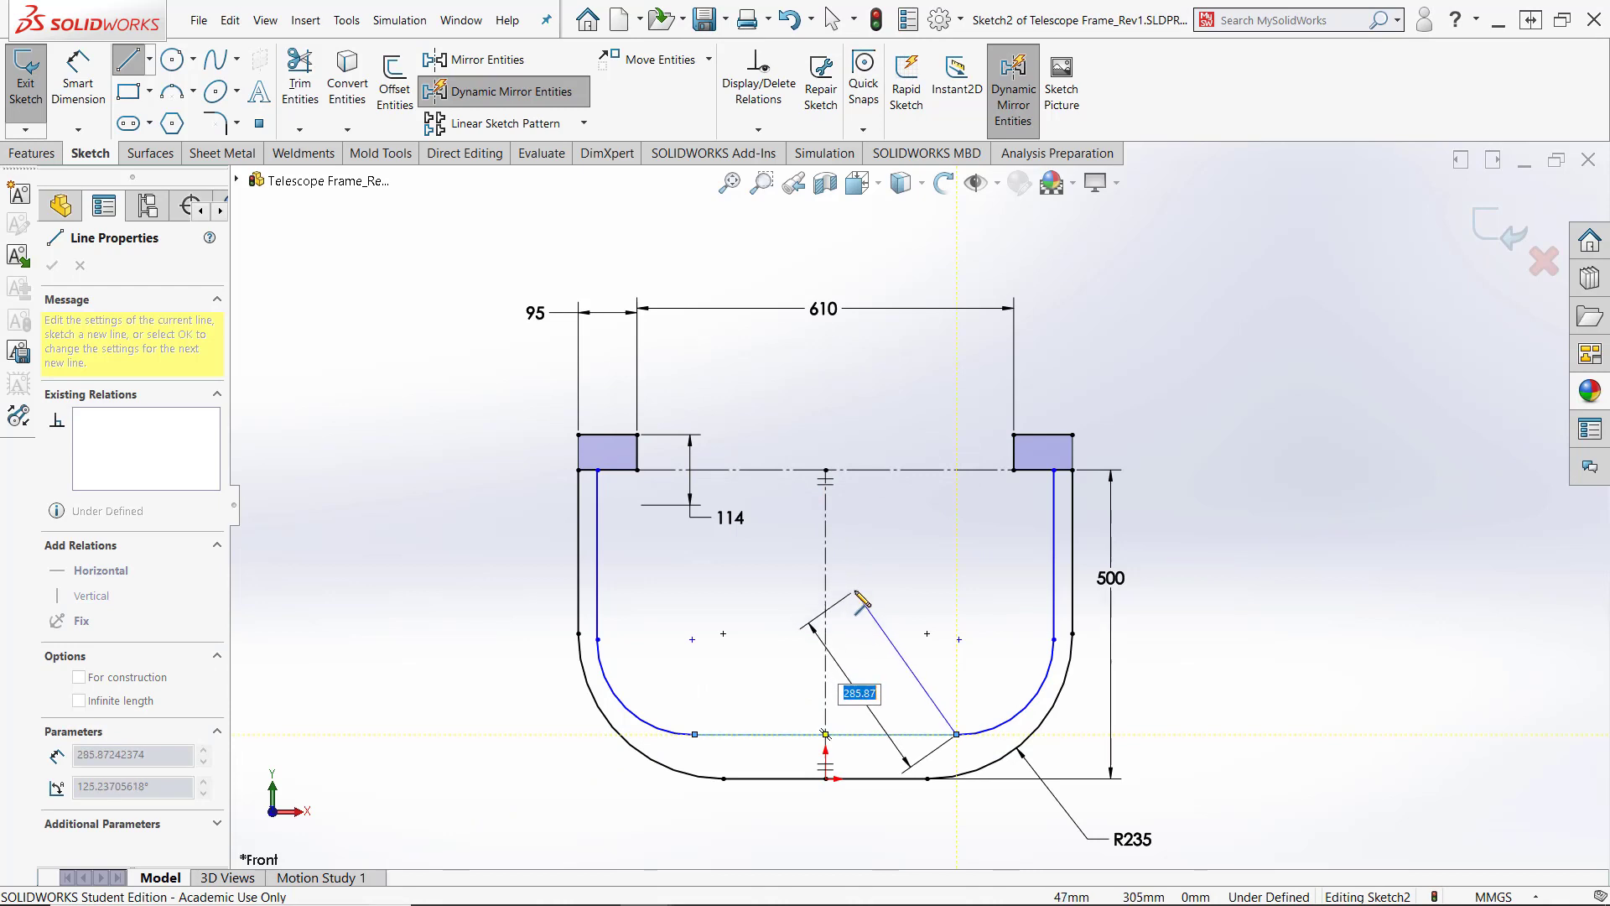
{"action": "key", "text": "Escape"}
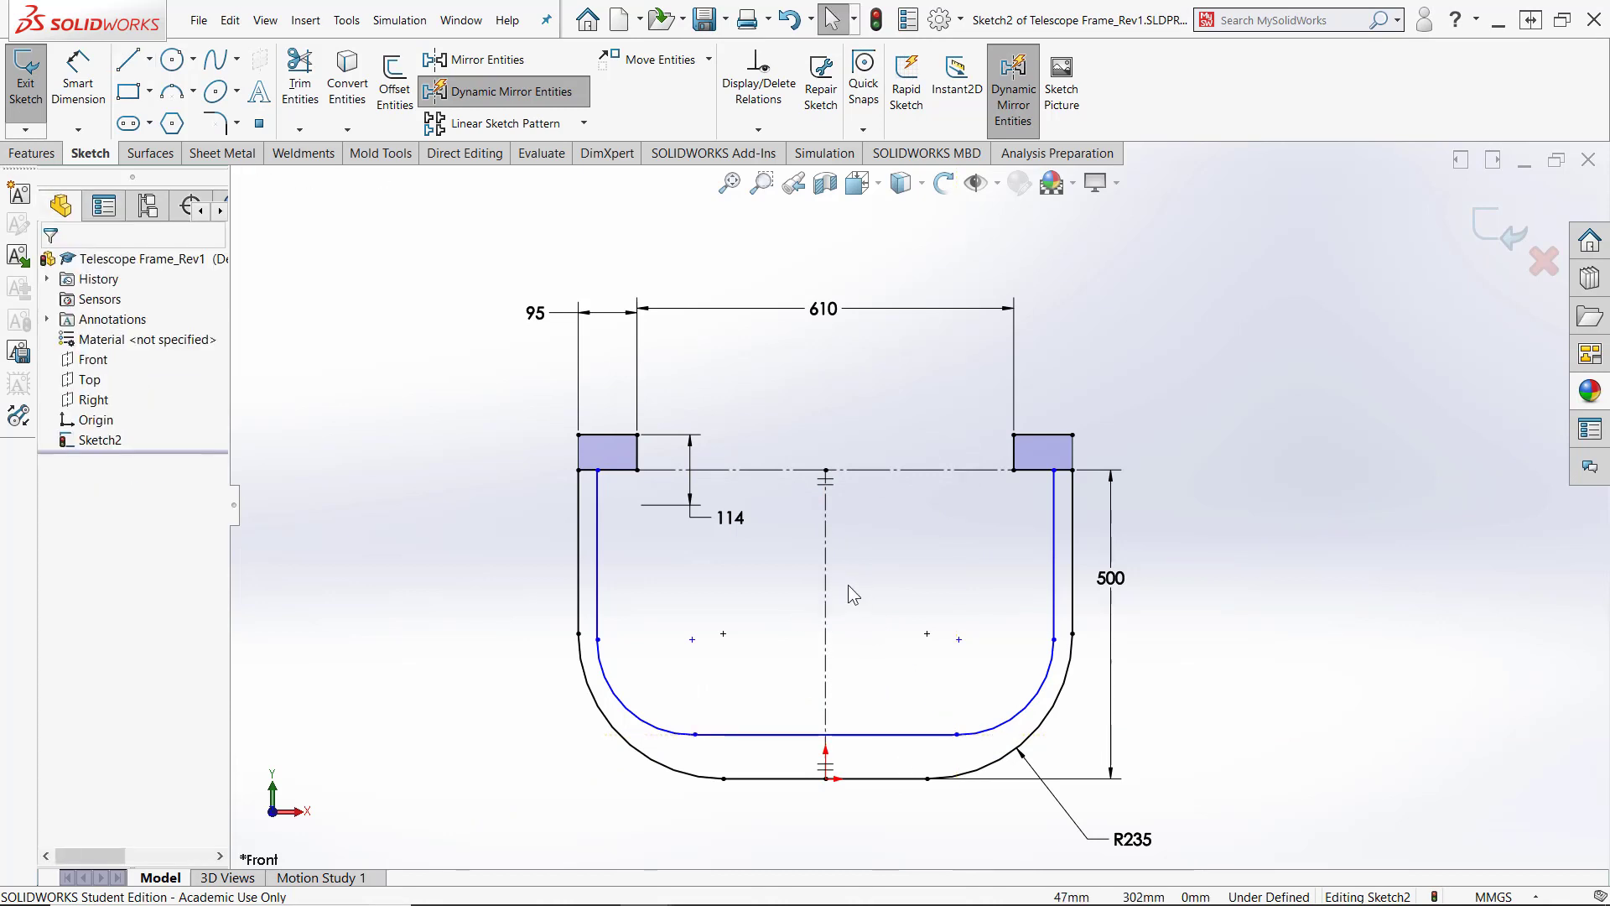
{"action": "left_click", "coordinate": [534, 96]}
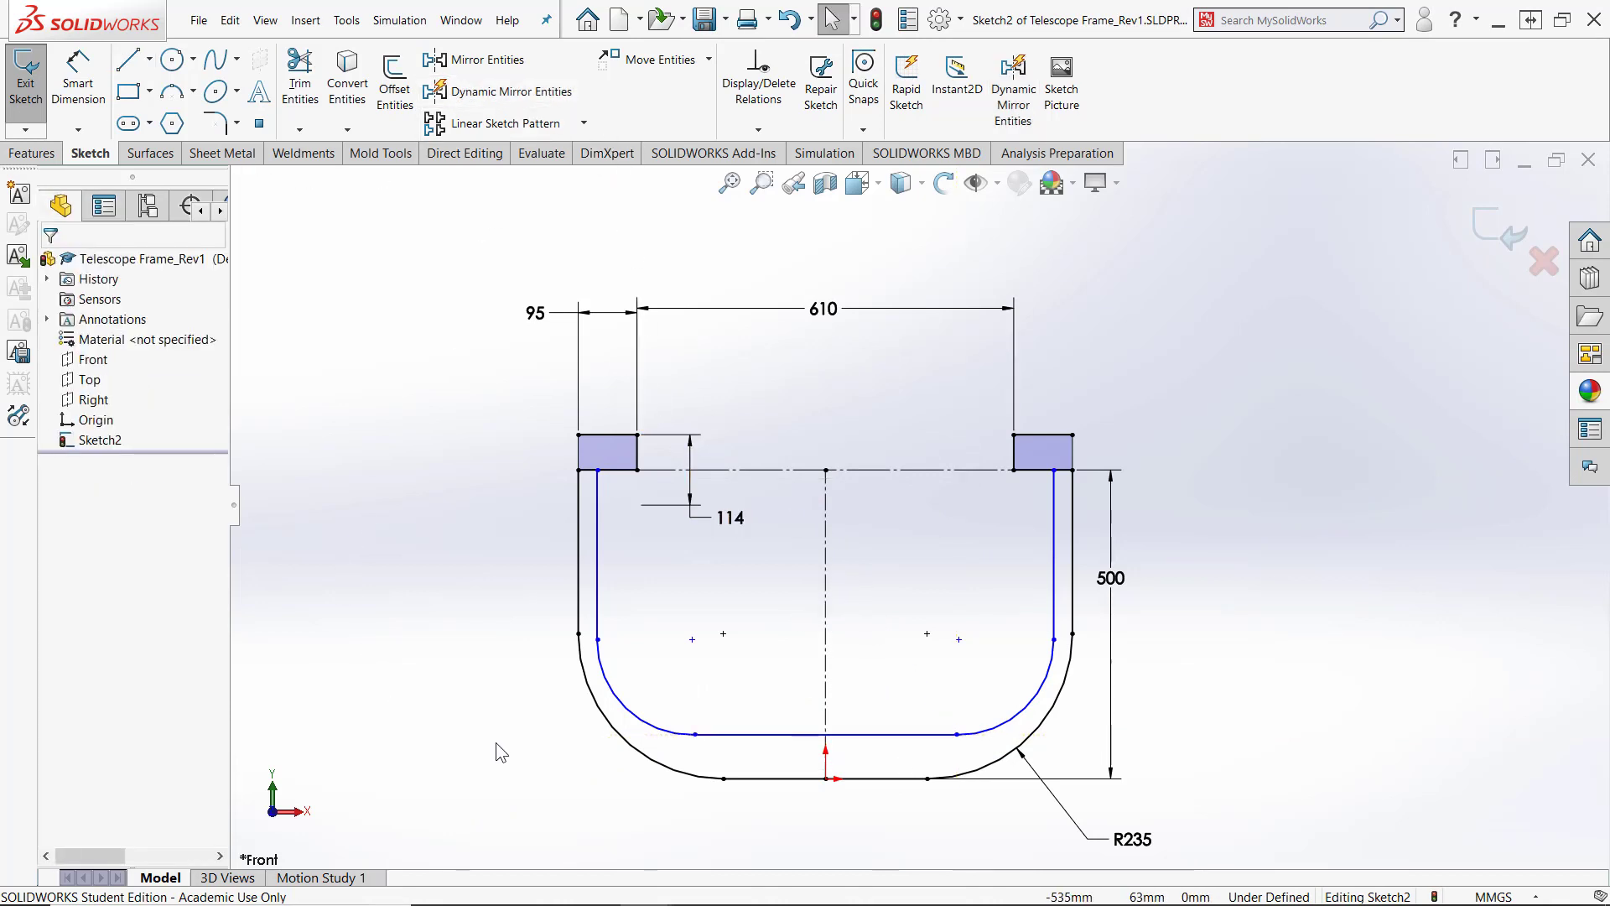
Dimension the gap between the left outer and inner vertical lines and set it to 25 mm
{"action": "right_click_drag", "start_coordinate": [461, 735], "coordinate": [435, 520]}
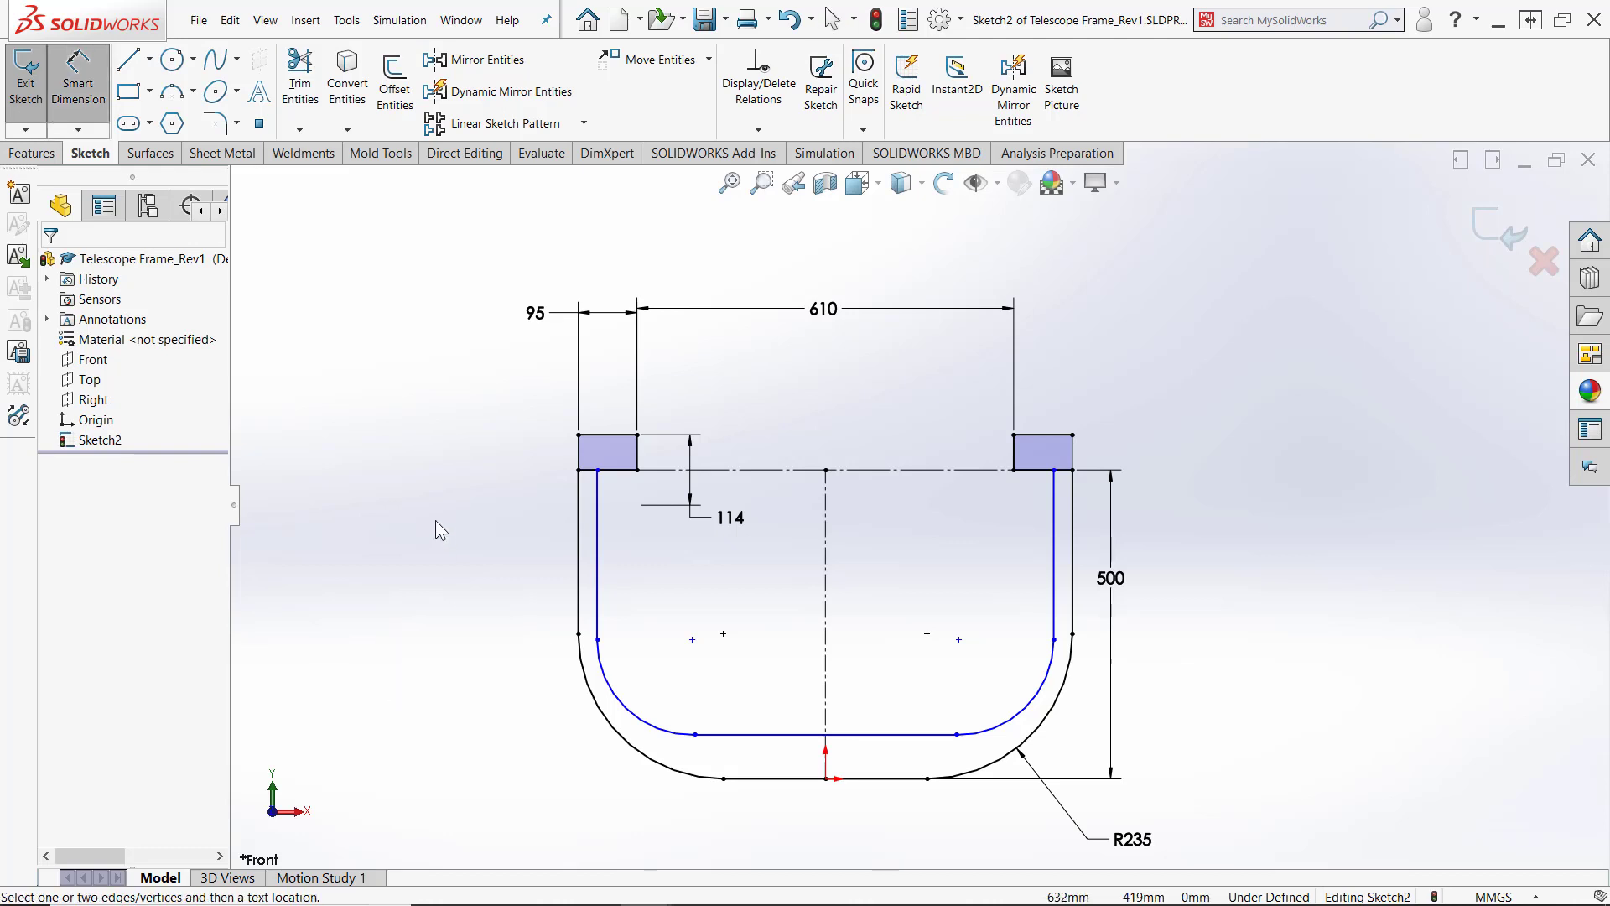
{"action": "left_click", "coordinate": [597, 555]}
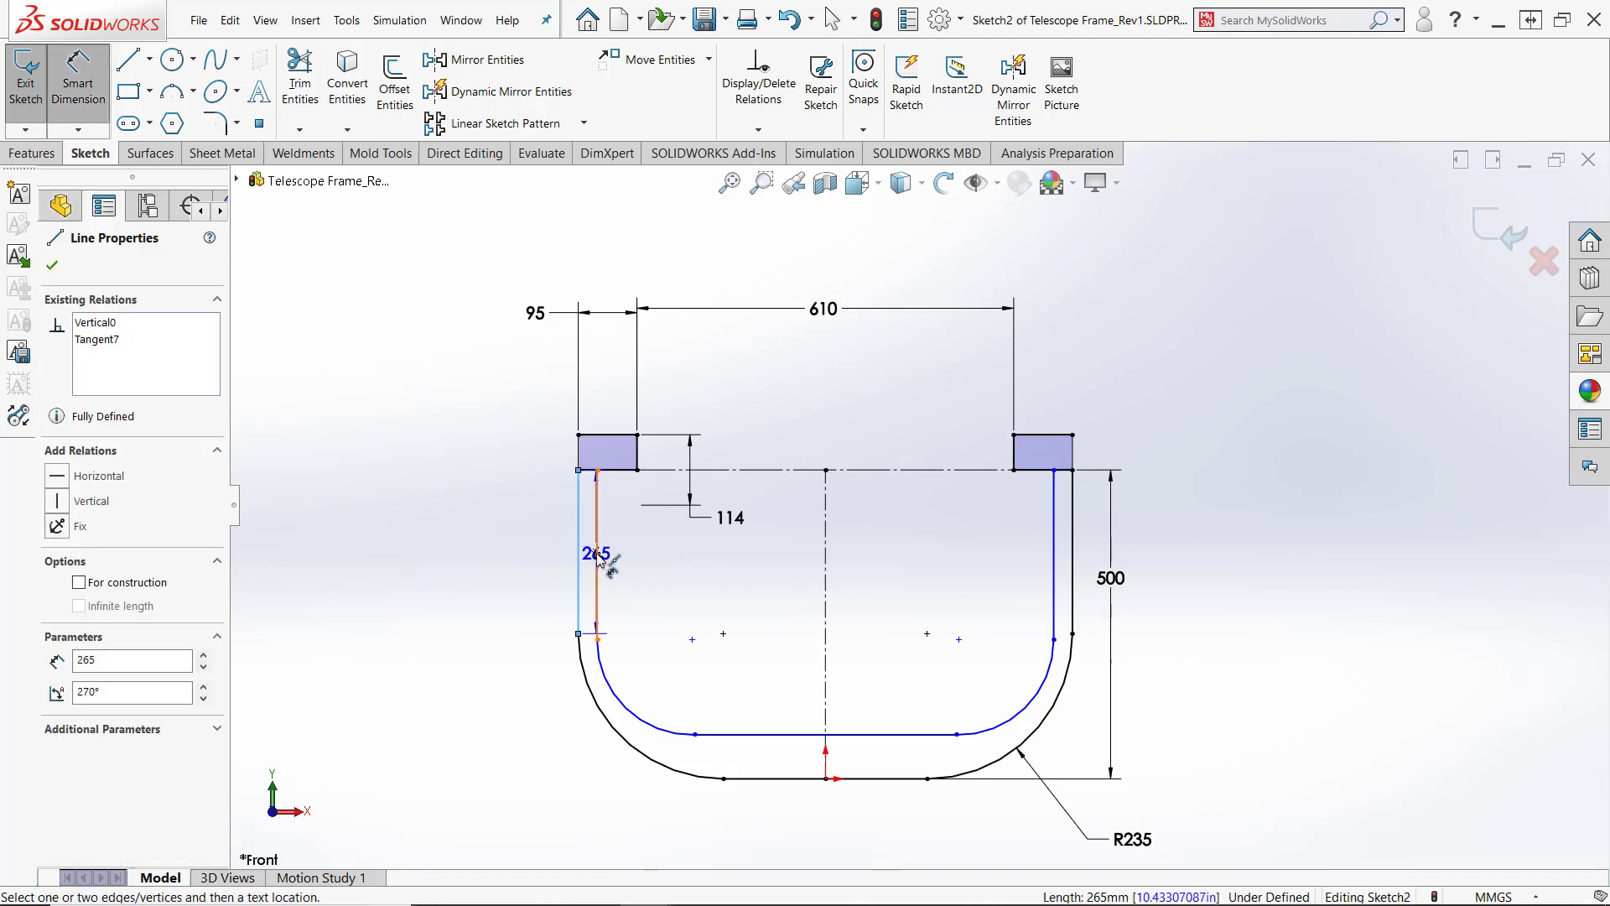
{"action": "left_click", "coordinate": [579, 553]}
{"action": "left_click", "coordinate": [505, 564]}
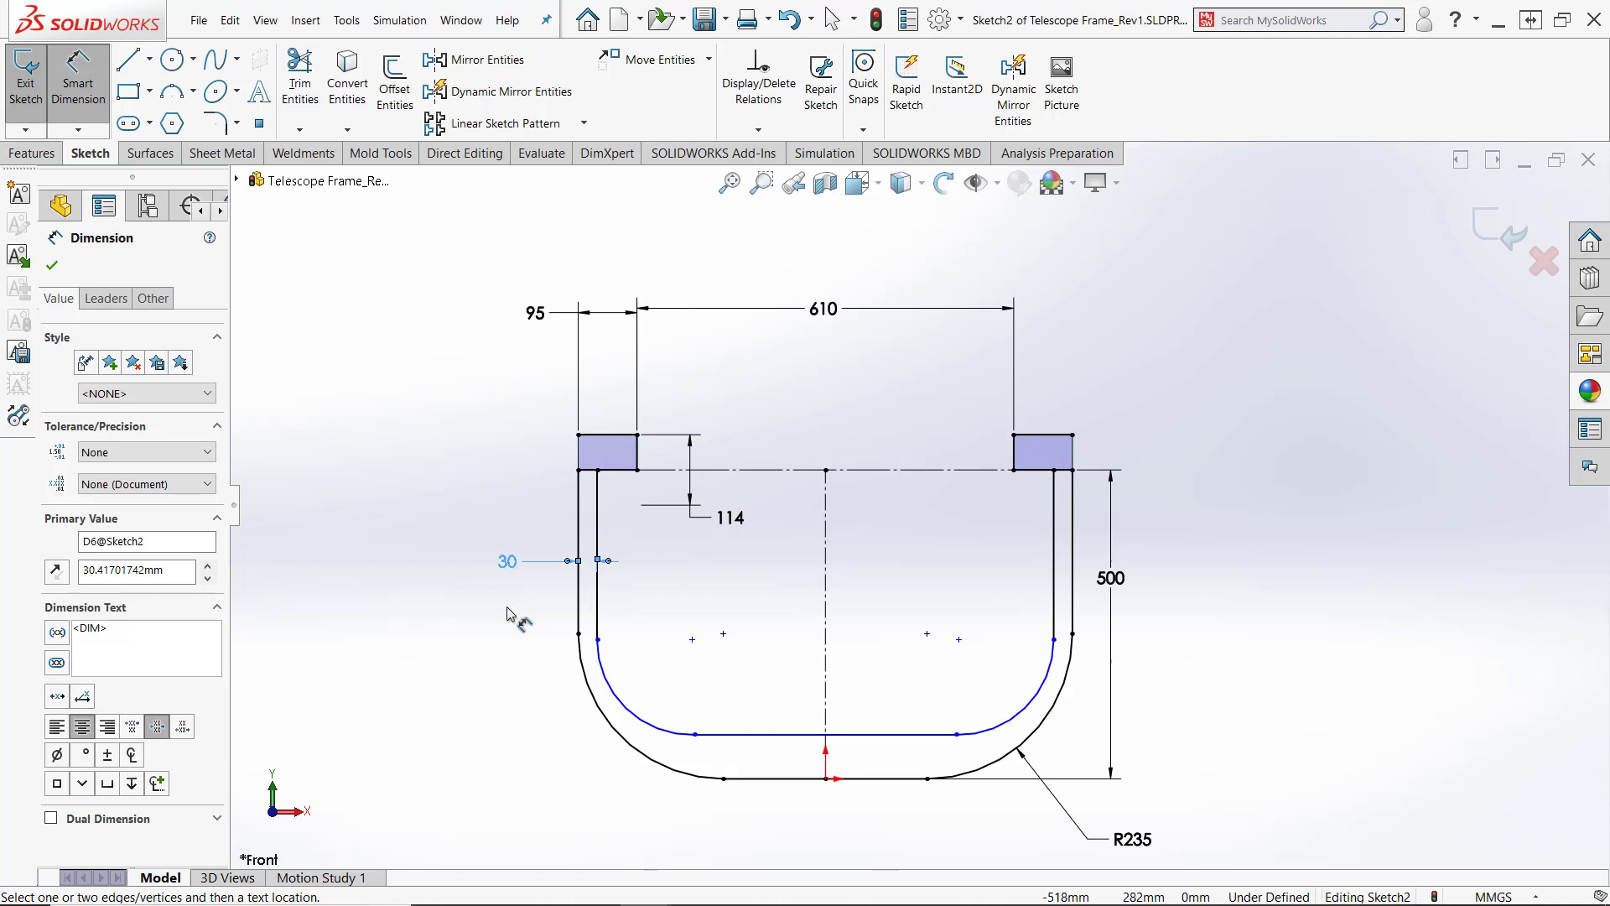
{"action": "double_click", "coordinate": [507, 561]}
{"action": "type", "text": "25"}
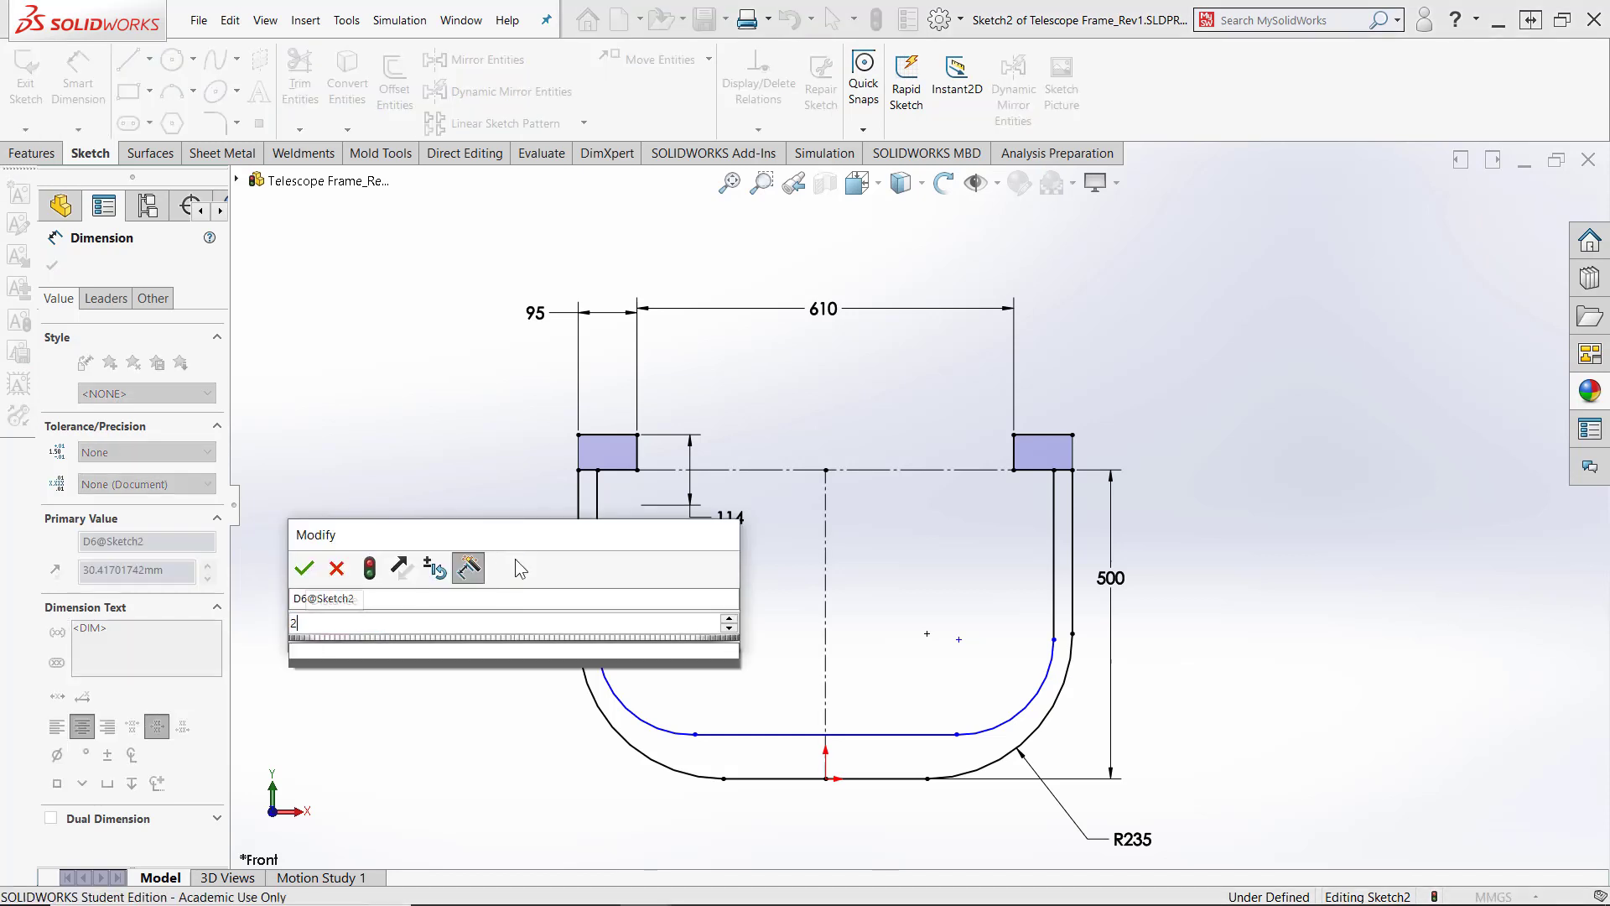
{"action": "key", "text": "Return"}
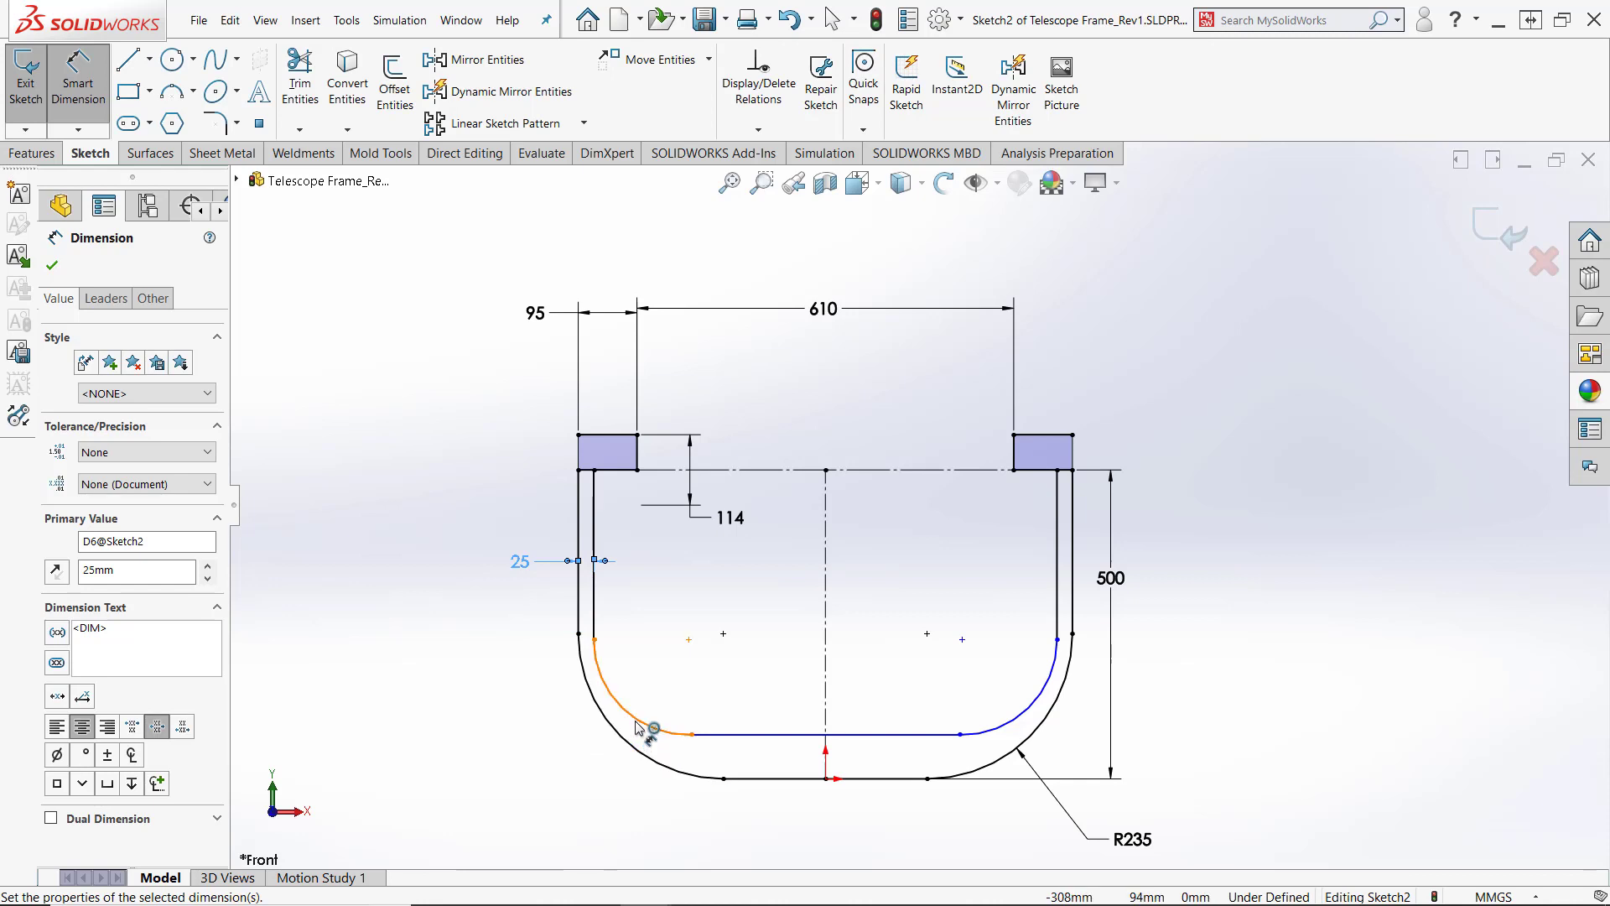
Dimension the left inner corner arc and set its radius to 205 mm
{"action": "left_click", "coordinate": [646, 727]}
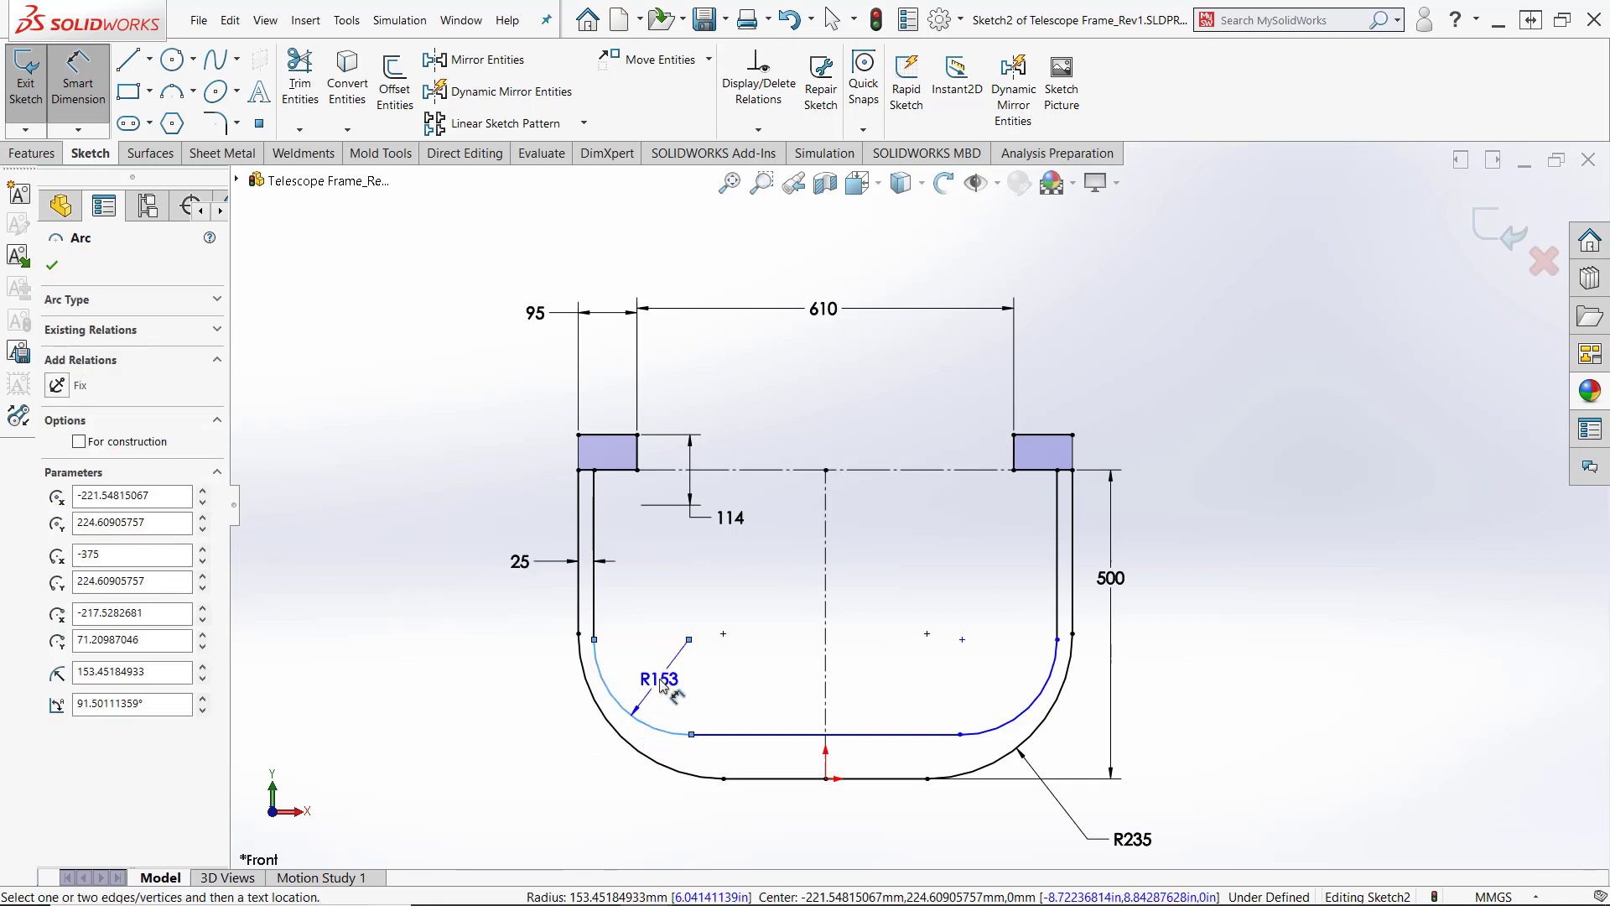
{"action": "left_click", "coordinate": [663, 684]}
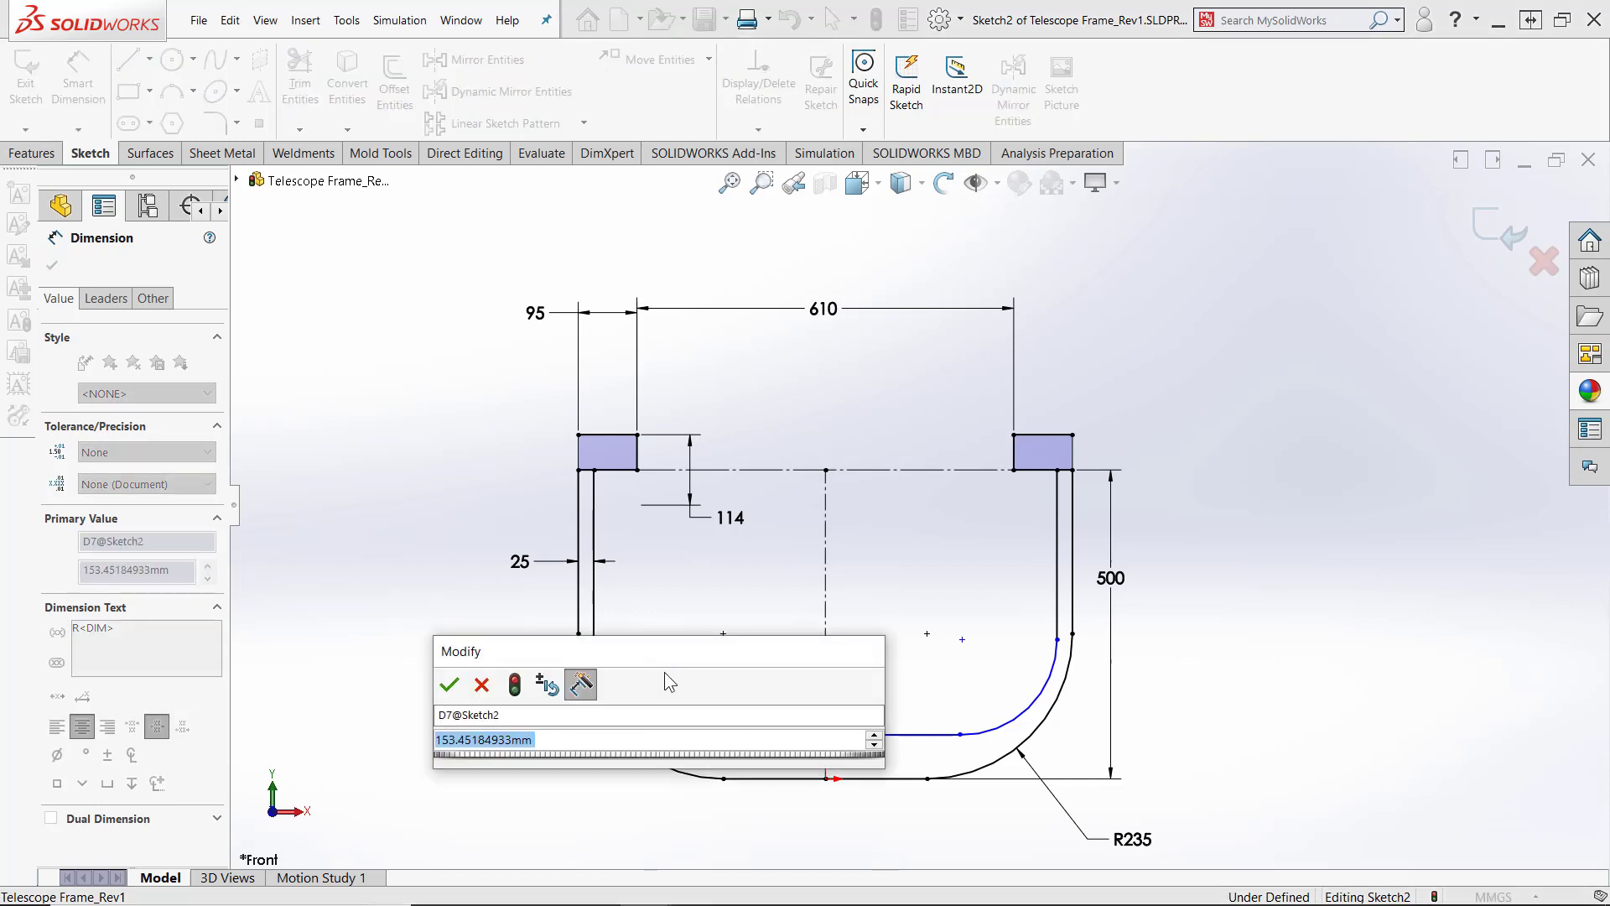
{"action": "type", "text": "205"}
{"action": "key", "text": "Return"}
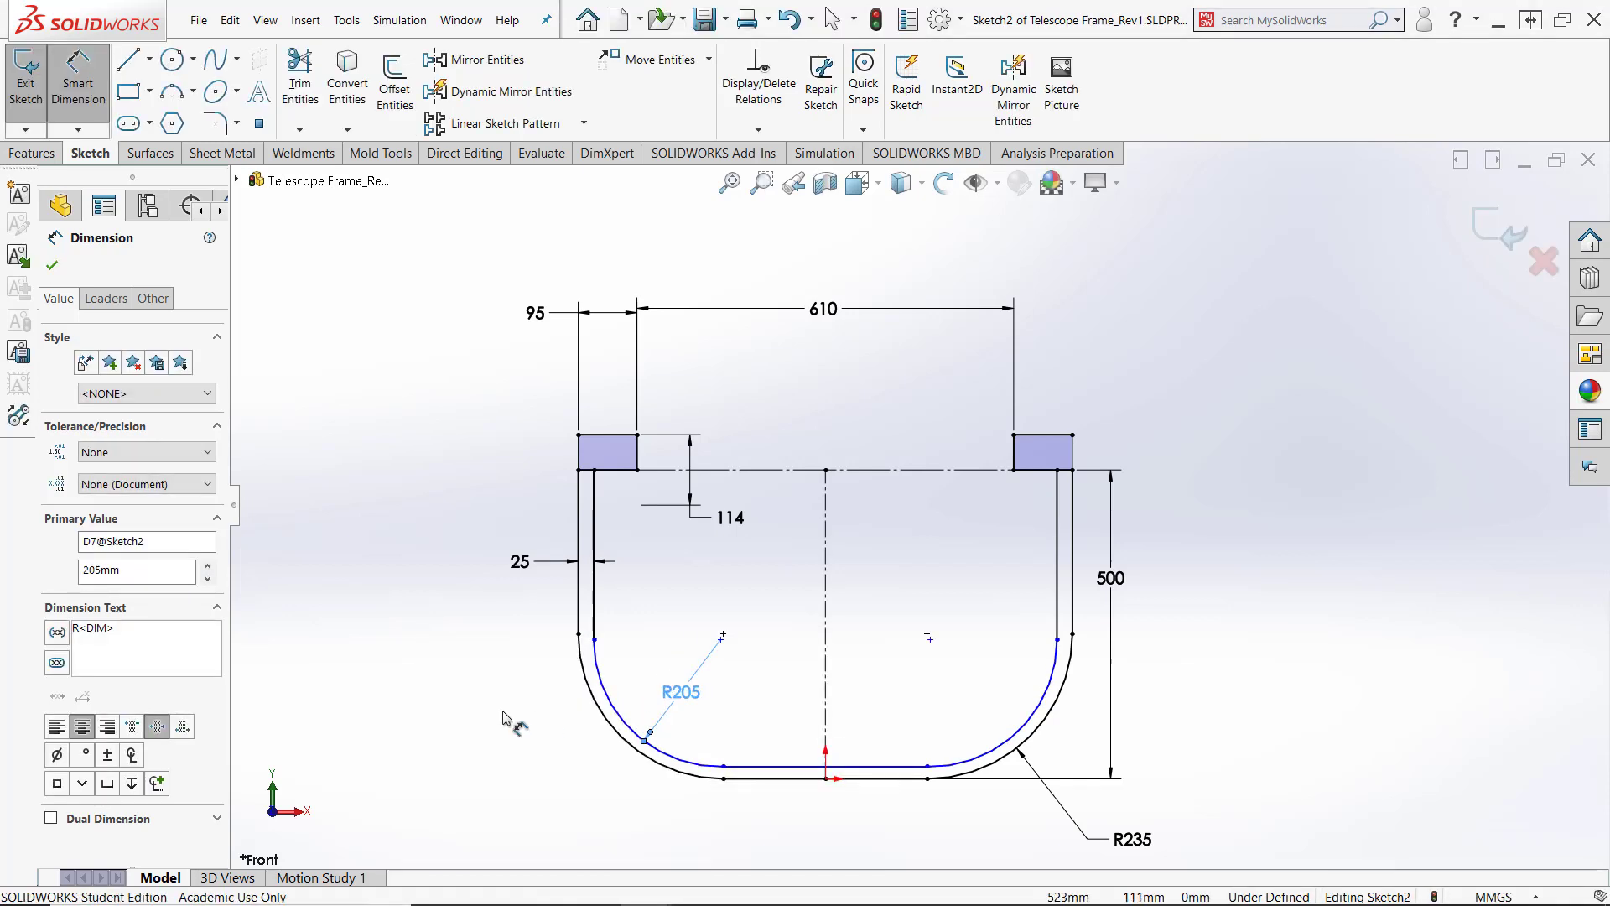
{"action": "left_click", "coordinate": [506, 719]}
Dimension the distance between the inner and outer bottom lines and set it to 44 mm
{"action": "scroll", "coordinate": [892, 852], "scroll_direction": "down", "scroll_amount": 3}
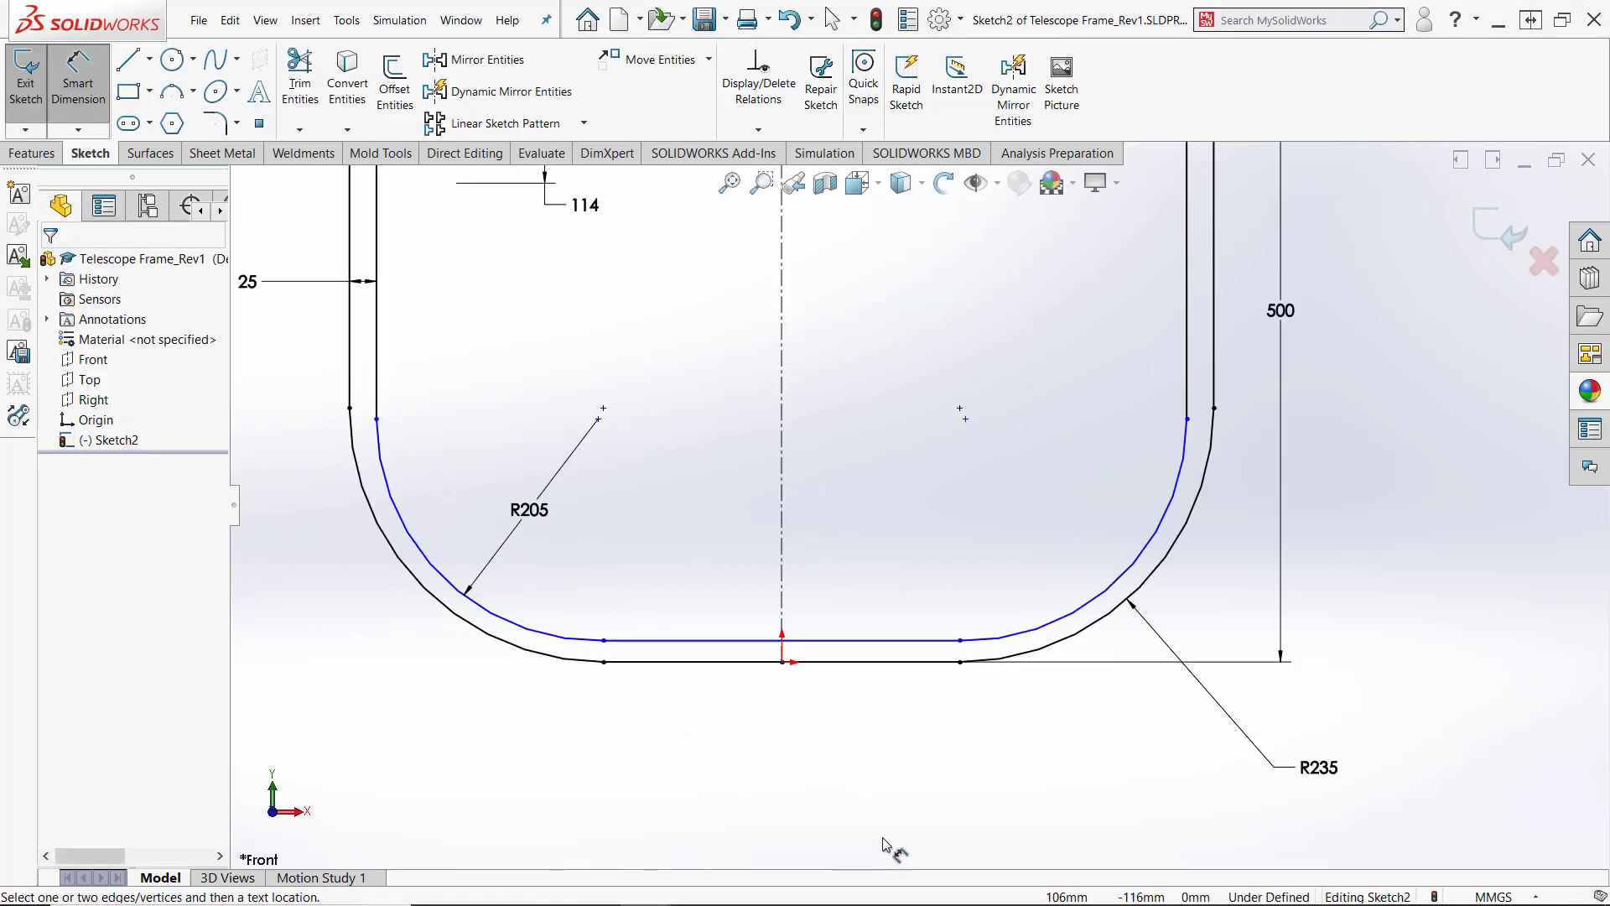
{"action": "left_click", "coordinate": [723, 642]}
{"action": "left_click", "coordinate": [730, 662]}
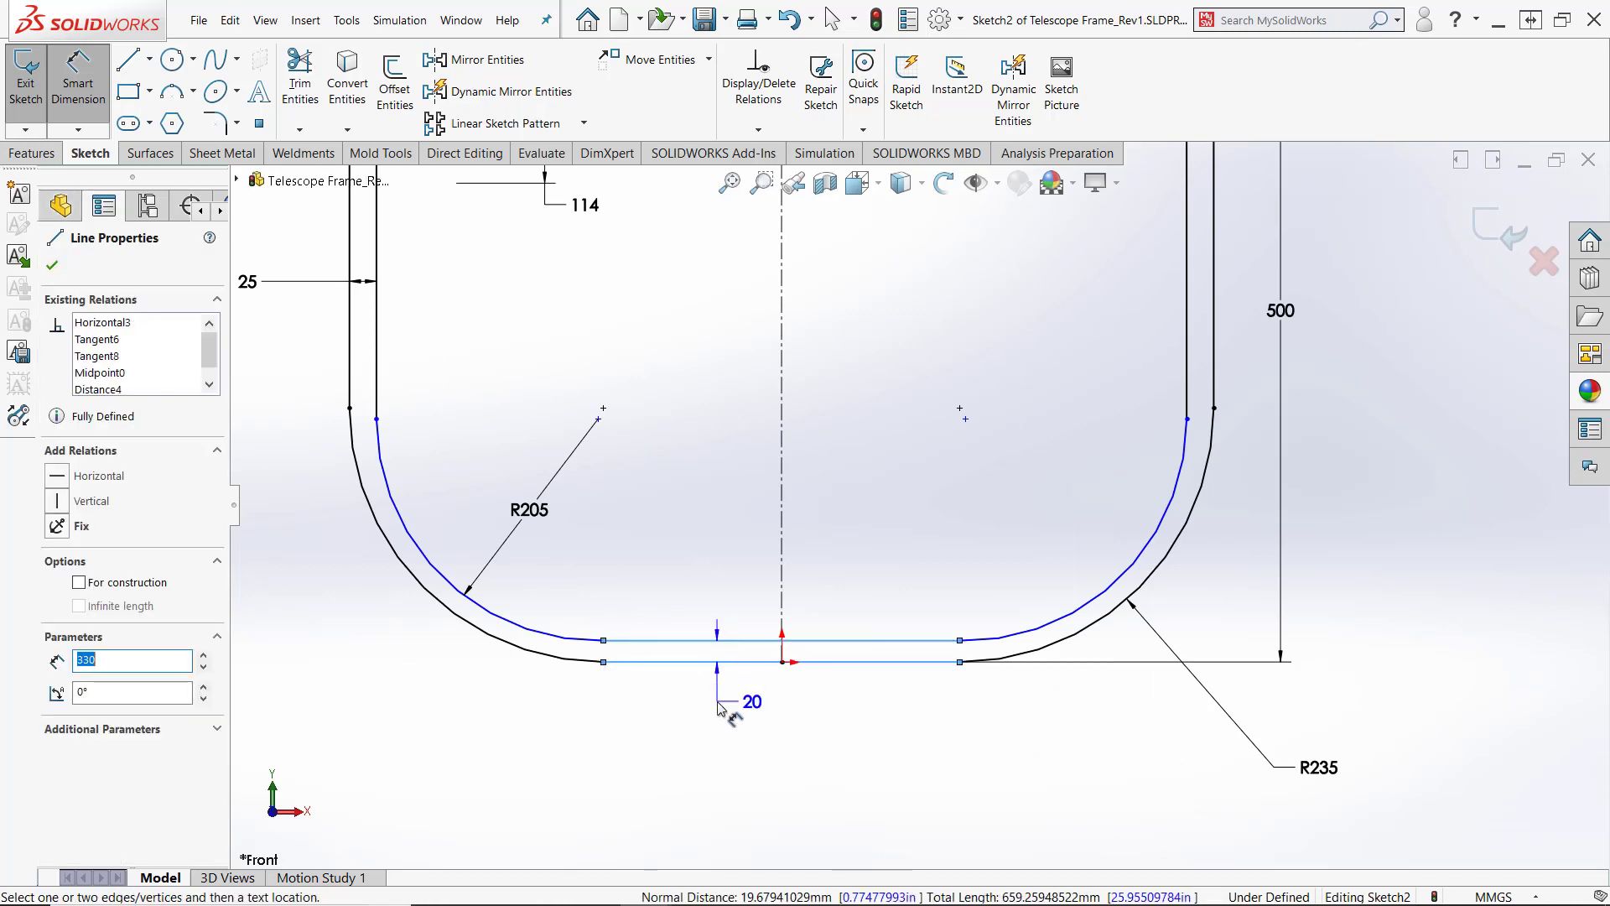
{"action": "left_click", "coordinate": [719, 707]}
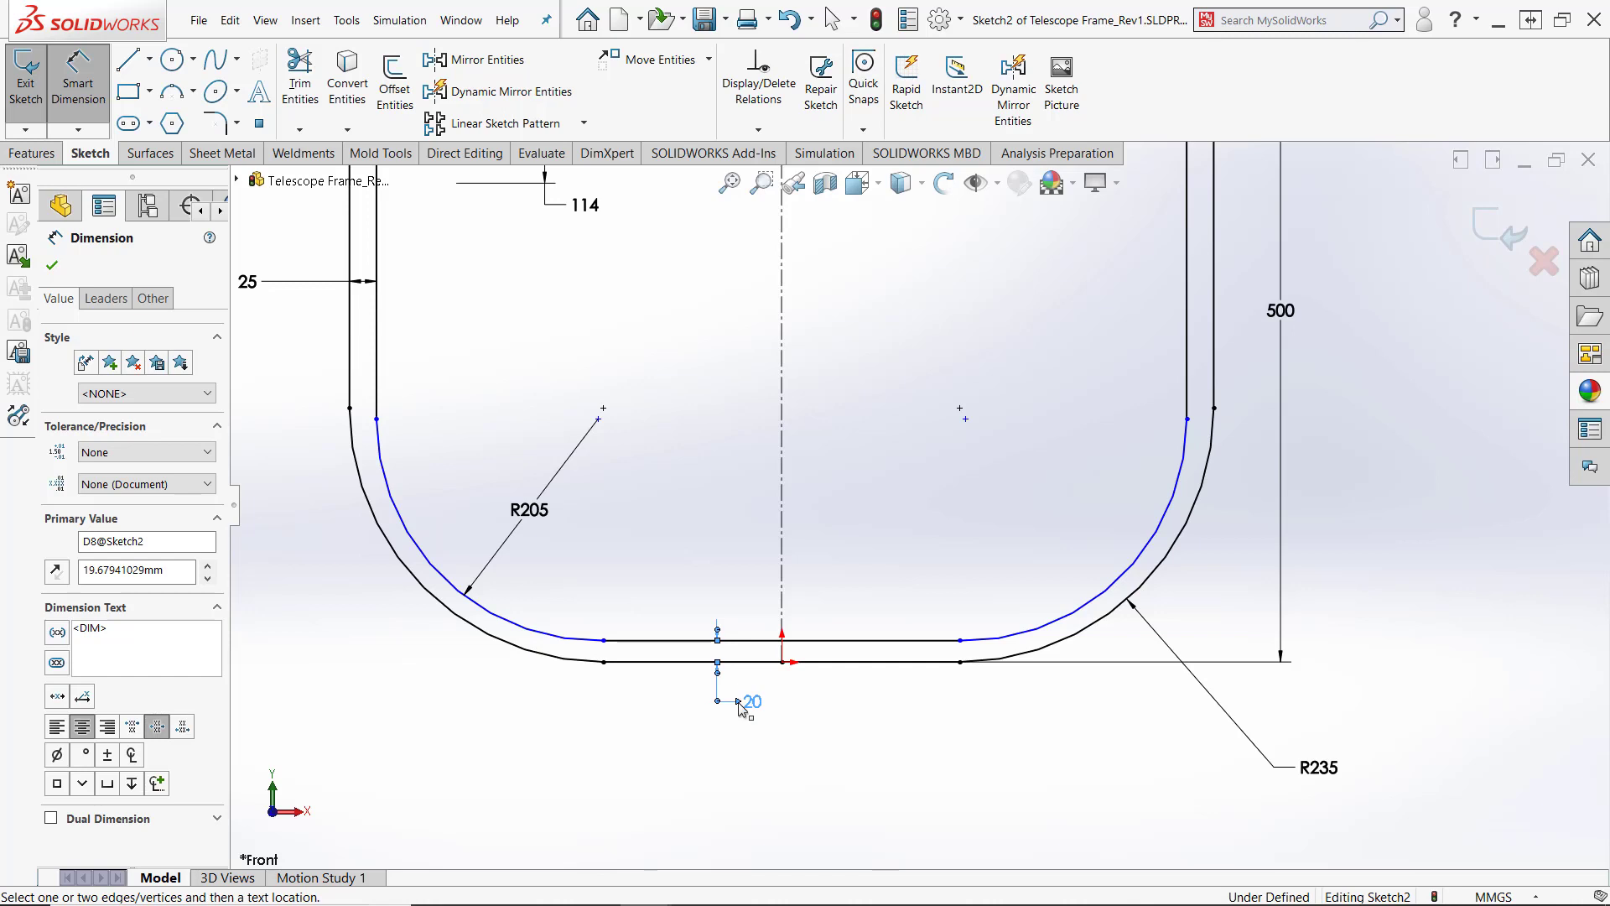
{"action": "double_click", "coordinate": [748, 703]}
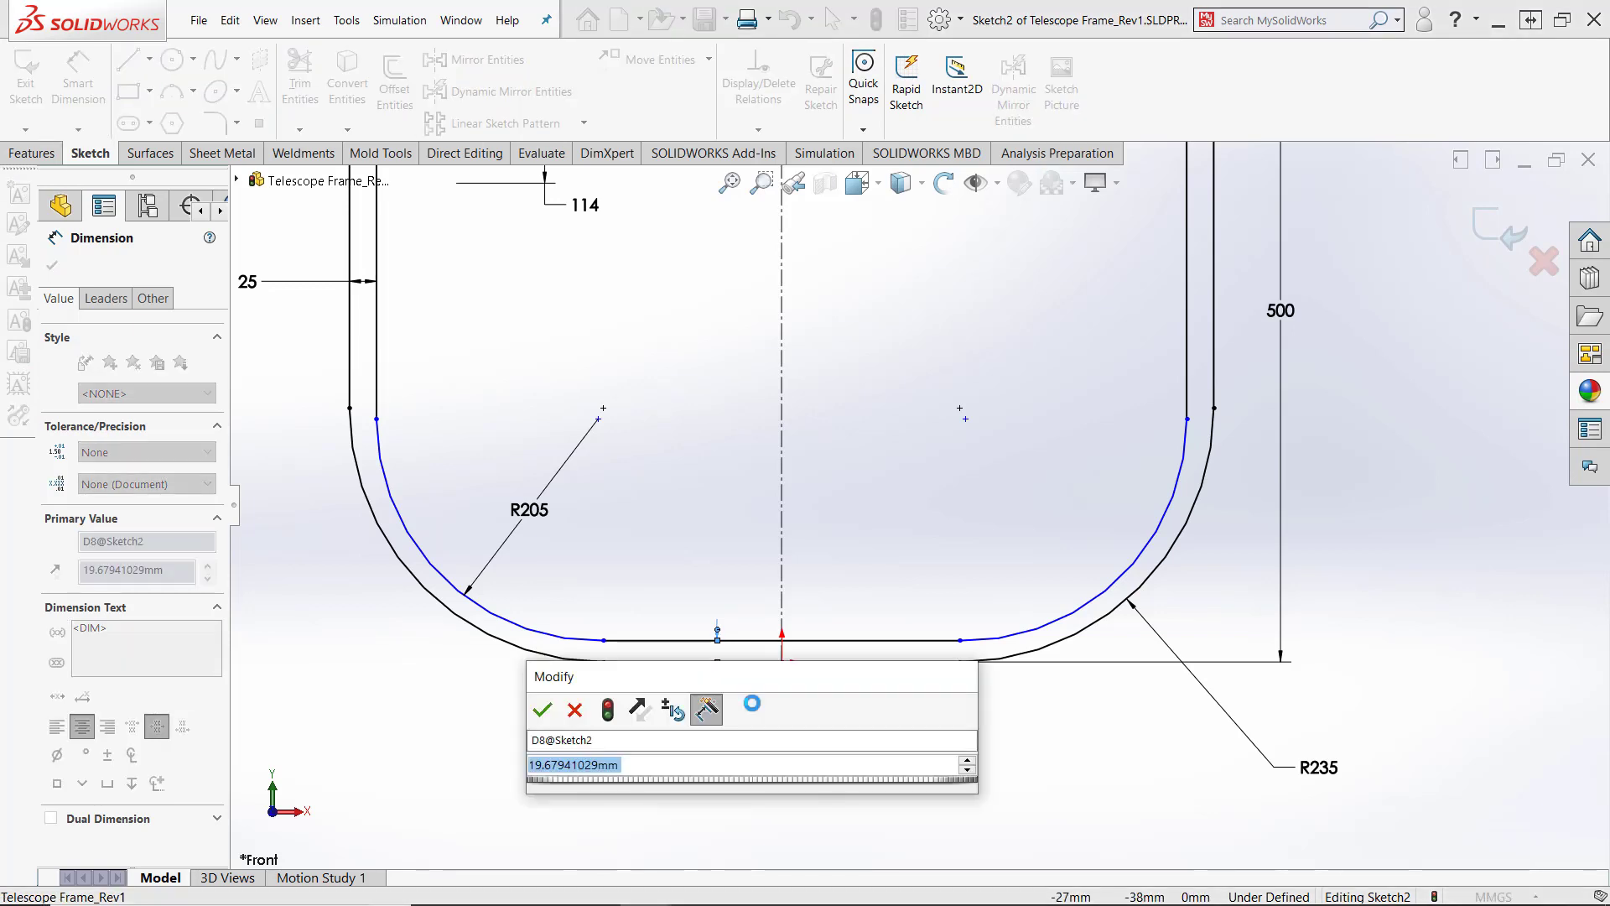
{"action": "type", "text": "44"}
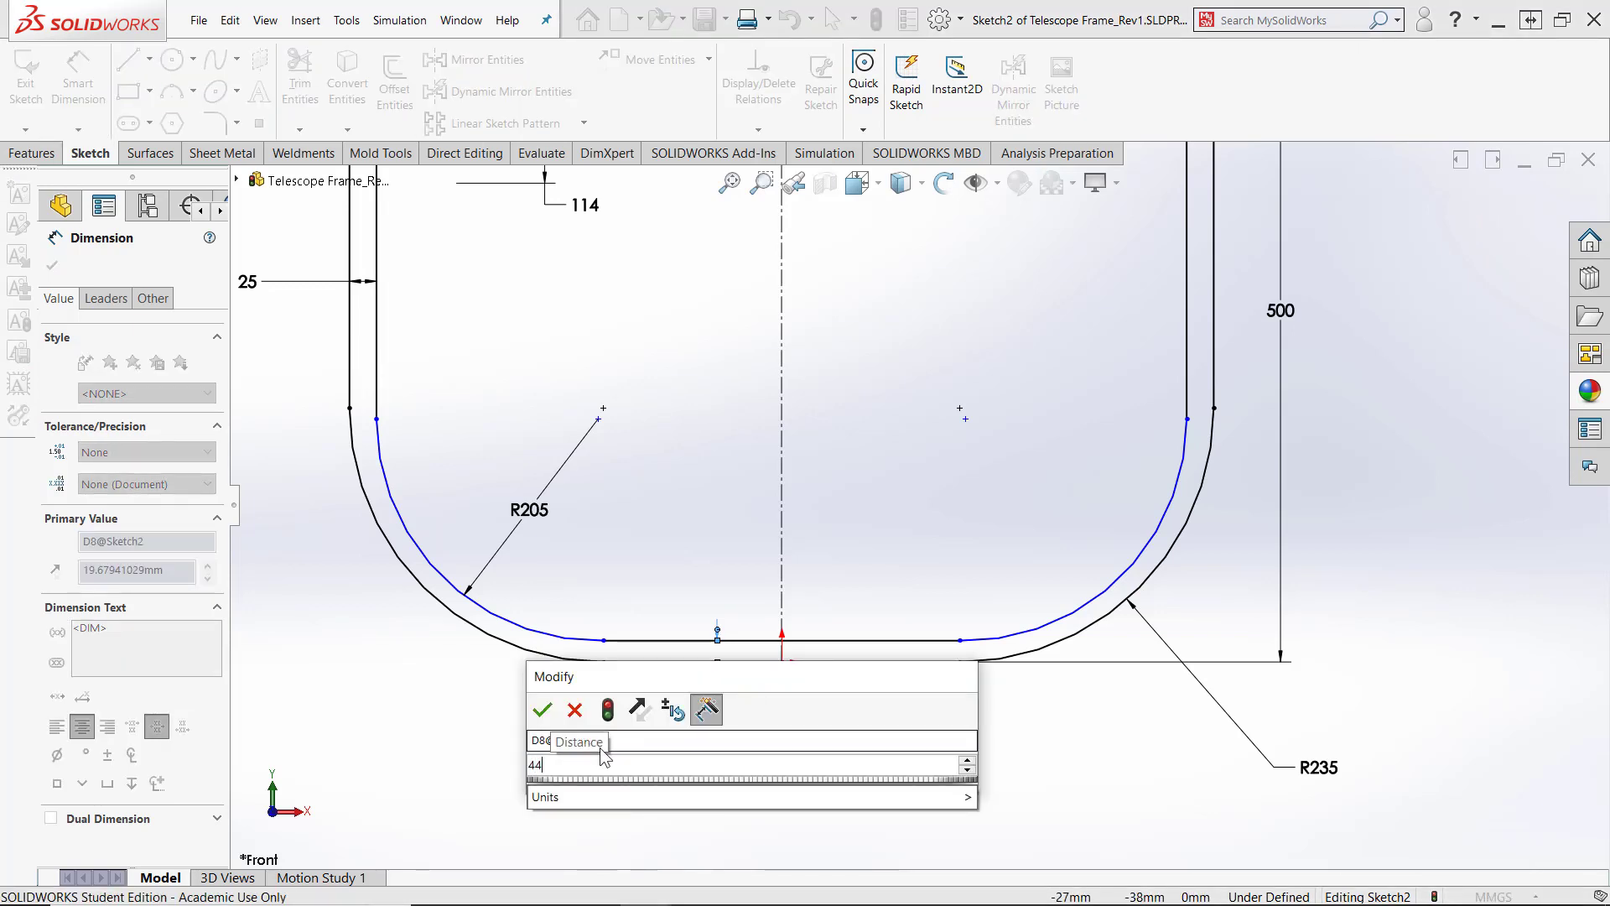
{"action": "left_click", "coordinate": [543, 710]}
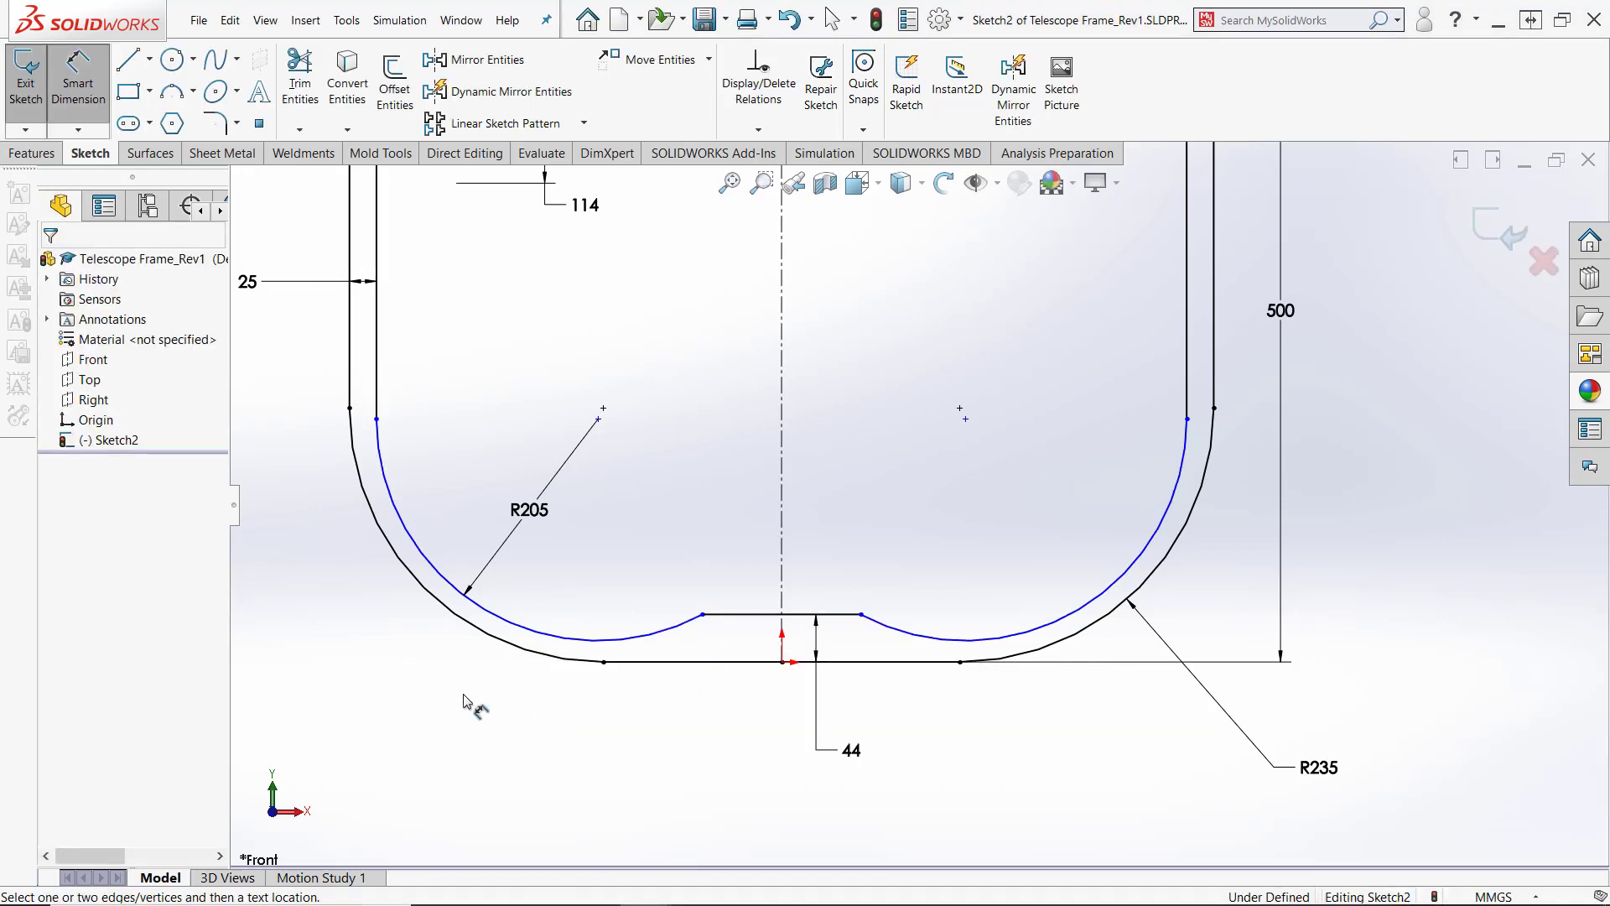
Make the left inner arc tangent to the inner bottom line and save the part
{"action": "scroll", "coordinate": [586, 798], "scroll_direction": "up", "scroll_amount": 3}
{"action": "scroll", "coordinate": [901, 495], "scroll_direction": "down", "scroll_amount": 3}
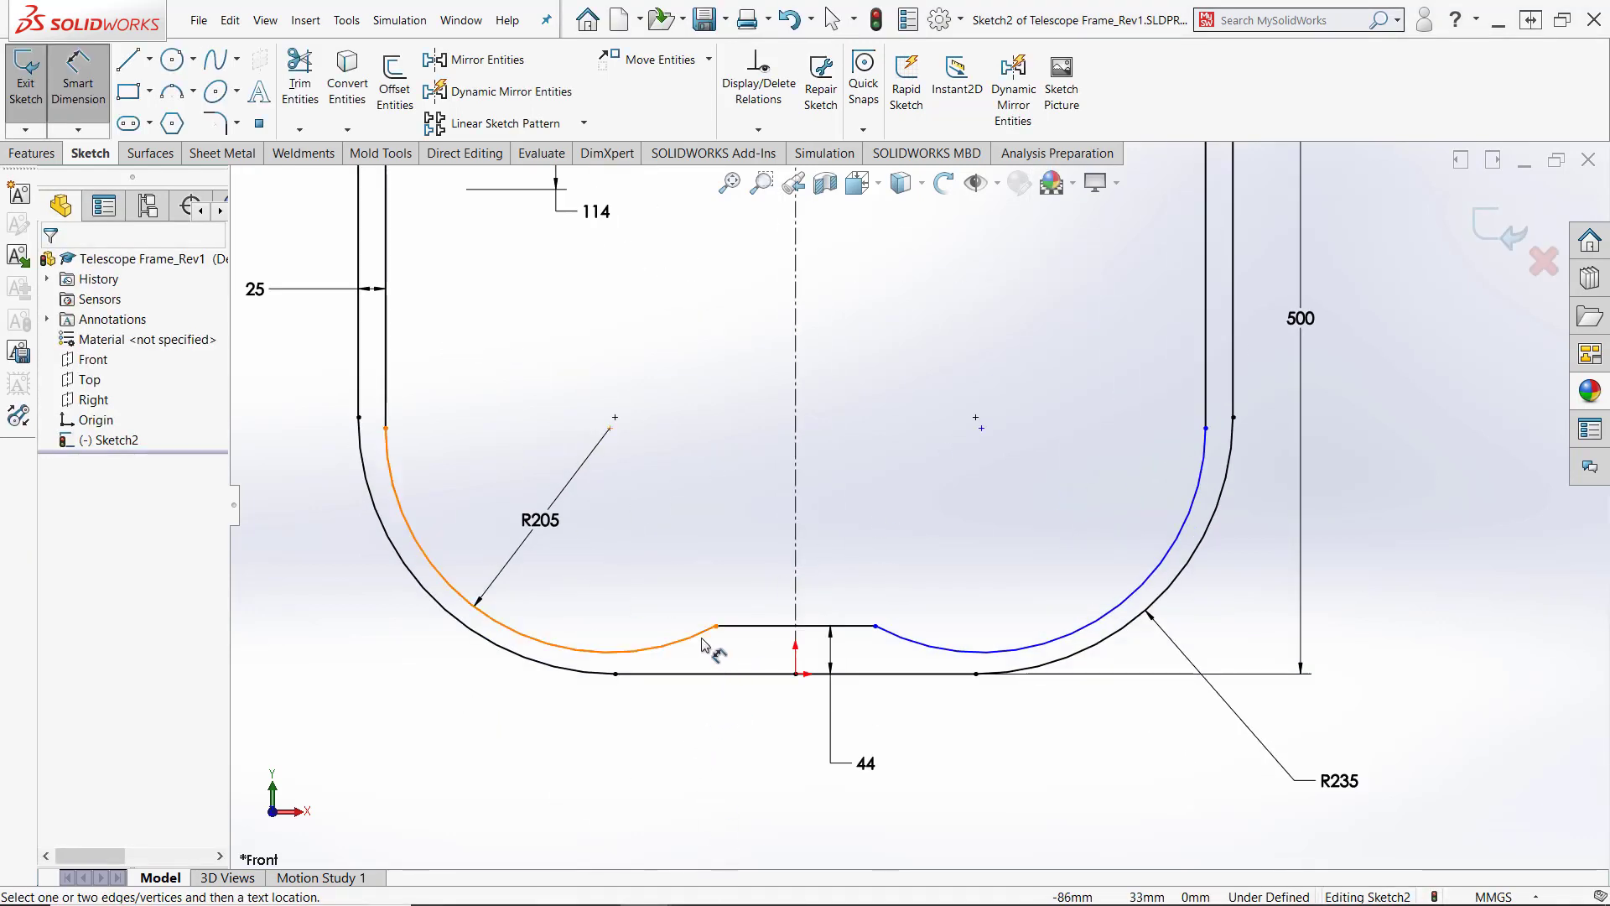
{"action": "key", "text": "Escape"}
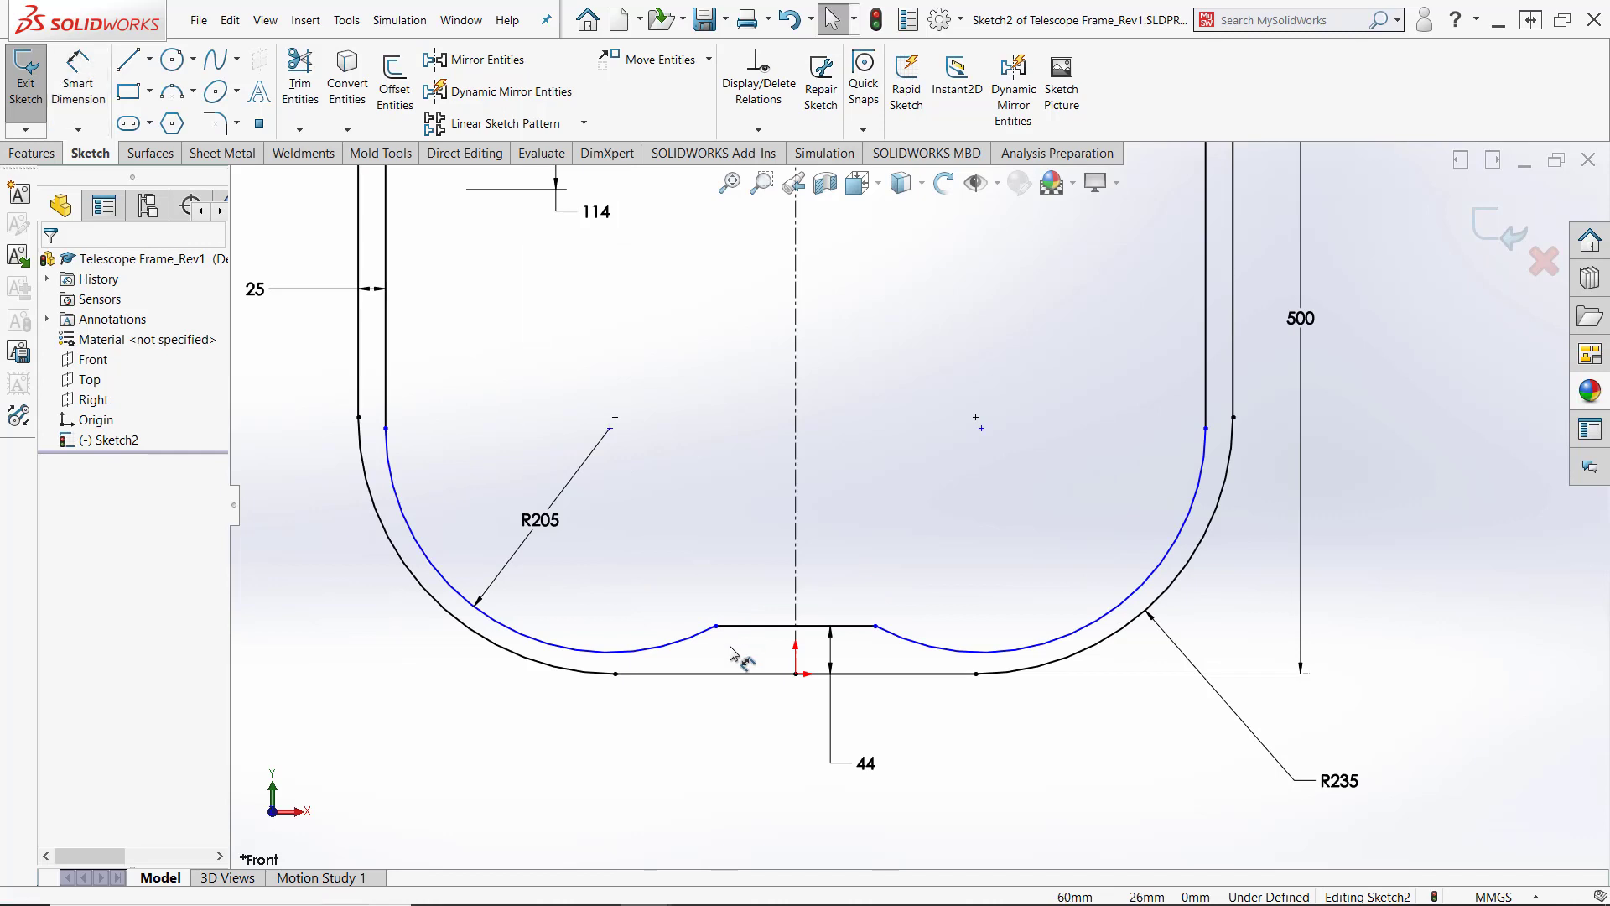
{"action": "left_click_drag", "start_coordinate": [735, 651], "coordinate": [681, 595]}
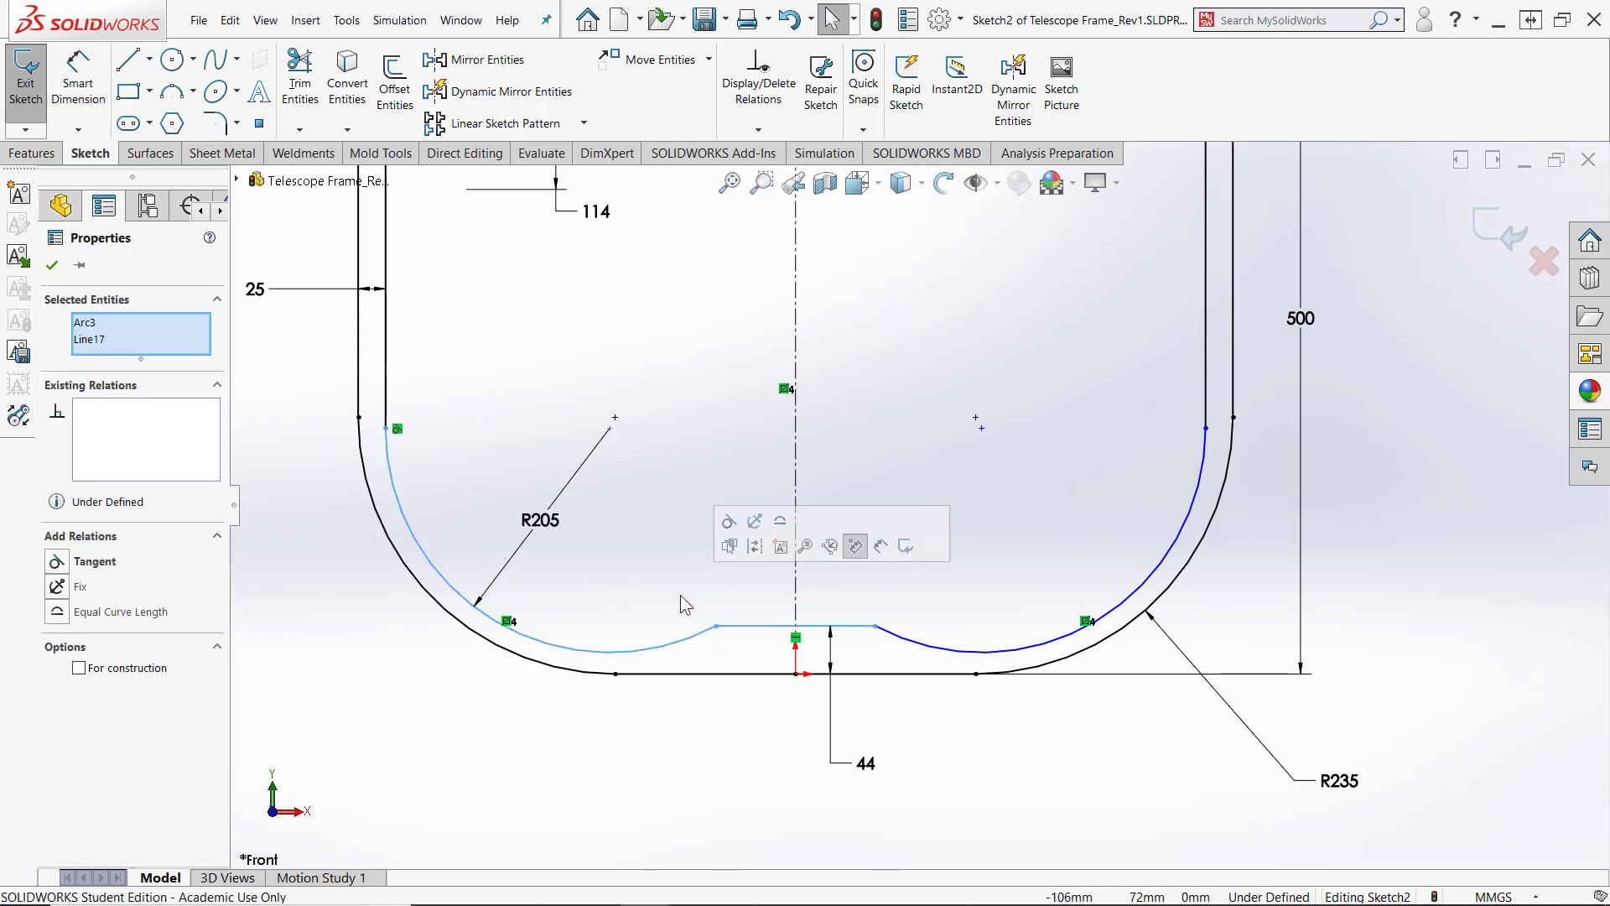
{"action": "left_click", "coordinate": [728, 525]}
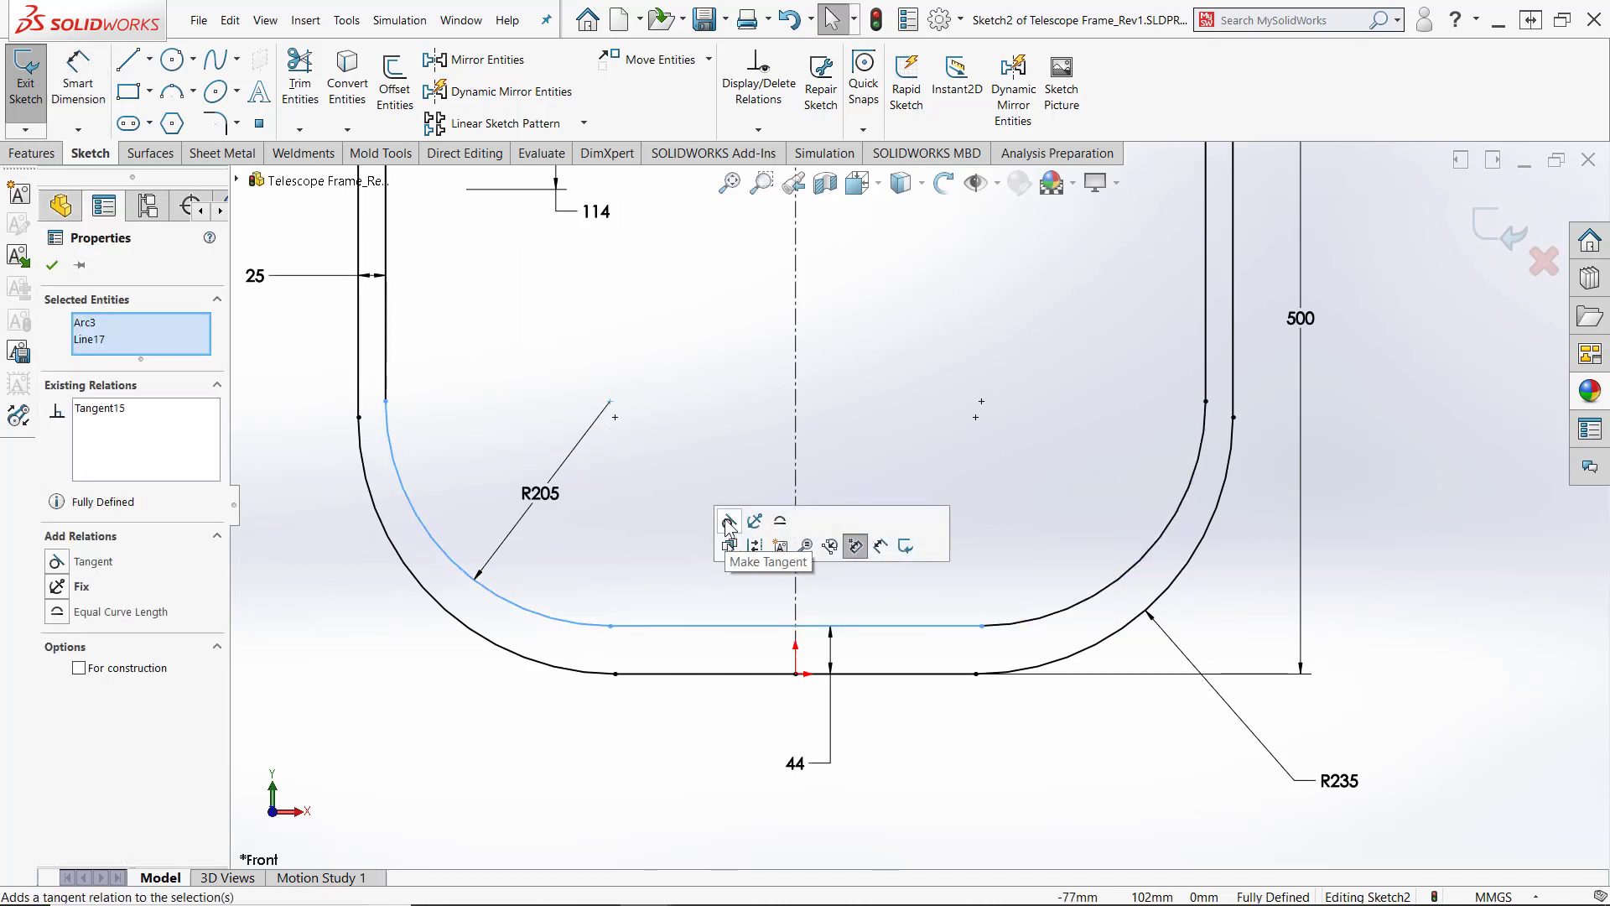
{"action": "left_click", "coordinate": [916, 783]}
{"action": "scroll", "coordinate": [908, 794], "scroll_direction": "up", "scroll_amount": 3}
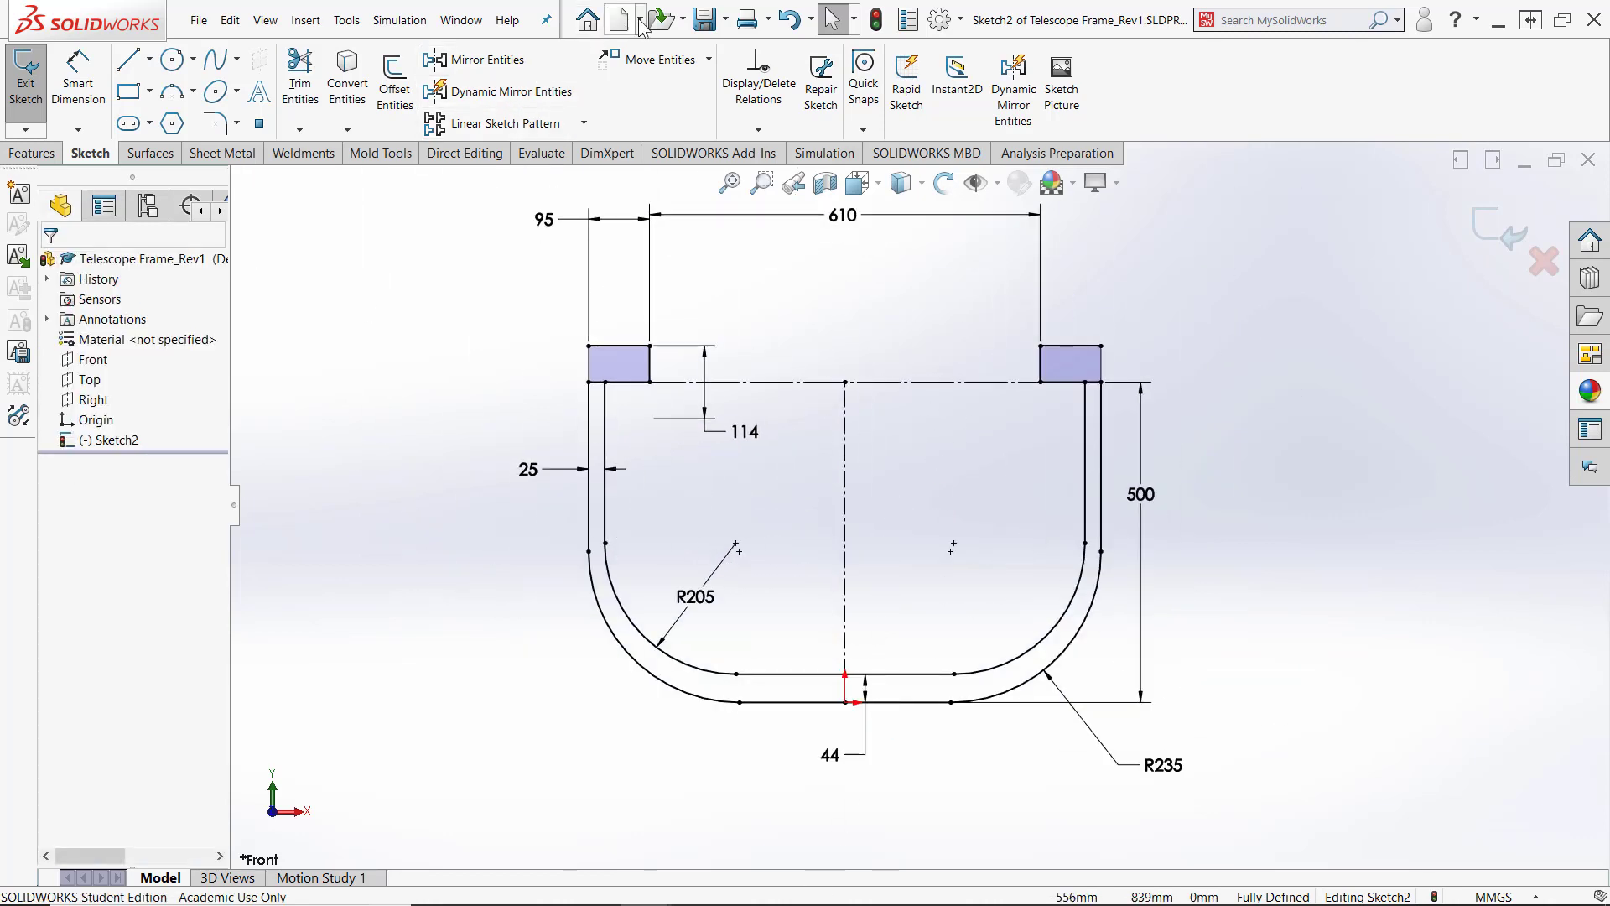
{"action": "left_click", "coordinate": [705, 20]}
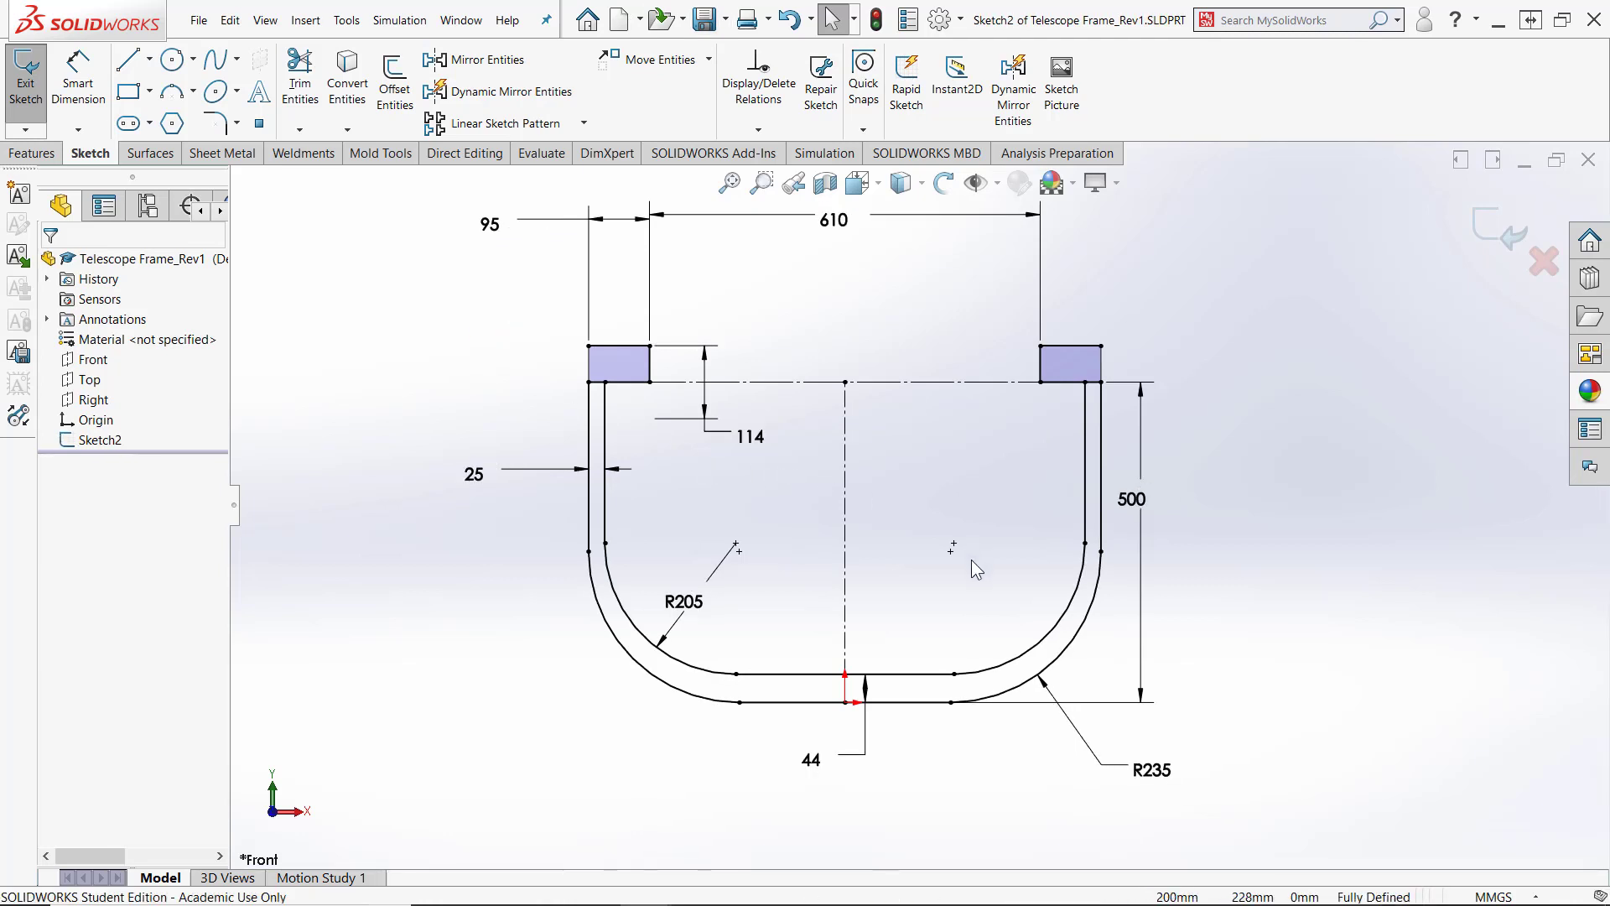
Sketch a rectangle about 95 mm wide and 102 mm high, rising from the midpoint of the inner bottom line along the vertical centerline
{"action": "scroll", "coordinate": [971, 560], "scroll_direction": "down", "scroll_amount": 2}
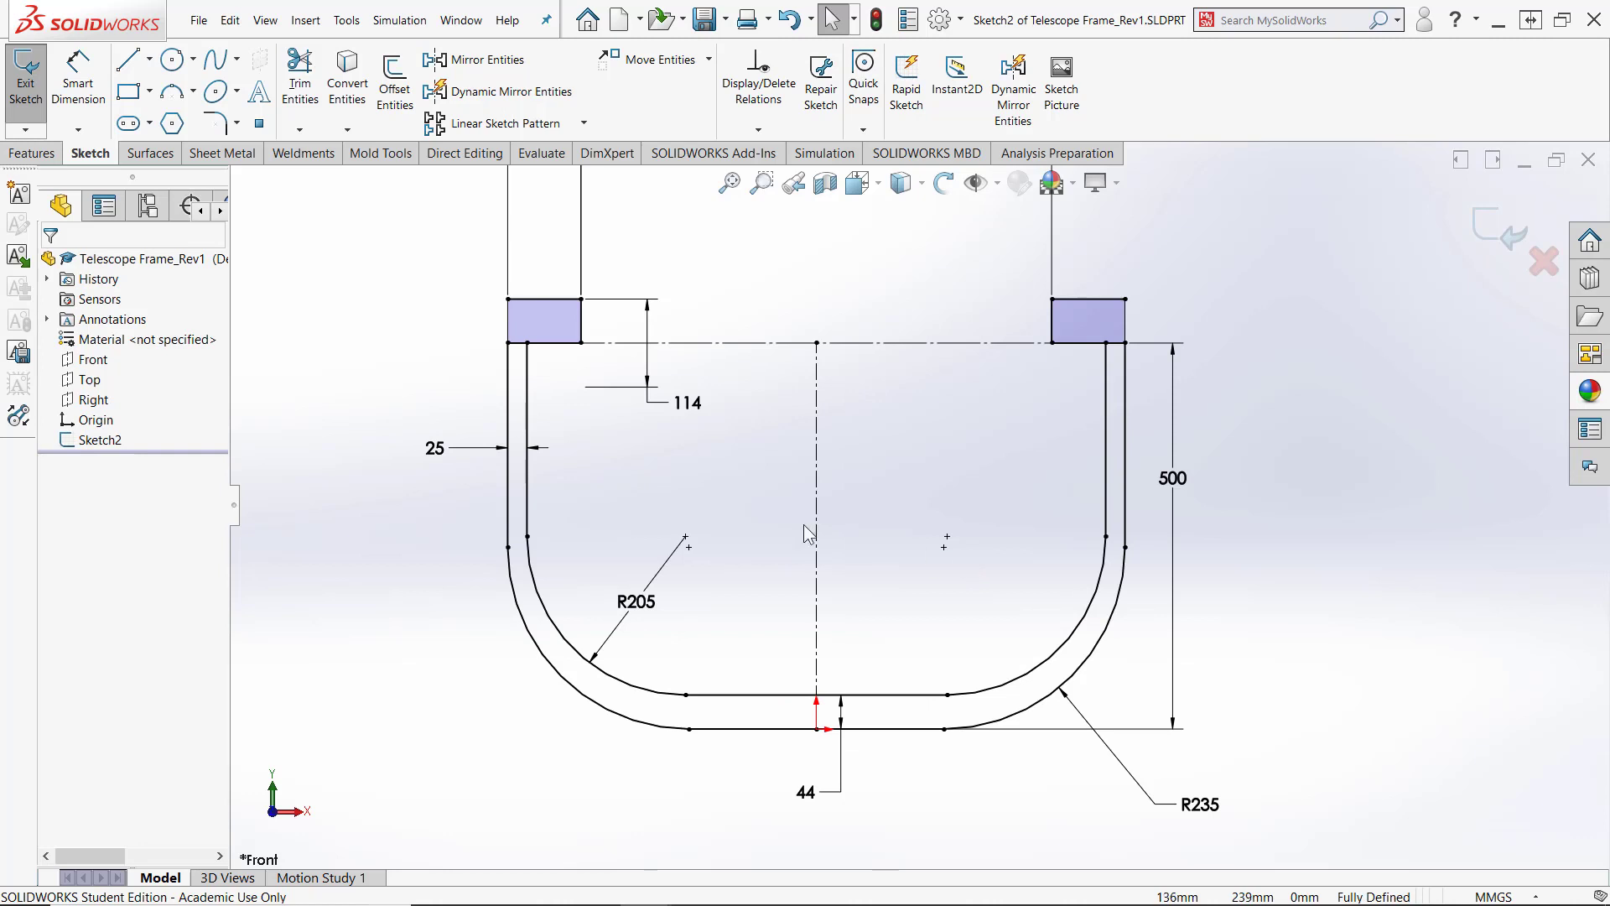
{"action": "left_click", "coordinate": [130, 90]}
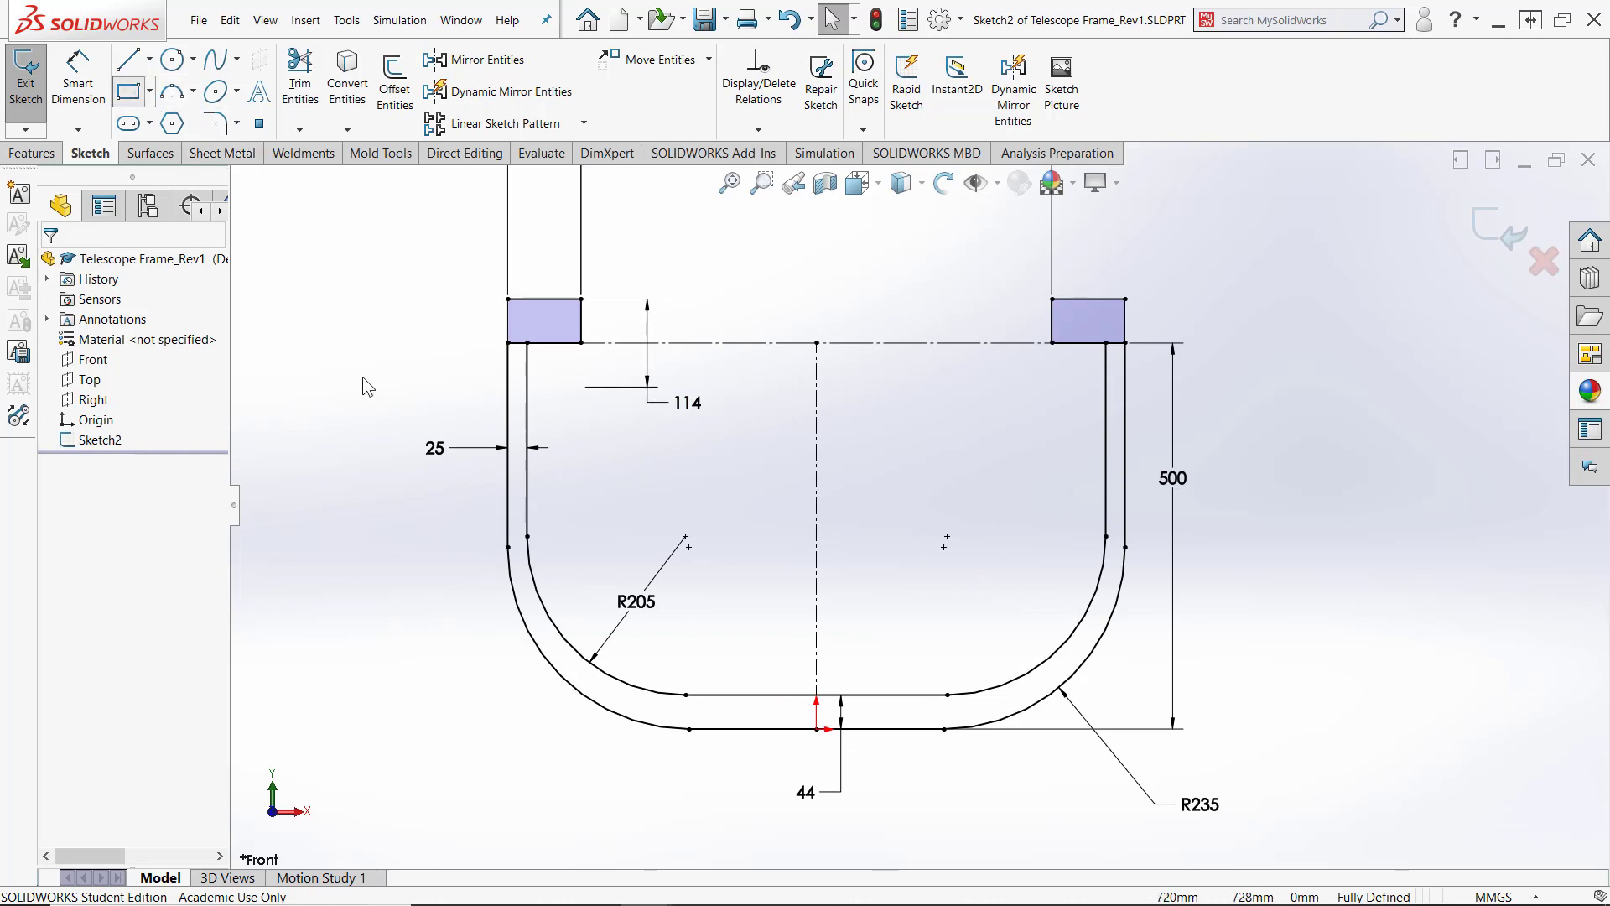
{"action": "left_click", "coordinate": [817, 696]}
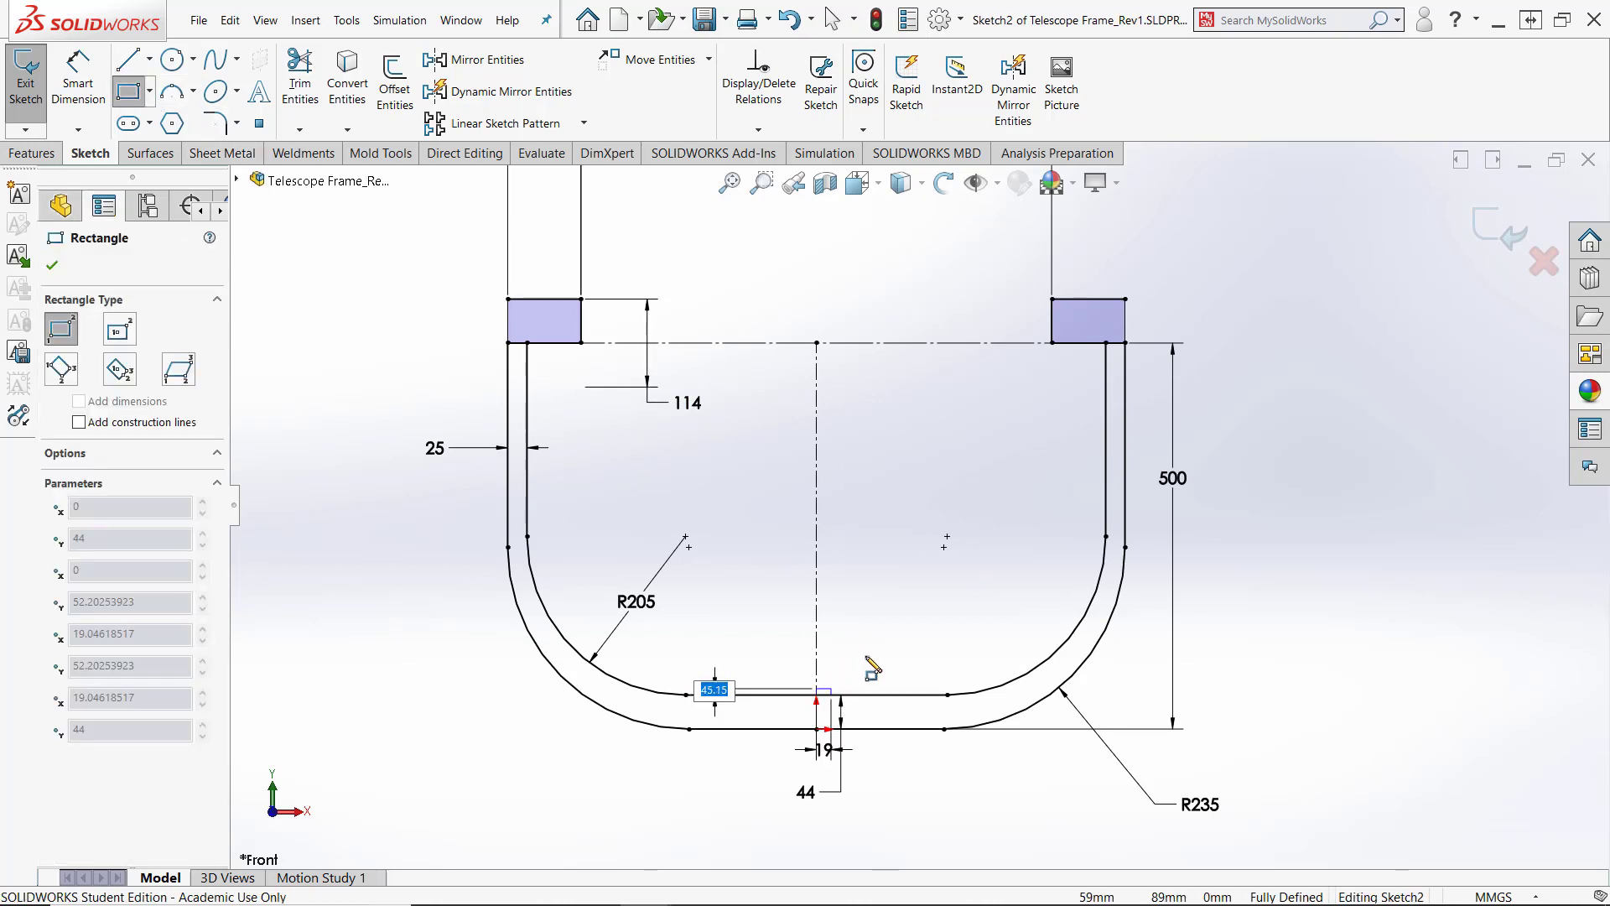
{"action": "left_click", "coordinate": [890, 616]}
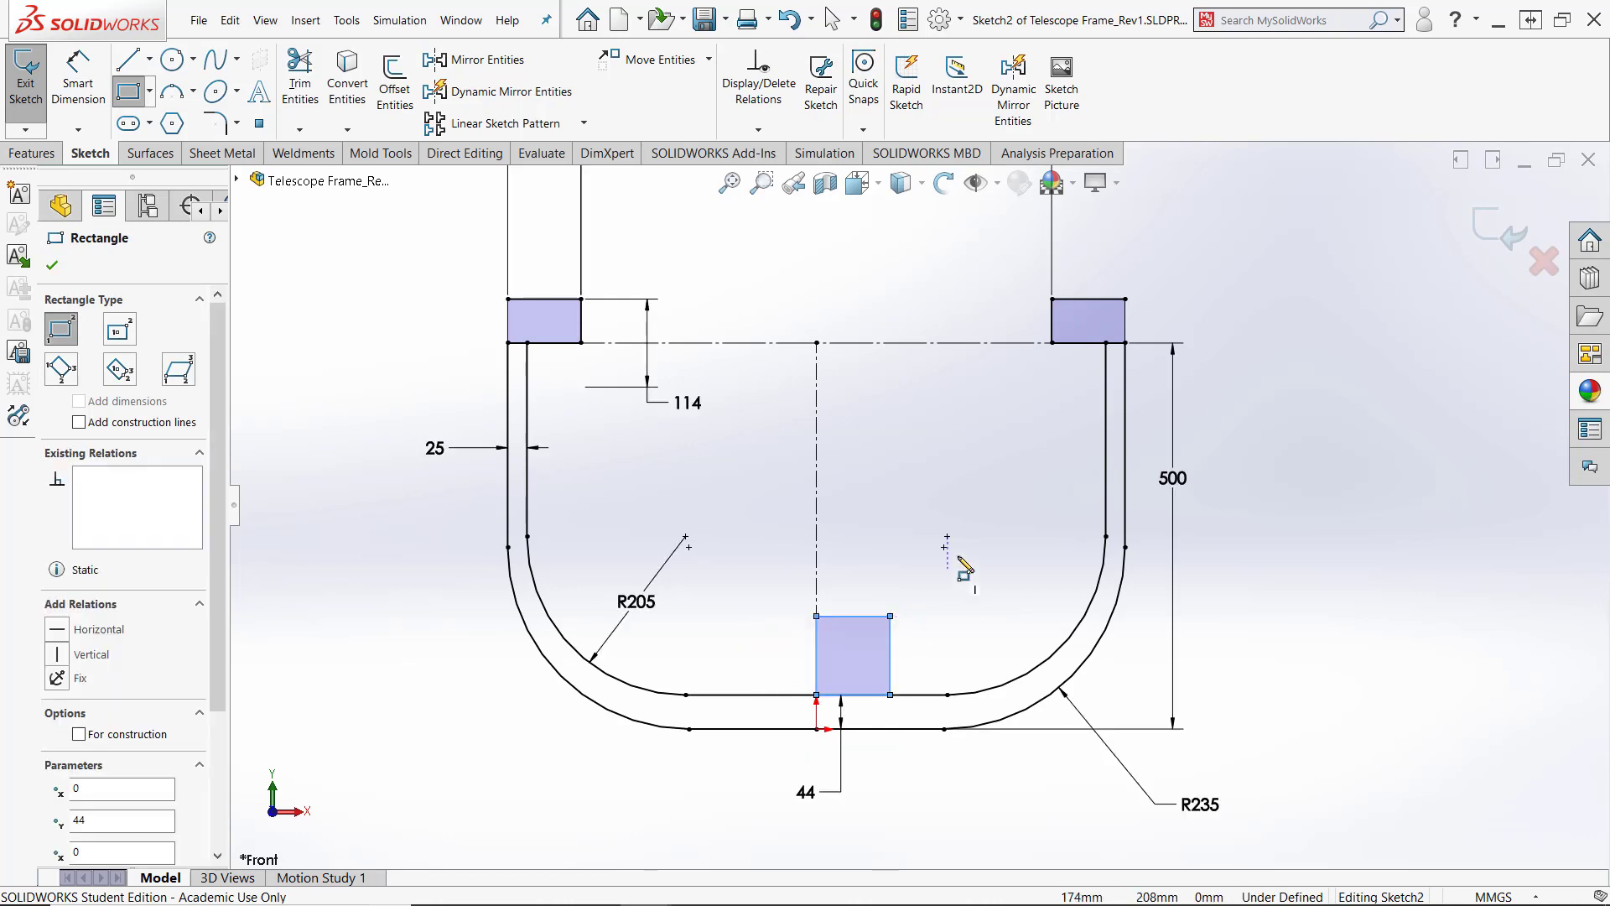
{"action": "left_click", "coordinate": [817, 616]}
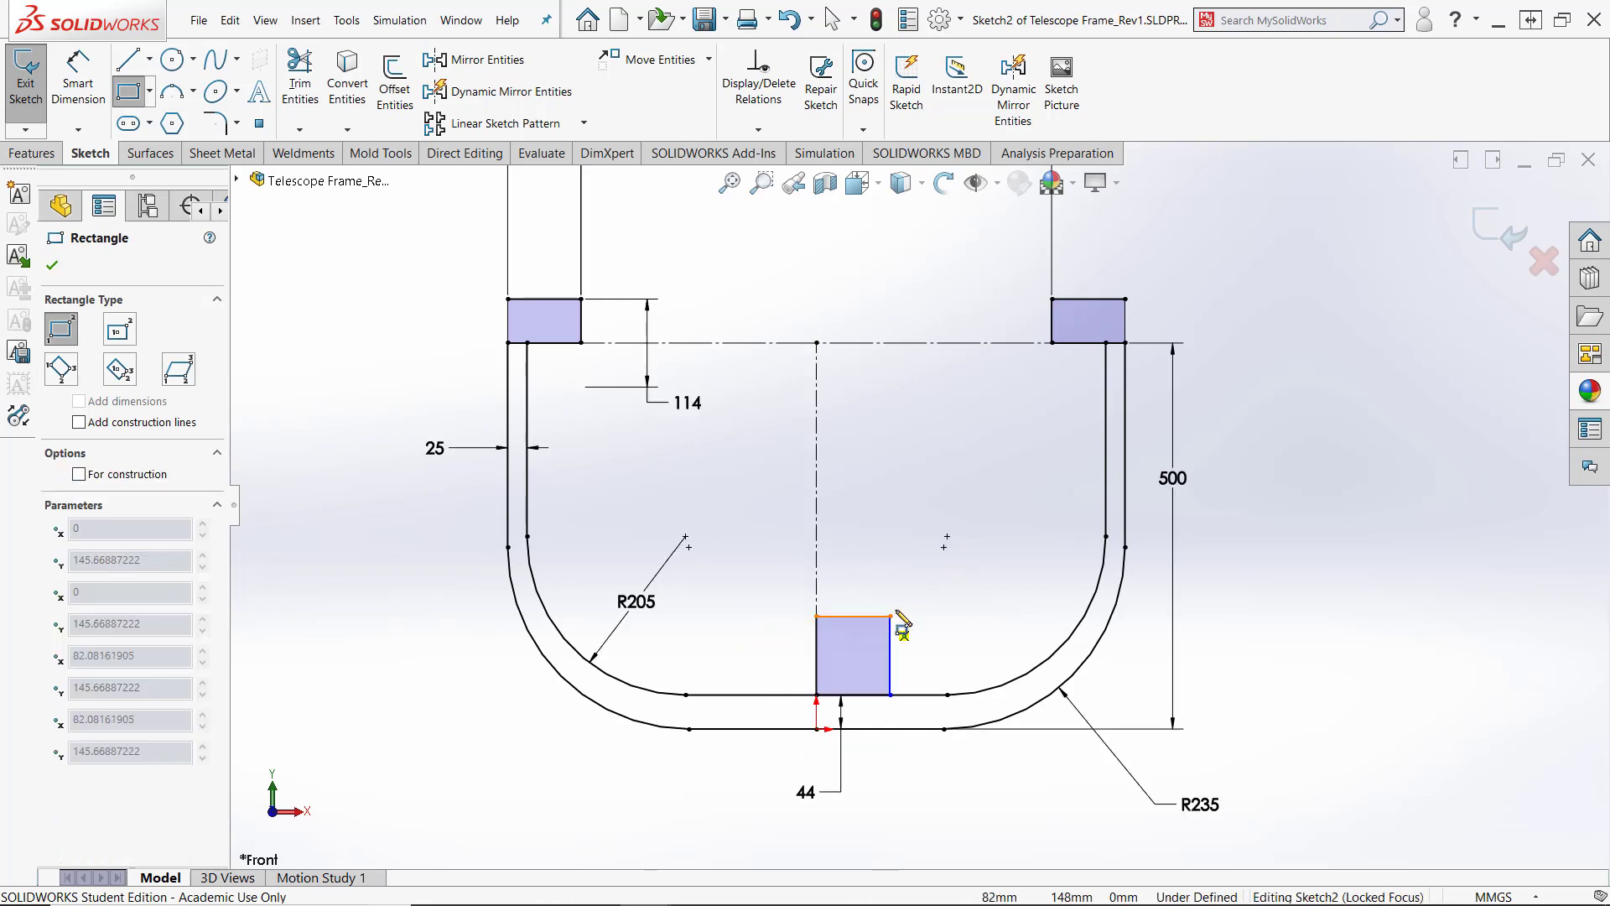
{"action": "left_click", "coordinate": [890, 594]}
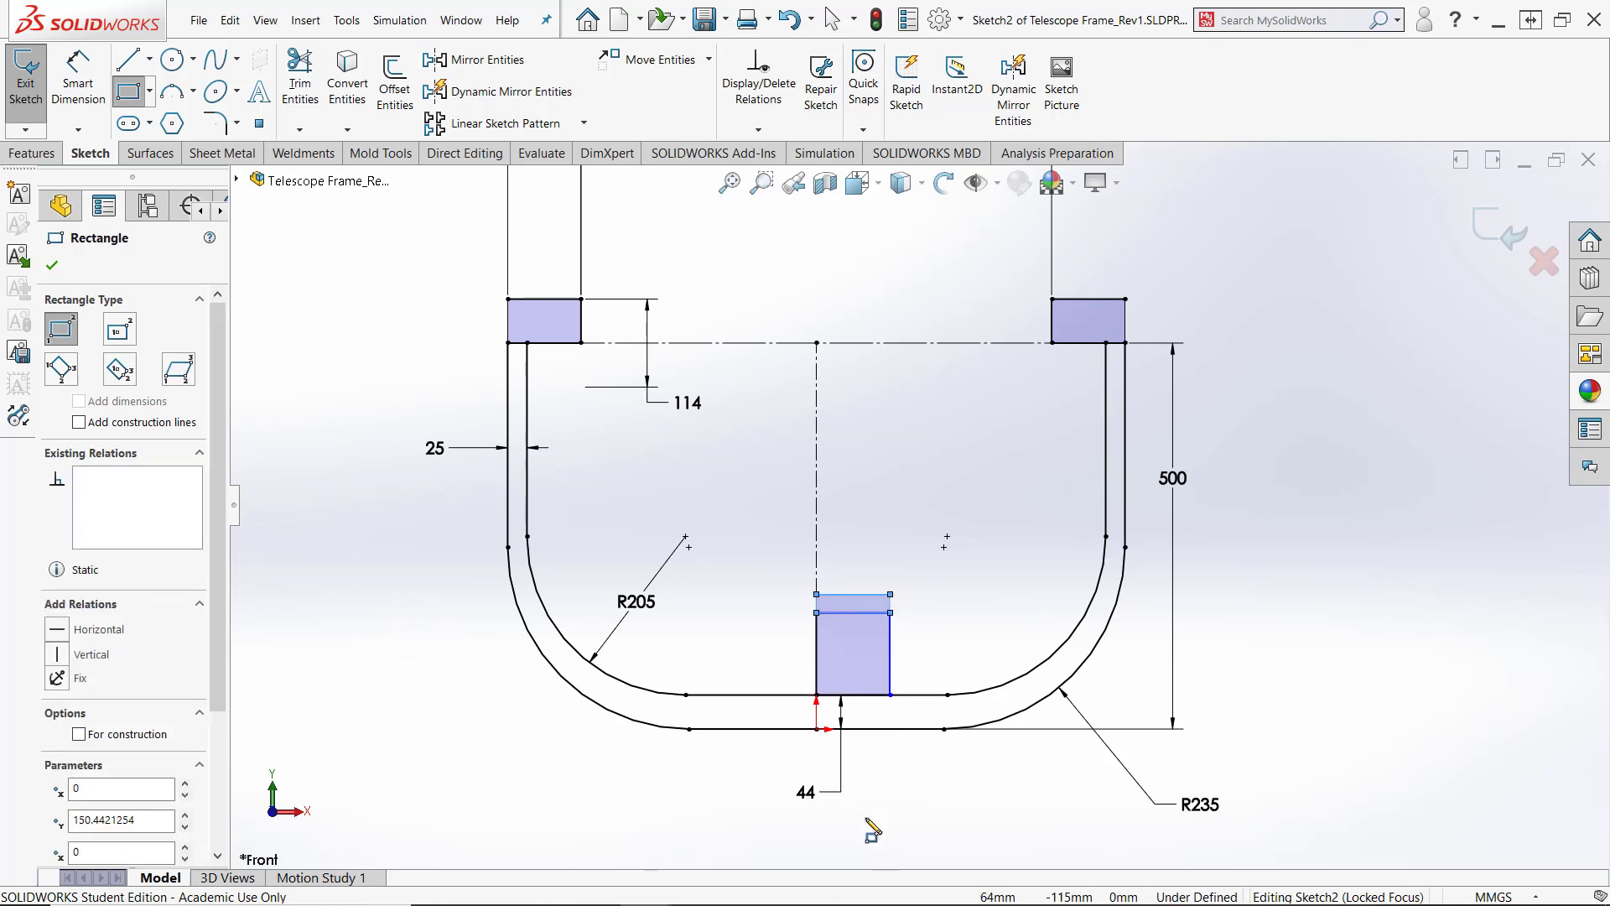
{"action": "key", "text": "Escape"}
{"action": "scroll", "coordinate": [881, 637], "scroll_direction": "down", "scroll_amount": 5}
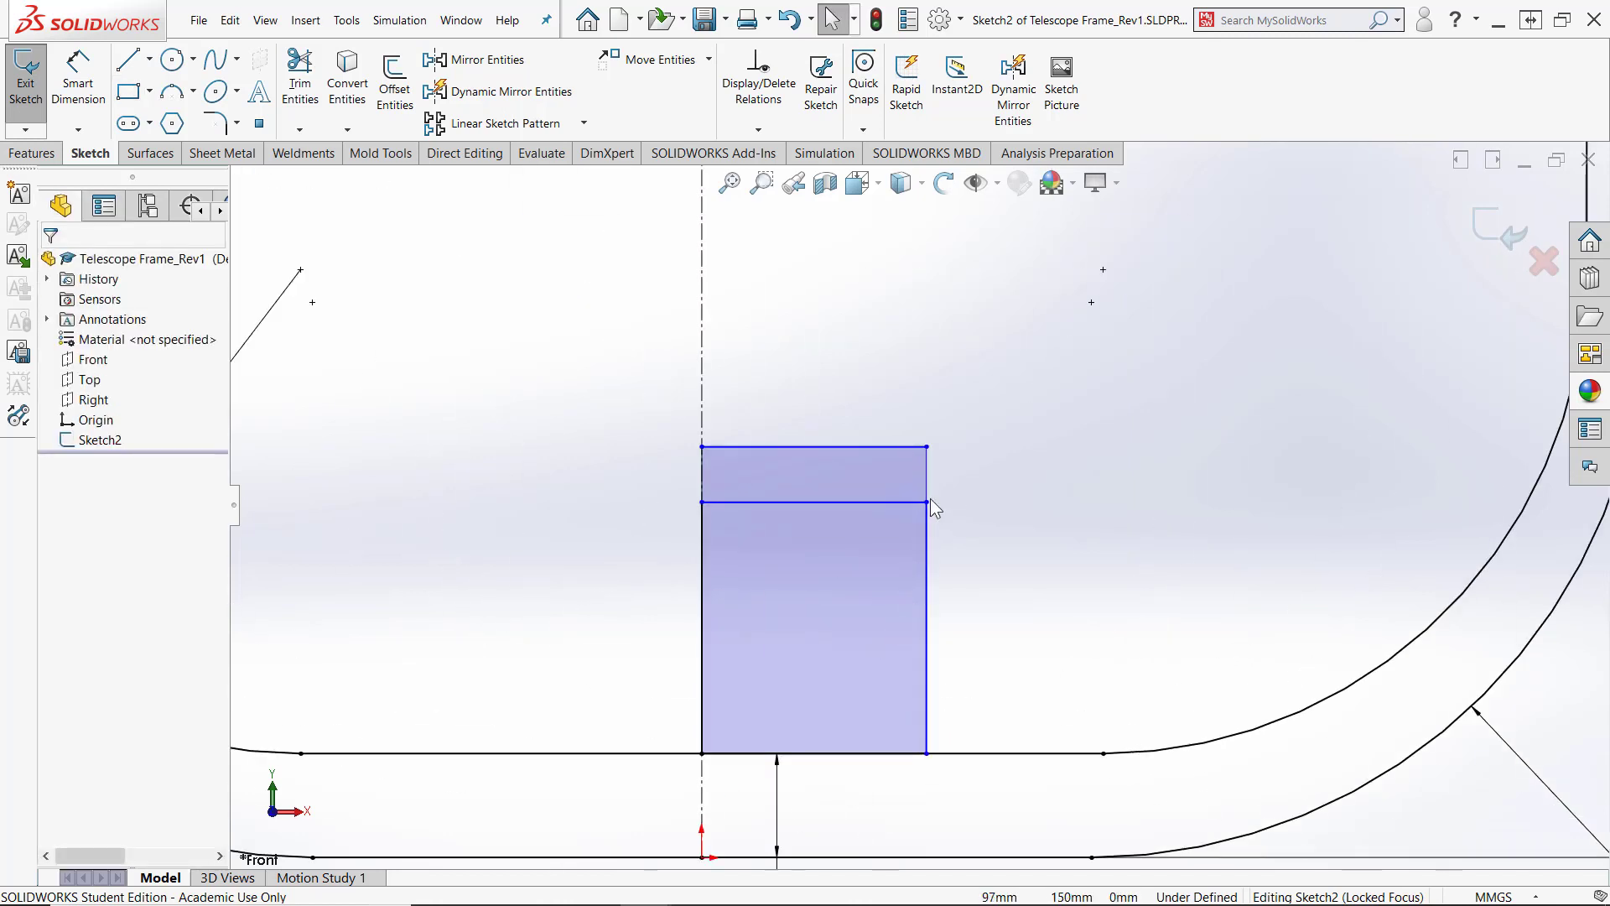
{"action": "left_click", "coordinate": [792, 25]}
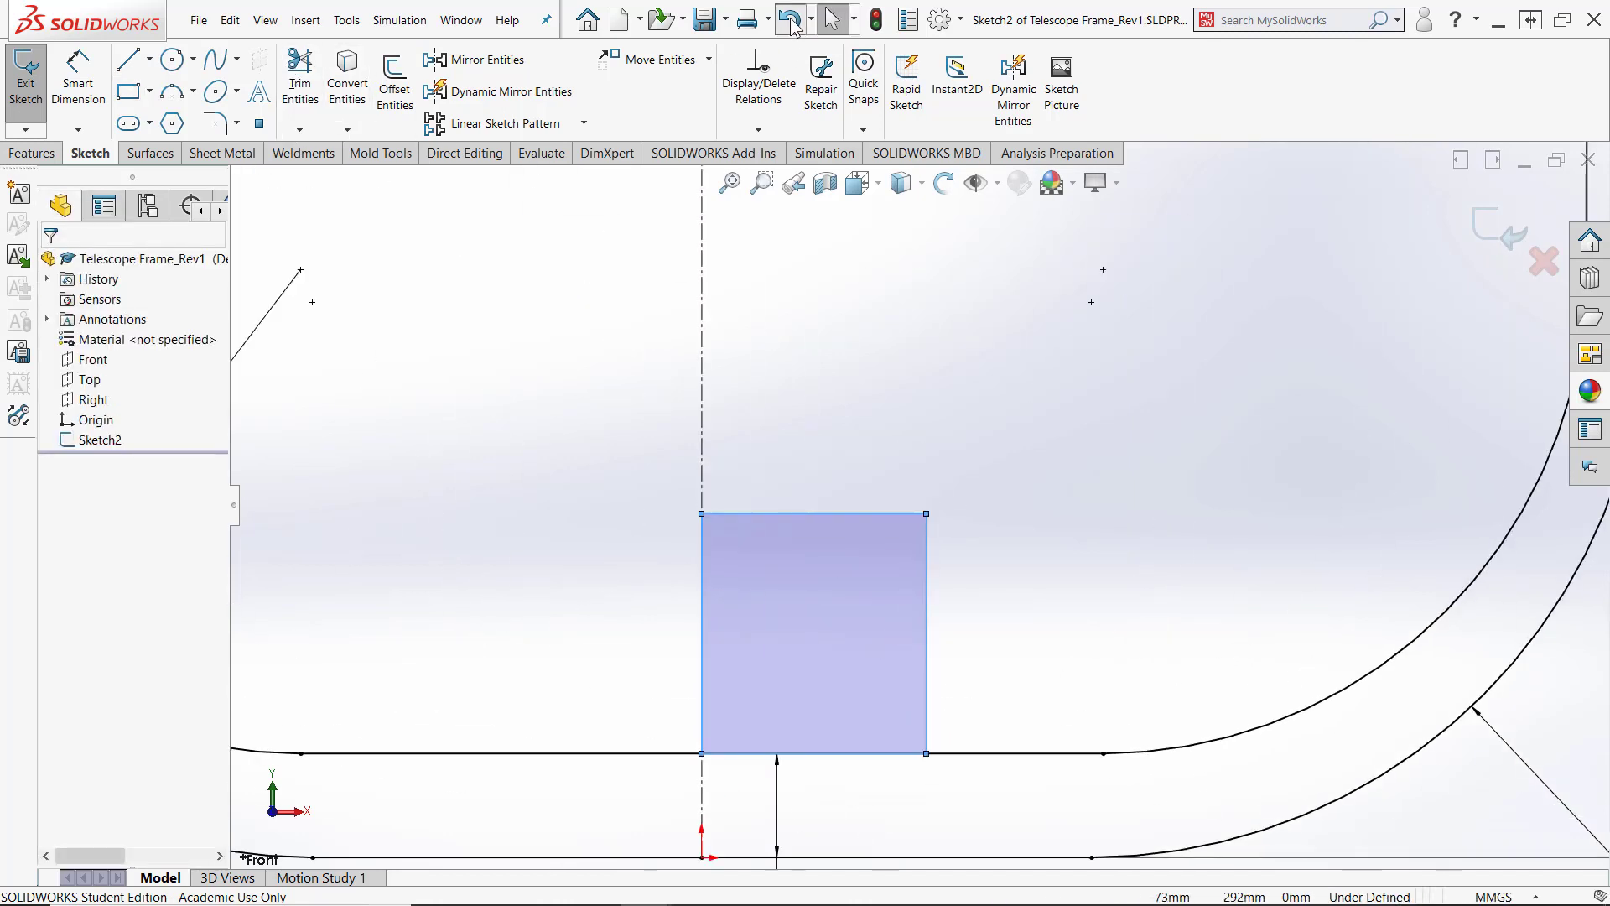
{"action": "left_click", "coordinate": [664, 630]}
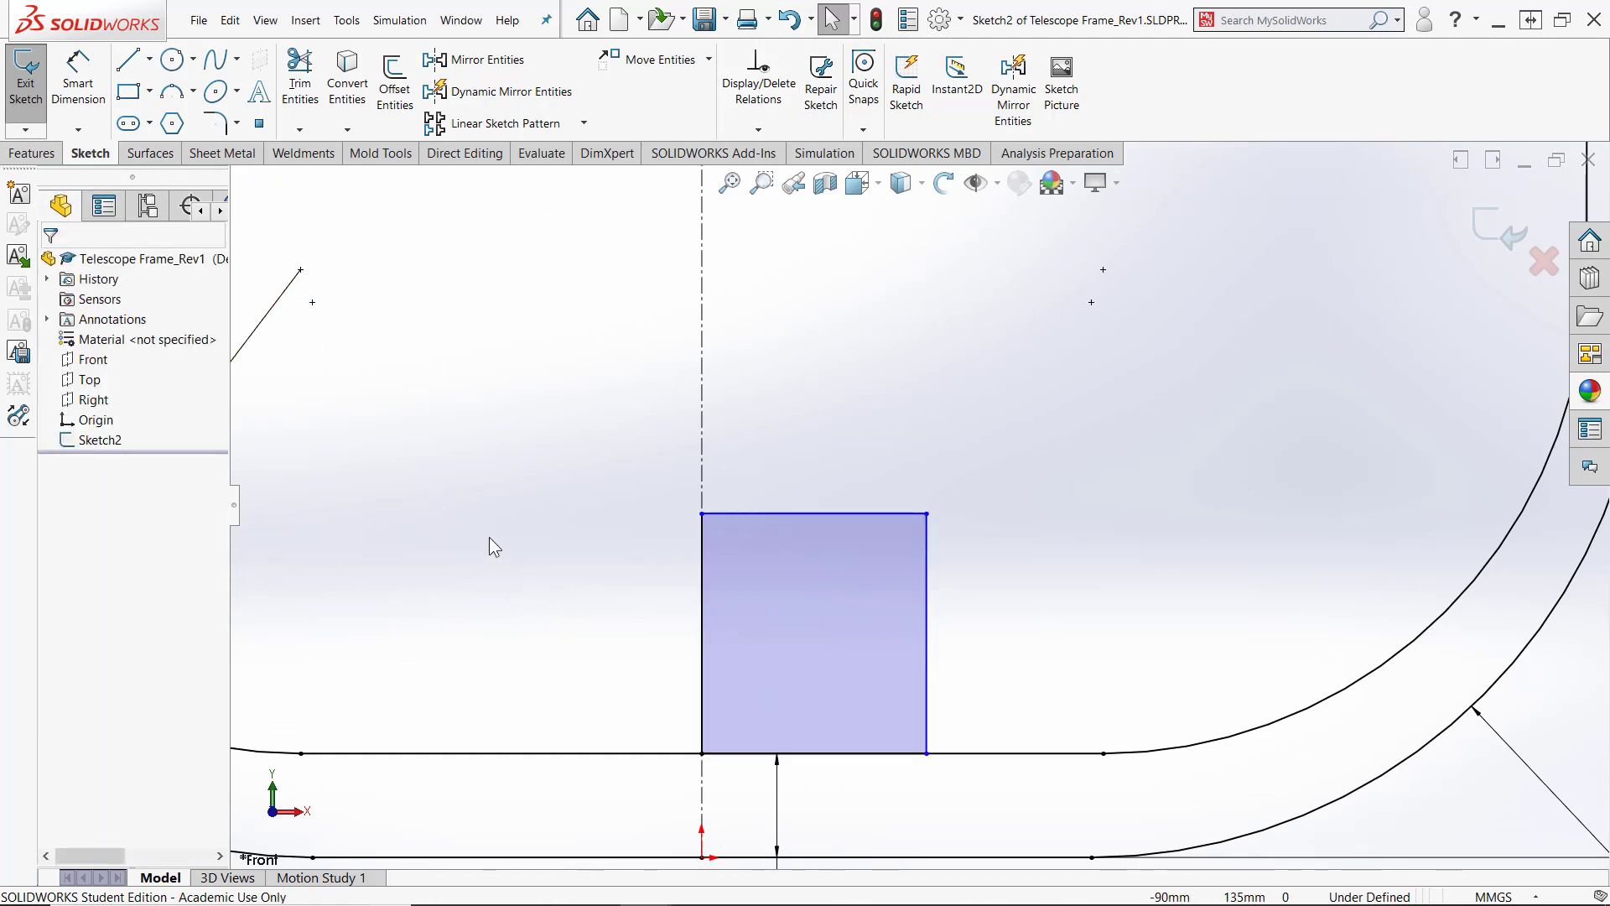
Dimension the rectangle's outer vertical edge as a diameter across the vertical centerline and set it to 190 mm
{"action": "right_click_drag", "start_coordinate": [490, 536], "coordinate": [459, 326]}
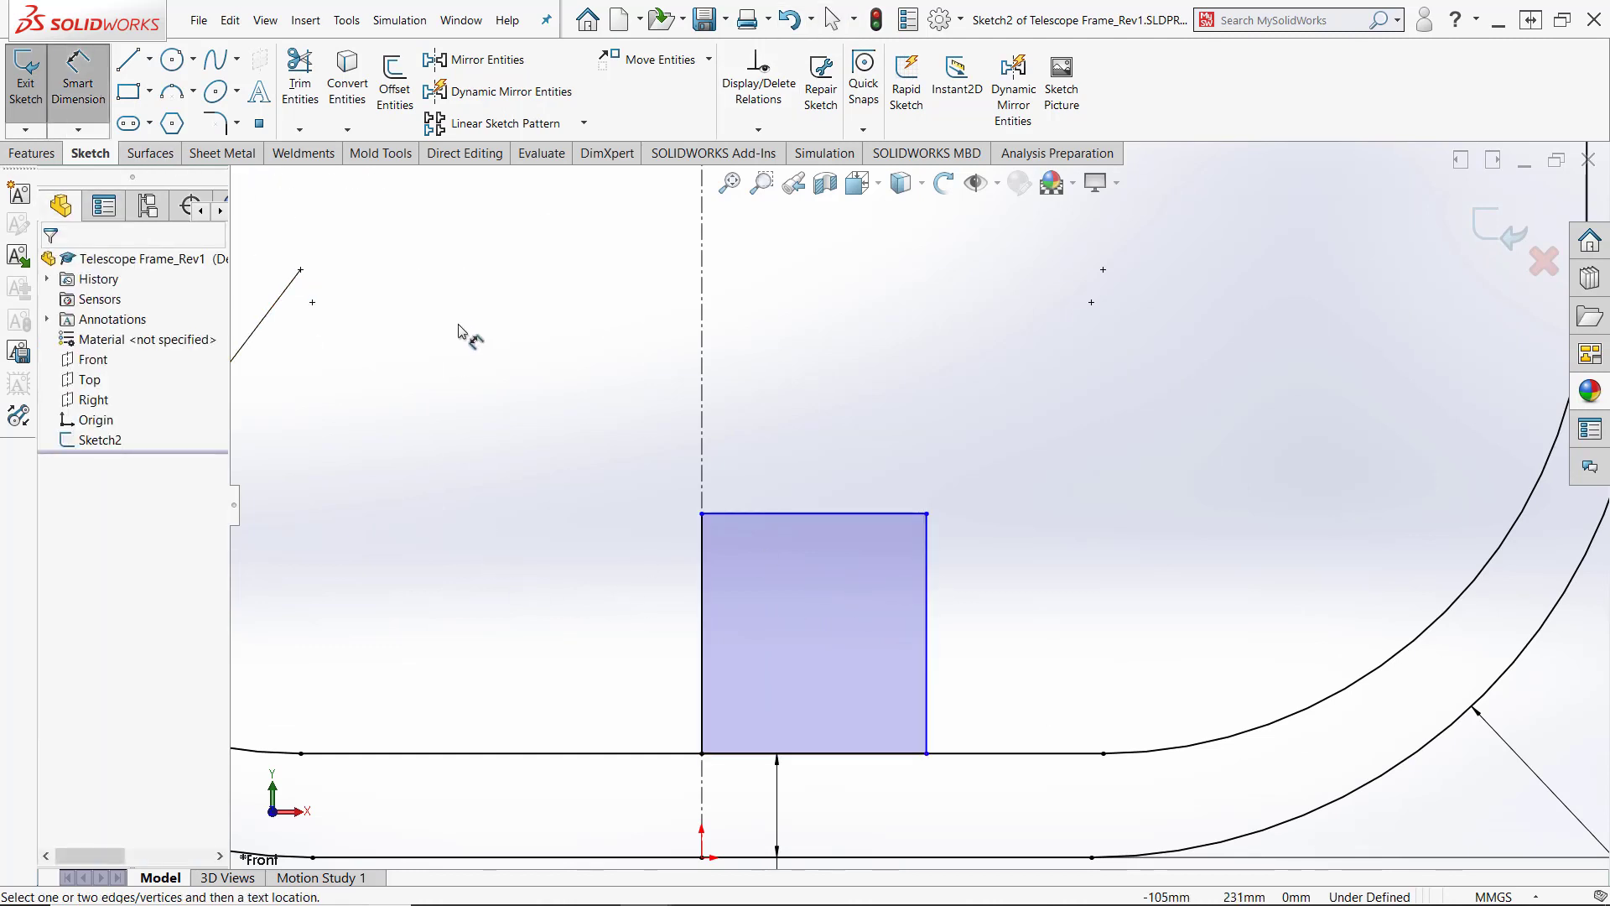
{"action": "left_click", "coordinate": [702, 400]}
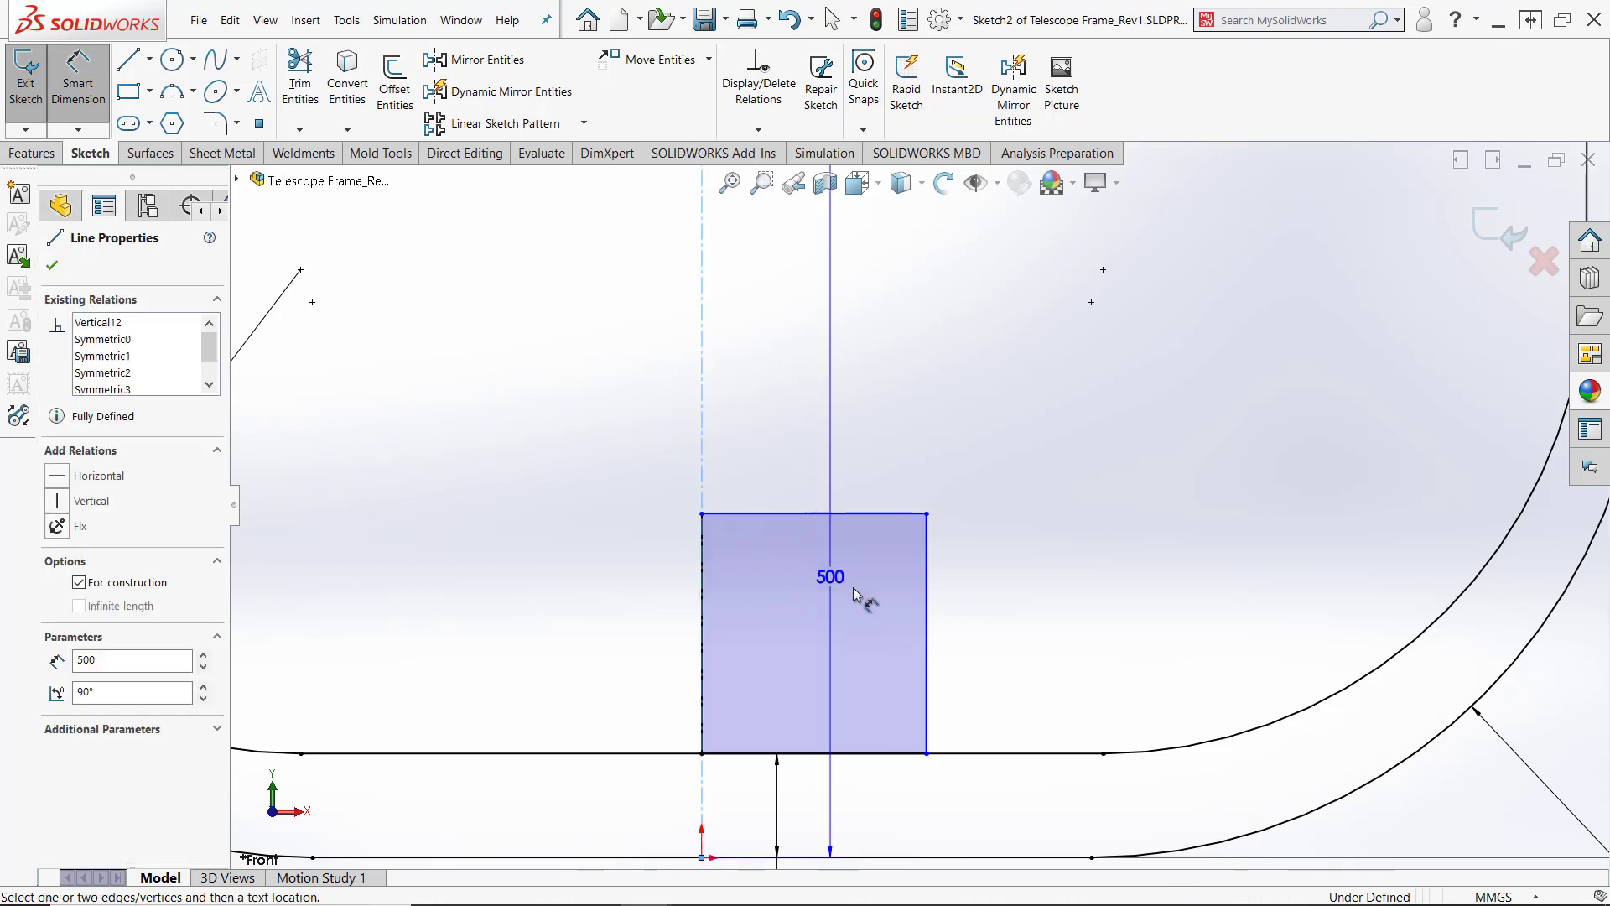
{"action": "left_click", "coordinate": [926, 604]}
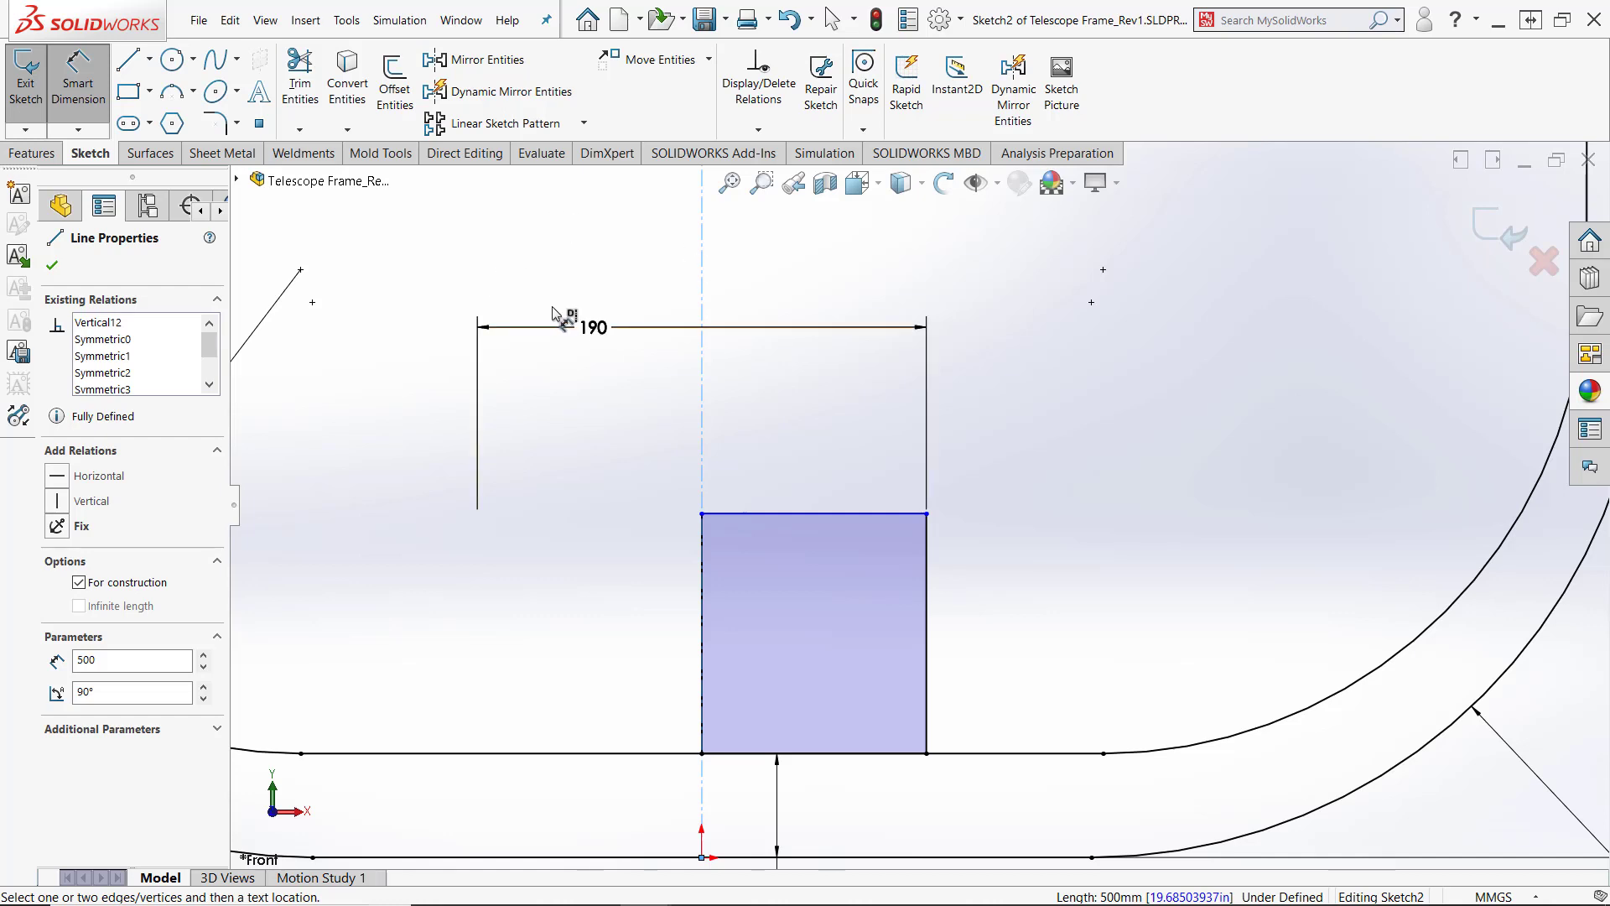
{"action": "left_click", "coordinate": [594, 332]}
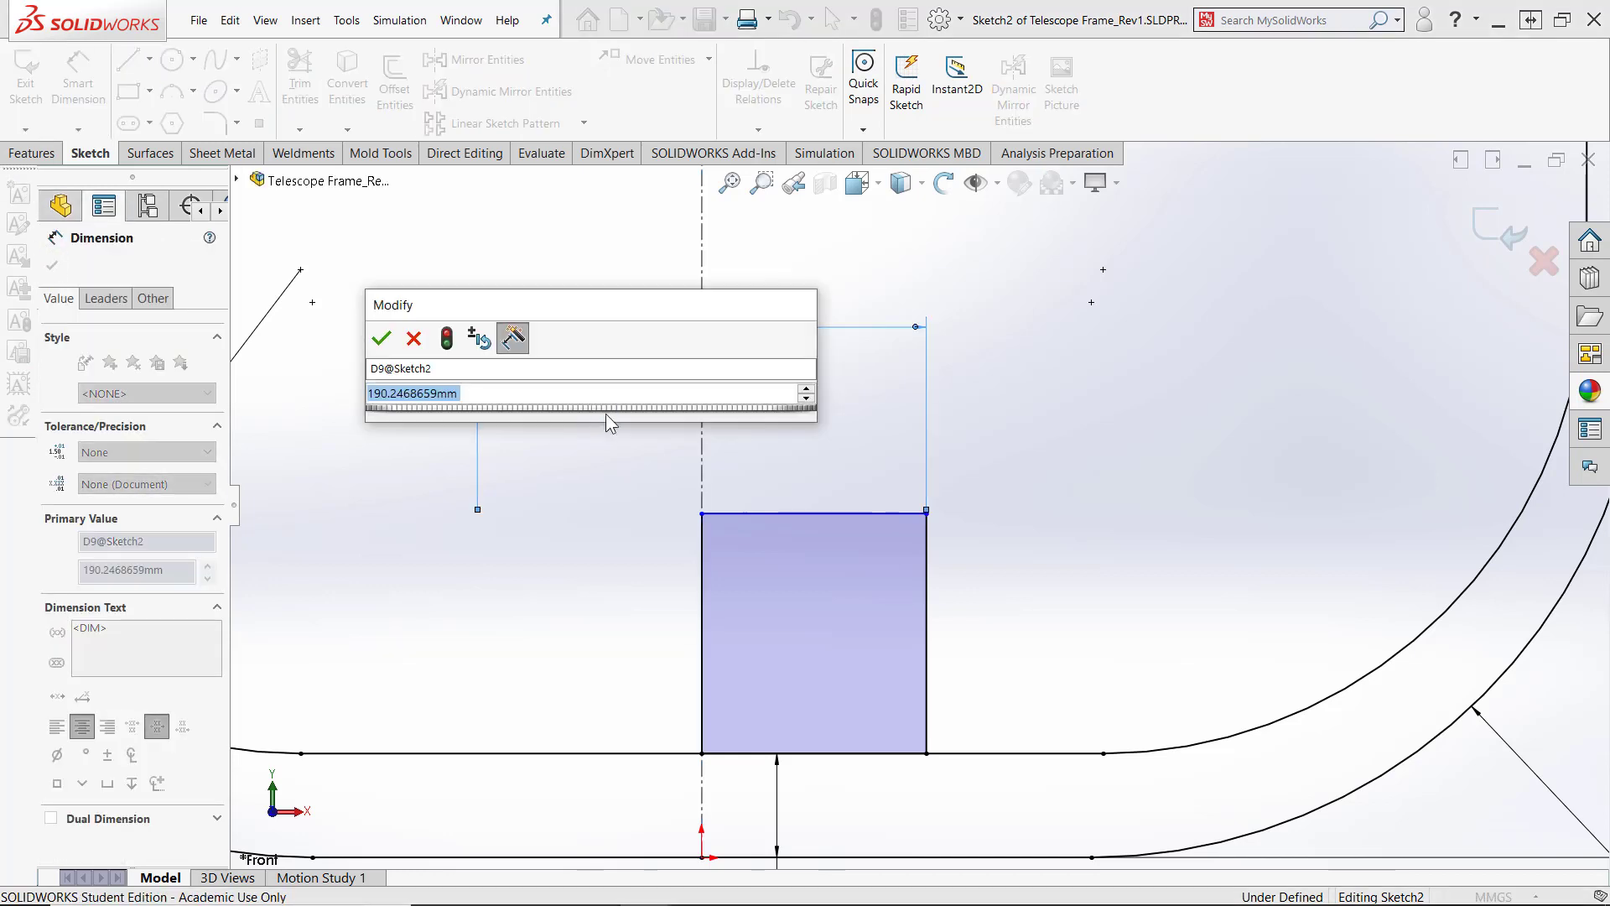
{"action": "type", "text": "190"}
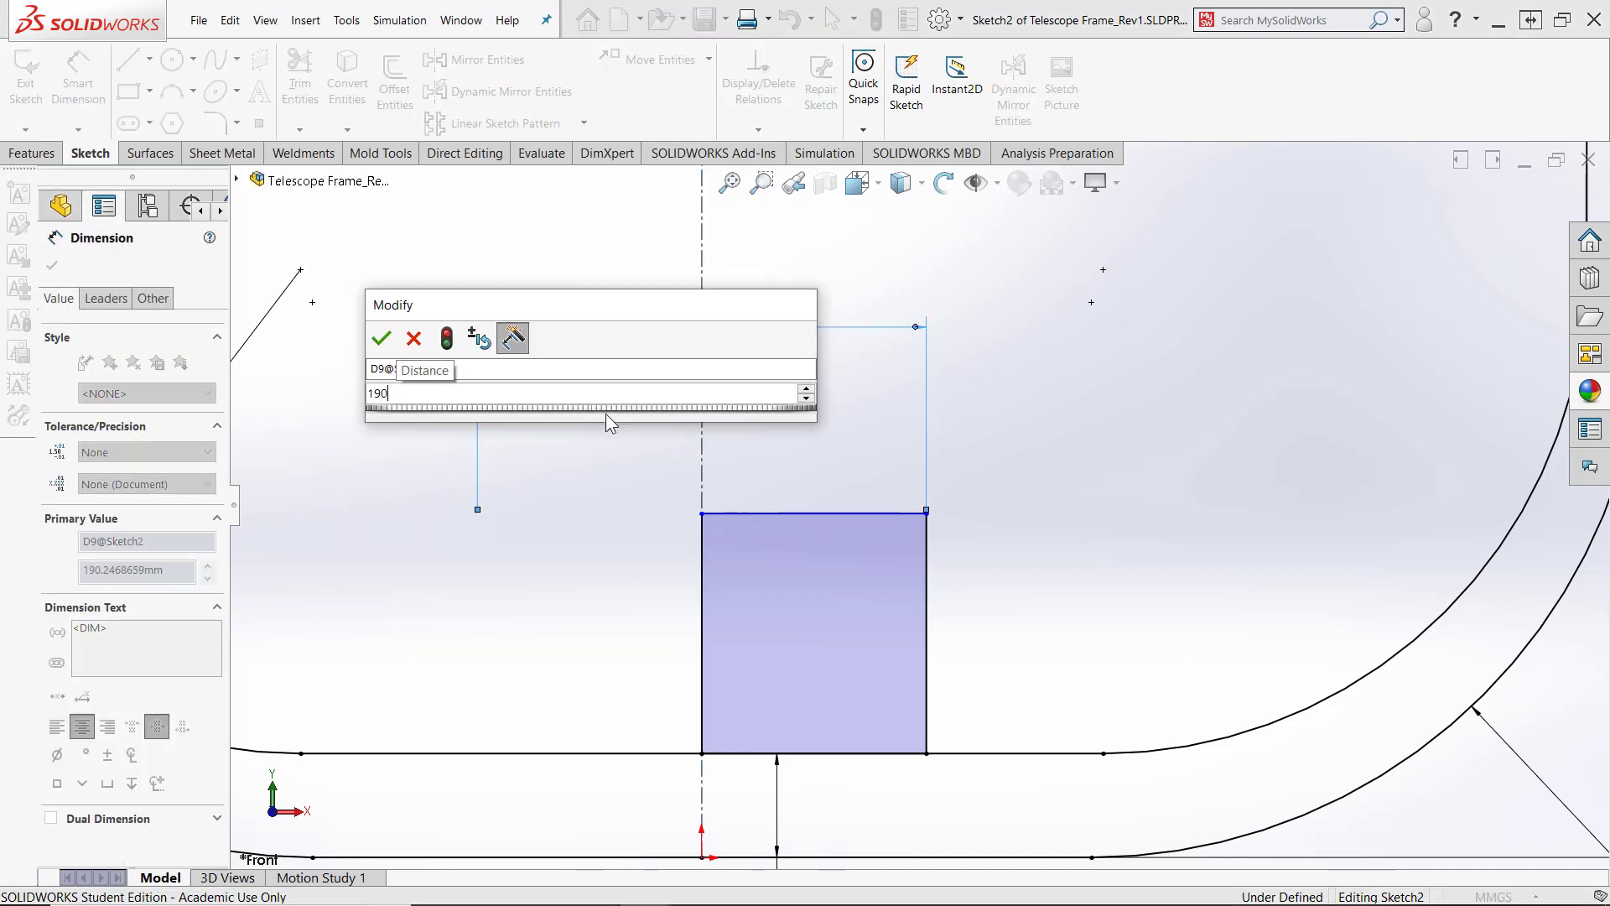
{"action": "key", "text": "Return"}
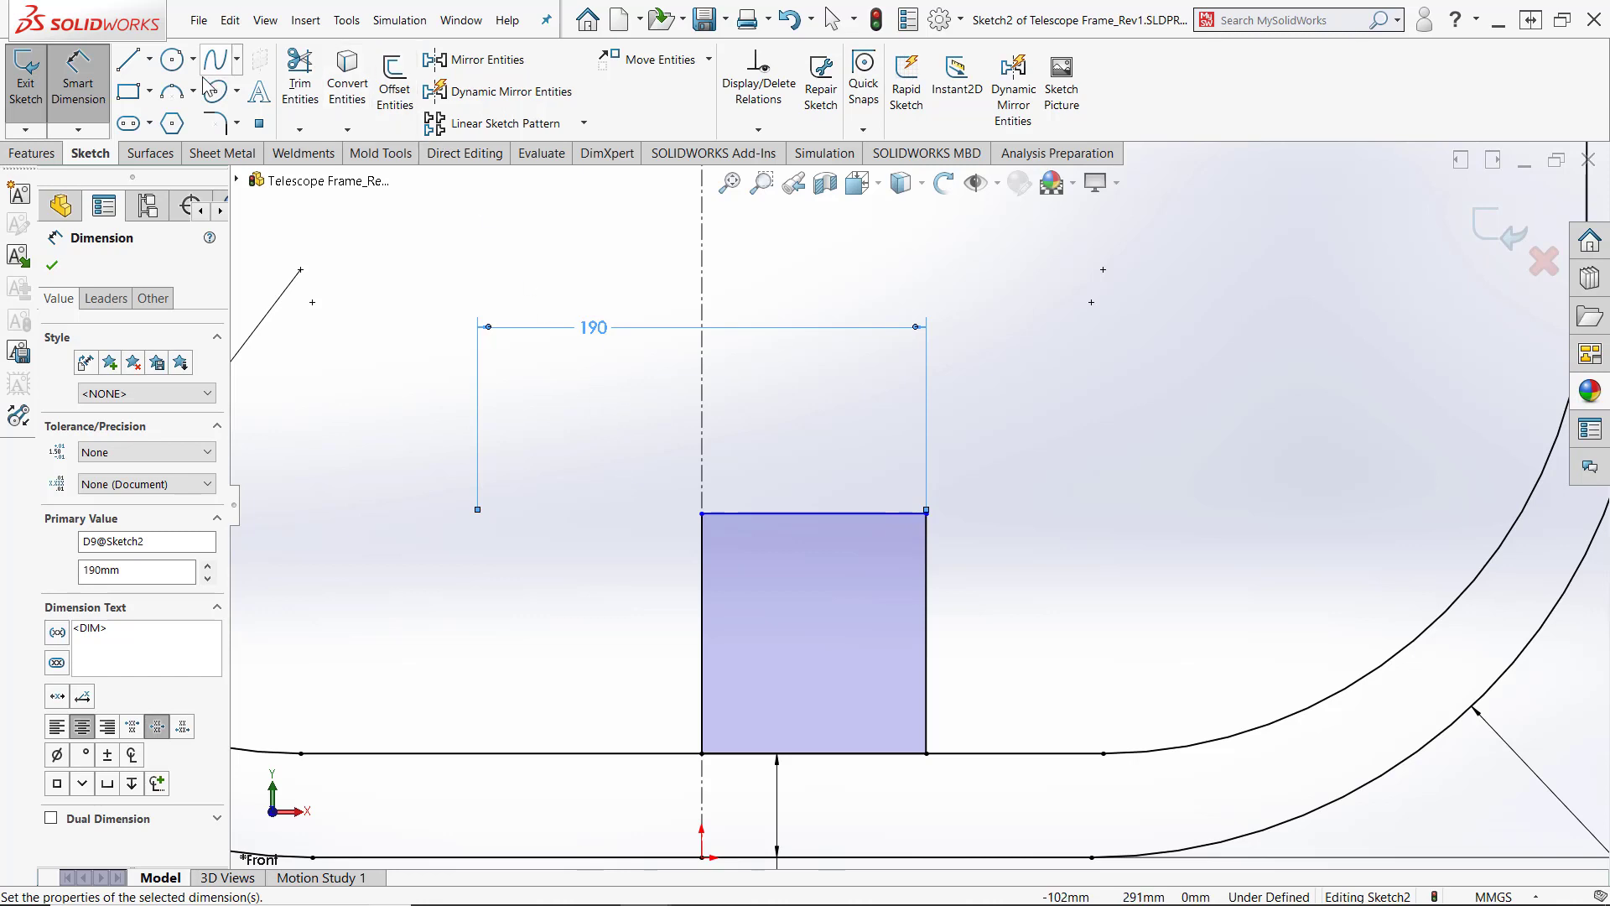
Sketch a second rectangle about 141 mm wide and 22 mm high on top of the first, starting at its corner on the centerline
{"action": "left_click", "coordinate": [130, 92]}
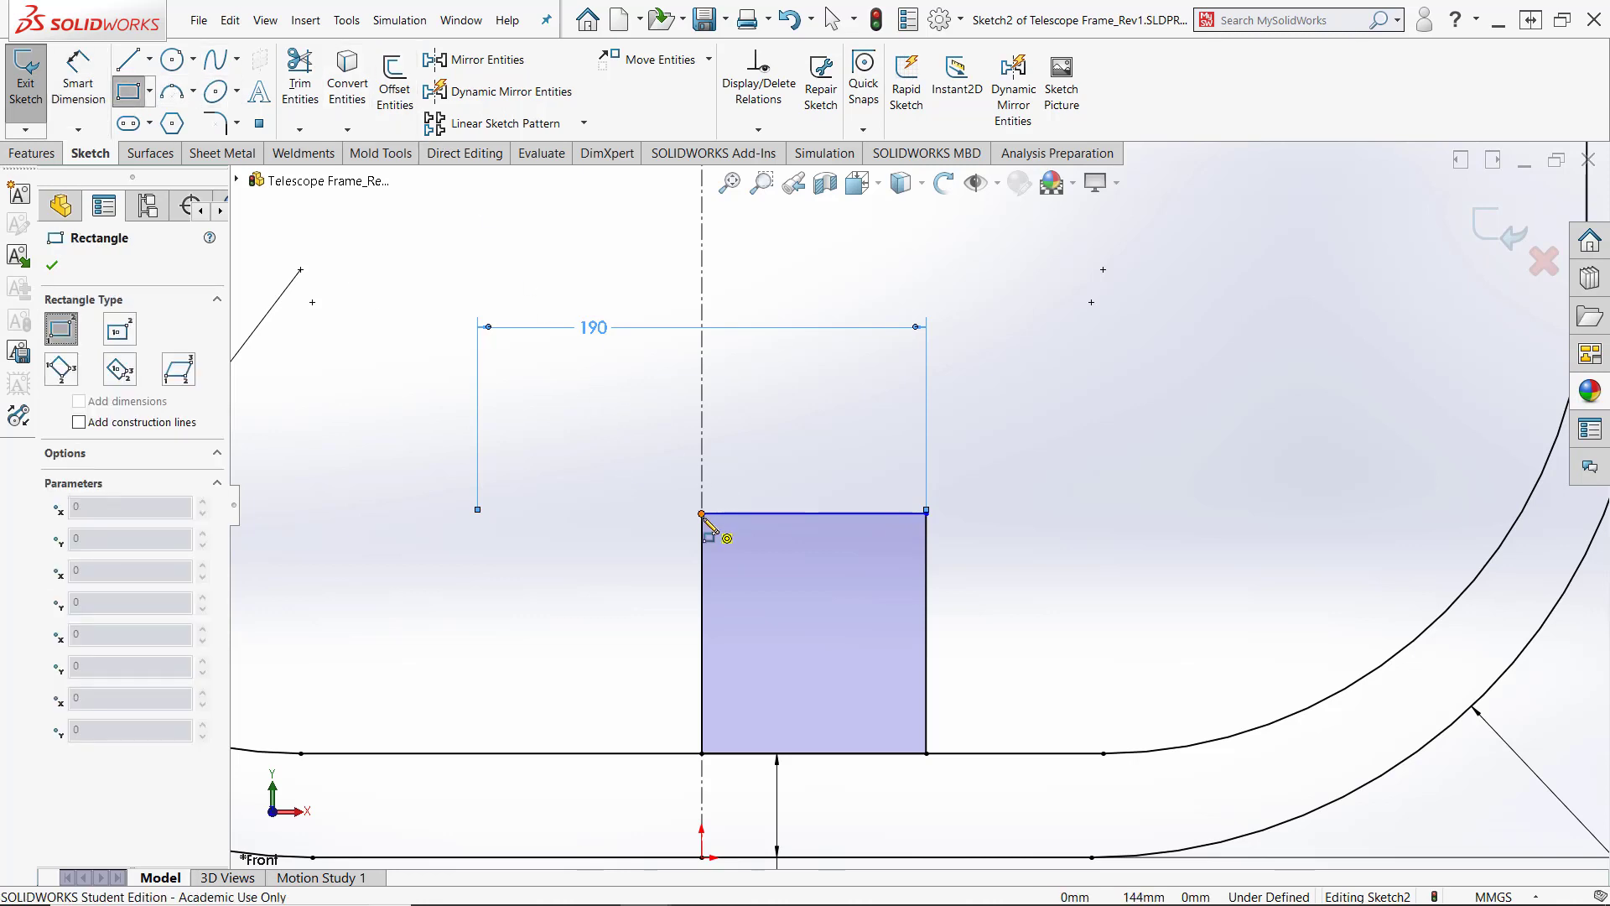
{"action": "left_click", "coordinate": [702, 513]}
{"action": "left_click", "coordinate": [1034, 460]}
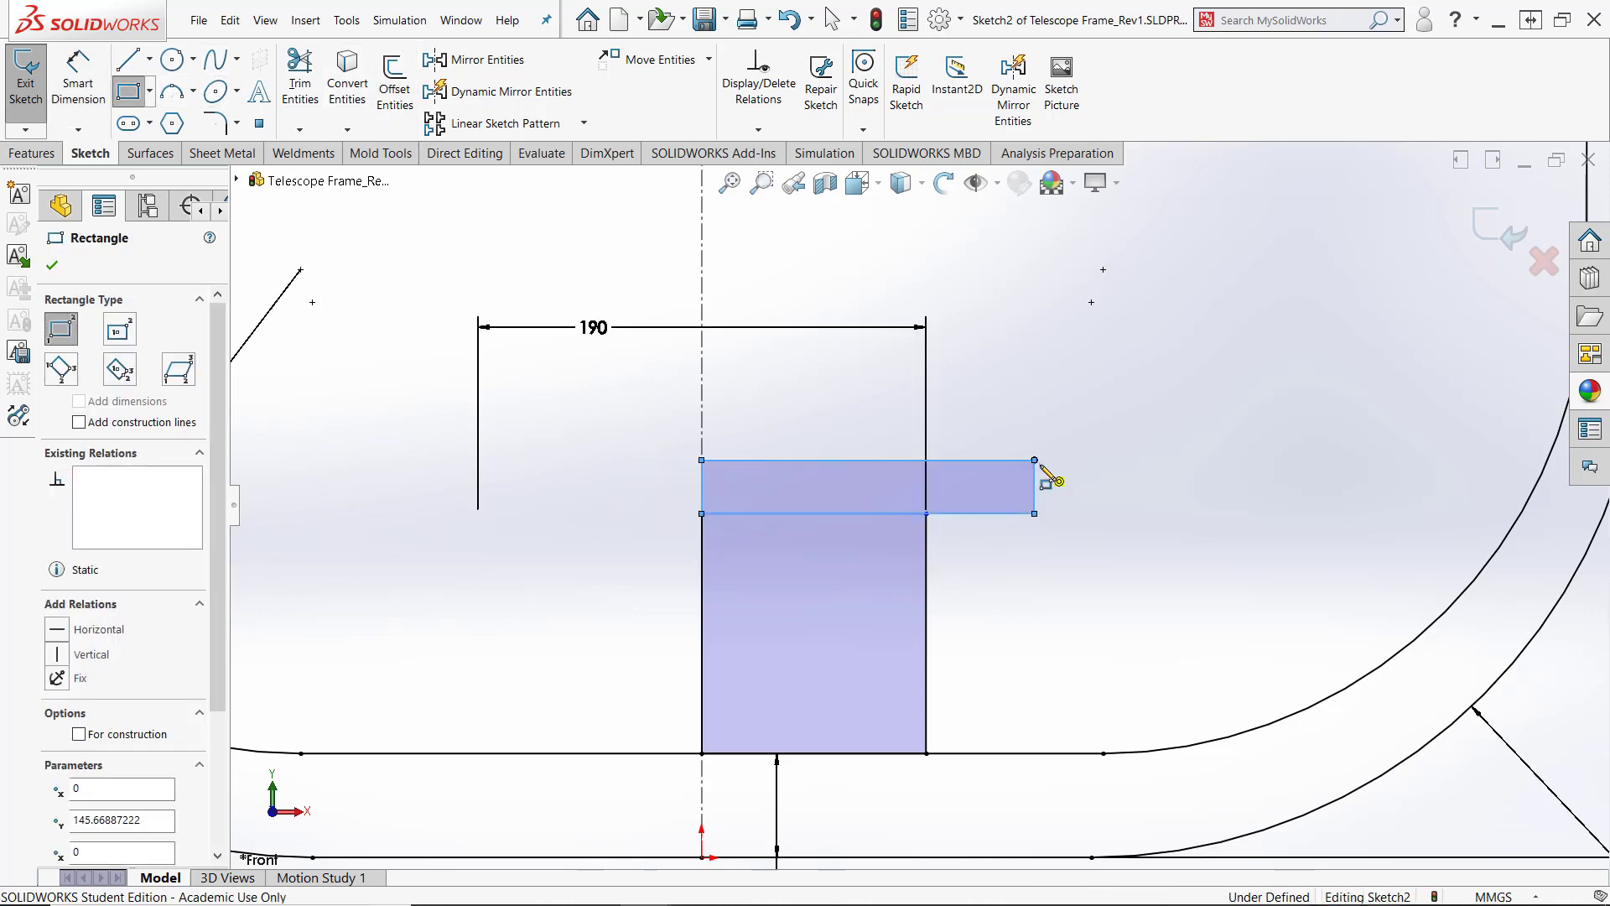
{"action": "key", "text": "Escape"}
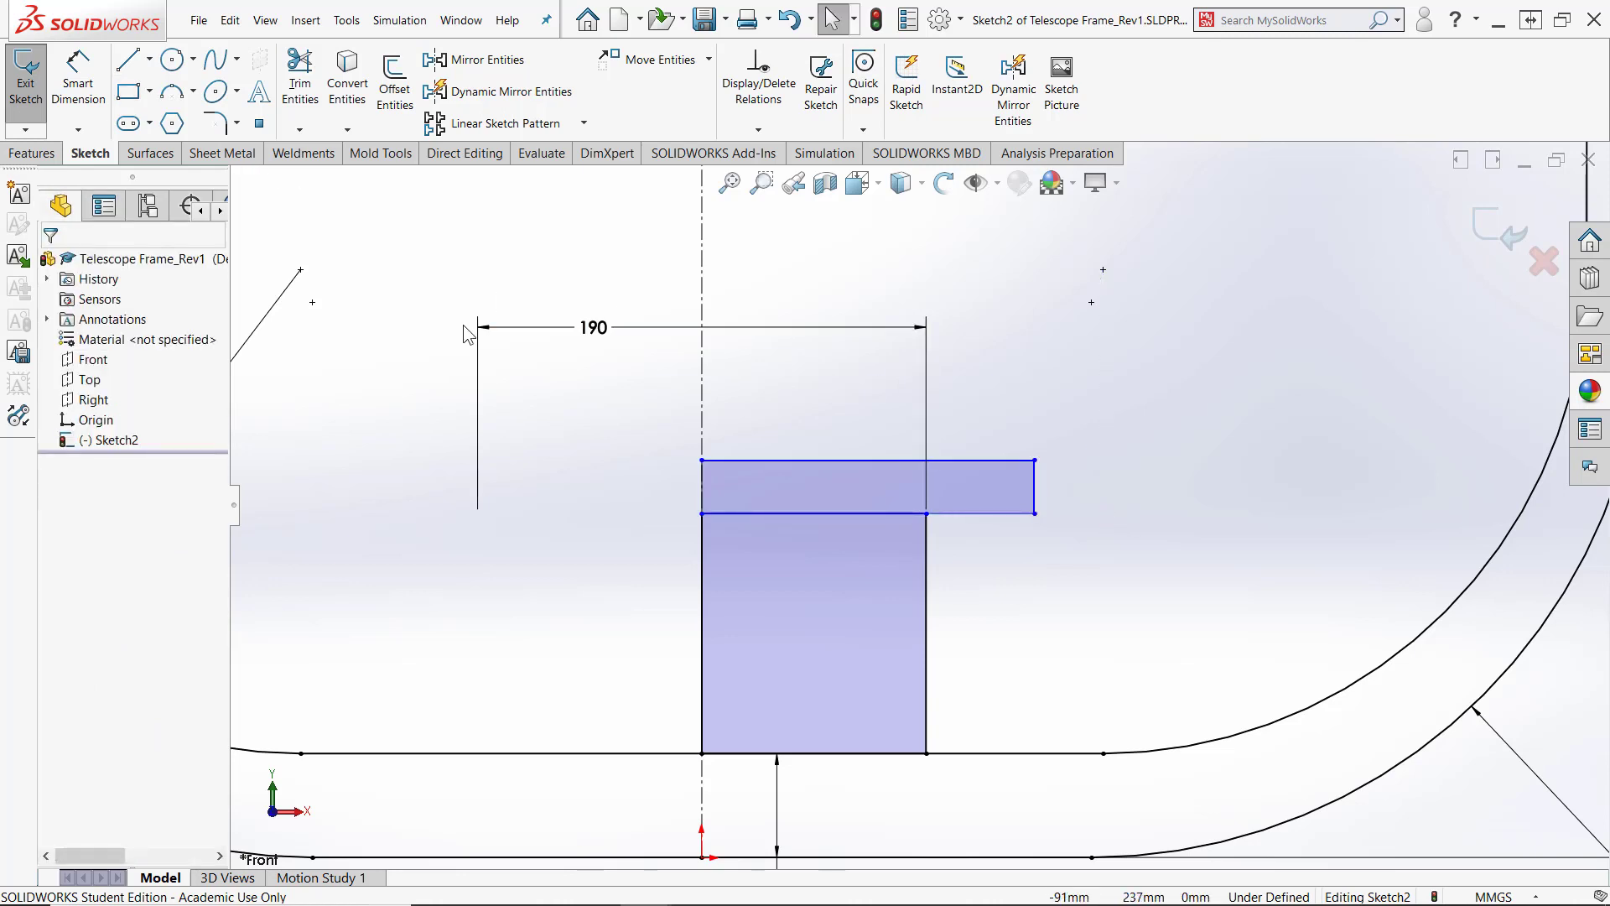
Dimension the upper rectangle's outer vertical edge as a diameter across the vertical centerline and set it to 198 mm
{"action": "right_click_drag", "start_coordinate": [414, 540], "coordinate": [424, 453]}
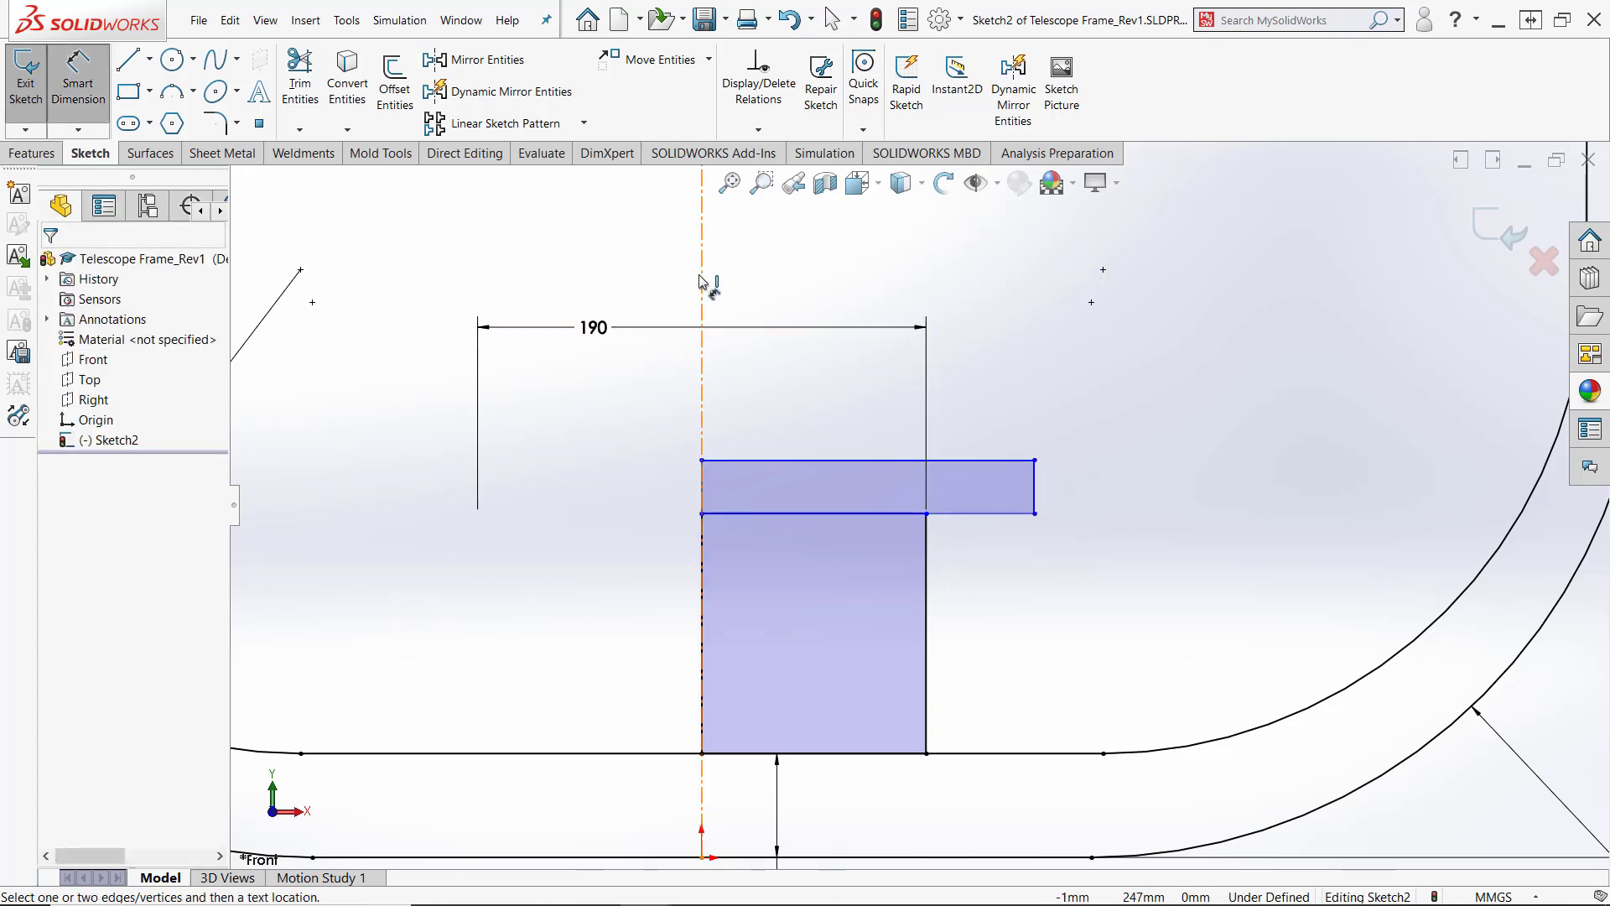
{"action": "left_click", "coordinate": [1038, 490]}
{"action": "left_click", "coordinate": [1035, 483]}
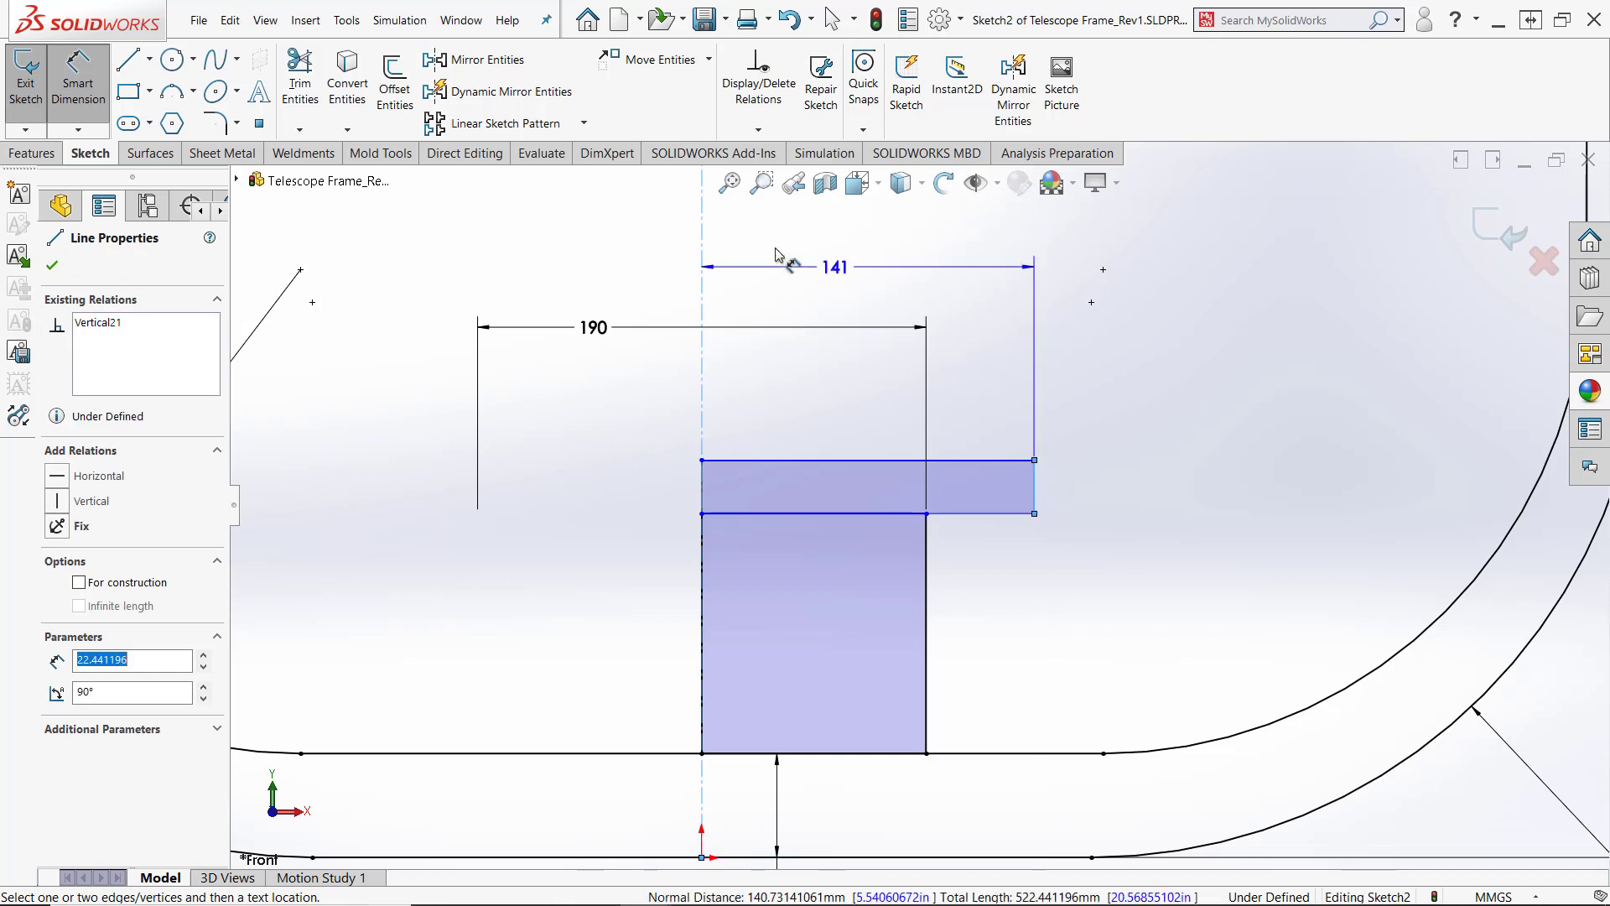
{"action": "left_click", "coordinate": [606, 243]}
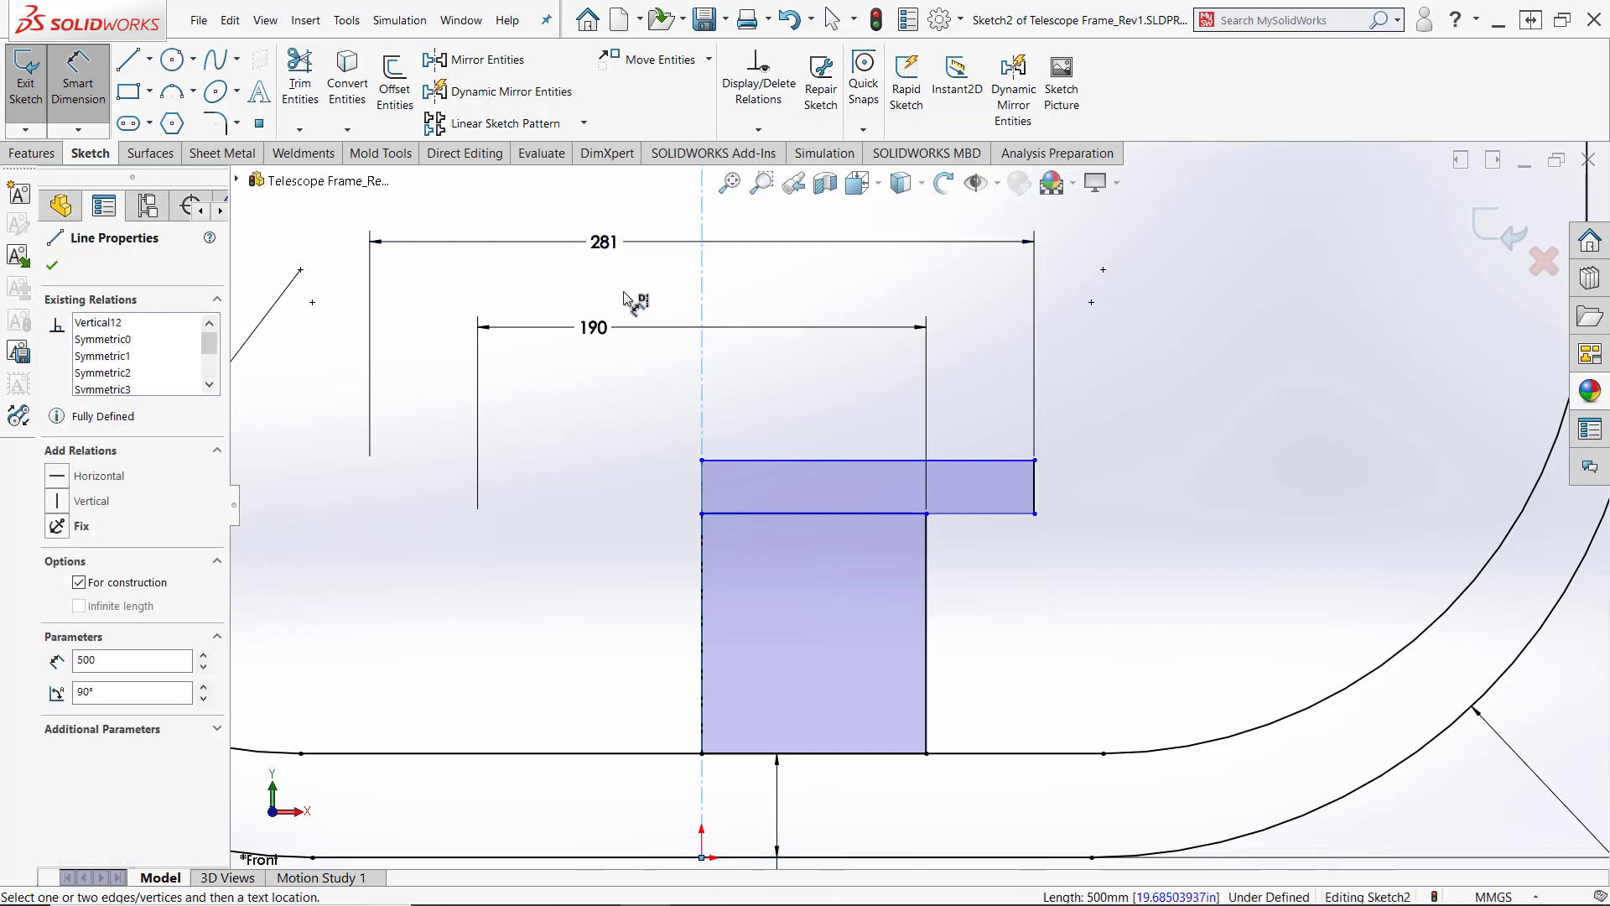
{"action": "scroll", "coordinate": [637, 214], "scroll_direction": "up", "scroll_amount": 2}
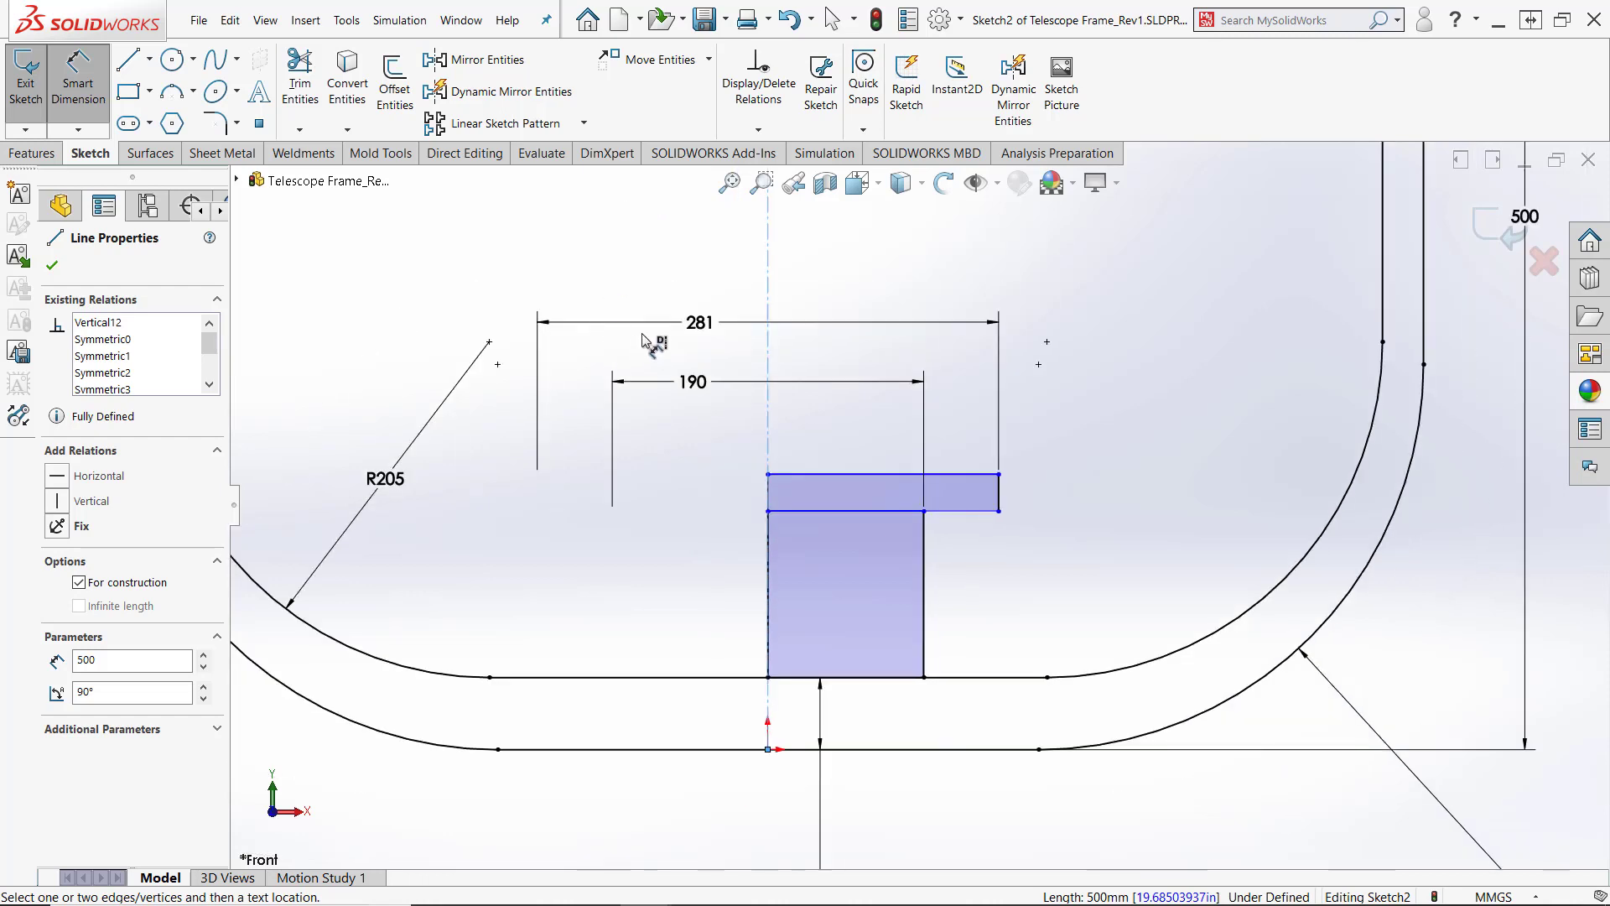
{"action": "left_click", "coordinate": [700, 322]}
{"action": "double_click", "coordinate": [700, 322]}
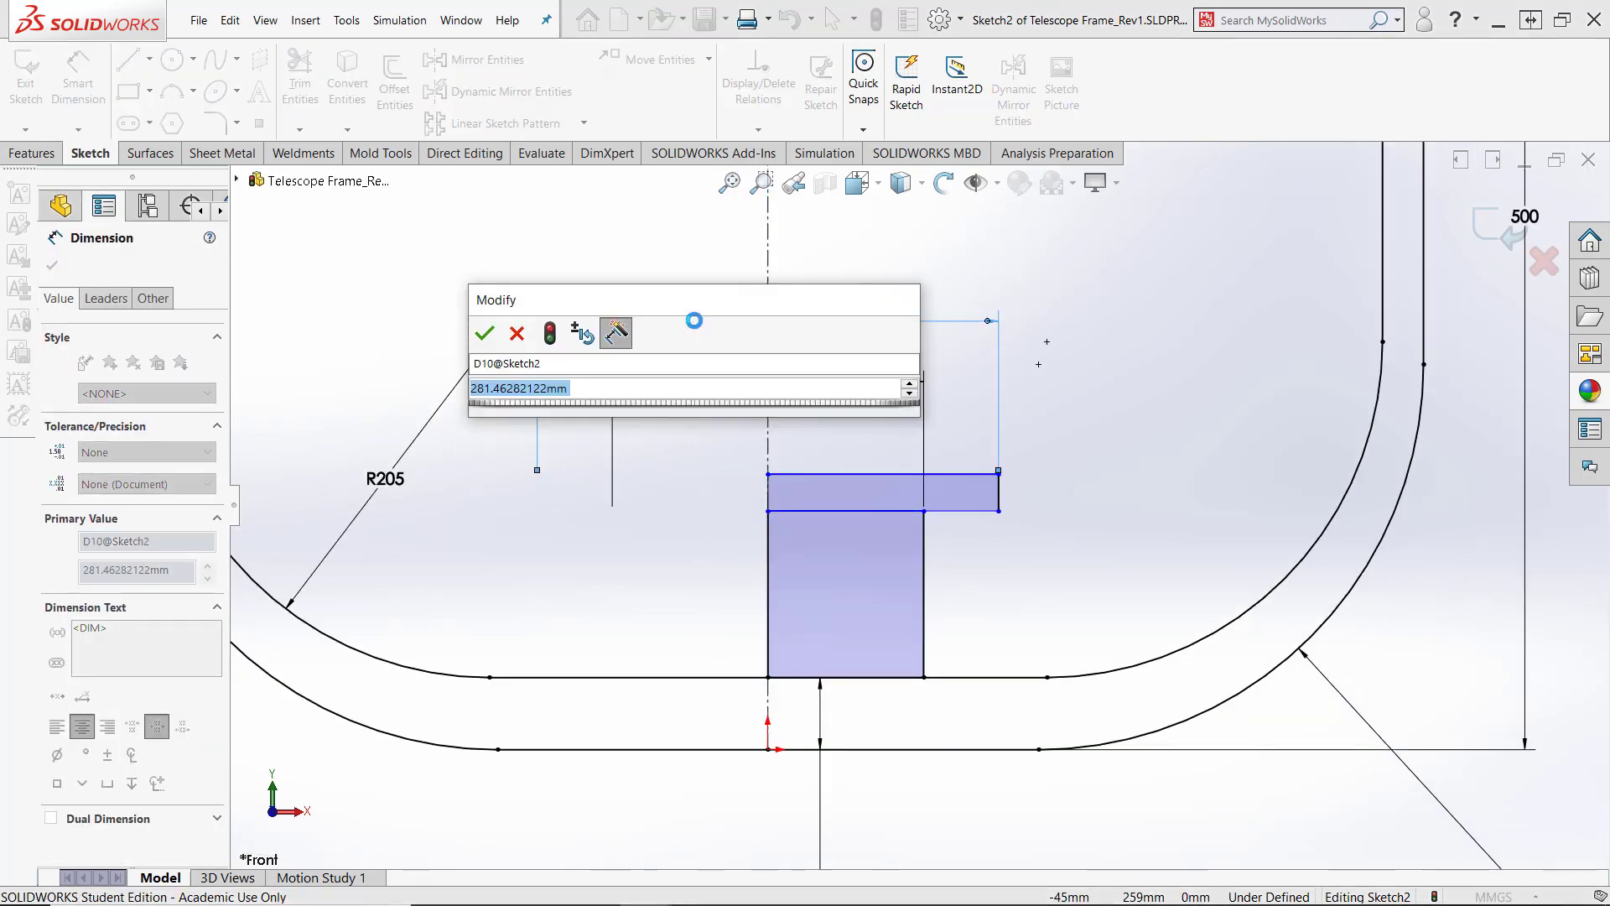
{"action": "type", "text": "198"}
{"action": "key", "text": "Return"}
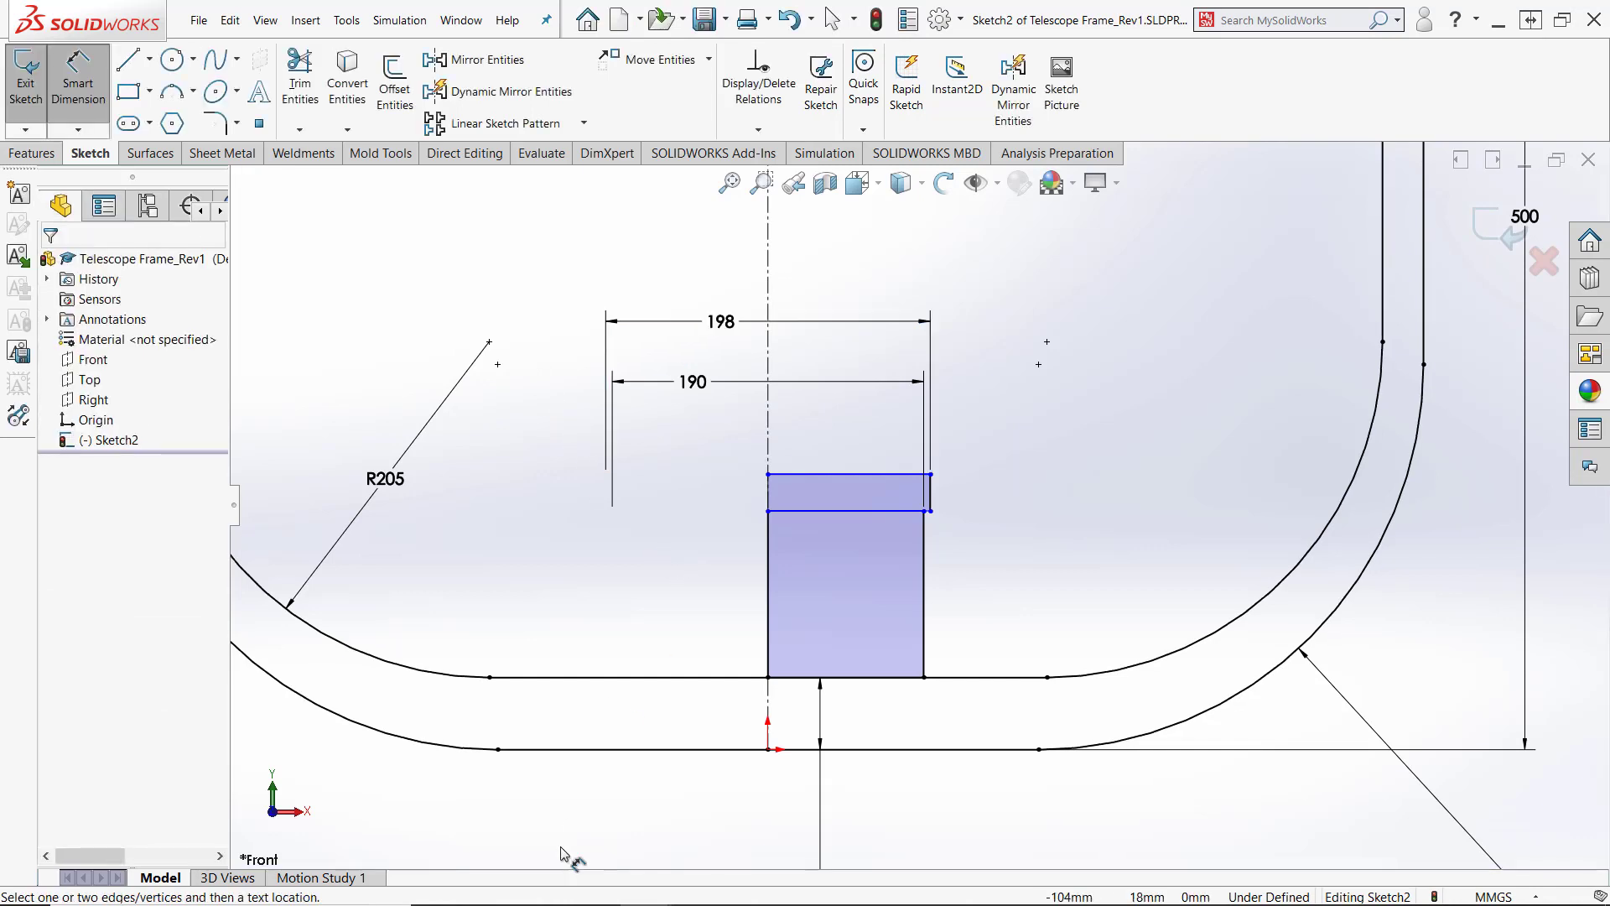
Check the central hub's dimensions in the reference drawing in the browser, and return to the Telescope Frame_Rev1 sketch in SOLIDWORKS
{"action": "mouse_move", "coordinate": [587, 899]}
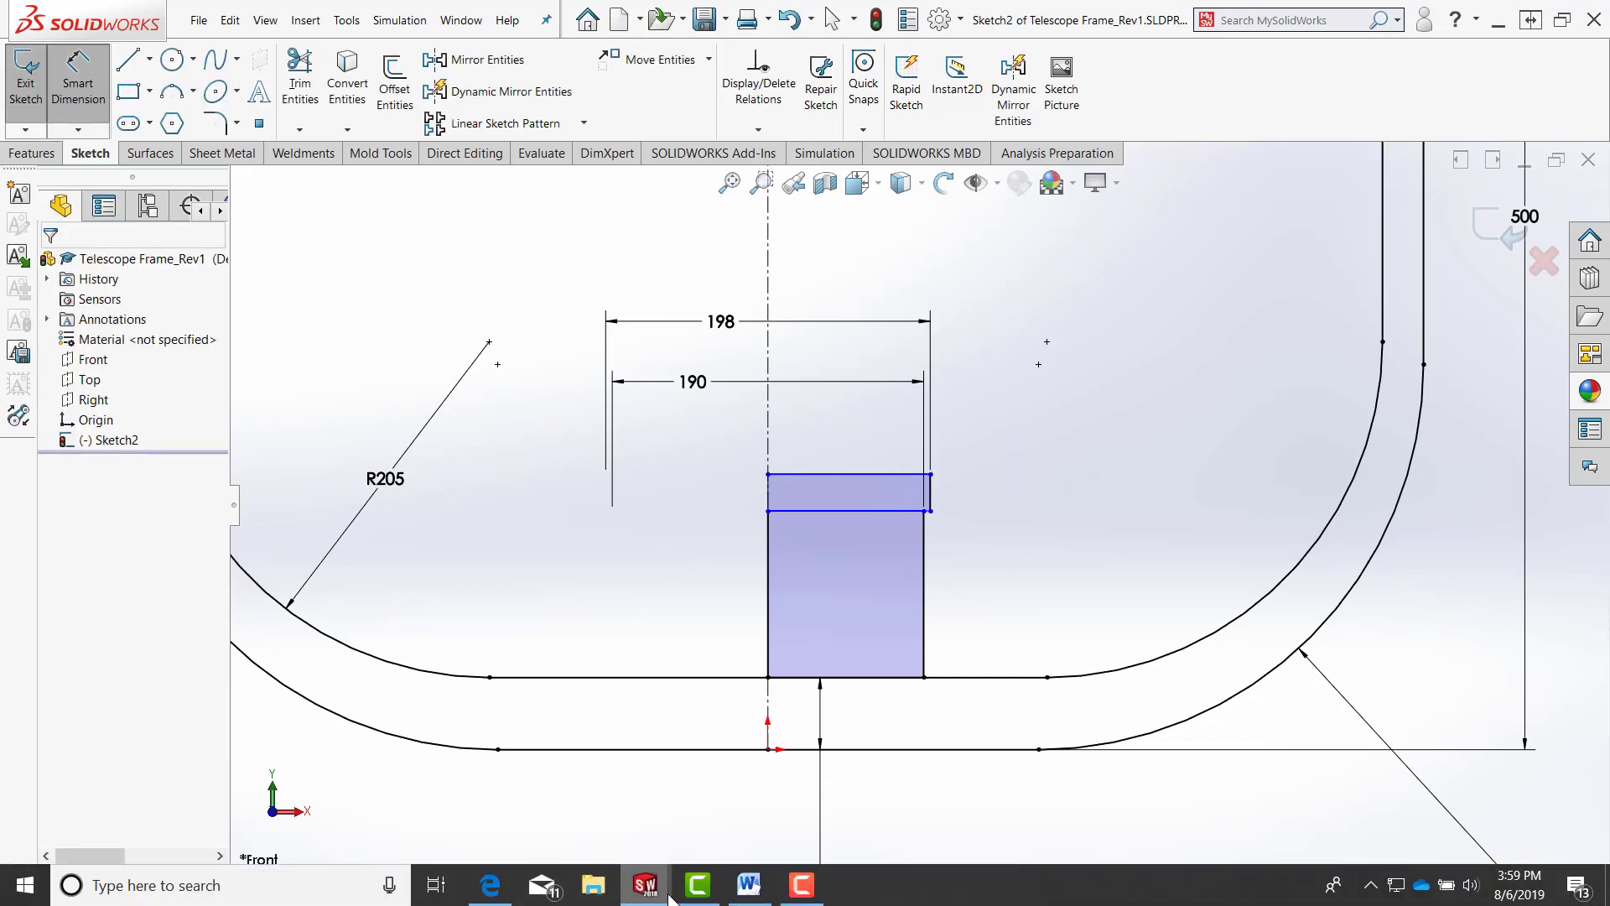
{"action": "mouse_move", "coordinate": [663, 894]}
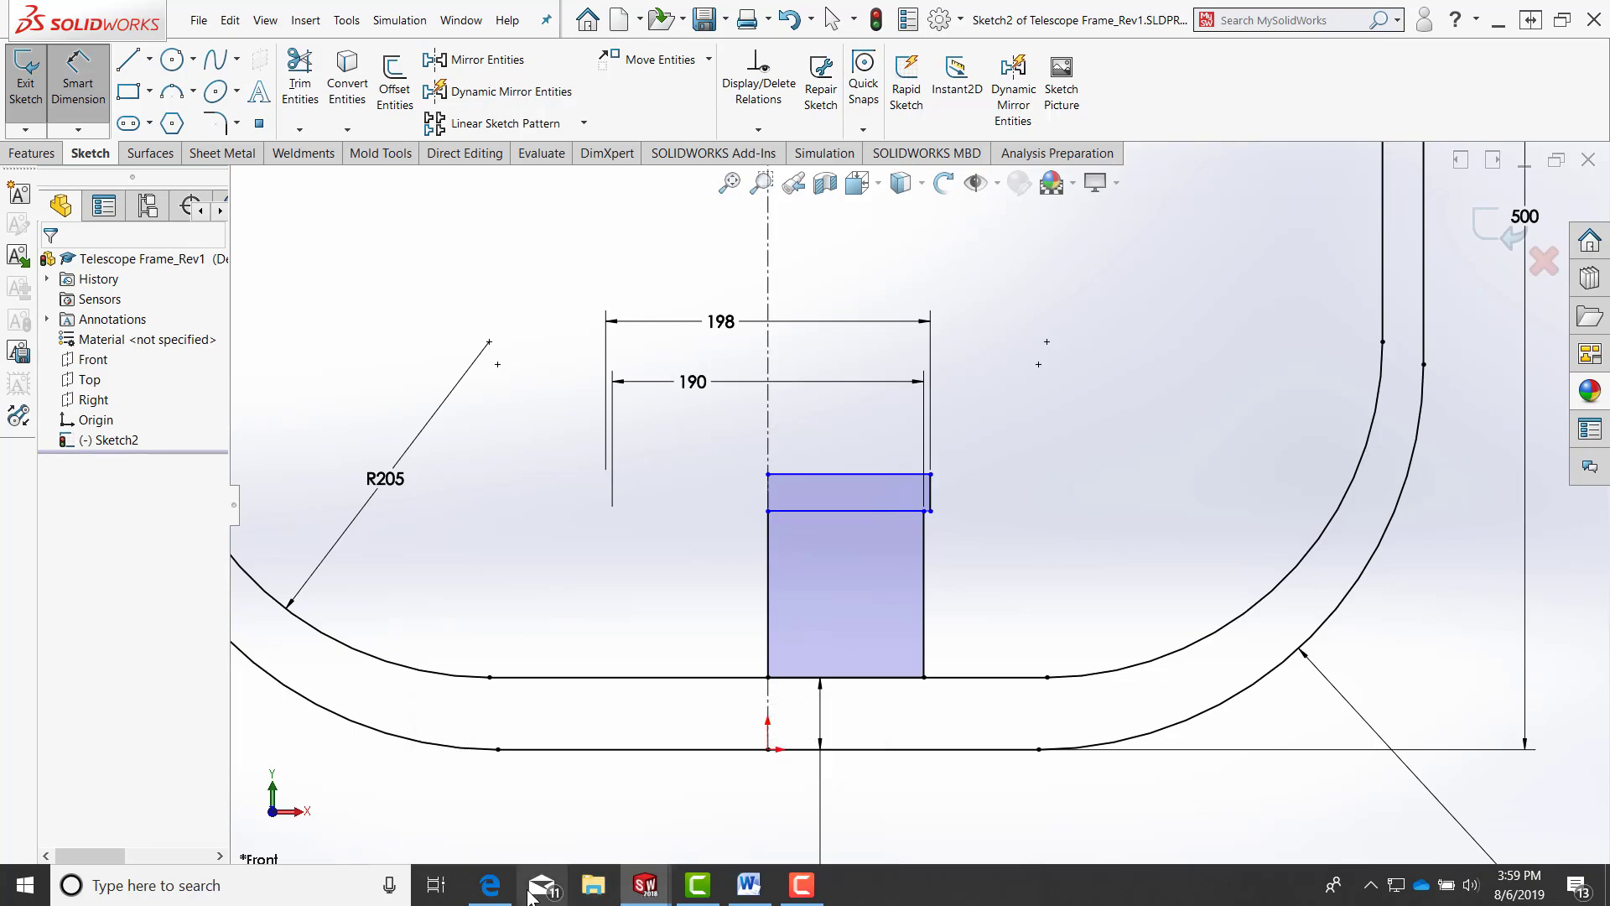
{"action": "left_click", "coordinate": [502, 891]}
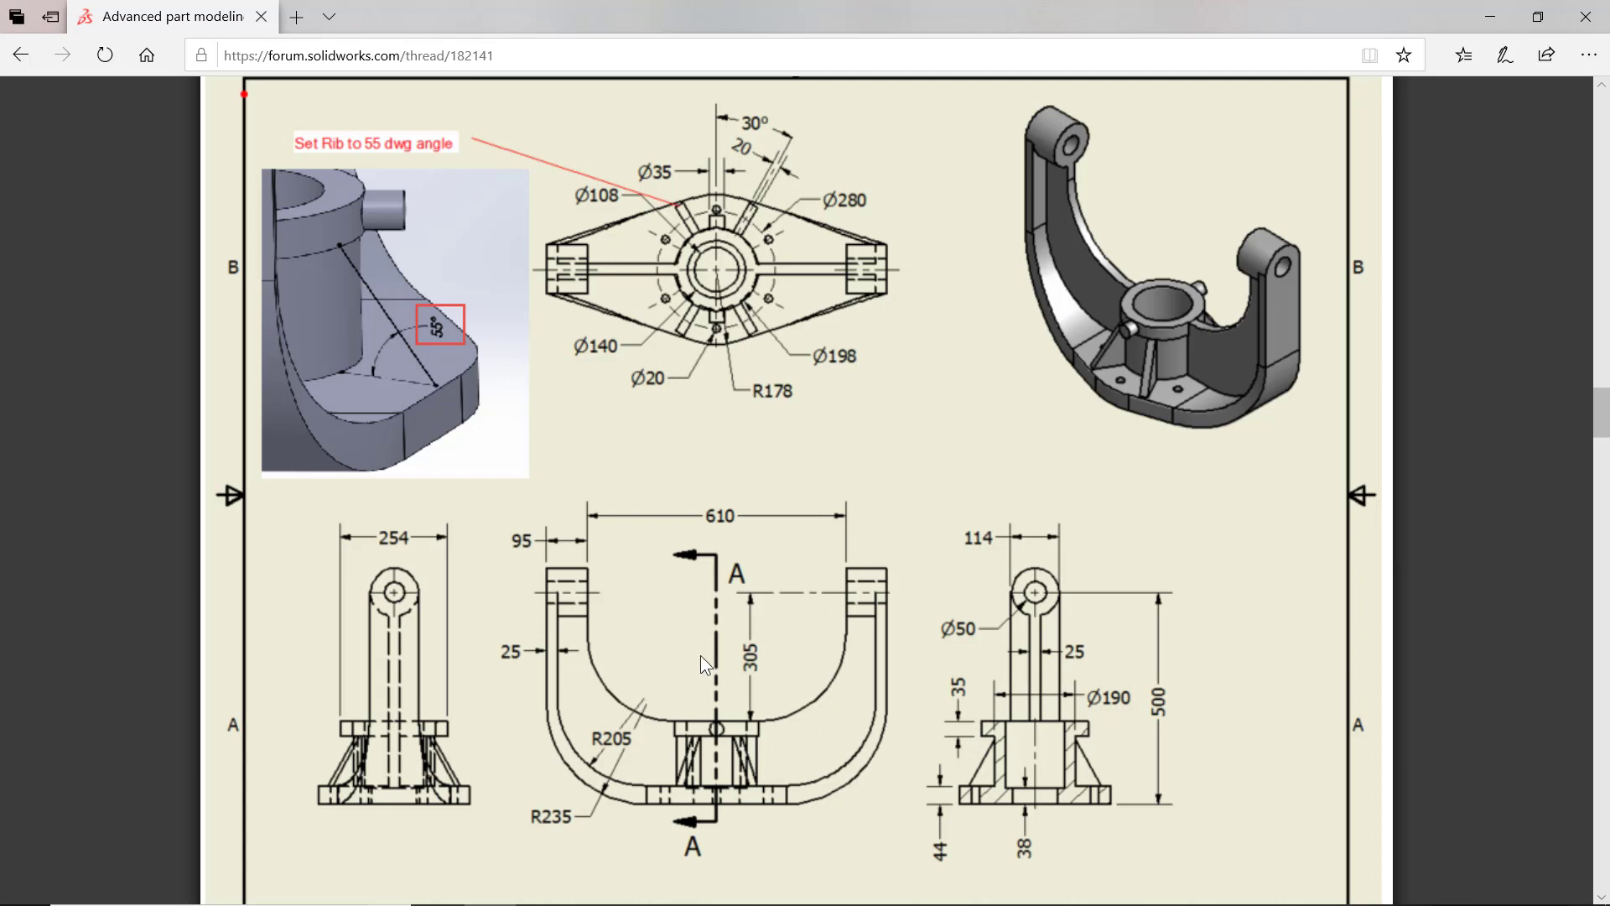
{"action": "mouse_move", "coordinate": [643, 890]}
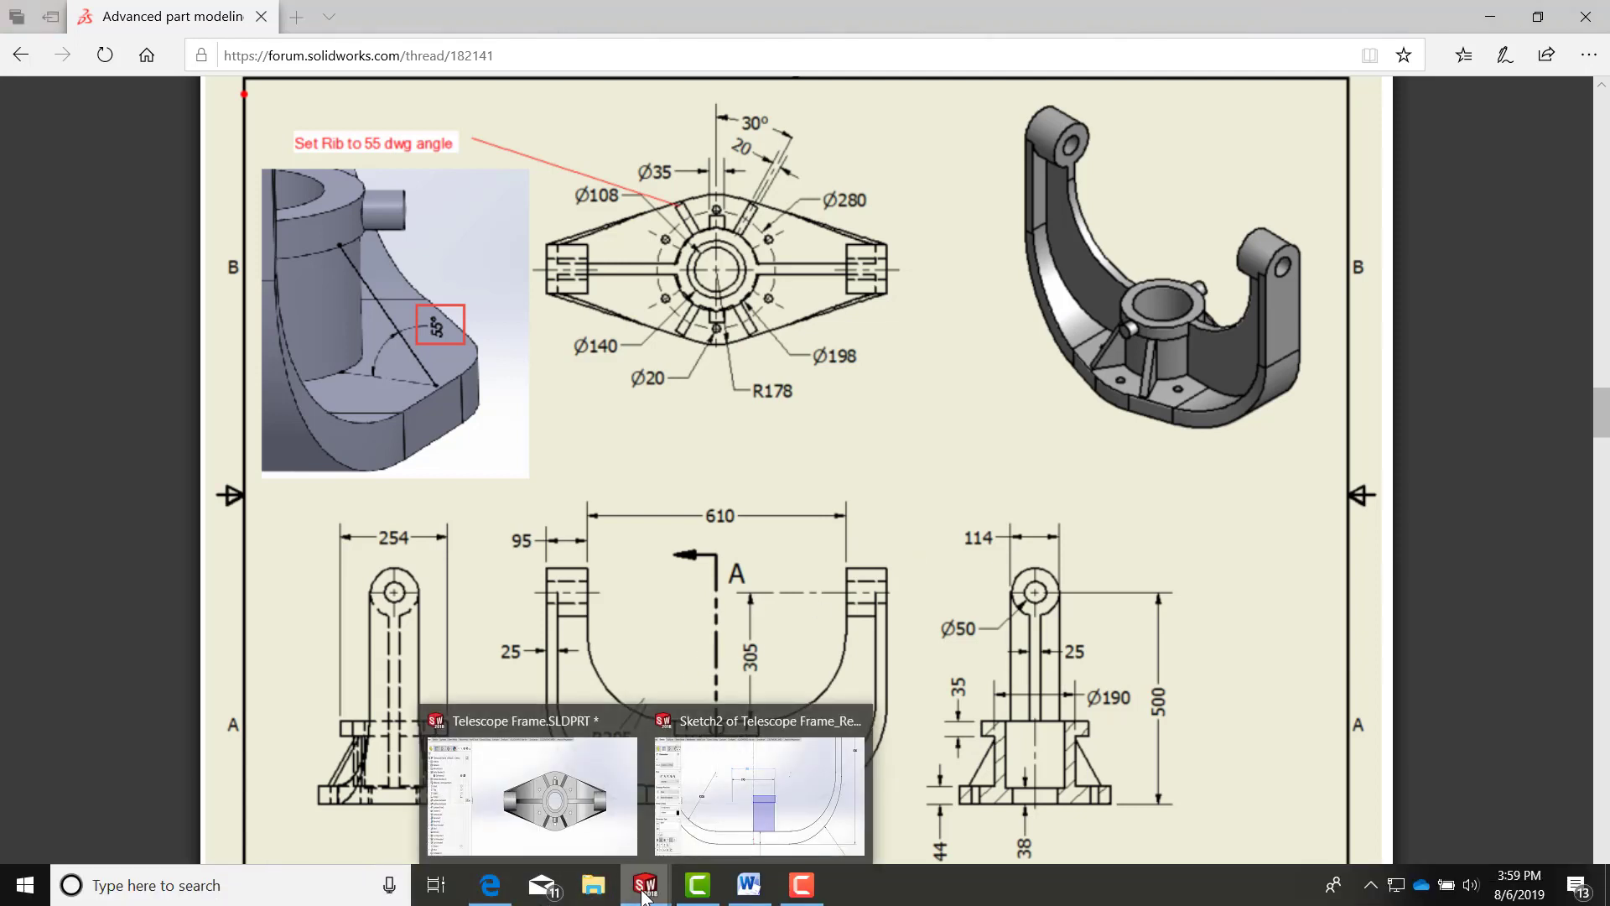
{"action": "left_click", "coordinate": [610, 823]}
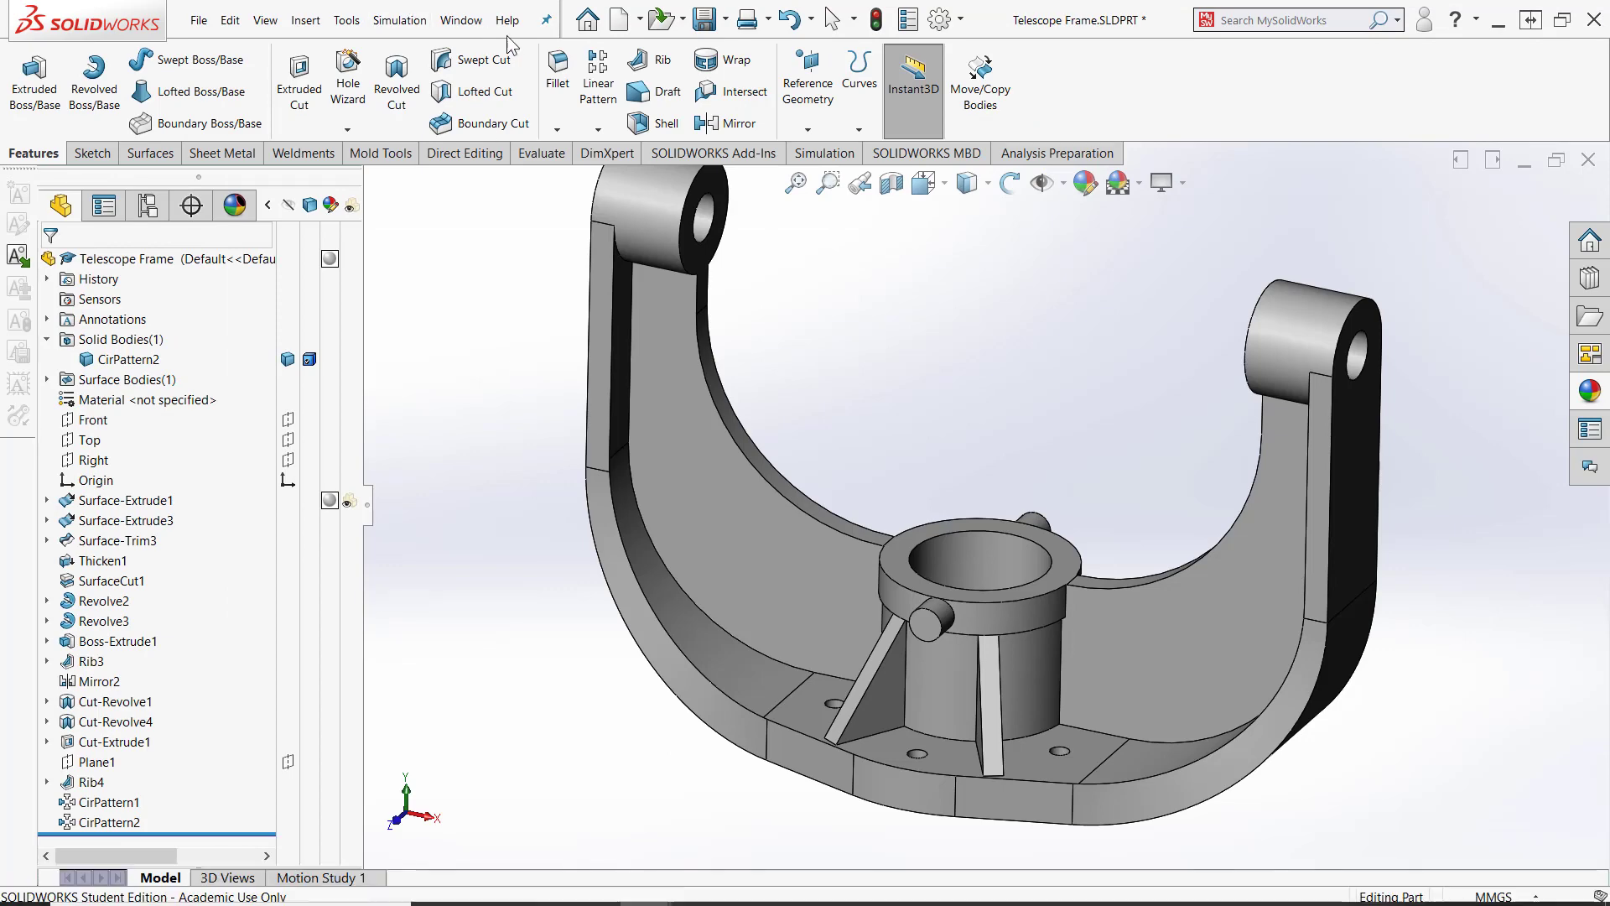
{"action": "left_click", "coordinate": [460, 20]}
{"action": "left_click", "coordinate": [493, 264]}
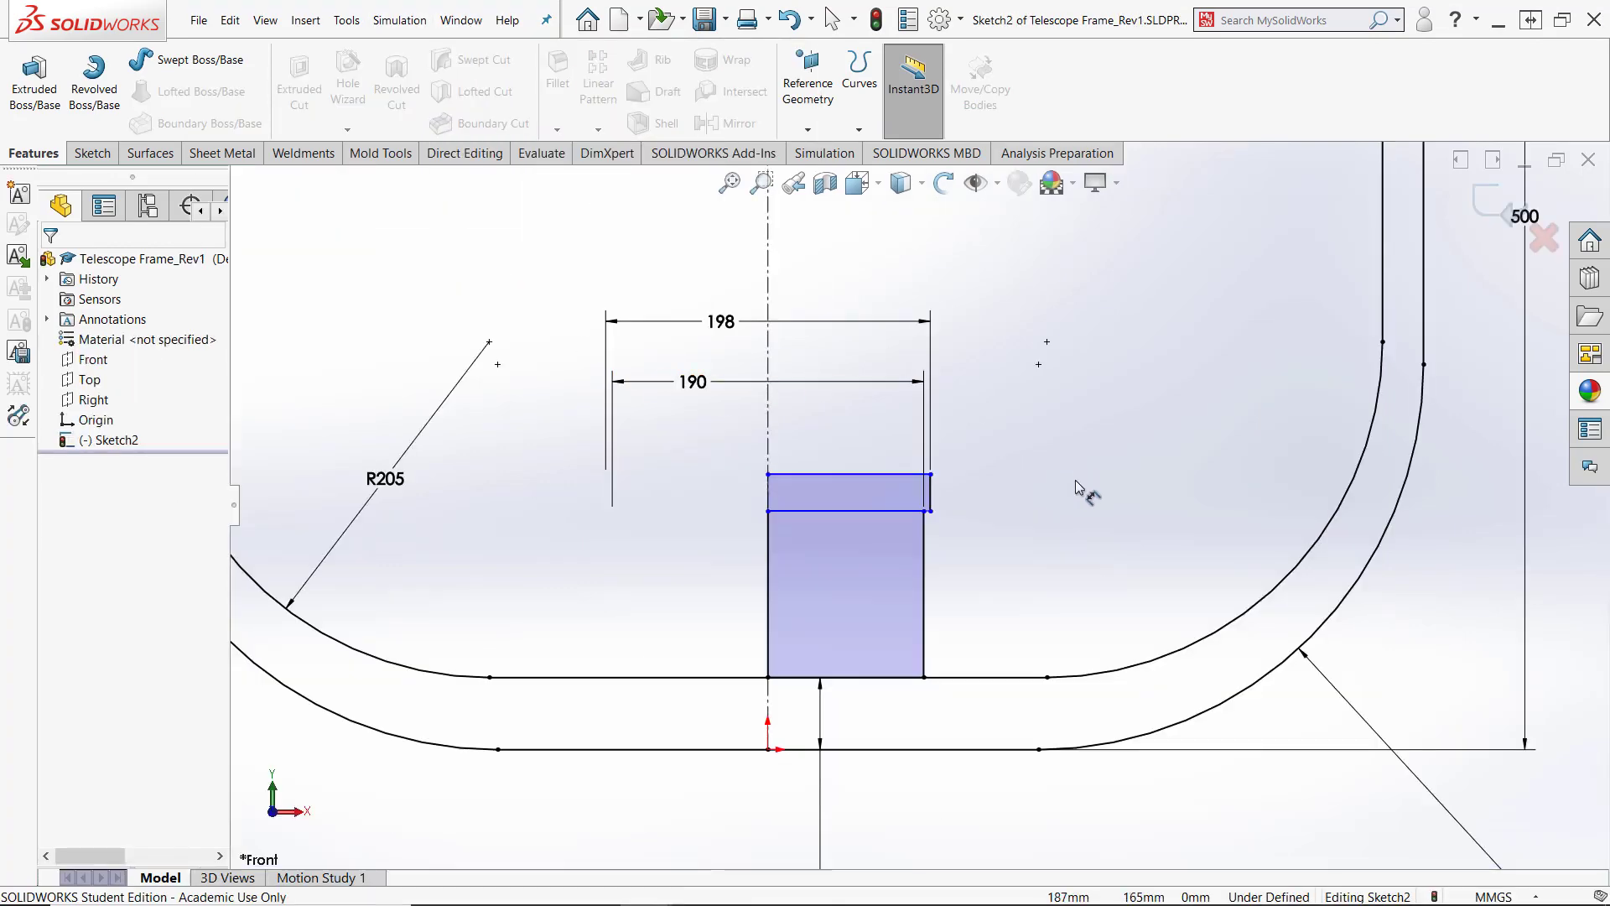
Dimension the height of the upper rectangle's outer vertical edge and set it to 35 mm
{"action": "left_click", "coordinate": [935, 501]}
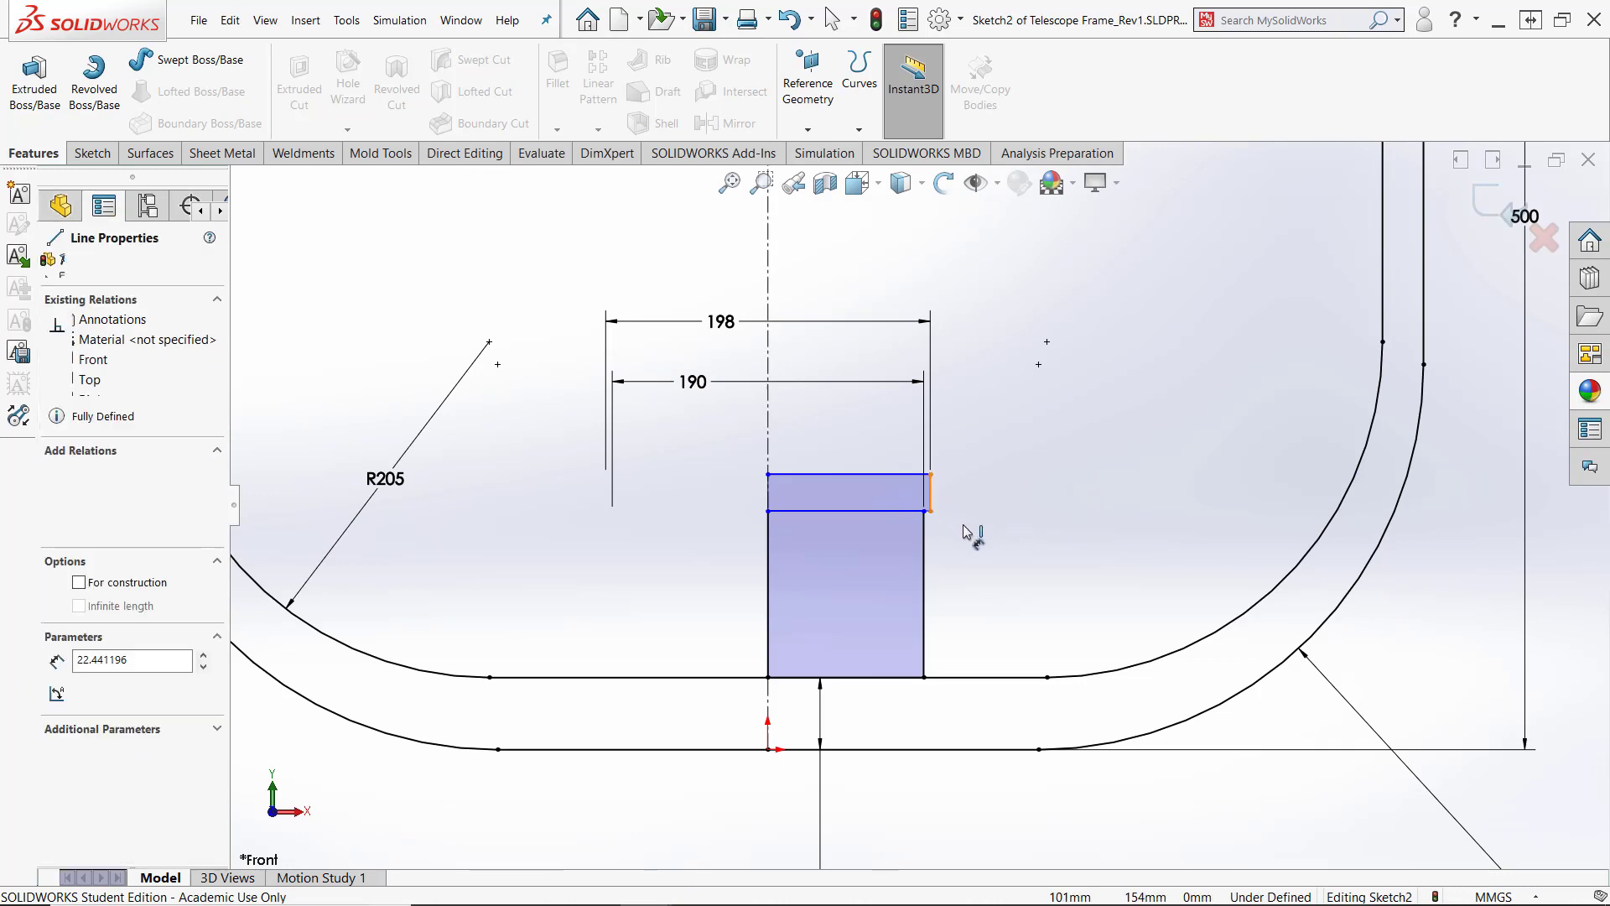
{"action": "left_click", "coordinate": [989, 554]}
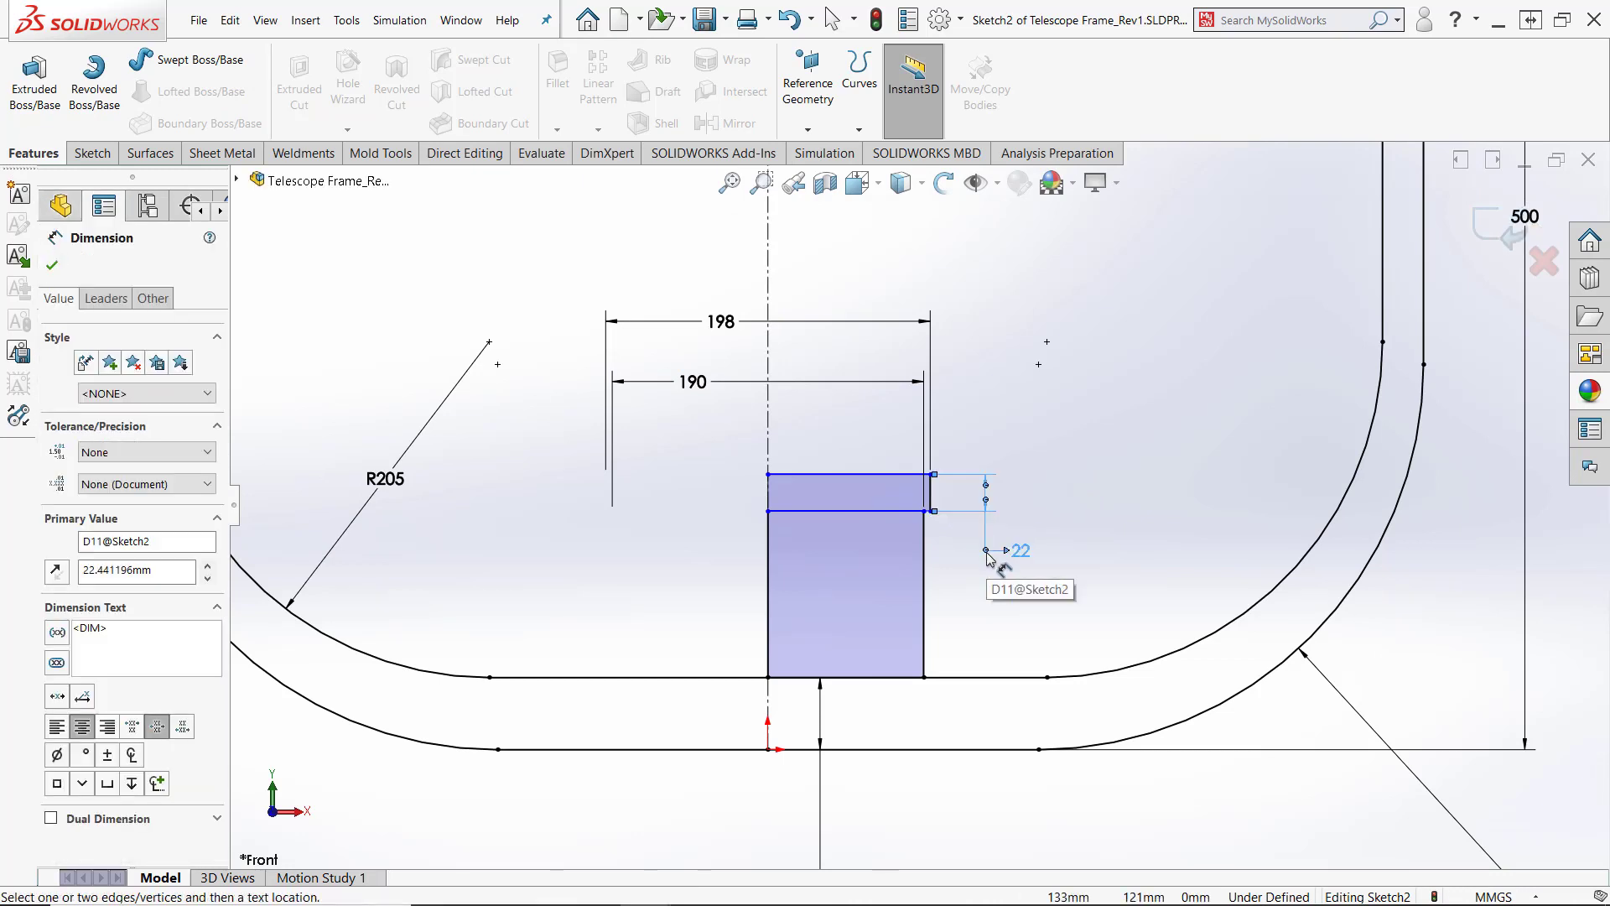
{"action": "double_click", "coordinate": [1020, 554]}
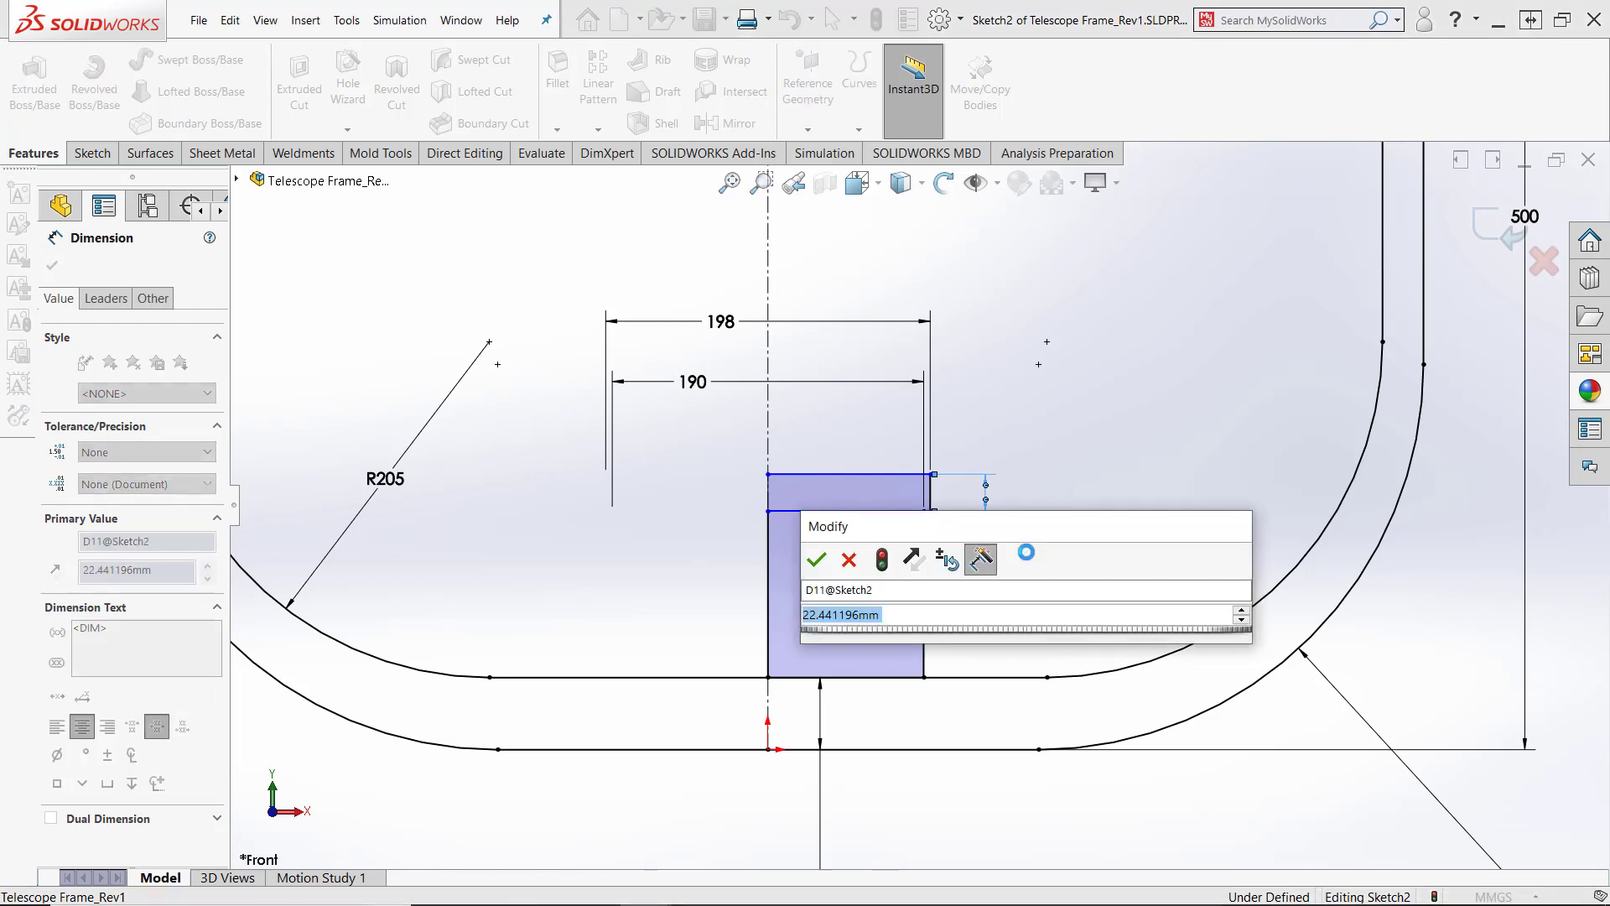
{"action": "type", "text": "35"}
{"action": "key", "text": "Return"}
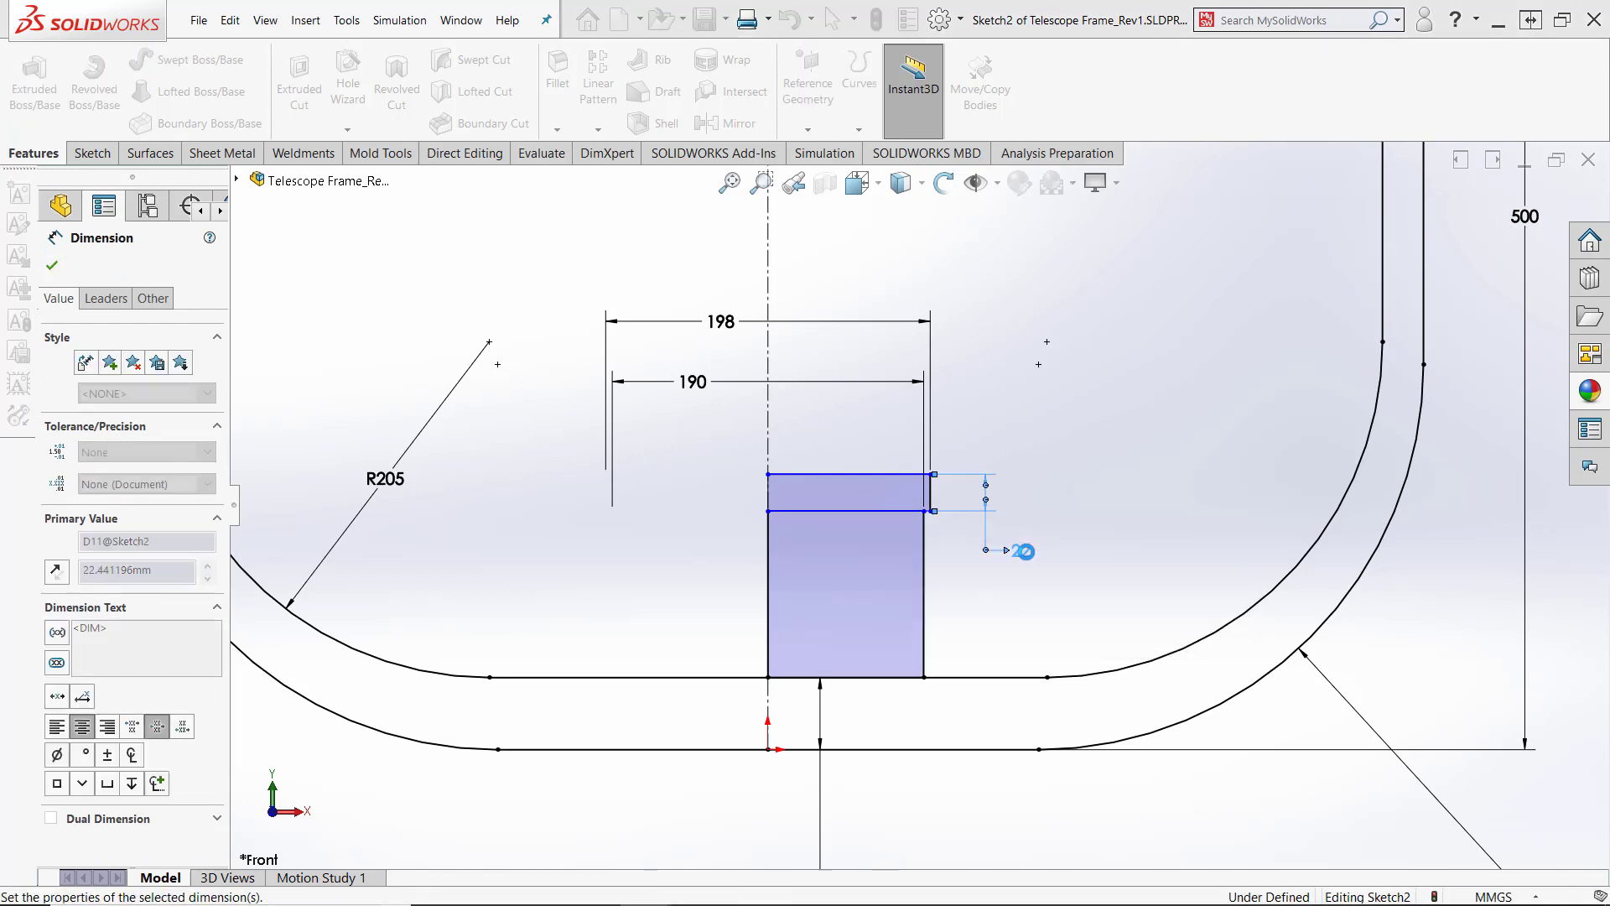
Dimension the distance from the upper rectangle's top edge to the horizontal centerline and set it to 305 mm
{"action": "left_click", "coordinate": [927, 455]}
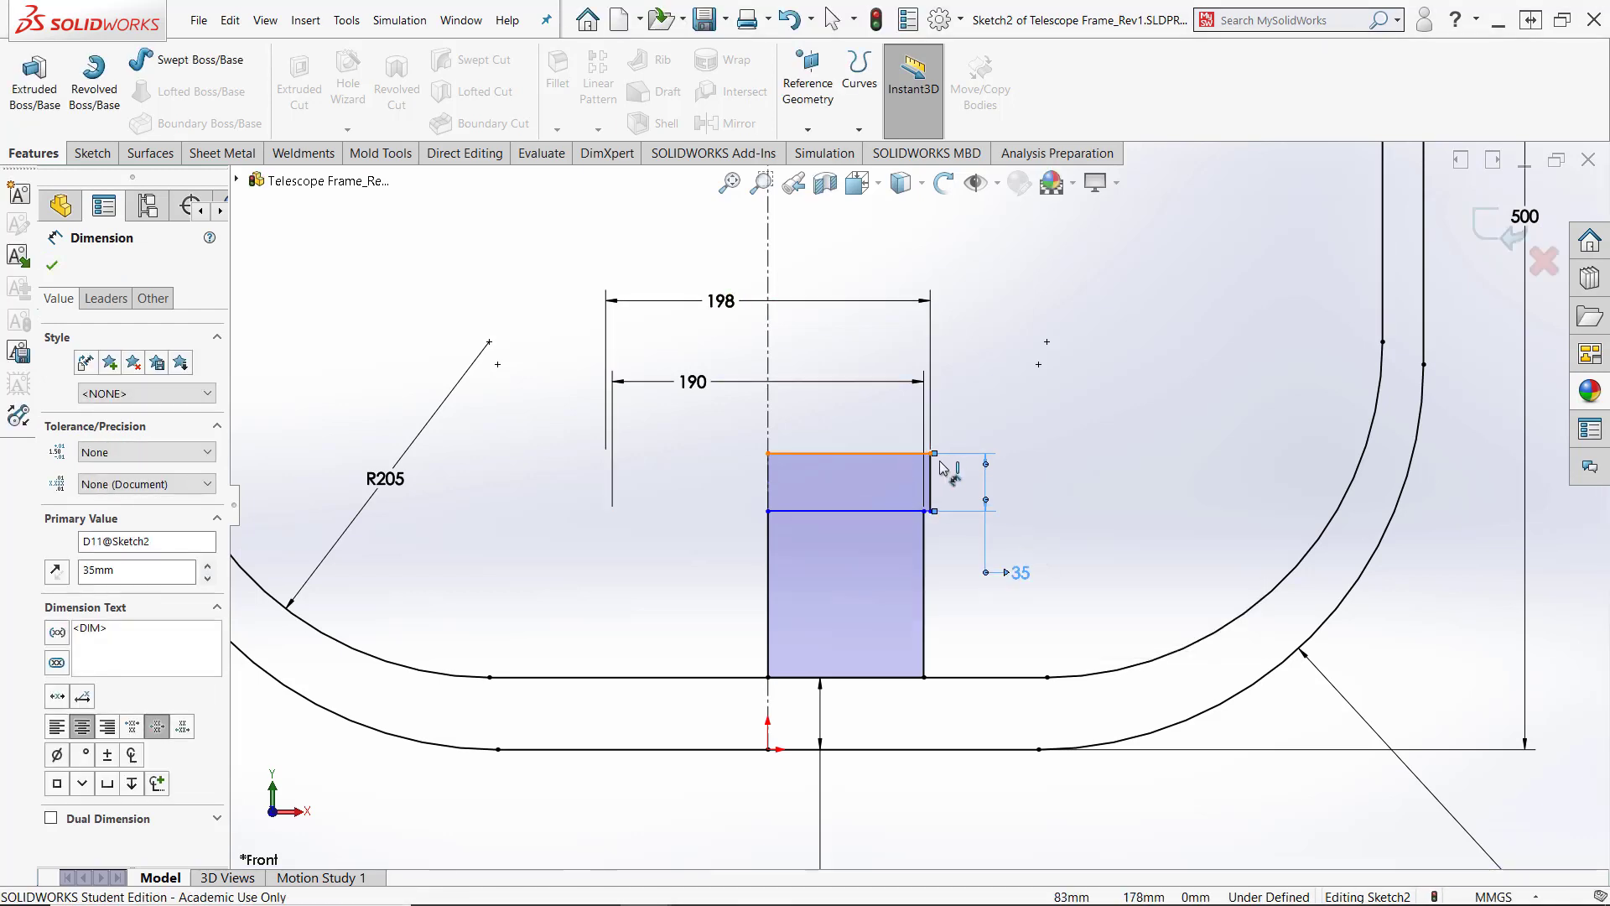
{"action": "scroll", "coordinate": [964, 461], "scroll_direction": "up", "scroll_amount": 4}
{"action": "scroll", "coordinate": [998, 411], "scroll_direction": "up", "scroll_amount": 3}
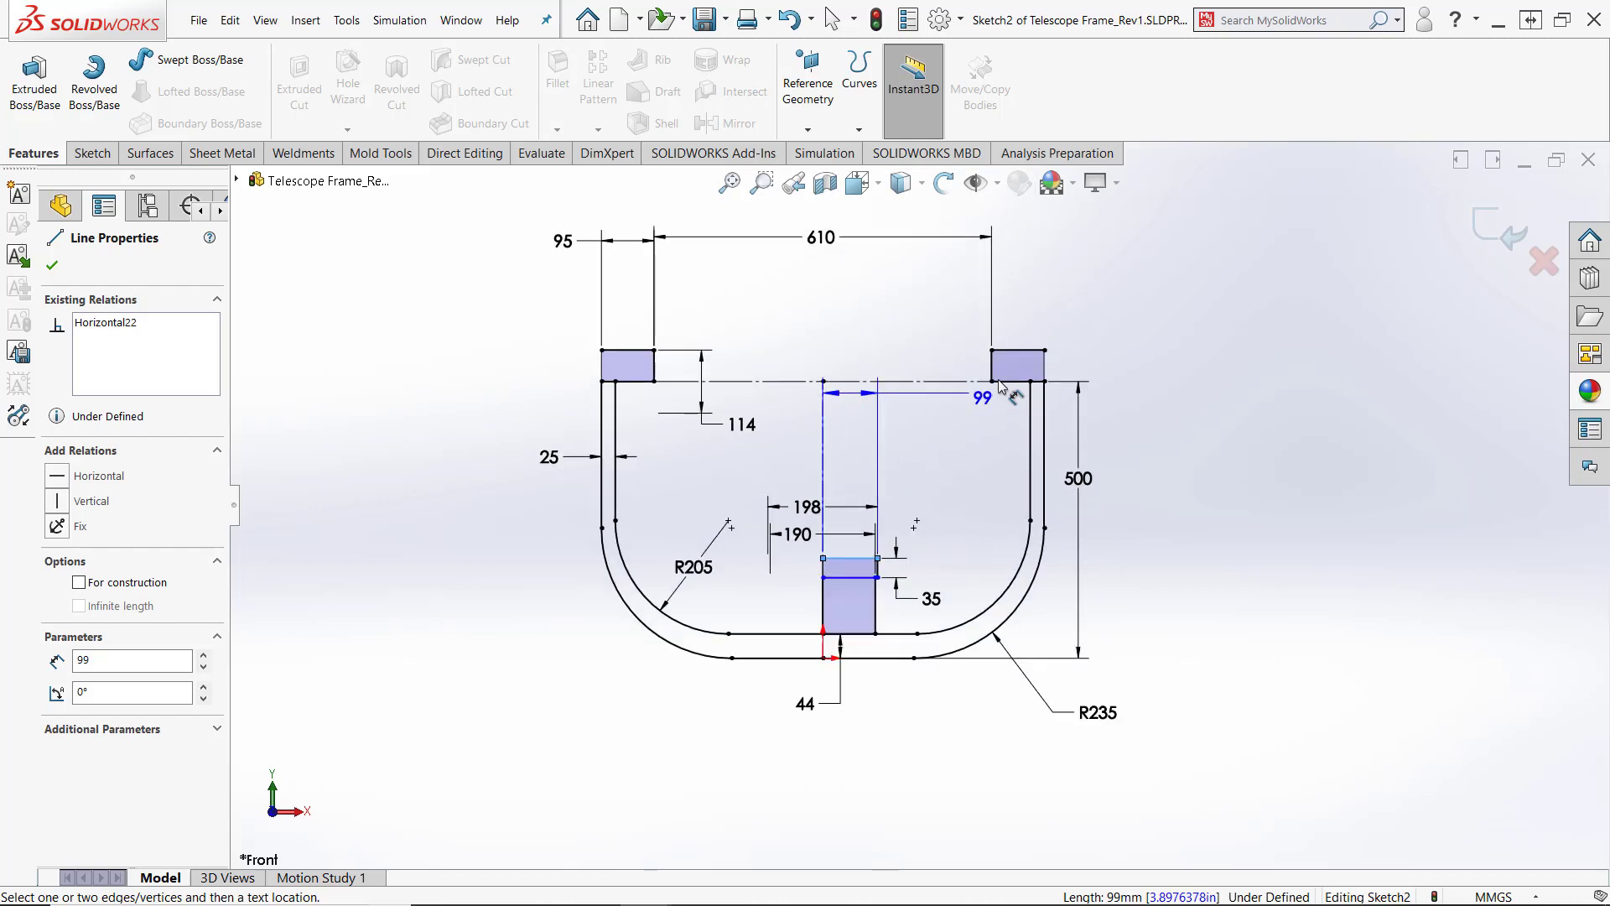
{"action": "scroll", "coordinate": [986, 369], "scroll_direction": "down", "scroll_amount": 1}
{"action": "scroll", "coordinate": [1003, 369], "scroll_direction": "down", "scroll_amount": 5}
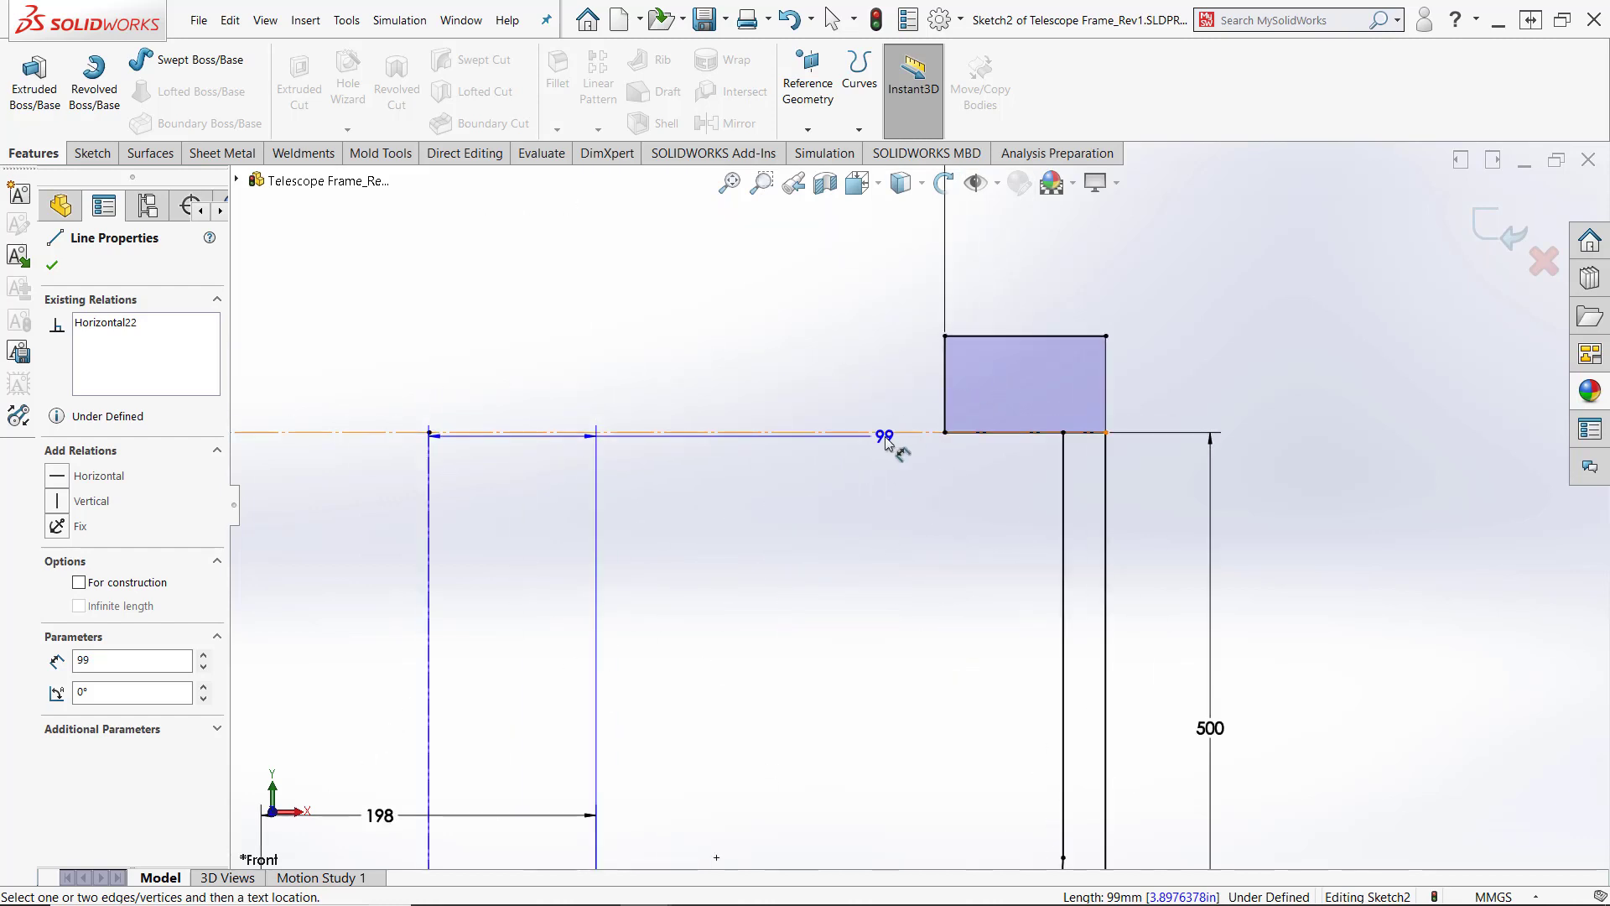
{"action": "left_click", "coordinate": [892, 434]}
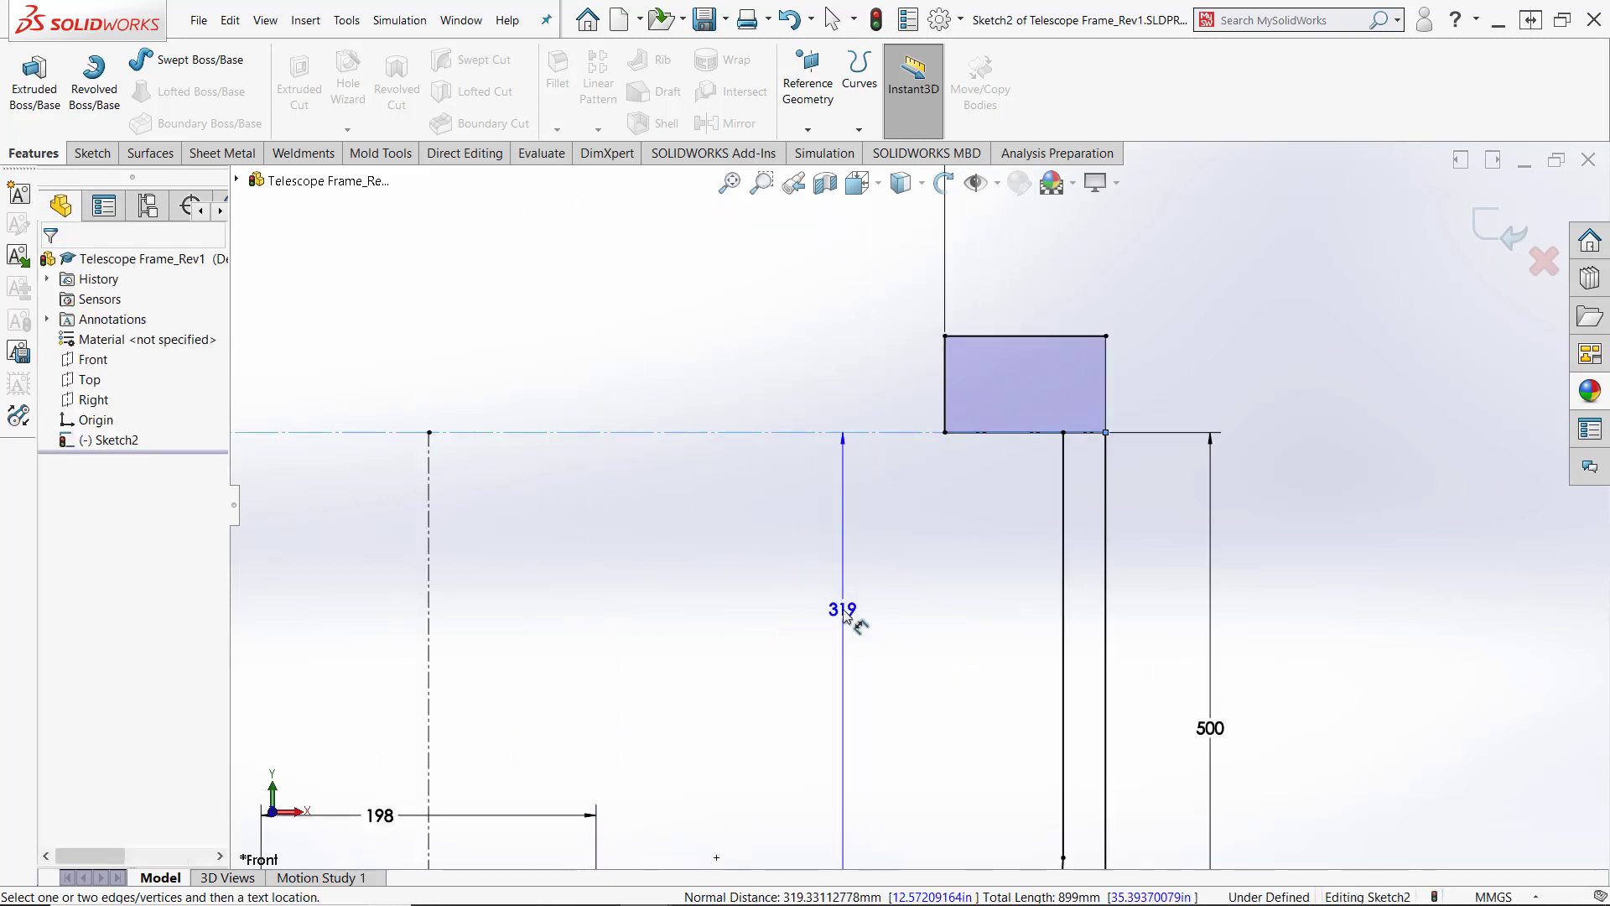
{"action": "key", "text": "f"}
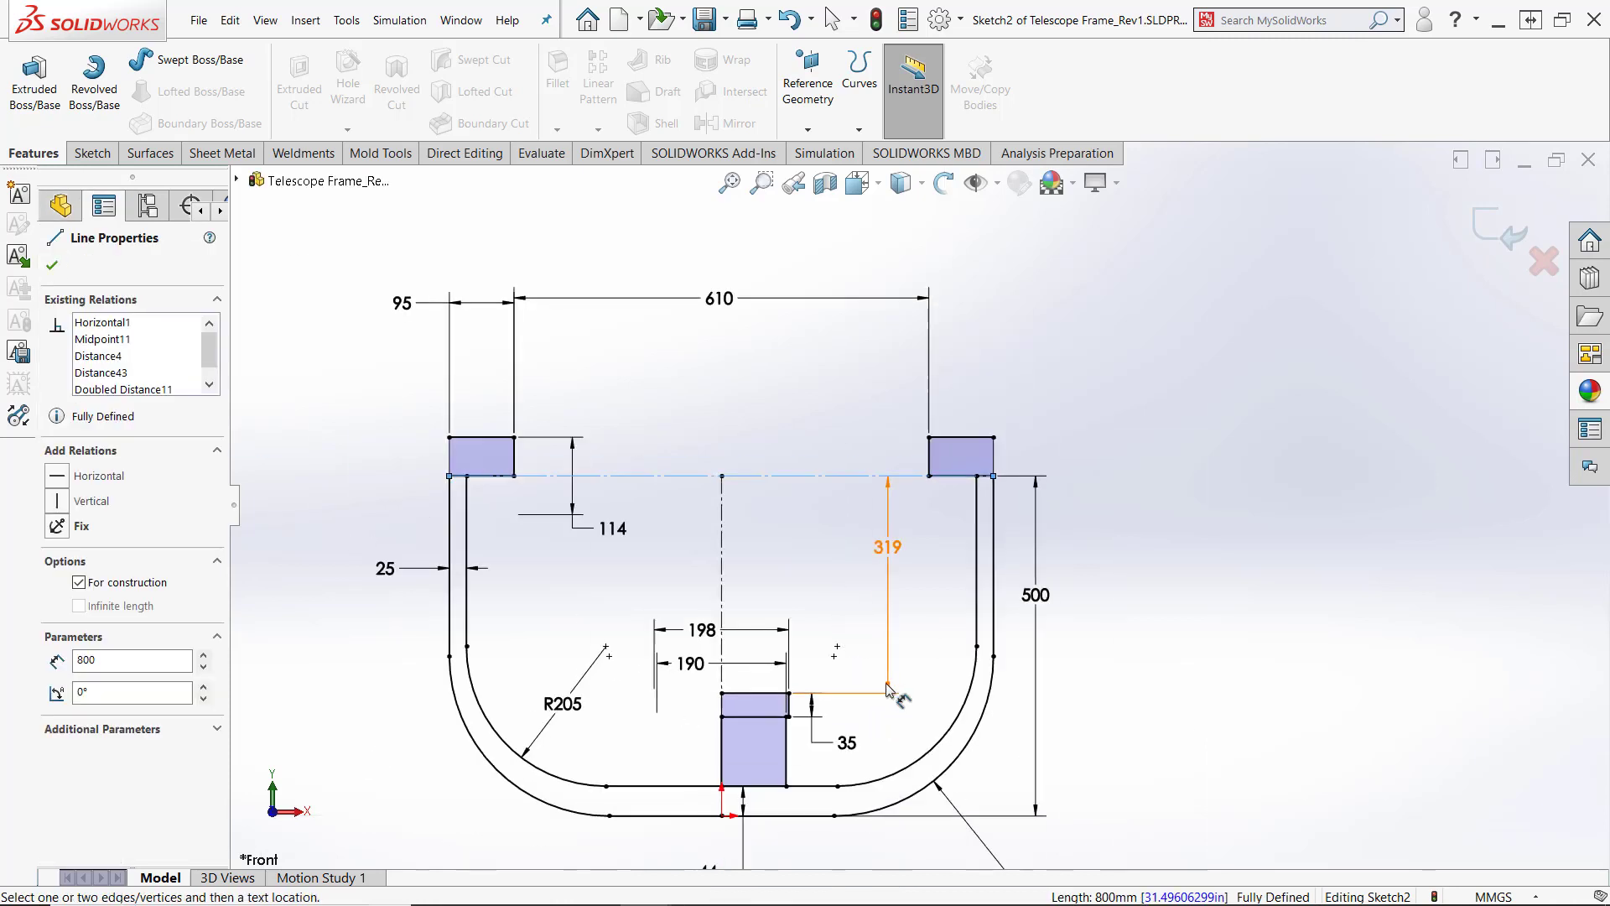
{"action": "double_click", "coordinate": [889, 551]}
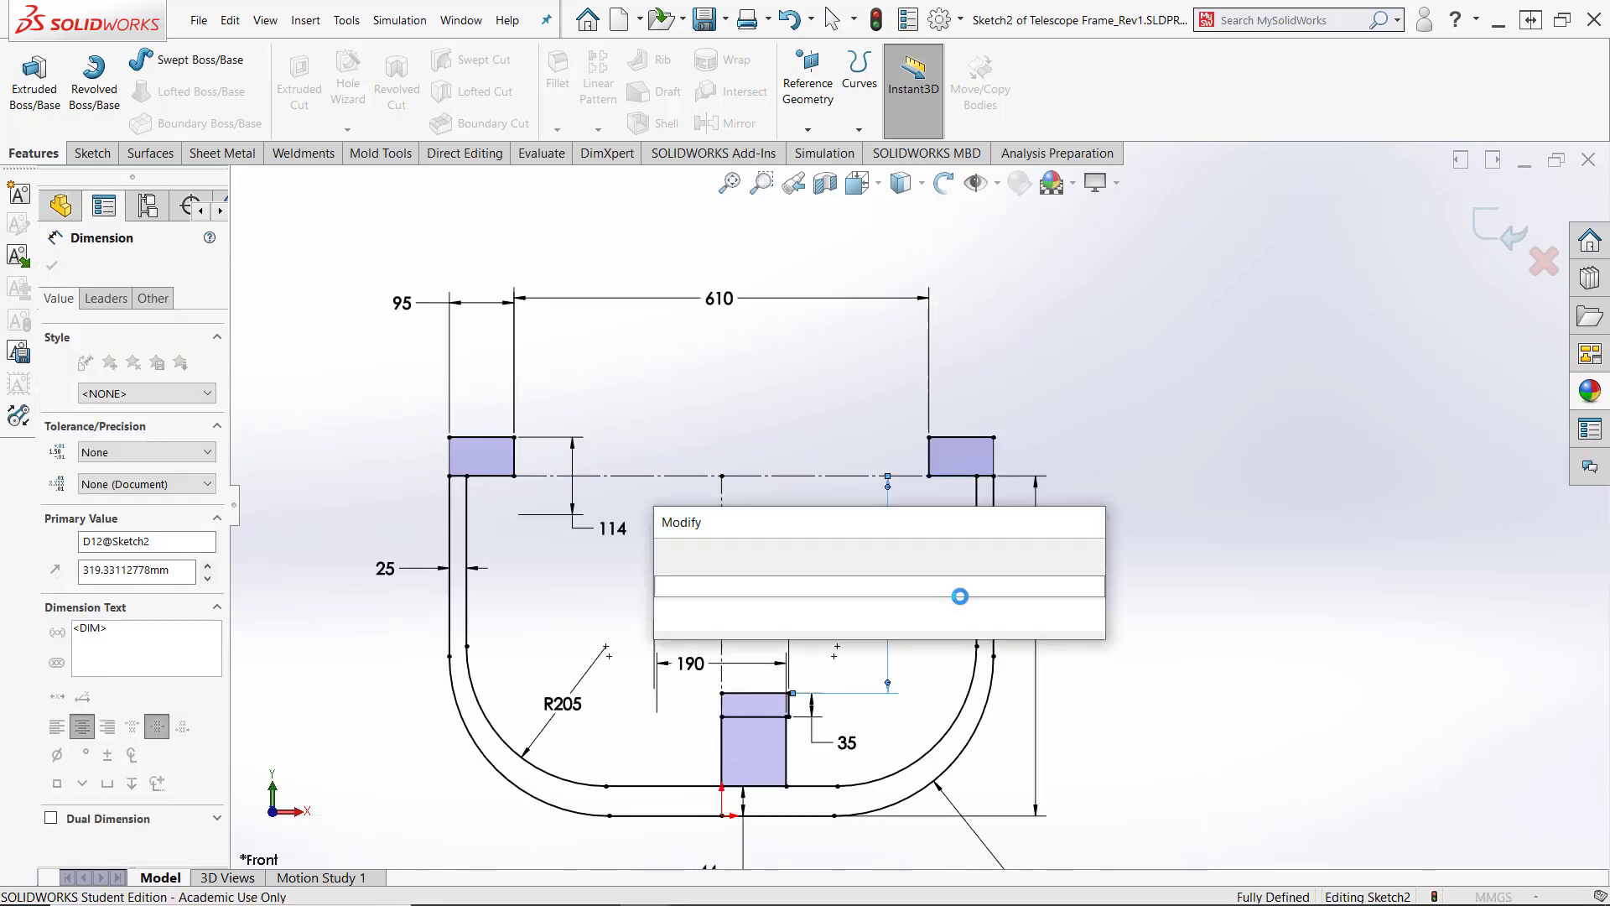
{"action": "type", "text": "305"}
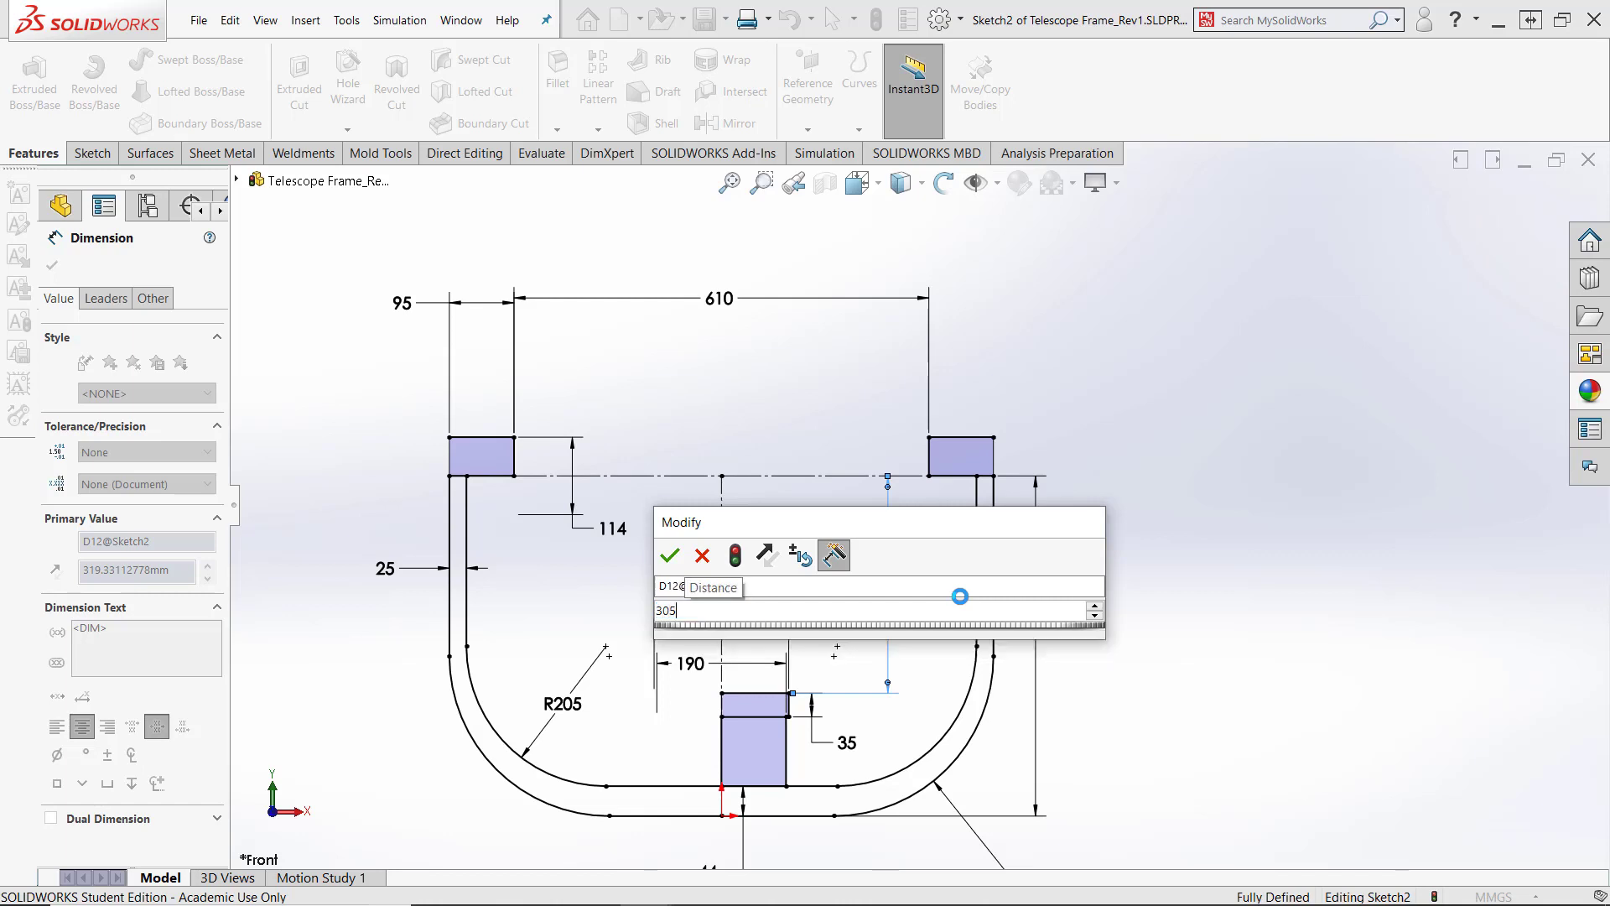
{"action": "key", "text": "Return"}
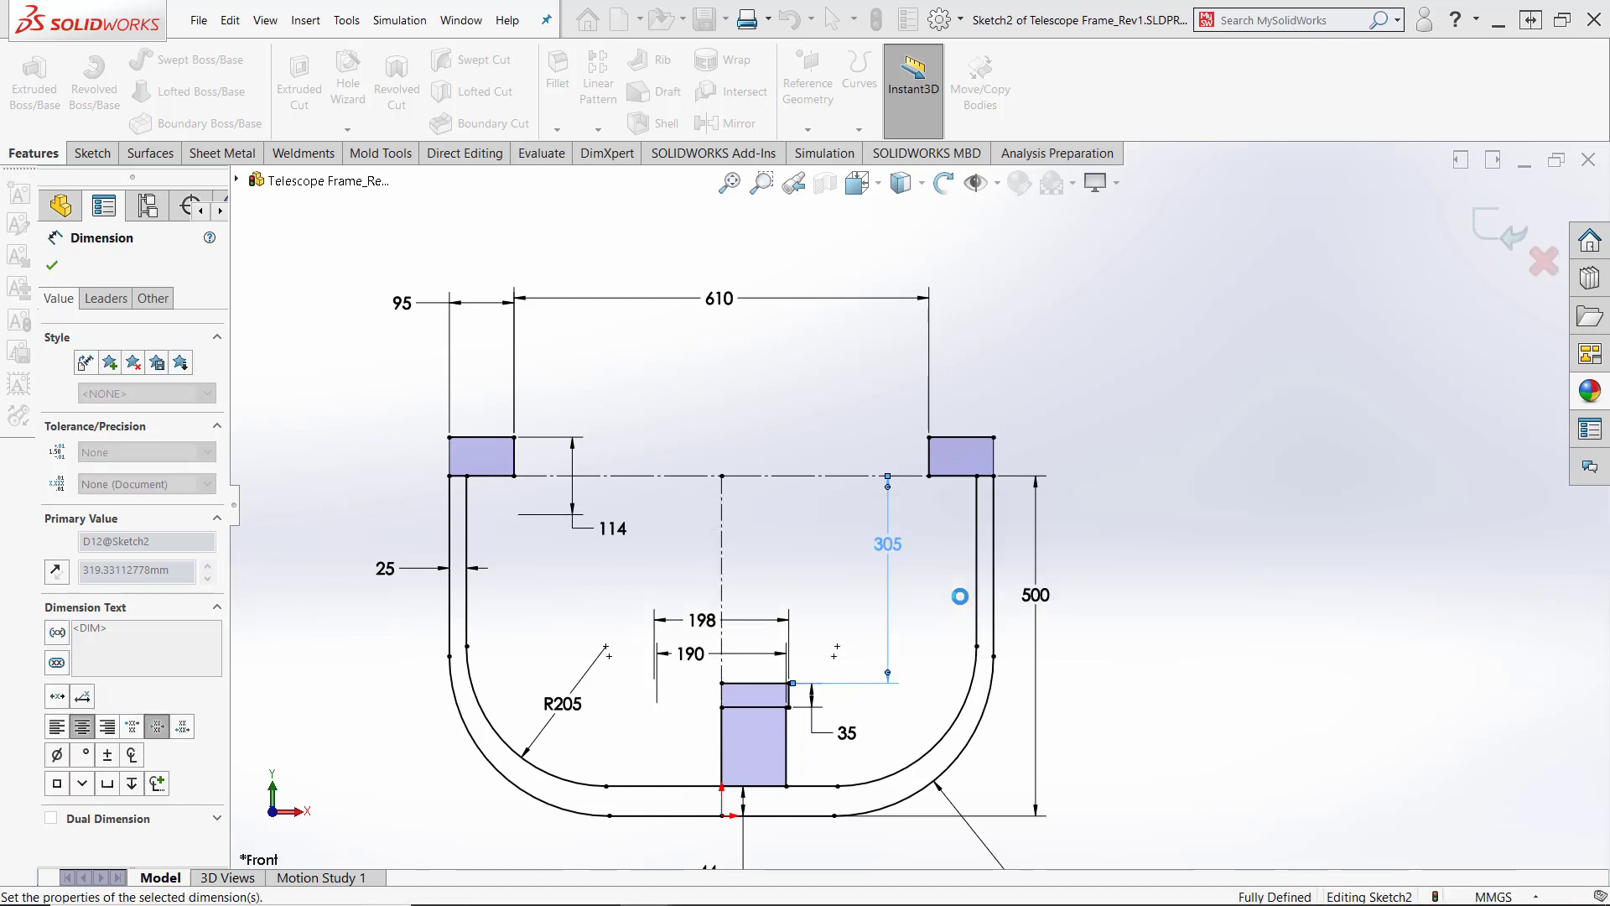
{"action": "left_click", "coordinate": [1275, 561]}
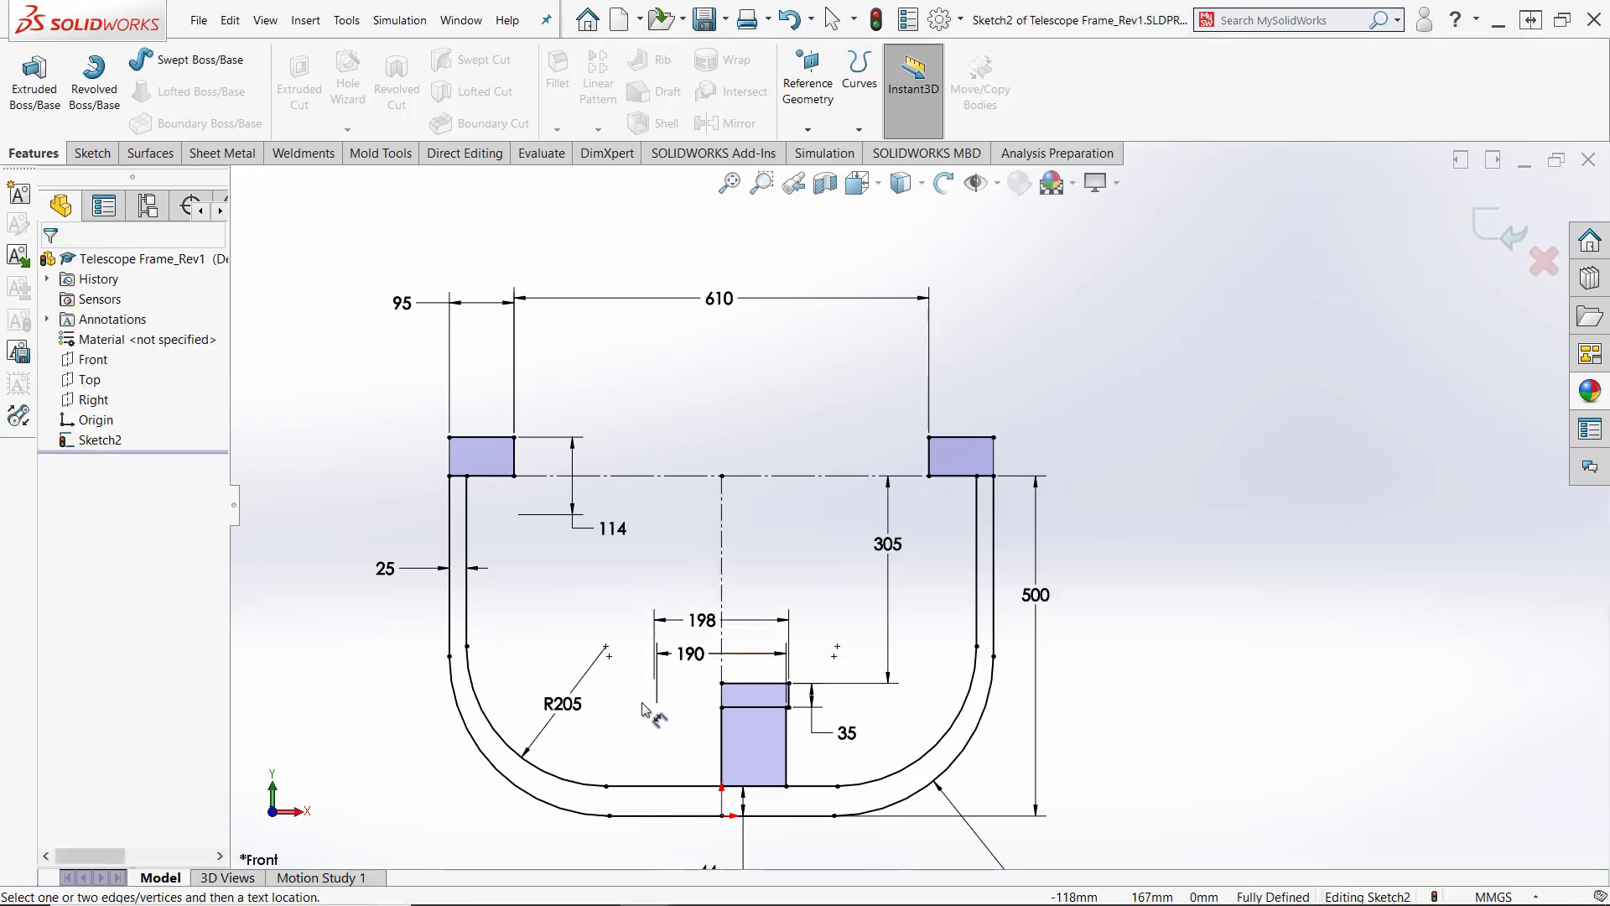
Reposition the 95, 610 and 114 mm dimensions closer to the upper end rectangles
{"action": "scroll", "coordinate": [641, 704], "scroll_direction": "down", "scroll_amount": 2}
{"action": "scroll", "coordinate": [642, 703], "scroll_direction": "up", "scroll_amount": 2}
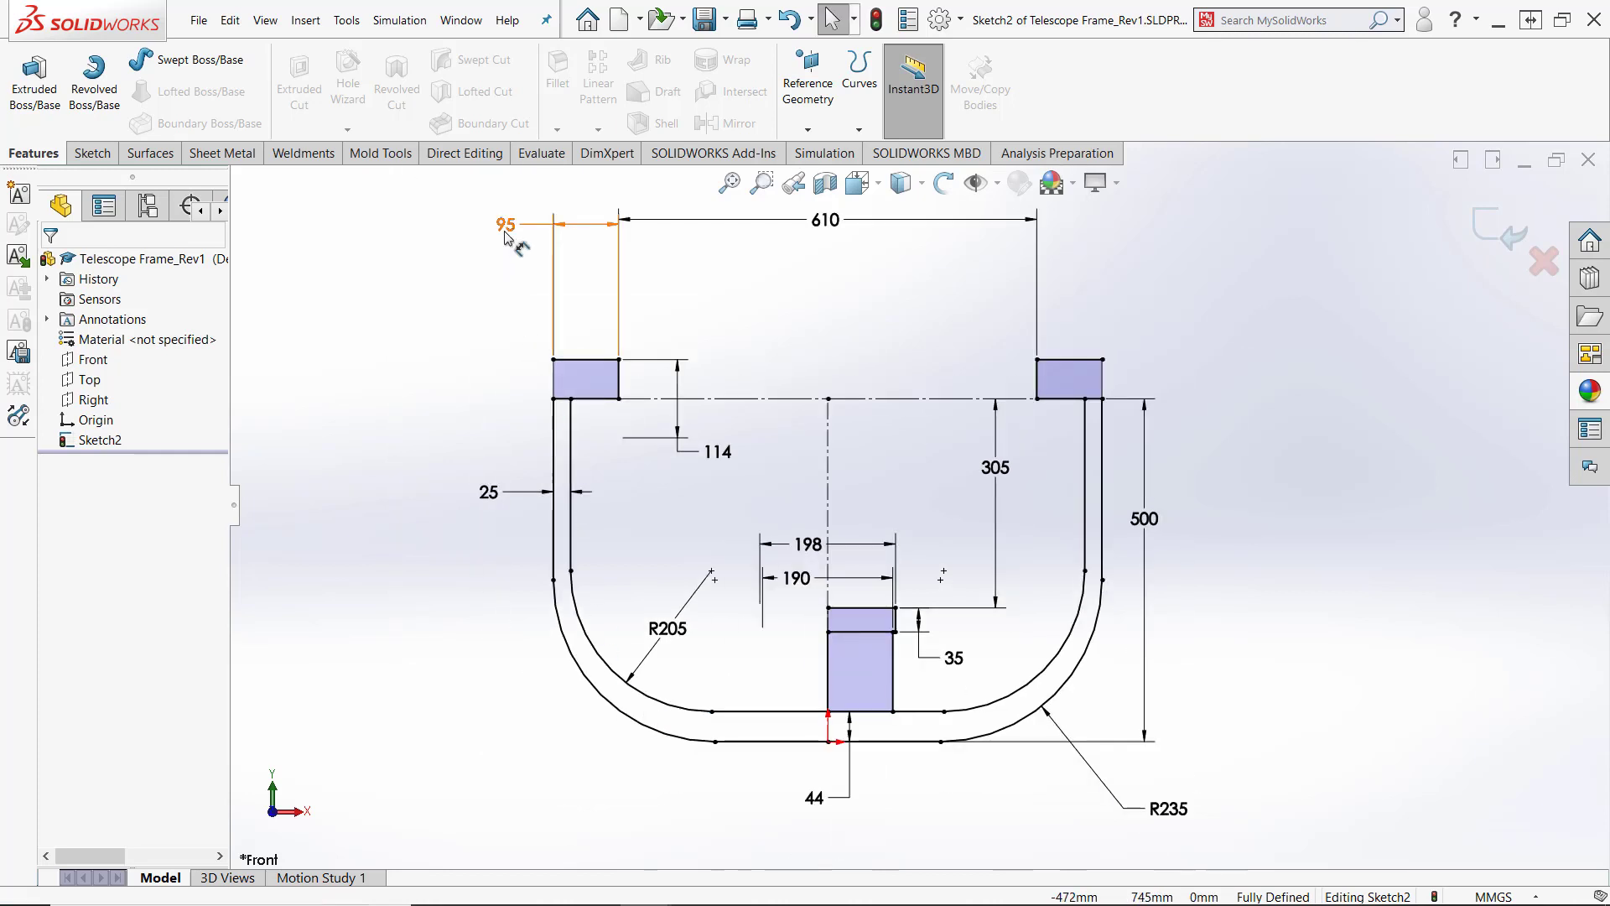
{"action": "left_click_drag", "start_coordinate": [506, 225], "coordinate": [685, 339]}
{"action": "left_click_drag", "start_coordinate": [801, 223], "coordinate": [803, 300]}
{"action": "scroll", "coordinate": [789, 434], "scroll_direction": "down", "scroll_amount": 3}
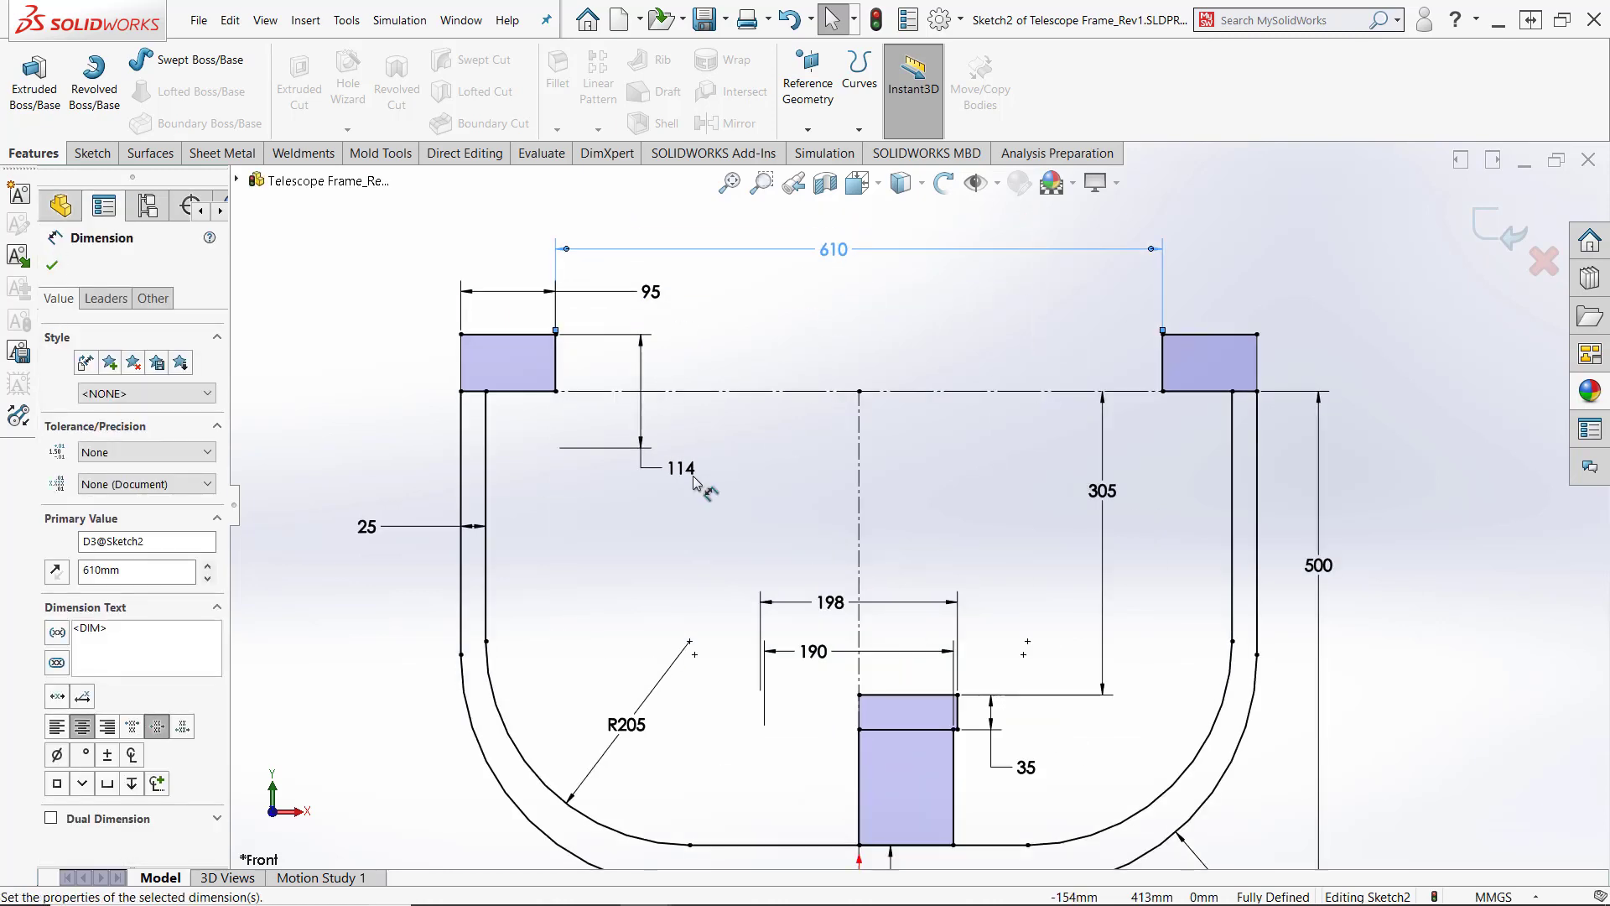
{"action": "mouse_move", "coordinate": [707, 480]}
{"action": "left_mouse_down"}
{"action": "mouse_move", "coordinate": [643, 453]}
{"action": "mouse_move", "coordinate": [680, 480]}
{"action": "left_mouse_up"}
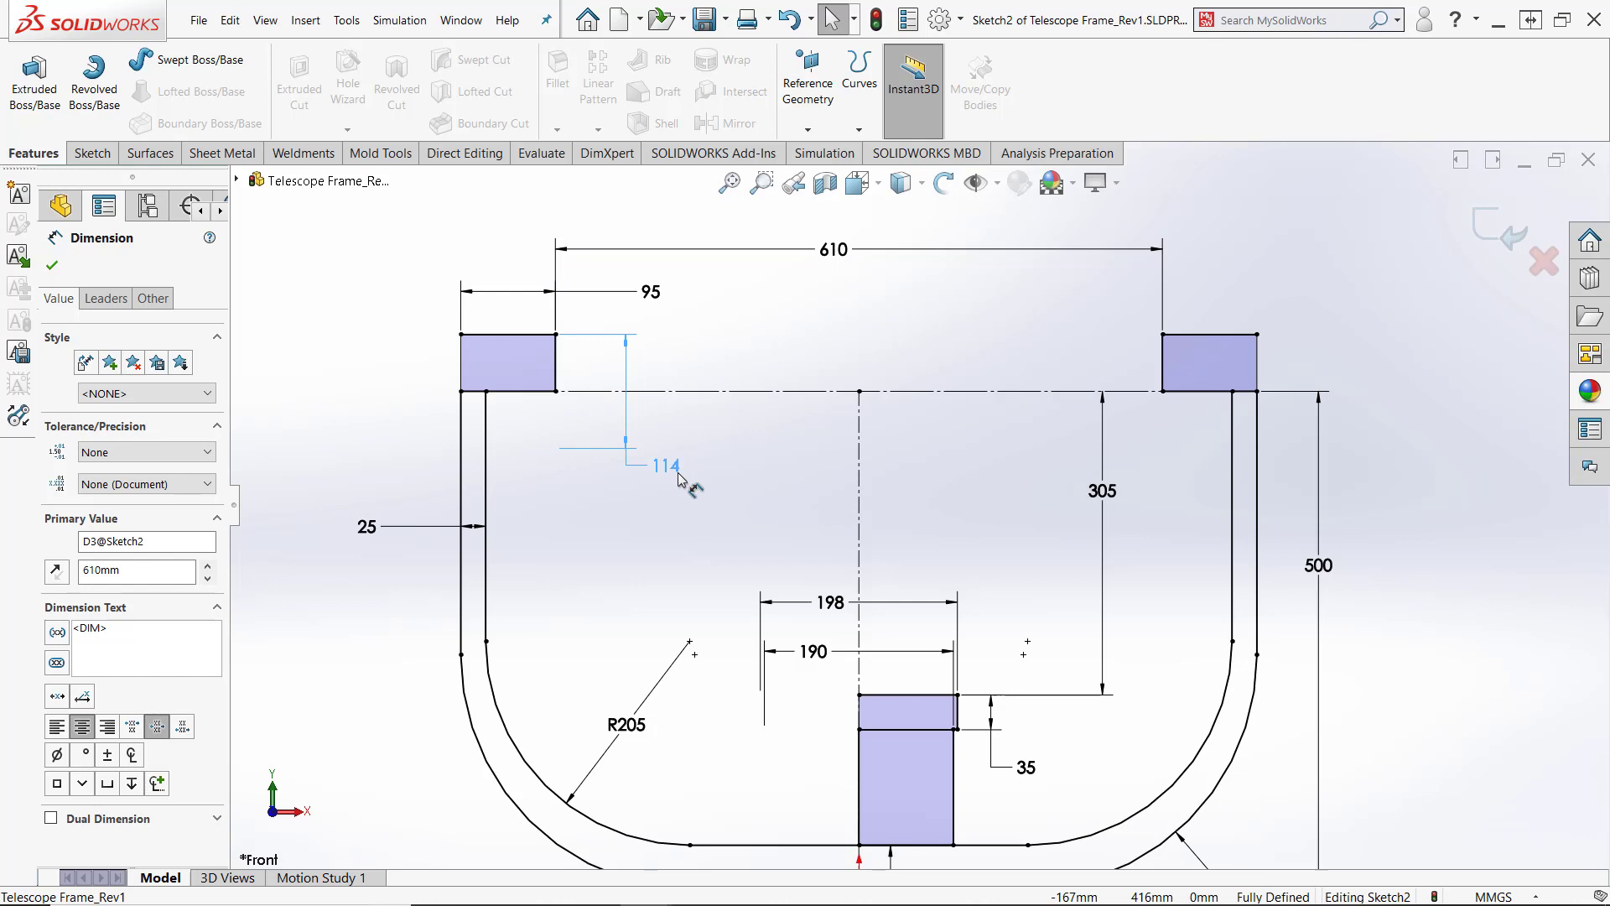
{"action": "left_click", "coordinate": [685, 558]}
{"action": "key", "text": "f"}
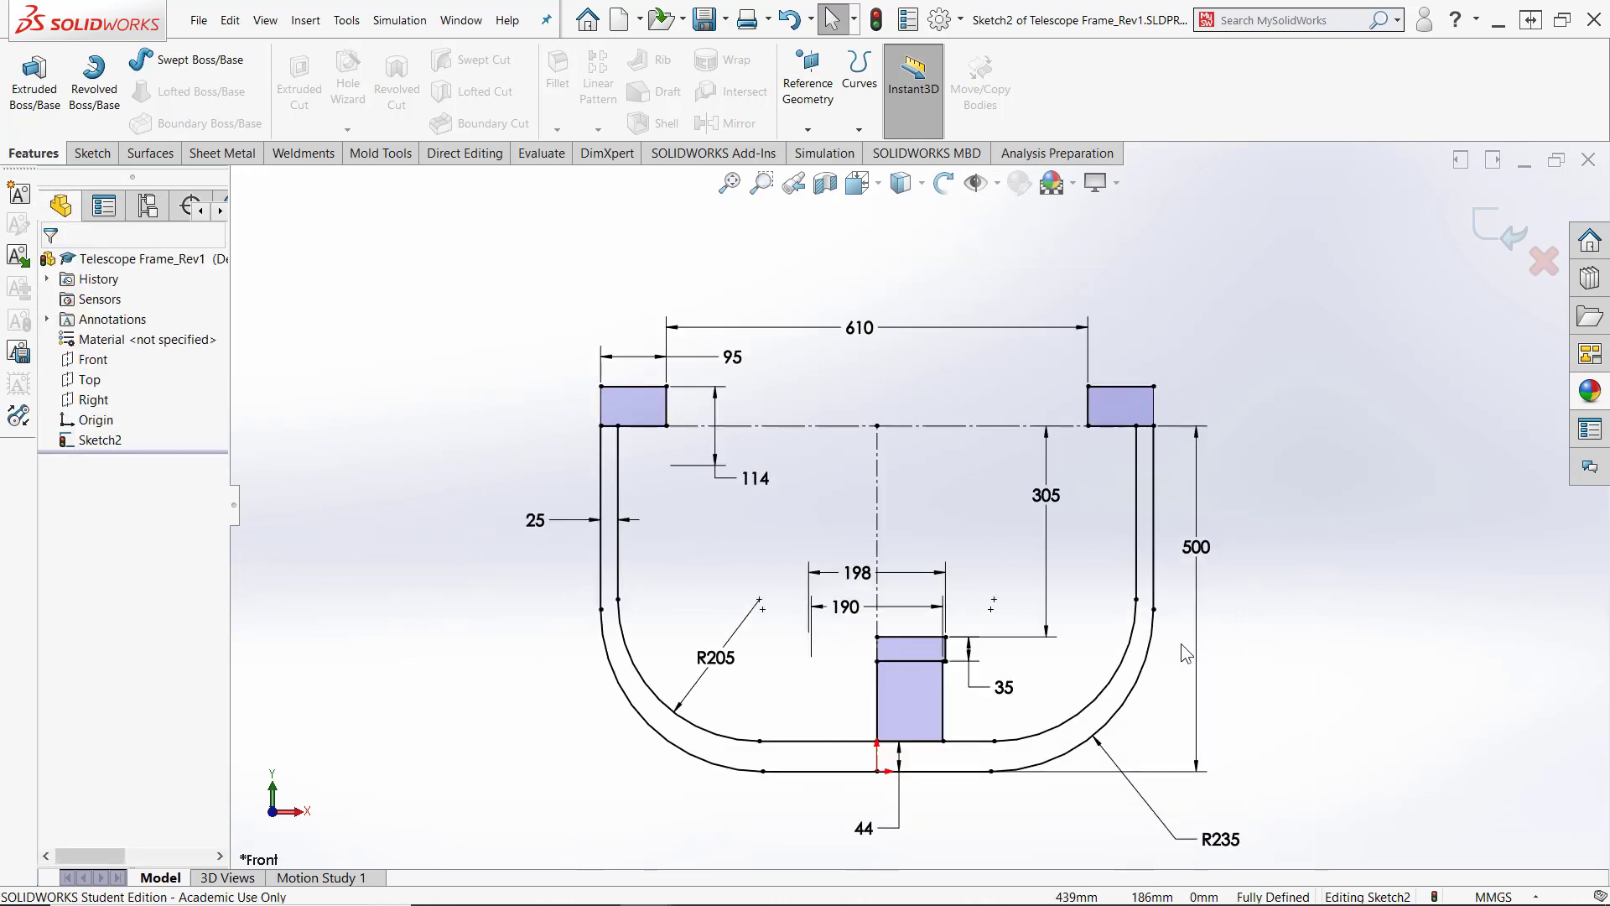
Sketch a circle of 17.5 mm radius centered at the midpoint of the upper hub rectangle's edge on the vertical centerline
{"action": "scroll", "coordinate": [1181, 643], "scroll_direction": "down", "scroll_amount": 2}
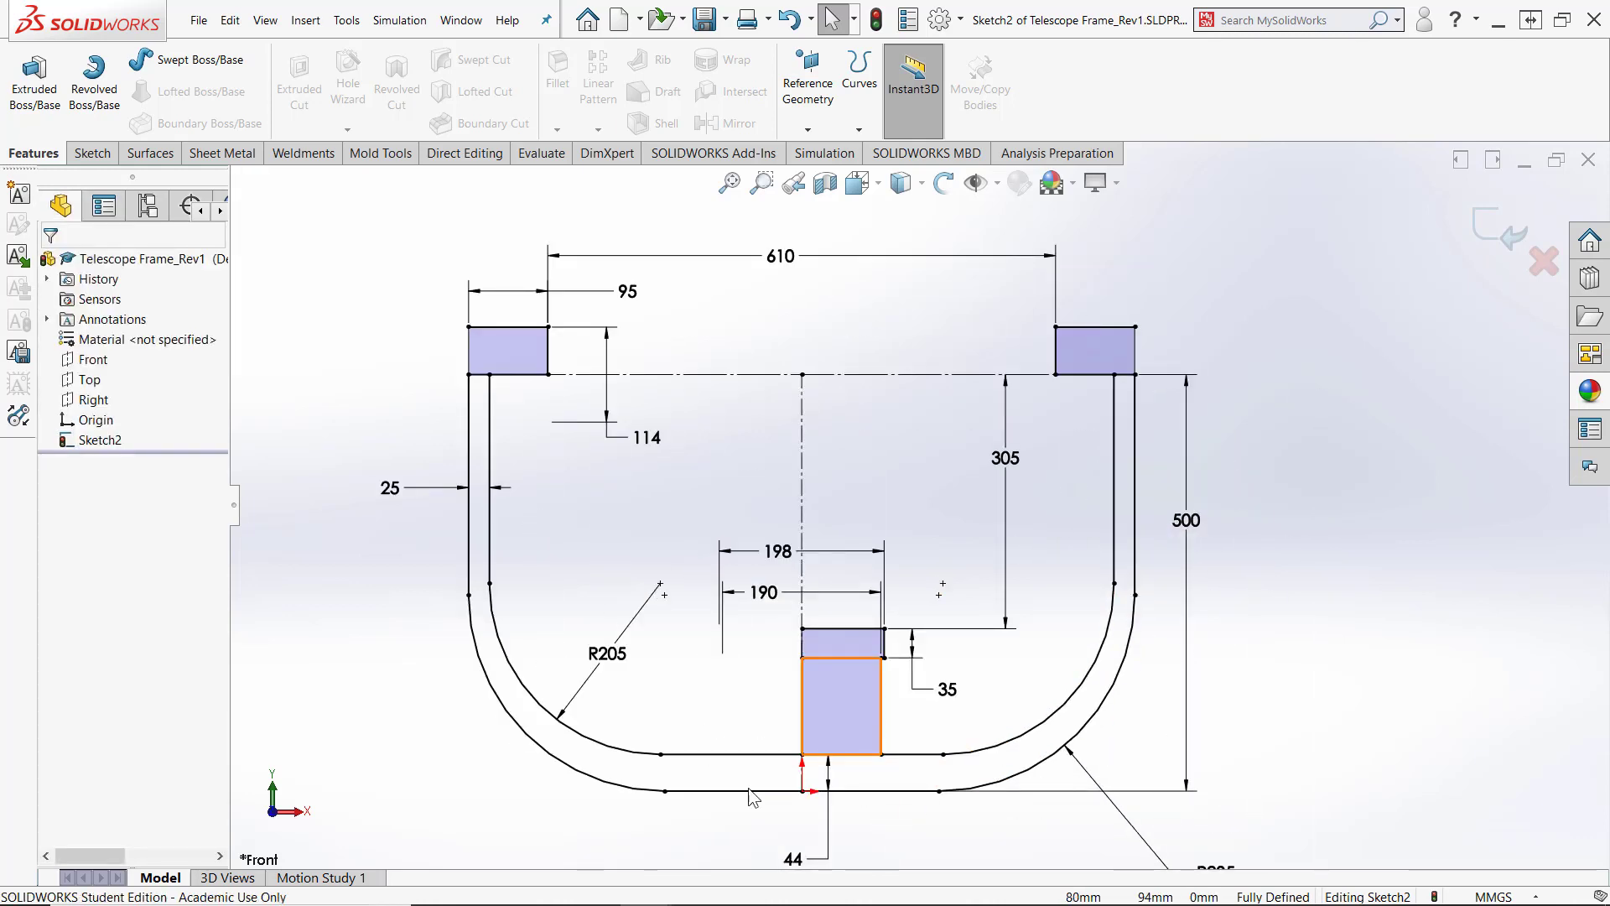
{"action": "key", "text": "f"}
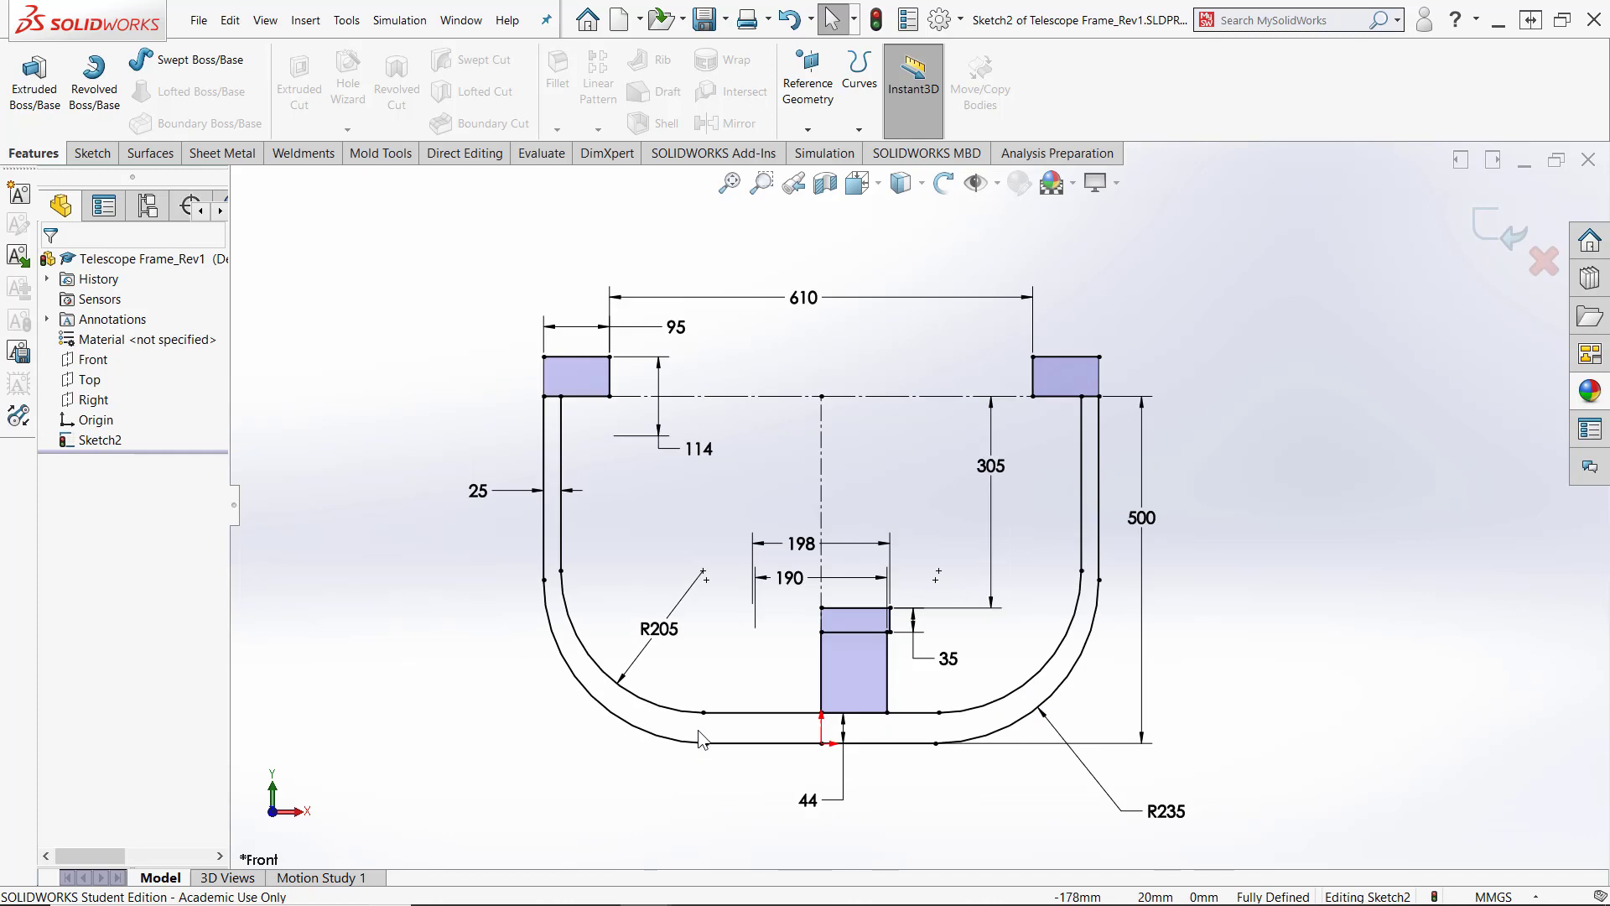
{"action": "key", "text": "z"}
{"action": "scroll", "coordinate": [901, 703], "scroll_direction": "down", "scroll_amount": 2}
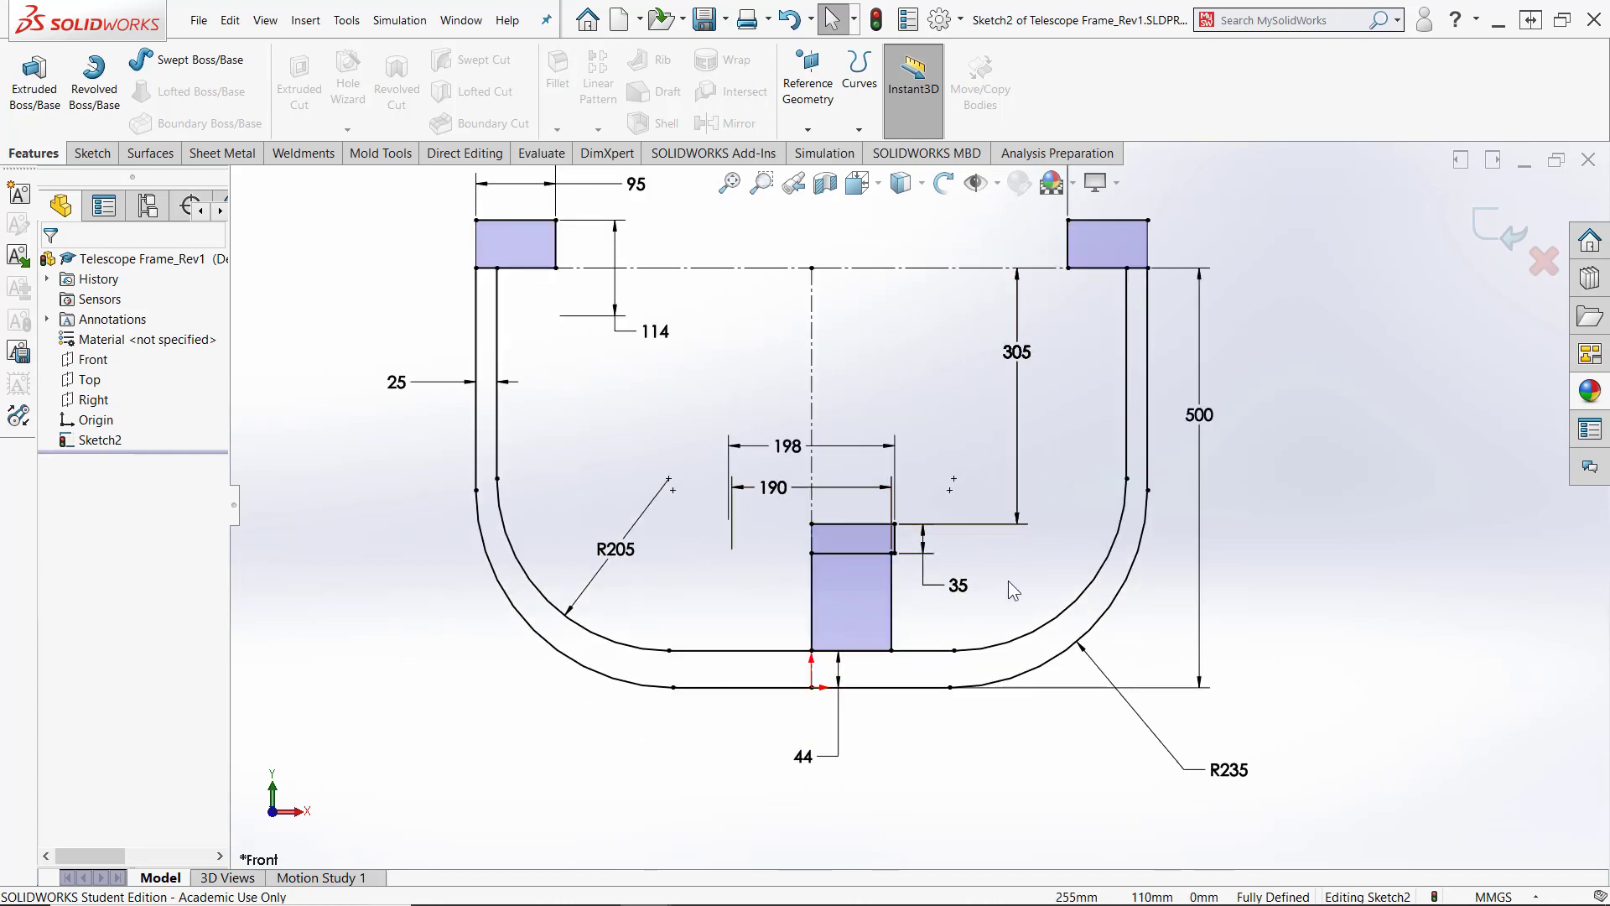
{"action": "key", "text": "z"}
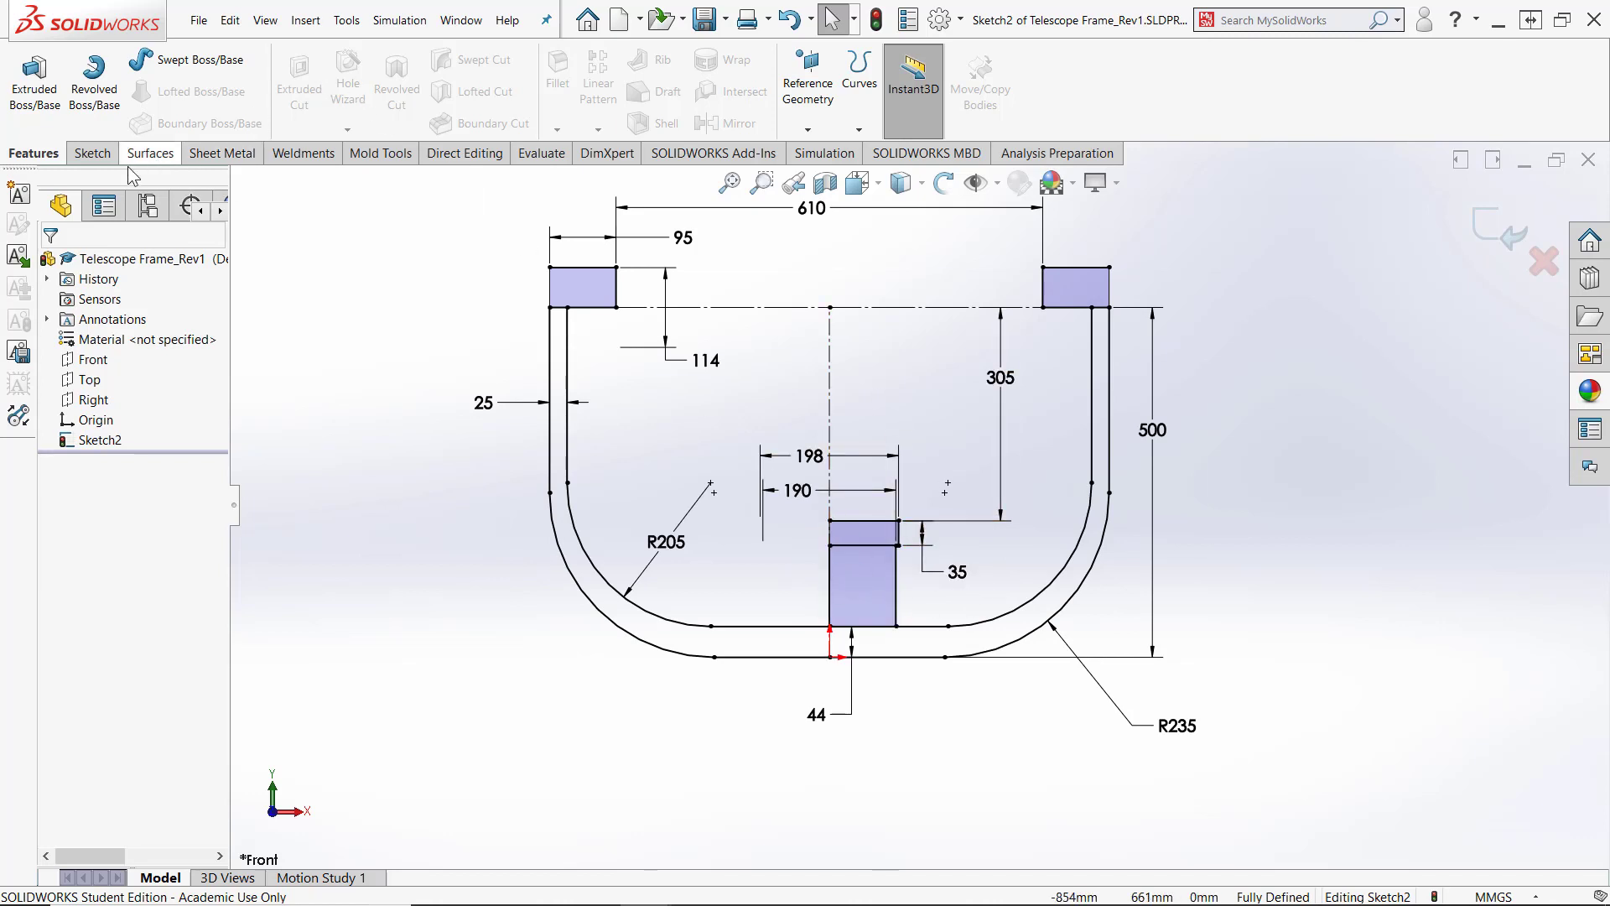
{"action": "left_click", "coordinate": [93, 153]}
{"action": "left_click", "coordinate": [172, 59]}
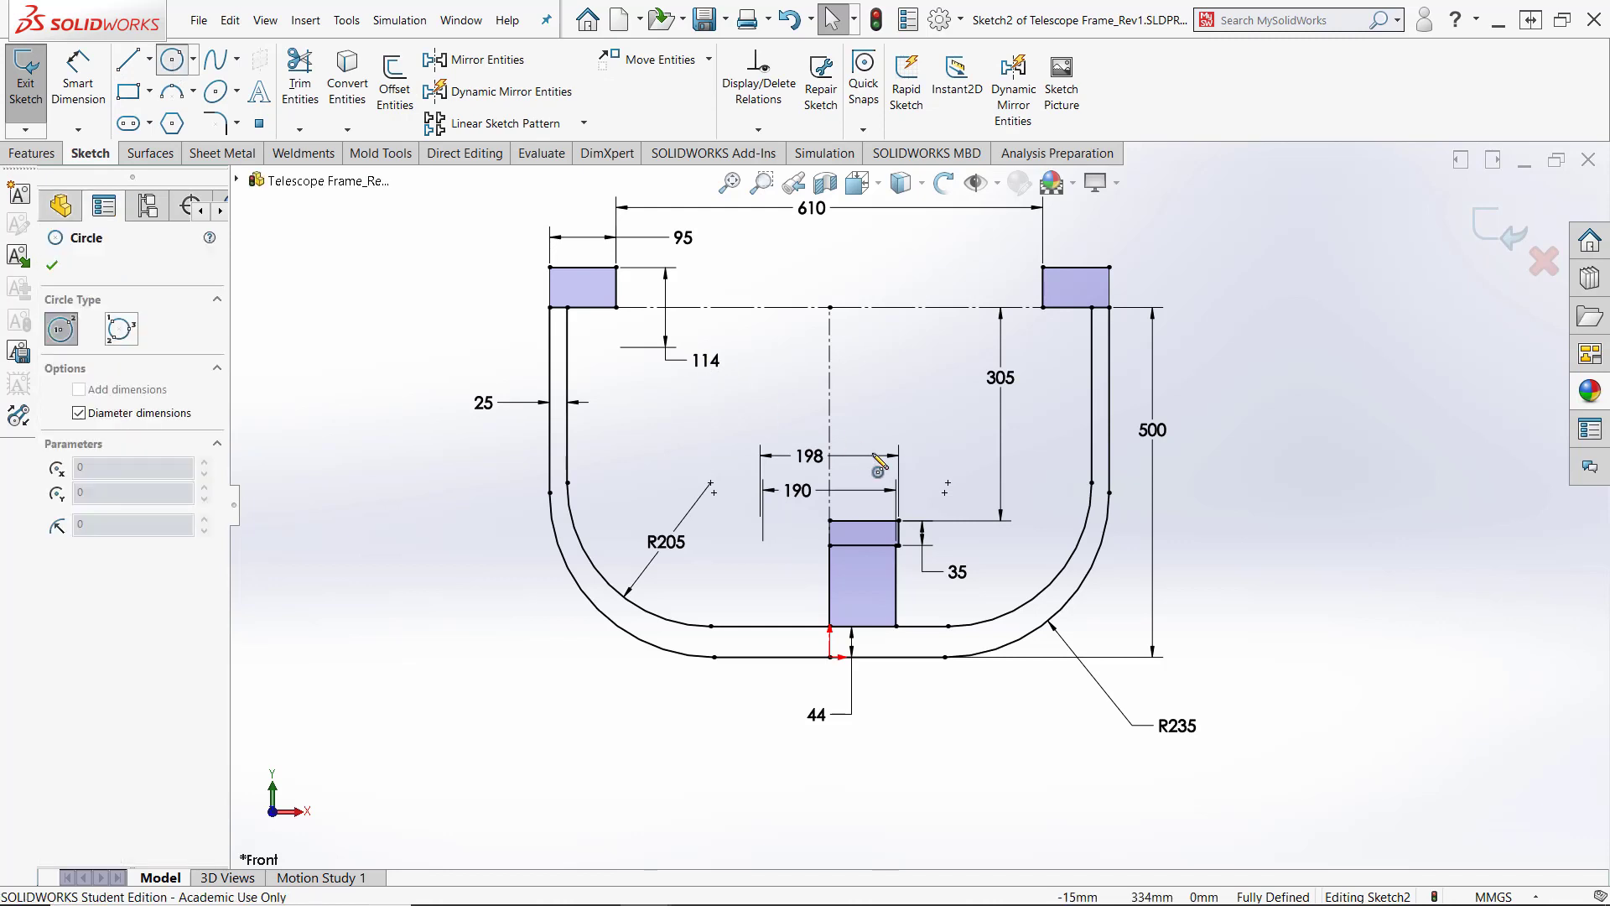
{"action": "scroll", "coordinate": [820, 506], "scroll_direction": "down", "scroll_amount": 4}
{"action": "scroll", "coordinate": [860, 635], "scroll_direction": "down", "scroll_amount": 5}
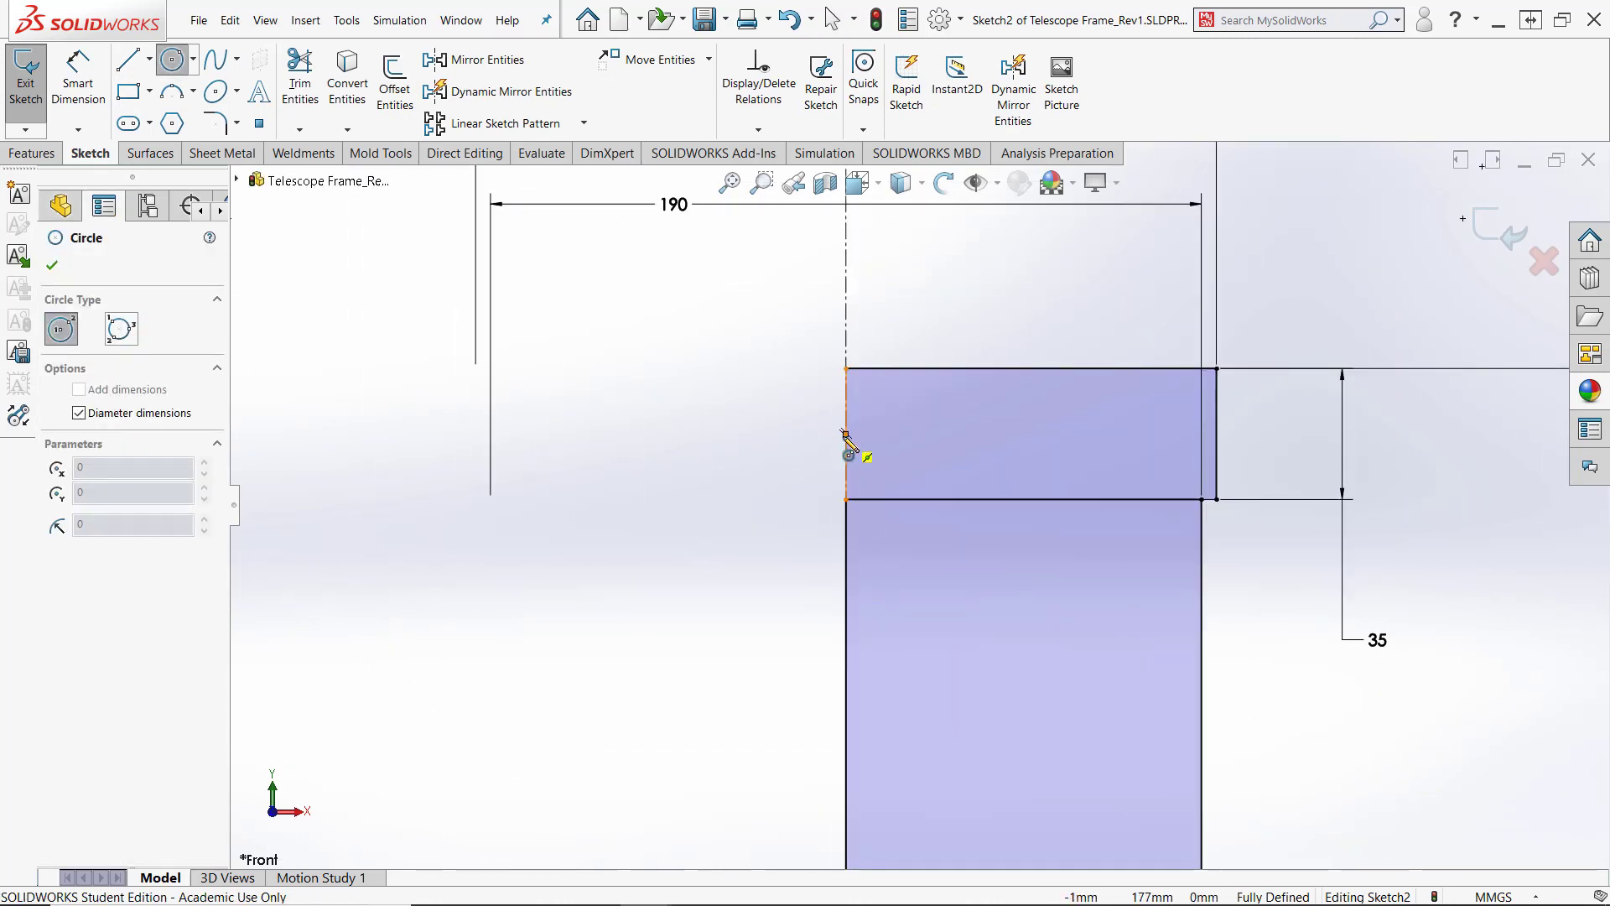
{"action": "left_click_drag", "start_coordinate": [846, 433], "coordinate": [846, 370]}
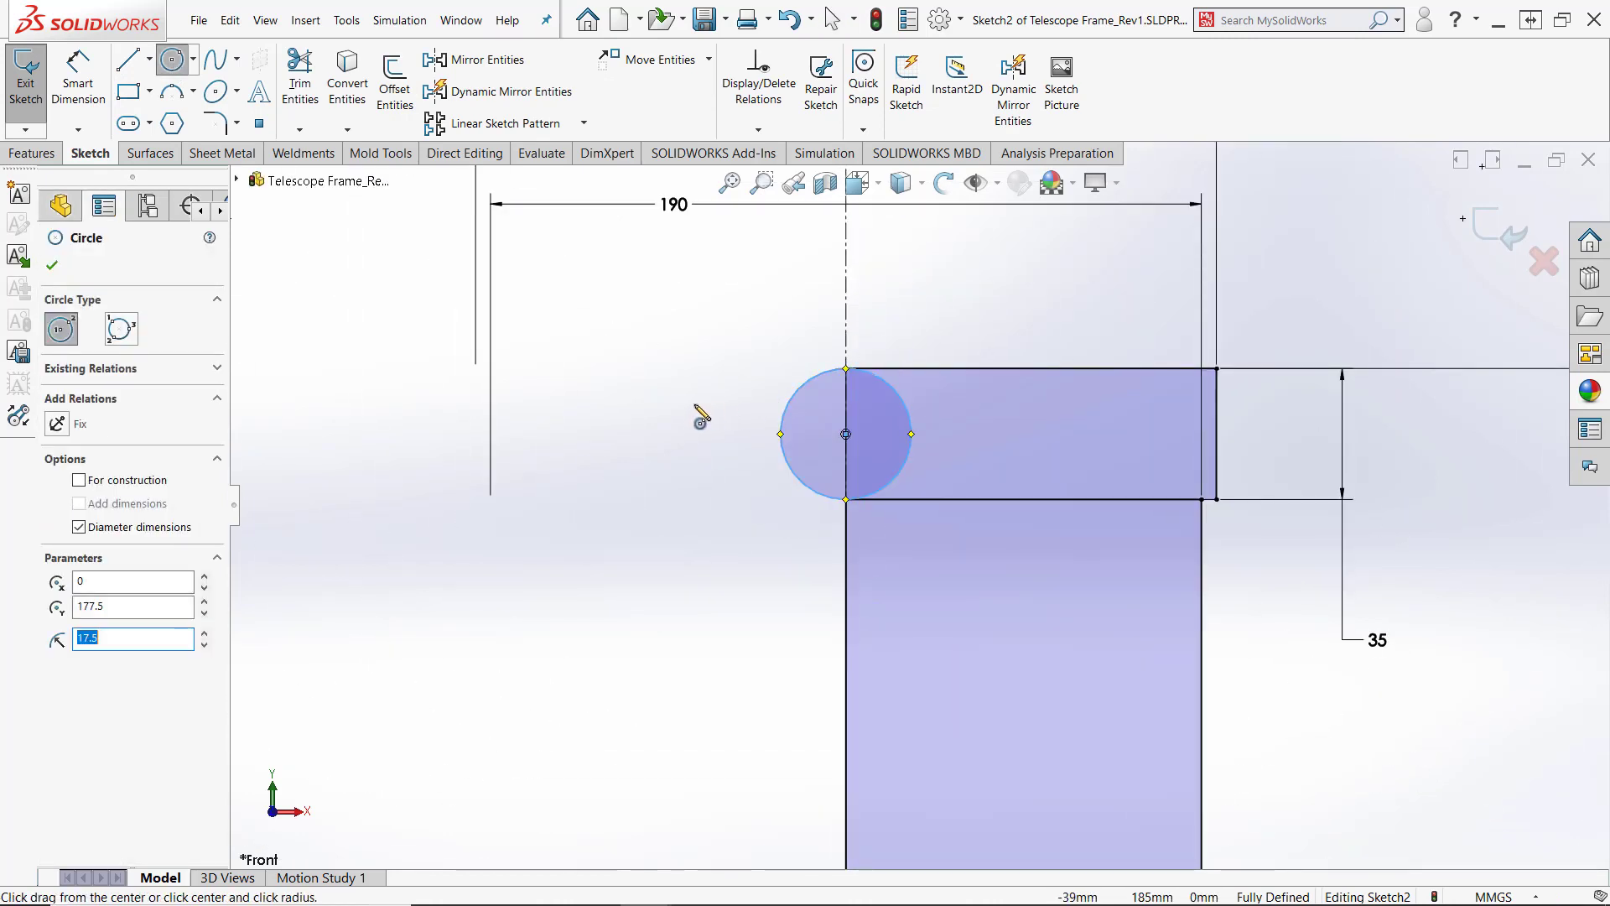
{"action": "key", "text": "Escape"}
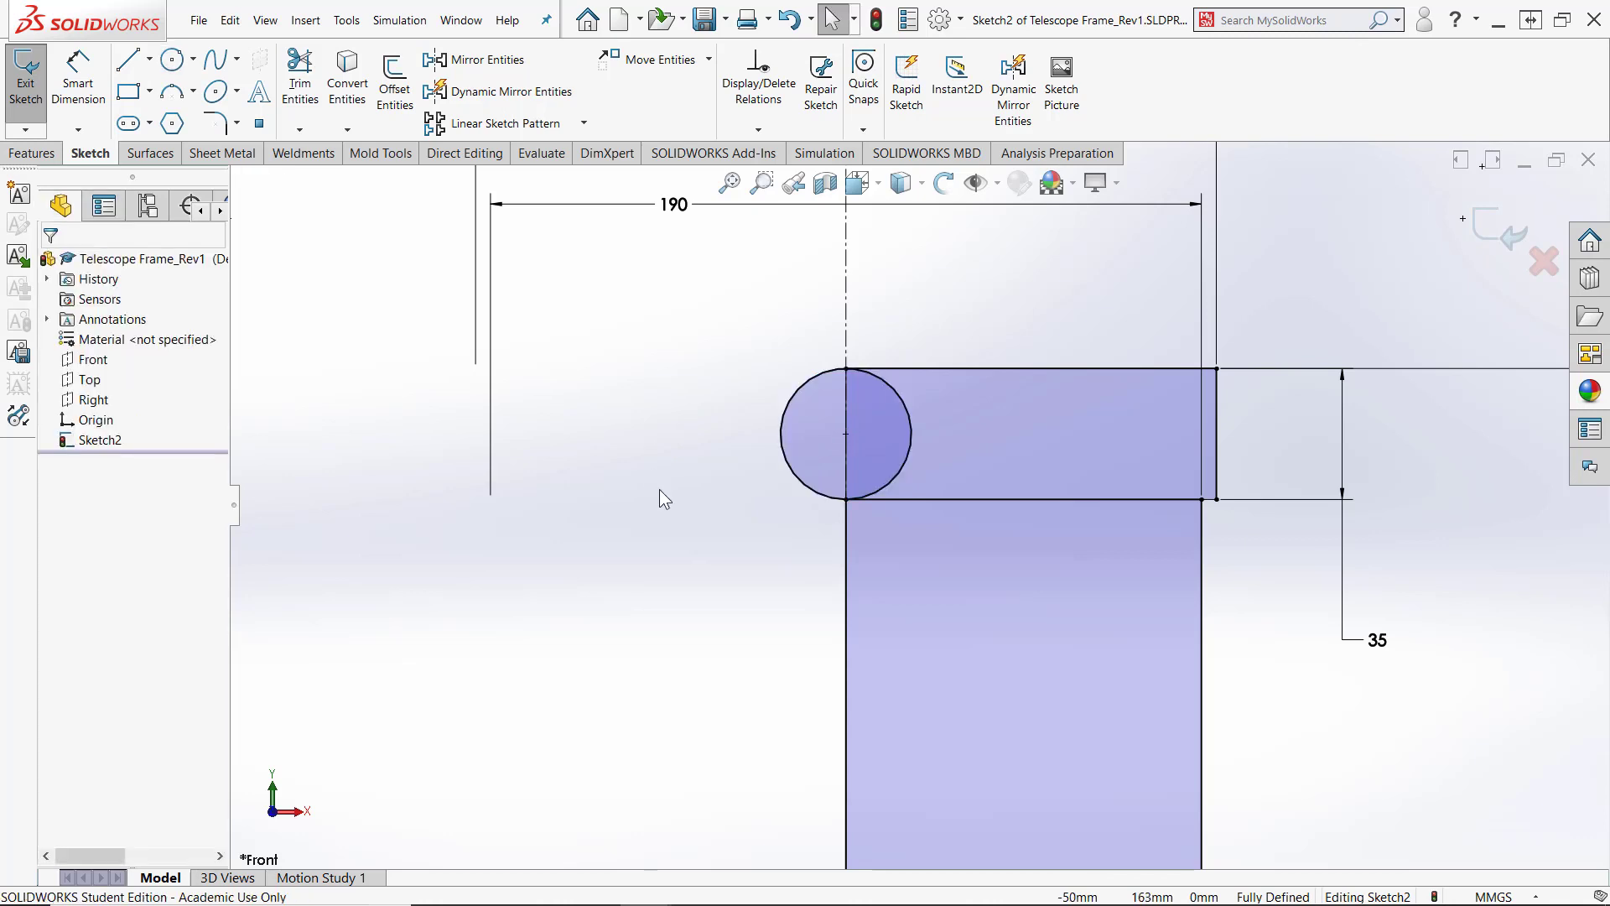
Replace the R235 dimension on the U-profile's outer arc with a radius dimension on the opposite outer arc, placed inside the frame
{"action": "key", "text": "f"}
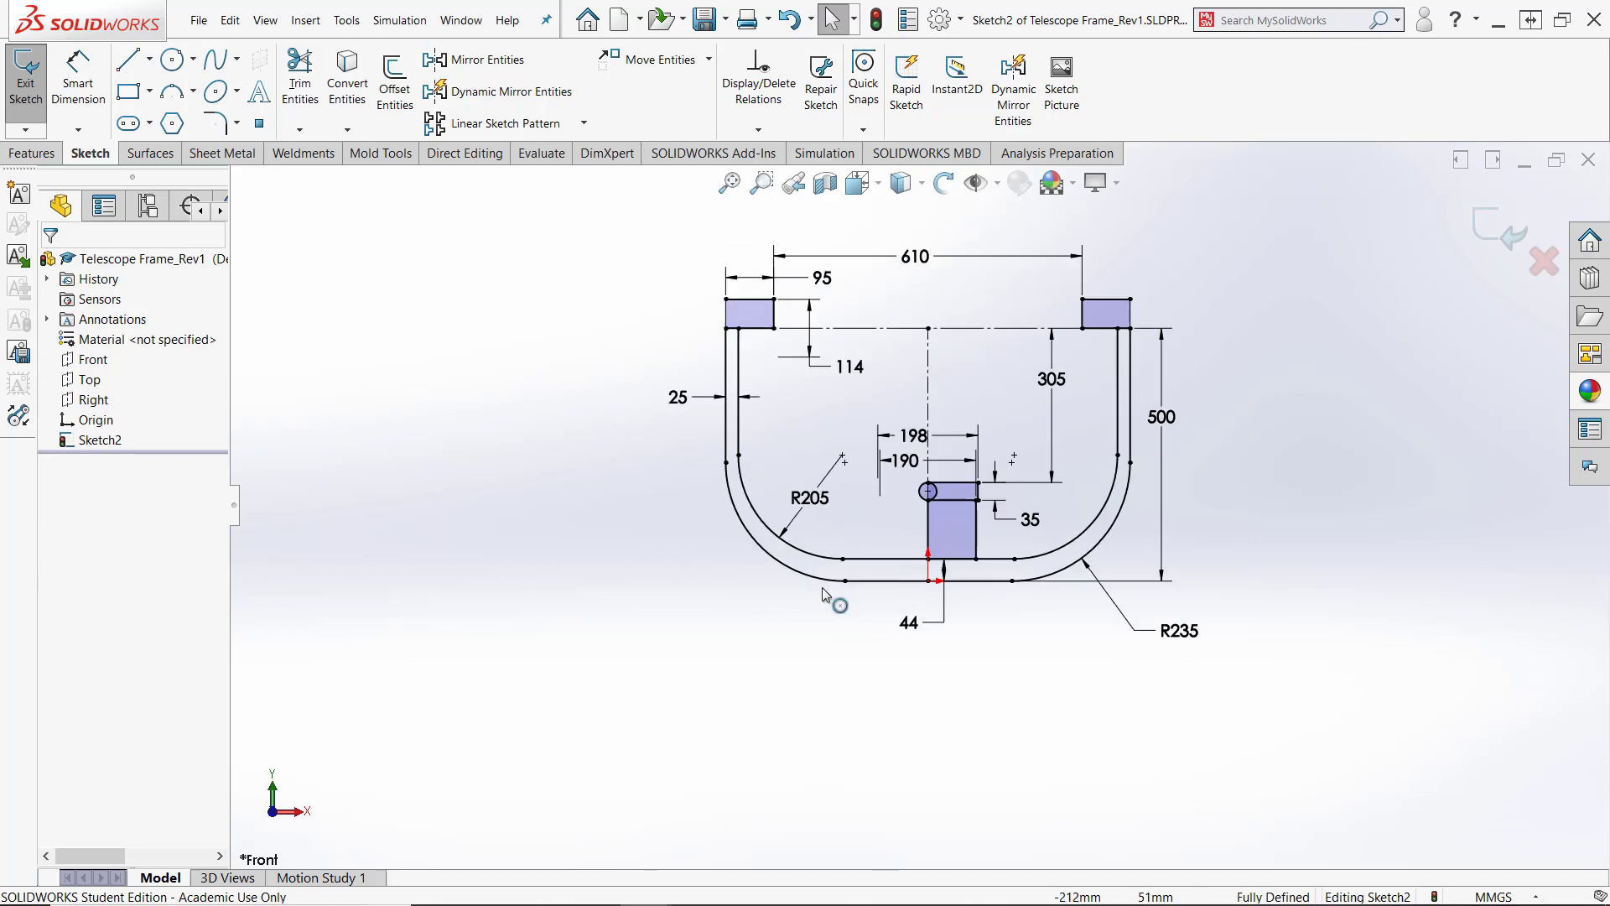
{"action": "scroll", "coordinate": [1271, 472], "scroll_direction": "down", "scroll_amount": 3}
{"action": "scroll", "coordinate": [1305, 546], "scroll_direction": "up", "scroll_amount": 5}
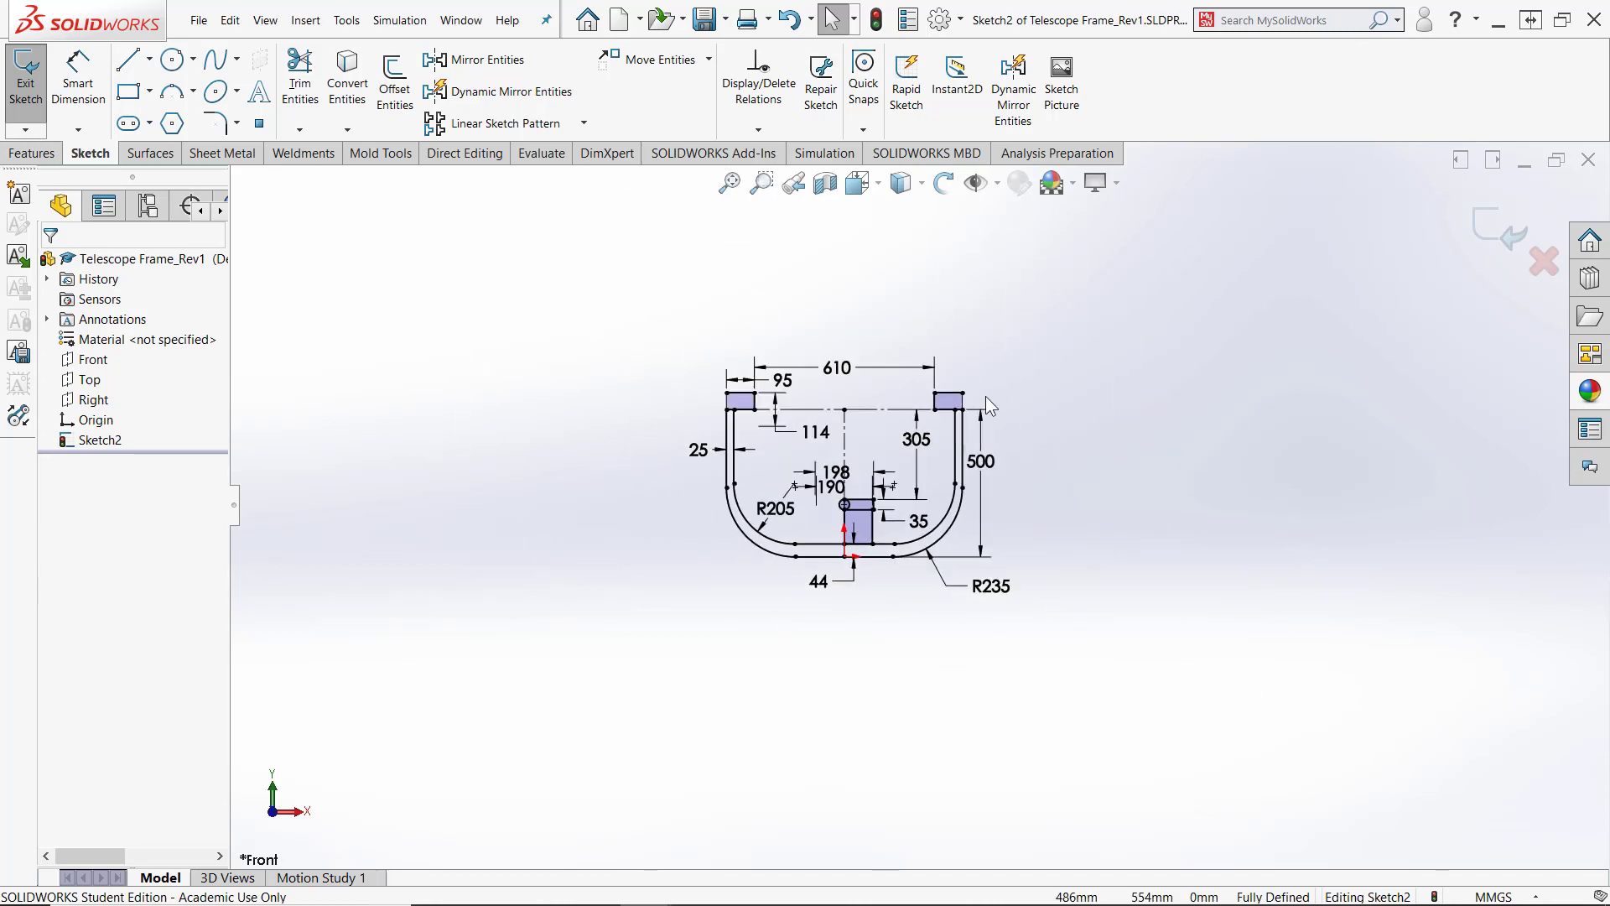
{"action": "scroll", "coordinate": [990, 453], "scroll_direction": "down", "scroll_amount": 2}
{"action": "scroll", "coordinate": [702, 592], "scroll_direction": "down", "scroll_amount": 2}
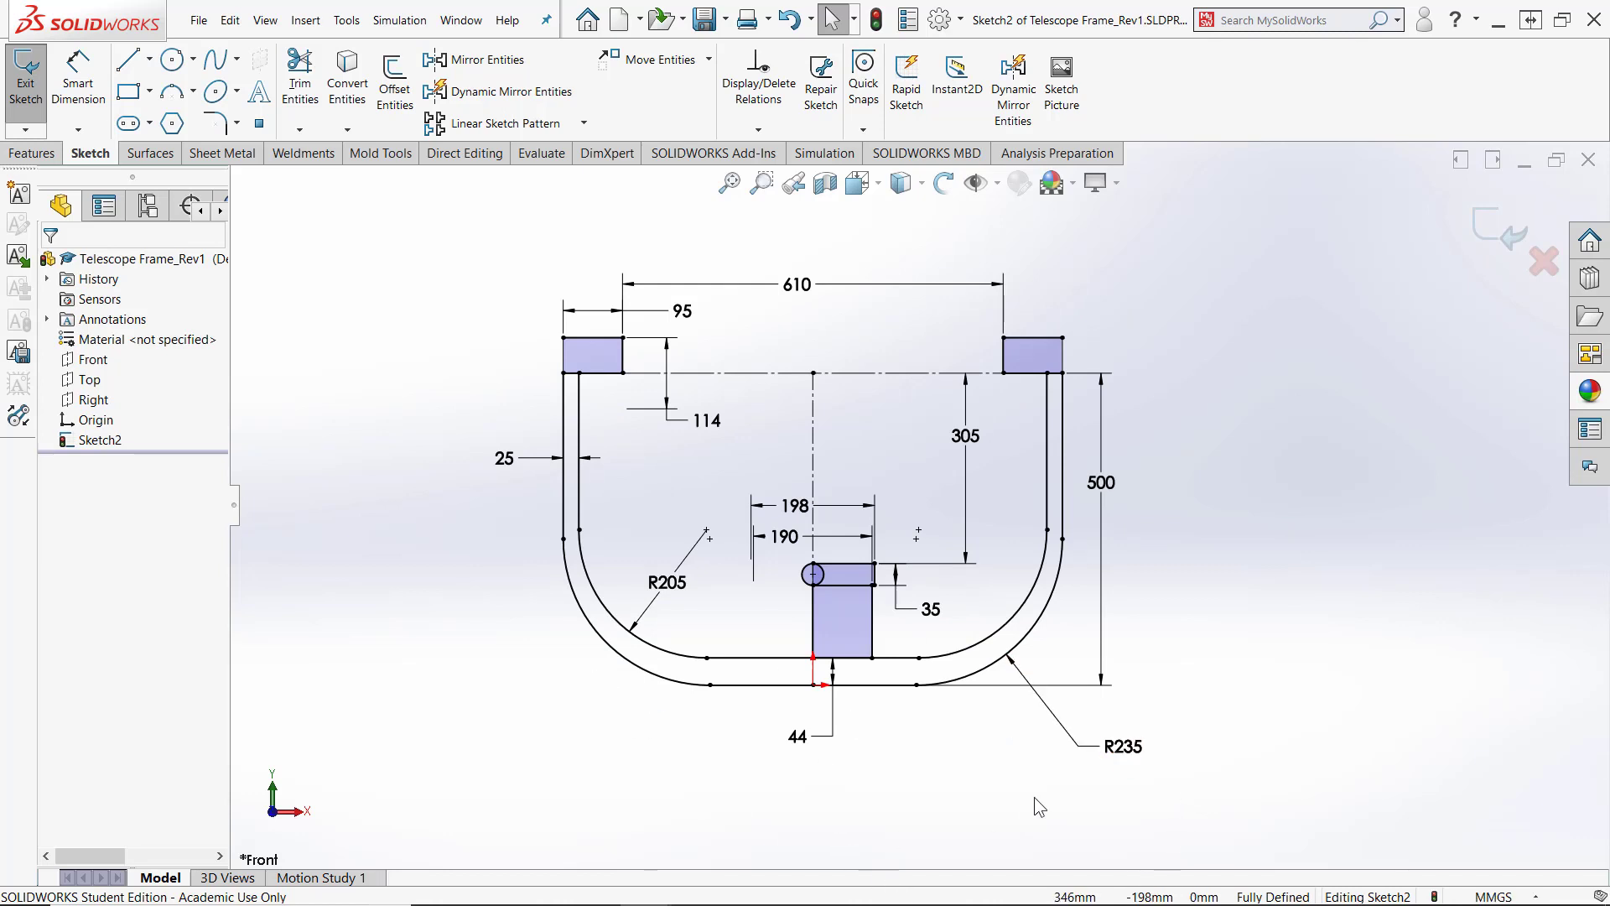
{"action": "left_click", "coordinate": [1116, 748]}
{"action": "key", "text": "Delete"}
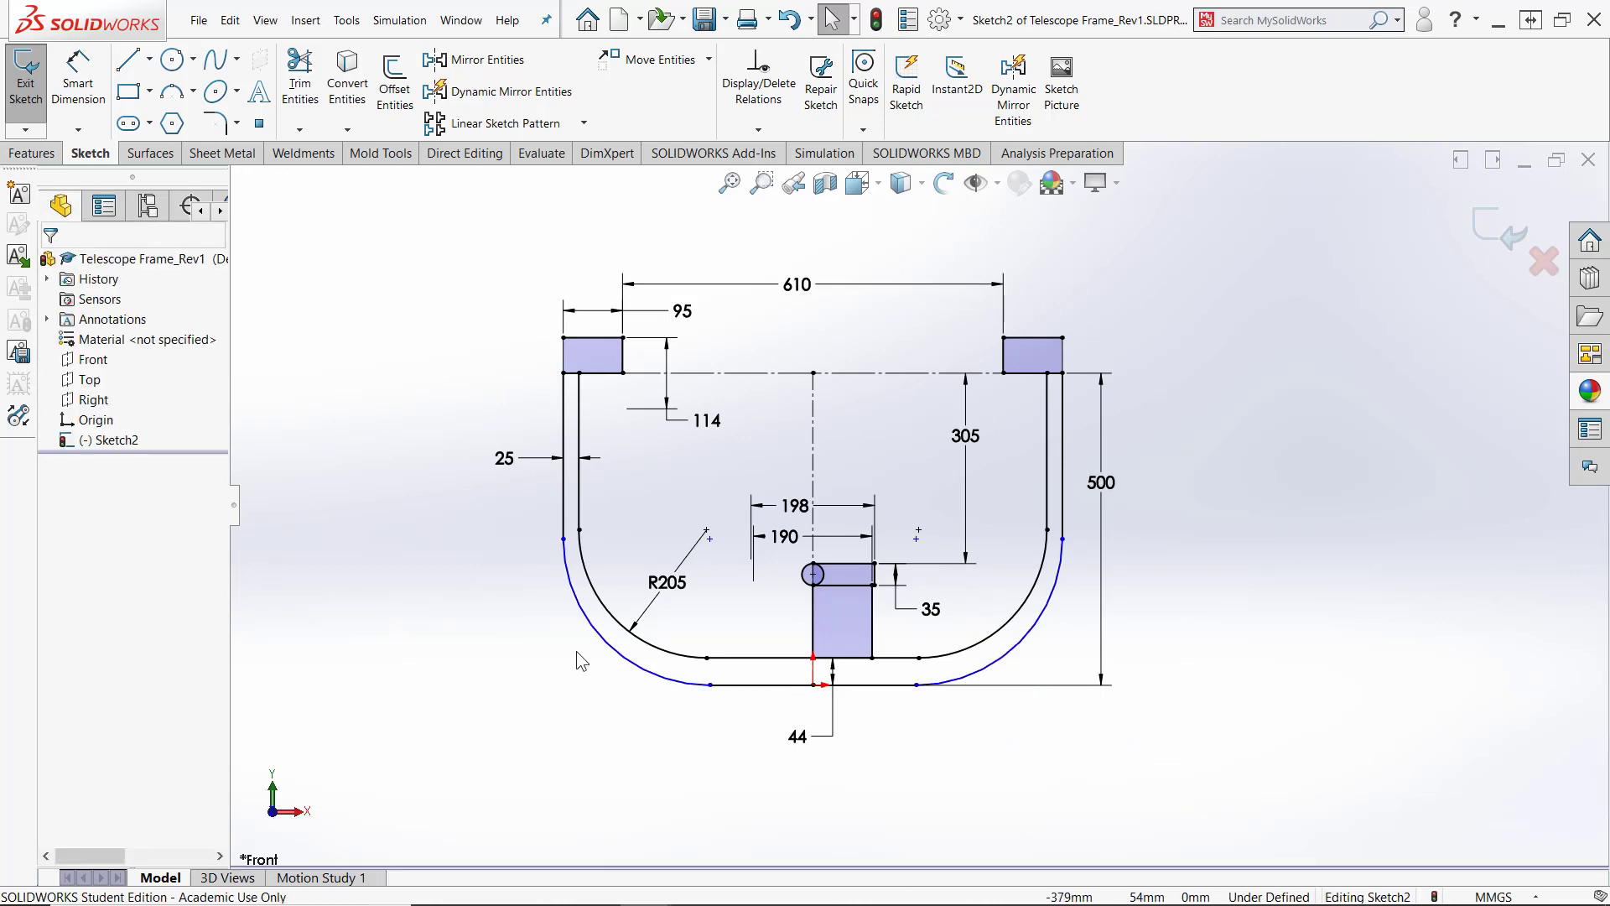
{"action": "right_click_drag", "start_coordinate": [440, 491], "coordinate": [422, 300]}
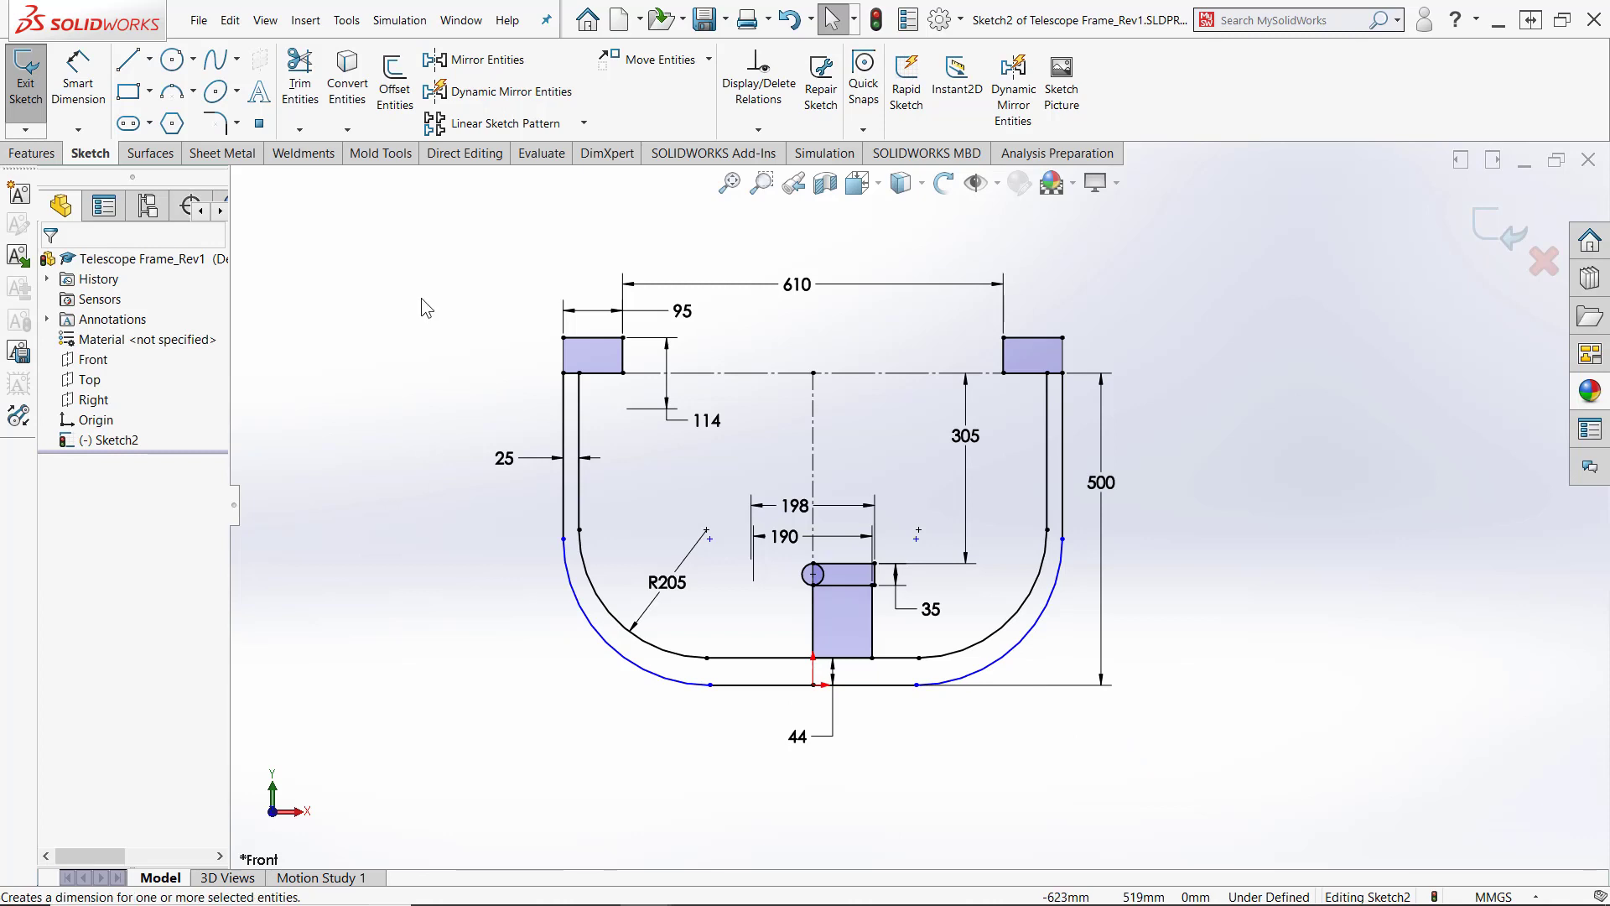
{"action": "left_click", "coordinate": [628, 661]}
{"action": "left_click", "coordinate": [671, 621]}
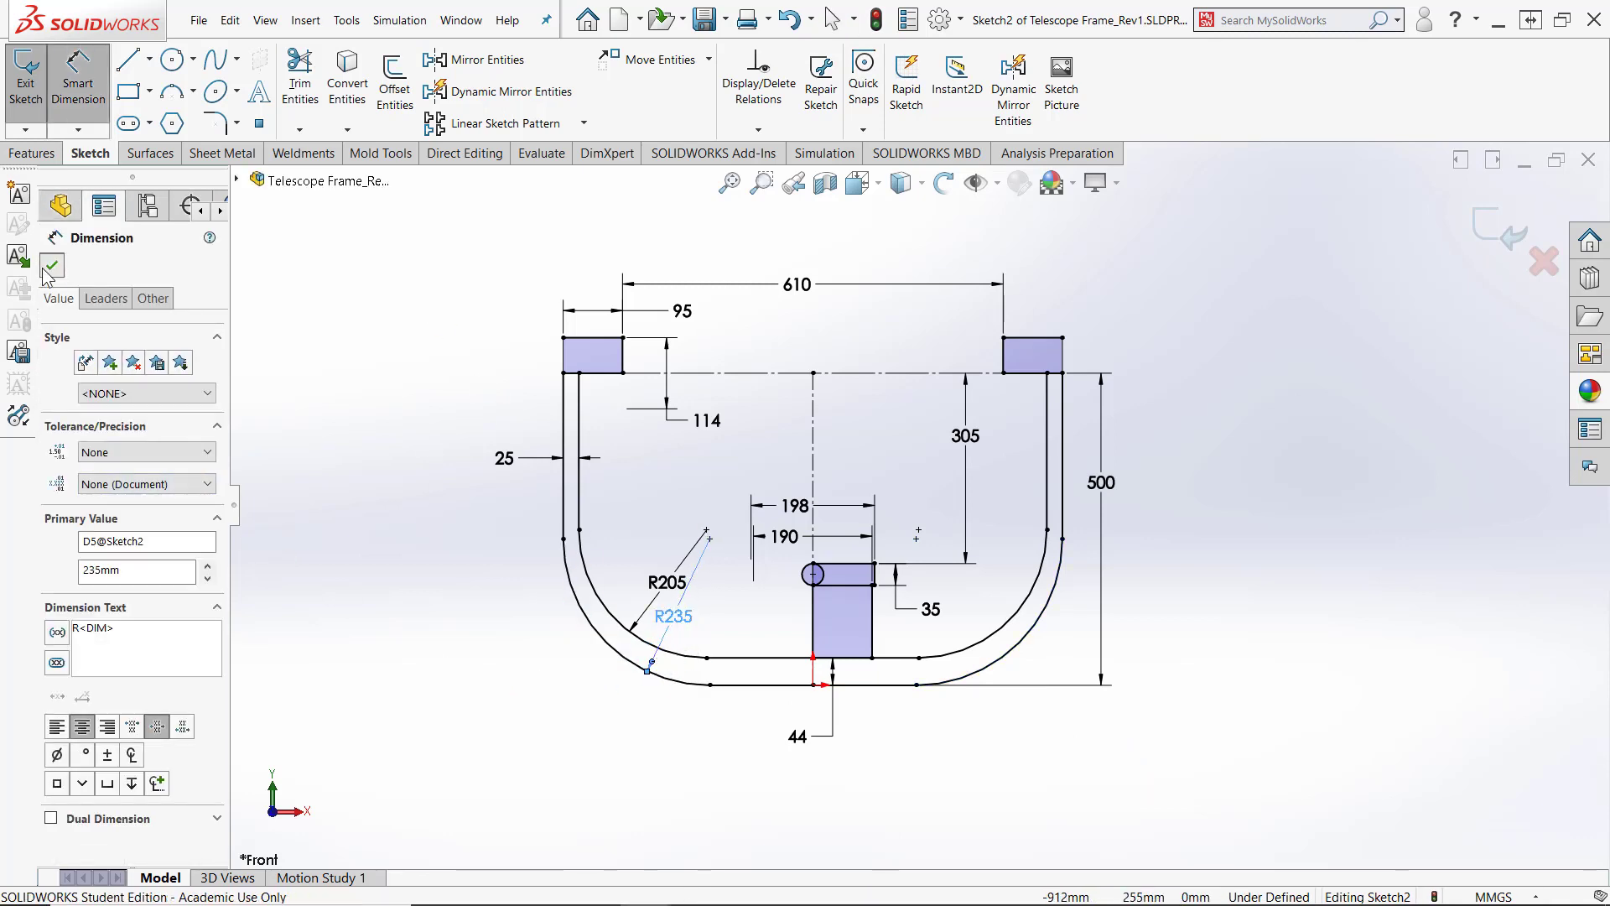
{"action": "left_click", "coordinate": [52, 265]}
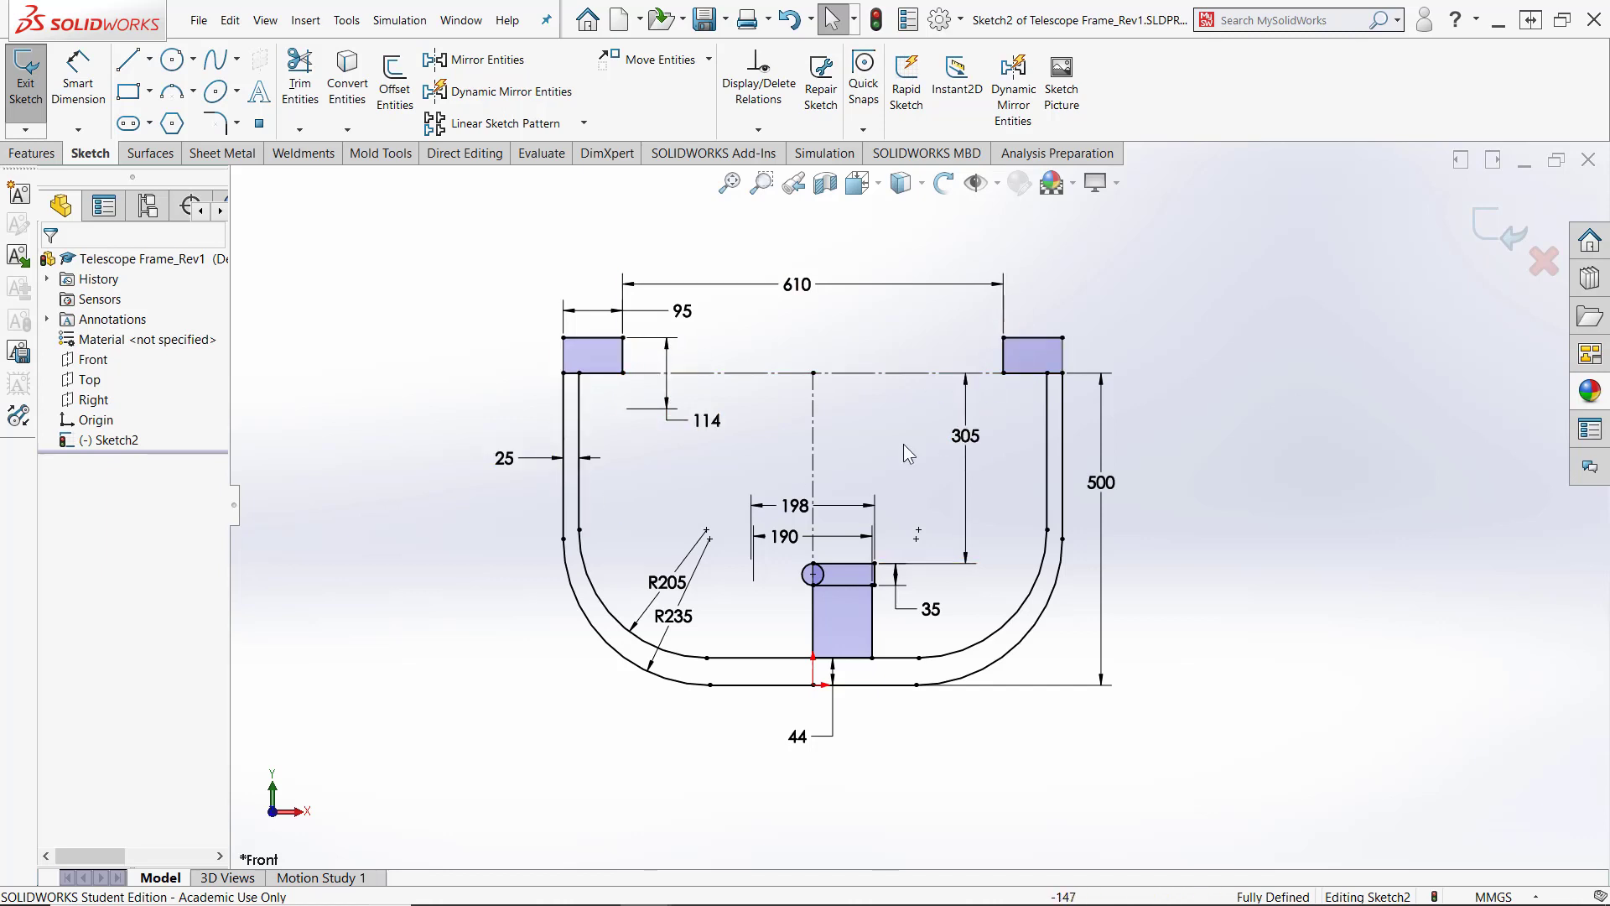
Exit the layout sketch and save the part
{"action": "left_click", "coordinate": [1501, 233]}
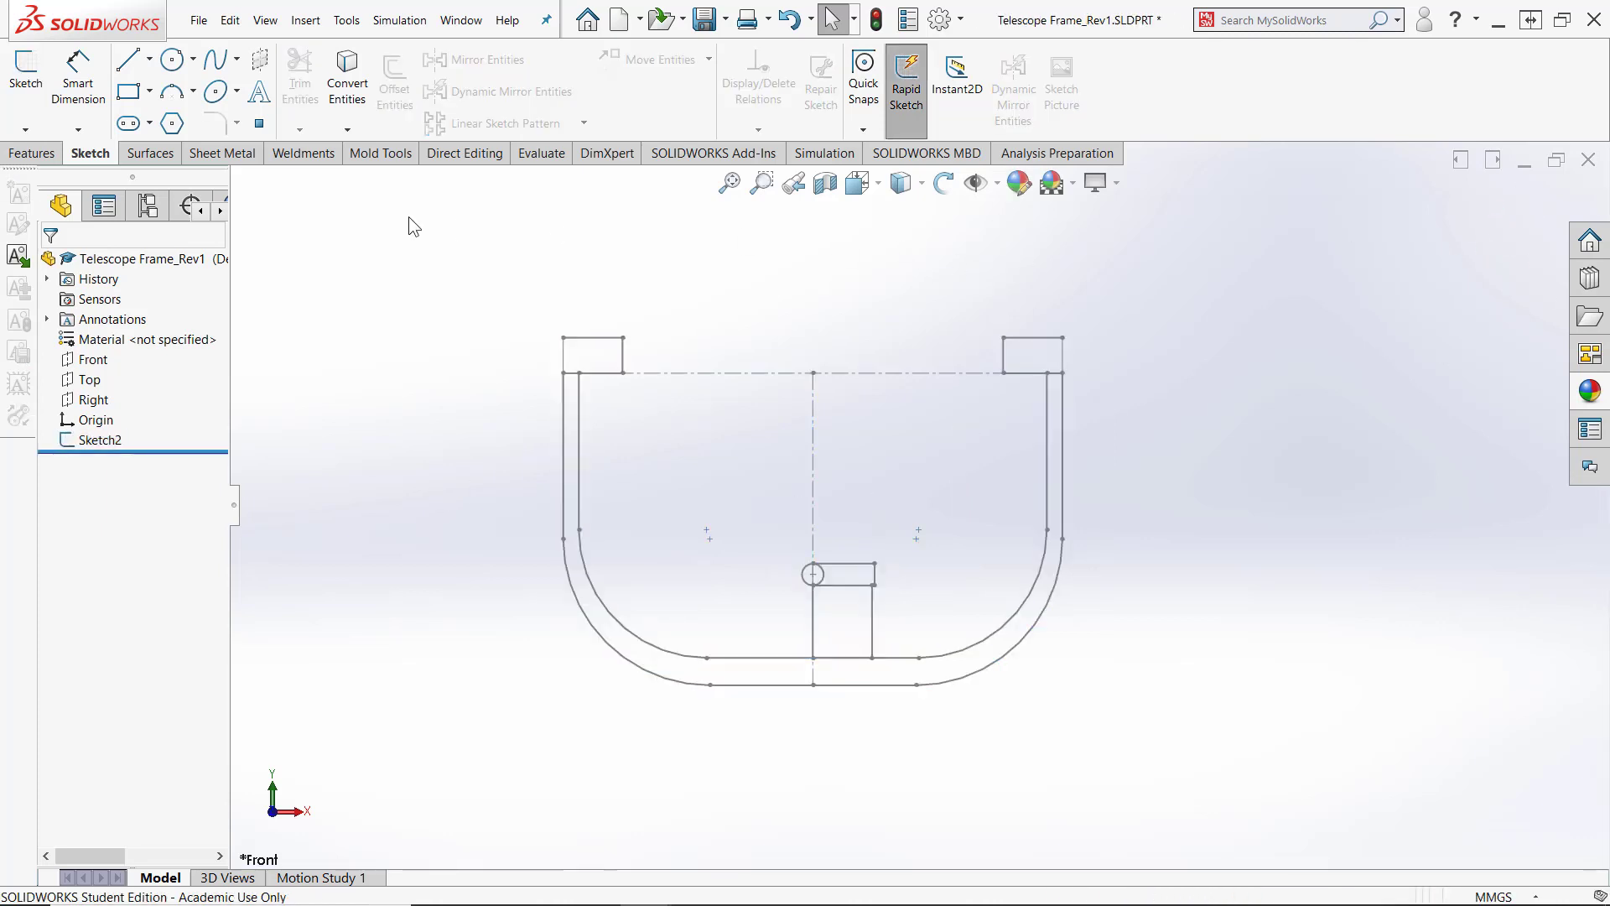
{"action": "left_click", "coordinate": [703, 20]}
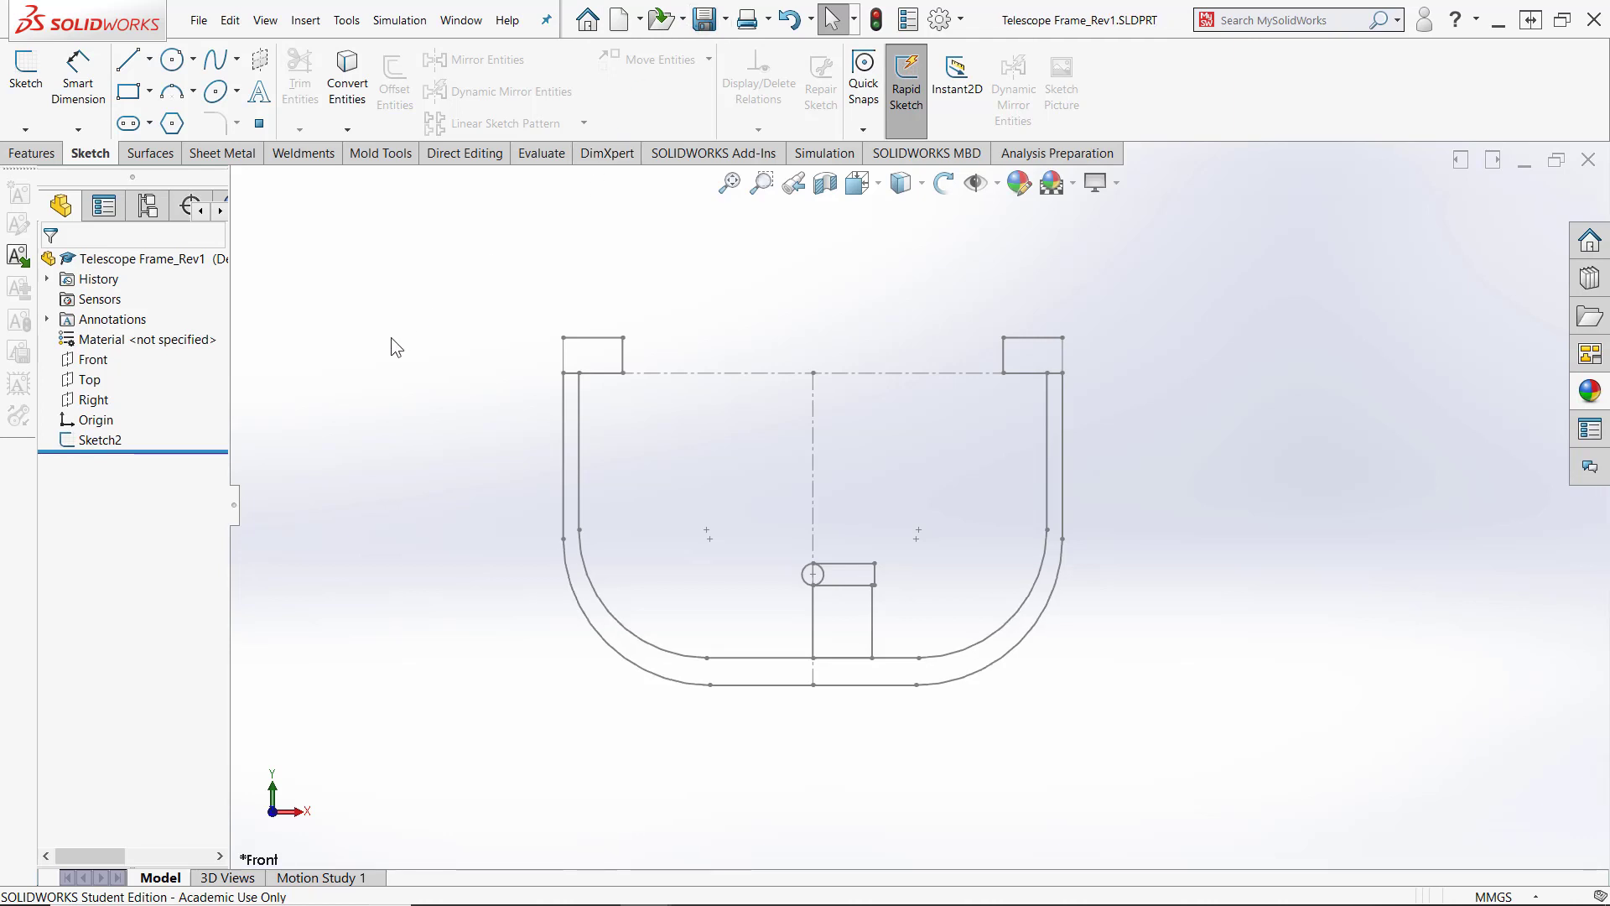
Start a new sketch on the Top plane and orient the view to Top
{"action": "middle_click_drag", "start_coordinate": [391, 371], "coordinate": [216, 409]}
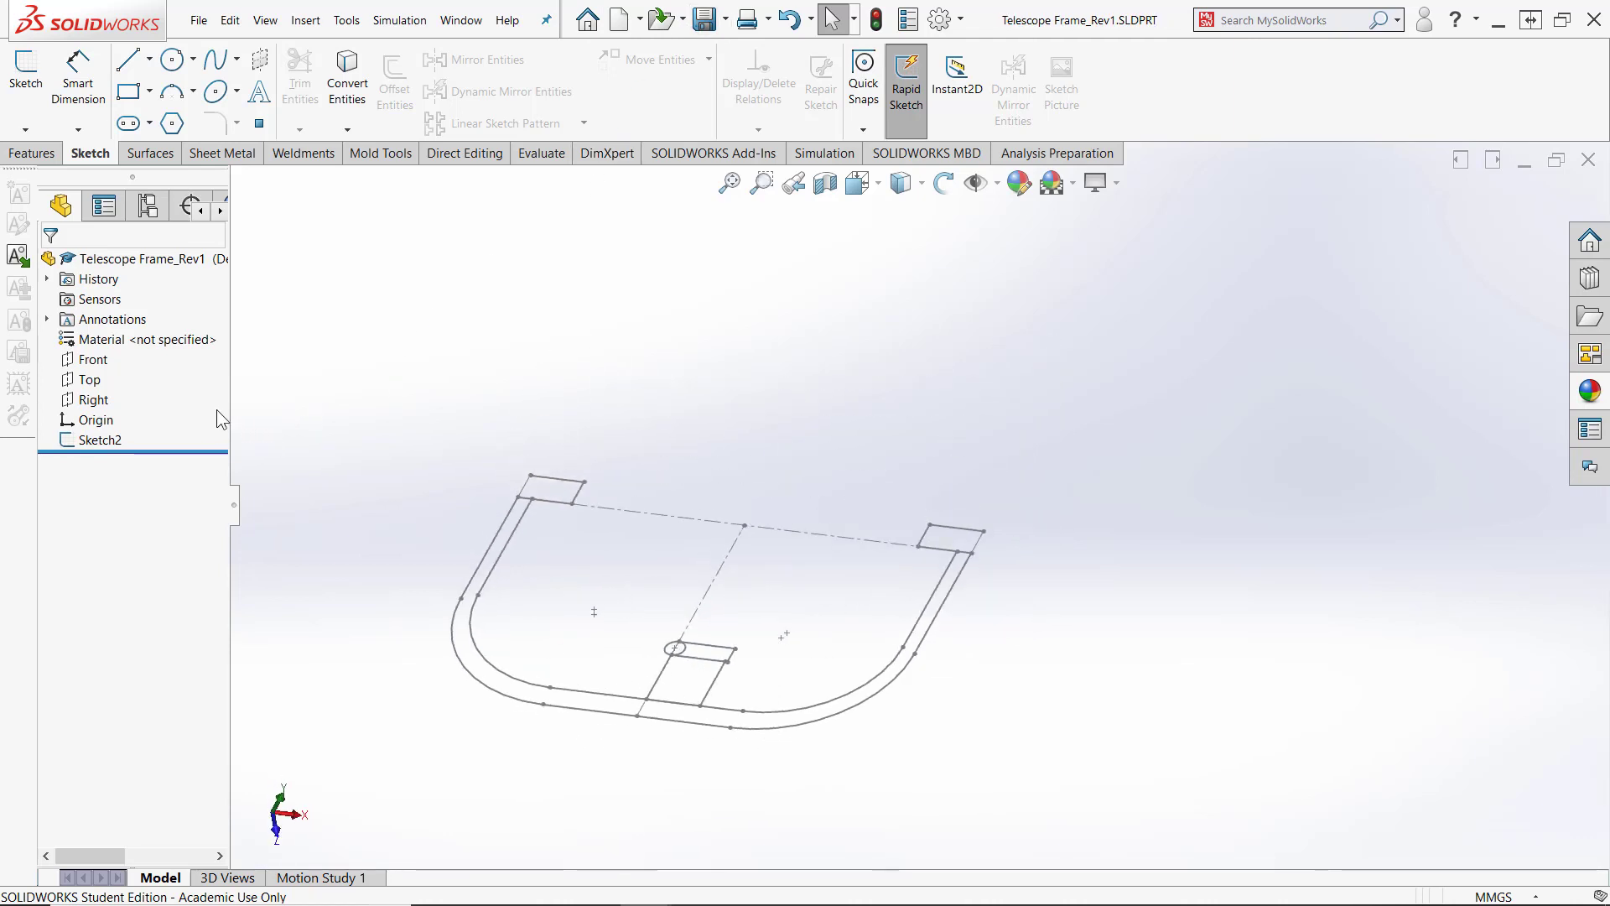
{"action": "right_click", "coordinate": [101, 362]}
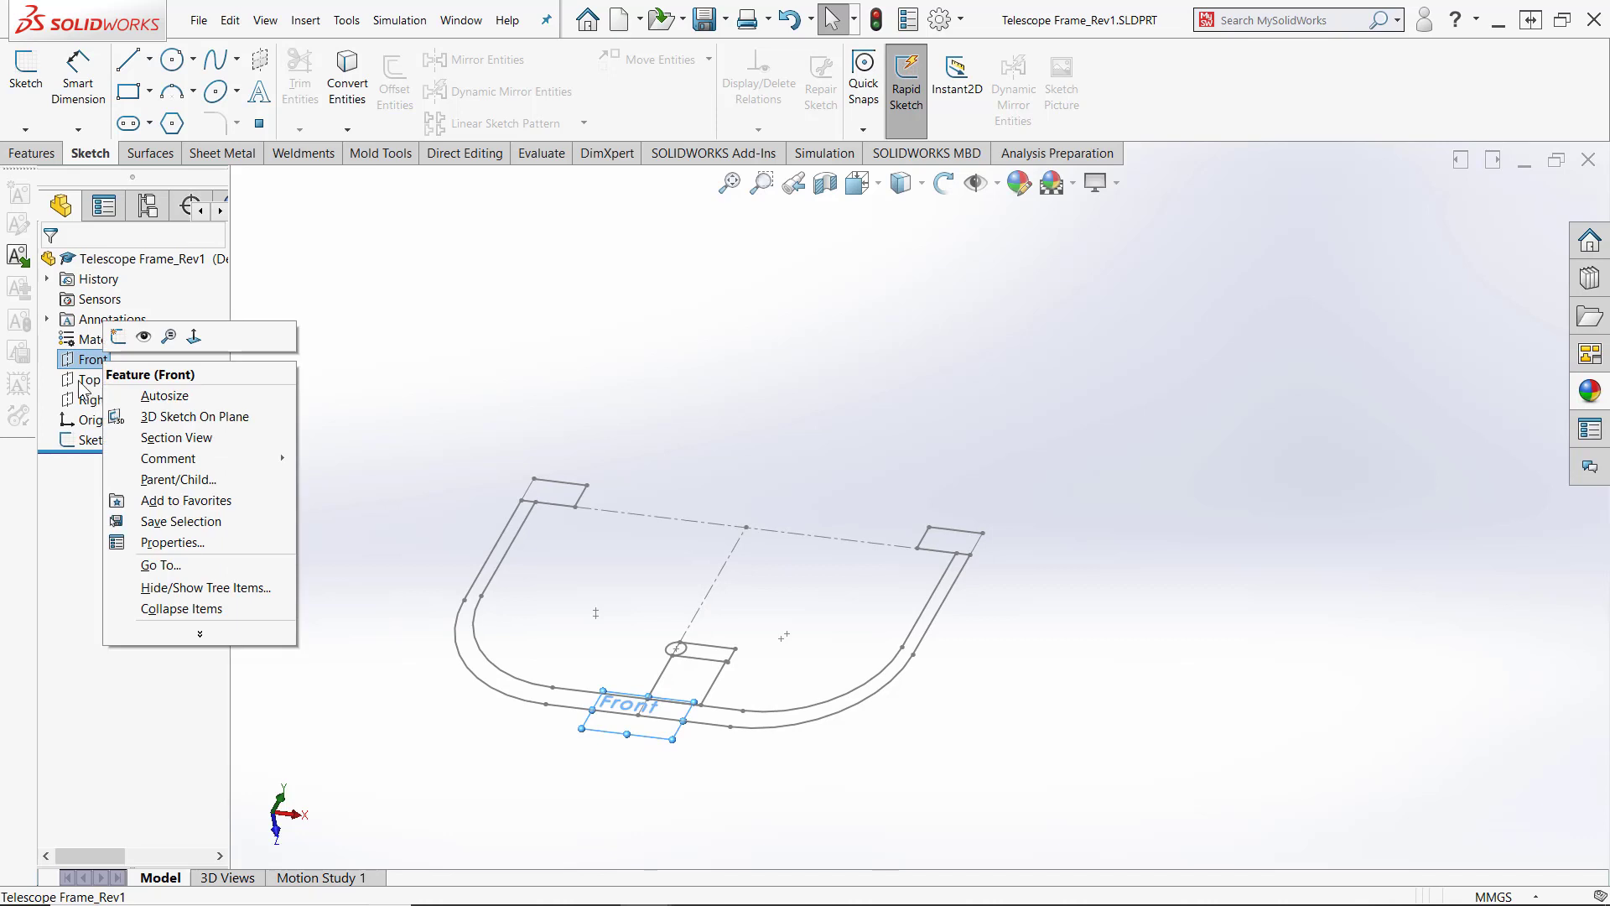
{"action": "left_click", "coordinate": [79, 382]}
{"action": "left_click", "coordinate": [94, 356]}
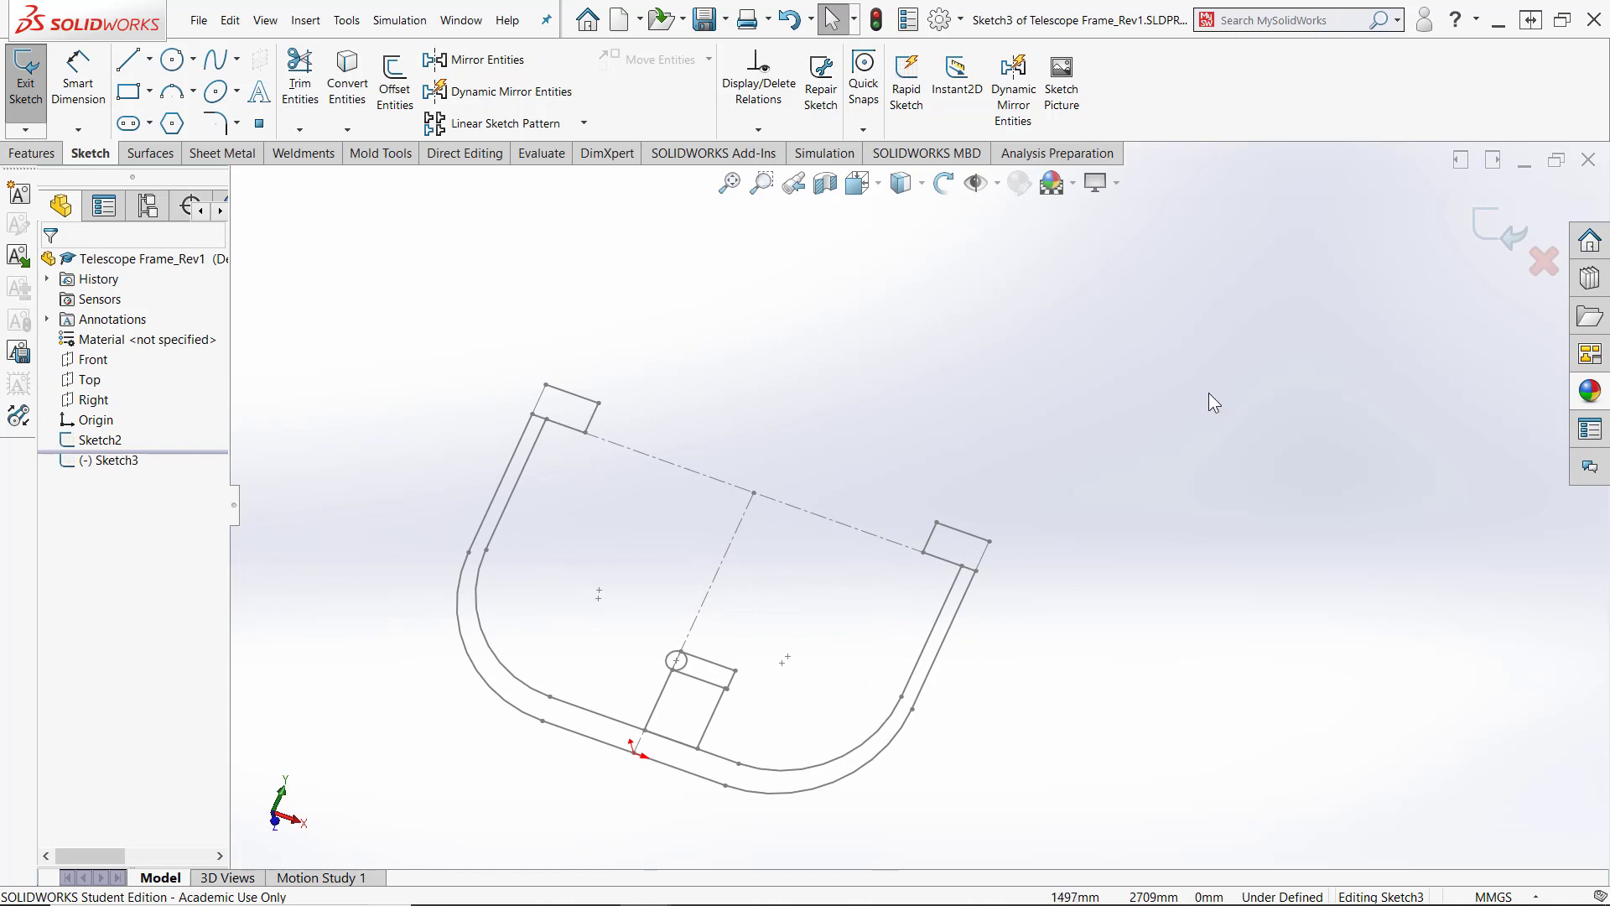
{"action": "key", "text": "space"}
{"action": "left_click", "coordinate": [1335, 471]}
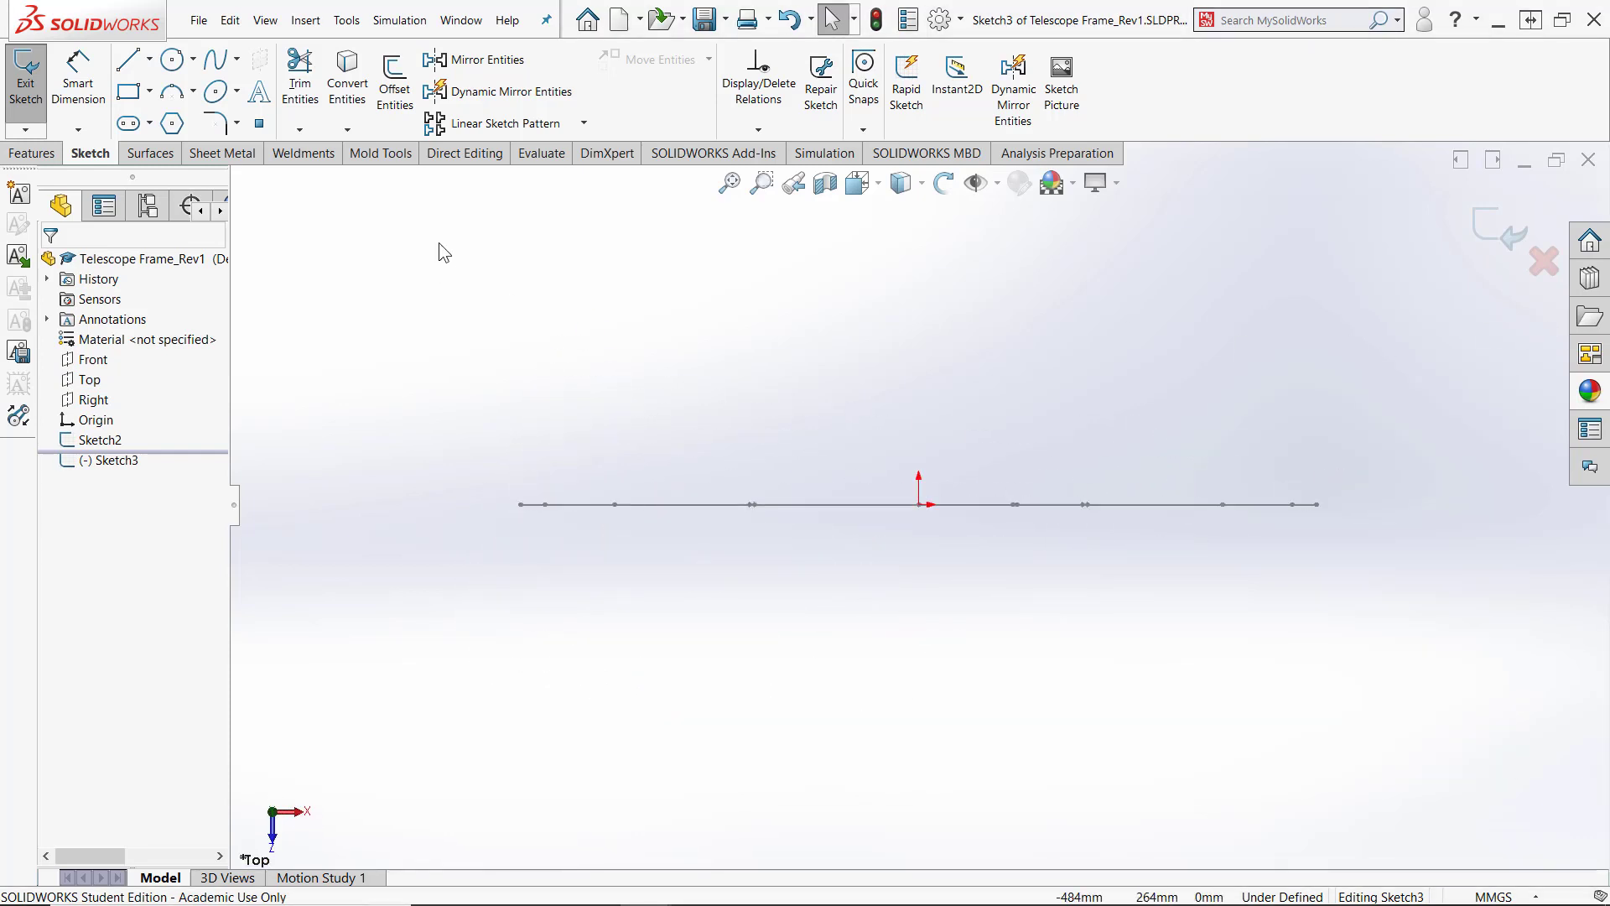
Sketch a circle about 342 mm in diameter centered on the origin
{"action": "left_click", "coordinate": [172, 59]}
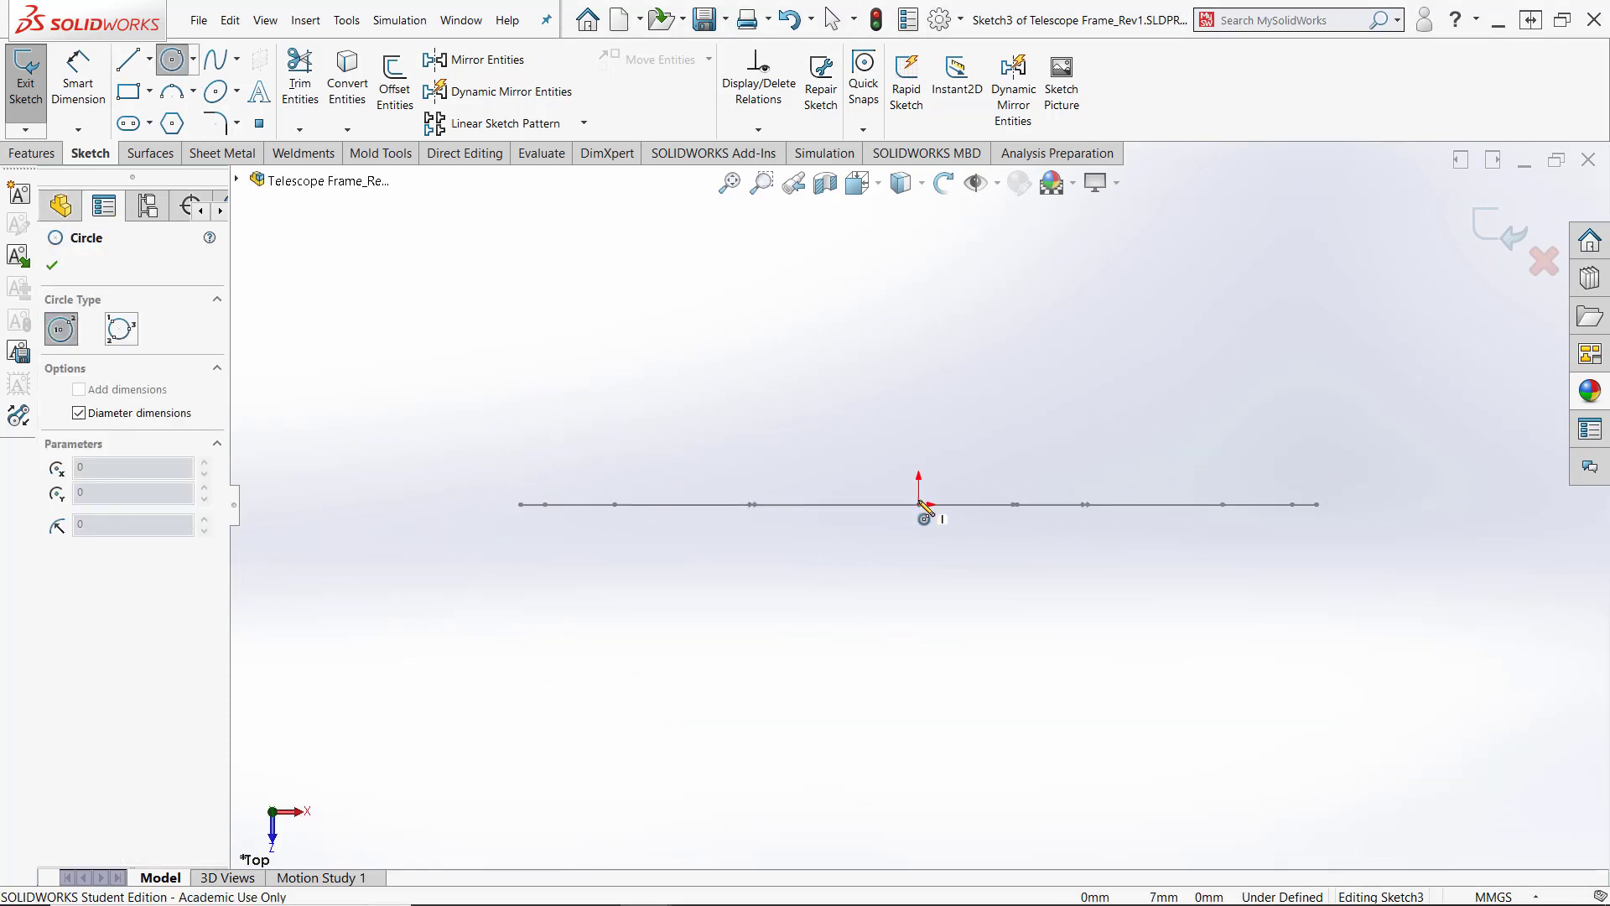
{"action": "left_click", "coordinate": [920, 504]}
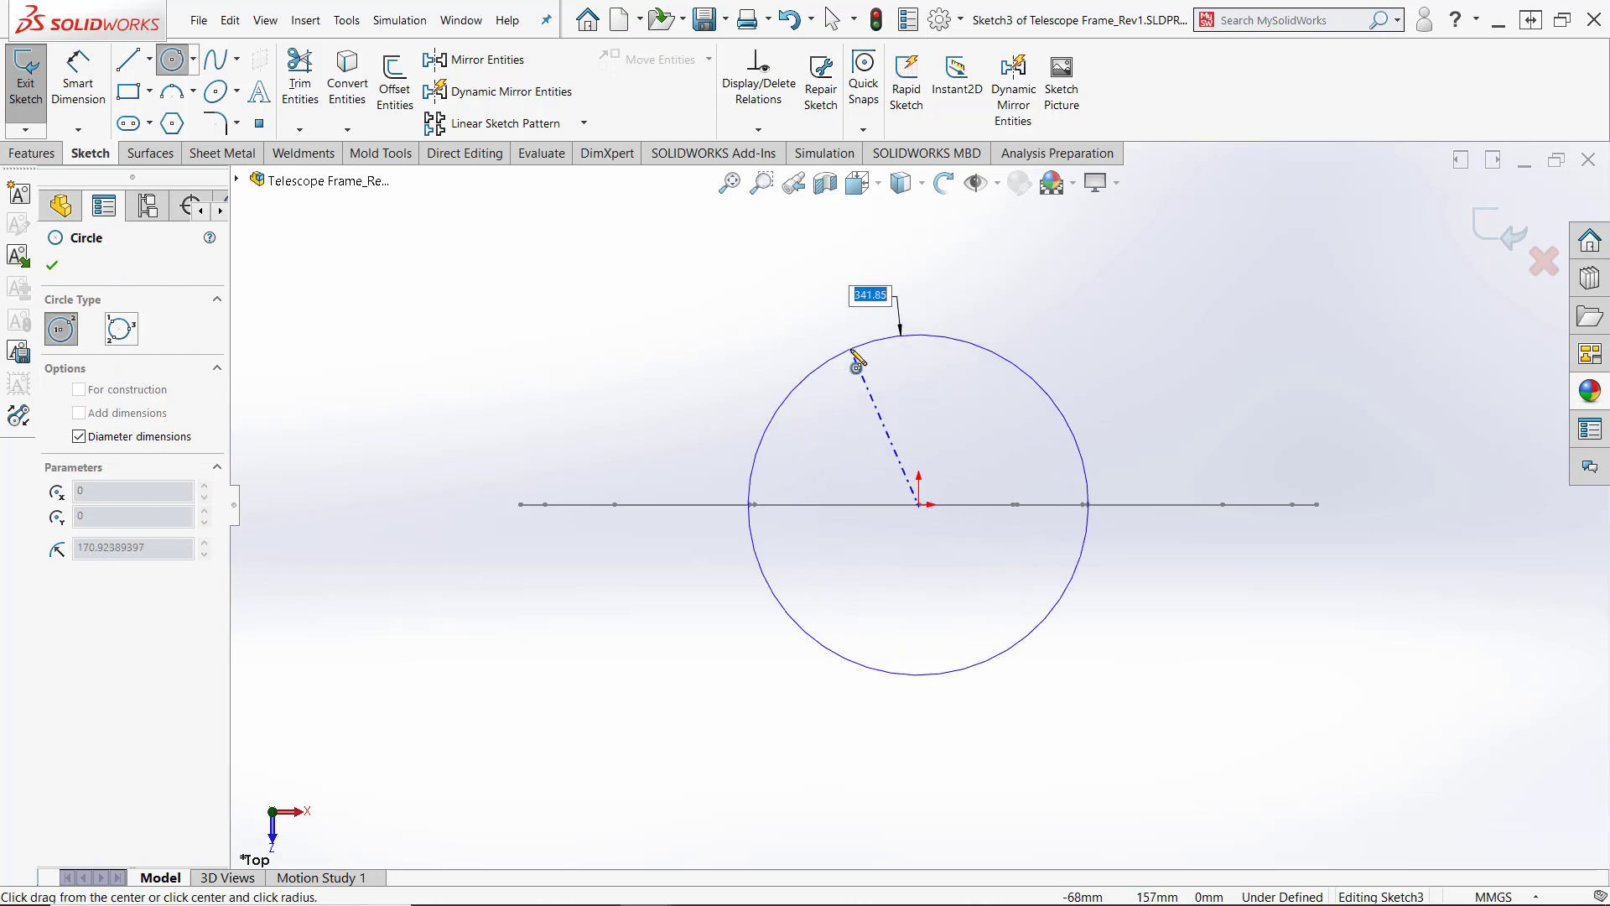
{"action": "left_click", "coordinate": [857, 360]}
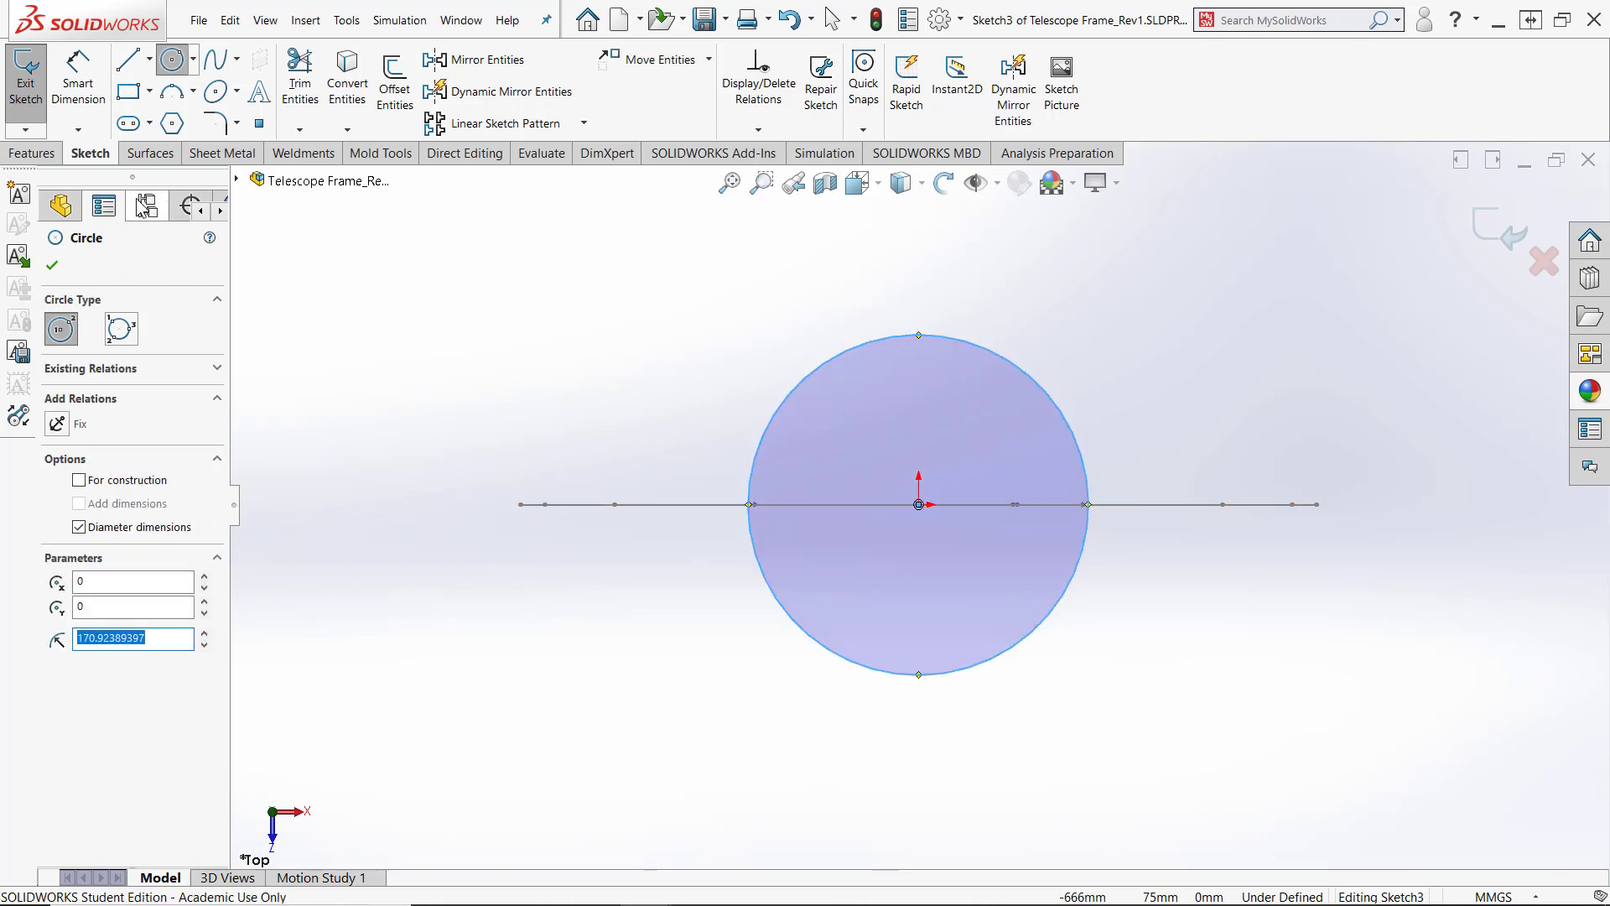
Dimension the circle, display the dimension as a radius, and set it to 178 mm
{"action": "left_click", "coordinate": [78, 73]}
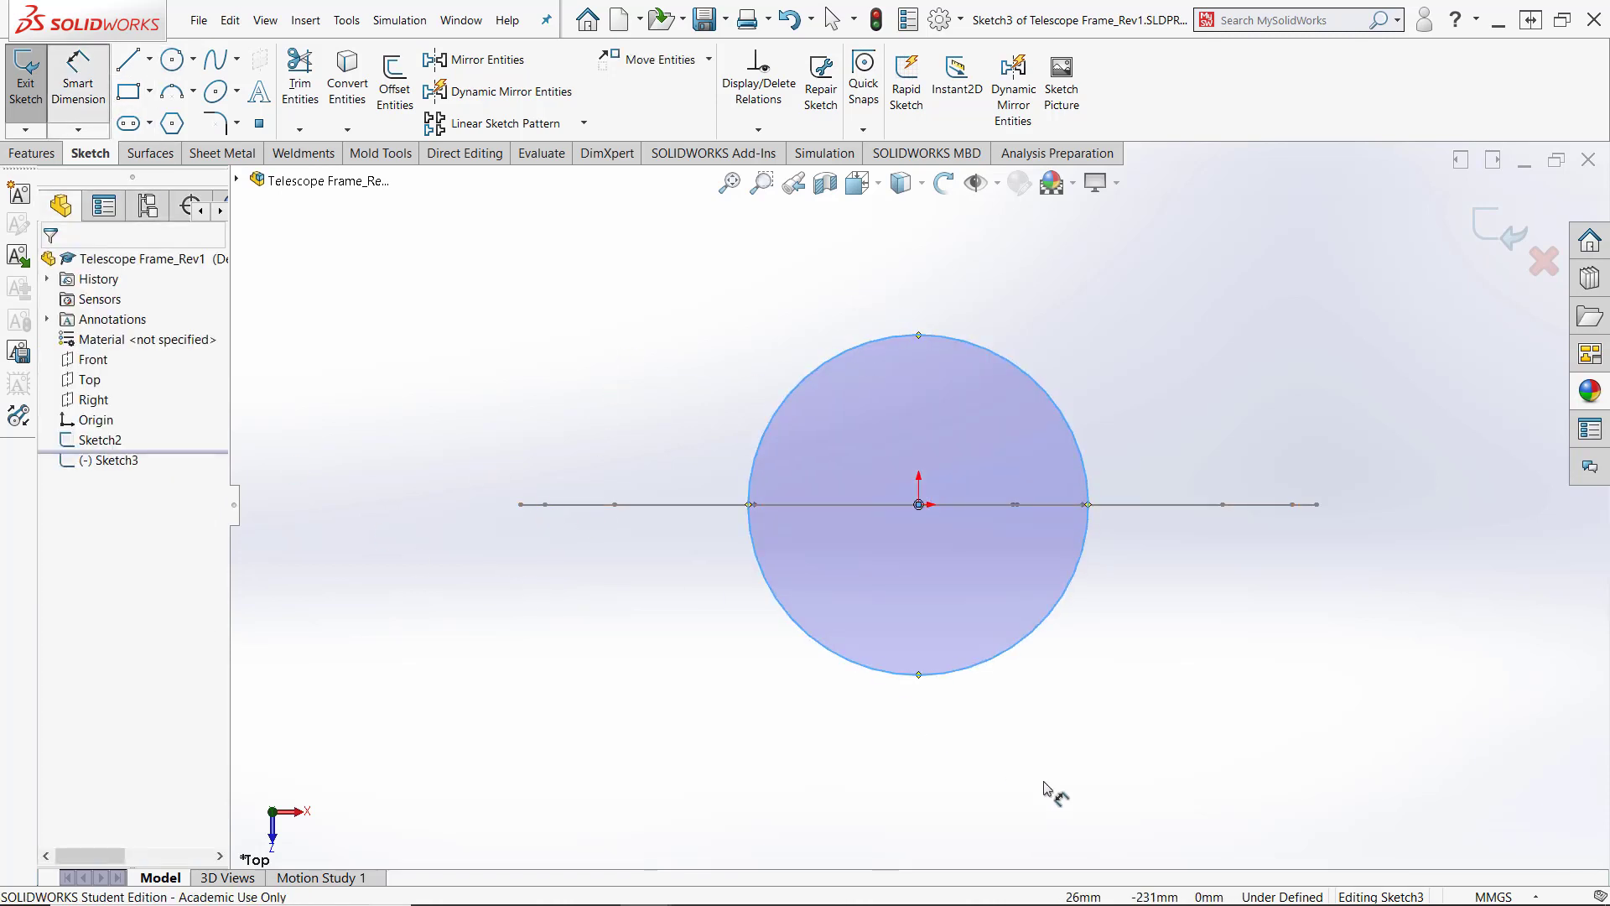
{"action": "left_click", "coordinate": [1006, 660]}
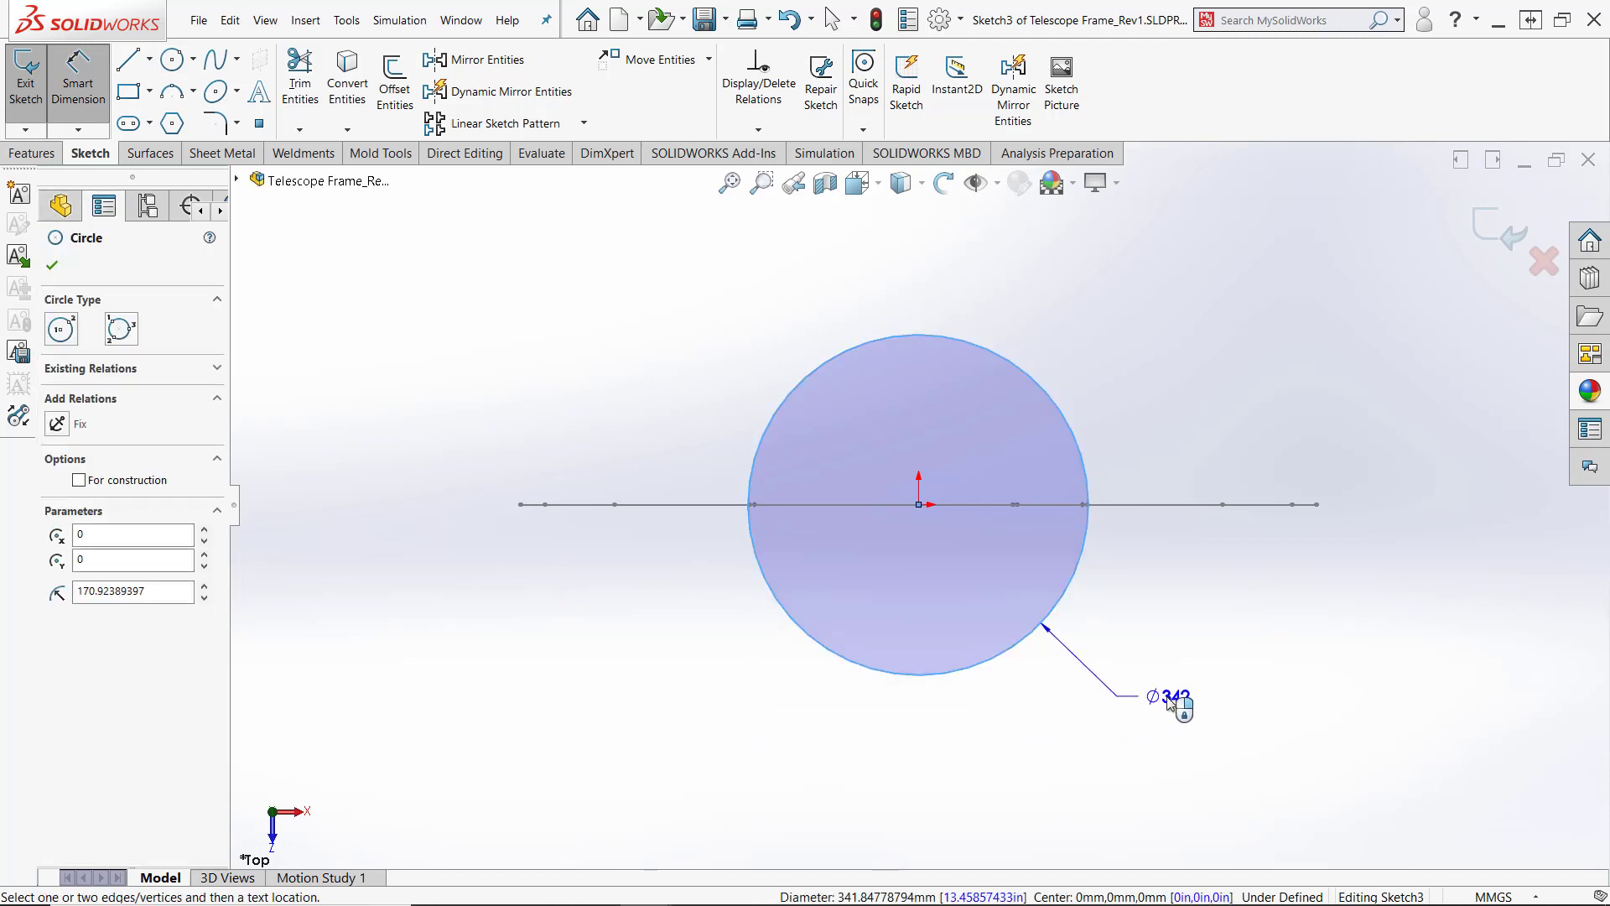
{"action": "left_click", "coordinate": [1170, 703]}
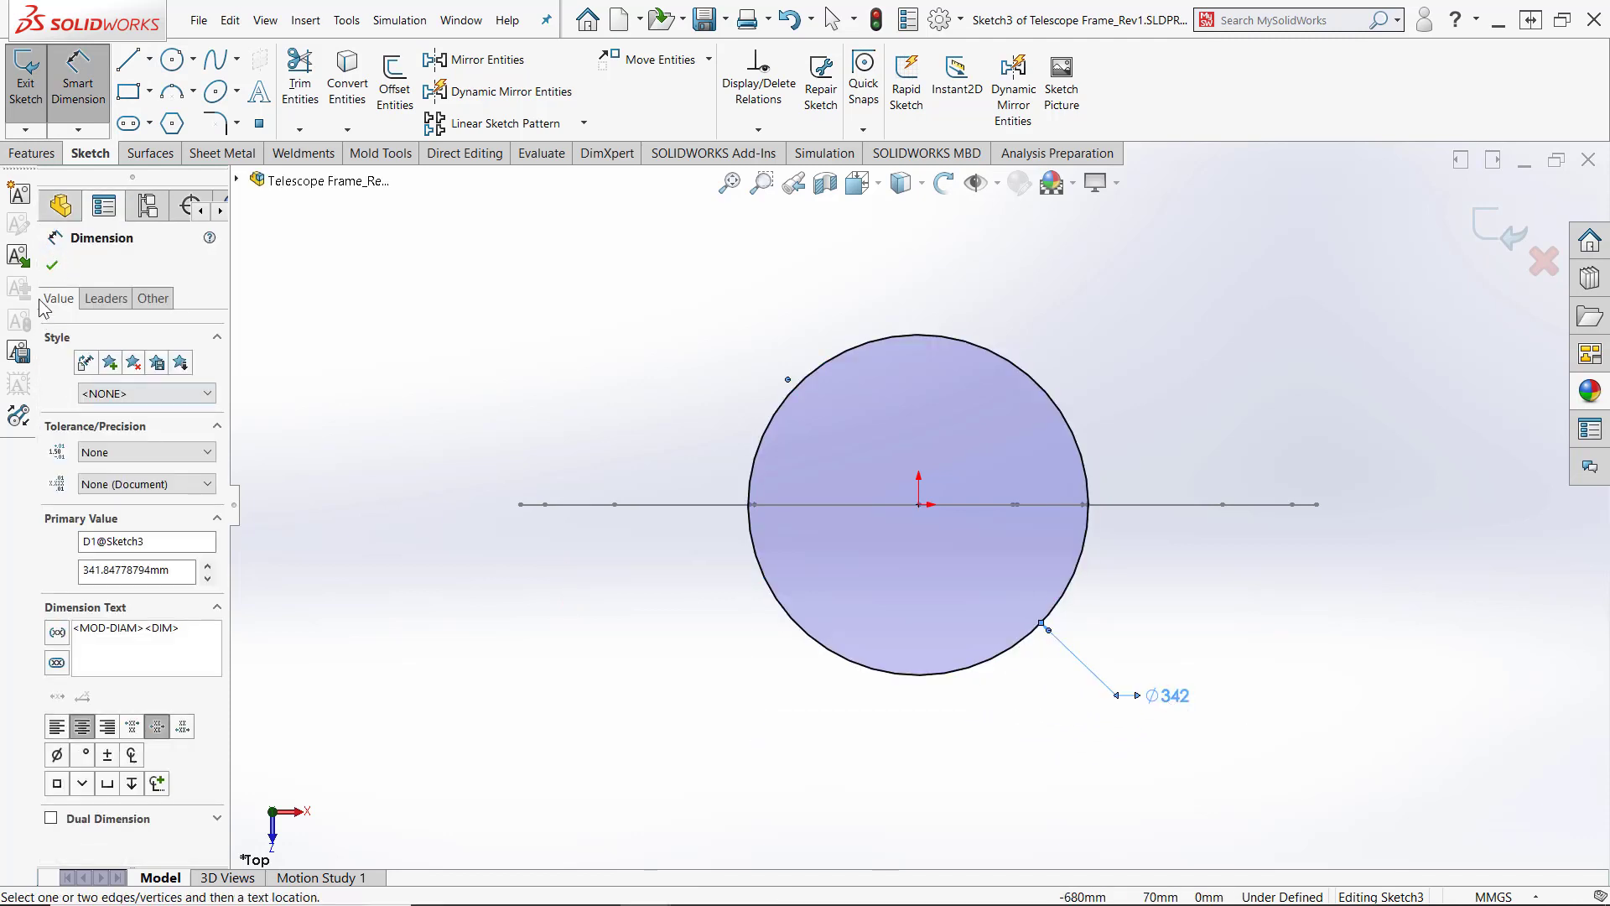
{"action": "left_click", "coordinate": [106, 299]}
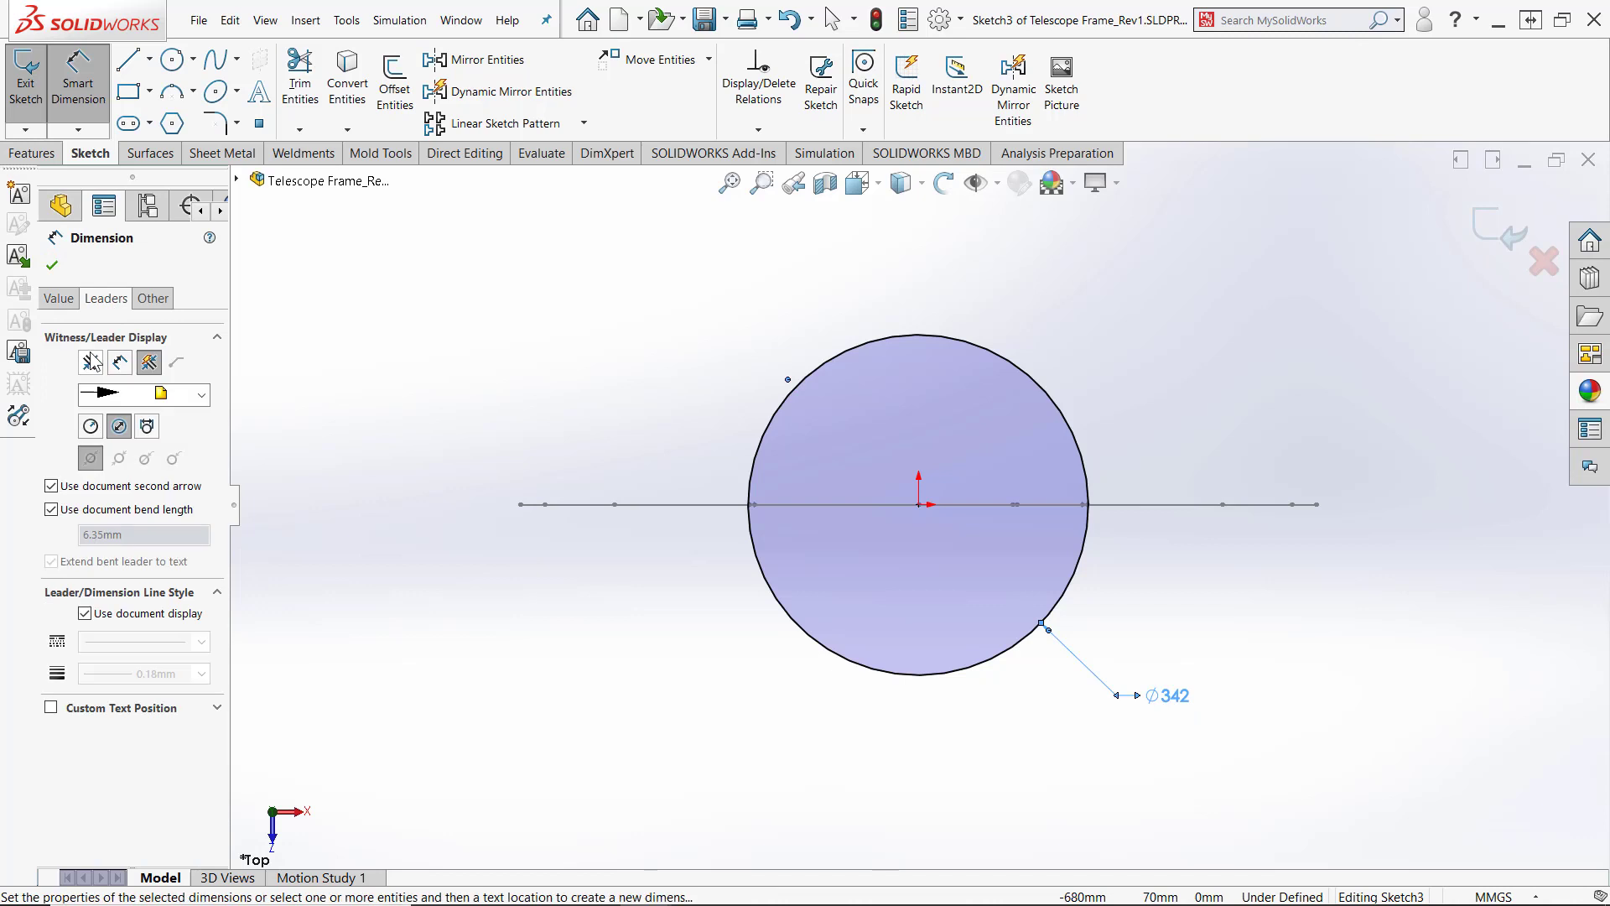
{"action": "left_click", "coordinate": [91, 428]}
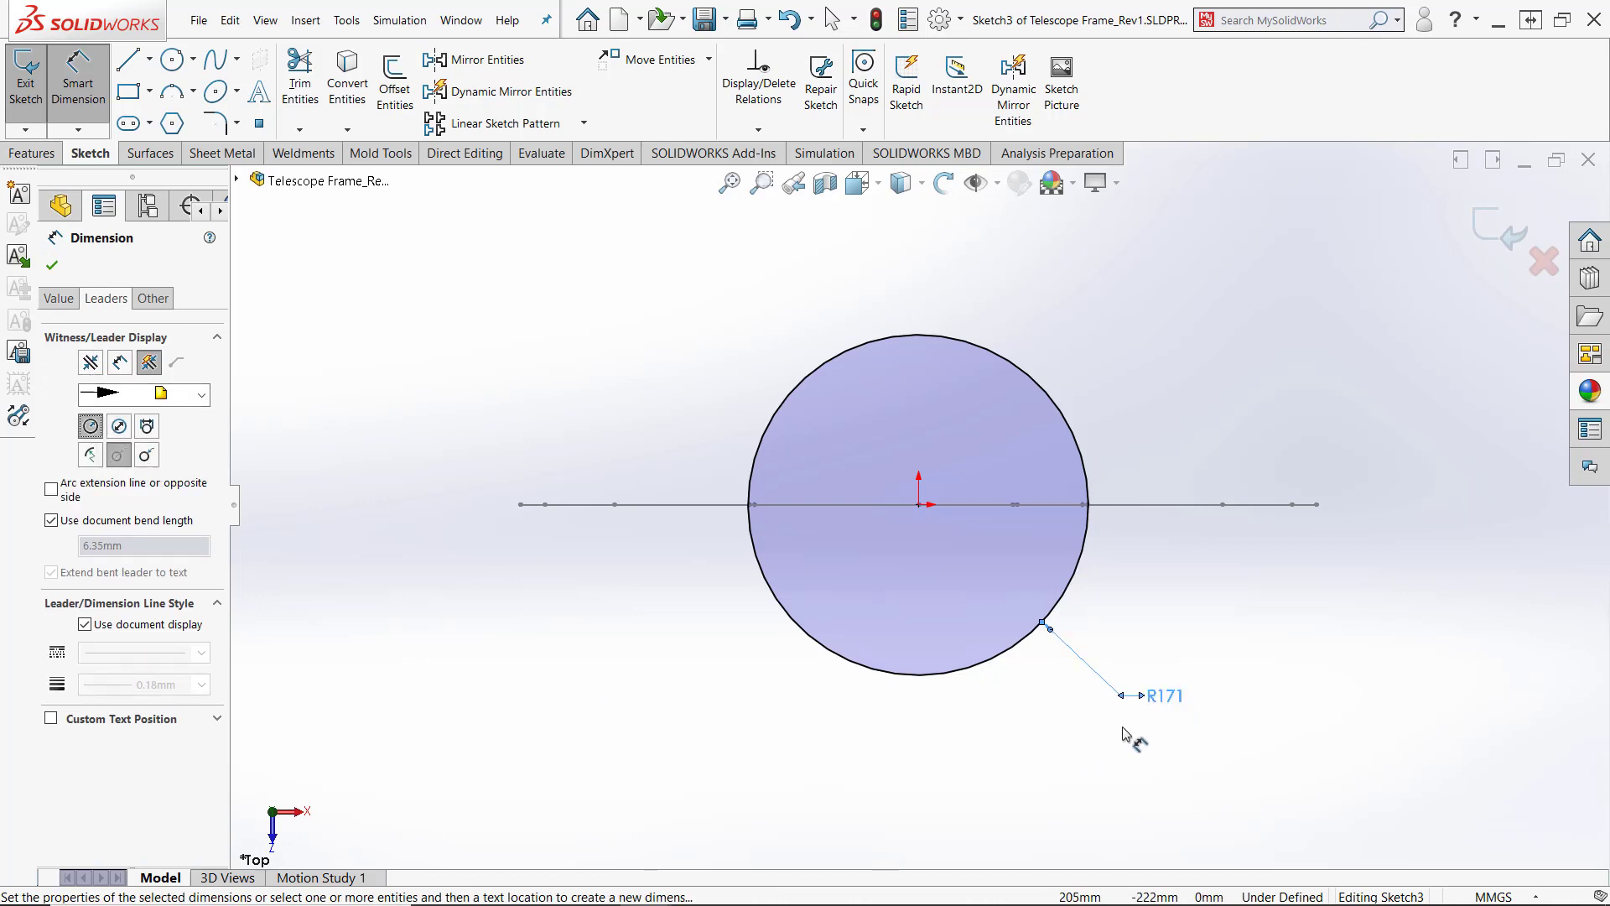
{"action": "left_click", "coordinate": [1173, 706]}
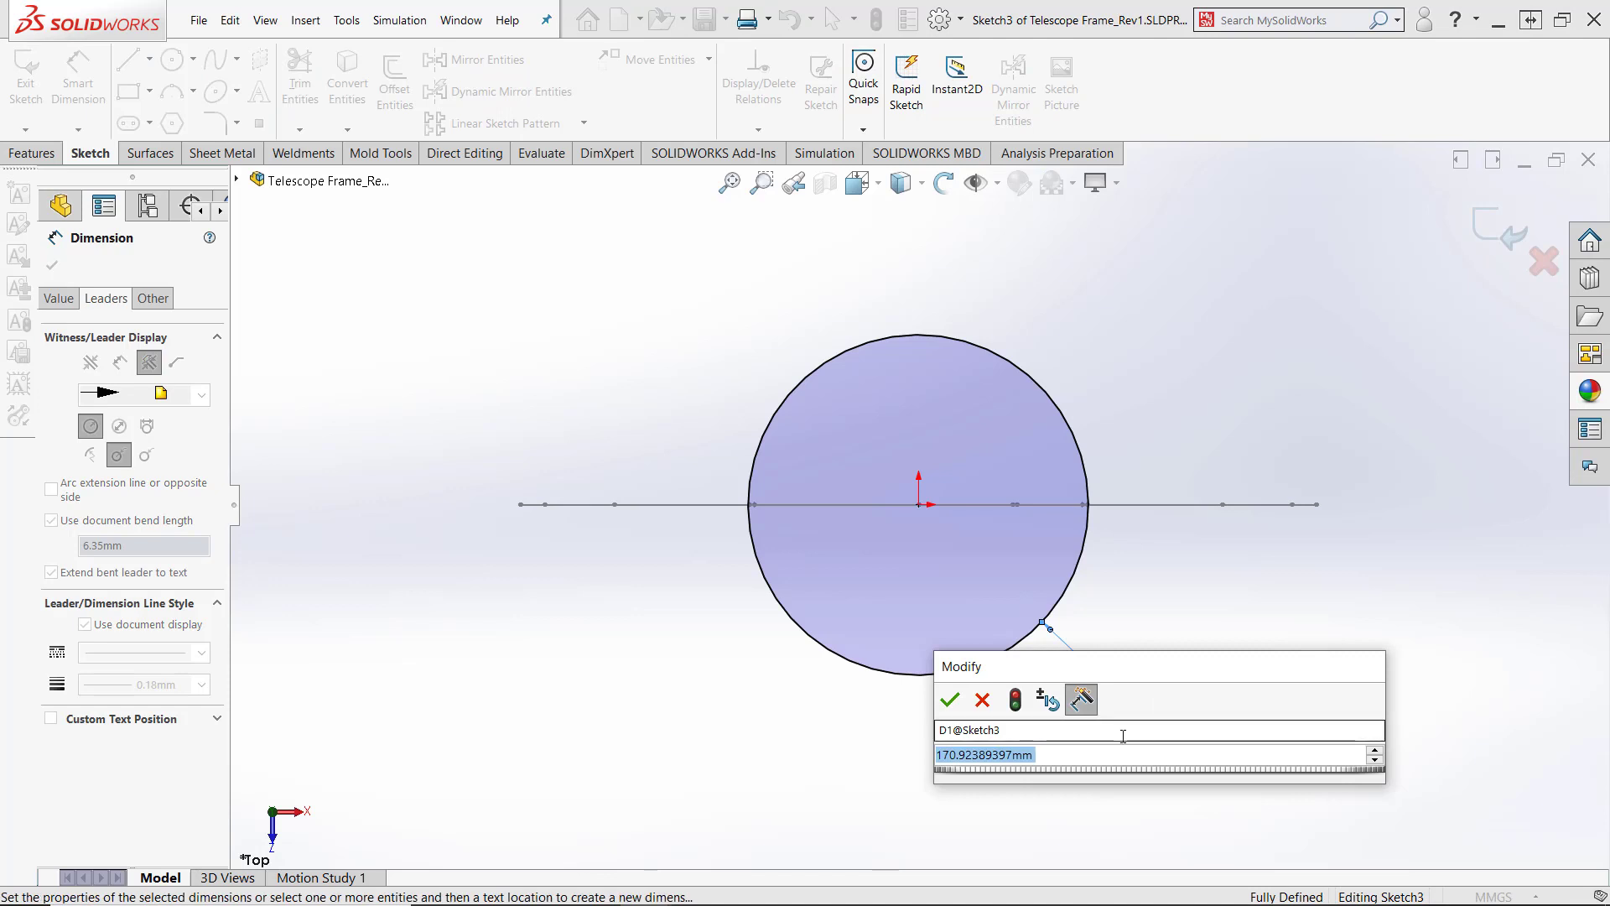
{"action": "type", "text": "17"}
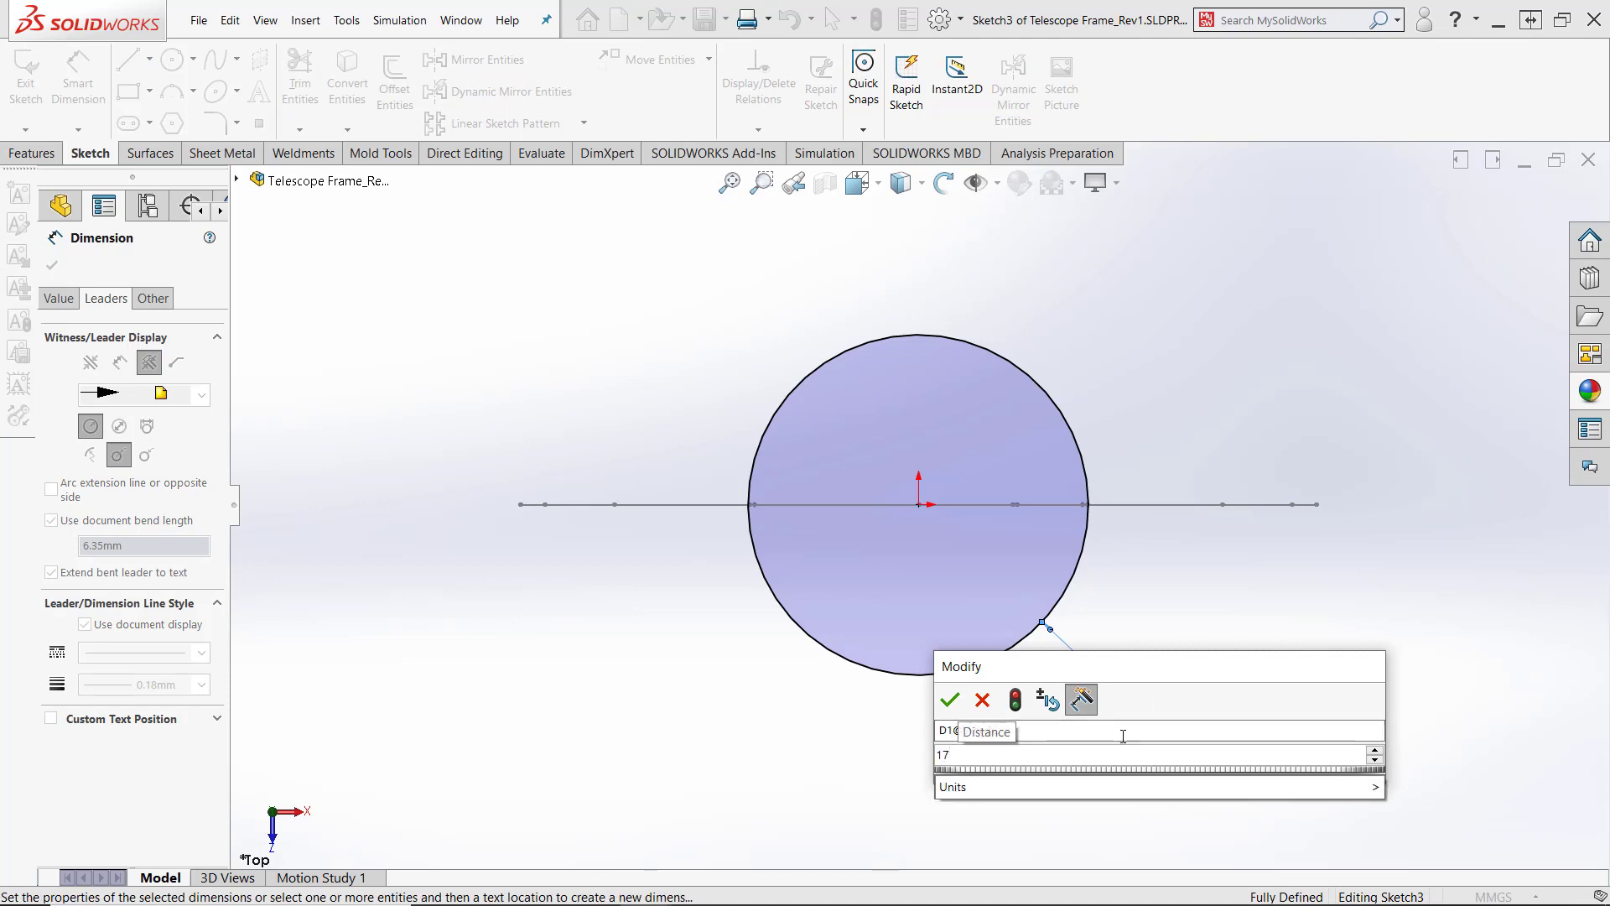
{"action": "type", "text": "8"}
{"action": "key", "text": "Return"}
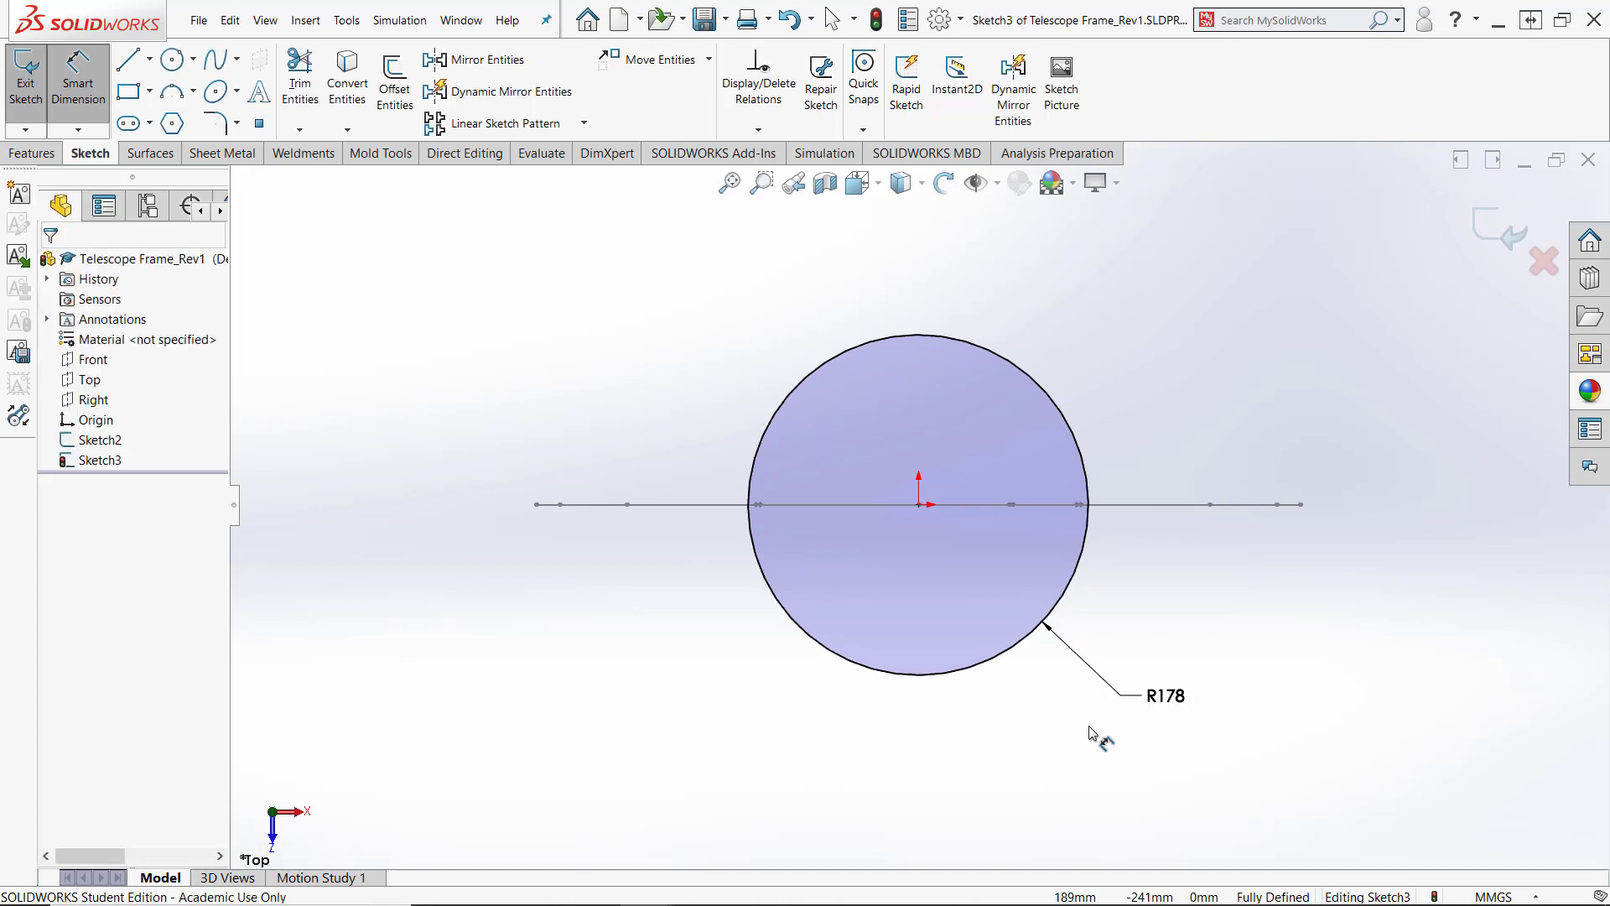
Sketch a center rectangle on the origin, about 359 mm high and extending past both sides of the frame layout
{"action": "scroll", "coordinate": [943, 639], "scroll_direction": "up", "scroll_amount": 5}
{"action": "scroll", "coordinate": [1020, 481], "scroll_direction": "down", "scroll_amount": 5}
{"action": "scroll", "coordinate": [1020, 481], "scroll_direction": "up", "scroll_amount": 3}
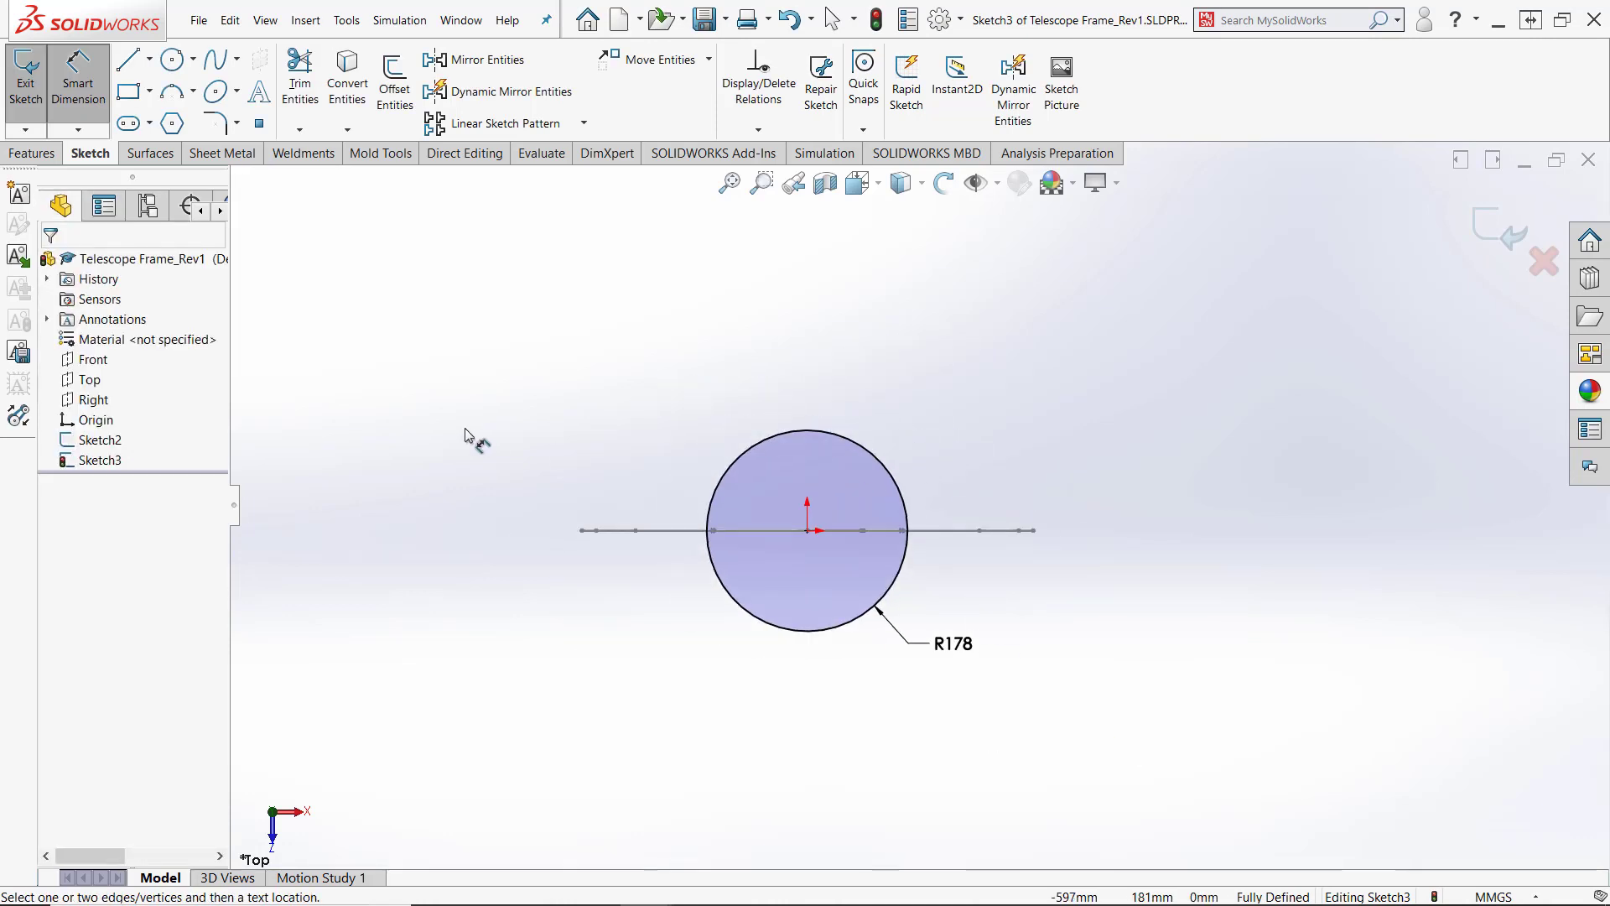
{"action": "left_click", "coordinate": [151, 89]}
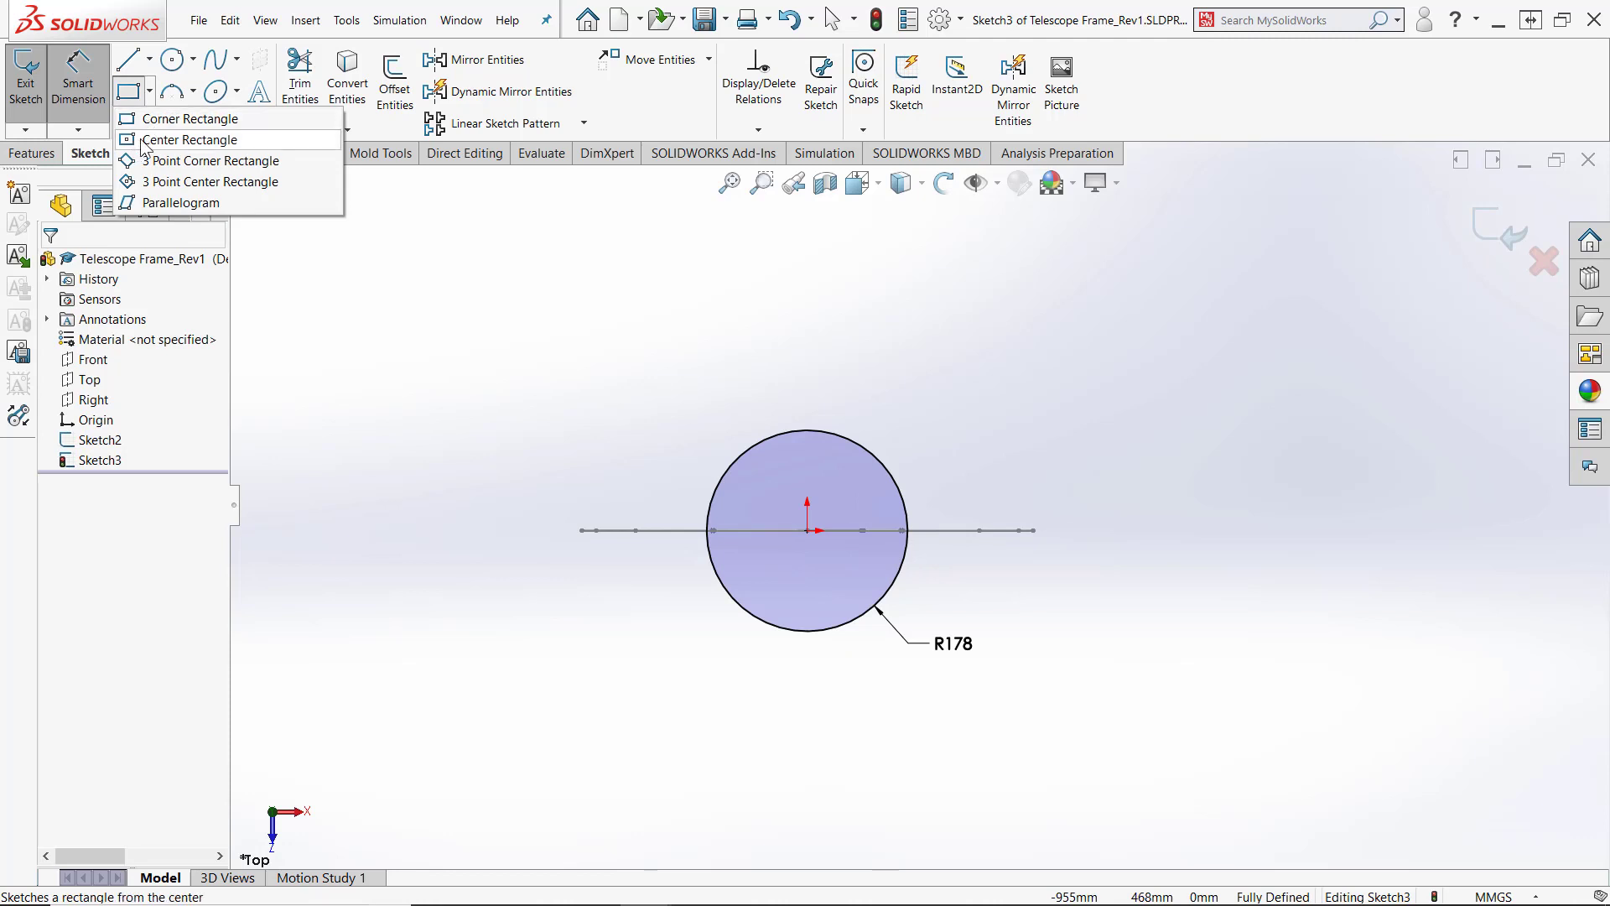
{"action": "left_click", "coordinate": [131, 140]}
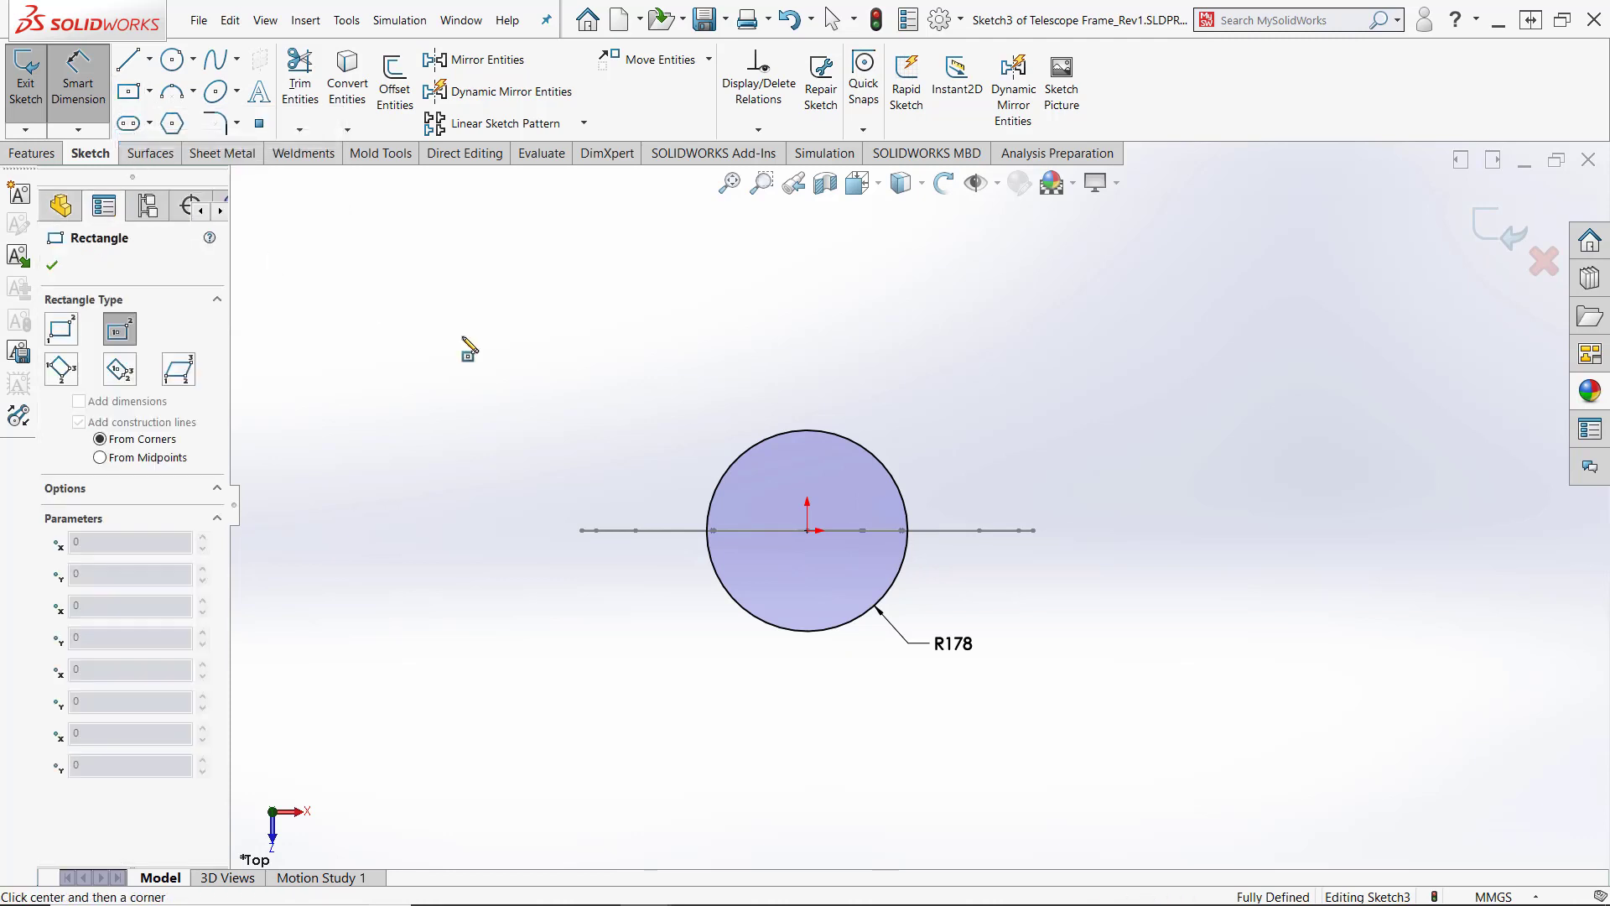
{"action": "left_click", "coordinate": [808, 531]}
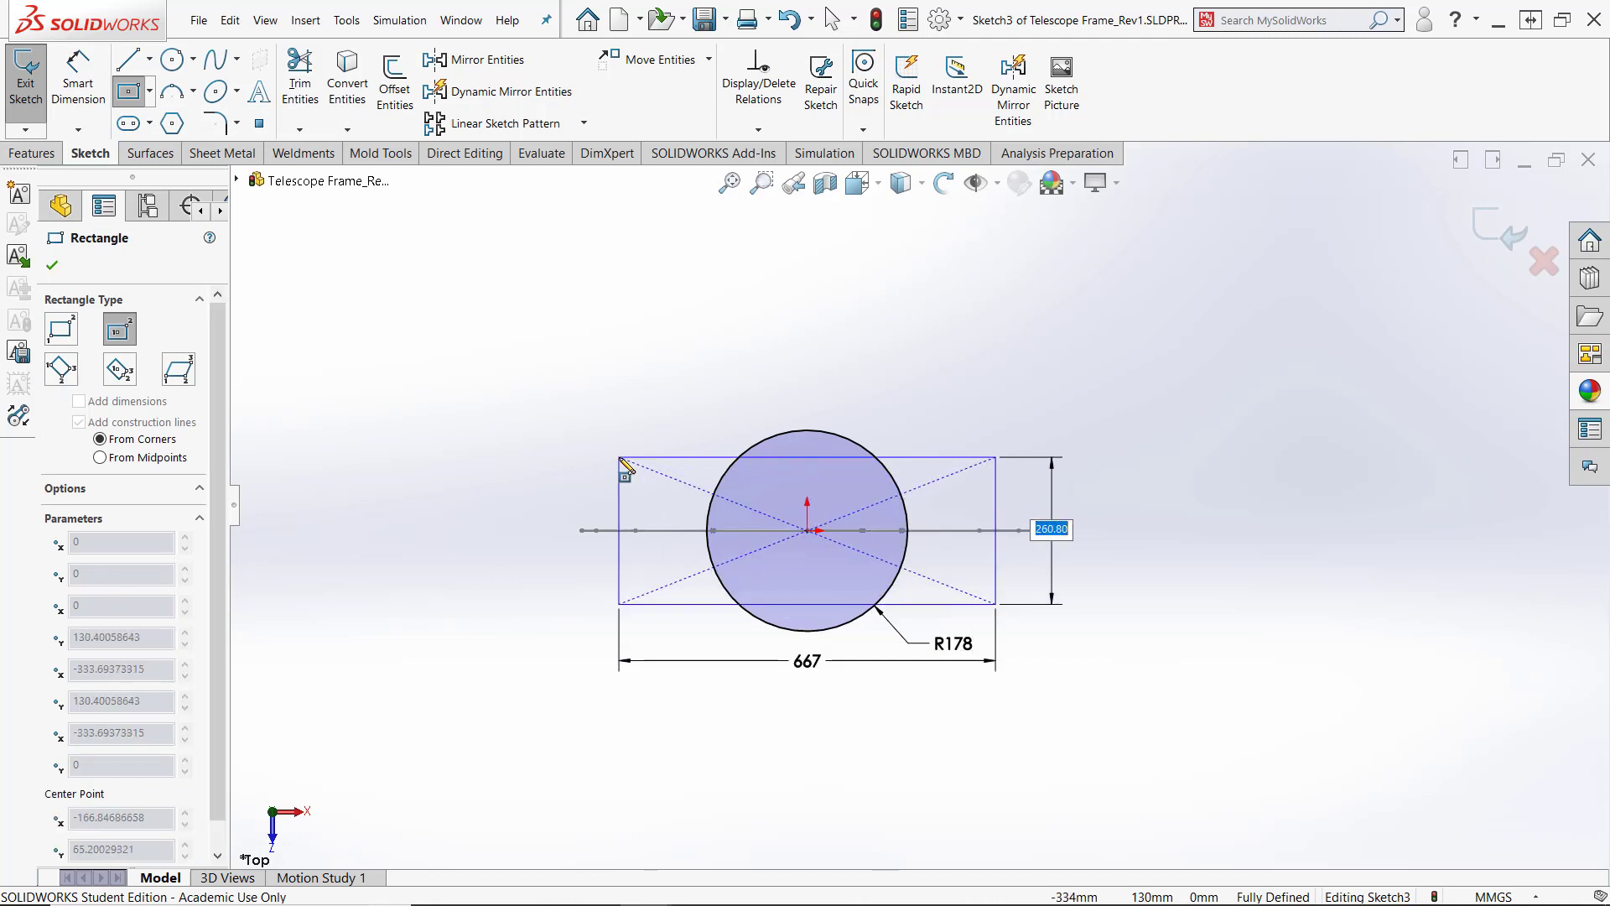
{"action": "left_click", "coordinate": [553, 429]}
{"action": "key", "text": "Escape"}
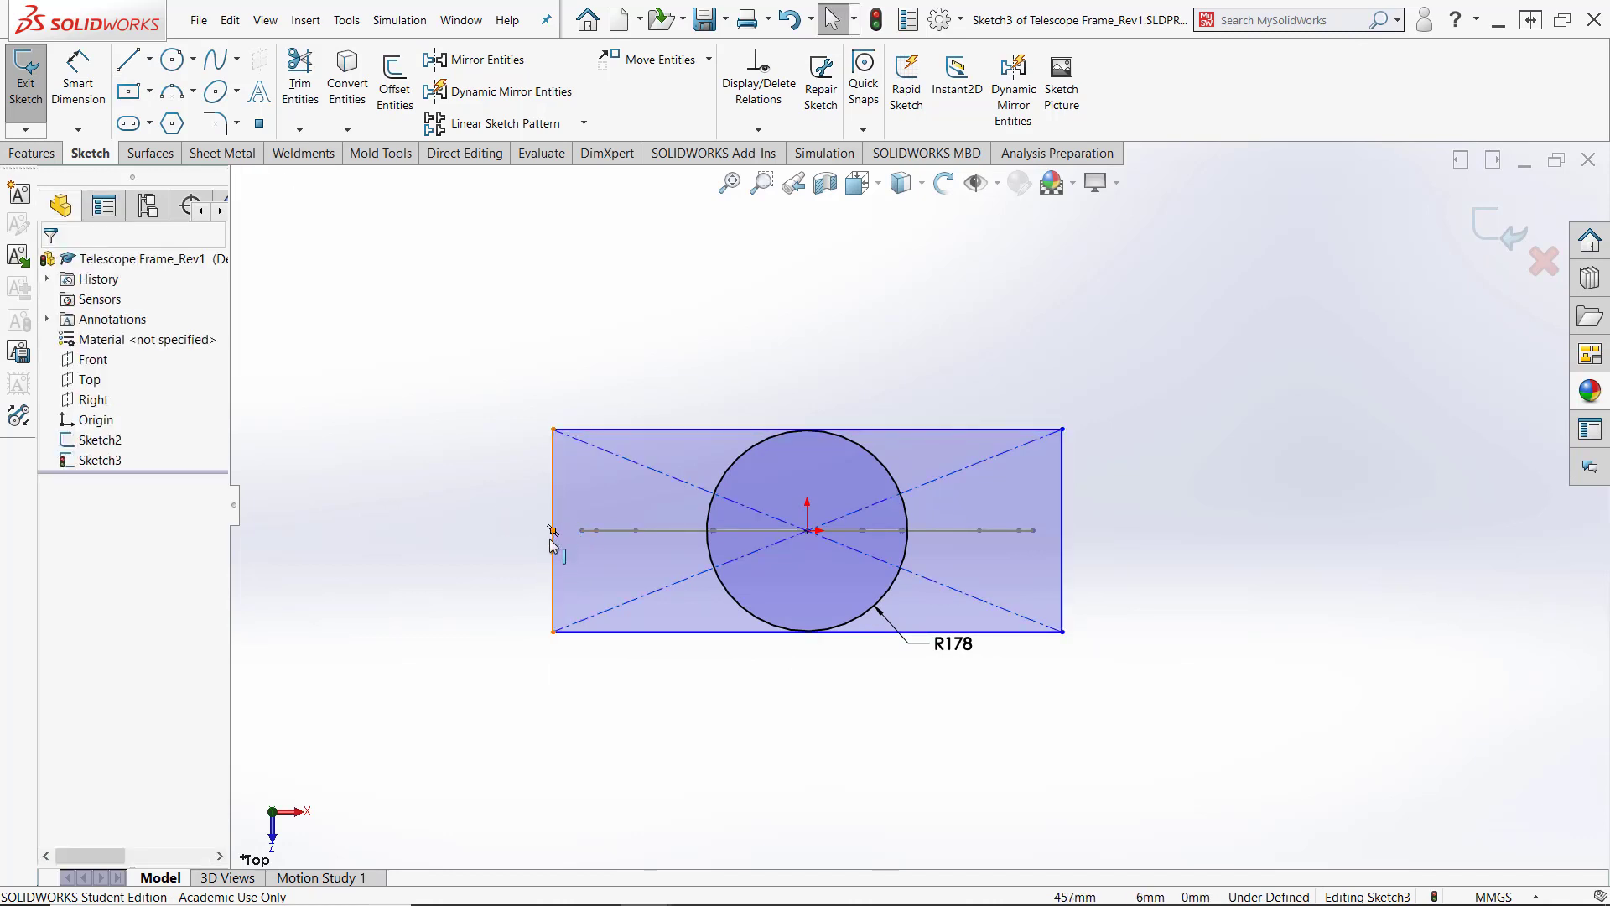
Add a Midpoint relation between the rectangle's short side and the layout sketch's point where the outer arc meets the vertical leg
{"action": "left_click", "coordinate": [555, 531]}
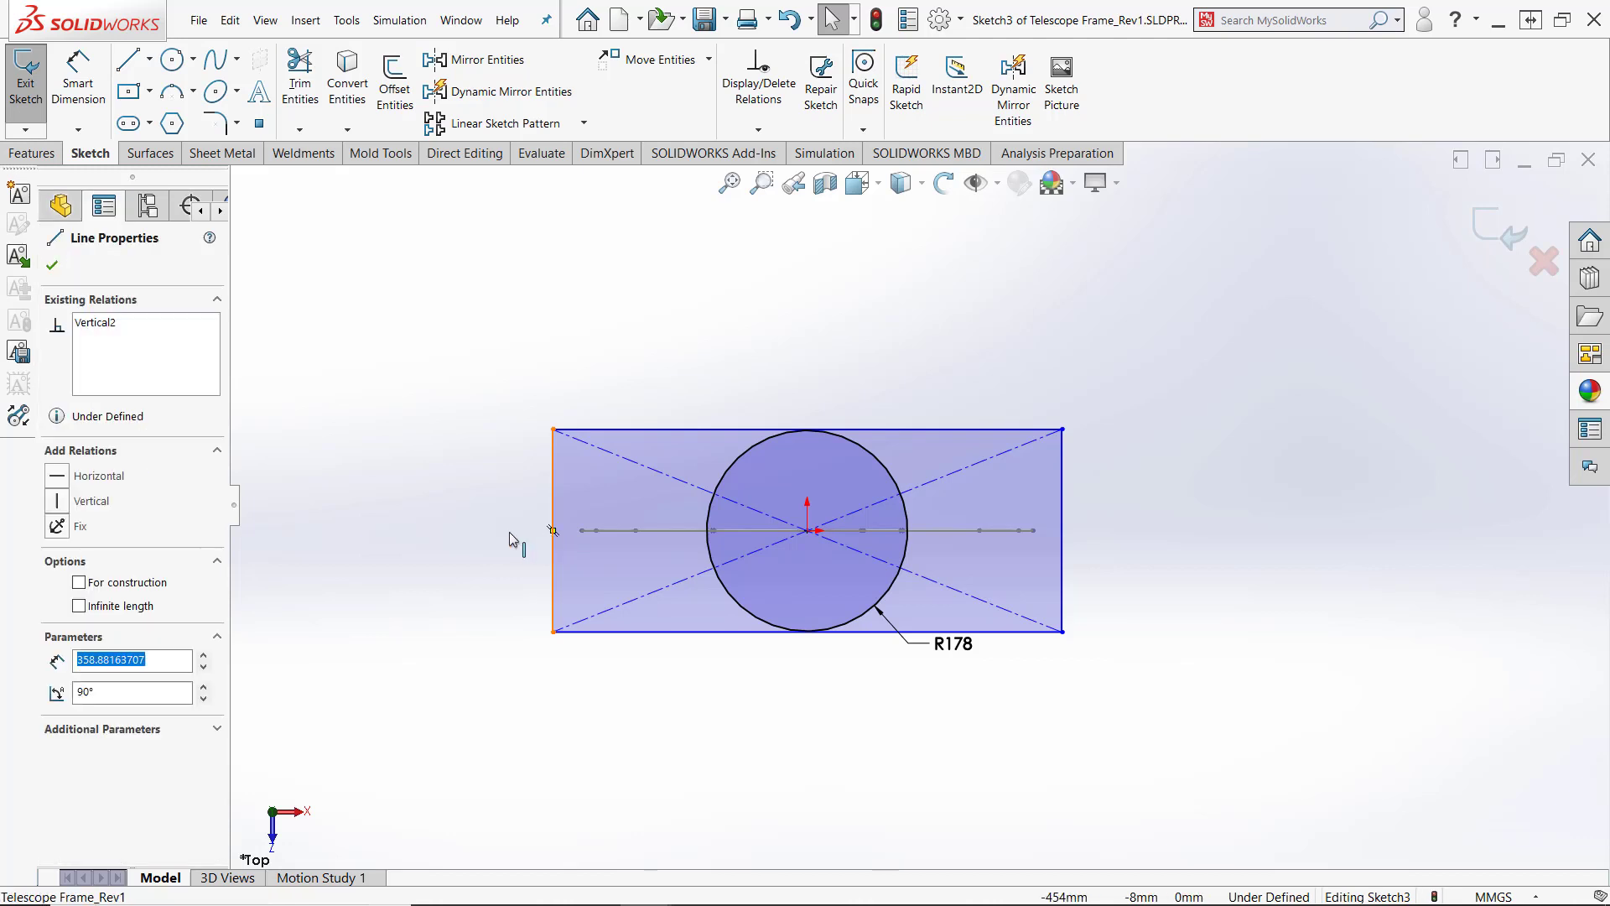
{"action": "middle_click_drag", "start_coordinate": [510, 531], "coordinate": [548, 632]}
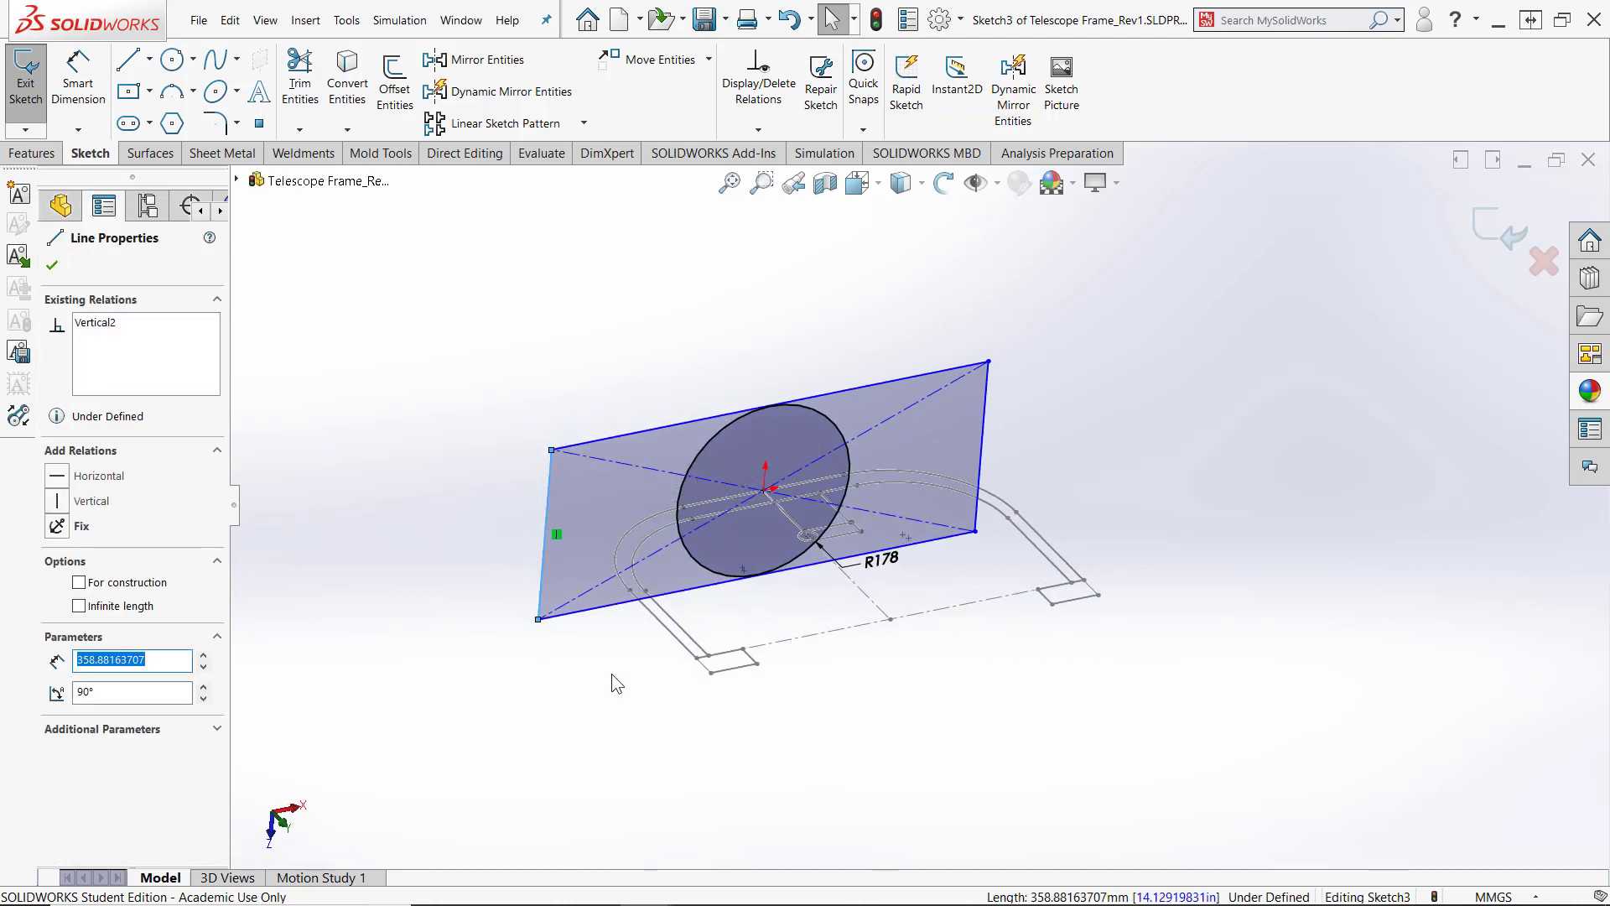
{"action": "left_click", "coordinate": [630, 591], "text": "ctrl"}
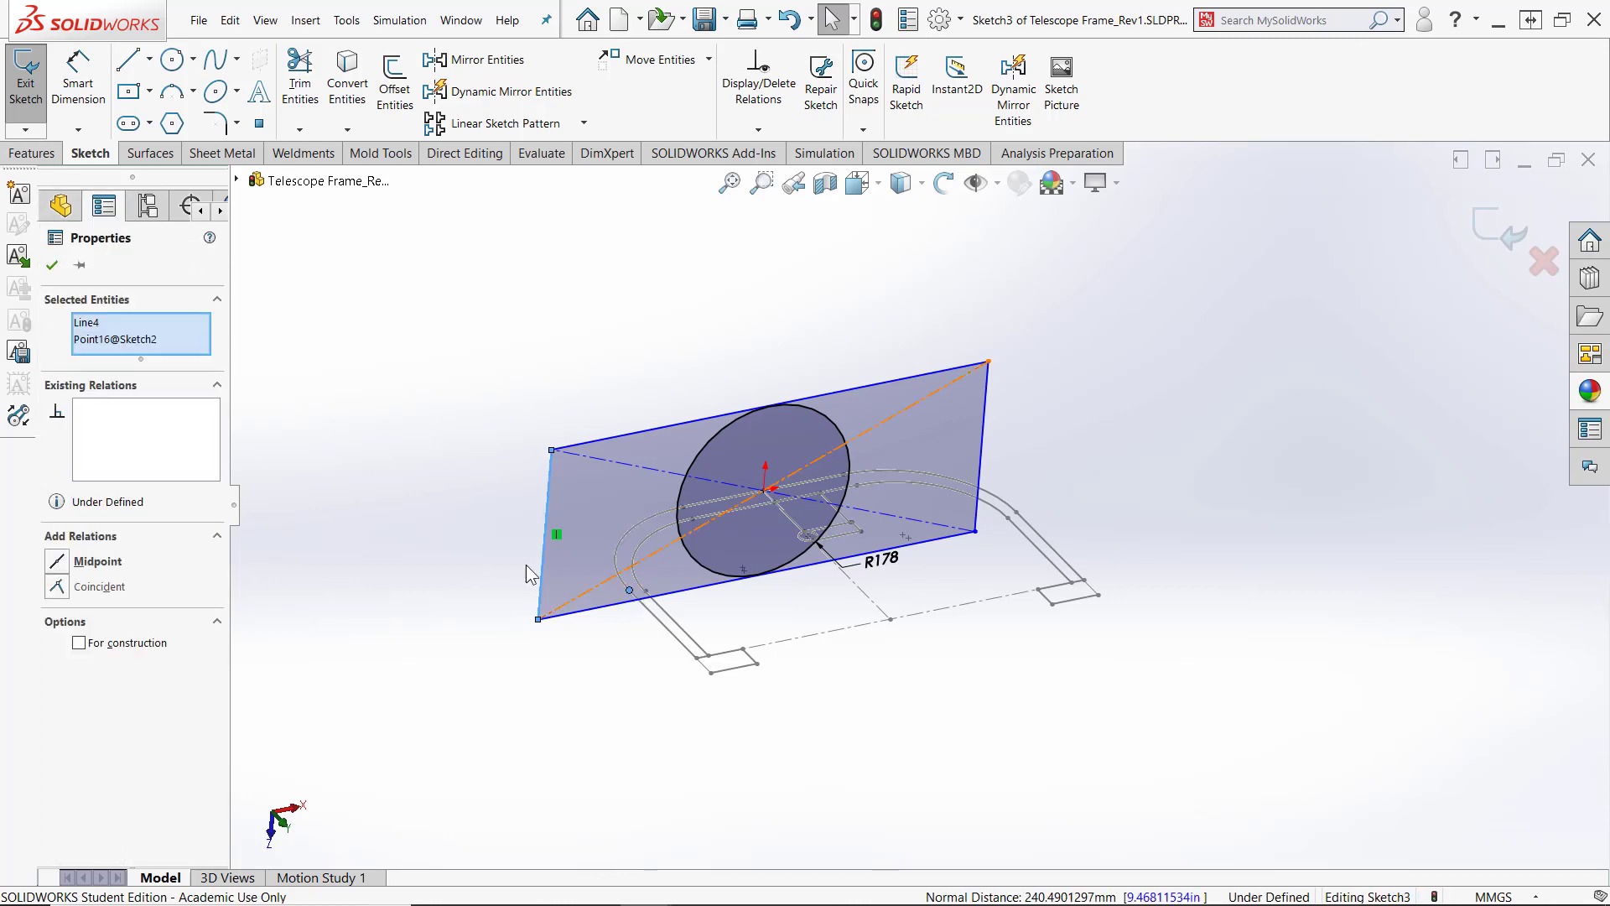
{"action": "left_click", "coordinate": [57, 571]}
{"action": "left_click", "coordinate": [288, 552]}
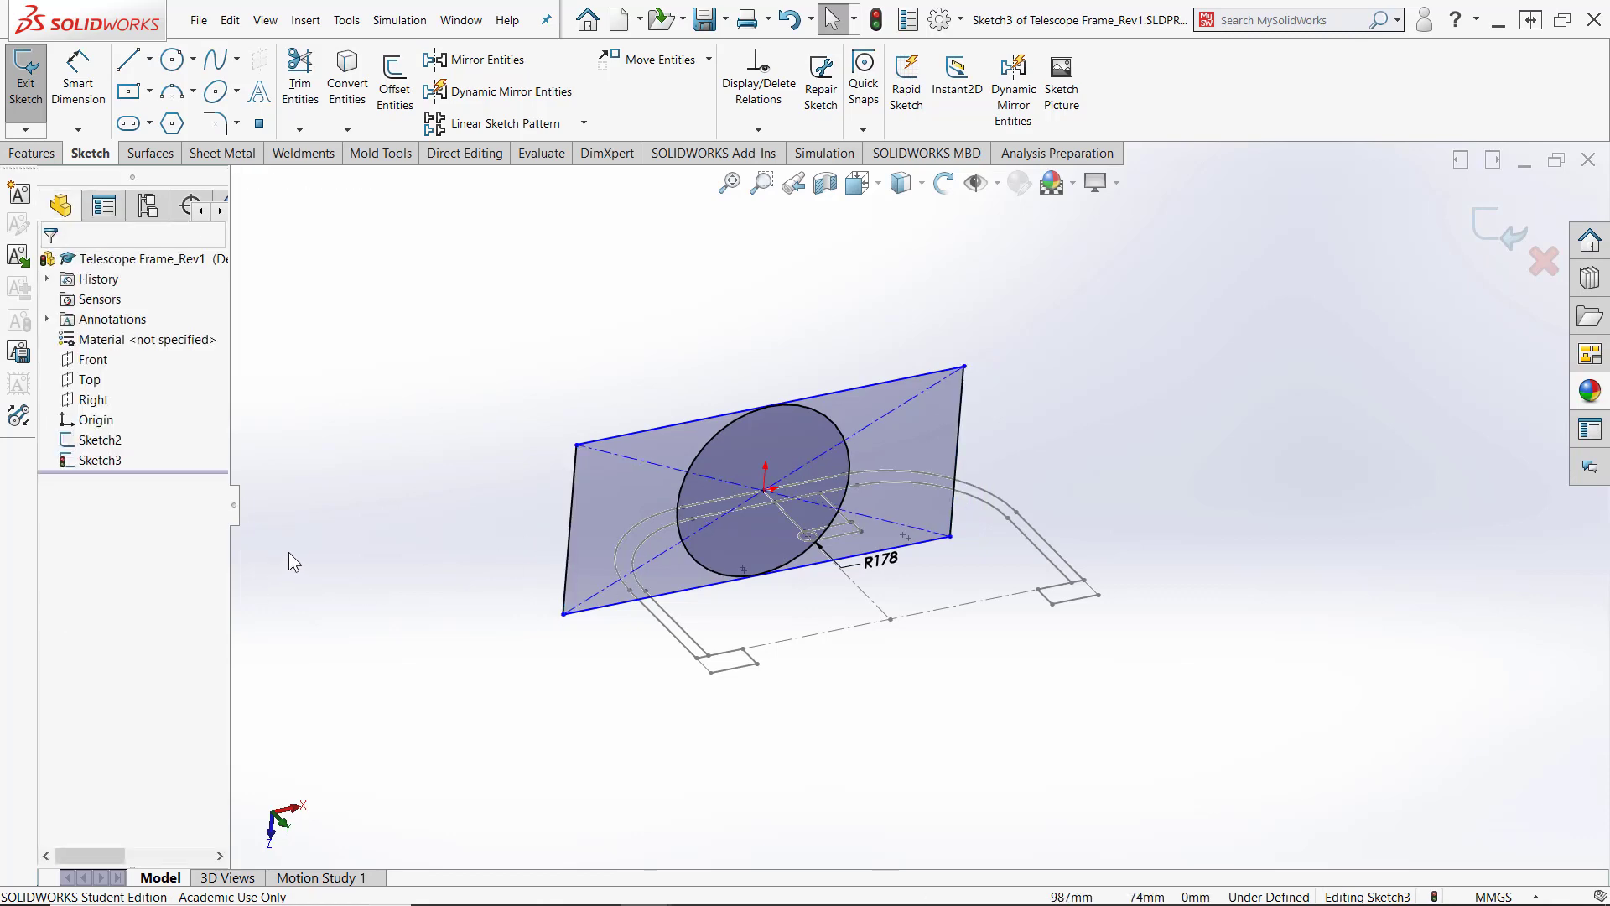
Shrink the rectangle by moving a long edge inward, and dimension its short side to 114 mm
{"action": "mouse_move", "coordinate": [356, 510]}
{"action": "middle_mouse_down"}
{"action": "mouse_move", "coordinate": [1203, 467]}
{"action": "mouse_move", "coordinate": [1144, 520]}
{"action": "mouse_move", "coordinate": [1422, 473]}
{"action": "mouse_move", "coordinate": [1373, 481]}
{"action": "mouse_move", "coordinate": [1416, 463]}
{"action": "mouse_move", "coordinate": [1508, 332]}
{"action": "middle_mouse_up"}
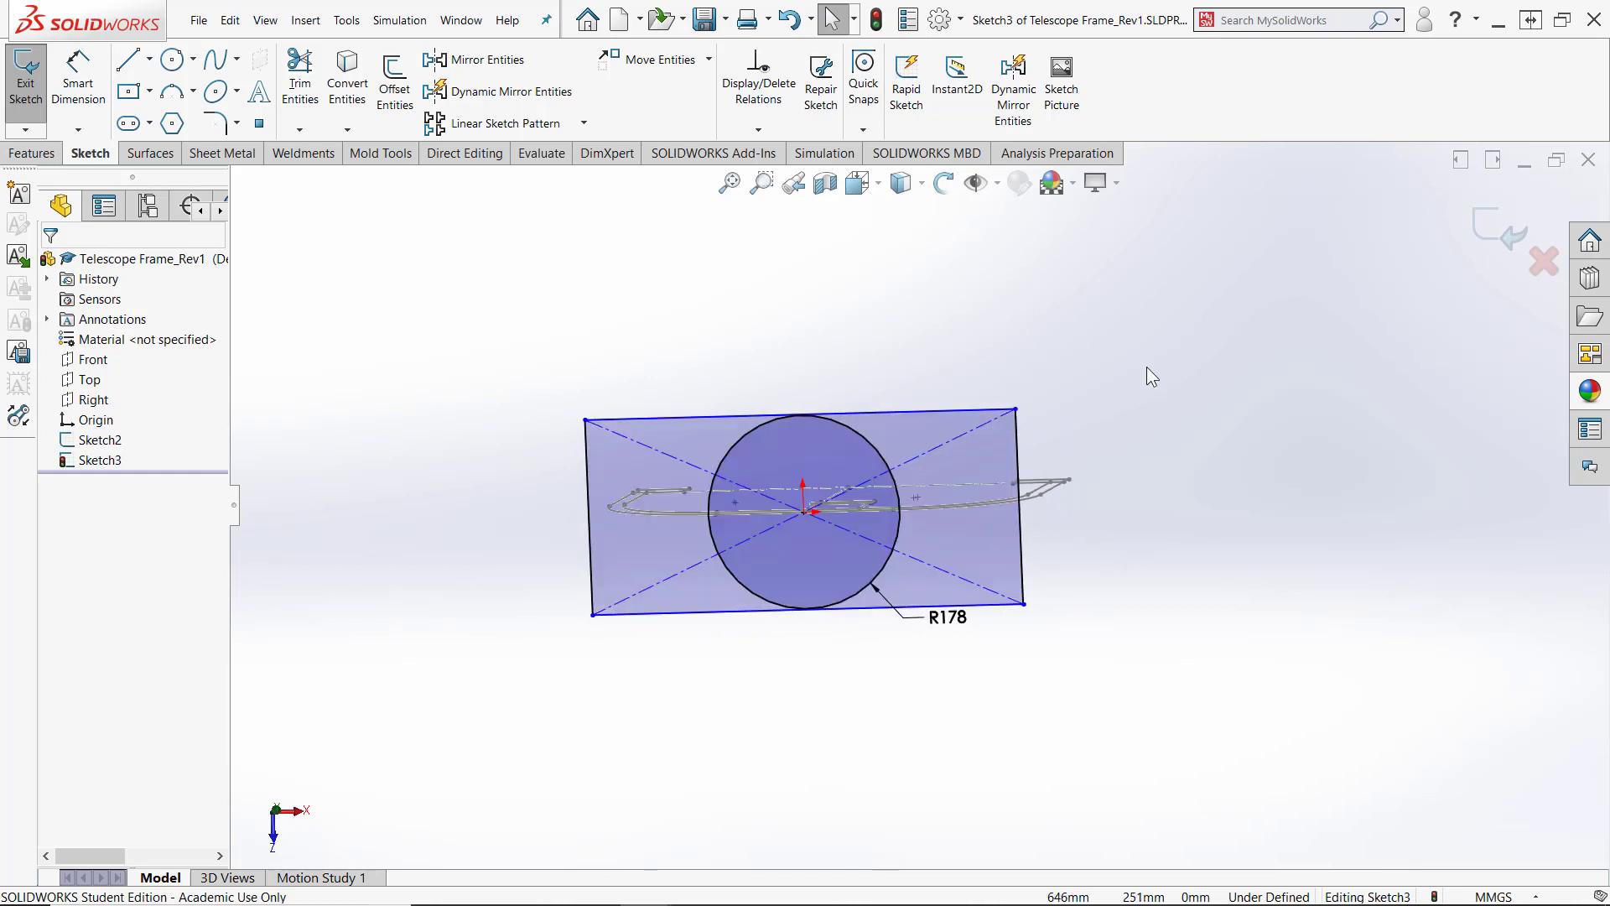
{"action": "left_click_drag", "start_coordinate": [956, 451], "coordinate": [956, 440]}
{"action": "left_click", "coordinate": [1239, 503]}
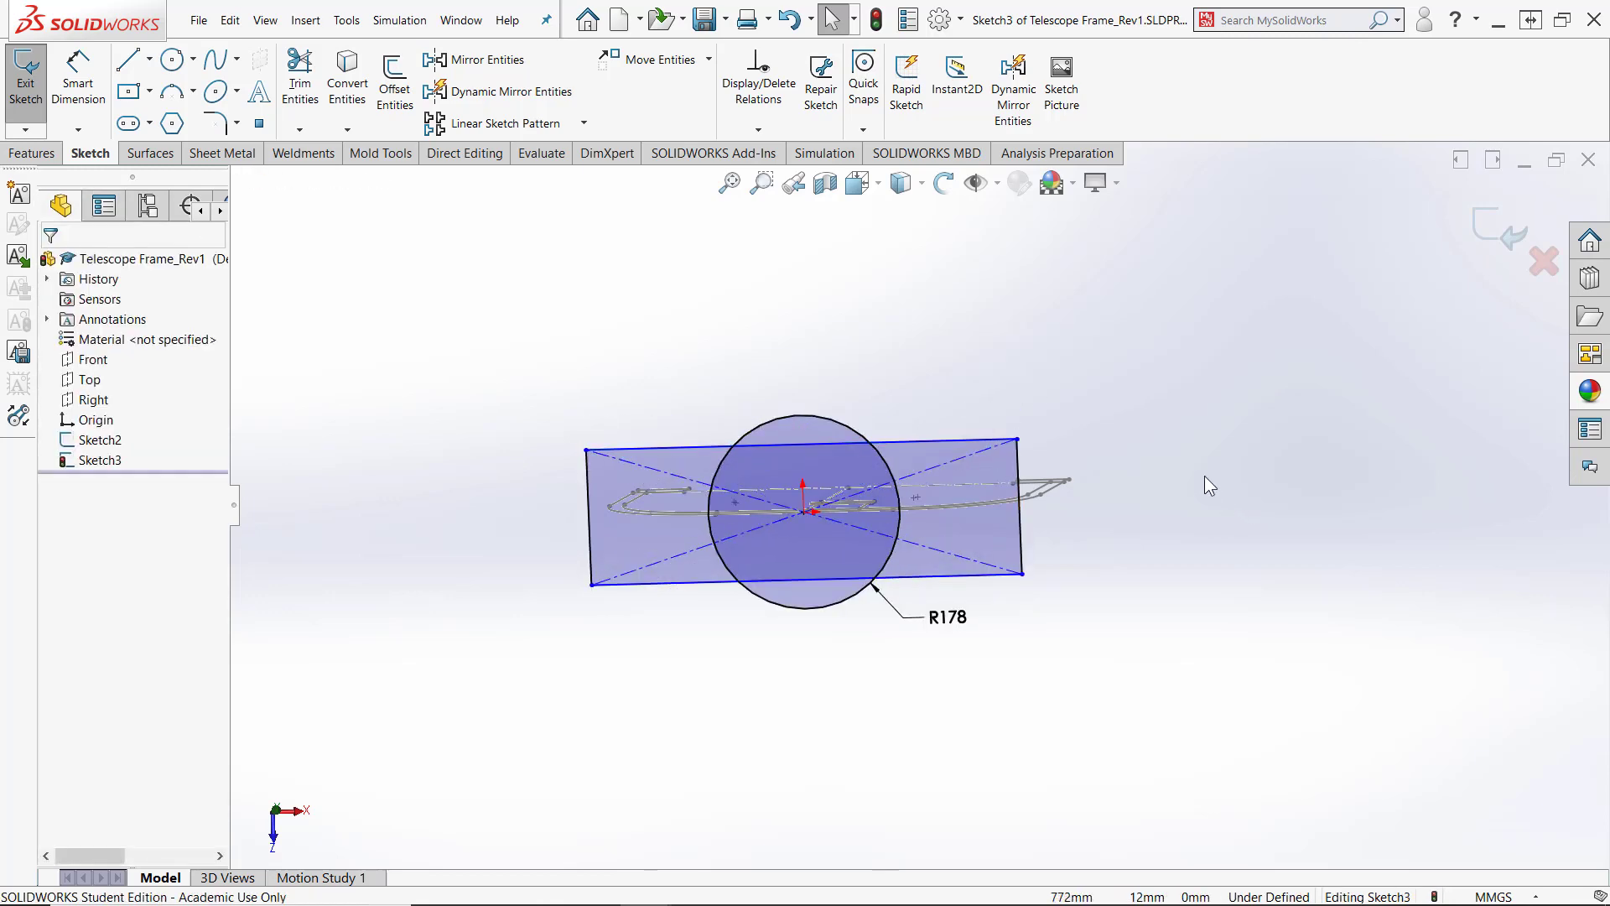
{"action": "mouse_move", "coordinate": [1205, 475]}
{"action": "middle_mouse_down"}
{"action": "mouse_move", "coordinate": [1191, 453]}
{"action": "mouse_move", "coordinate": [1136, 567]}
{"action": "mouse_move", "coordinate": [1154, 590]}
{"action": "middle_mouse_up"}
{"action": "right_click_drag", "start_coordinate": [1154, 591], "coordinate": [1181, 449]}
{"action": "left_click", "coordinate": [1040, 464]}
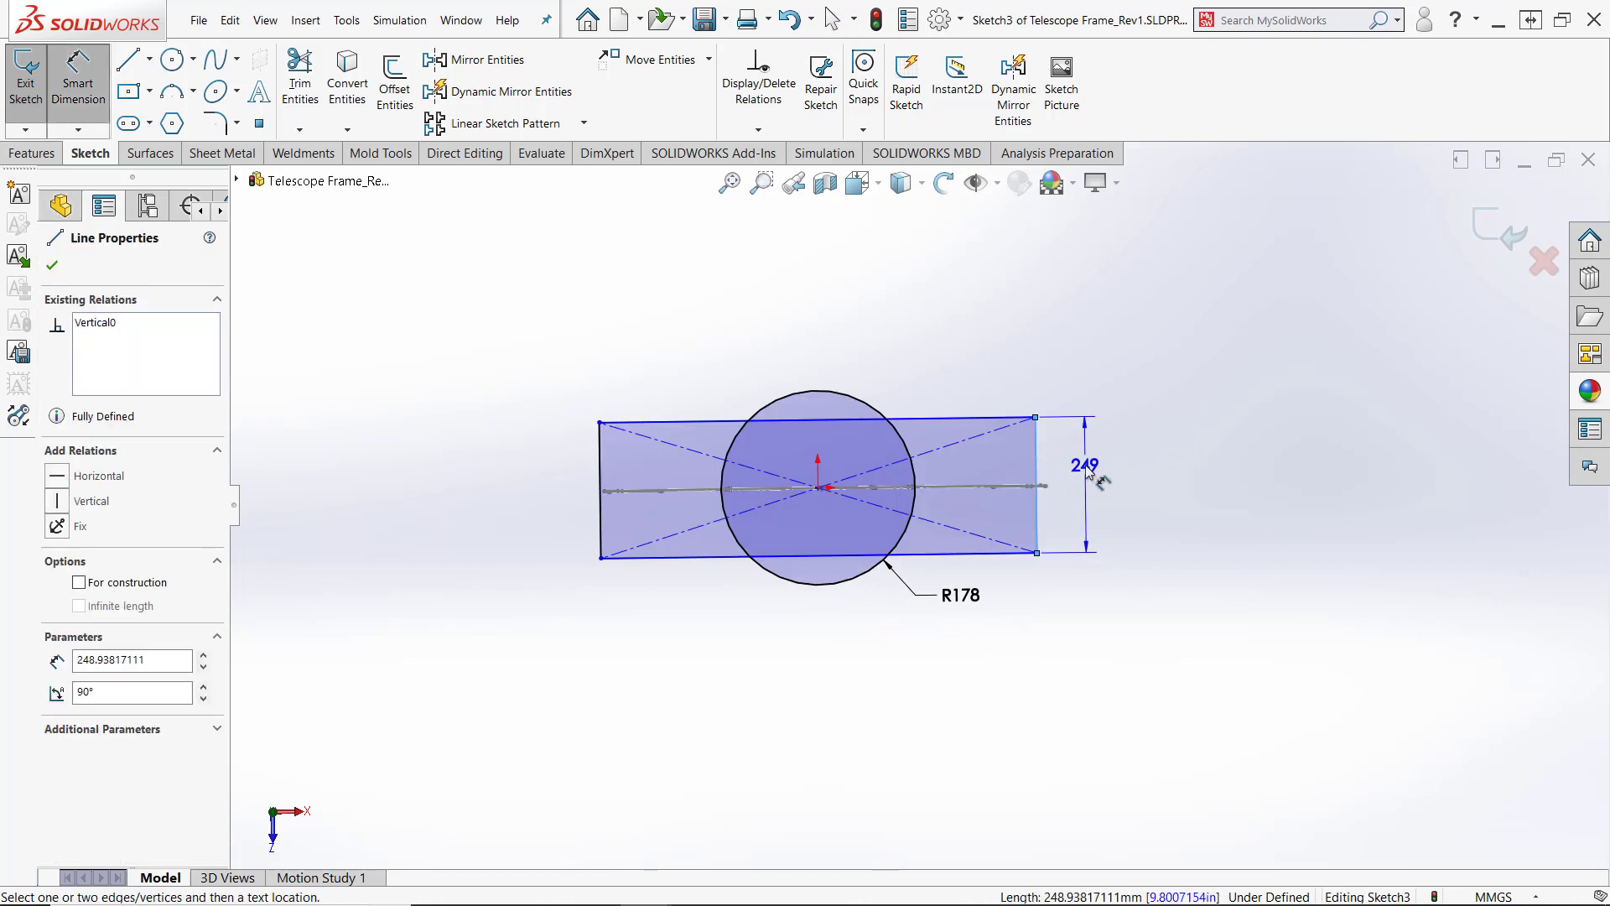
{"action": "left_click", "coordinate": [1088, 470]}
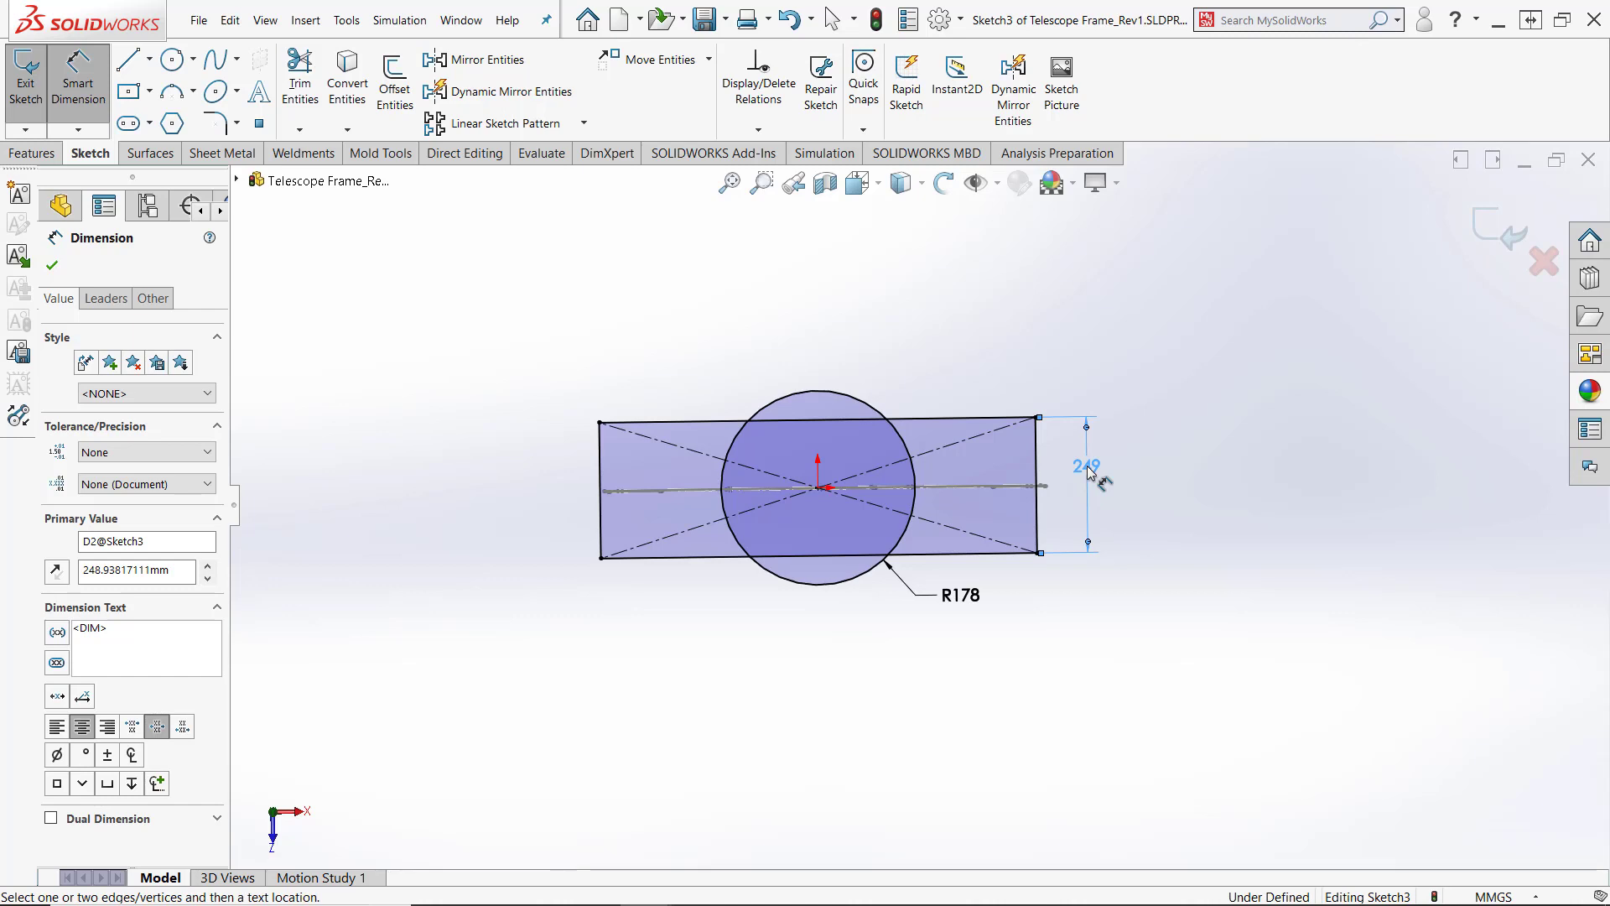
{"action": "double_click", "coordinate": [1088, 470]}
{"action": "type", "text": "114"}
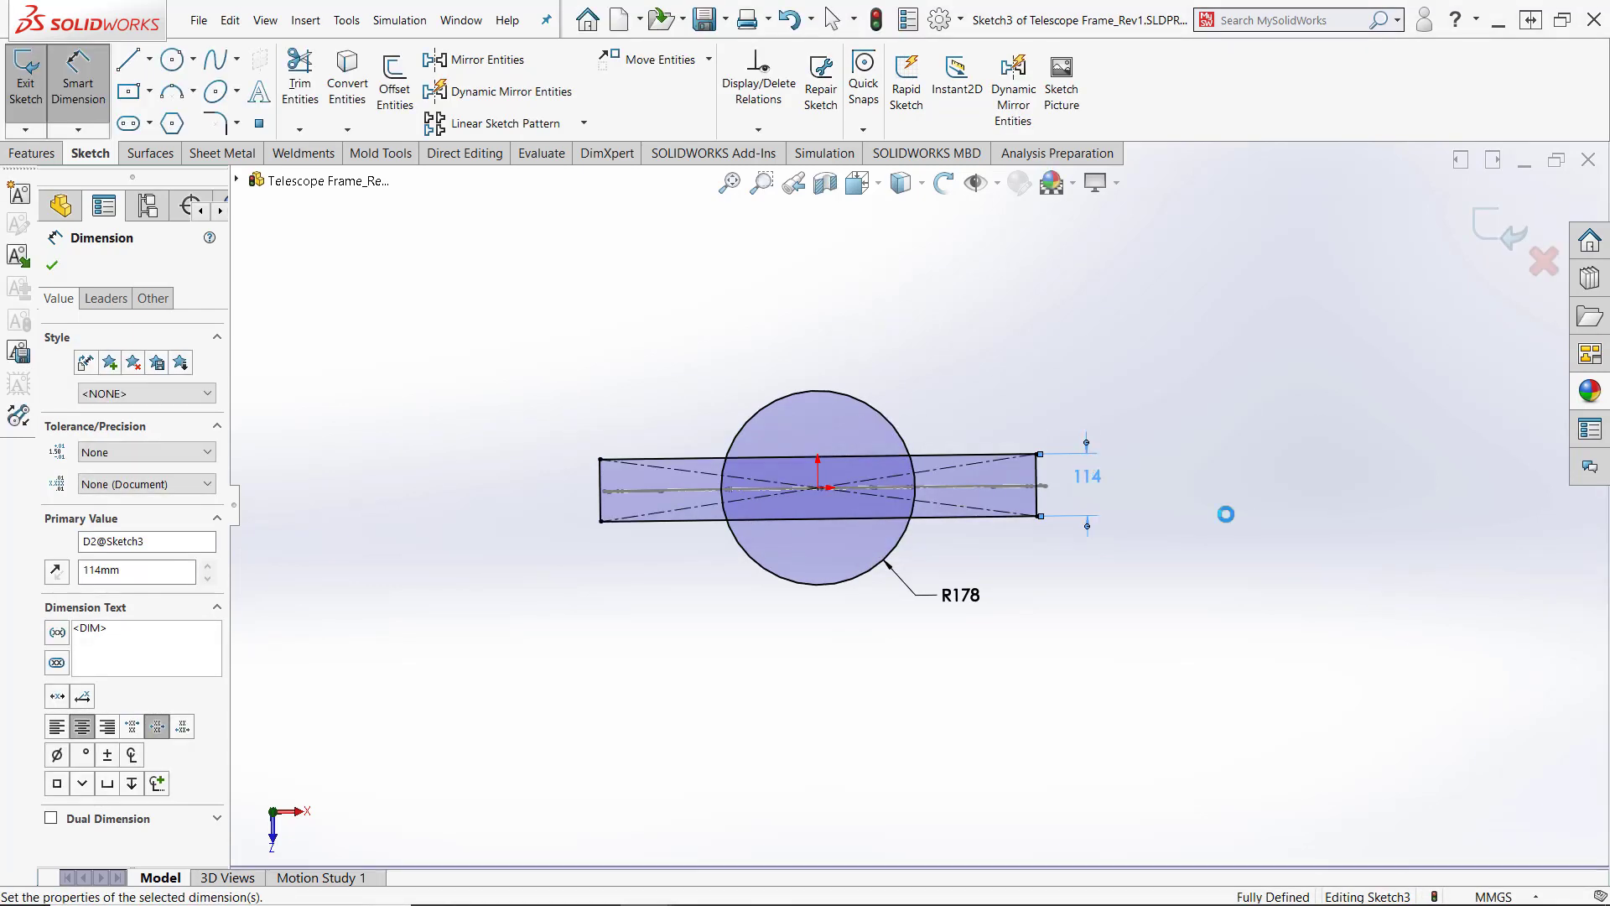
{"action": "middle_click_drag", "start_coordinate": [1144, 569], "coordinate": [1063, 635]}
{"action": "middle_click_drag", "start_coordinate": [1043, 480], "coordinate": [1044, 489]}
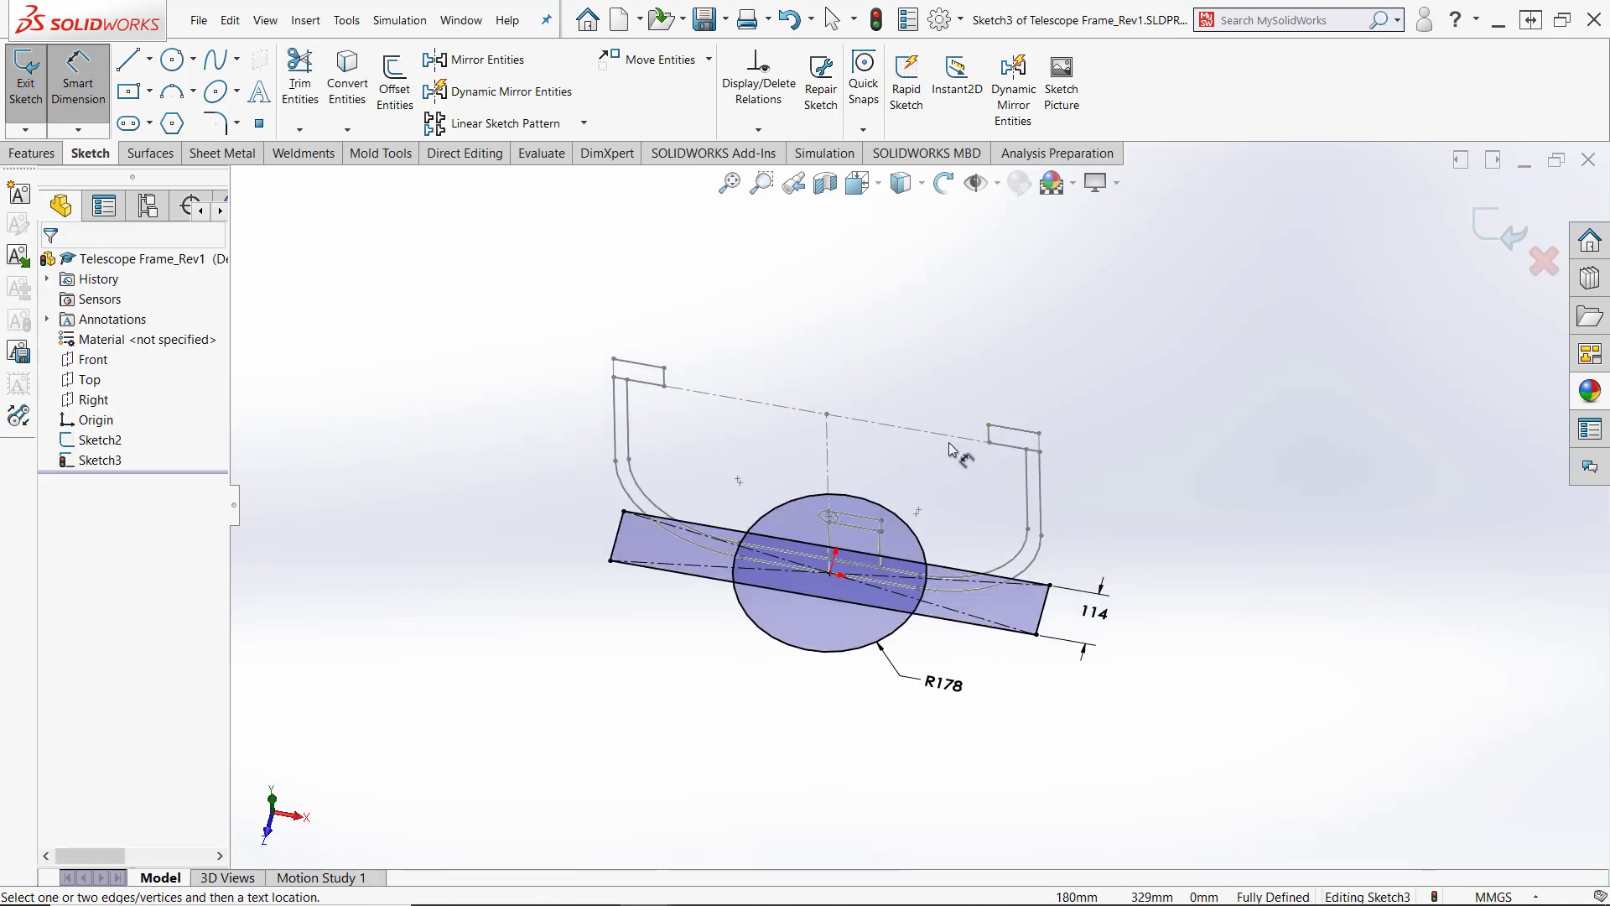
{"action": "mouse_move", "coordinate": [923, 406]}
{"action": "middle_mouse_down"}
{"action": "mouse_move", "coordinate": [952, 384]}
{"action": "mouse_move", "coordinate": [966, 429]}
{"action": "middle_mouse_up"}
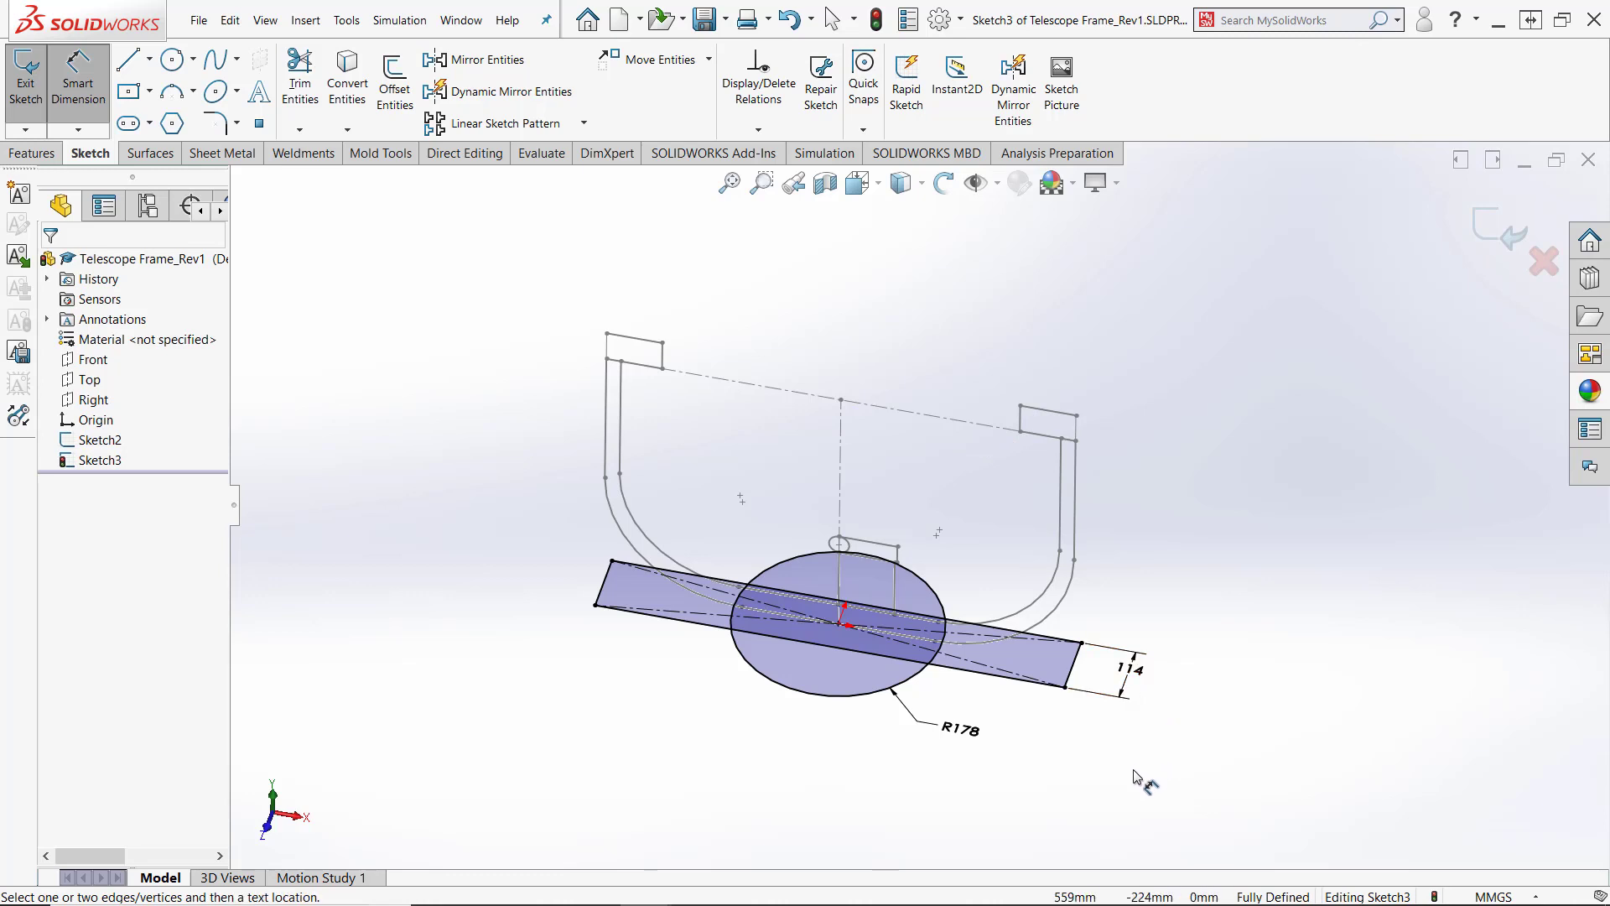
{"action": "key", "text": "Escape"}
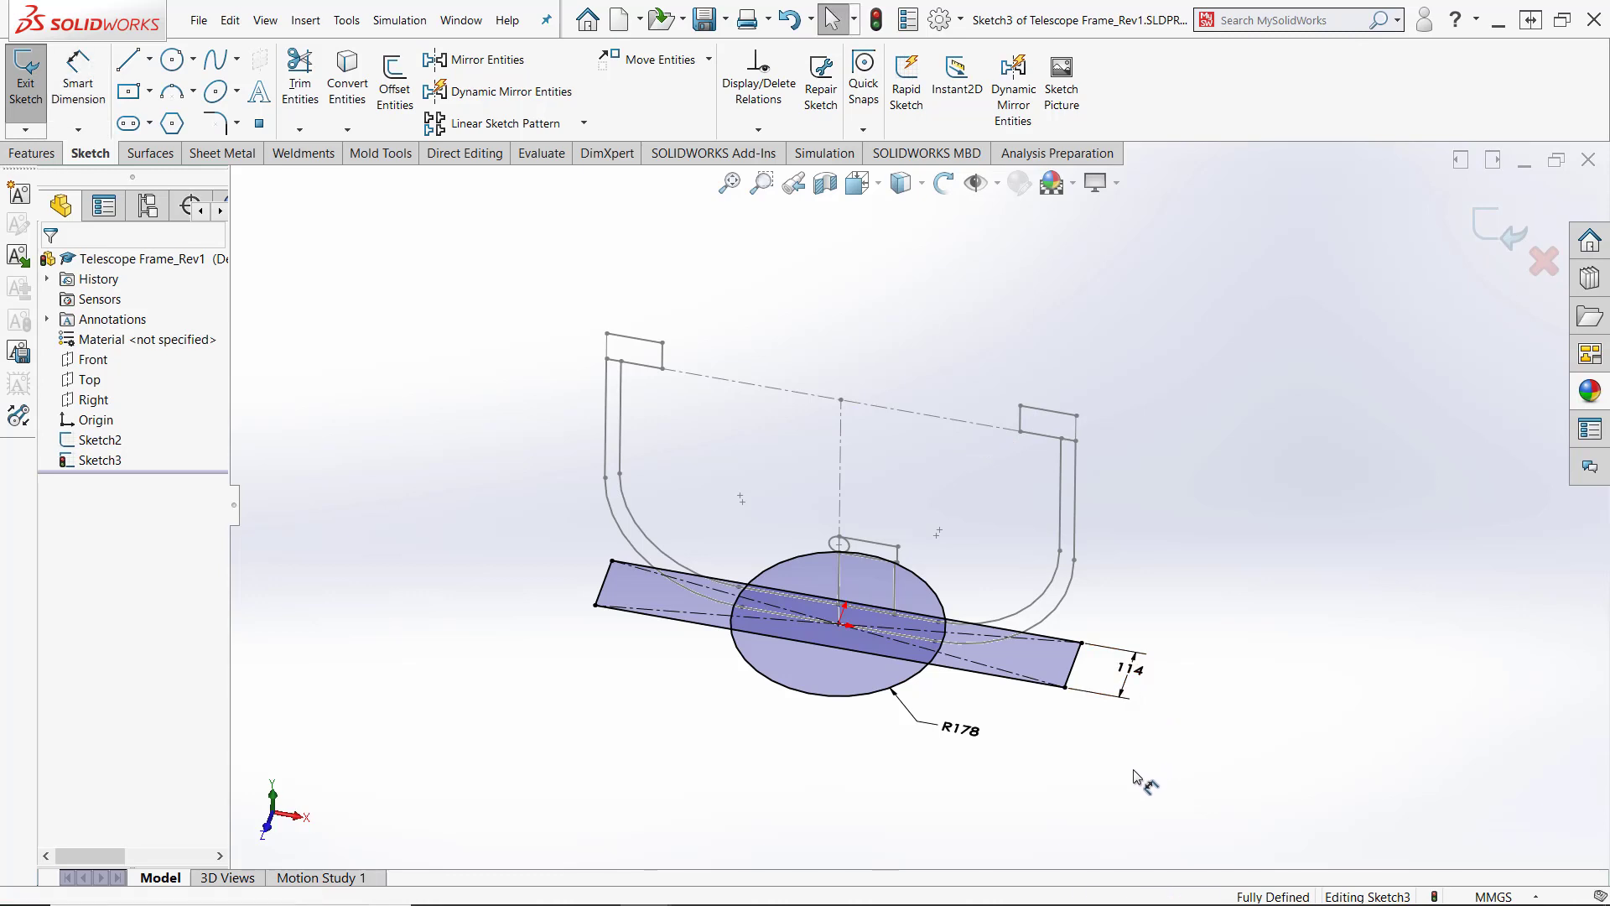
Convert the rectangle's two long edges to construction geometry
{"action": "middle_click_drag", "start_coordinate": [1134, 770], "coordinate": [1081, 740]}
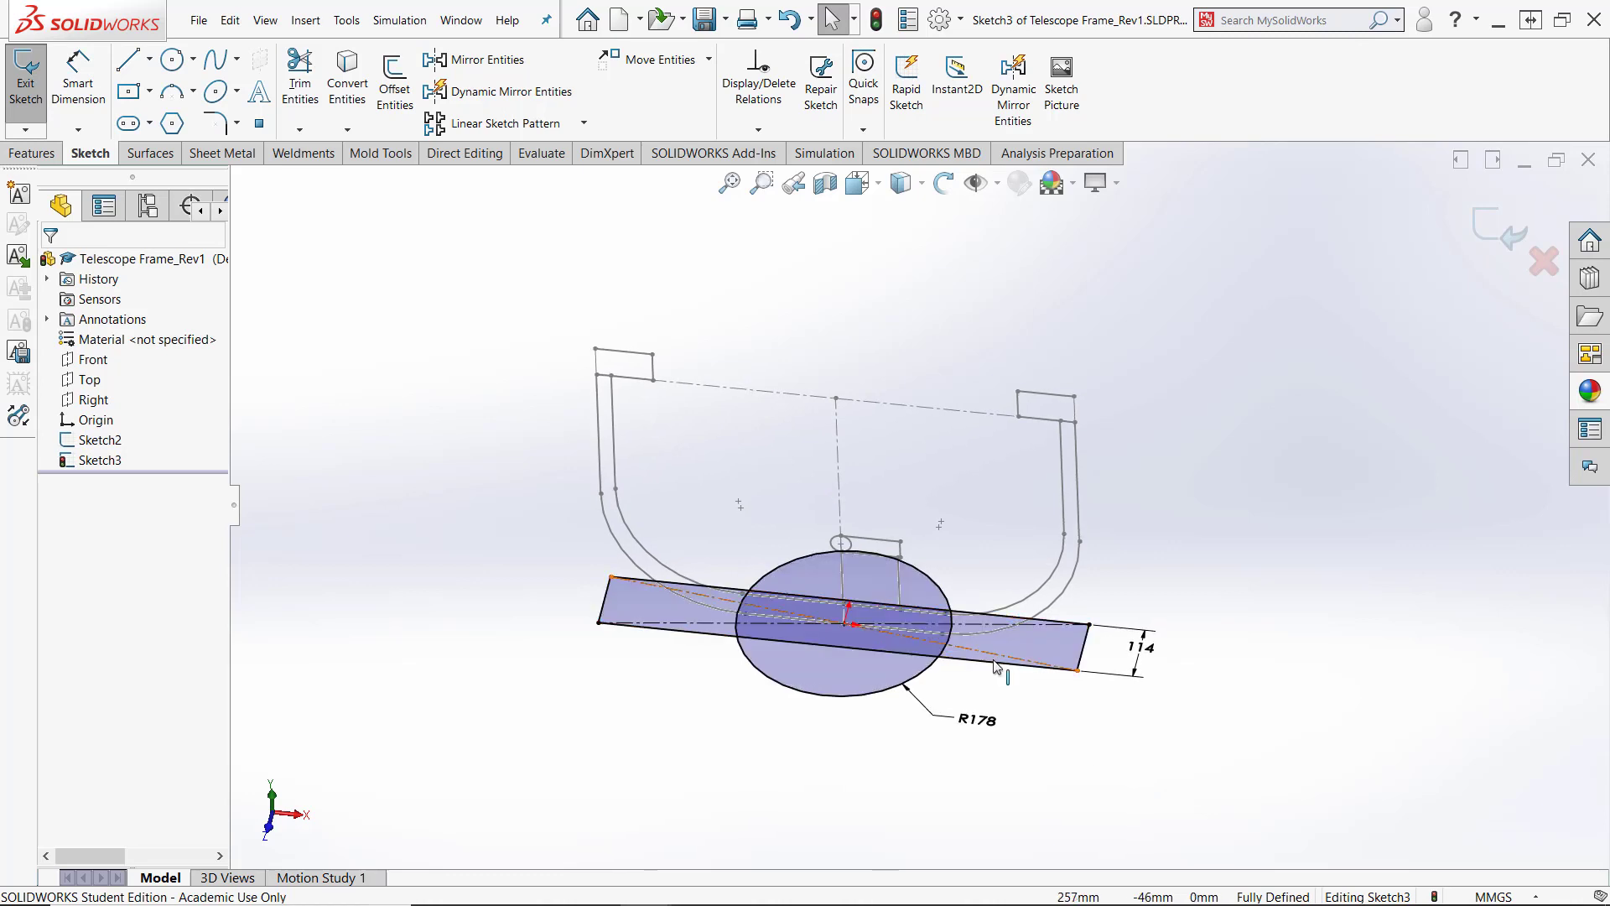
{"action": "right_click", "coordinate": [996, 665]}
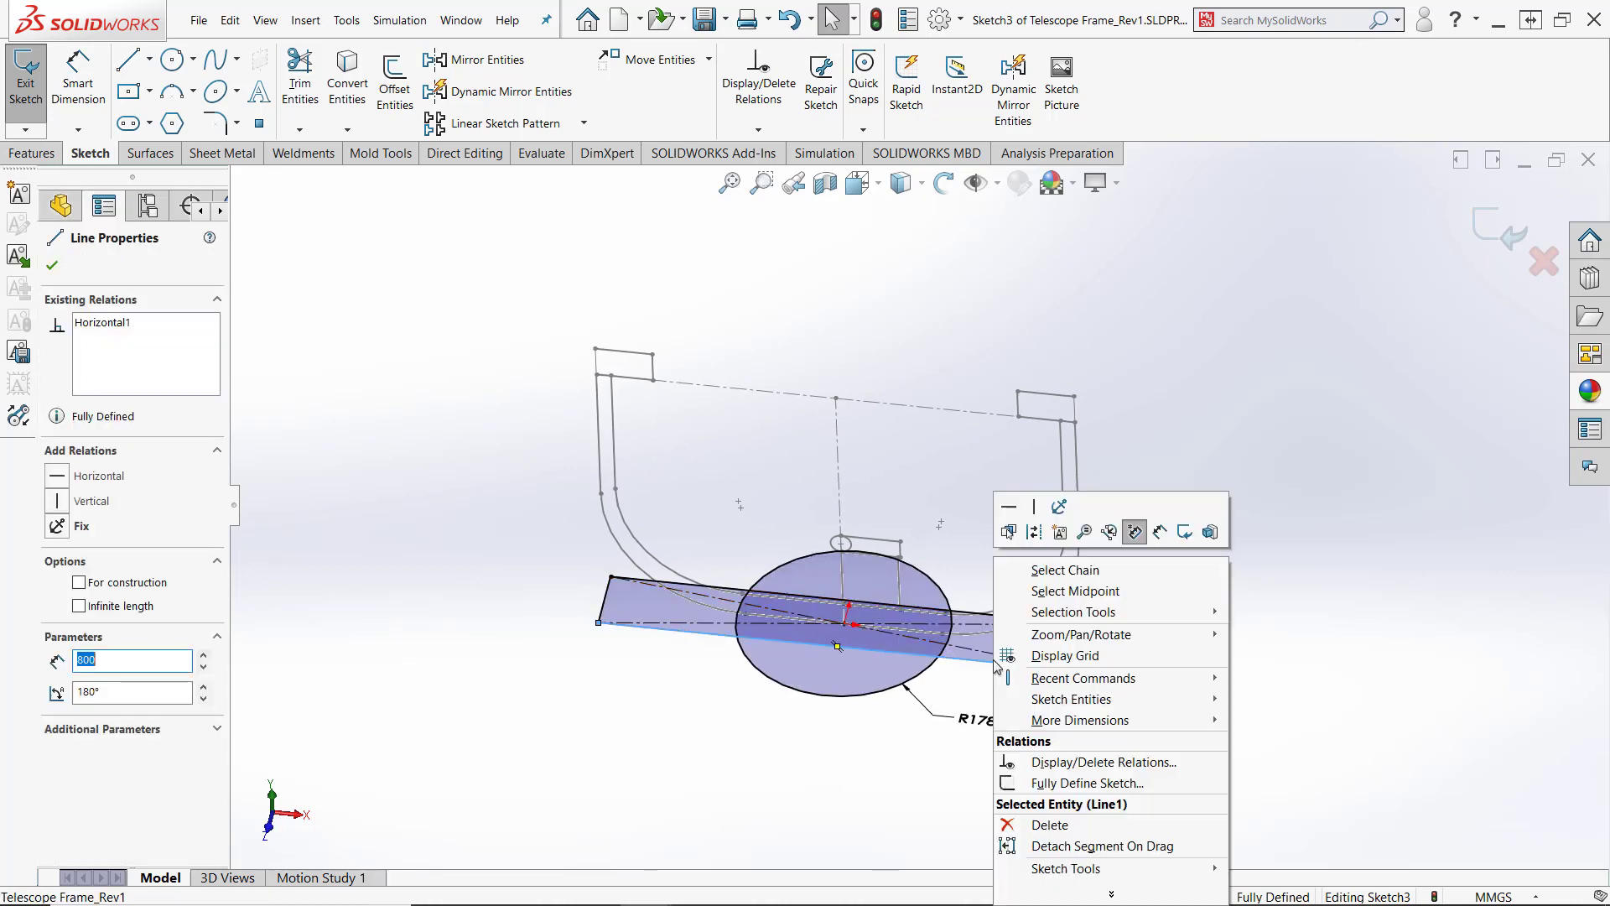
{"action": "left_click", "coordinate": [1035, 534]}
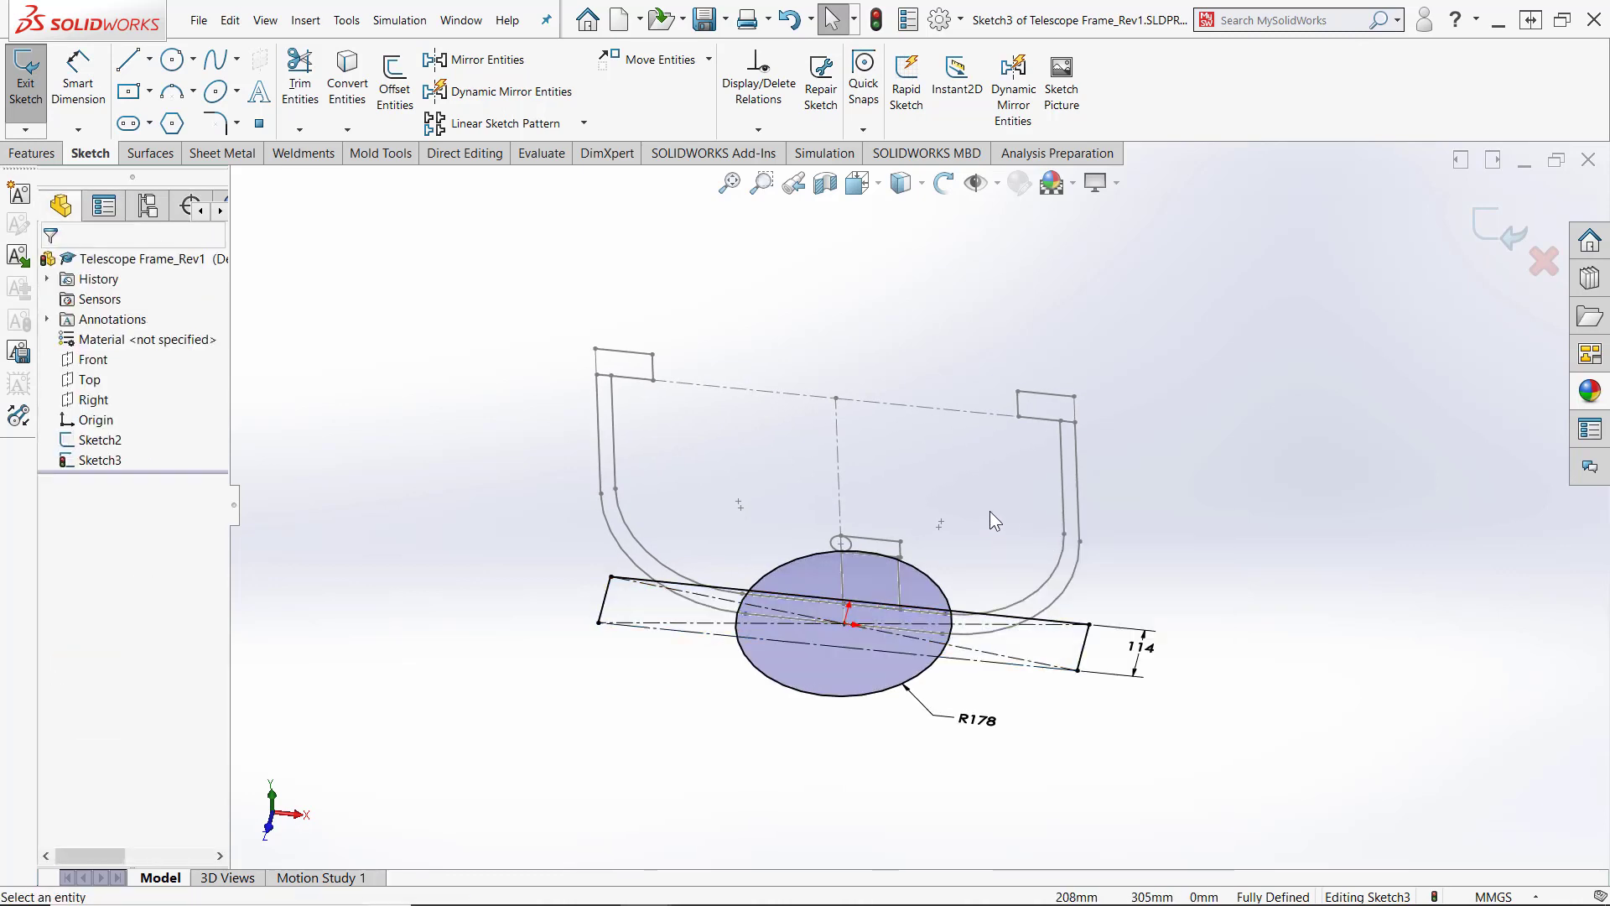
{"action": "right_click", "coordinate": [1047, 624]}
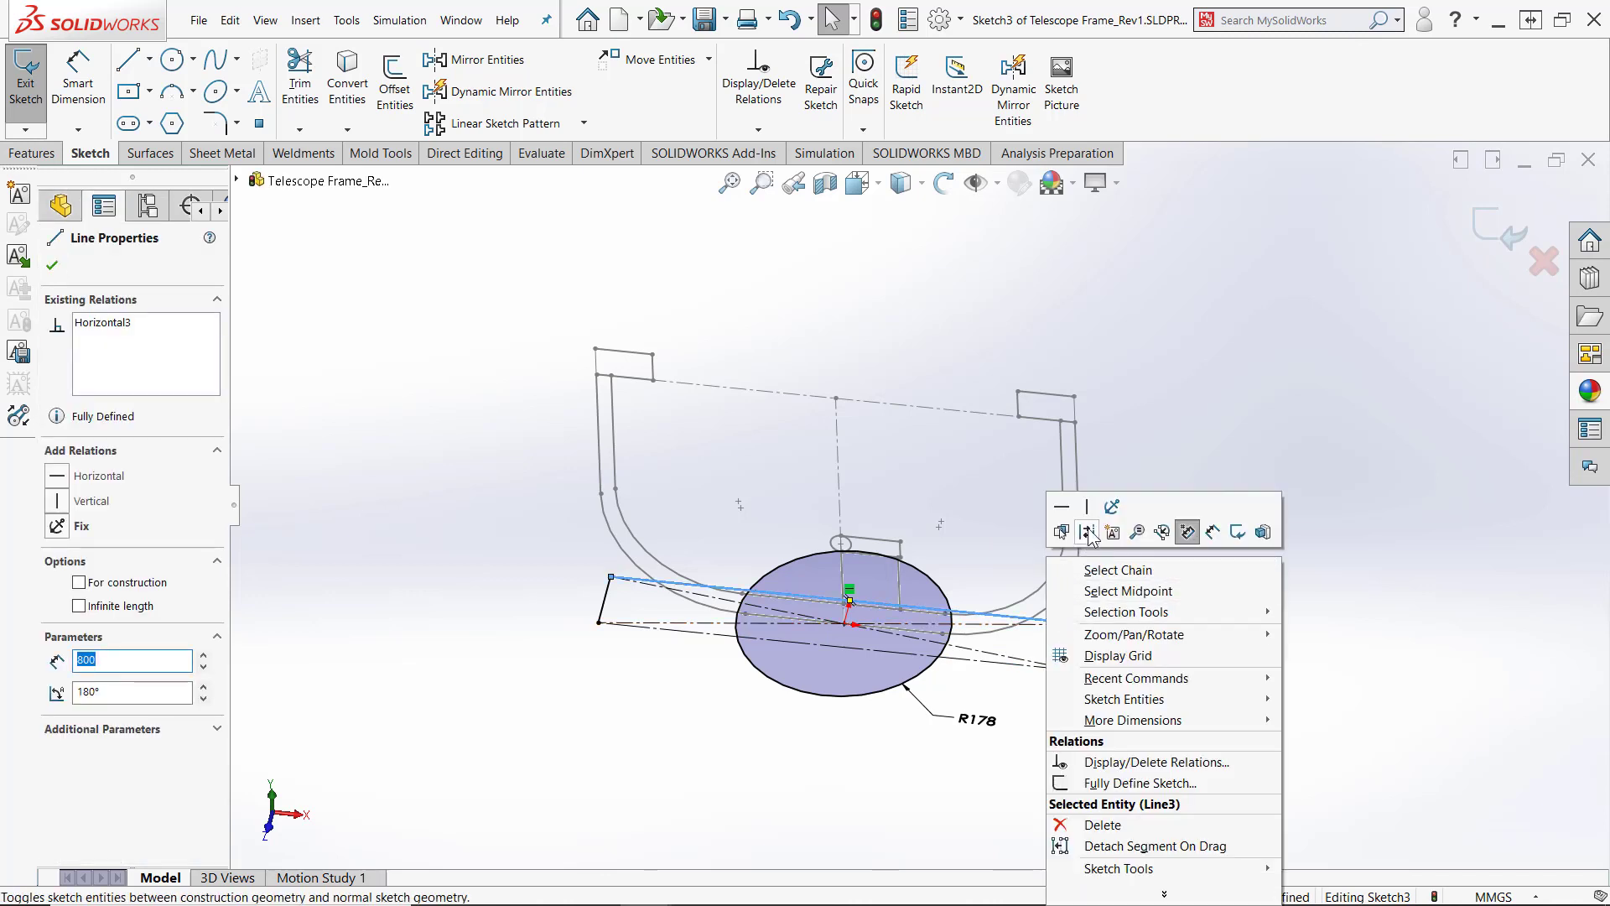
{"action": "left_click", "coordinate": [1089, 528]}
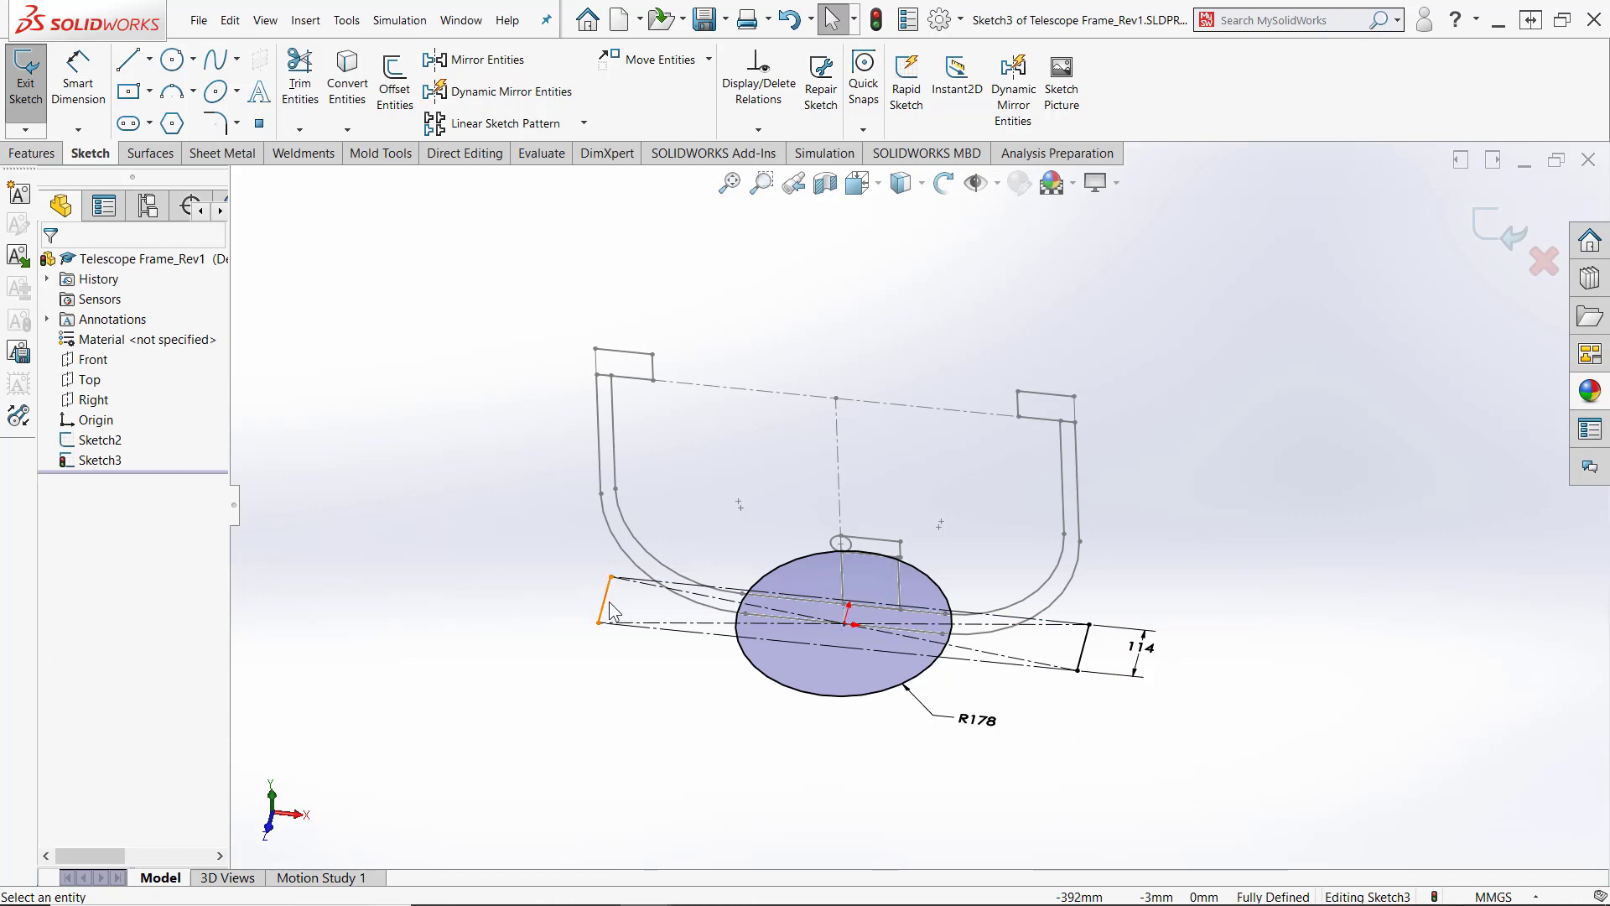
Sketch two lines tangent to the R178 circle, one to each corner of the rectangle's left short side
{"action": "middle_click_drag", "start_coordinate": [616, 704], "coordinate": [617, 704]}
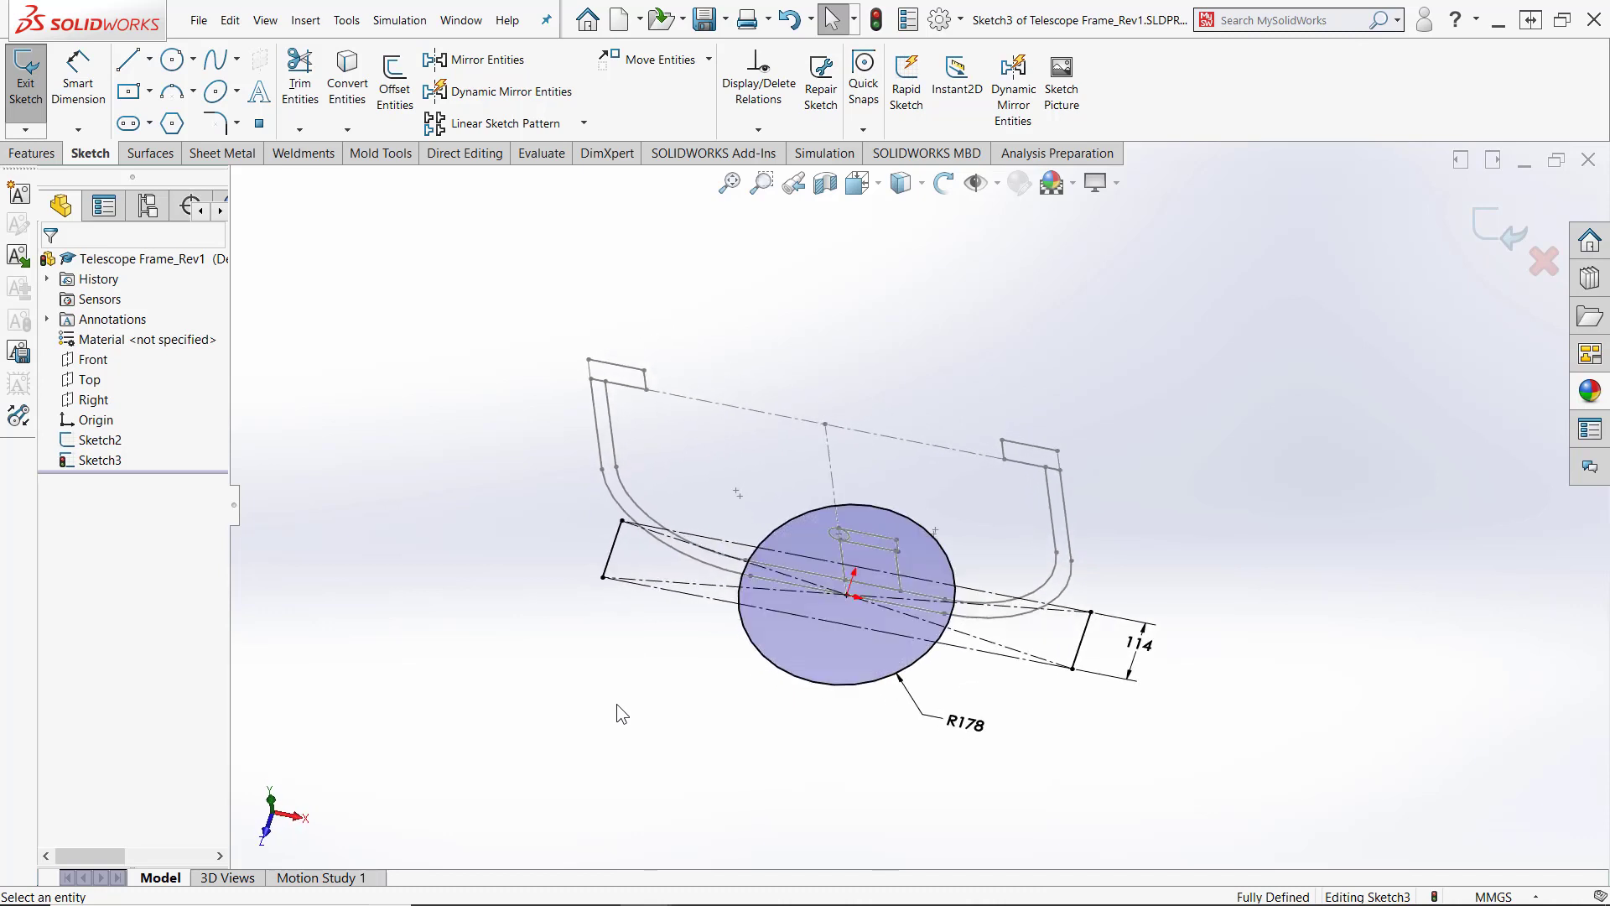
{"action": "key", "text": "space"}
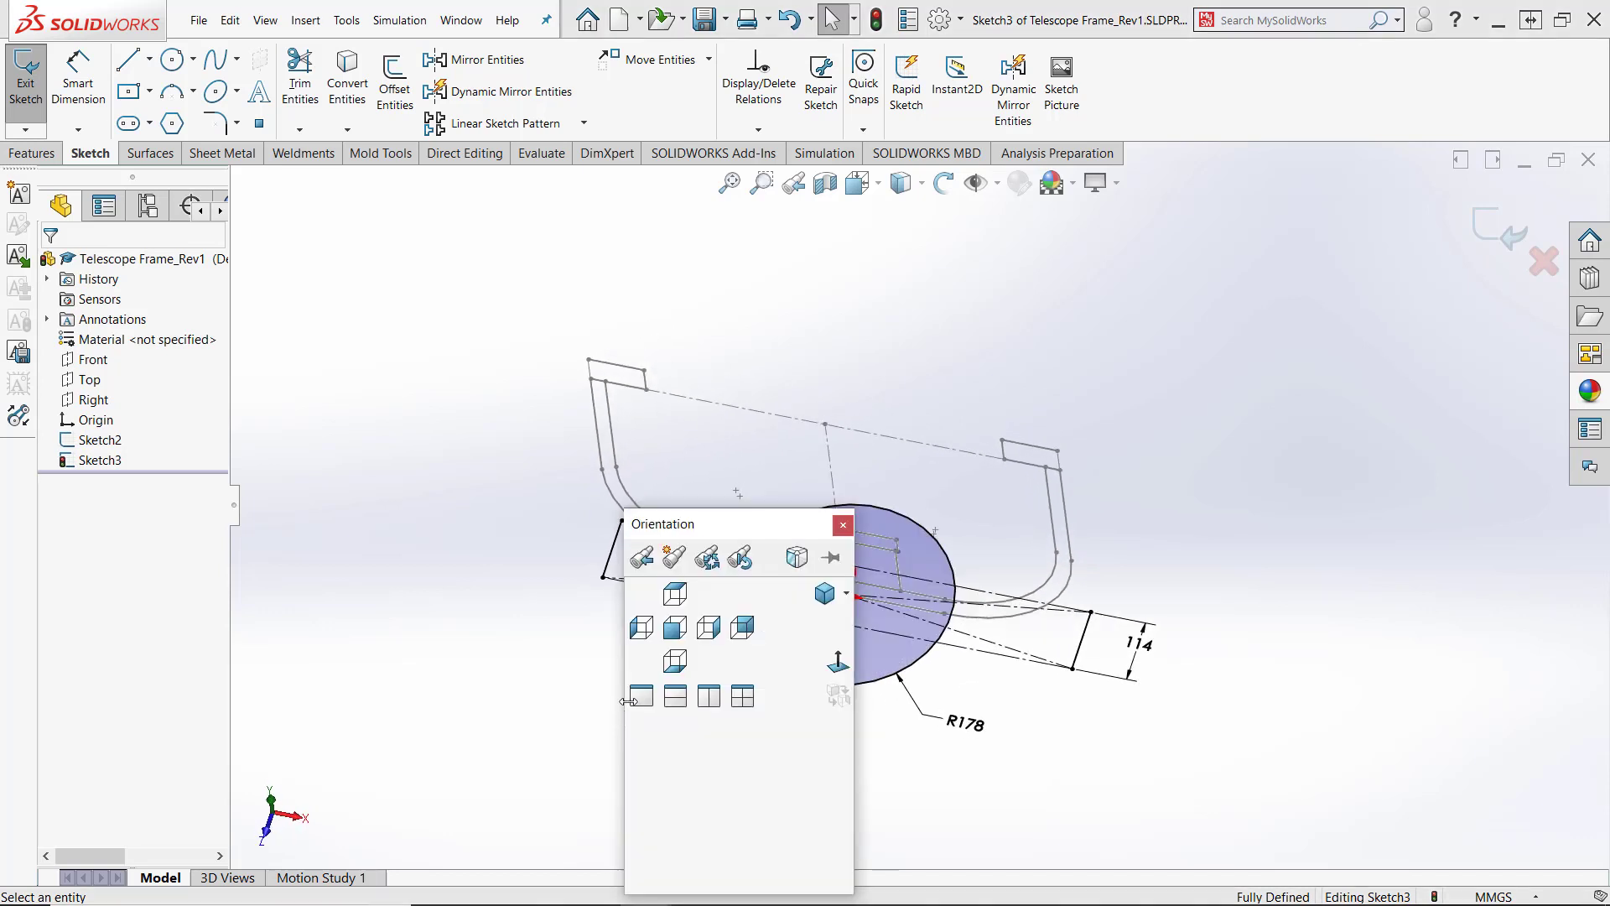
{"action": "left_click", "coordinate": [689, 594]}
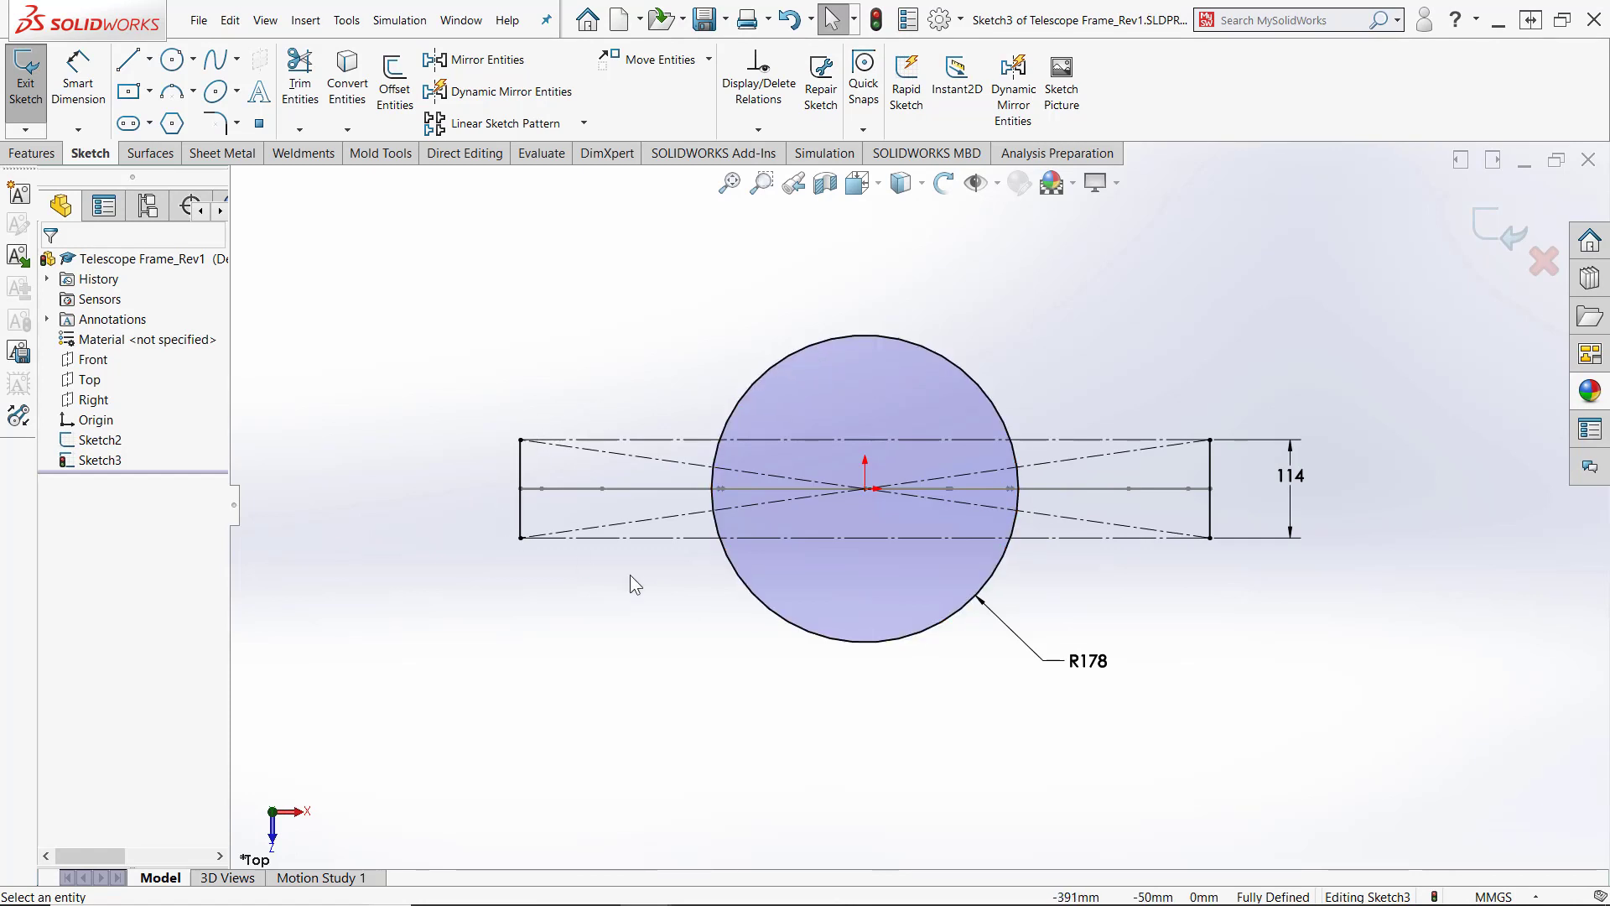
{"action": "left_click", "coordinate": [128, 60]}
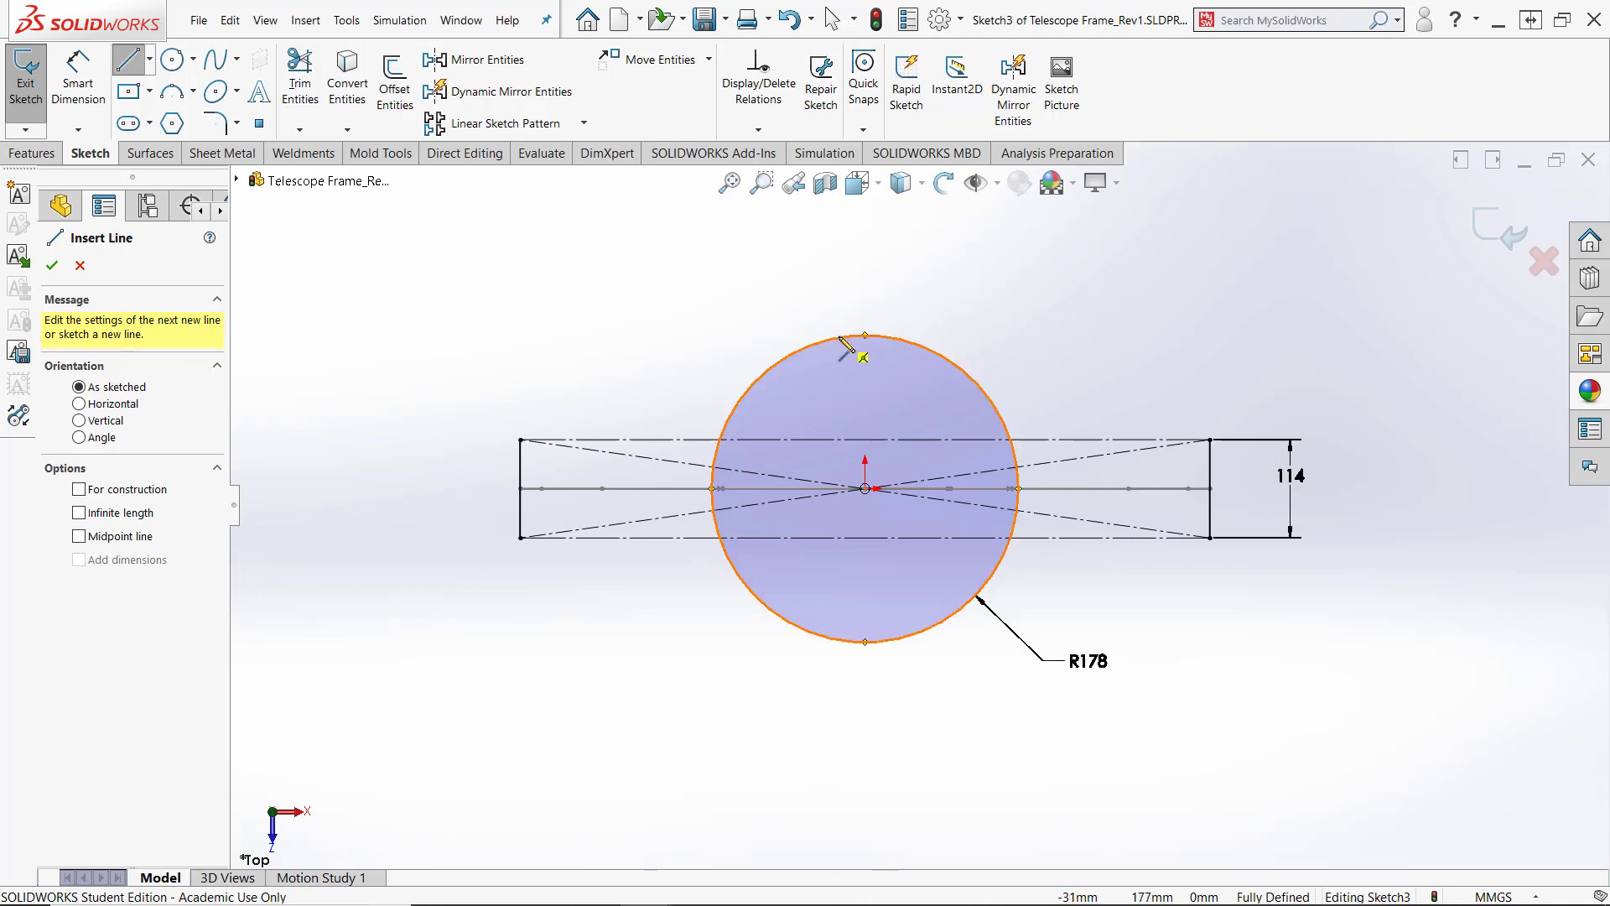
{"action": "left_click", "coordinate": [843, 340]}
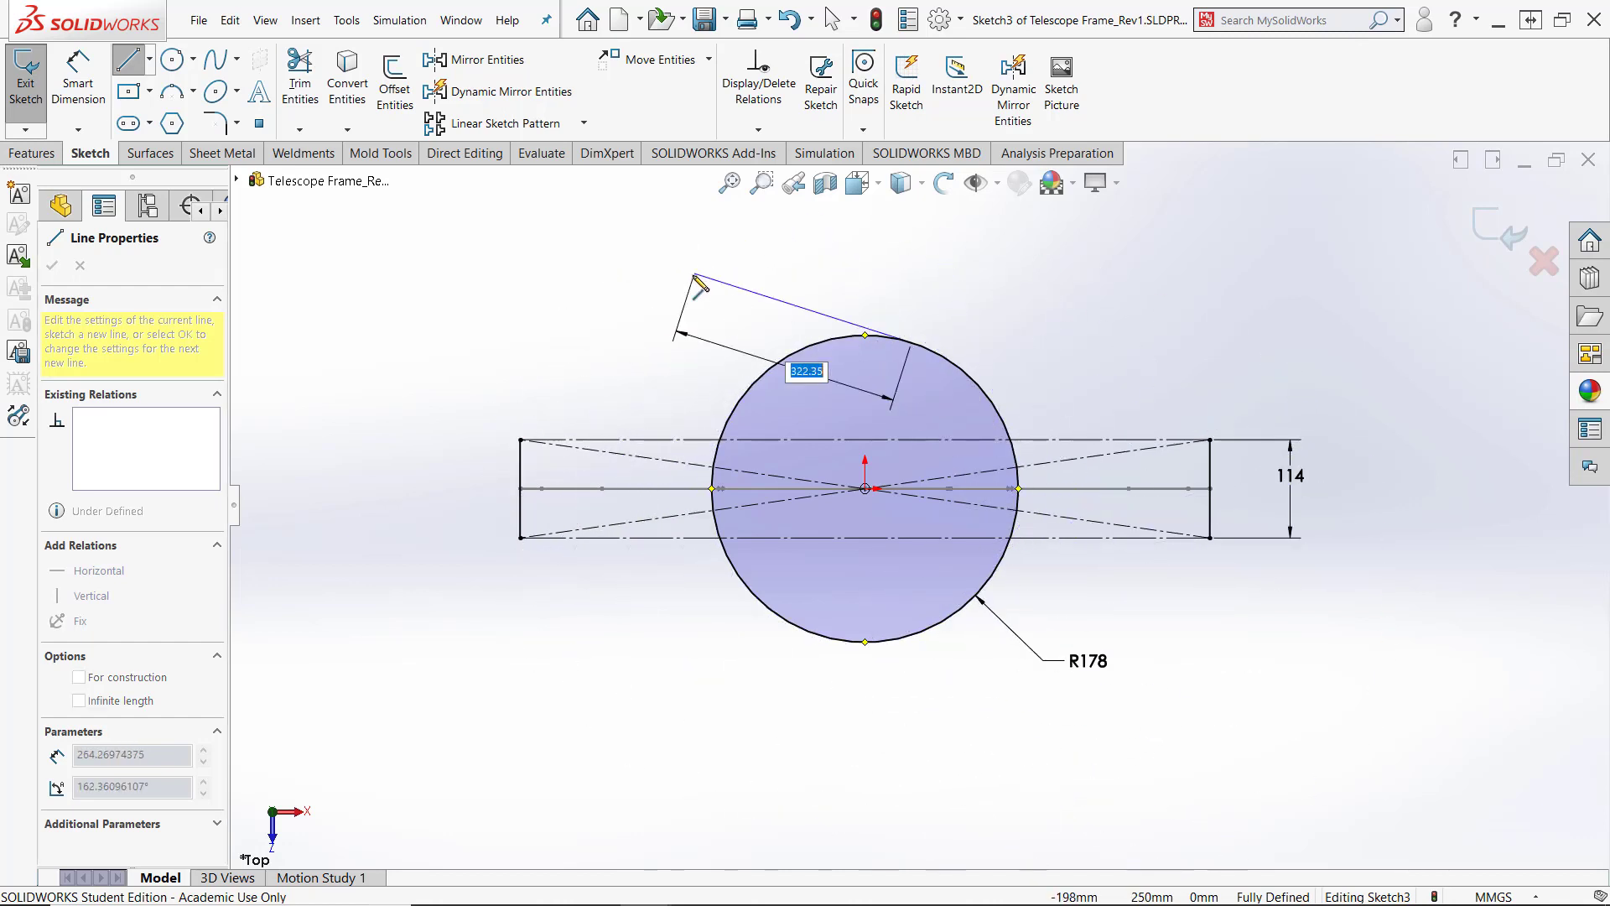
{"action": "double_click", "coordinate": [521, 440]}
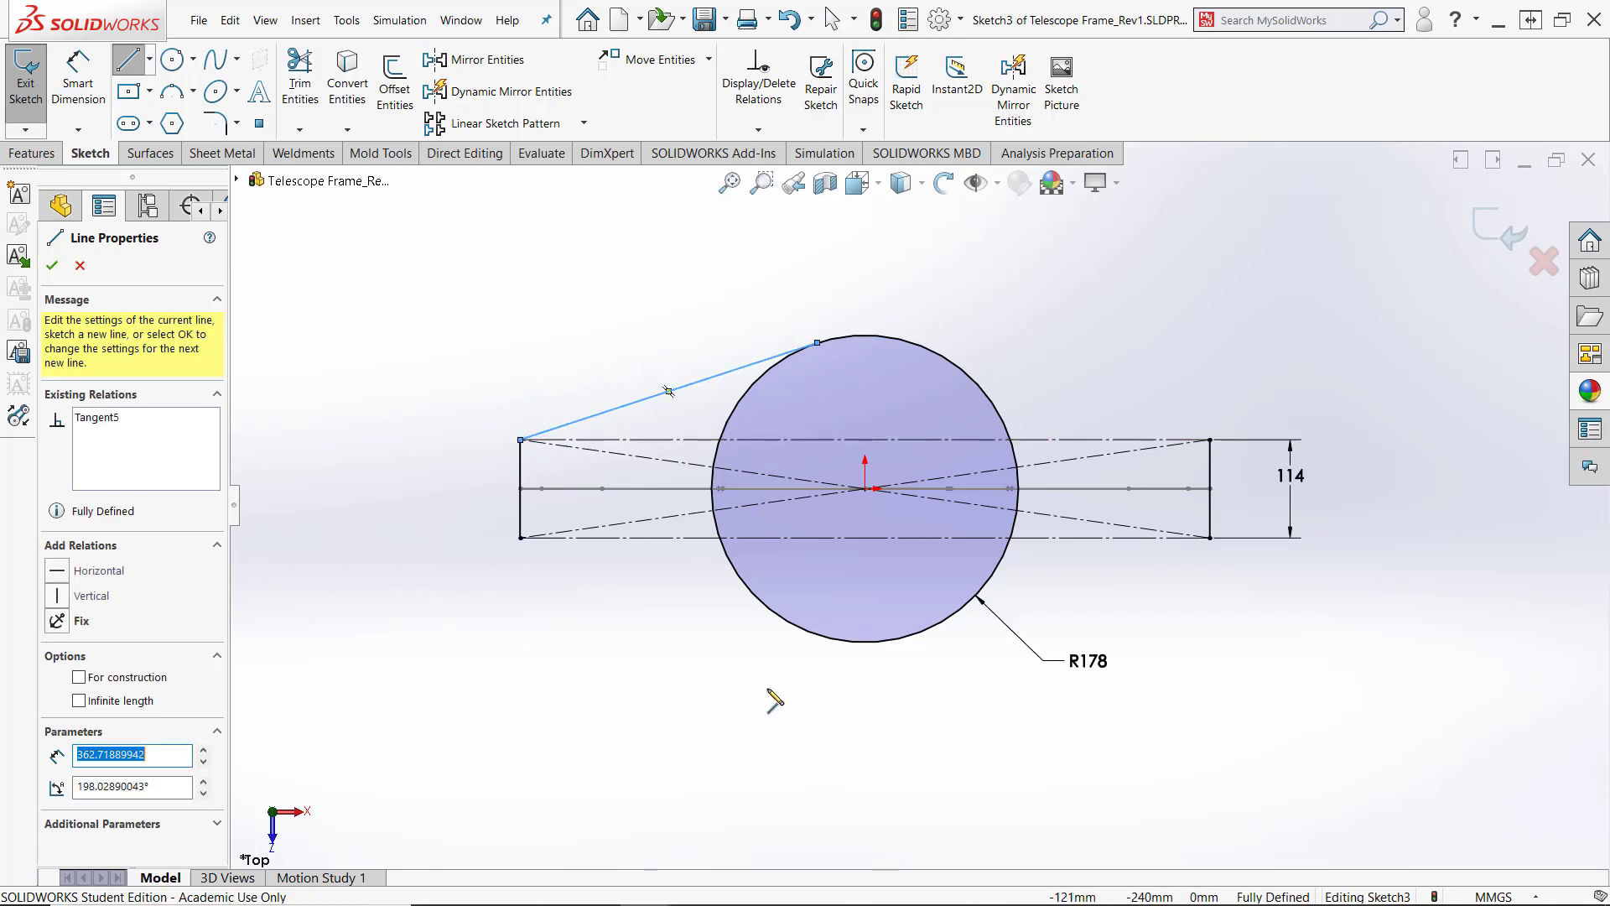
{"action": "left_click", "coordinate": [817, 636]}
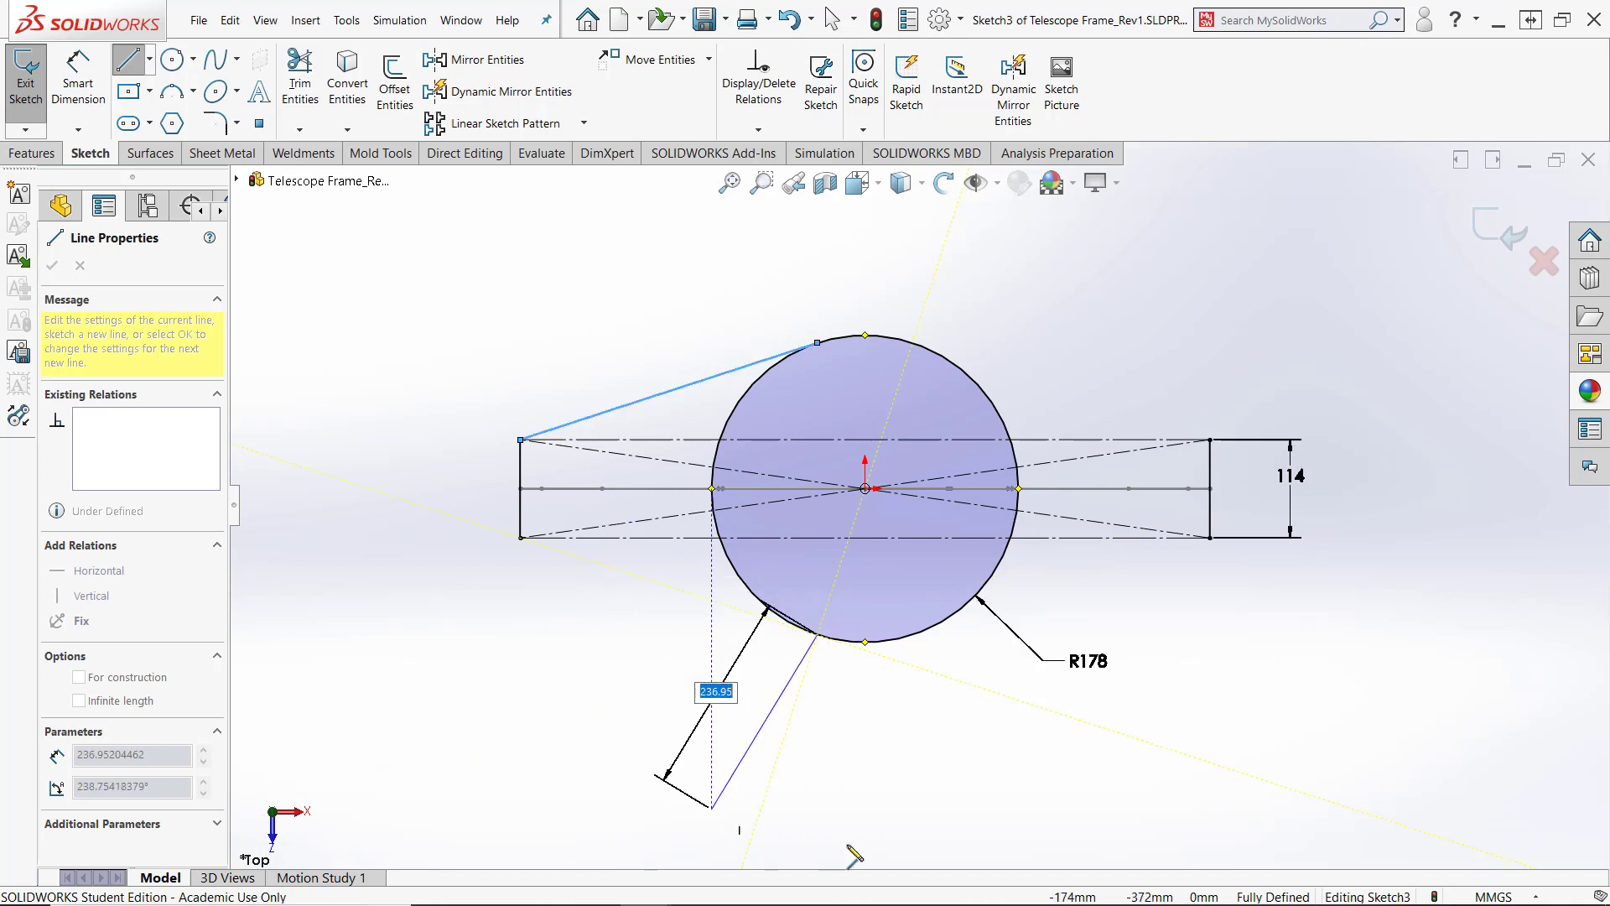
{"action": "left_click", "coordinate": [521, 537]}
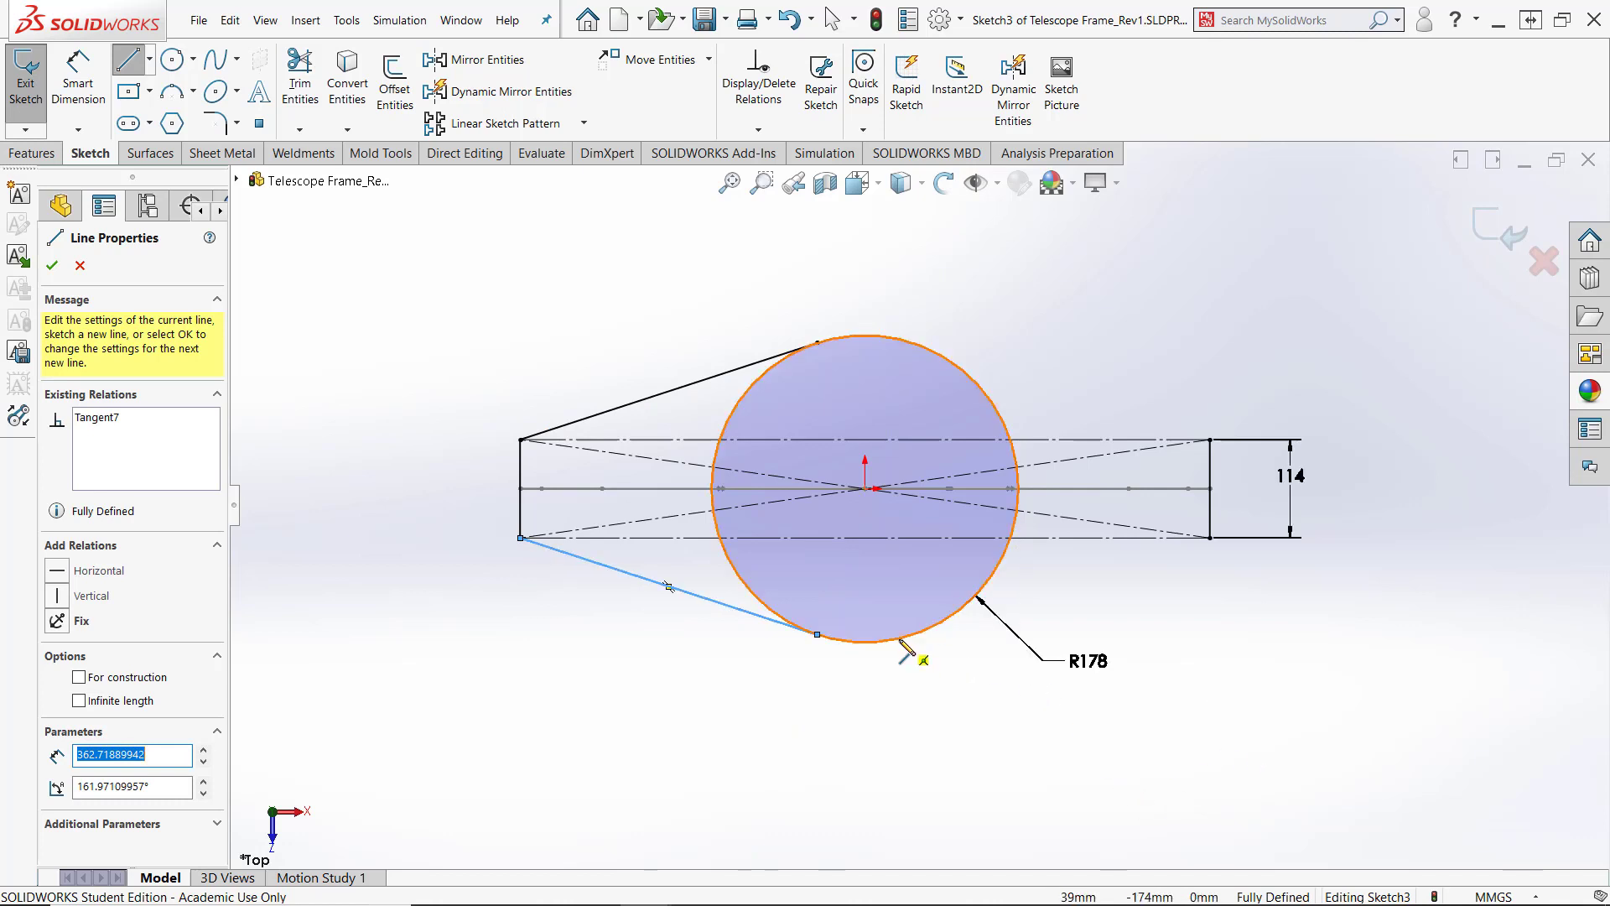
Sketch two lines tangent to the circle, one to each corner of the rectangle's right short side
{"action": "left_click", "coordinate": [919, 639]}
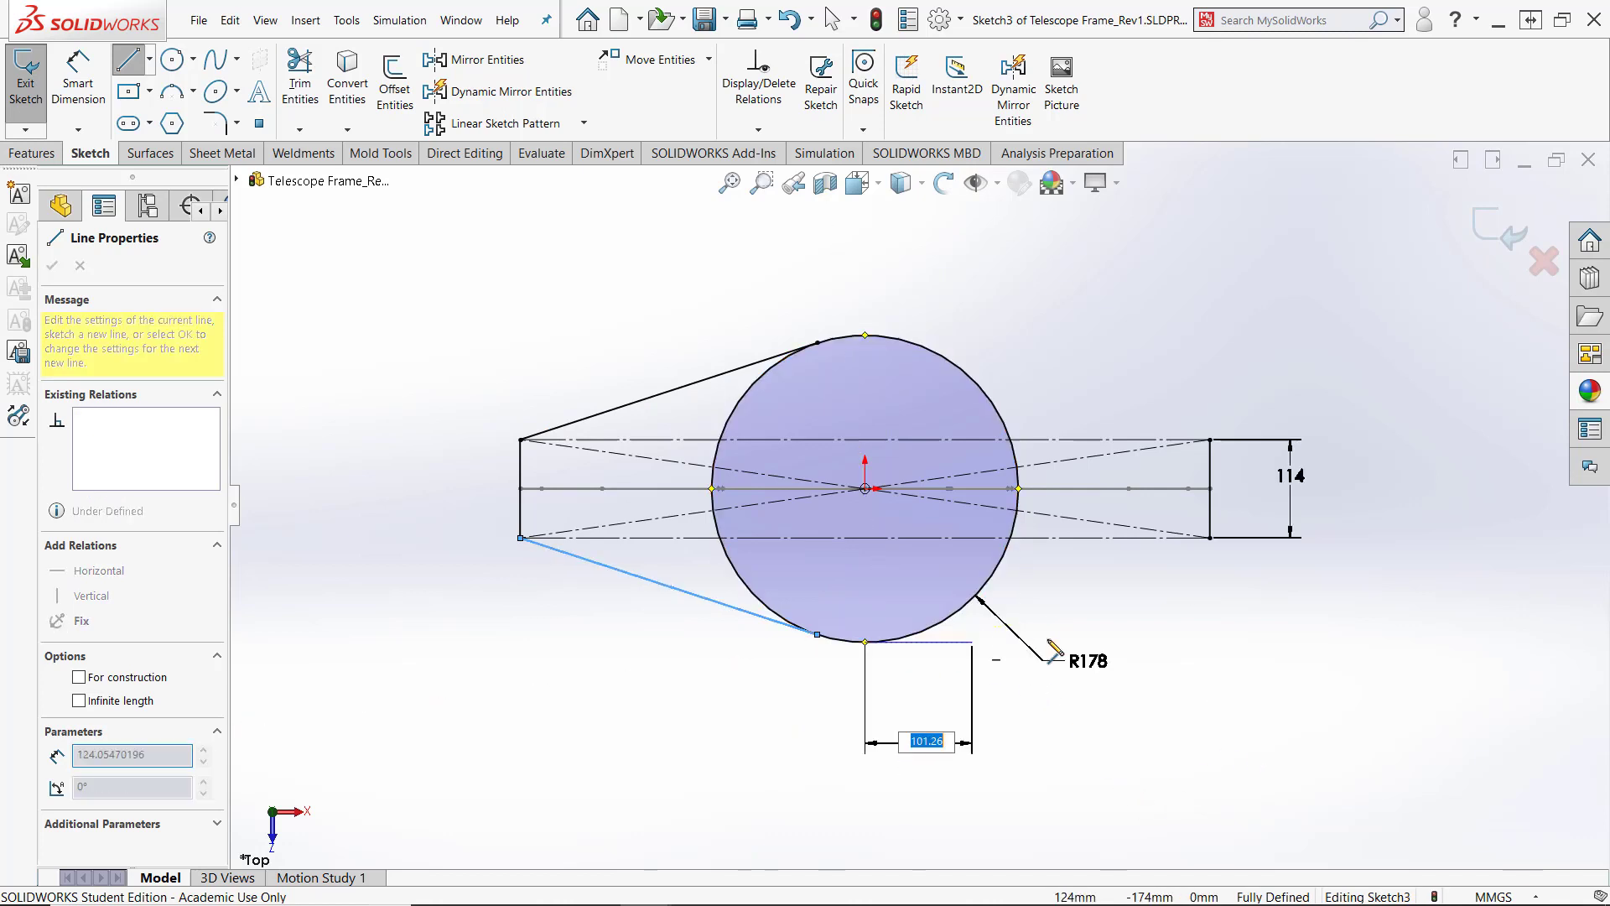
{"action": "left_click", "coordinate": [1209, 538]}
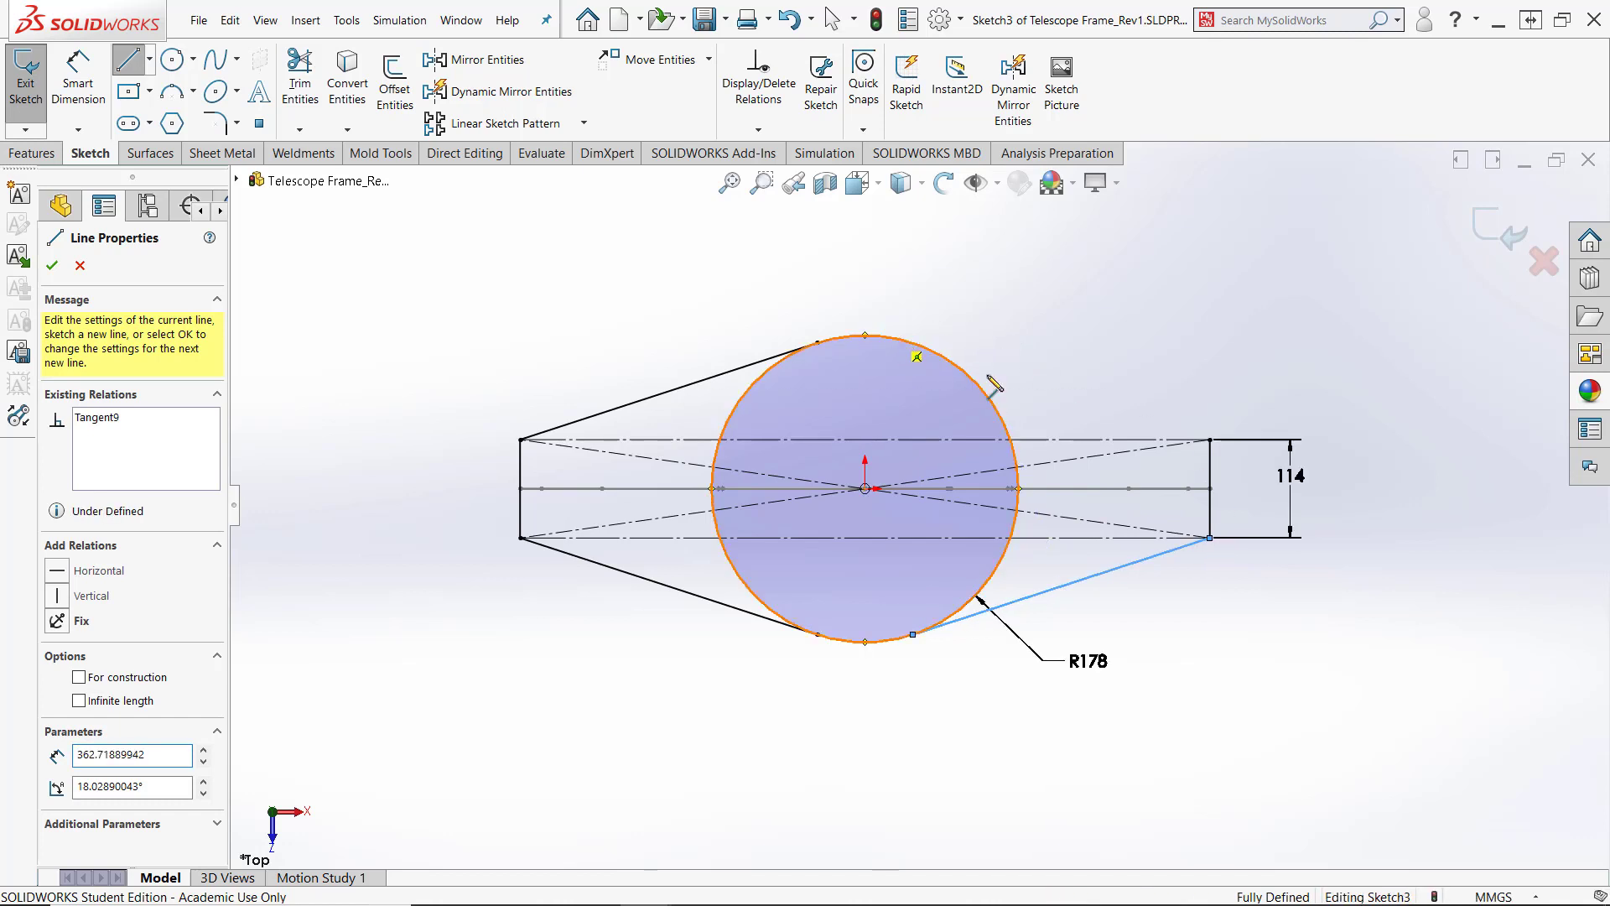
{"action": "left_click", "coordinate": [916, 345]}
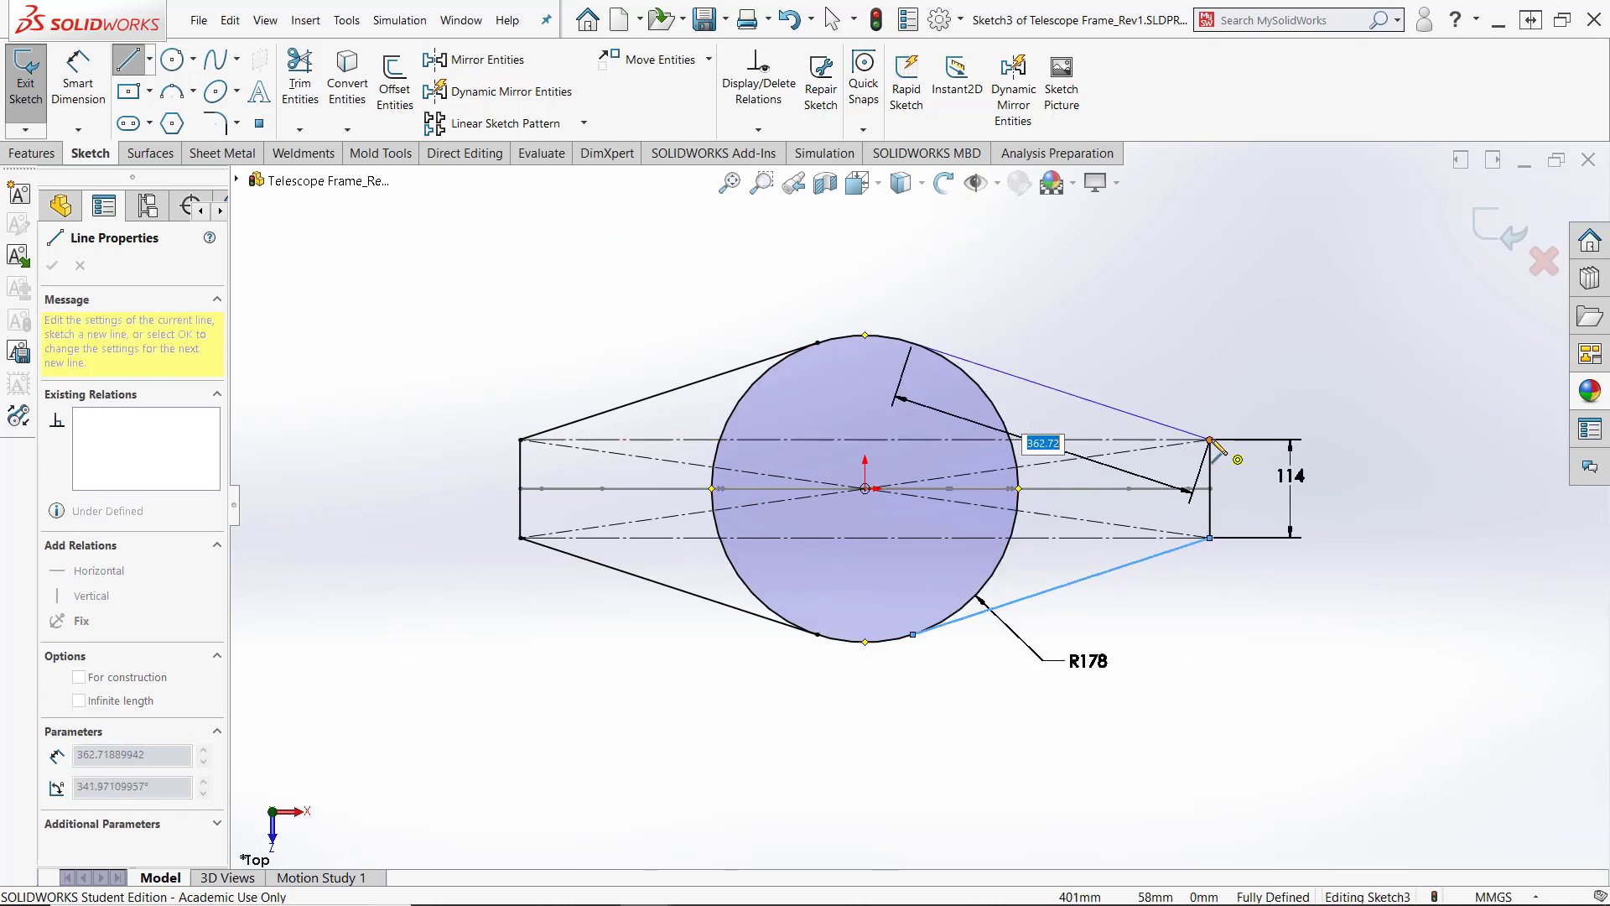
{"action": "left_click", "coordinate": [1210, 440]}
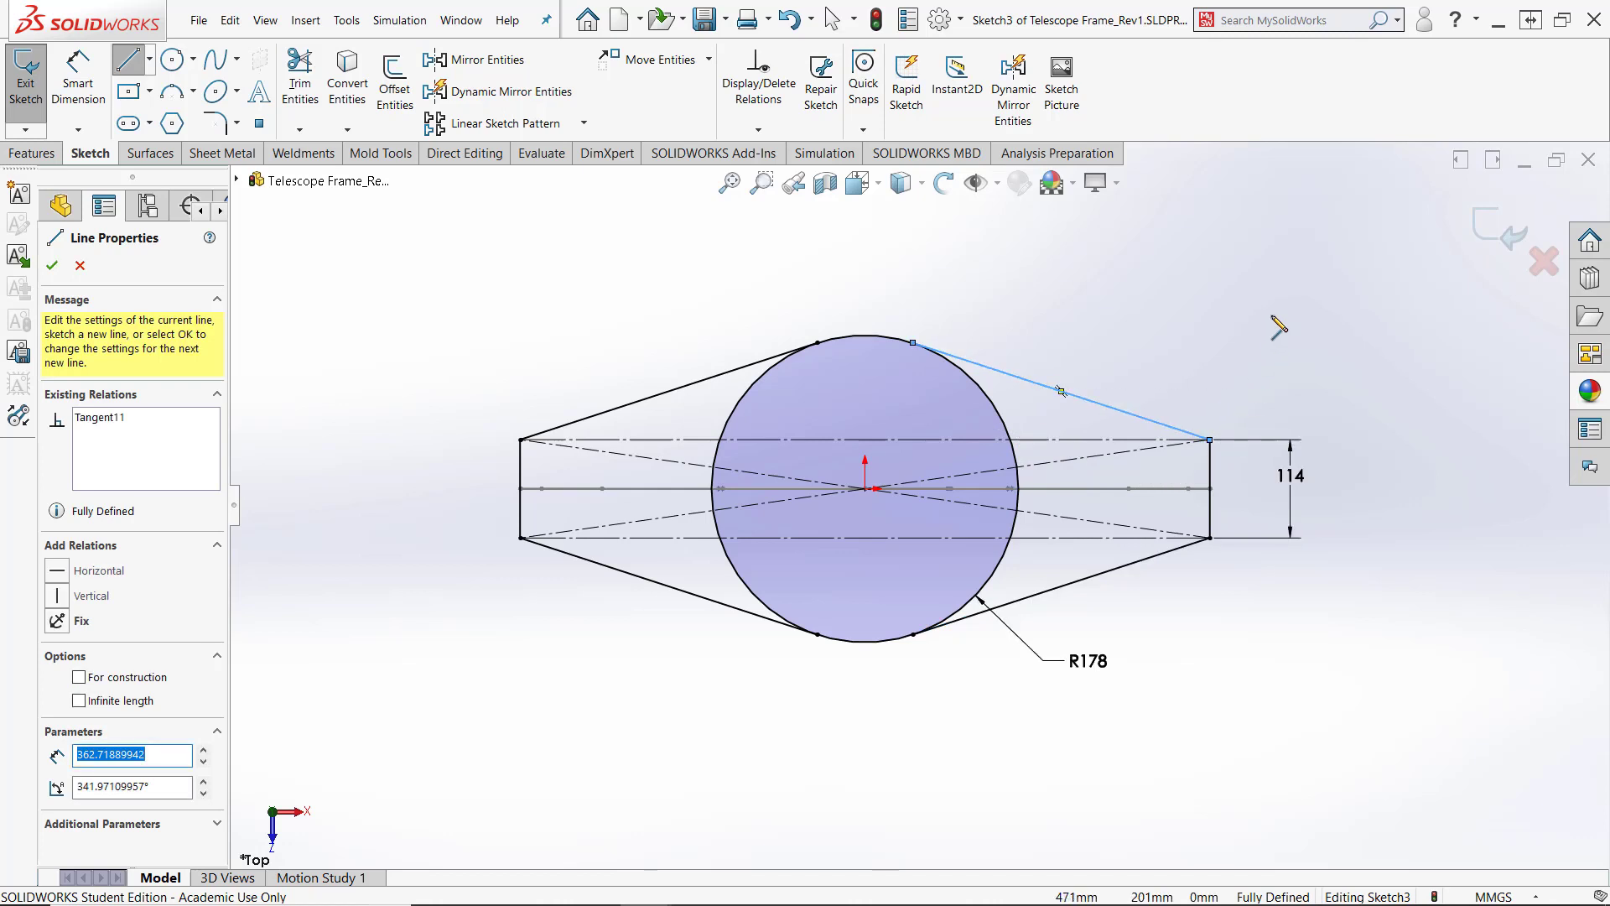
{"action": "key", "text": "Escape"}
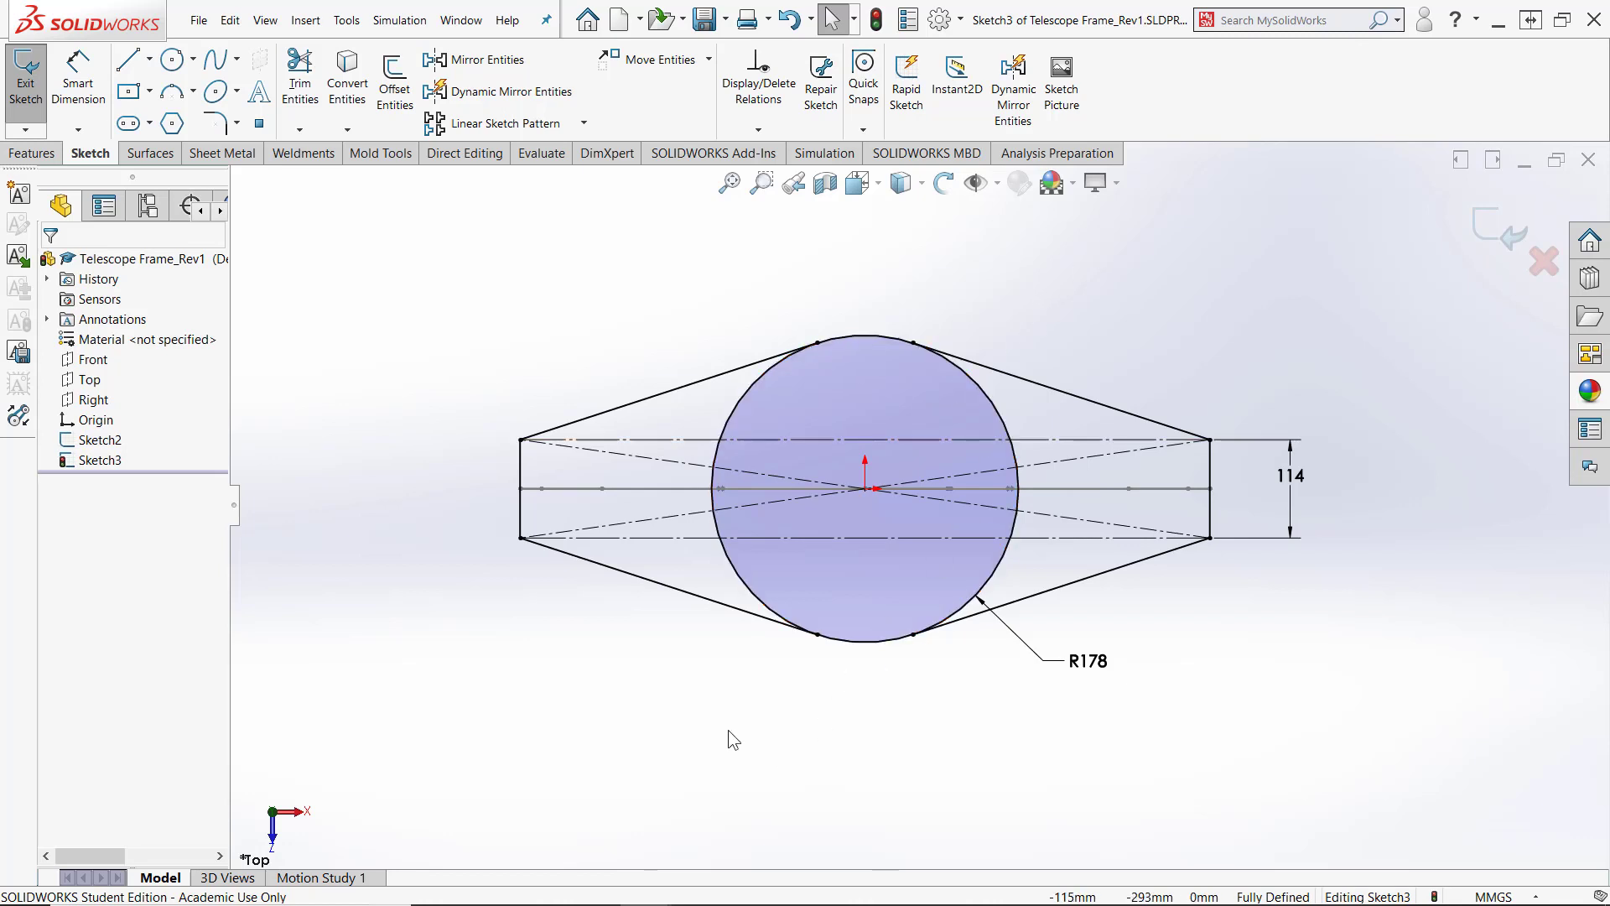
Trim the circle portions between the tangent points and the rectangle's long construction edges on both sides
{"action": "left_click", "coordinate": [299, 84]}
{"action": "left_click_drag", "start_coordinate": [1015, 572], "coordinate": [717, 567]}
{"action": "left_click_drag", "start_coordinate": [908, 409], "coordinate": [736, 399]}
{"action": "key", "text": "Escape"}
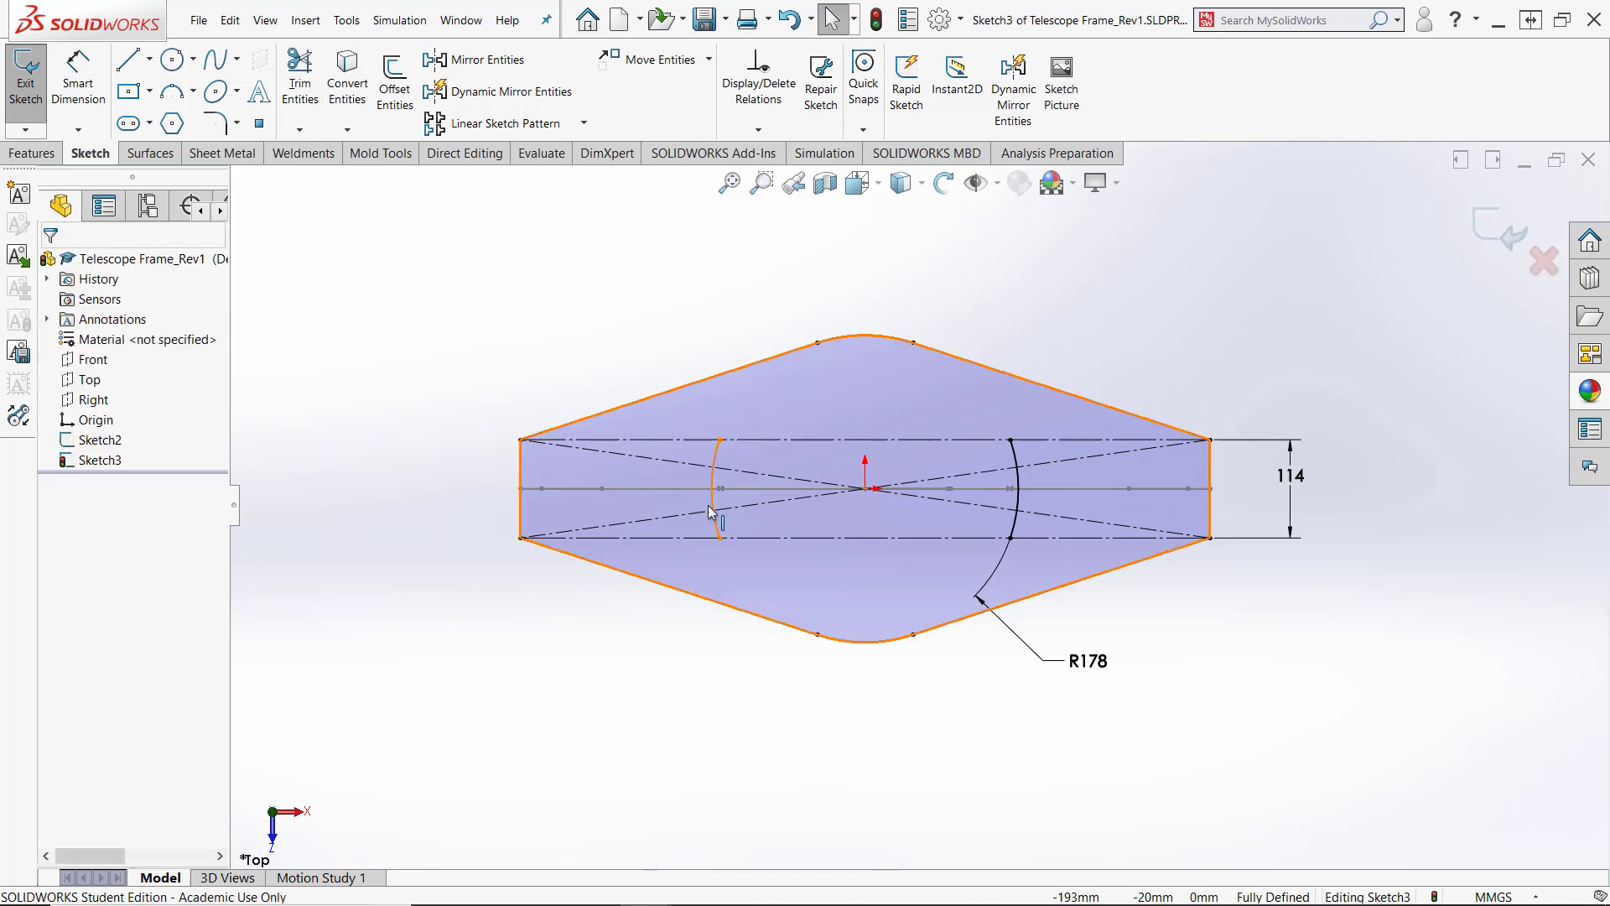
Delete the two leftover circle arcs inside the rectangle, along with the associated radius dimension
{"action": "left_click", "coordinate": [714, 505]}
{"action": "key", "text": "Escape"}
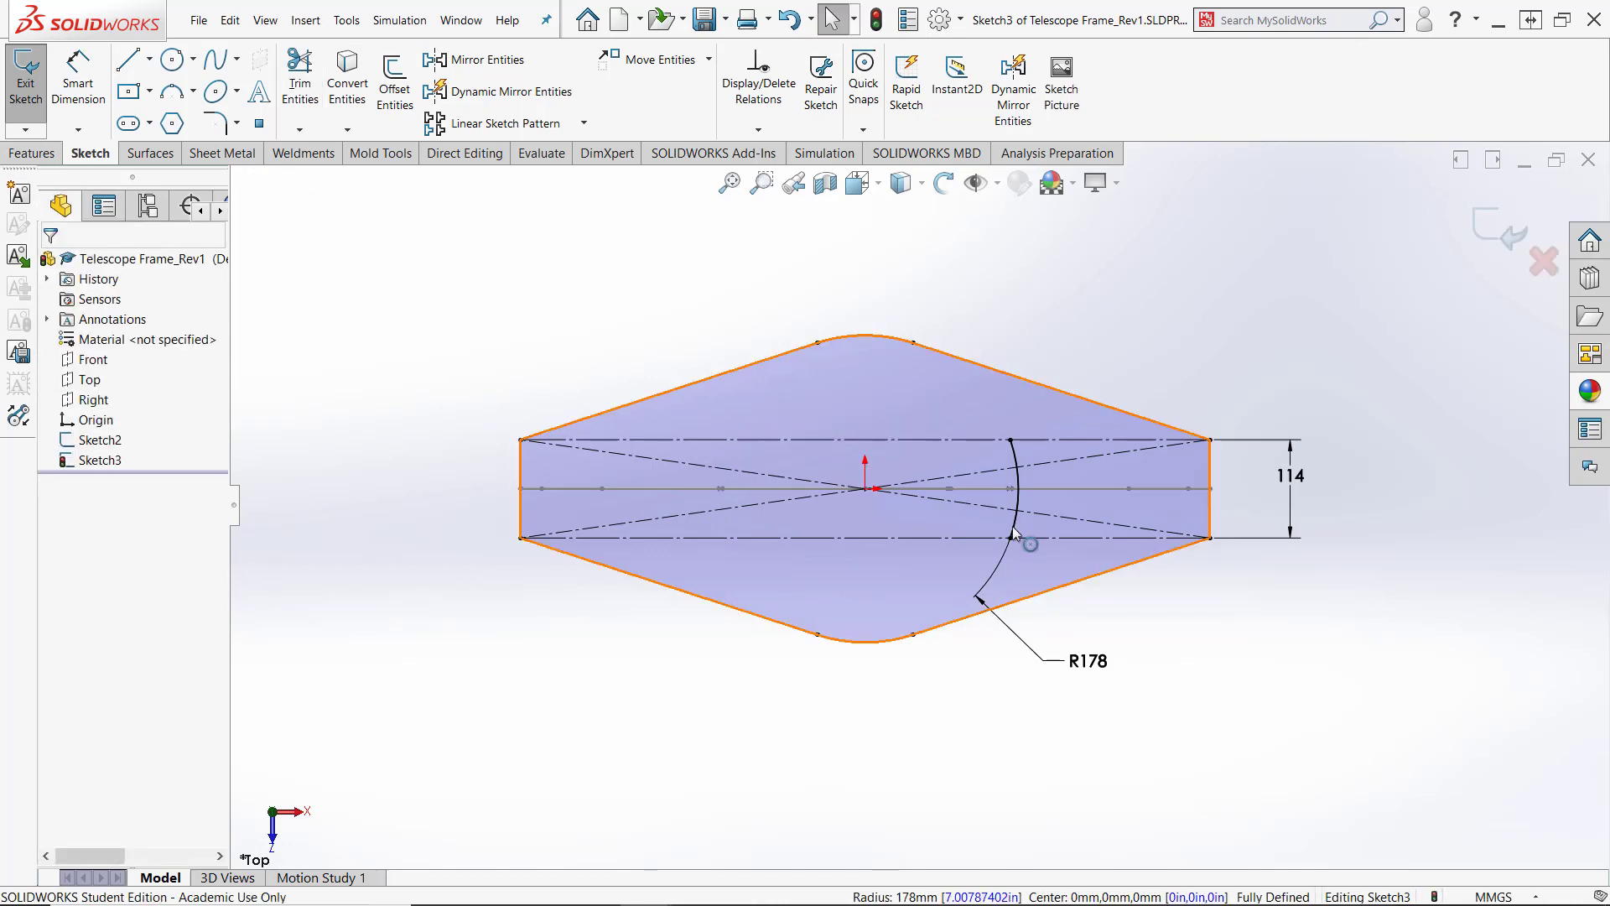
{"action": "left_click", "coordinate": [1011, 534]}
{"action": "key", "text": "Delete"}
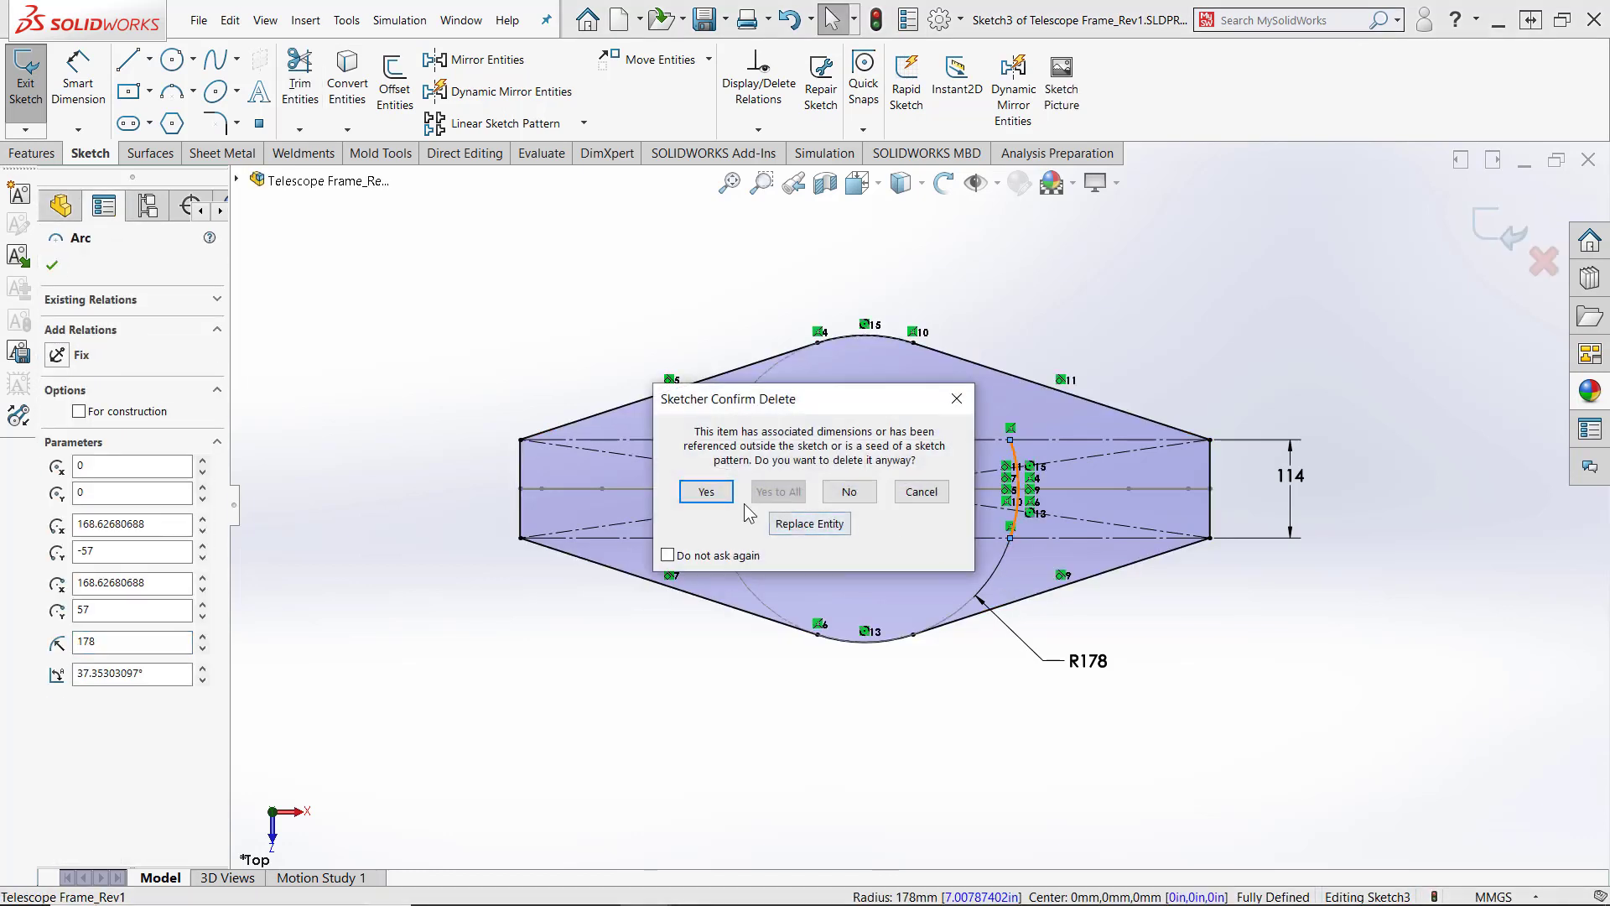
{"action": "left_click", "coordinate": [715, 495]}
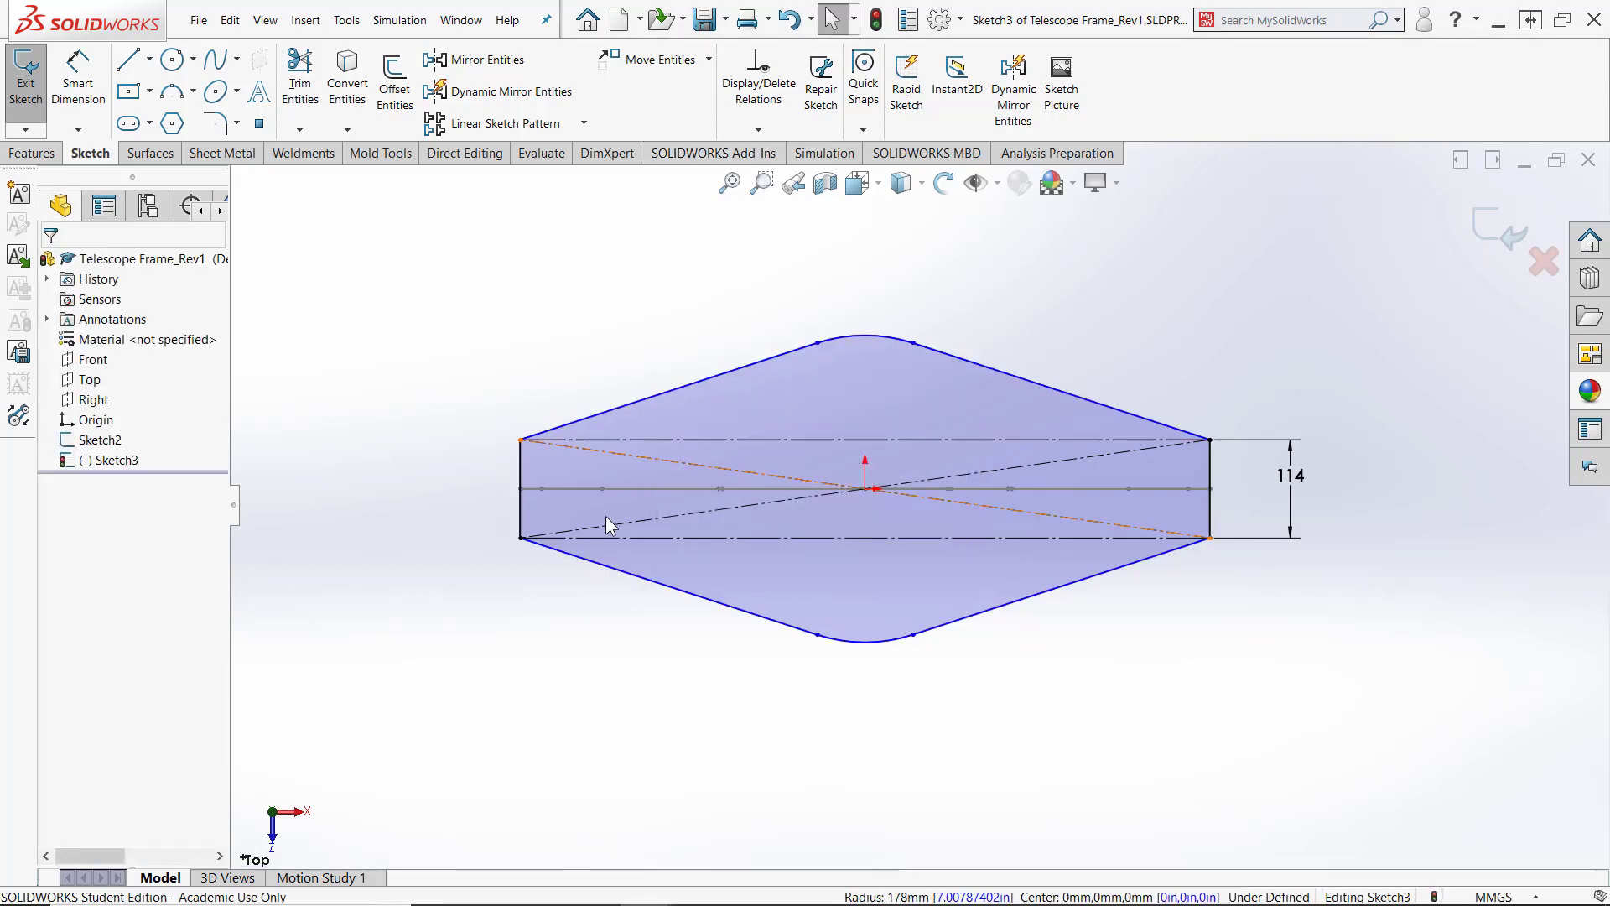
Dimension the radius of the outline's lower arc as 178 mm
{"action": "key", "text": "d"}
{"action": "left_click", "coordinate": [869, 641]}
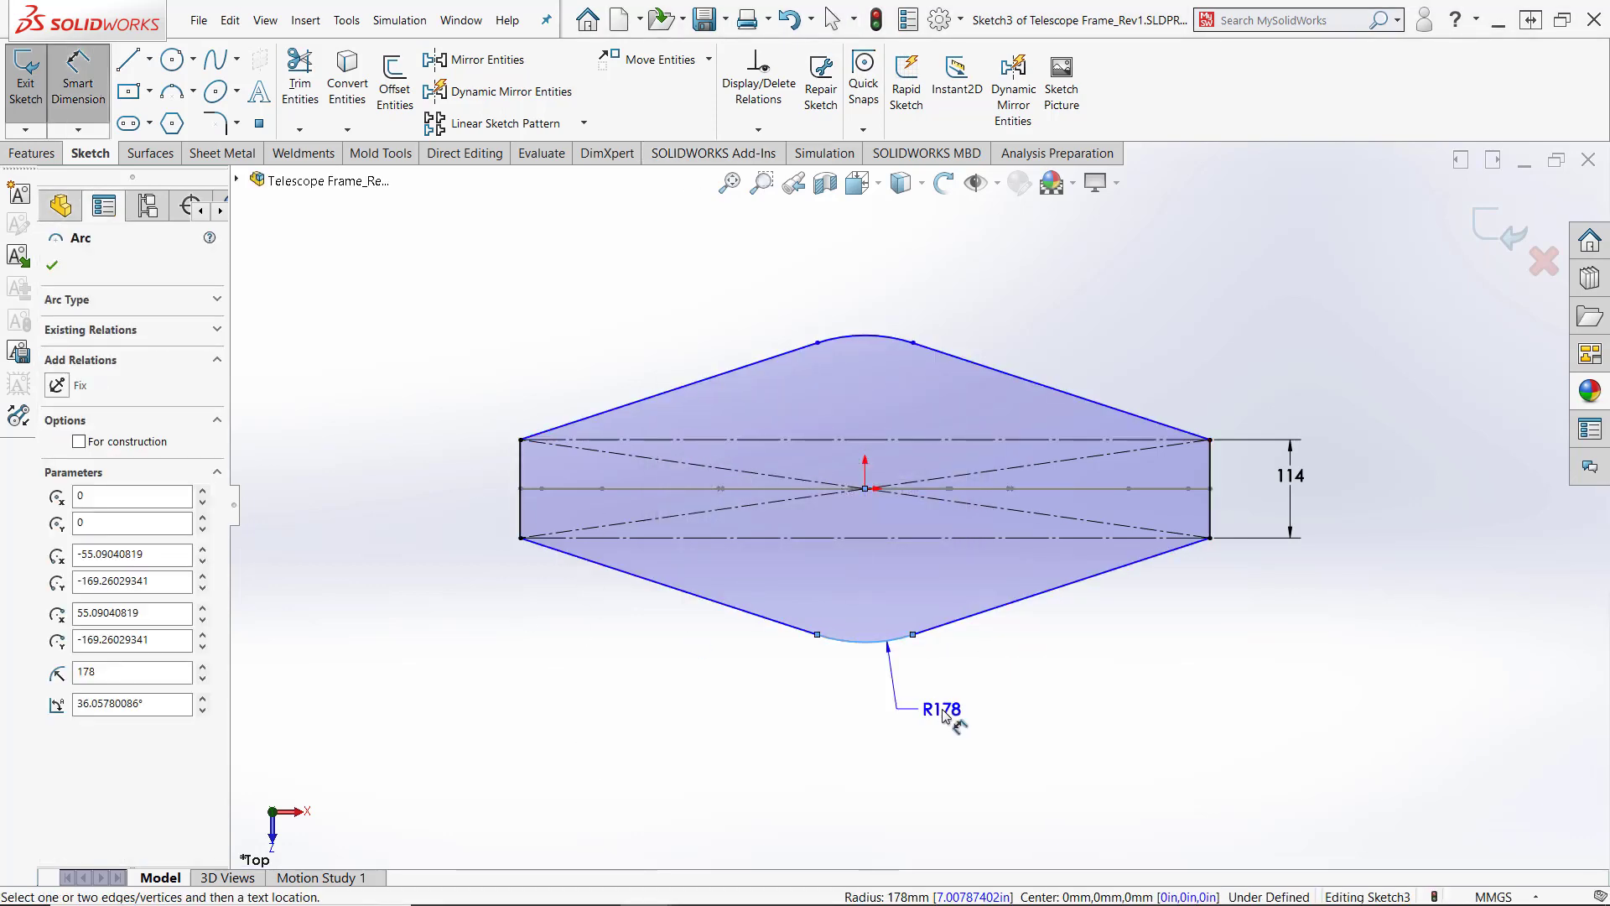
{"action": "left_click", "coordinate": [944, 713]}
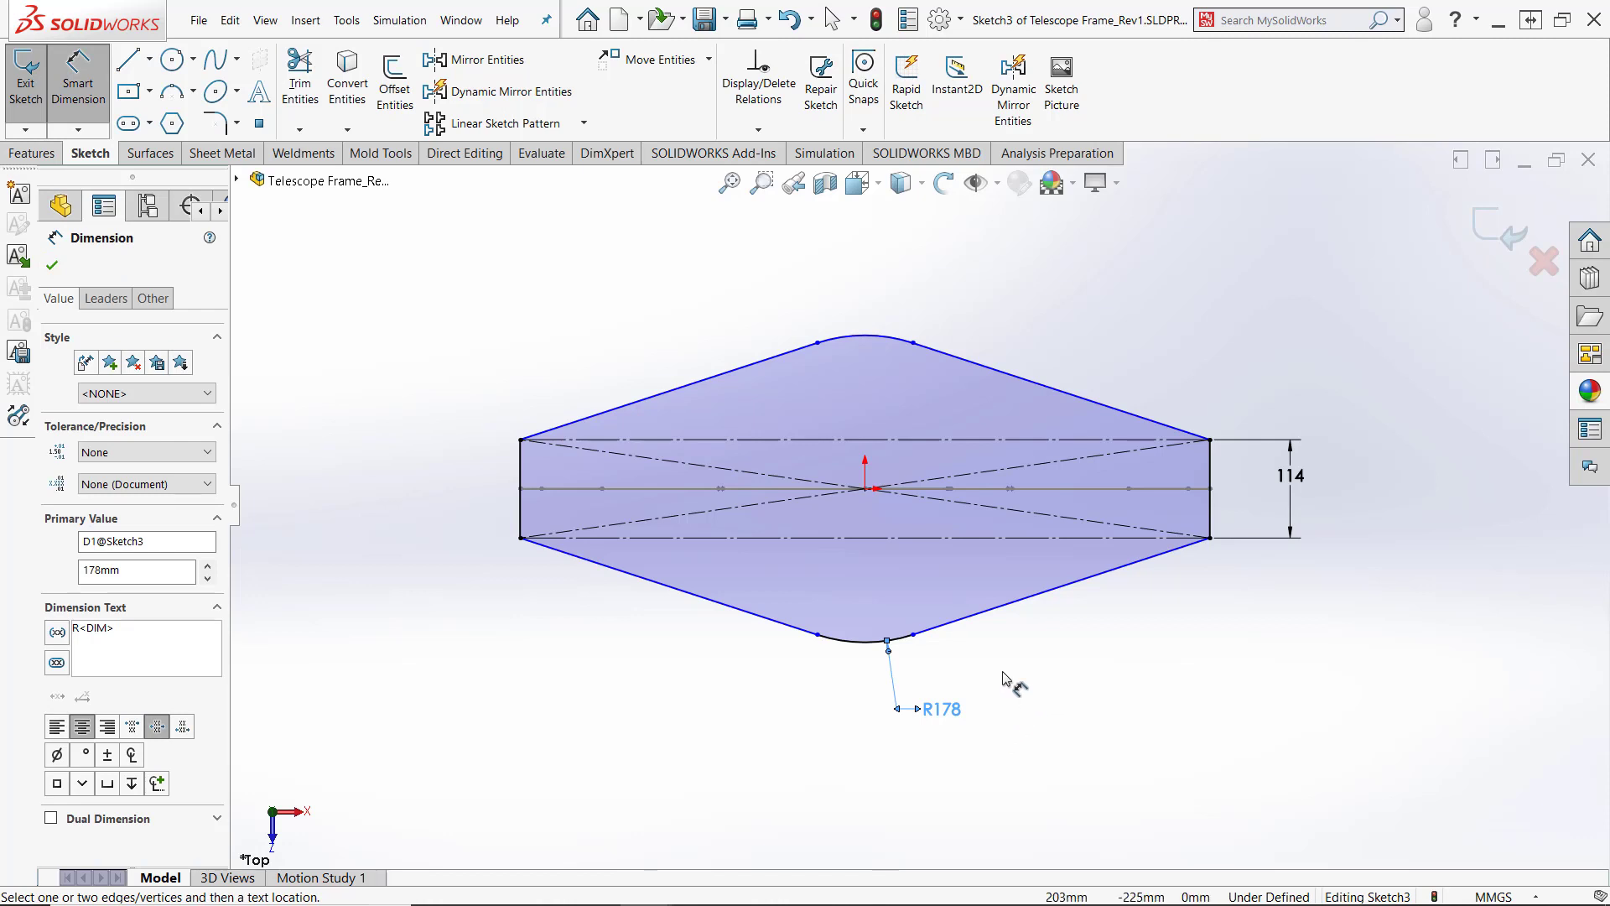
{"action": "right_click", "coordinate": [317, 332]}
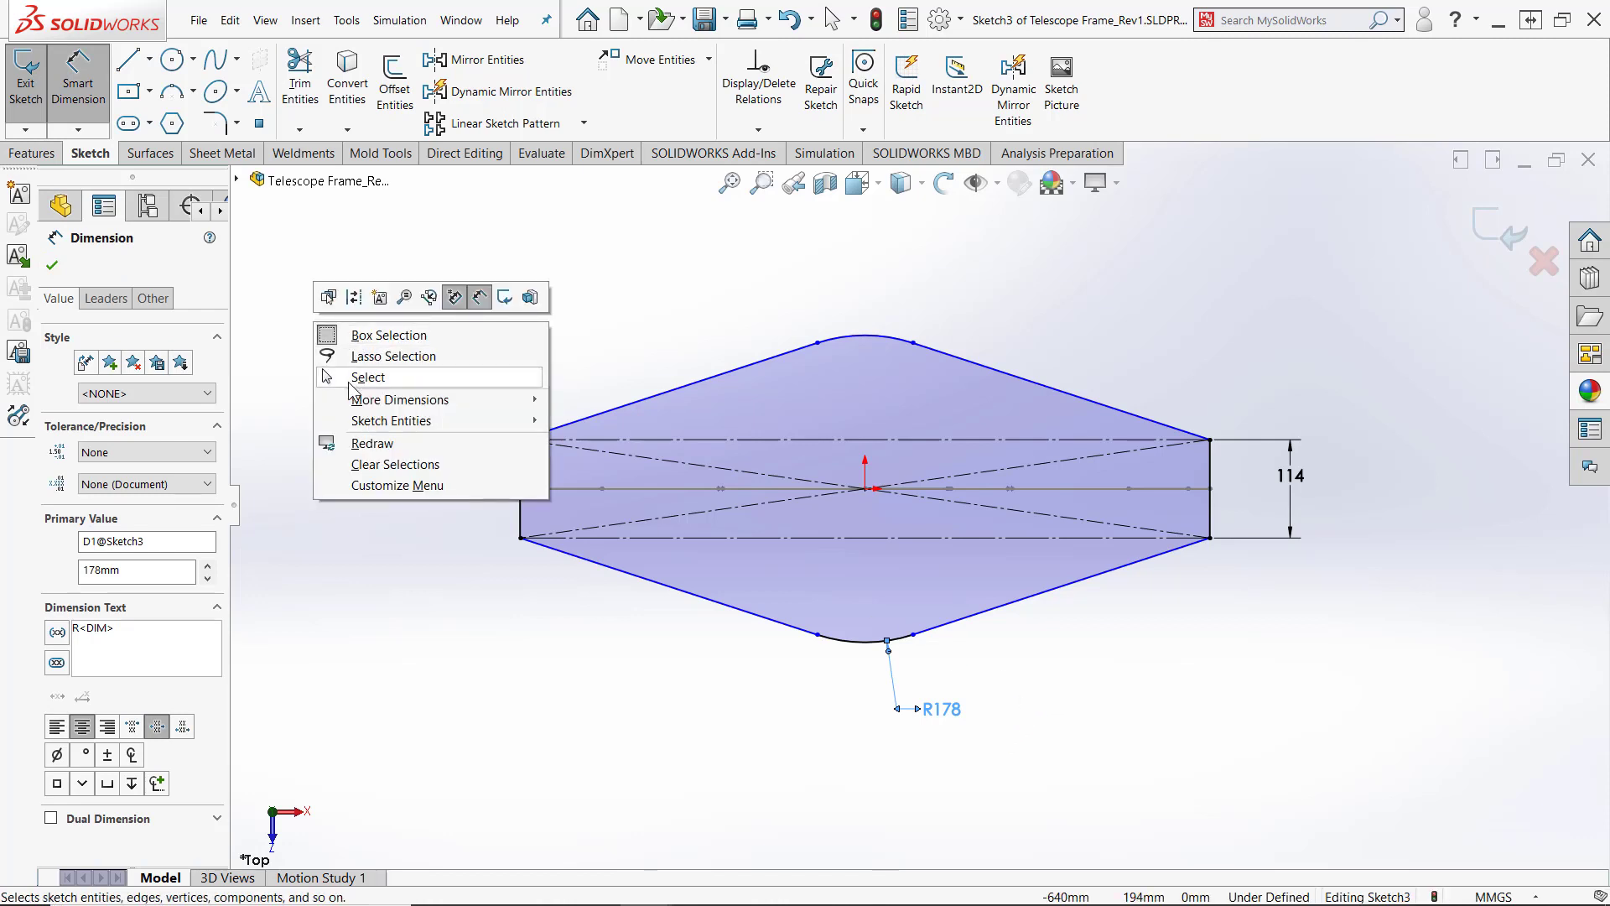
{"action": "left_click", "coordinate": [360, 378]}
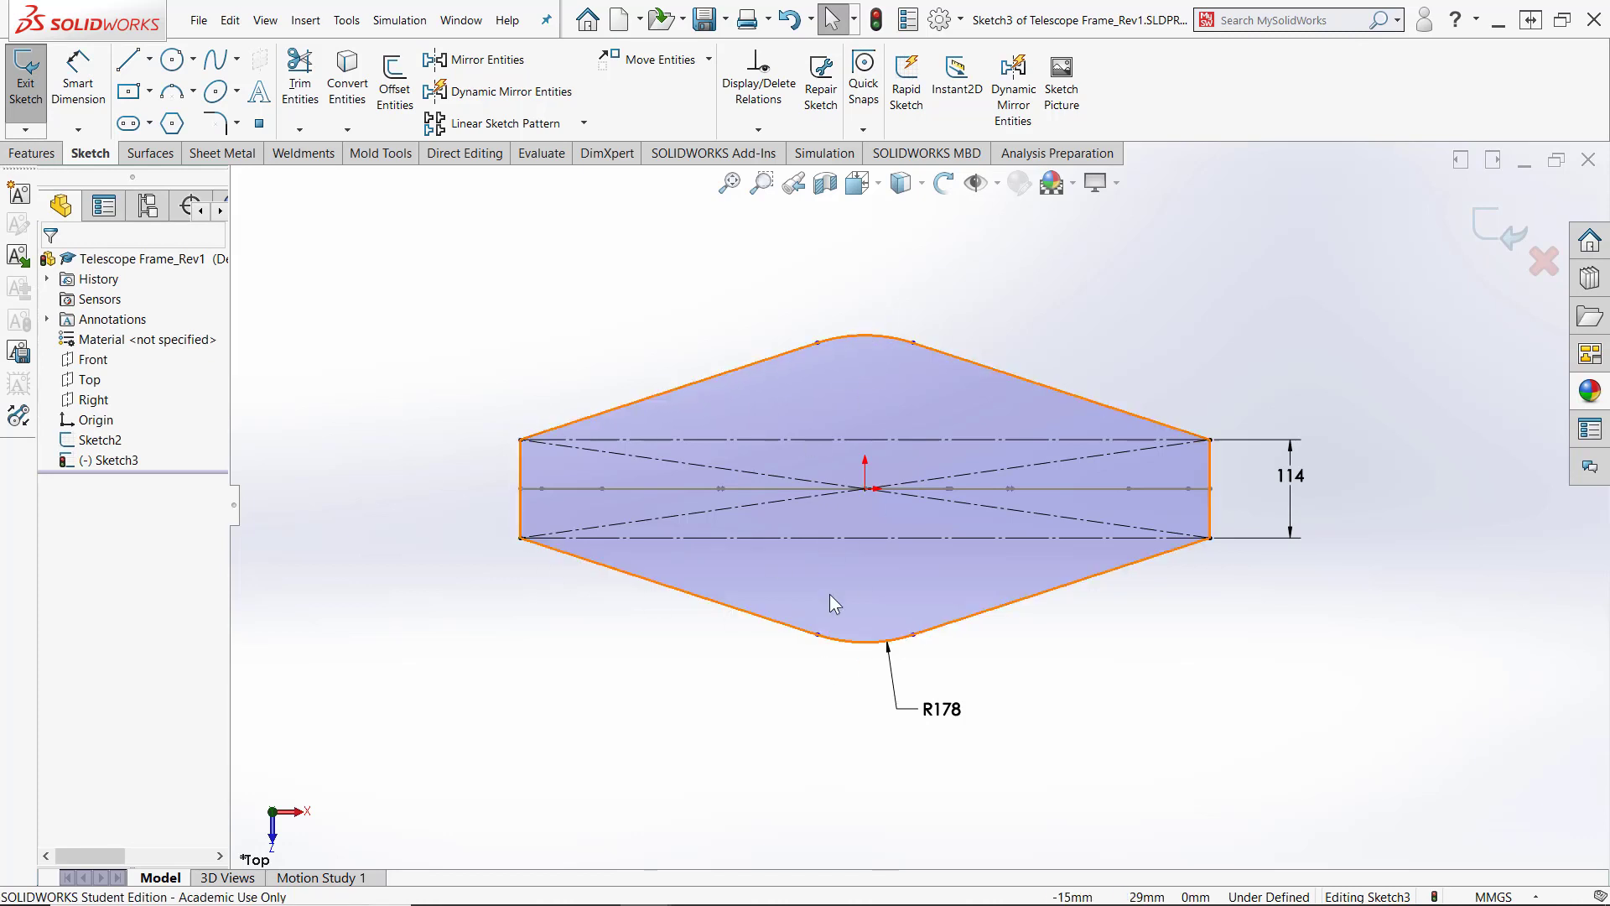
Add an Equal relation between the outline's lower and upper arcs
{"action": "left_click", "coordinate": [843, 646]}
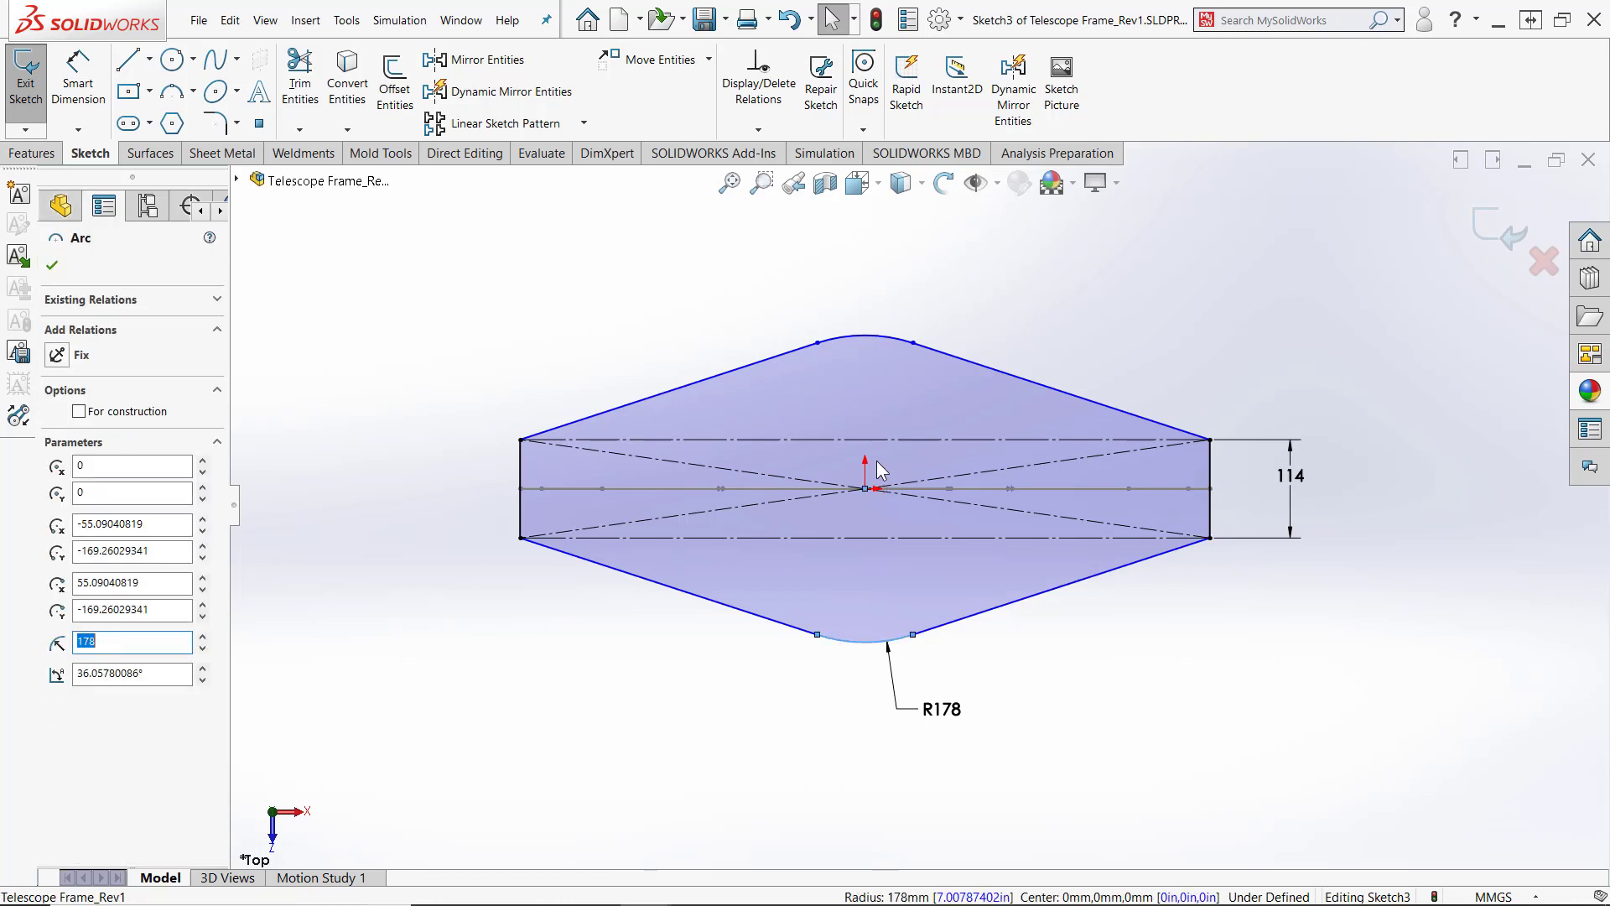
{"action": "left_click", "coordinate": [849, 336], "text": "ctrl"}
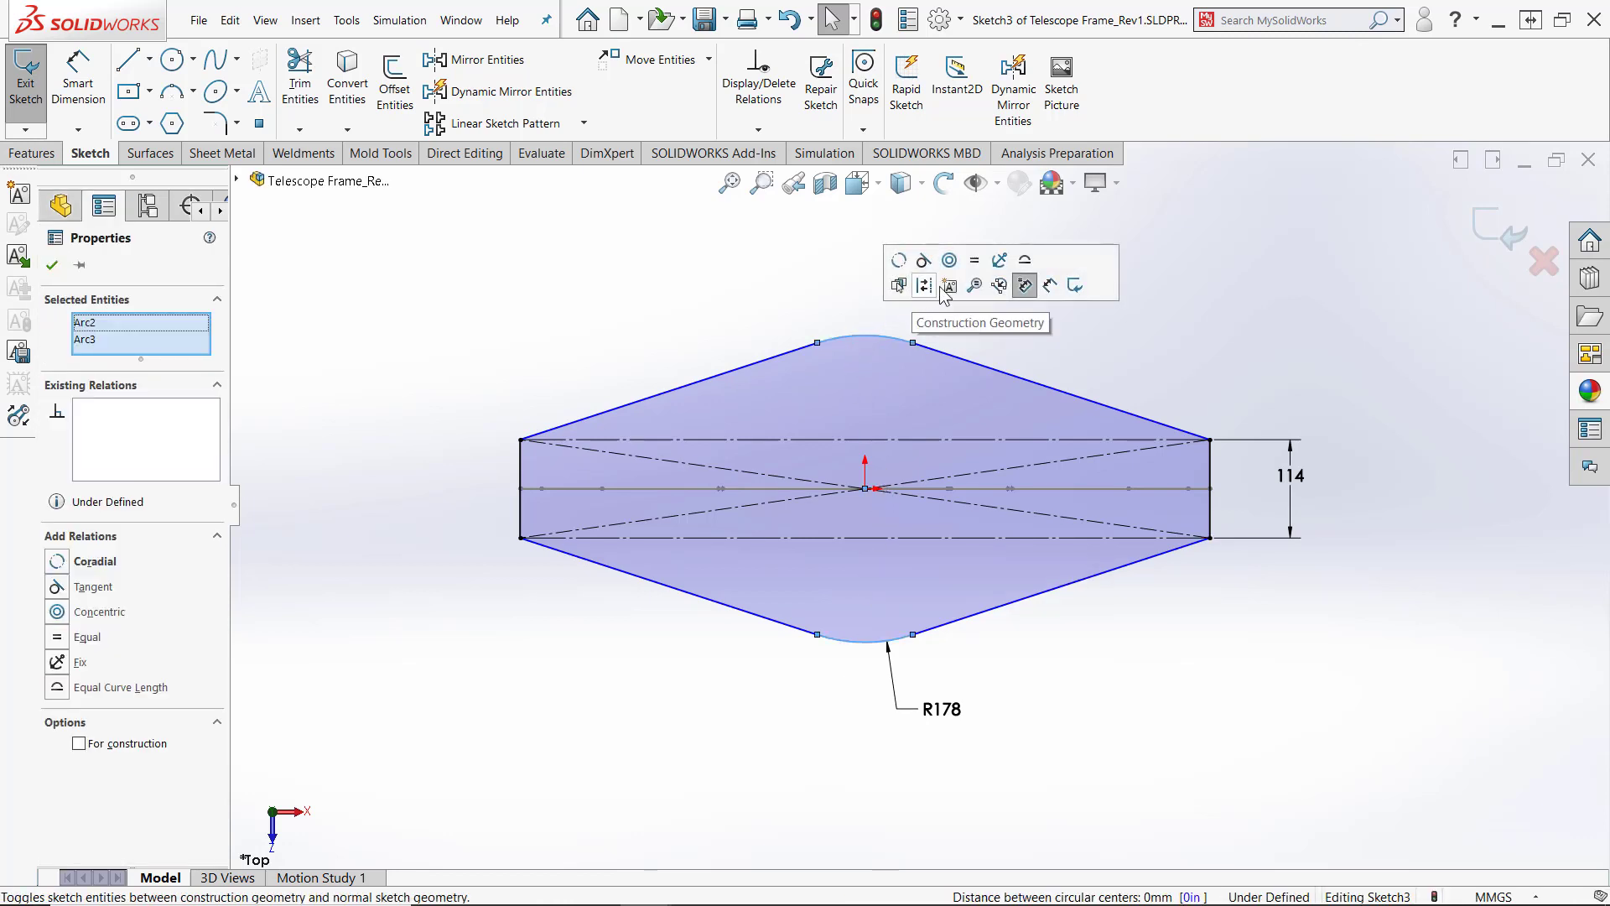
{"action": "left_click", "coordinate": [977, 265]}
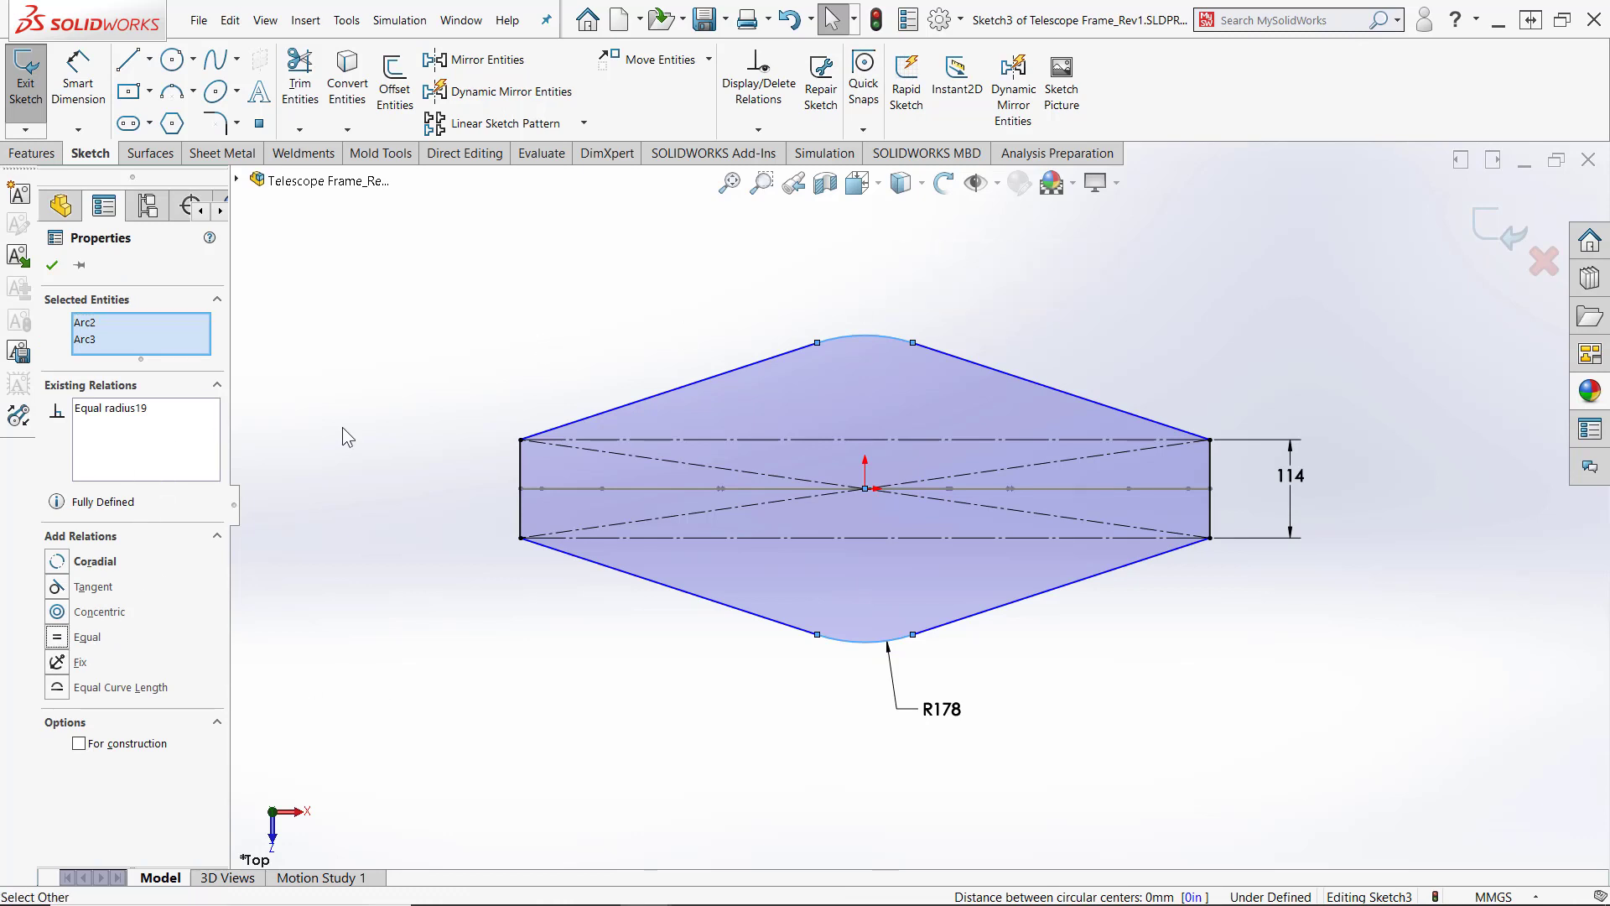
{"action": "left_click", "coordinate": [469, 481]}
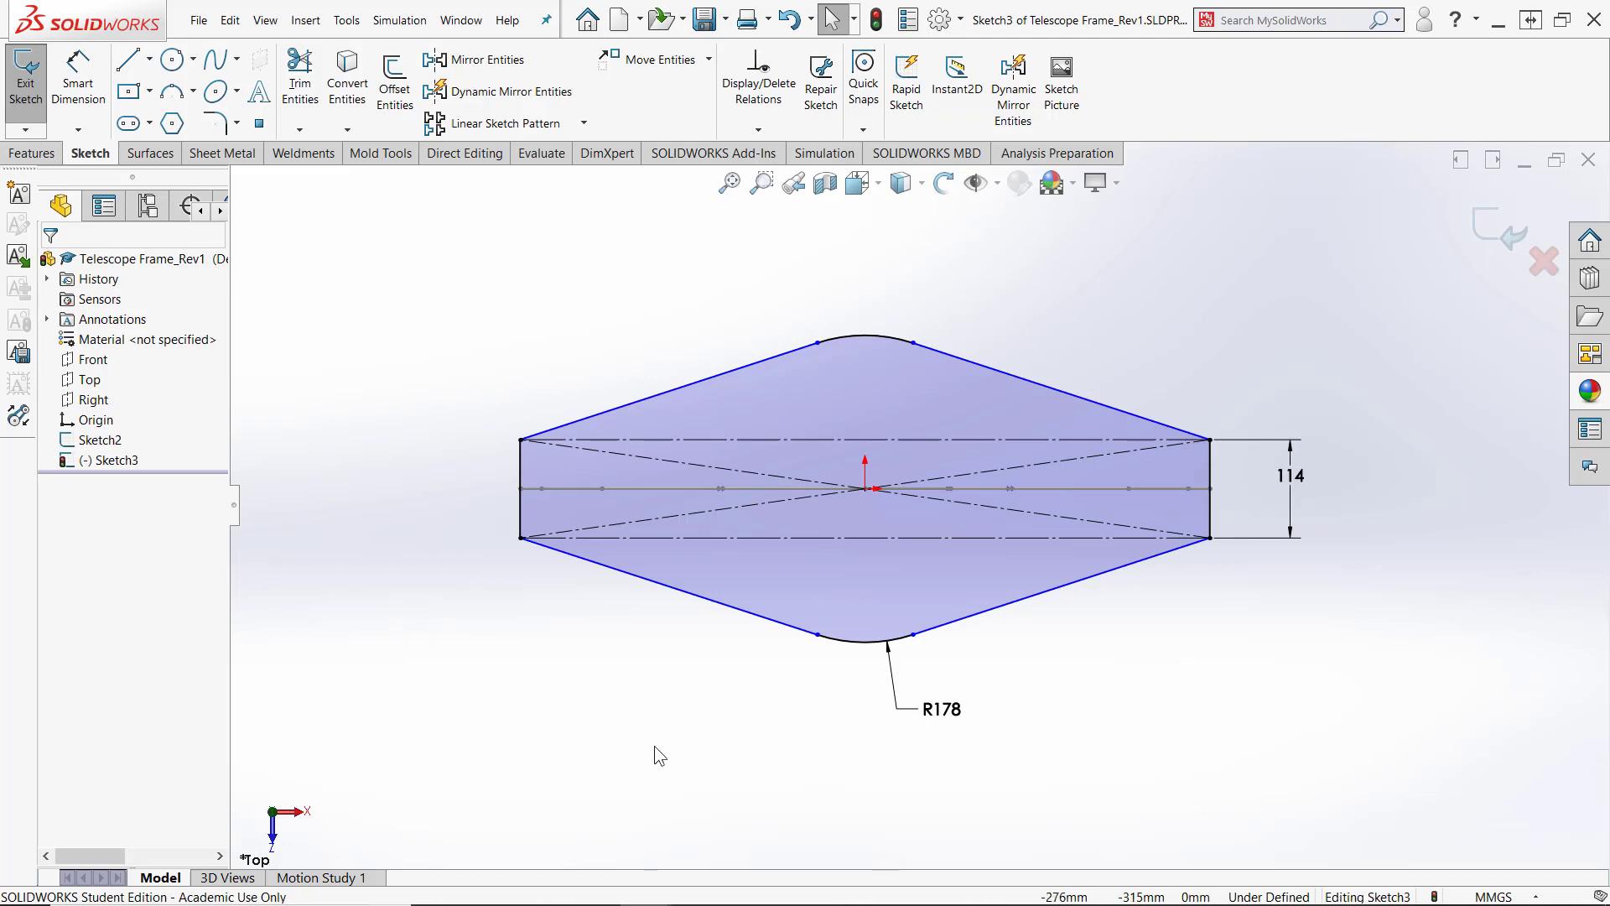
Pull the upper arc's left endpoint away from its tangent position to test the outline's freedom of movement
{"action": "left_click_drag", "start_coordinate": [819, 343], "coordinate": [719, 289]}
{"action": "left_click", "coordinate": [688, 310]}
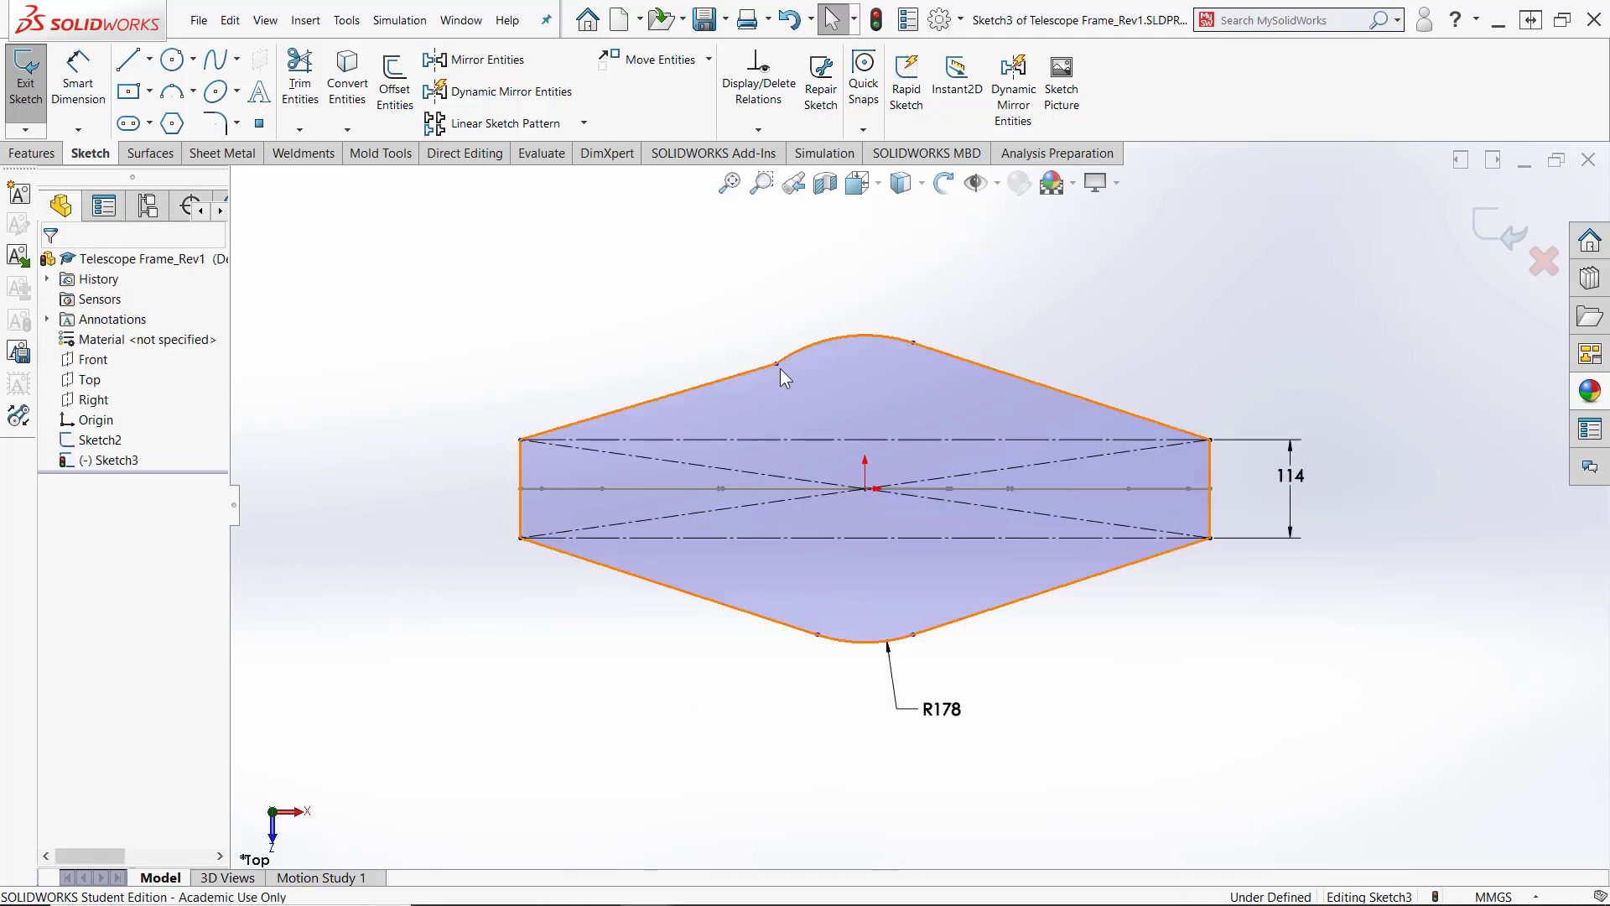
{"action": "mouse_move", "coordinate": [802, 395]}
{"action": "left_mouse_down"}
{"action": "mouse_move", "coordinate": [725, 338]}
{"action": "mouse_move", "coordinate": [763, 372]}
{"action": "left_mouse_up"}
{"action": "key", "text": "Escape"}
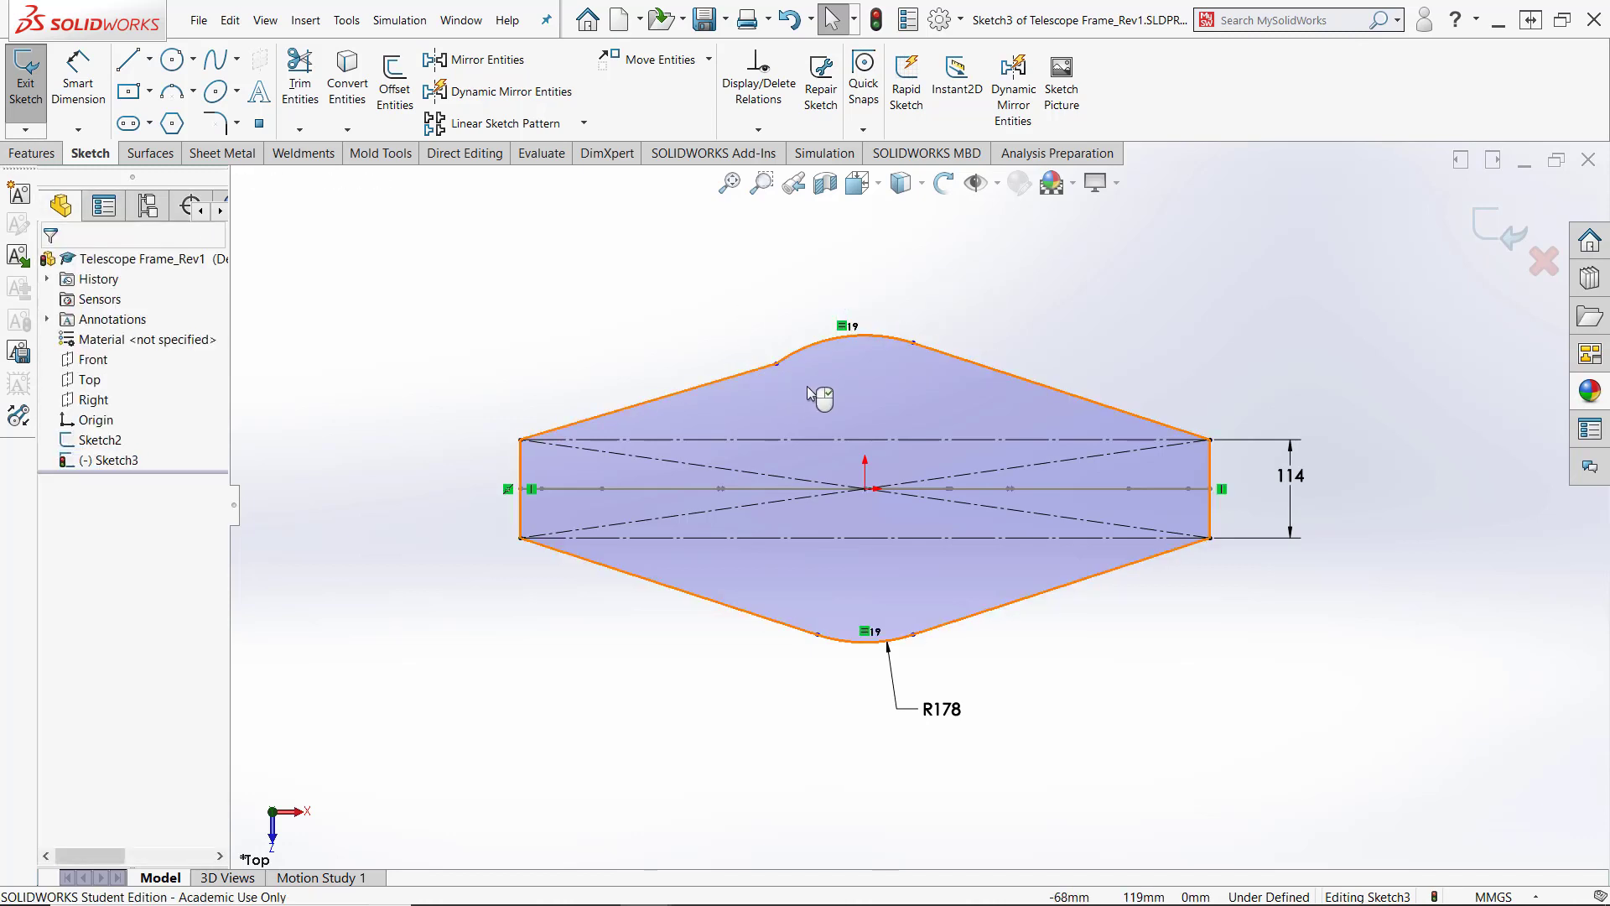
Add a Tangent relation between the upper arc and the sloping line on its left side
{"action": "left_click", "coordinate": [798, 360]}
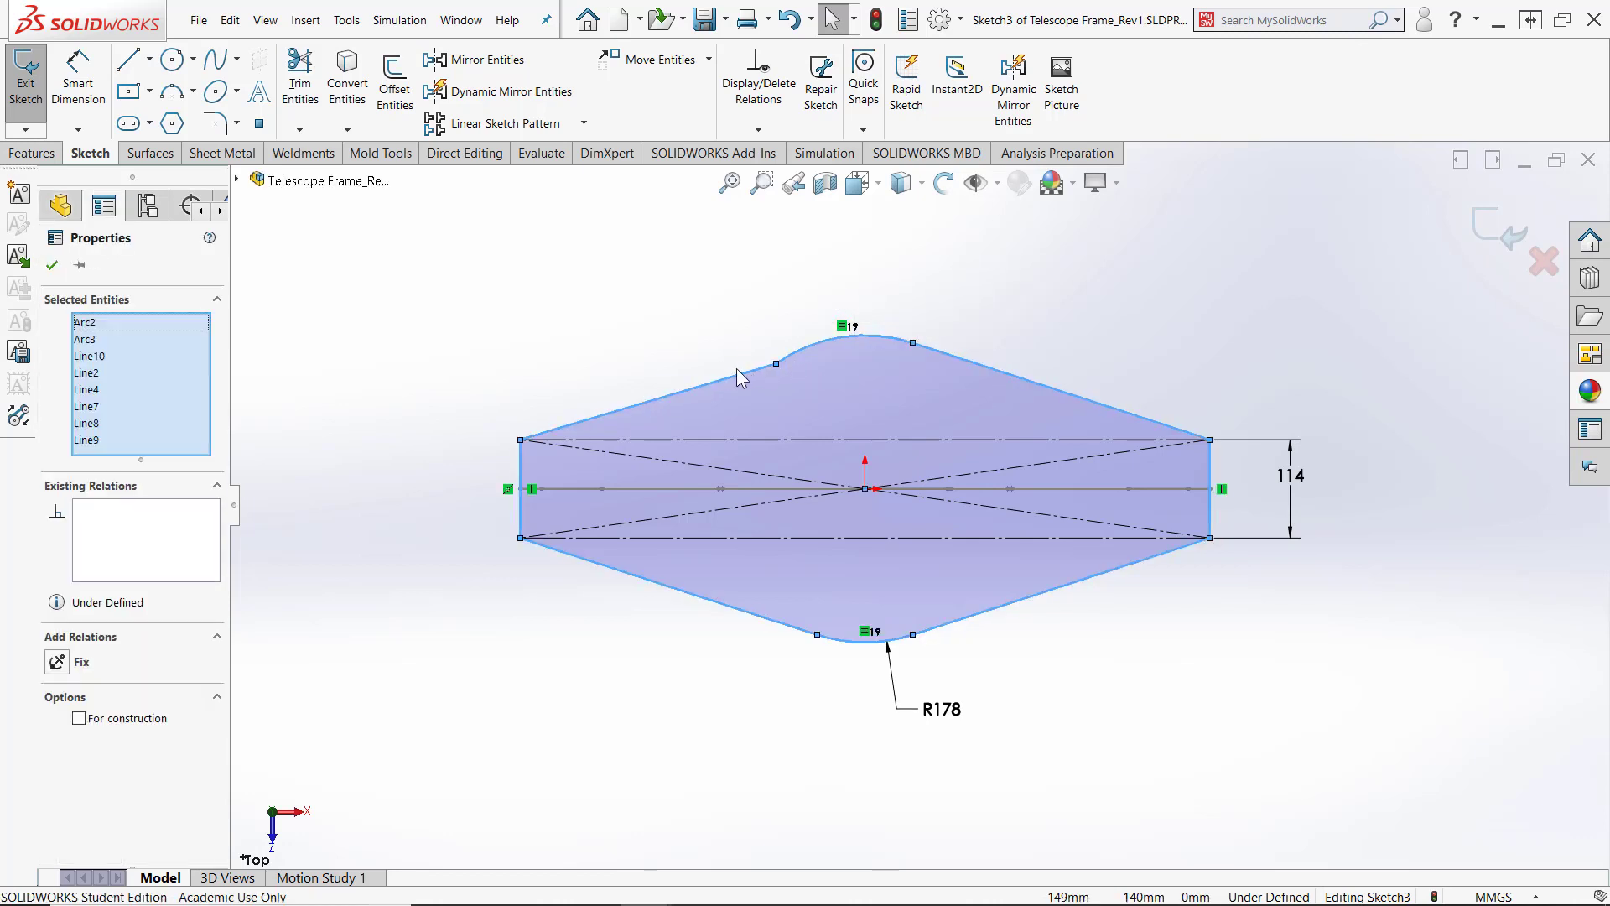
{"action": "double_click", "coordinate": [738, 376]}
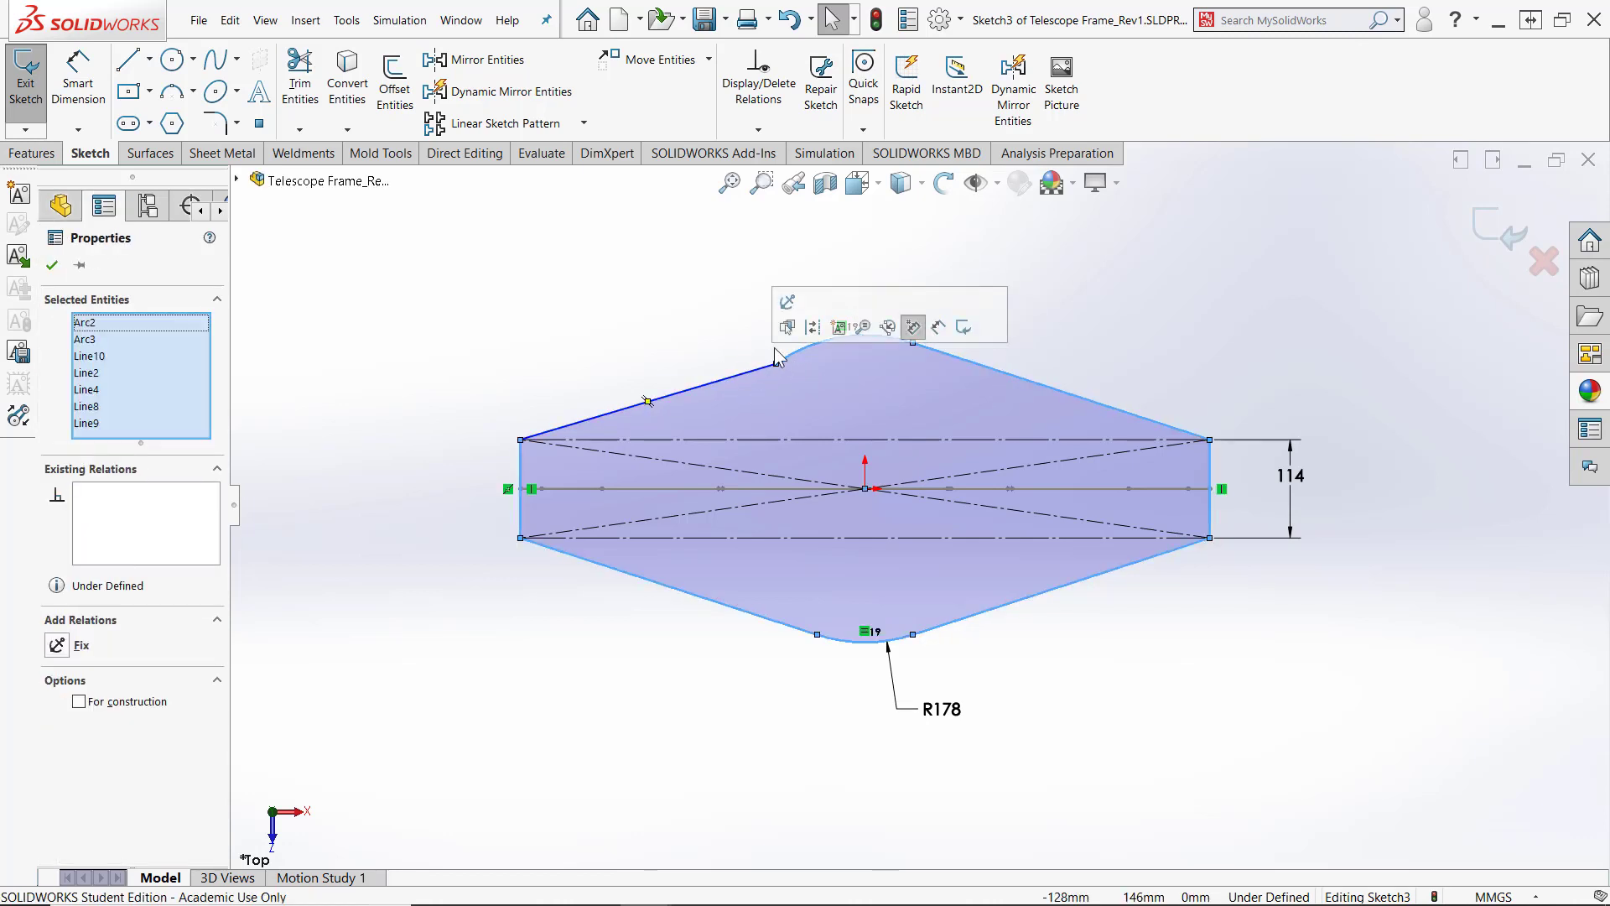
{"action": "left_click", "coordinate": [668, 353]}
{"action": "left_click", "coordinate": [711, 383]}
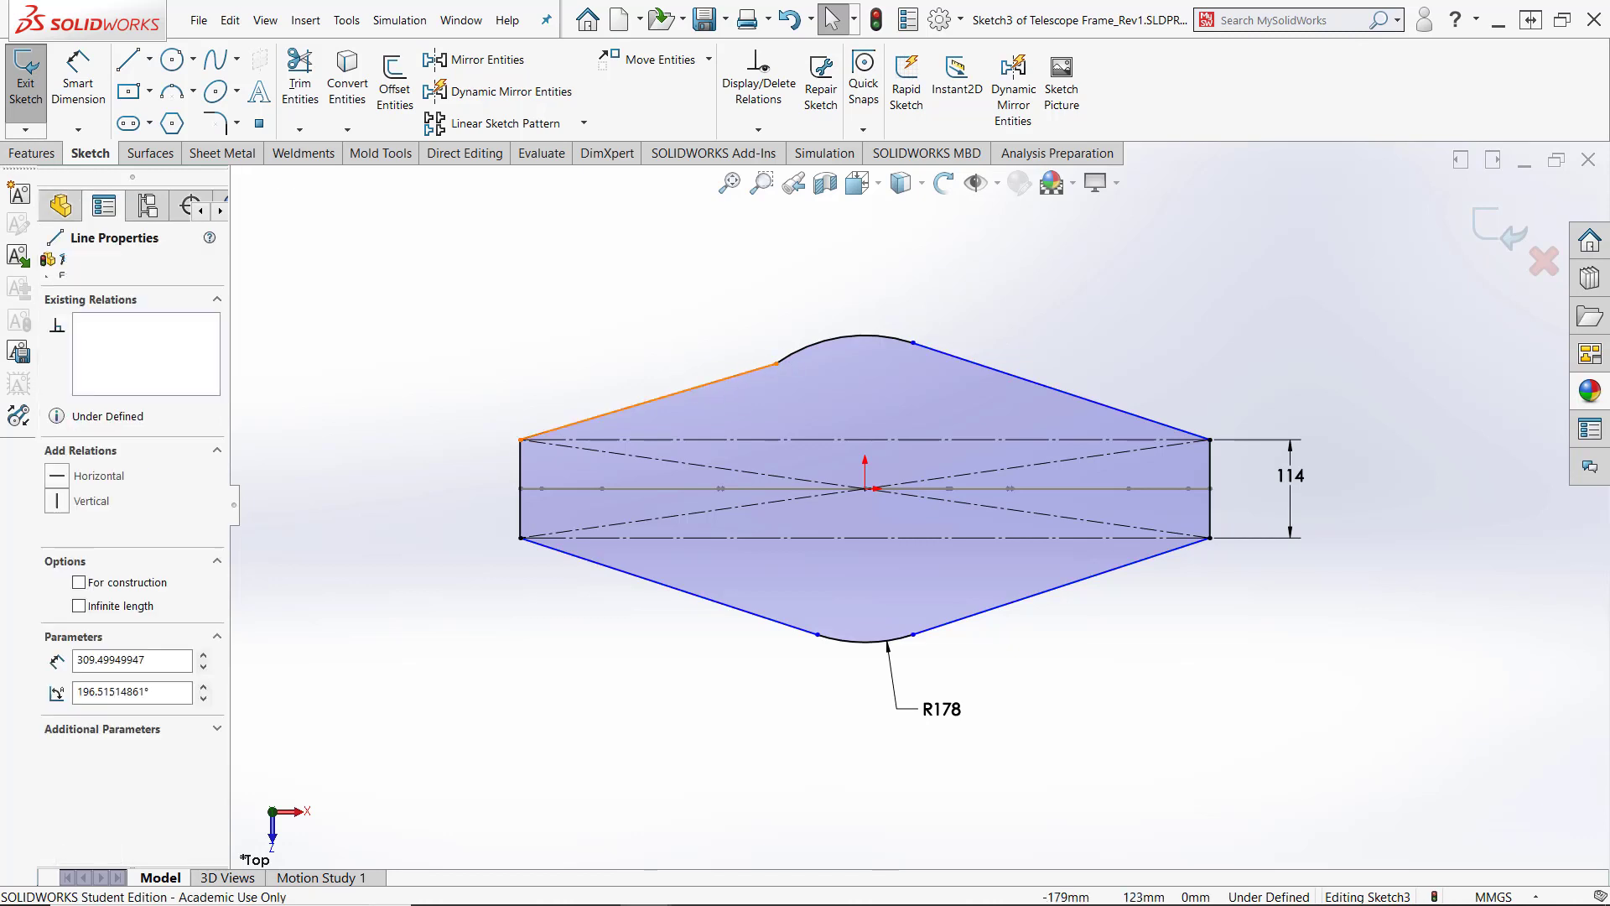
{"action": "left_click", "coordinate": [801, 356], "text": "ctrl"}
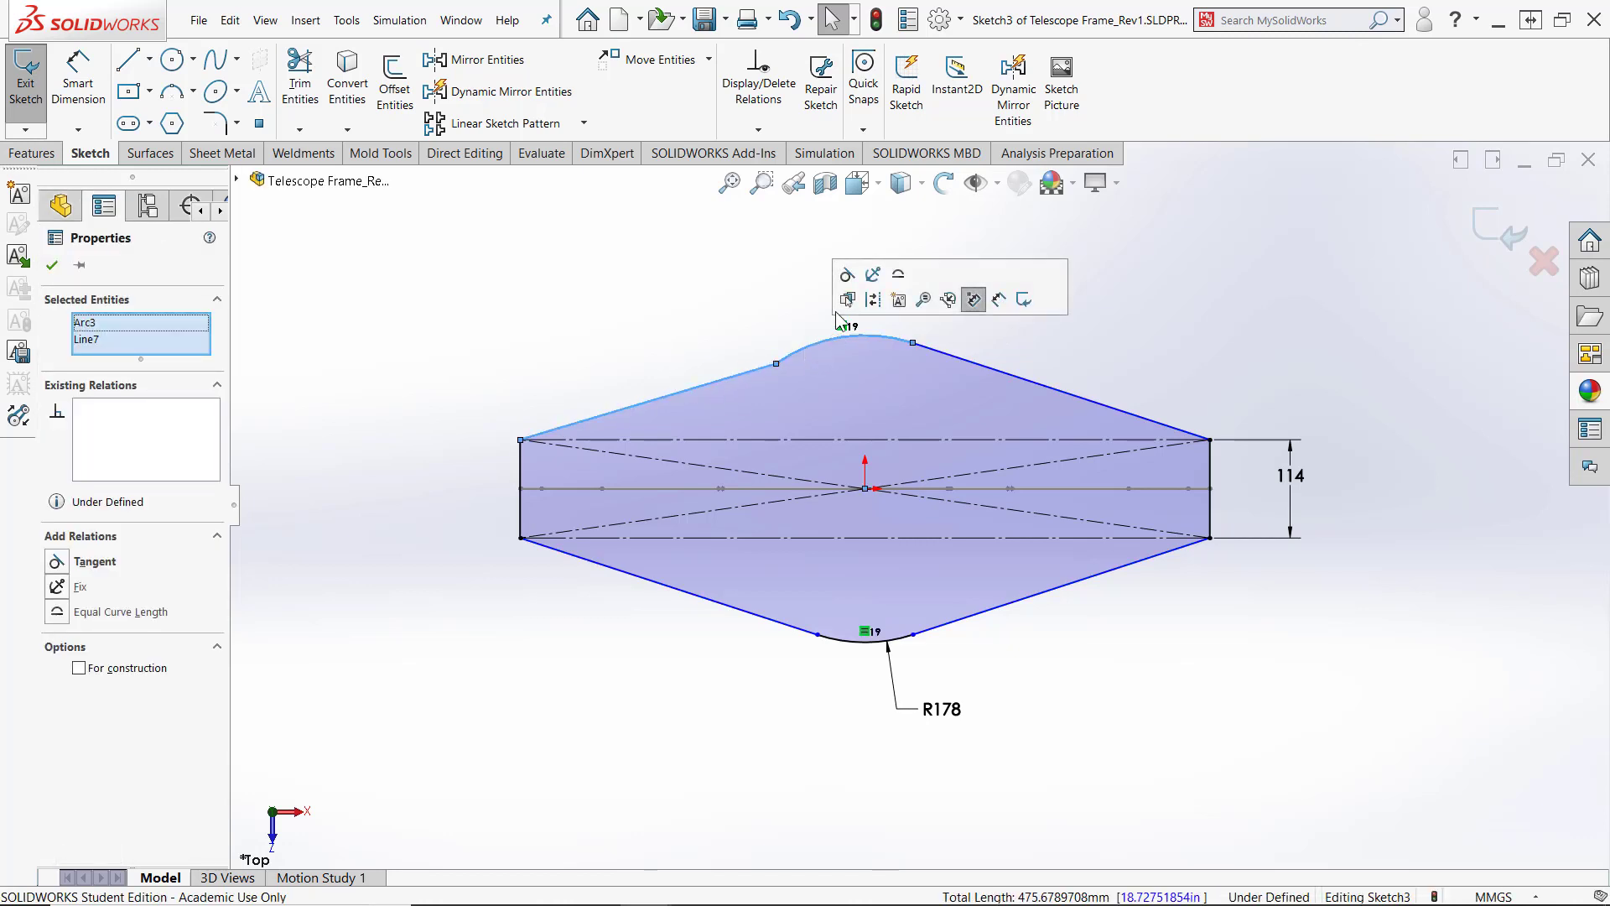
{"action": "left_click", "coordinate": [838, 277]}
{"action": "left_click", "coordinate": [846, 300]}
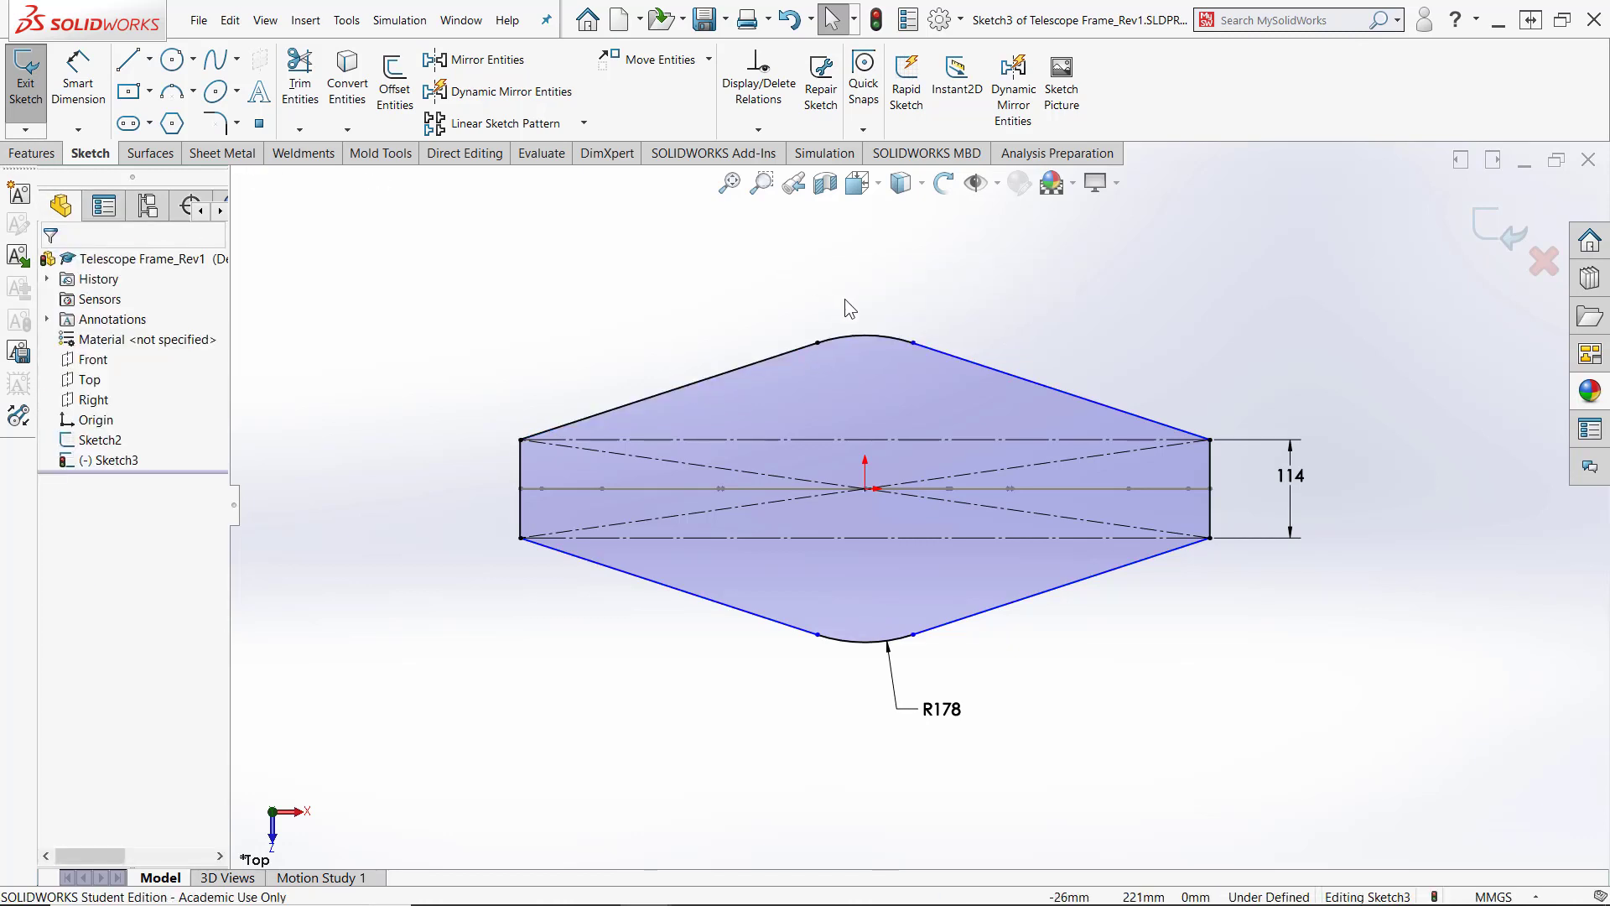
Add a Tangent relation between the upper arc and the sloping line on its right side
{"action": "left_click", "coordinate": [892, 334]}
{"action": "left_click", "coordinate": [945, 353], "text": "ctrl"}
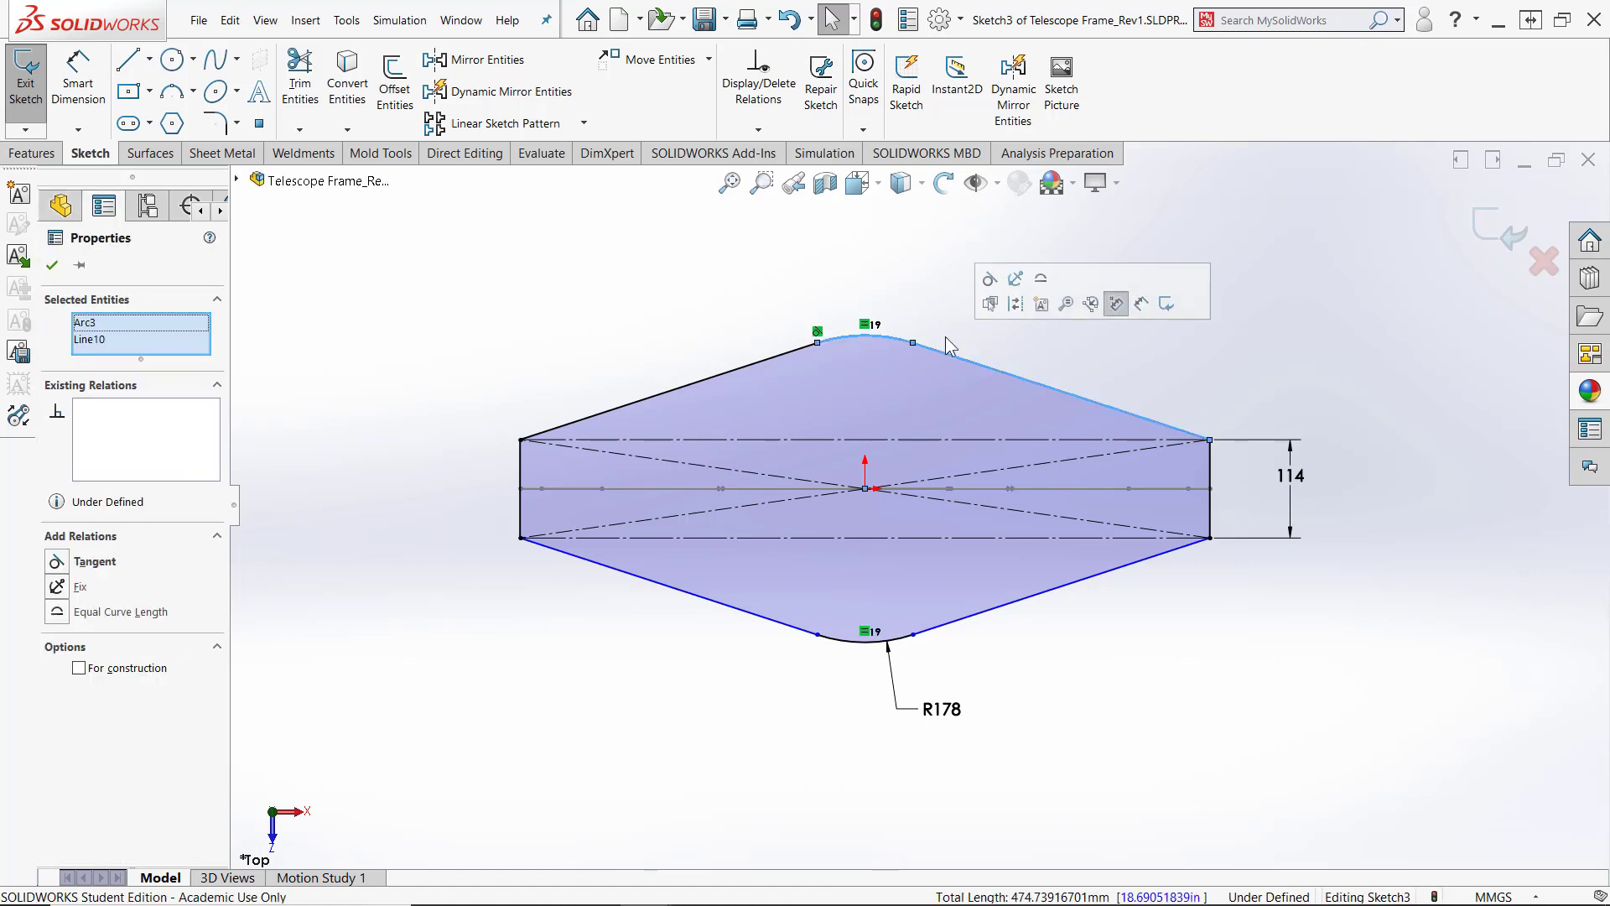
{"action": "left_click", "coordinate": [990, 278]}
{"action": "key", "text": "ctrl+a"}
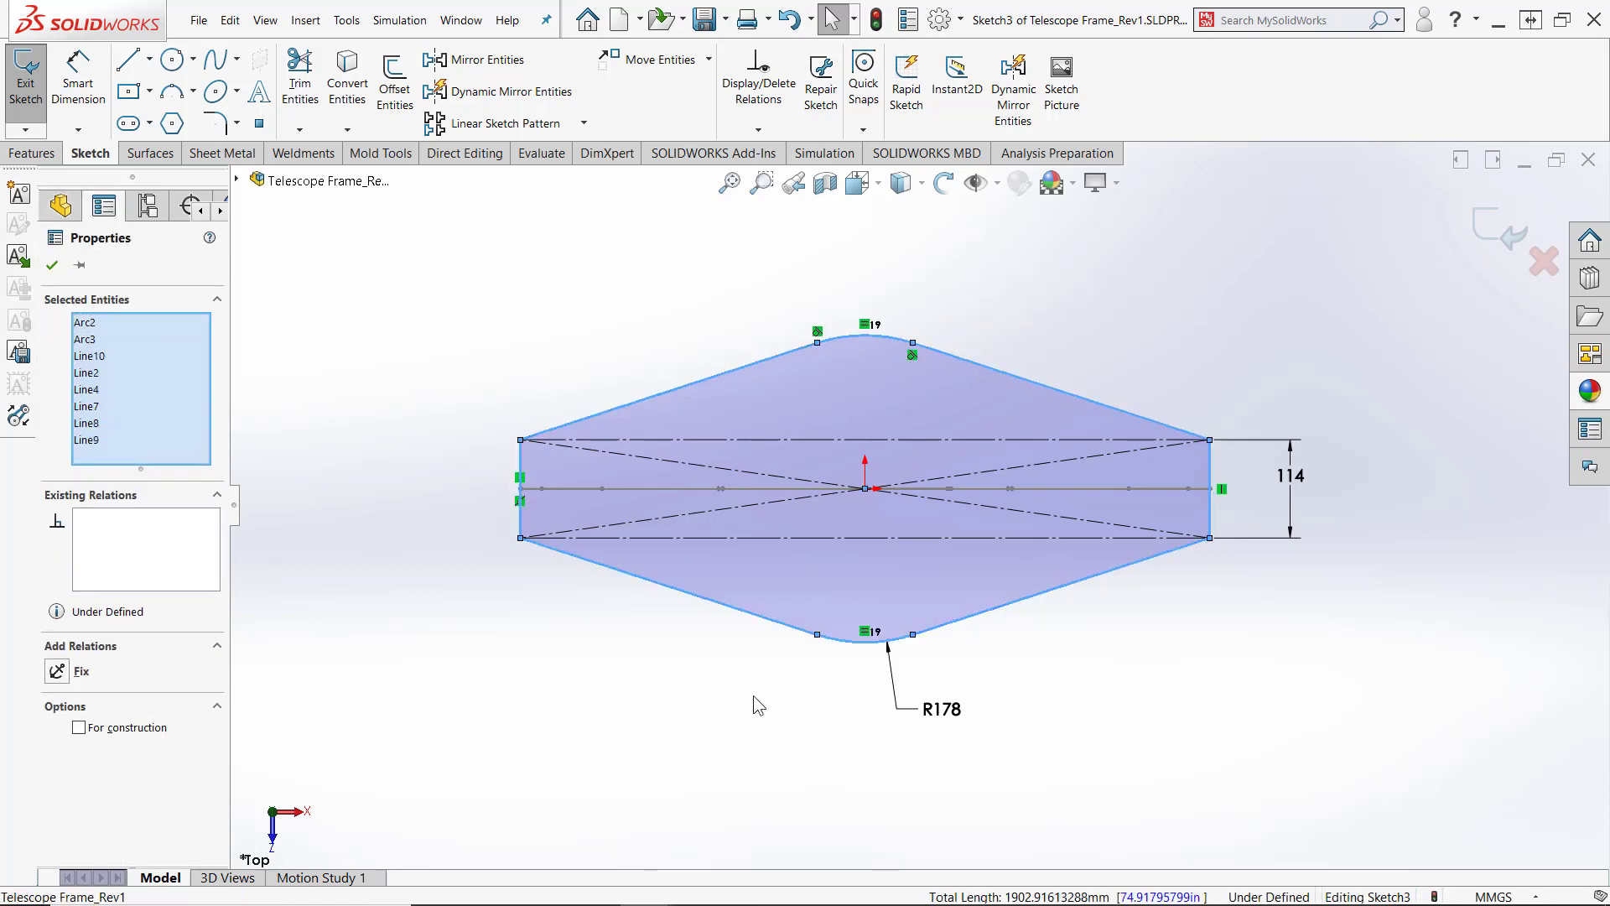
{"action": "left_click", "coordinate": [512, 684]}
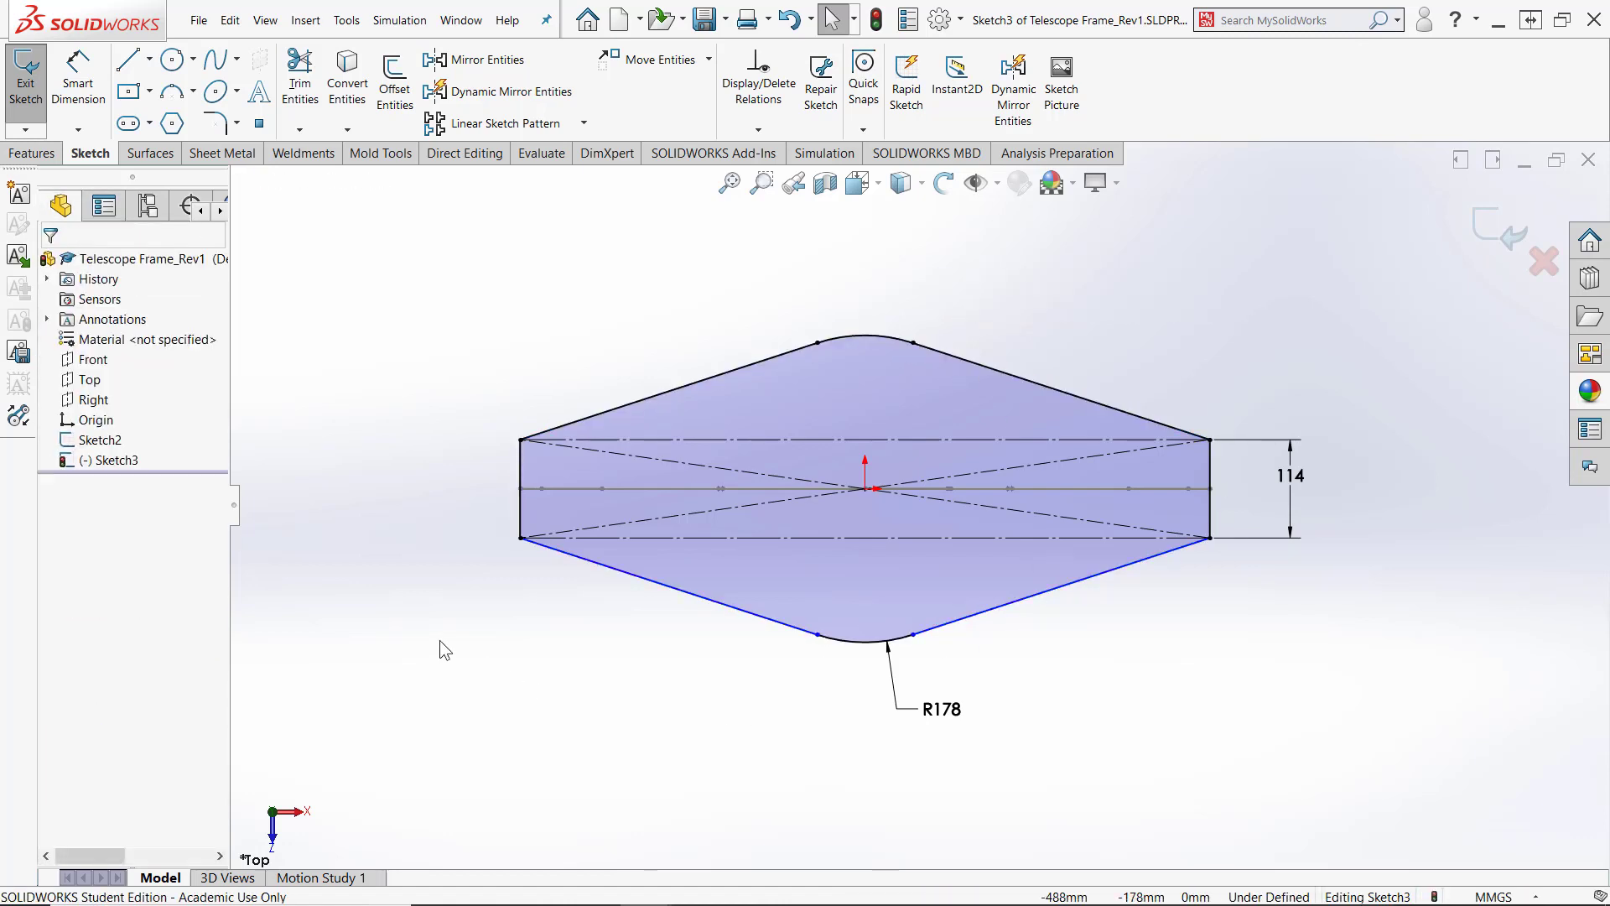
Add a Tangent relation between the lower arc and the sloping line on its left side
{"action": "left_click", "coordinate": [770, 622]}
{"action": "left_click", "coordinate": [839, 644]}
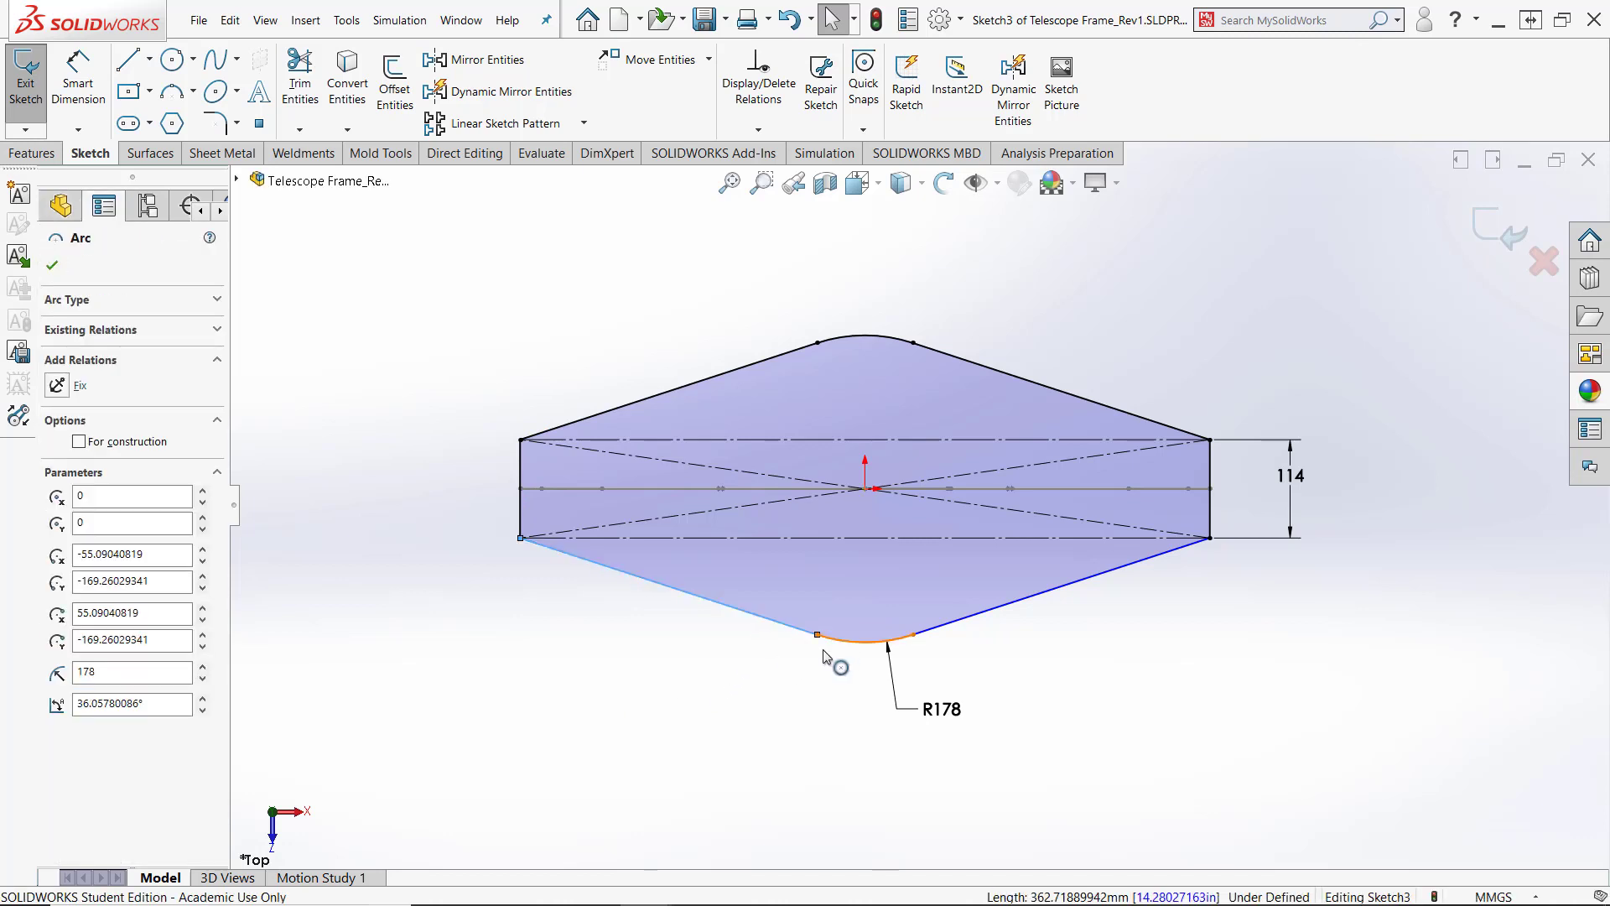
{"action": "left_click", "coordinate": [880, 580]}
{"action": "left_click", "coordinate": [980, 676]}
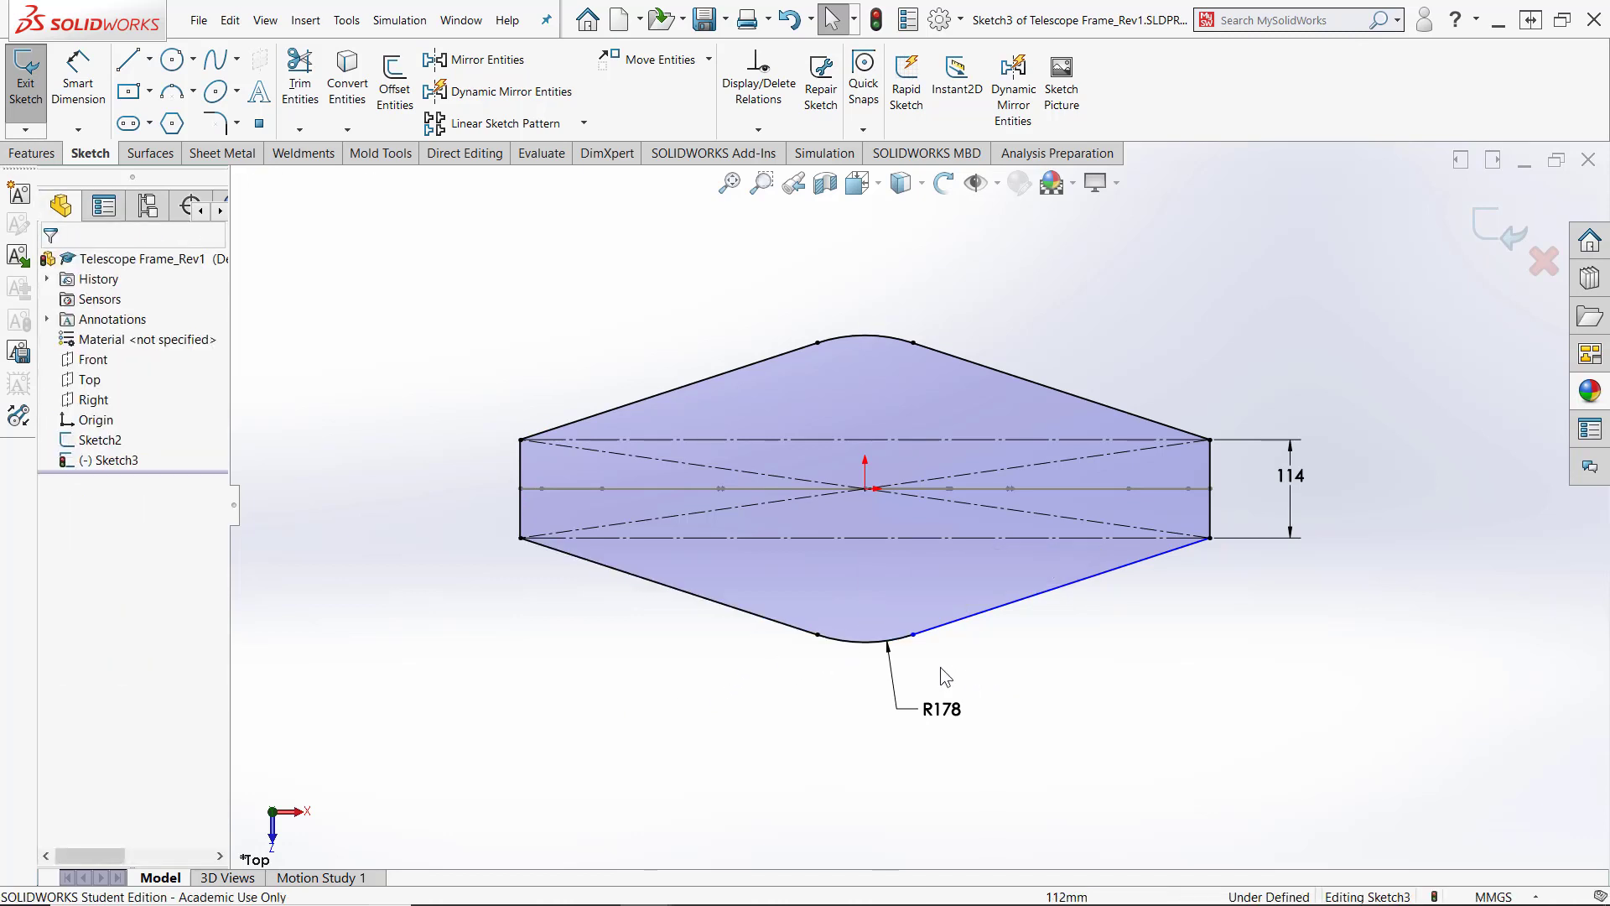
Add a Tangent relation between the lower arc and the sloping line on its right side
{"action": "left_click", "coordinate": [899, 642]}
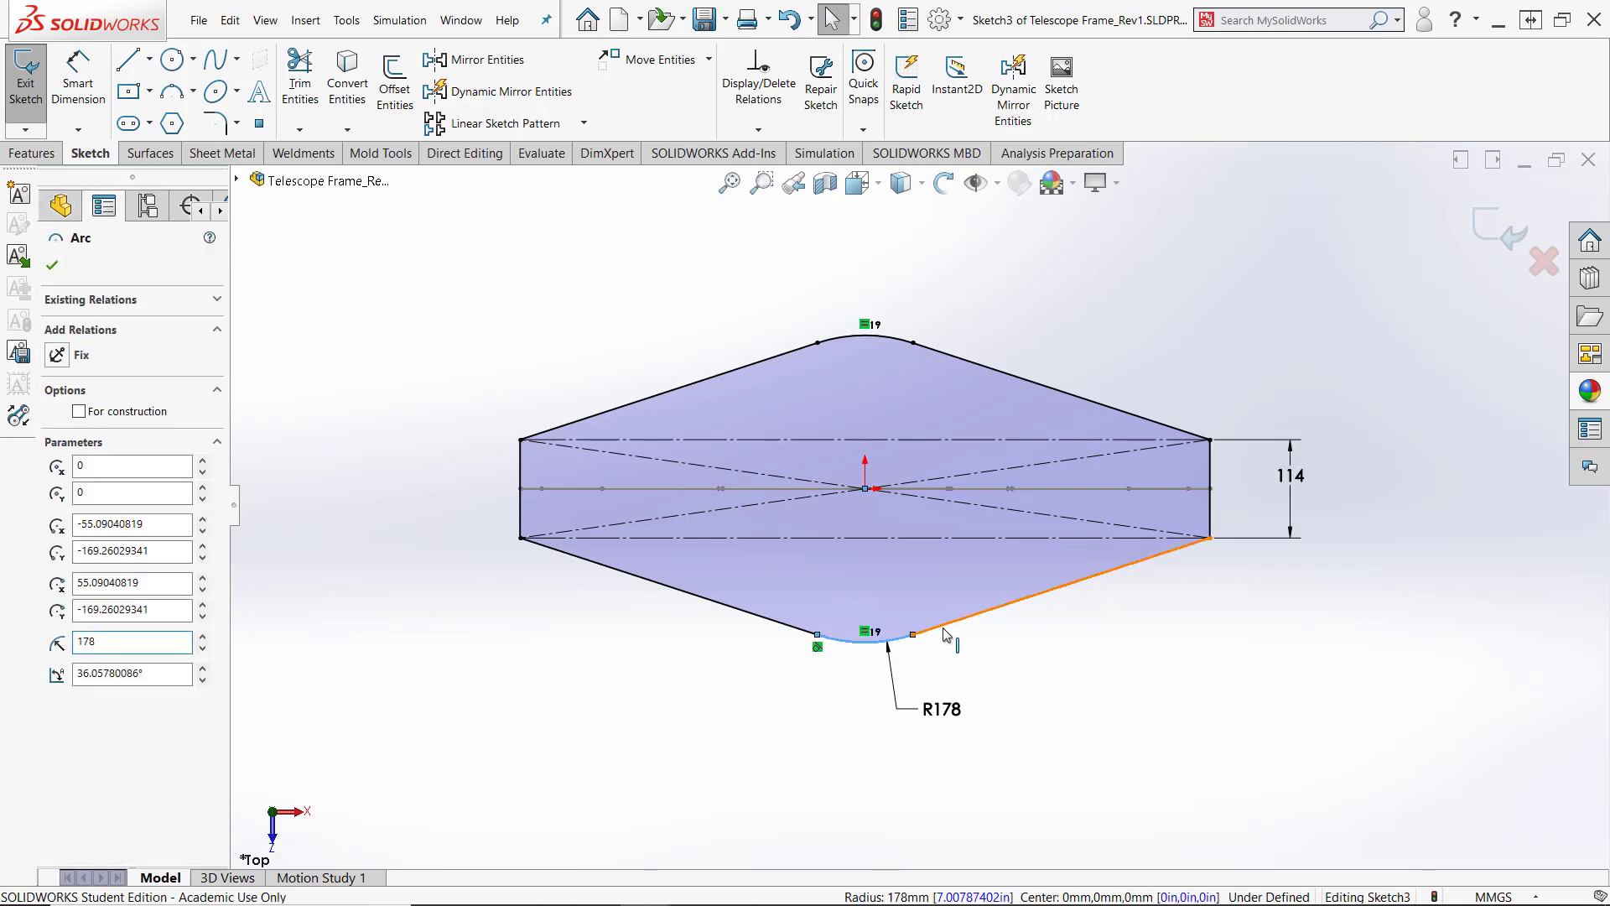
{"action": "left_click", "coordinate": [946, 635], "text": "ctrl"}
{"action": "left_click", "coordinate": [1004, 556]}
{"action": "left_click", "coordinate": [1036, 673]}
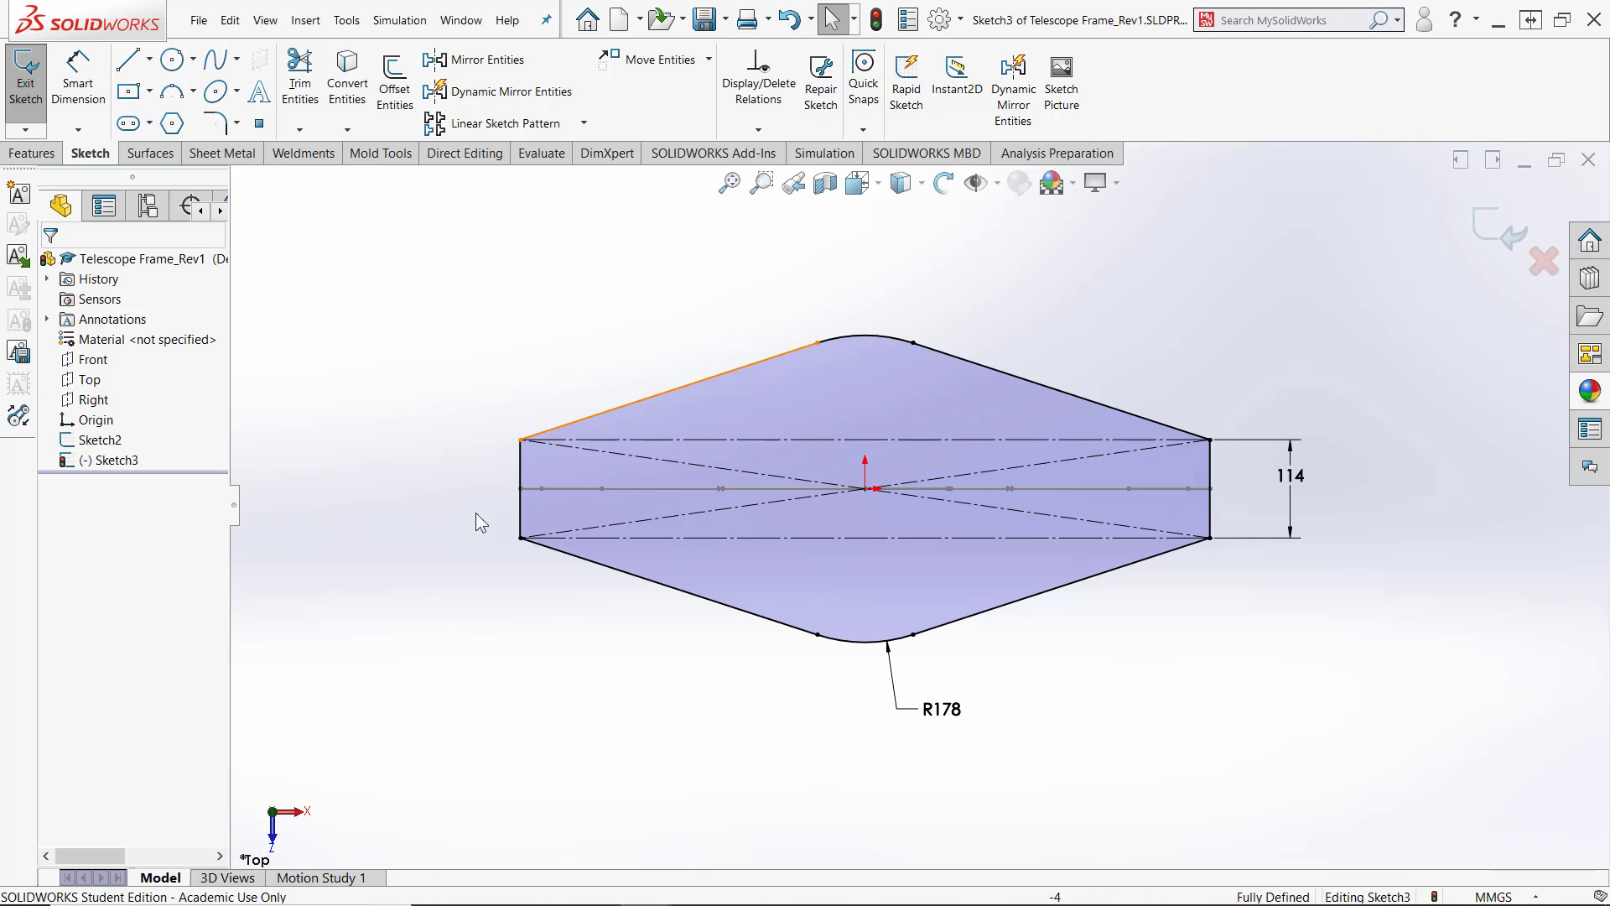
Sketch a circle about 246 mm in diameter centred on the origin and a circle of about 56 mm centred on its upper quadrant point
{"action": "left_click", "coordinate": [172, 59]}
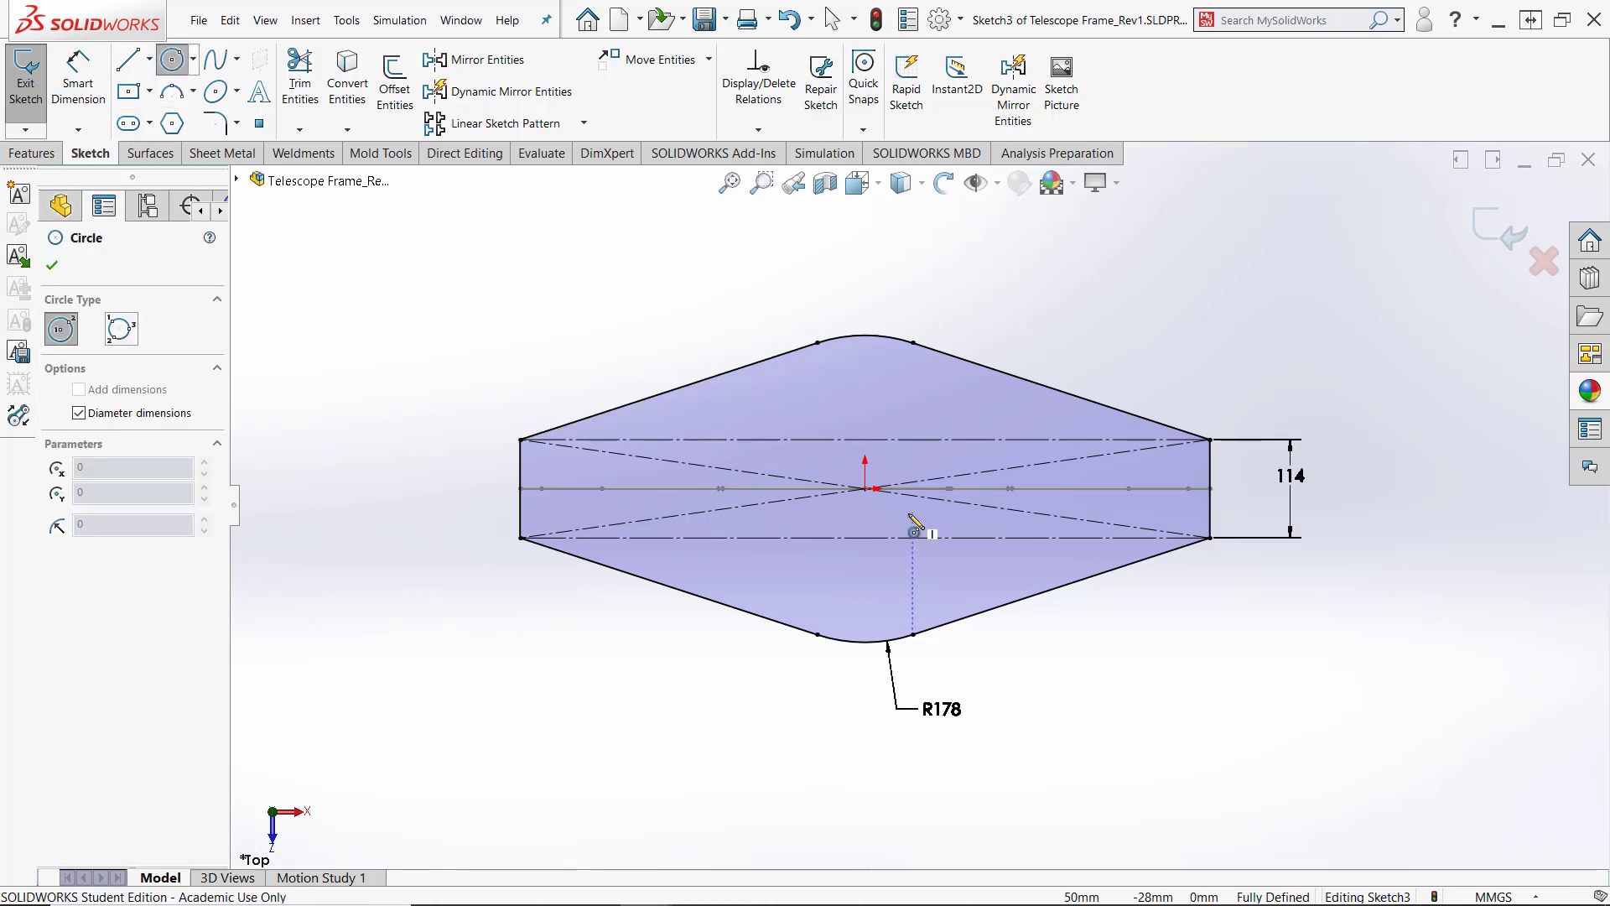
{"action": "left_click", "coordinate": [866, 489]}
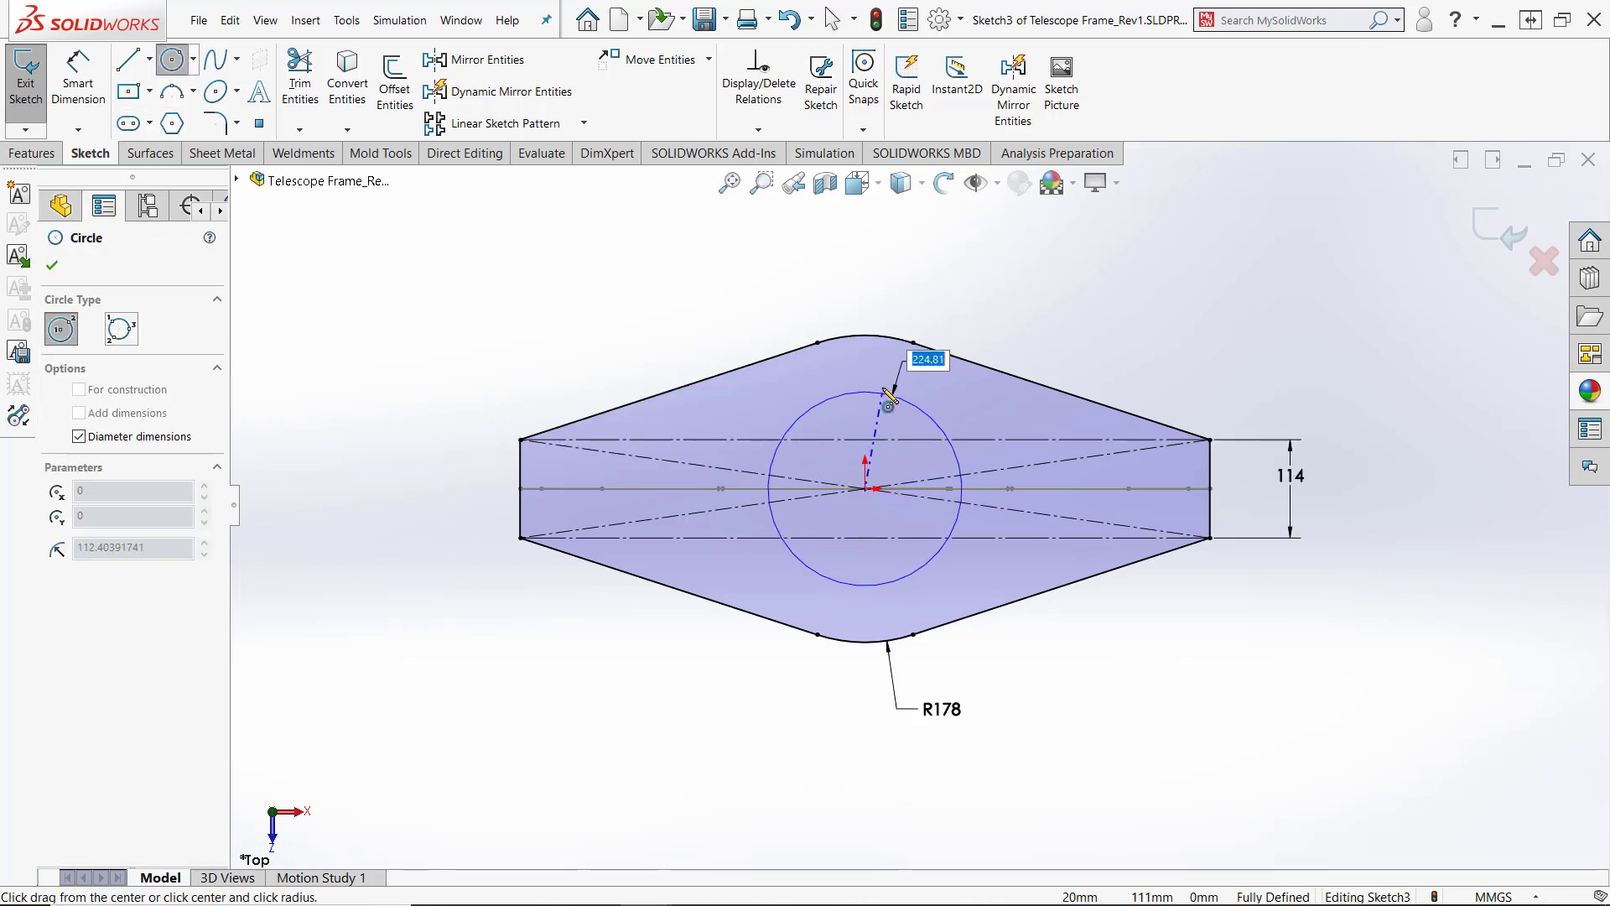
{"action": "left_click", "coordinate": [884, 389]}
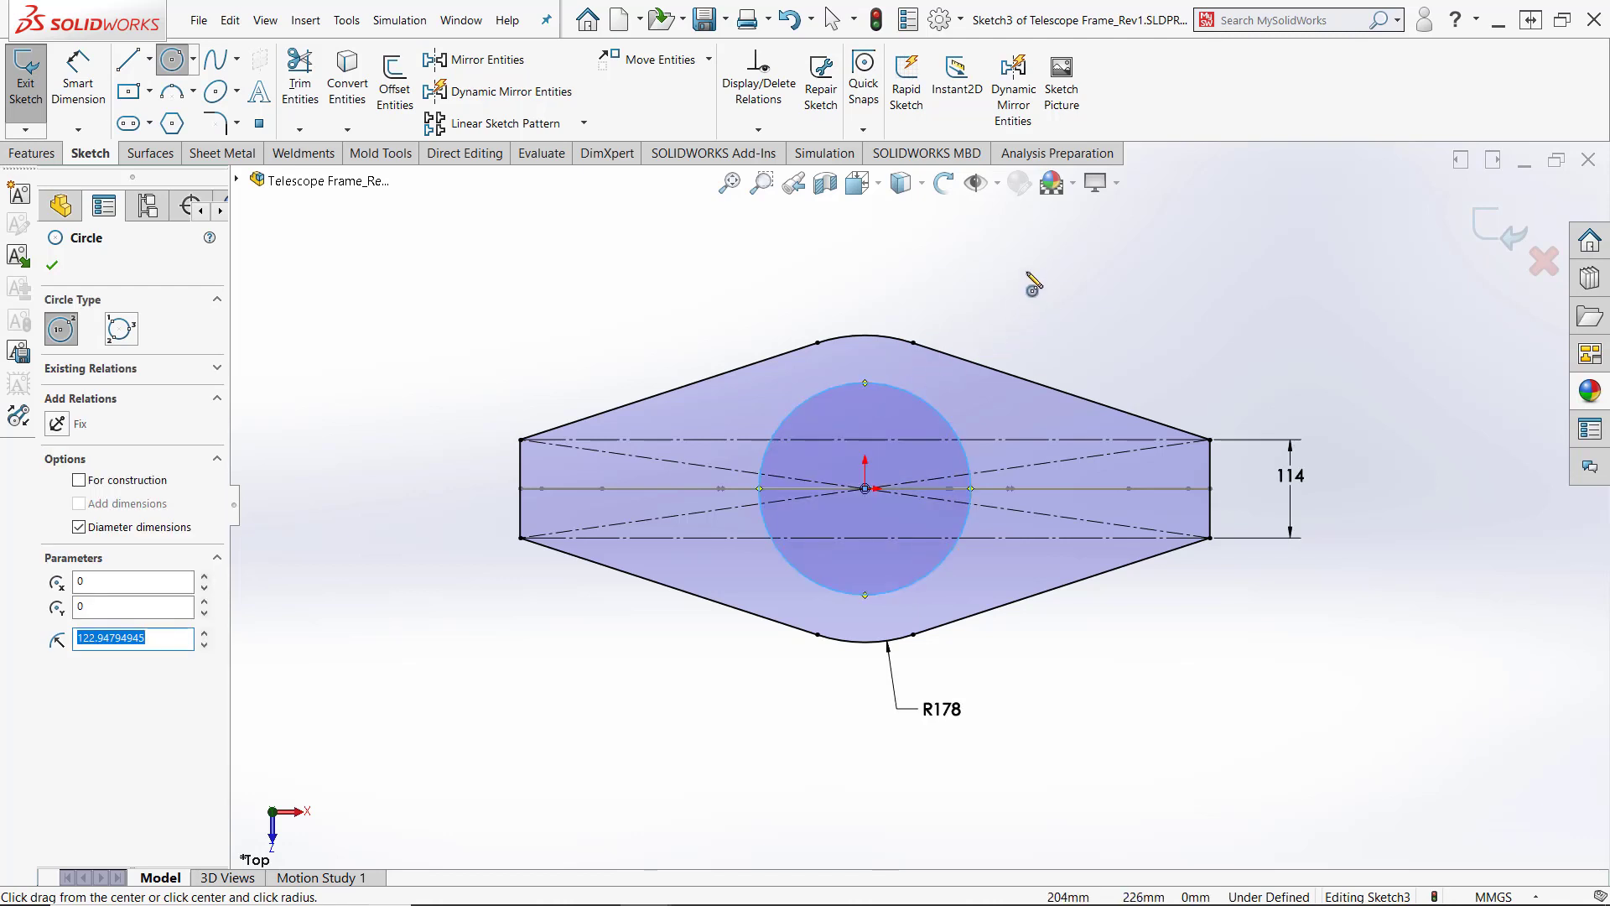
{"action": "left_click", "coordinate": [866, 384]}
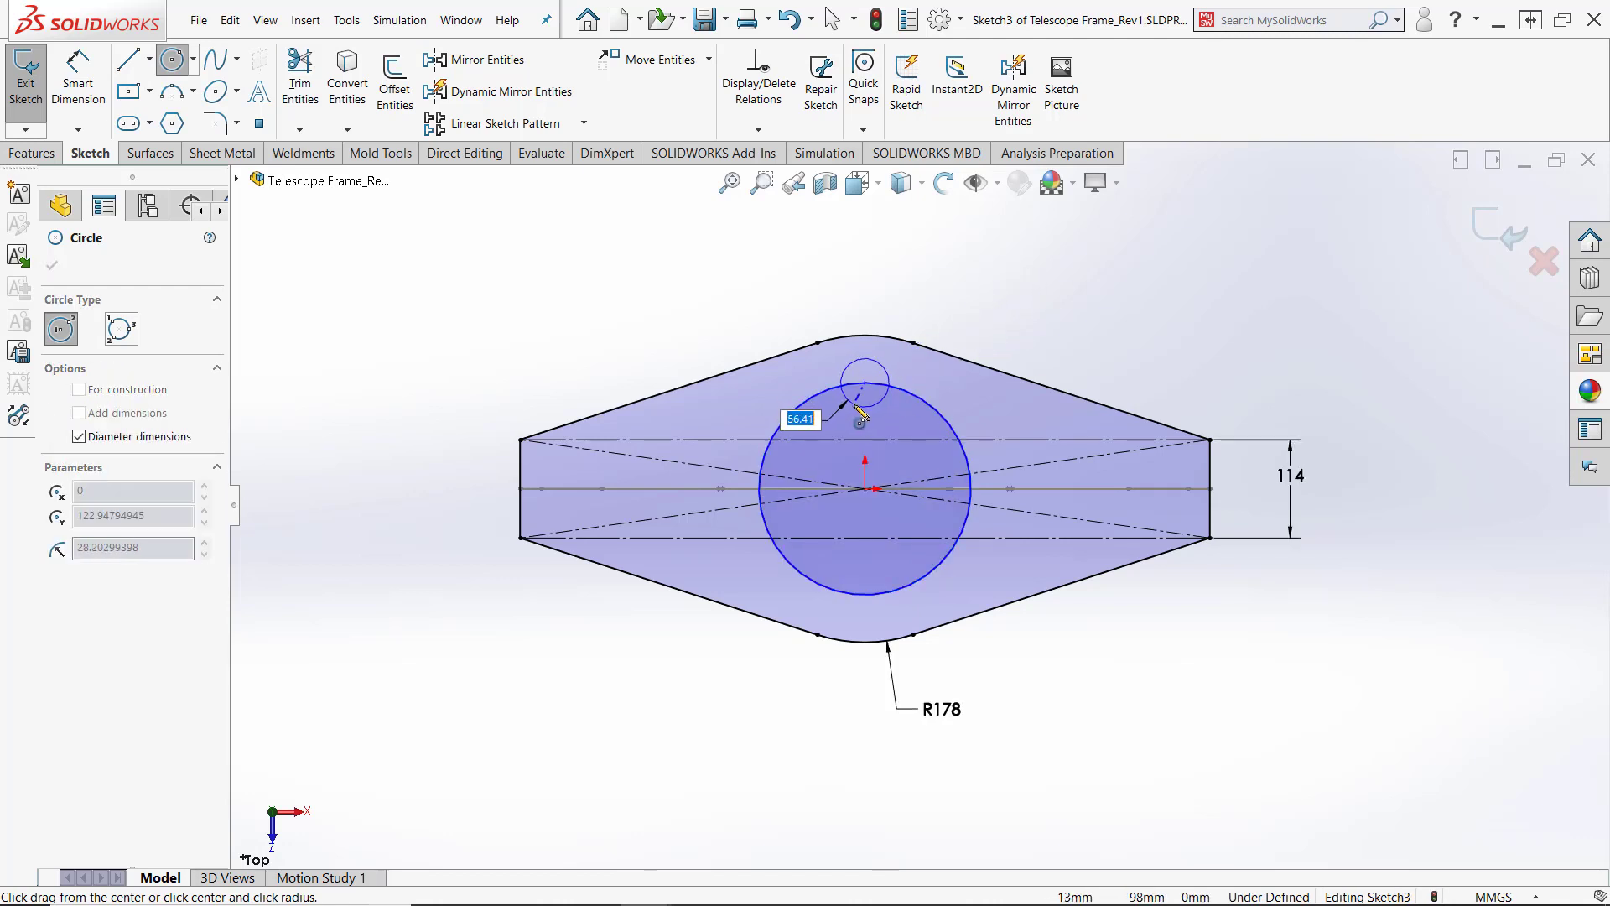
{"action": "left_click", "coordinate": [885, 369]}
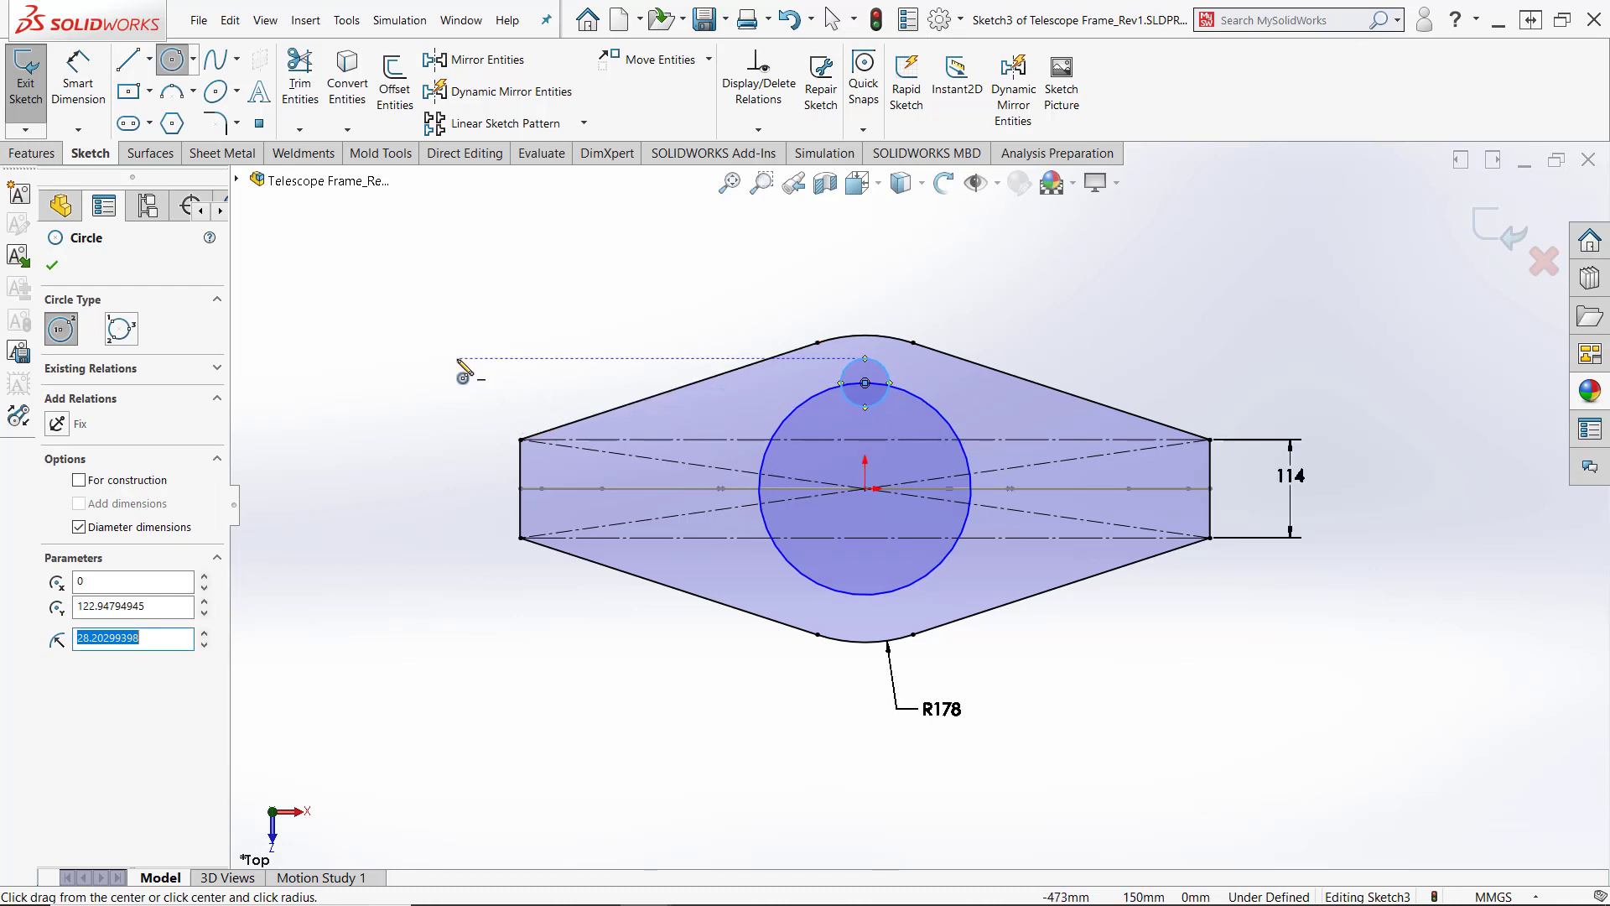
{"action": "key", "text": "Escape"}
Dimension the large origin-centred circle with a diameter of 280 mm
{"action": "right_click_drag", "start_coordinate": [464, 369], "coordinate": [471, 230]}
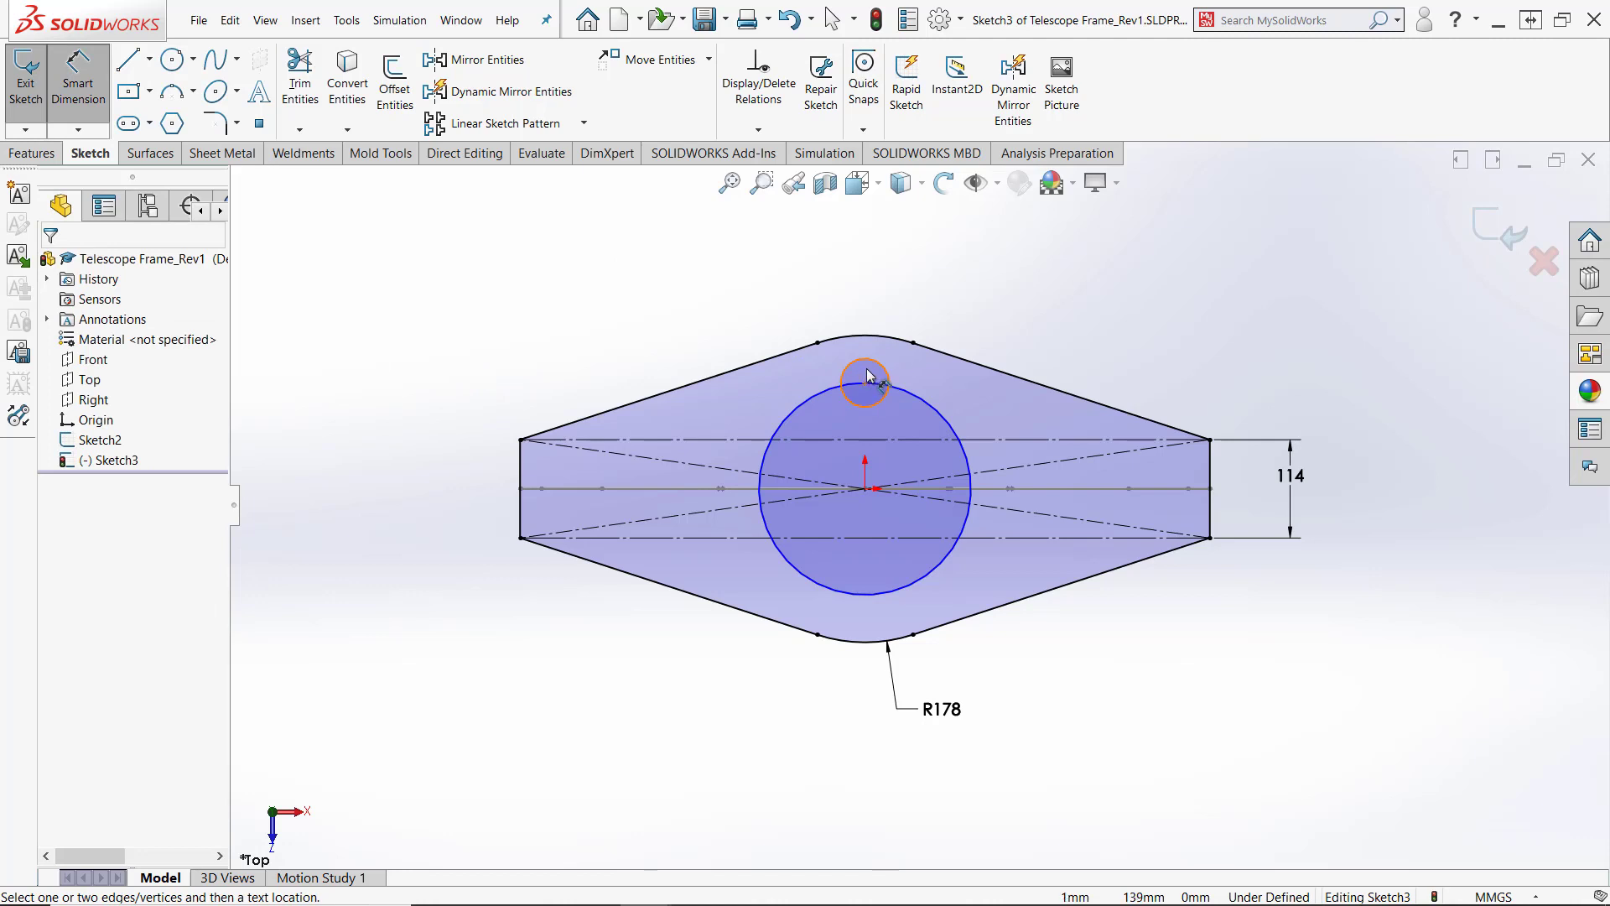
{"action": "left_click", "coordinate": [939, 424]}
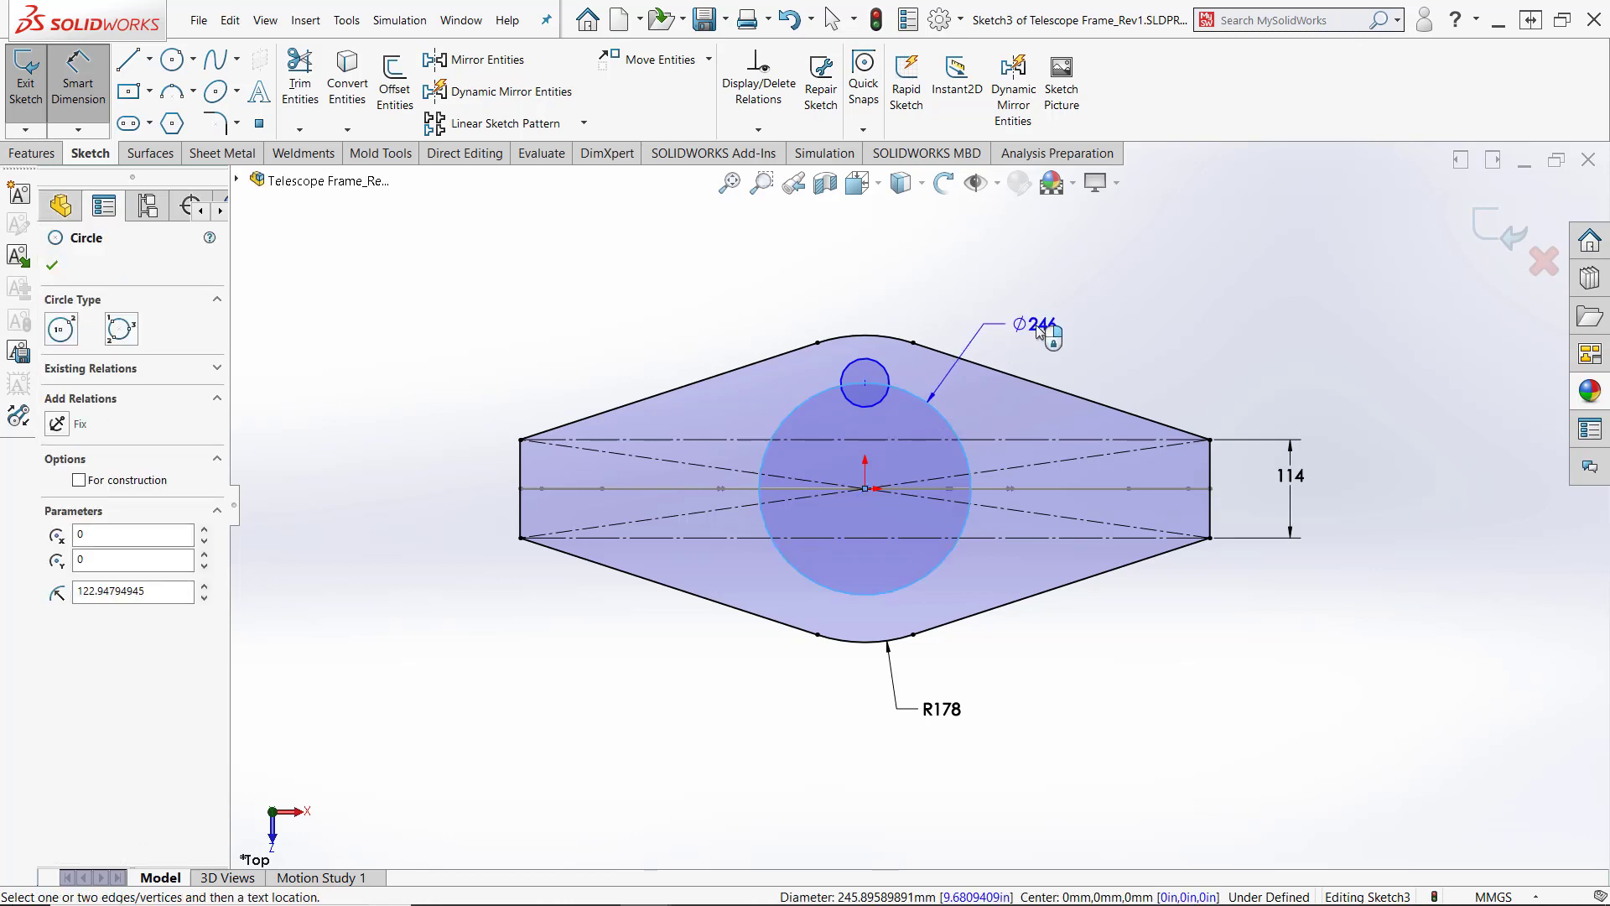
{"action": "left_click", "coordinate": [1040, 329]}
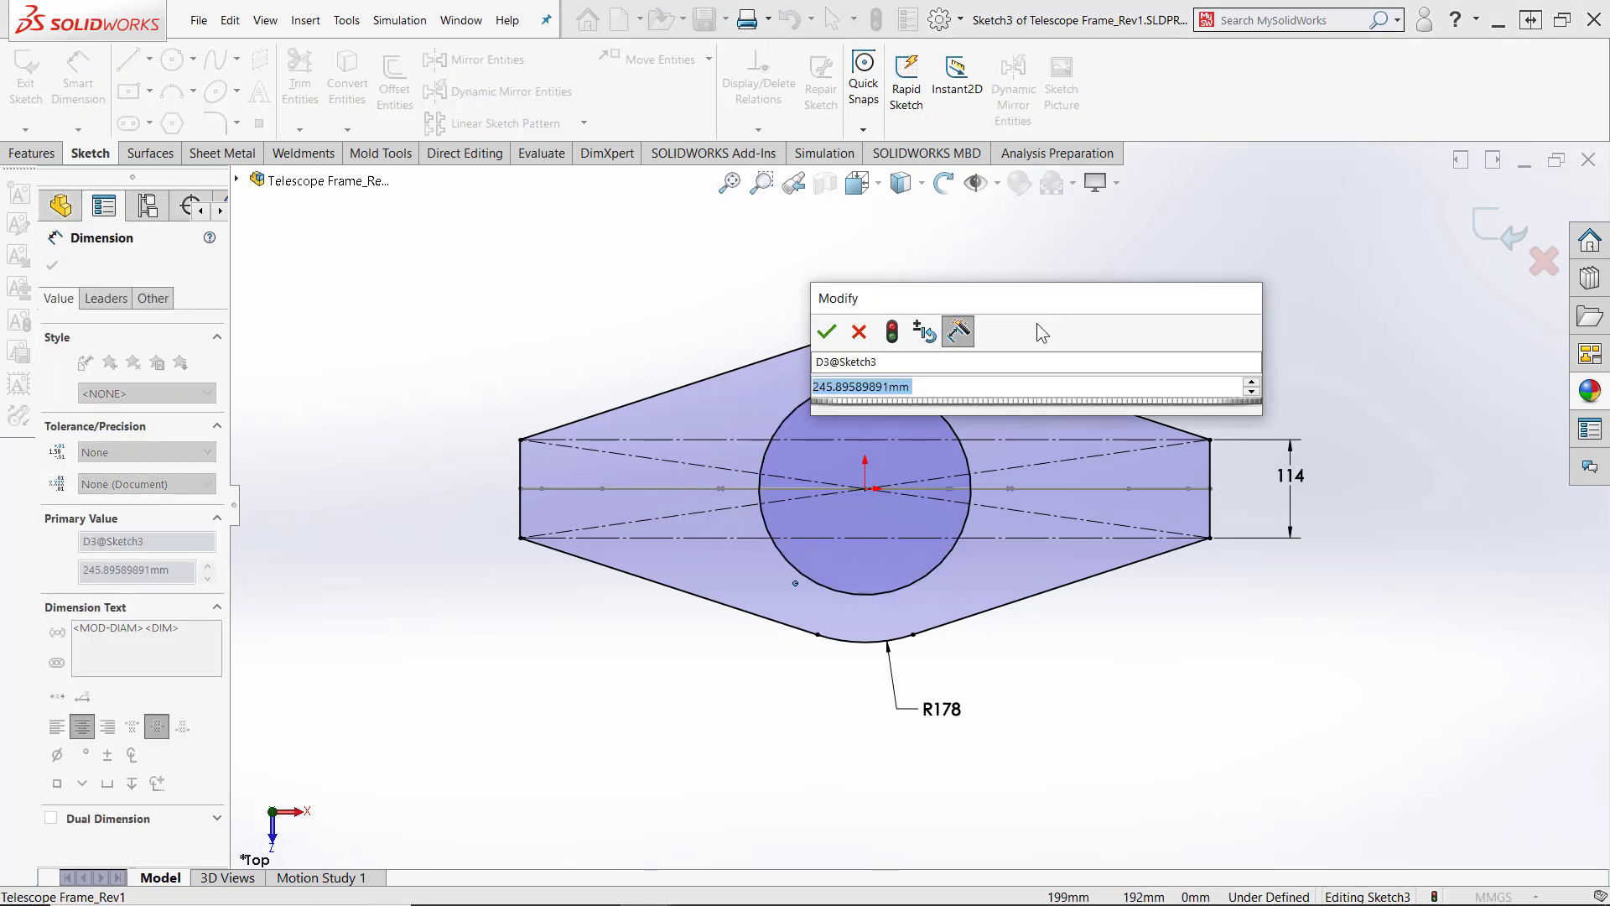
{"action": "type", "text": "280"}
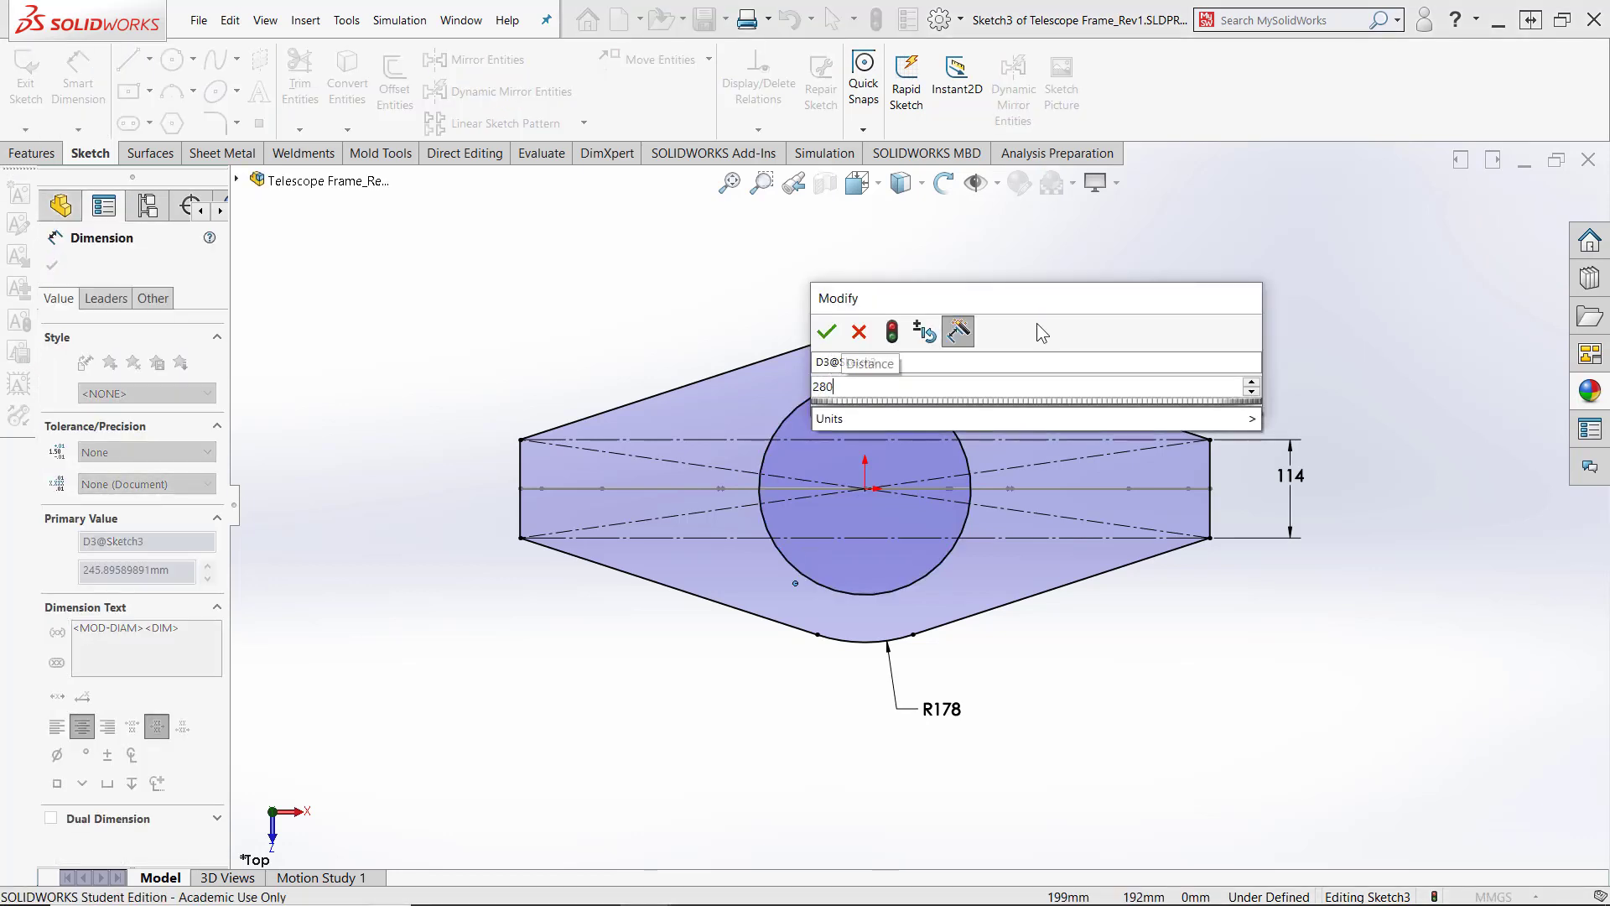
{"action": "key", "text": "Return"}
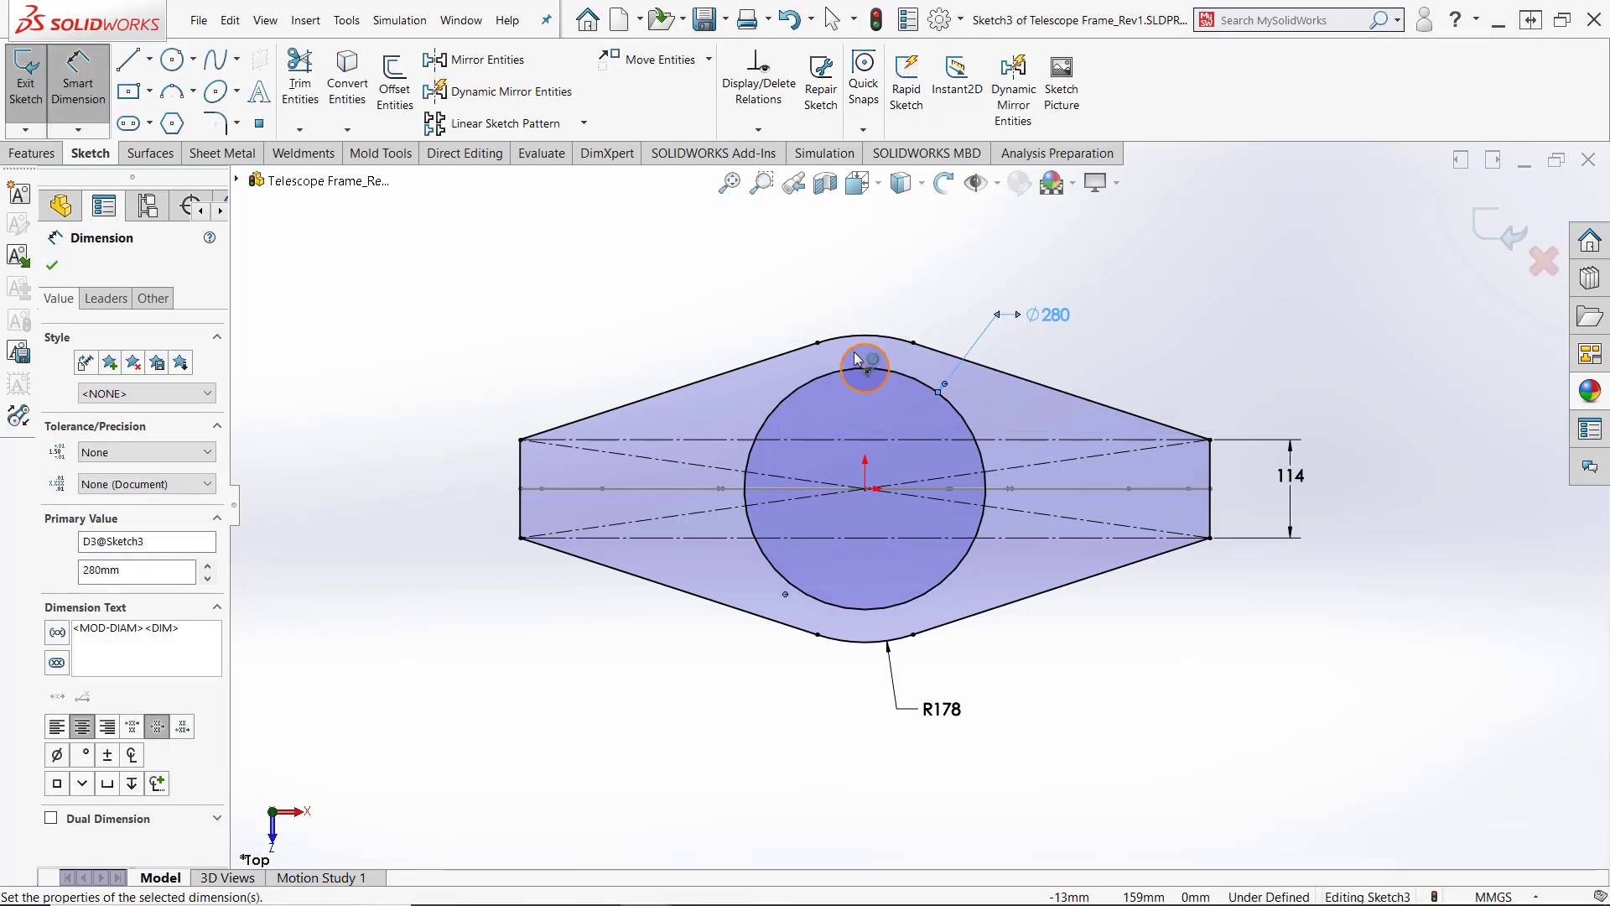
Dimension the small circle on the large circle's upper quadrant with a diameter of 20 mm
{"action": "left_click", "coordinate": [855, 359]}
{"action": "left_click", "coordinate": [790, 300]}
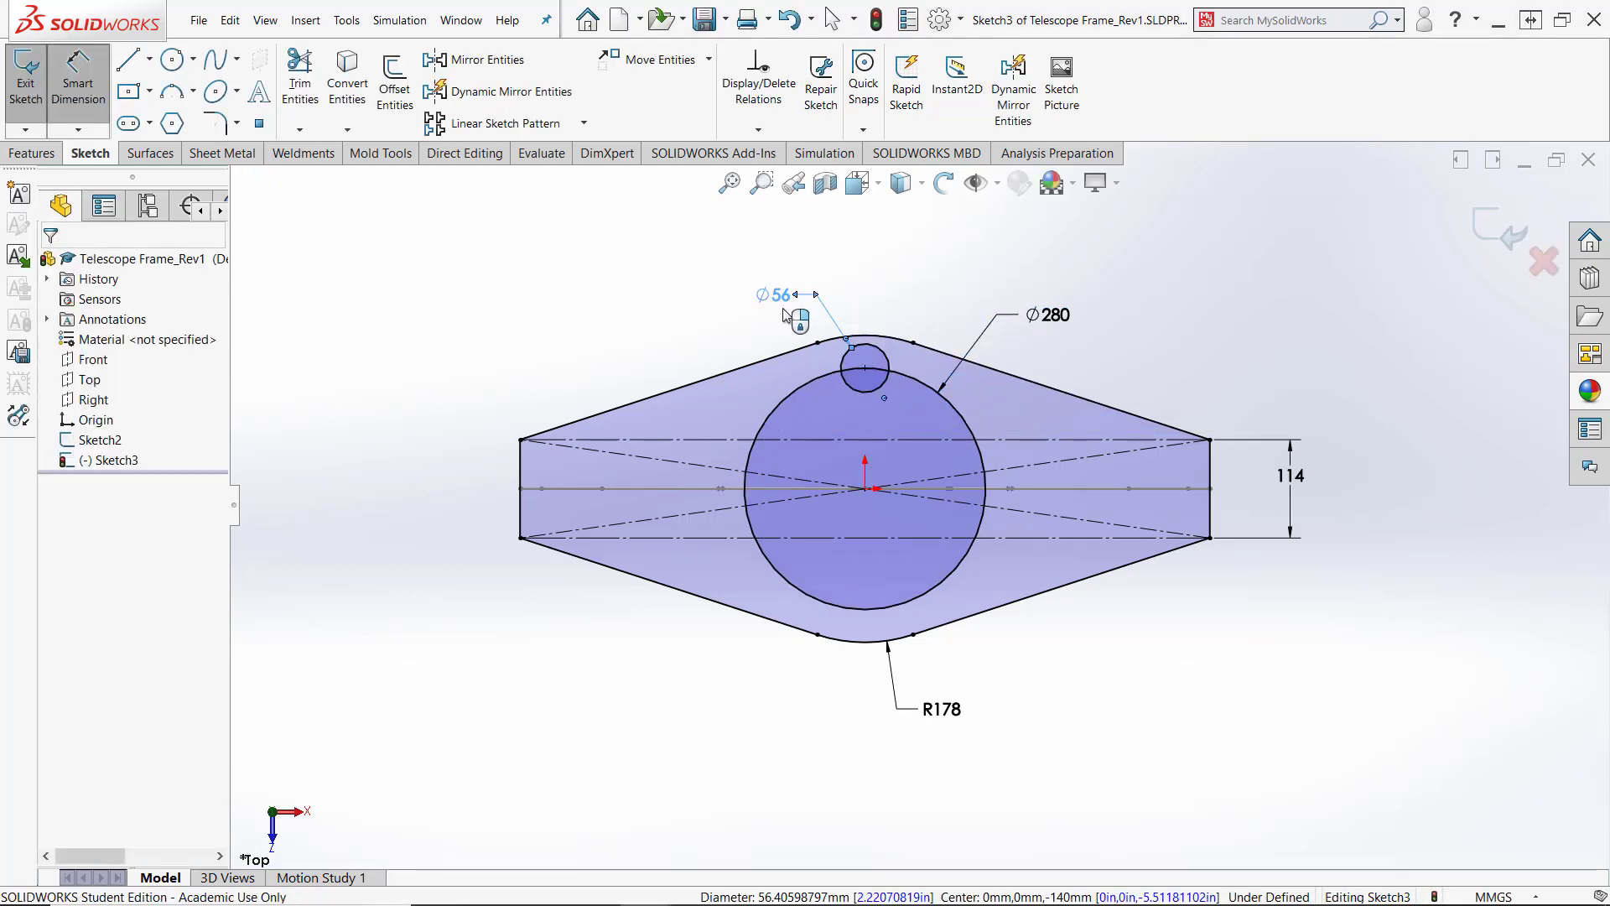
{"action": "double_click", "coordinate": [784, 295]}
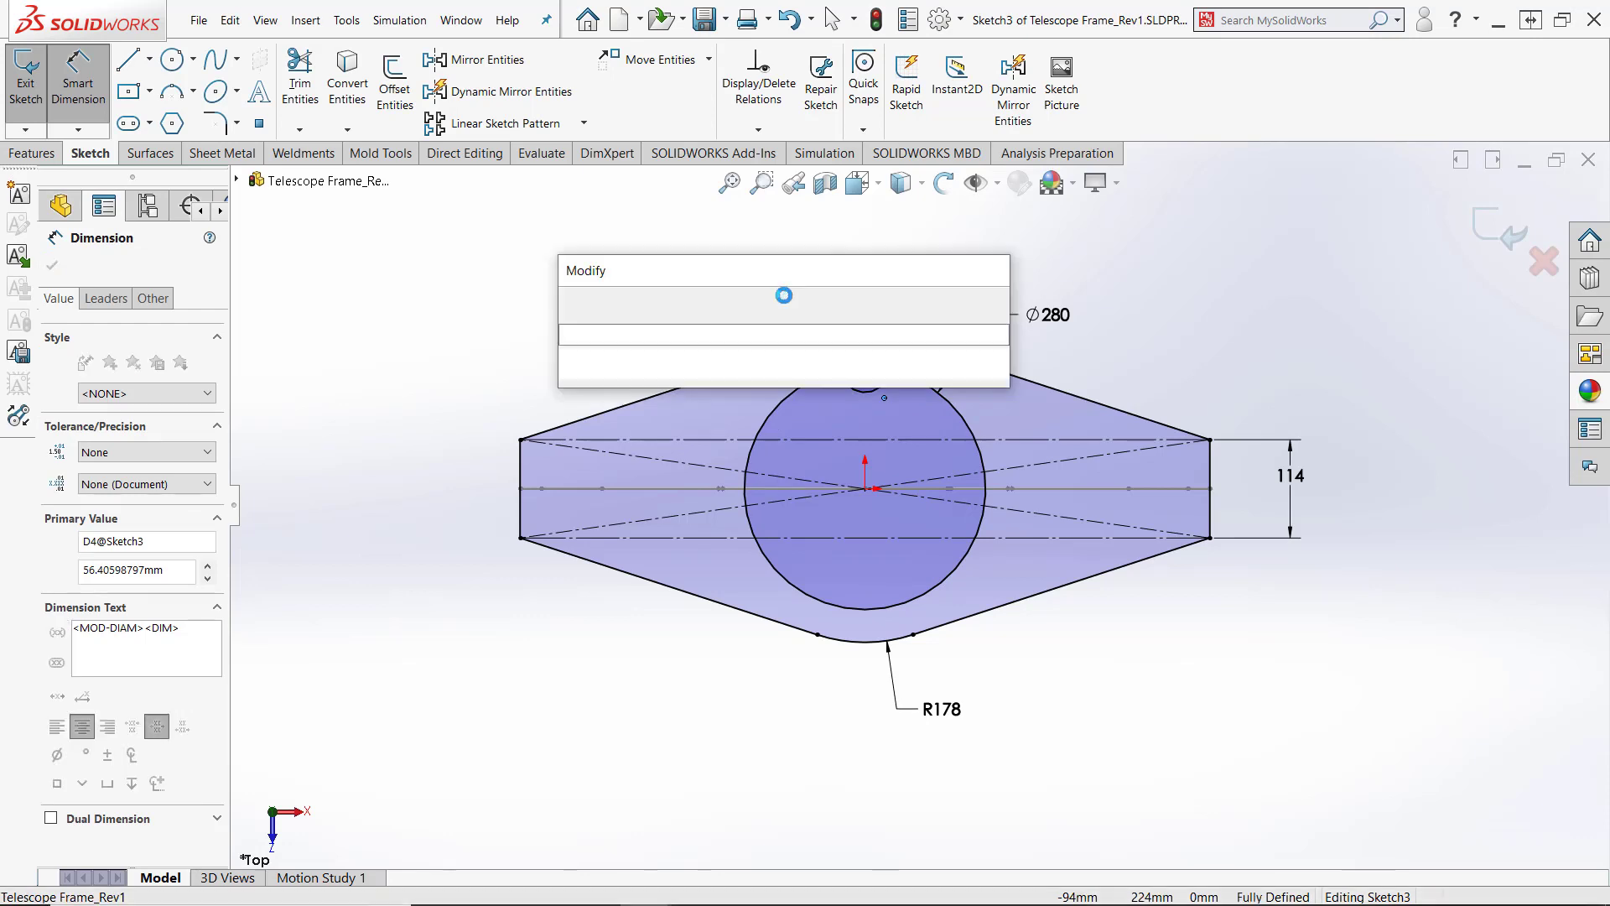
{"action": "type", "text": "20"}
{"action": "key", "text": "Return"}
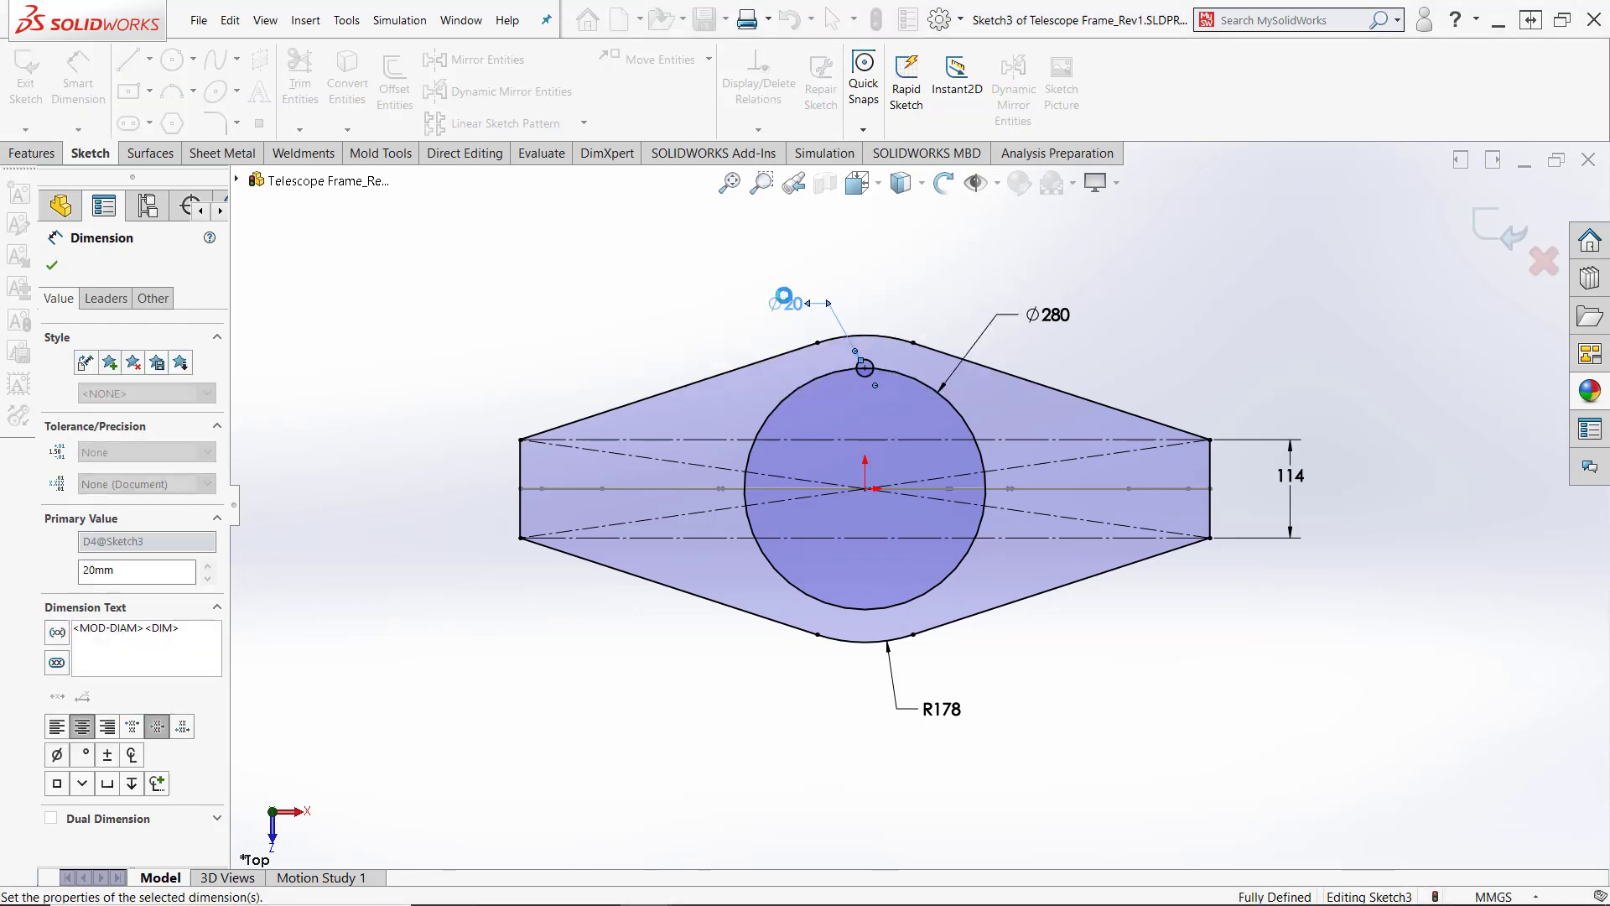
{"action": "key", "text": "Escape"}
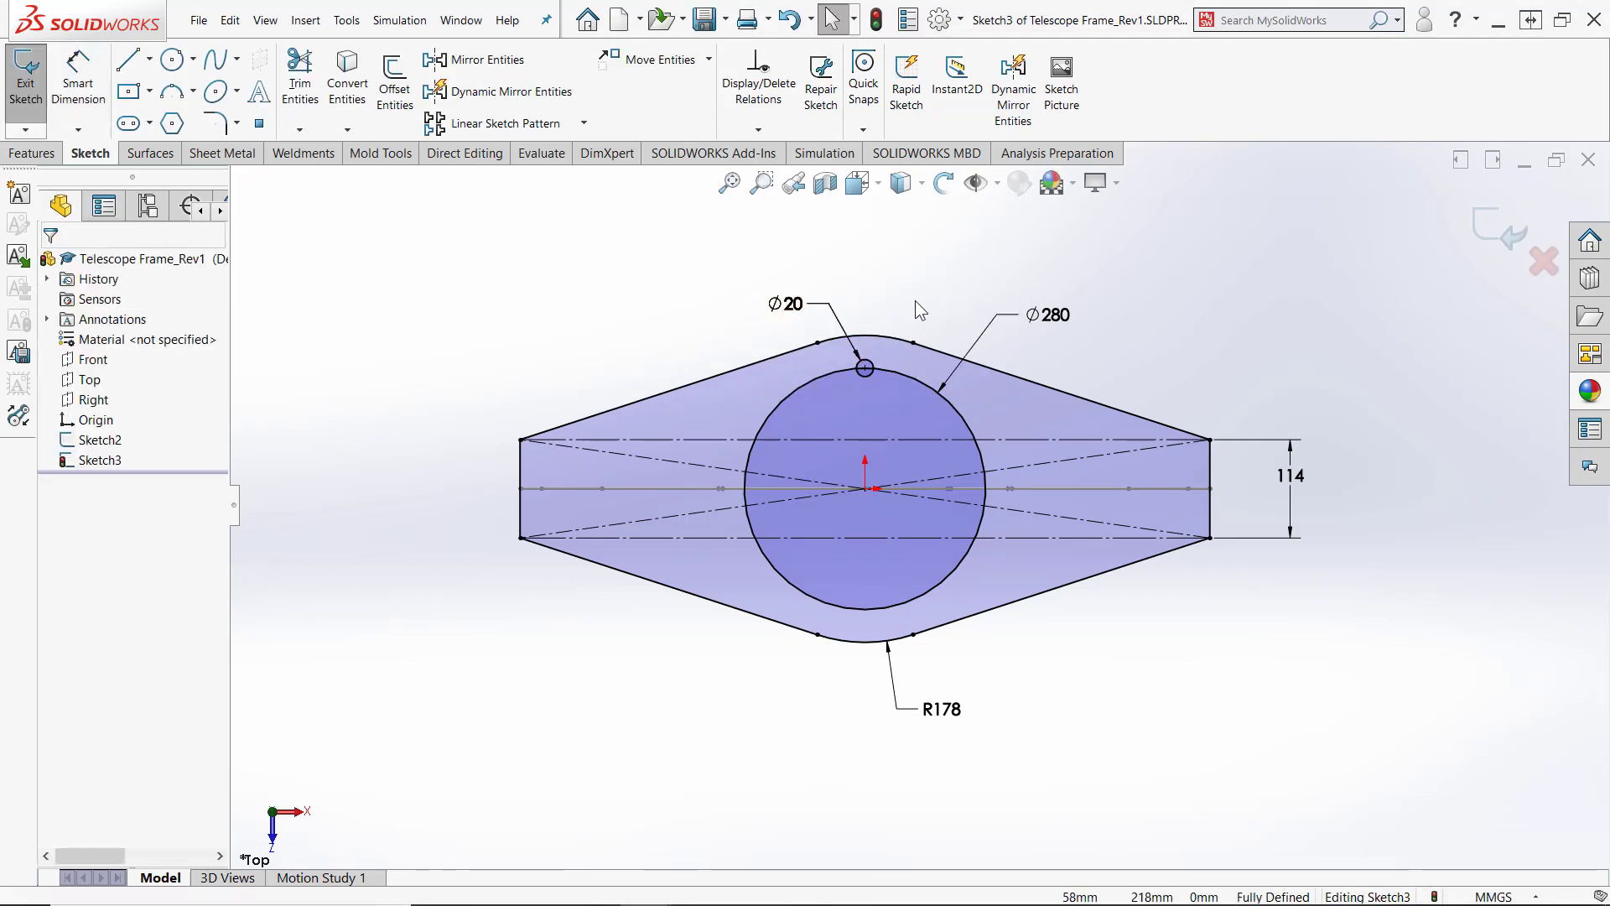
Convert both the 280 mm circle and the 20 mm circle to construction geometry
{"action": "scroll", "coordinate": [914, 300], "scroll_direction": "down", "scroll_amount": 2}
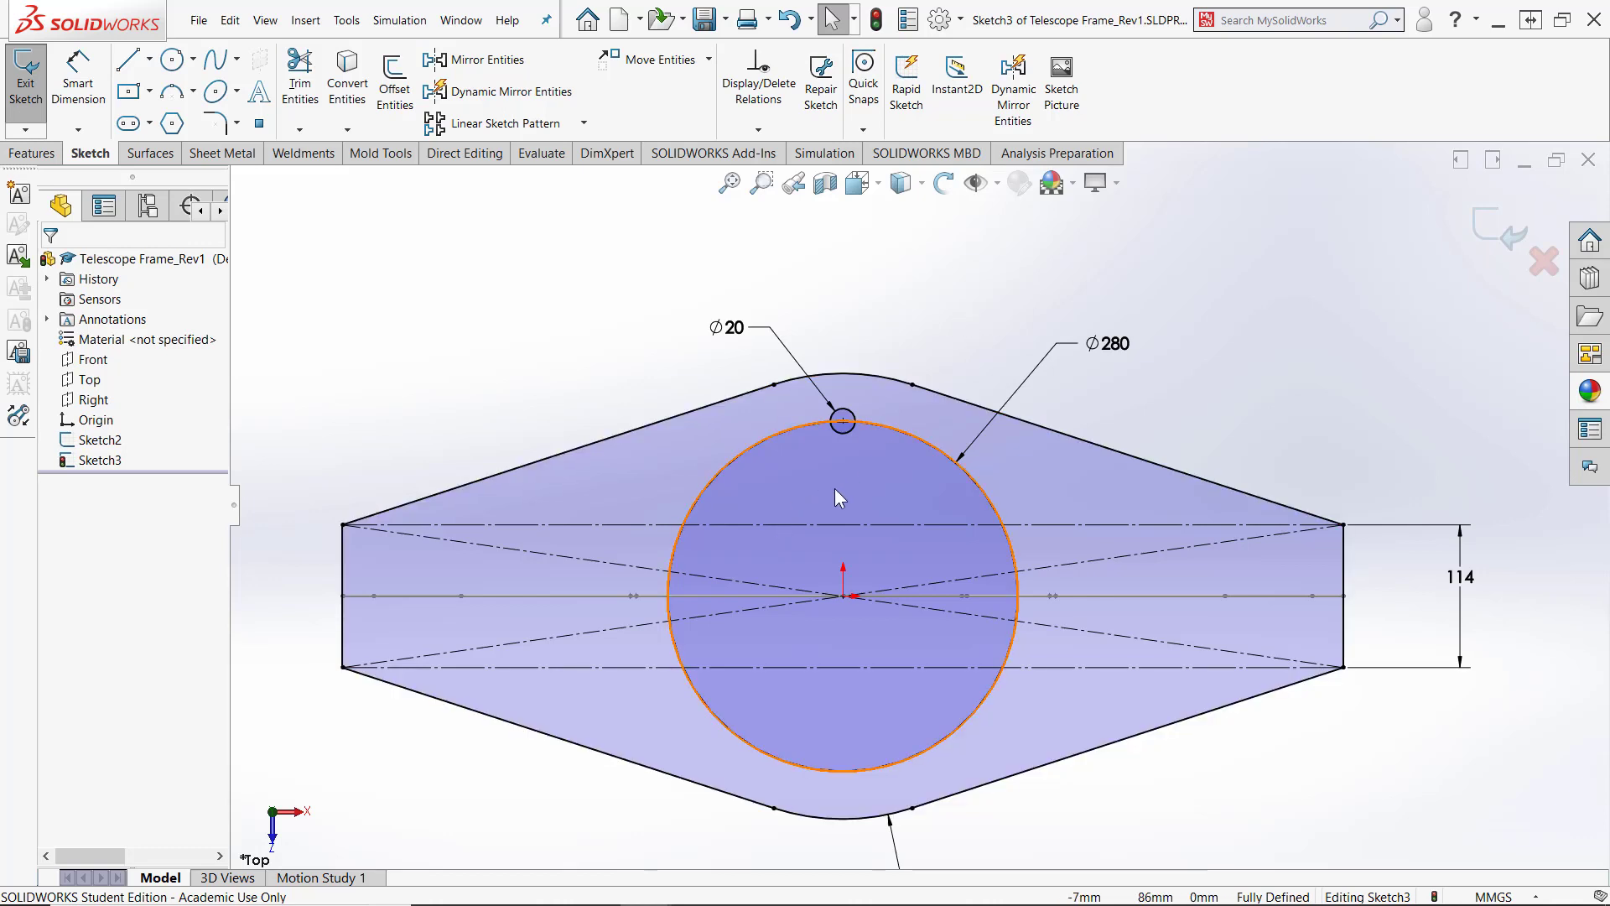
{"action": "left_click", "coordinate": [833, 429]}
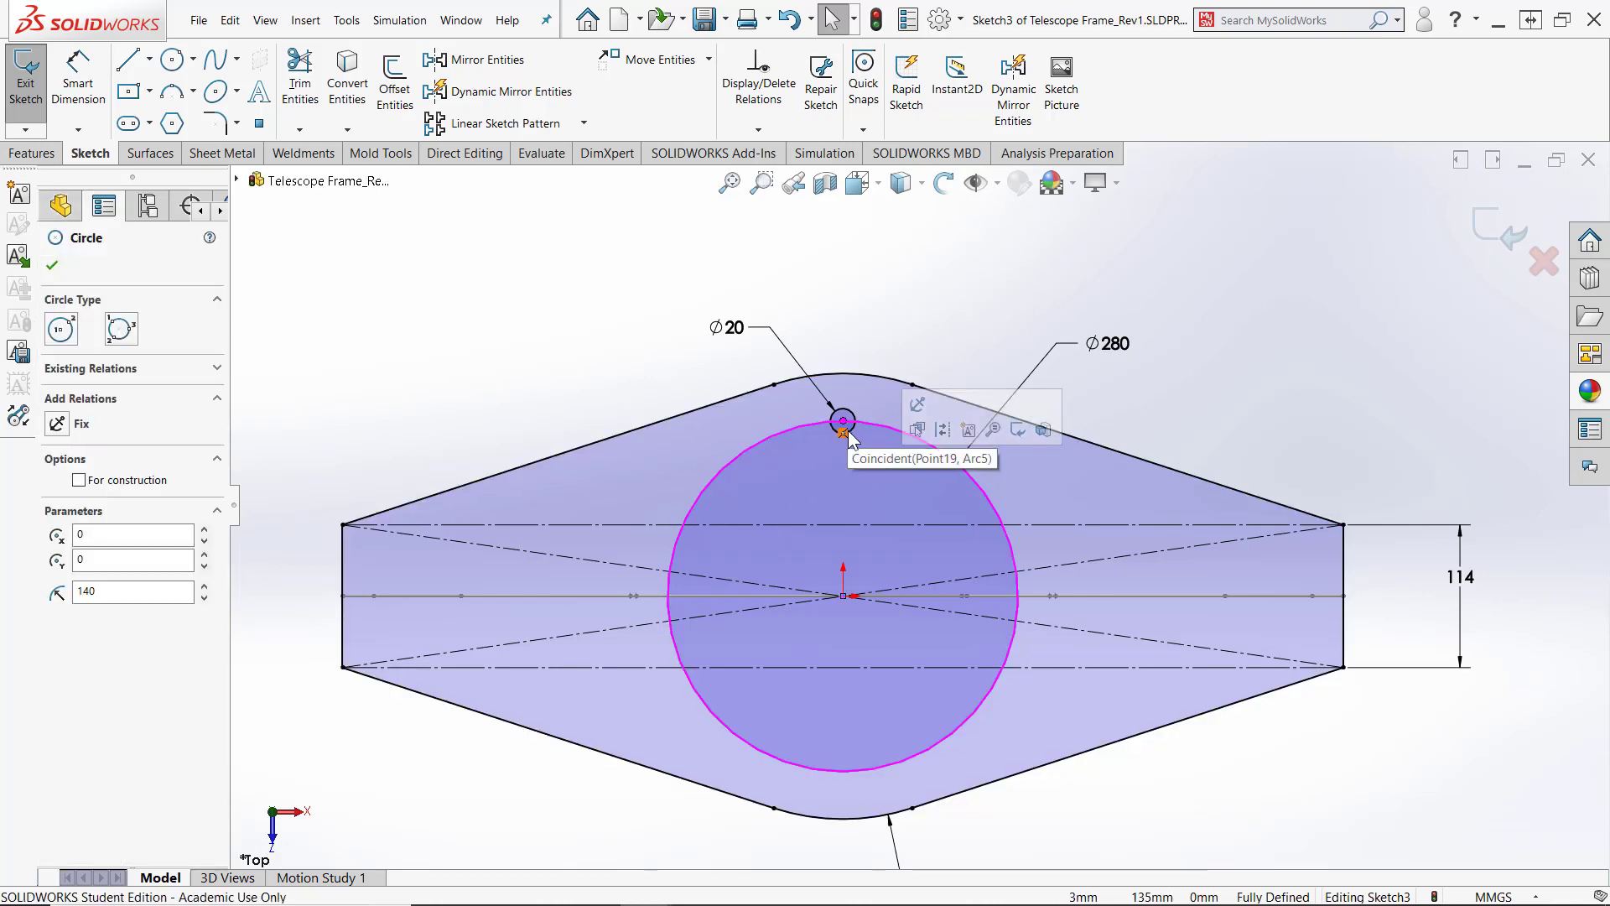
{"action": "key", "text": "Escape"}
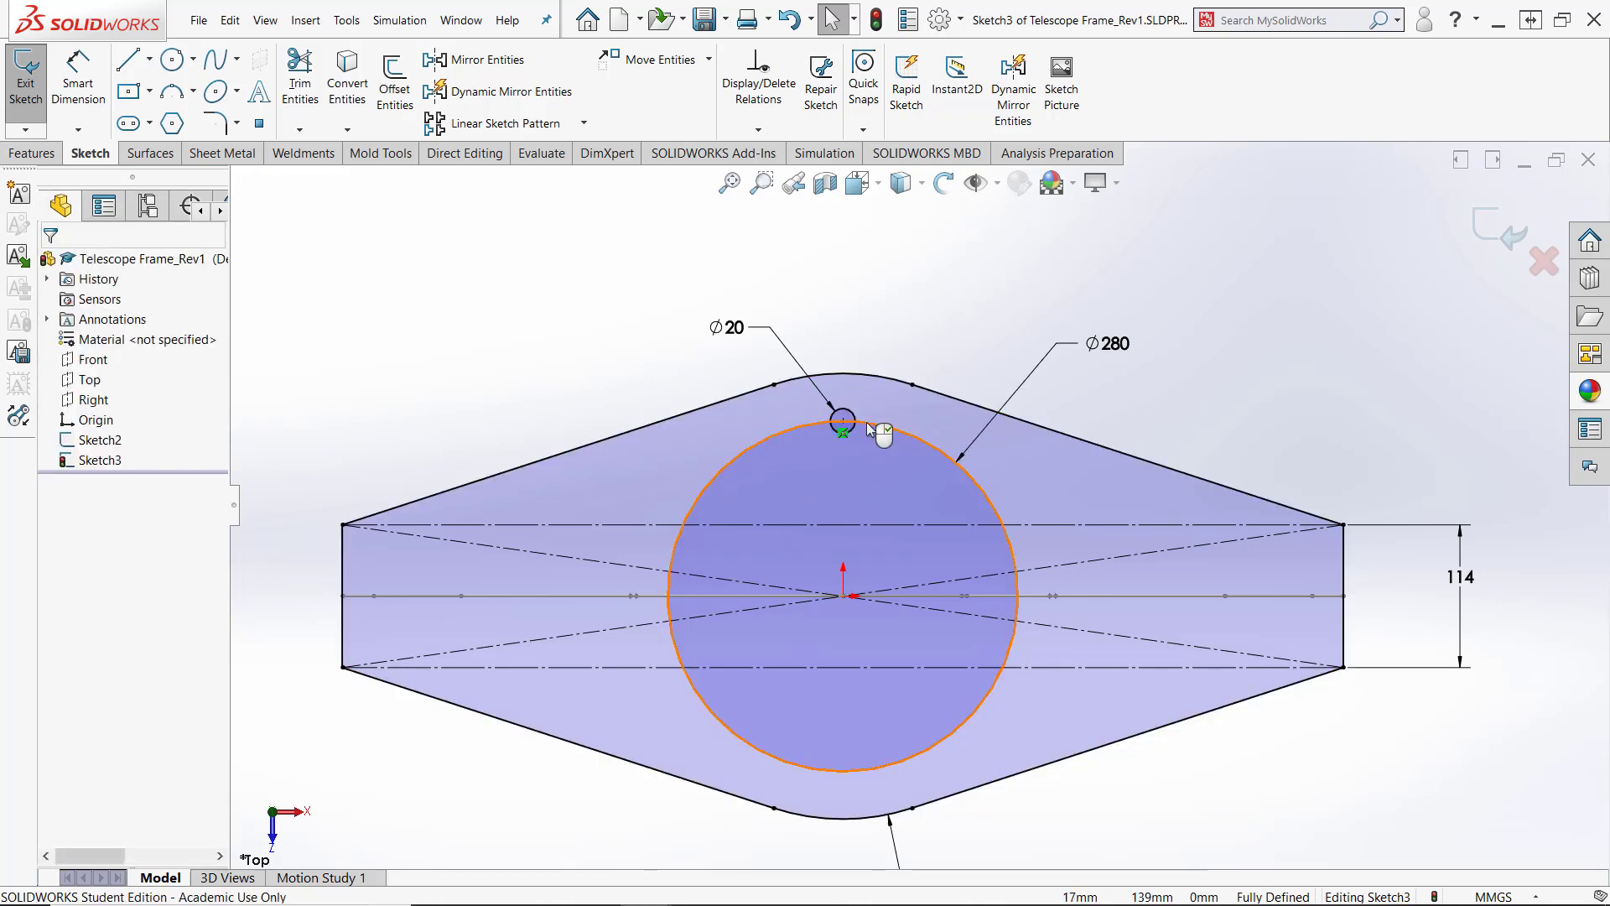
{"action": "right_click", "coordinate": [866, 422]}
{"action": "left_click", "coordinate": [908, 400]}
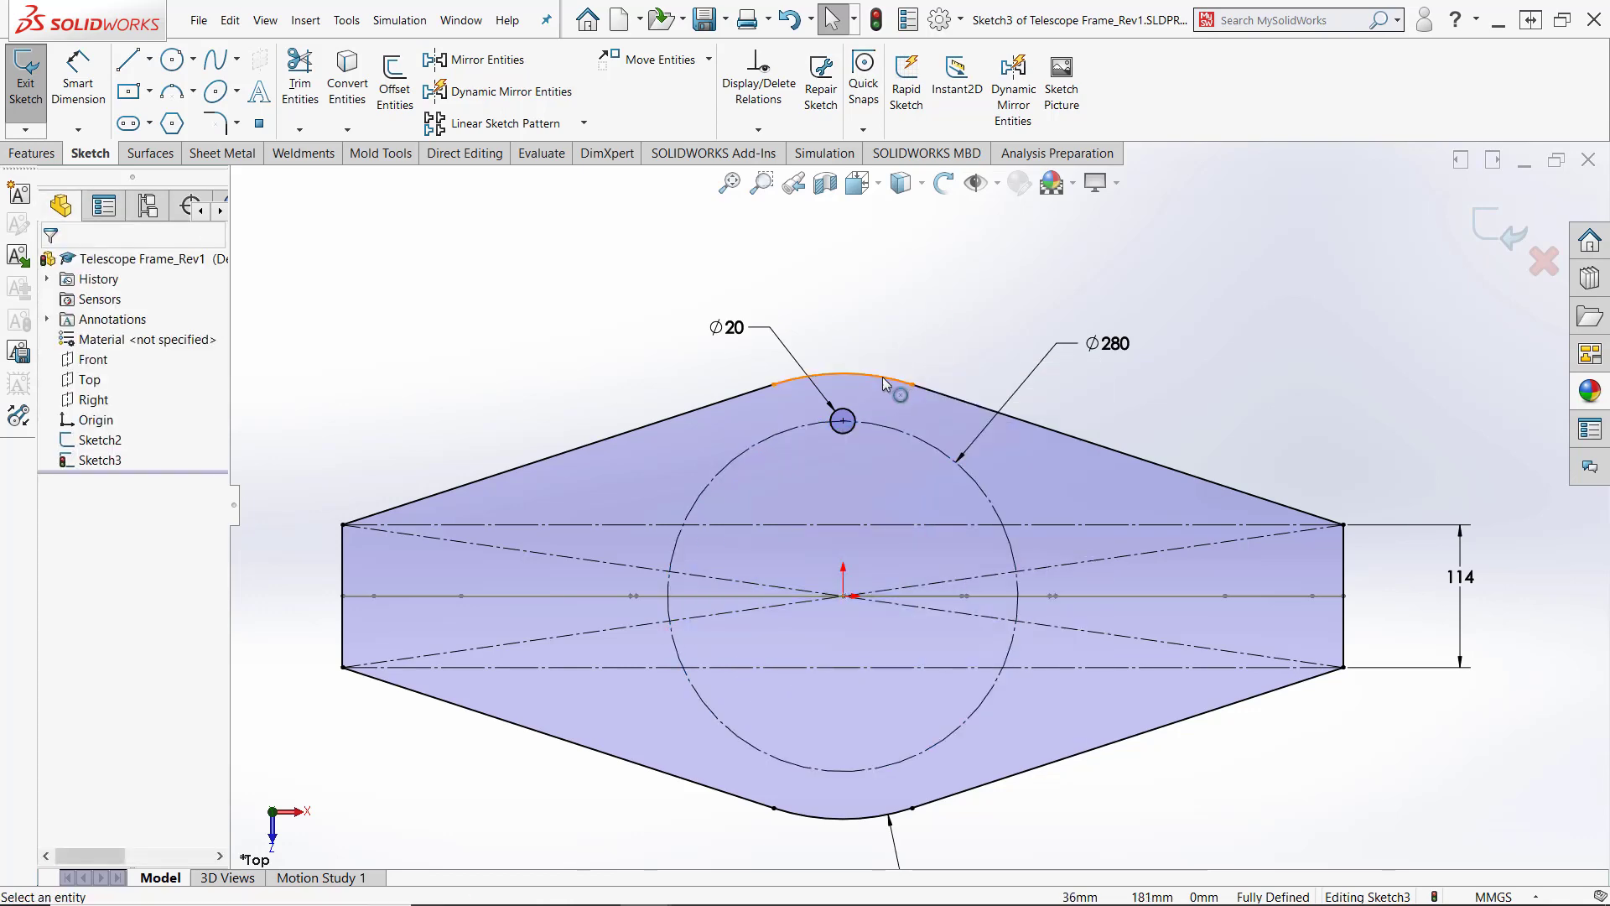
{"action": "right_click", "coordinate": [854, 411]}
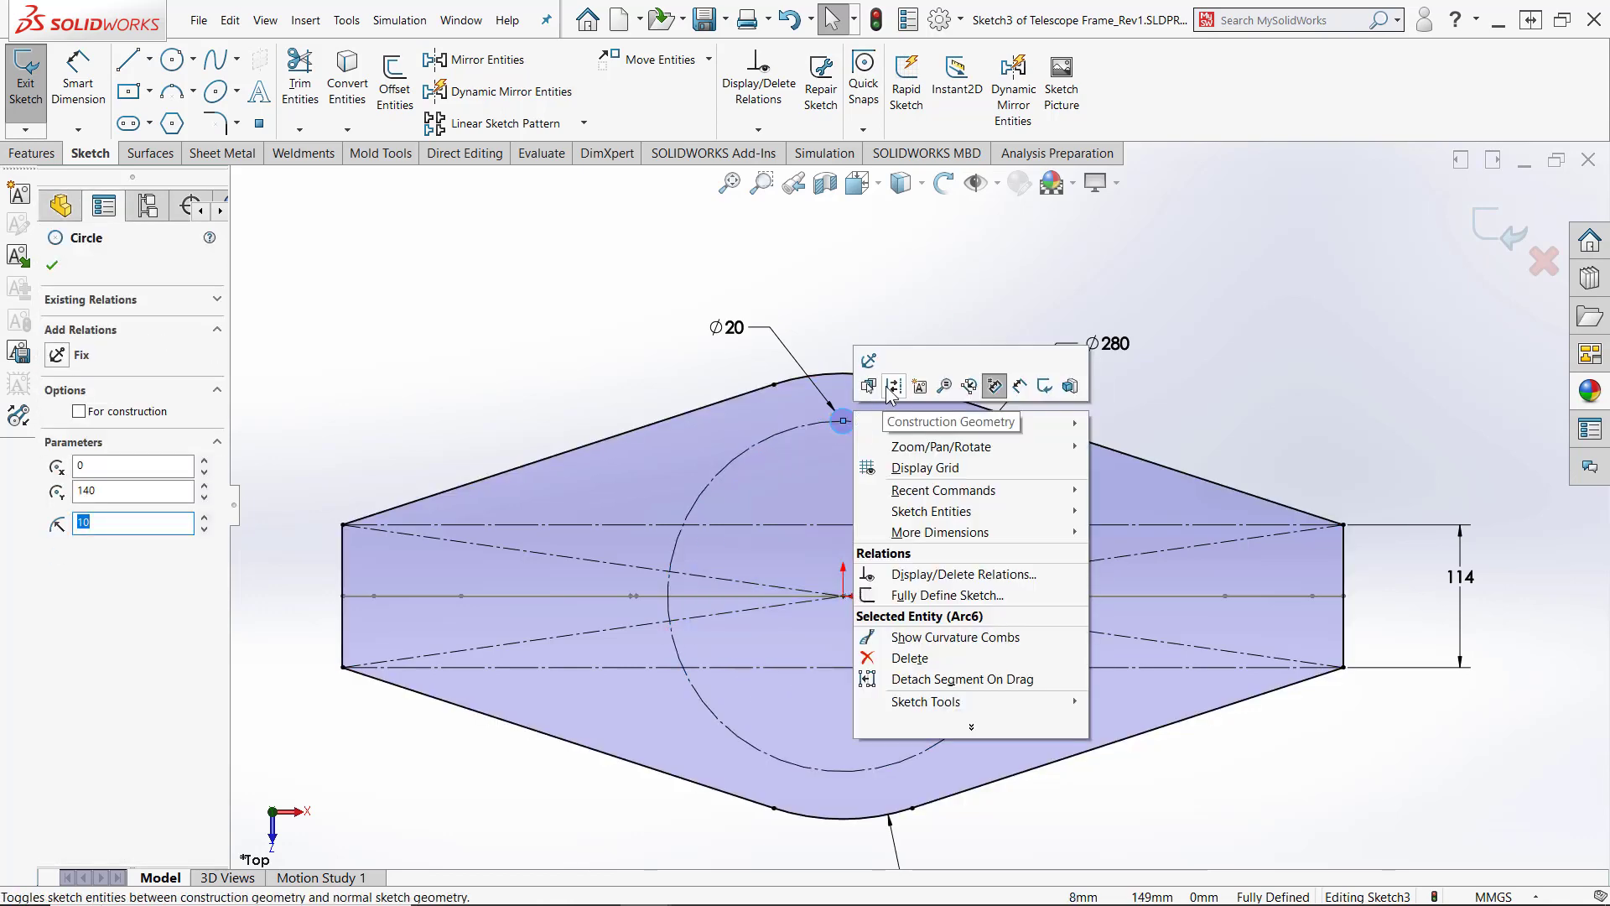
{"action": "left_click", "coordinate": [892, 390]}
Draw a vertical centerline from the upper arc's midpoint to the origin and an angled one, about 181 mm long, to the upper right sloping line
{"action": "scroll", "coordinate": [879, 233], "scroll_direction": "up", "scroll_amount": 1}
{"action": "scroll", "coordinate": [879, 233], "scroll_direction": "up", "scroll_amount": 3}
{"action": "scroll", "coordinate": [890, 606], "scroll_direction": "down", "scroll_amount": 2}
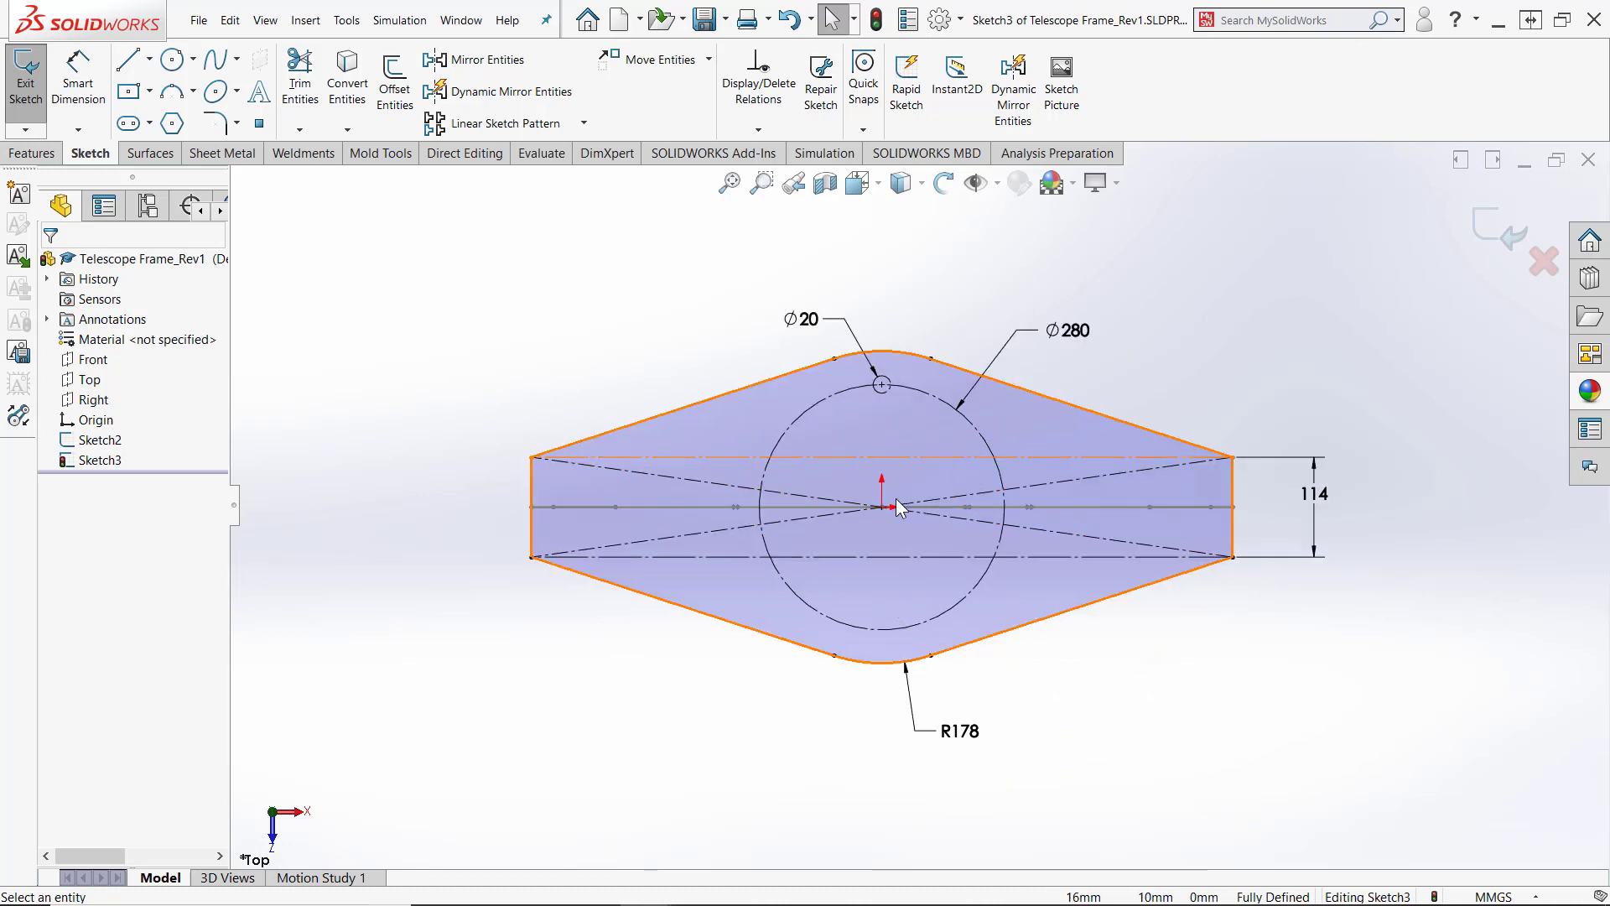
{"action": "left_click", "coordinate": [151, 61]}
{"action": "left_click", "coordinate": [156, 109]}
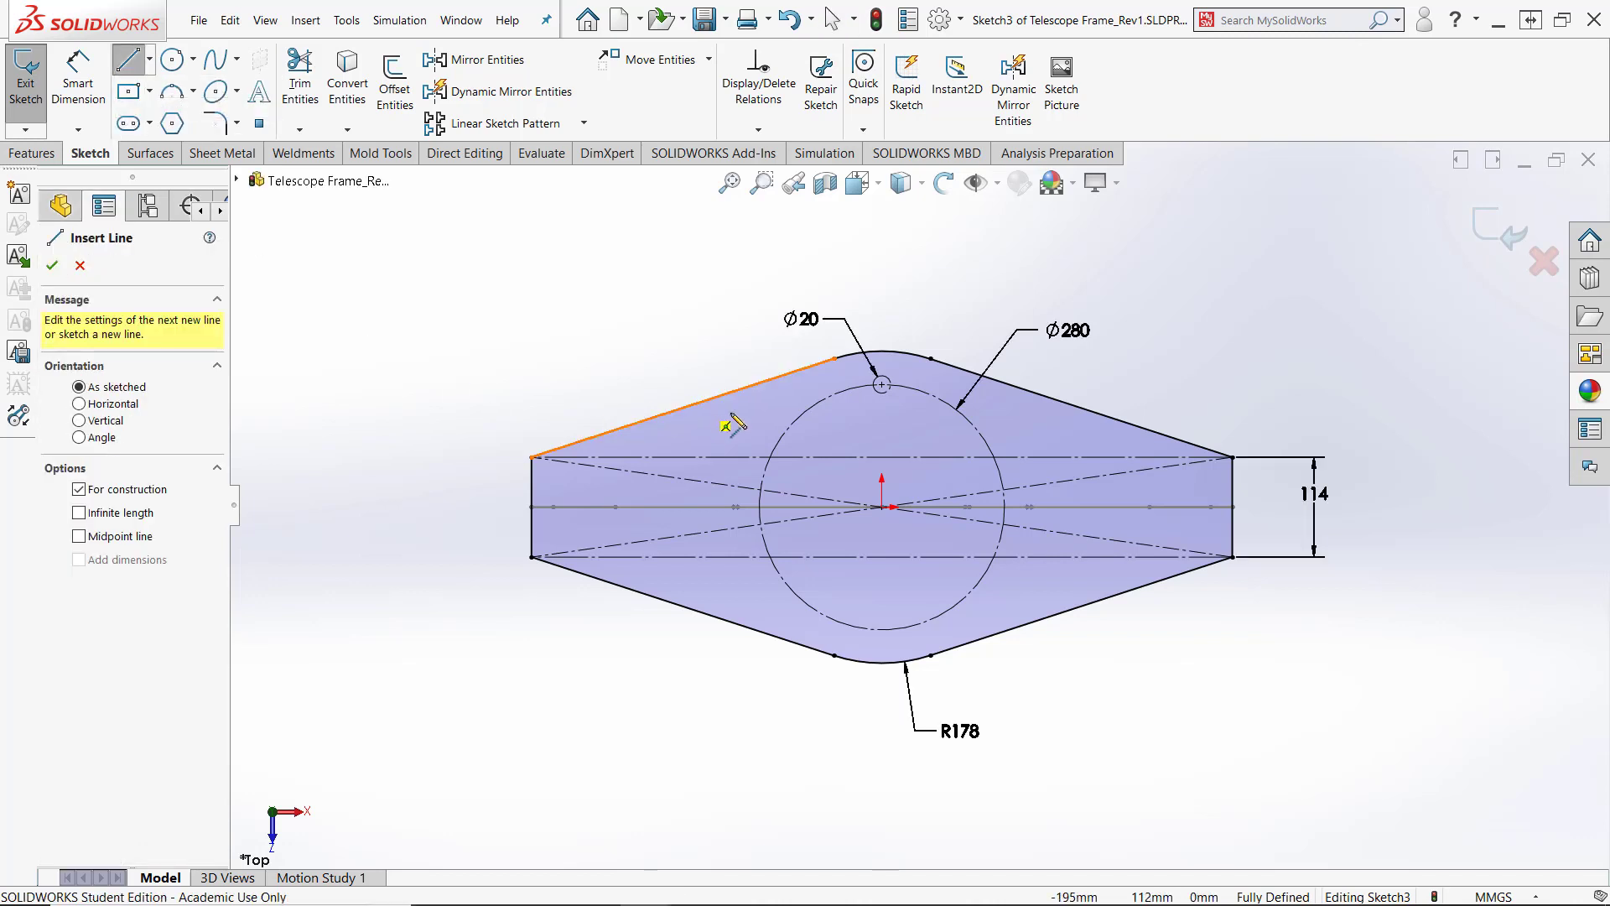
{"action": "left_click", "coordinate": [882, 351]}
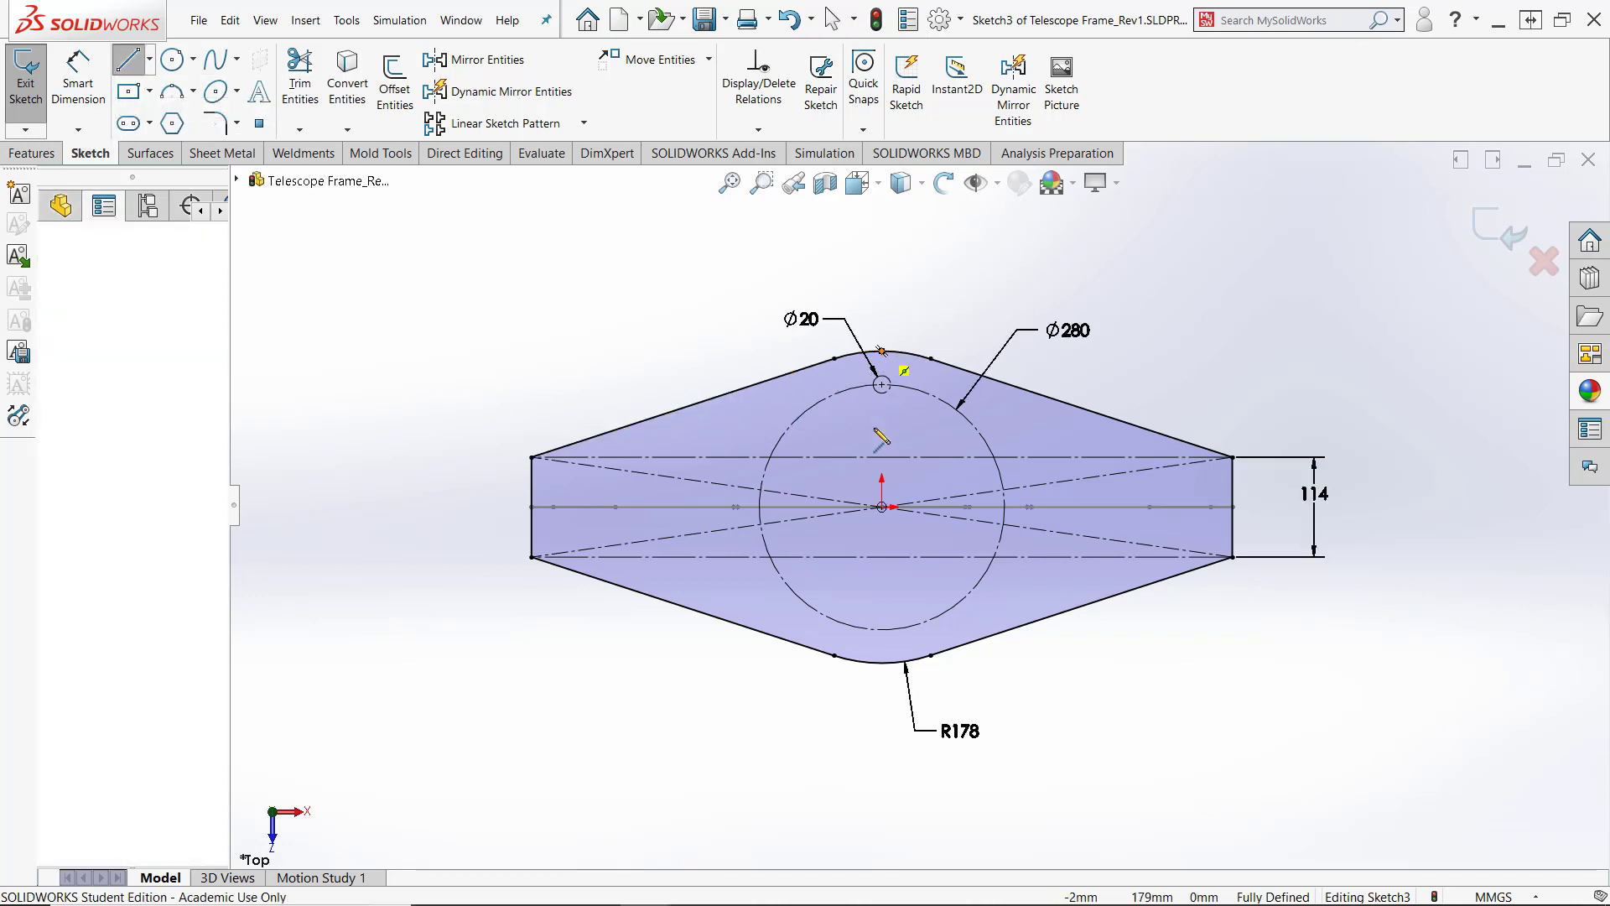
{"action": "left_click", "coordinate": [882, 507]}
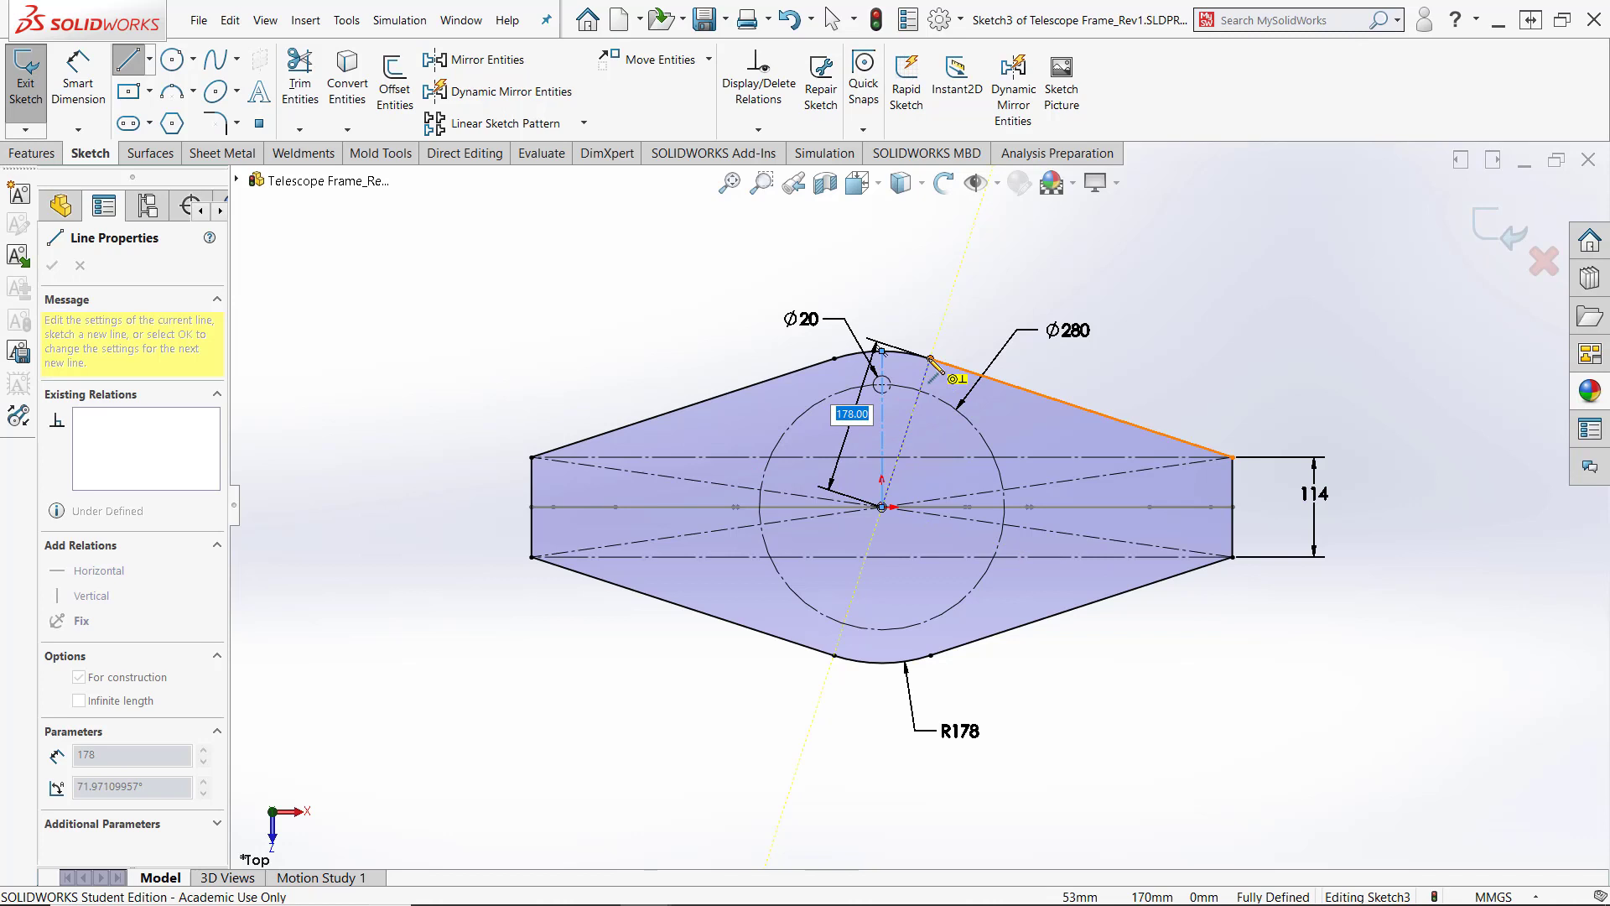
{"action": "left_click", "coordinate": [956, 366]}
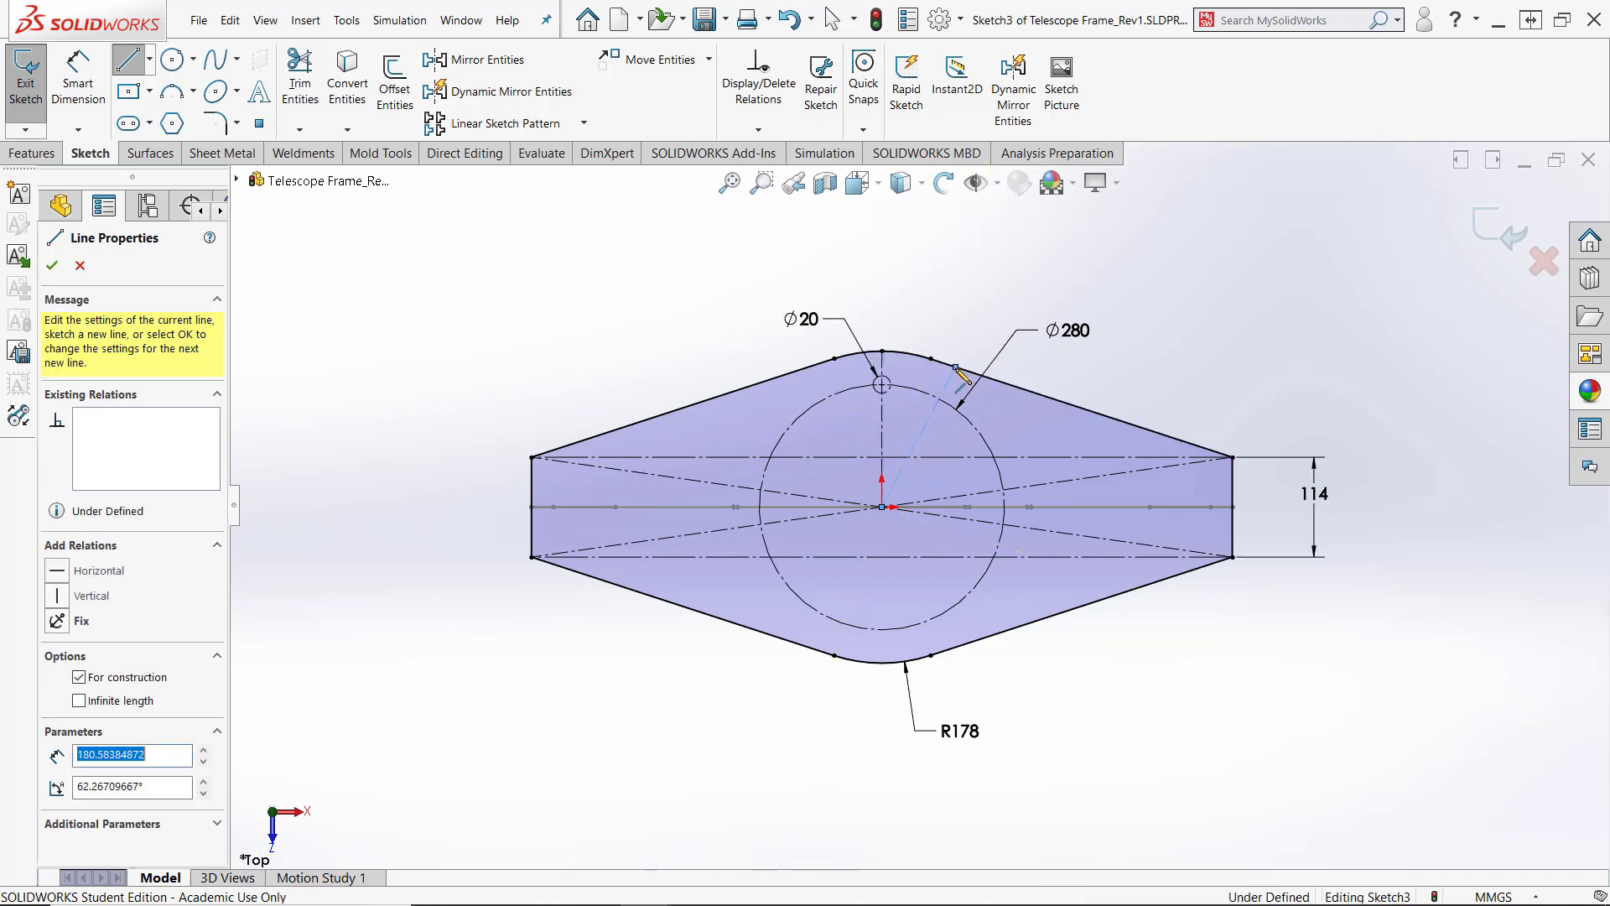
{"action": "key", "text": "Escape"}
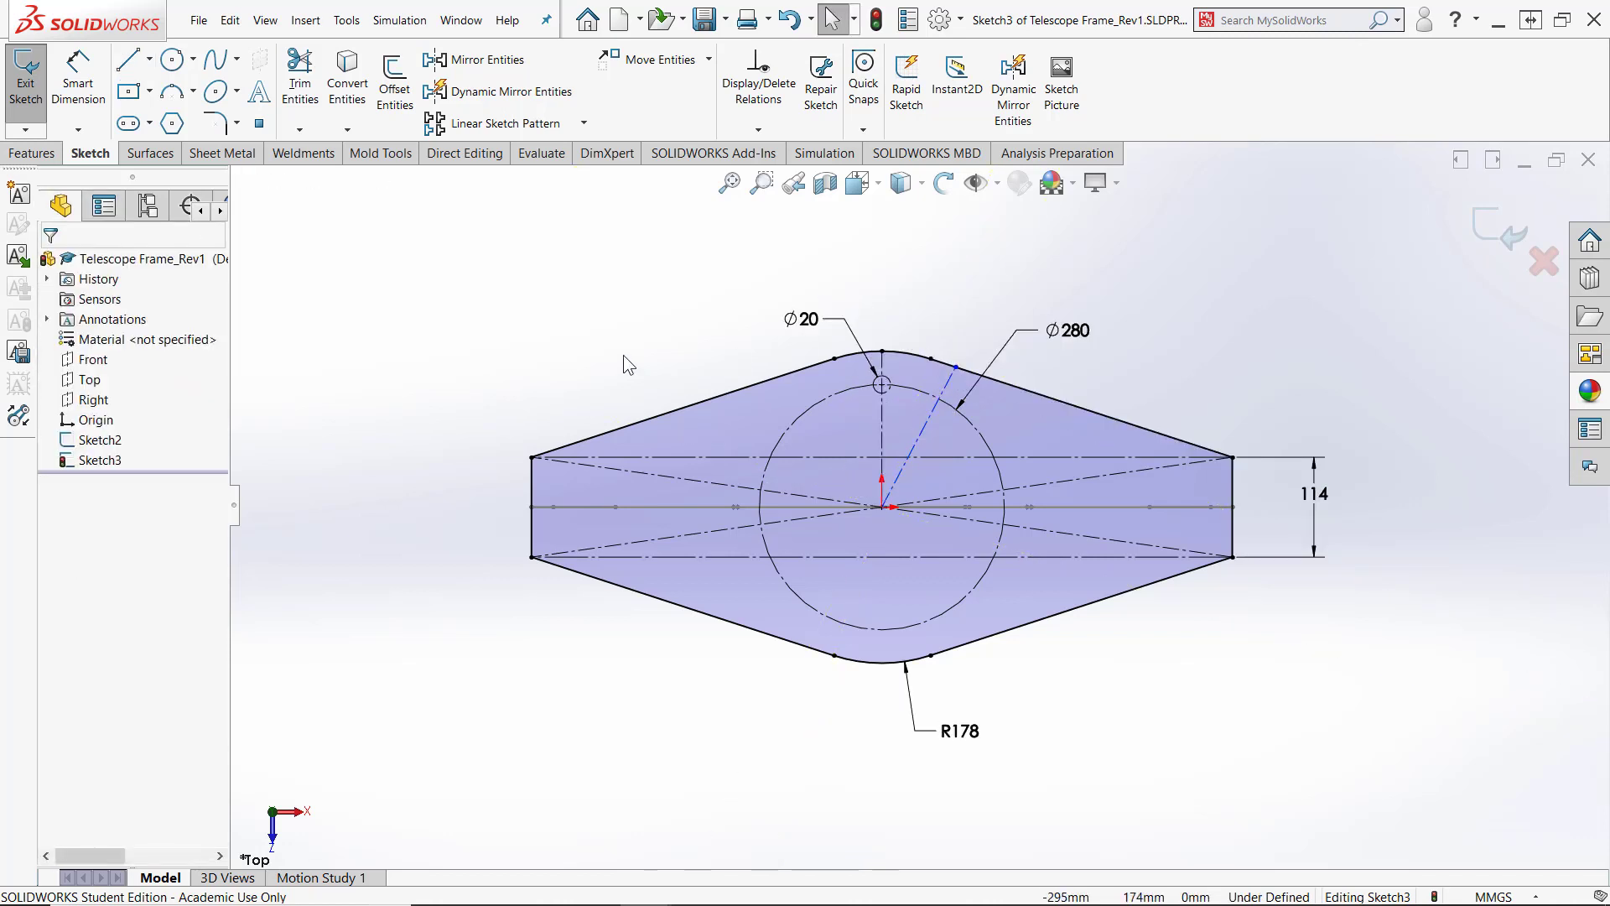
Dimension the angle between the vertical and angled centerlines as 30° and exit the sketch
{"action": "right_click_drag", "start_coordinate": [623, 354], "coordinate": [642, 289]}
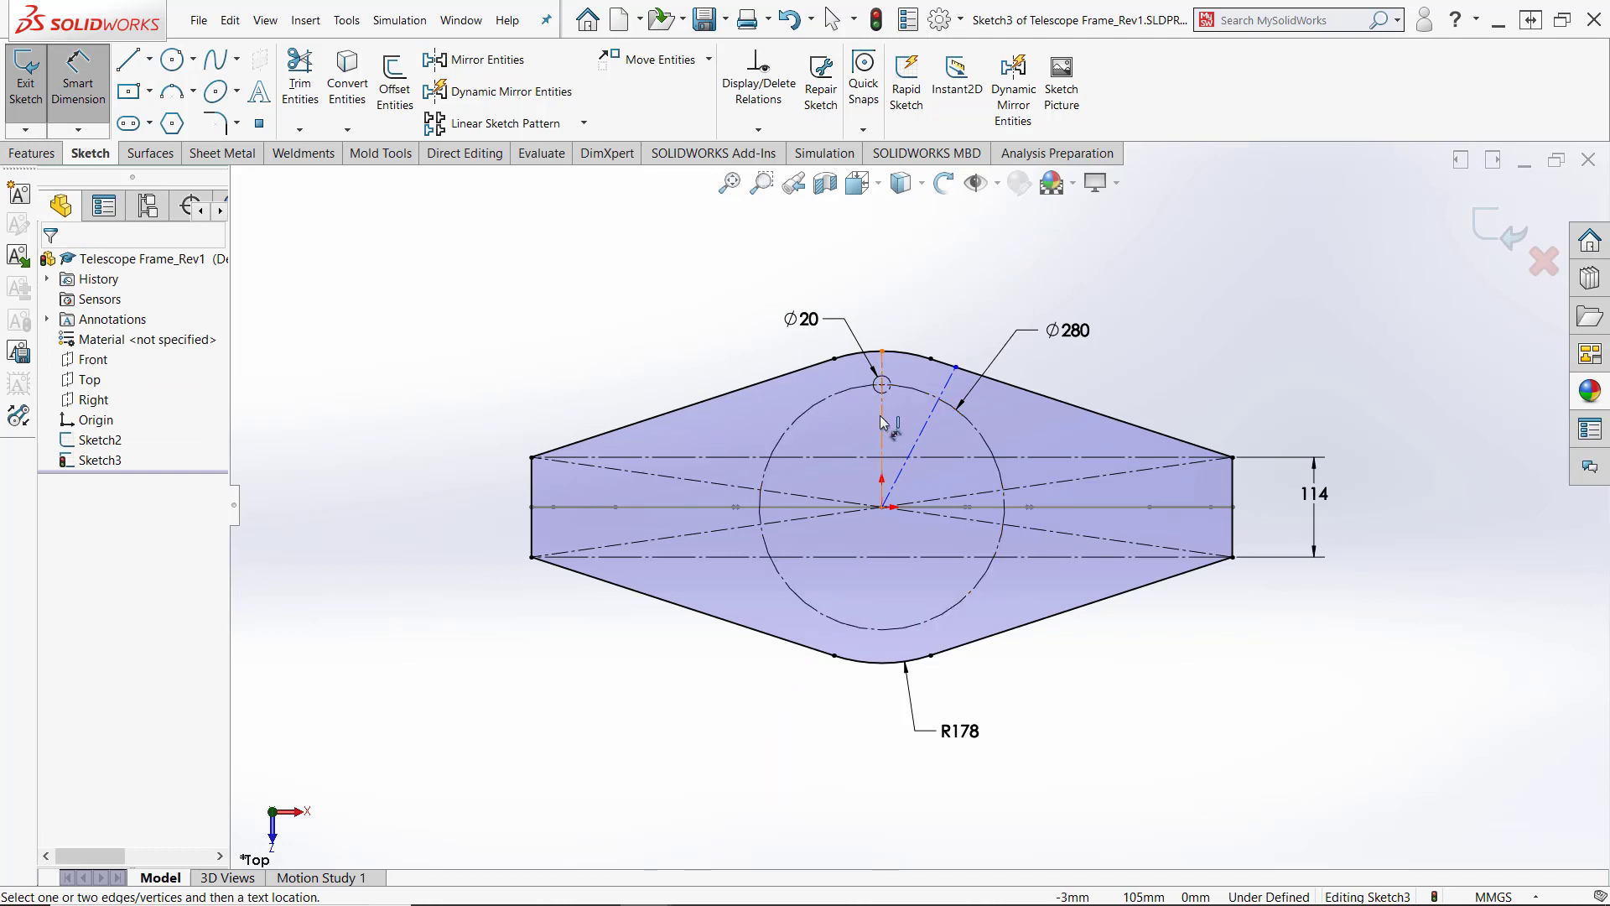
{"action": "left_click", "coordinate": [910, 453]}
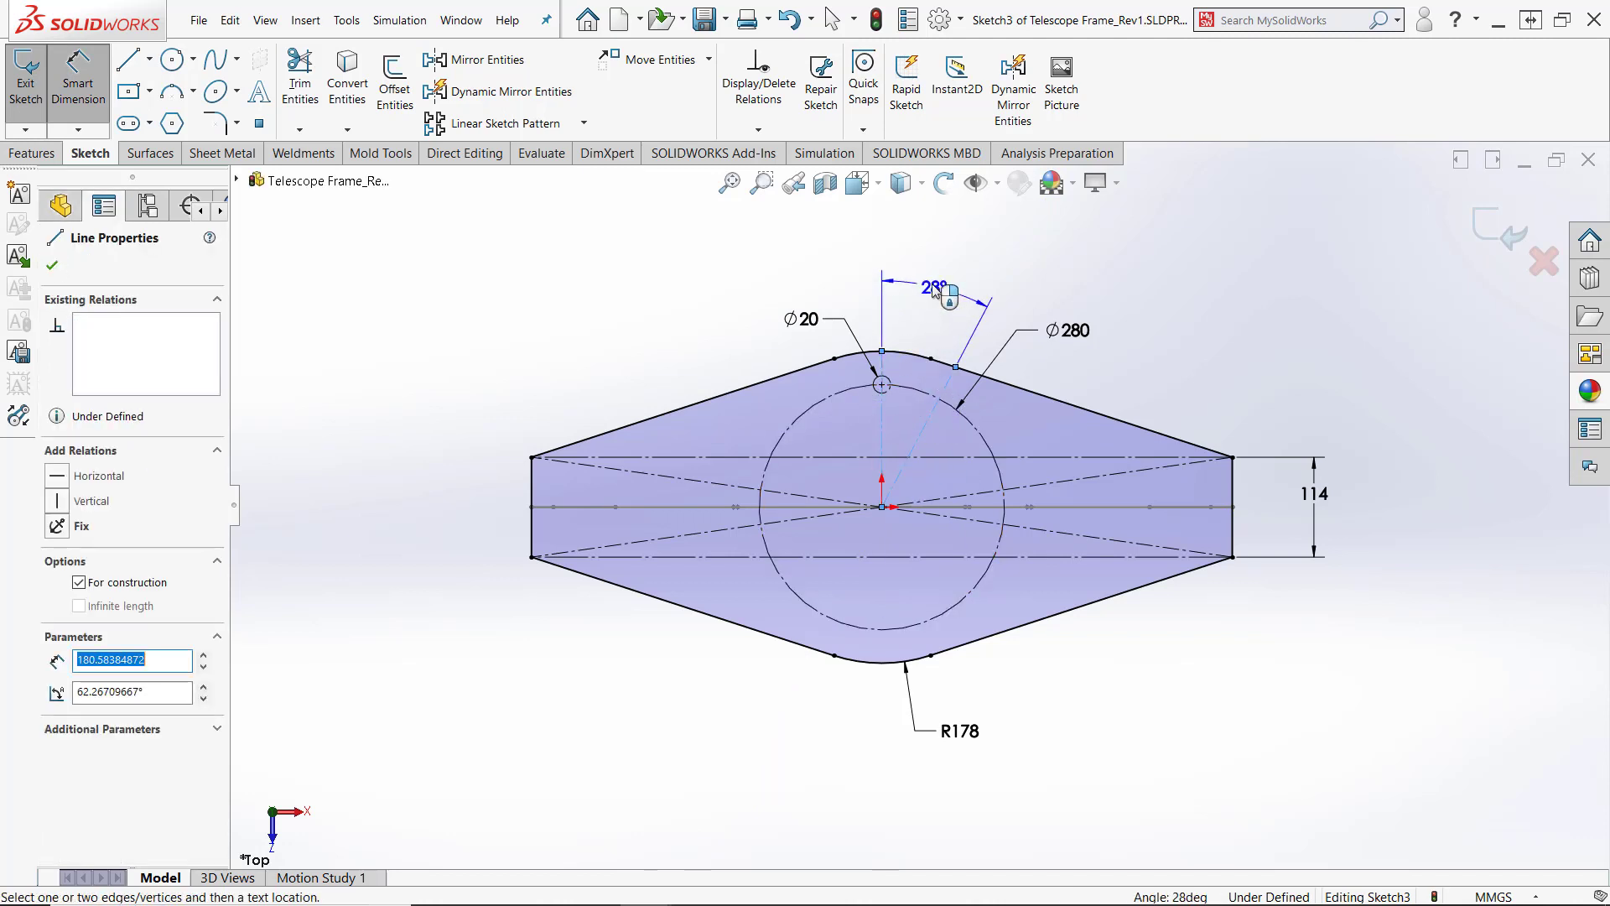
{"action": "left_click", "coordinate": [934, 286]}
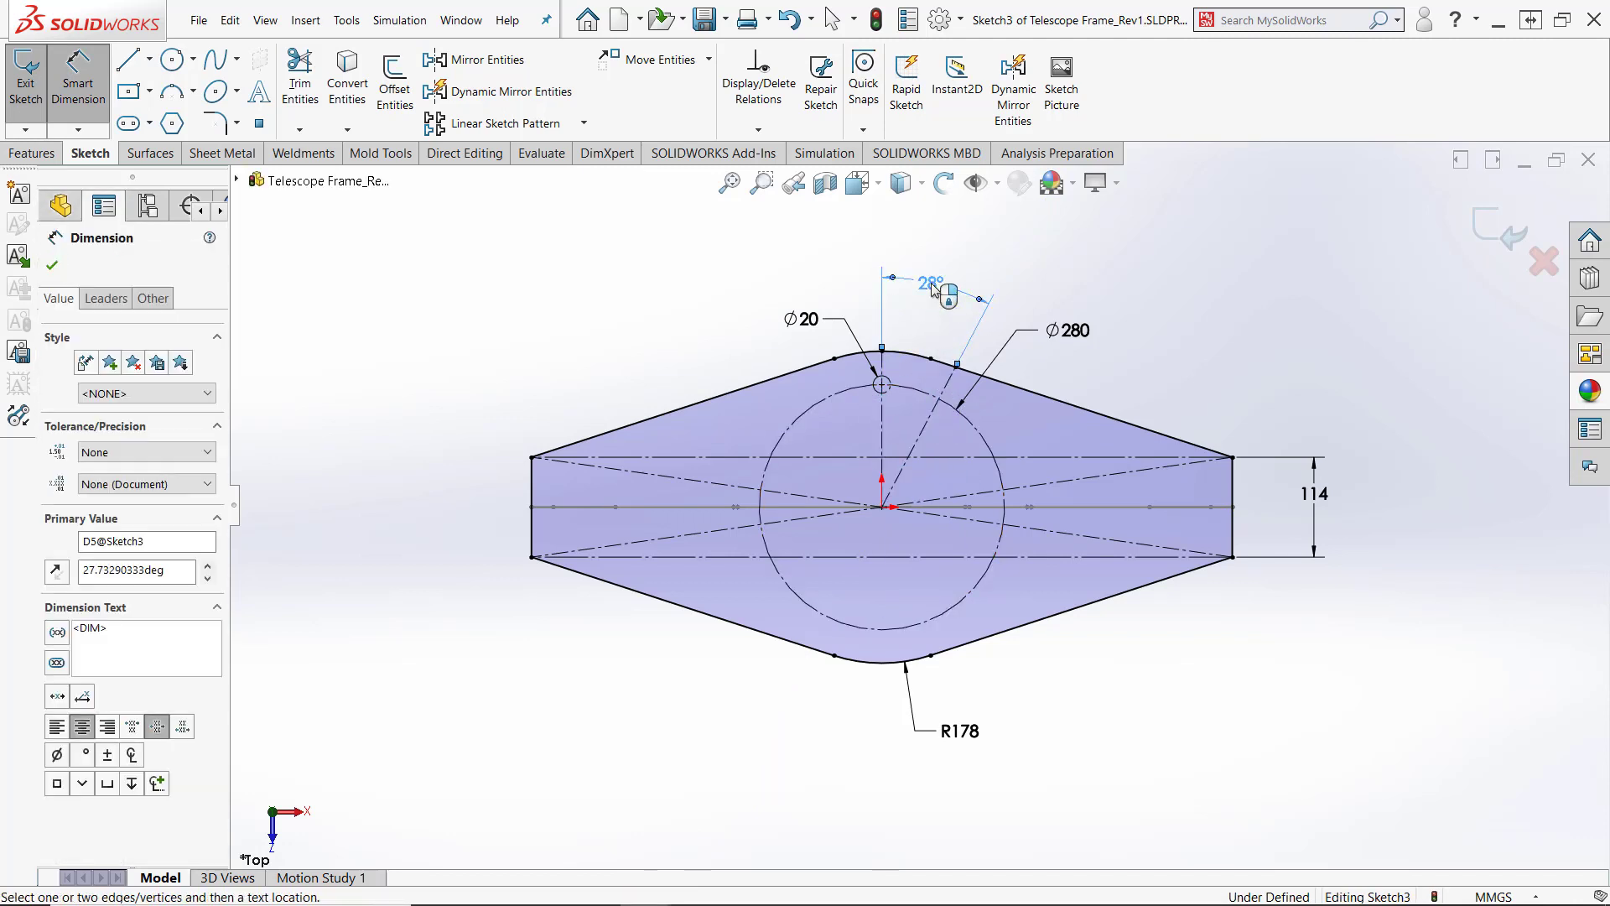
{"action": "left_click", "coordinate": [948, 304]}
{"action": "double_click", "coordinate": [932, 288]}
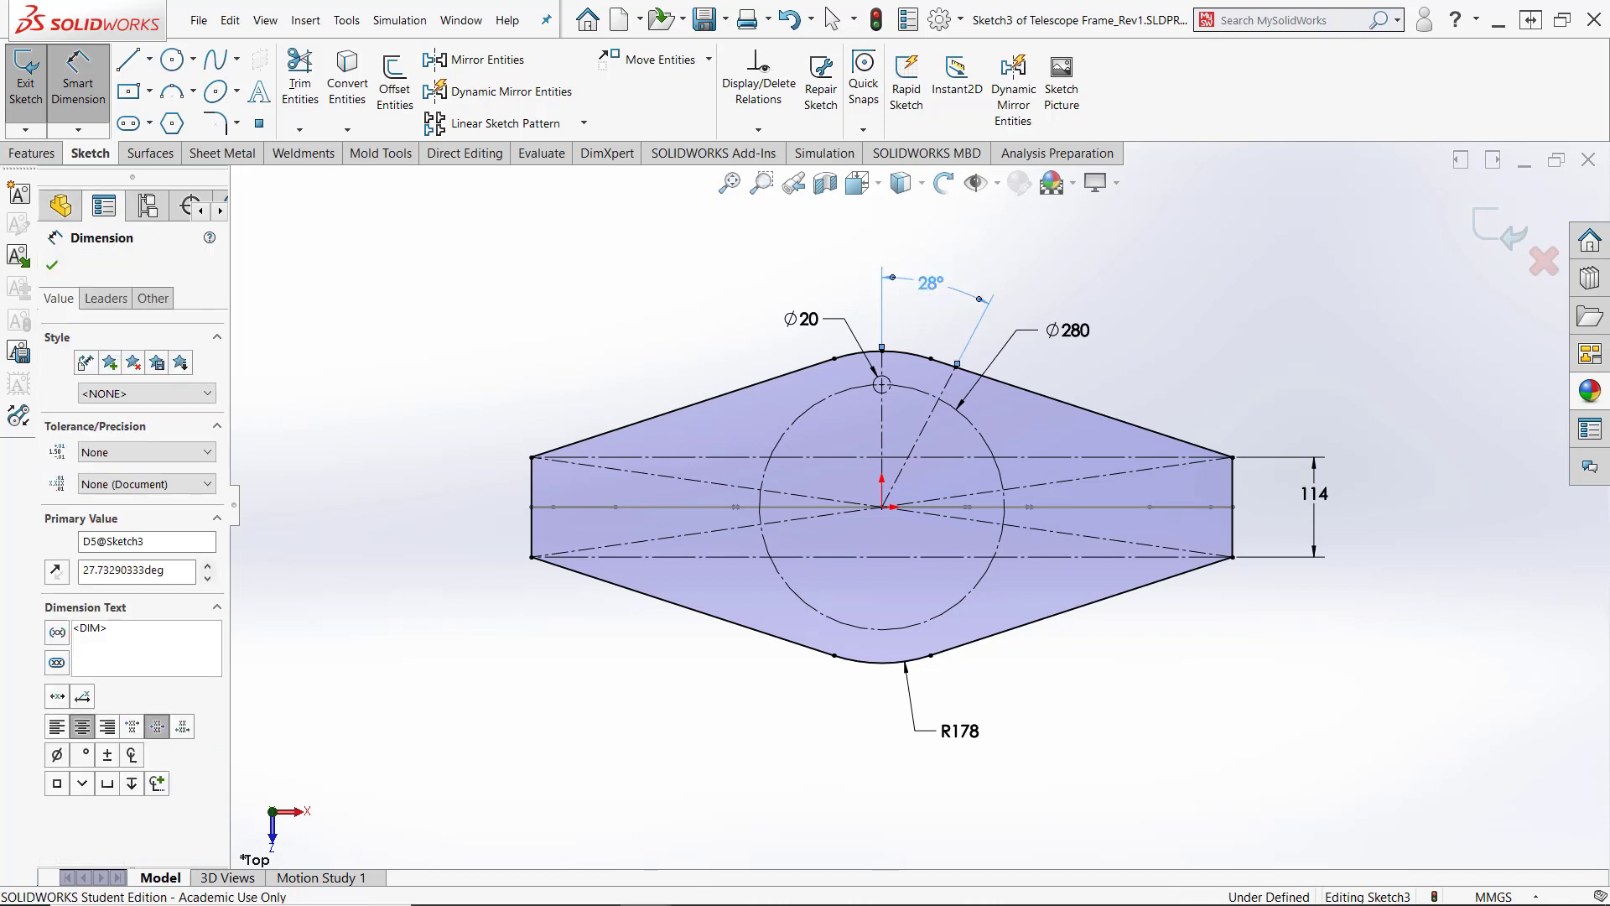
{"action": "type", "text": "30"}
{"action": "key", "text": "Return"}
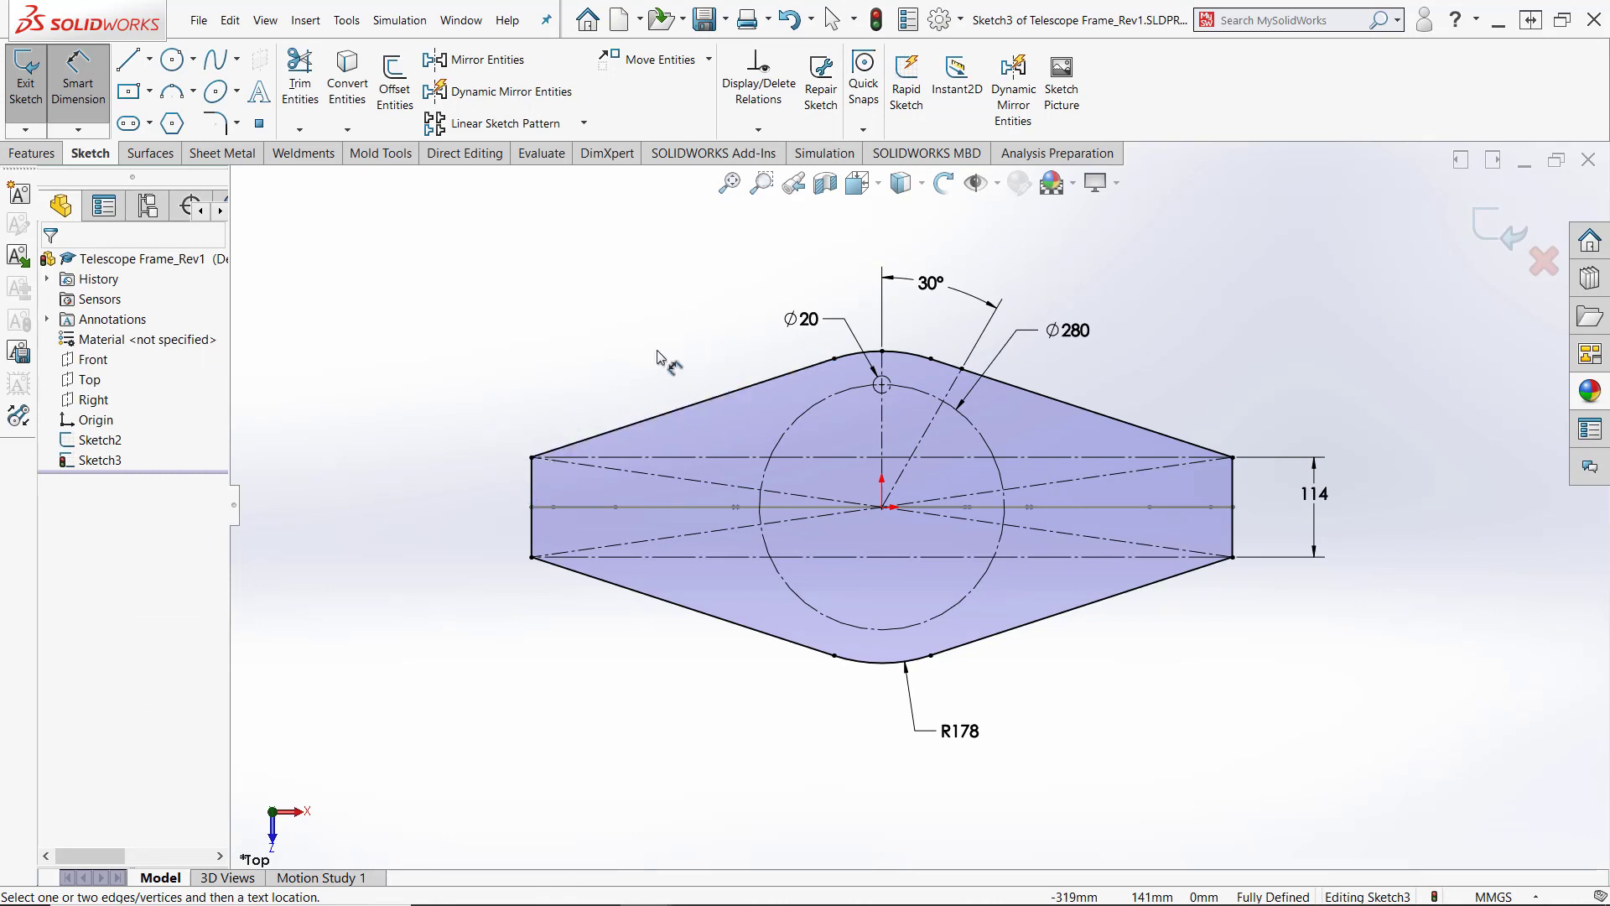
{"action": "left_click", "coordinate": [1495, 241]}
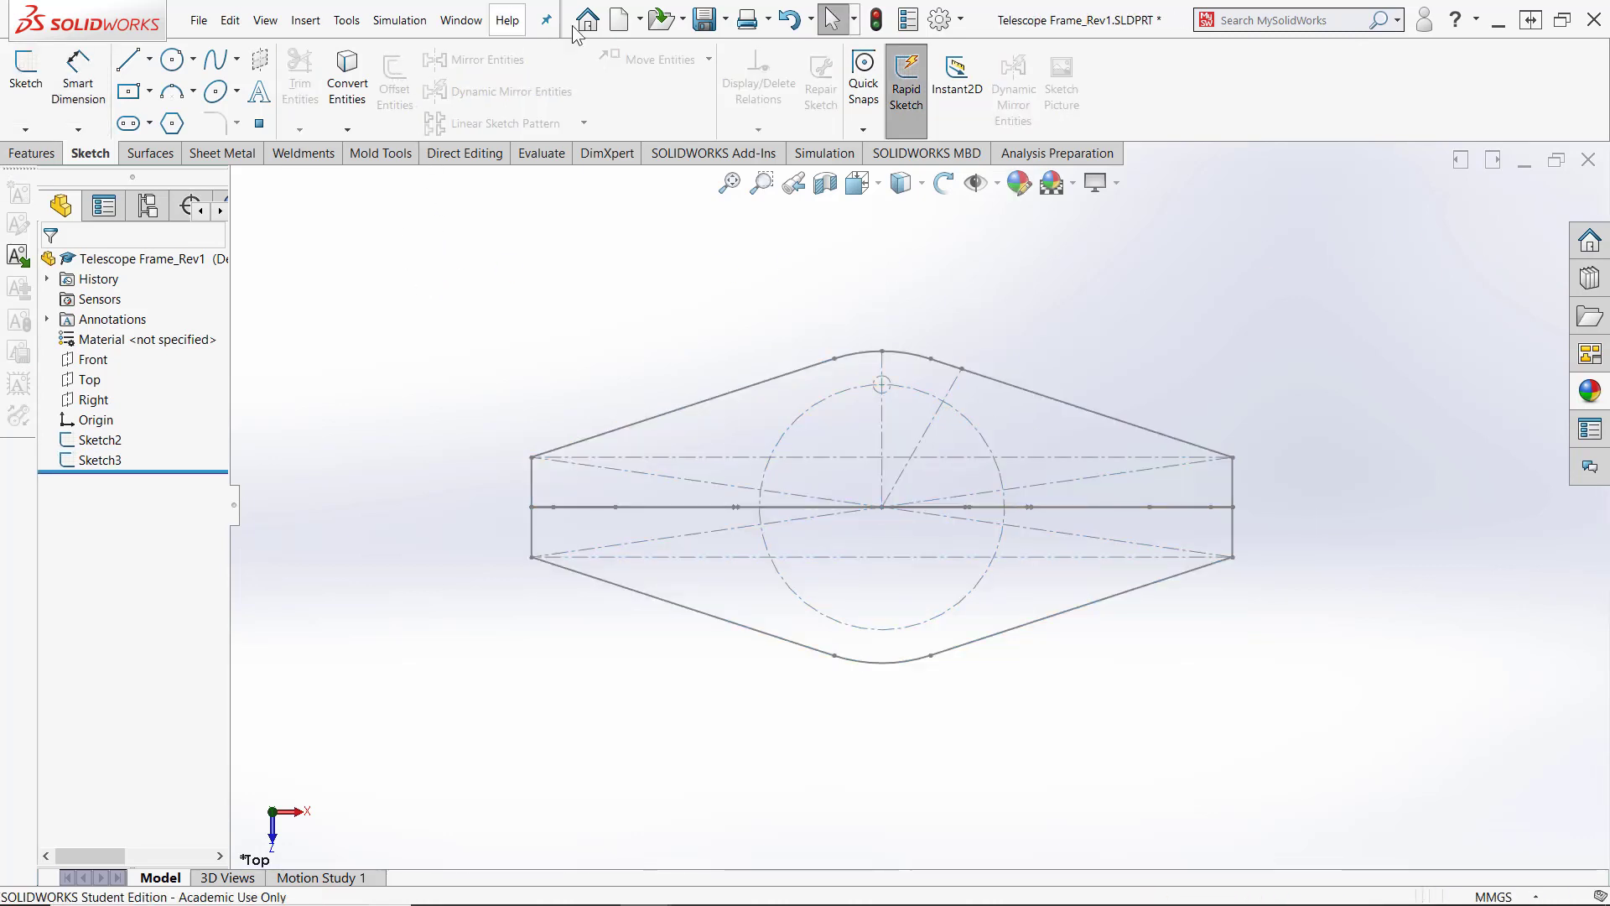
Save the part and set the view to the Front orientation
{"action": "left_click", "coordinate": [705, 18]}
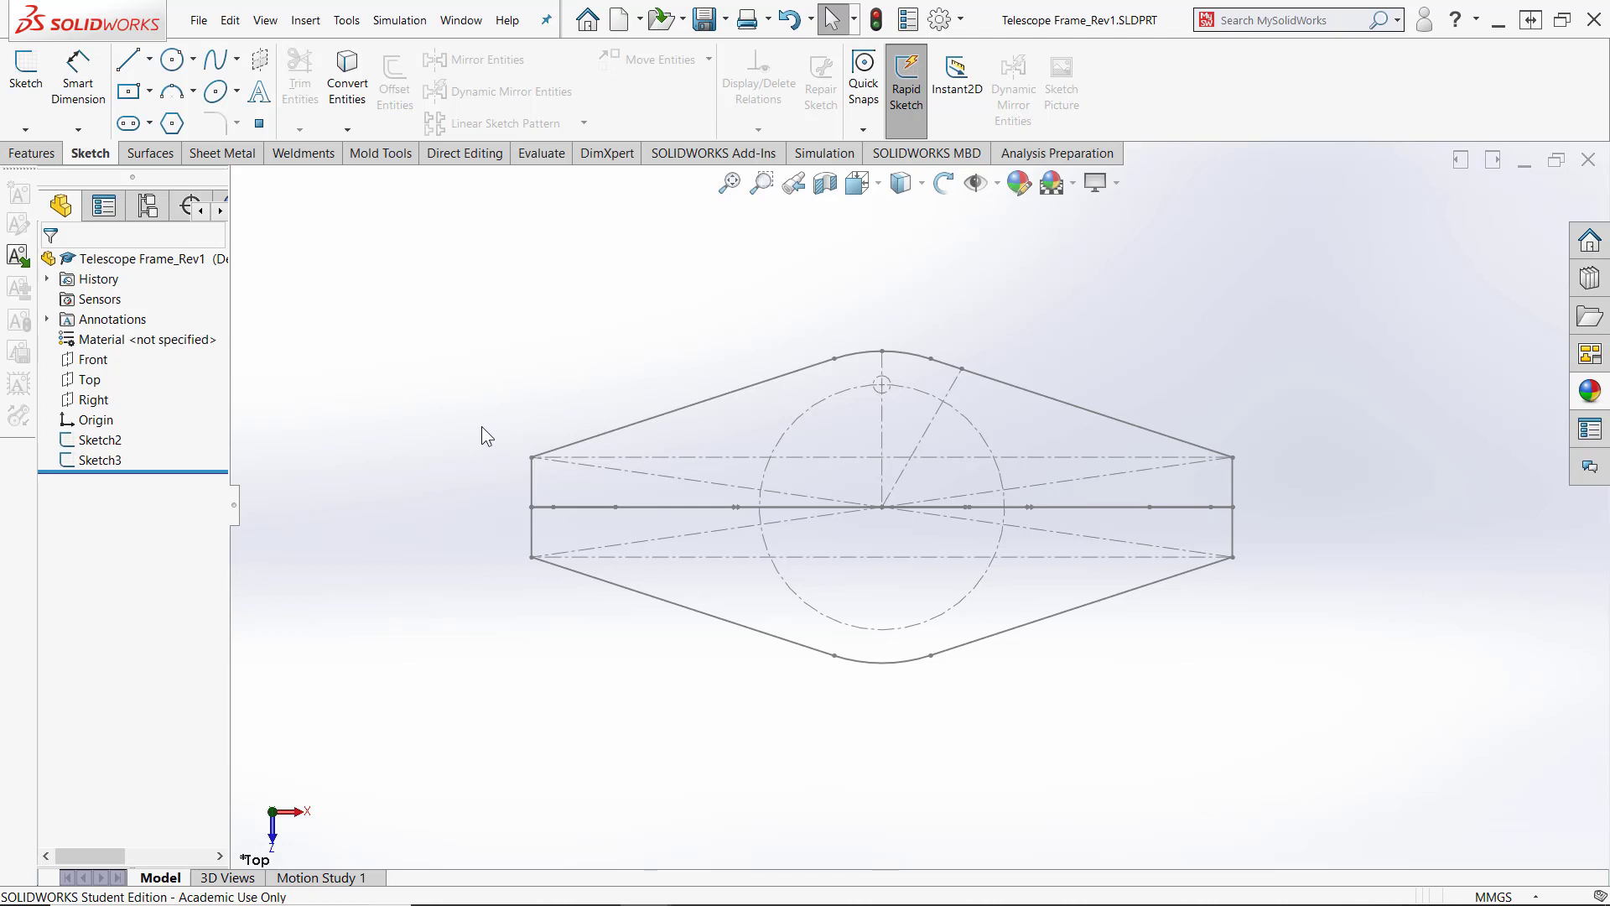
{"action": "middle_click_drag", "start_coordinate": [490, 423], "coordinate": [510, 361]}
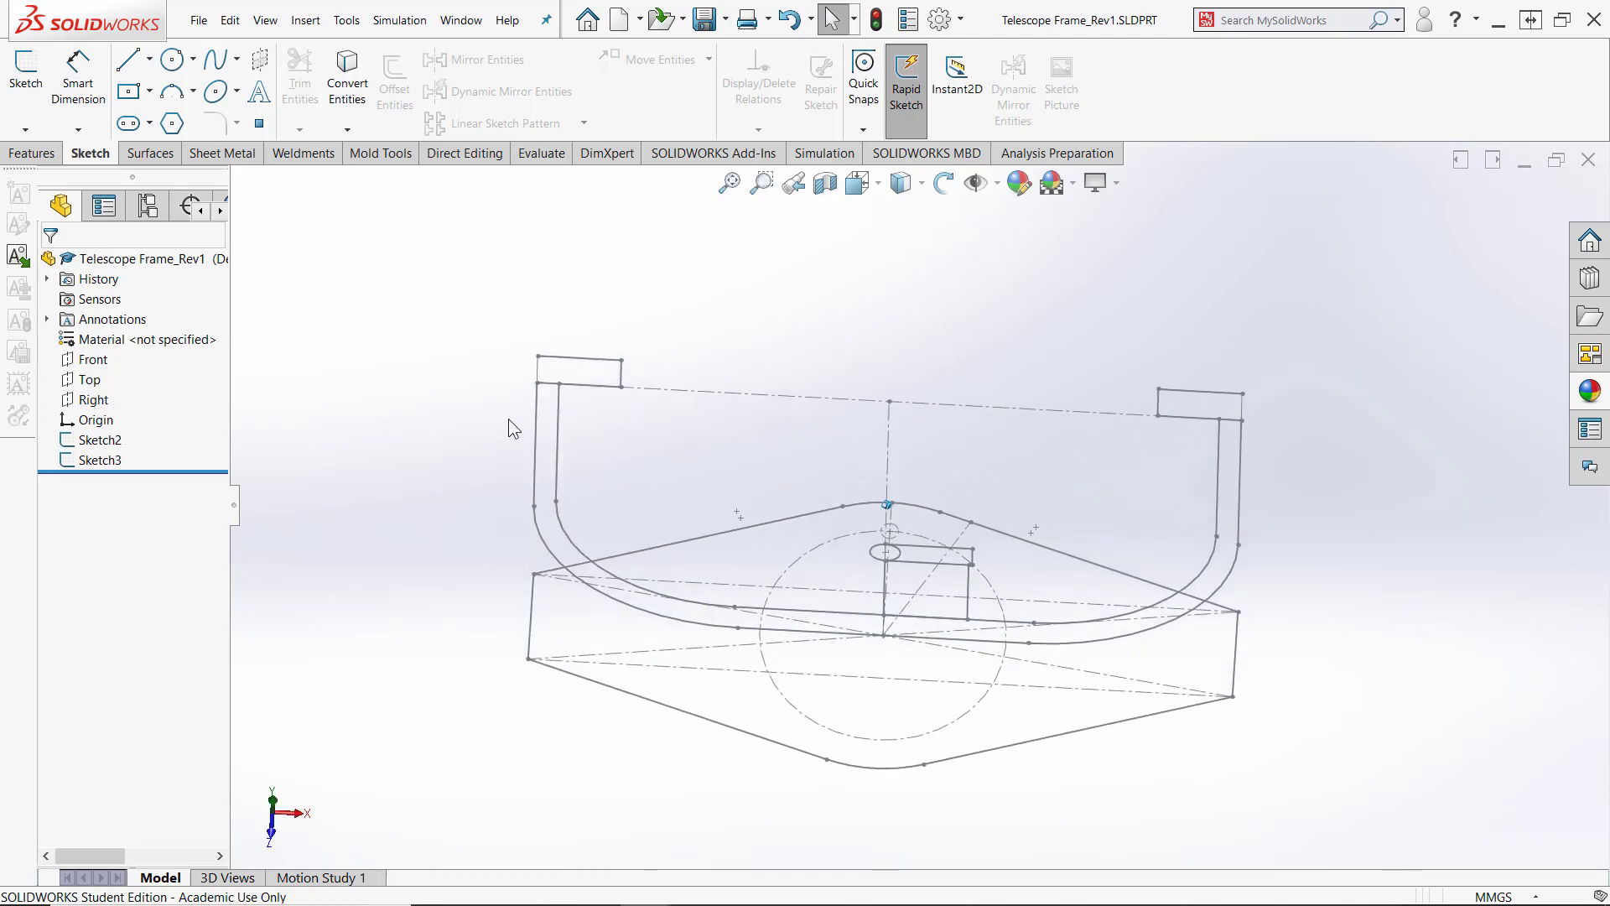
{"action": "key", "text": "space"}
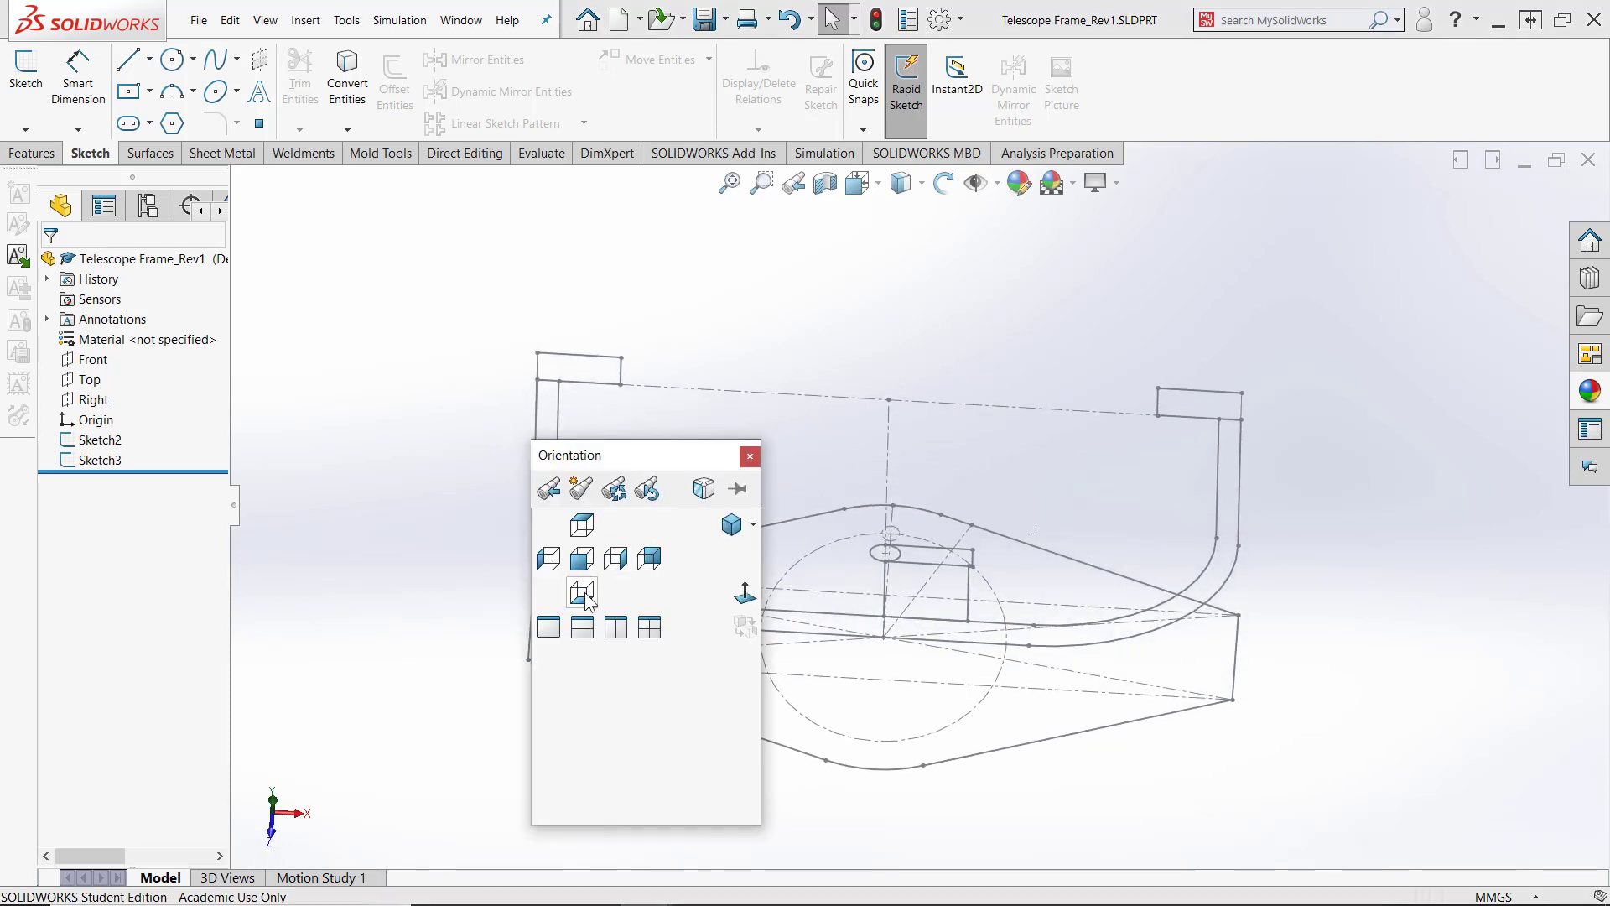
{"action": "left_click", "coordinate": [582, 559]}
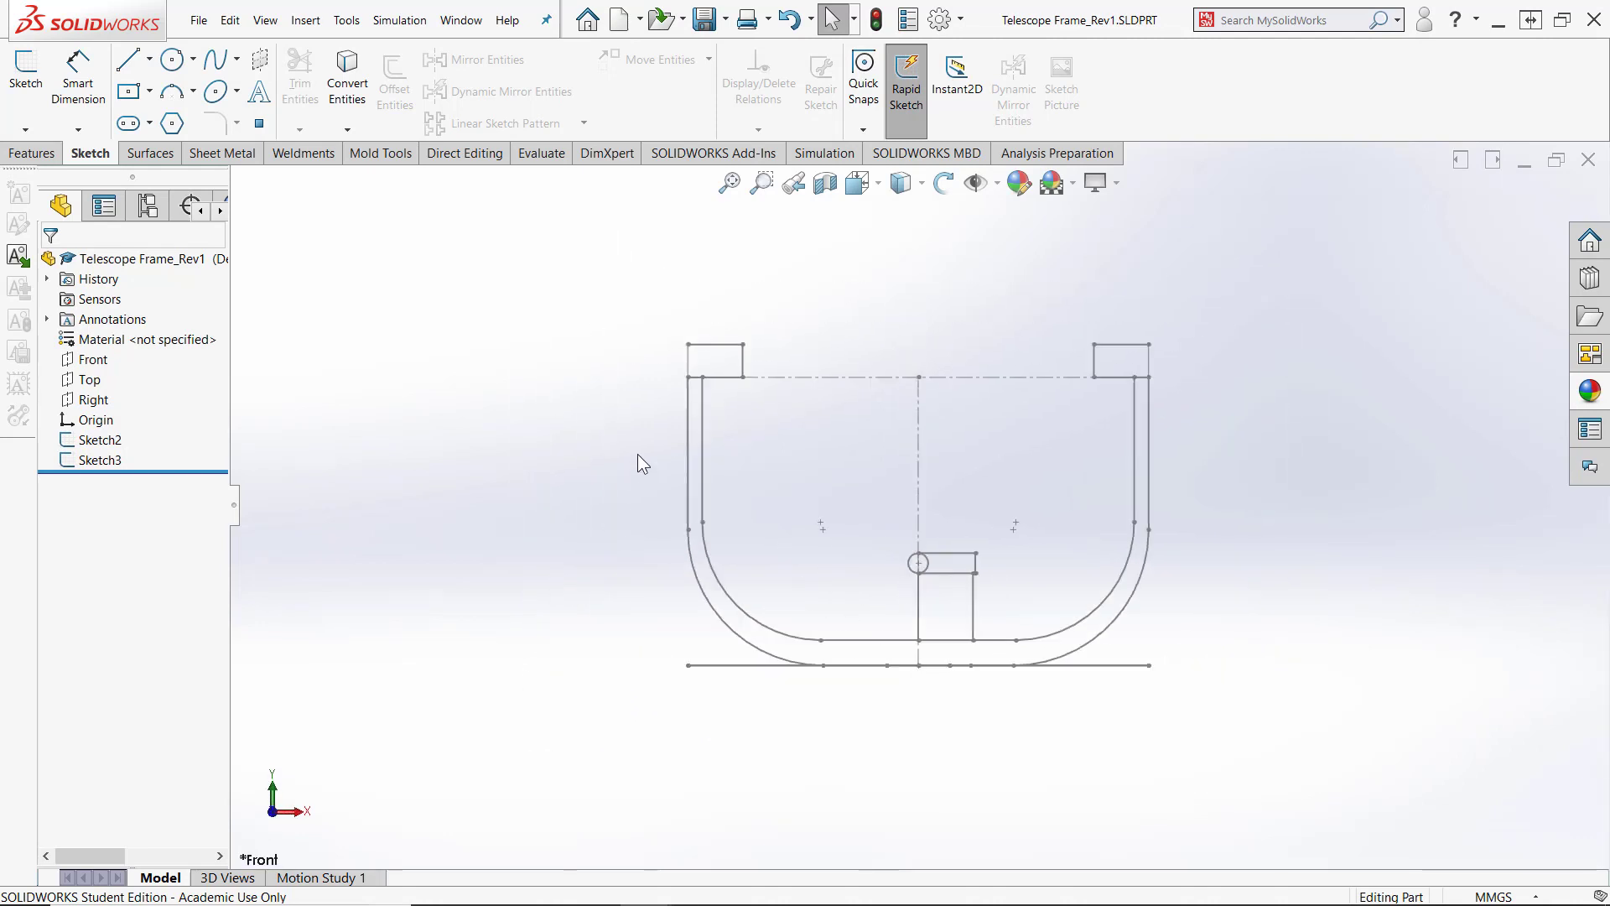
Examine the U-shaped frame layout and its central bracket in the front view
{"action": "scroll", "coordinate": [908, 637], "scroll_direction": "down", "scroll_amount": 2}
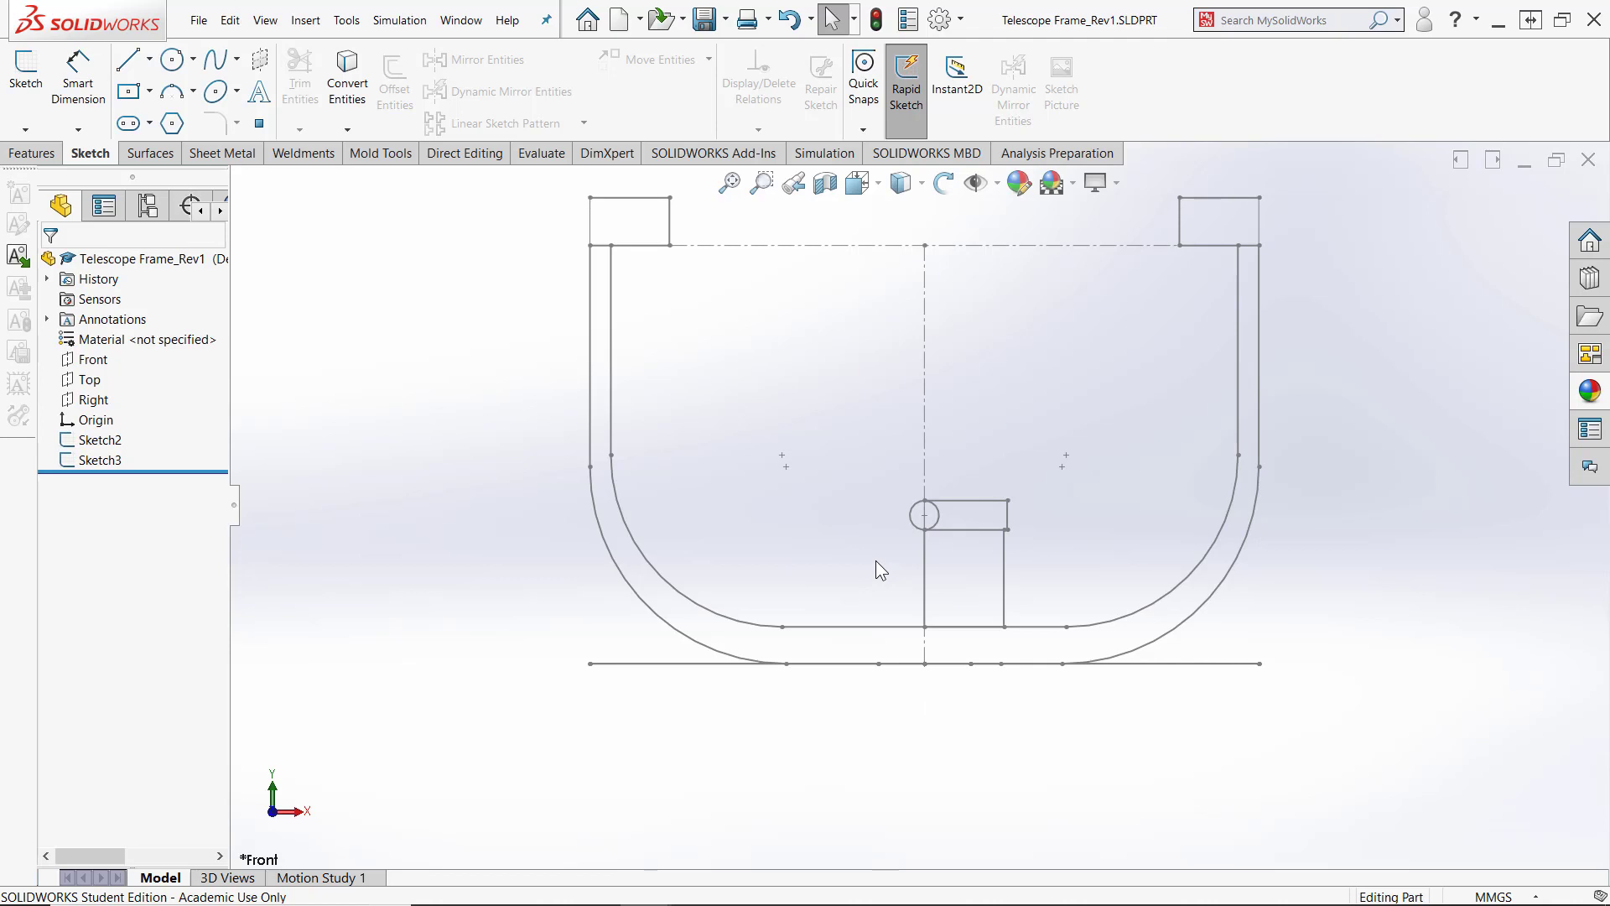
{"action": "scroll", "coordinate": [904, 555], "scroll_direction": "up", "scroll_amount": 3}
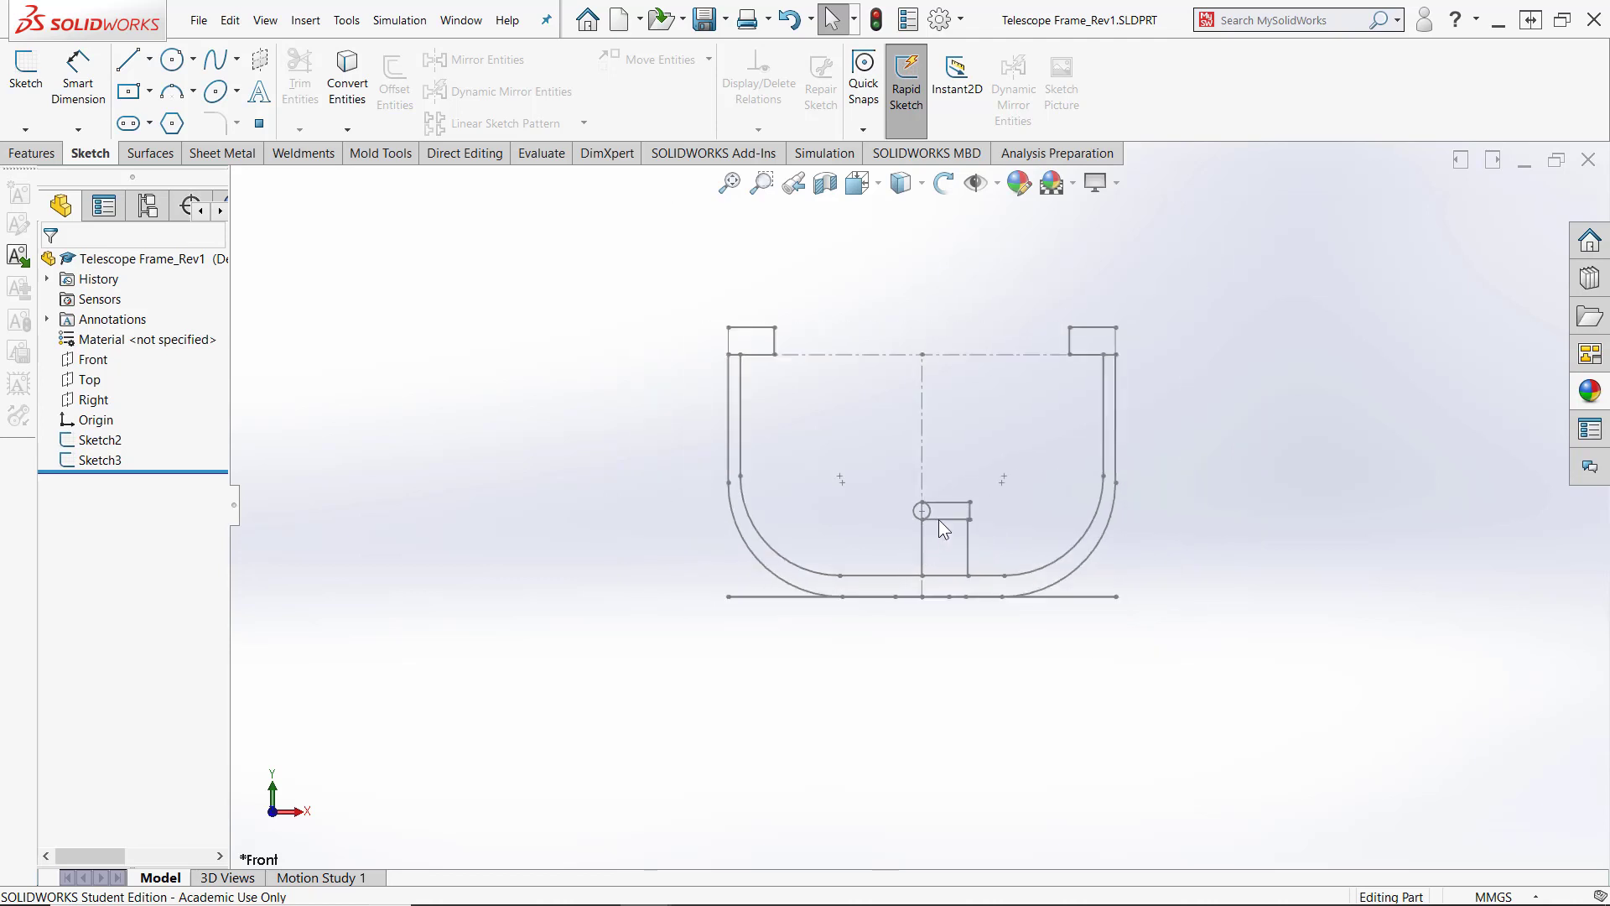
{"action": "scroll", "coordinate": [931, 521], "scroll_direction": "down", "scroll_amount": 4}
{"action": "scroll", "coordinate": [943, 490], "scroll_direction": "up", "scroll_amount": 2}
{"action": "scroll", "coordinate": [942, 490], "scroll_direction": "up", "scroll_amount": 1}
{"action": "scroll", "coordinate": [938, 400], "scroll_direction": "down", "scroll_amount": 1}
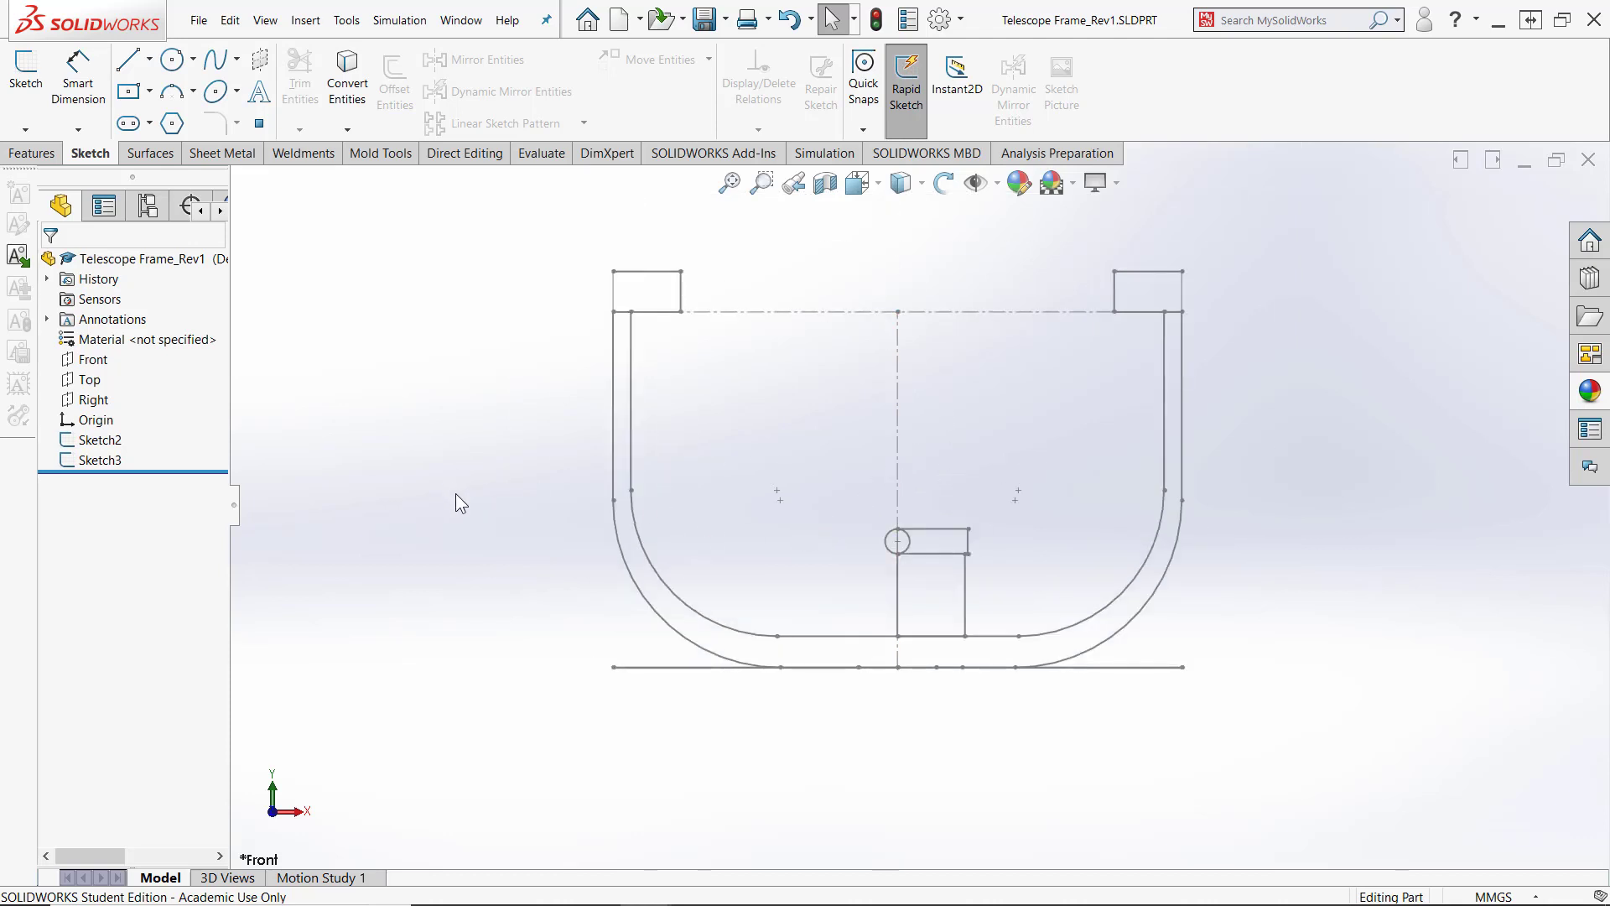
{"action": "key", "text": "z"}
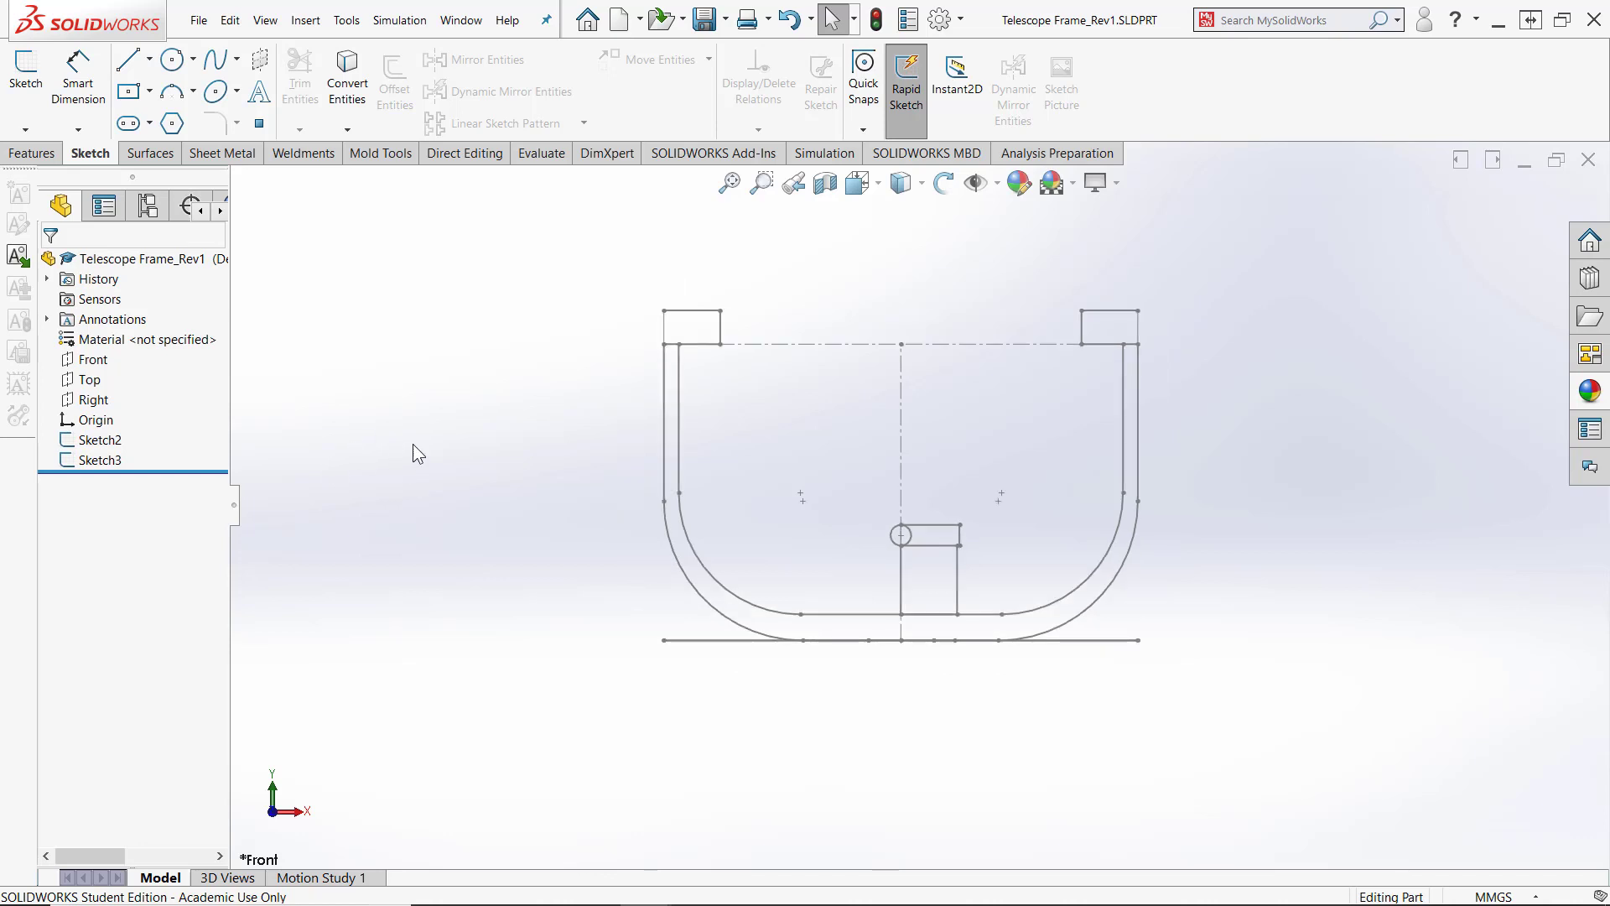
{"action": "scroll", "coordinate": [957, 301], "scroll_direction": "down", "scroll_amount": 1}
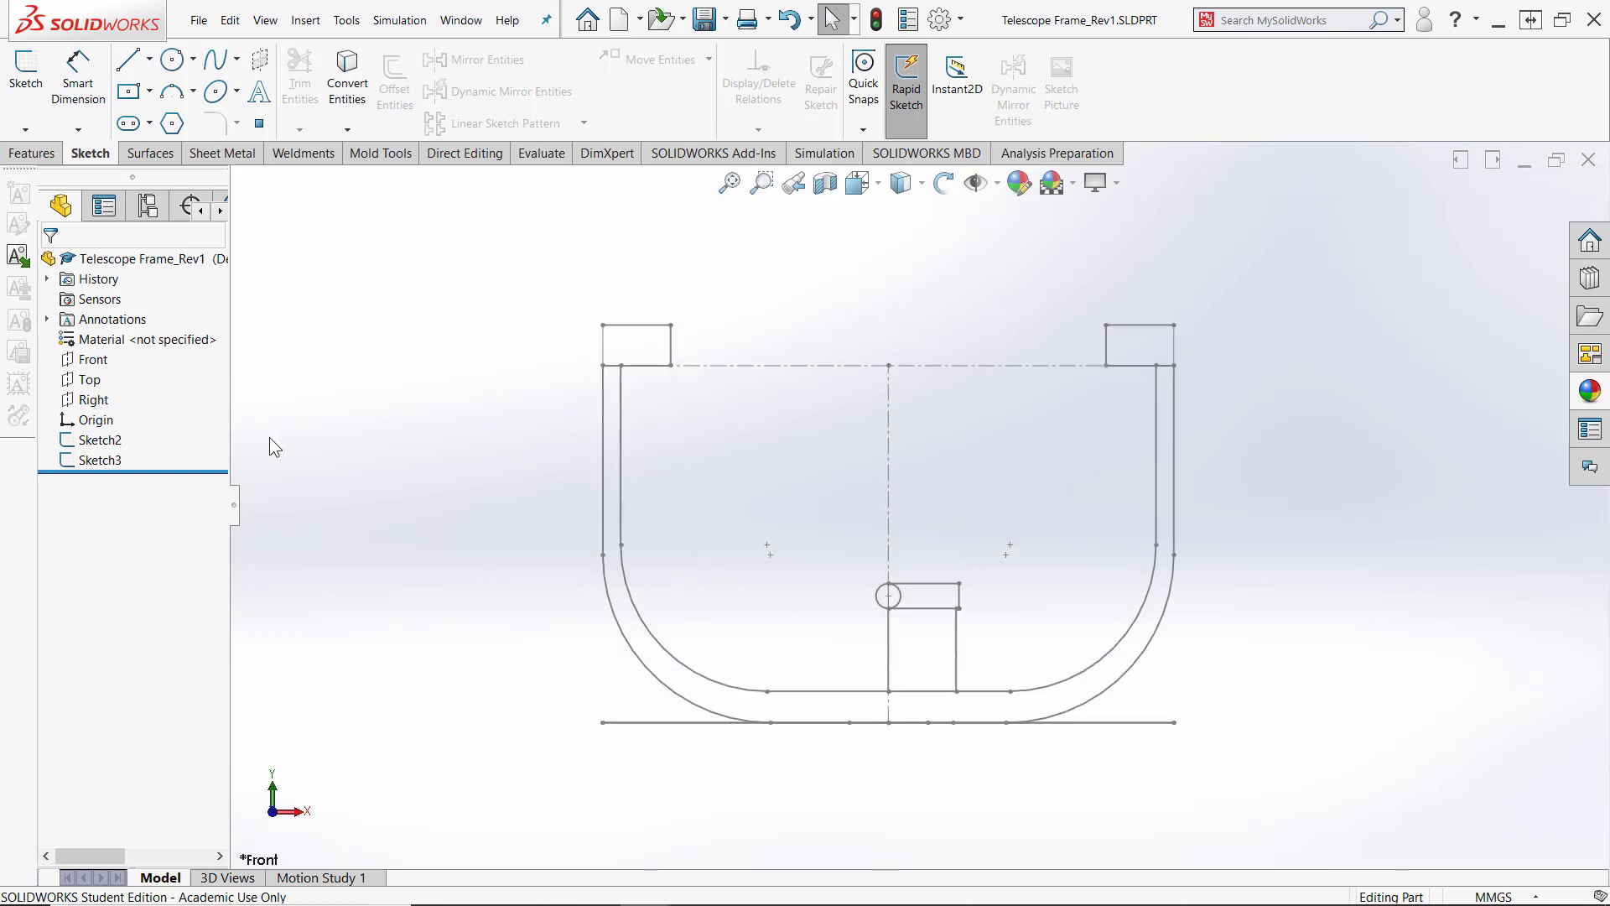
Start a new sketch on the Front plane
{"action": "left_click", "coordinate": [90, 368]}
{"action": "left_click", "coordinate": [96, 335]}
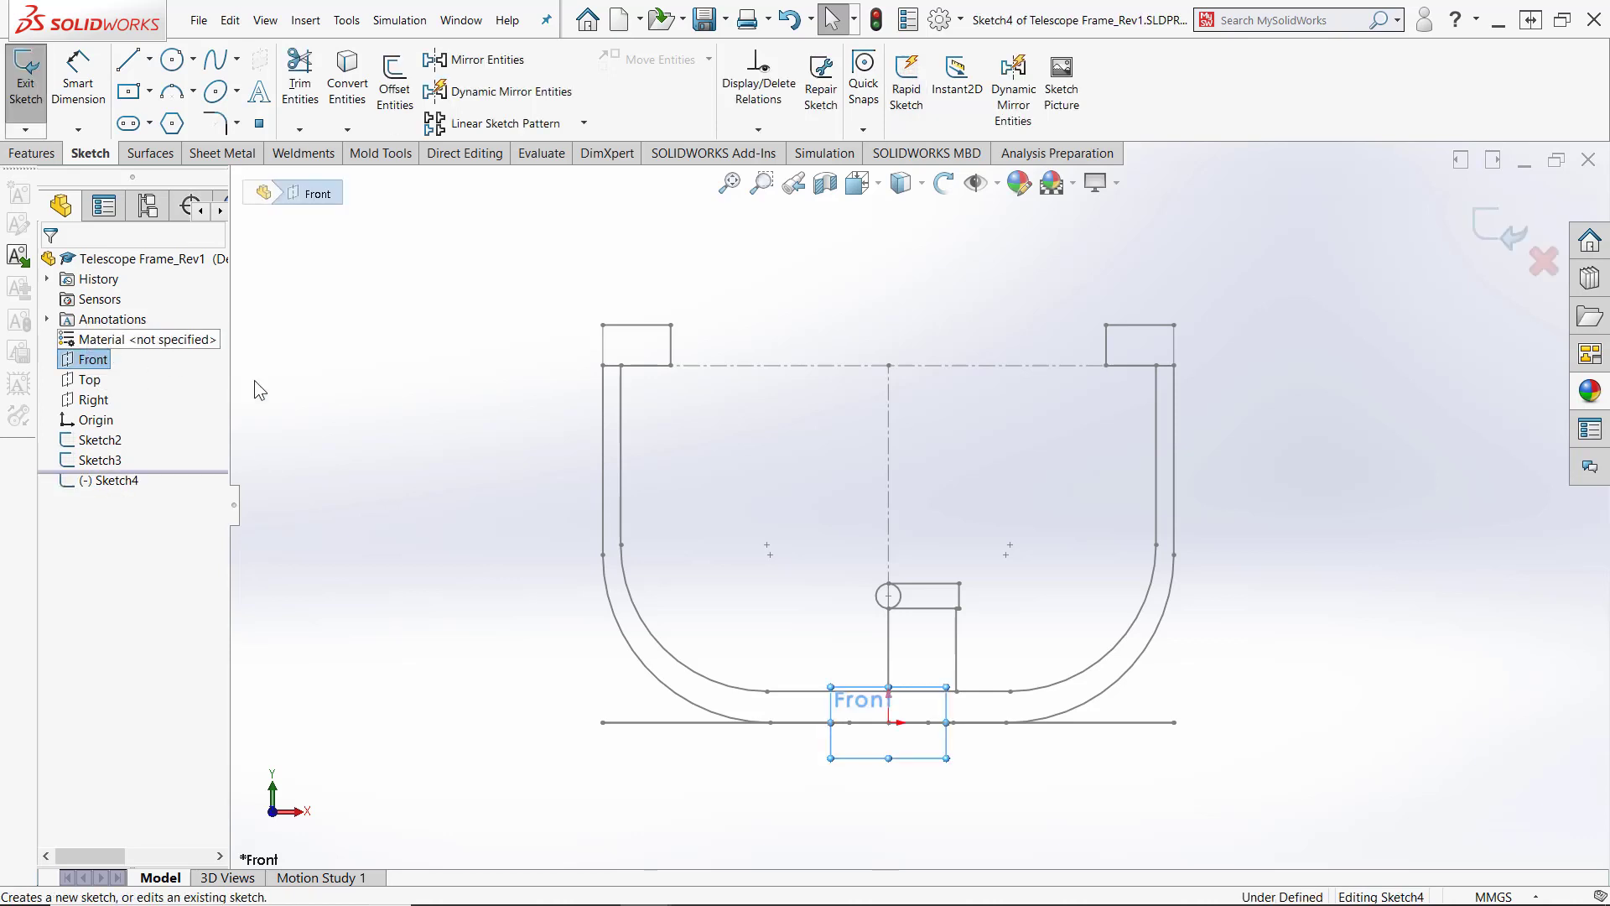
{"action": "left_click", "coordinate": [421, 453]}
Draw a corner rectangle, 800 mm wide and about 21 mm high, from the frame's upper left corner across to its outer right edge
{"action": "scroll", "coordinate": [928, 717], "scroll_direction": "down", "scroll_amount": 3}
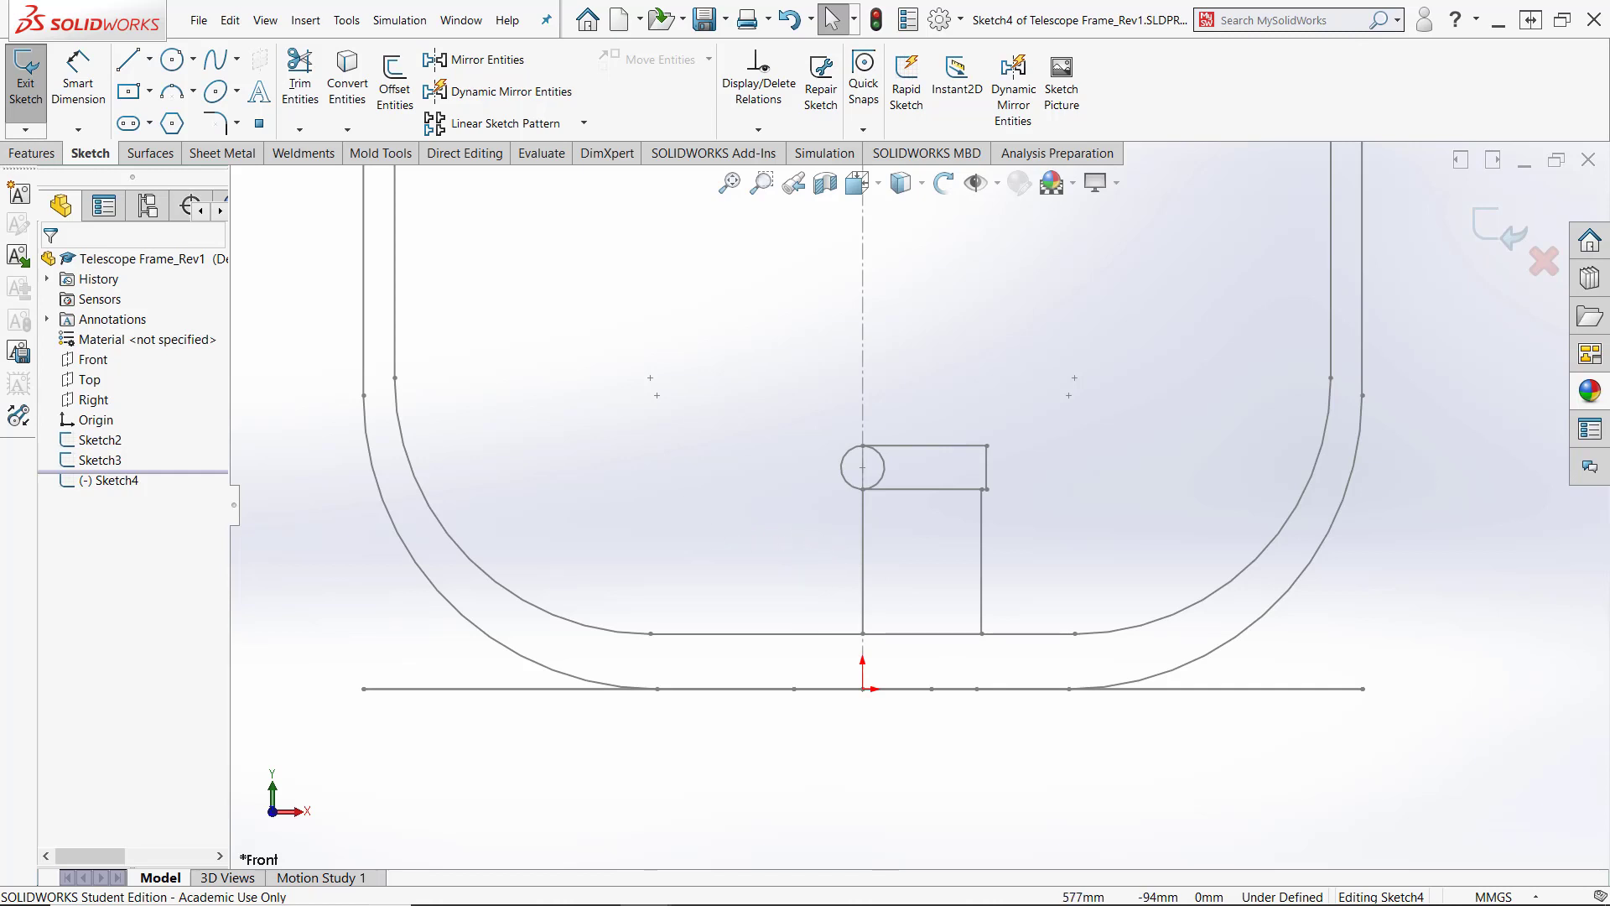
{"action": "scroll", "coordinate": [775, 557], "scroll_direction": "up", "scroll_amount": 8}
{"action": "scroll", "coordinate": [1004, 403], "scroll_direction": "down", "scroll_amount": 6}
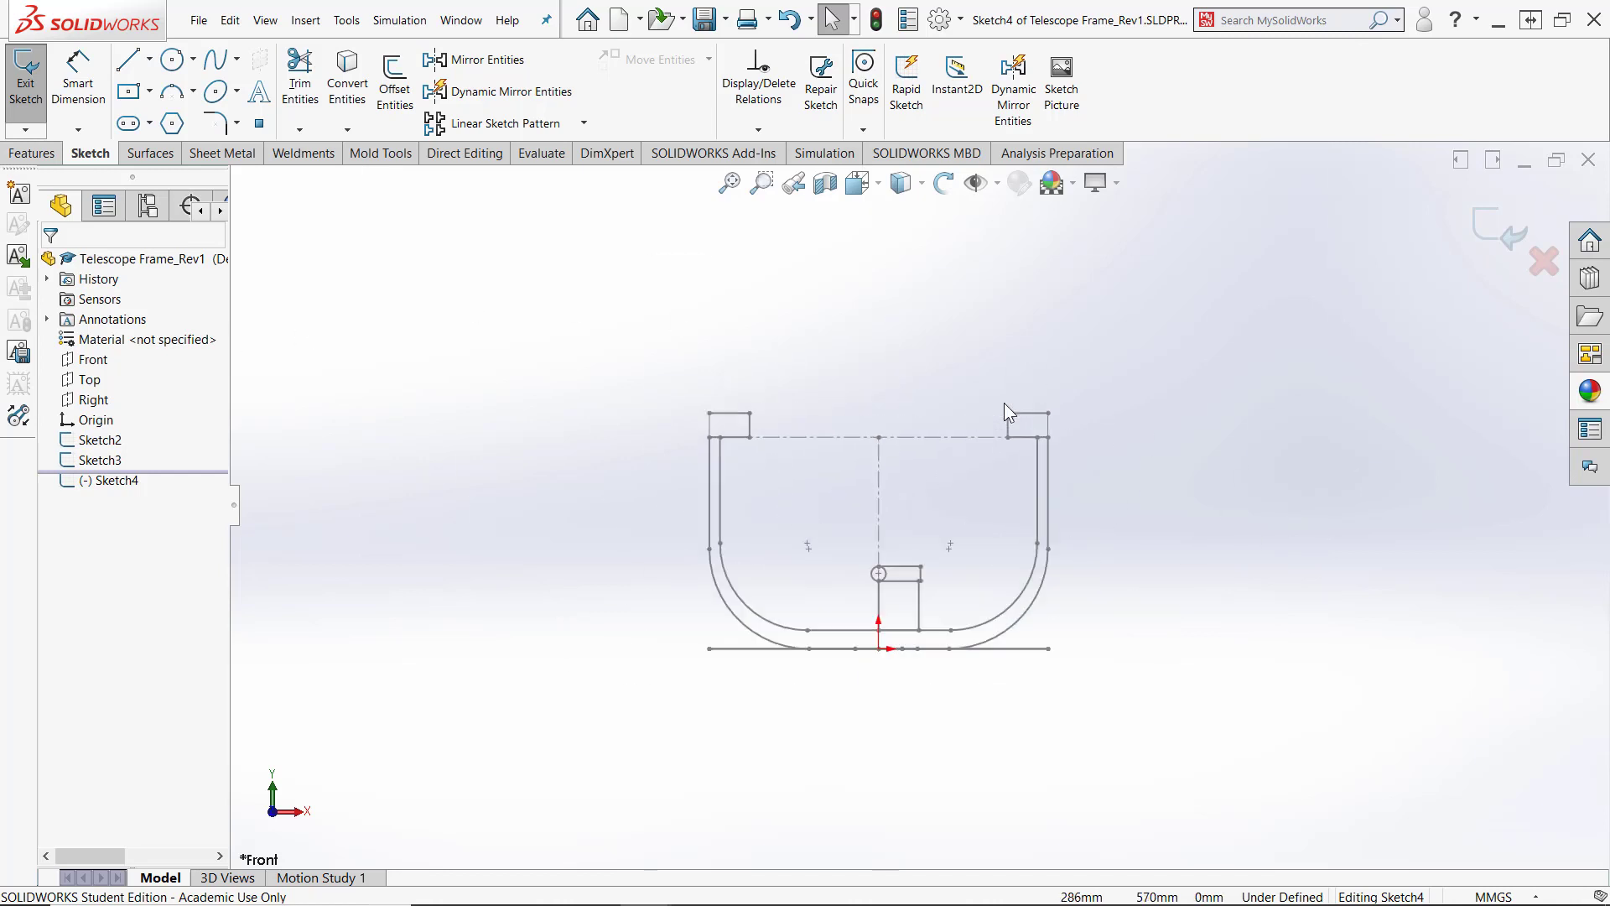
{"action": "scroll", "coordinate": [931, 436], "scroll_direction": "up", "scroll_amount": 3}
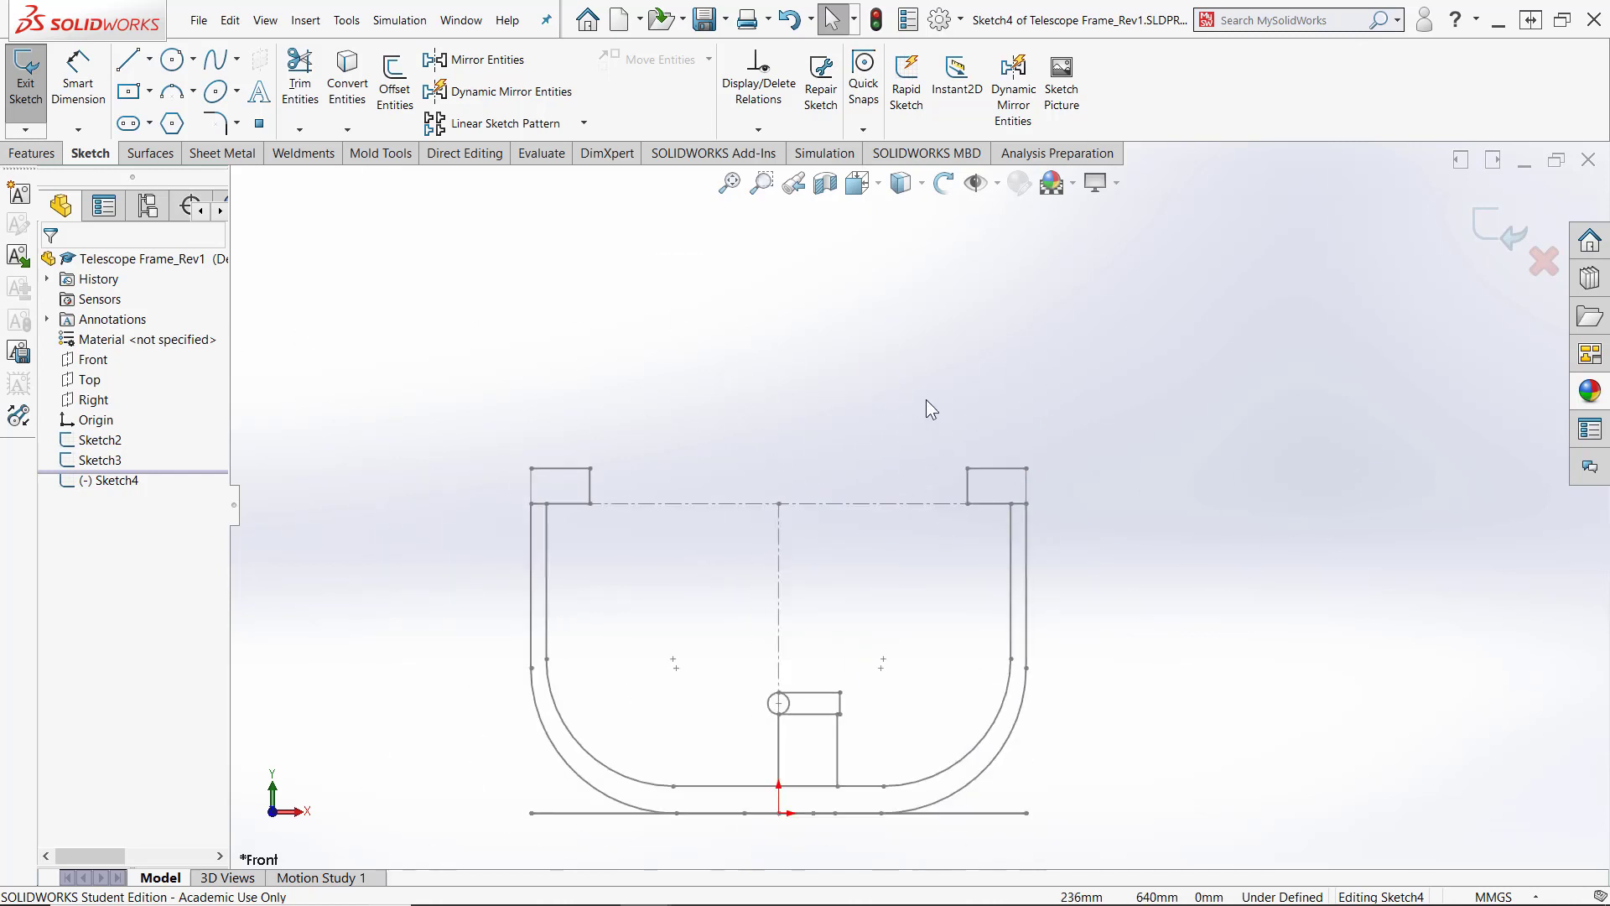
{"action": "left_click", "coordinate": [148, 92]}
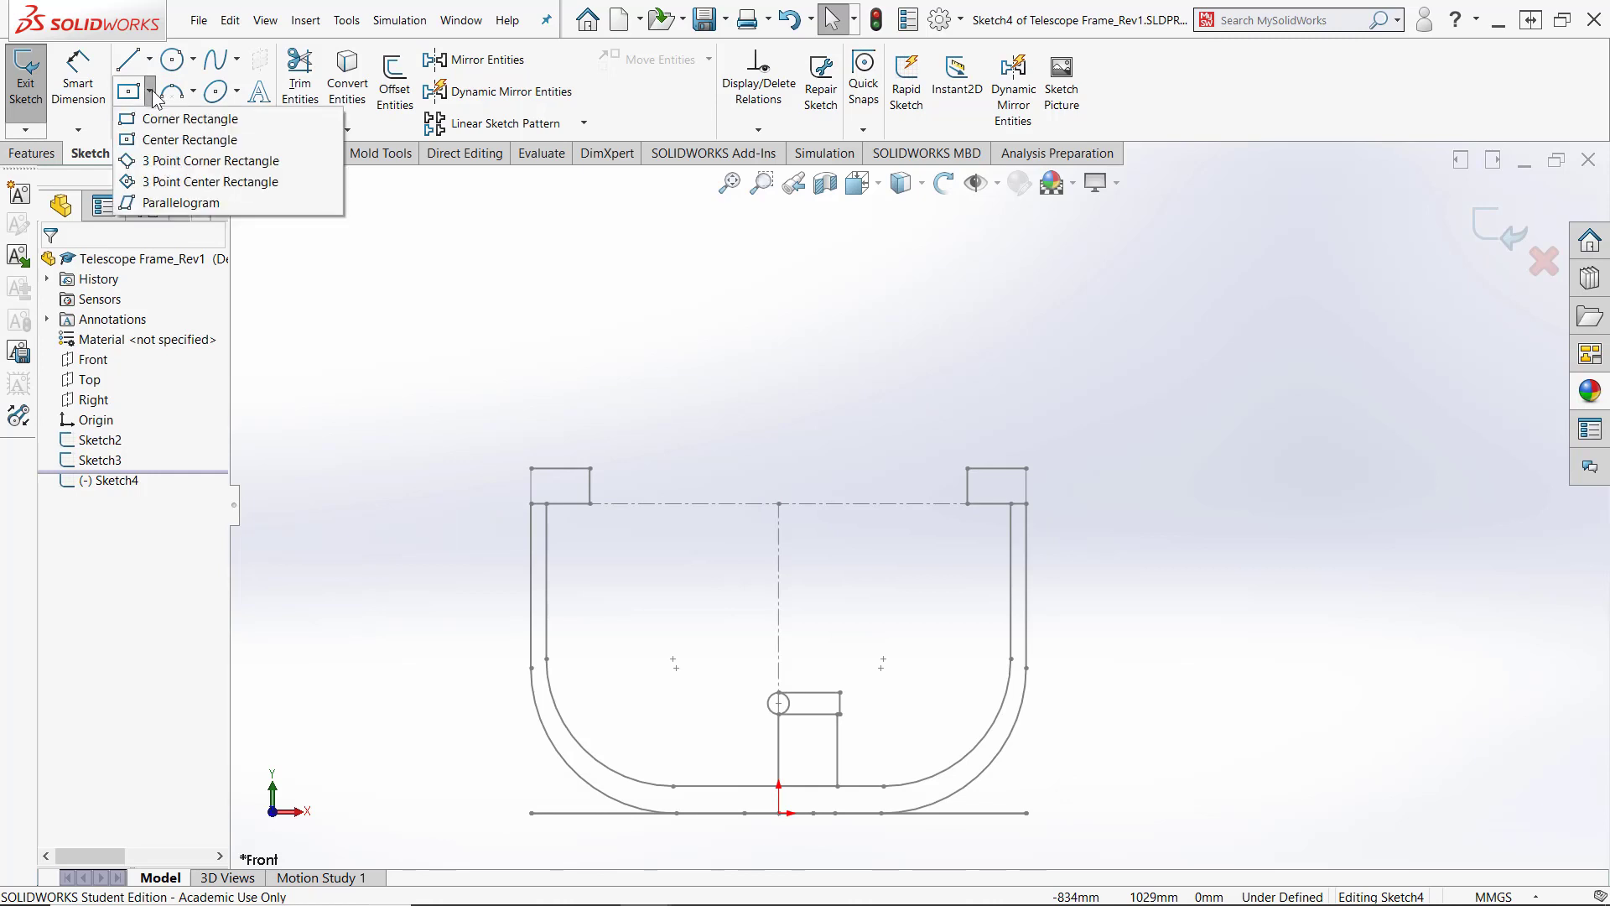
{"action": "left_click", "coordinate": [168, 117]}
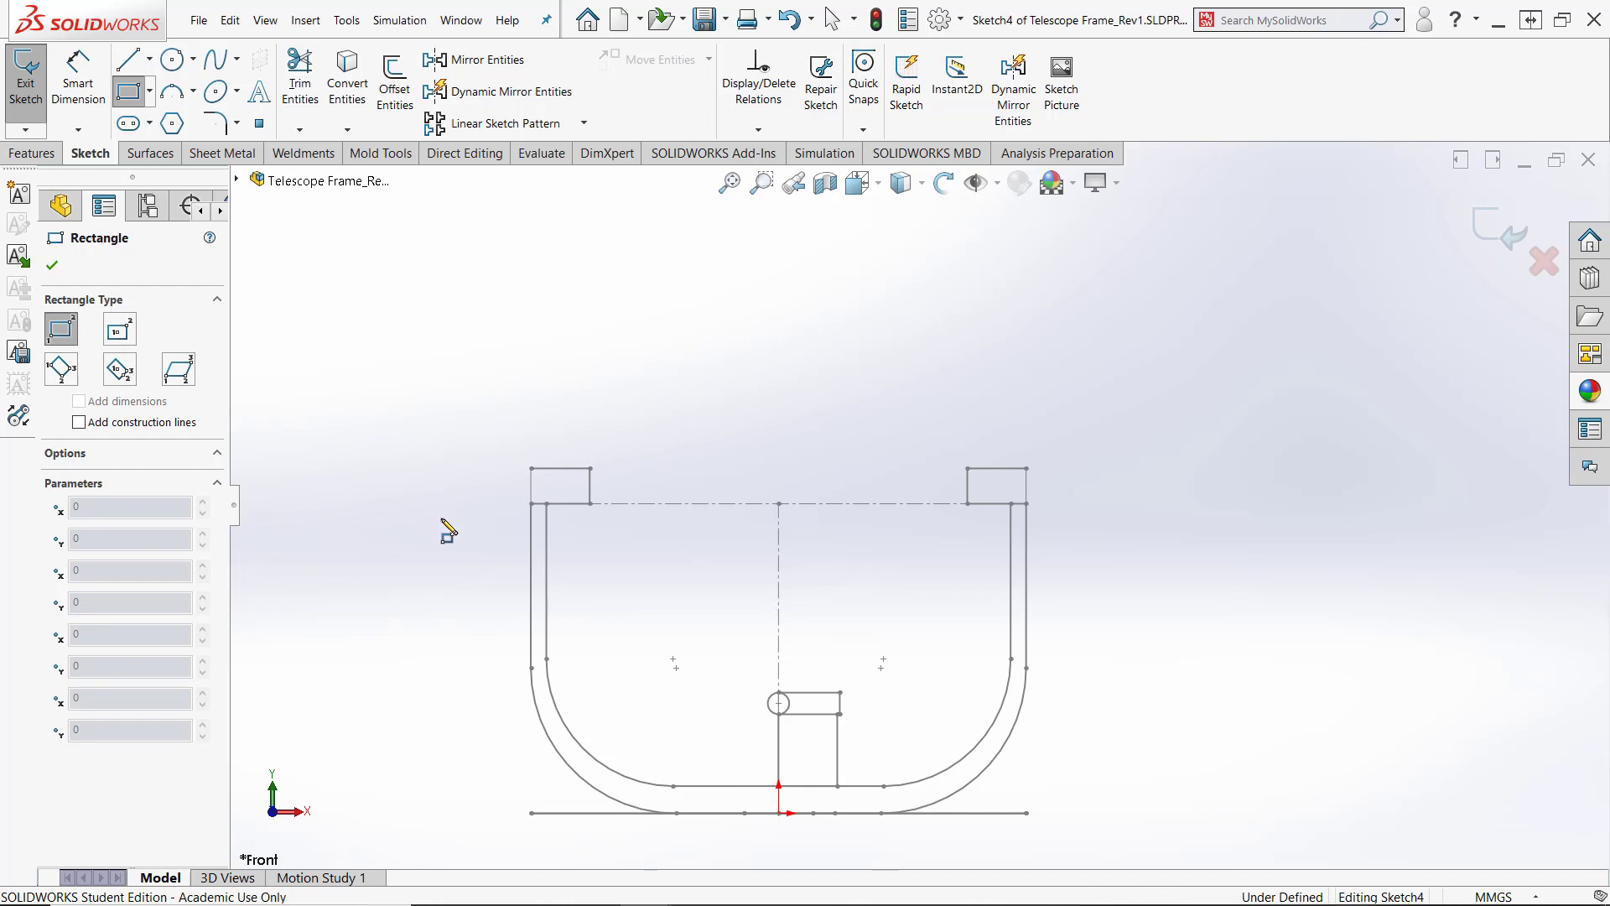
{"action": "left_click", "coordinate": [531, 504]}
{"action": "scroll", "coordinate": [1019, 503], "scroll_direction": "down", "scroll_amount": 3}
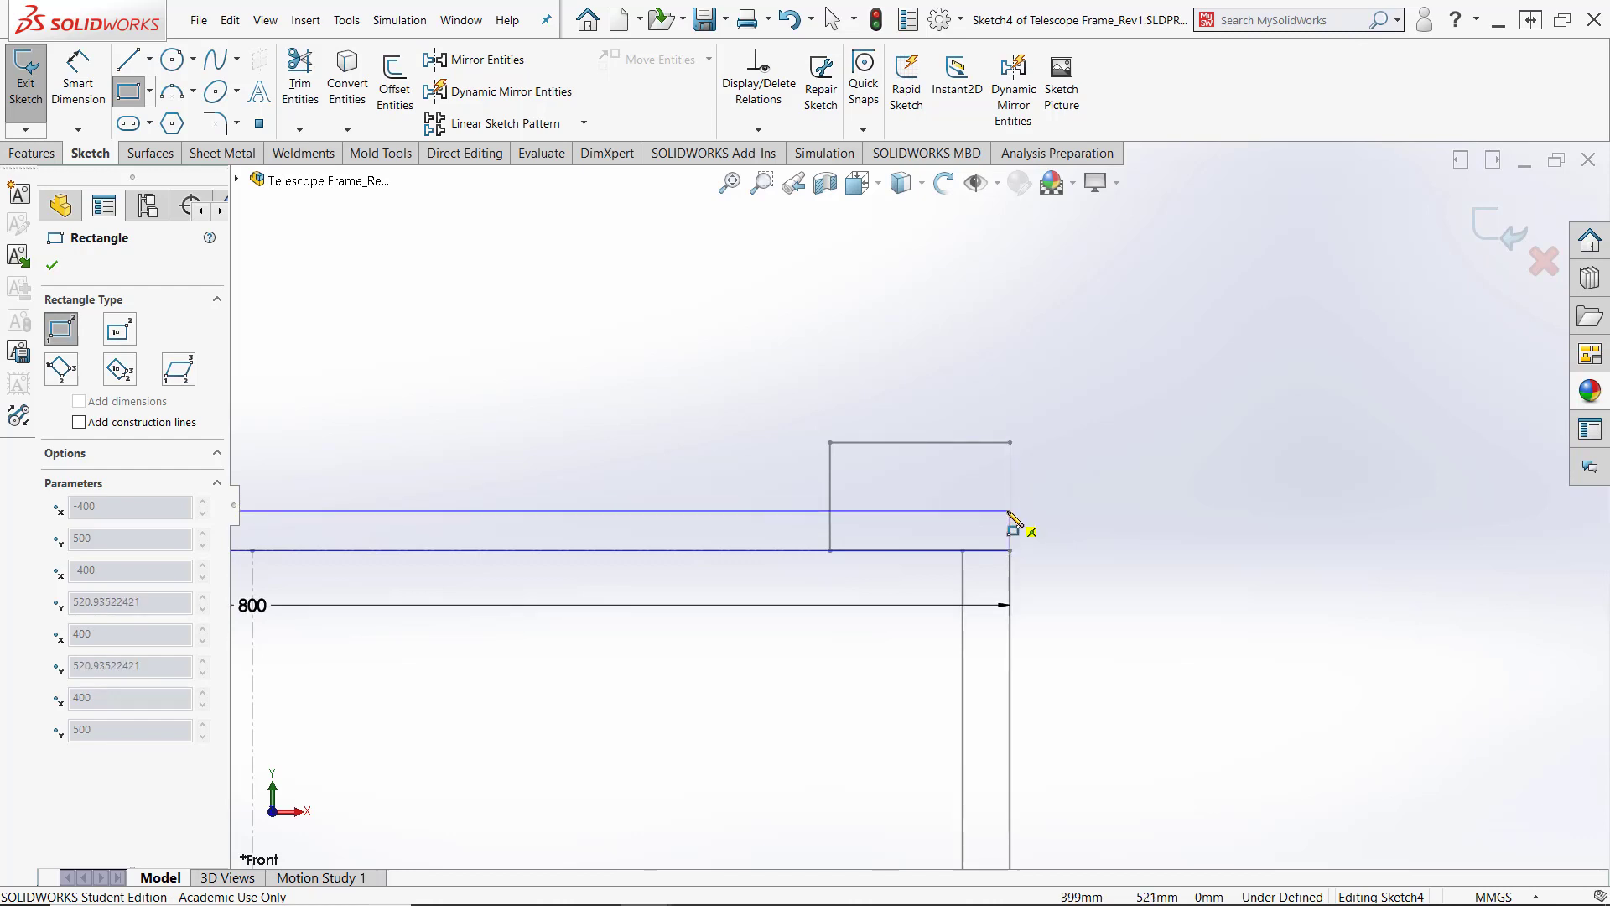
{"action": "left_click", "coordinate": [1011, 512]}
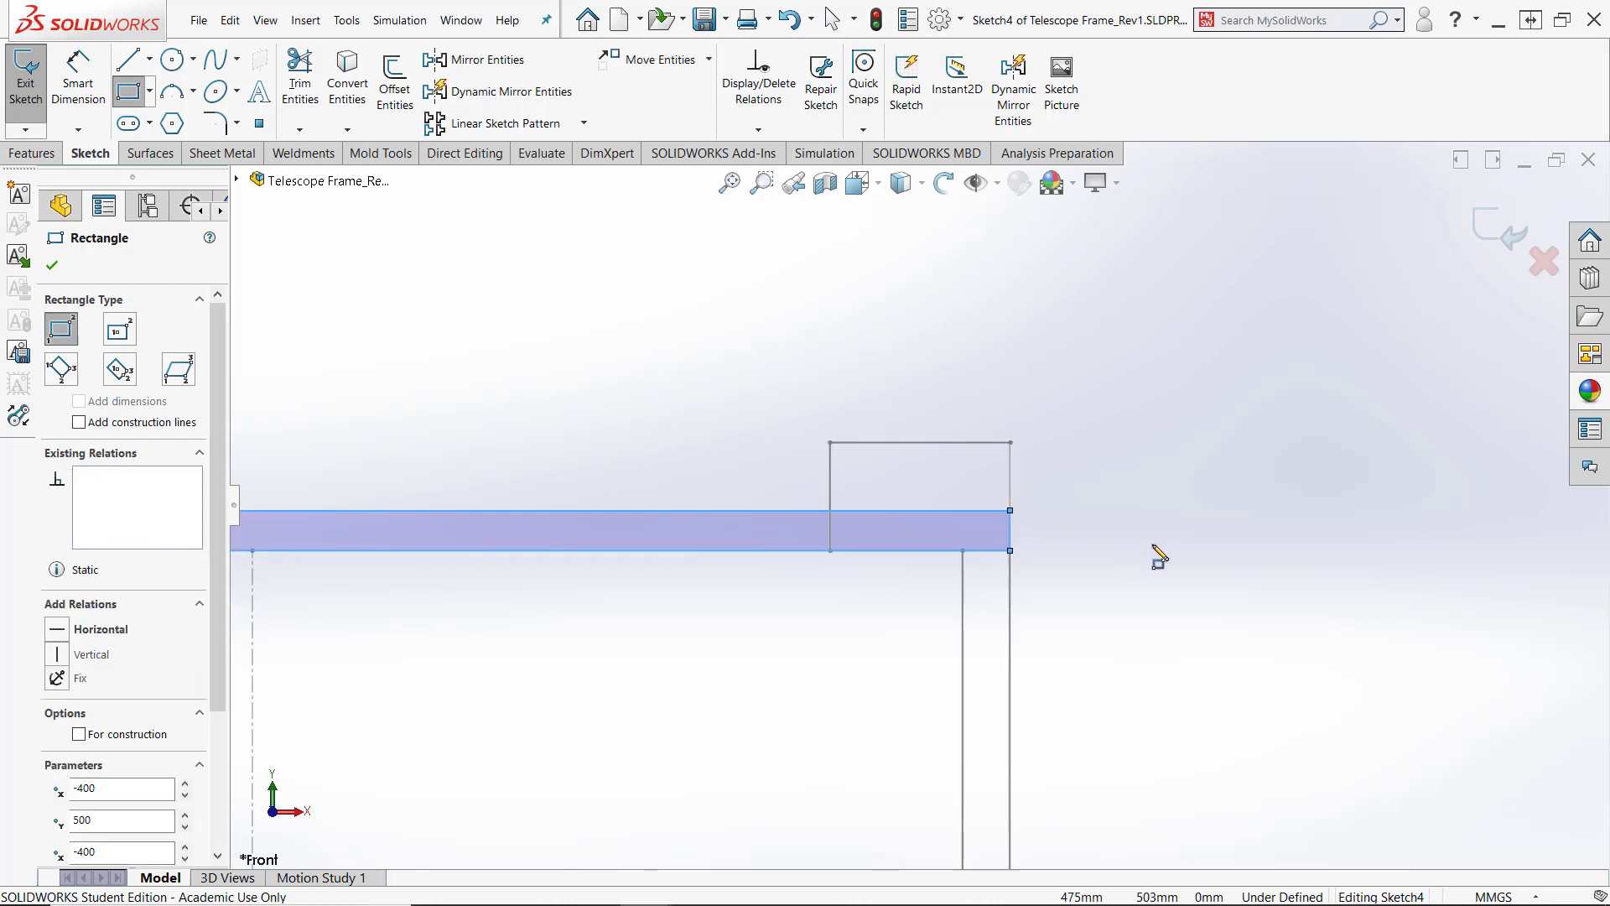
{"action": "key", "text": "f"}
{"action": "key", "text": "Escape"}
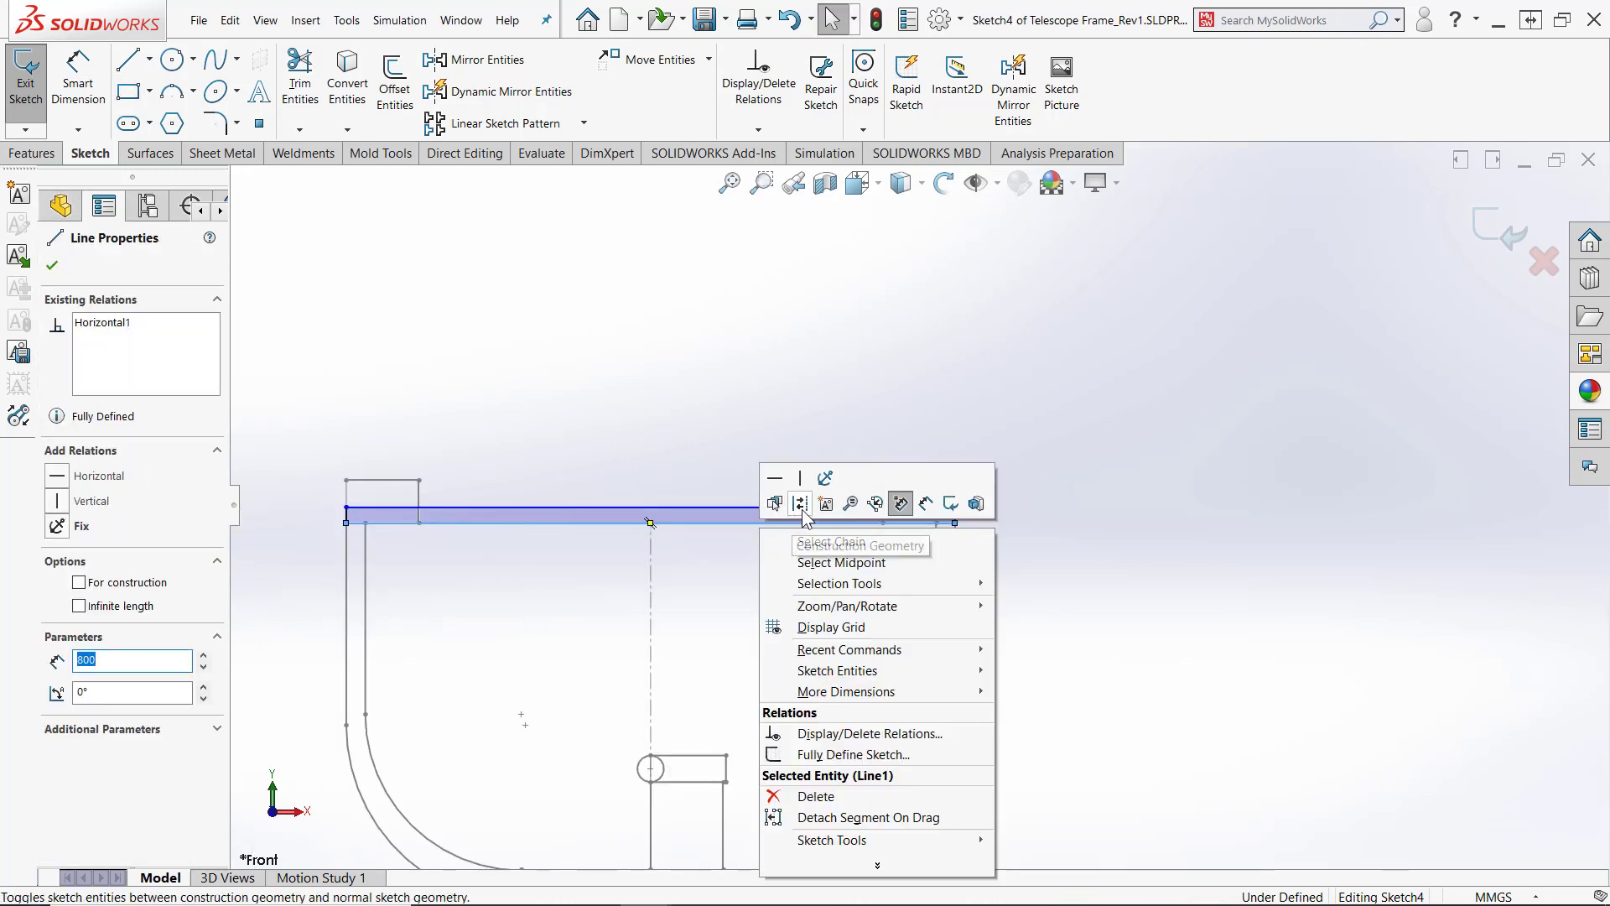
Convert the rectangle's lower edge to construction geometry and start dimensioning between its upper and lower edges
{"action": "left_click", "coordinate": [901, 503]}
{"action": "key", "text": "f"}
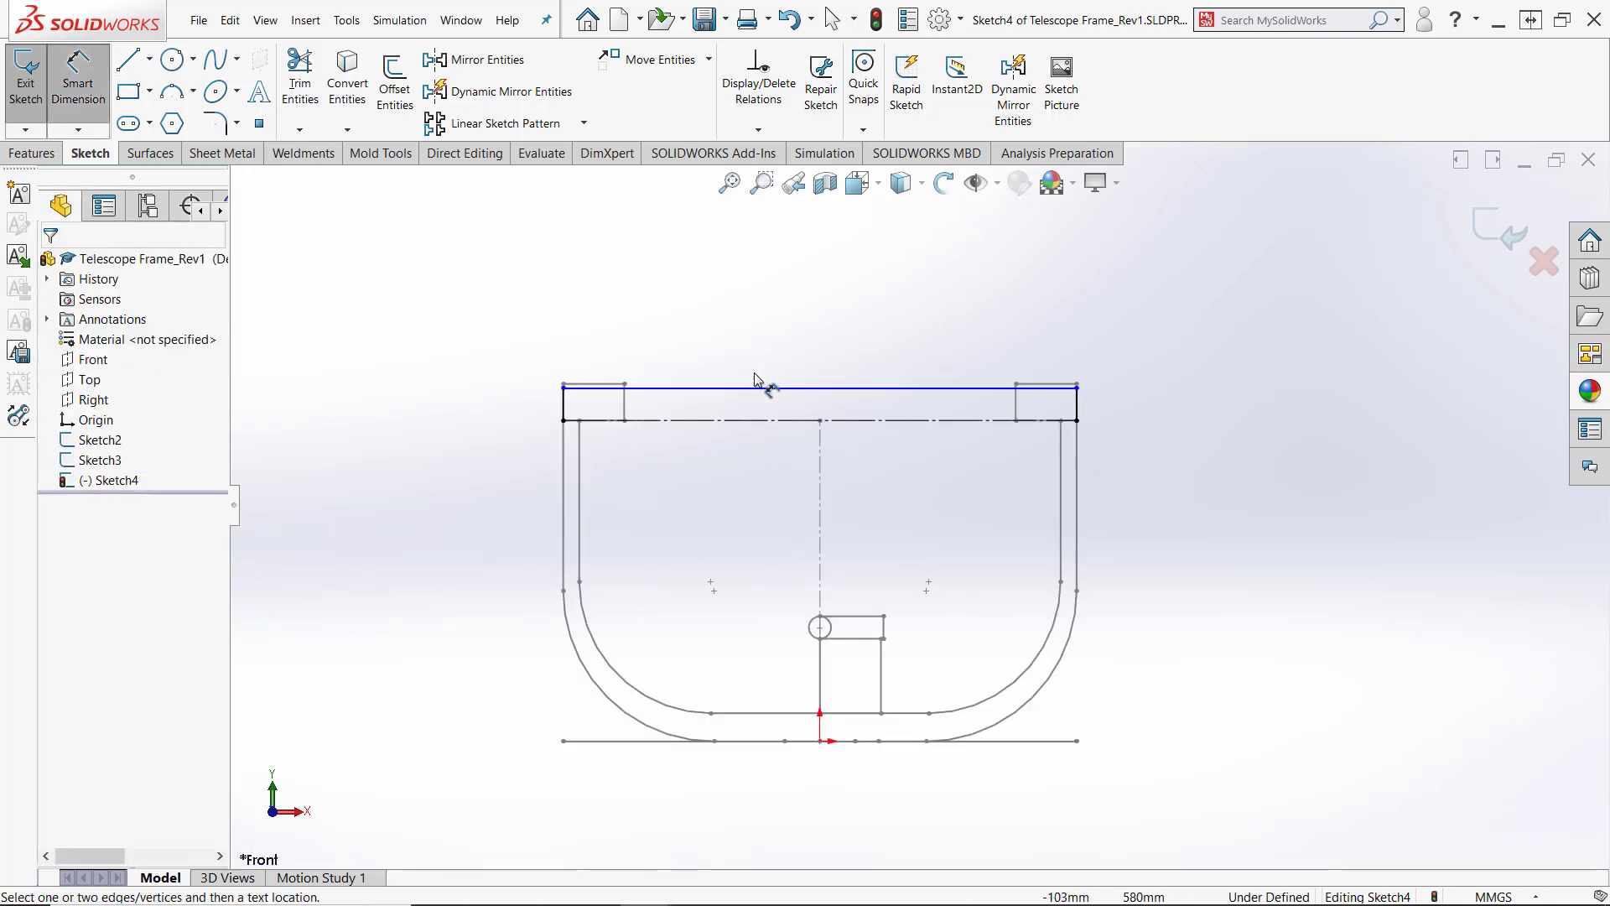
{"action": "left_click", "coordinate": [774, 387]}
{"action": "left_click", "coordinate": [772, 389]}
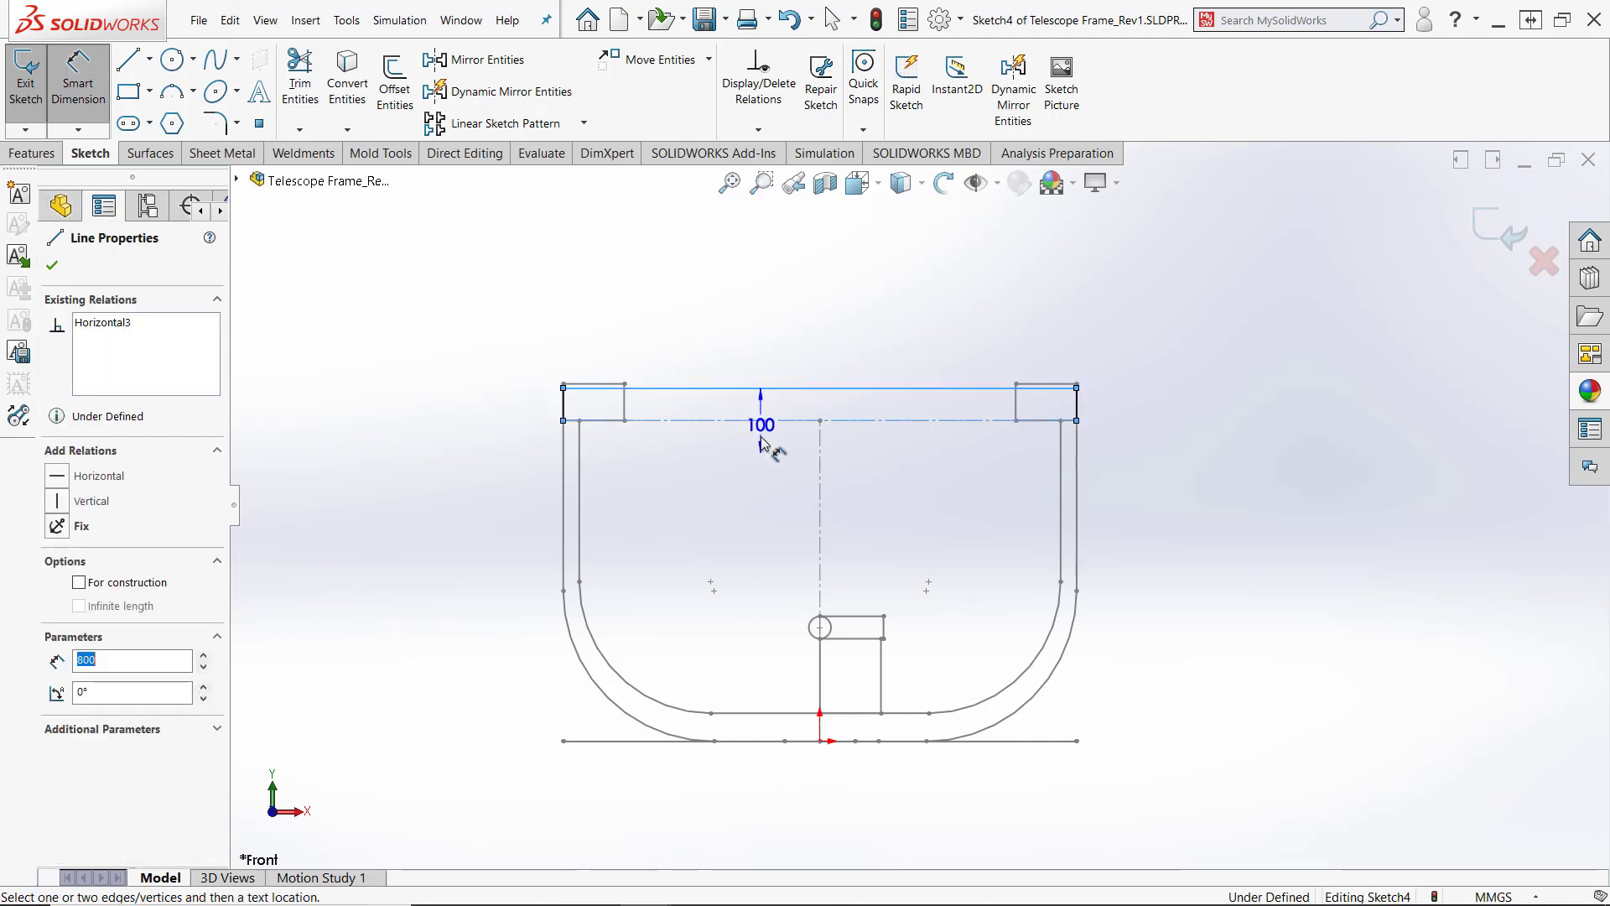
Place a doubled-distance dimension between the upper rectangle's top edge and the horizontal centreline, and set it to 50 mm
{"action": "left_click", "coordinate": [737, 509]}
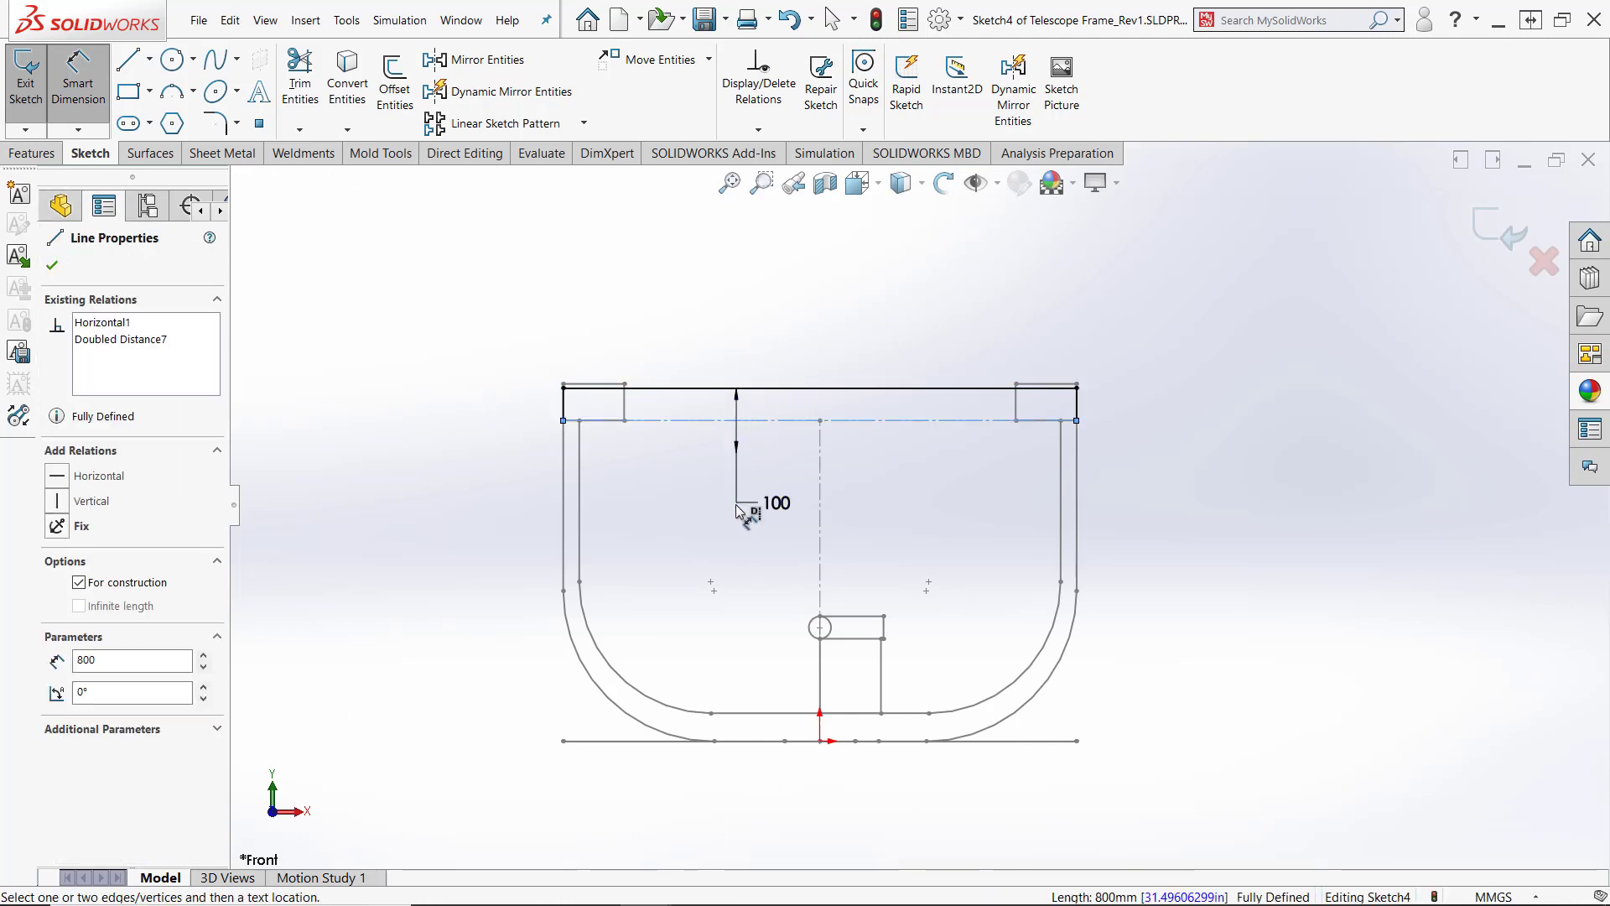
{"action": "key", "text": "Escape"}
{"action": "double_click", "coordinate": [780, 507]}
{"action": "type", "text": "50"}
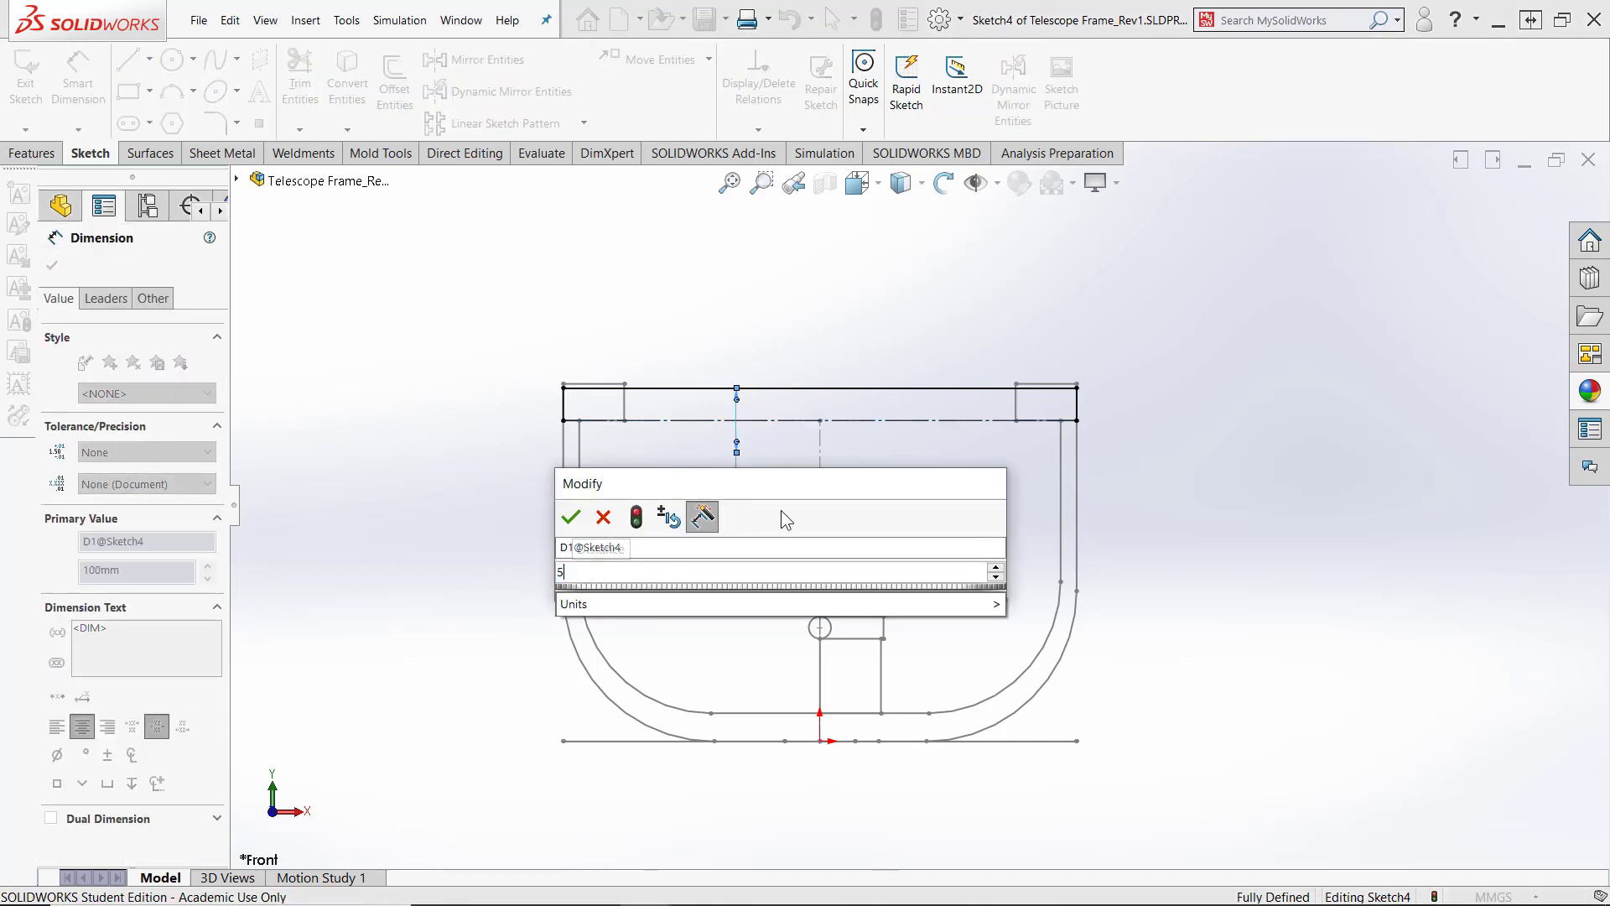
{"action": "key", "text": "Return"}
{"action": "left_click", "coordinate": [370, 426]}
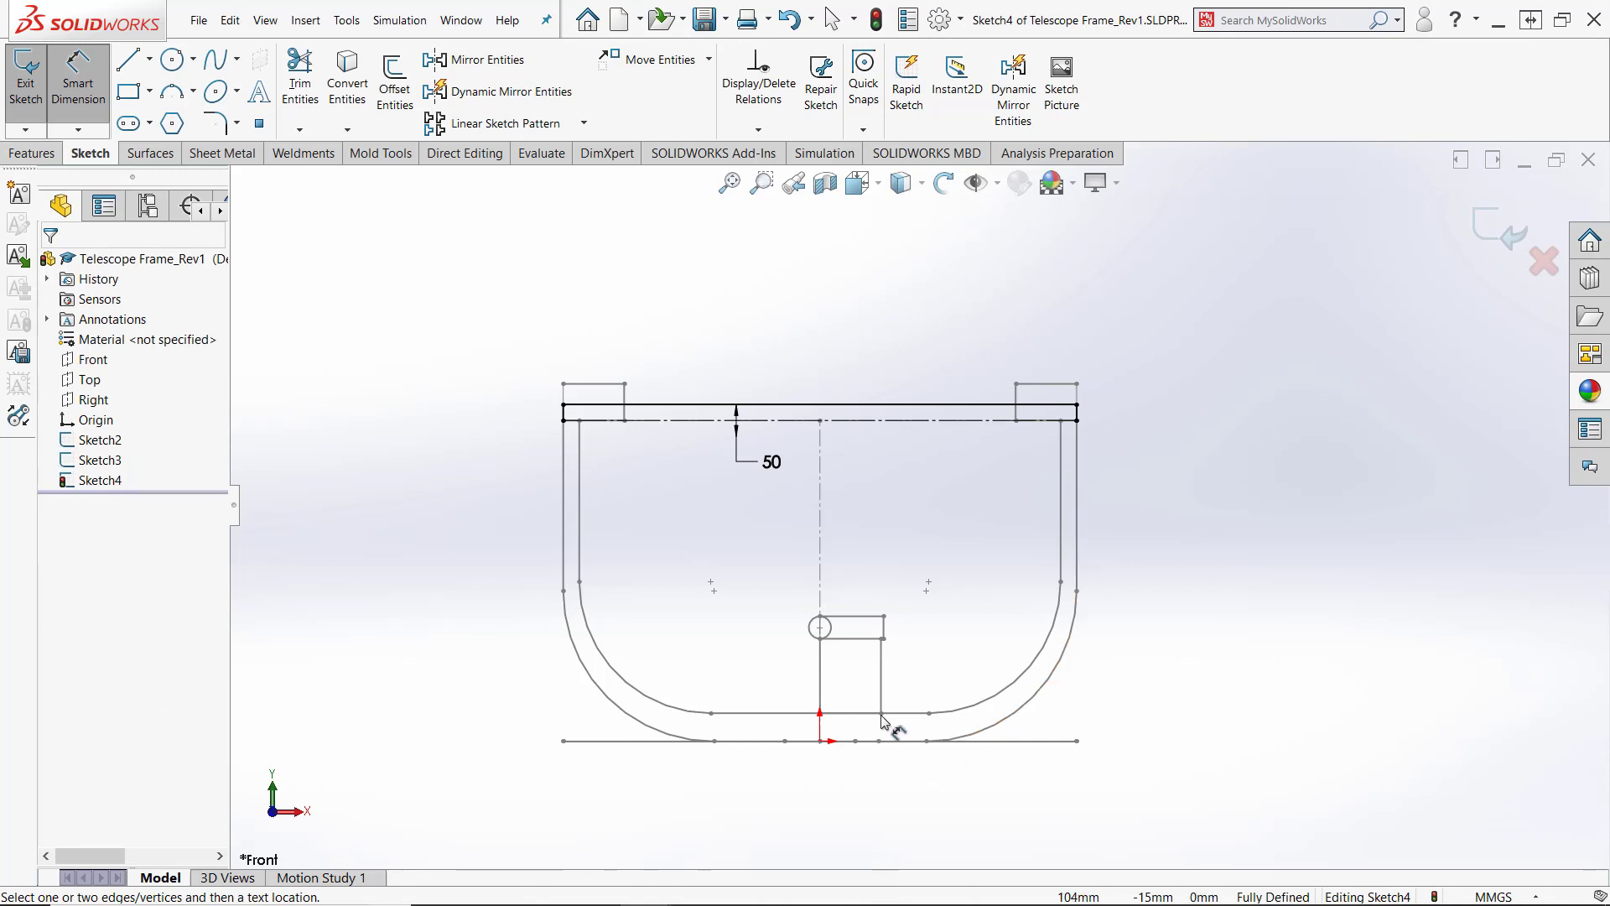
Sketch a closed stepped profile from the small circle's top down to the origin, about 39 mm wide for the lower 89 mm and 76 mm above
{"action": "scroll", "coordinate": [892, 733], "scroll_direction": "down", "scroll_amount": 3}
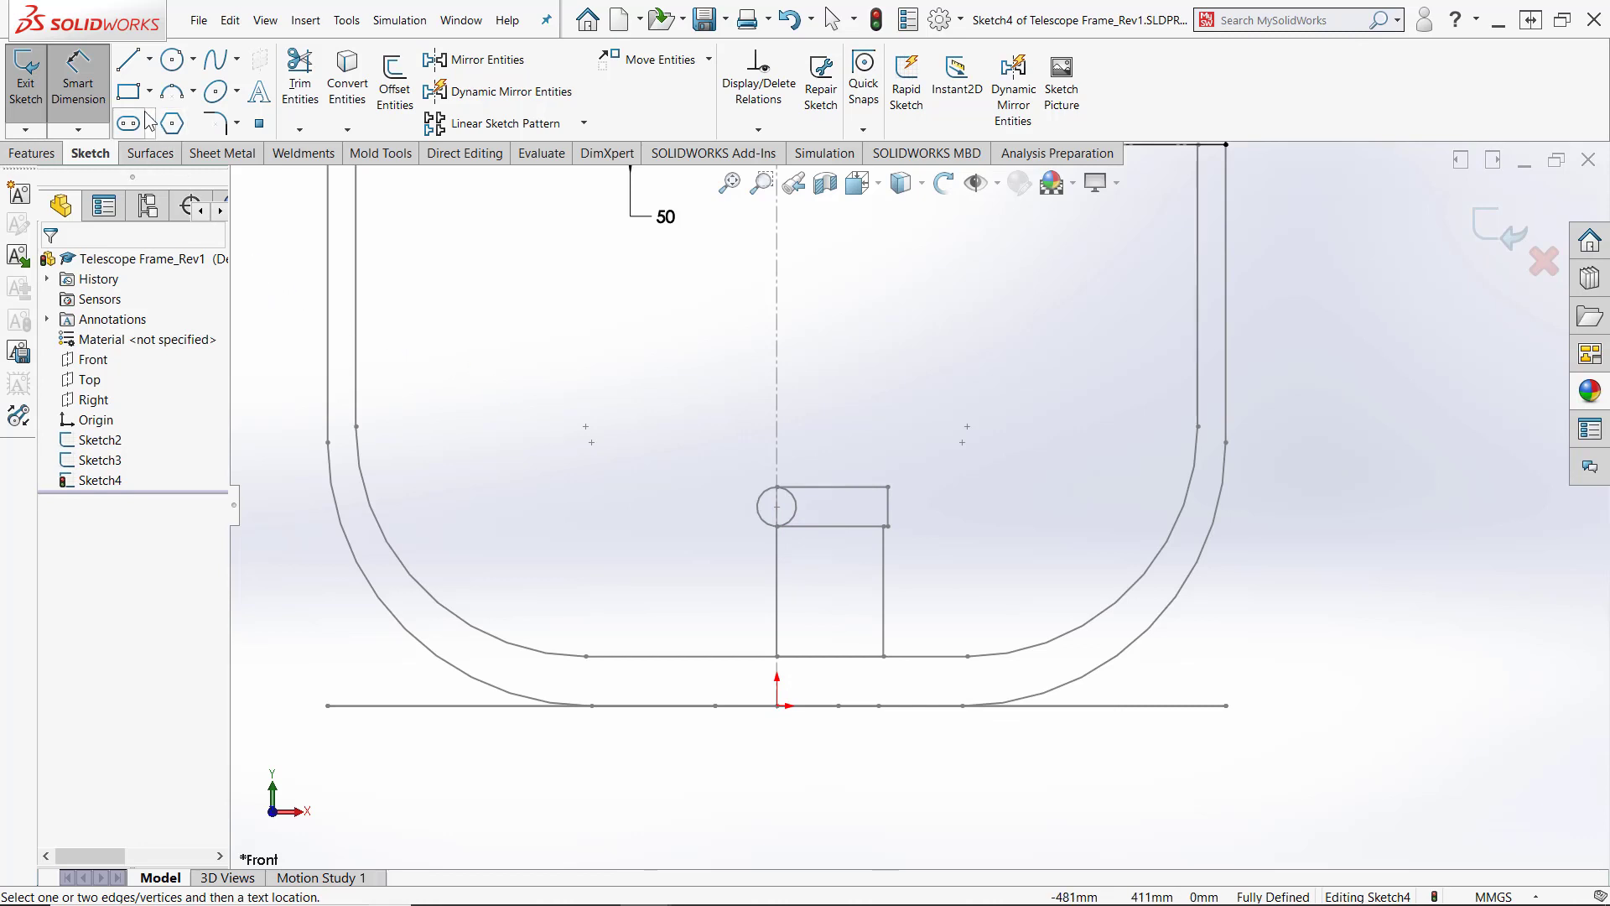
{"action": "left_click", "coordinate": [128, 60]}
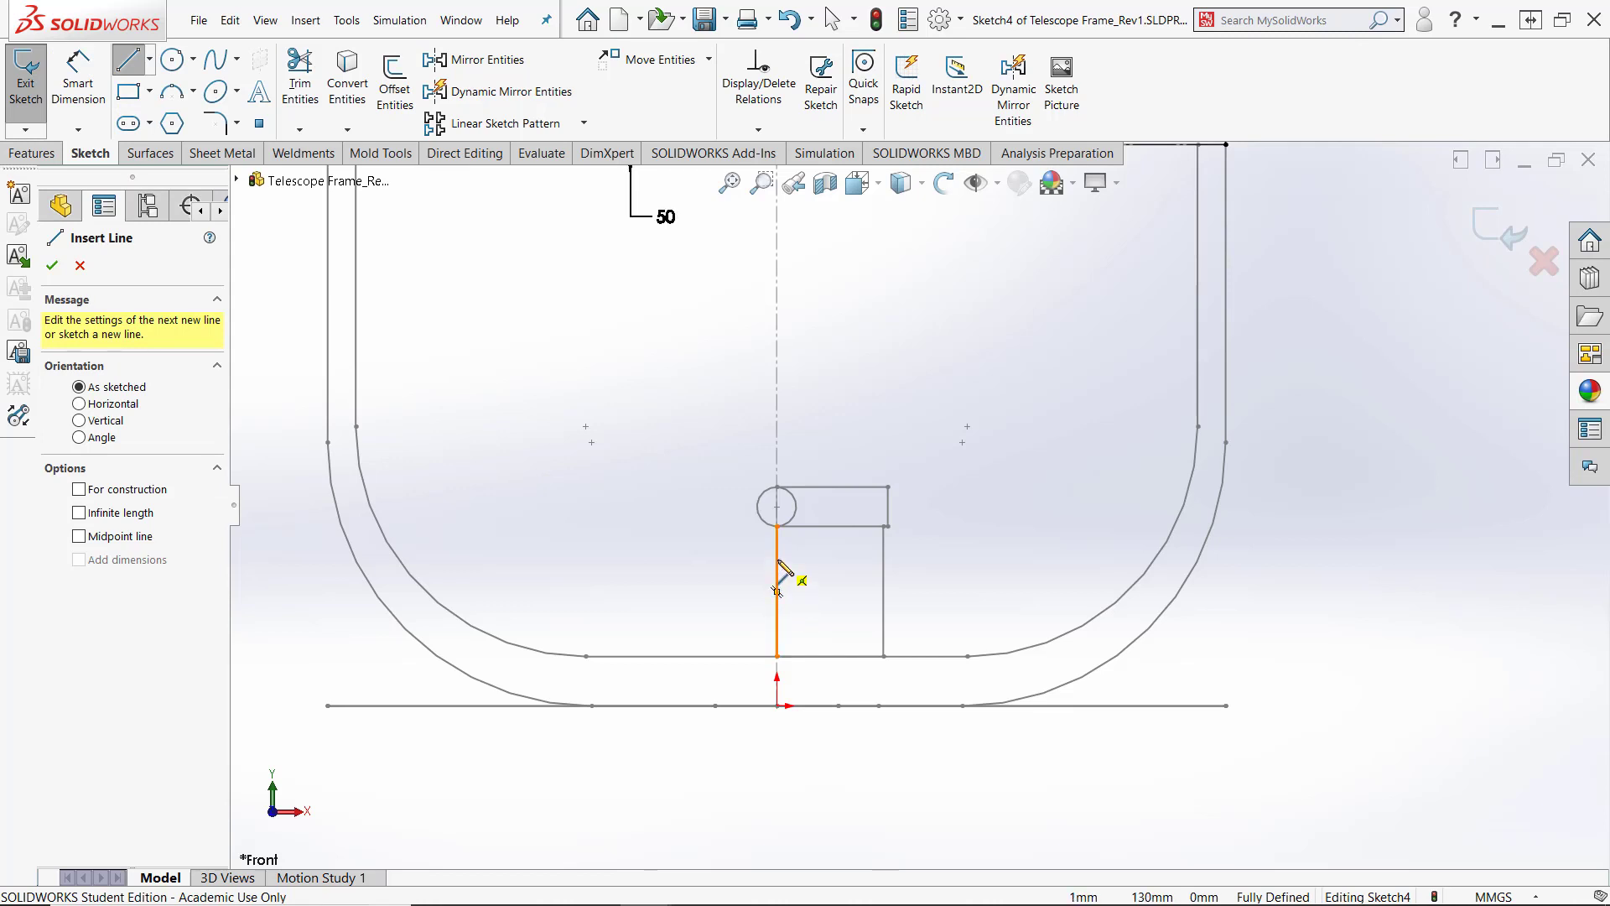
{"action": "left_click", "coordinate": [776, 590]}
{"action": "left_click", "coordinate": [777, 487]}
{"action": "left_click", "coordinate": [777, 706]}
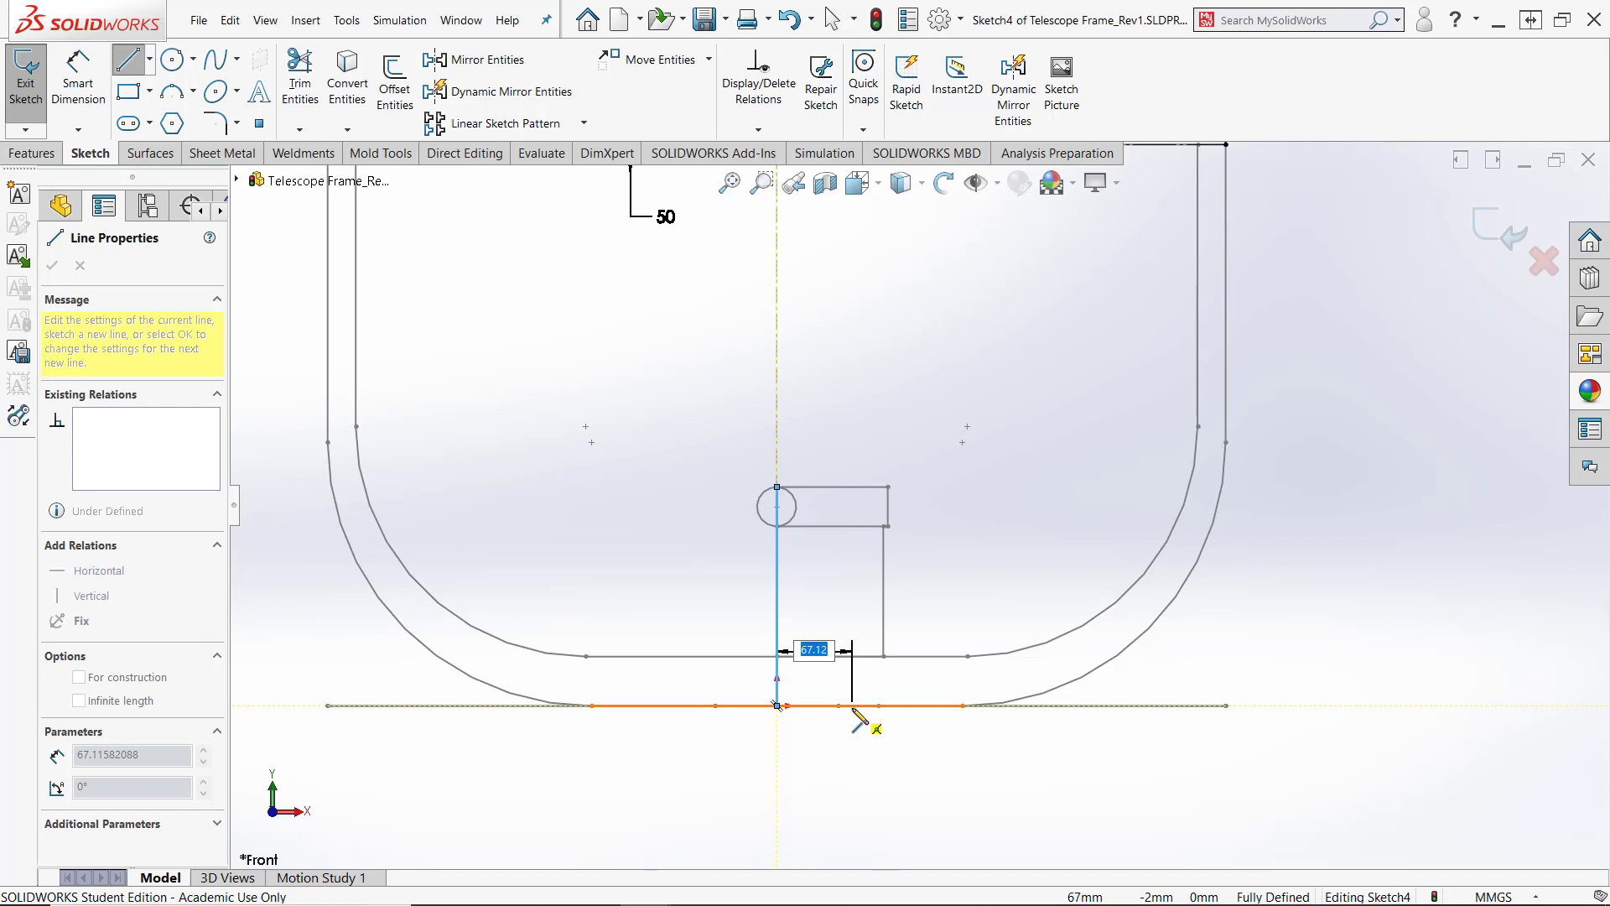
{"action": "left_click", "coordinate": [821, 705]}
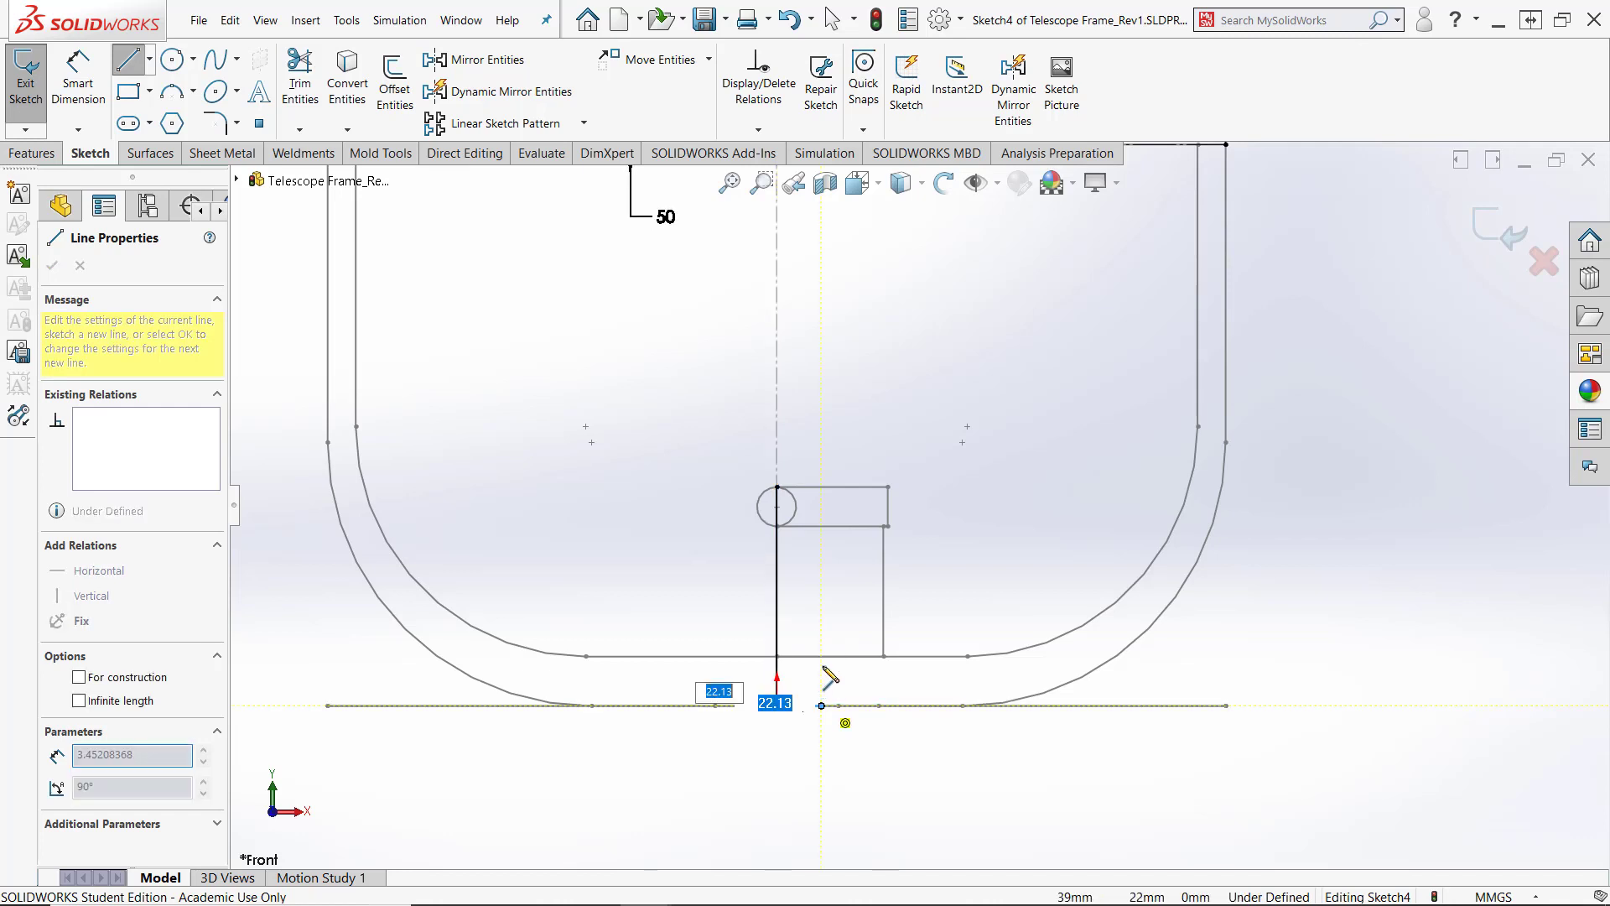
{"action": "left_click", "coordinate": [821, 606]}
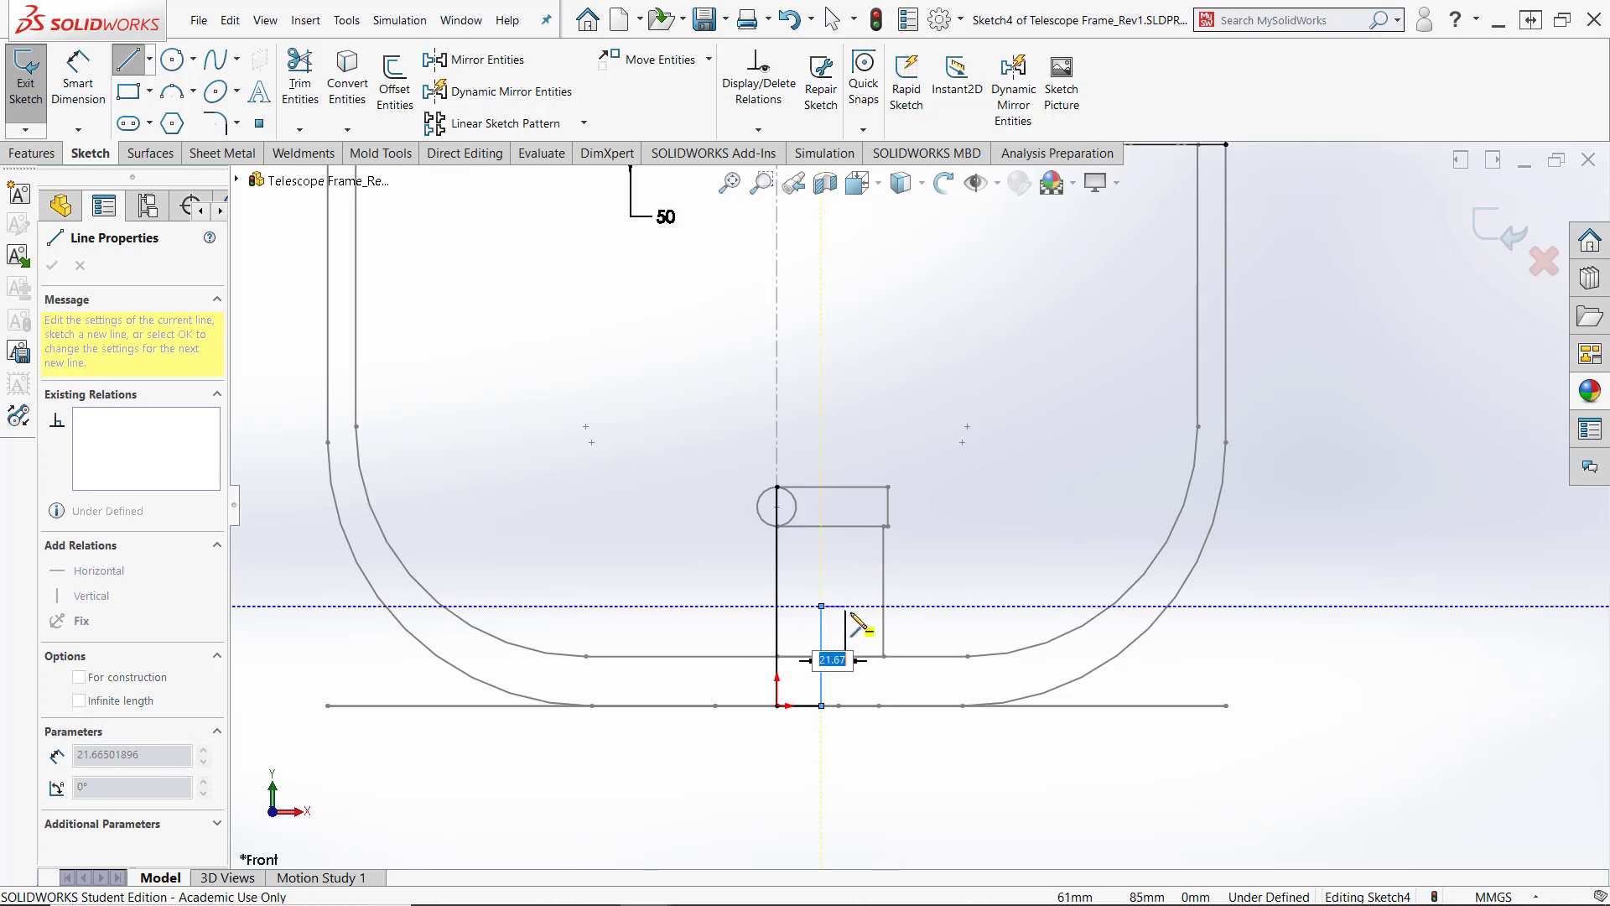
{"action": "left_click", "coordinate": [863, 606]}
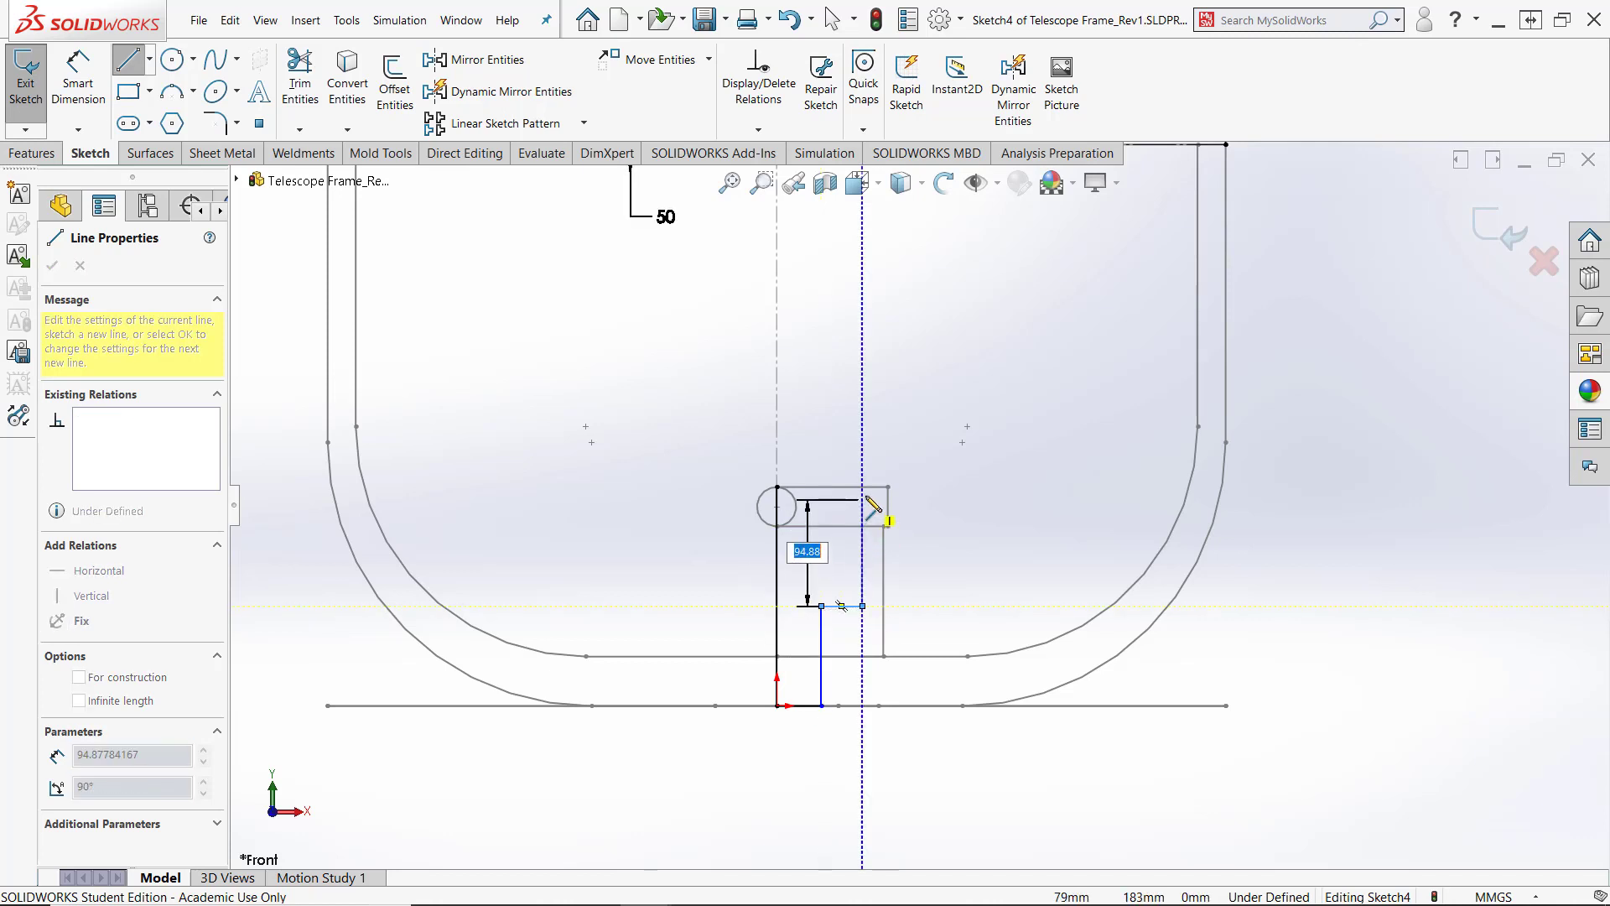
{"action": "left_click", "coordinate": [862, 487]}
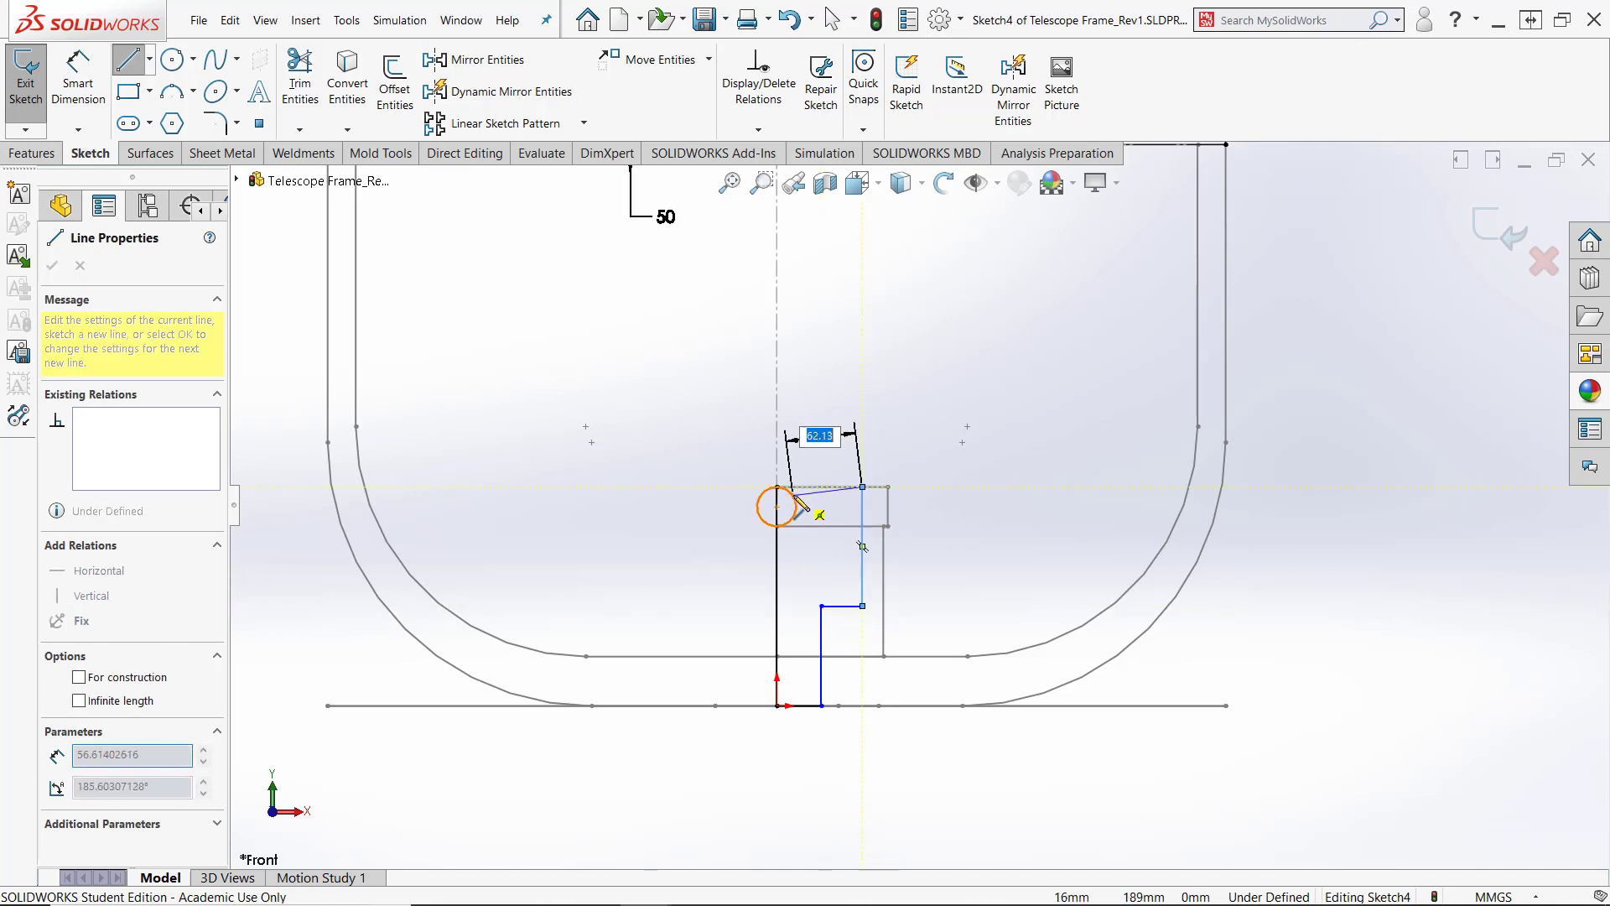
{"action": "left_click", "coordinate": [777, 487]}
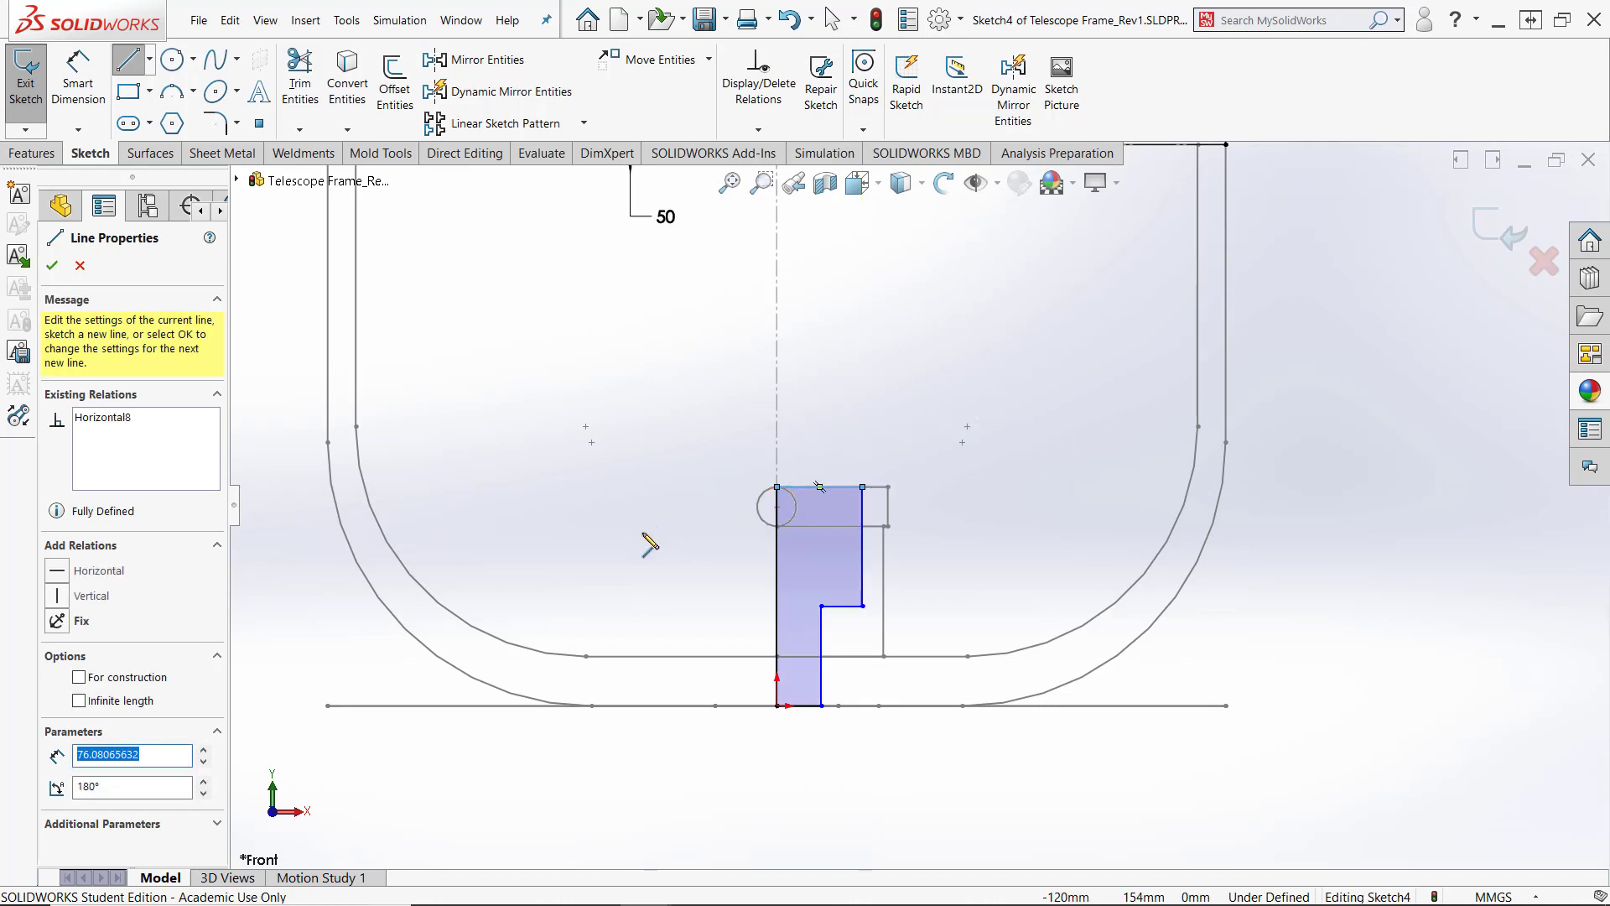
{"action": "key", "text": "Escape"}
Convert the stepped profile's vertical line through the origin to construction geometry
{"action": "key", "text": "f"}
{"action": "scroll", "coordinate": [848, 546], "scroll_direction": "down", "scroll_amount": 5}
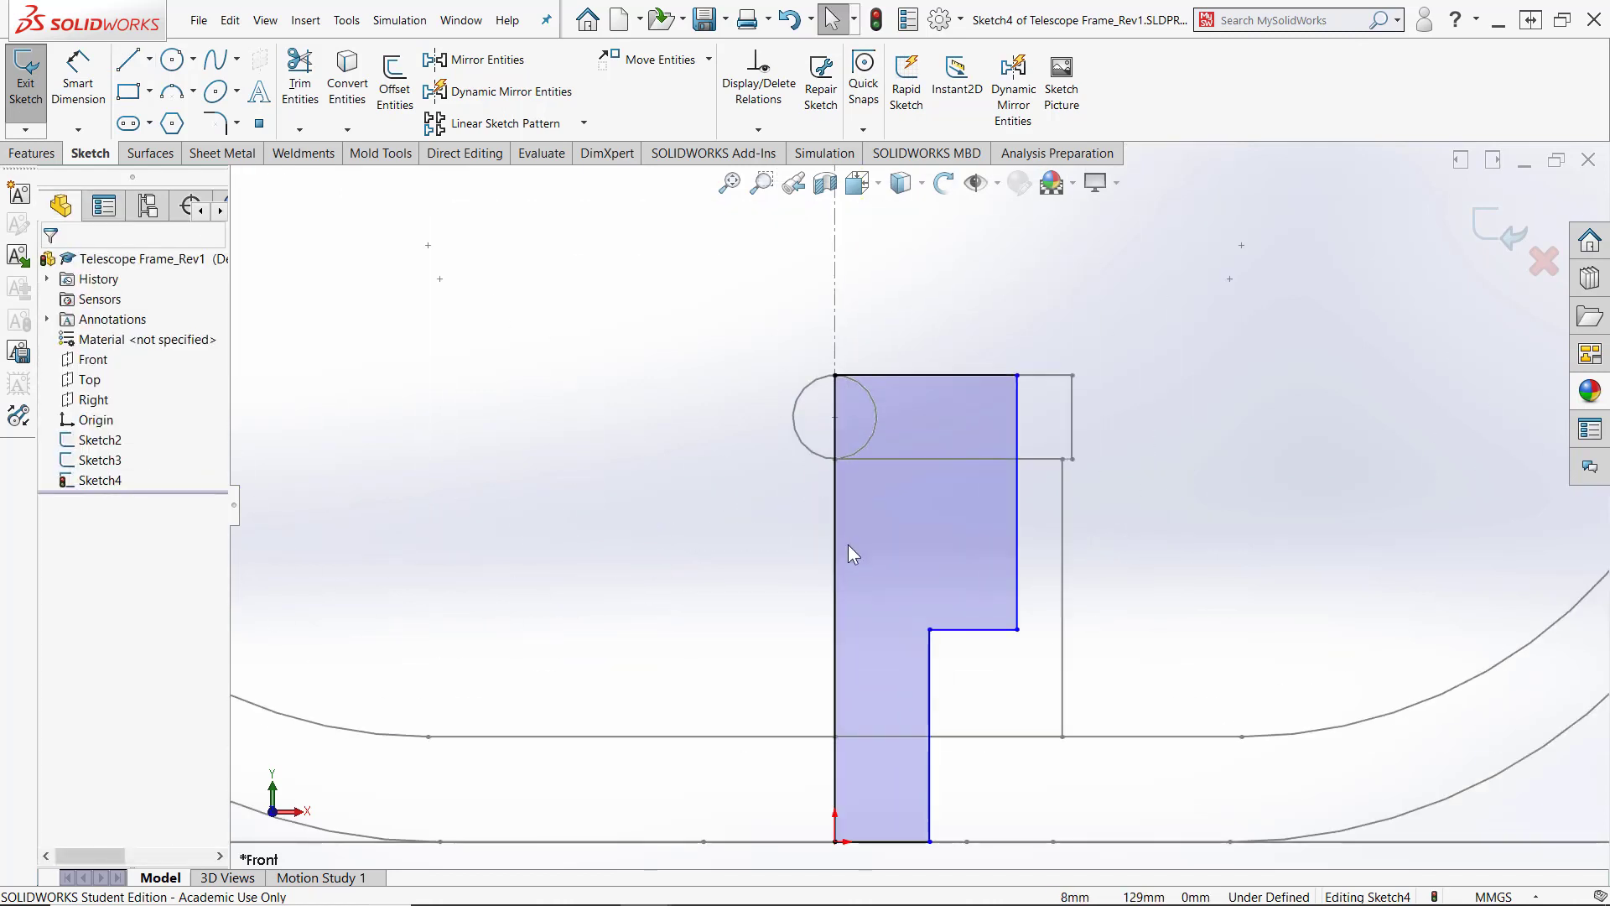
{"action": "left_click", "coordinate": [835, 566]}
{"action": "right_click", "coordinate": [835, 565]}
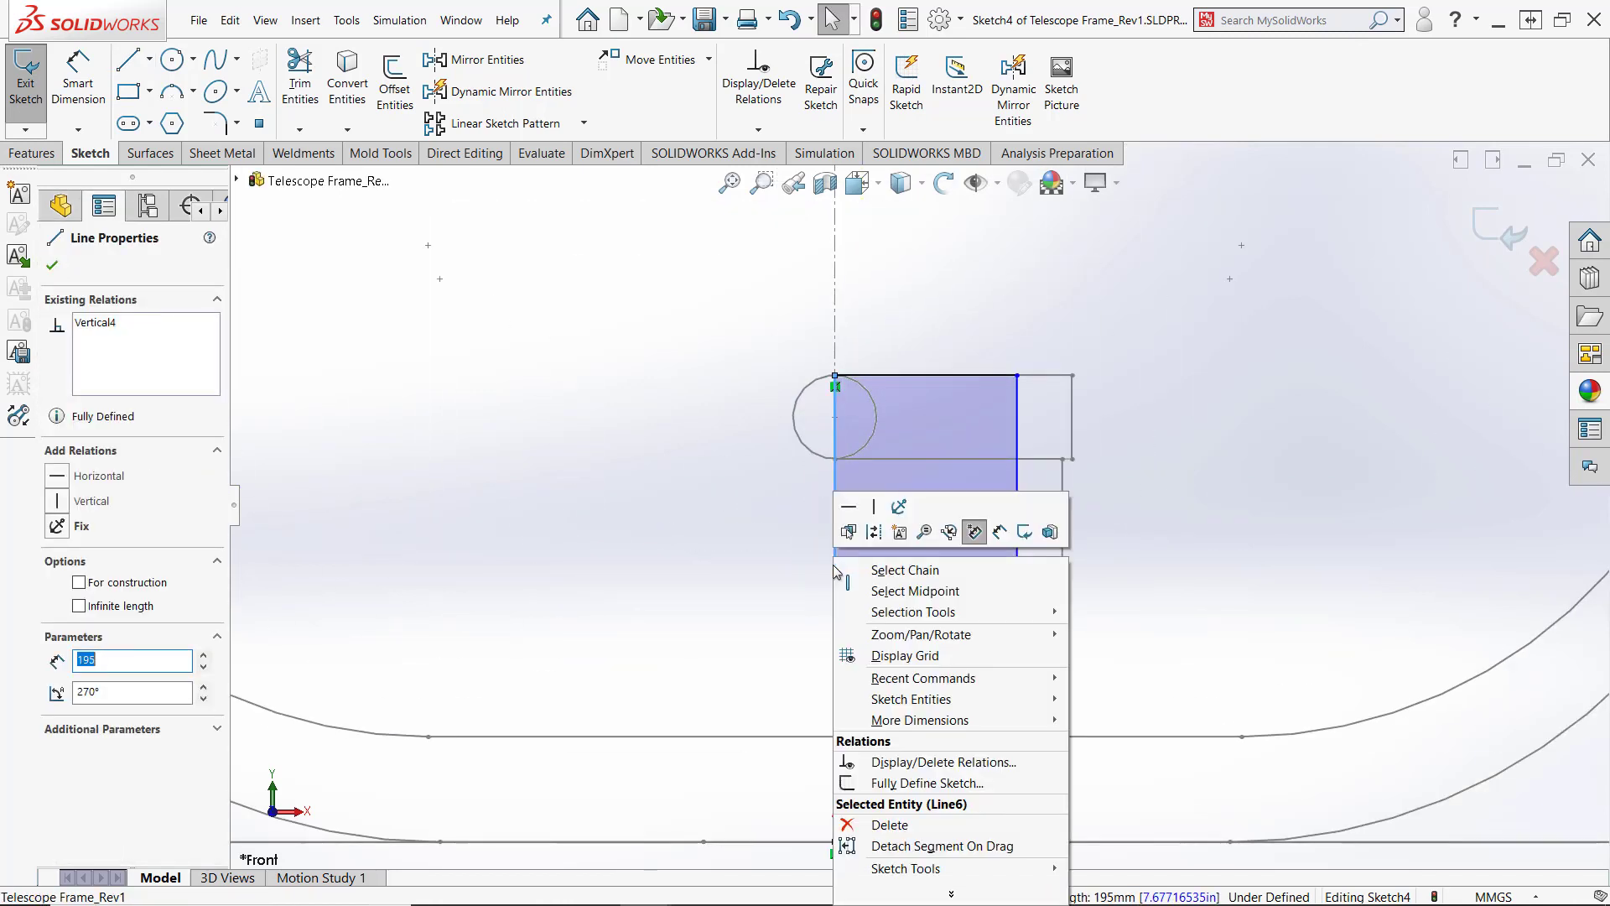
{"action": "left_click", "coordinate": [874, 529]}
{"action": "scroll", "coordinate": [918, 507], "scroll_direction": "up", "scroll_amount": 4}
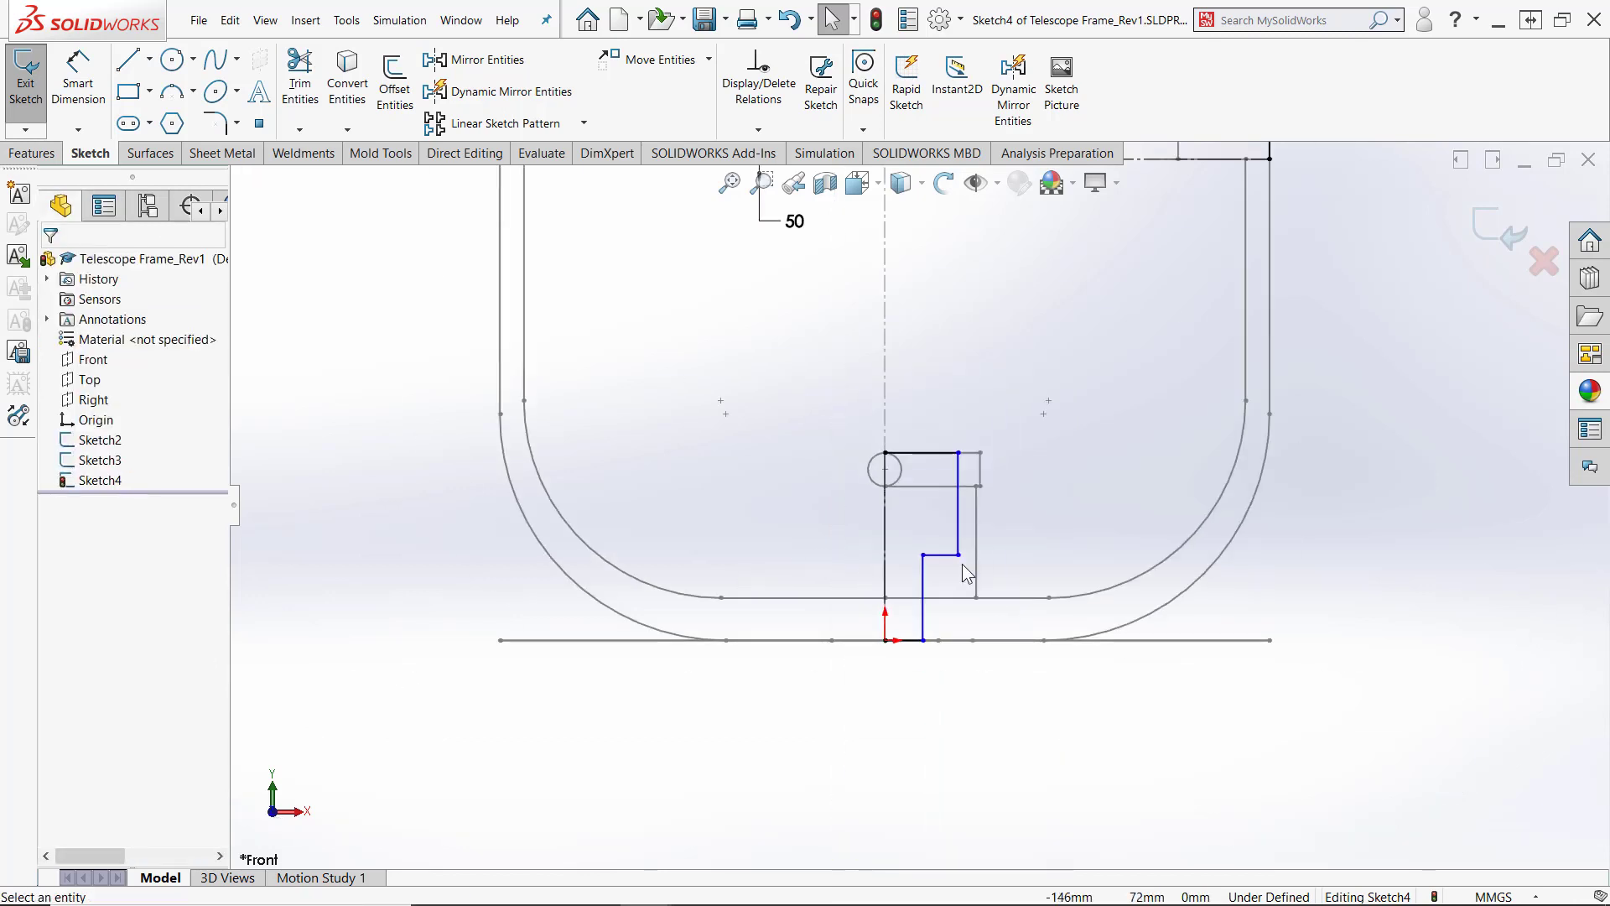
{"action": "scroll", "coordinate": [1154, 425], "scroll_direction": "down", "scroll_amount": 2}
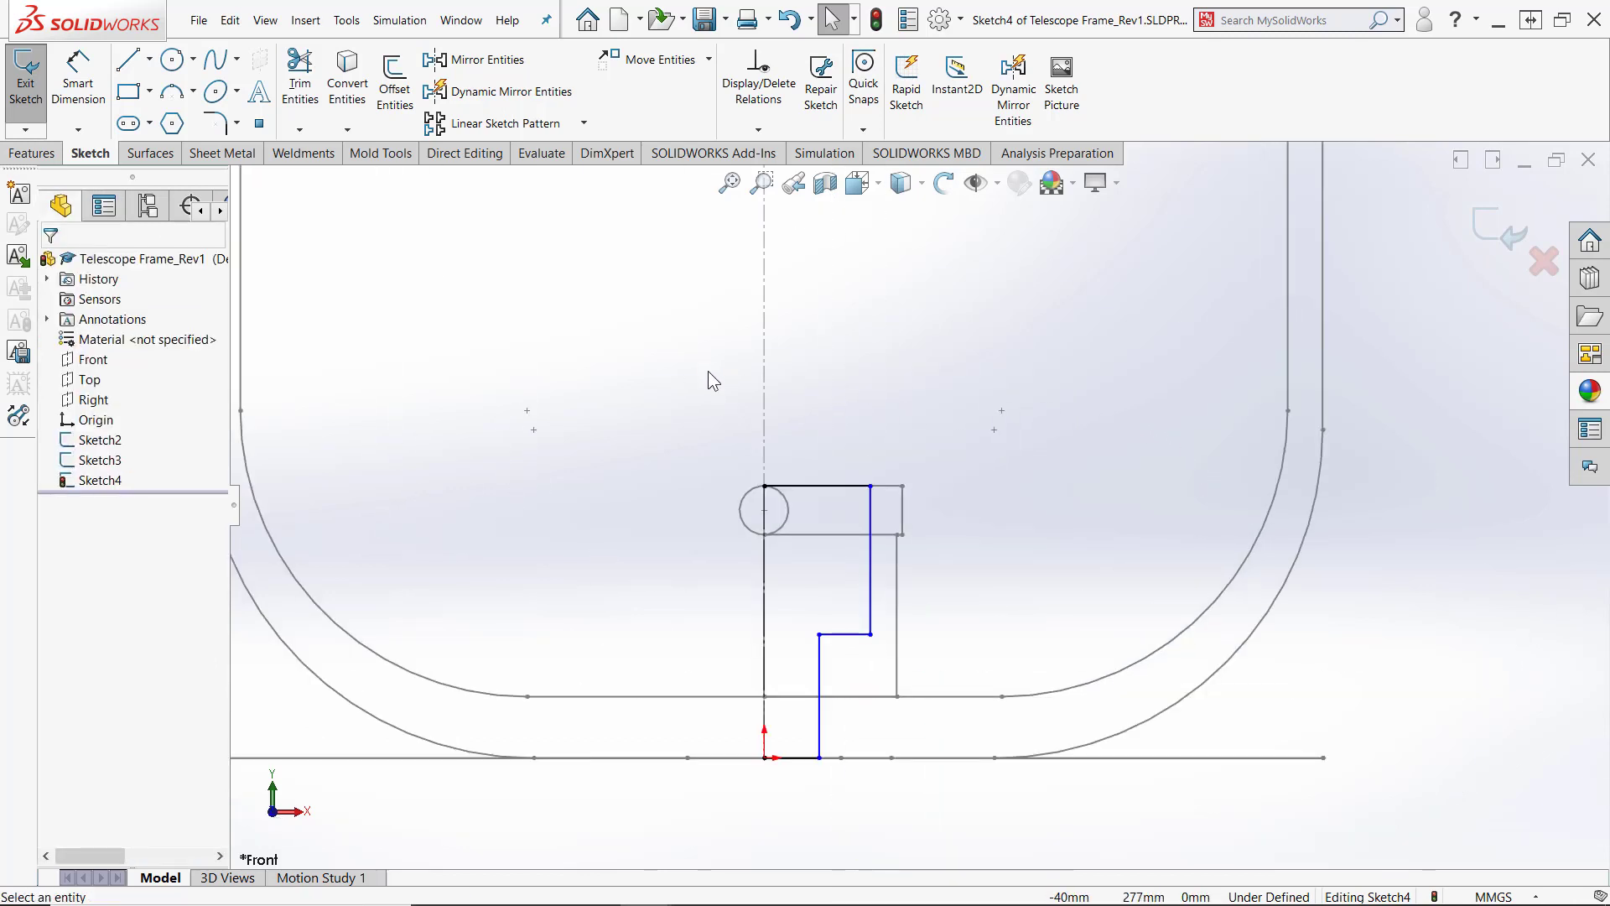
Dimension the profile's outer vertical line as a doubled distance about the vertical centreline and set it to 140 mm
{"action": "right_click_drag", "start_coordinate": [613, 432], "coordinate": [601, 294]}
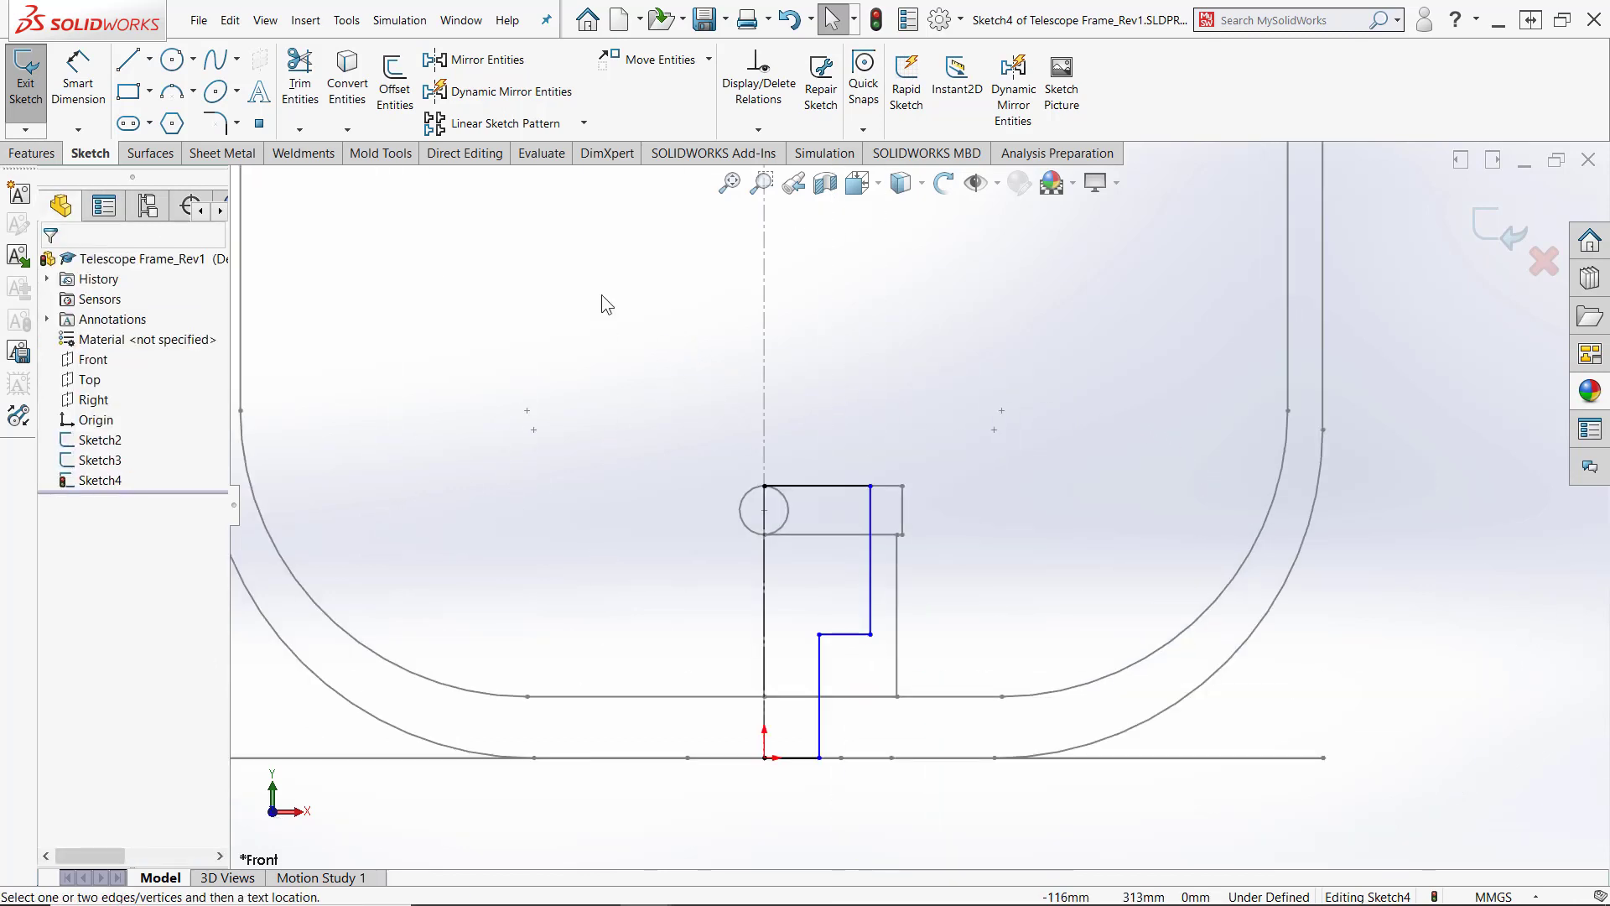
{"action": "left_click", "coordinate": [765, 568]}
{"action": "left_click", "coordinate": [870, 527]}
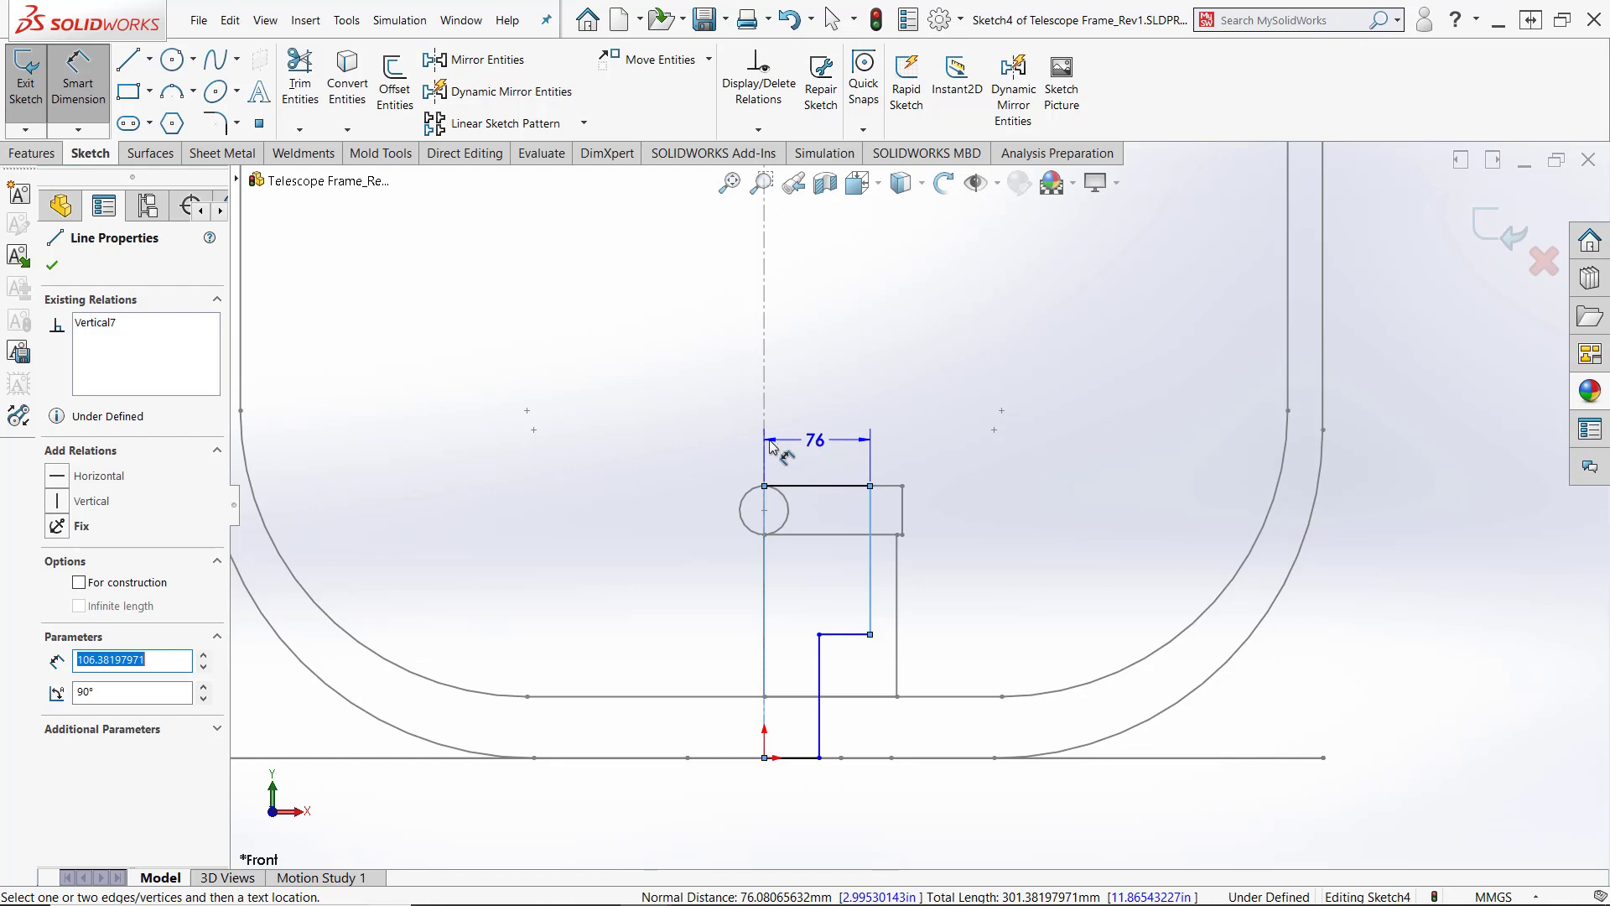
{"action": "left_click", "coordinate": [711, 435]}
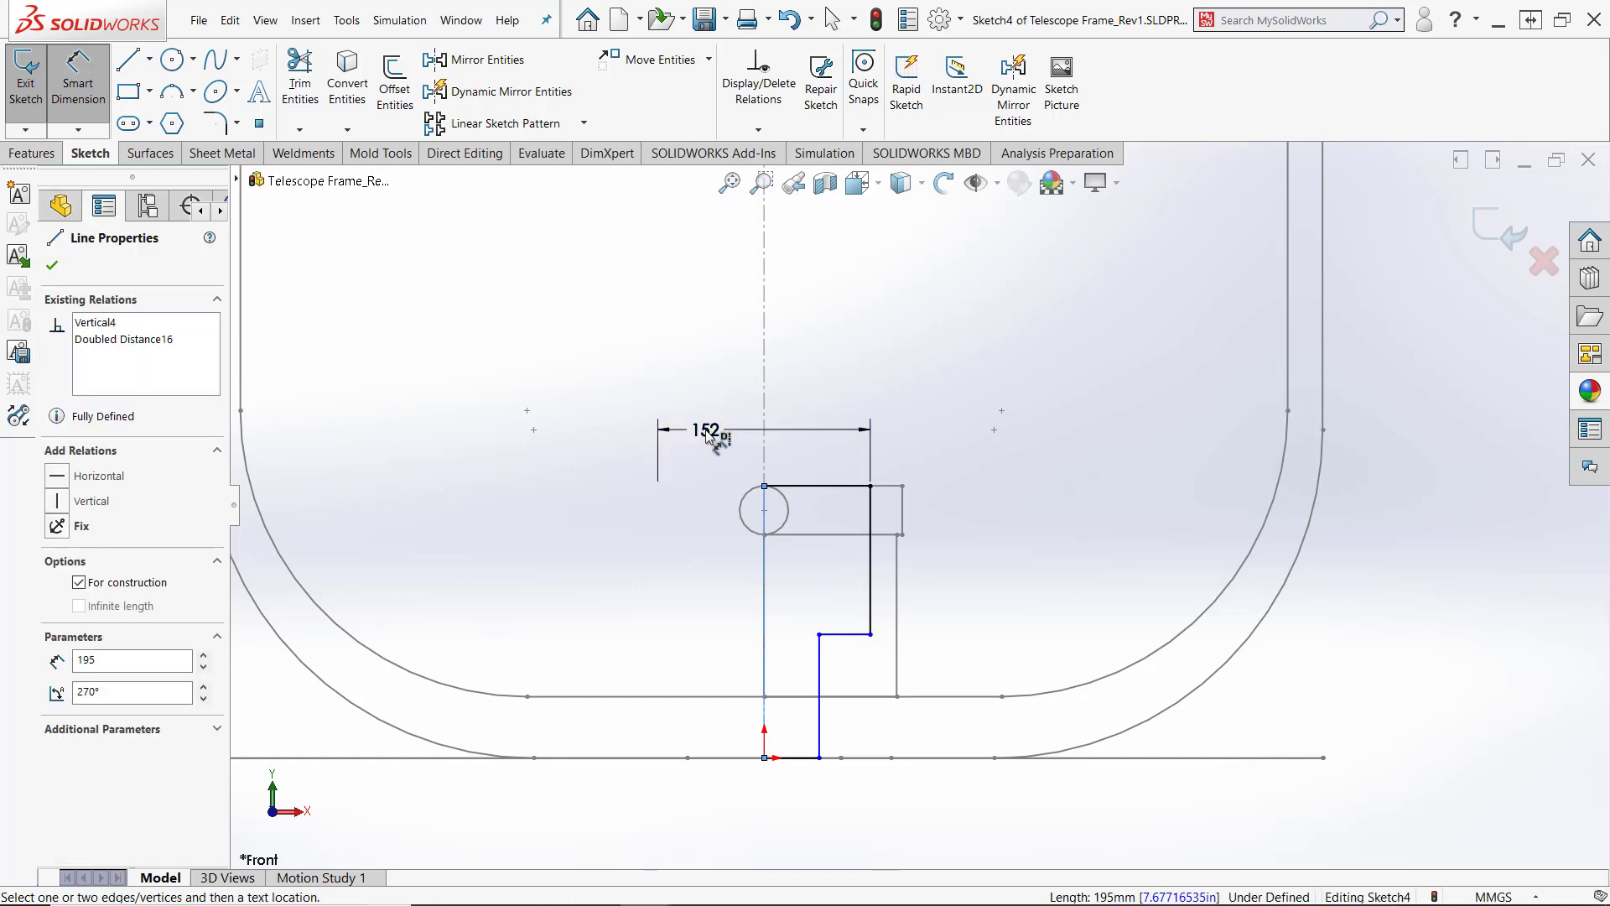
{"action": "scroll", "coordinate": [709, 435], "scroll_direction": "up", "scroll_amount": 1}
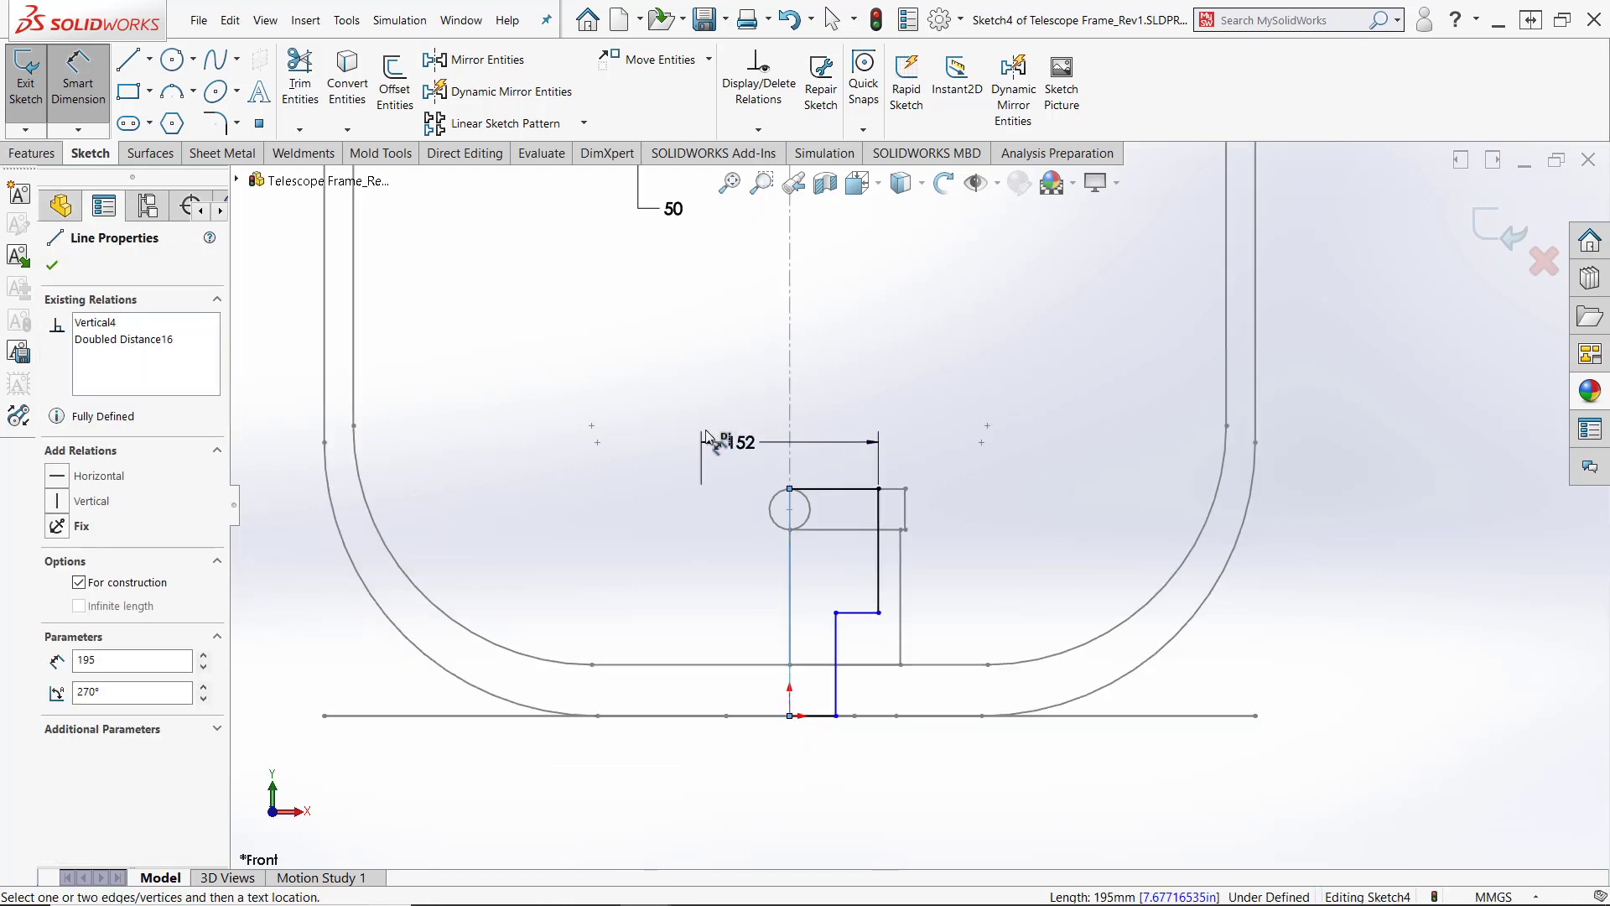
{"action": "left_click", "coordinate": [742, 442]}
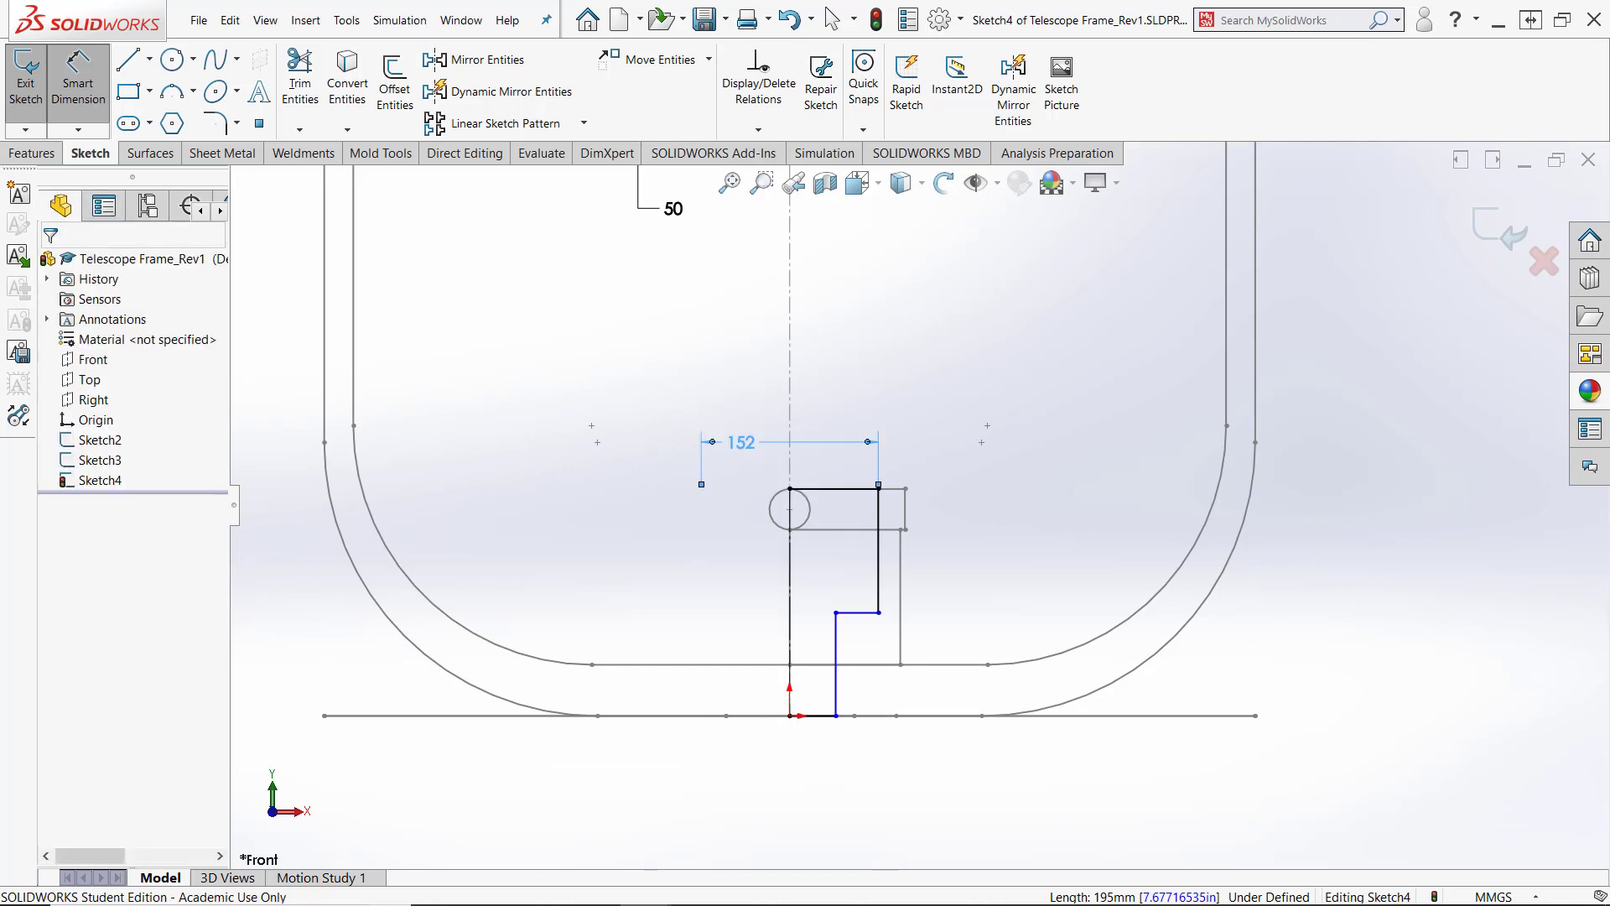
{"action": "double_click", "coordinate": [746, 443]}
{"action": "type", "text": "140"}
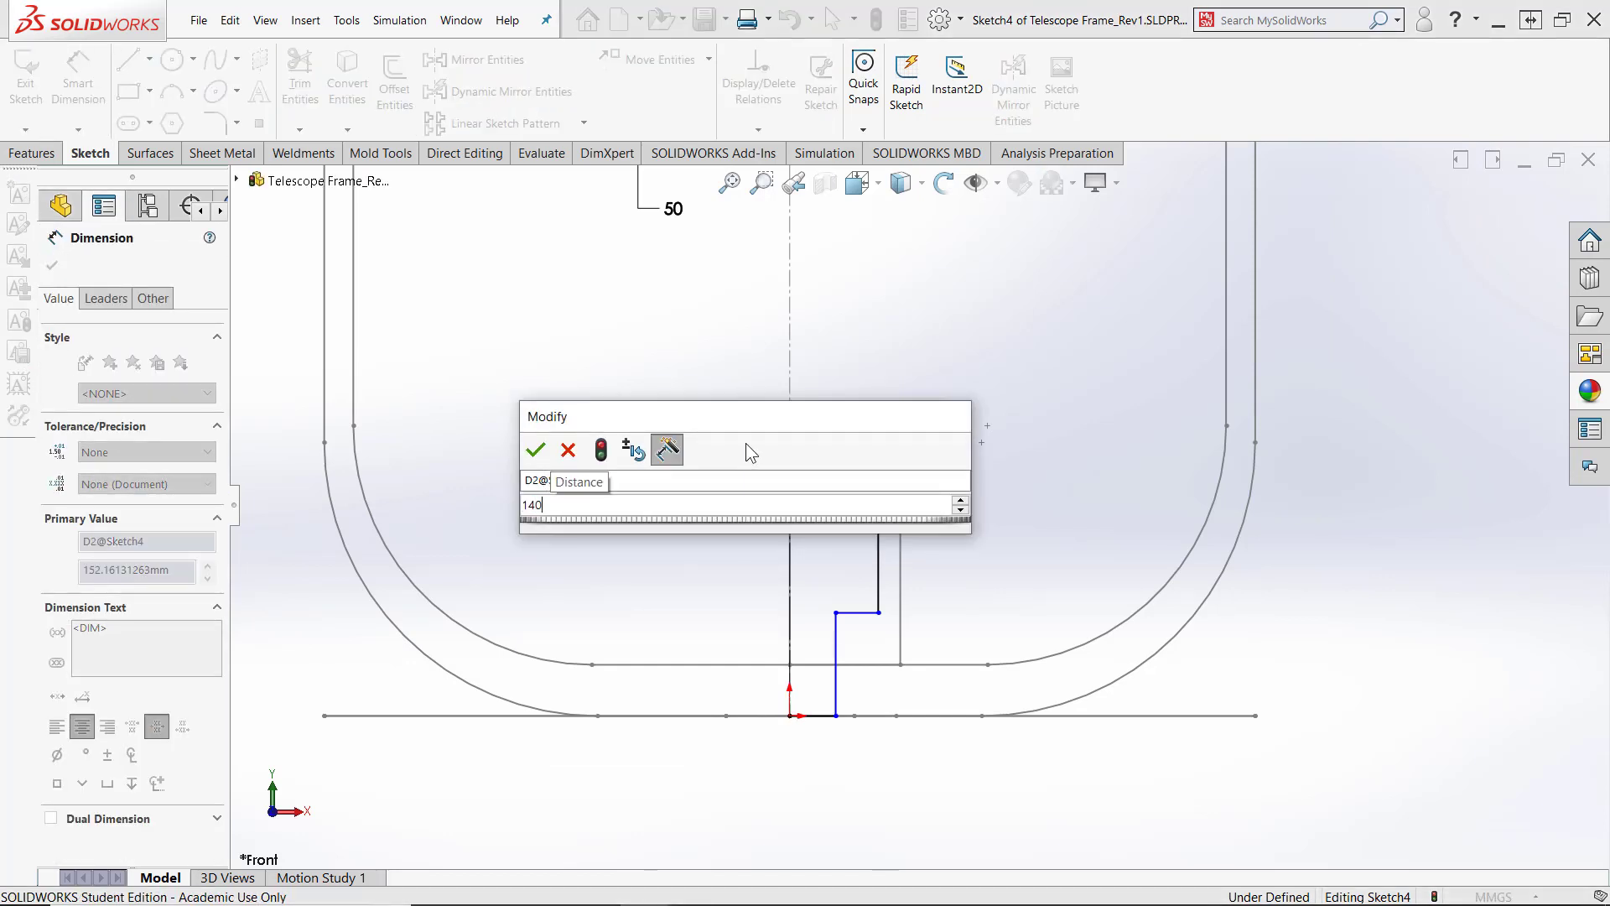
{"action": "key", "text": "Return"}
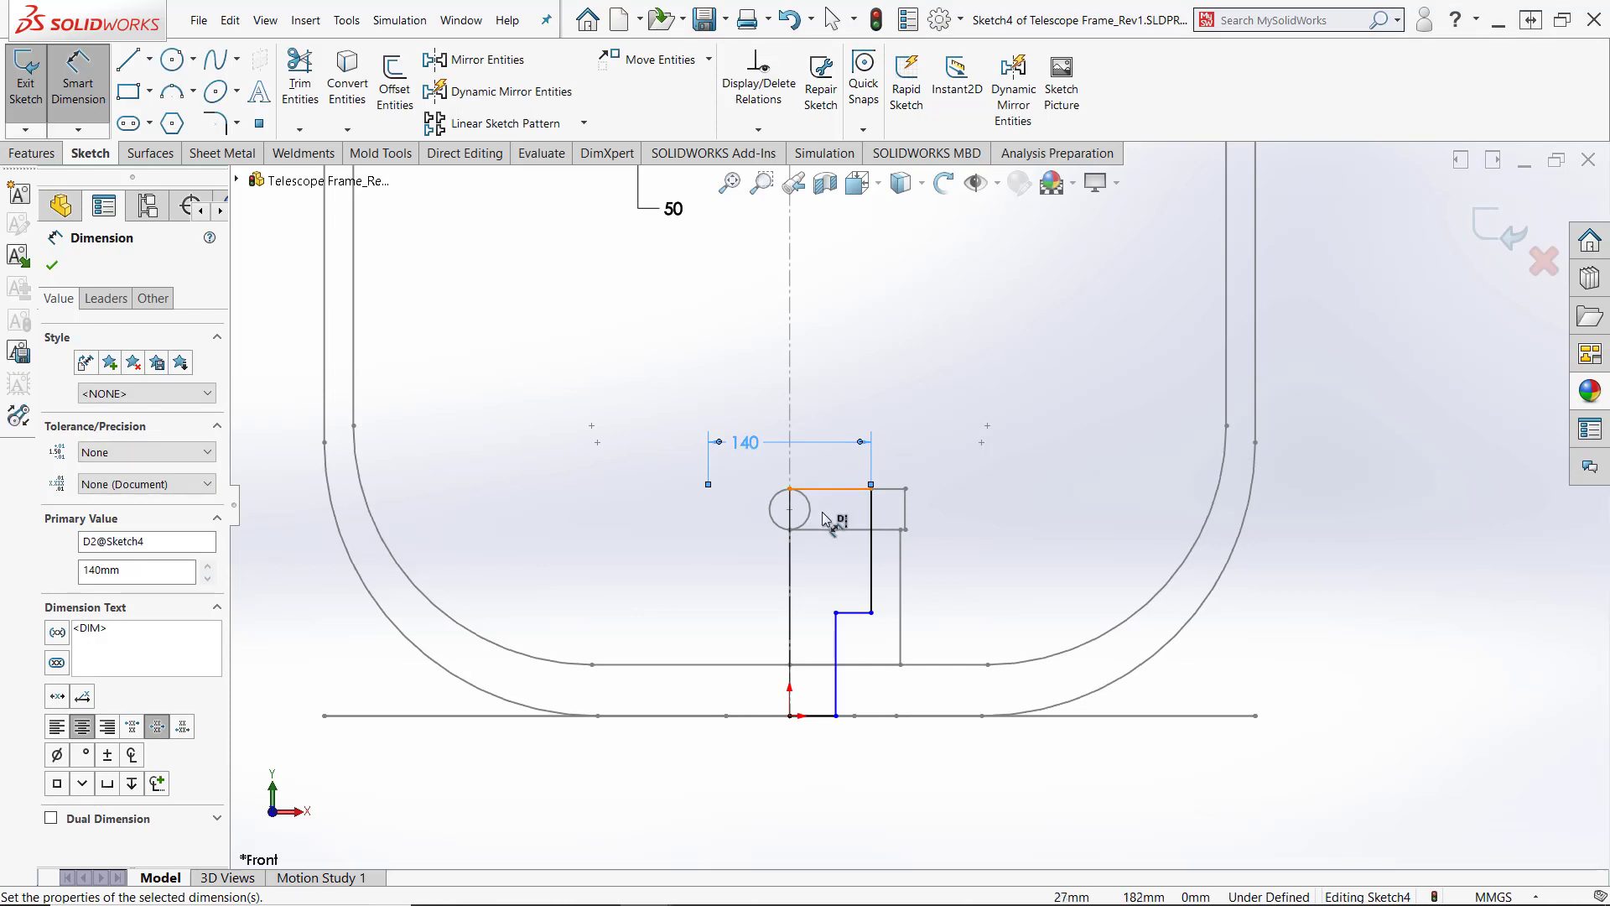
Dimension the profile's lower, inner vertical line as a doubled distance about the vertical centreline and set it to 108 mm
{"action": "left_click", "coordinate": [836, 655]}
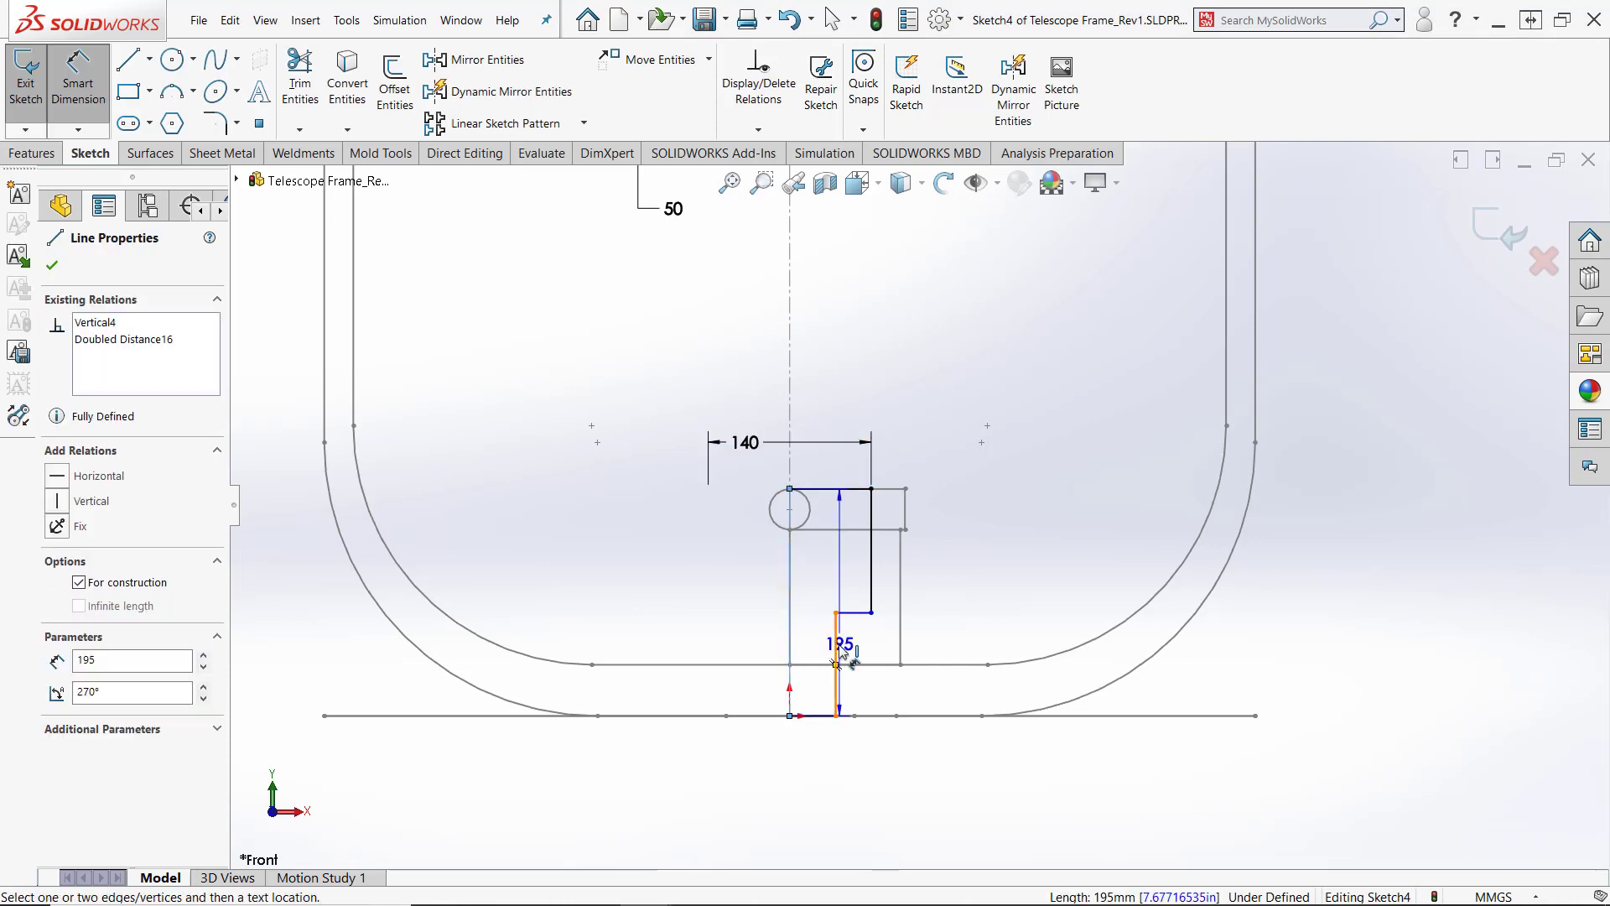
{"action": "left_click", "coordinate": [836, 659]}
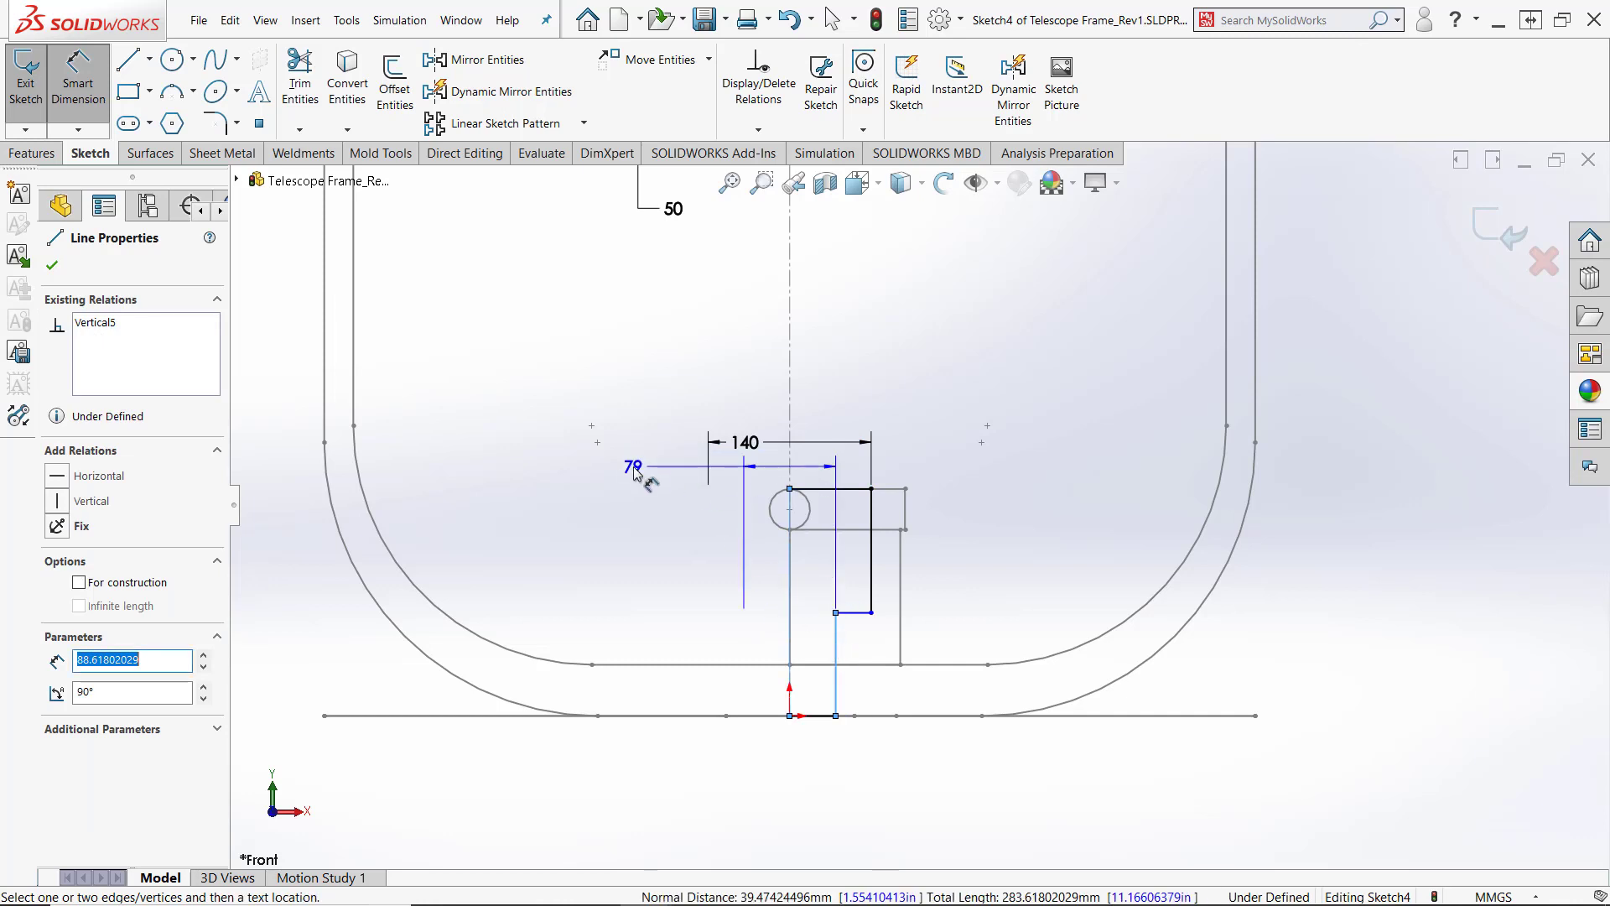
{"action": "left_click", "coordinate": [632, 472]}
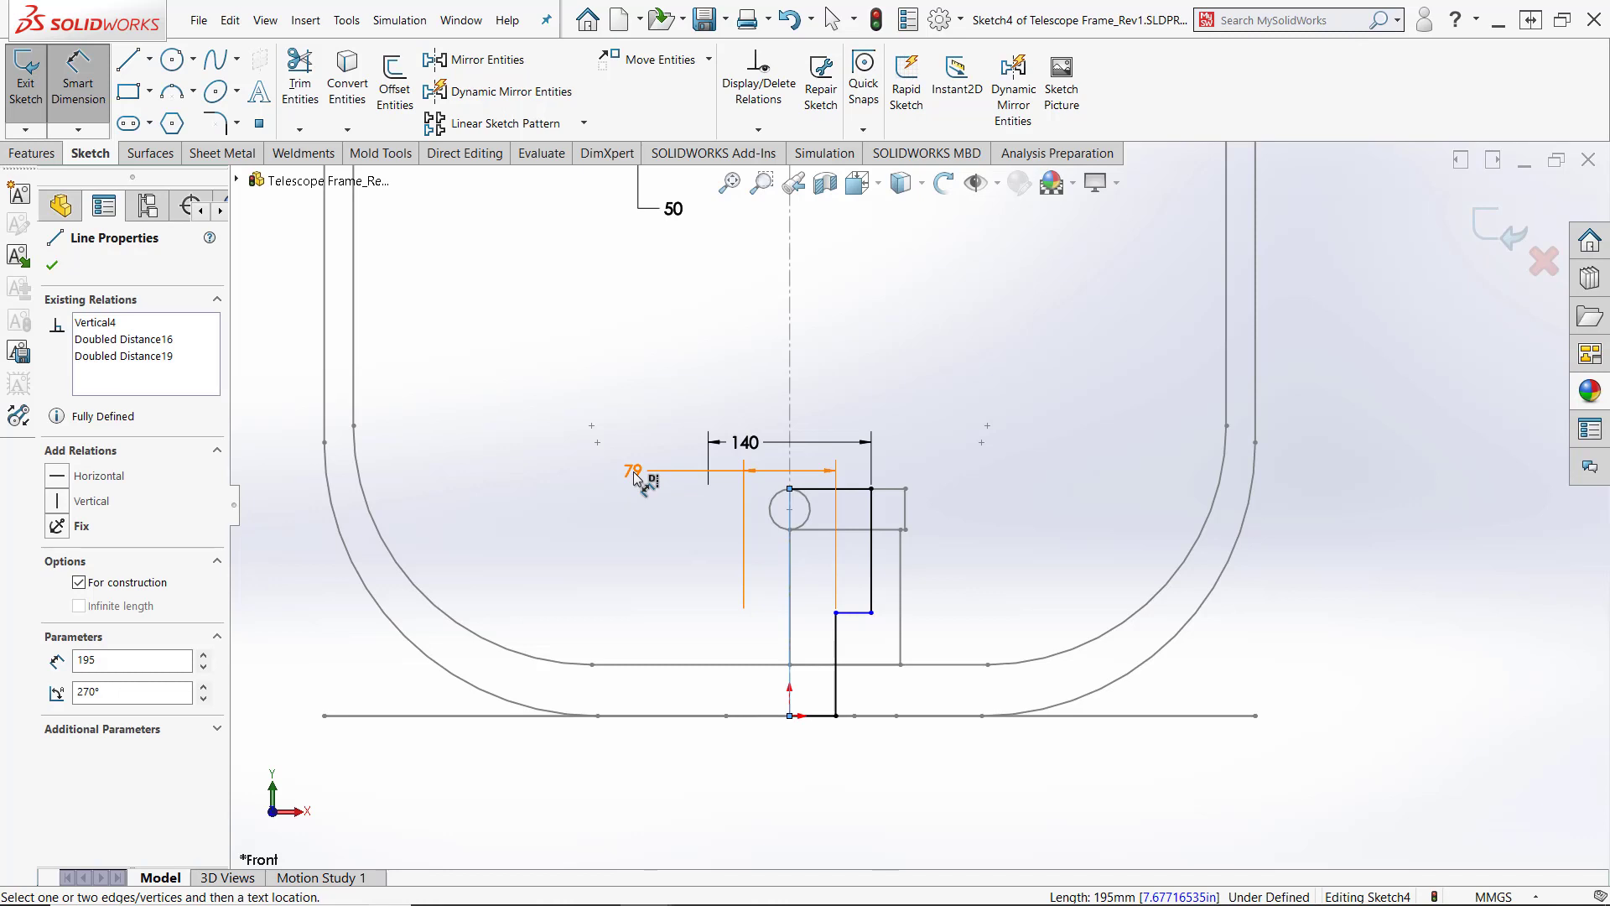
{"action": "double_click", "coordinate": [634, 472]}
{"action": "type", "text": "10"}
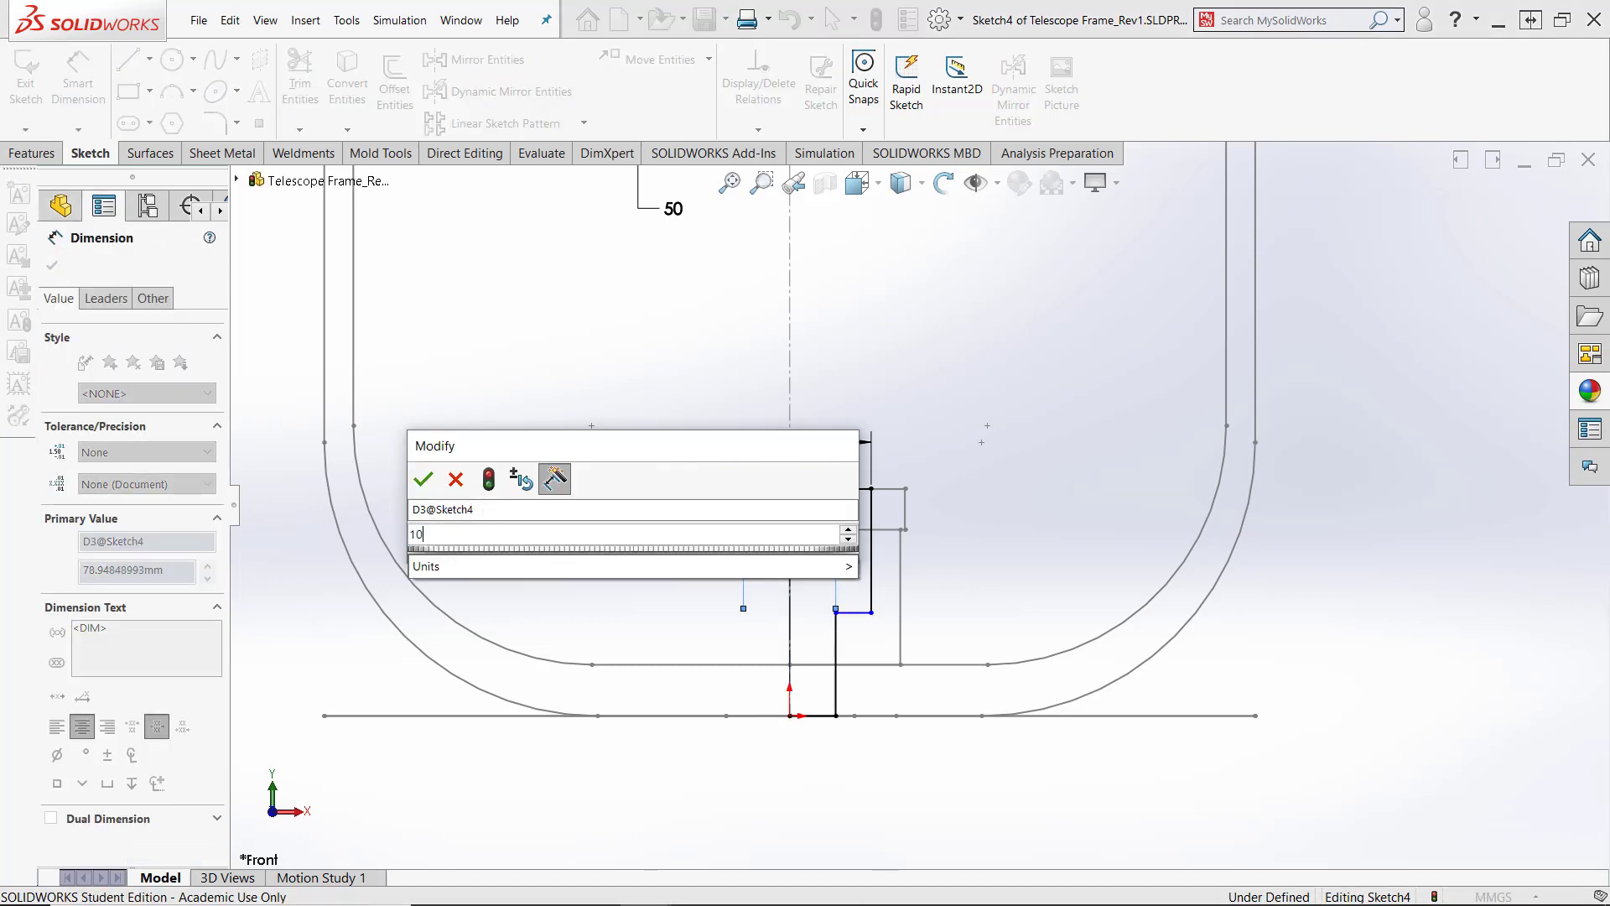
{"action": "type", "text": "8"}
{"action": "key", "text": "Return"}
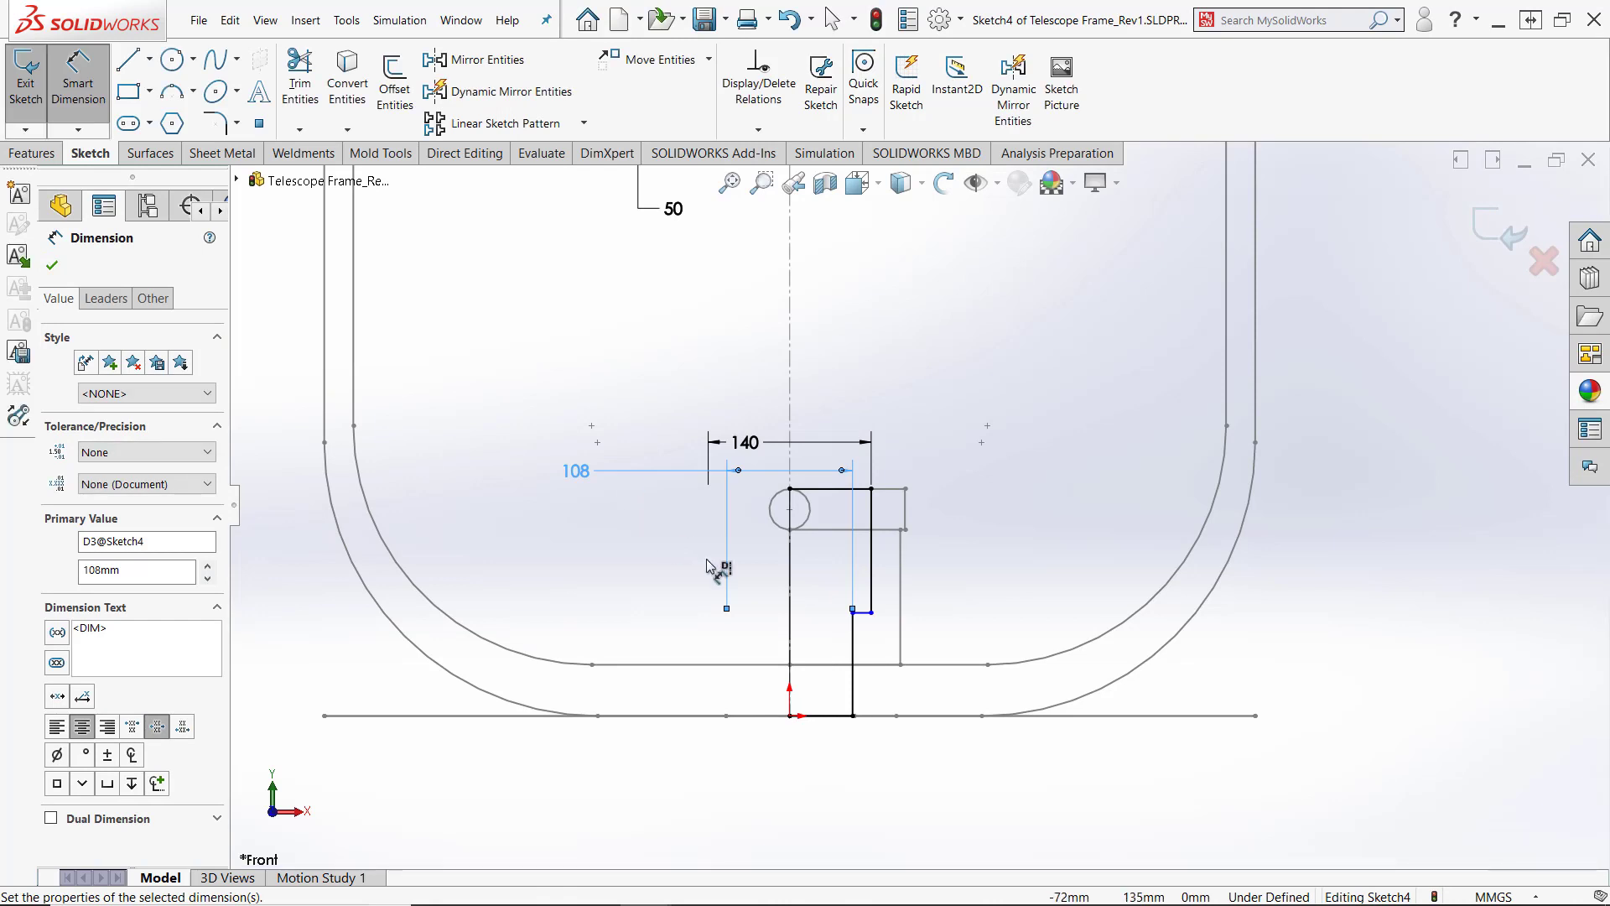
Dimension the height from the profile's base line to its horizontal step and set it to 38 mm
{"action": "scroll", "coordinate": [892, 604], "scroll_direction": "down", "scroll_amount": 4}
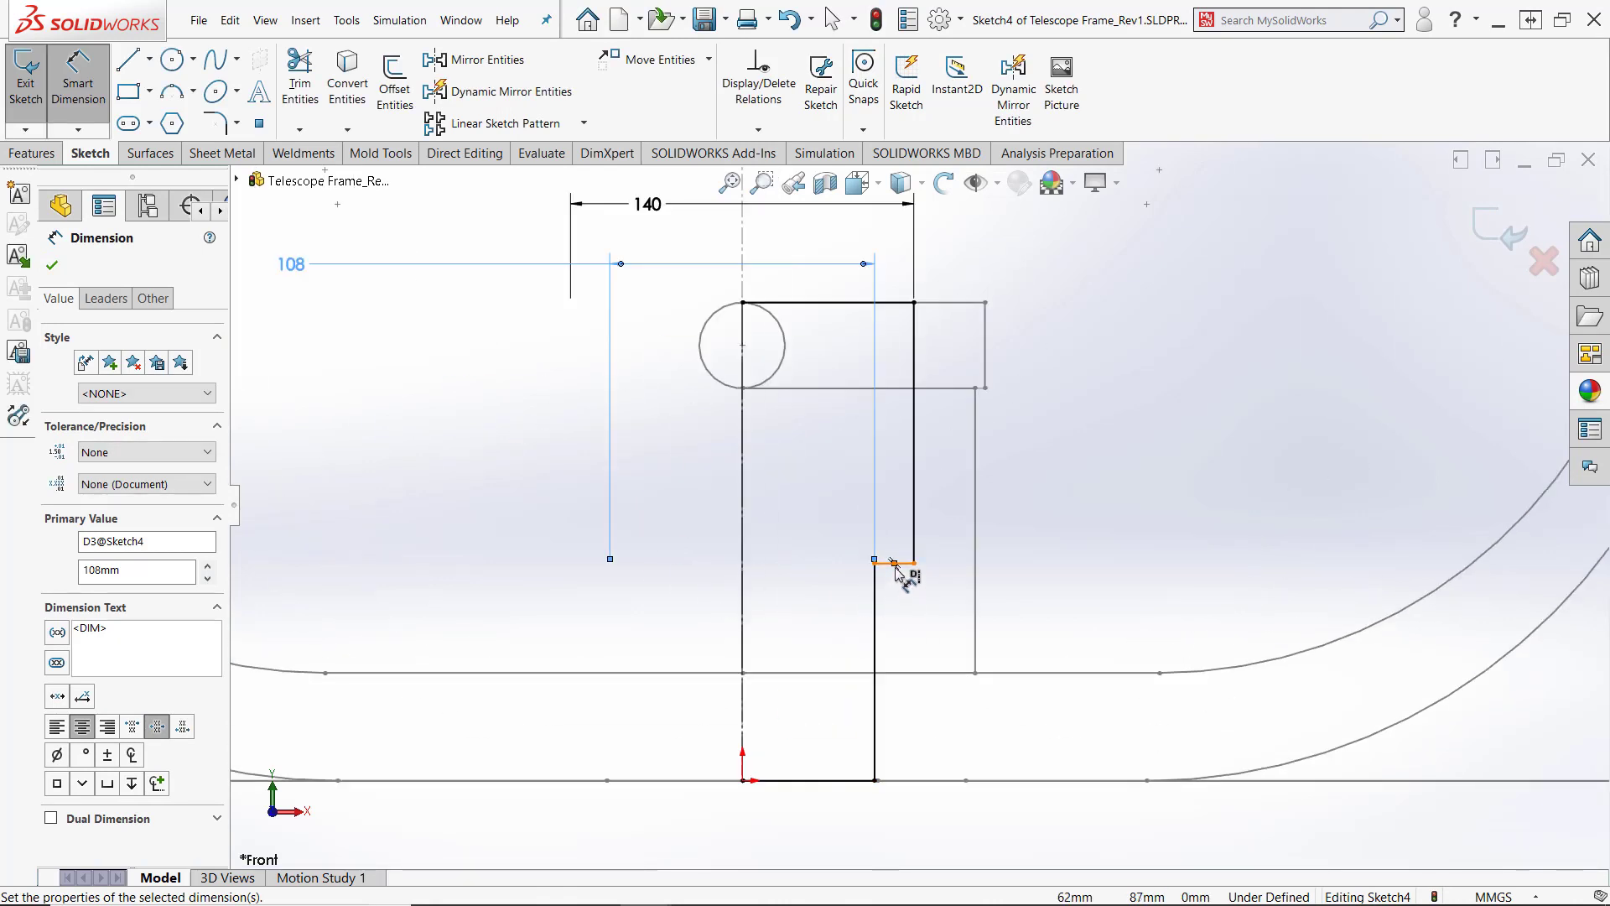
{"action": "left_click", "coordinate": [894, 565]}
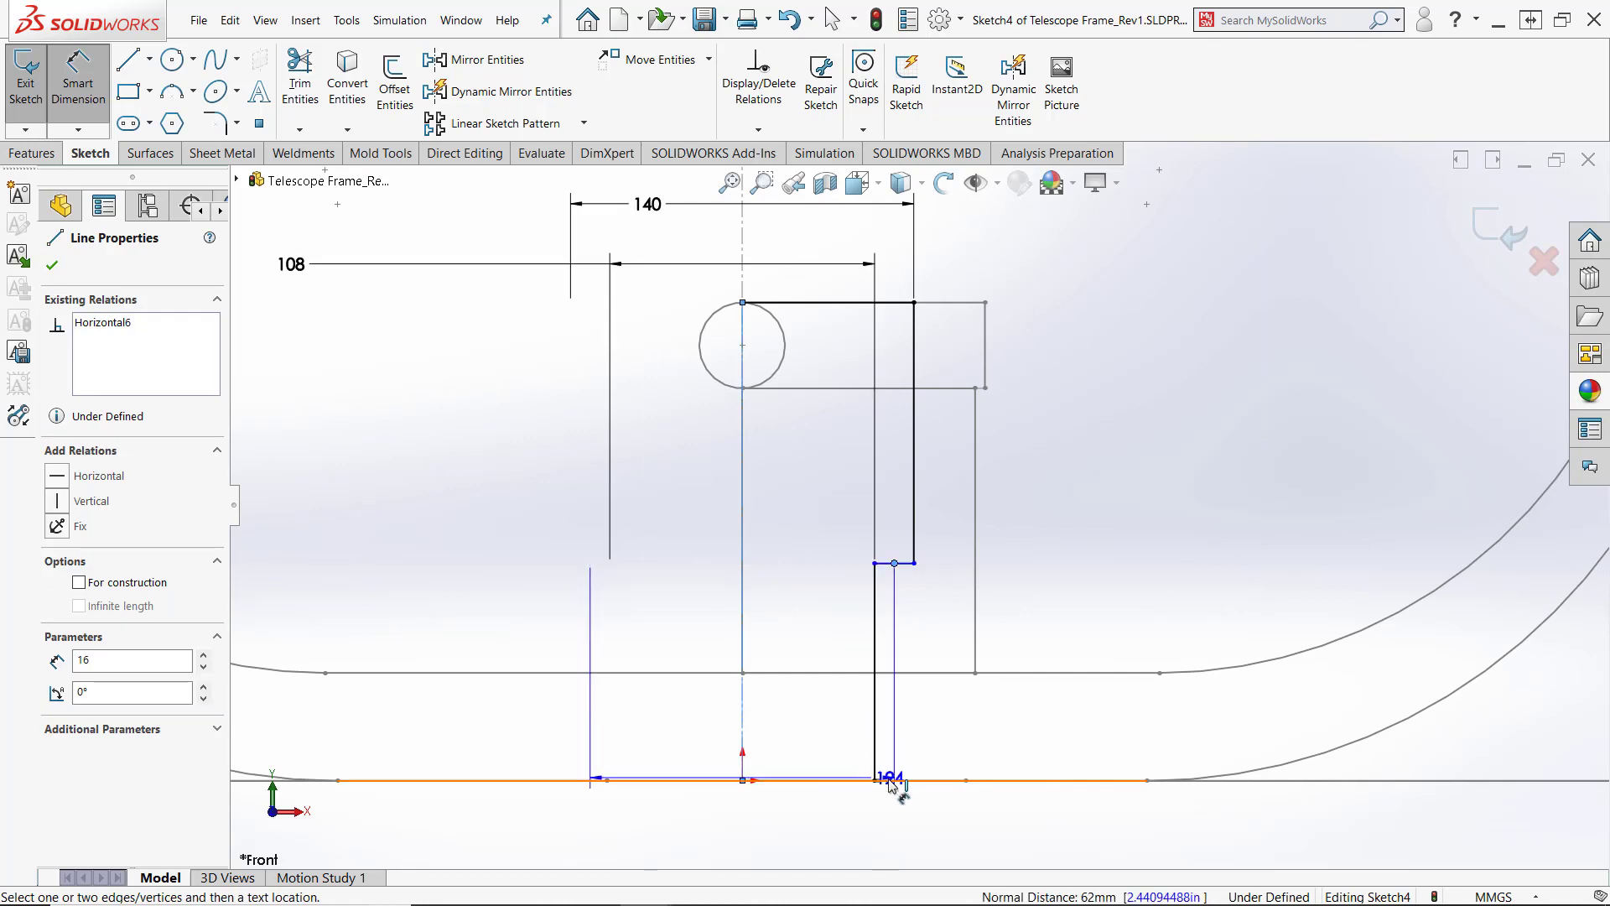
{"action": "left_click", "coordinate": [854, 782]}
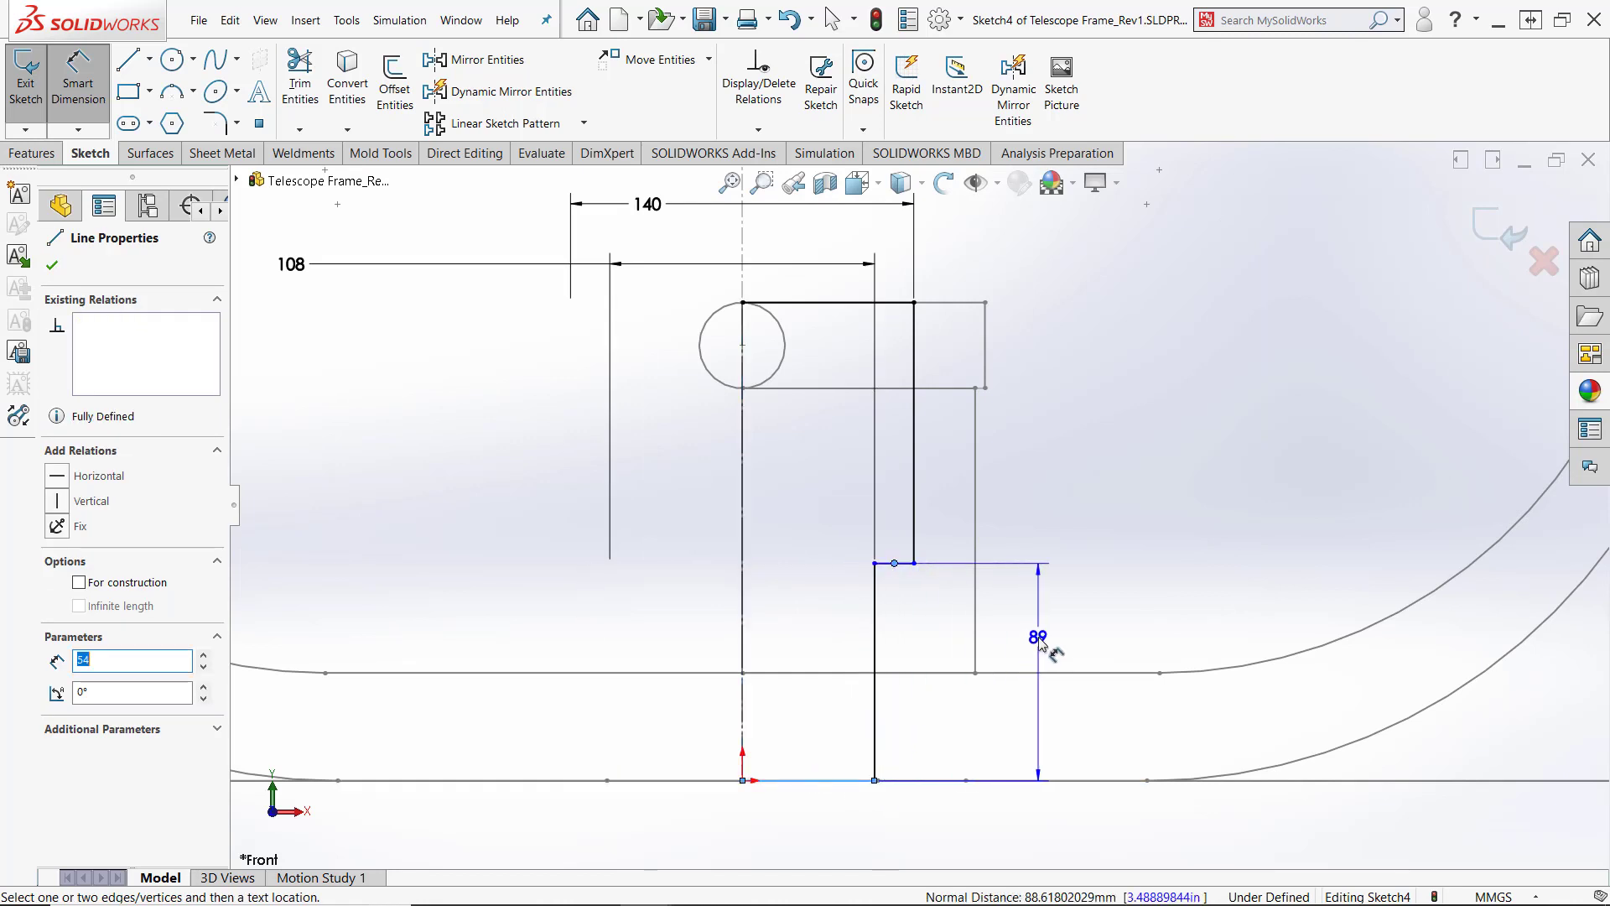
{"action": "left_click", "coordinate": [1040, 640]}
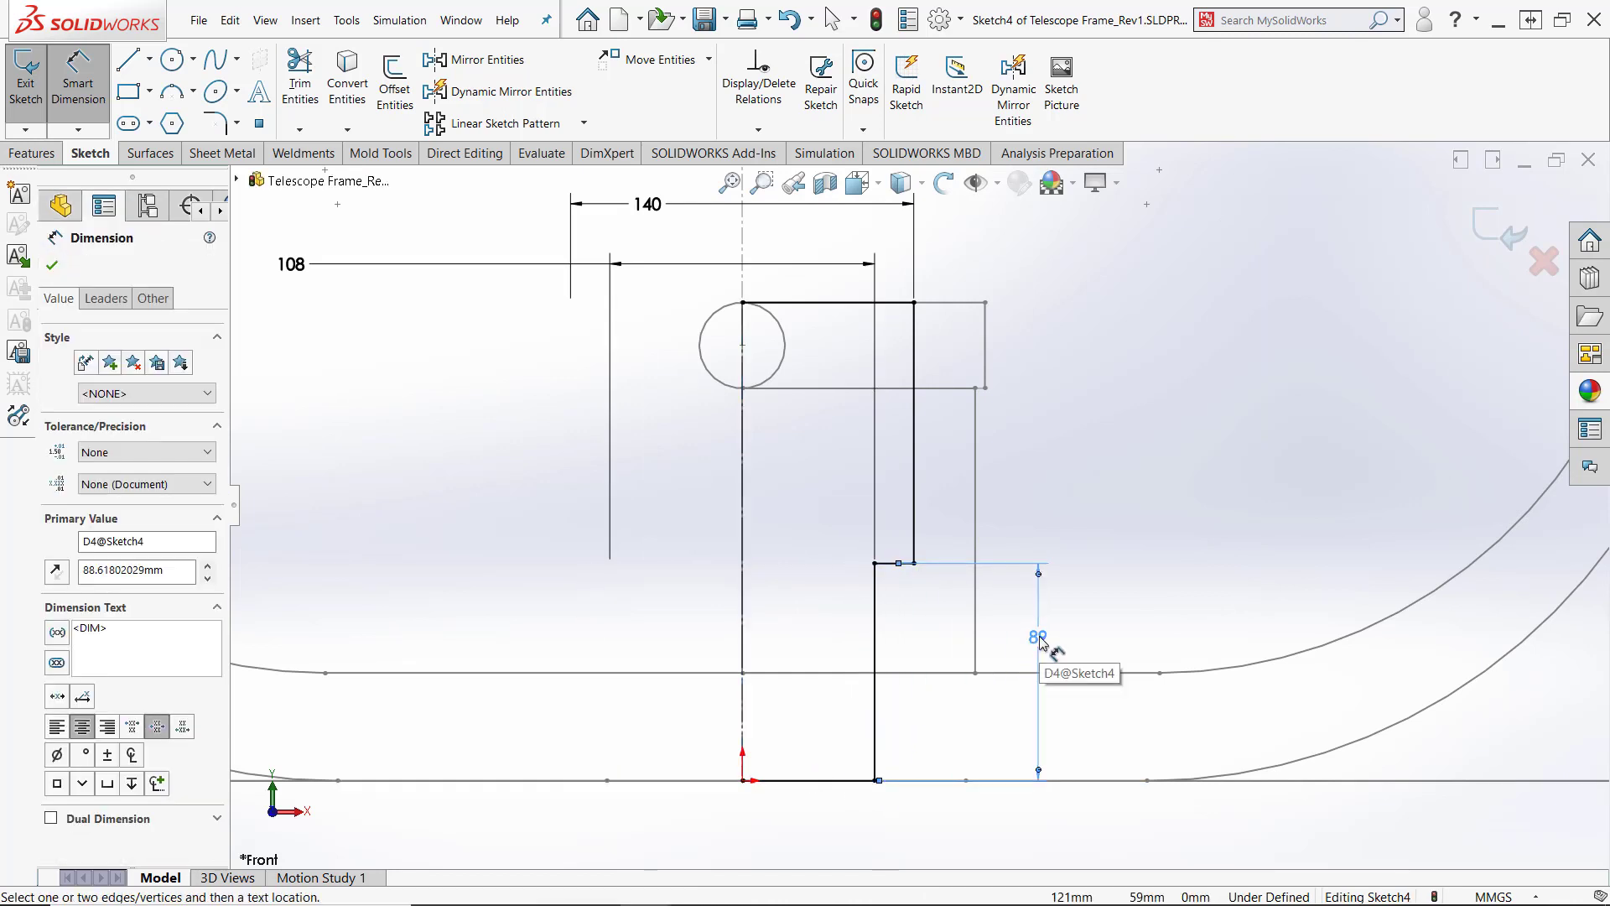
{"action": "double_click", "coordinate": [1039, 638]}
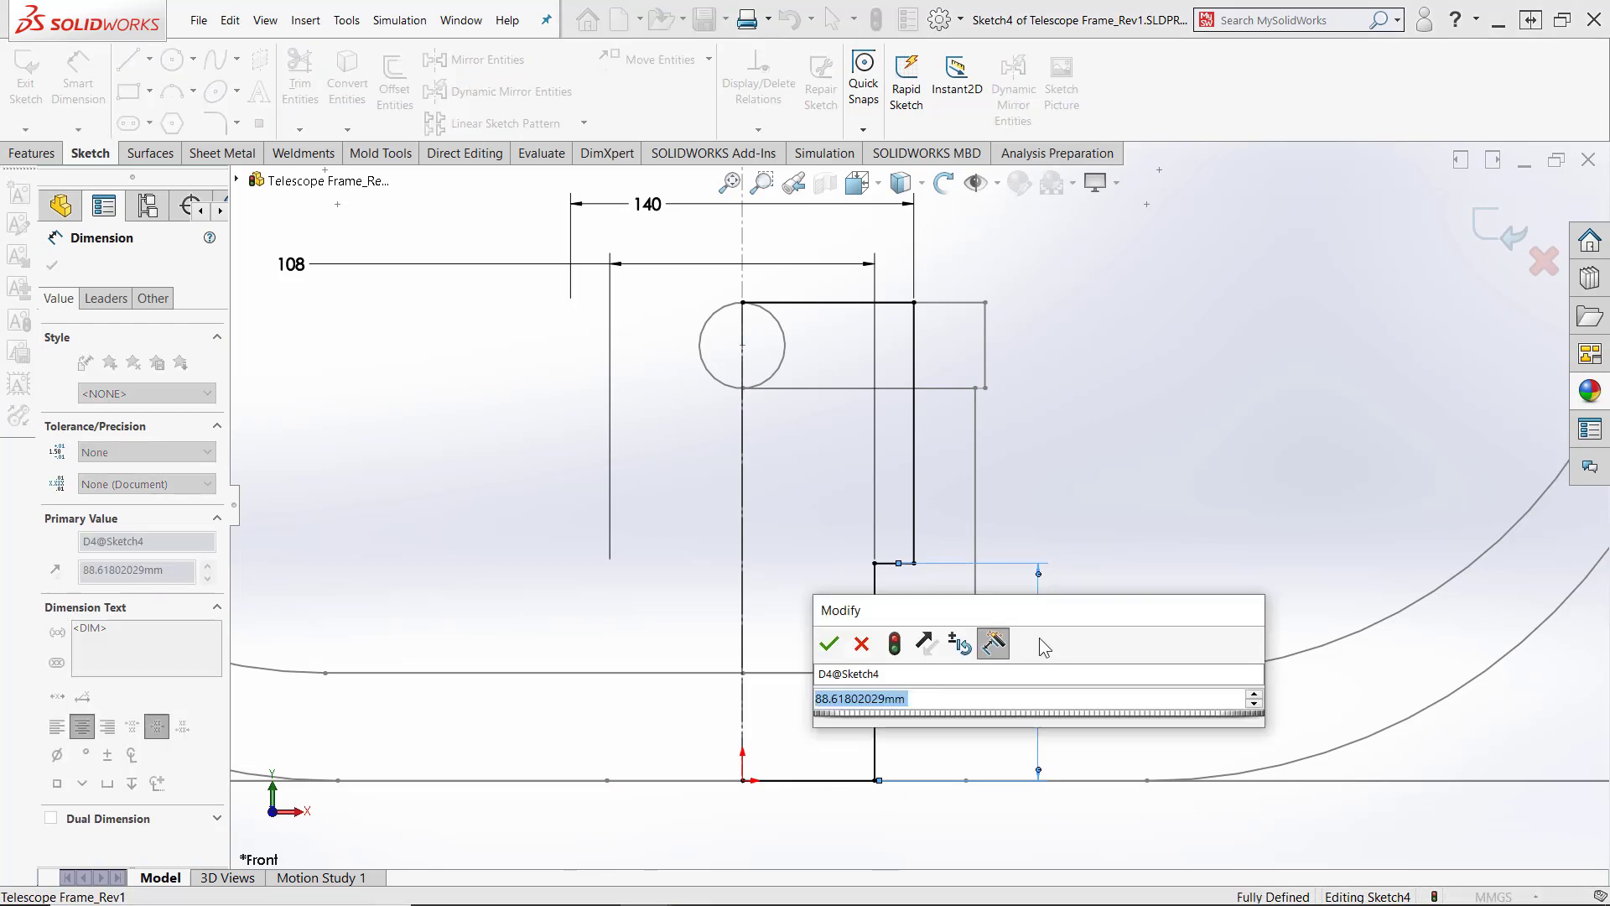
{"action": "type", "text": "38"}
{"action": "key", "text": "Return"}
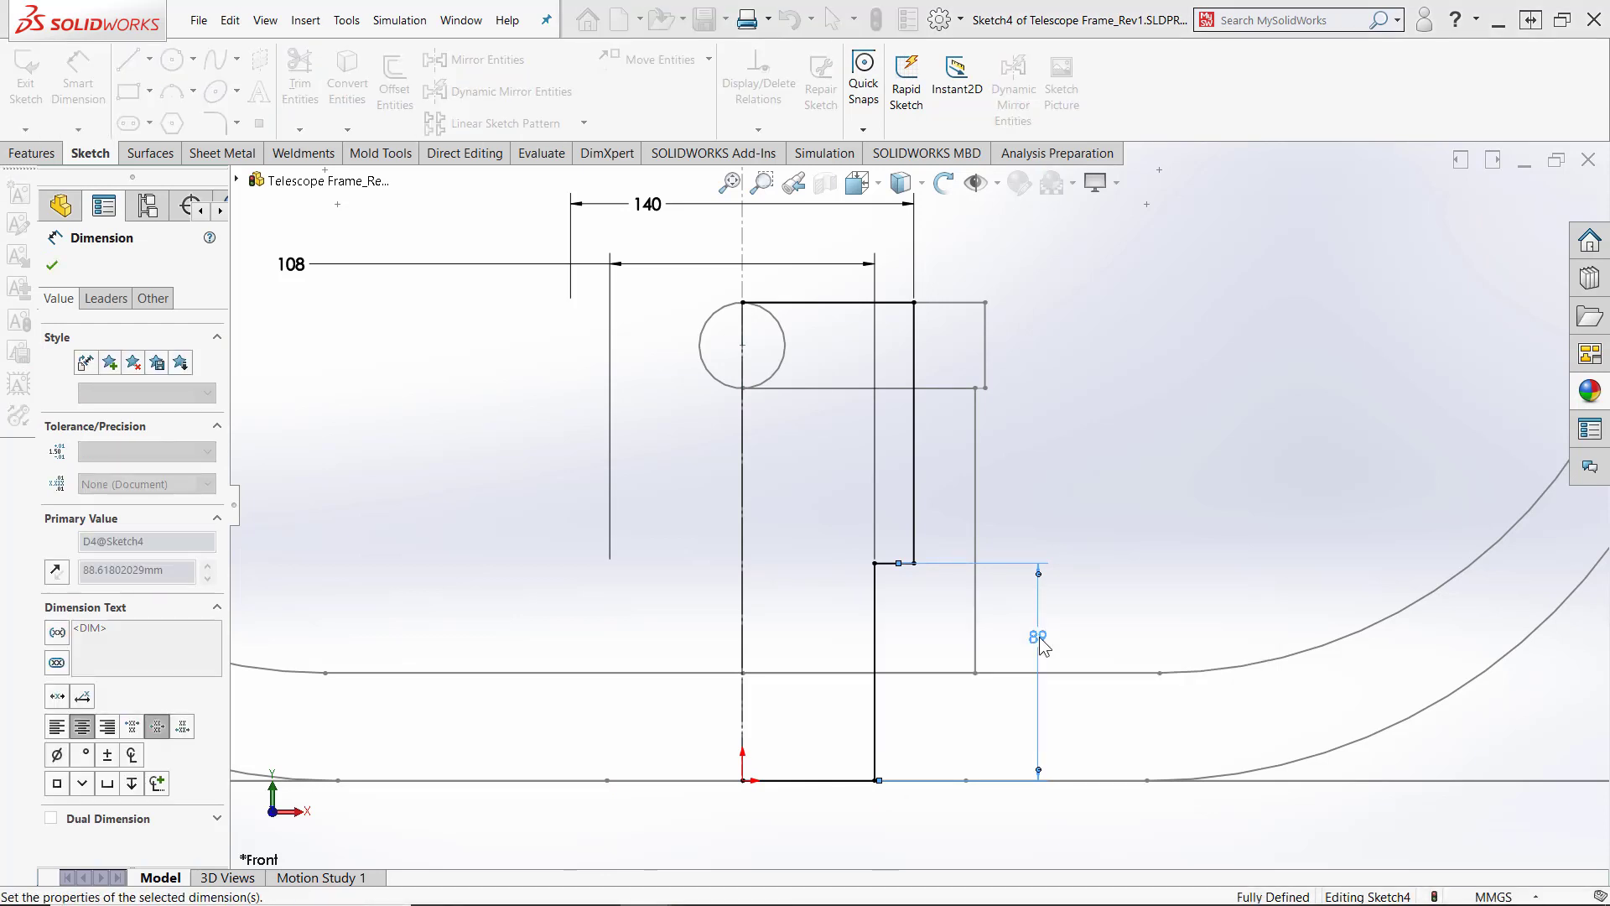
{"action": "scroll", "coordinate": [1025, 592], "scroll_direction": "up", "scroll_amount": 1}
{"action": "scroll", "coordinate": [1025, 593], "scroll_direction": "up", "scroll_amount": 3}
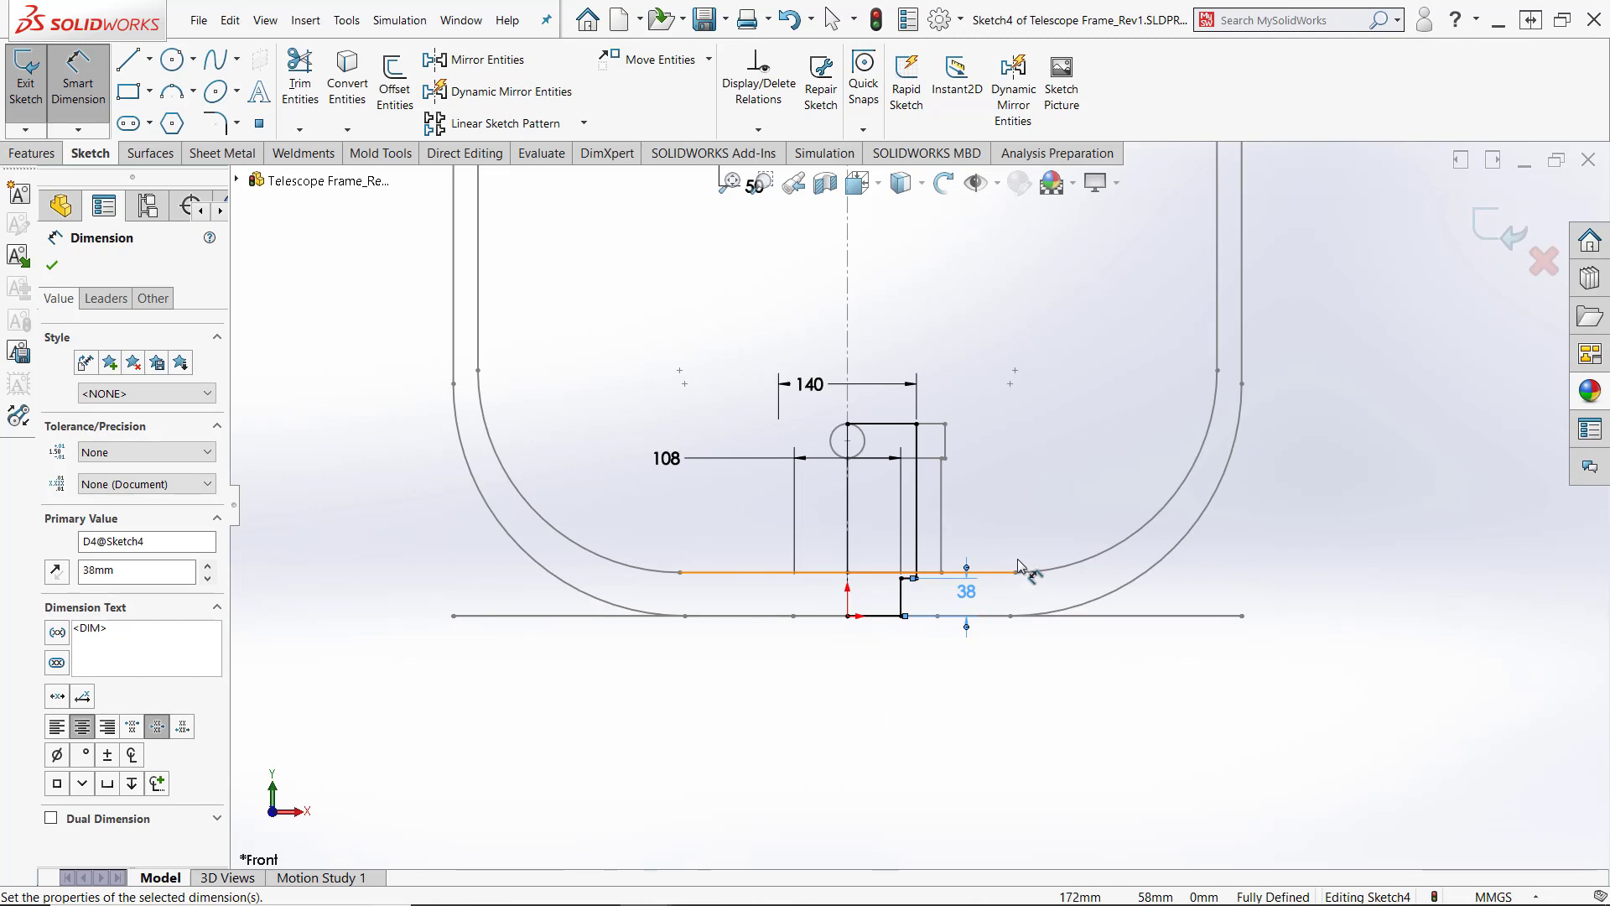
{"action": "key", "text": "Escape"}
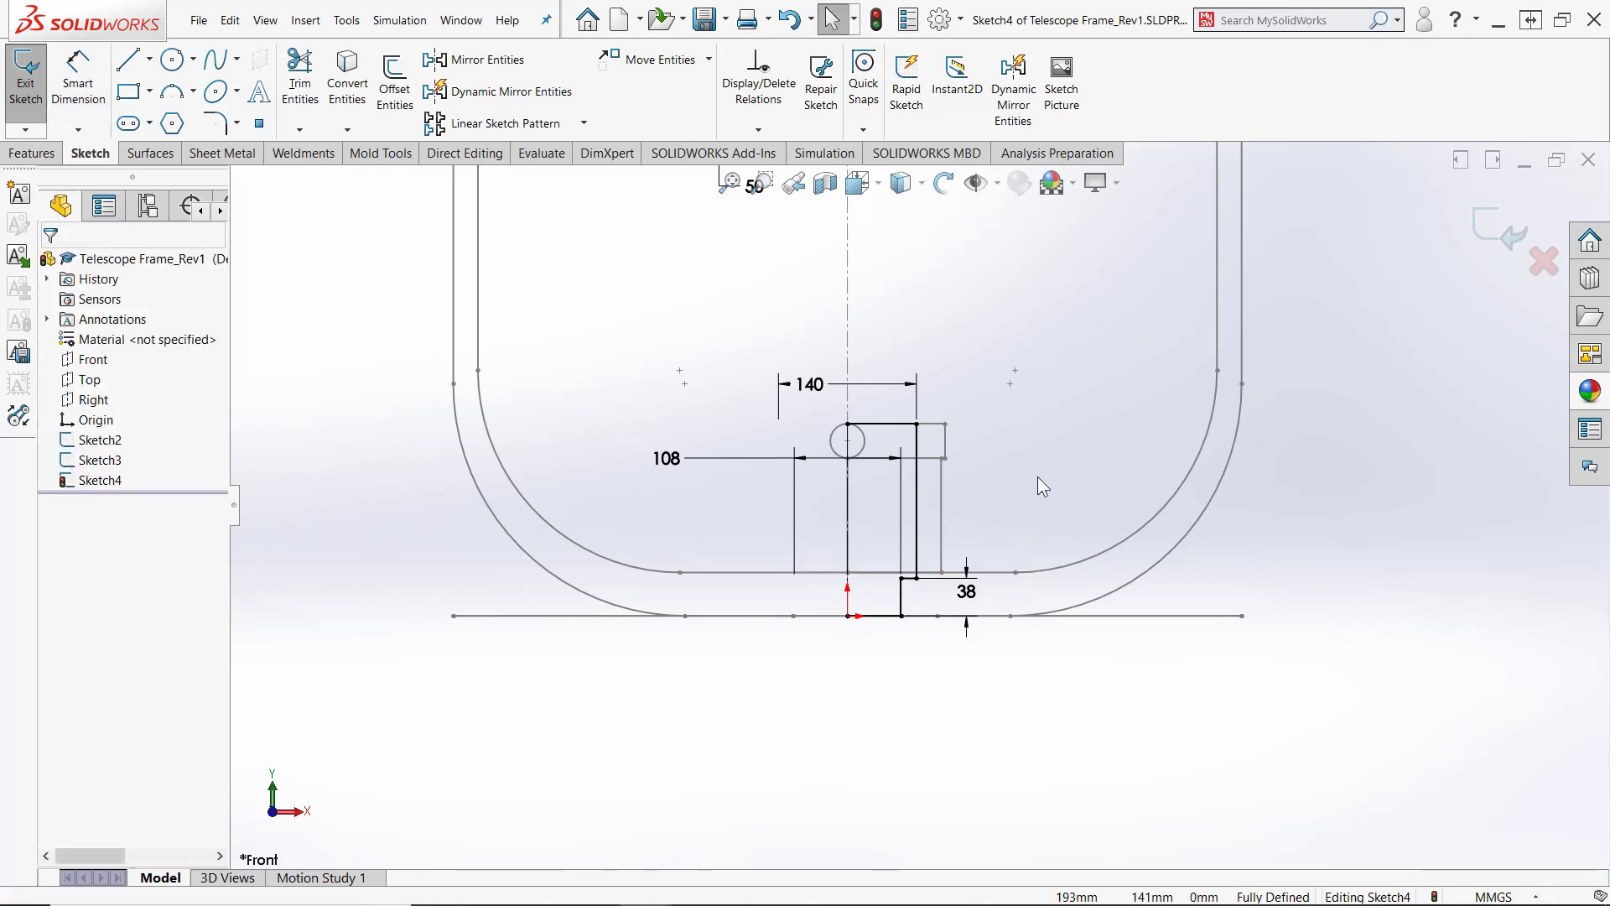
Close the upper plate outline with an 800 mm horizontal line between its two lower corners
{"action": "scroll", "coordinate": [1039, 477], "scroll_direction": "up", "scroll_amount": 4}
{"action": "scroll", "coordinate": [948, 379], "scroll_direction": "down", "scroll_amount": 2}
{"action": "scroll", "coordinate": [948, 379], "scroll_direction": "down", "scroll_amount": 2}
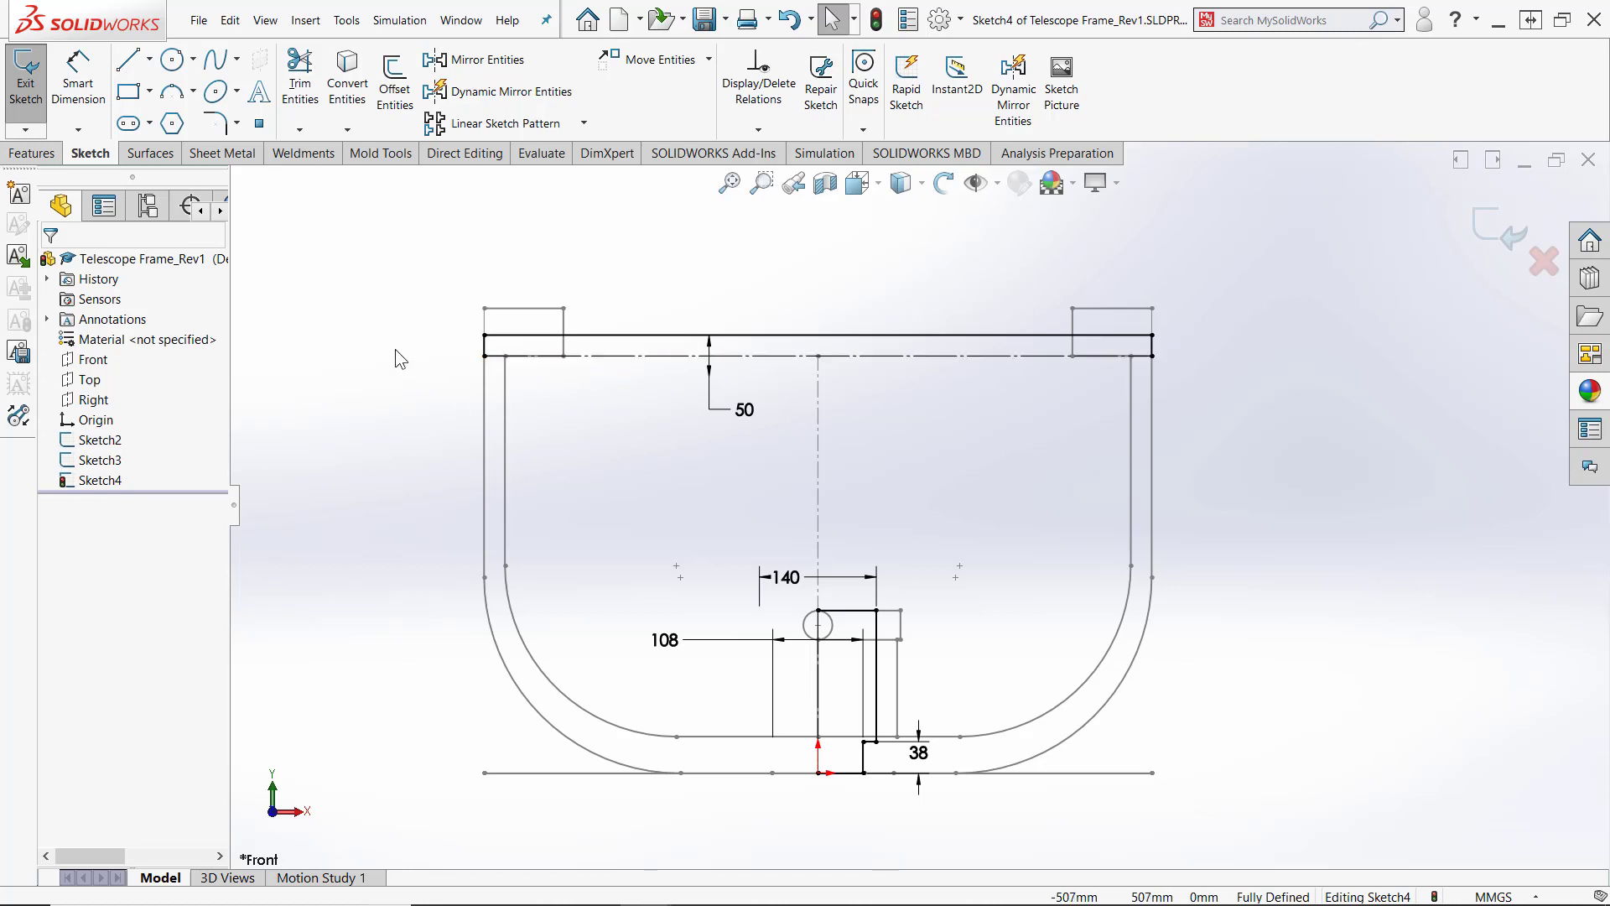
{"action": "left_click", "coordinate": [129, 58]}
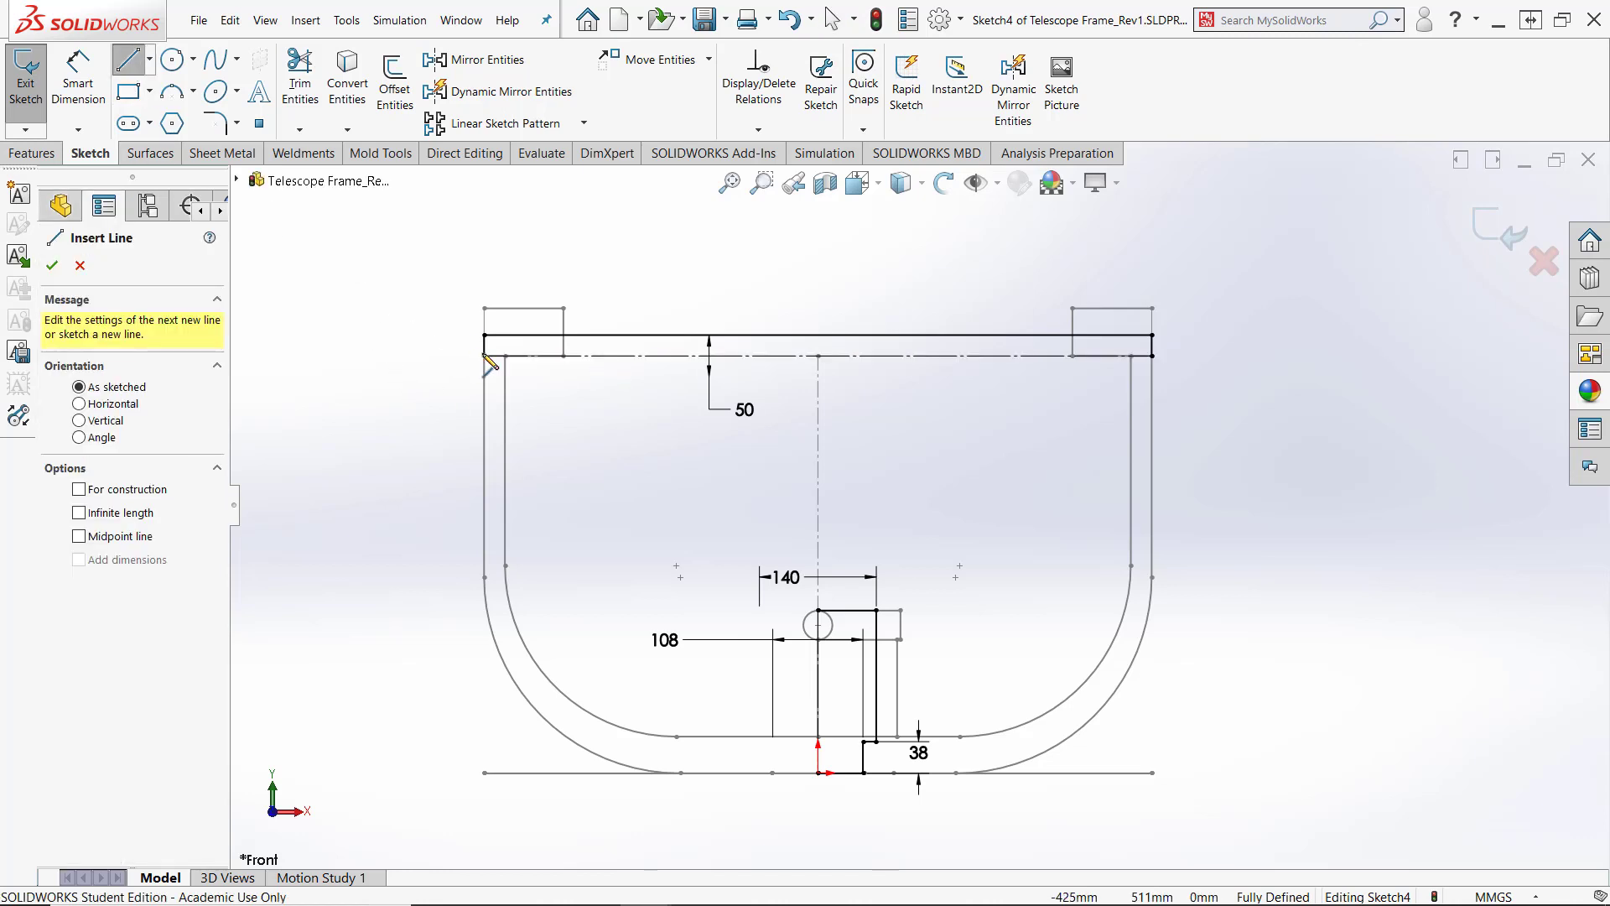
{"action": "left_click", "coordinate": [484, 356]}
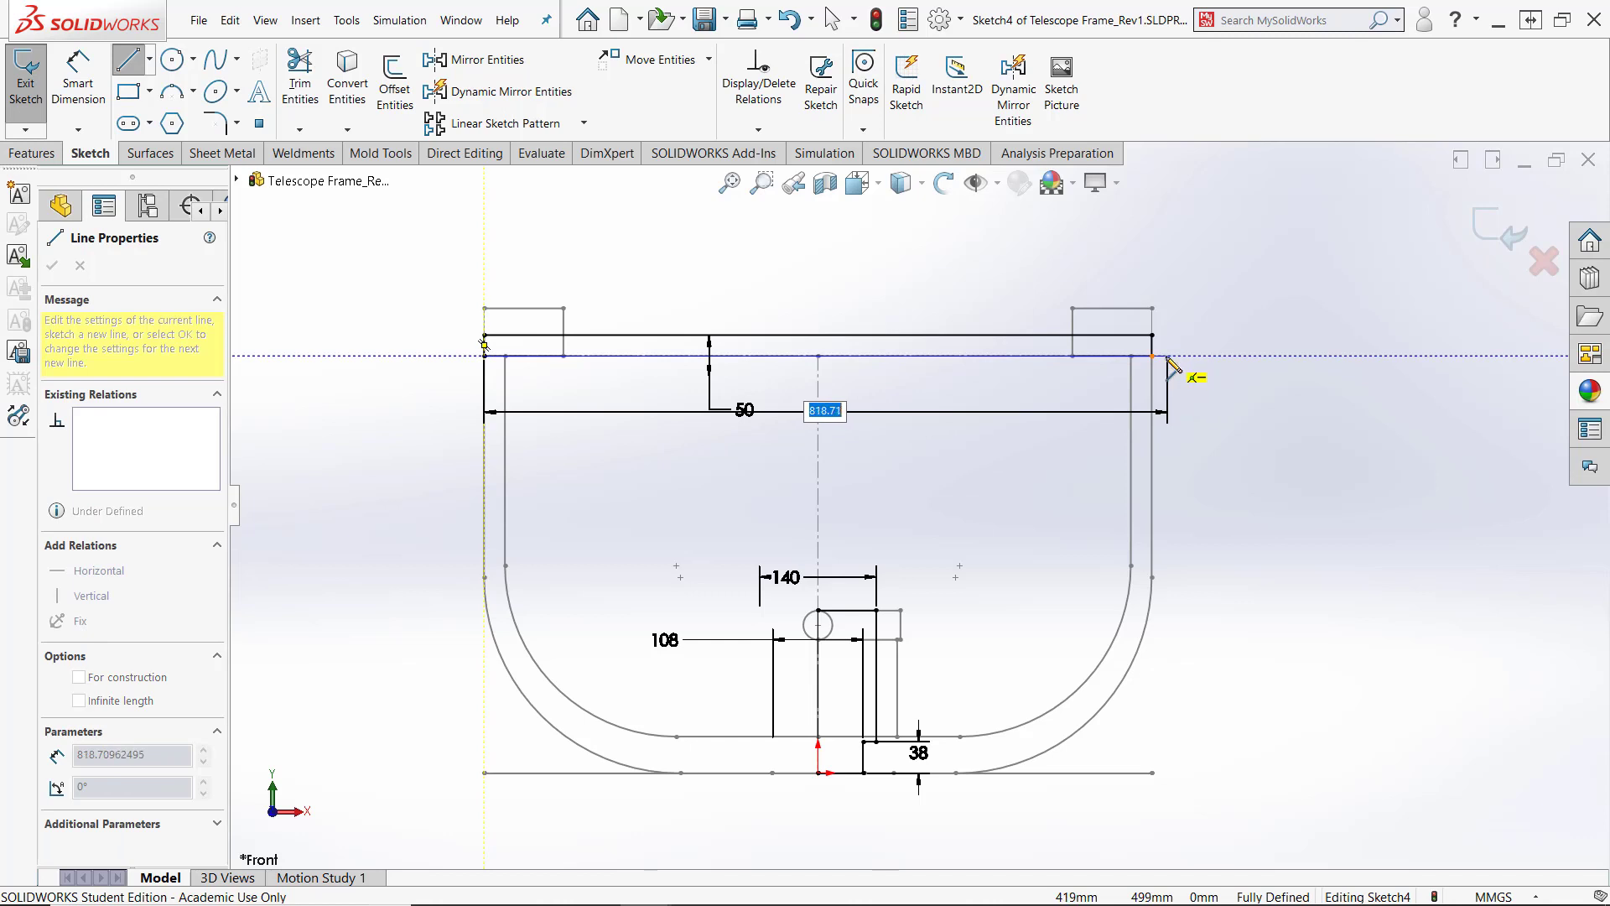
{"action": "left_click", "coordinate": [1153, 356]}
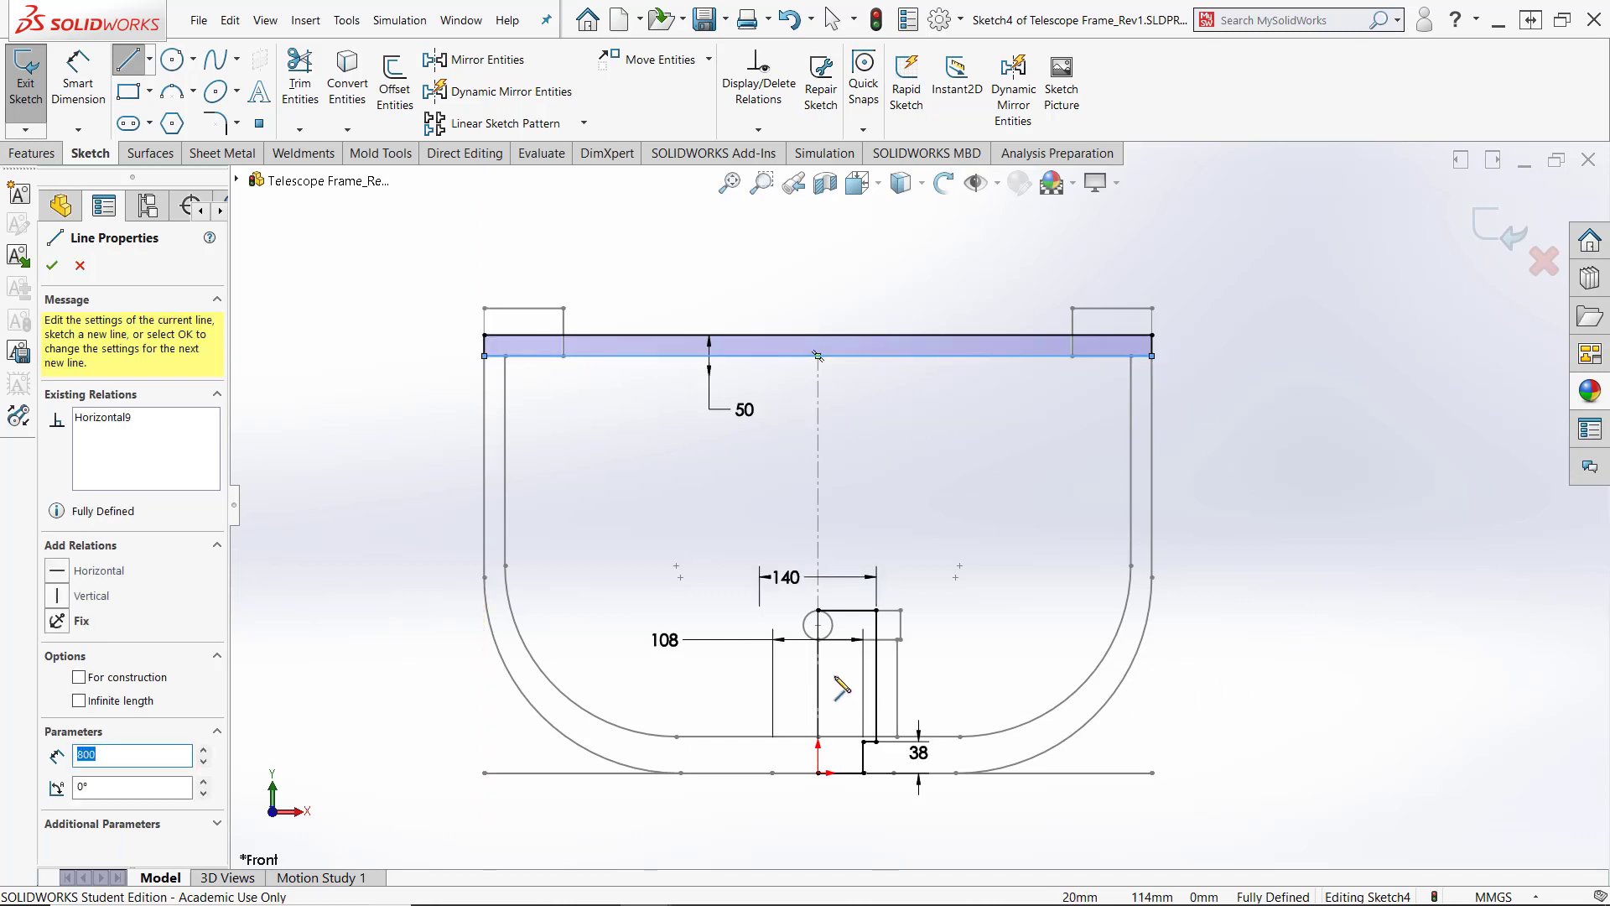
Close the stepped profile with a vertical line from its upper inner corner to the origin, and exit the sketch
{"action": "left_click", "coordinate": [818, 610]}
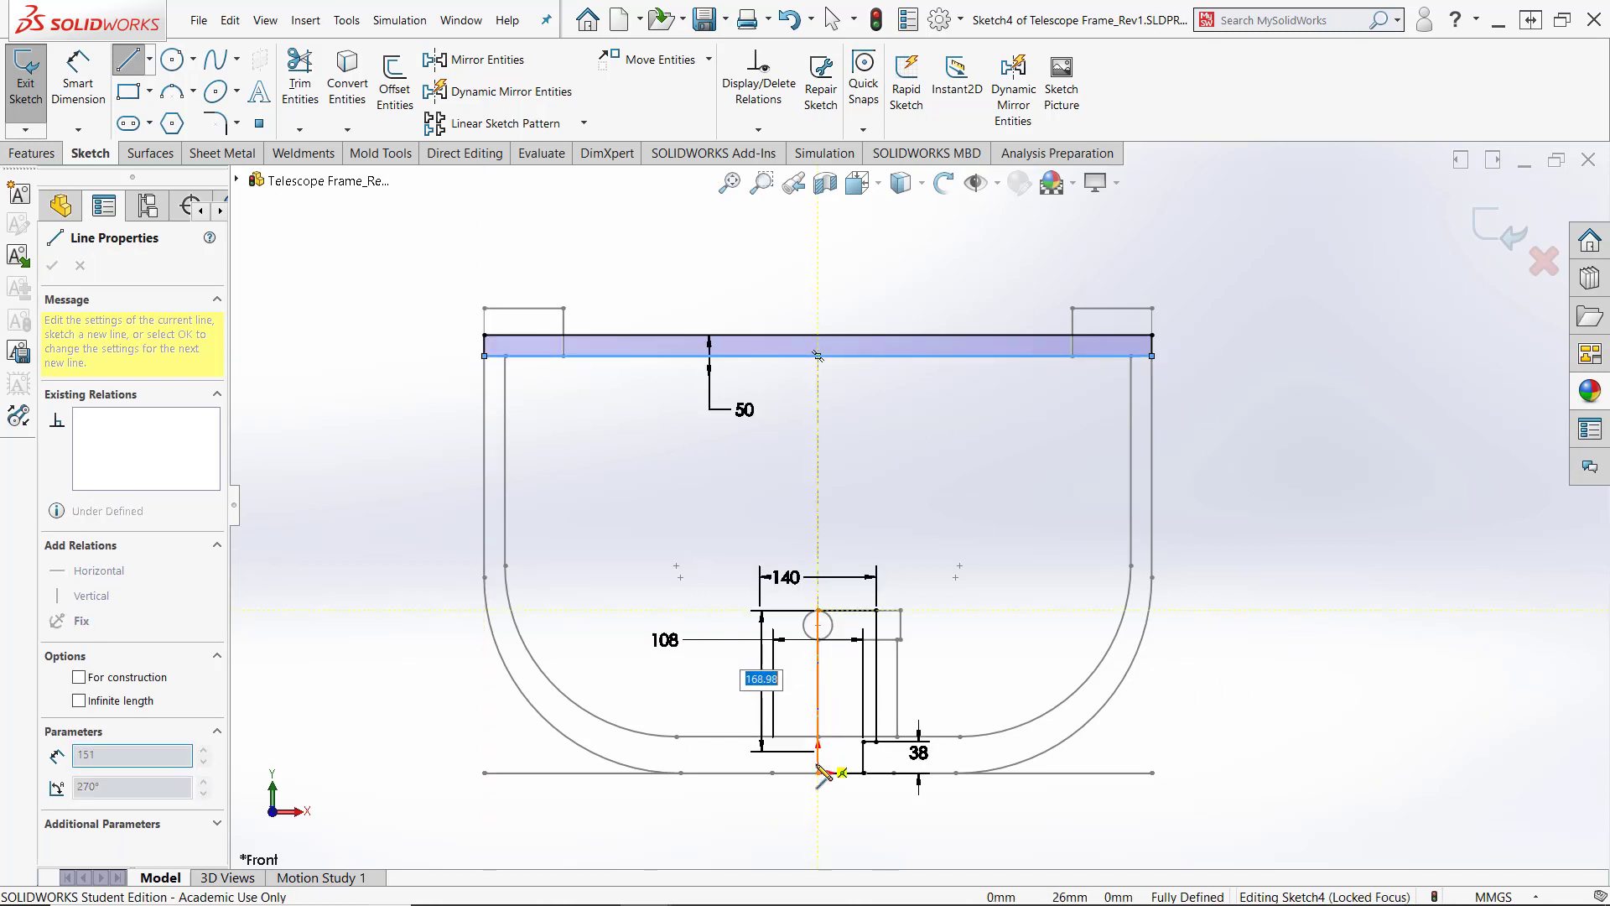
{"action": "left_click", "coordinate": [818, 773]}
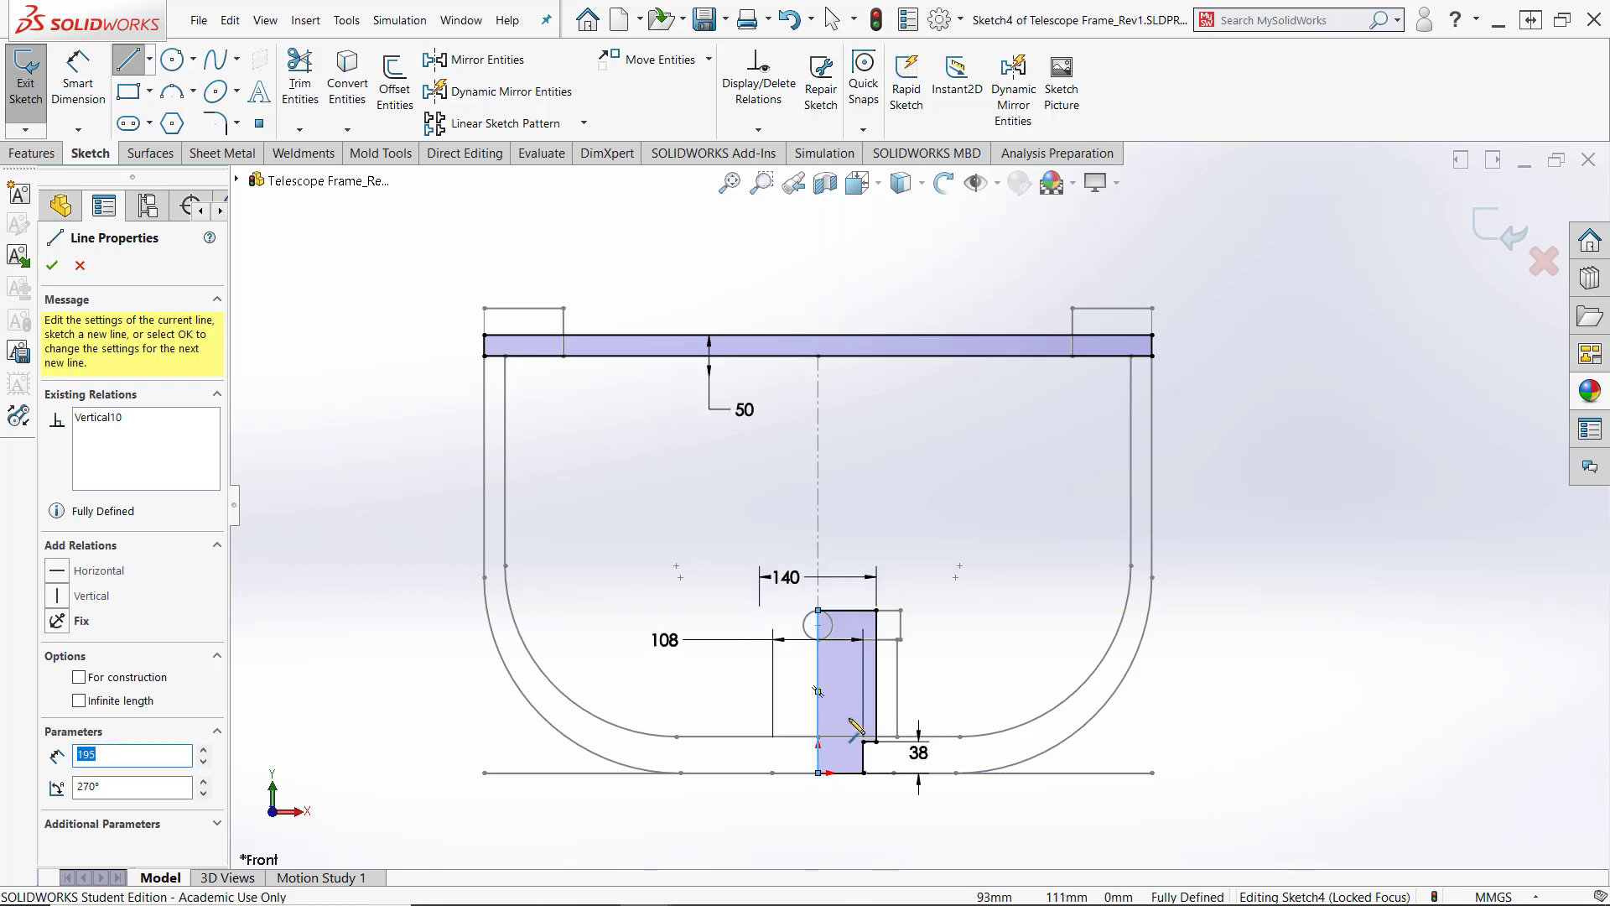
{"action": "key", "text": "Escape"}
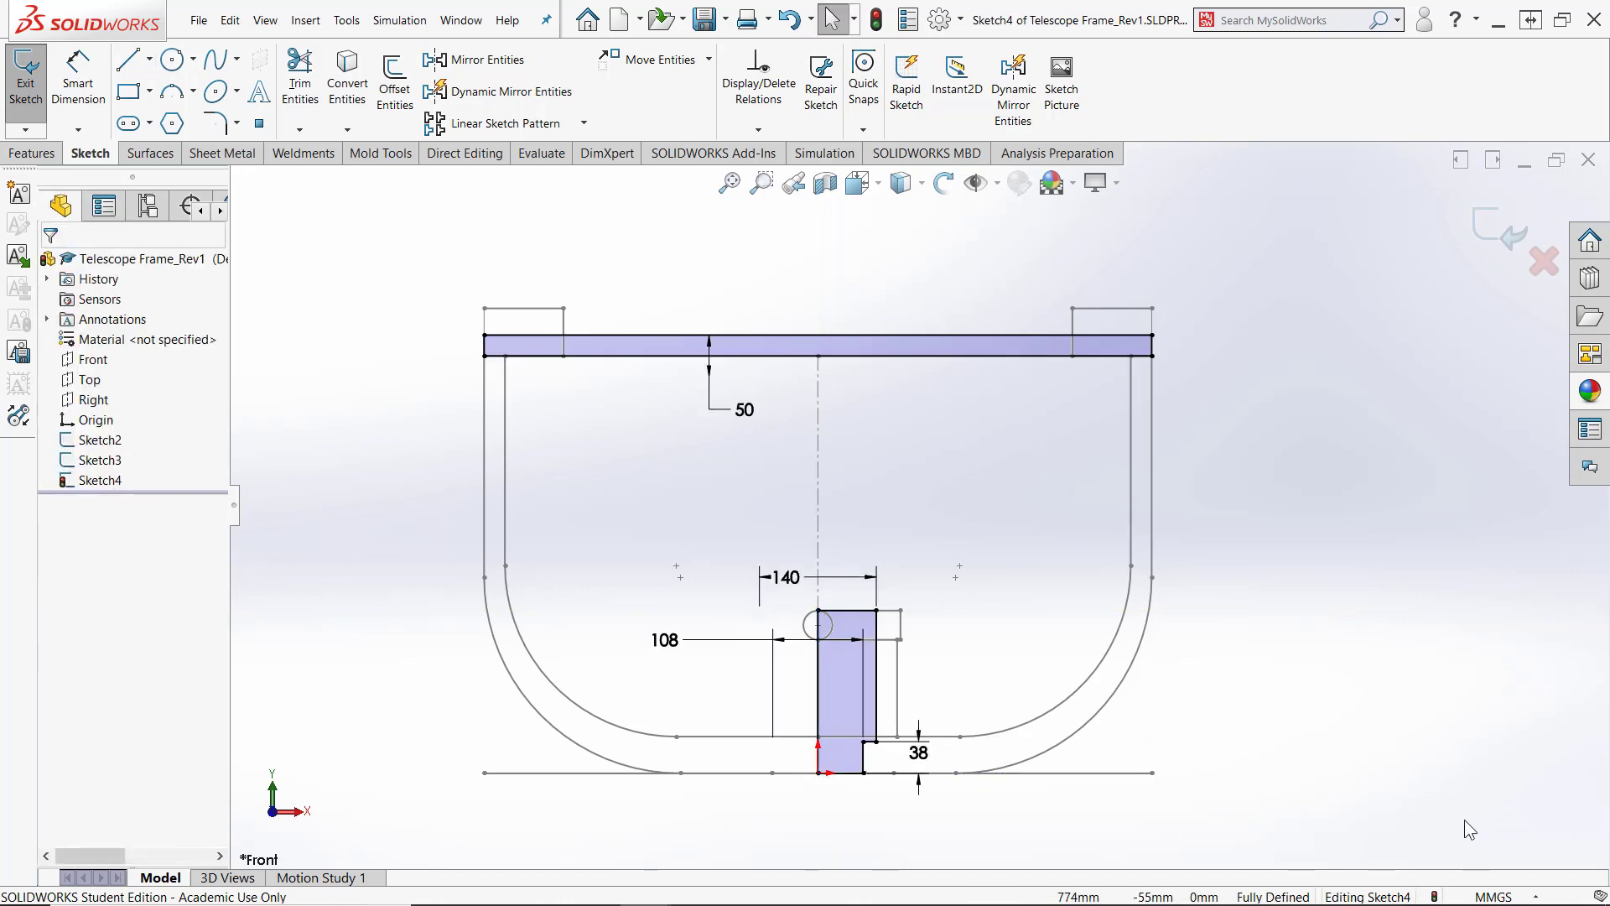
{"action": "mouse_move", "coordinate": [1441, 751]}
{"action": "middle_mouse_down"}
{"action": "mouse_move", "coordinate": [1326, 539]}
{"action": "mouse_move", "coordinate": [1466, 233]}
{"action": "mouse_move", "coordinate": [1501, 239]}
{"action": "mouse_move", "coordinate": [996, 324]}
{"action": "middle_mouse_up"}
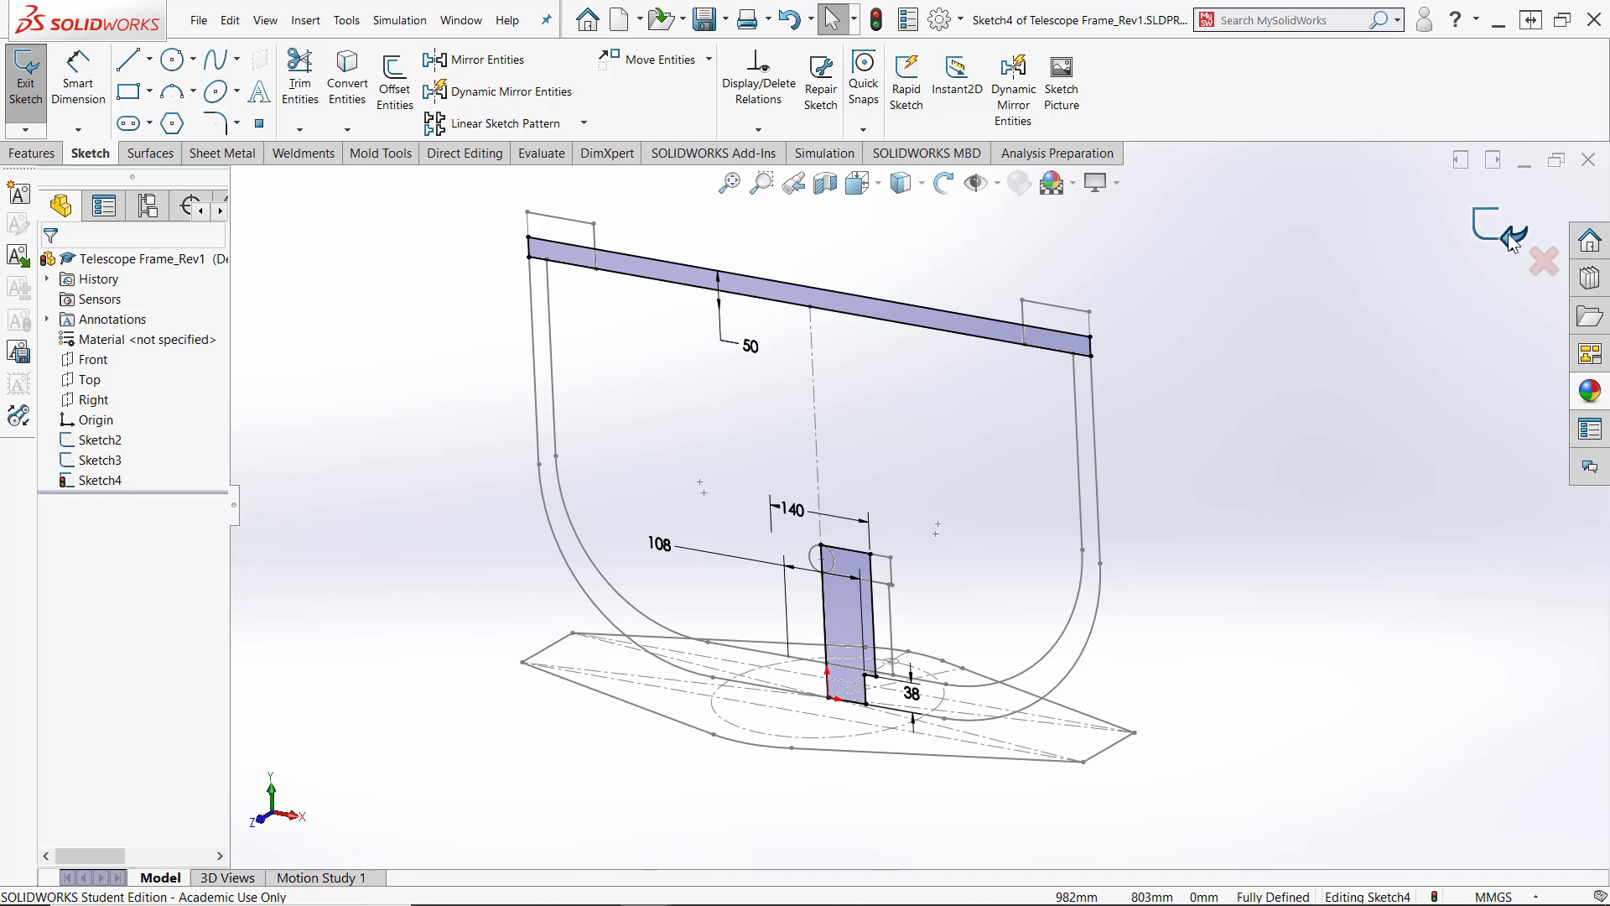
{"action": "left_click", "coordinate": [1508, 239]}
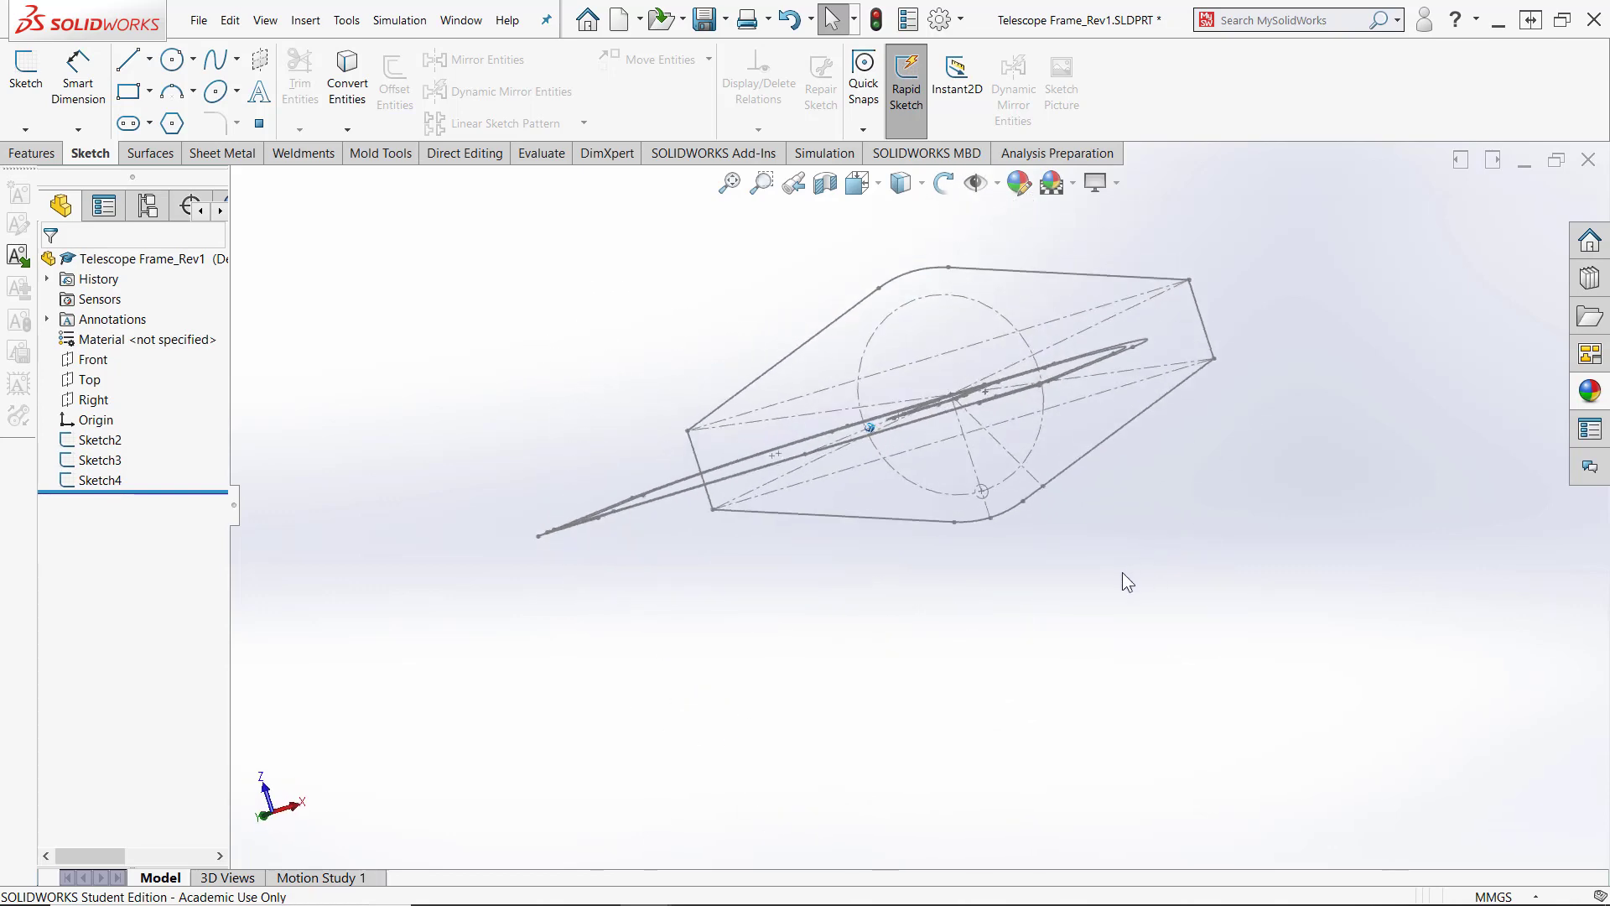
Convert the small circle on the construction bolt circle into a new sketch on the Top plane, and exit the sketch
{"action": "key", "text": "space"}
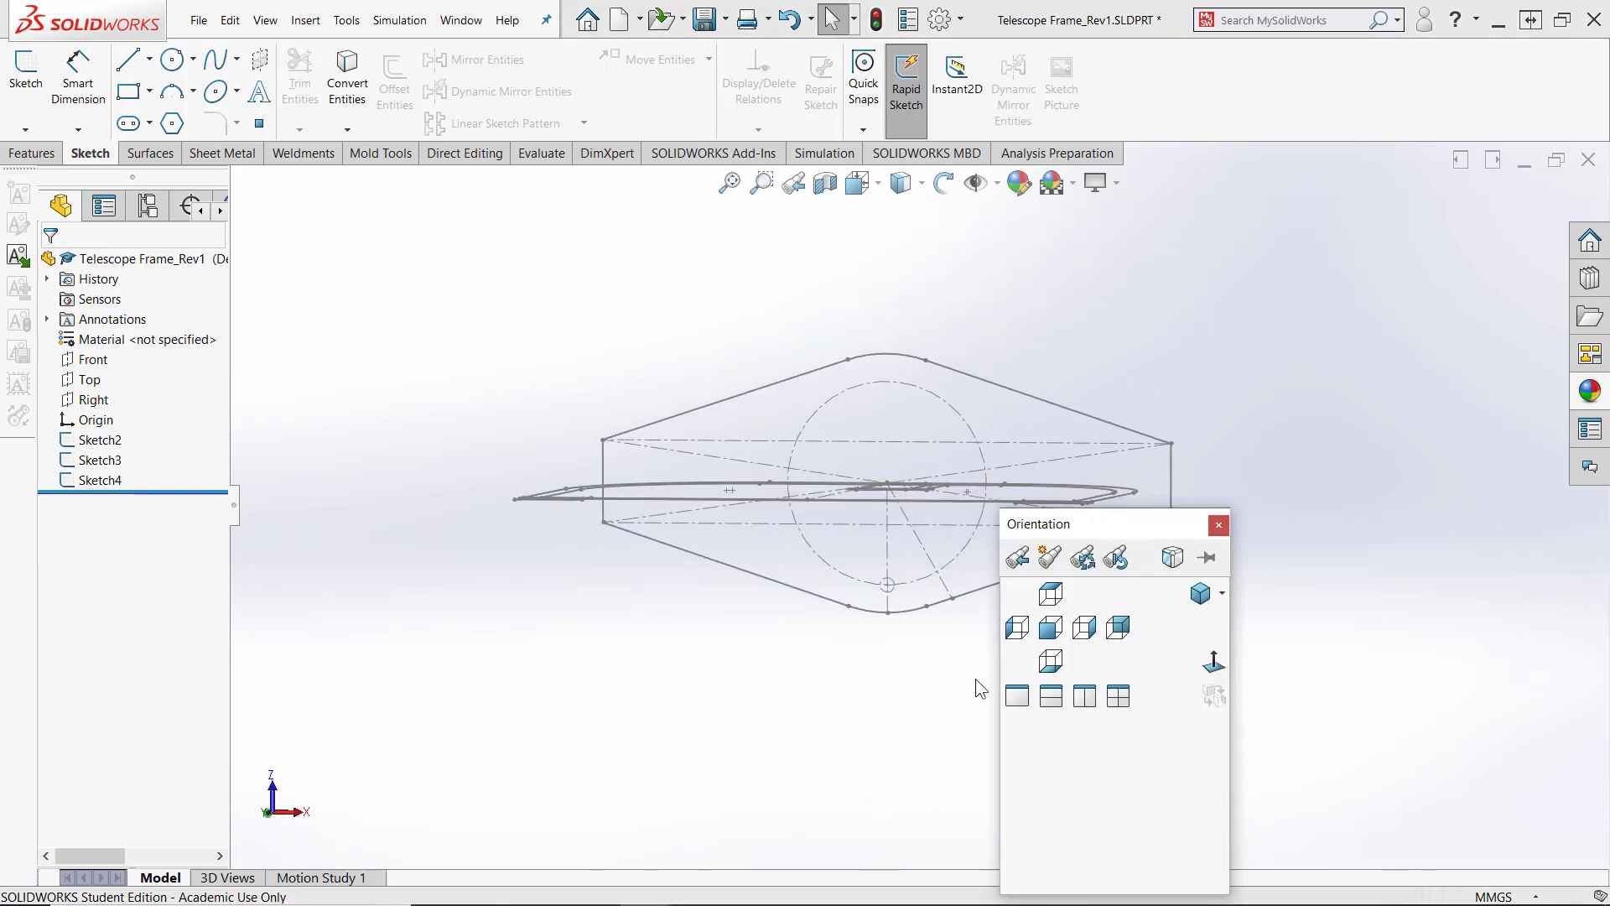
{"action": "left_click", "coordinate": [1053, 594]}
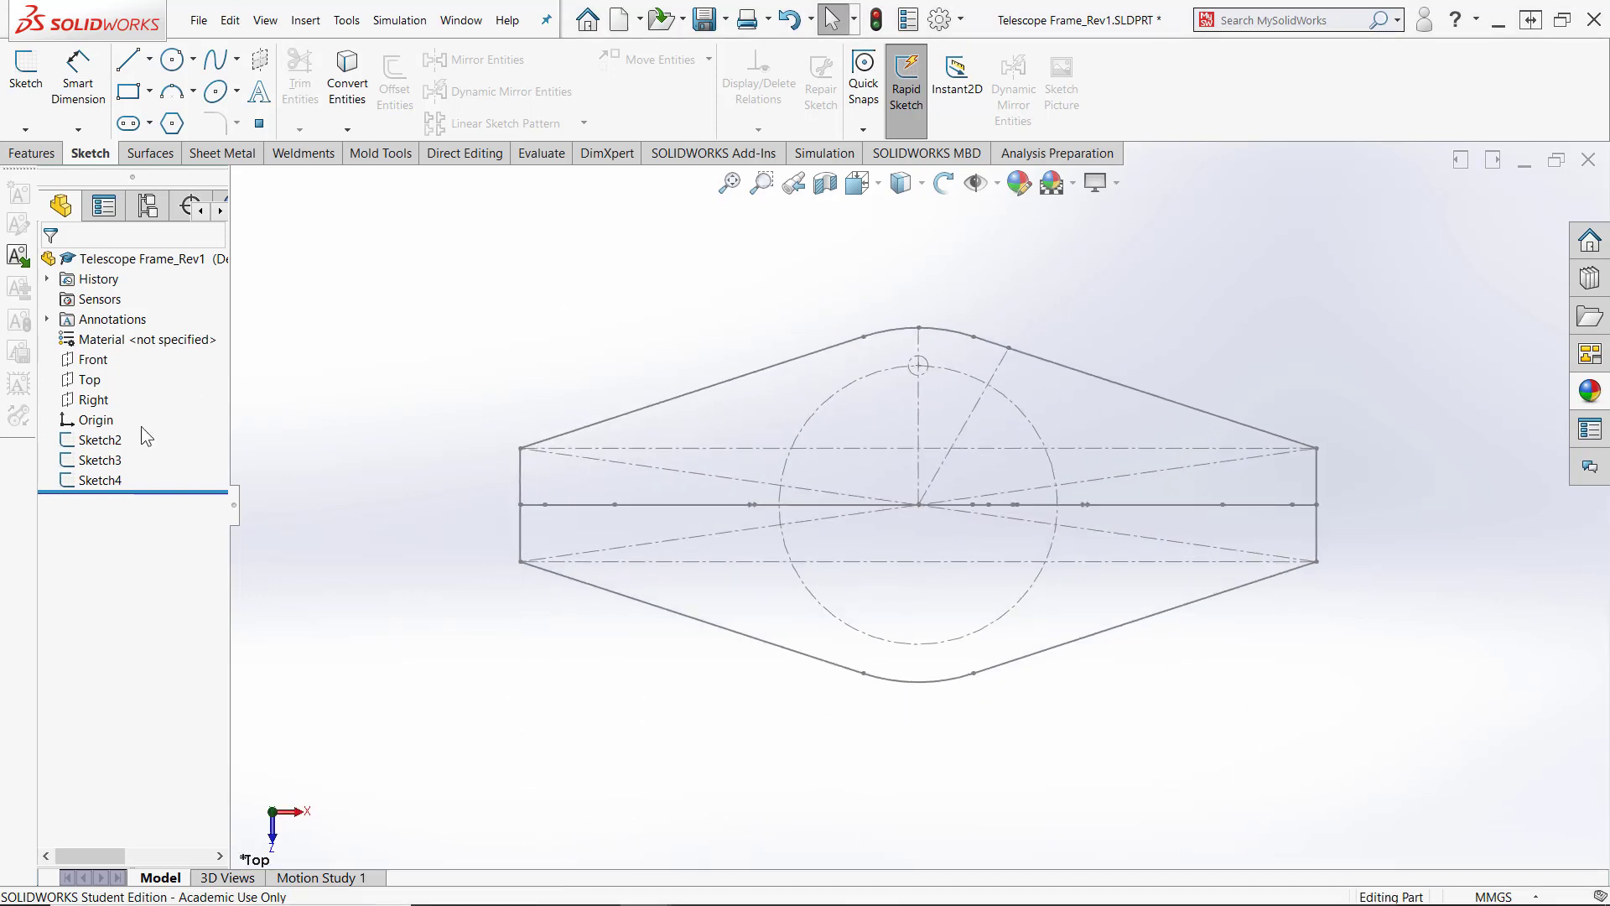
{"action": "left_click", "coordinate": [88, 385]}
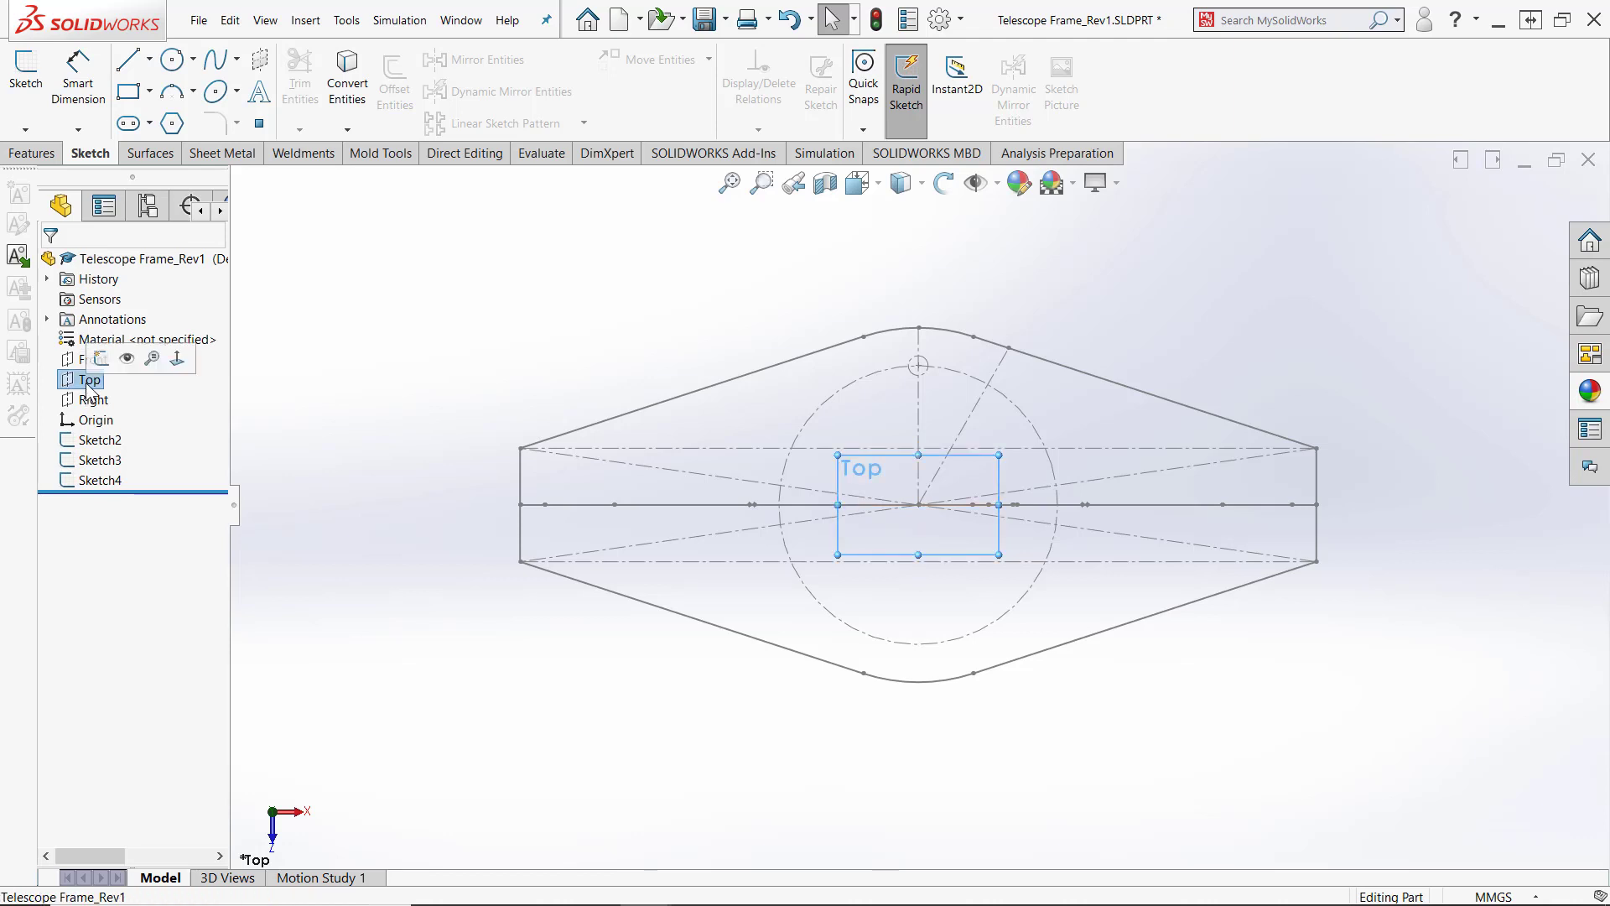
{"action": "right_click", "coordinate": [87, 384]}
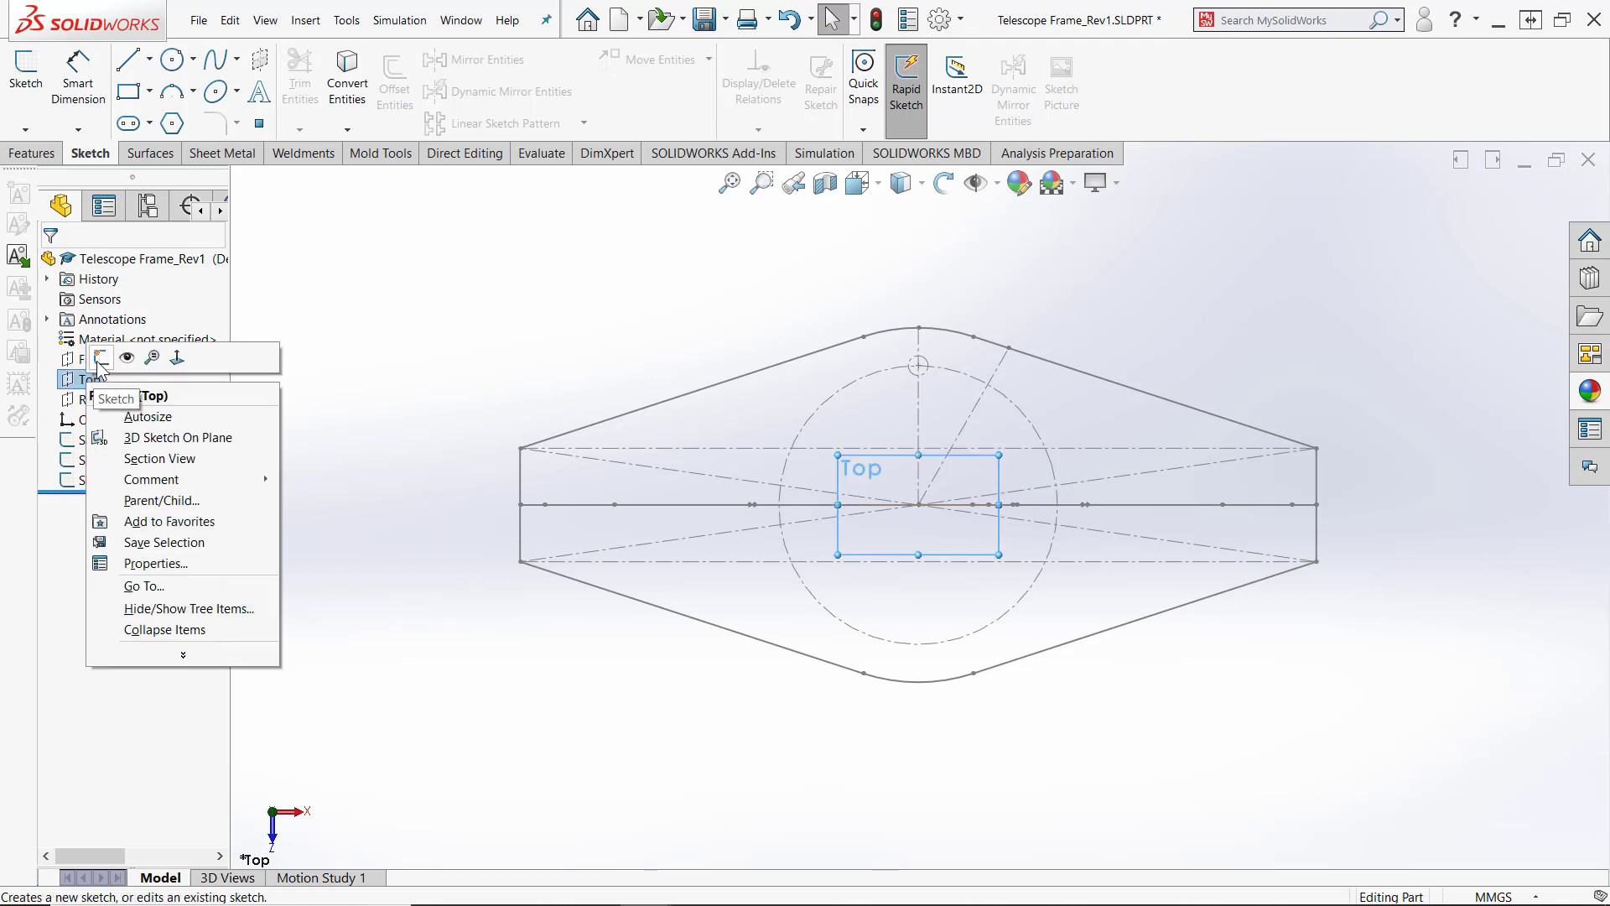
{"action": "left_click", "coordinate": [101, 358]}
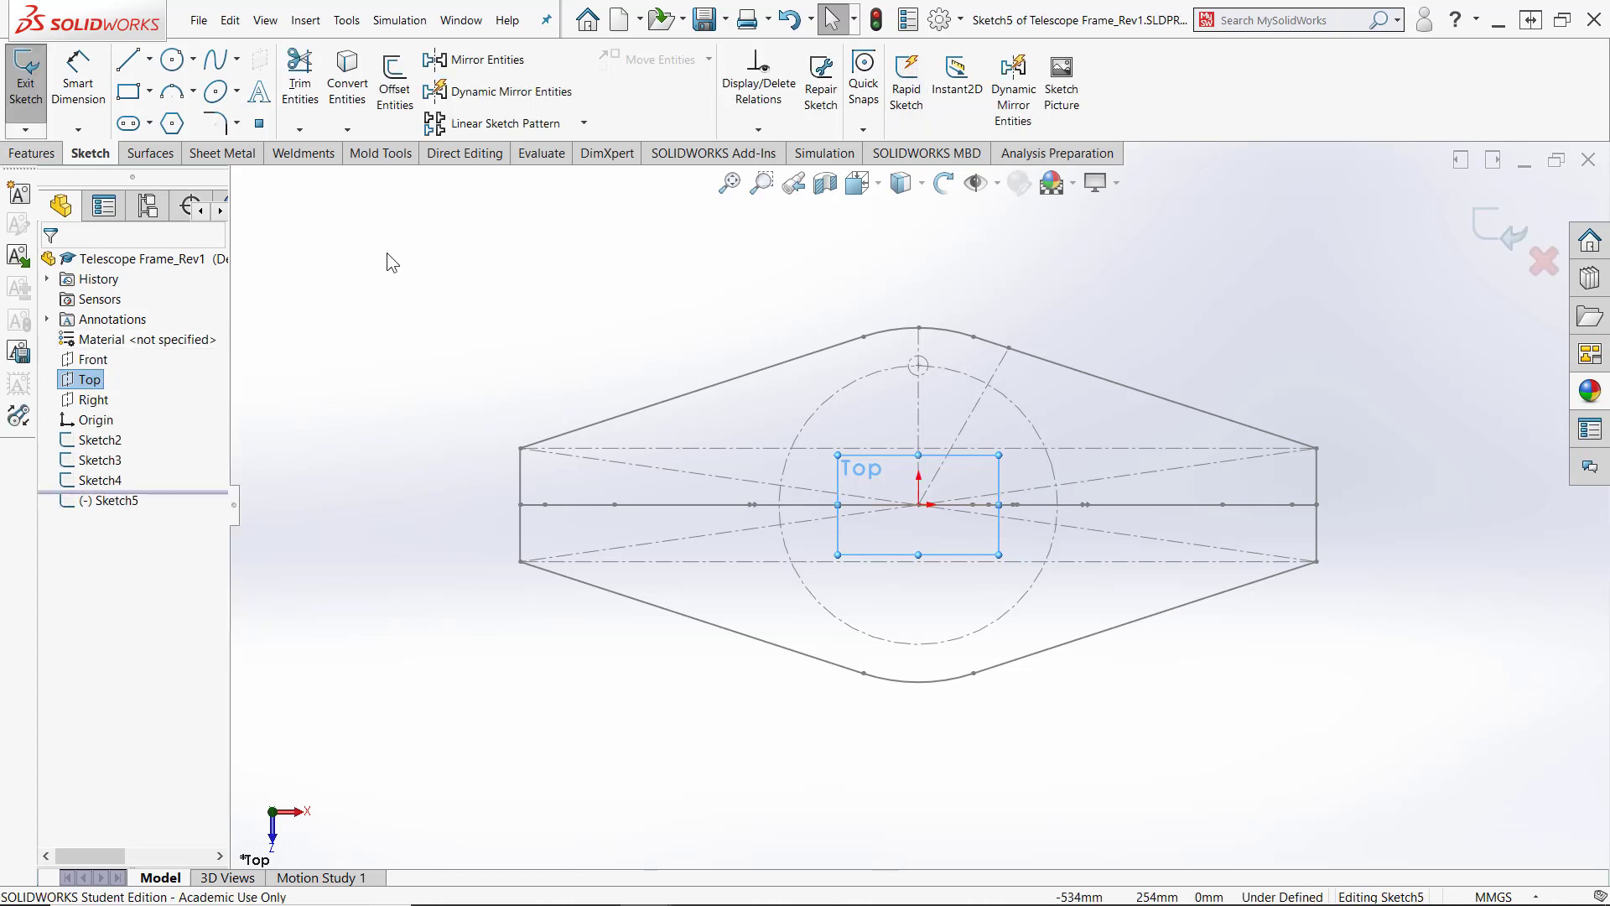
{"action": "left_click", "coordinate": [349, 84]}
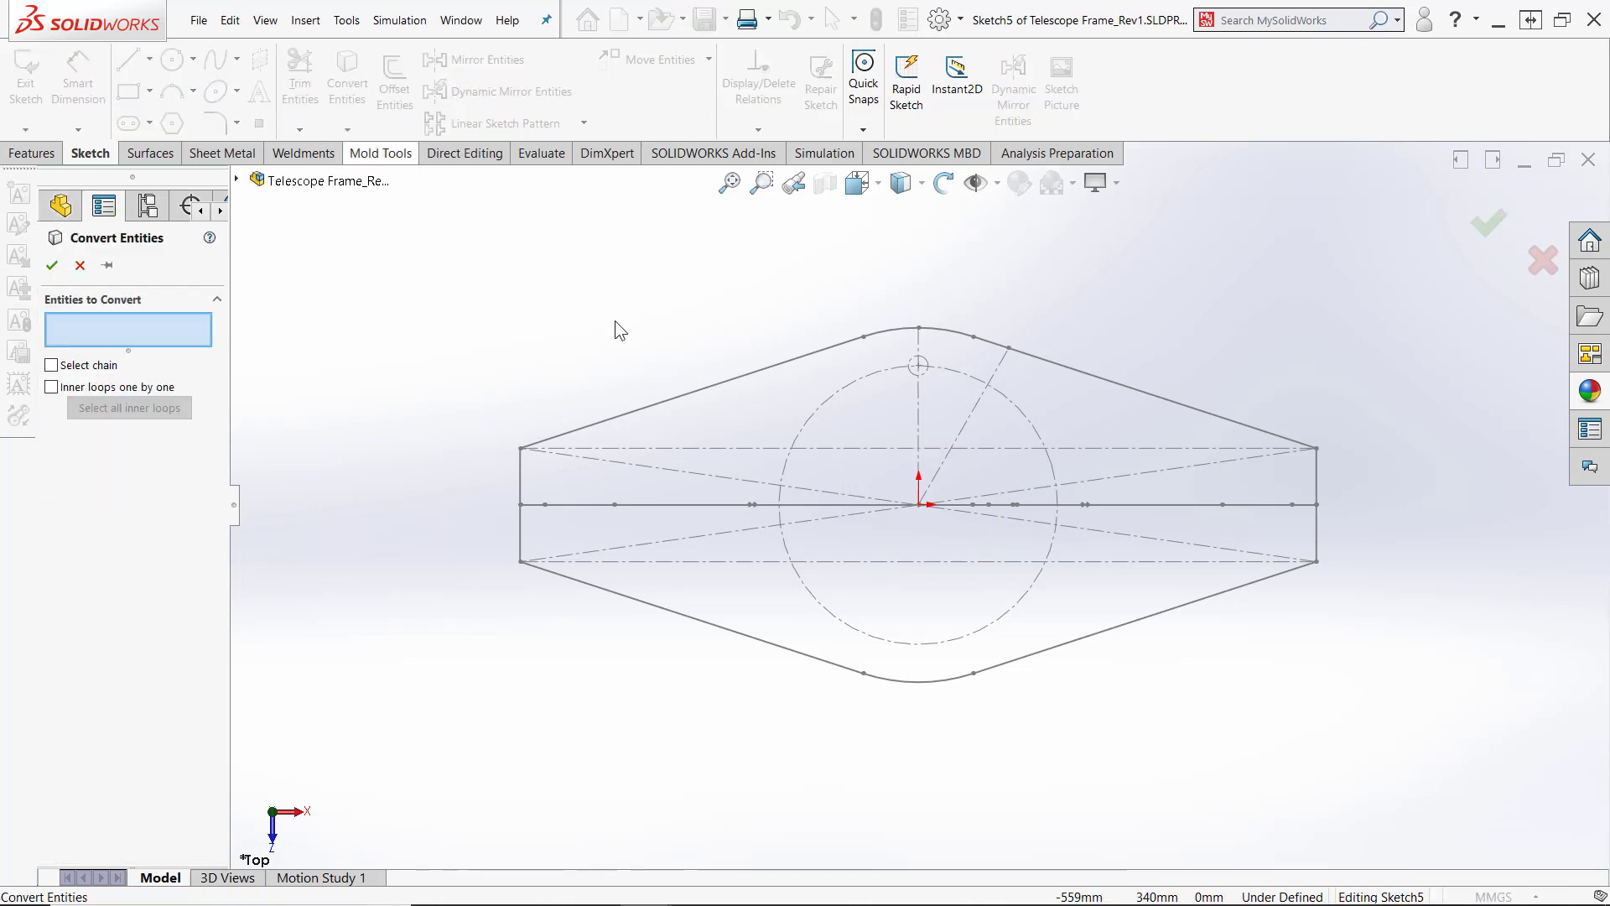
{"action": "left_click", "coordinate": [928, 374]}
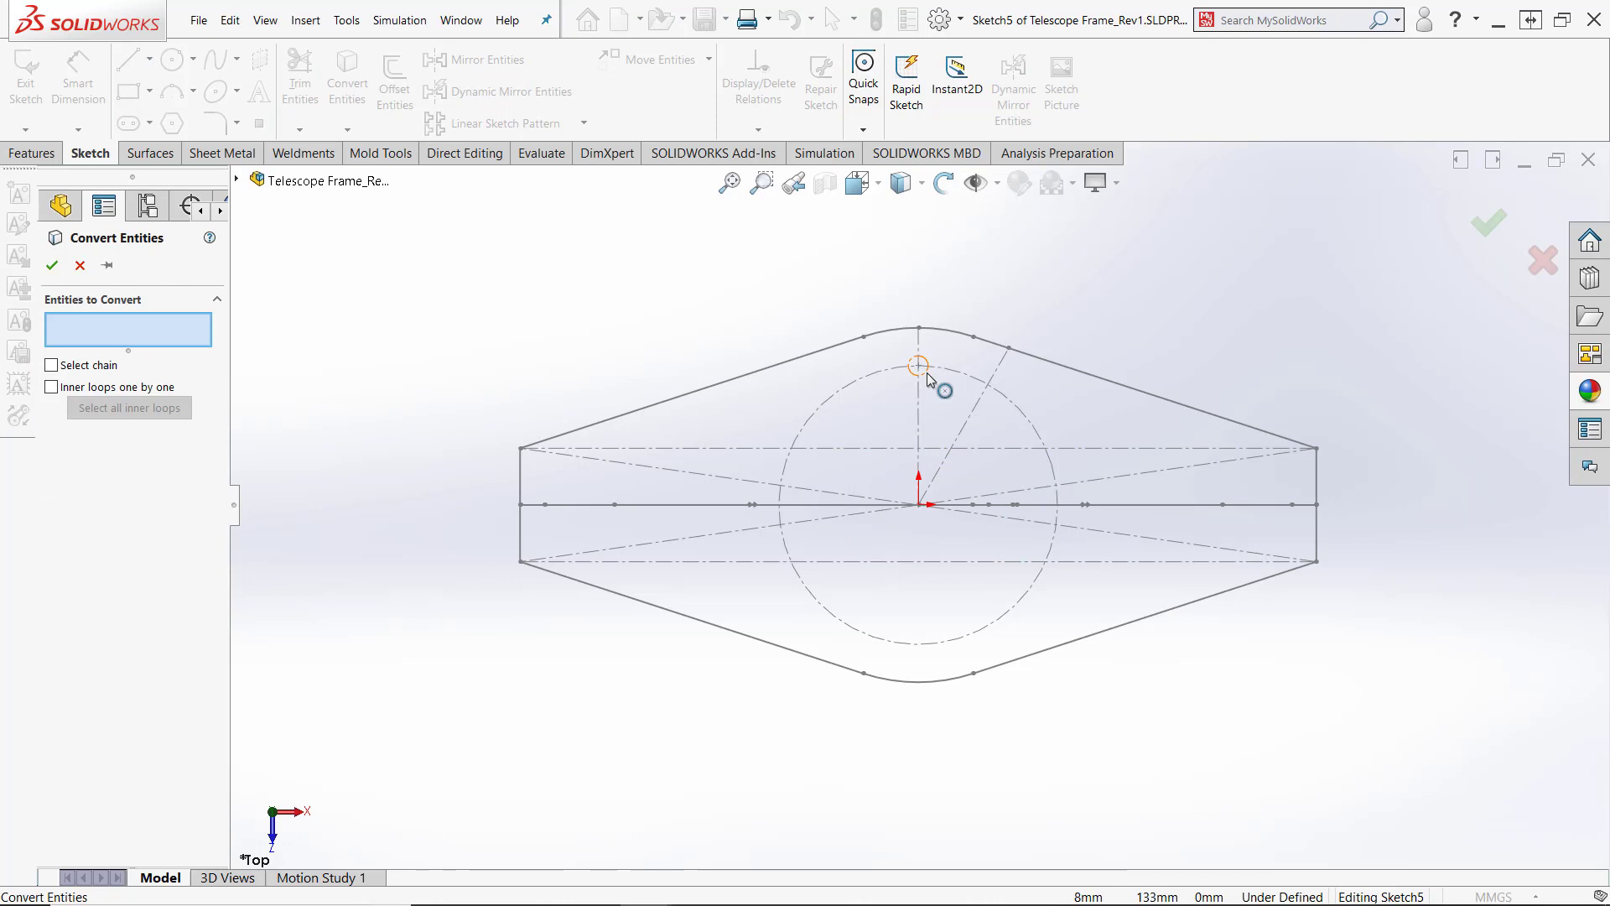
{"action": "left_click", "coordinate": [52, 265]}
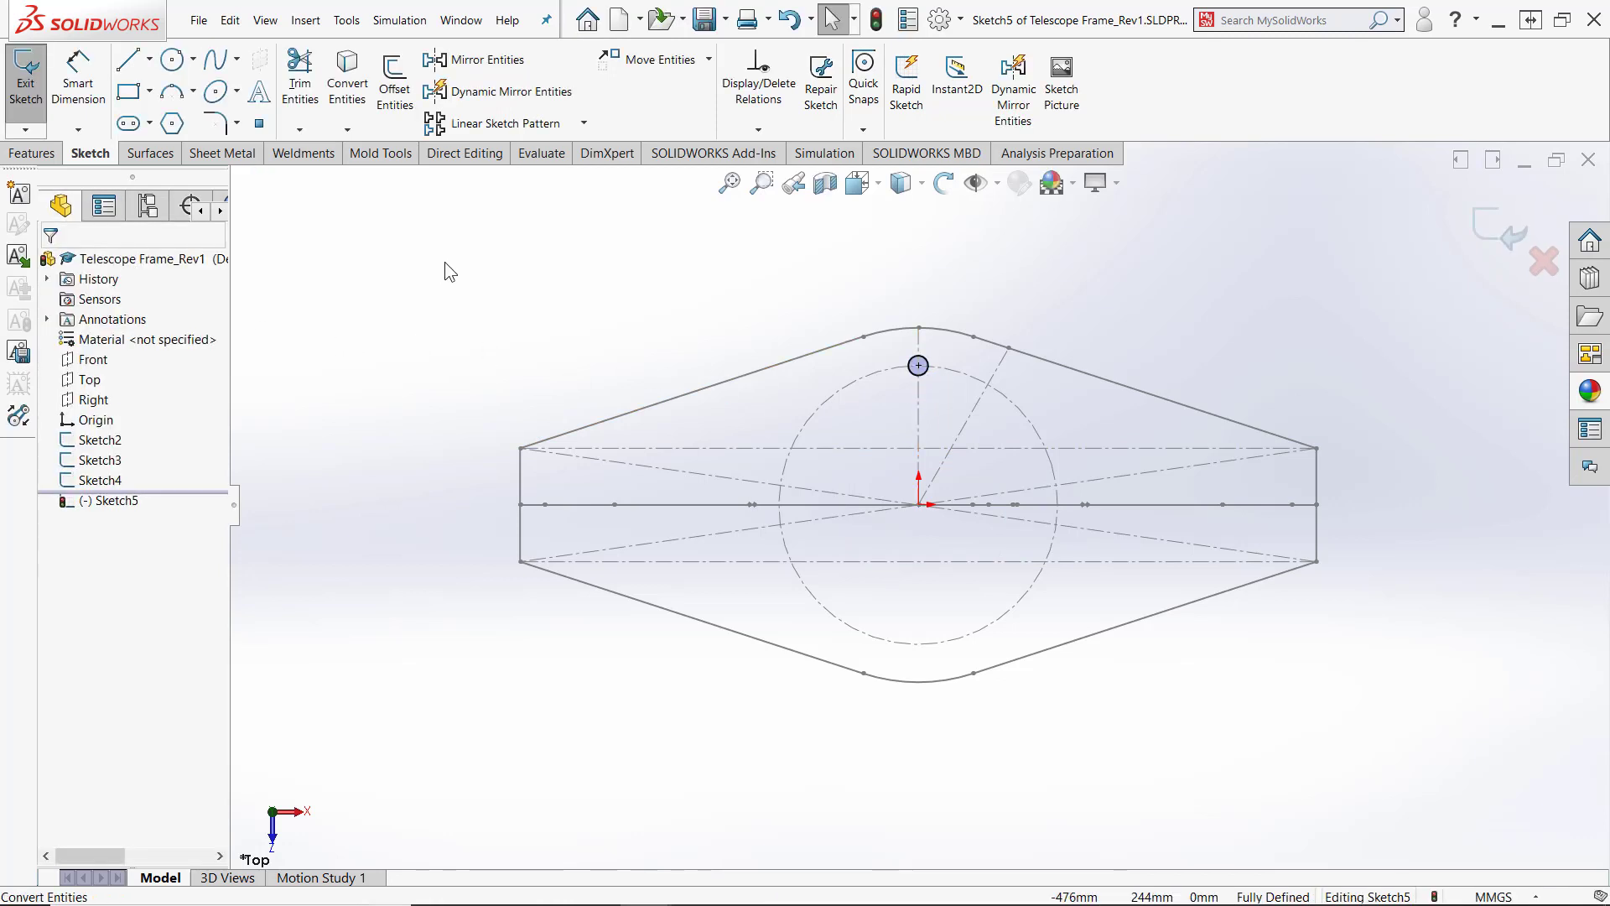
{"action": "left_click", "coordinate": [1486, 235]}
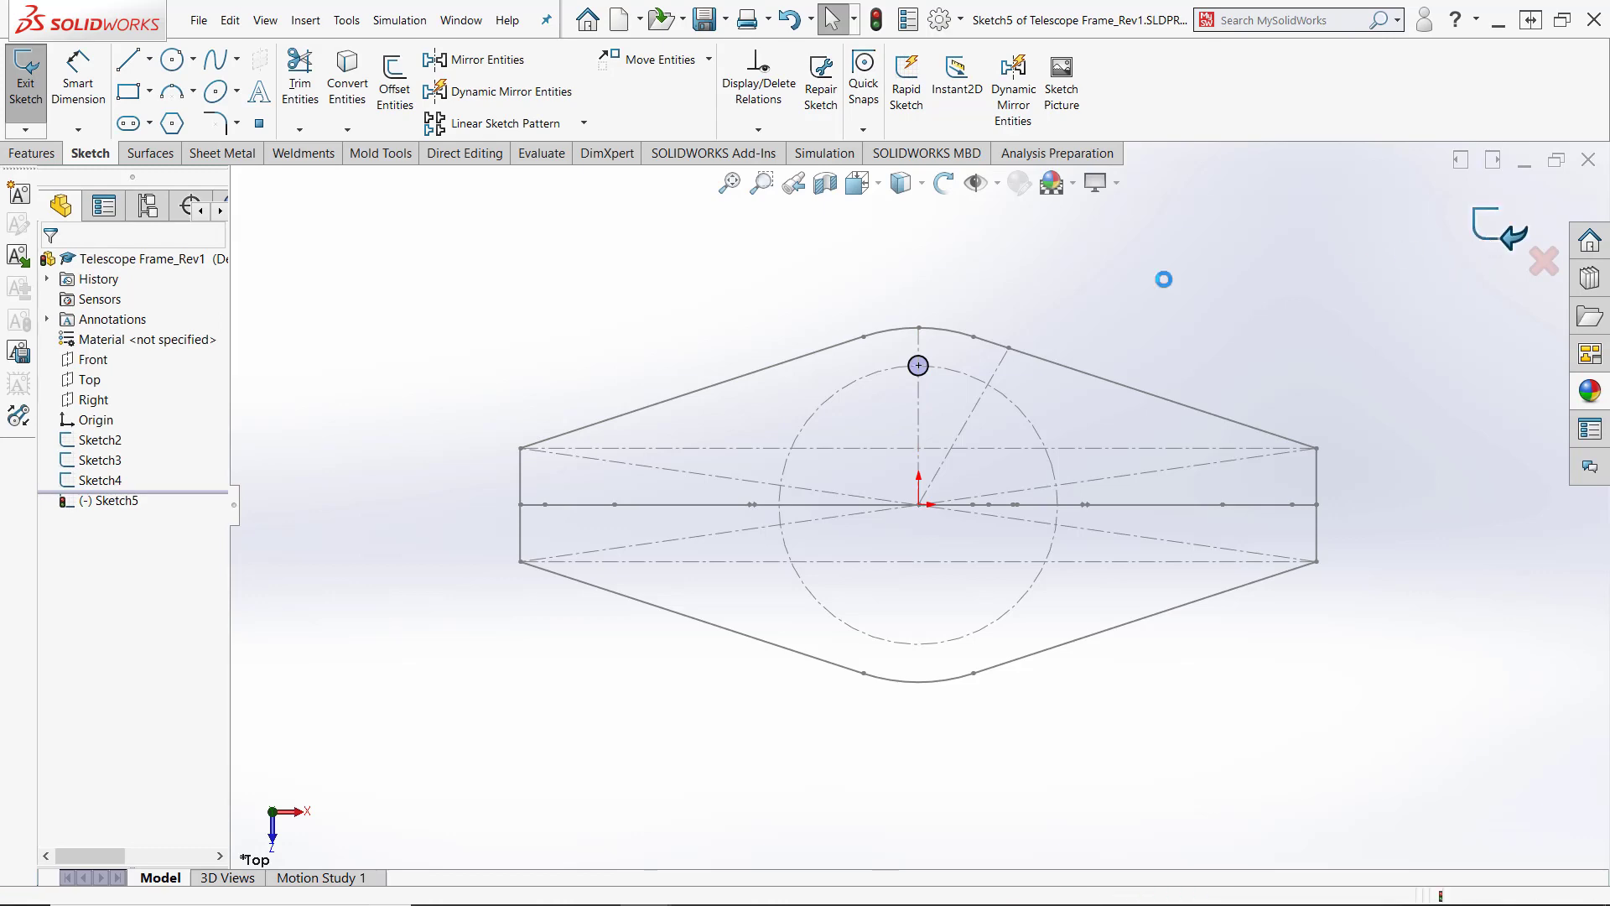
In a new Front plane sketch, draw a line from the centre circle's topmost point to the small horizontal arm's upper outer corner
{"action": "mouse_move", "coordinate": [846, 299]}
{"action": "middle_mouse_down"}
{"action": "mouse_move", "coordinate": [886, 427]}
{"action": "mouse_move", "coordinate": [952, 481]}
{"action": "mouse_move", "coordinate": [798, 453]}
{"action": "mouse_move", "coordinate": [757, 428]}
{"action": "mouse_move", "coordinate": [772, 459]}
{"action": "mouse_move", "coordinate": [836, 480]}
{"action": "middle_mouse_up"}
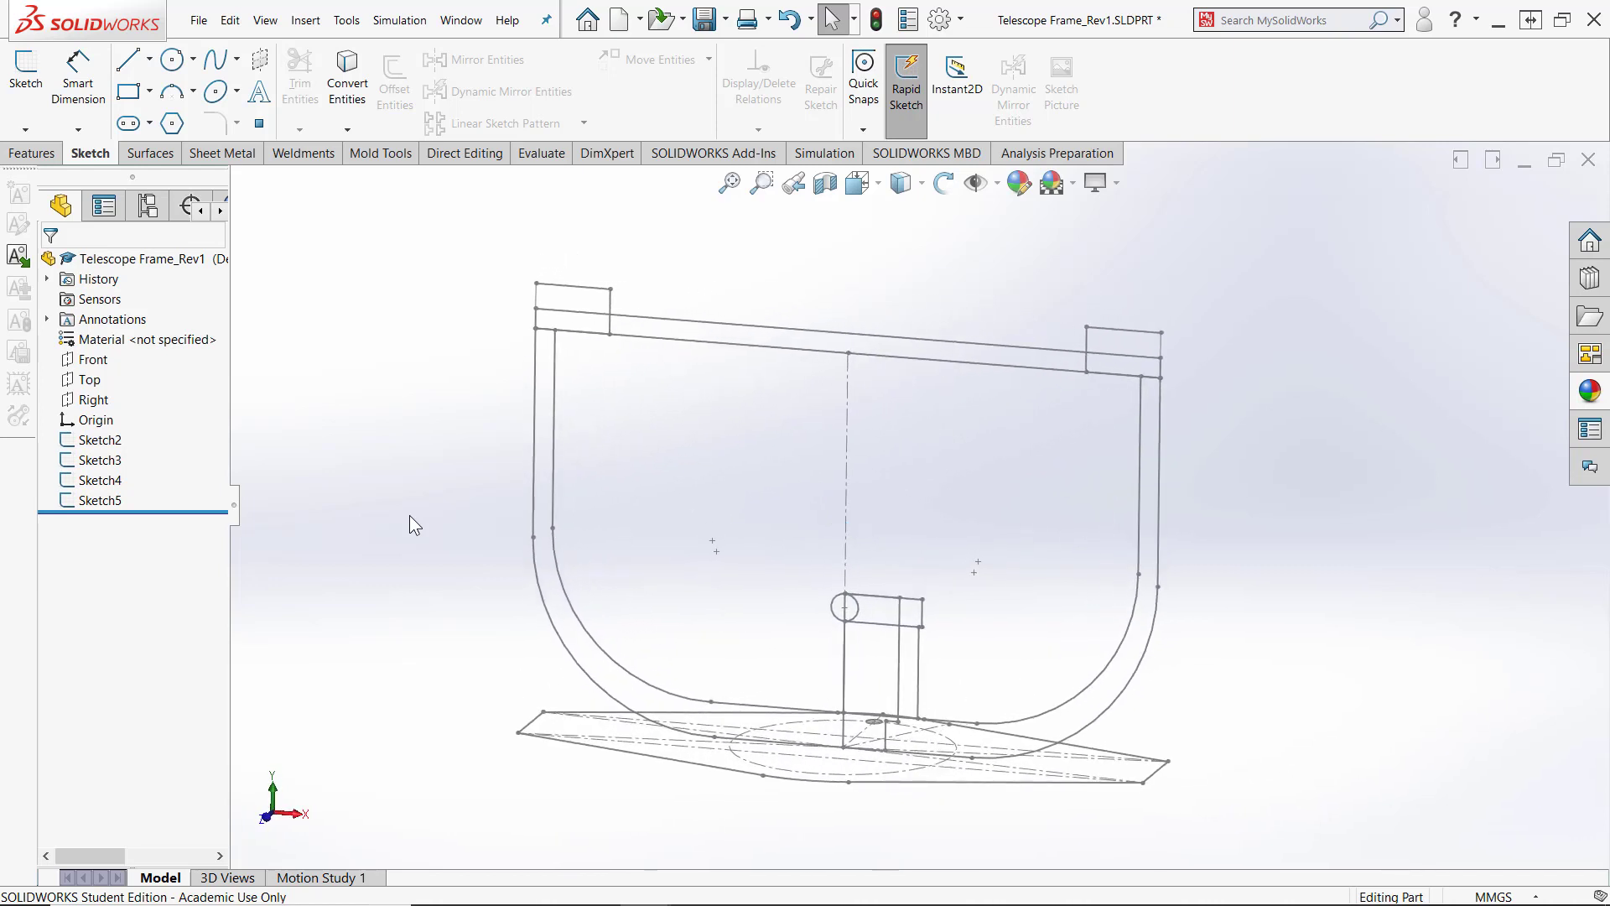
{"action": "middle_click_drag", "start_coordinate": [396, 524], "coordinate": [360, 506]}
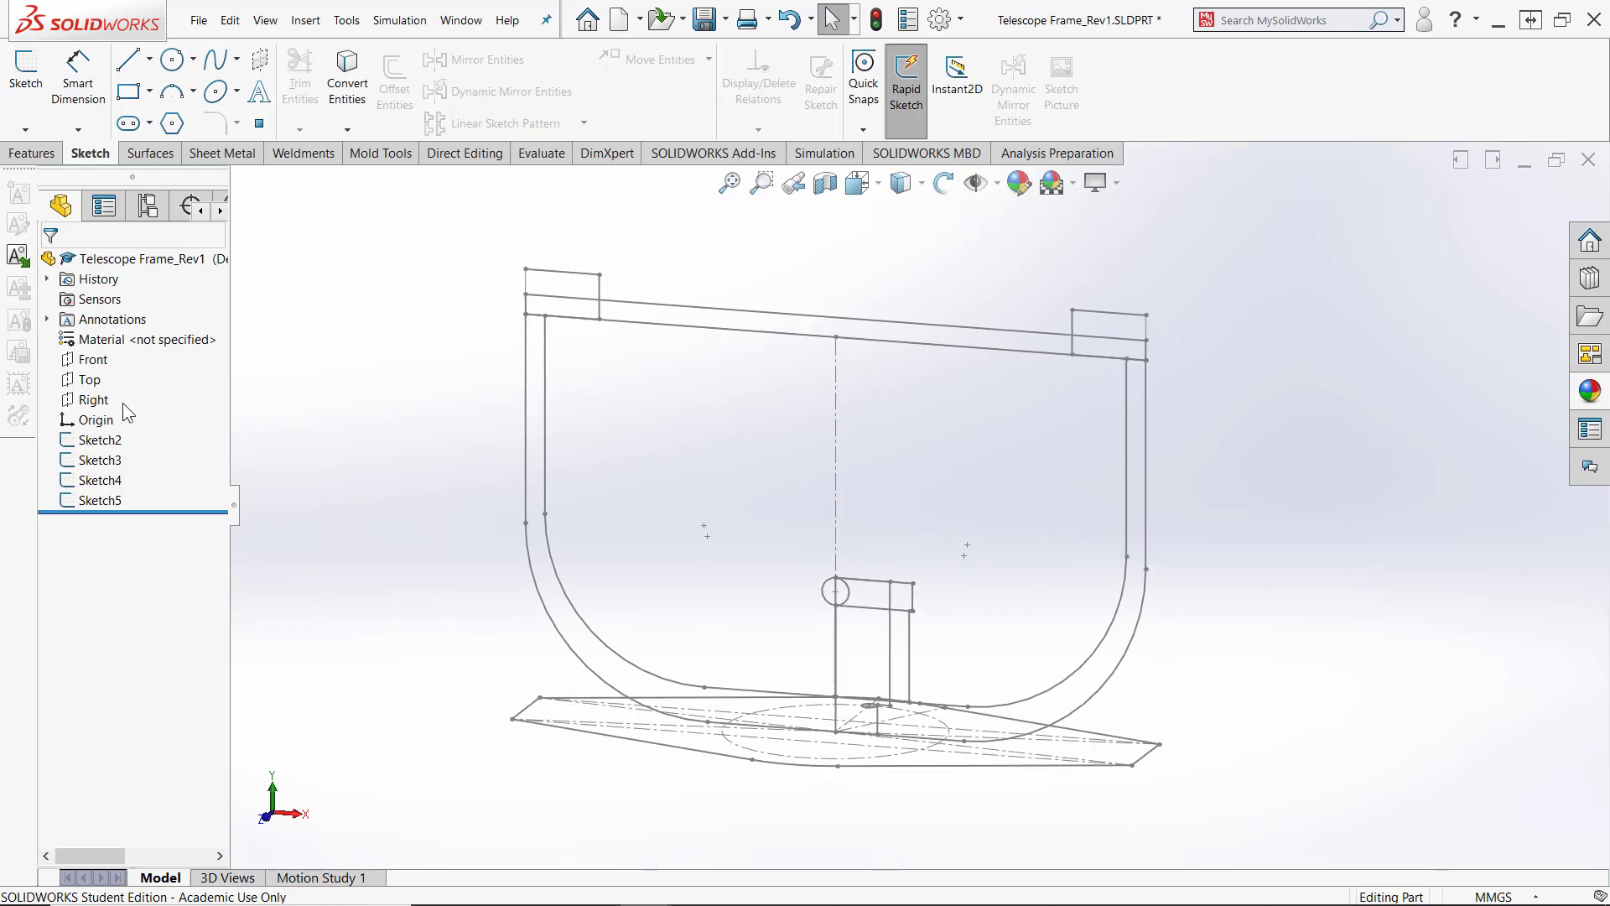
{"action": "right_click", "coordinate": [94, 361]}
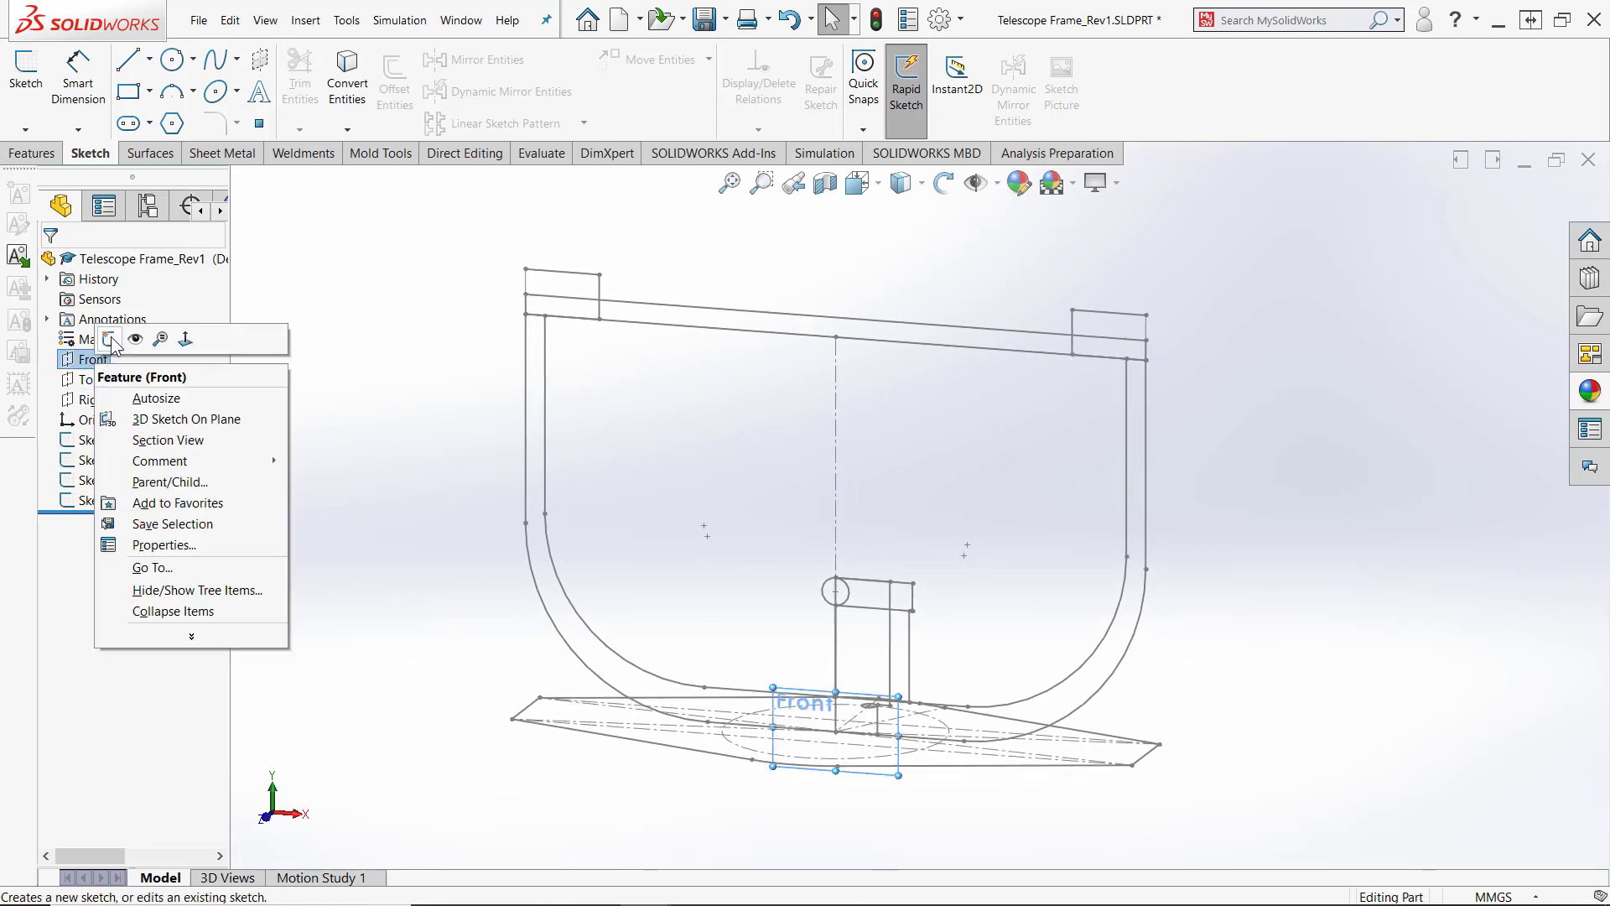
{"action": "left_click", "coordinate": [109, 339]}
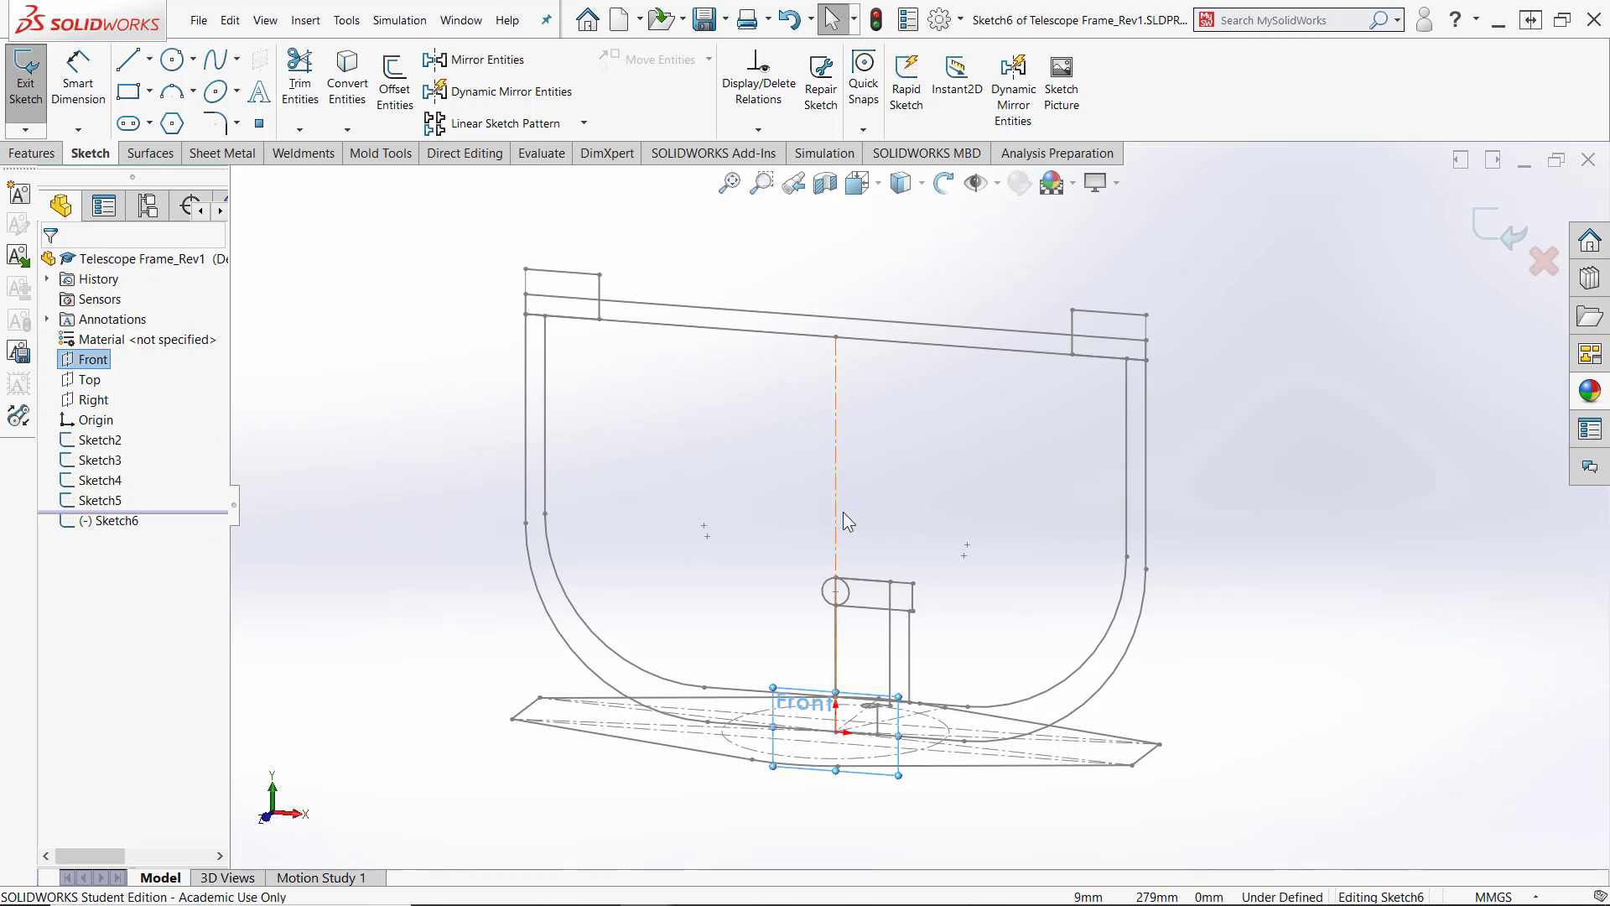
{"action": "left_click", "coordinate": [129, 58]}
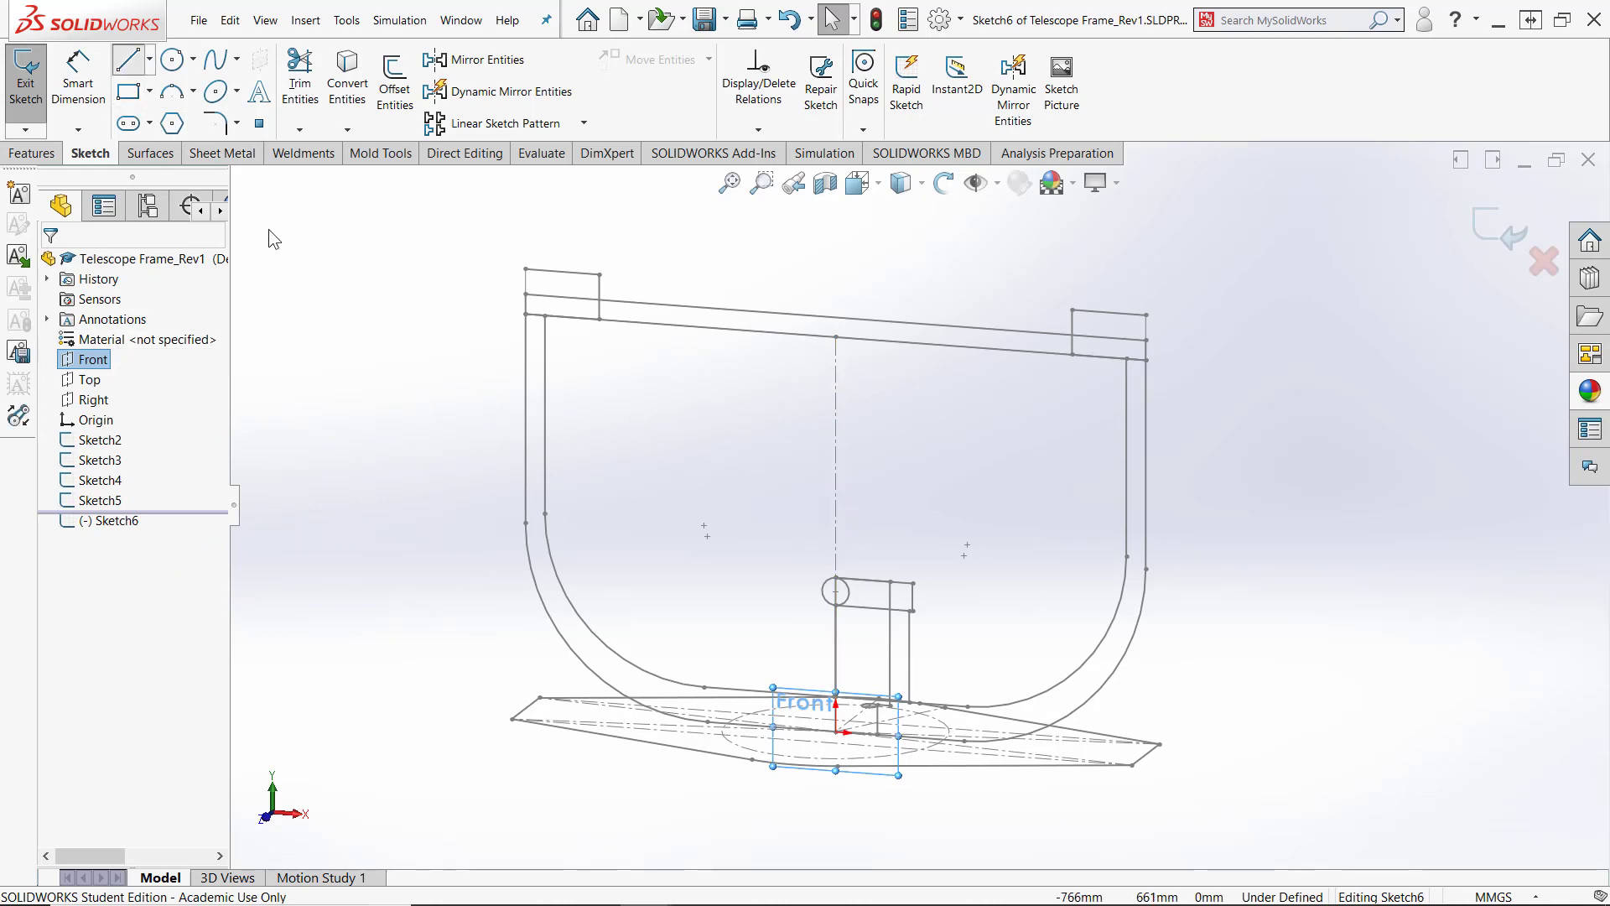
{"action": "left_click", "coordinate": [836, 579]}
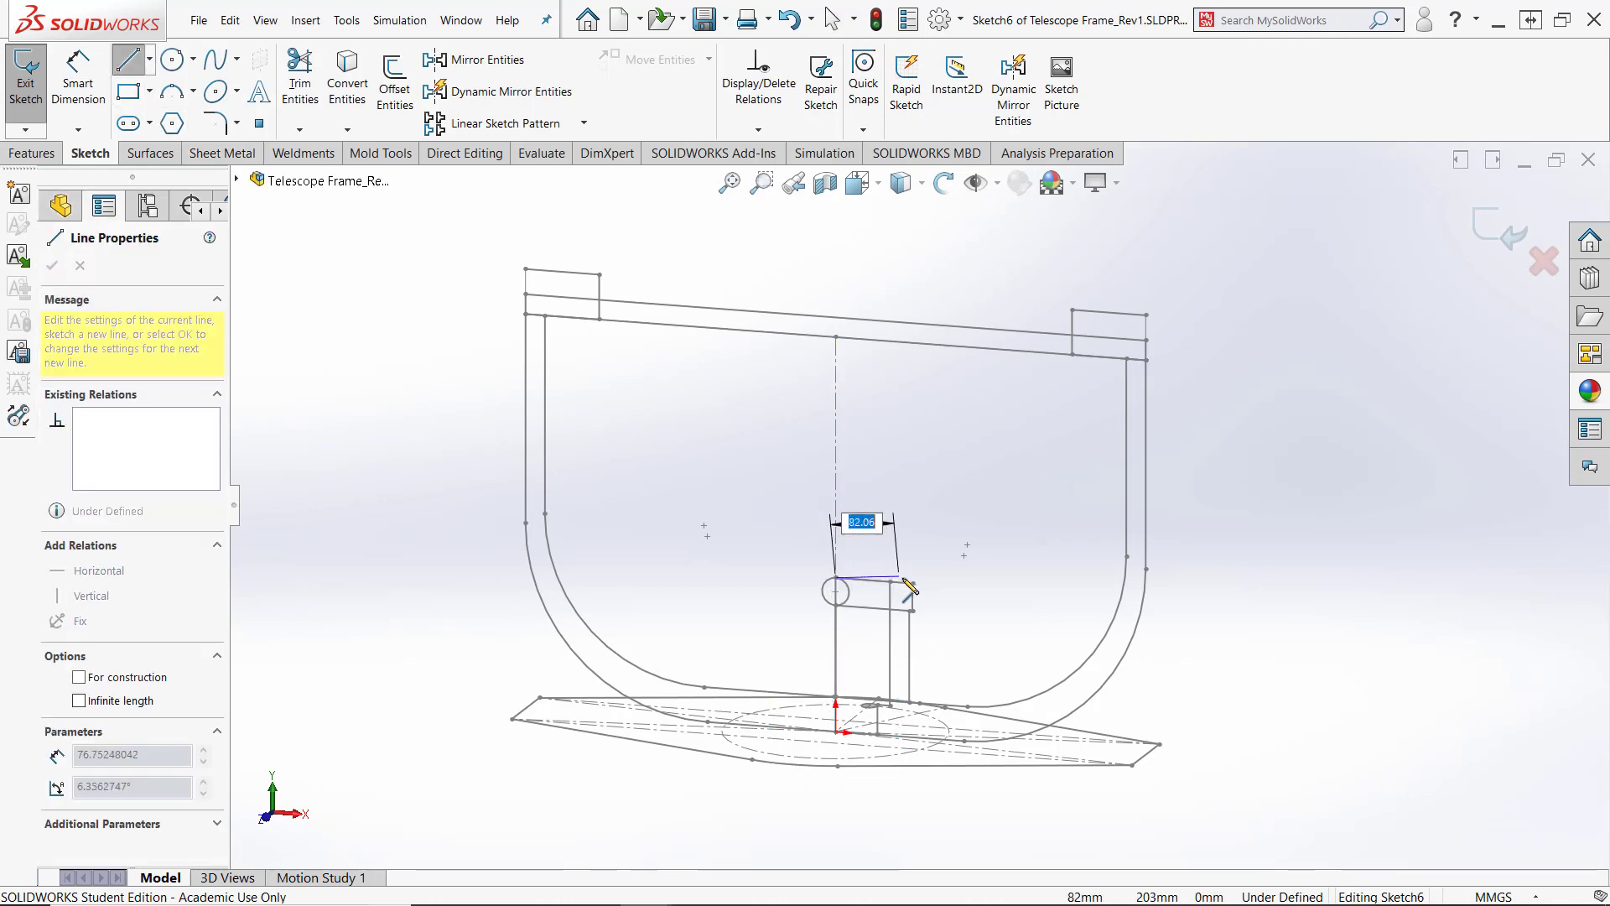
{"action": "left_click", "coordinate": [914, 583]}
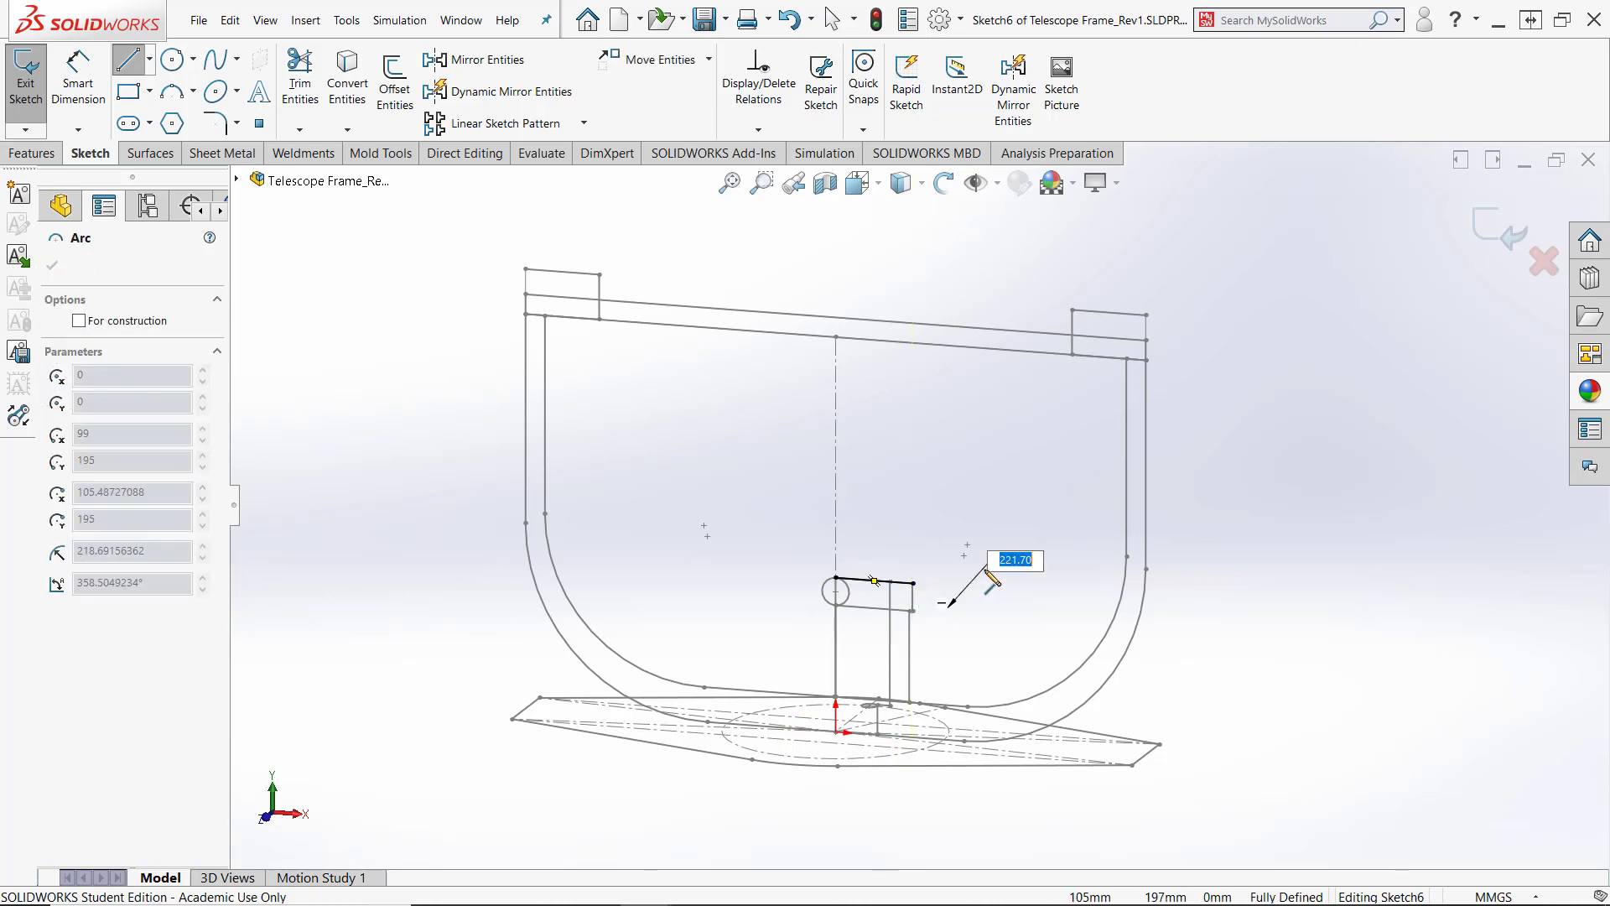
Continue the line with a tangent arc and a vertical line about 154 mm long ending at the right end block's lower inner corner
{"action": "left_click", "coordinate": [1073, 477]}
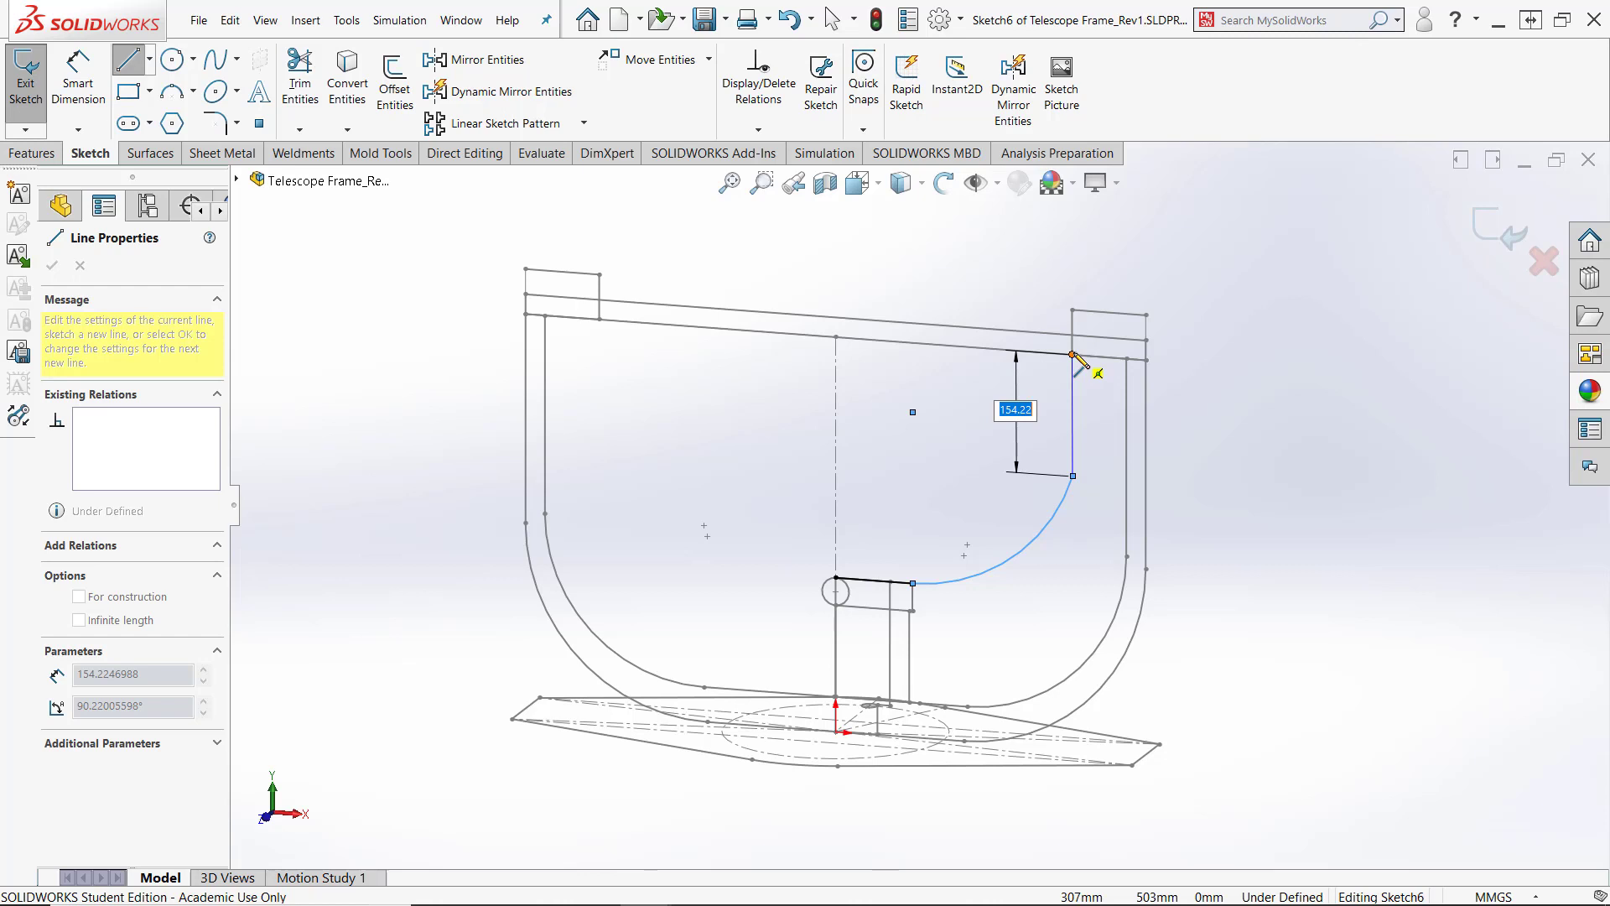
{"action": "left_click", "coordinate": [1073, 354]}
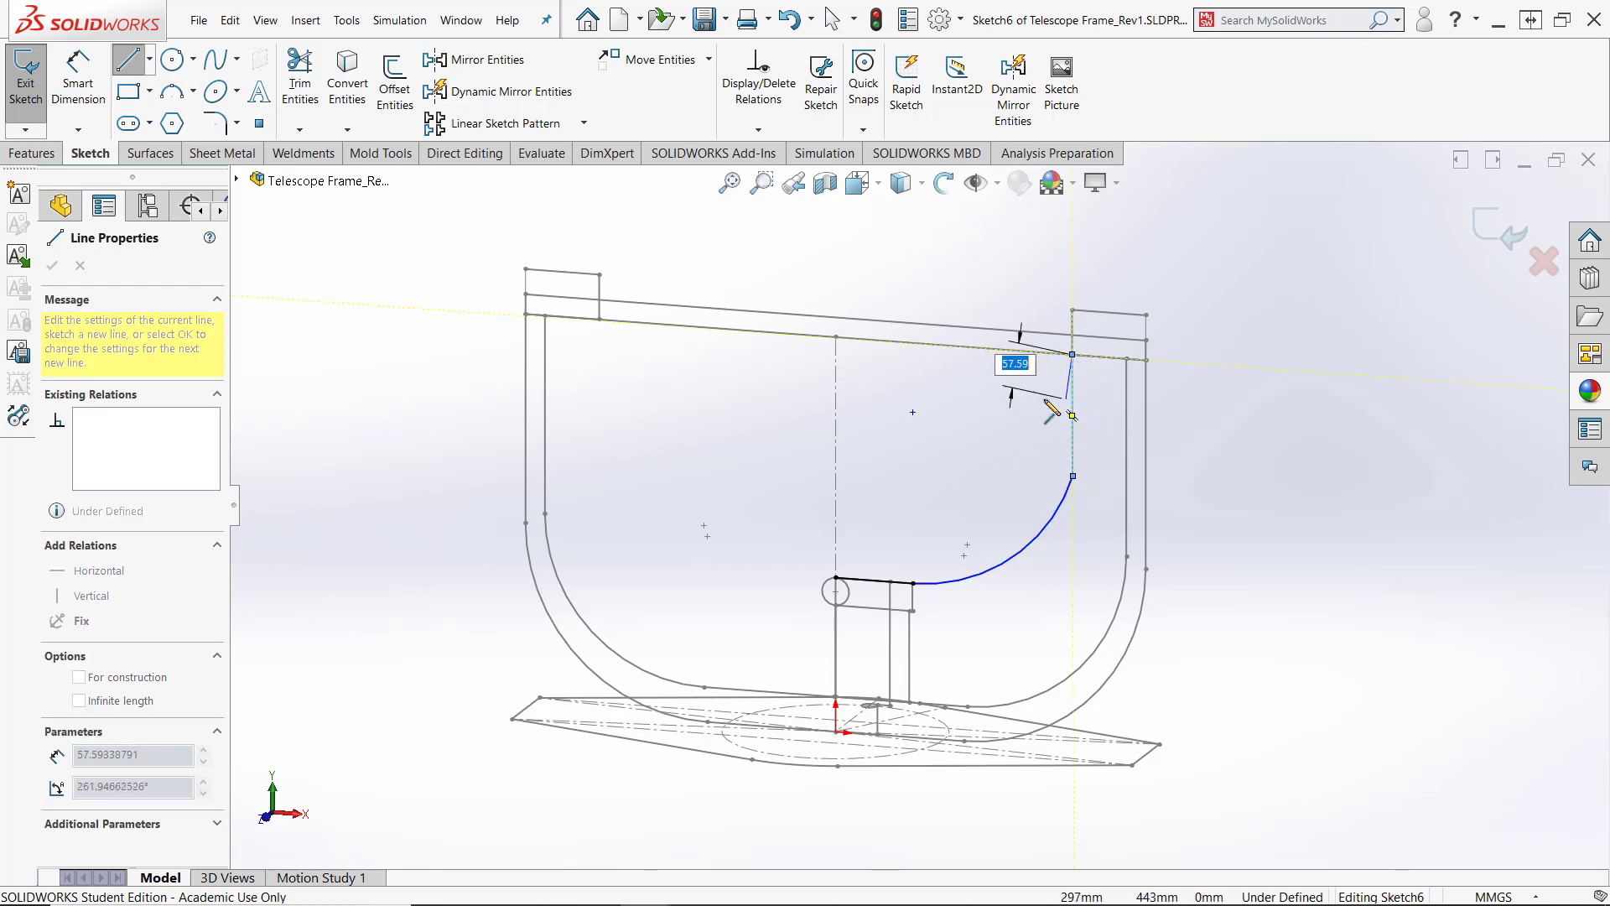
{"action": "right_click", "coordinate": [1044, 417]}
{"action": "left_click", "coordinate": [1087, 406]}
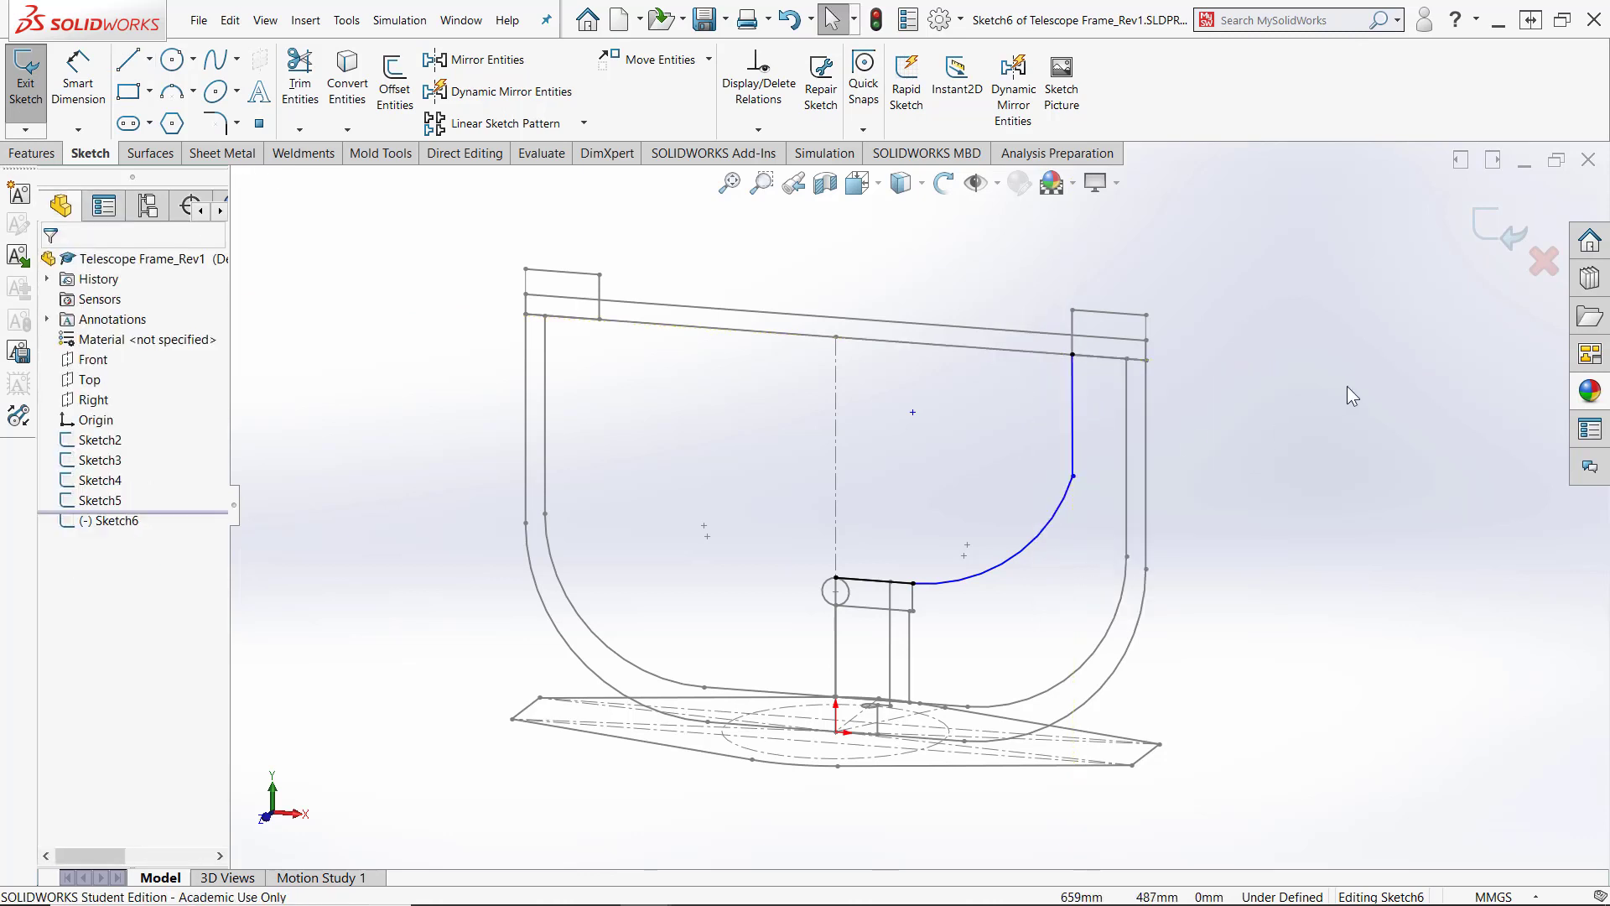
Make the arc and the upper line tangent, and constrain that line to be vertical
{"action": "key", "text": "space"}
{"action": "left_click", "coordinate": [1376, 564]}
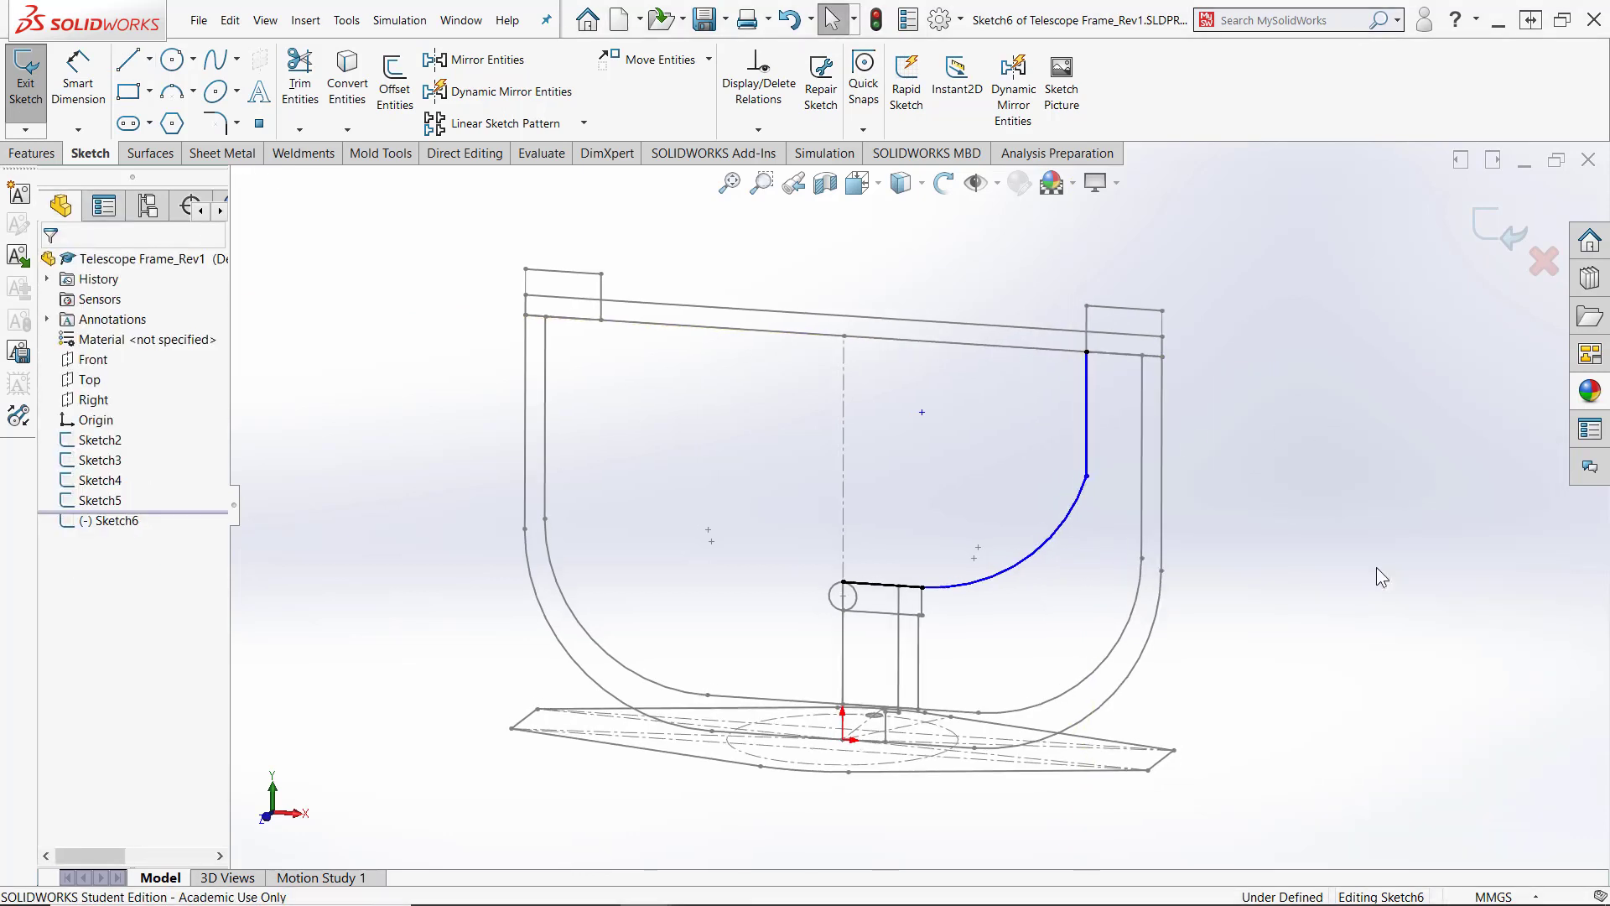
{"action": "left_click_drag", "start_coordinate": [1245, 472], "coordinate": [1148, 378]}
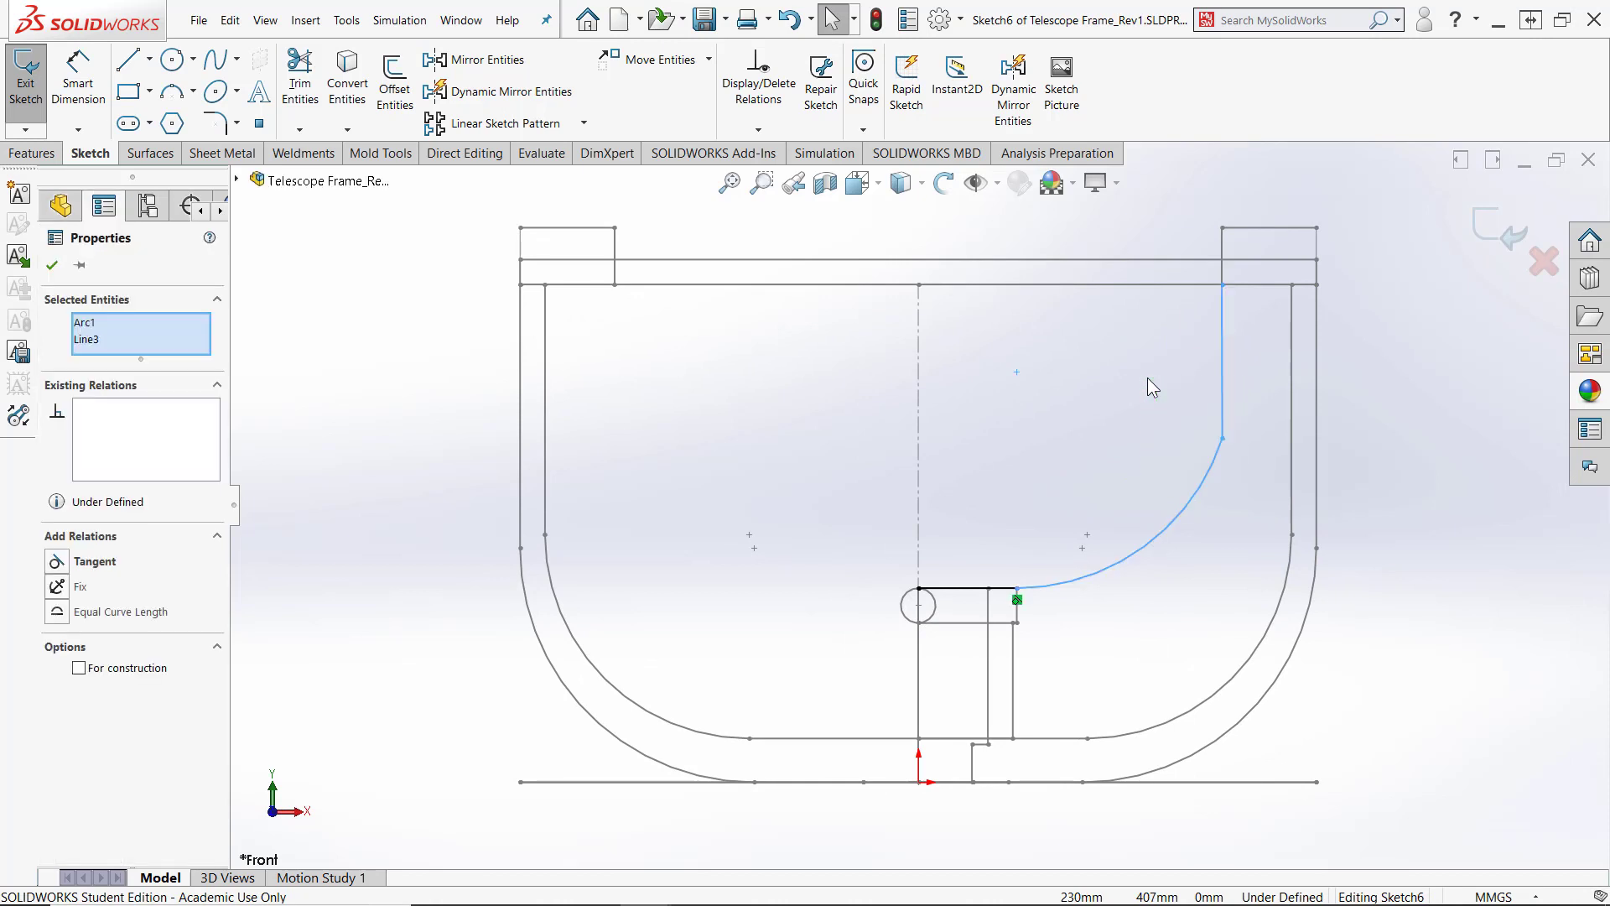
{"action": "left_click", "coordinate": [1196, 302]}
{"action": "left_click", "coordinate": [1112, 369]}
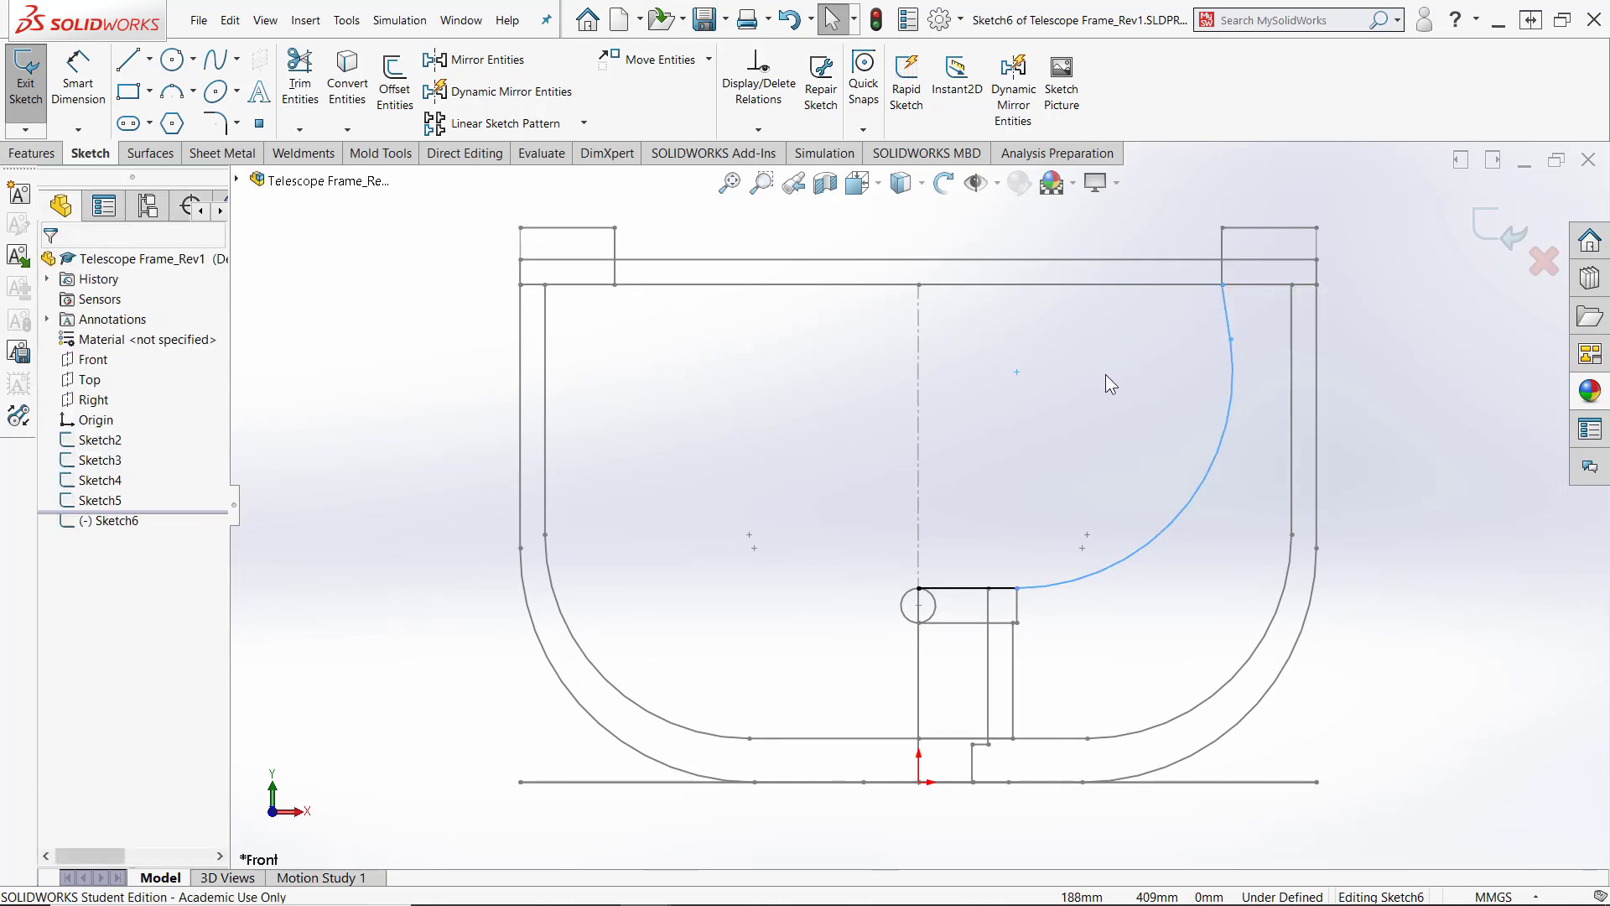
{"action": "left_click", "coordinate": [1224, 325]}
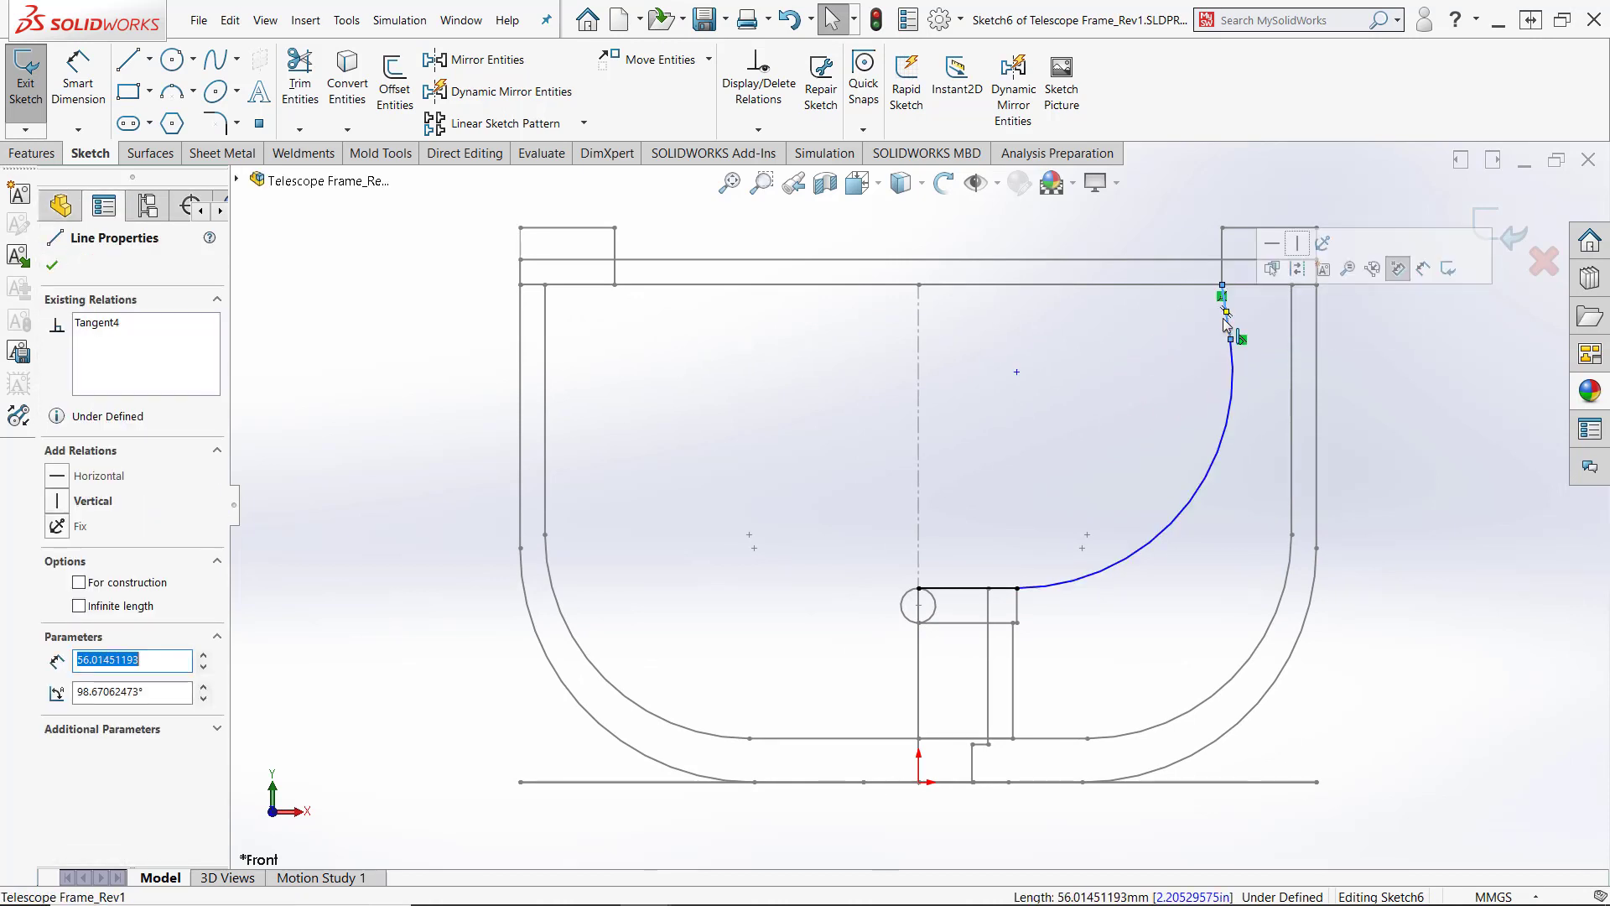
{"action": "left_click", "coordinate": [1305, 256]}
{"action": "left_click", "coordinate": [1067, 354]}
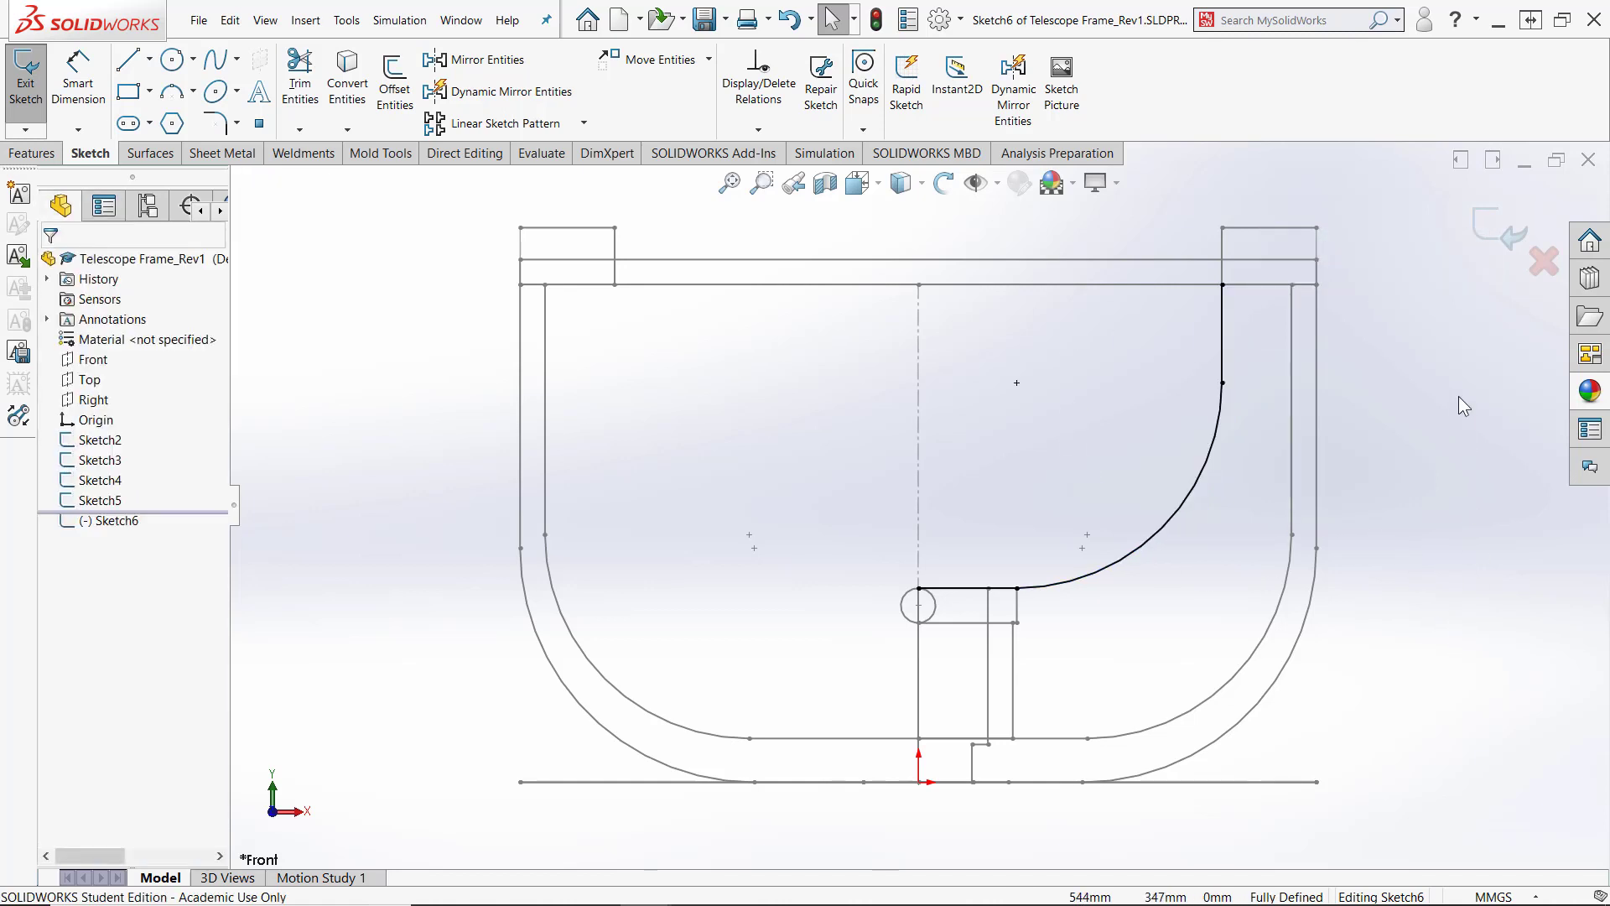
Exit the curved arm sketch and reorder Sketch6 in the feature tree so it comes directly before Sketch4
{"action": "left_click", "coordinate": [1508, 237]}
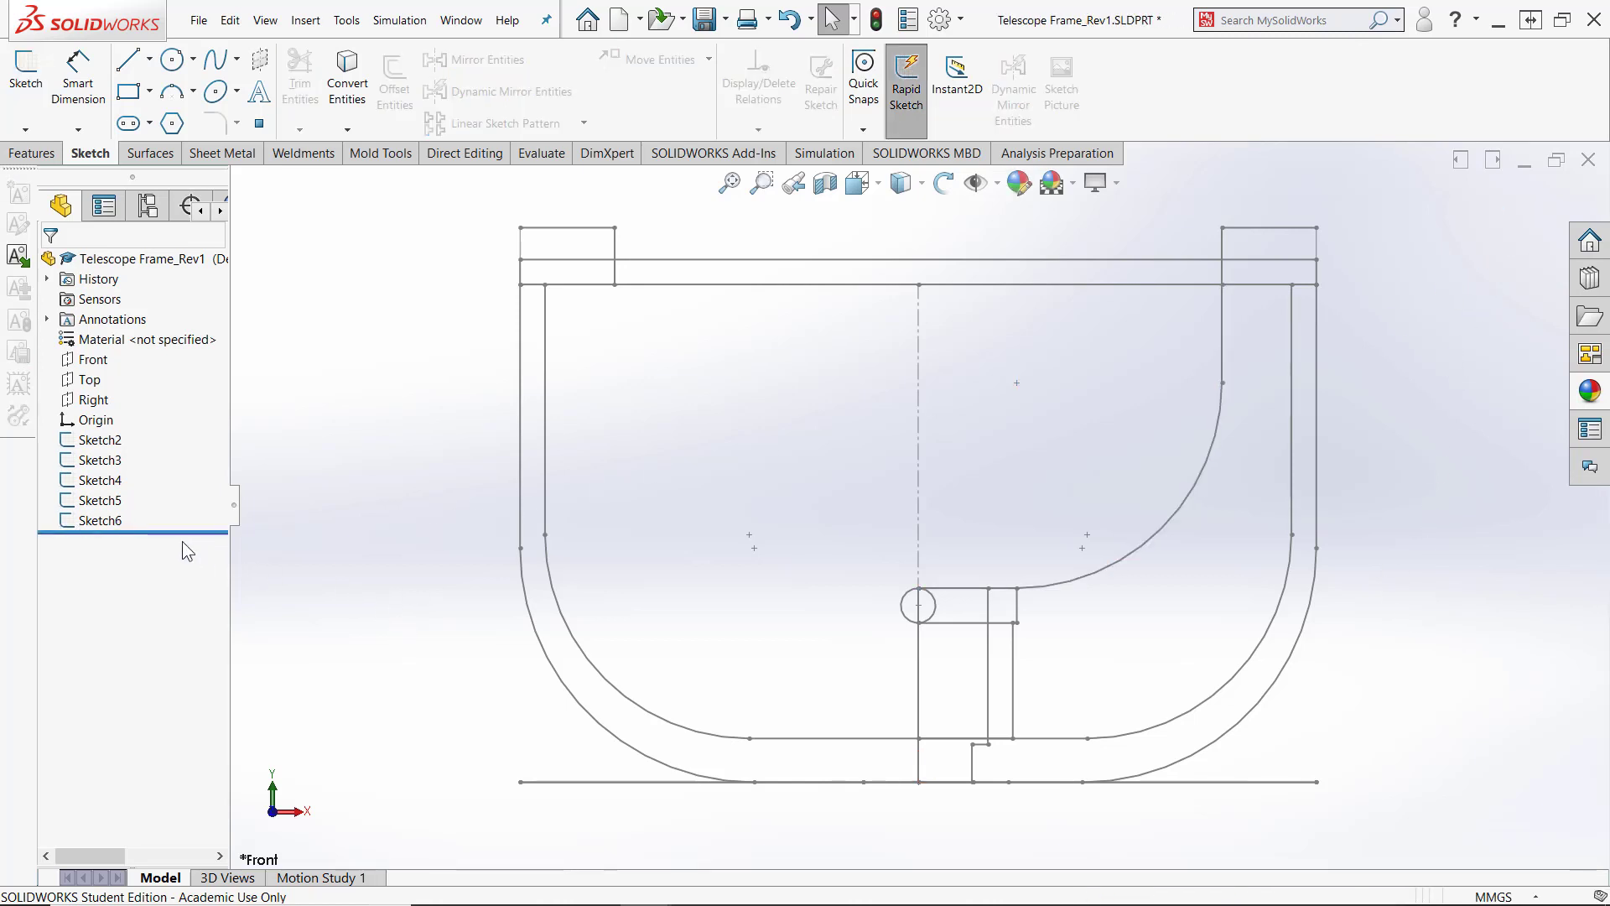
{"action": "left_click_drag", "start_coordinate": [116, 524], "coordinate": [100, 480]}
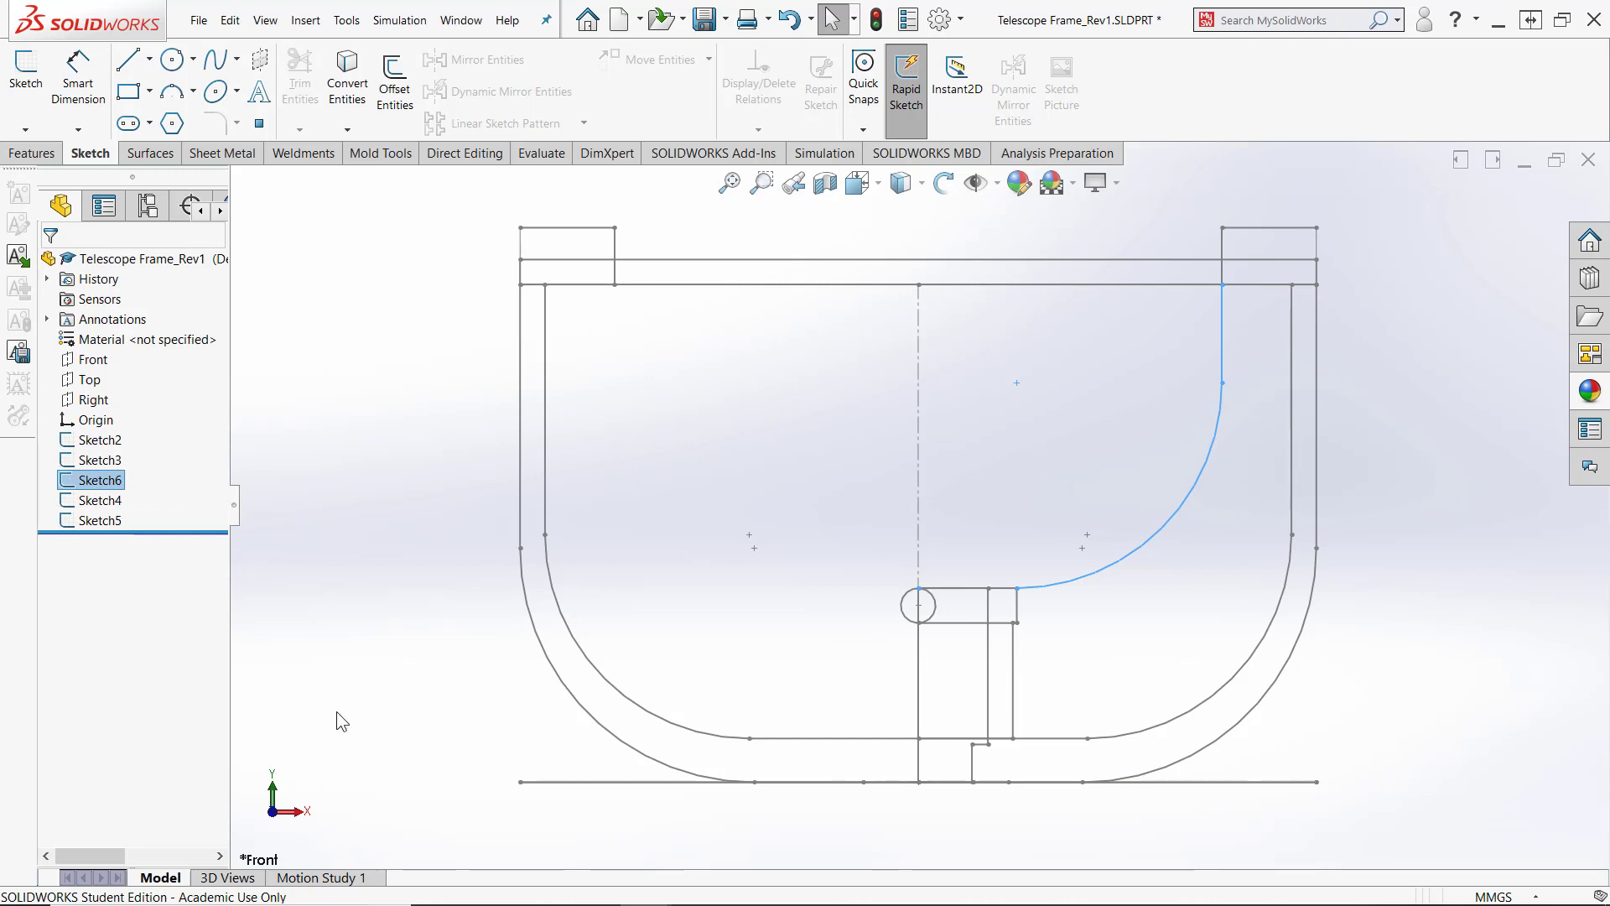
Save the part and roll the feature history back to directly after Sketch2
{"action": "left_click", "coordinate": [382, 648]}
{"action": "mouse_move", "coordinate": [383, 648]}
{"action": "middle_mouse_down"}
{"action": "mouse_move", "coordinate": [440, 408]}
{"action": "mouse_move", "coordinate": [678, 78]}
{"action": "middle_mouse_up"}
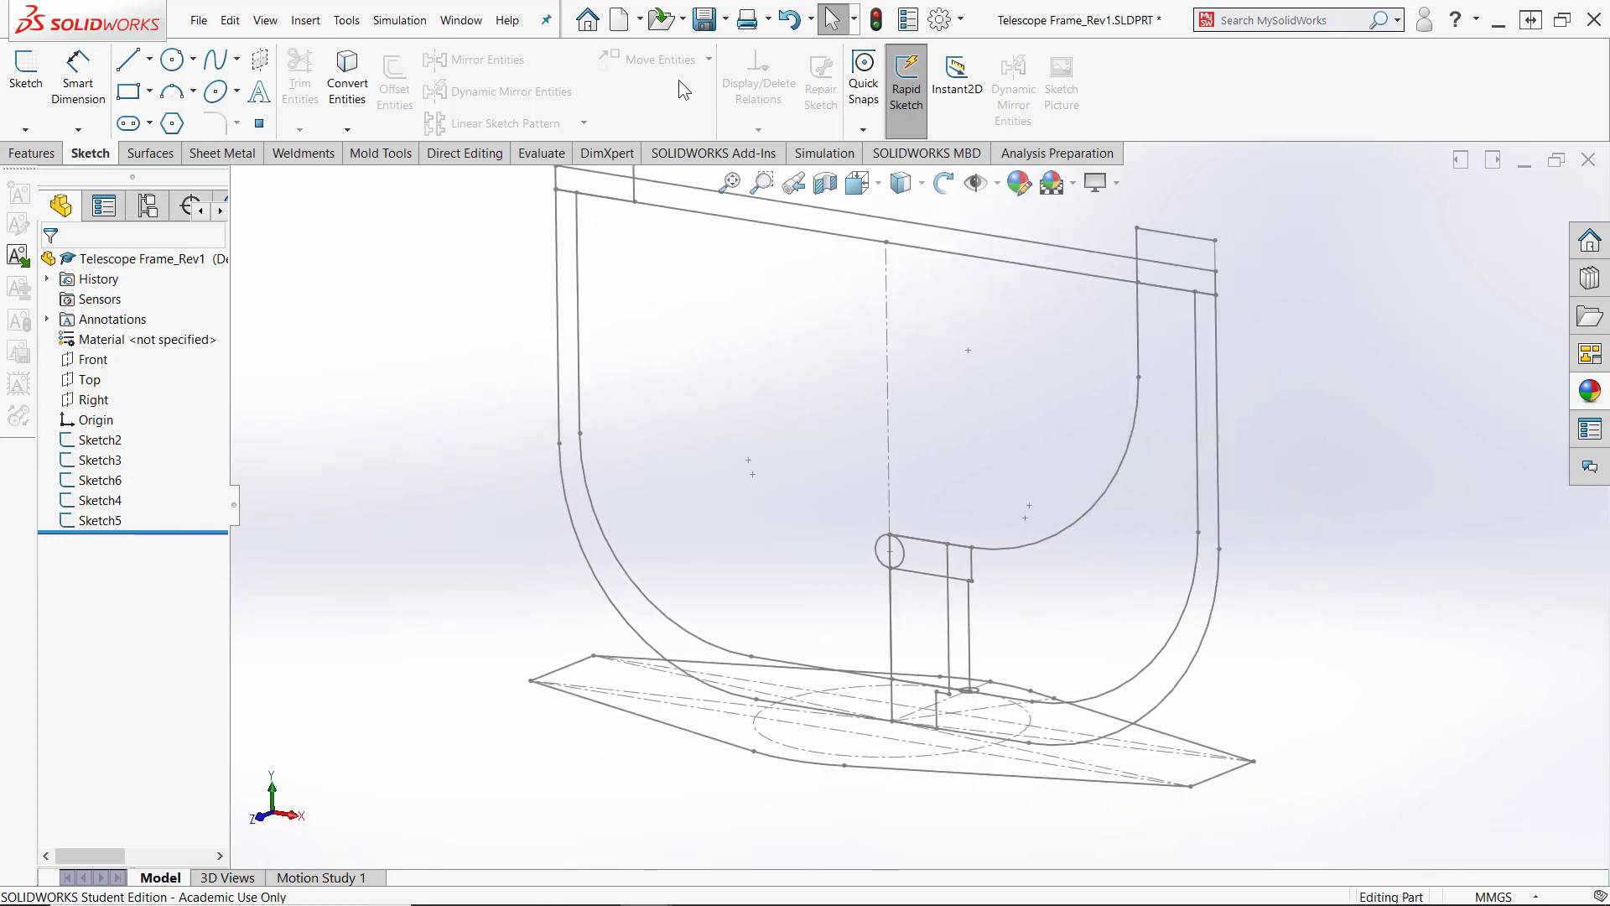
{"action": "left_click", "coordinate": [704, 21]}
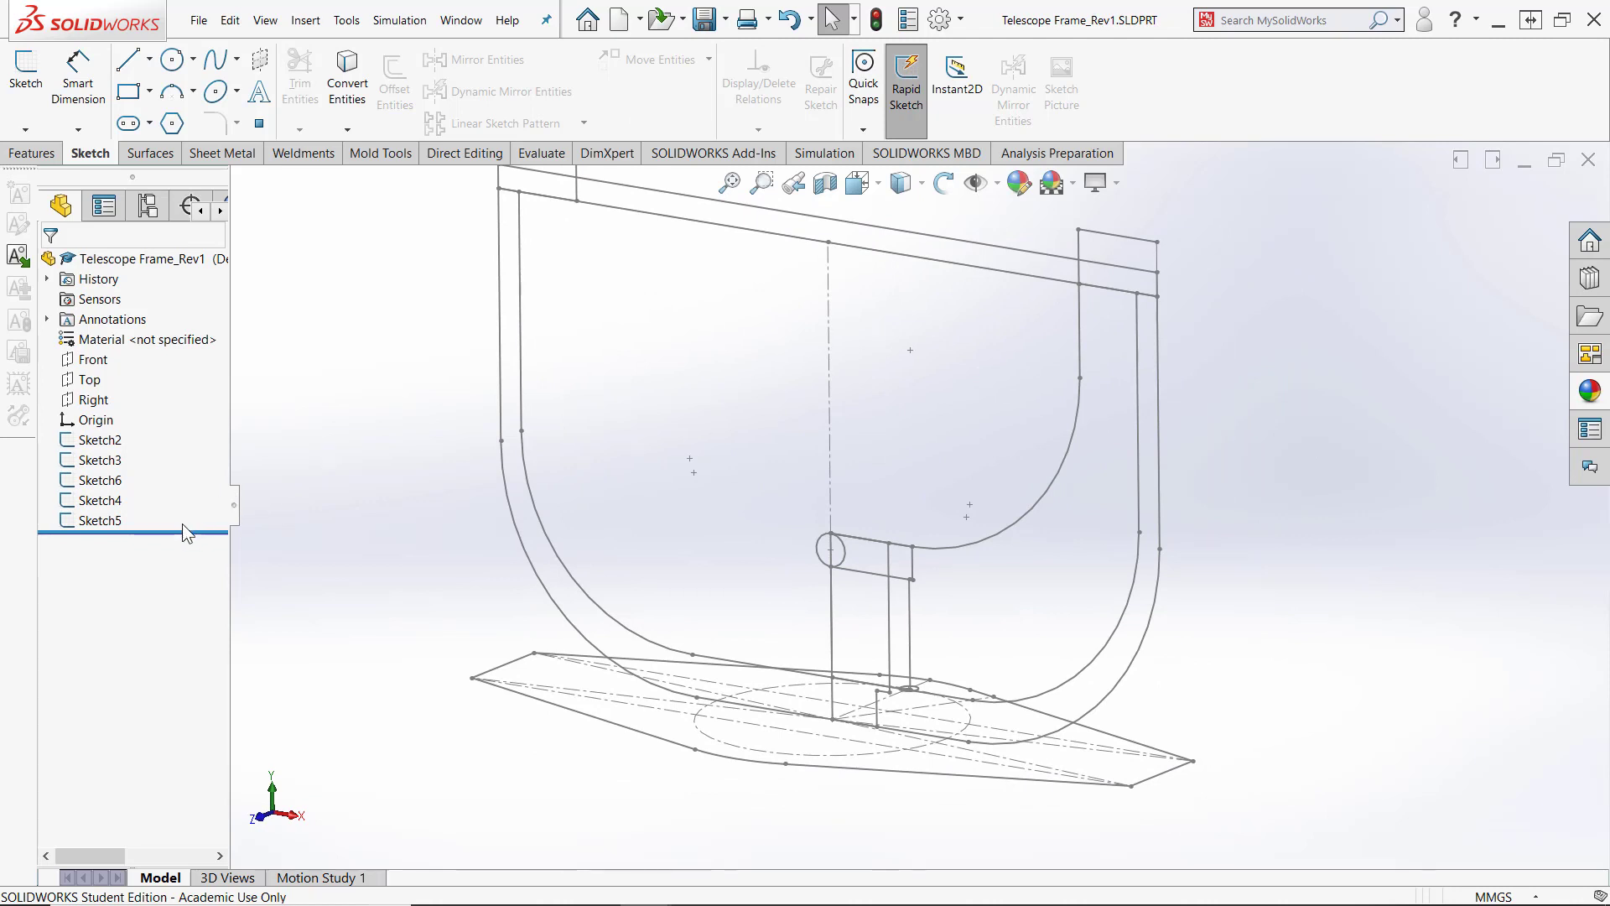
{"action": "left_click_drag", "start_coordinate": [184, 532], "coordinate": [185, 452]}
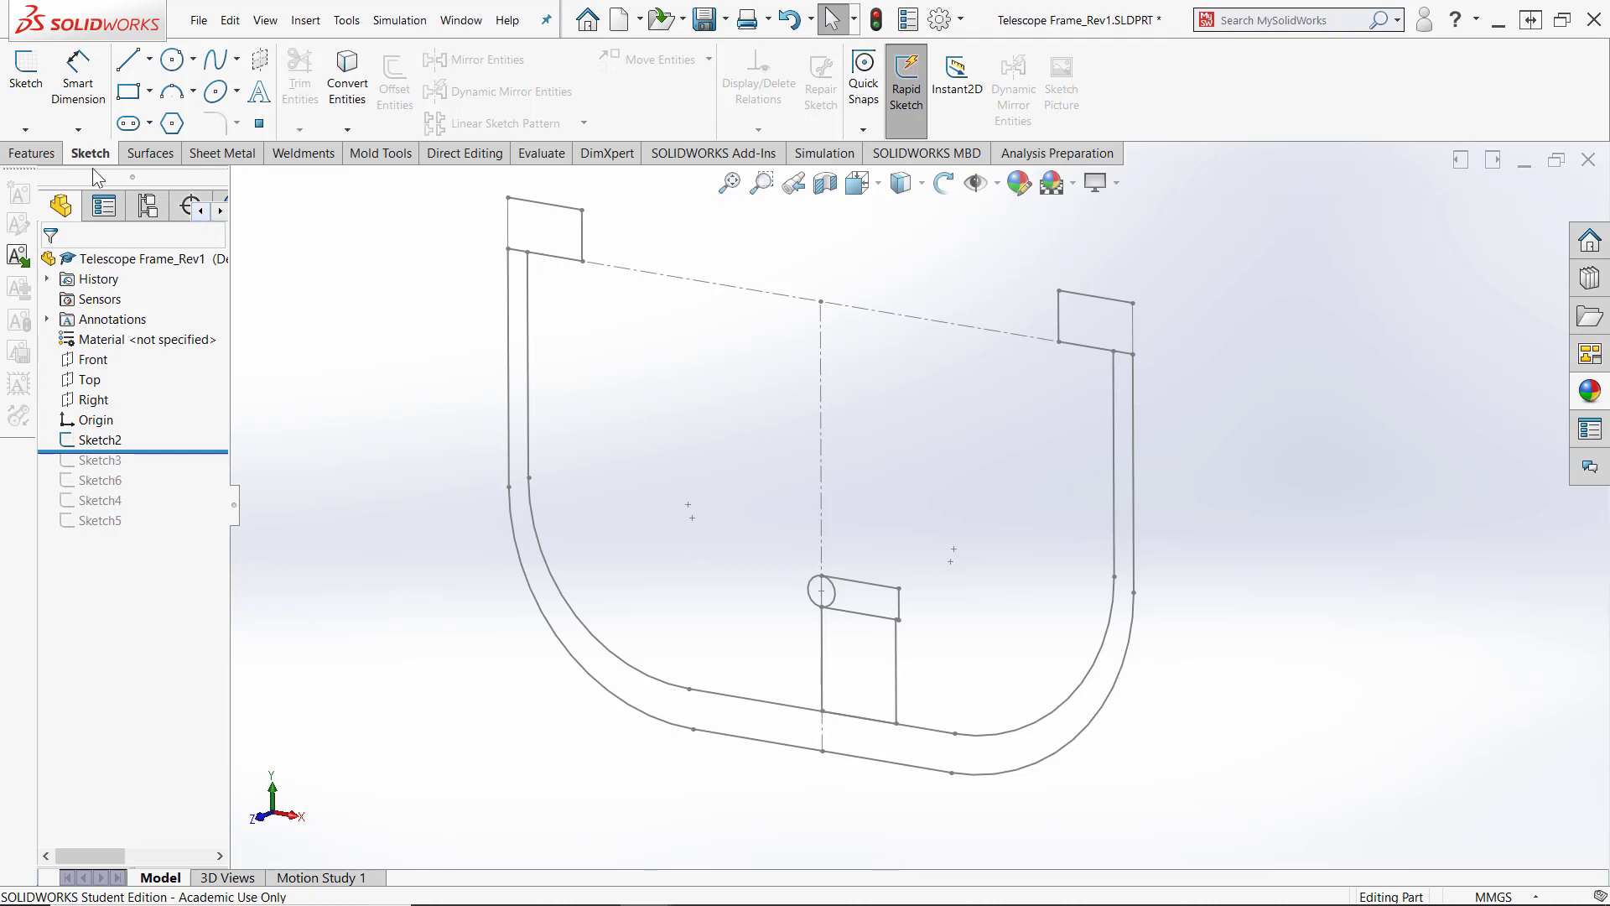
Begin a surface extrusion of Sketch2's outer U-shaped contour with the Mid Plane end condition
{"action": "left_click", "coordinate": [152, 157]}
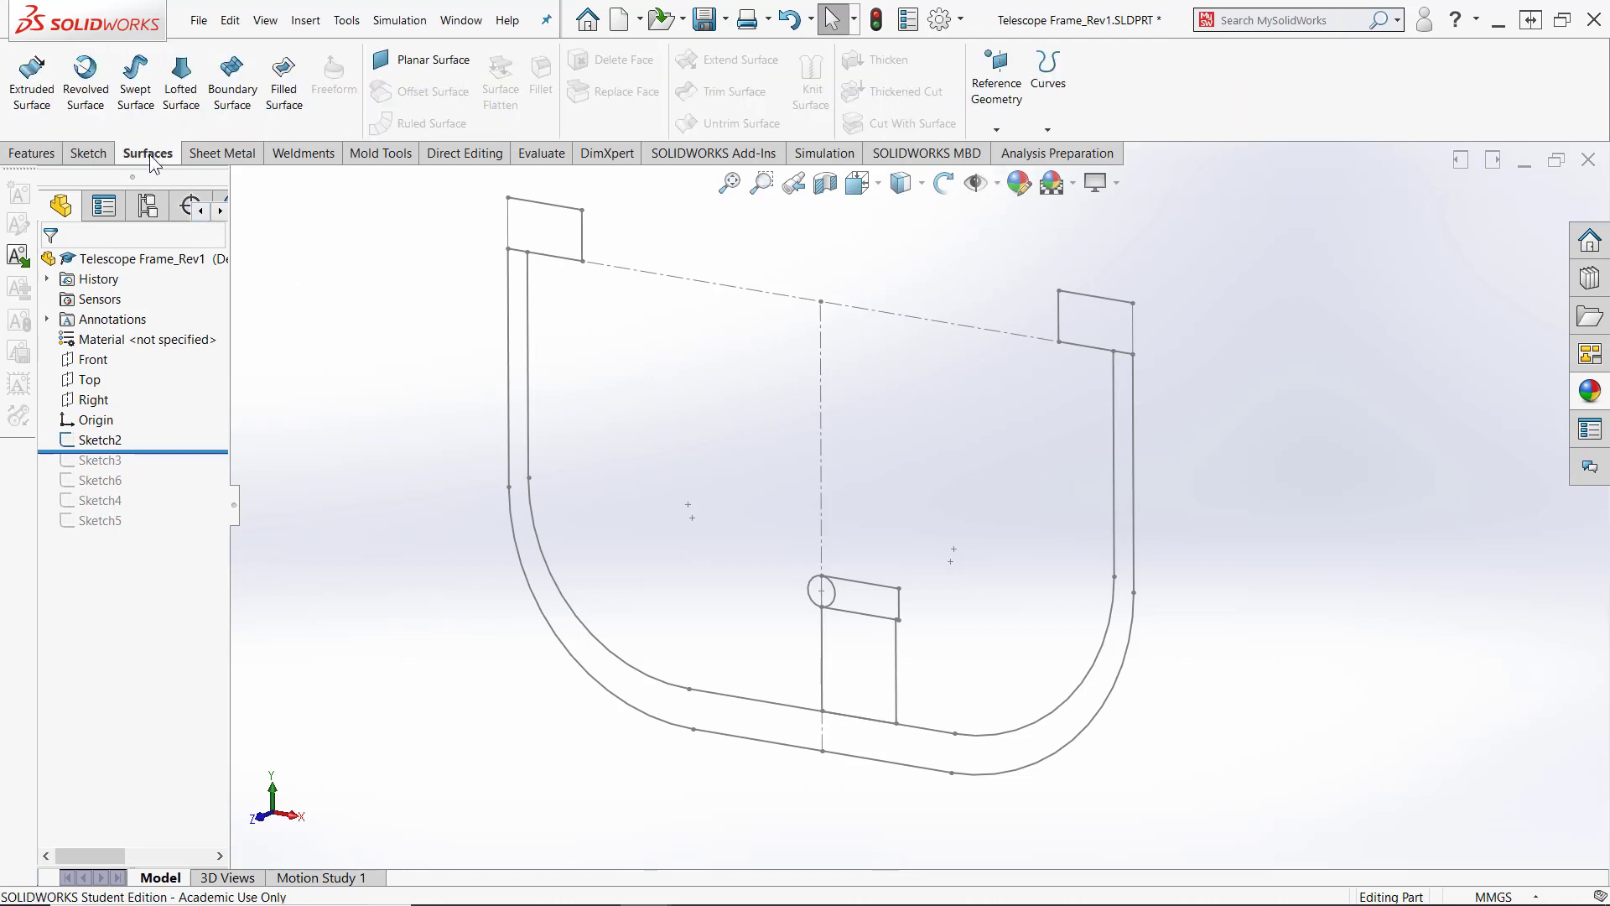
{"action": "left_click", "coordinate": [32, 80]}
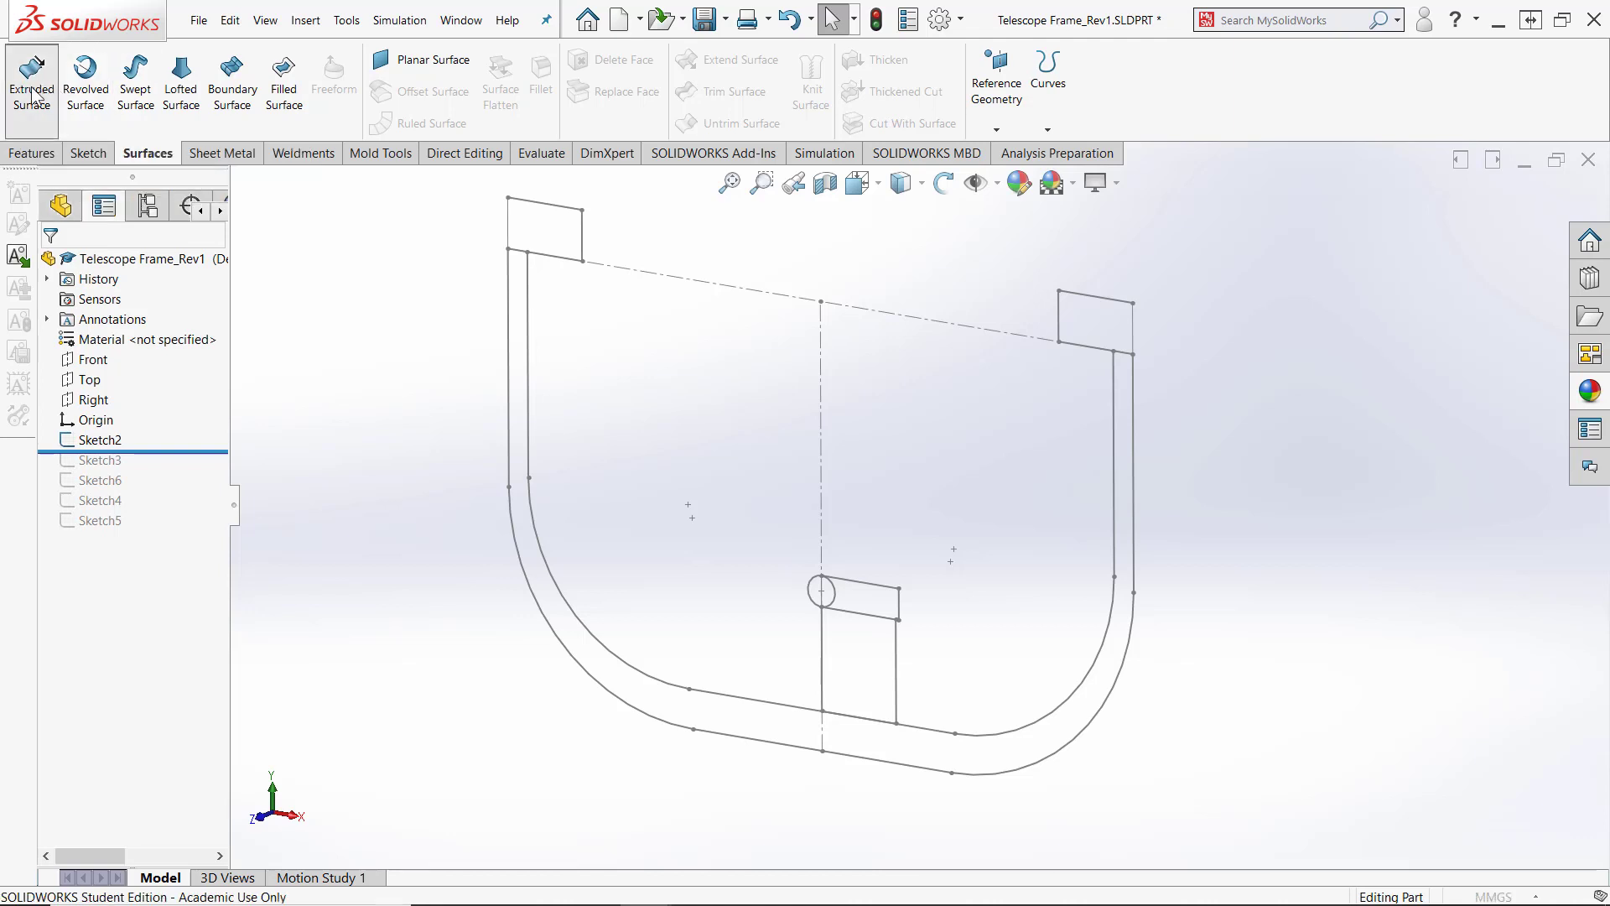
{"action": "left_click", "coordinate": [622, 709]}
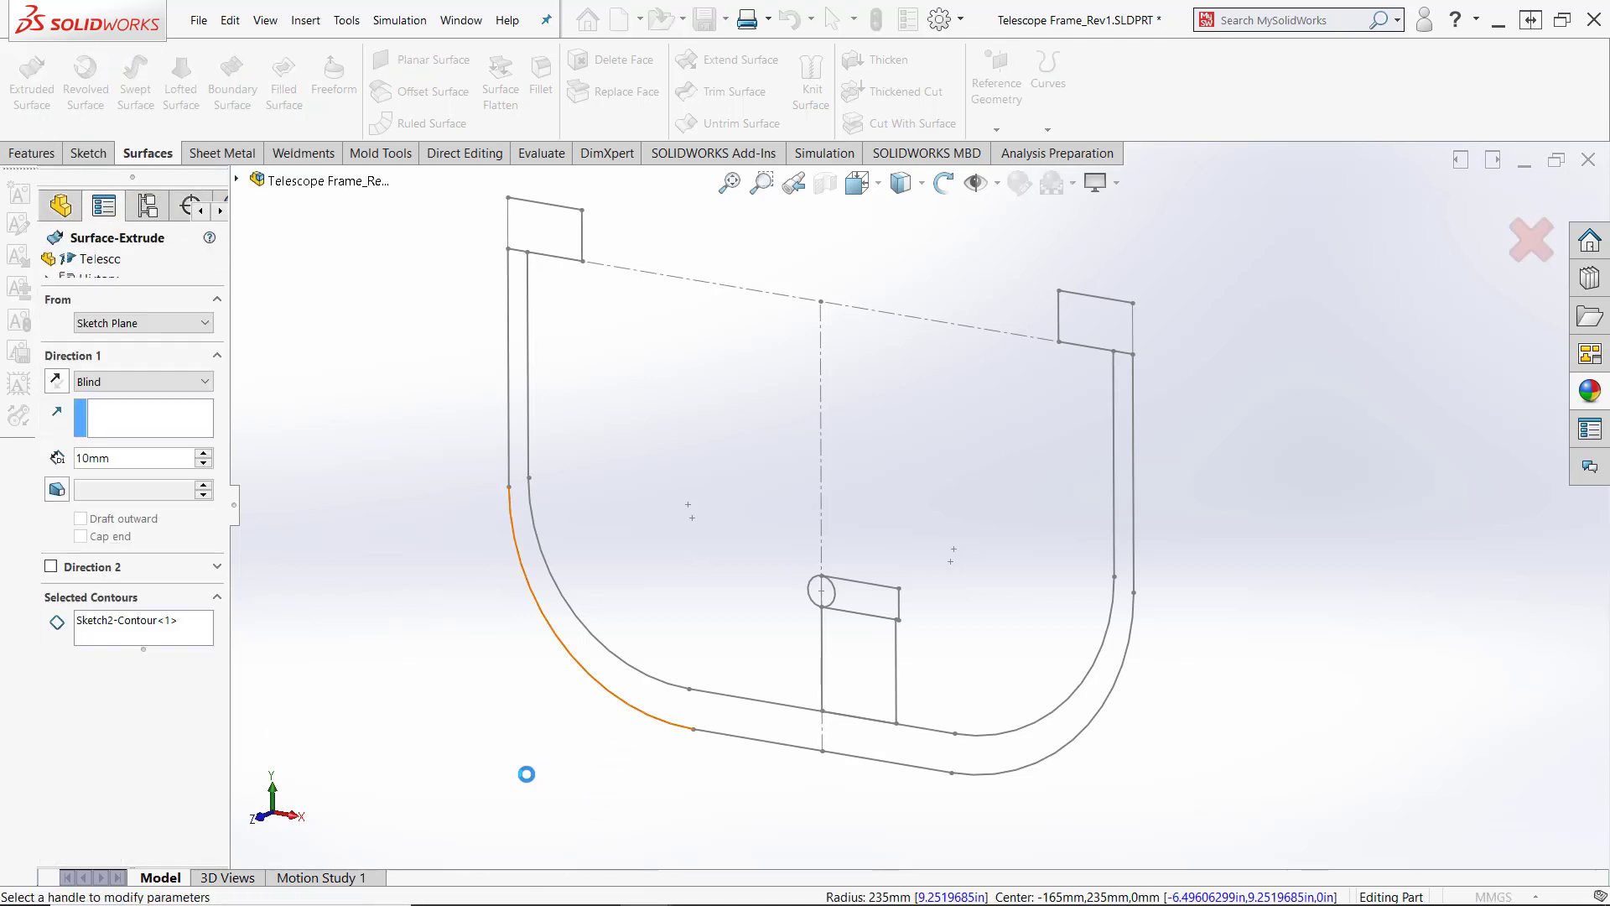
{"action": "left_click", "coordinate": [149, 386]}
{"action": "left_click", "coordinate": [117, 475]}
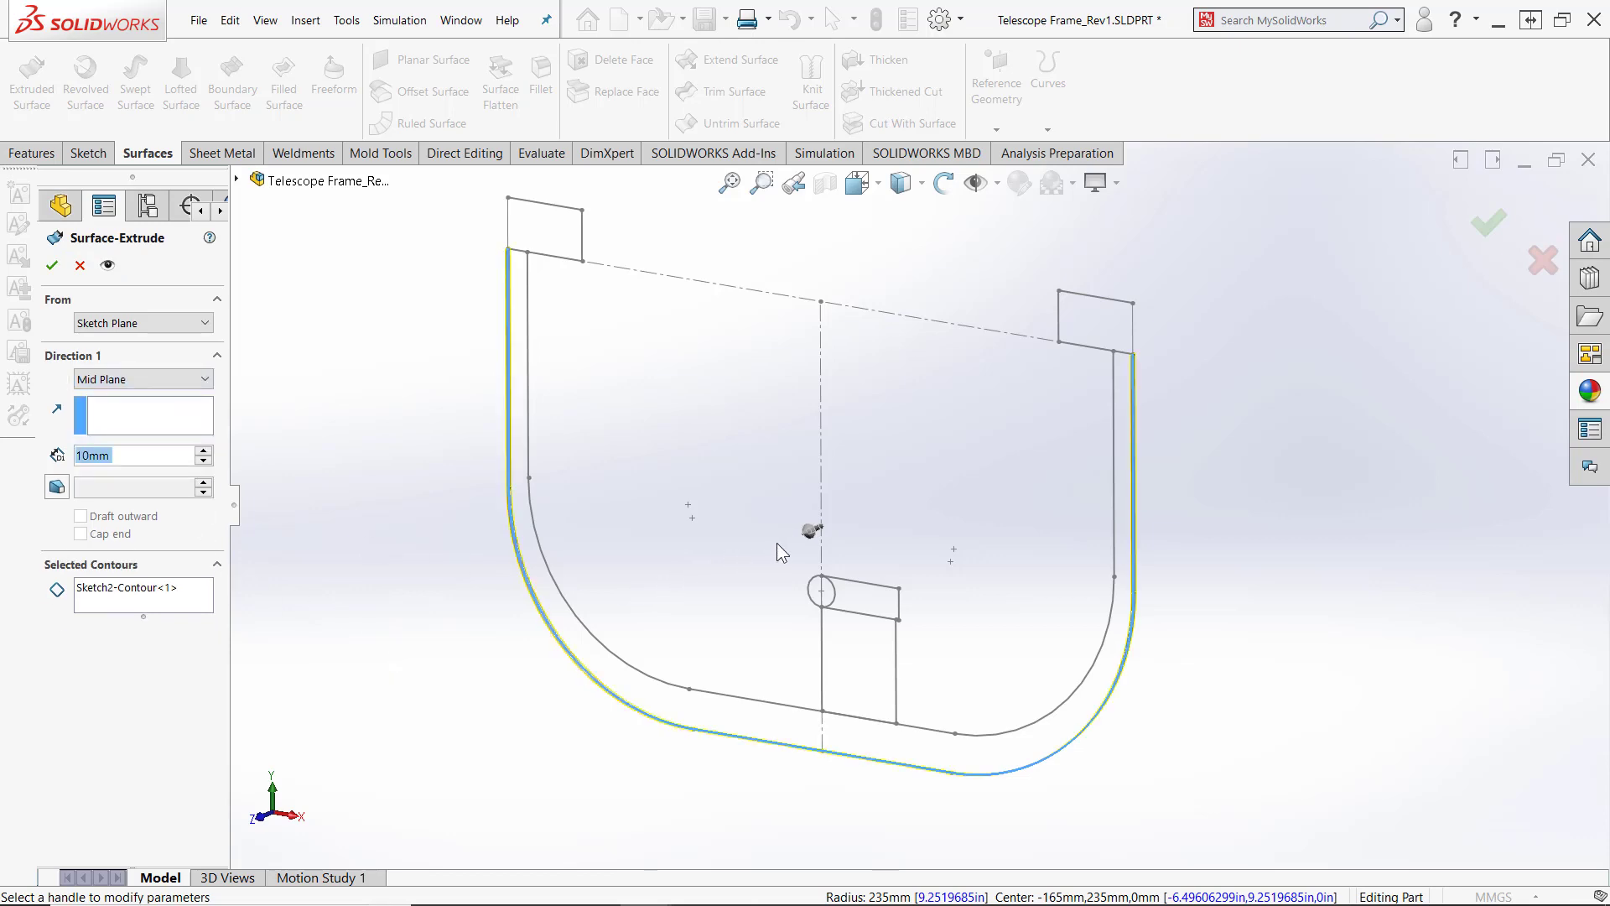
Set the outer U surface's extrusion depth to 1000 mm and complete the feature
{"action": "left_click_drag", "start_coordinate": [812, 530], "coordinate": [553, 667]}
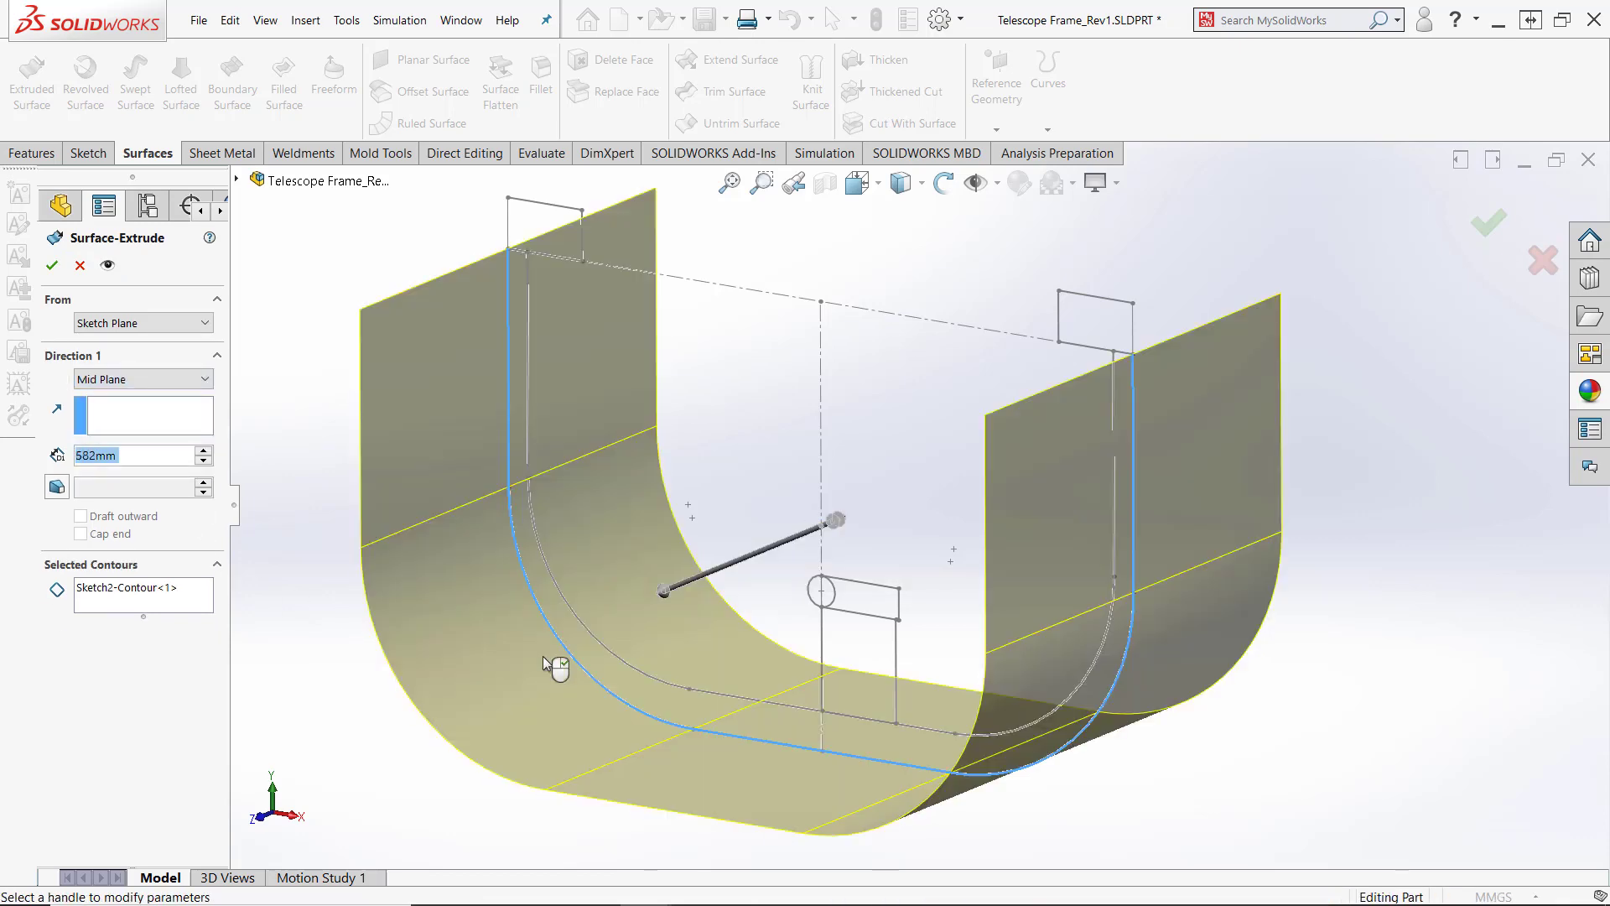
{"action": "middle_click_drag", "start_coordinate": [540, 658], "coordinate": [456, 648]}
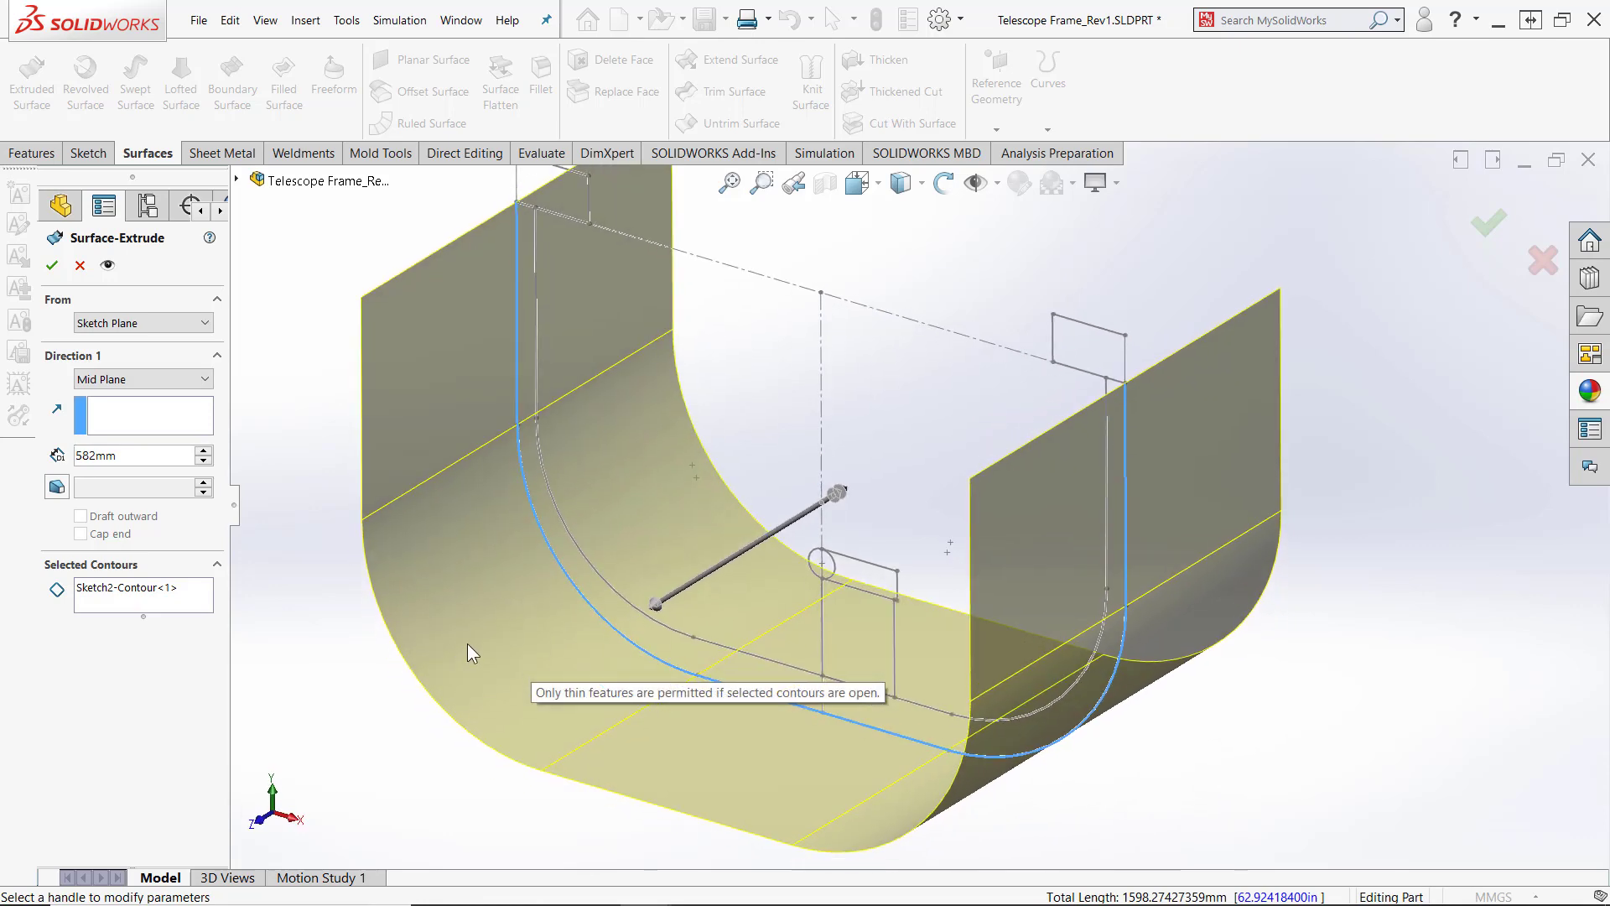
{"action": "left_click_drag", "start_coordinate": [656, 606], "coordinate": [599, 638]}
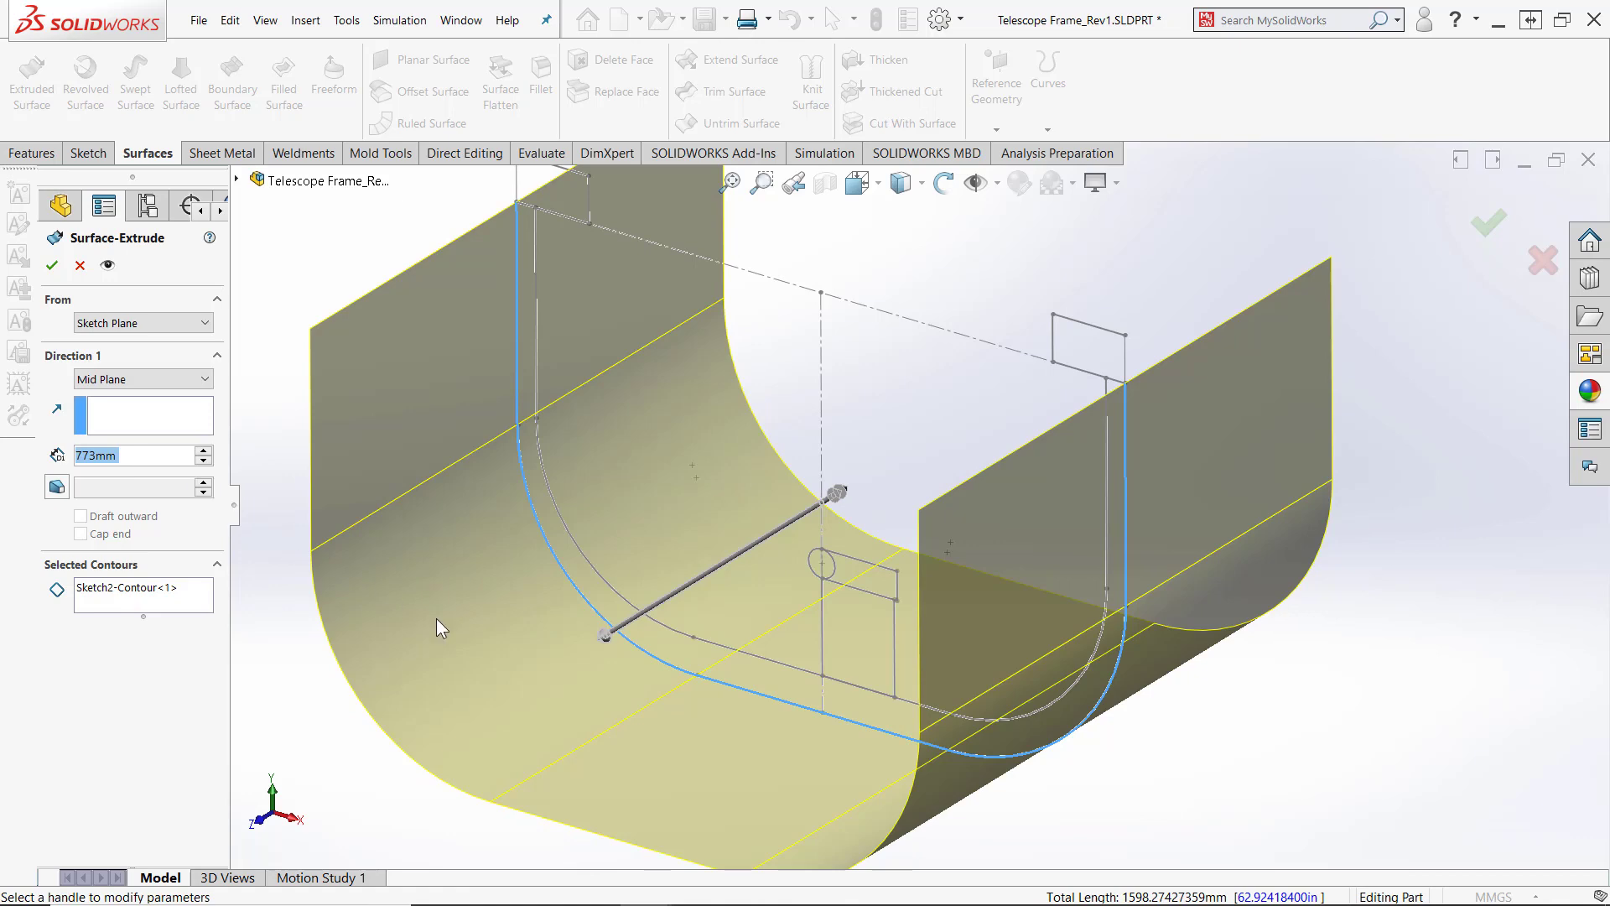
{"action": "mouse_move", "coordinate": [436, 620]}
{"action": "middle_mouse_down"}
{"action": "mouse_move", "coordinate": [798, 770]}
{"action": "mouse_move", "coordinate": [858, 742]}
{"action": "middle_mouse_up"}
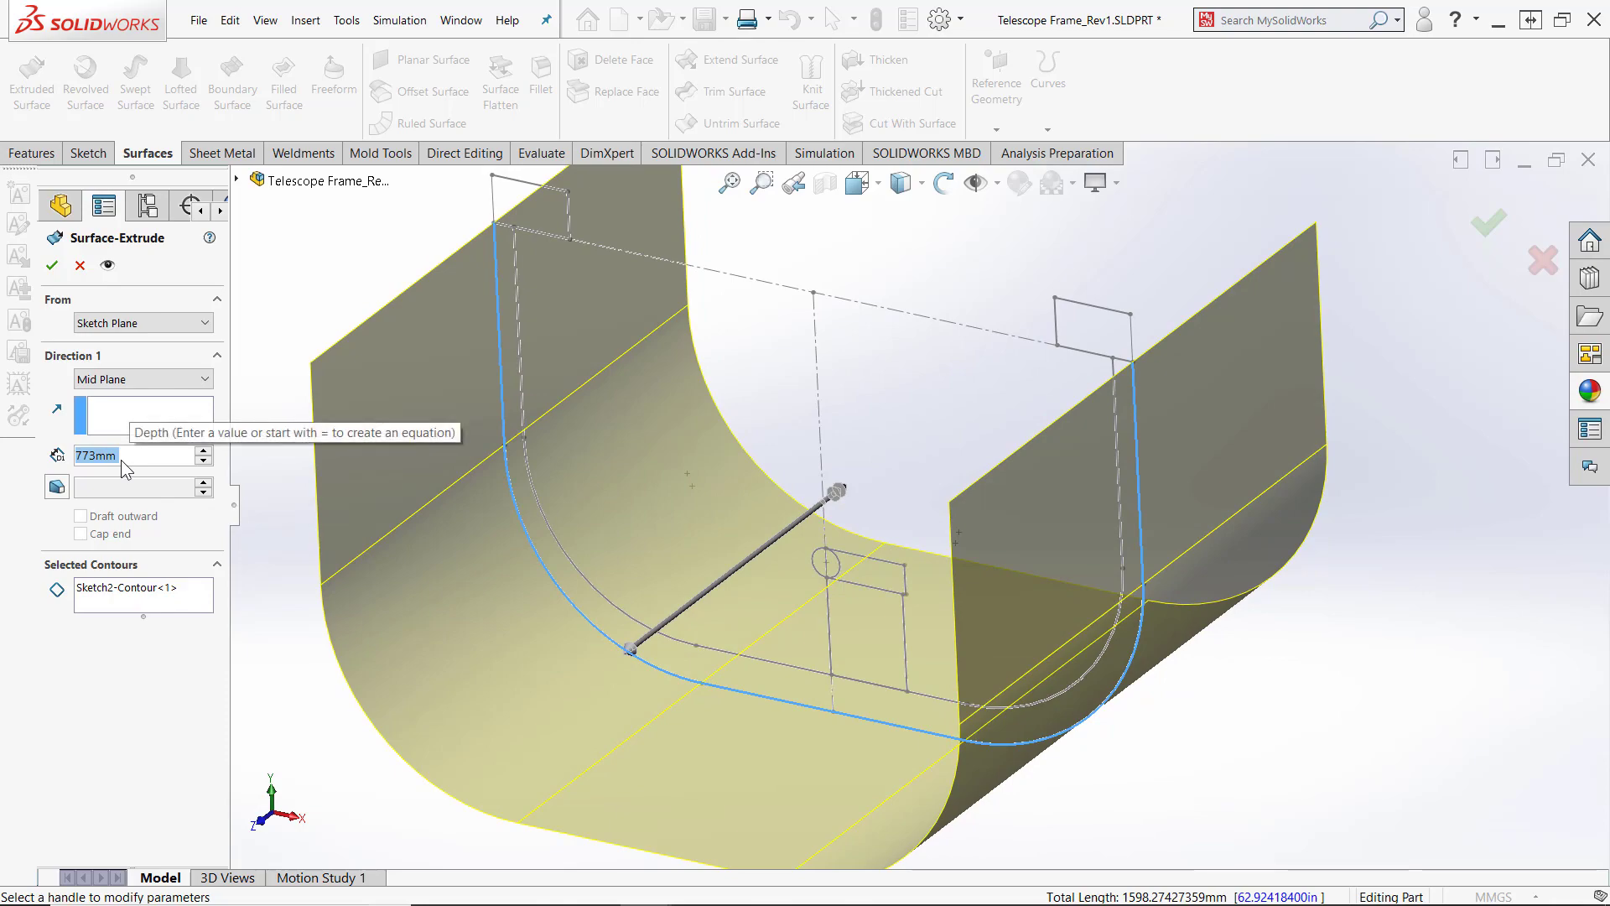
{"action": "type", "text": "1000"}
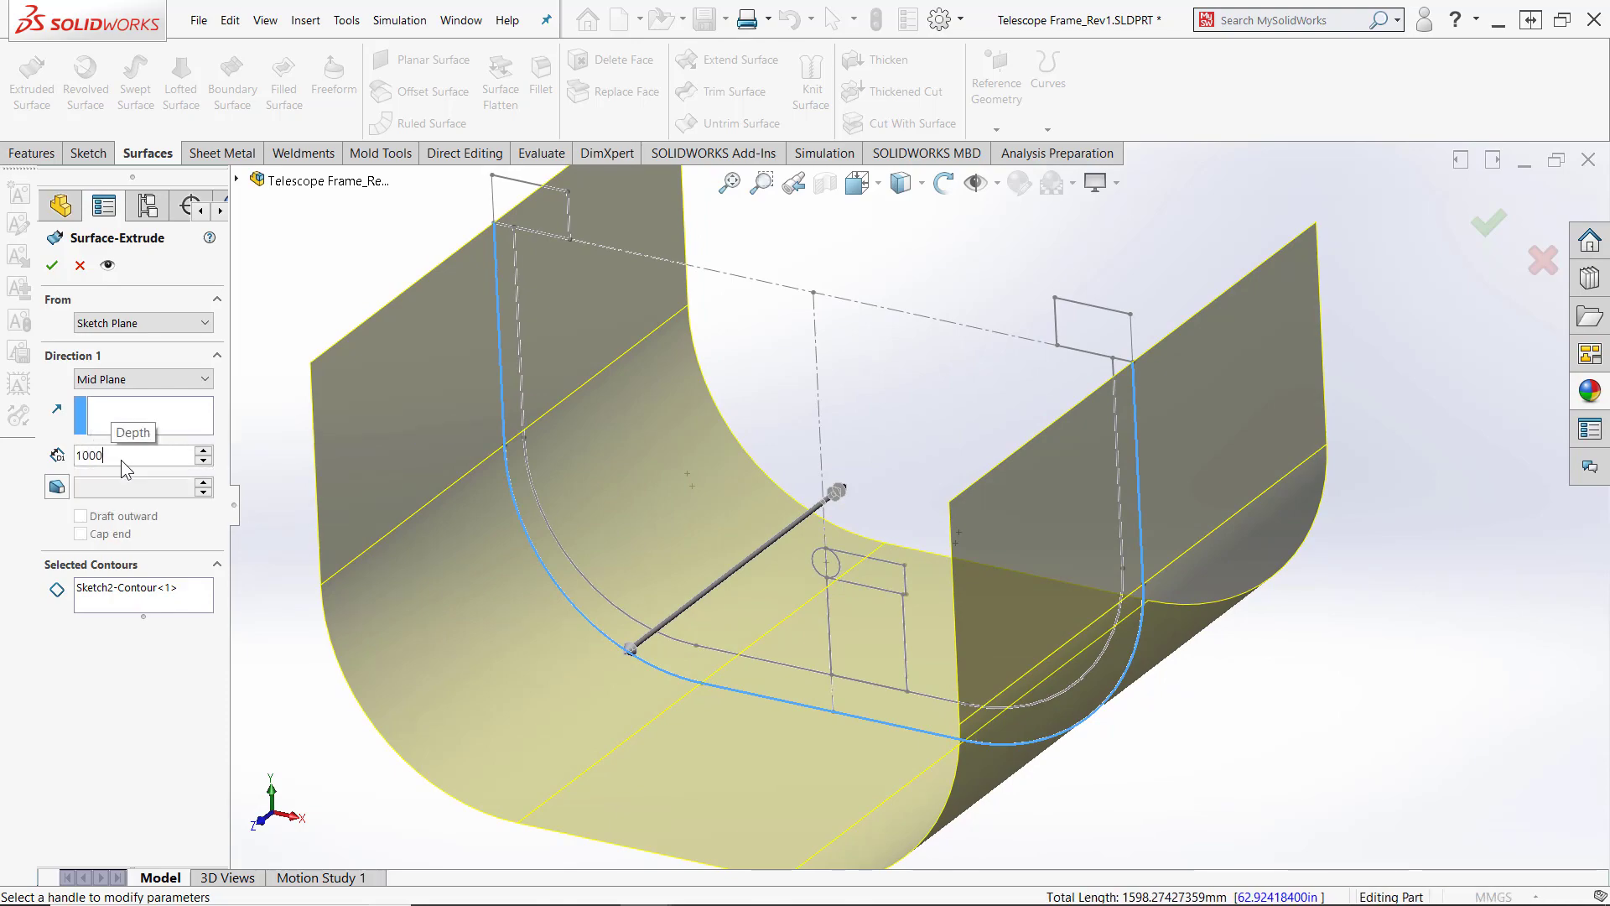
{"action": "key", "text": "Return"}
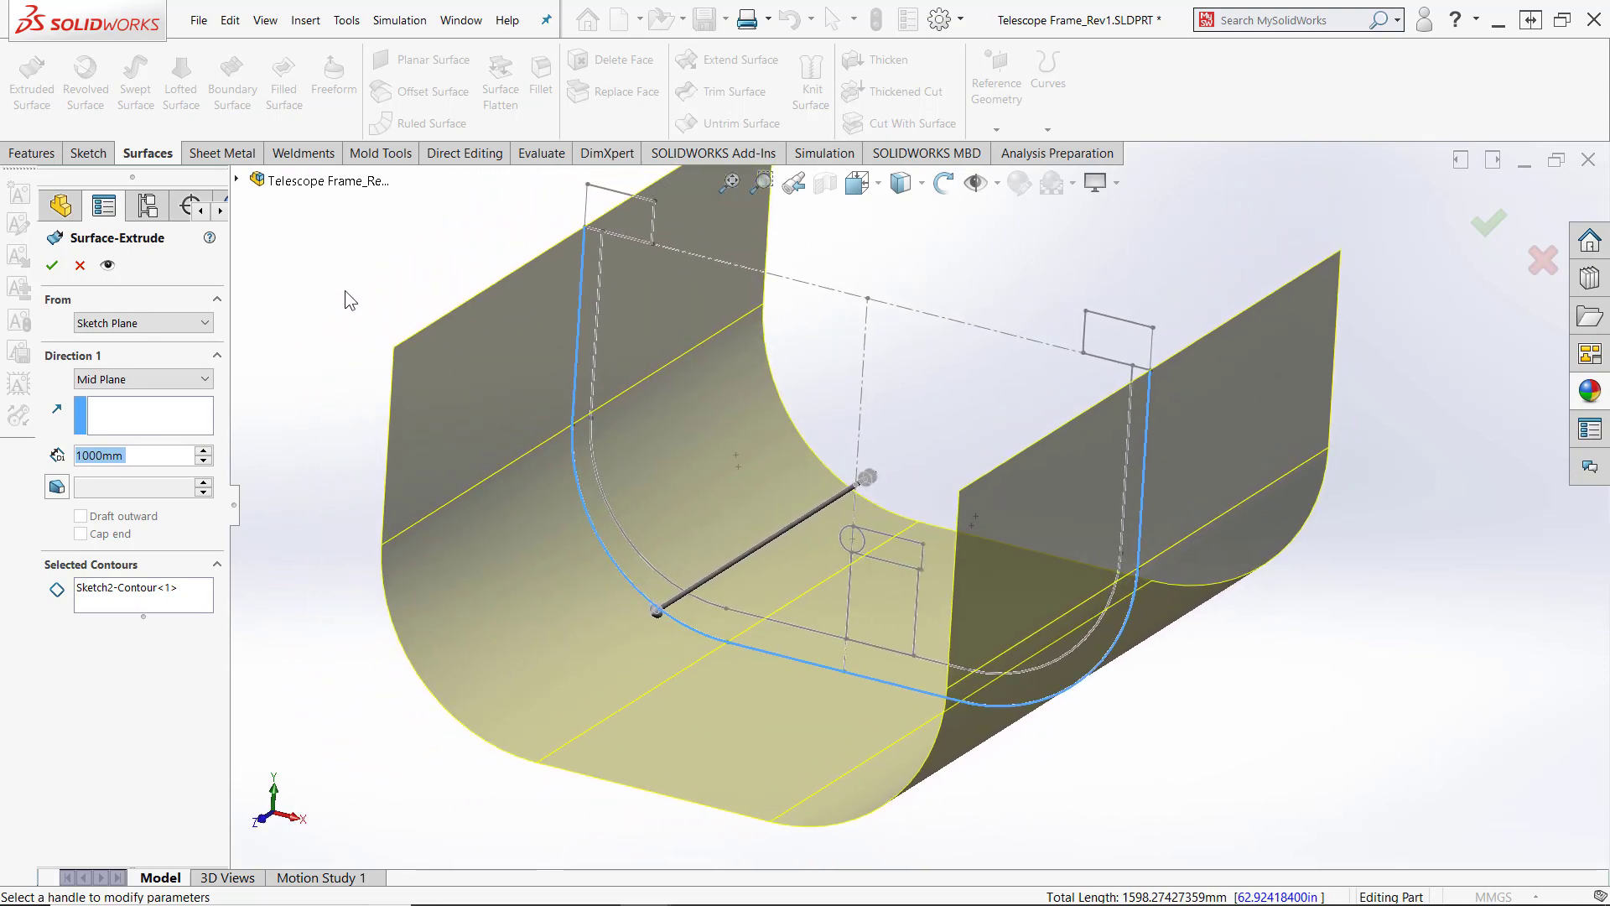
{"action": "left_click", "coordinate": [52, 265]}
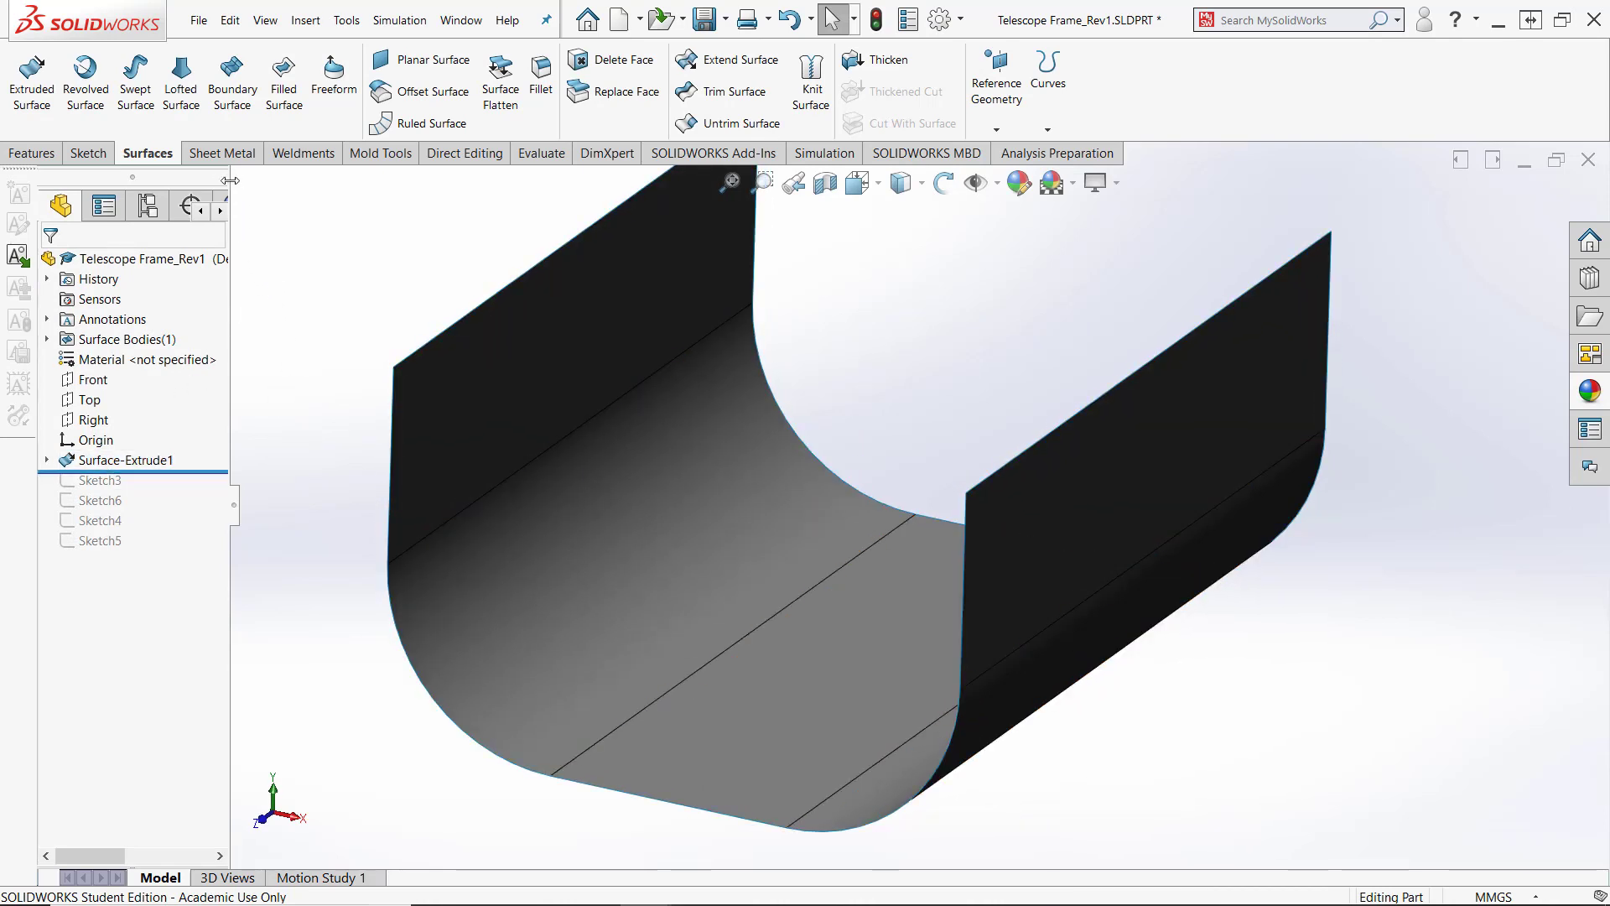
Widen the feature tree, show its display states, and make Sketch2 under Surface-Extrude1 visible
{"action": "left_click_drag", "start_coordinate": [241, 177], "coordinate": [298, 179]}
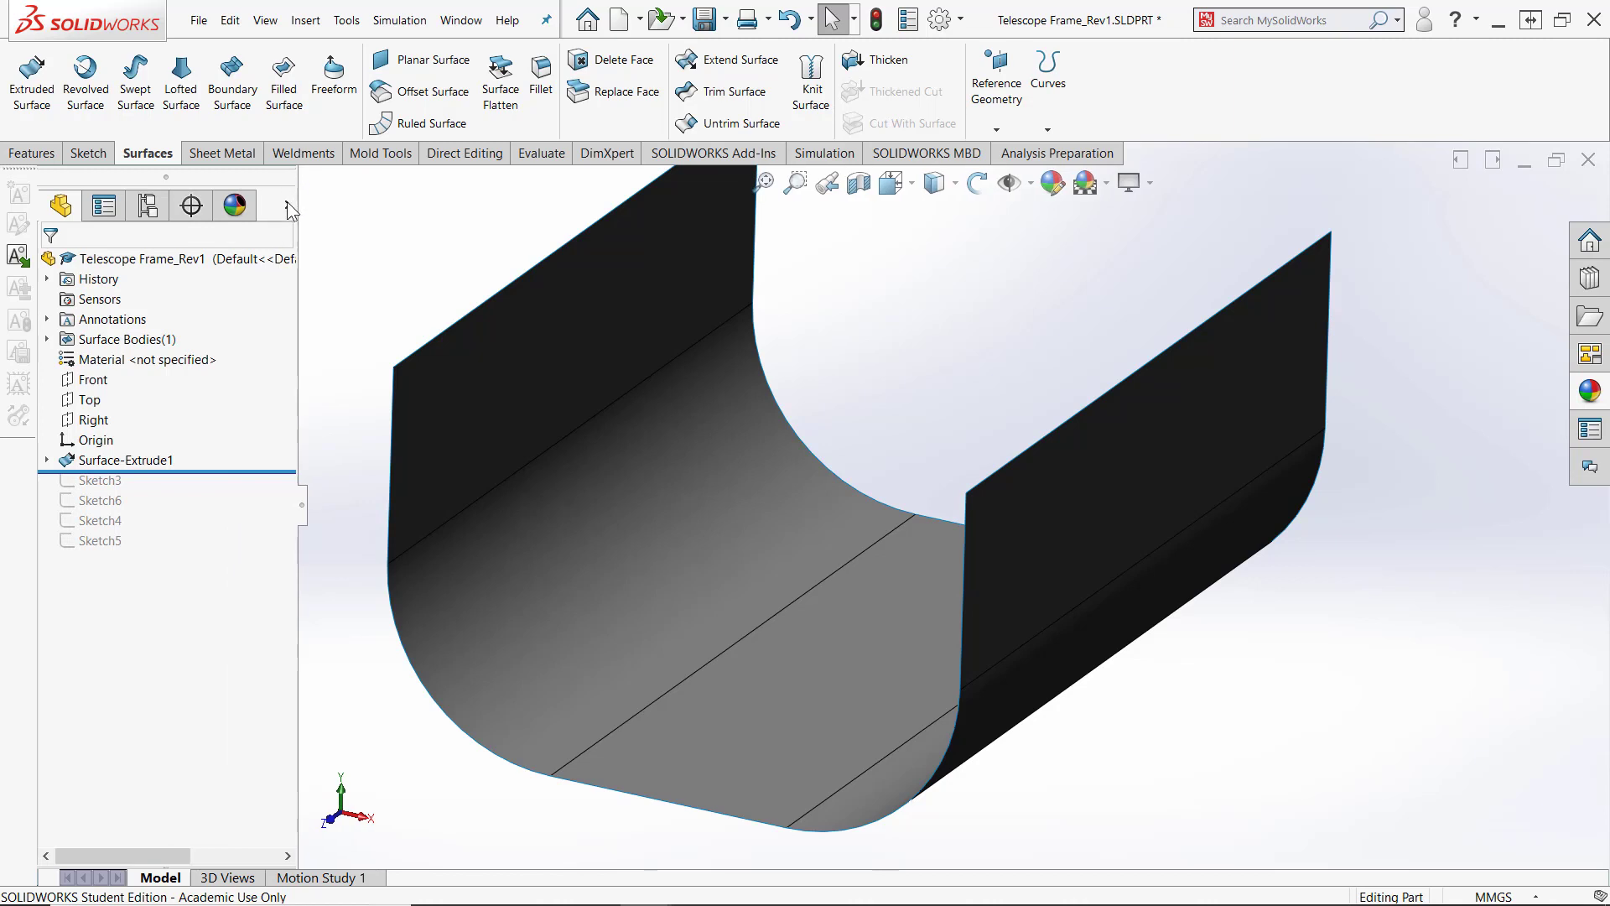
{"action": "left_click", "coordinate": [287, 205]}
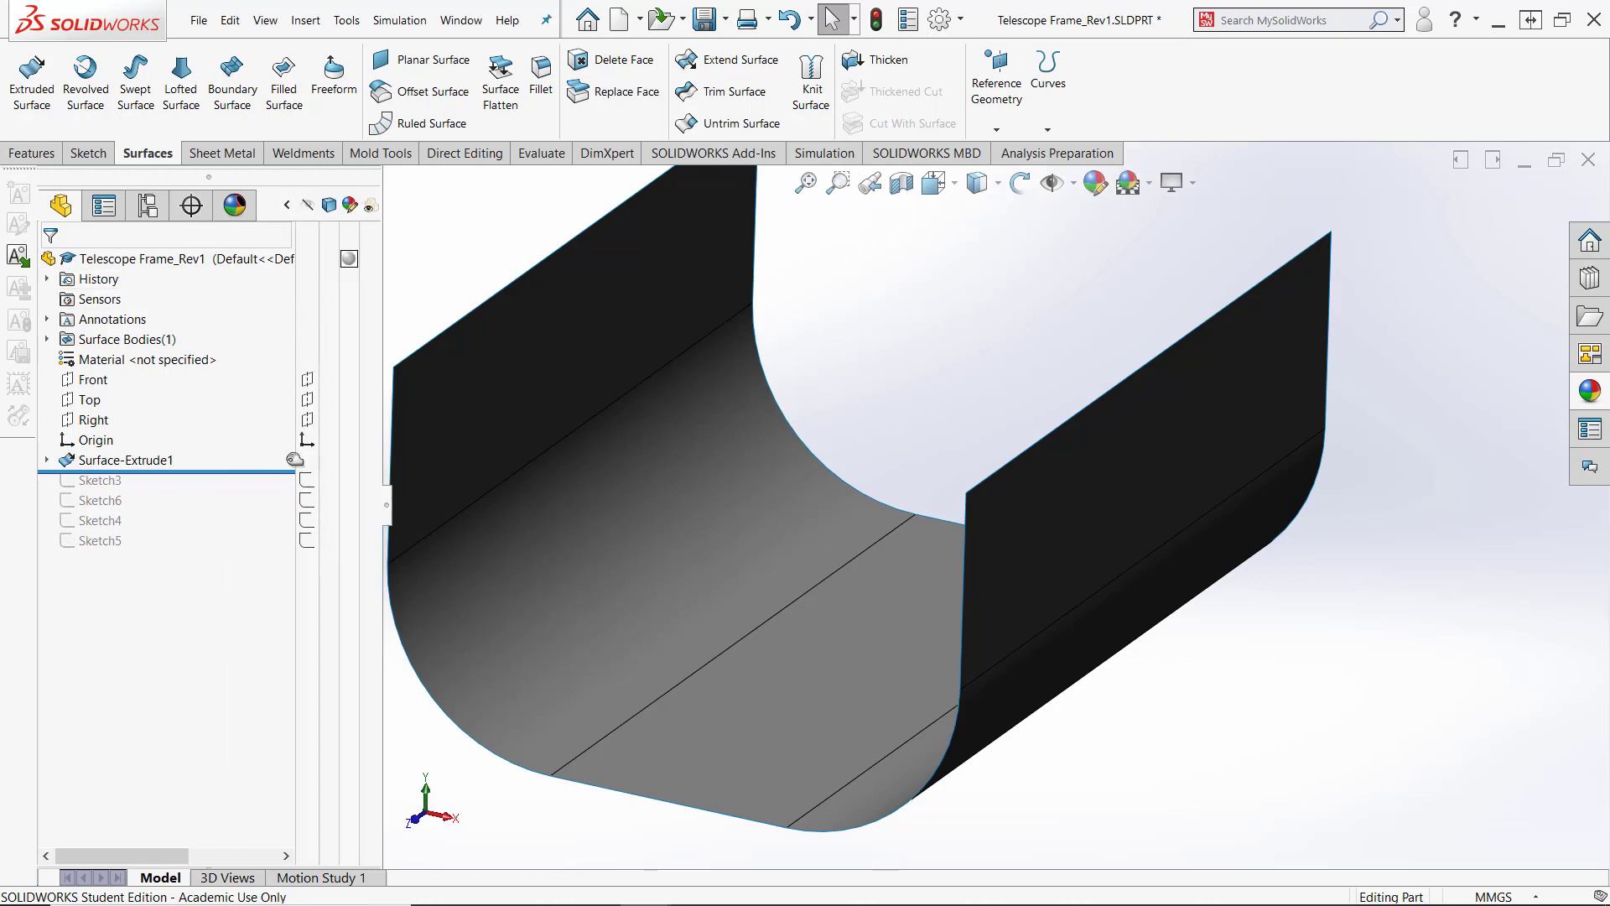
{"action": "left_click", "coordinate": [46, 460]}
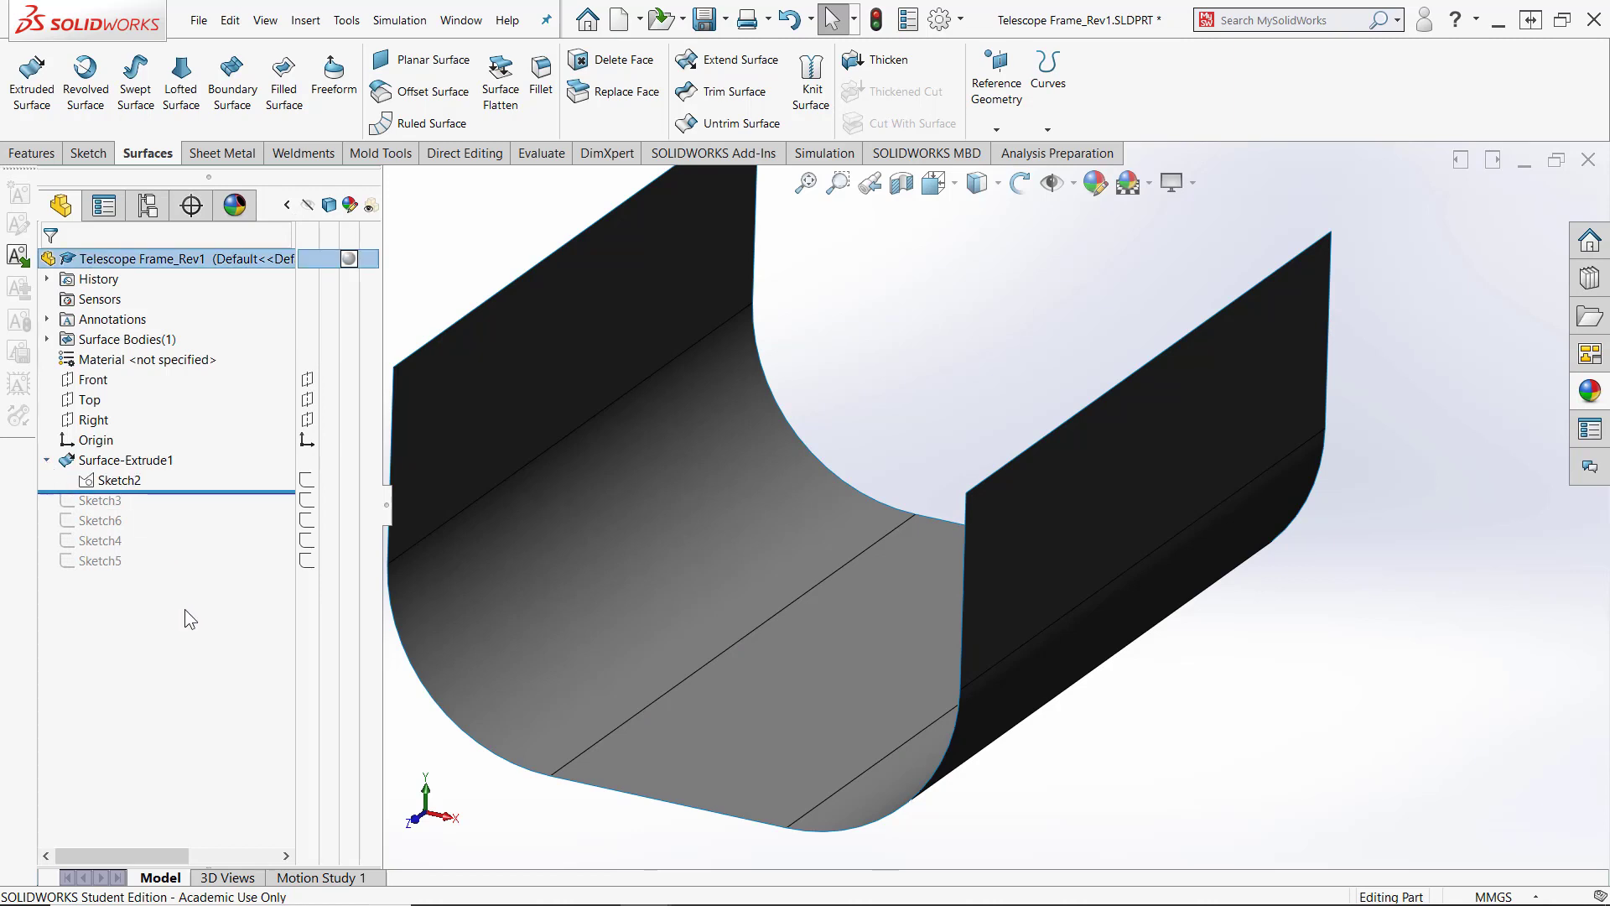
{"action": "left_click", "coordinate": [310, 485]}
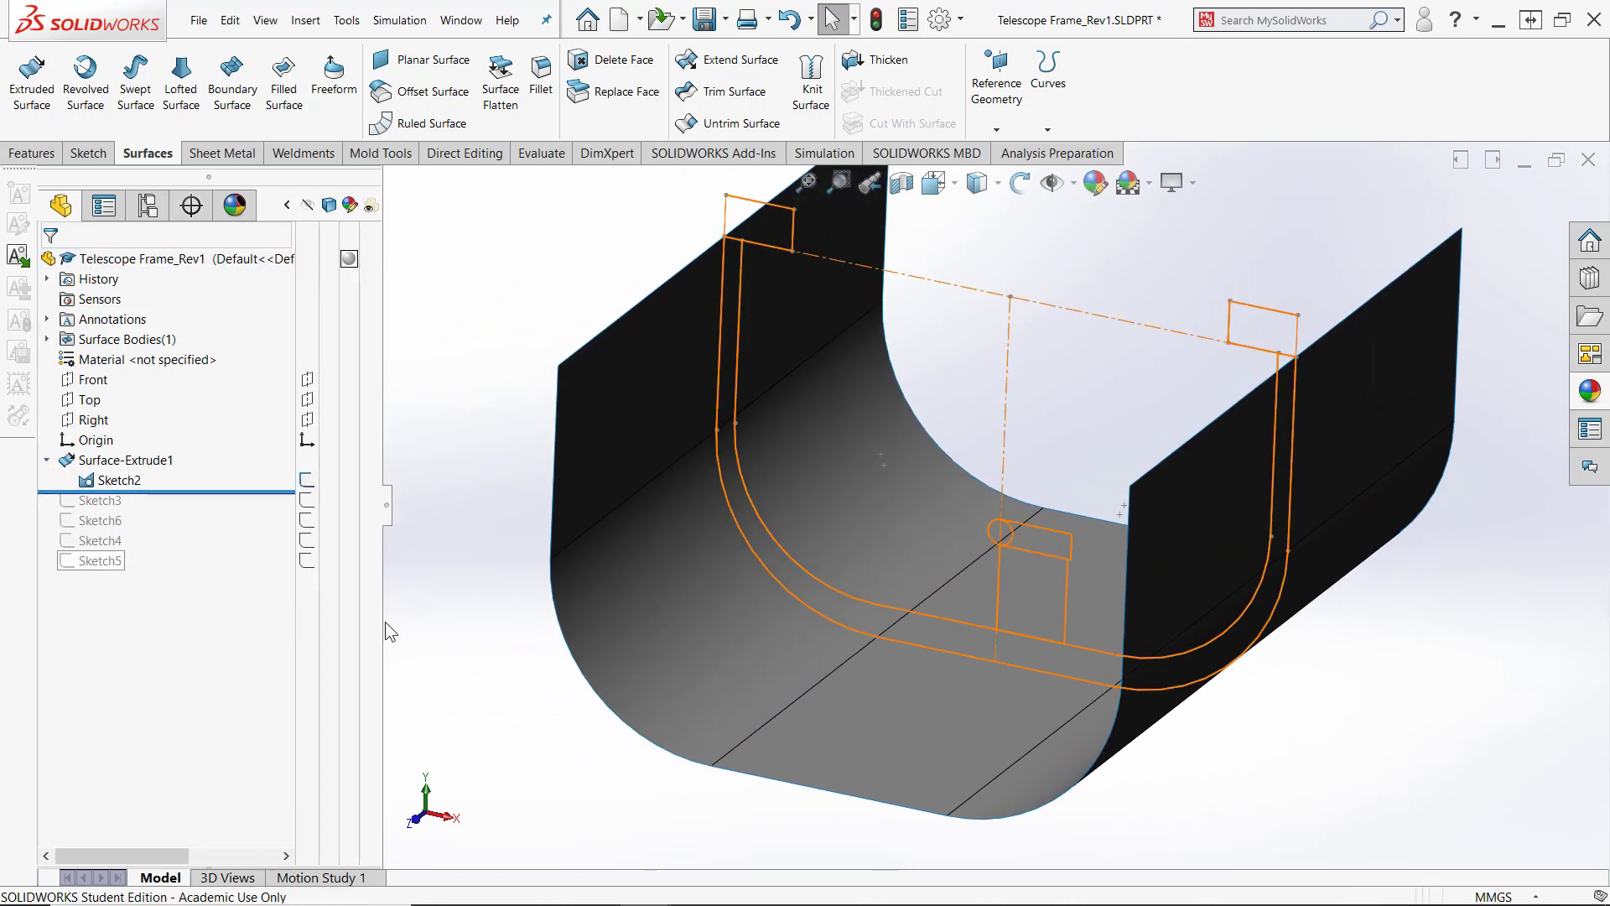
{"action": "left_click", "coordinate": [308, 484]}
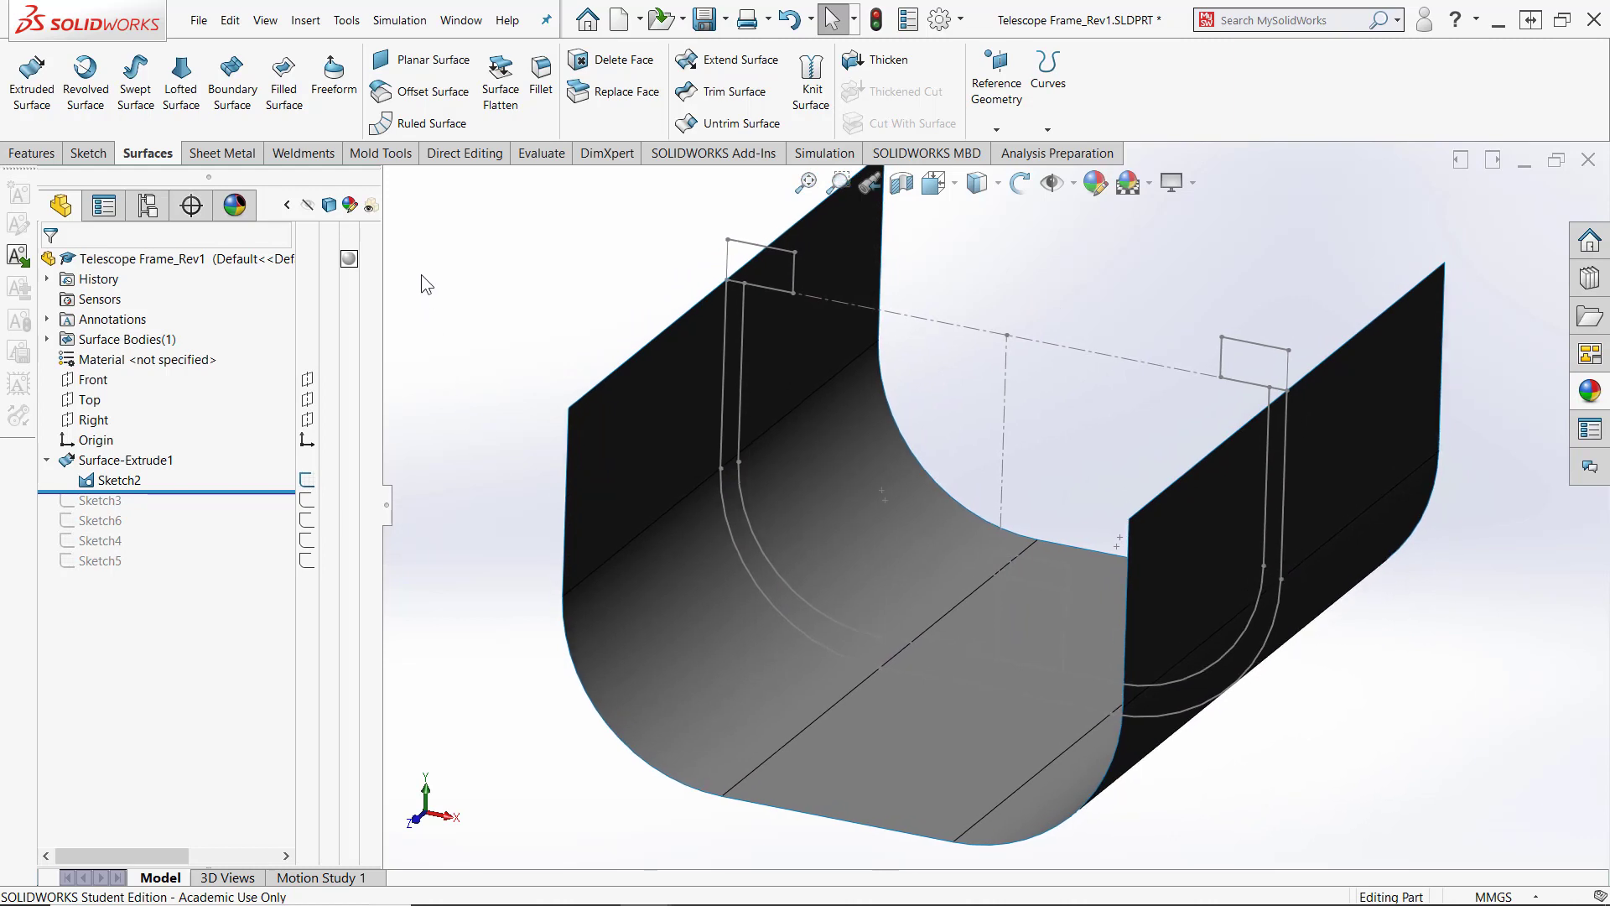
Extrude Sketch2's inner U-shaped contour as a 1000 mm Mid Plane surface, and roll the history forward to include Sketch3
{"action": "left_click", "coordinate": [31, 79]}
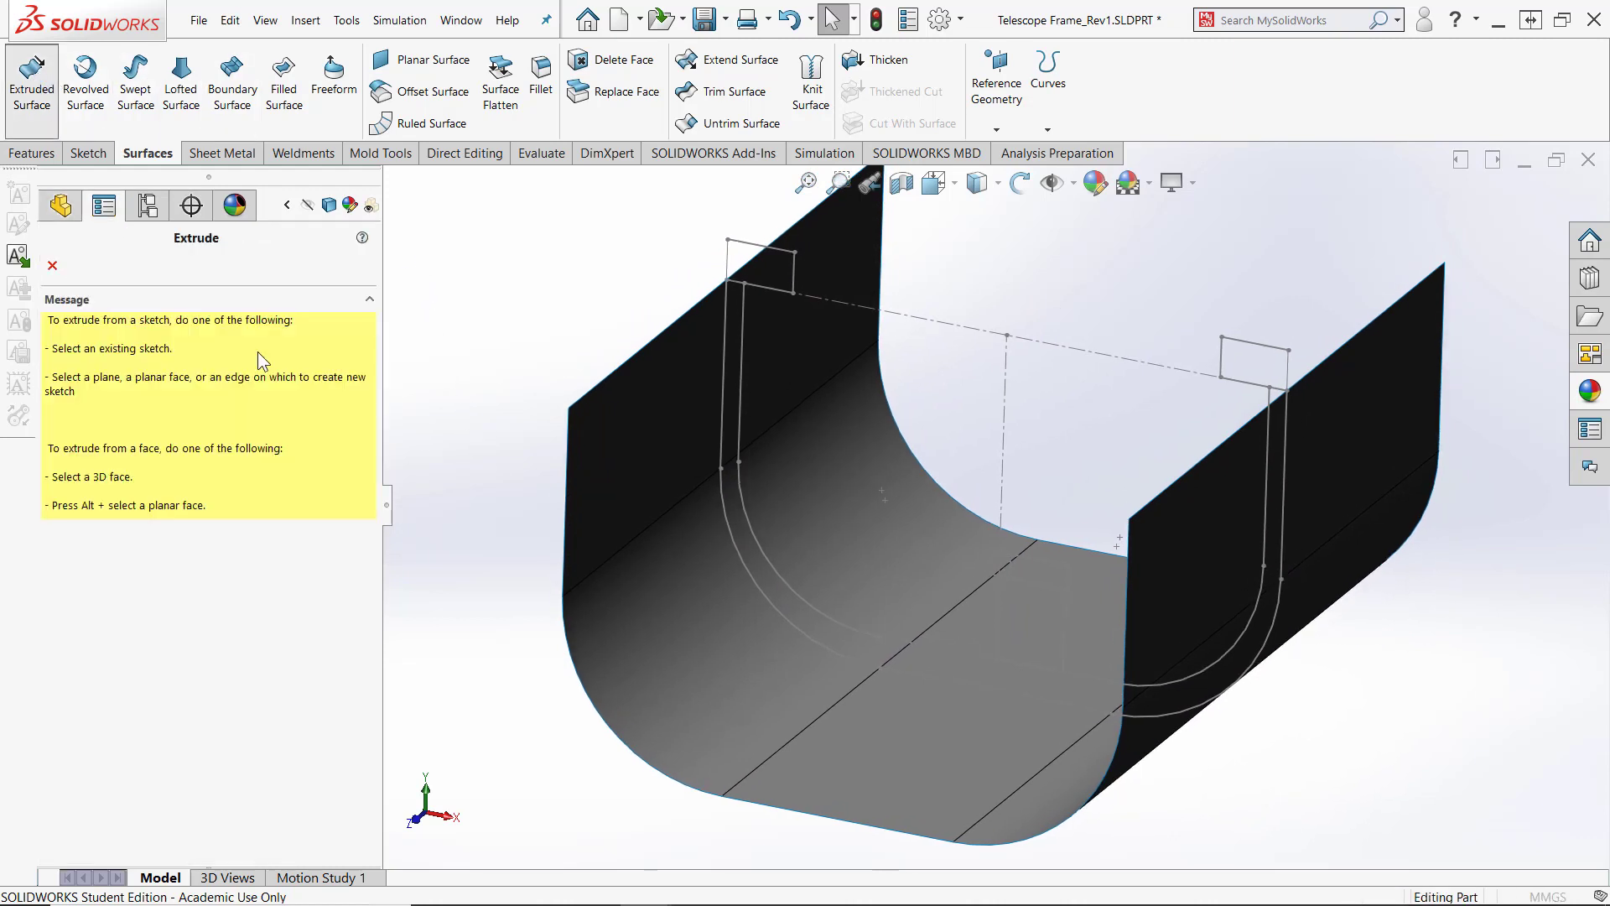
{"action": "left_click", "coordinate": [742, 446]}
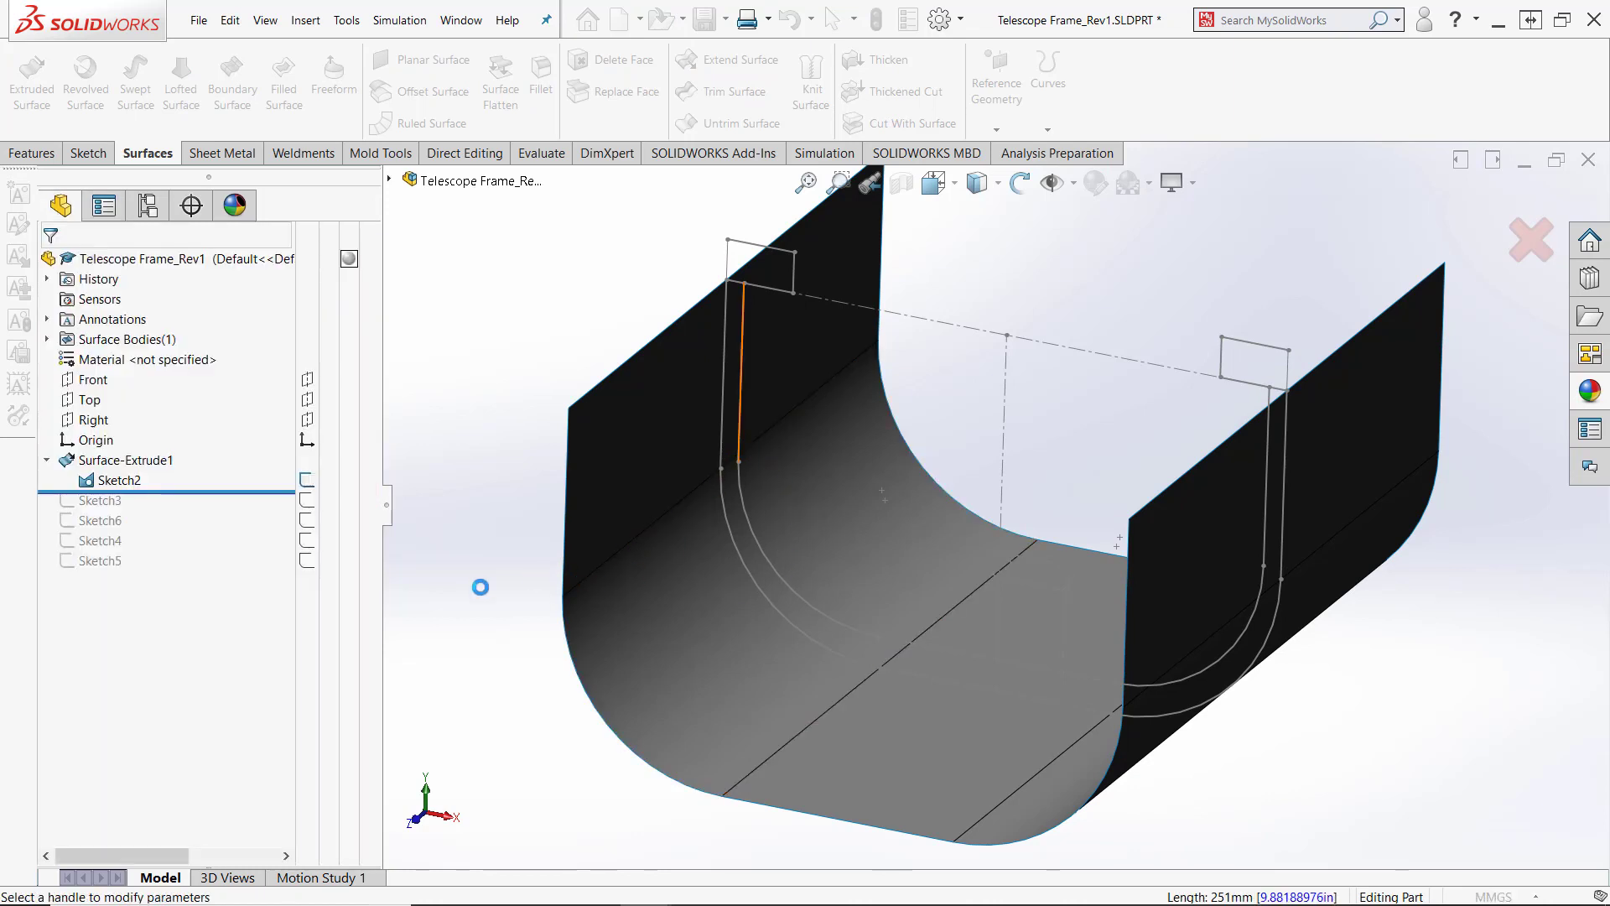
{"action": "left_click", "coordinate": [135, 384]}
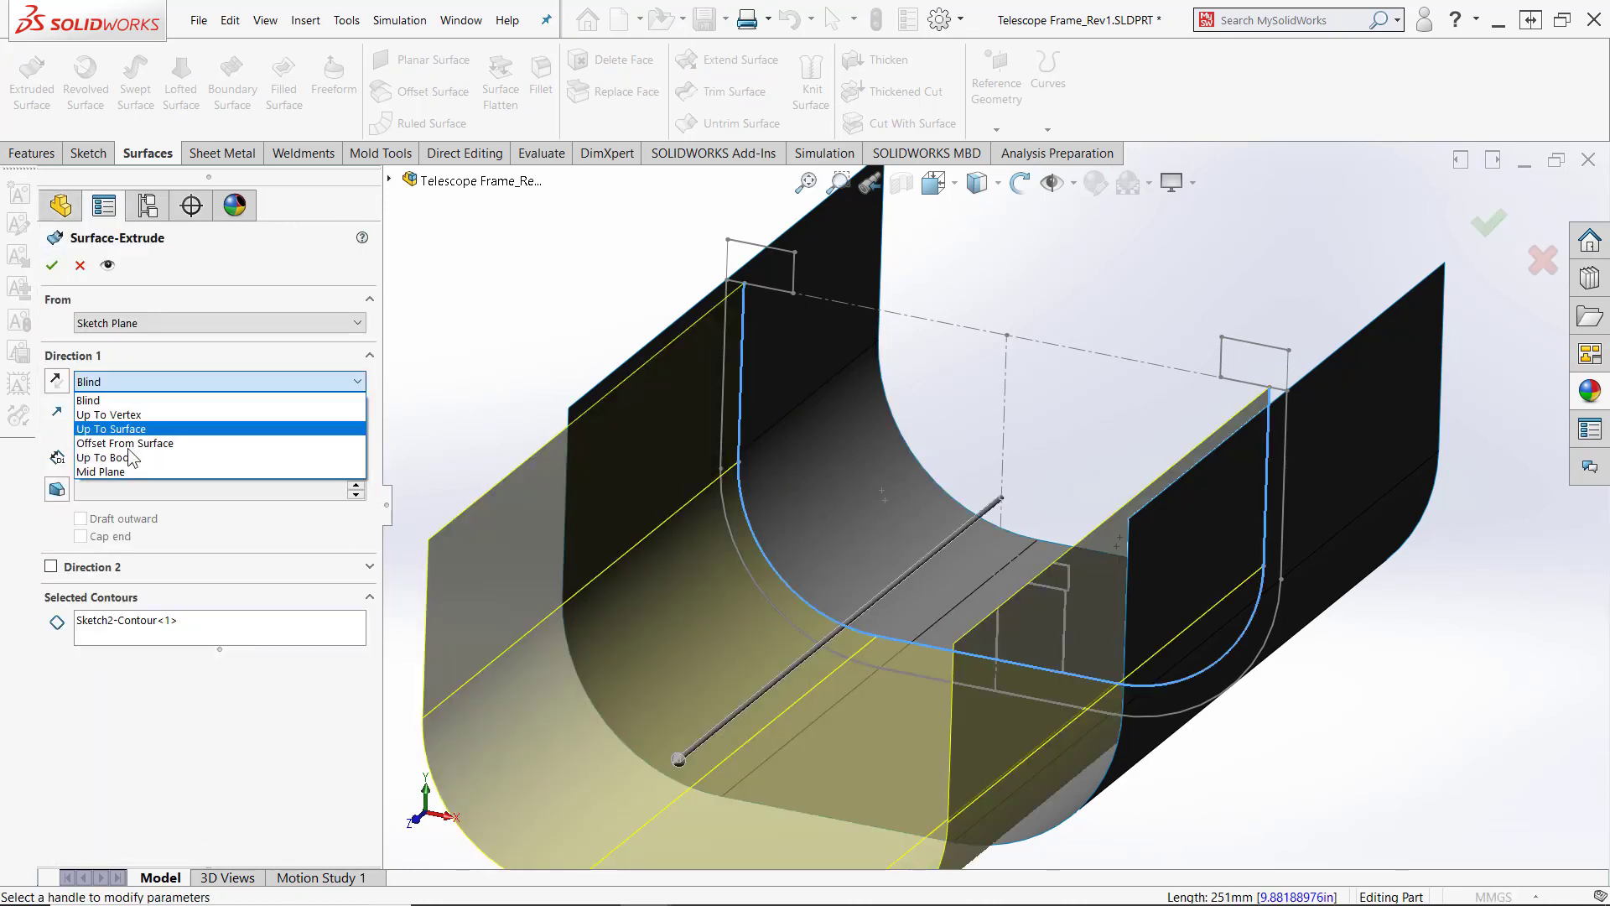
{"action": "left_click", "coordinate": [128, 468]}
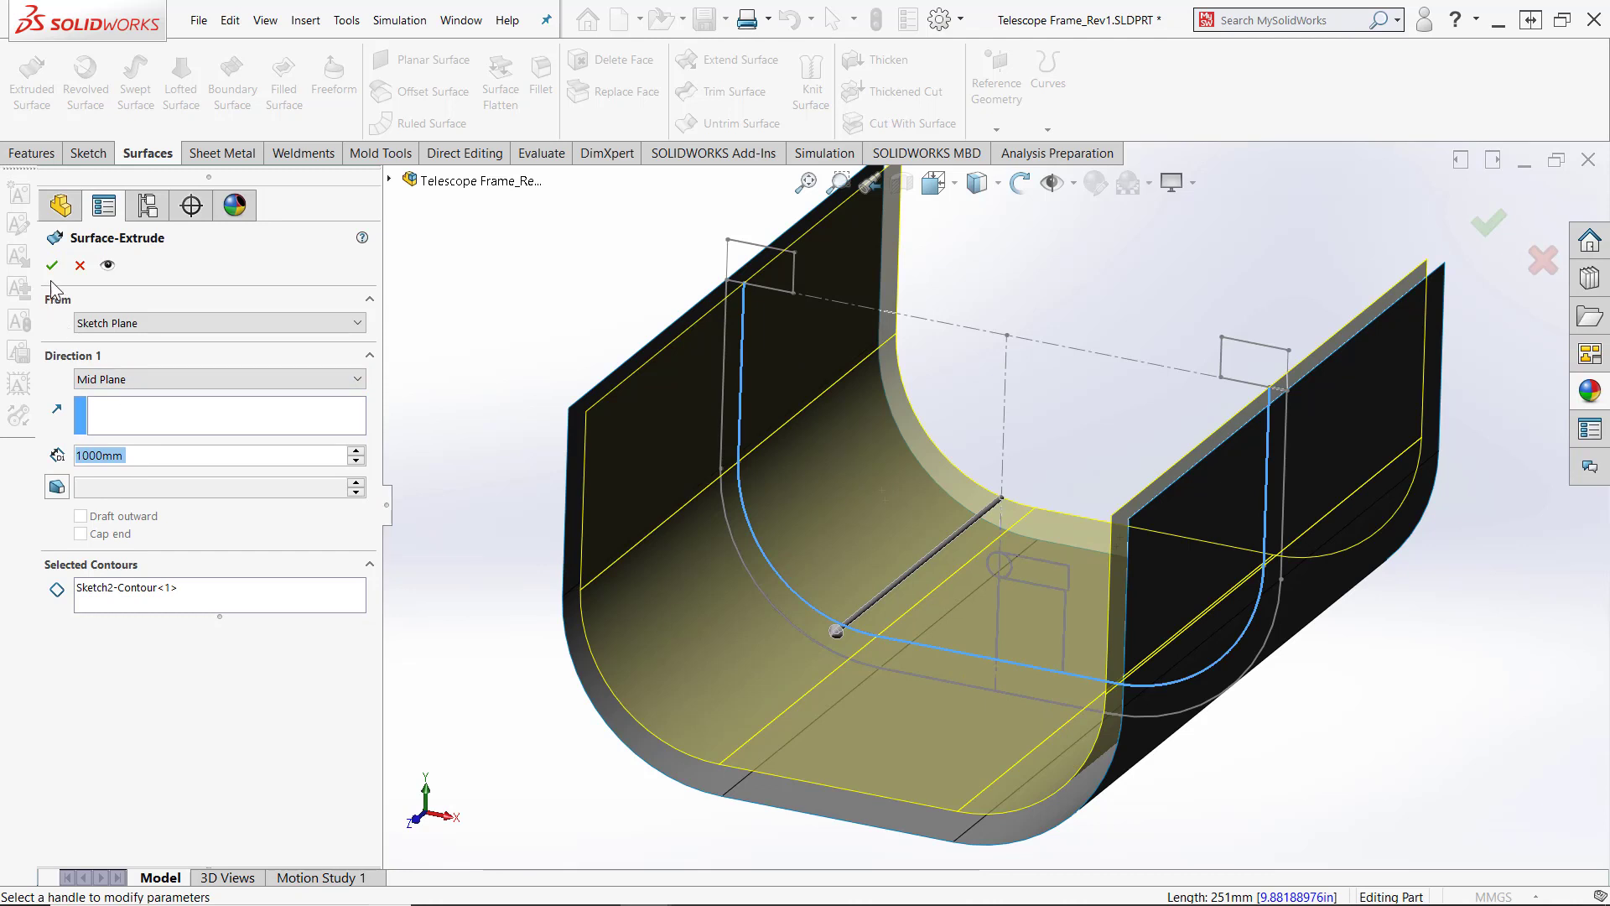
{"action": "left_click", "coordinate": [52, 265]}
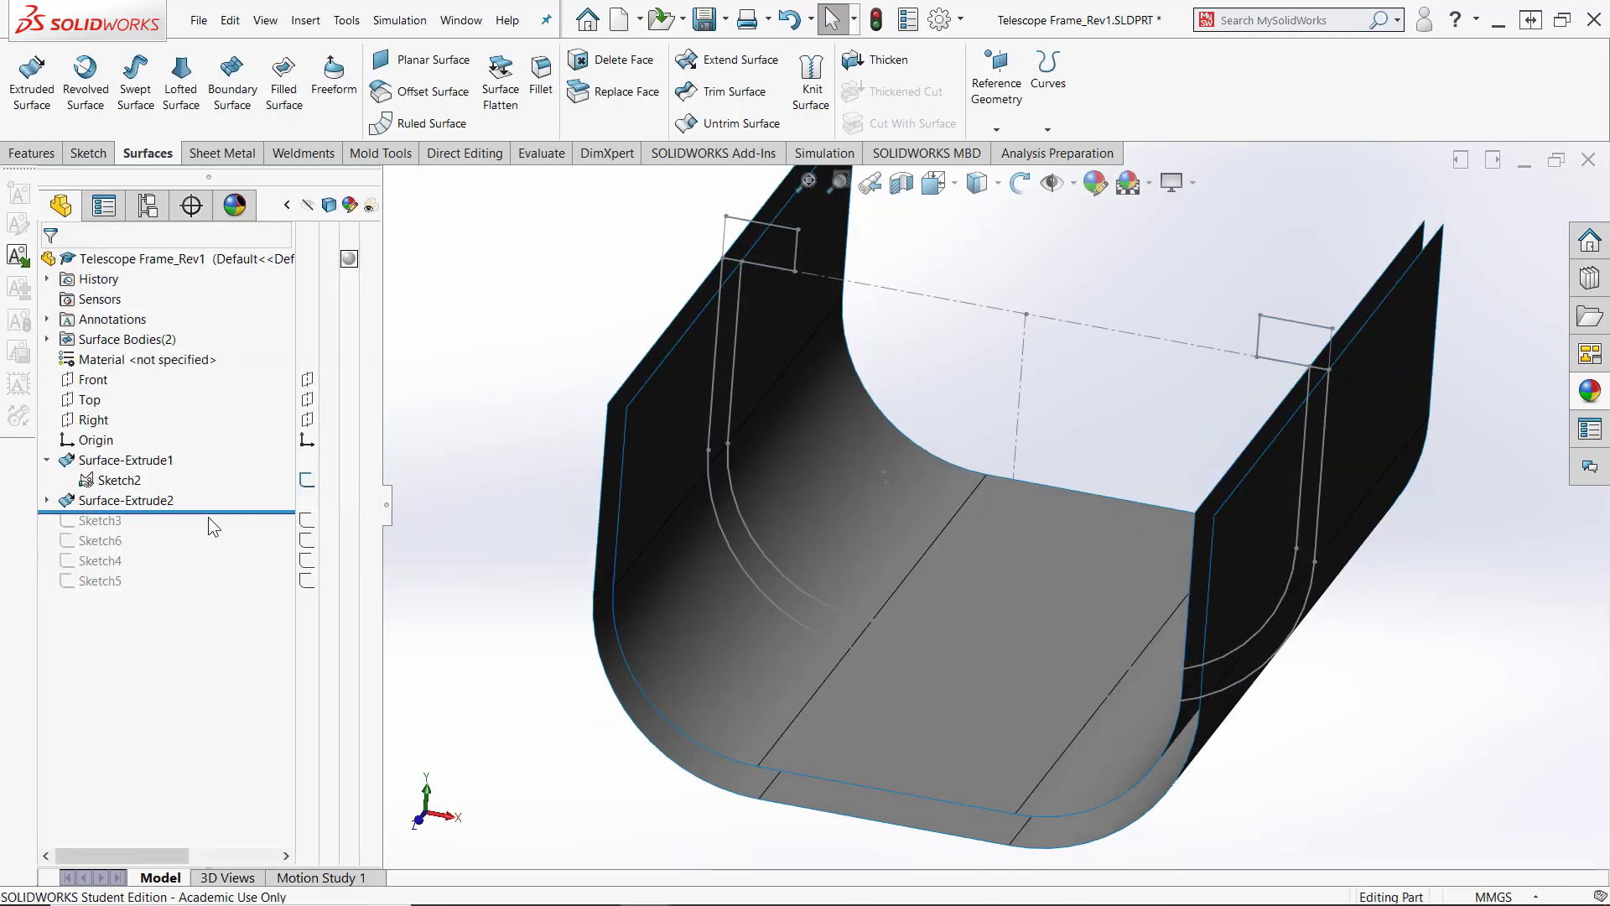
{"action": "left_click_drag", "start_coordinate": [212, 511], "coordinate": [210, 531]}
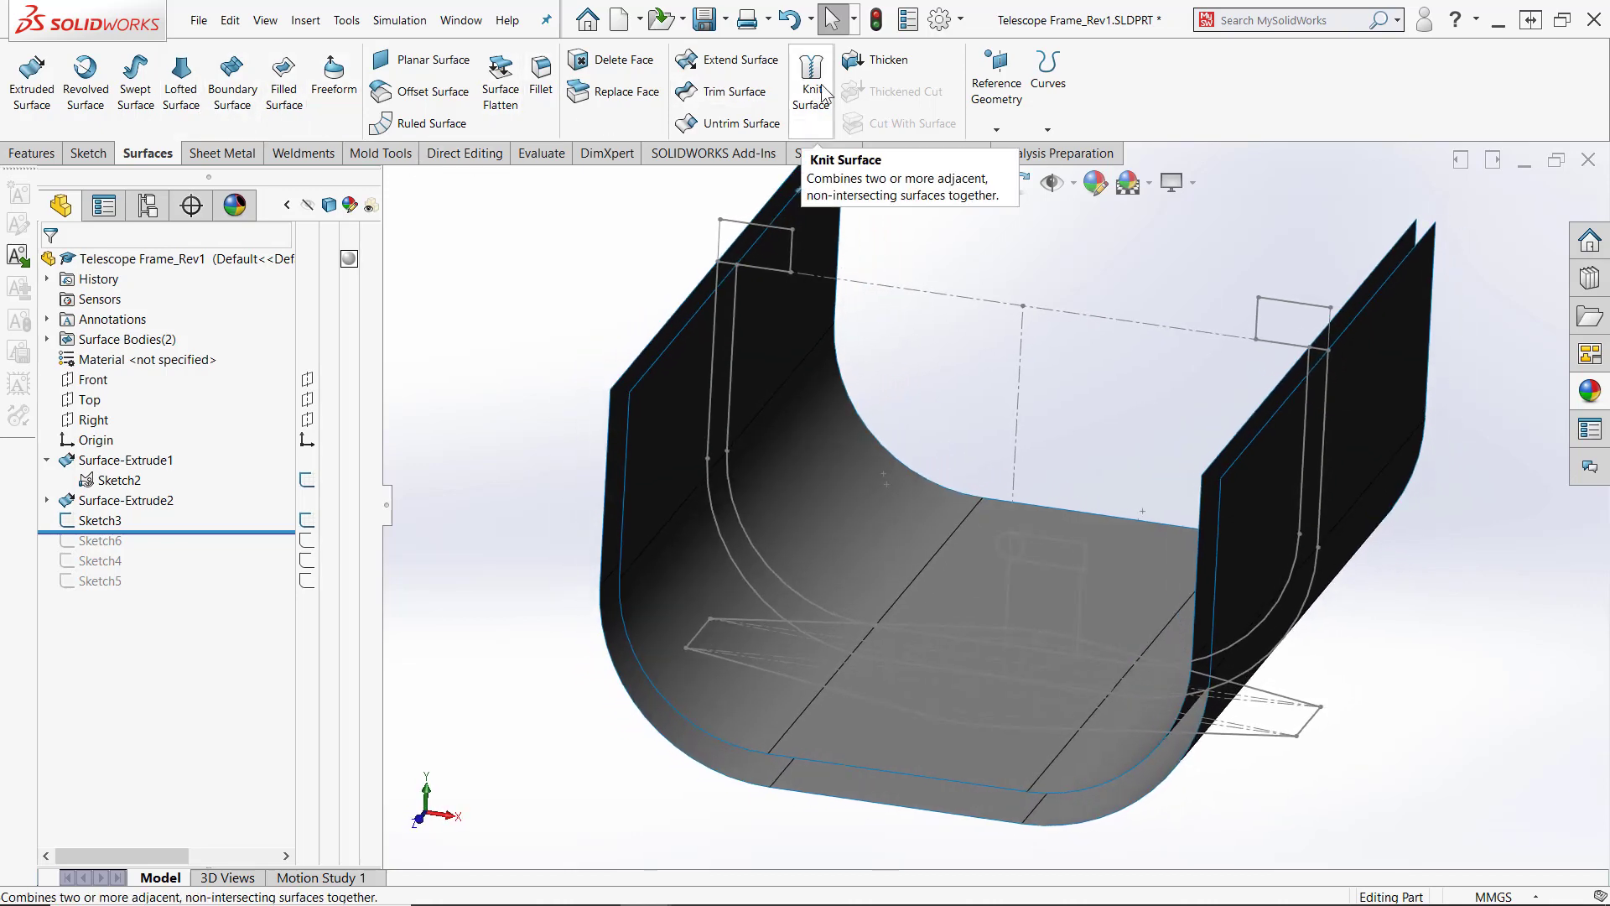
Try to trim the outer U surface with Sketch3, keeping the strip within the plate outline
{"action": "left_click", "coordinate": [732, 92]}
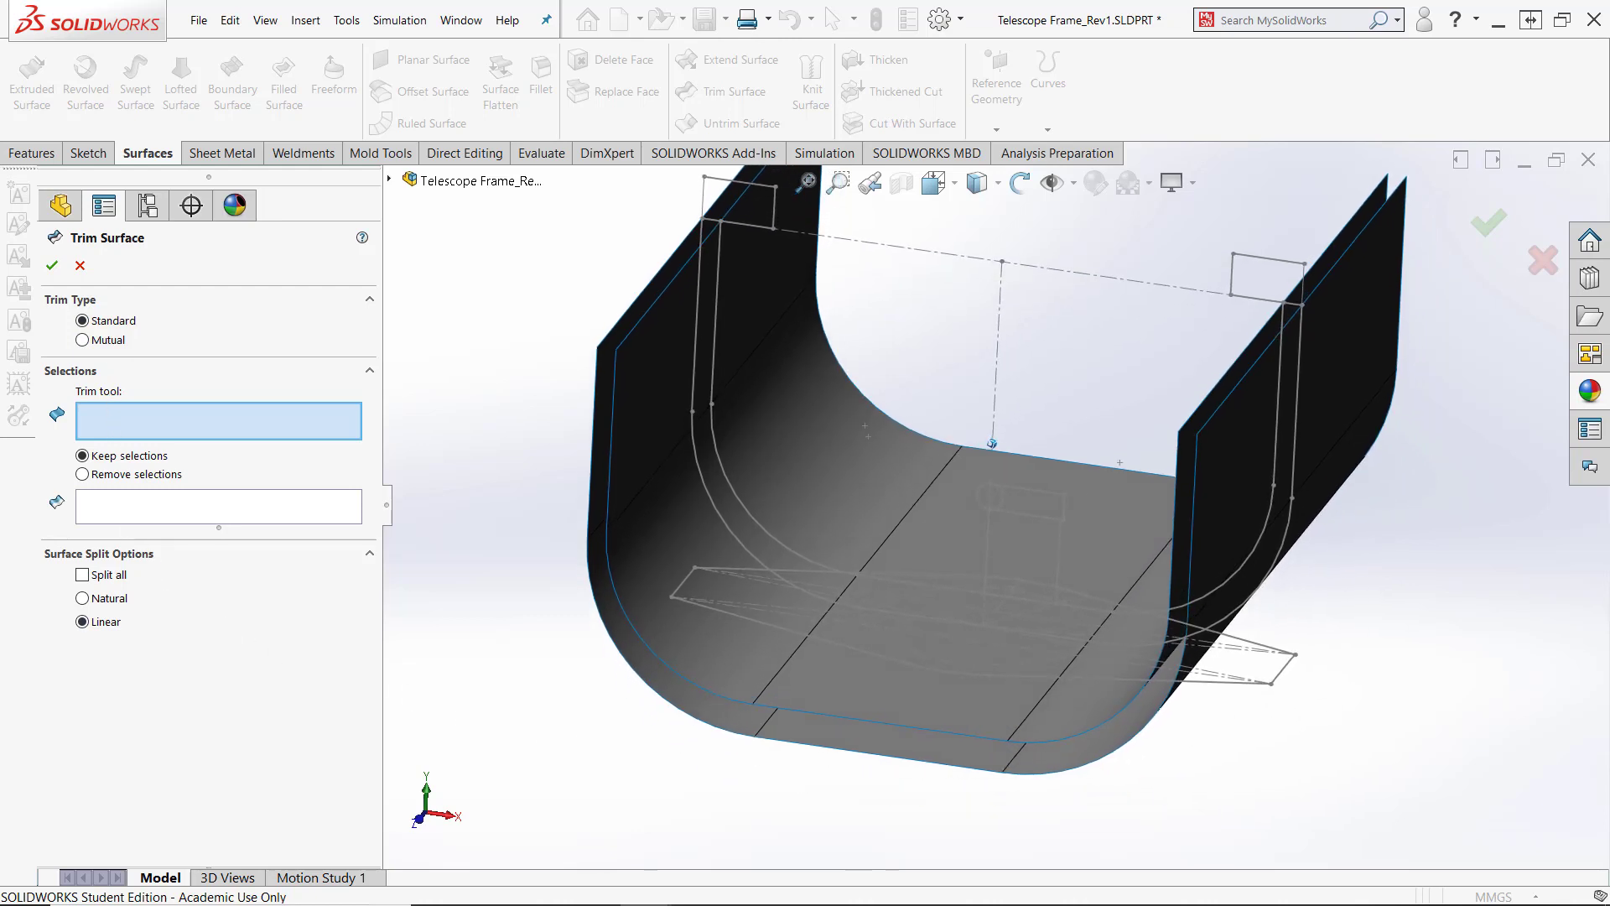
{"action": "left_click", "coordinate": [1215, 681]}
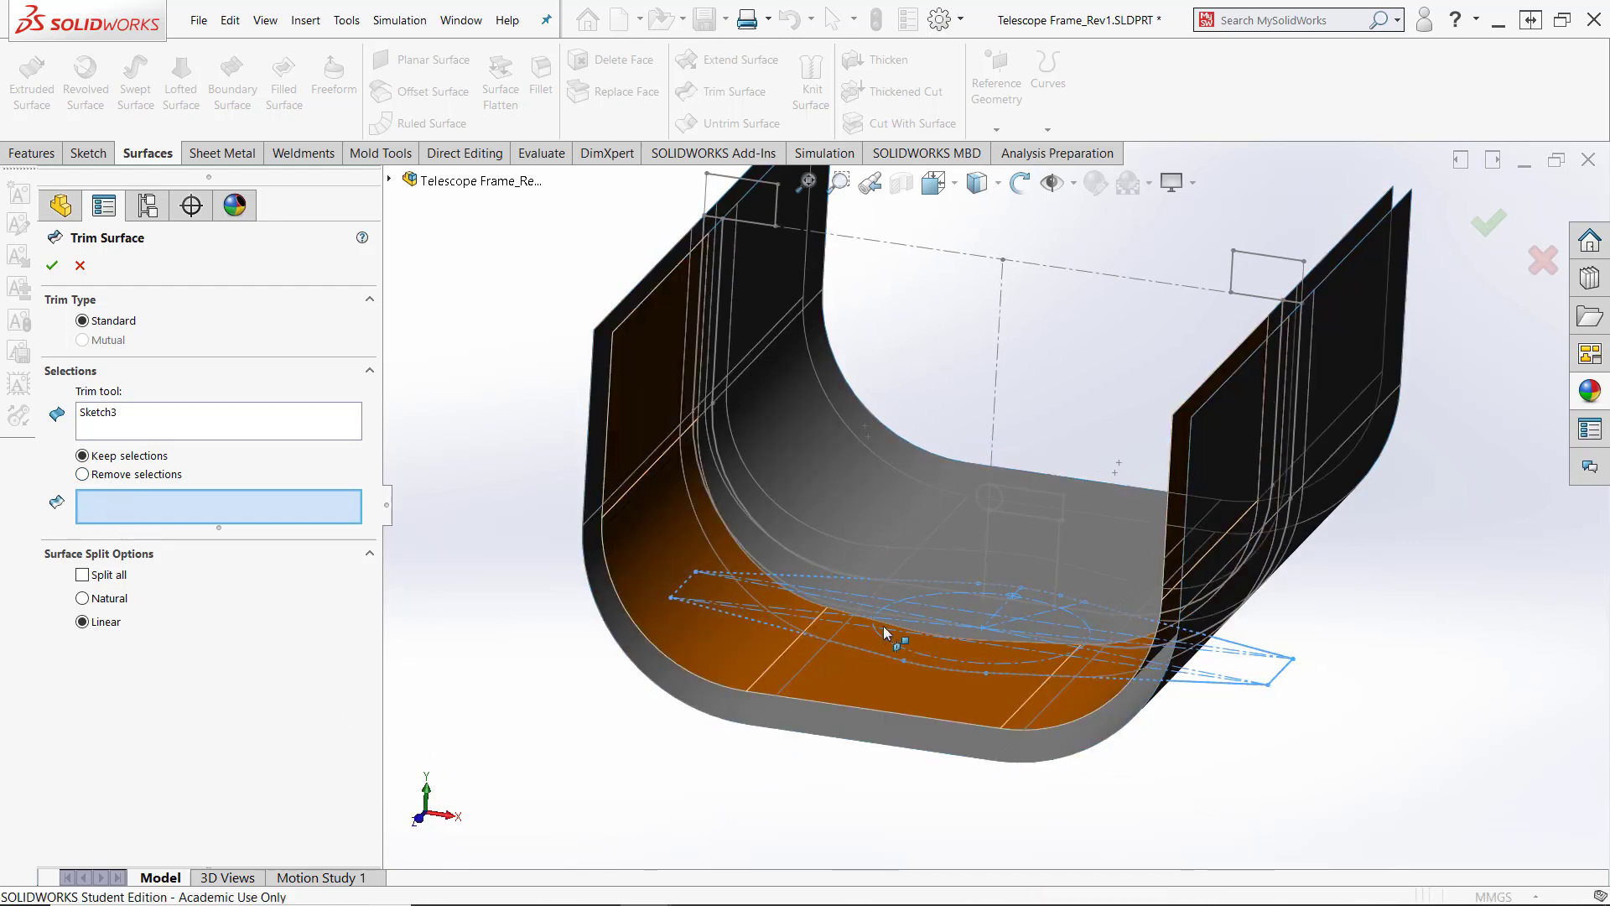
{"action": "middle_click_drag", "start_coordinate": [900, 599], "coordinate": [1078, 576]}
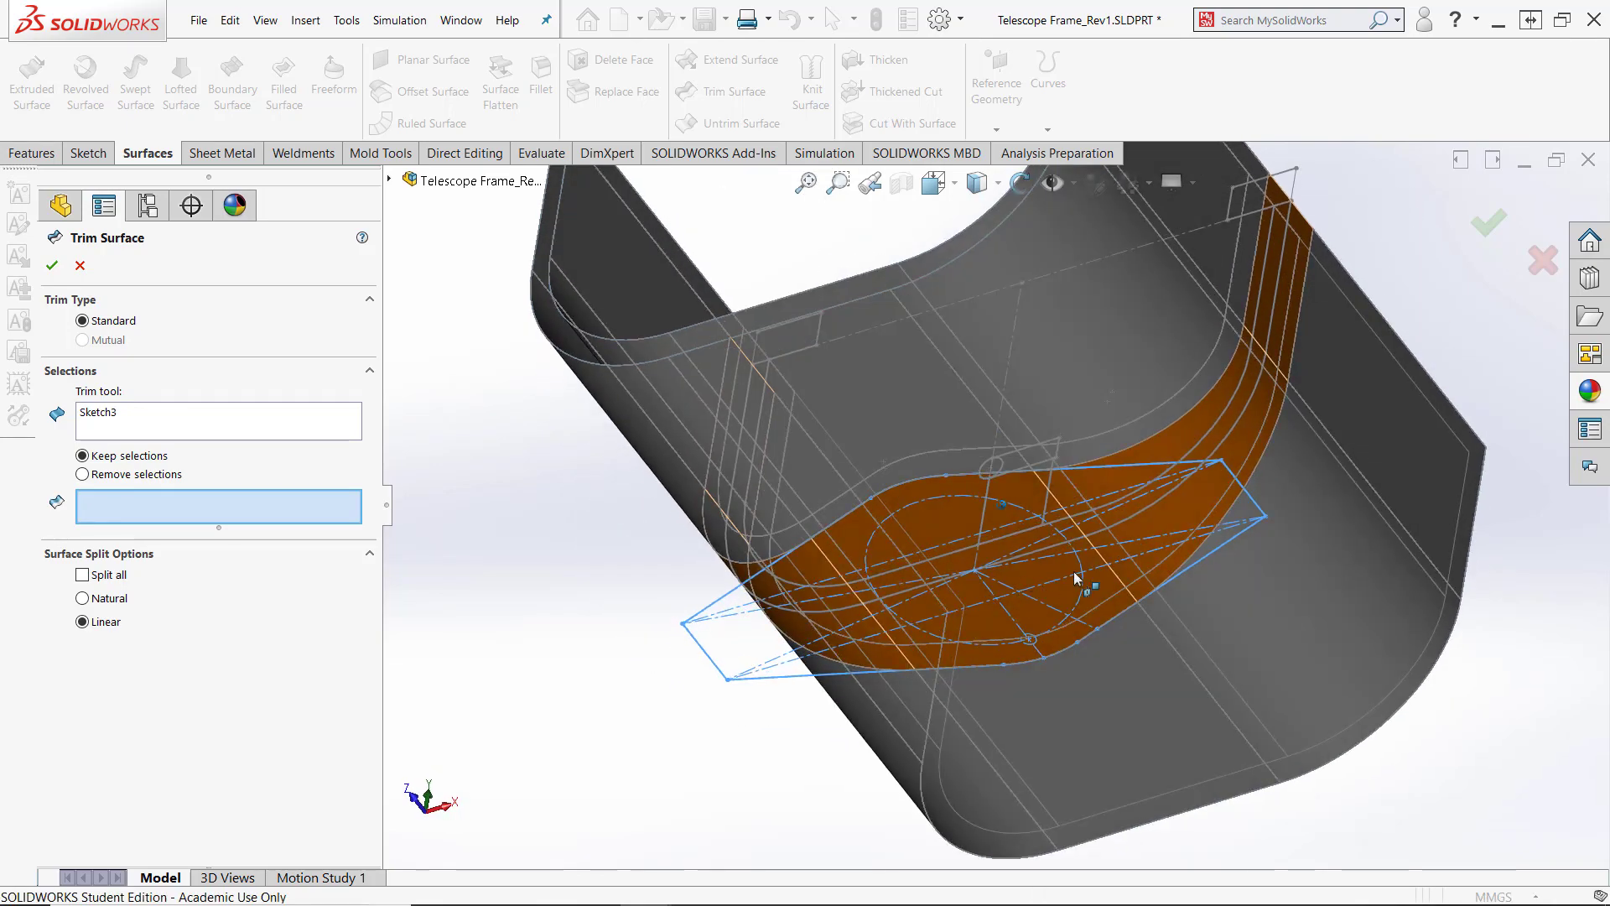
{"action": "left_click", "coordinate": [1104, 582]}
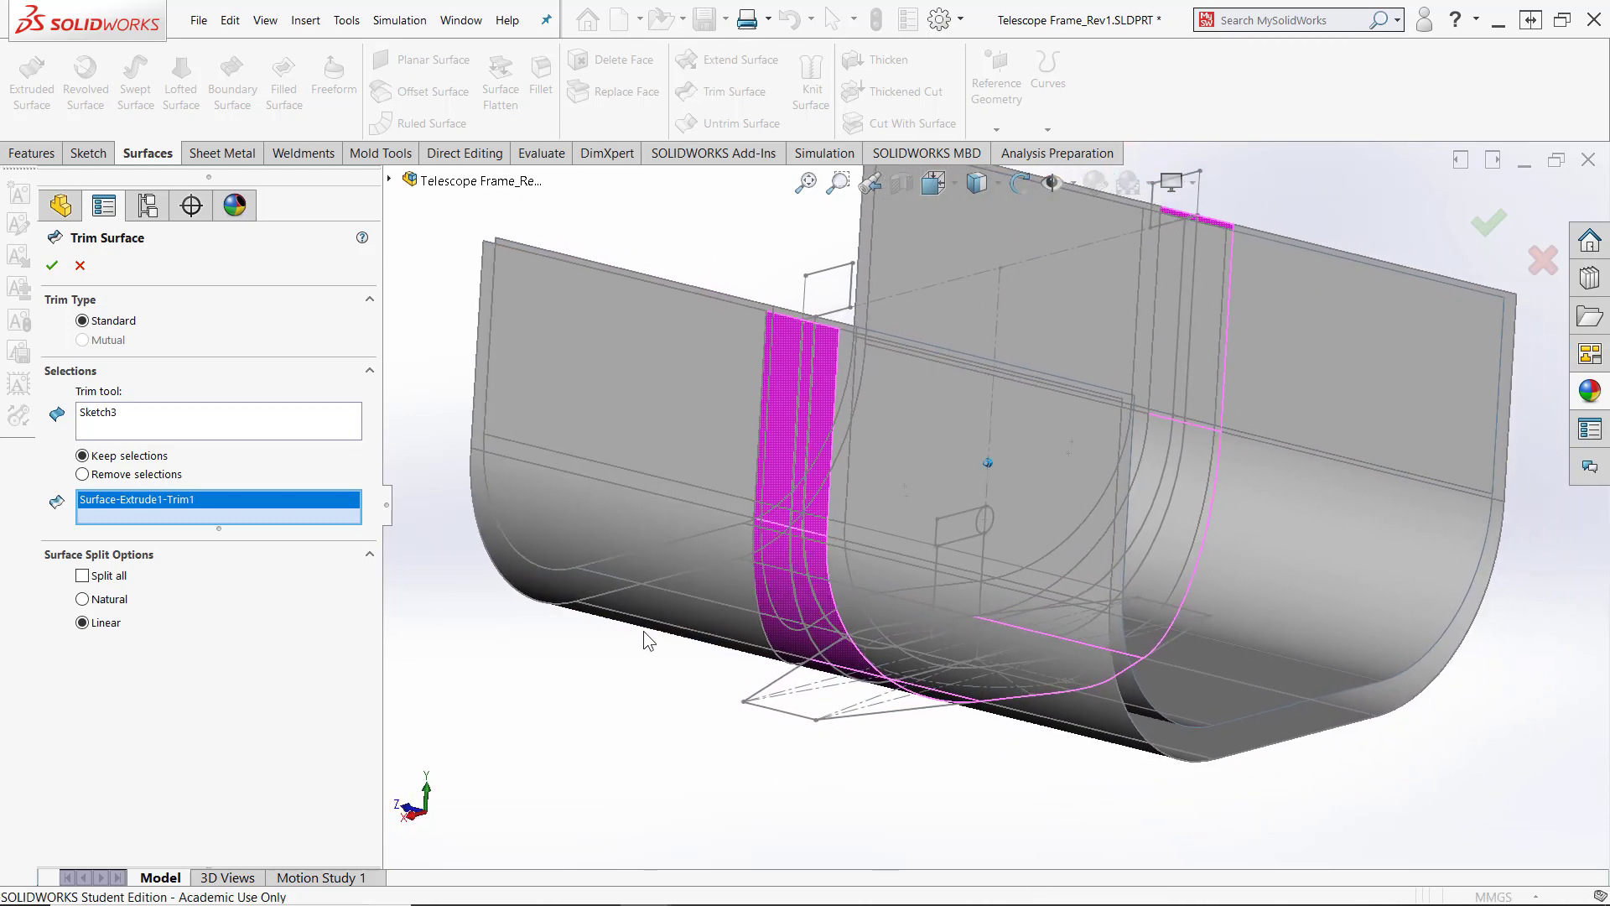
{"action": "left_click", "coordinate": [1492, 225]}
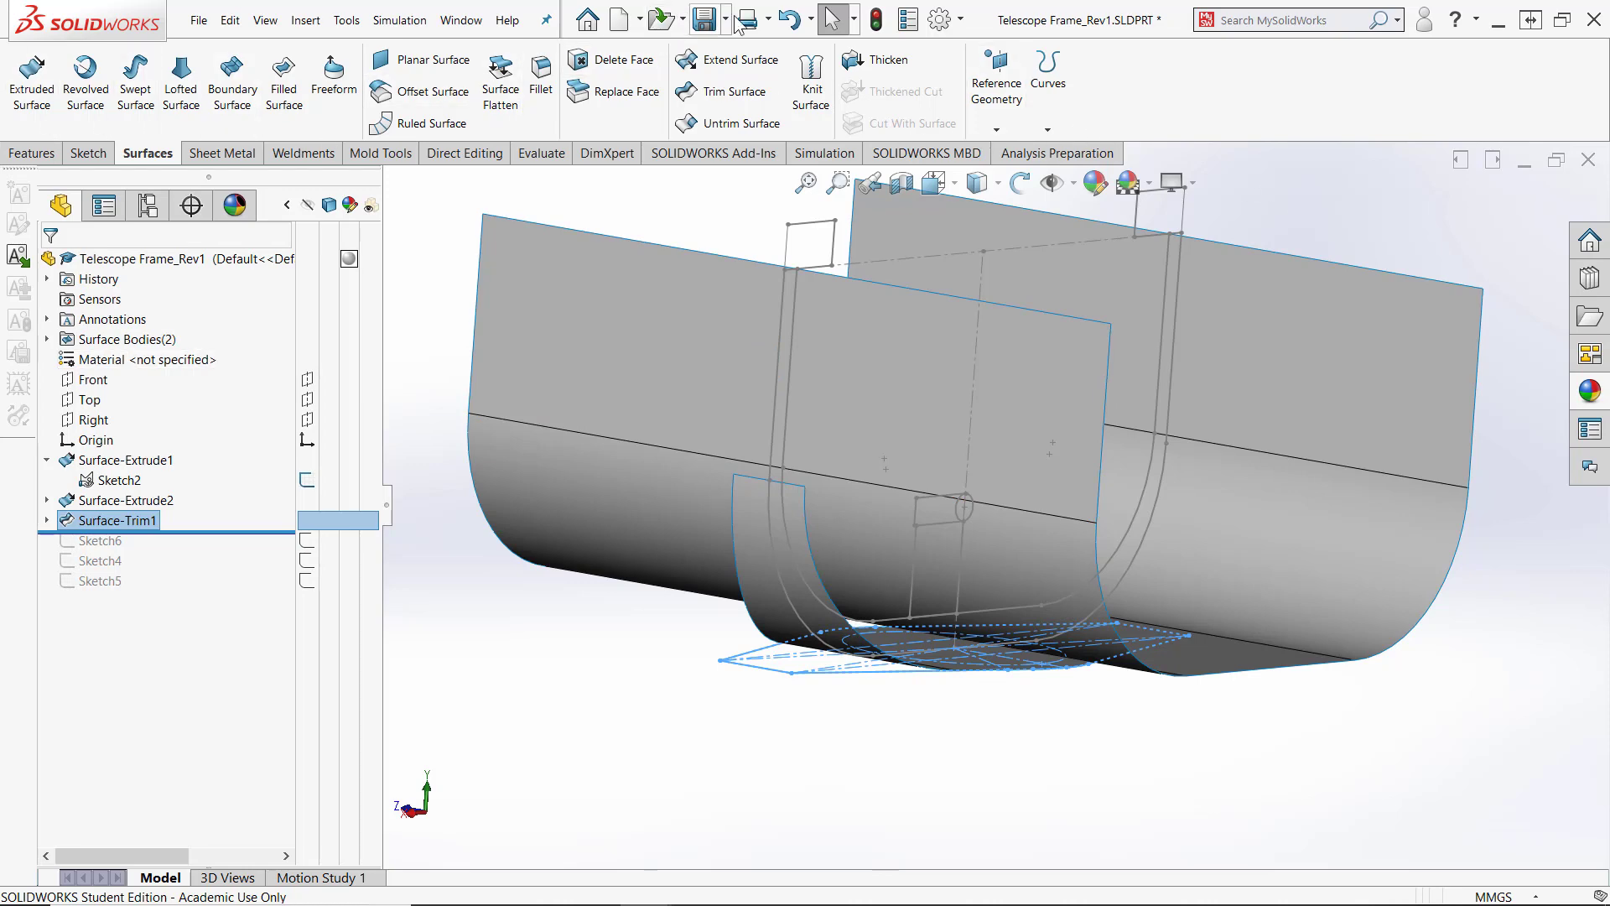
{"action": "left_click", "coordinate": [789, 19]}
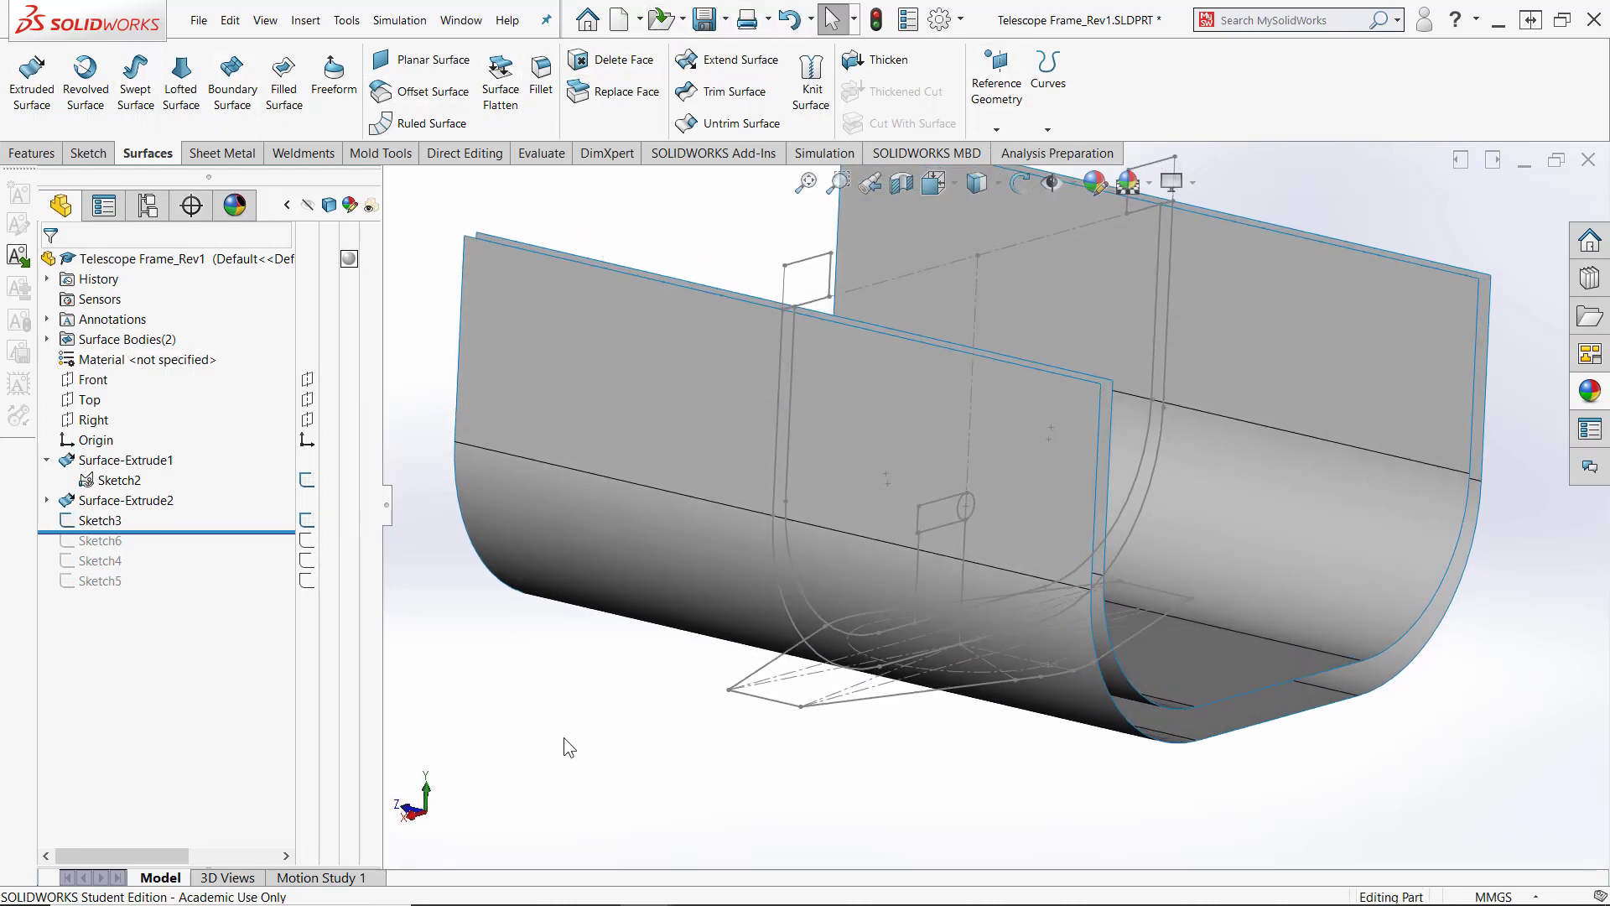
Edit Sketch3, convert the short end lines at both ends of the plate outline to construction geometry, and exit the sketch
{"action": "right_click", "coordinate": [94, 521]}
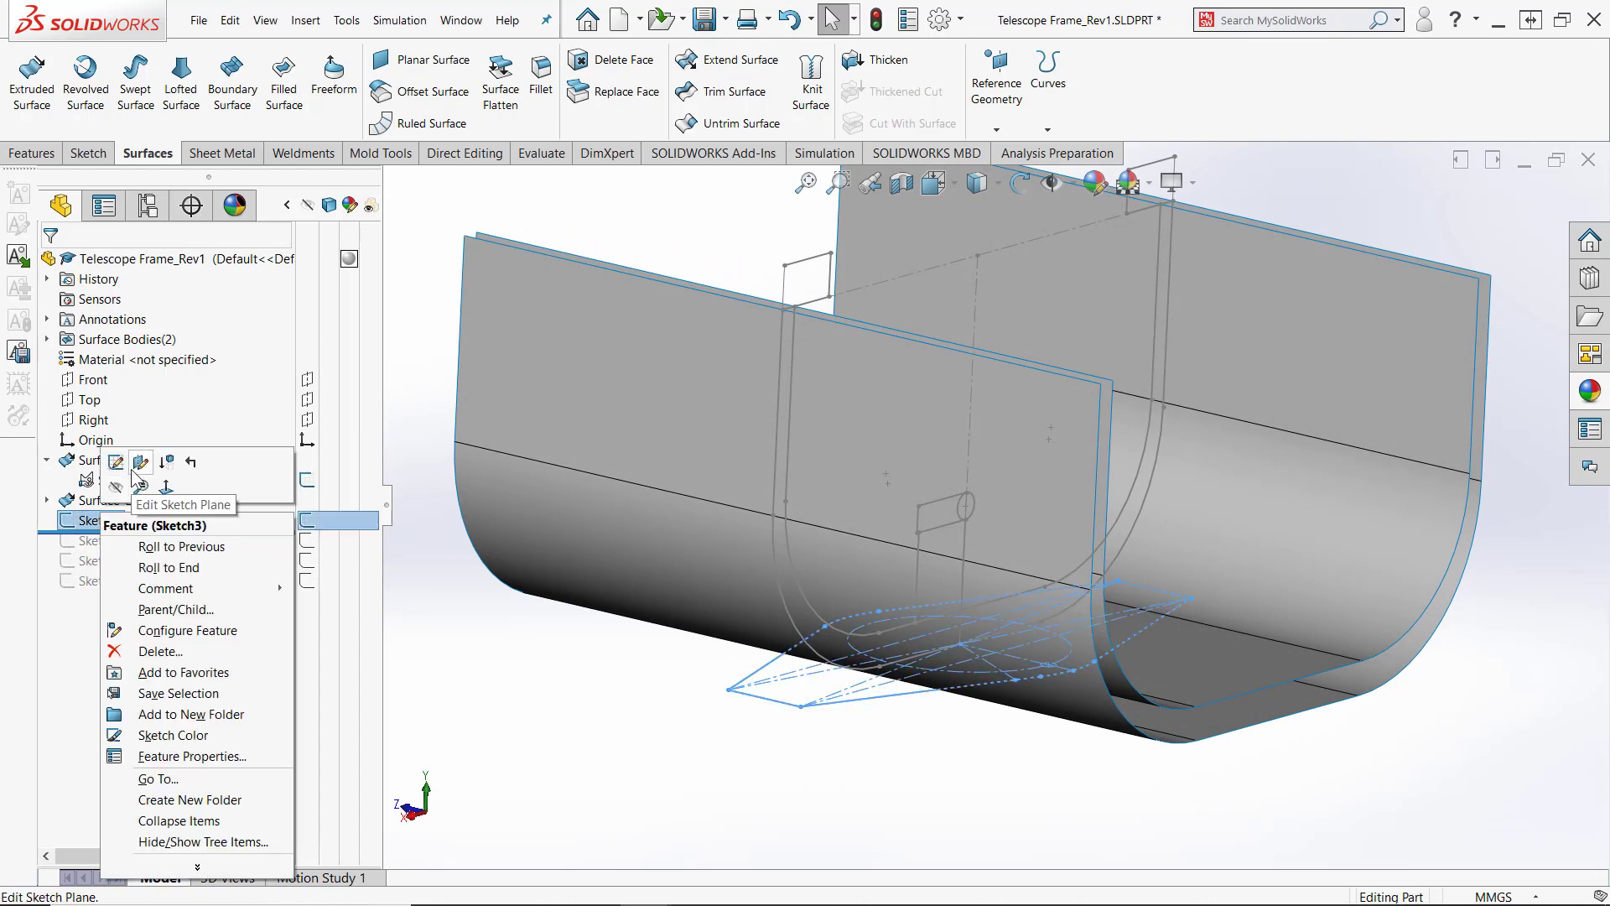
{"action": "left_click", "coordinate": [116, 462]}
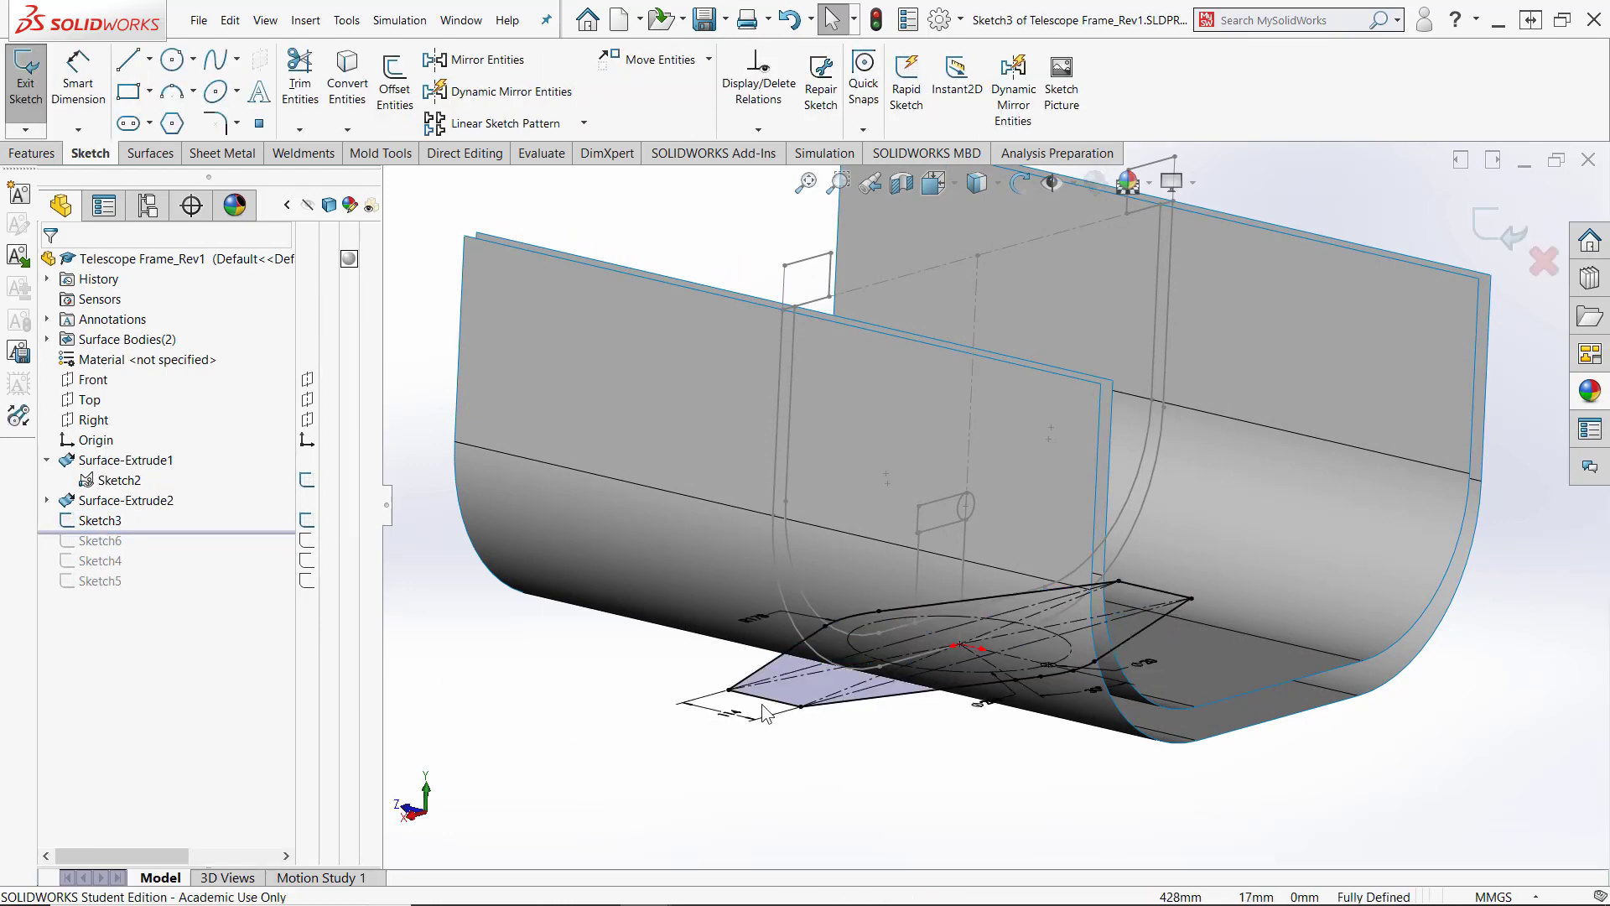
{"action": "left_click", "coordinate": [770, 701]}
{"action": "right_click", "coordinate": [771, 701]}
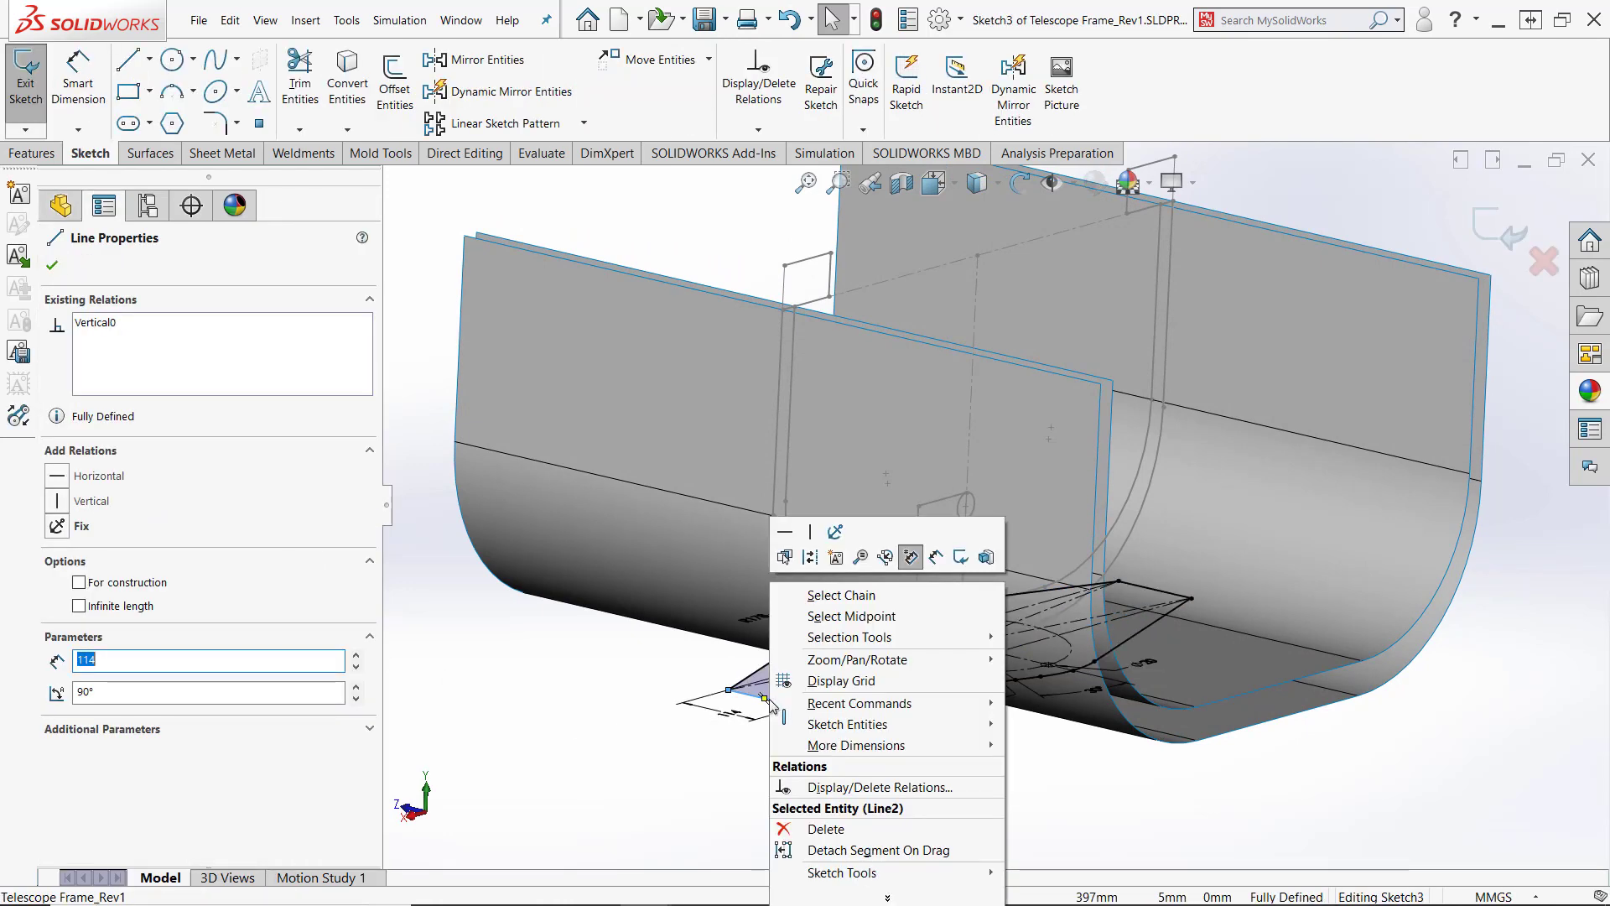
{"action": "left_click", "coordinate": [811, 557]}
{"action": "mouse_move", "coordinate": [688, 721]}
{"action": "middle_mouse_down"}
{"action": "mouse_move", "coordinate": [939, 818]}
{"action": "mouse_move", "coordinate": [844, 792]}
{"action": "mouse_move", "coordinate": [800, 750]}
{"action": "middle_mouse_up"}
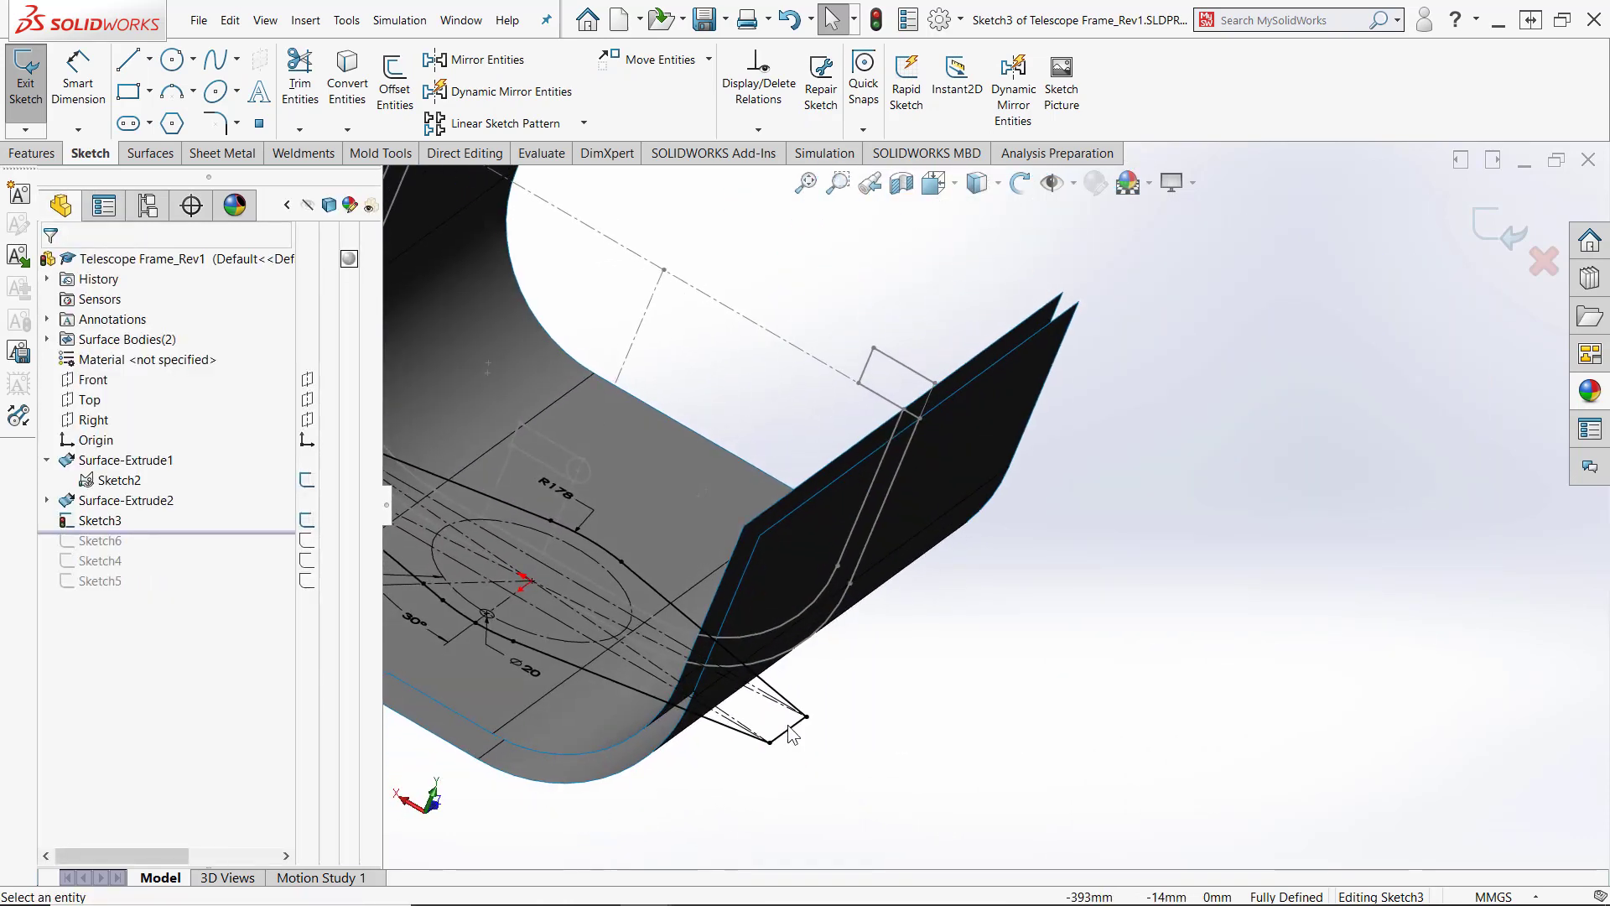
{"action": "right_click", "coordinate": [788, 731]}
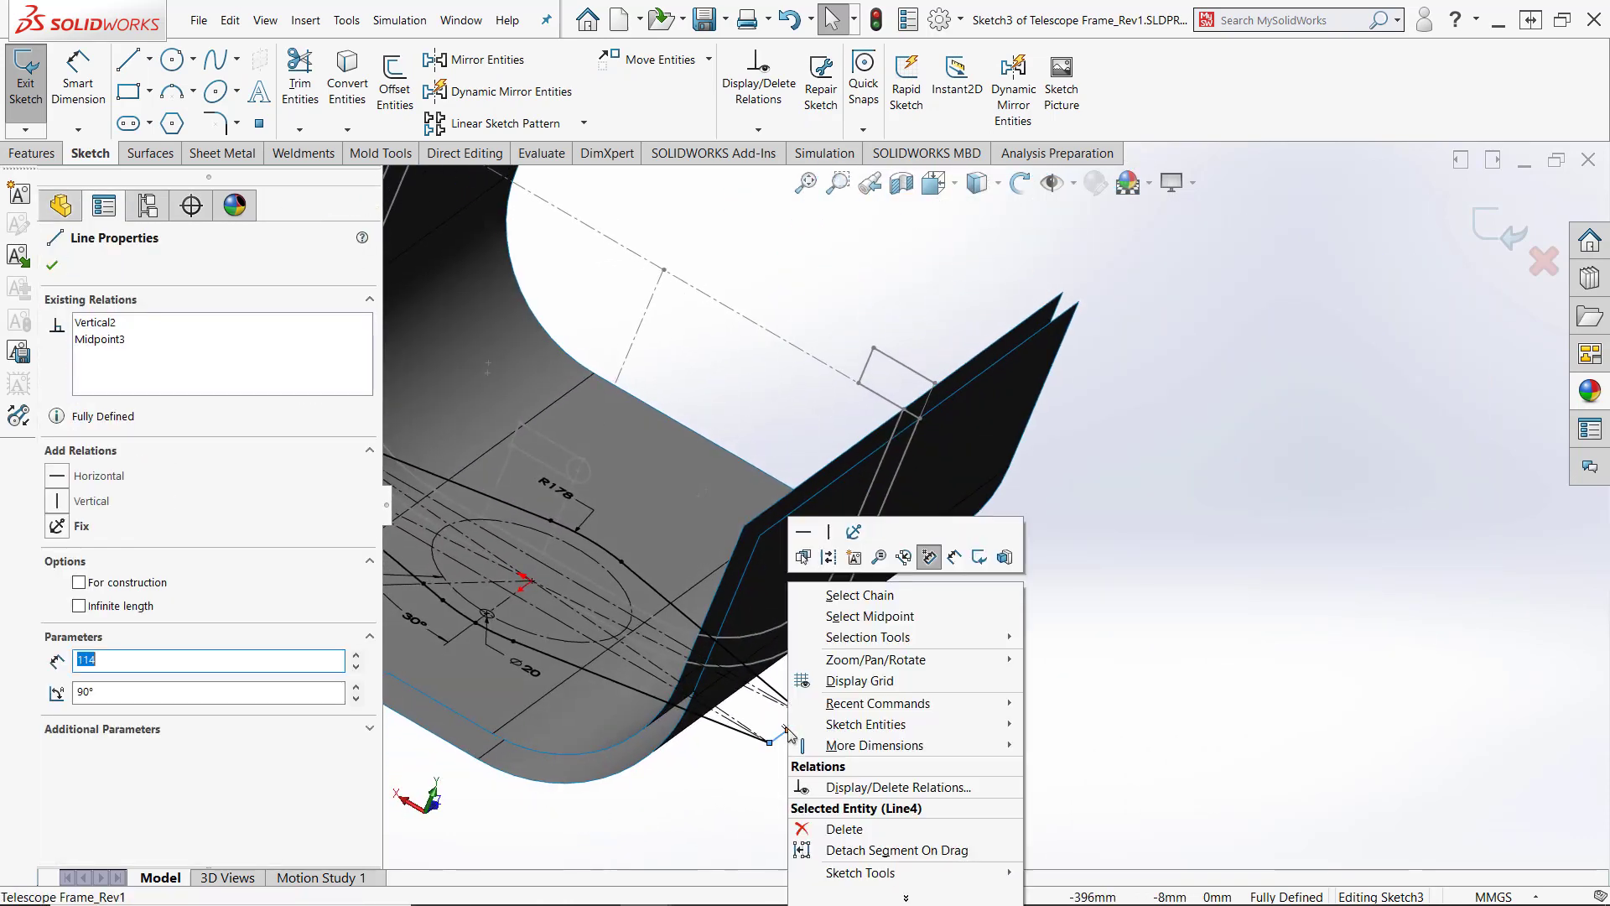
{"action": "left_click", "coordinate": [828, 557]}
{"action": "middle_click_drag", "start_coordinate": [940, 647], "coordinate": [1397, 232]}
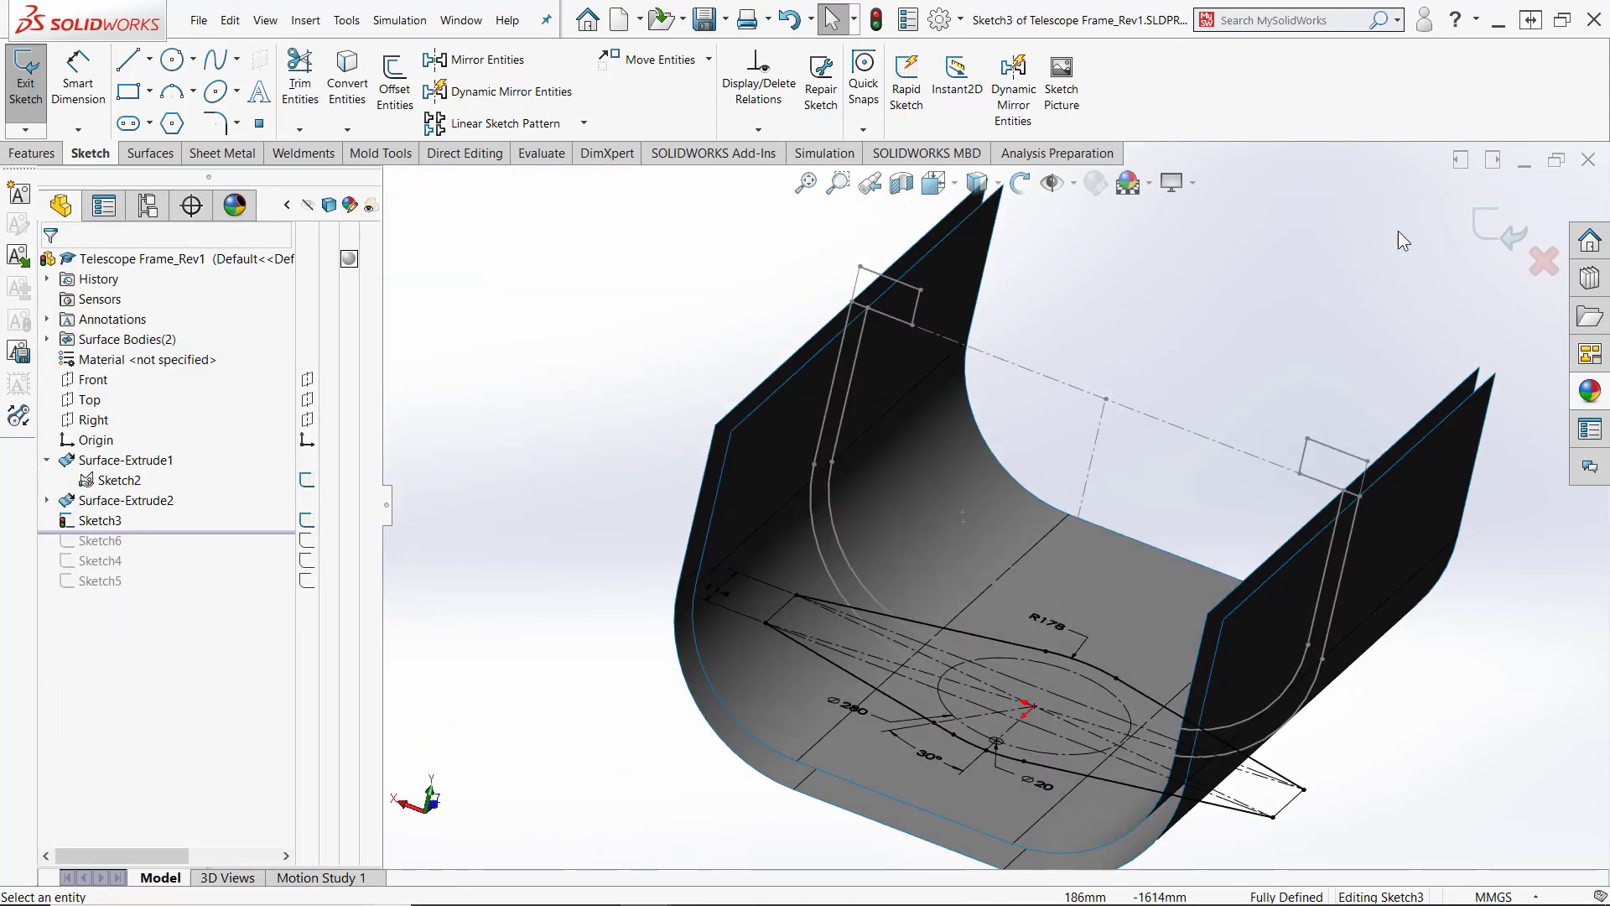
{"action": "left_click", "coordinate": [1504, 231]}
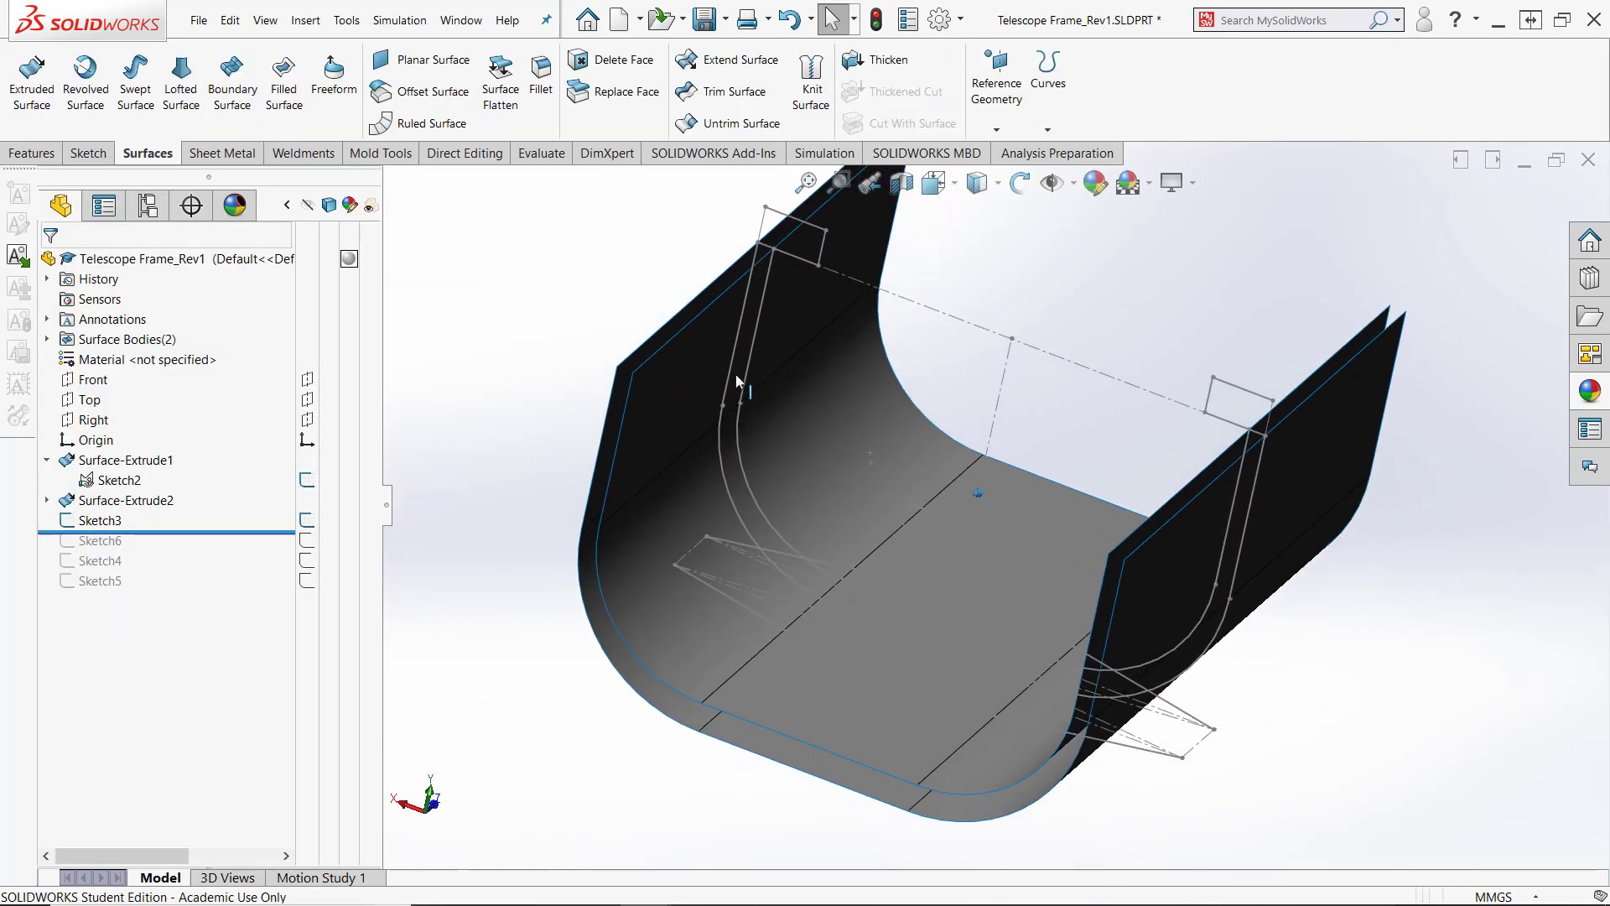
Trim the outer U surface with Sketch3, keeping the strip between the plate outline's long edges
{"action": "left_click", "coordinate": [734, 92]}
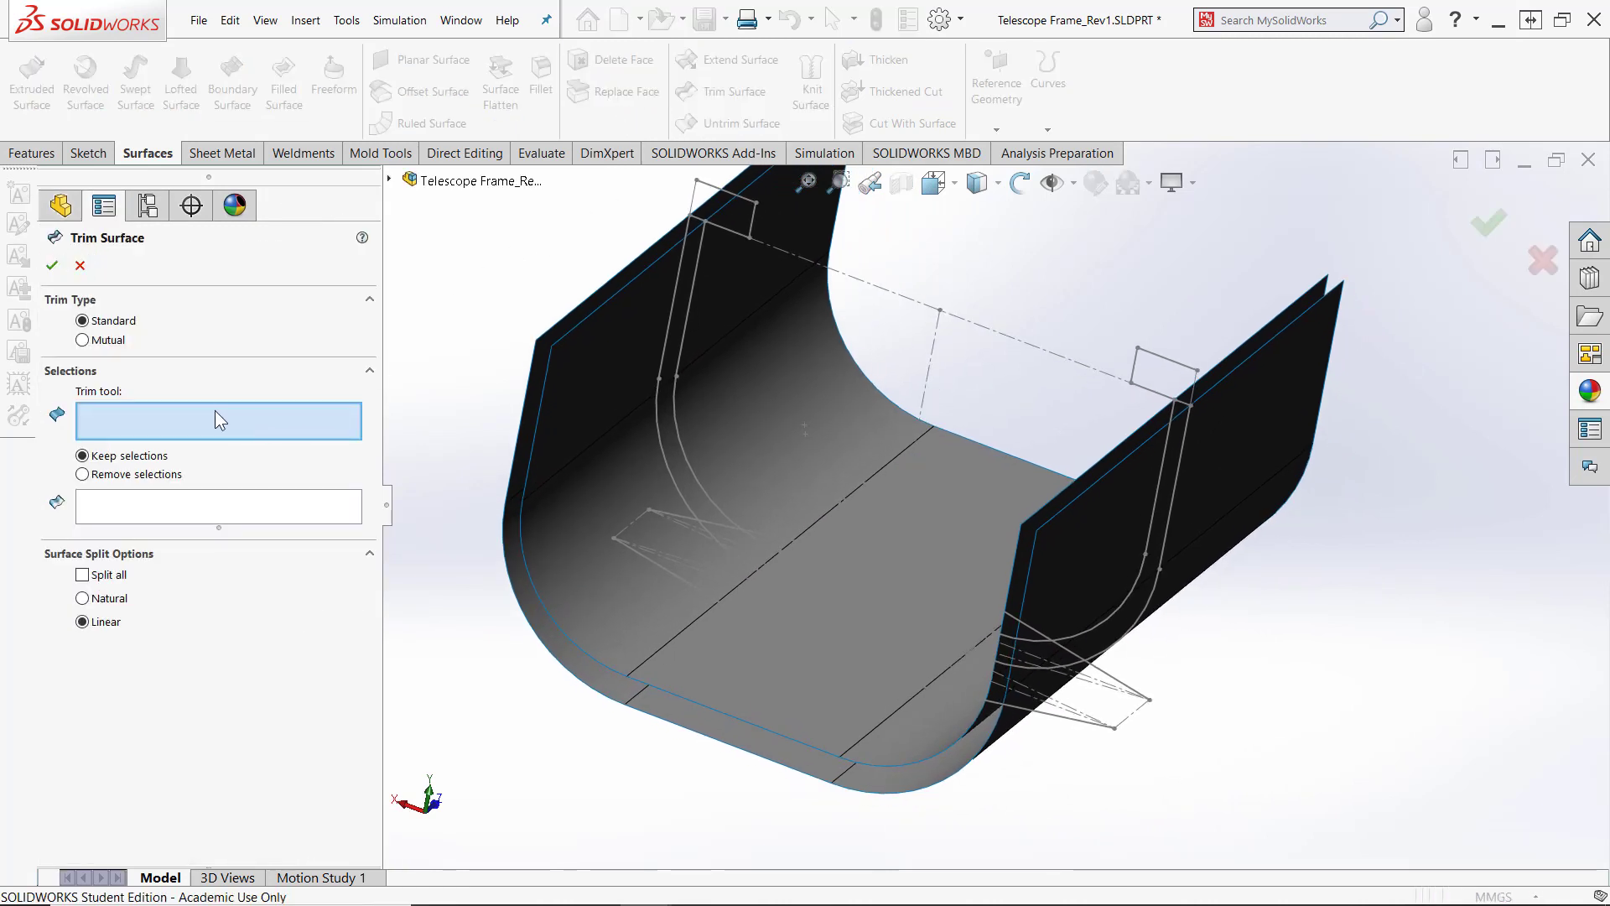
{"action": "middle_click_drag", "start_coordinate": [1023, 823], "coordinate": [1016, 807]}
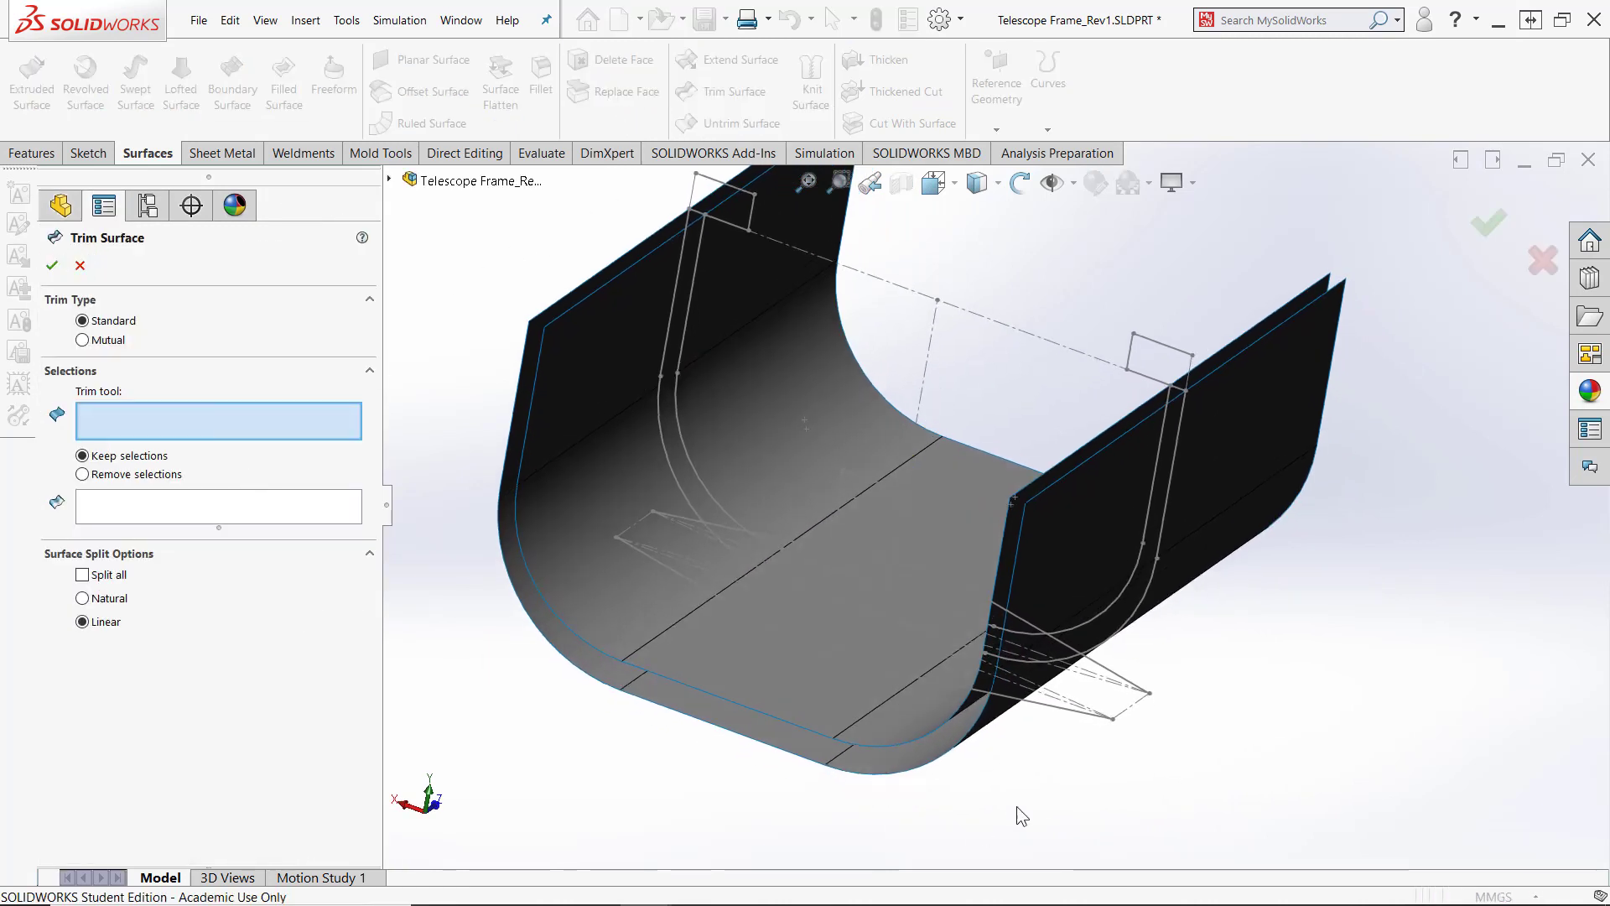
{"action": "left_click", "coordinate": [1079, 722]}
{"action": "middle_click_drag", "start_coordinate": [1071, 860], "coordinate": [827, 565]}
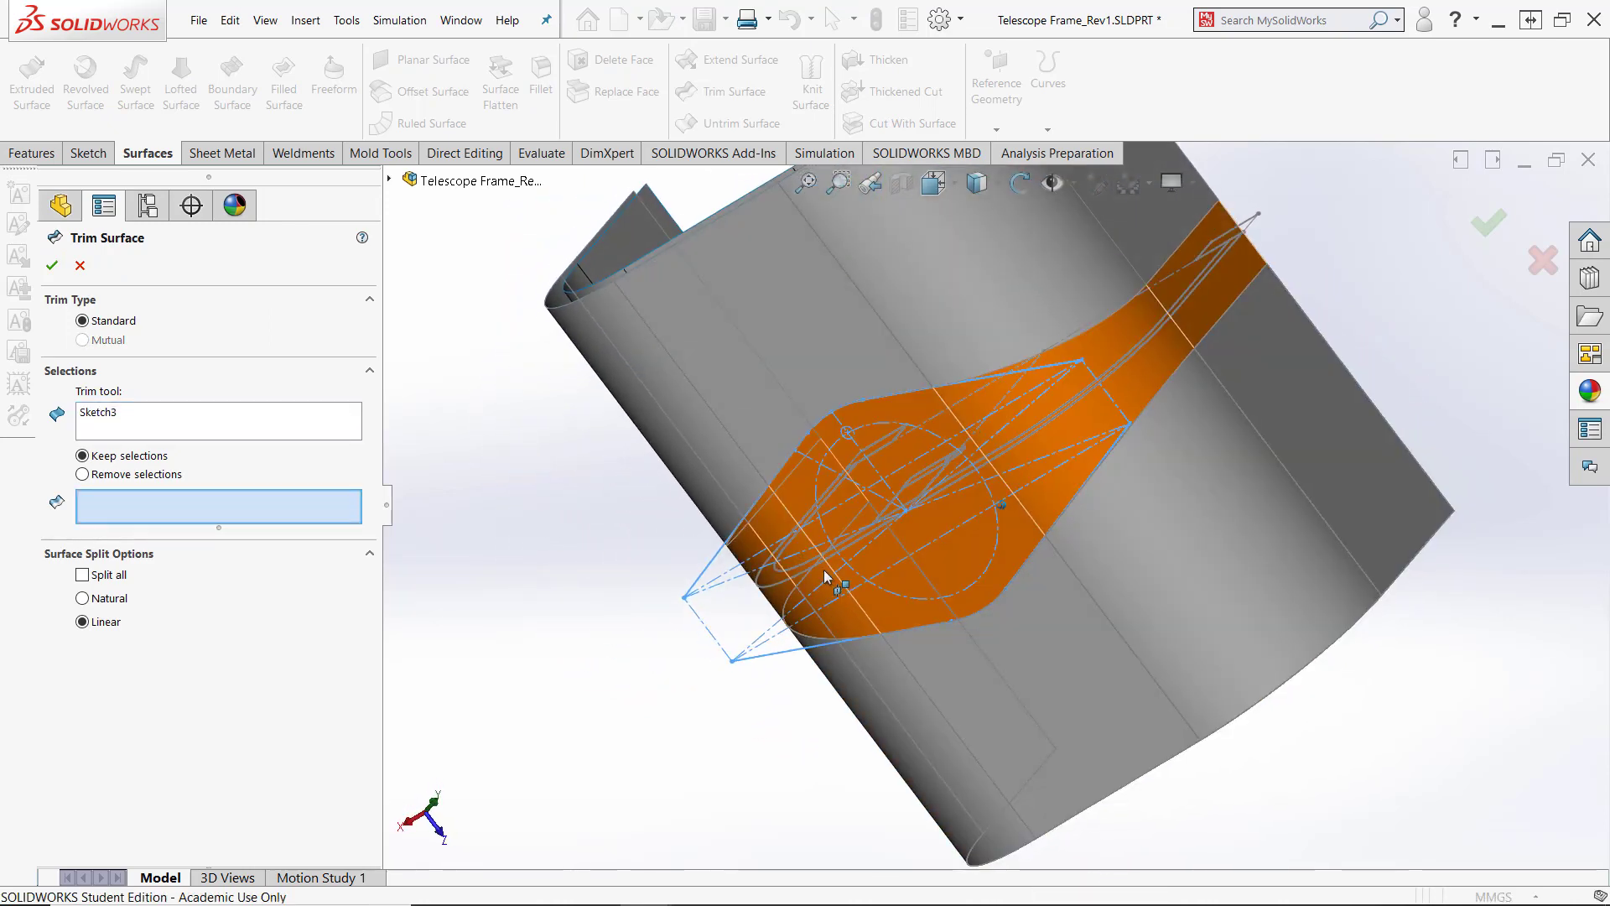
{"action": "left_click", "coordinate": [830, 577]}
{"action": "middle_click_drag", "start_coordinate": [1121, 640], "coordinate": [916, 400]}
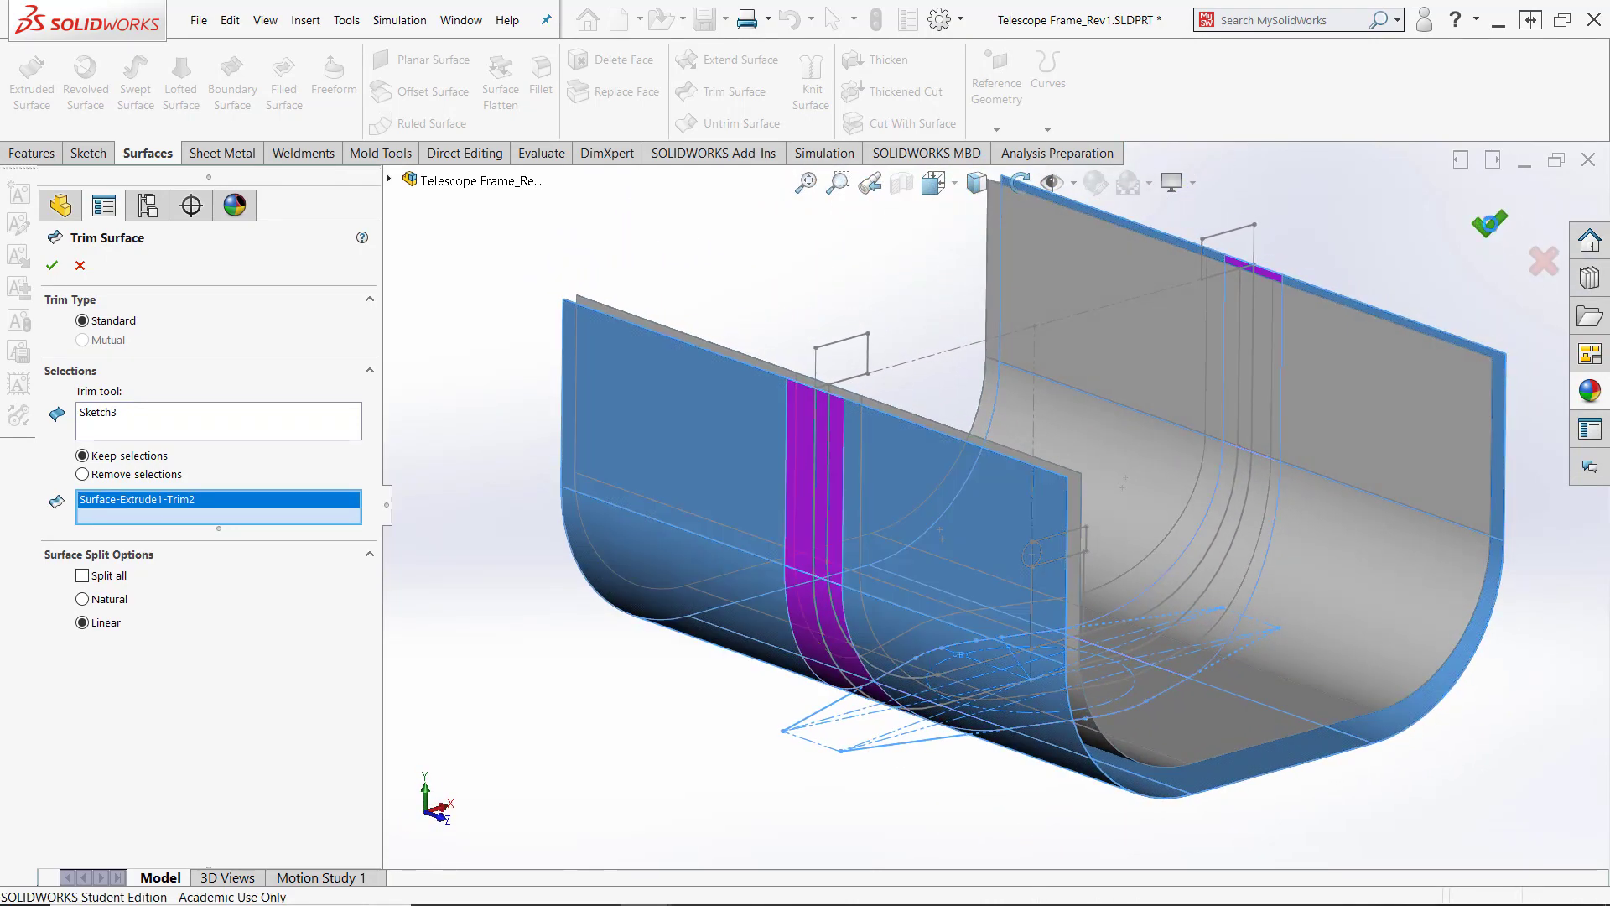
{"action": "left_click", "coordinate": [1490, 223]}
Thicken the trimmed outer U strip by 44 mm toward the inside of the U
{"action": "middle_click_drag", "start_coordinate": [787, 642], "coordinate": [531, 454]}
{"action": "key", "text": "t"}
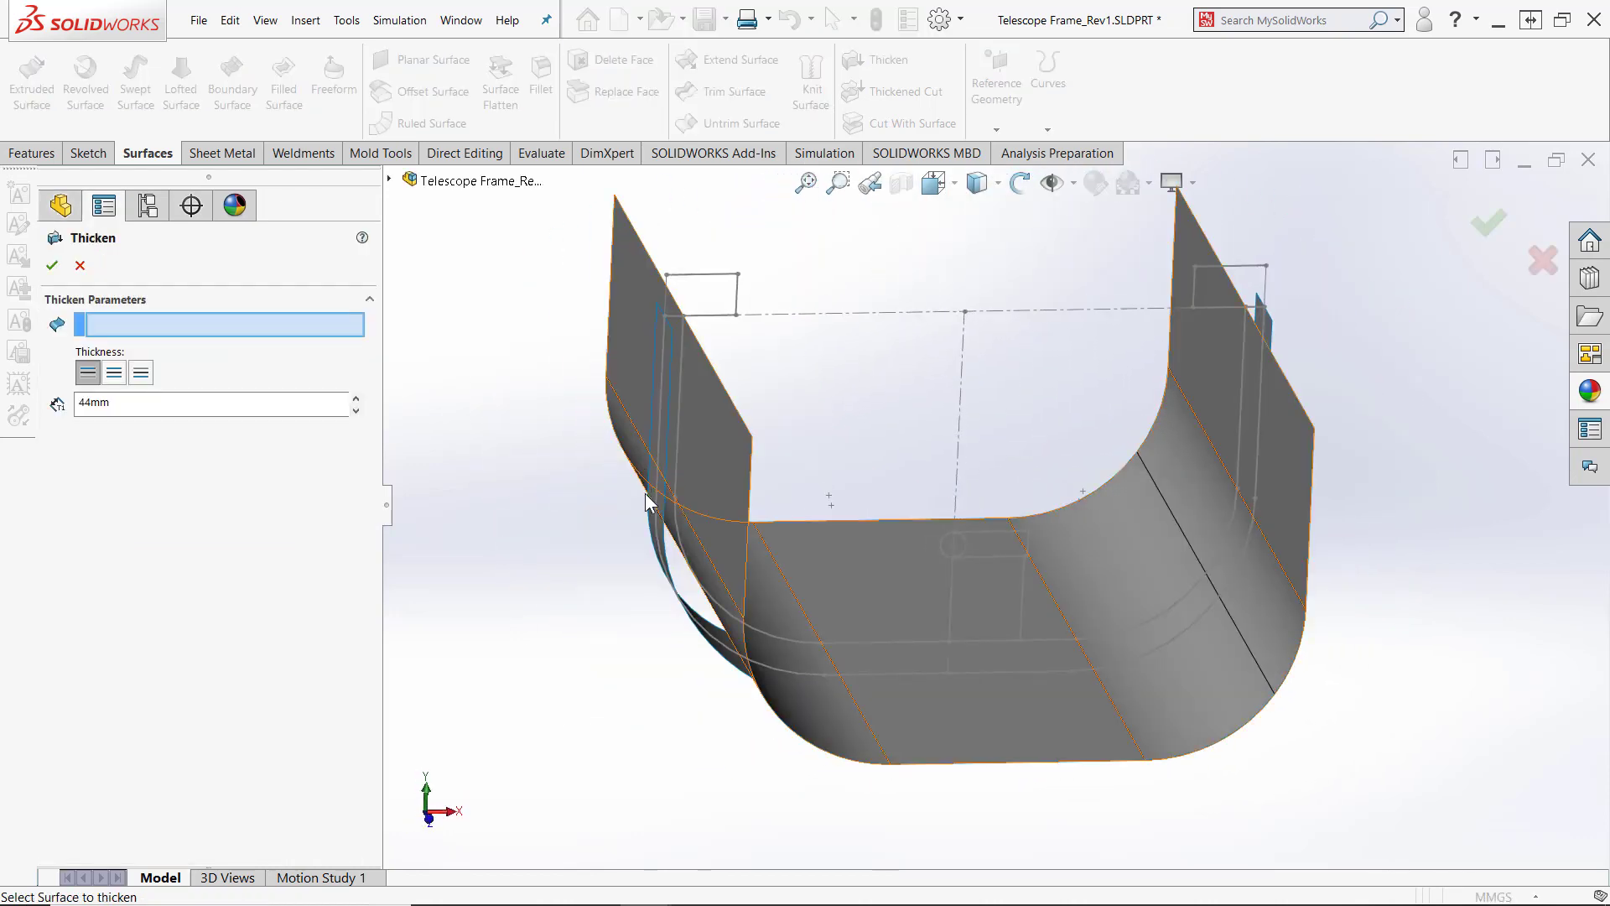
{"action": "left_click", "coordinate": [666, 562]}
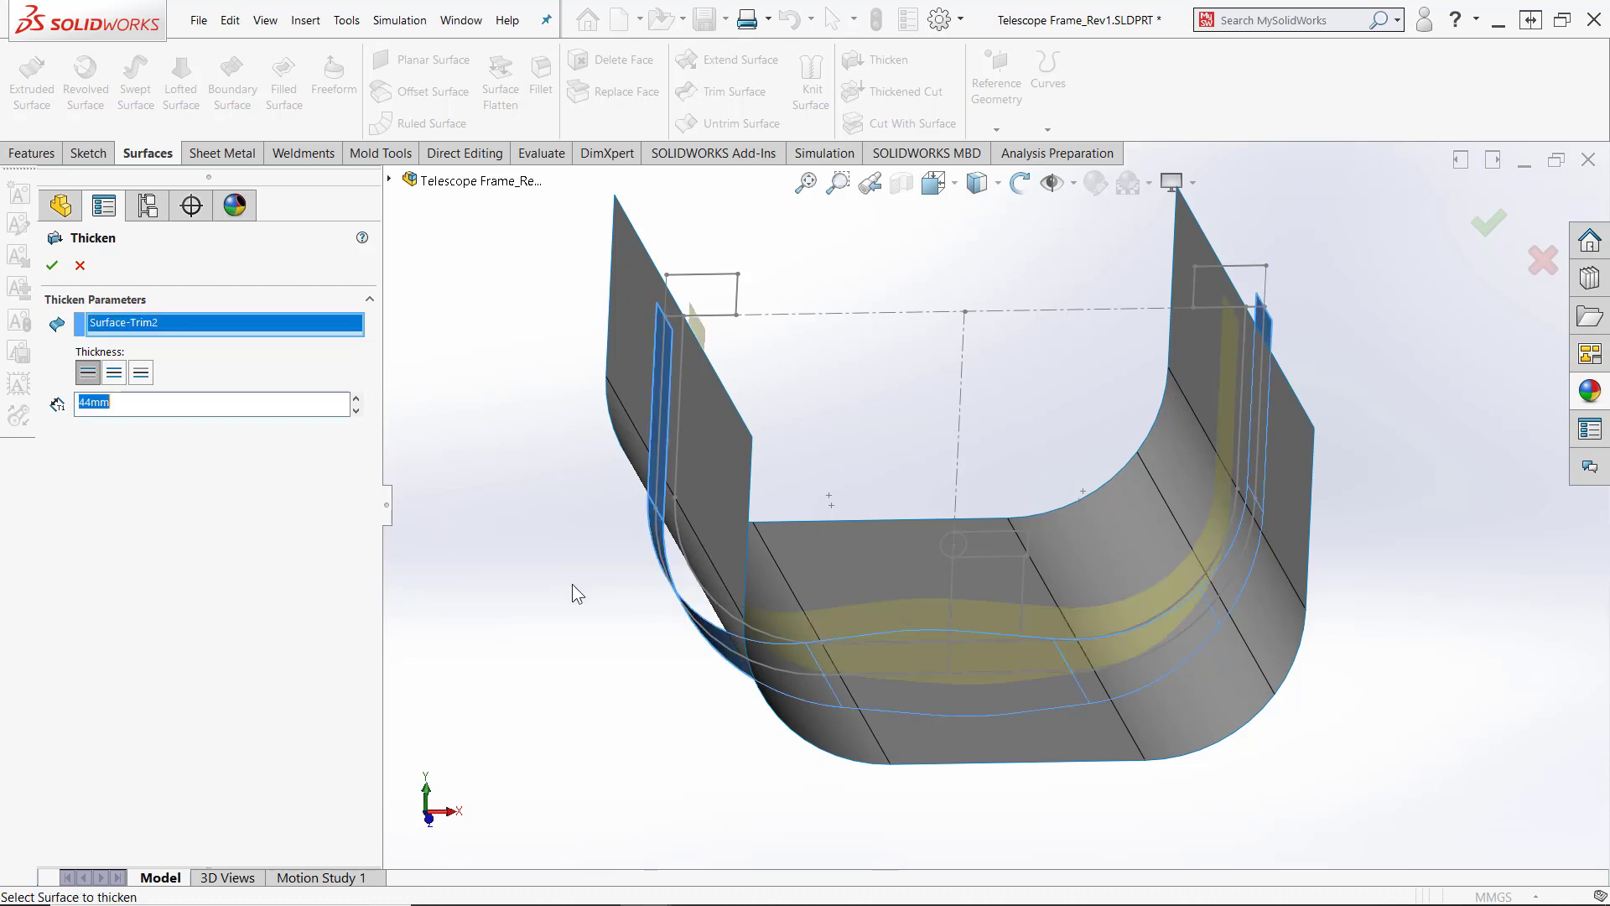
{"action": "key", "text": "ctrl+1"}
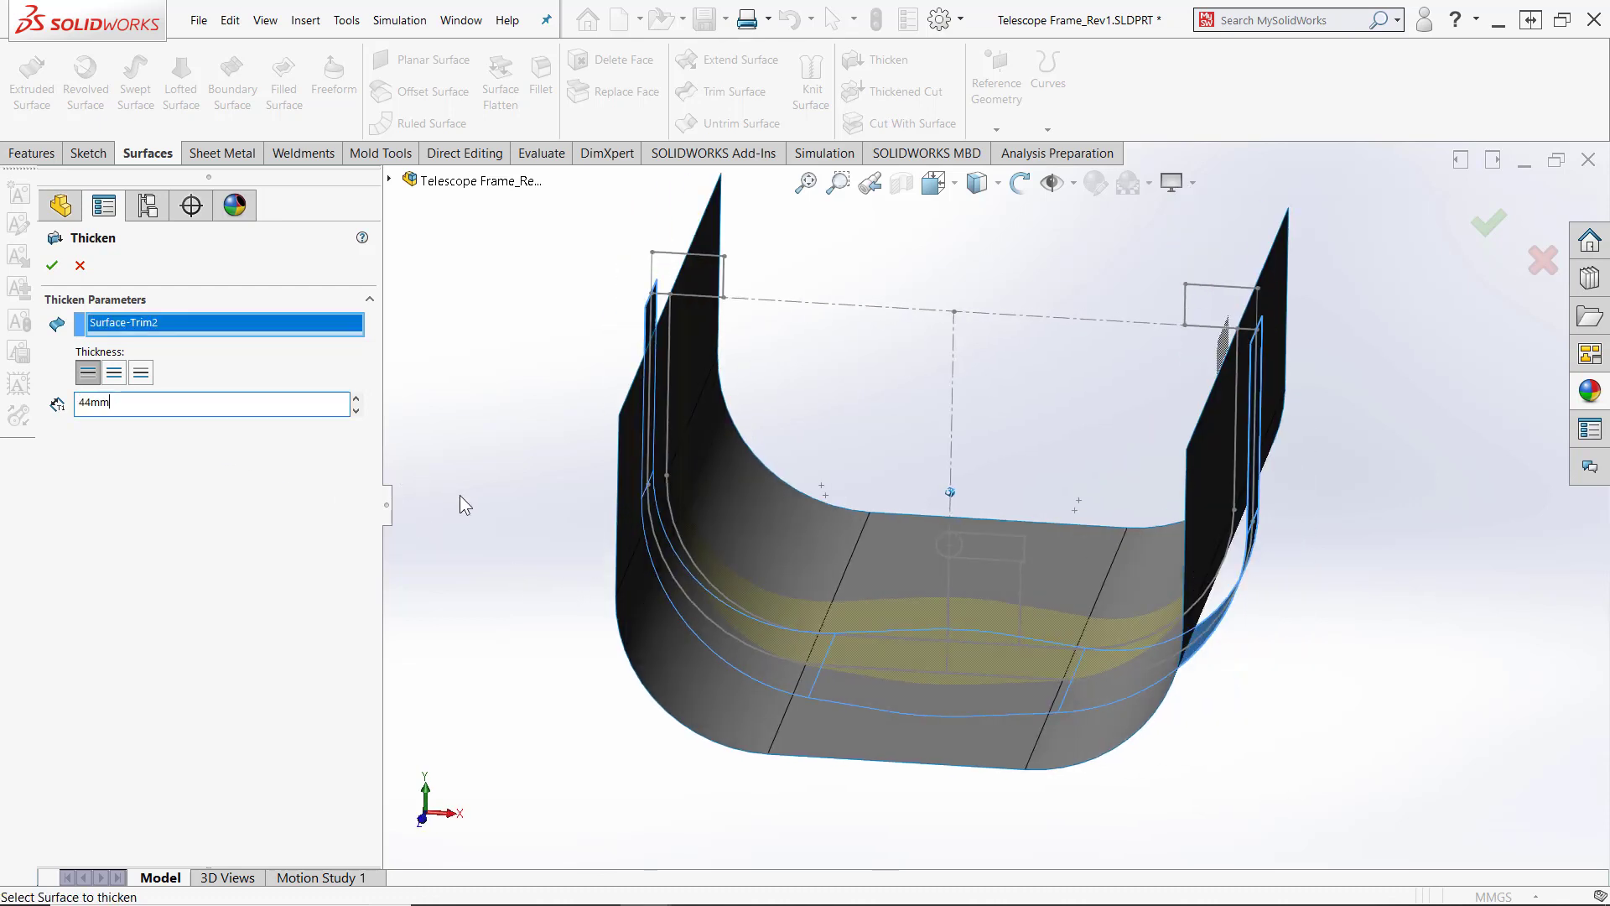
{"action": "left_click", "coordinate": [53, 267]}
{"action": "middle_click_drag", "start_coordinate": [501, 459], "coordinate": [709, 344]}
{"action": "scroll", "coordinate": [726, 323], "scroll_direction": "down", "scroll_amount": 5}
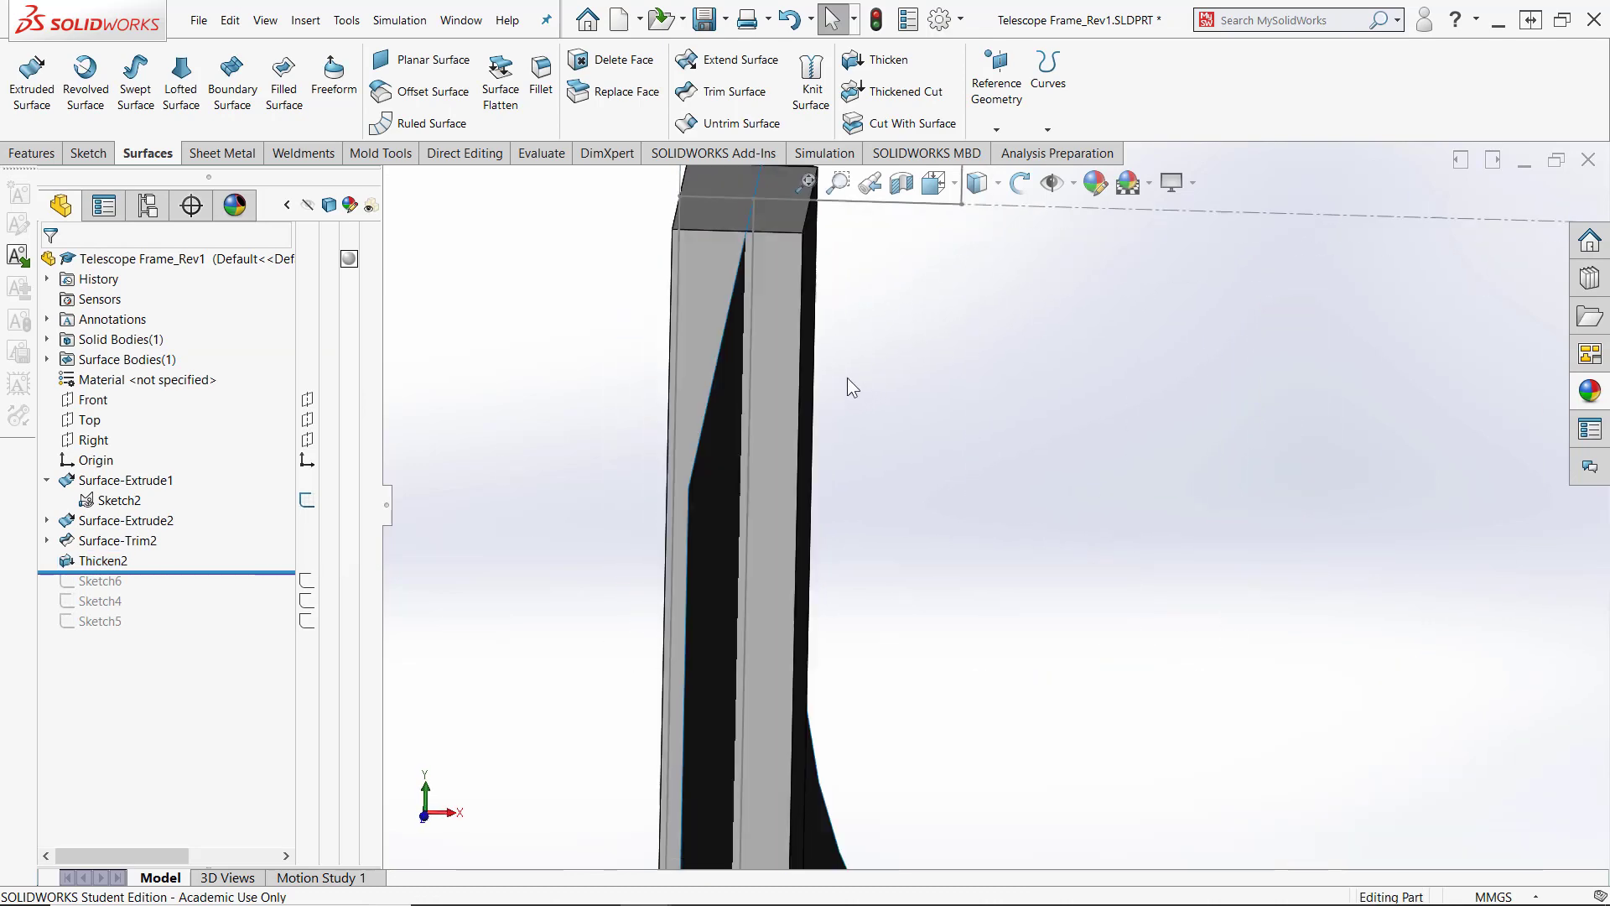
{"action": "scroll", "coordinate": [728, 455], "scroll_direction": "up", "scroll_amount": 8}
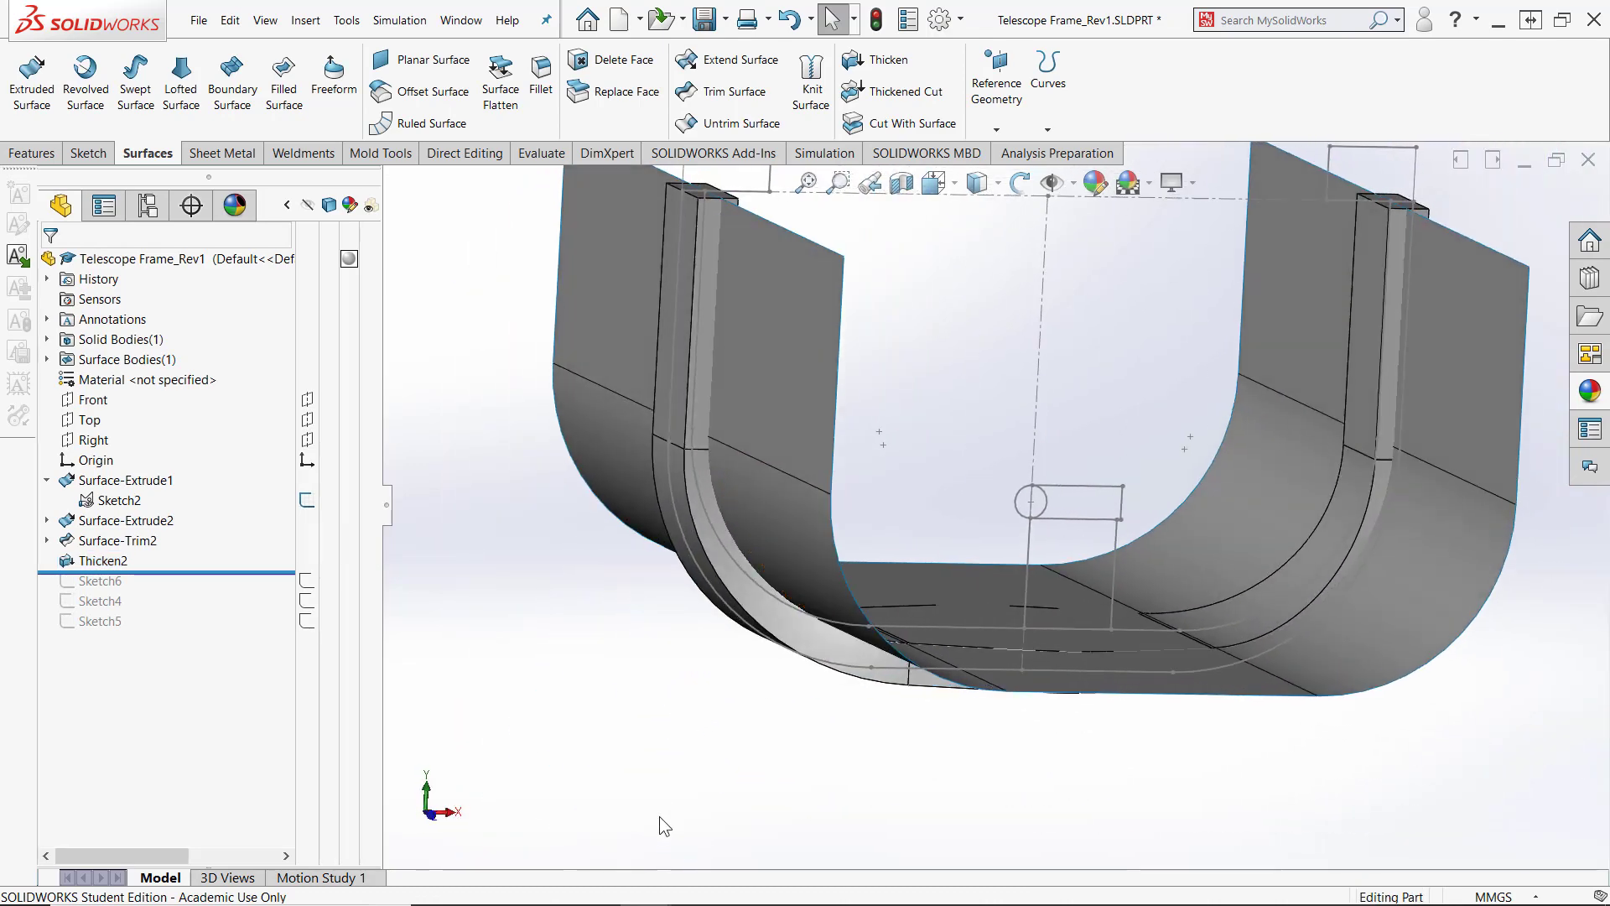
Cut the thickened strip with the inner U surface, flipping the cut direction to remove the material inside it
{"action": "mouse_move", "coordinate": [659, 817]}
{"action": "middle_mouse_down"}
{"action": "mouse_move", "coordinate": [610, 803]}
{"action": "mouse_move", "coordinate": [420, 328]}
{"action": "mouse_move", "coordinate": [552, 229]}
{"action": "mouse_move", "coordinate": [529, 236]}
{"action": "middle_mouse_up"}
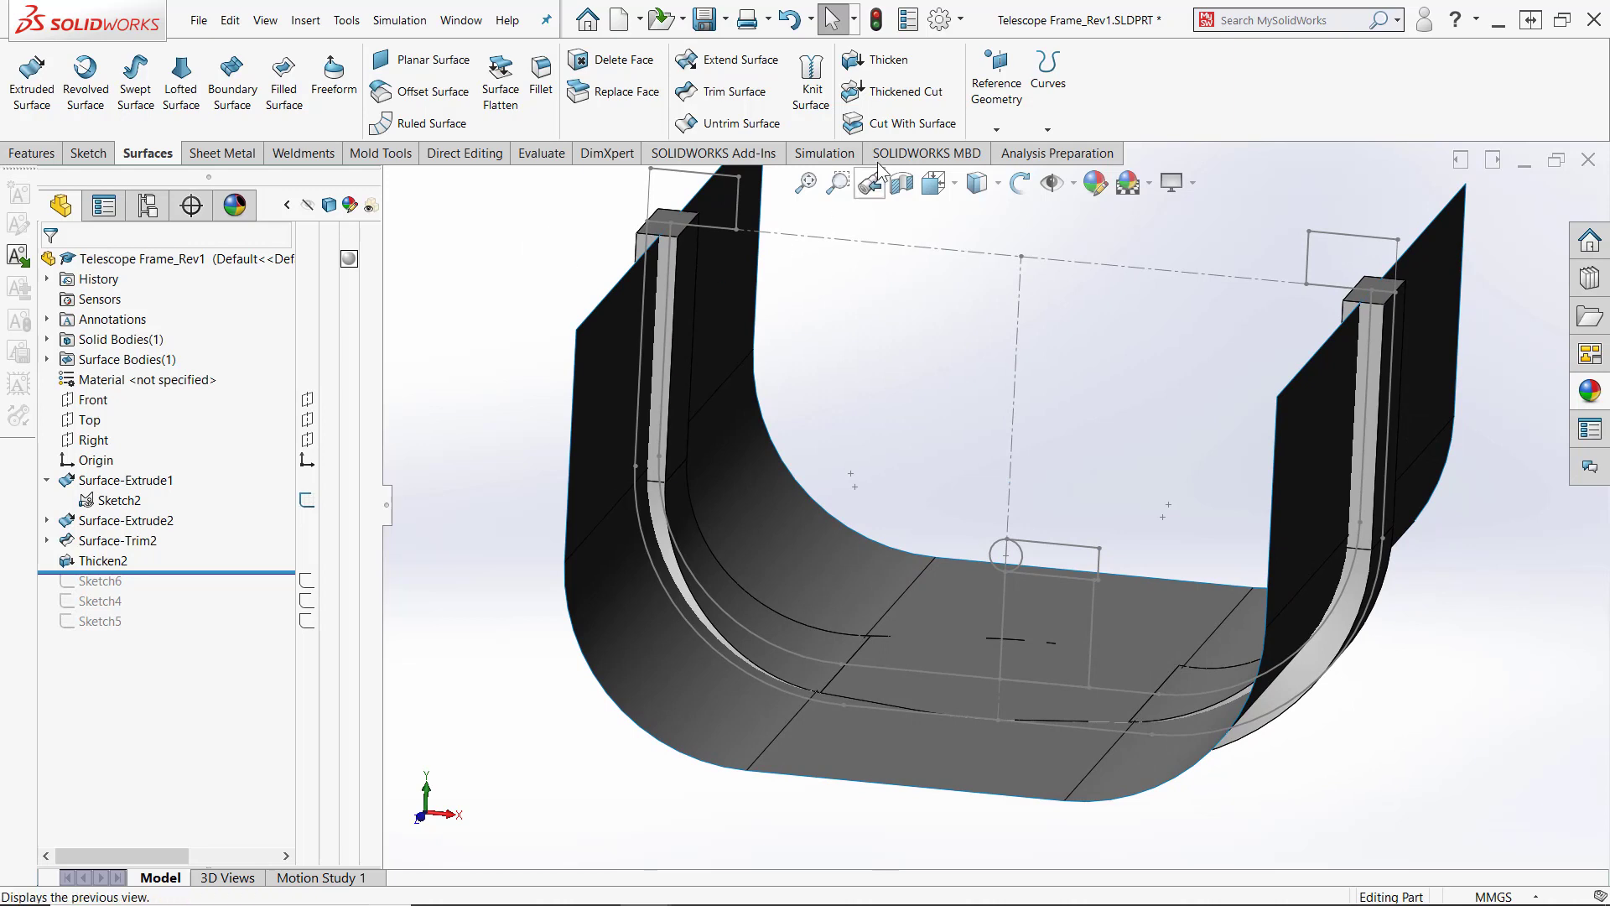
{"action": "left_click", "coordinate": [903, 123]}
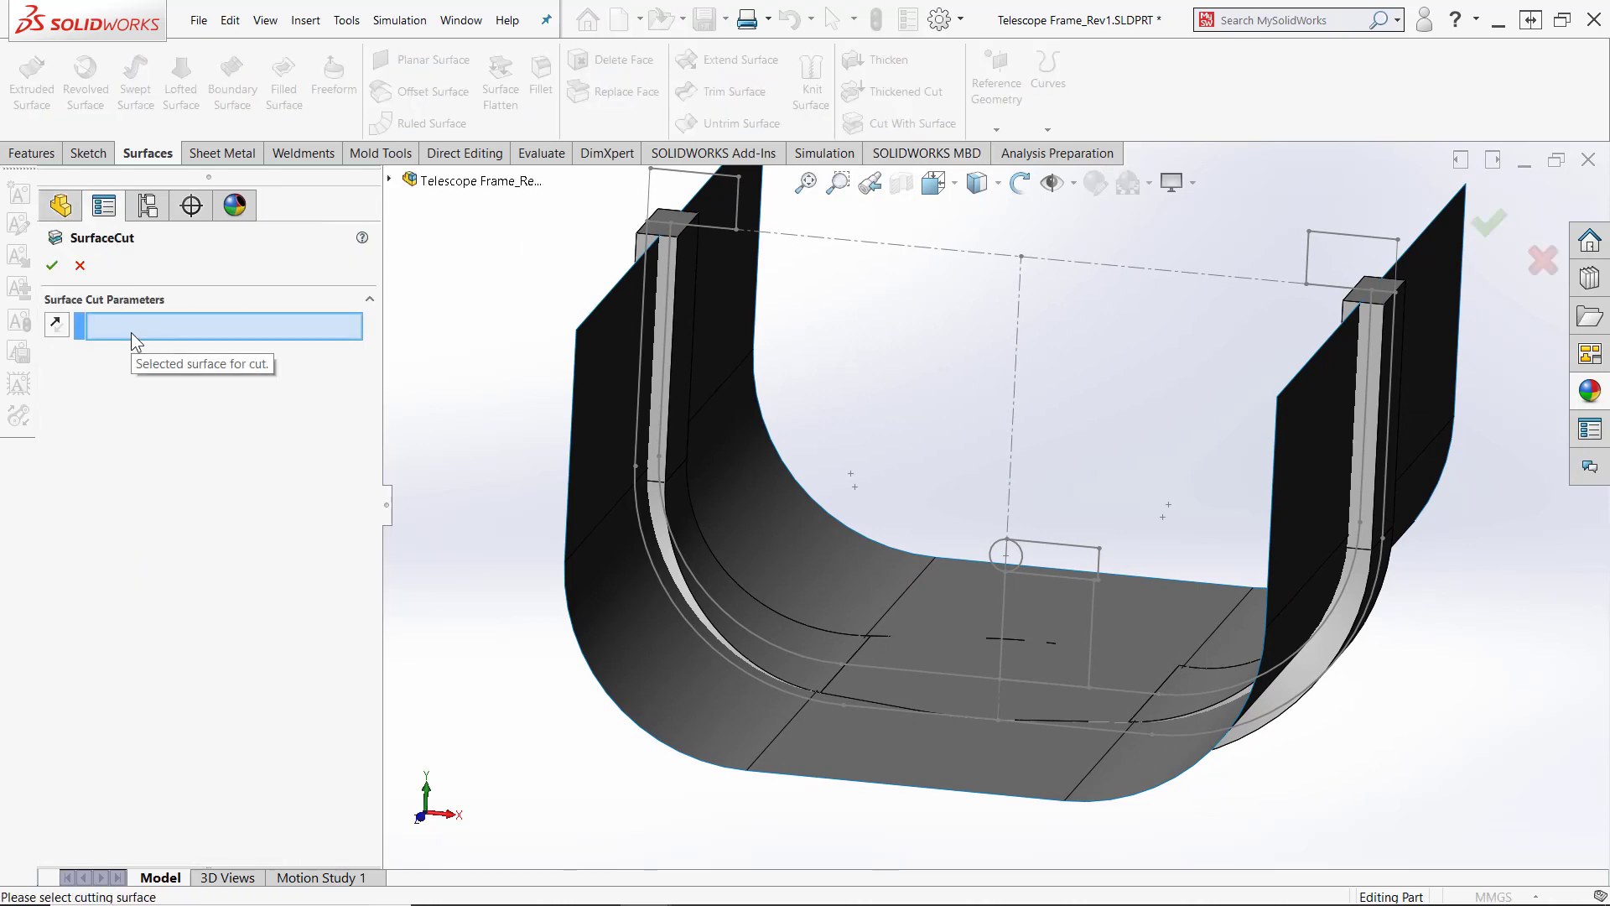
{"action": "left_click", "coordinate": [596, 473]}
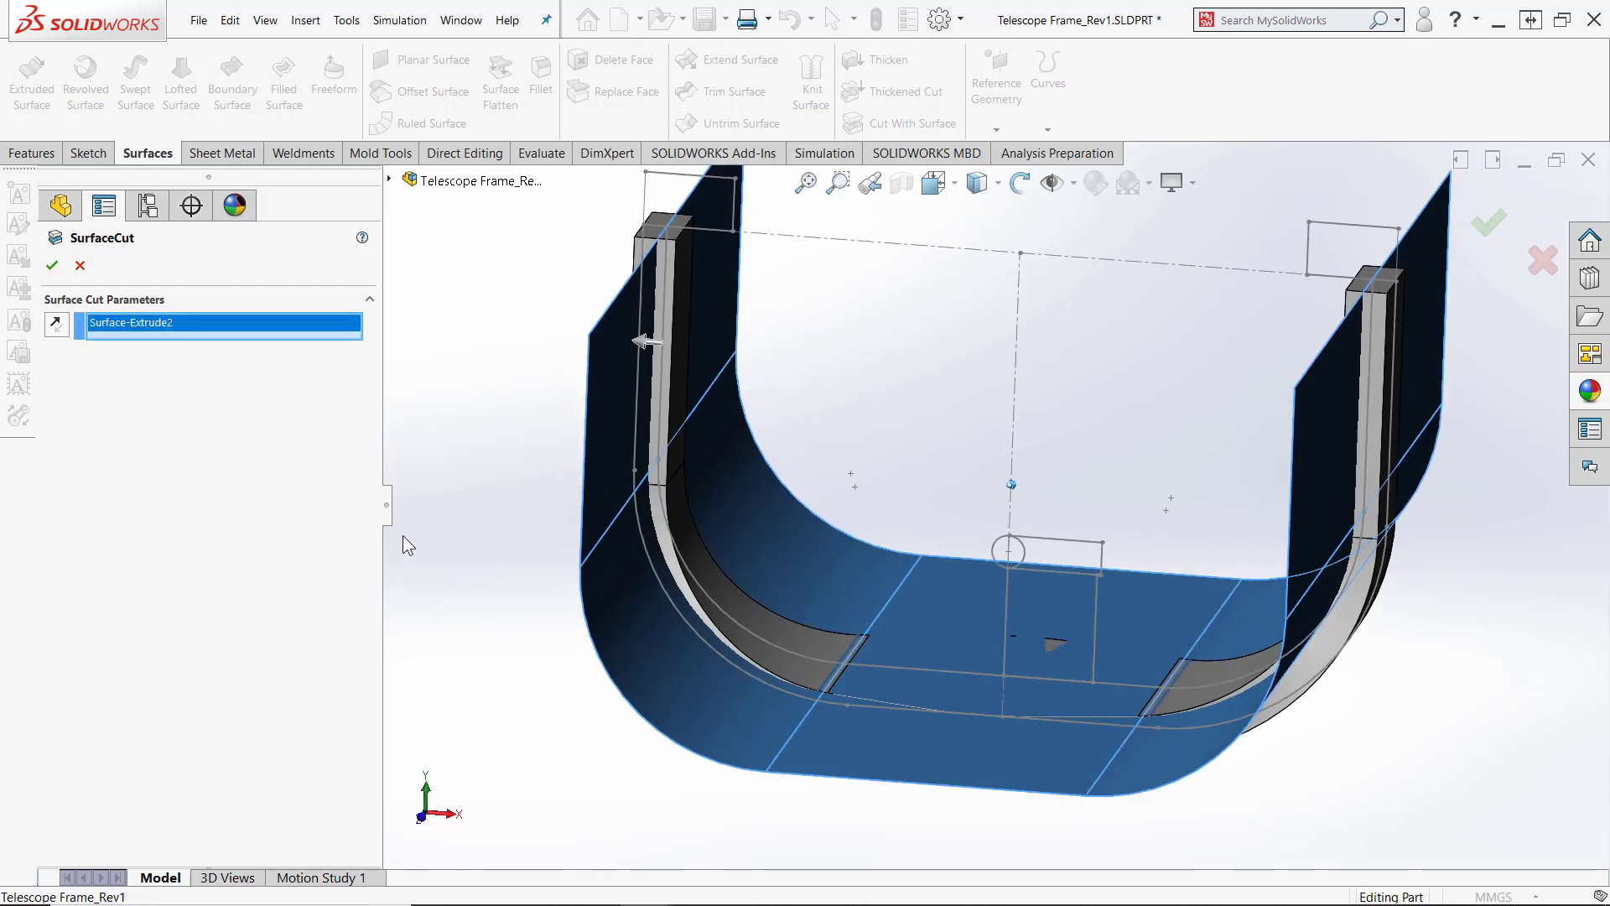
{"action": "left_click", "coordinate": [59, 325]}
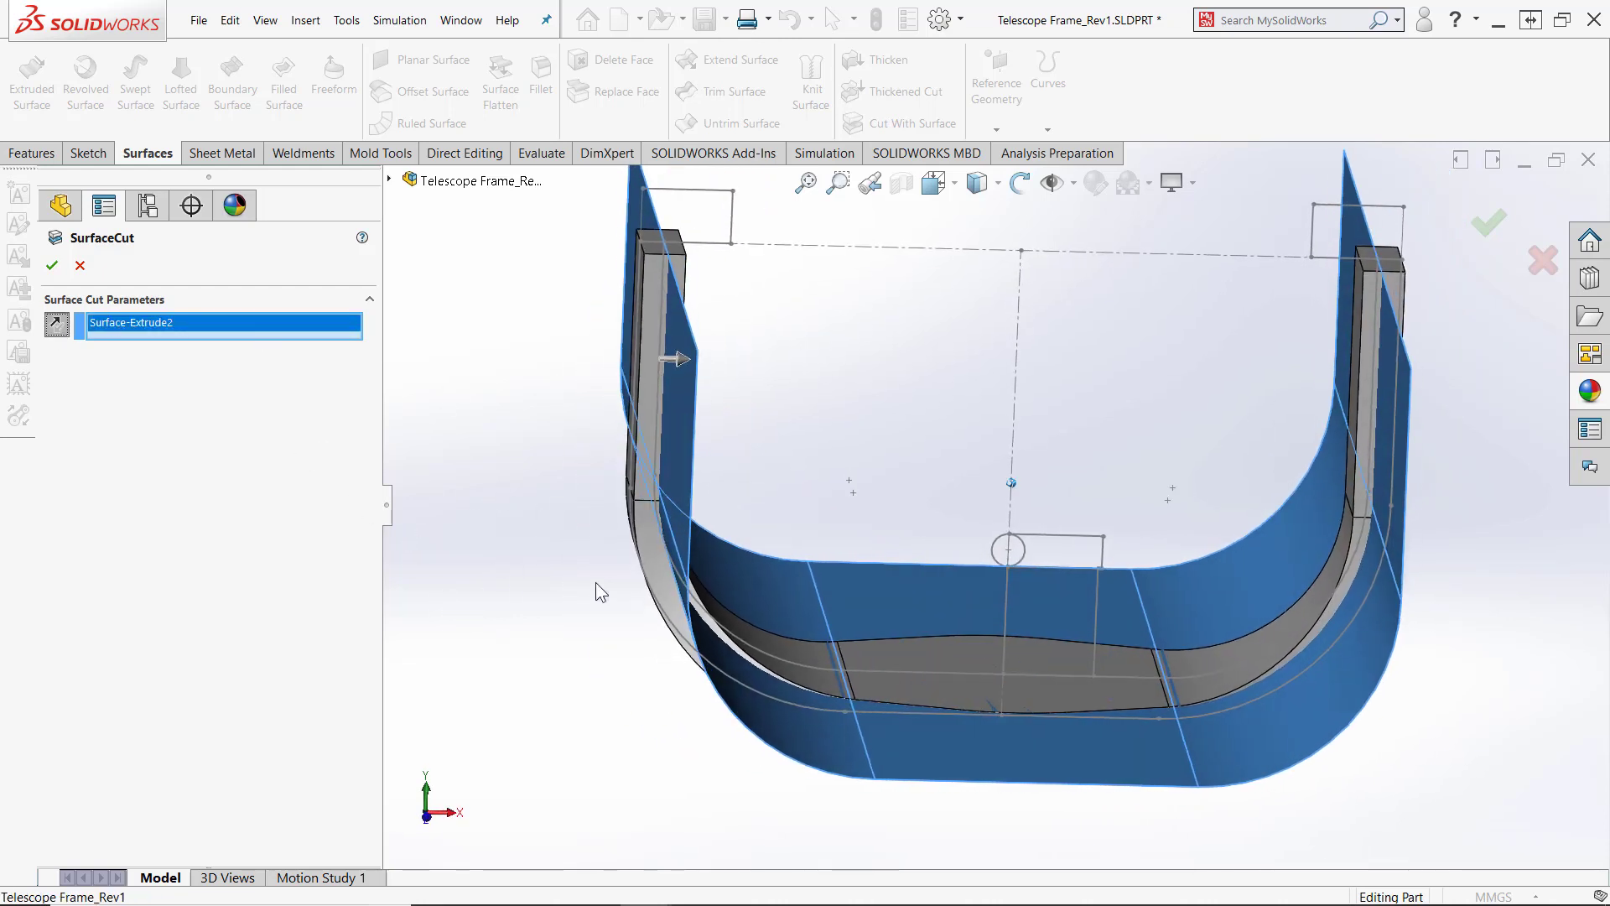
{"action": "left_click", "coordinate": [52, 266]}
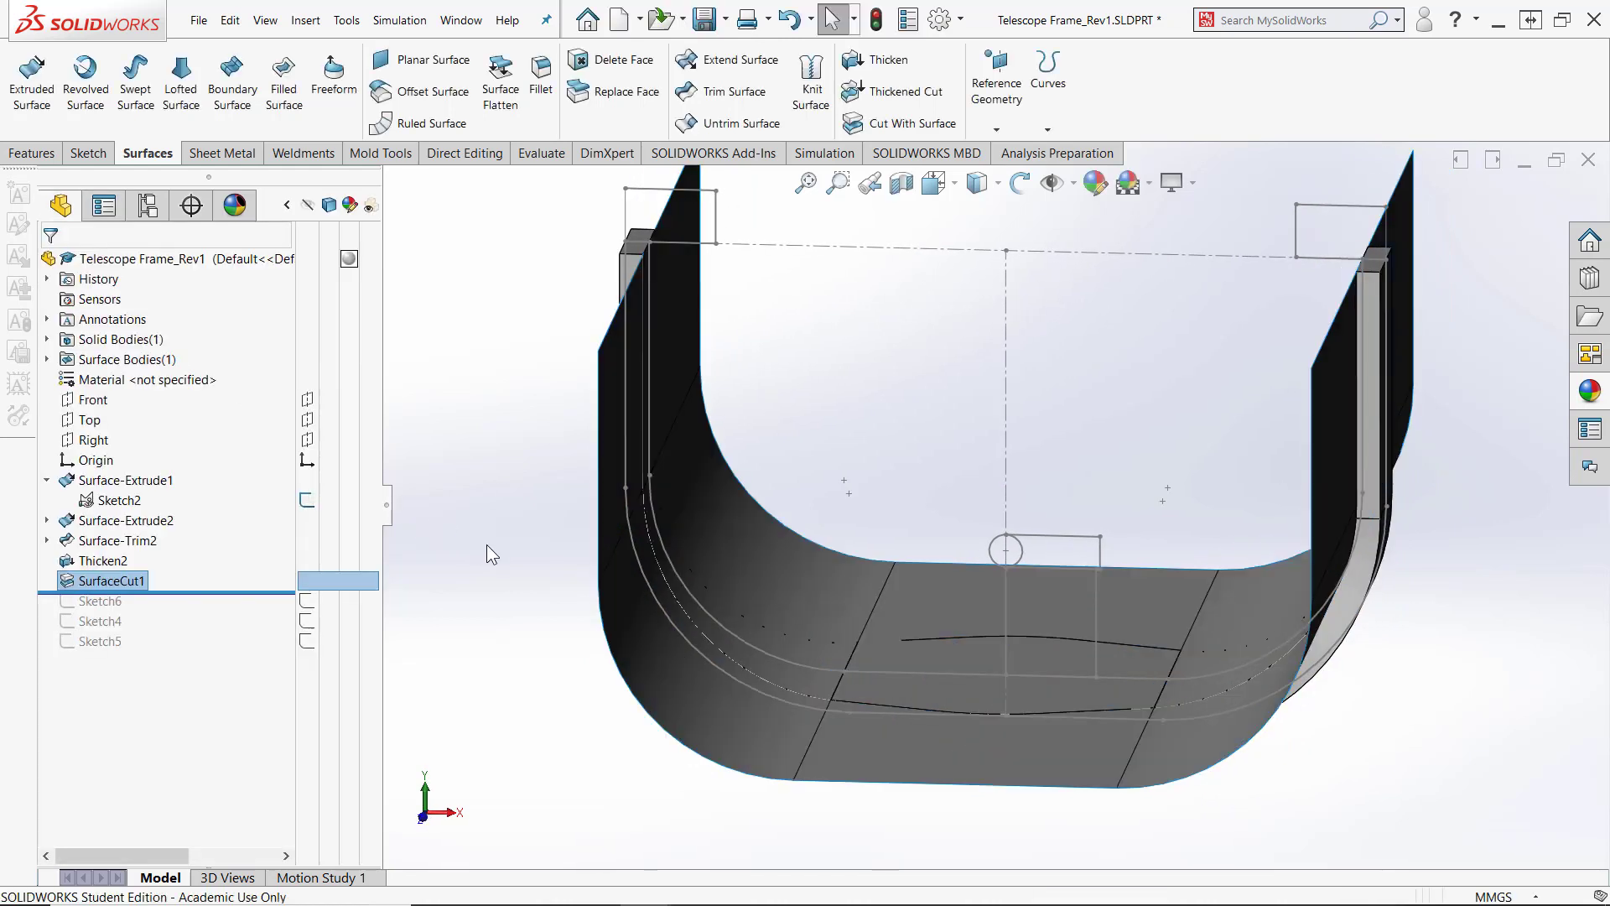
Hide the inner U surface body and Sketch2, and check the solid frame's arm ends from the Top view
{"action": "left_click", "coordinate": [47, 359]}
{"action": "left_click", "coordinate": [164, 379]}
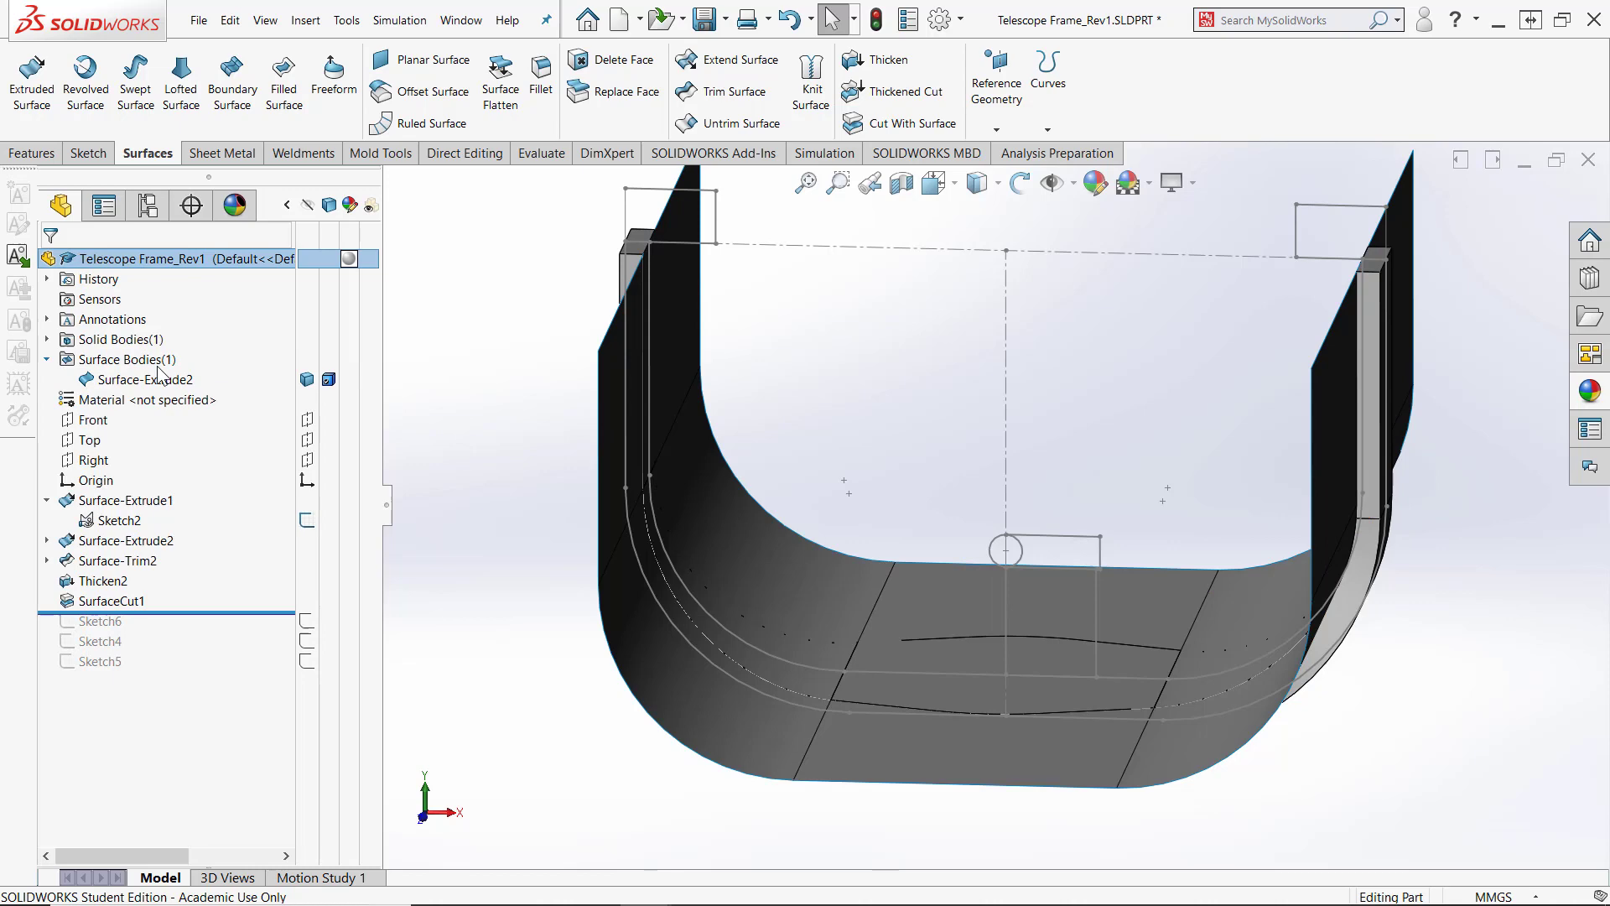
{"action": "left_click", "coordinate": [307, 379]}
{"action": "mouse_move", "coordinate": [869, 361]}
{"action": "middle_mouse_down"}
{"action": "mouse_move", "coordinate": [882, 440]}
{"action": "mouse_move", "coordinate": [940, 467]}
{"action": "middle_mouse_up"}
{"action": "left_click", "coordinate": [307, 520]}
{"action": "key", "text": "space"}
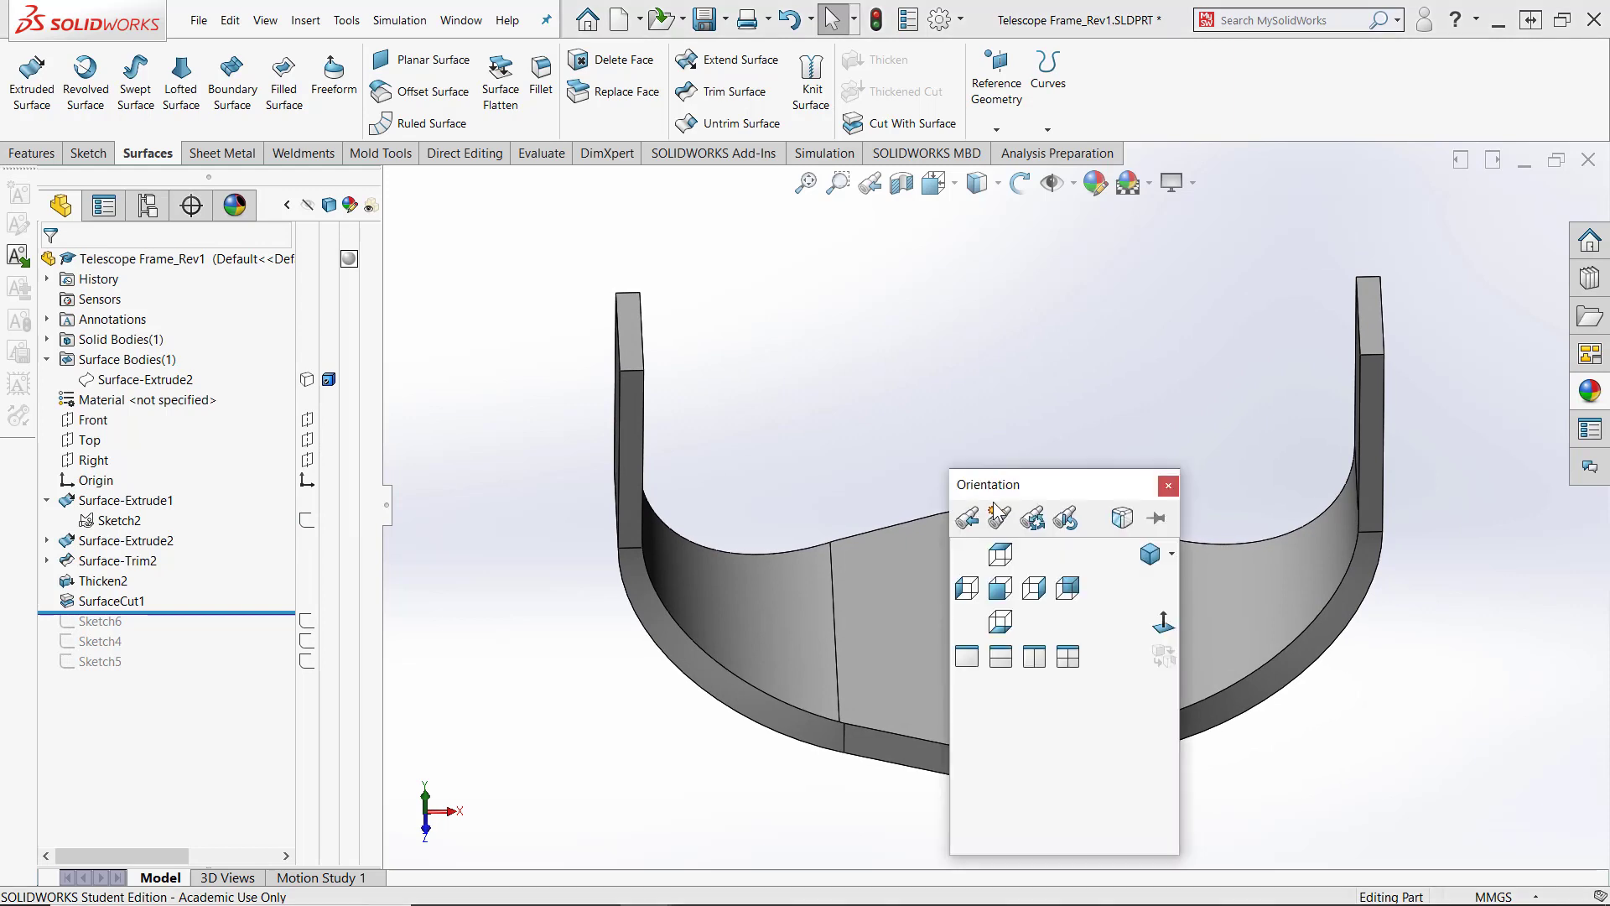
{"action": "left_click", "coordinate": [1001, 554]}
{"action": "scroll", "coordinate": [727, 525], "scroll_direction": "down", "scroll_amount": 5}
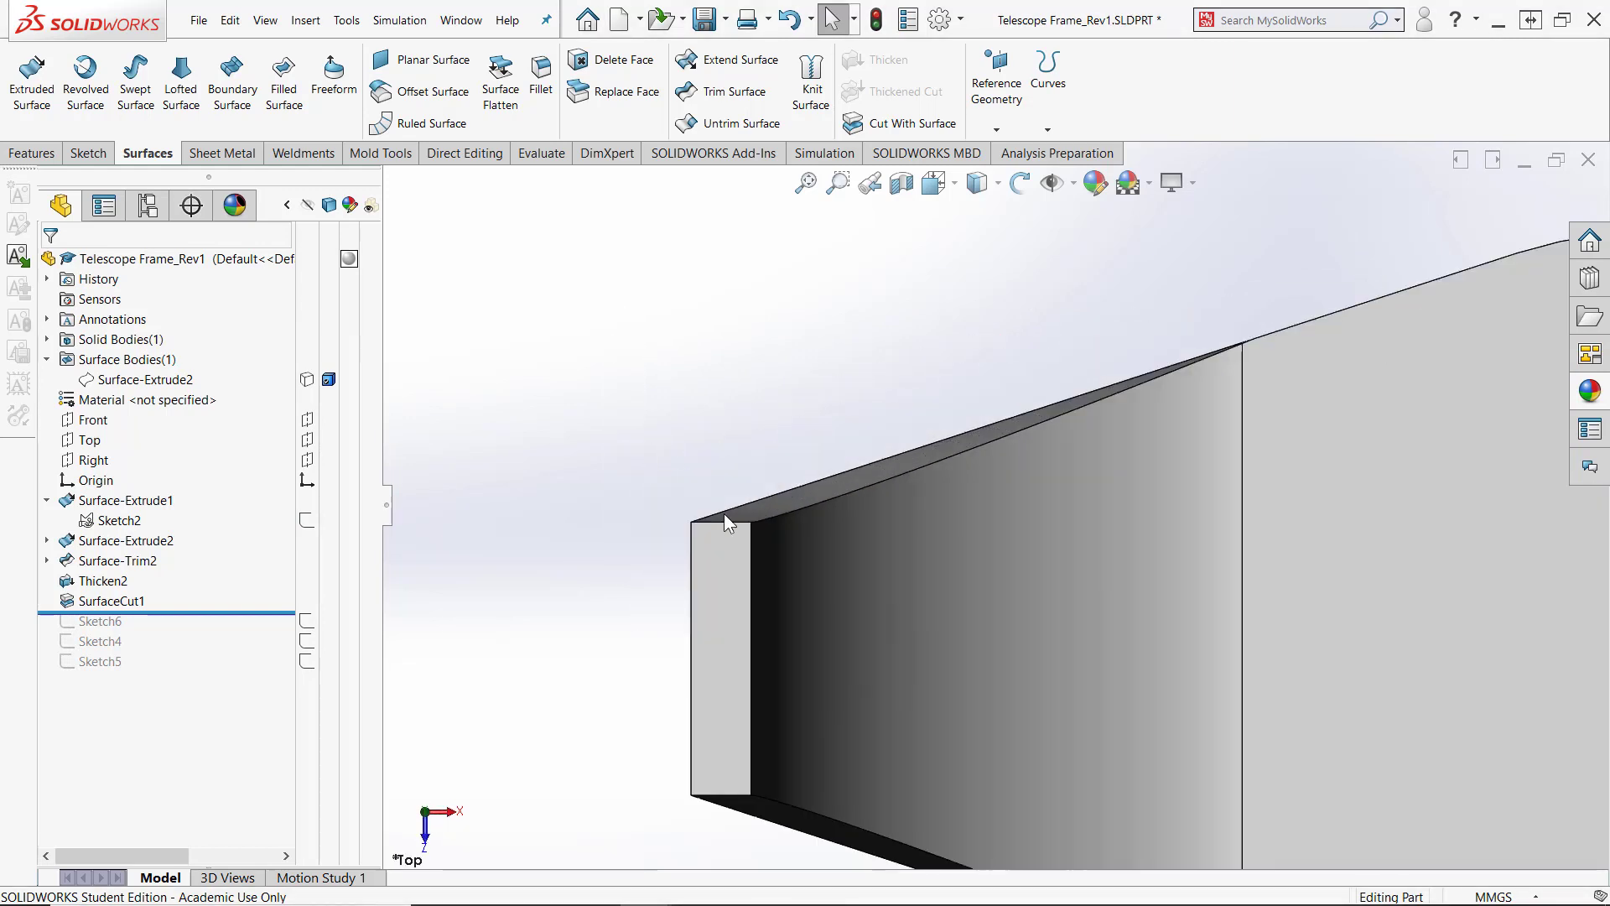
{"action": "scroll", "coordinate": [964, 361], "scroll_direction": "up", "scroll_amount": 5}
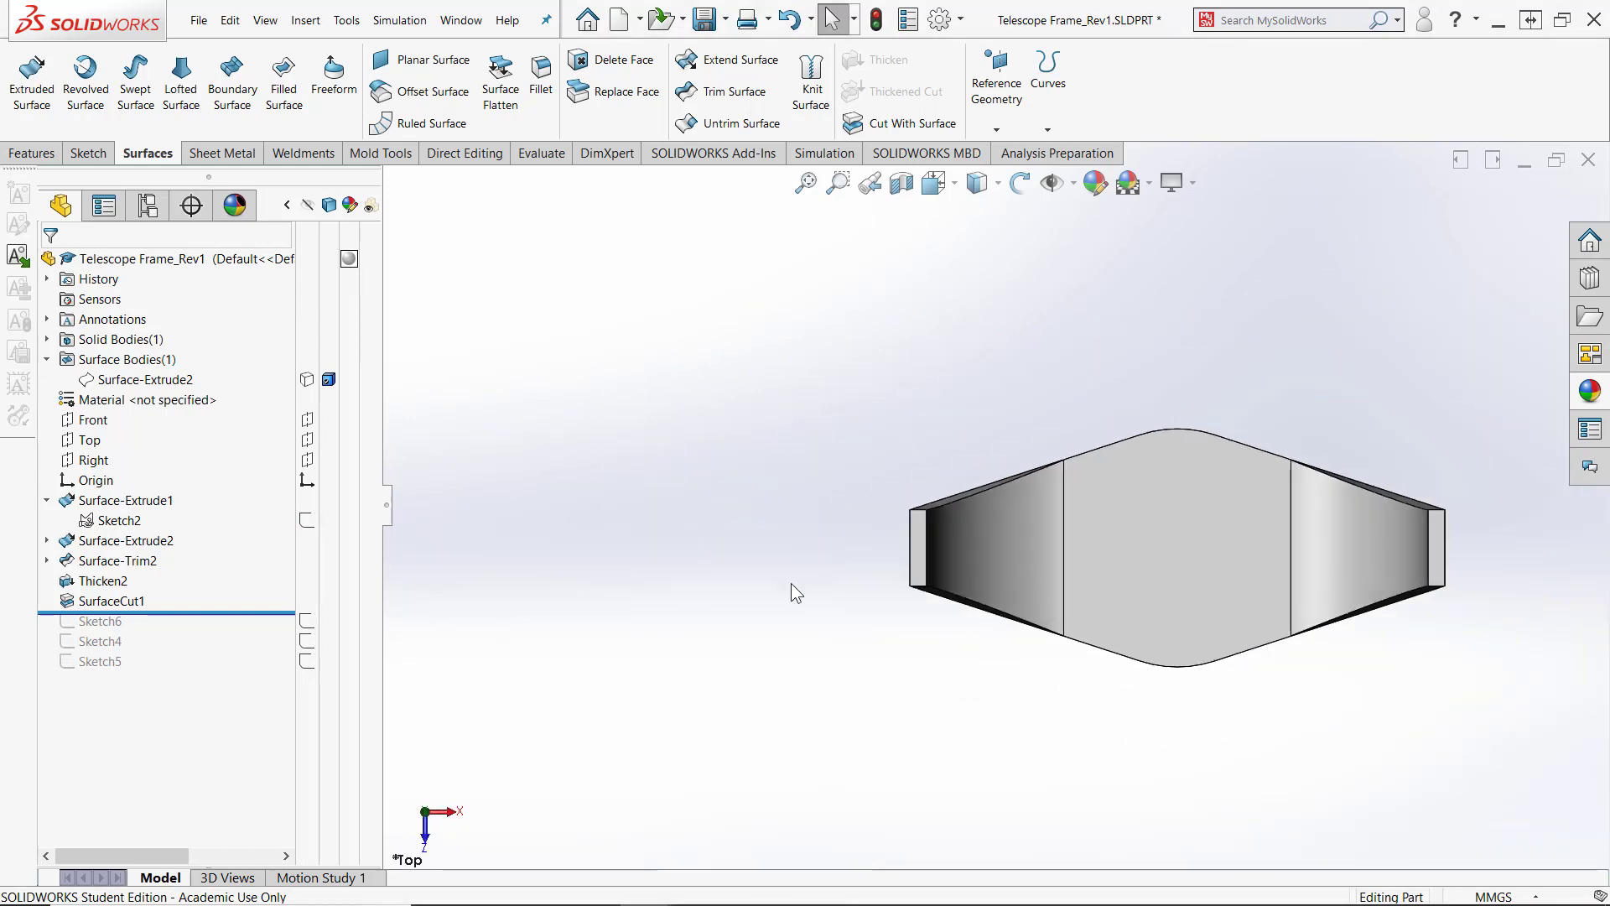
{"action": "mouse_move", "coordinate": [1268, 677]}
{"action": "middle_mouse_down"}
{"action": "mouse_move", "coordinate": [1316, 643]}
{"action": "mouse_move", "coordinate": [1258, 708]}
{"action": "mouse_move", "coordinate": [1222, 808]}
{"action": "mouse_move", "coordinate": [1176, 839]}
{"action": "mouse_move", "coordinate": [843, 746]}
{"action": "mouse_move", "coordinate": [715, 756]}
{"action": "mouse_move", "coordinate": [583, 738]}
{"action": "middle_mouse_up"}
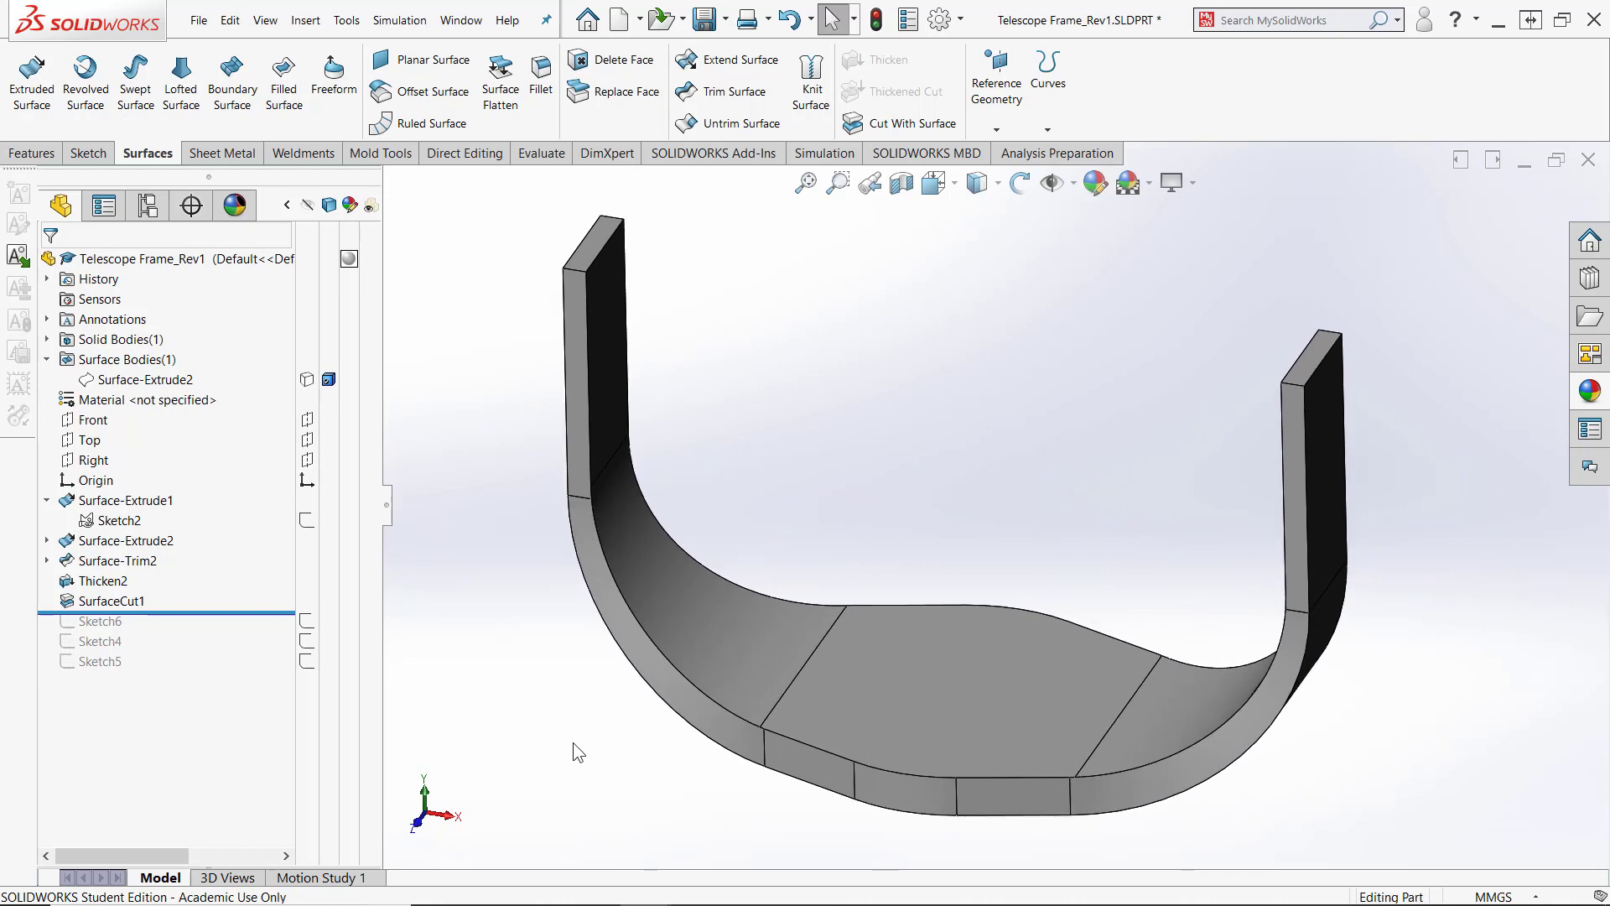
Show Sketch2 and revolve its two upper rectangles 360° about their shared lower edge line, merged with the frame arms
{"action": "left_click", "coordinate": [307, 520]}
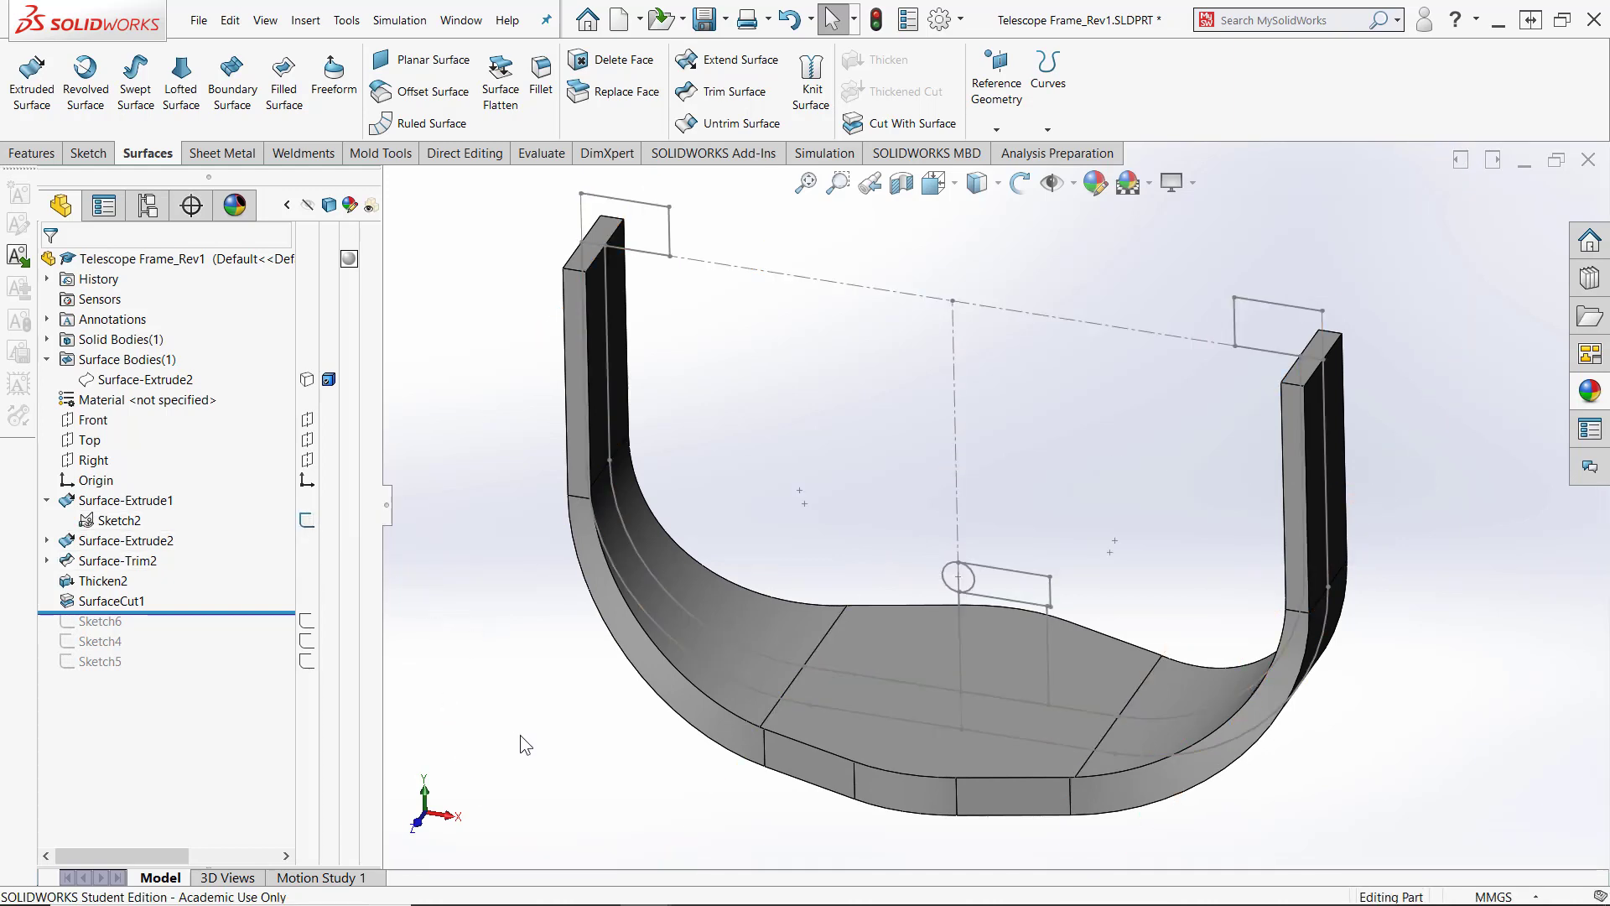
{"action": "middle_click_drag", "start_coordinate": [520, 735], "coordinate": [520, 738]}
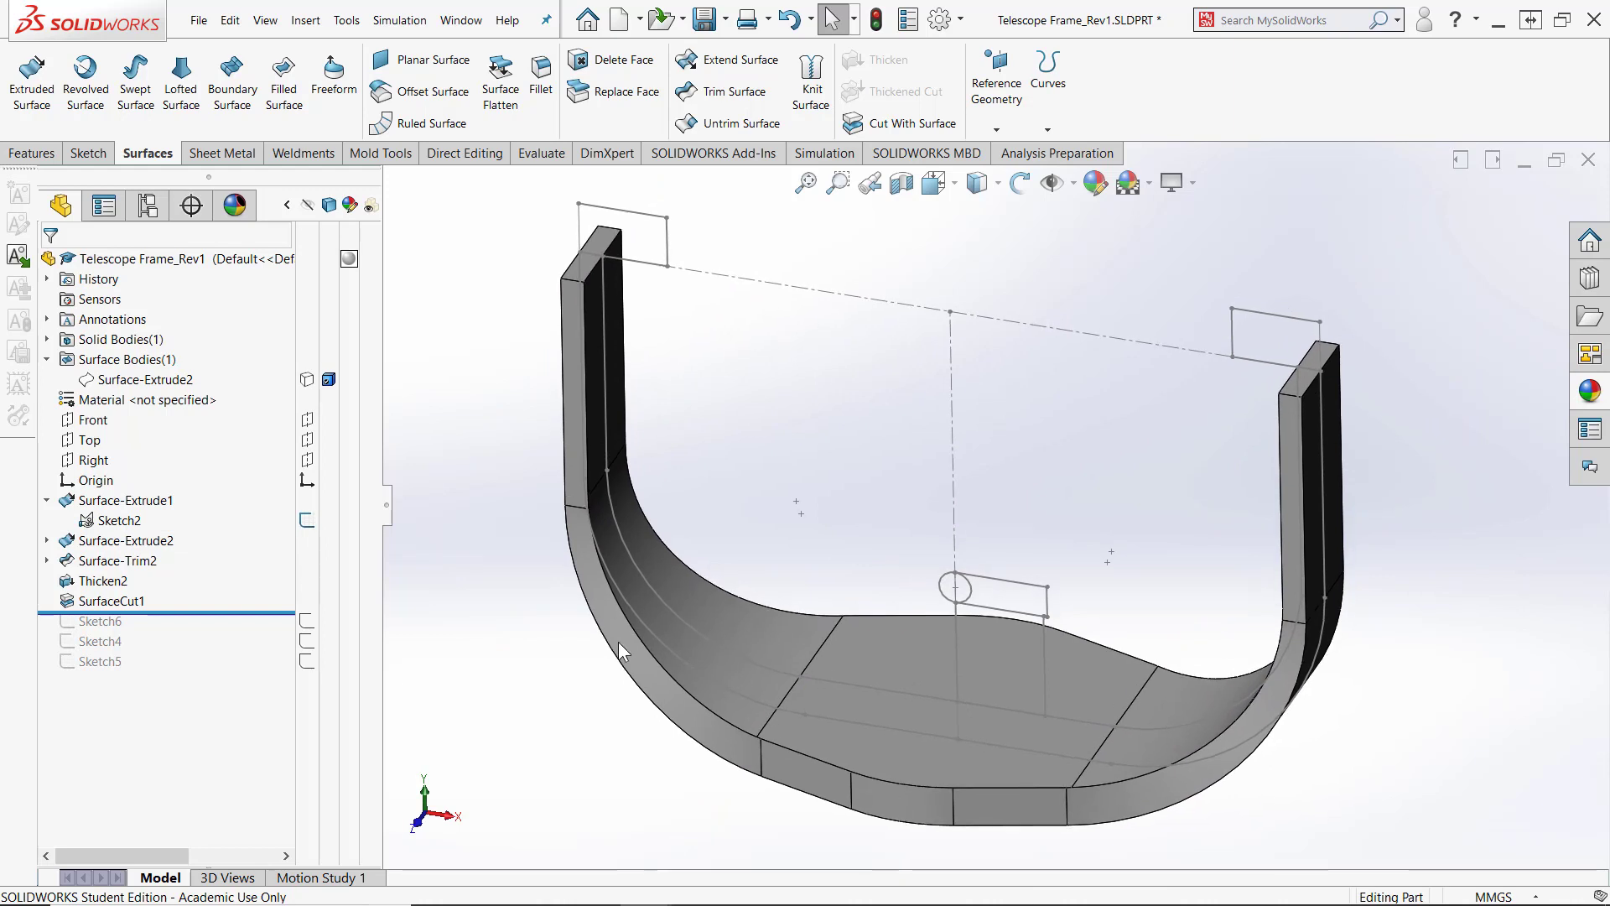
{"action": "left_click", "coordinate": [657, 268]}
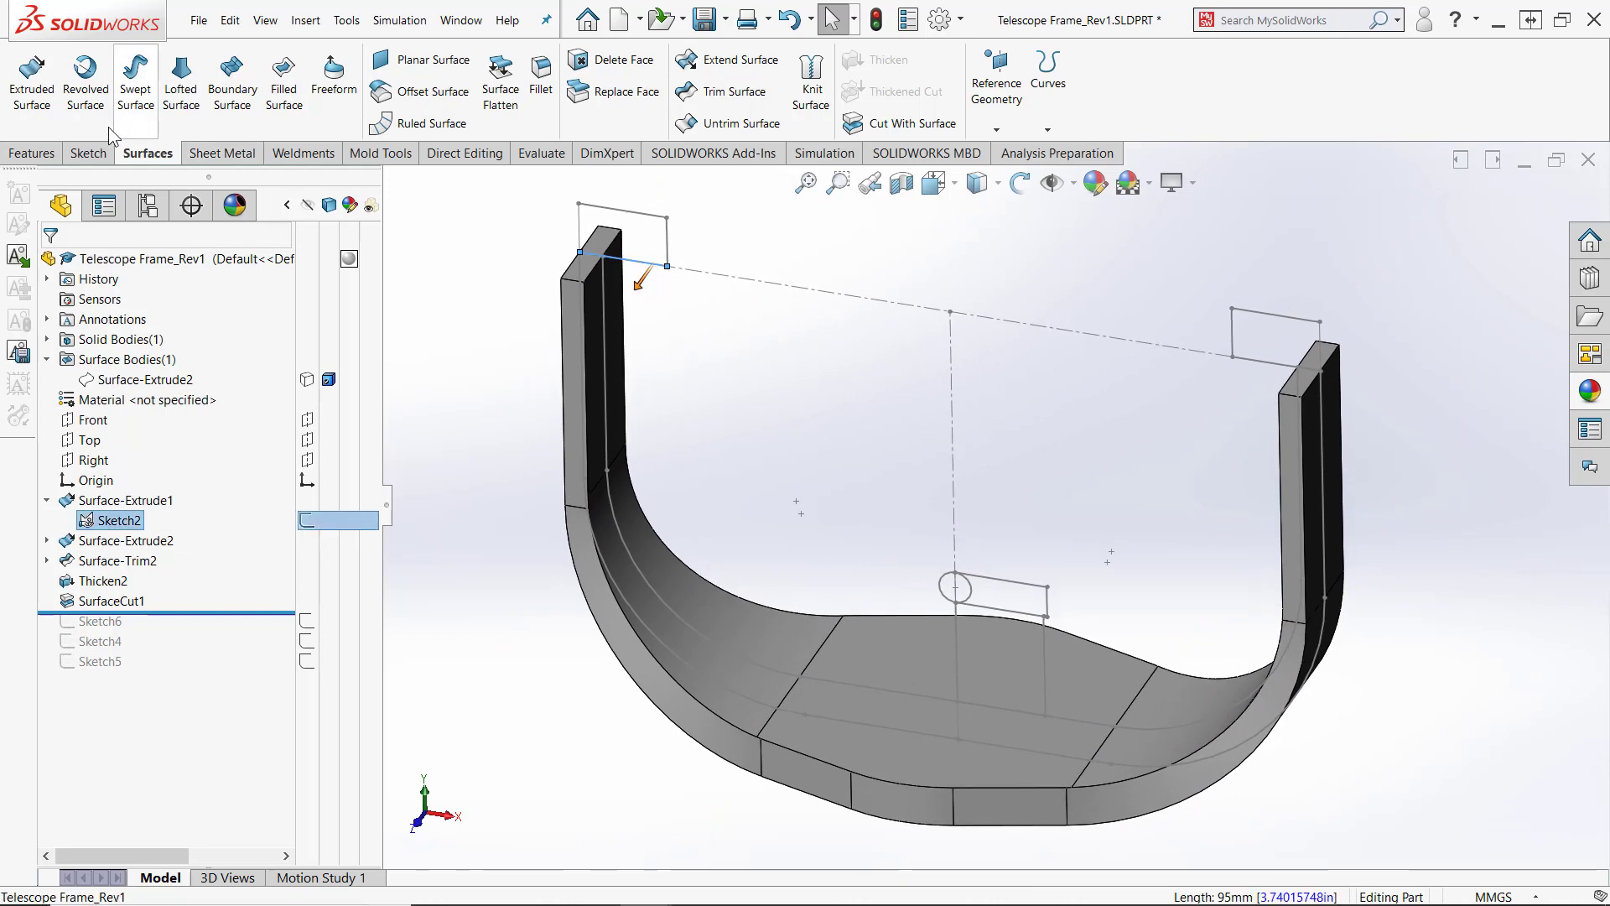
{"action": "left_click", "coordinate": [31, 153]}
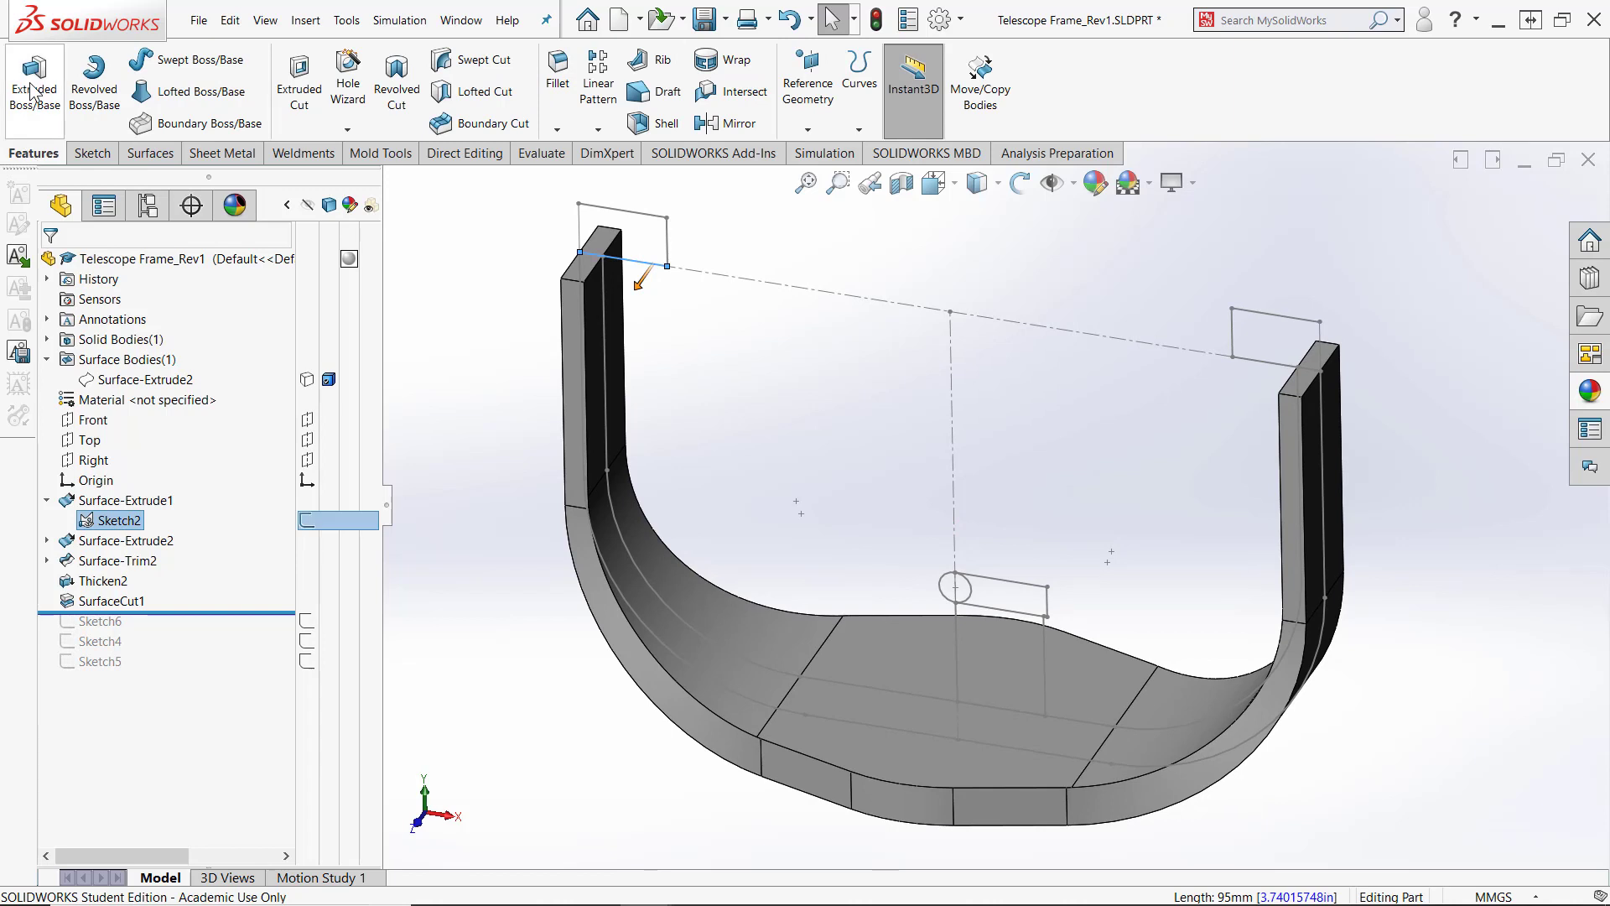
{"action": "left_click", "coordinate": [99, 91]}
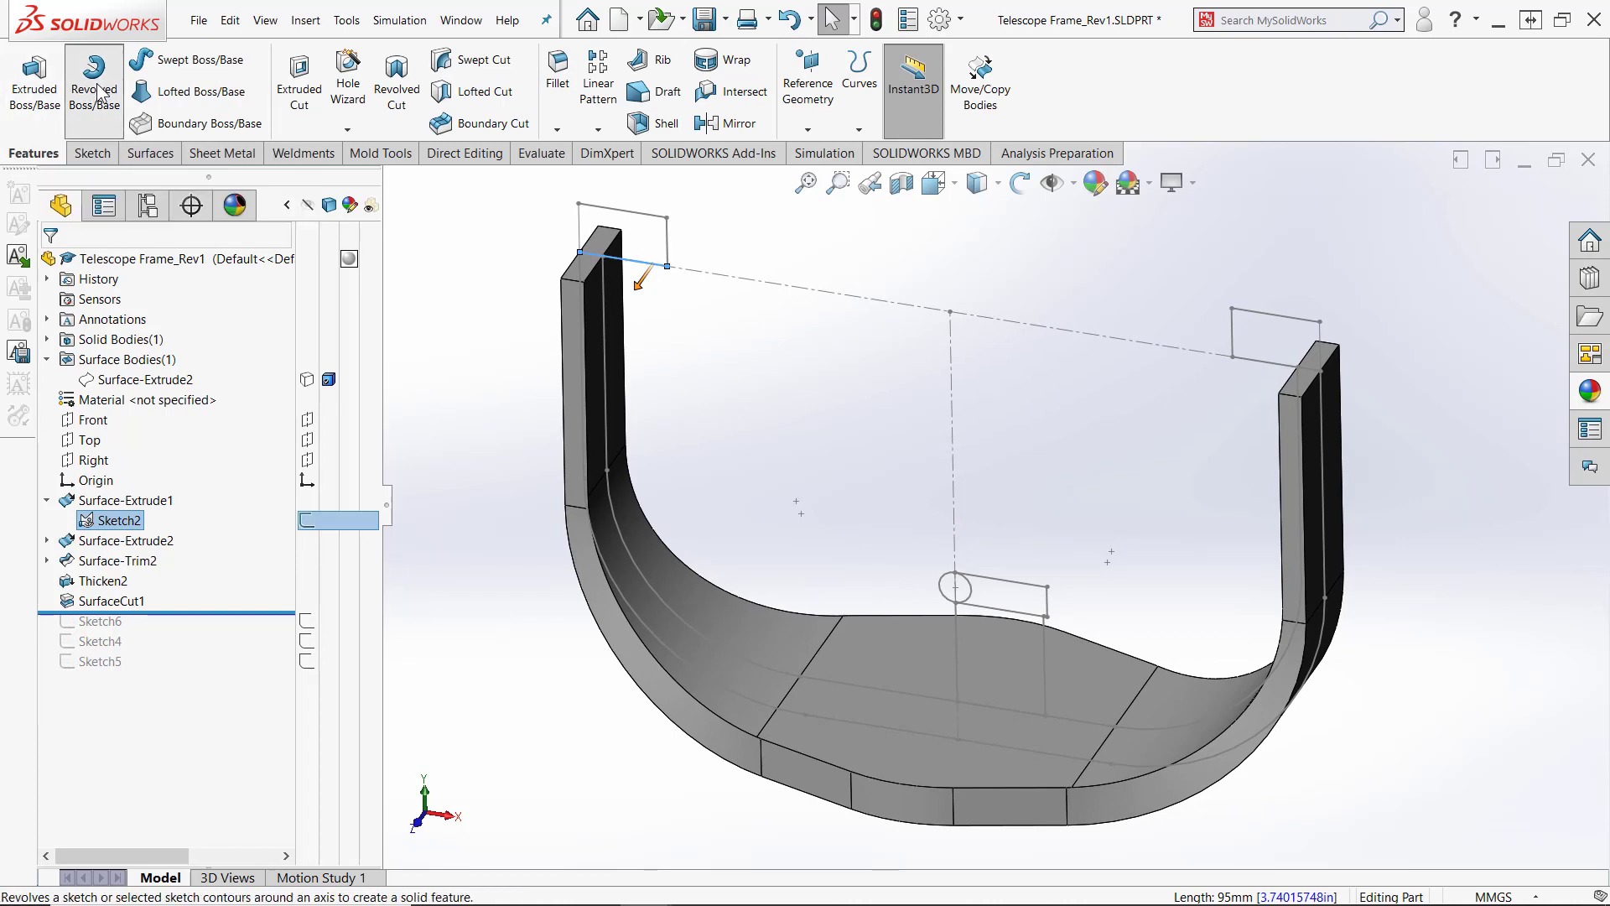
{"action": "left_click", "coordinate": [134, 568]}
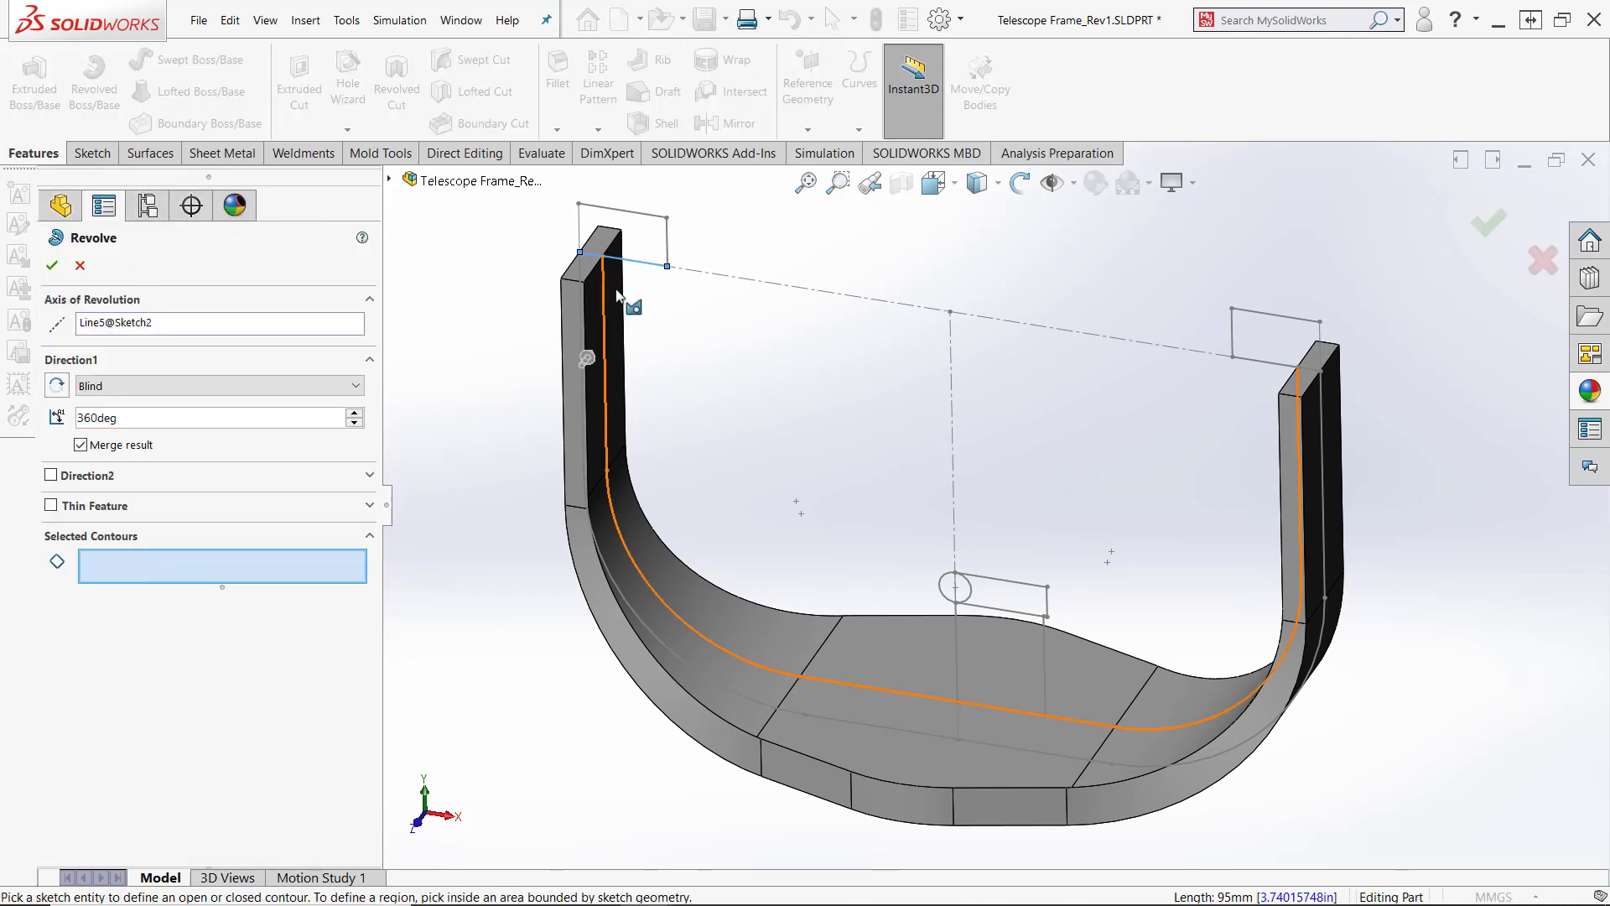
{"action": "left_click", "coordinate": [648, 245]}
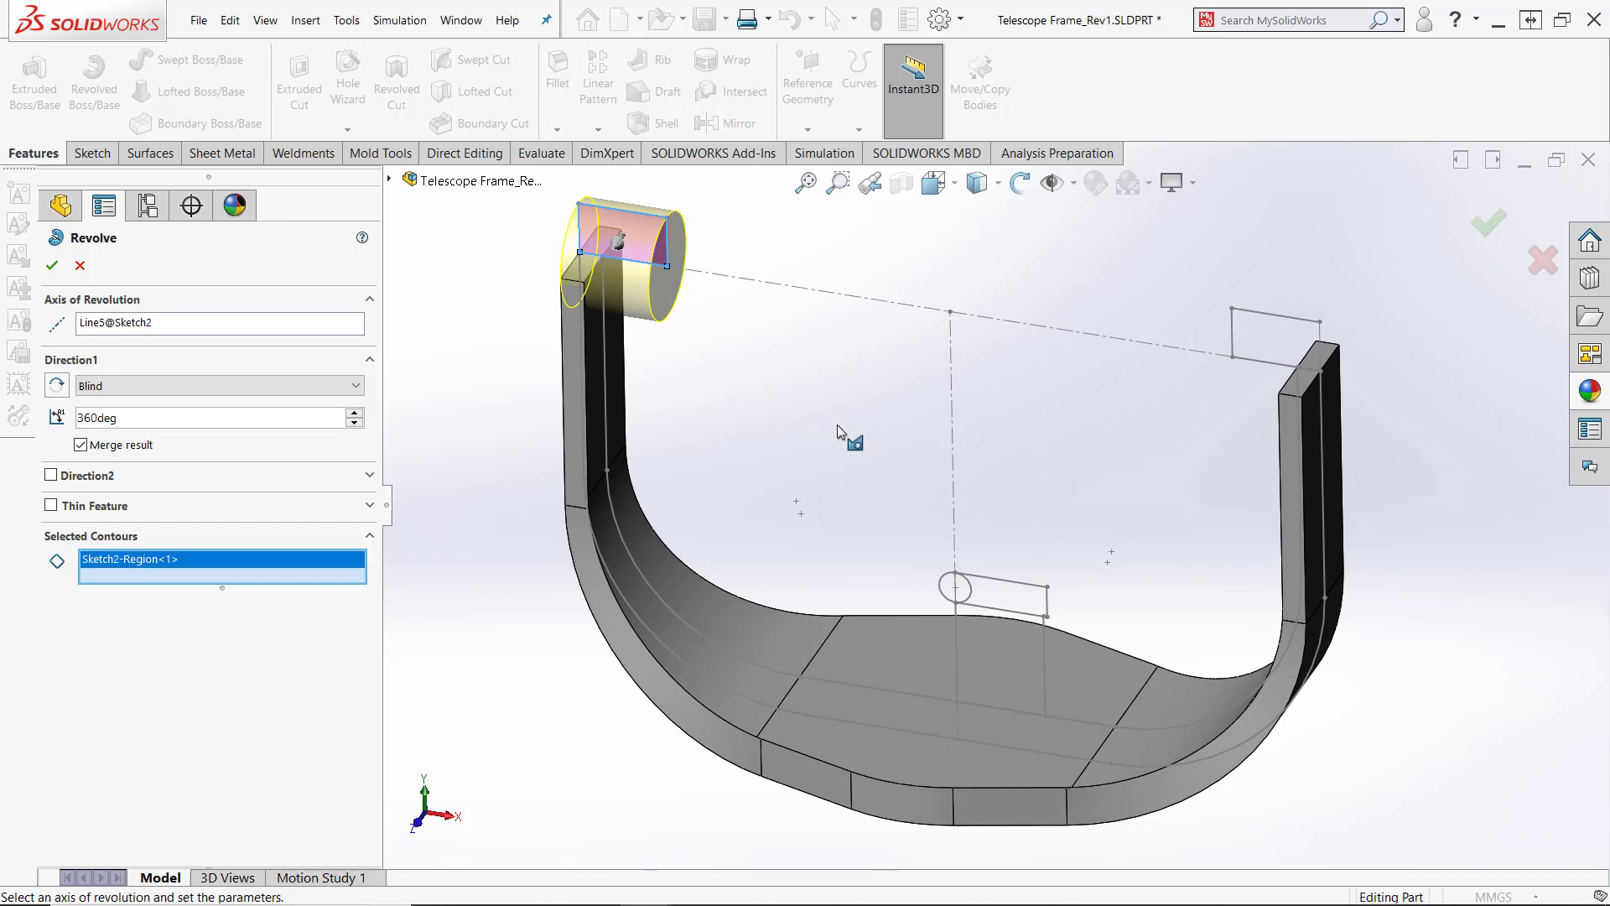
{"action": "left_click", "coordinate": [1275, 352]}
{"action": "left_click", "coordinate": [52, 266]}
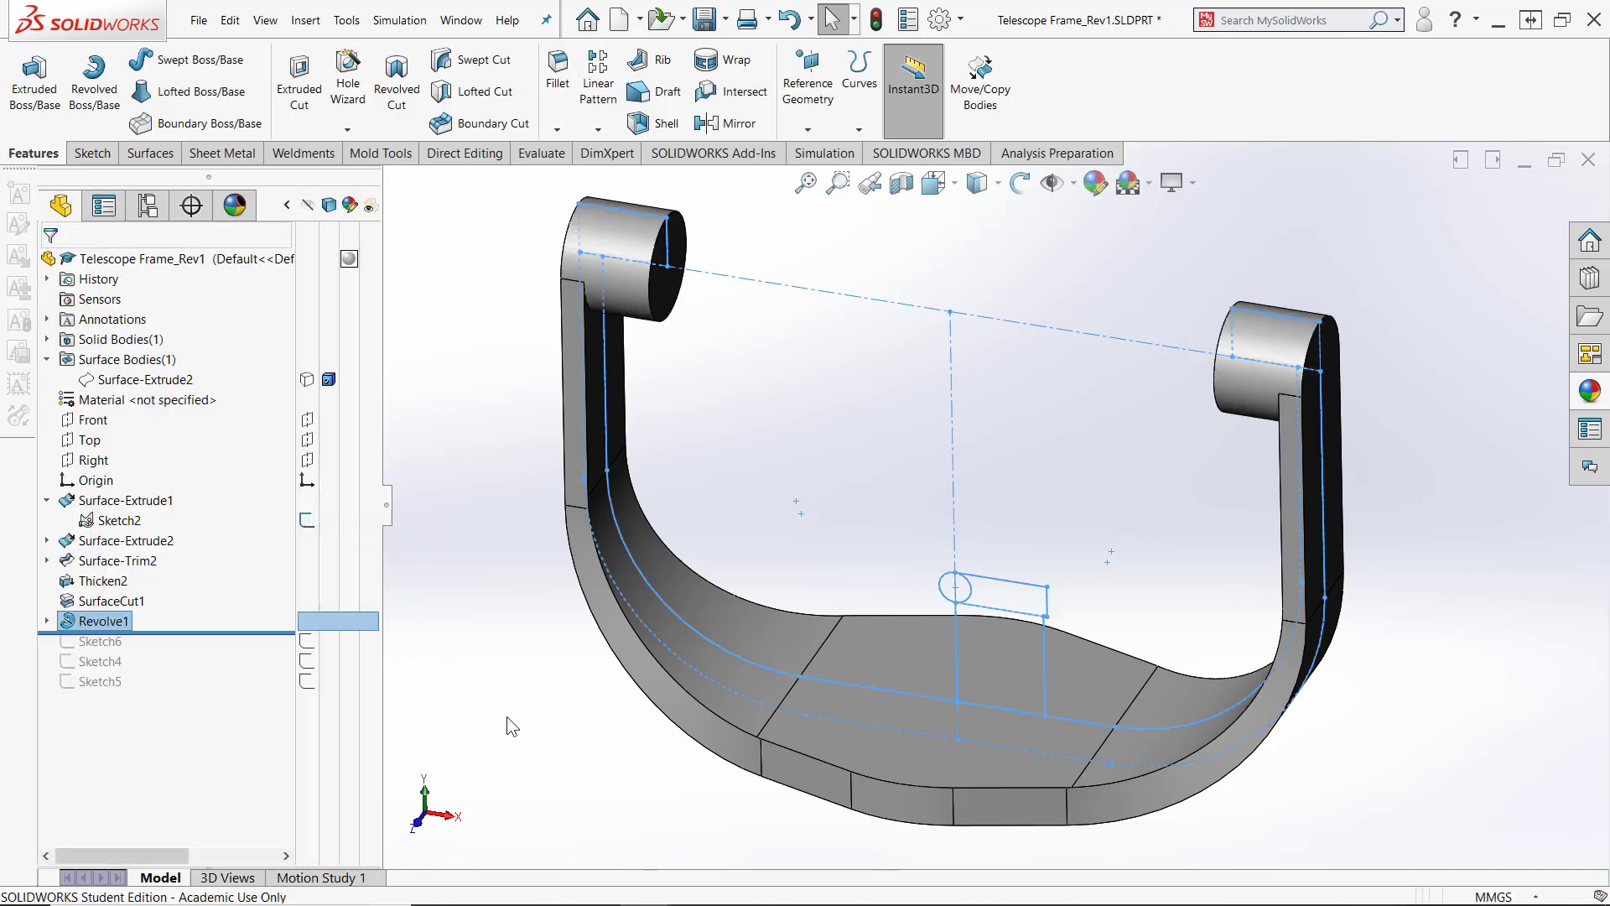
Revolve Sketch2's central rectangle, the collar region above it and the enclosed half circle 360° about the vertical centre line, merging the result
{"action": "left_click", "coordinate": [958, 641]}
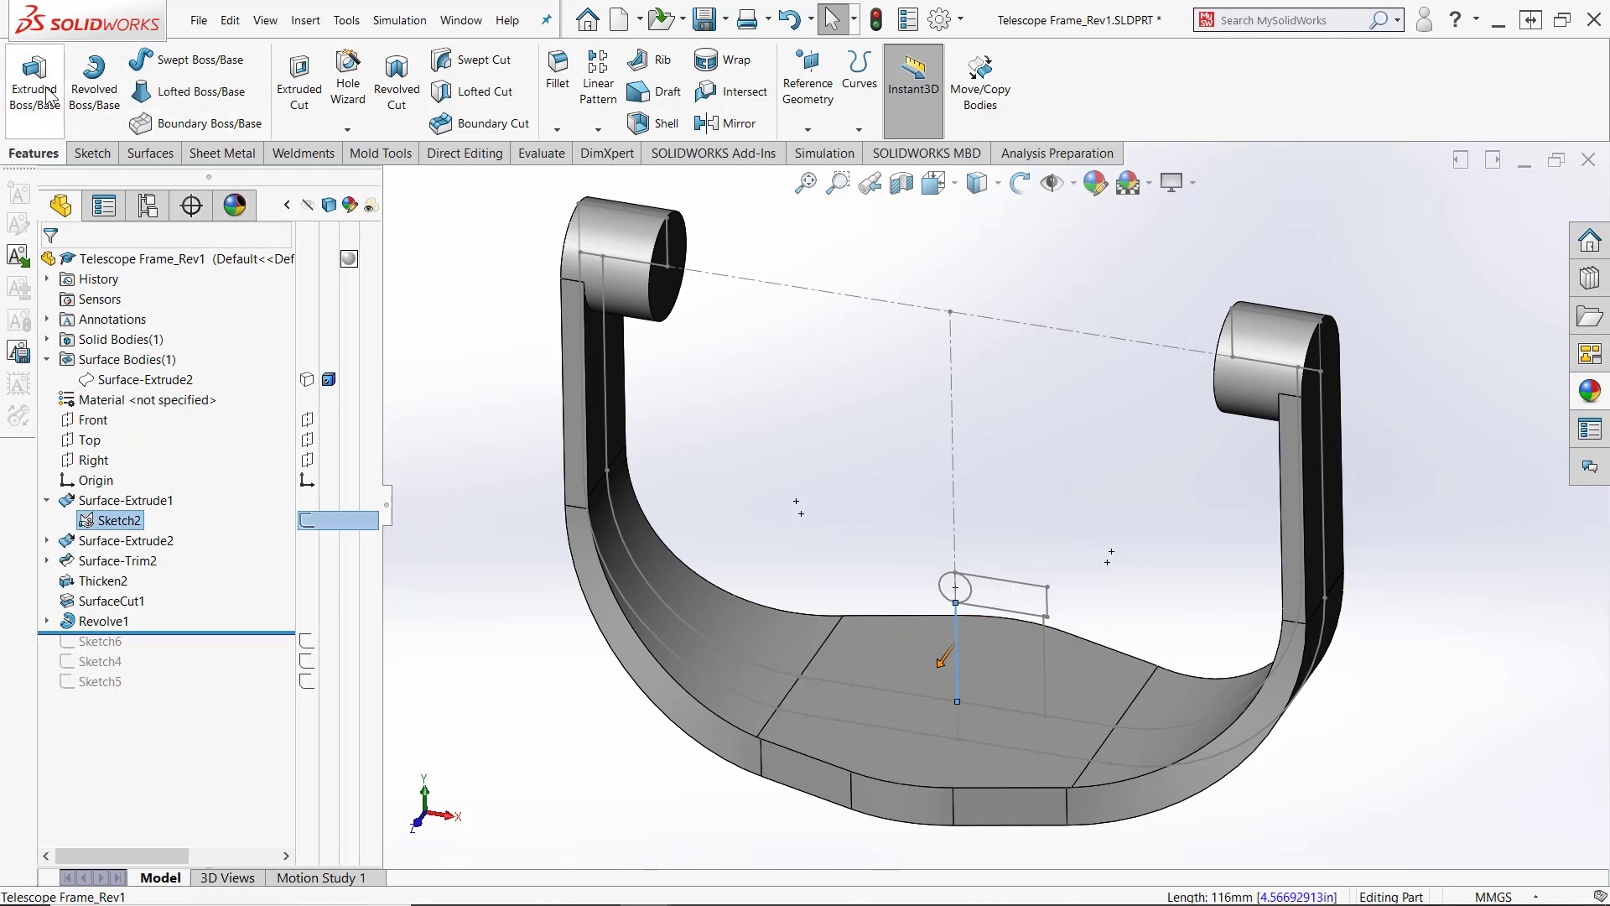
{"action": "left_click", "coordinate": [99, 87]}
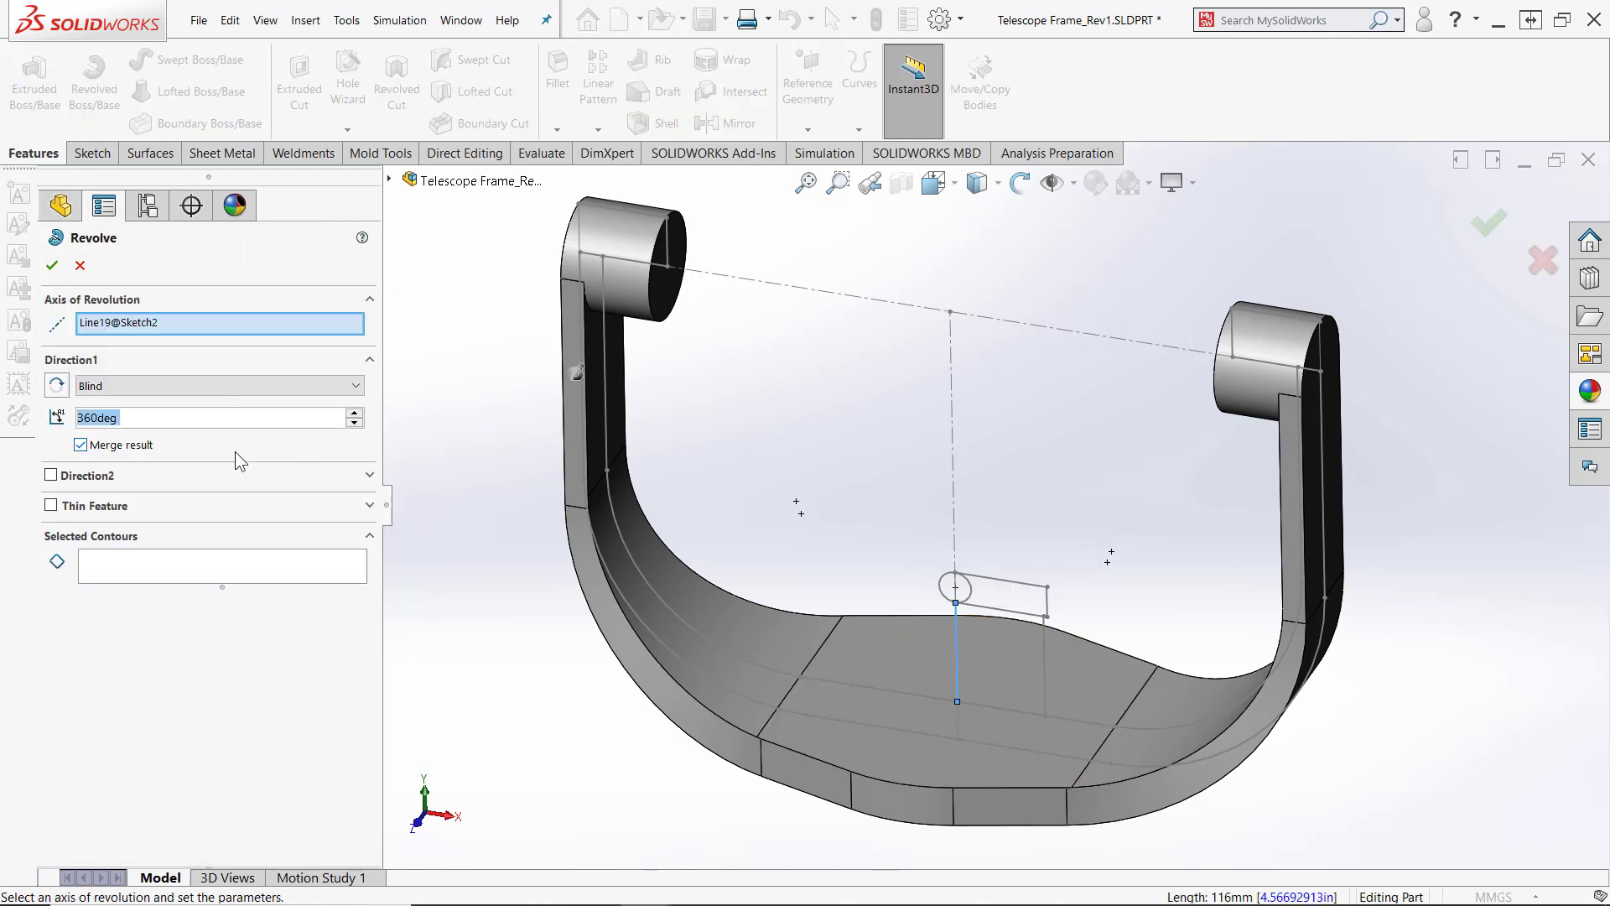
{"action": "left_click", "coordinate": [145, 570]}
{"action": "left_click", "coordinate": [1003, 674]}
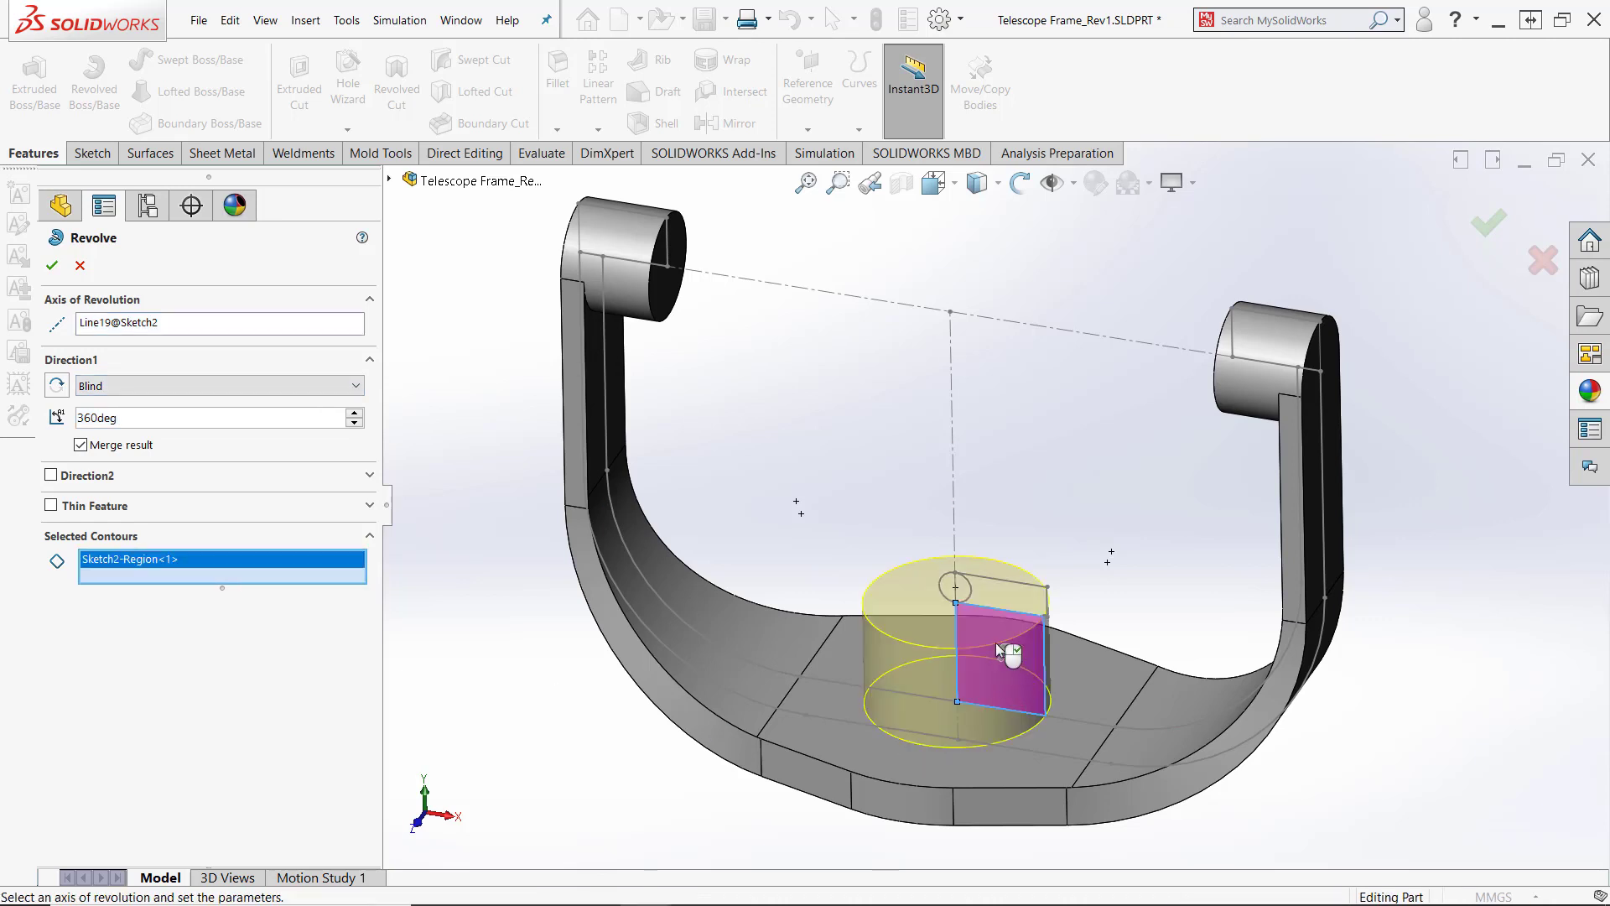
{"action": "left_click", "coordinate": [997, 599]}
{"action": "scroll", "coordinate": [990, 596], "scroll_direction": "down", "scroll_amount": 5}
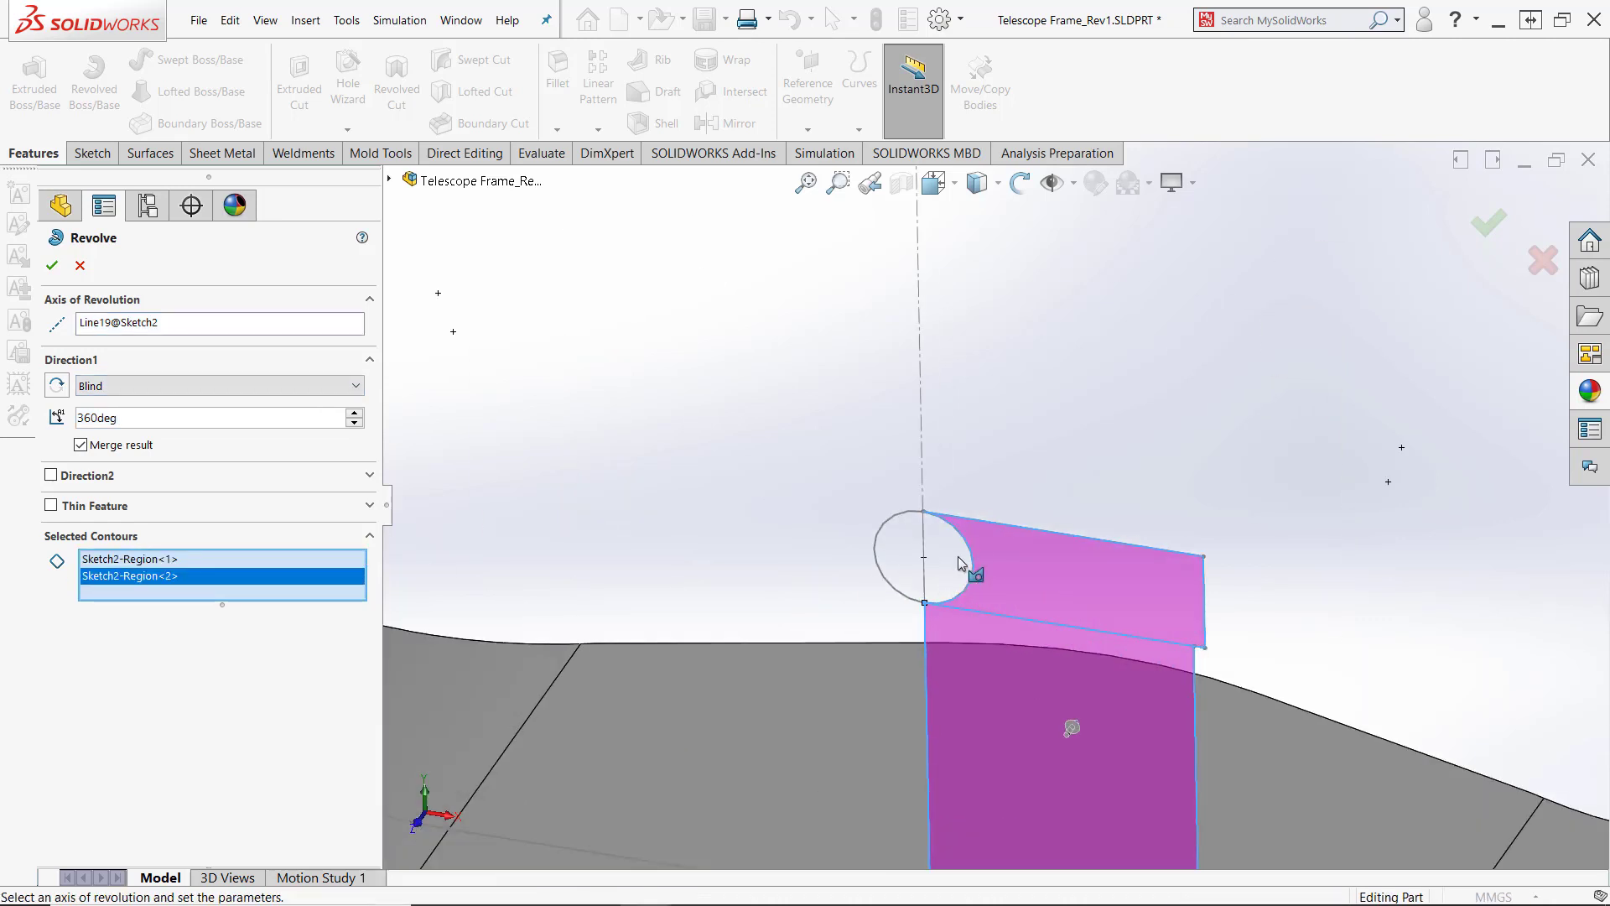
{"action": "left_click", "coordinate": [966, 563]}
{"action": "scroll", "coordinate": [938, 597], "scroll_direction": "up", "scroll_amount": 6}
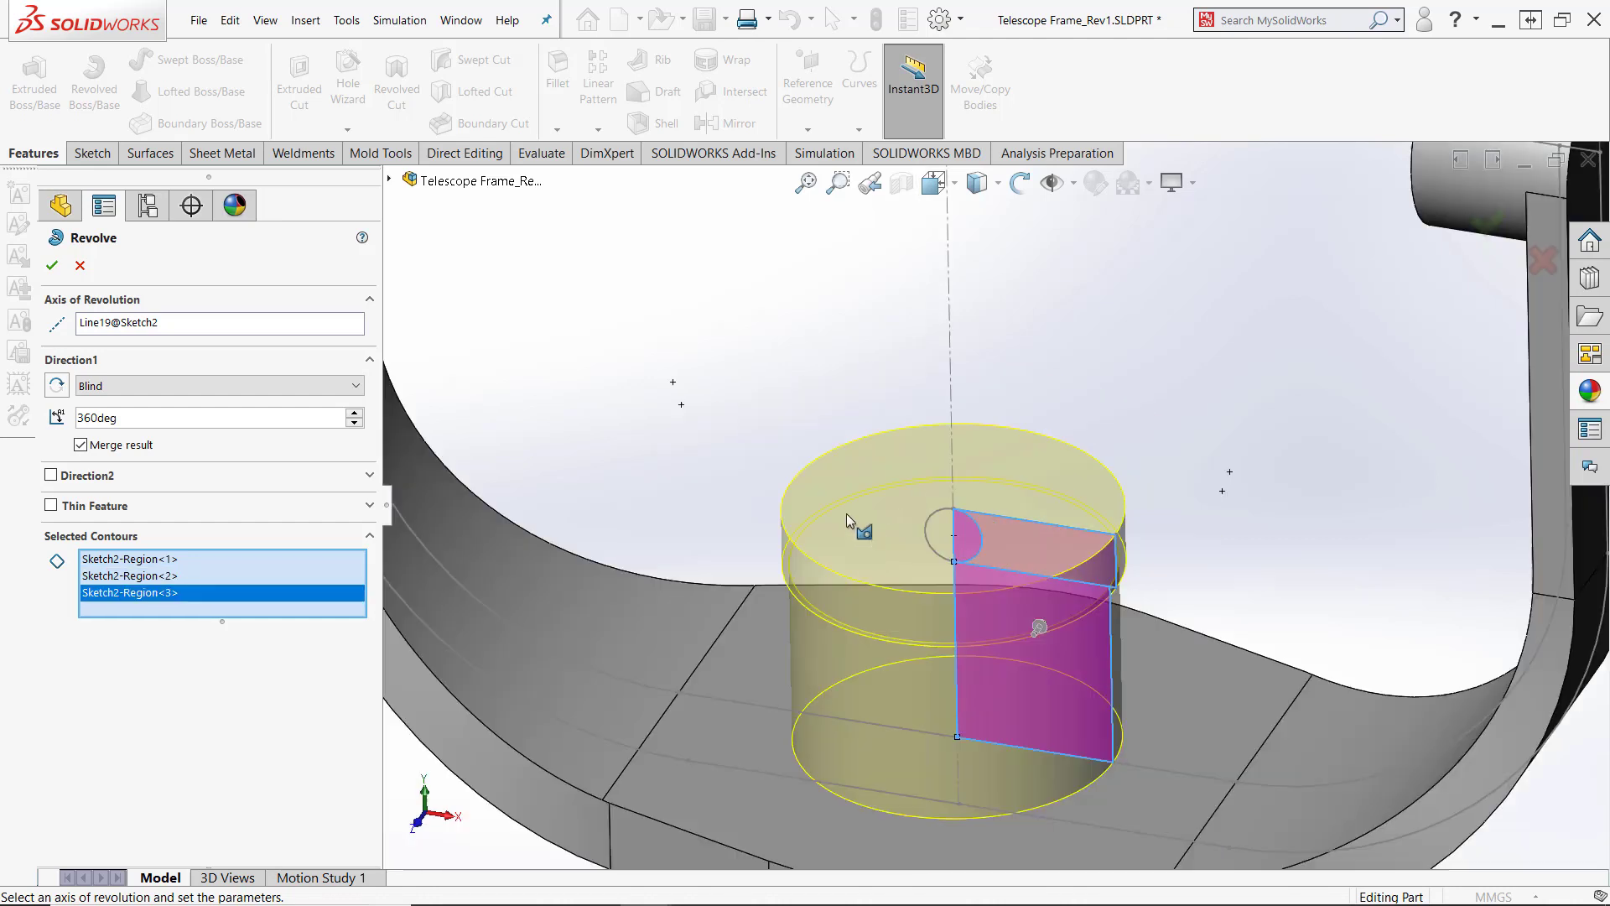
{"action": "left_click", "coordinate": [52, 266]}
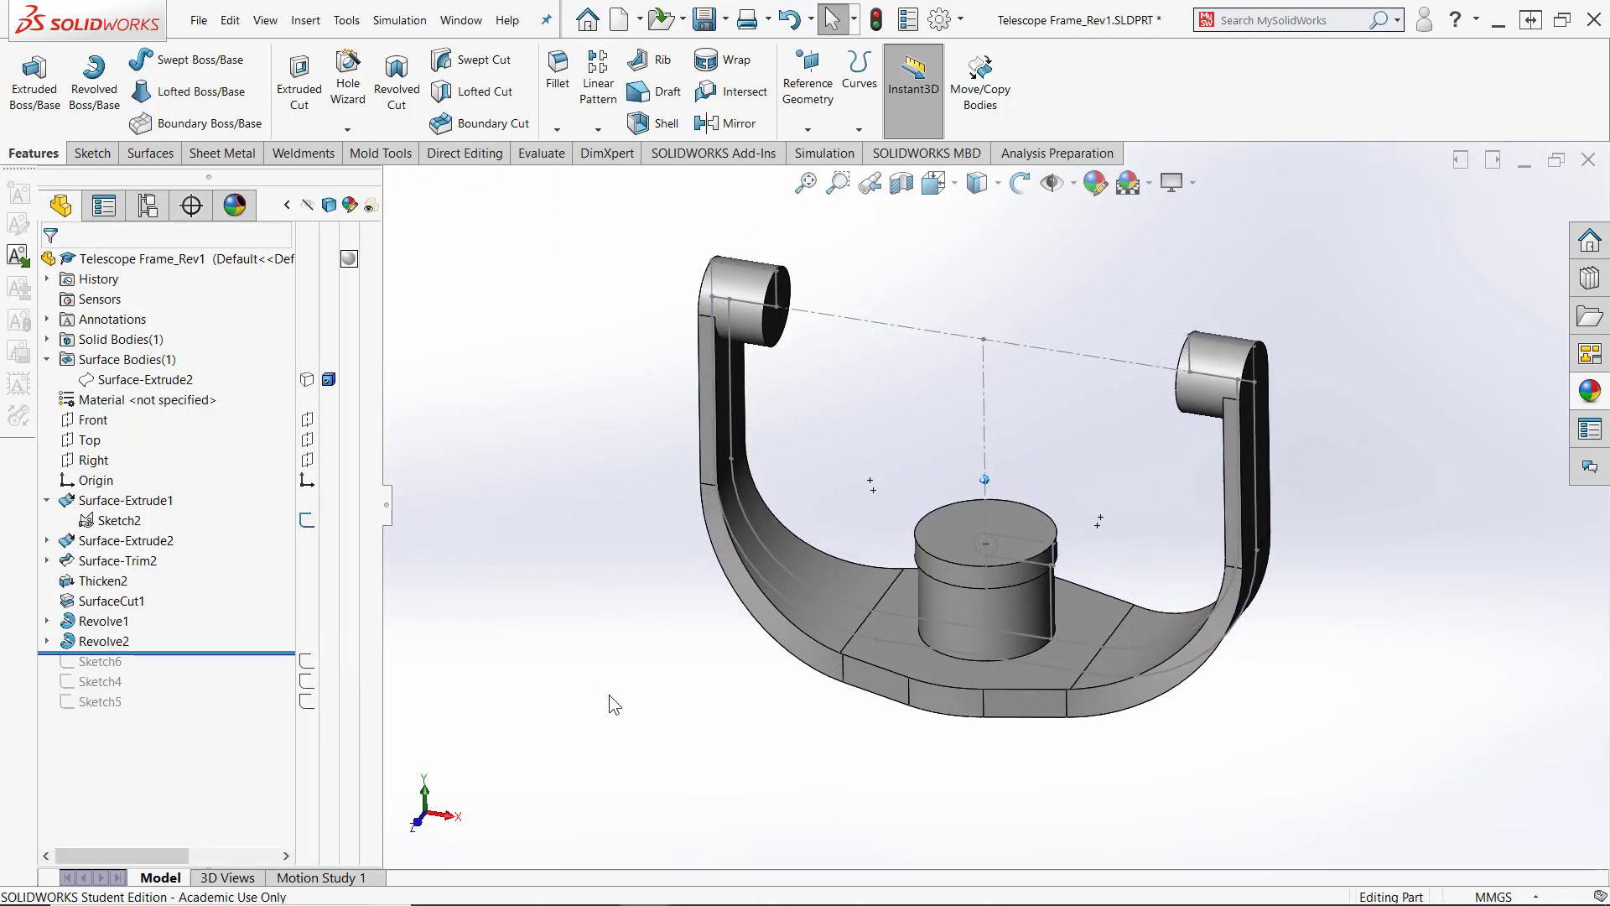
Extrude Sketch2's small circle in the hub collar as a merged Mid Plane boss 254 mm deep, consulting the forum drawing for the depth
{"action": "scroll", "coordinate": [1015, 623], "scroll_direction": "down", "scroll_amount": 4}
{"action": "left_click", "coordinate": [922, 455]}
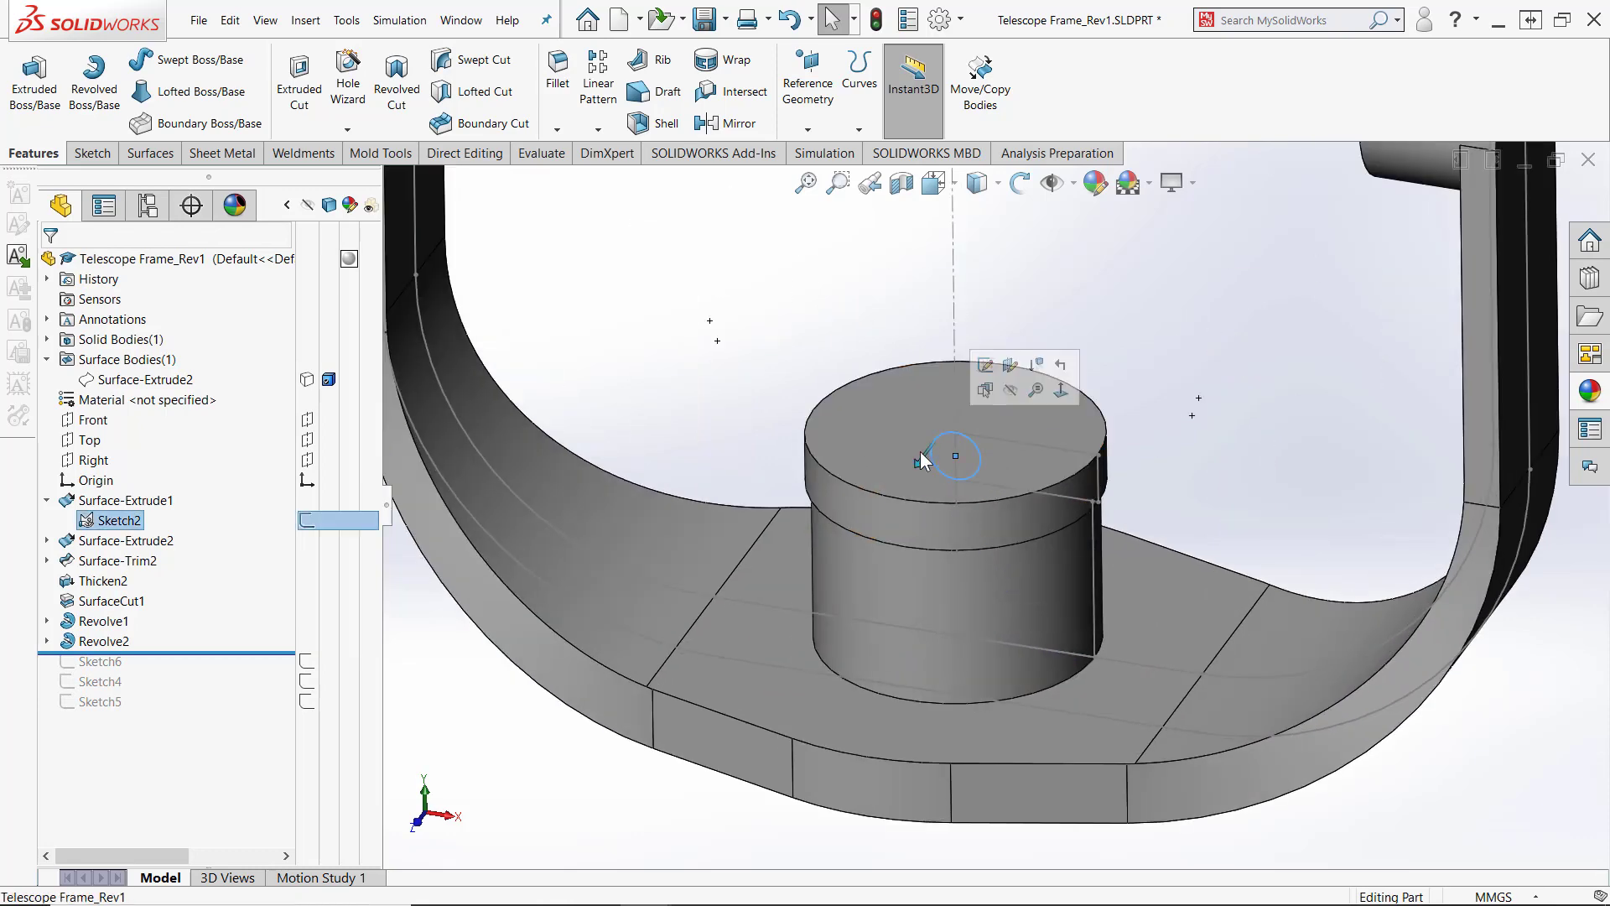
{"action": "left_click", "coordinate": [34, 88]}
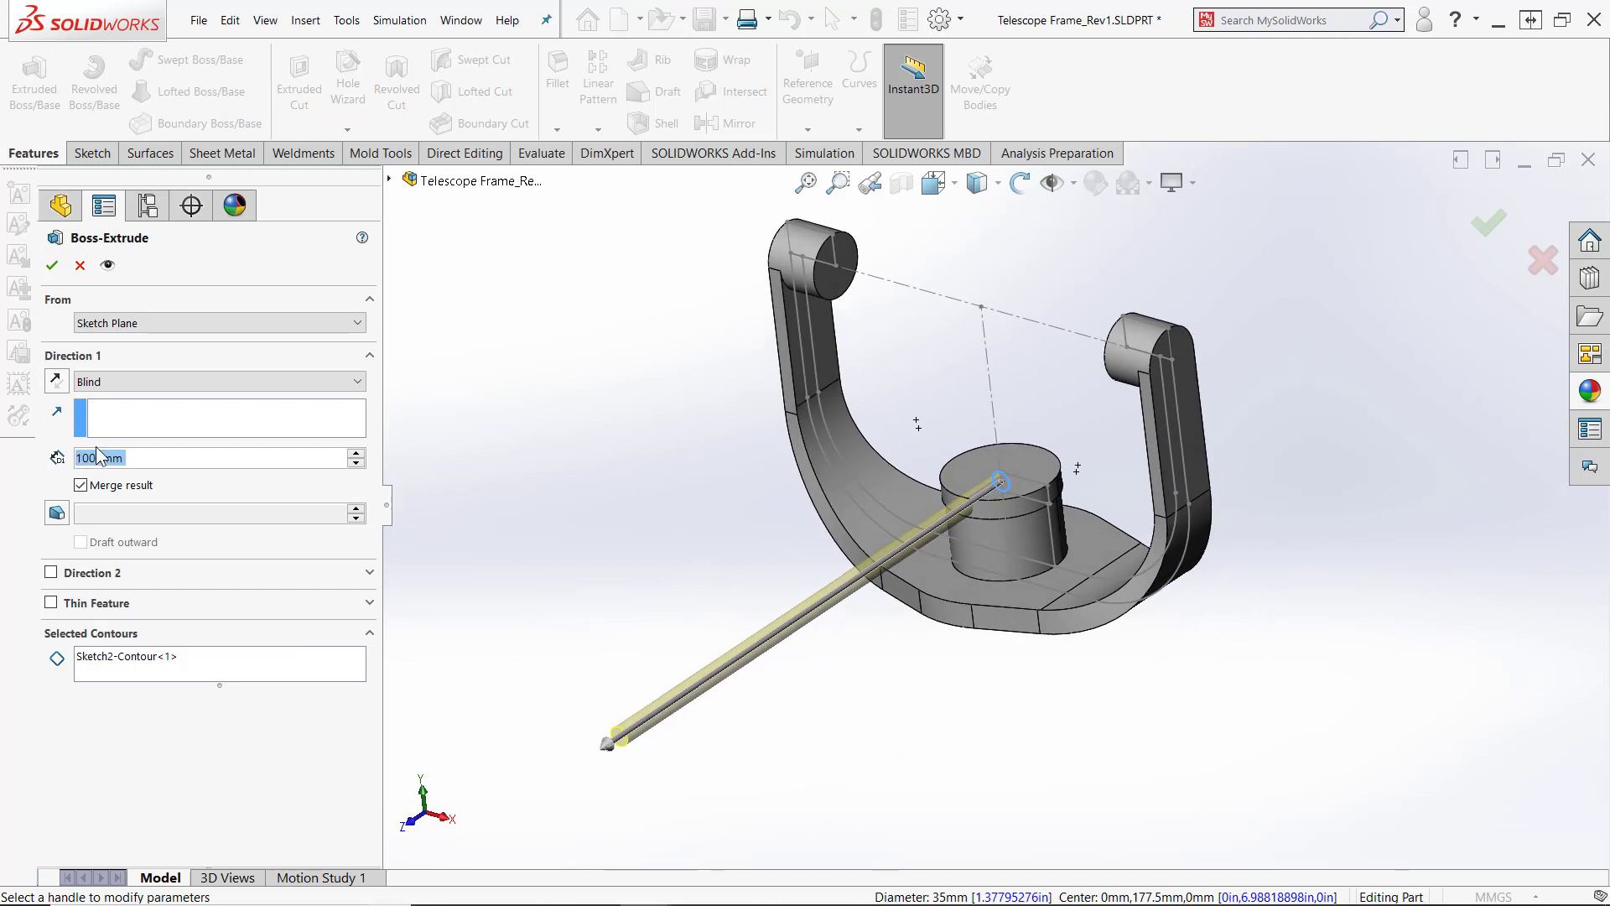
{"action": "left_click", "coordinate": [126, 382]}
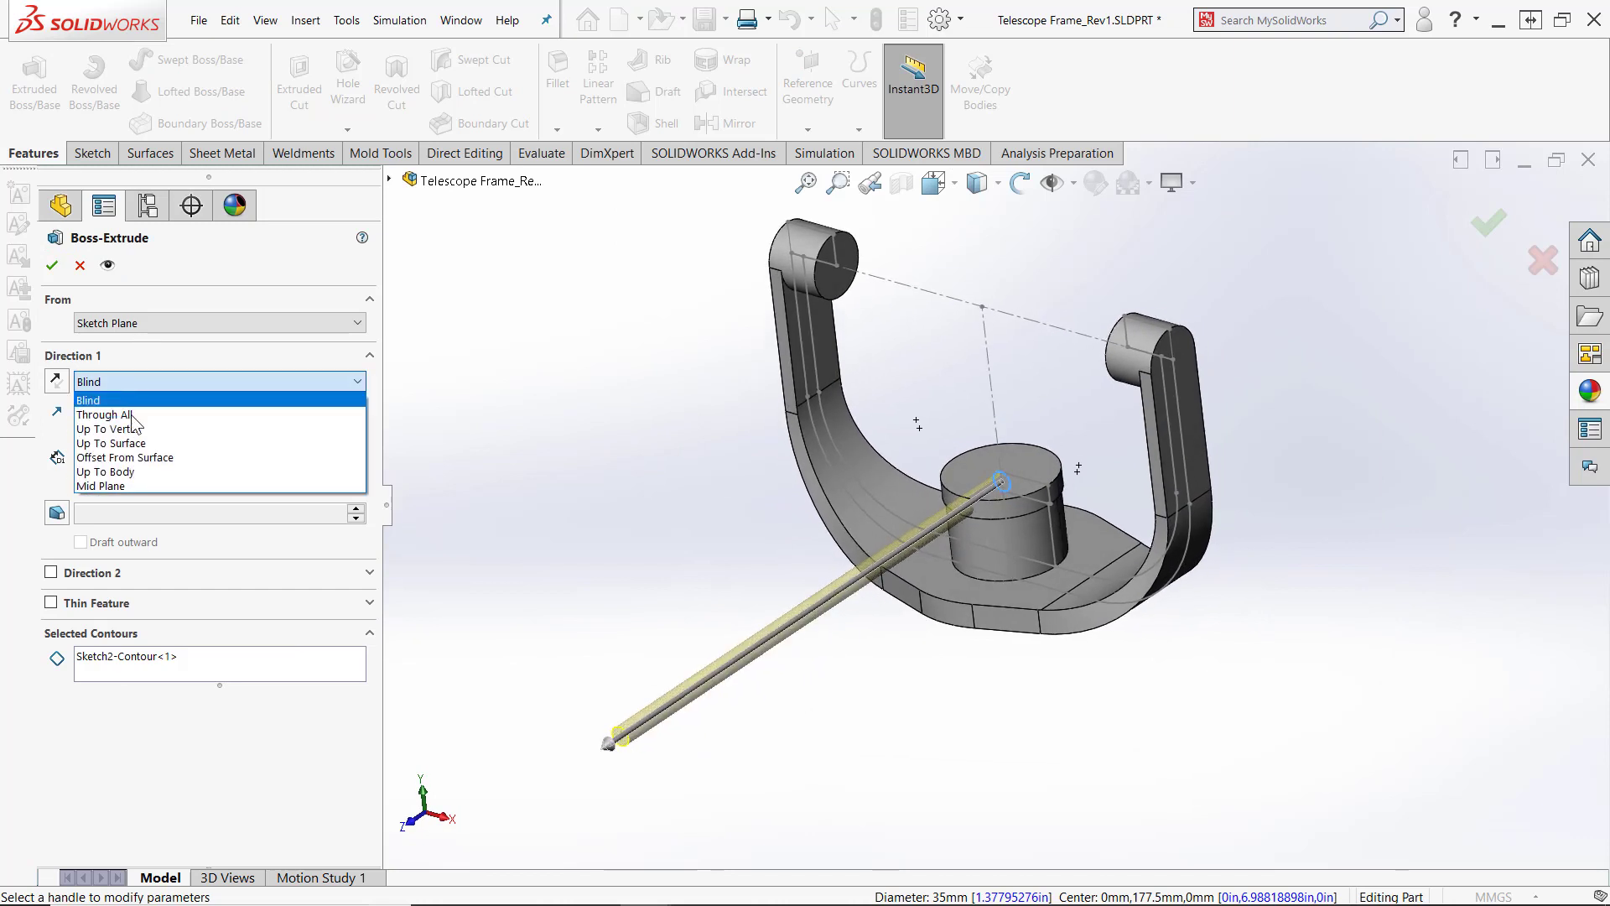
{"action": "left_click", "coordinate": [125, 487]}
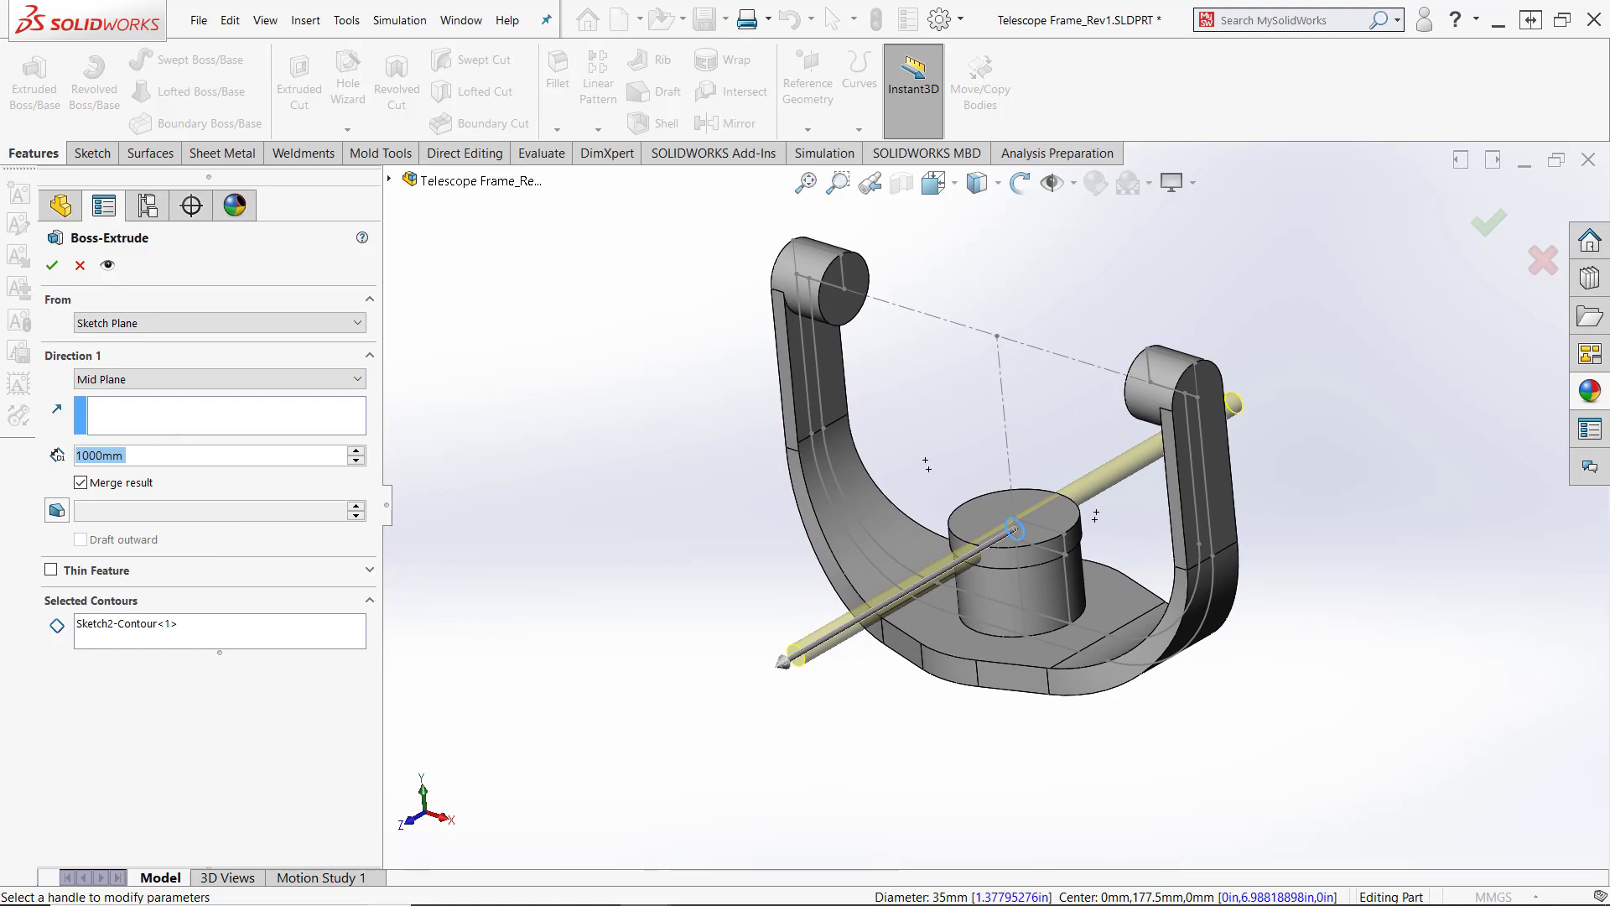
{"action": "left_click", "coordinate": [490, 896]}
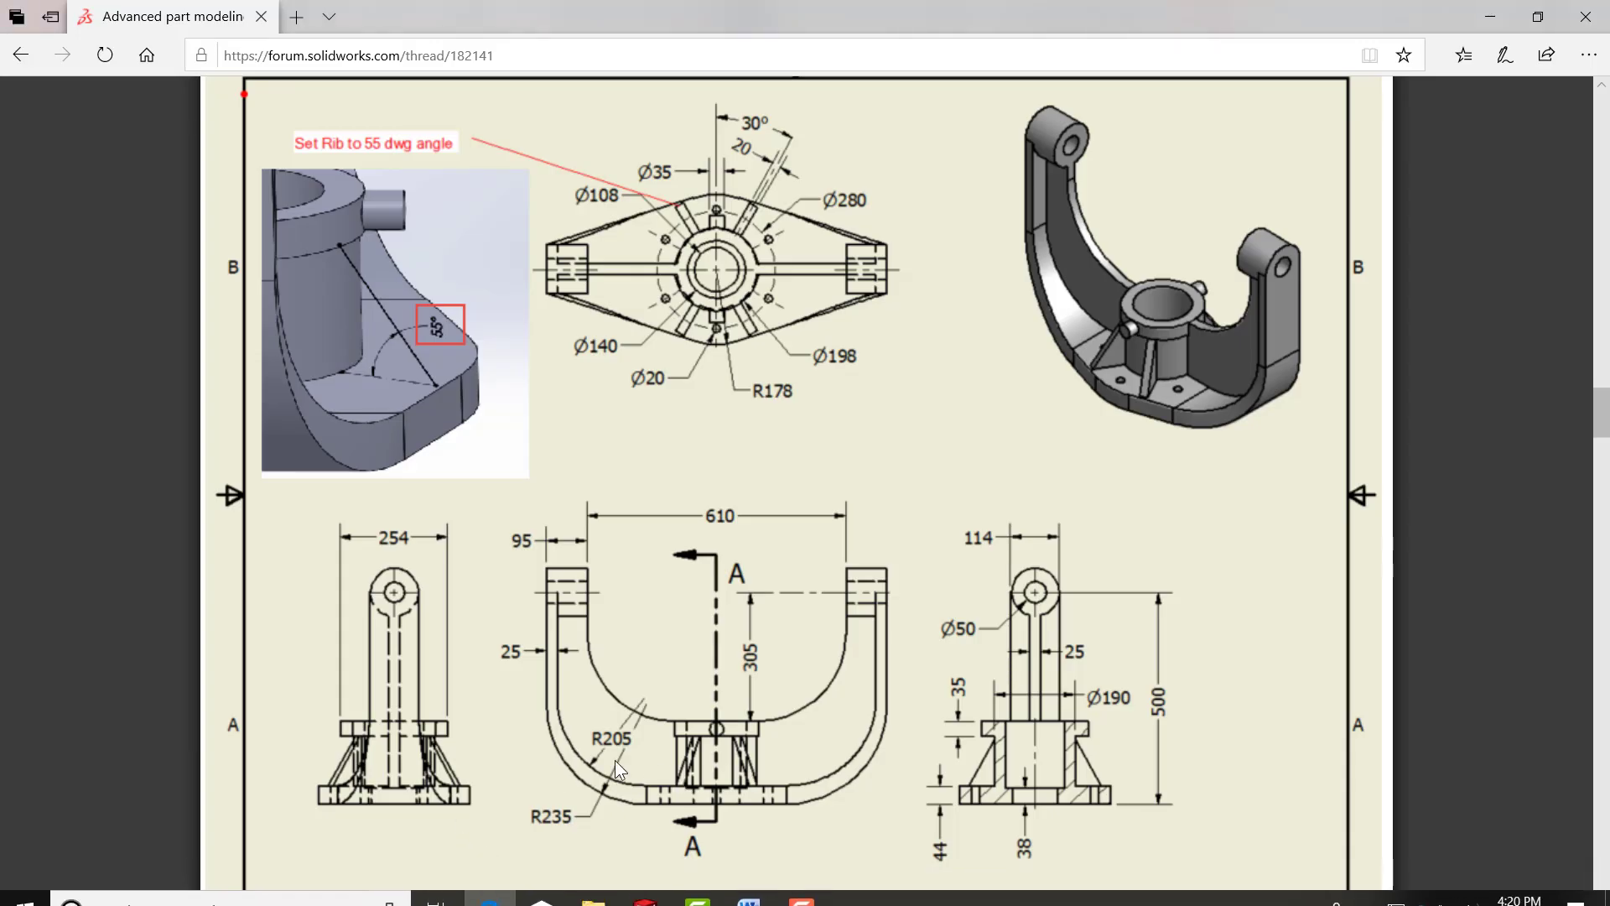
{"action": "mouse_move", "coordinate": [670, 900]}
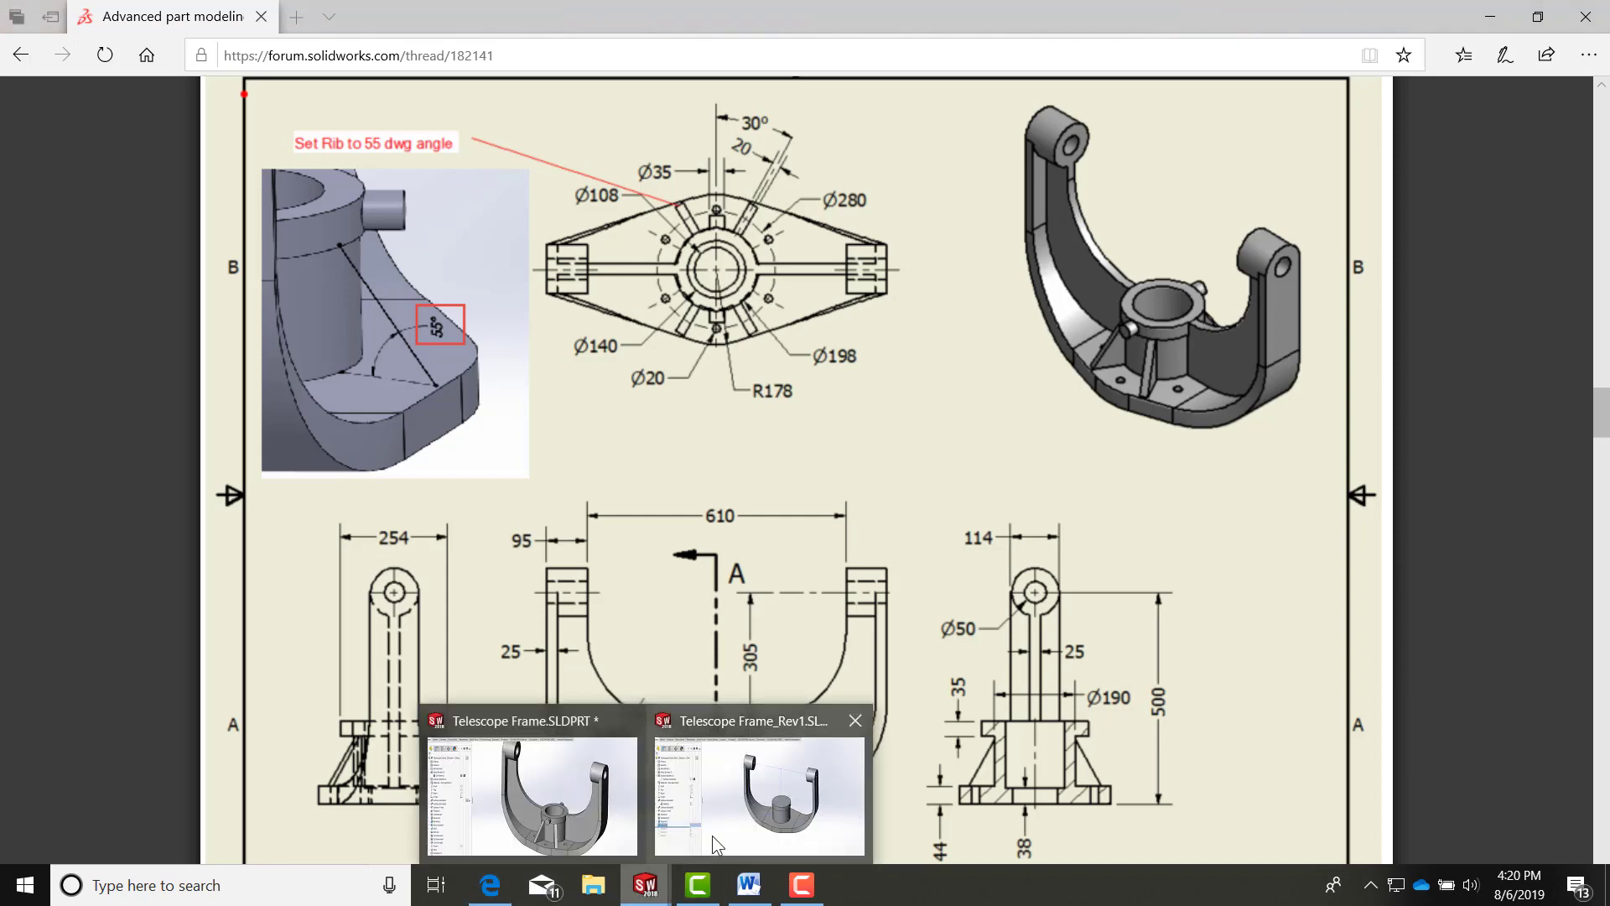
{"action": "left_click", "coordinate": [712, 834]}
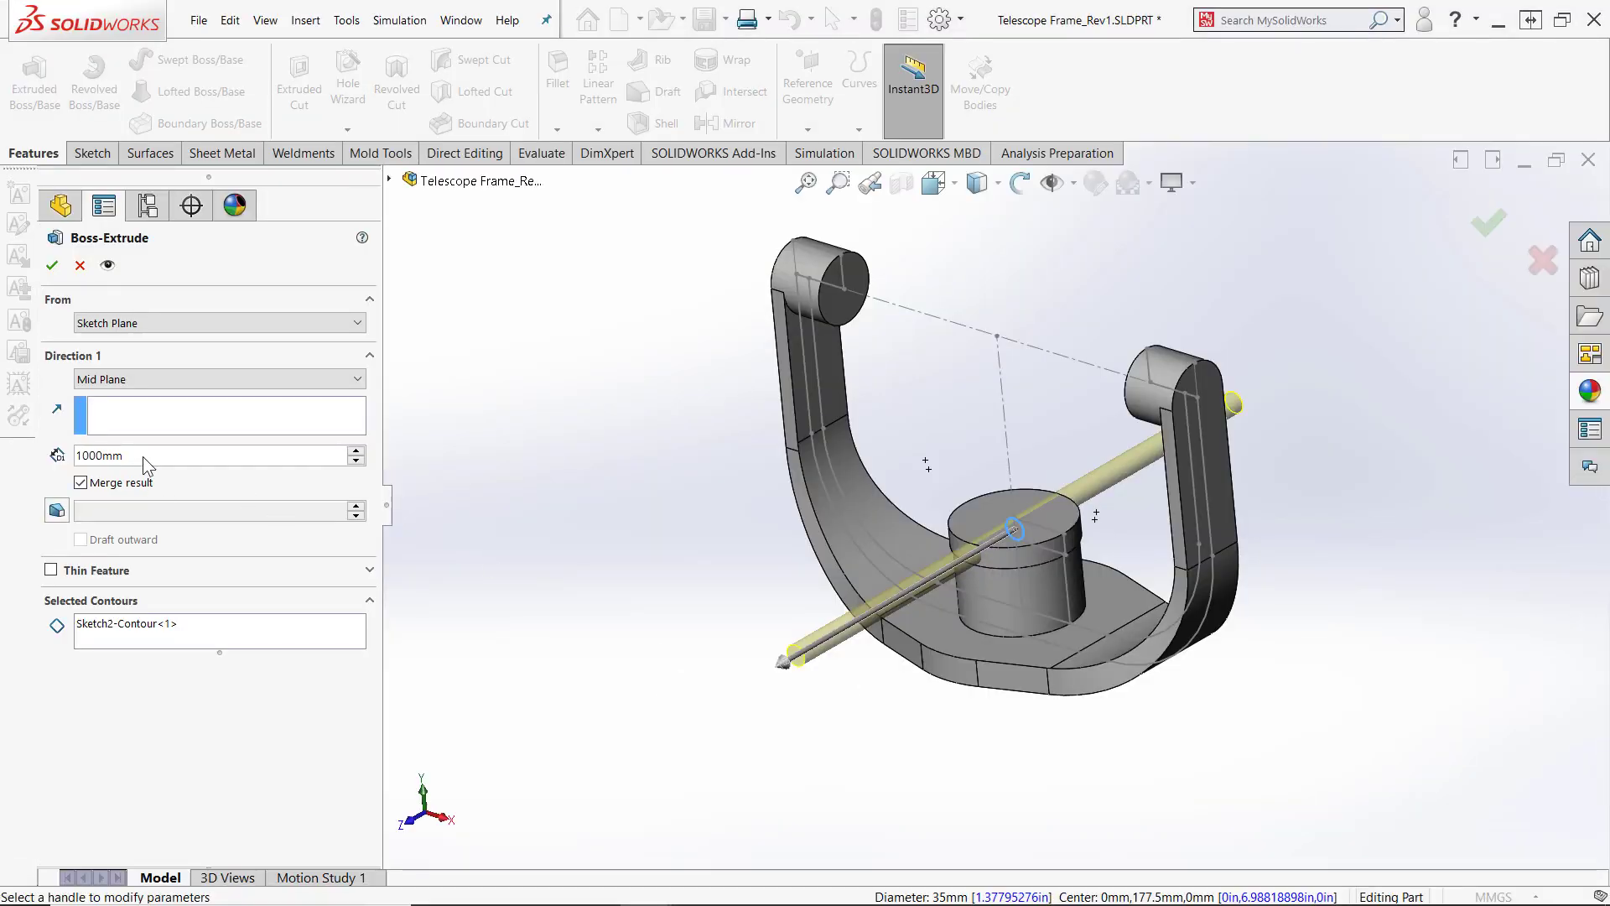
{"action": "left_click_drag", "start_coordinate": [142, 457], "coordinate": [10, 422]}
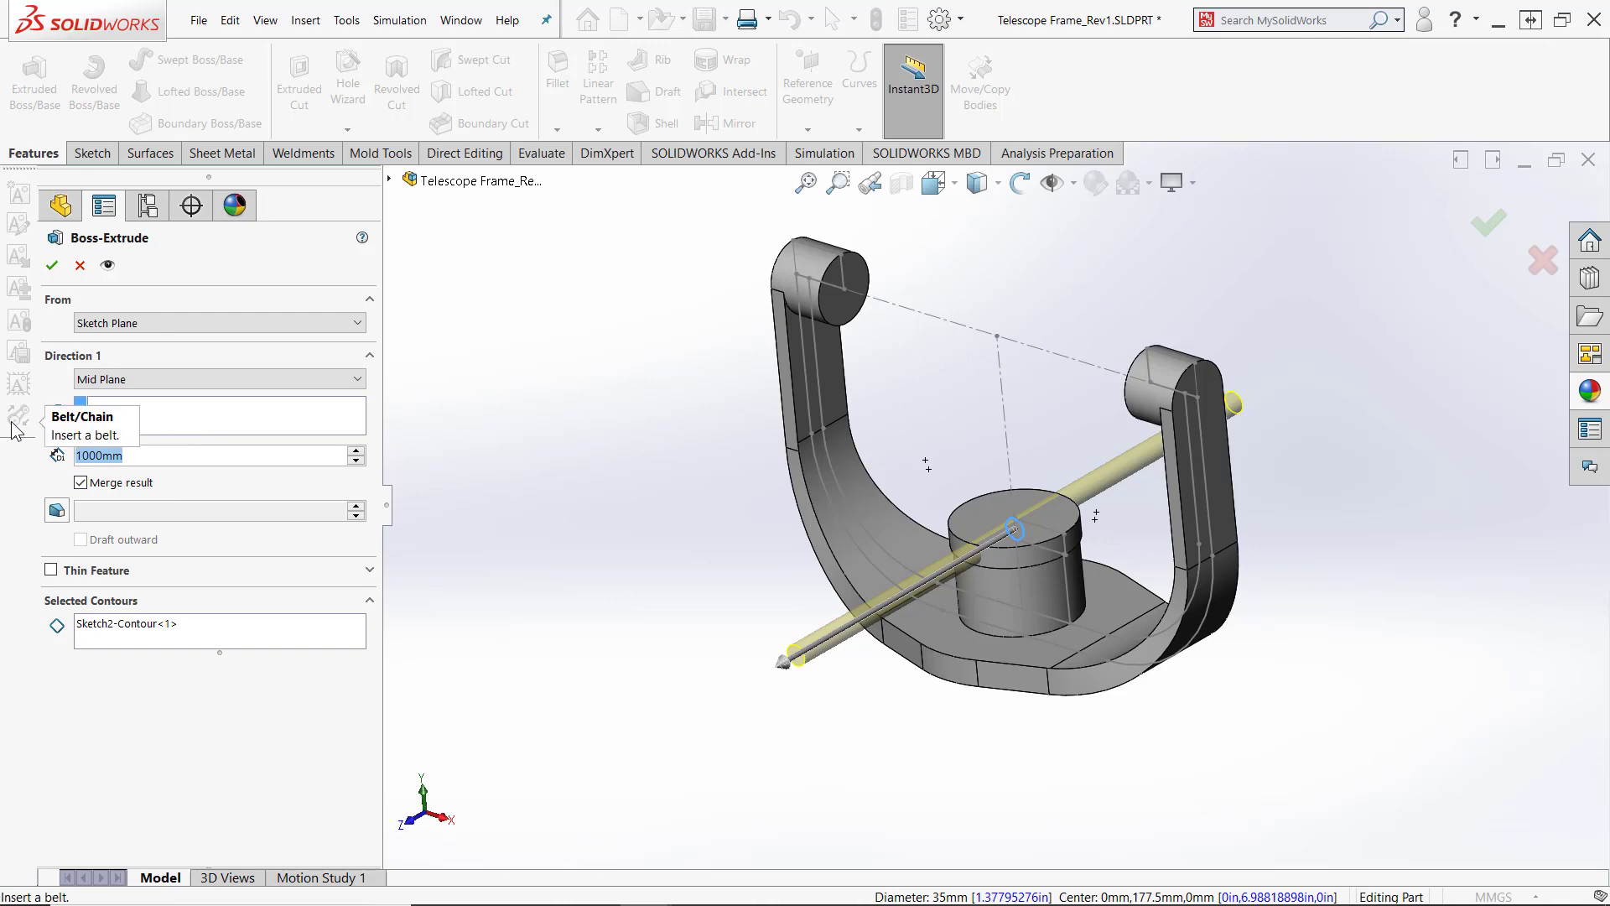
{"action": "type", "text": "254"}
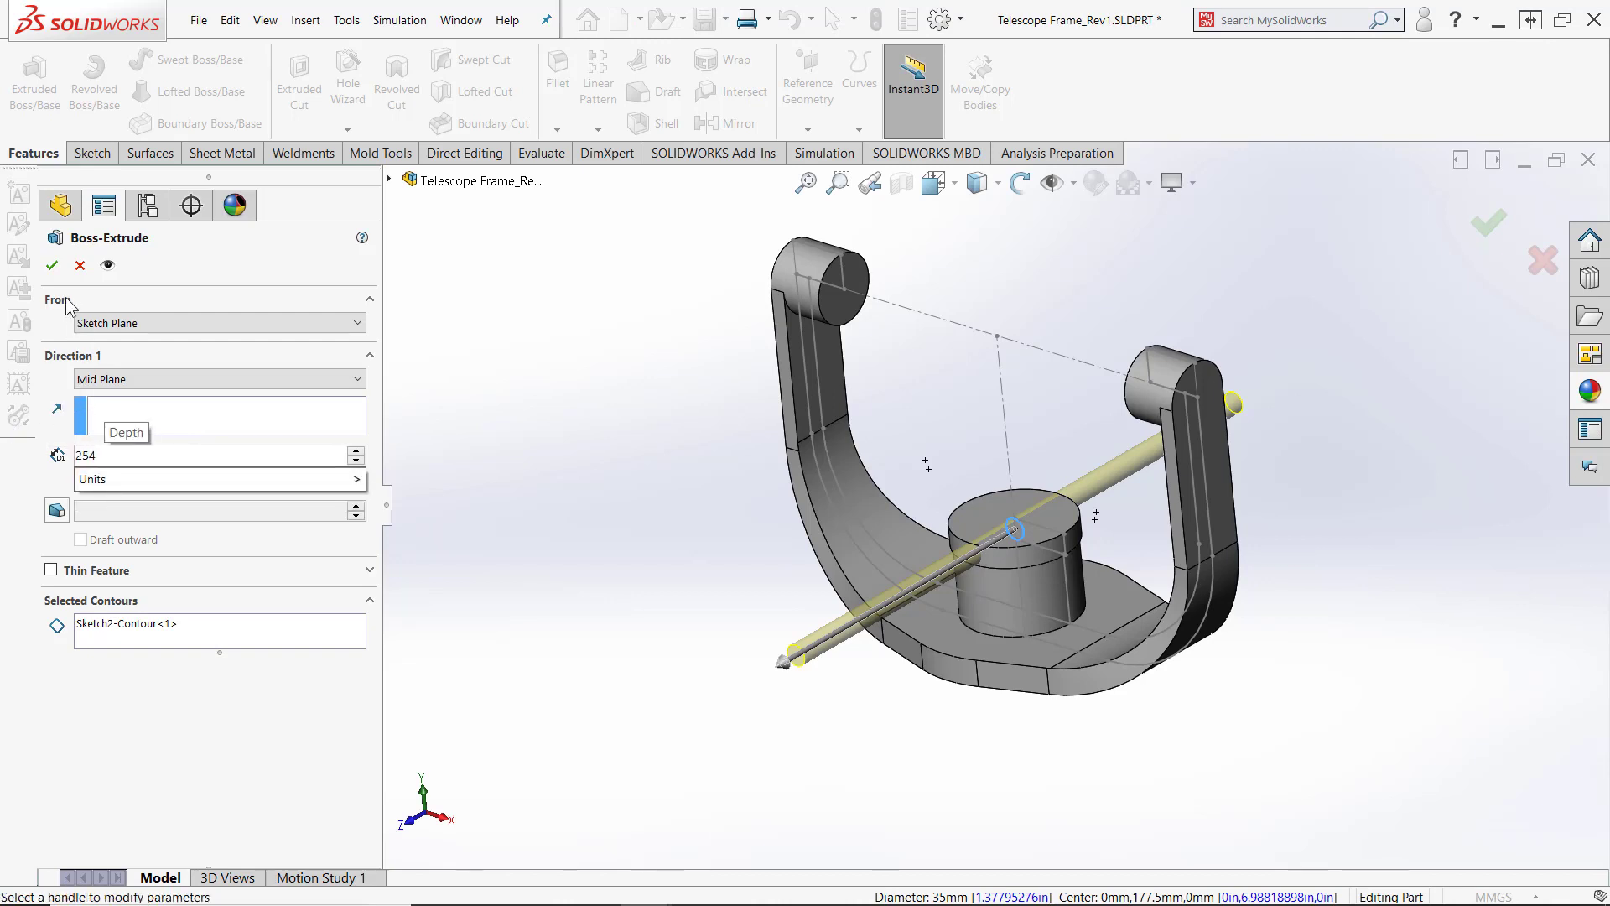
{"action": "left_click", "coordinate": [53, 265]}
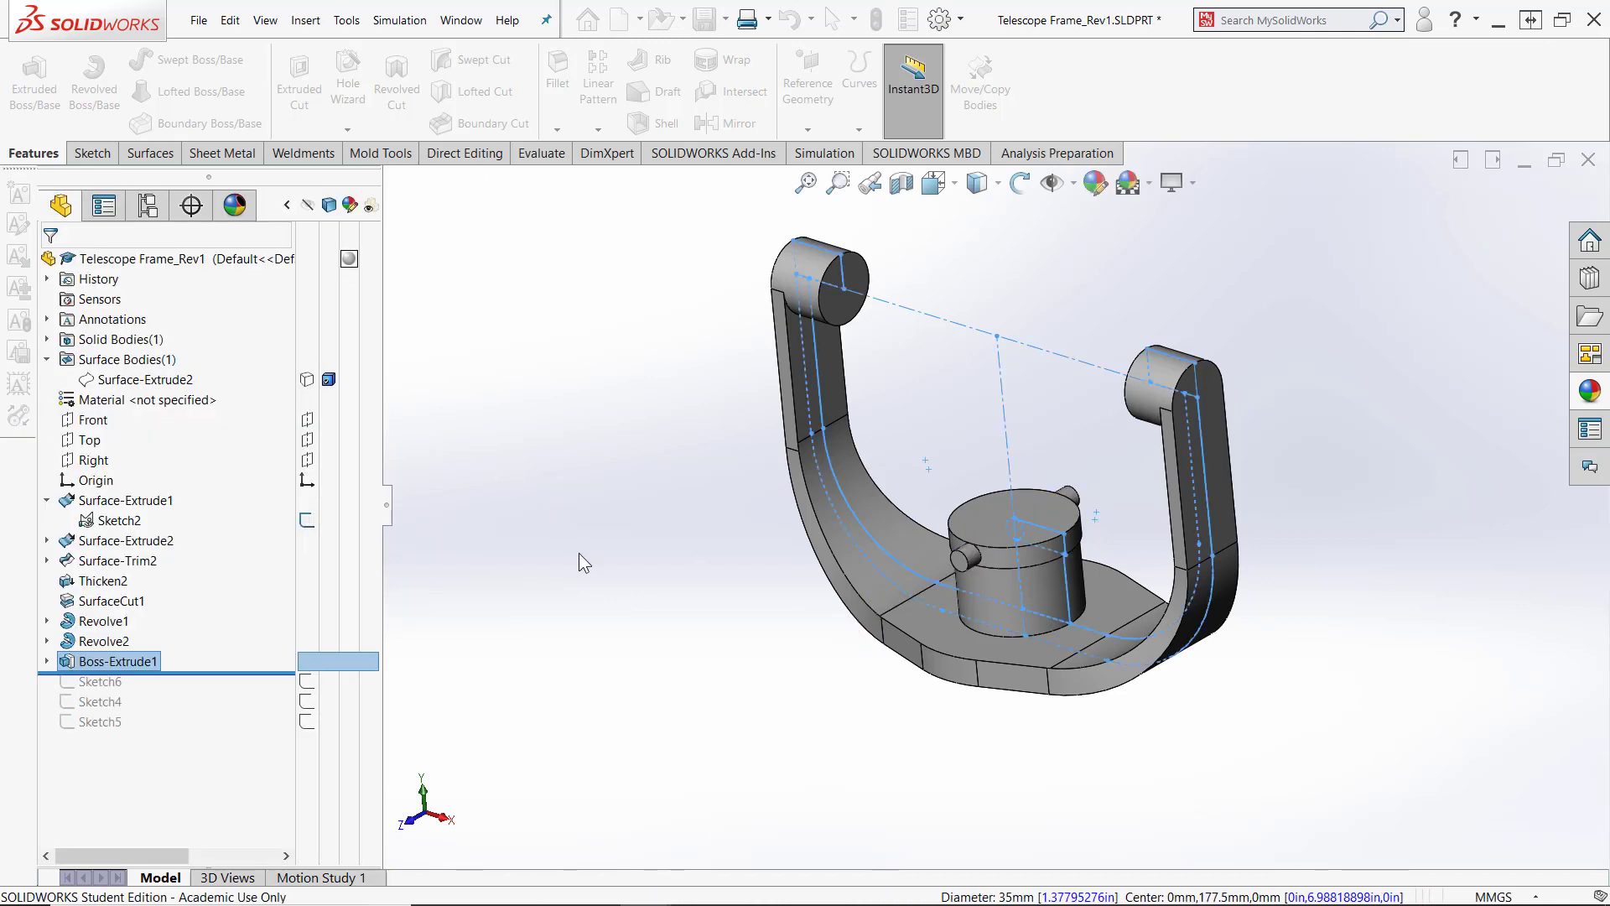
Hide Sketch2 and roll the feature history forward to include Sketch6
{"action": "middle_click_drag", "start_coordinate": [666, 687], "coordinate": [644, 758]}
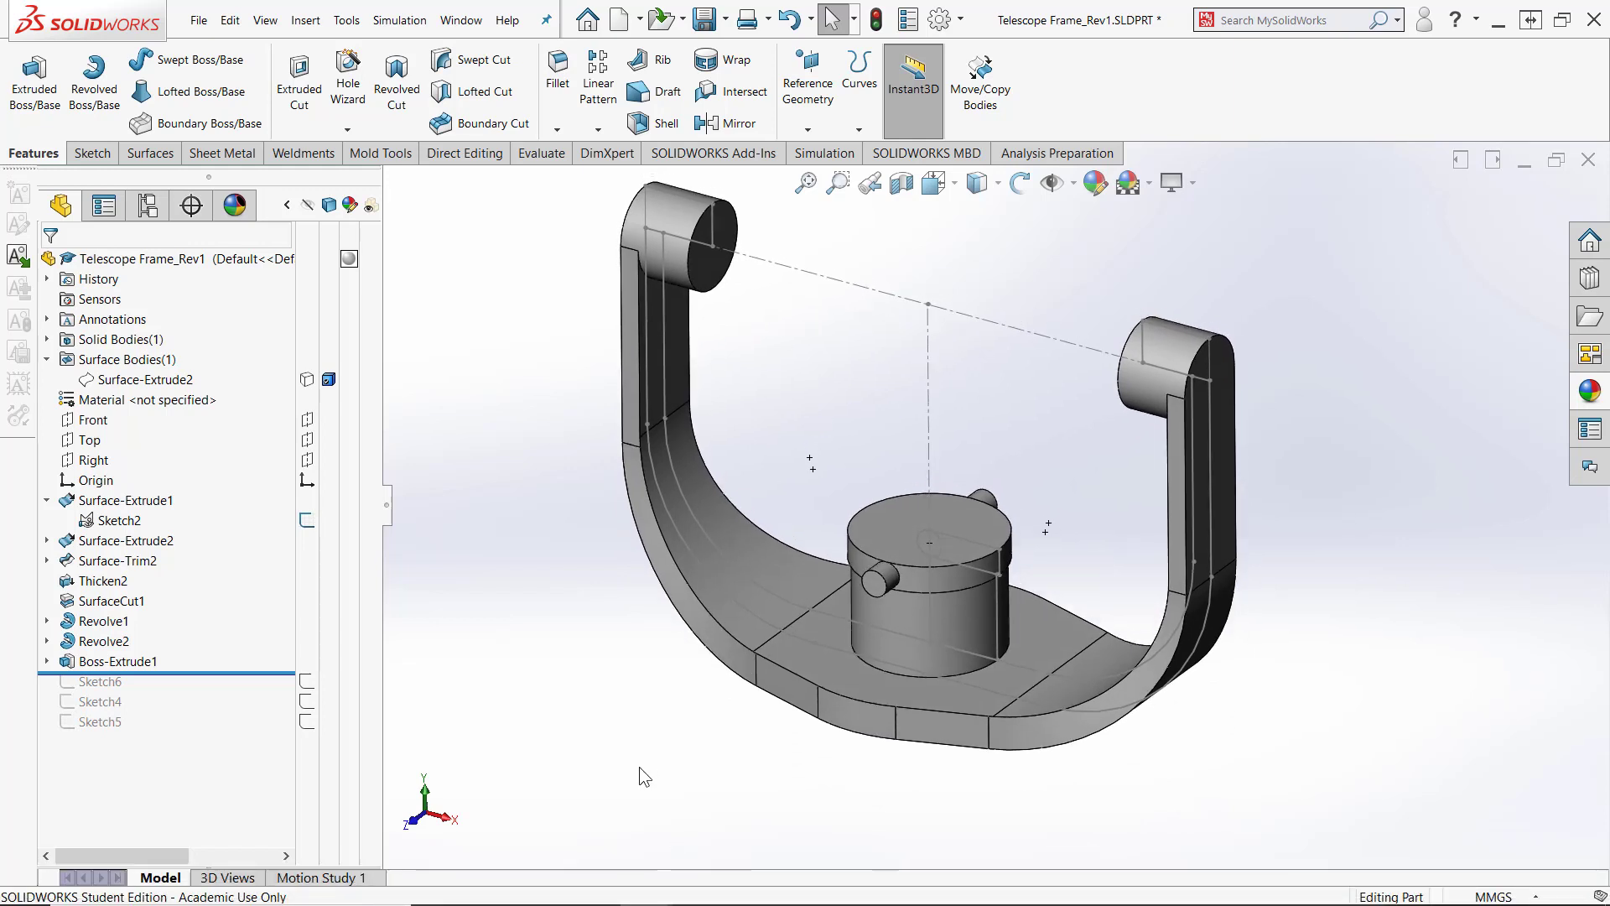
{"action": "left_click", "coordinate": [307, 520]}
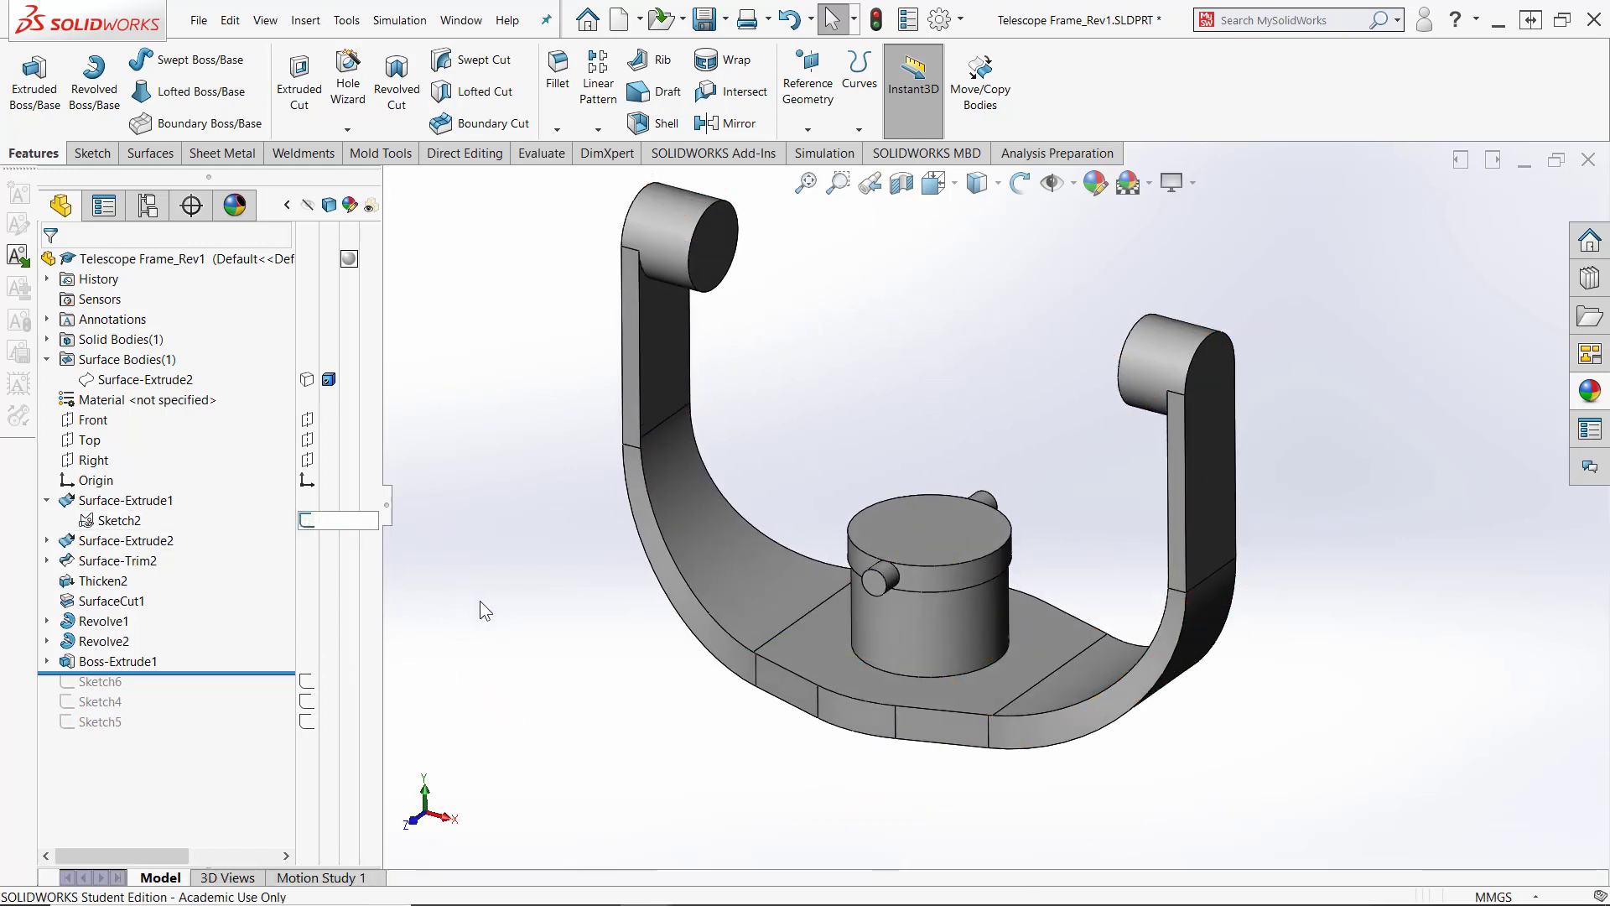
{"action": "middle_click_drag", "start_coordinate": [495, 613], "coordinate": [487, 661]}
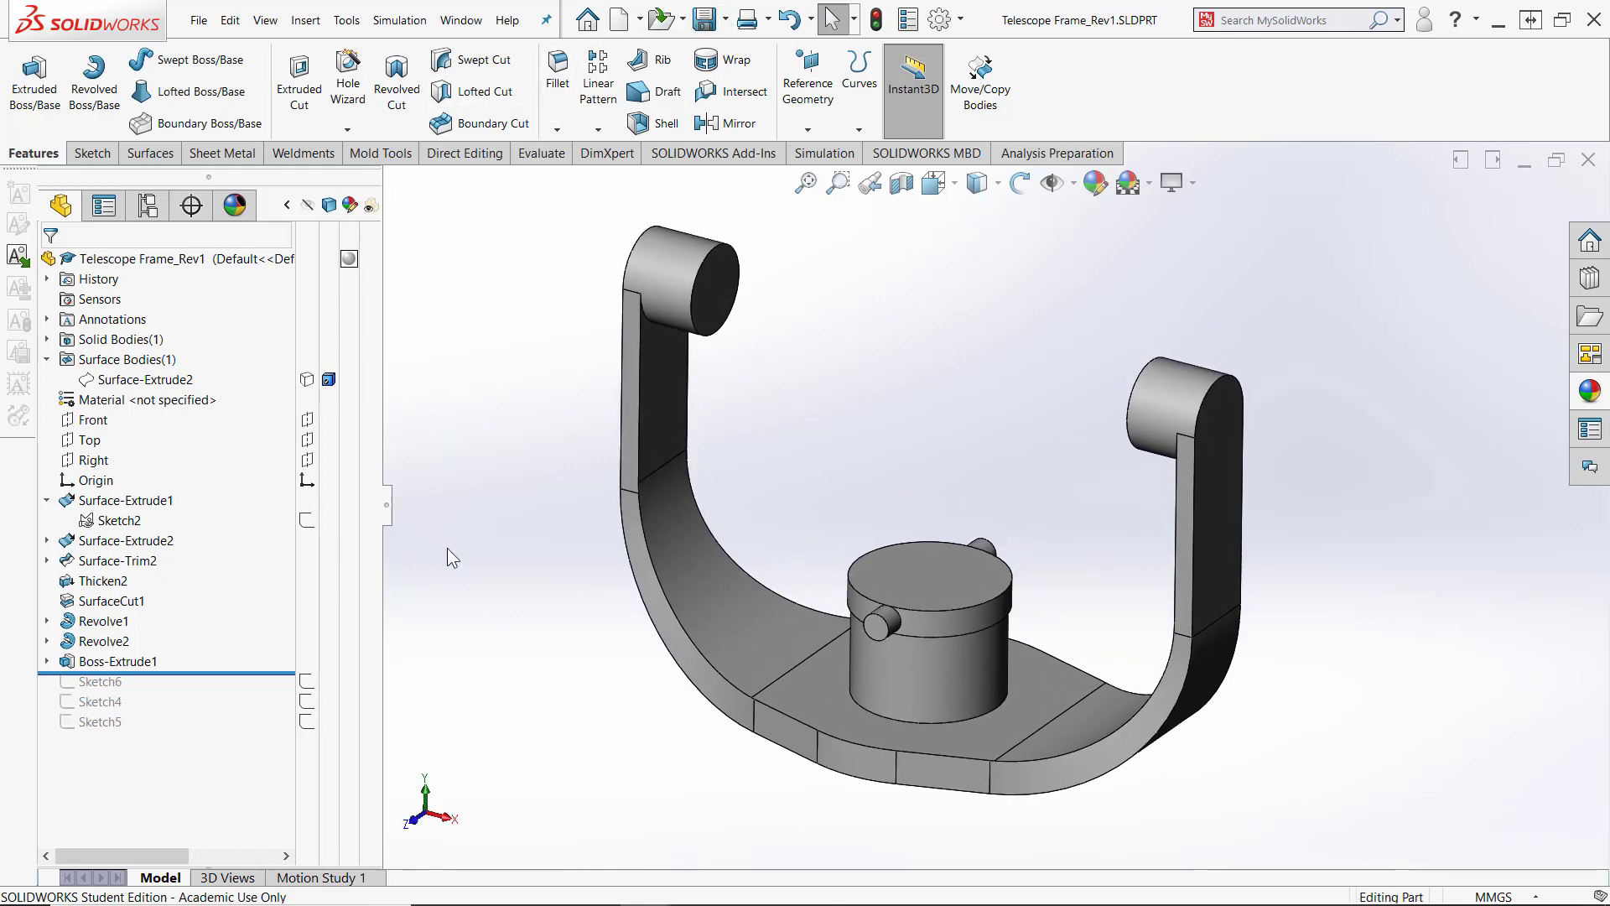
{"action": "middle_click_drag", "start_coordinate": [447, 549], "coordinate": [447, 552]}
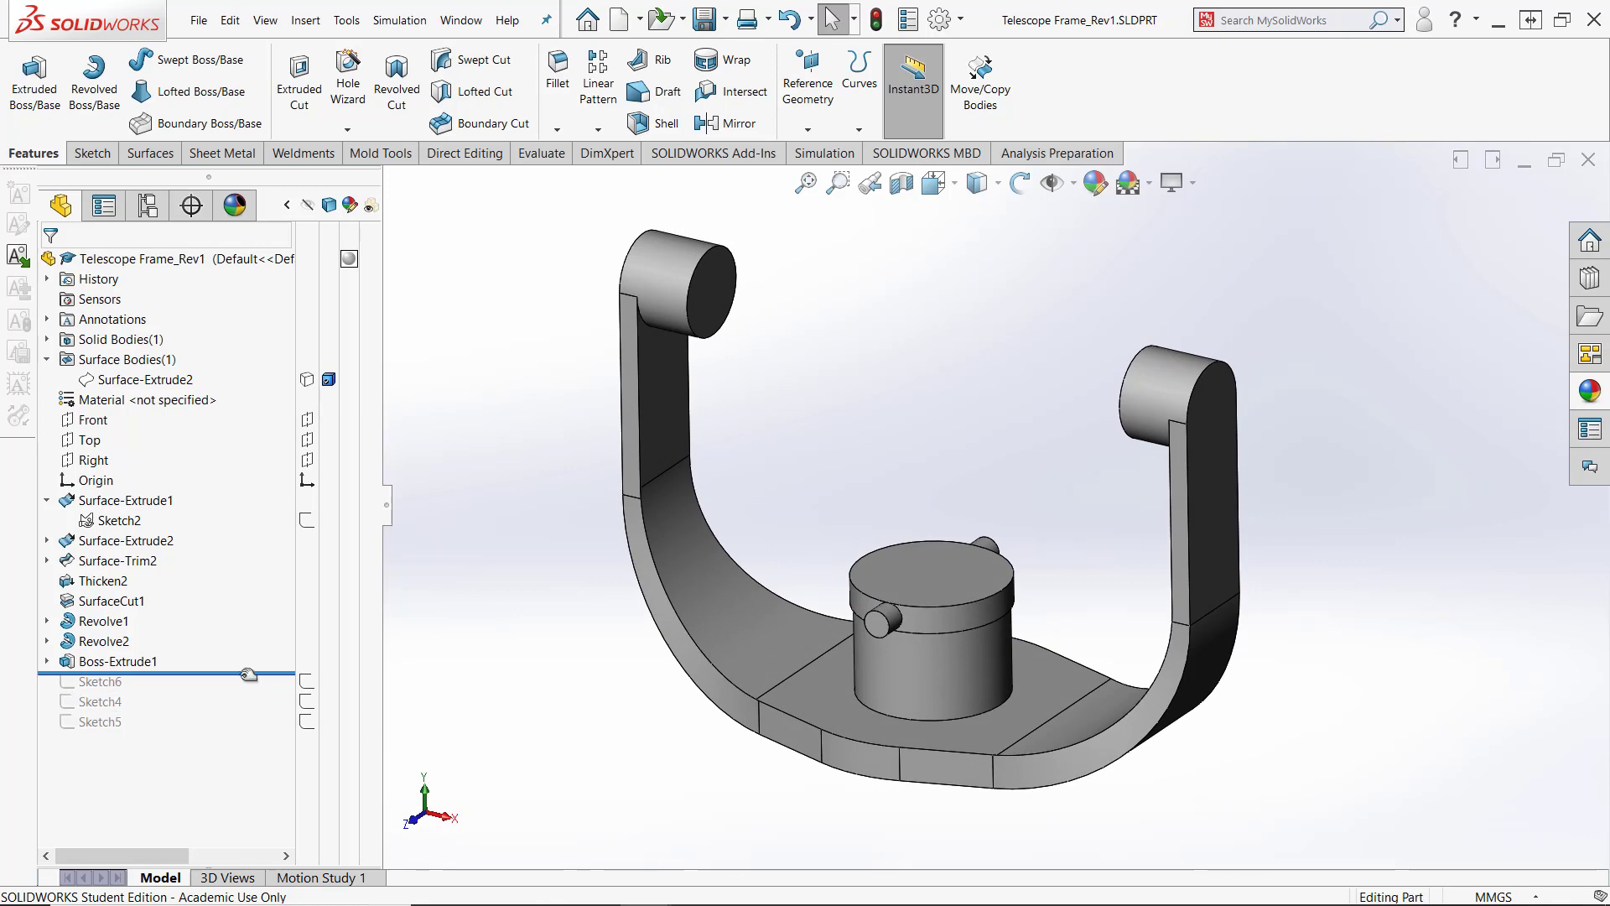
{"action": "left_click_drag", "start_coordinate": [248, 672], "coordinate": [248, 693]}
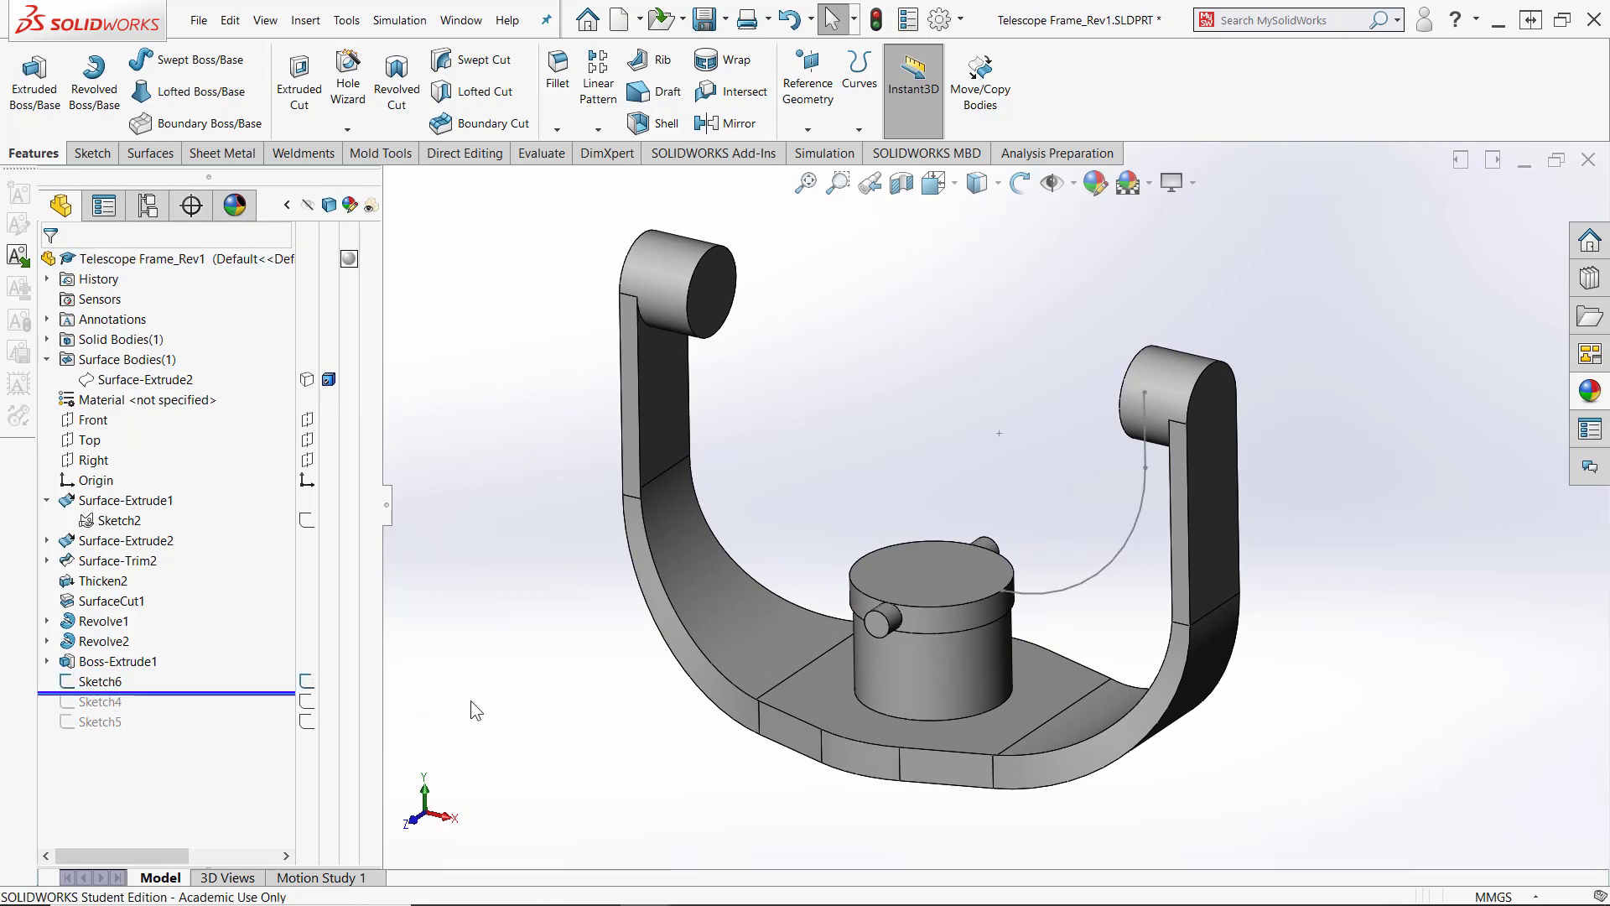
Create a 25 mm thick rib from the curved Sketch6 profile between hub and arm, with thickness on both sides and extrusion parallel to the sketch
{"action": "middle_click_drag", "start_coordinate": [490, 682], "coordinate": [508, 681]}
{"action": "middle_click_drag", "start_coordinate": [1022, 631], "coordinate": [1003, 607]}
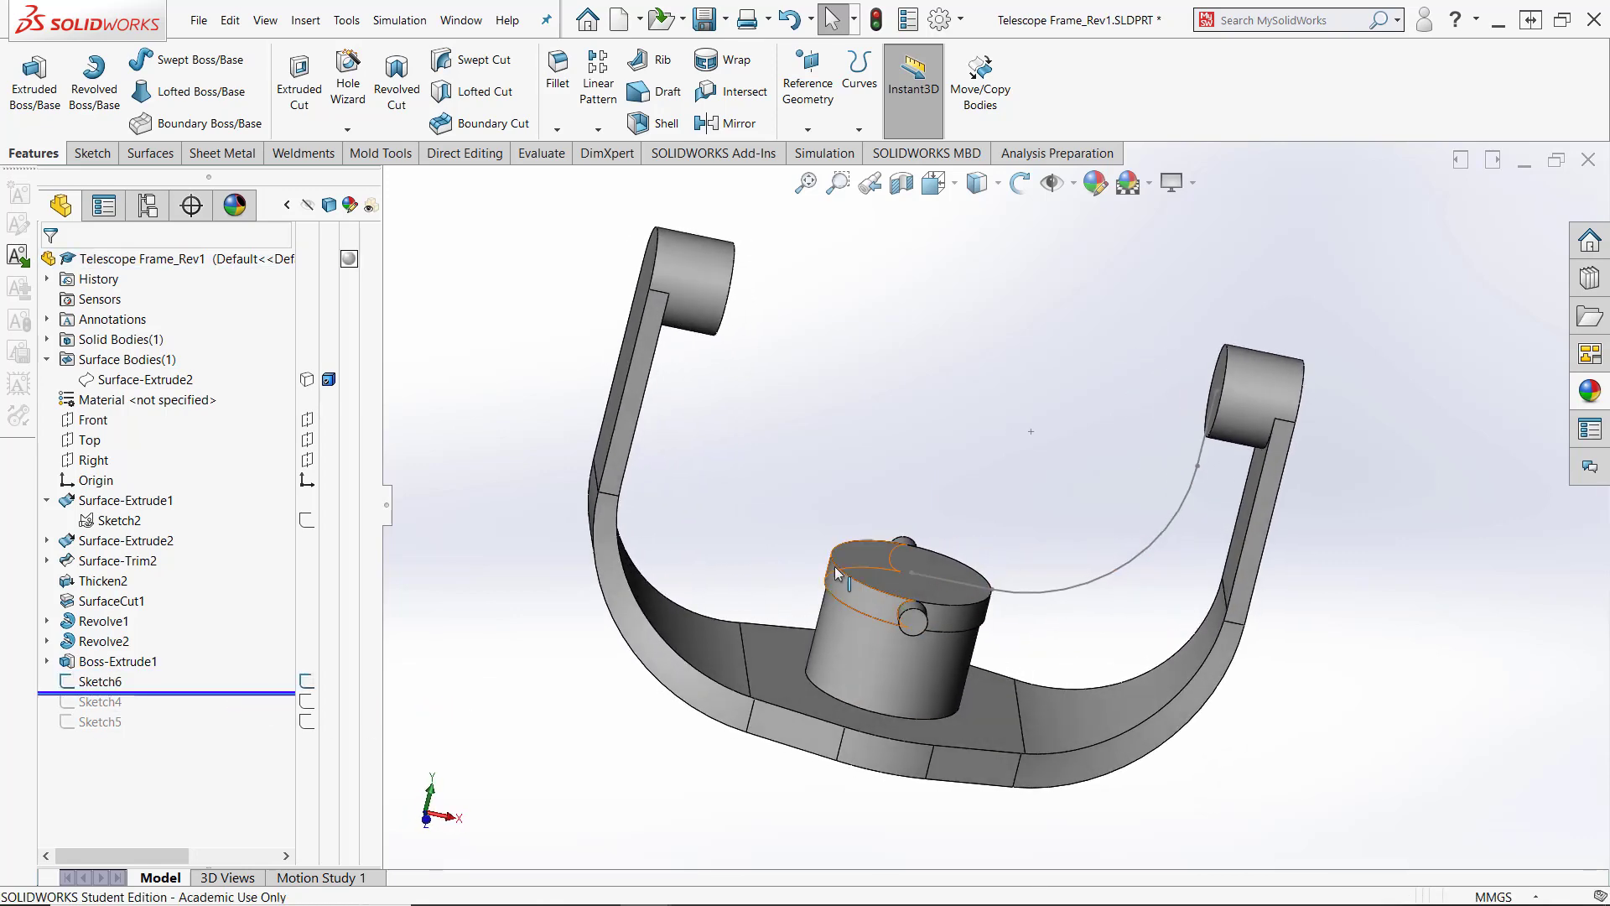
{"action": "middle_click_drag", "start_coordinate": [567, 466], "coordinate": [485, 379]}
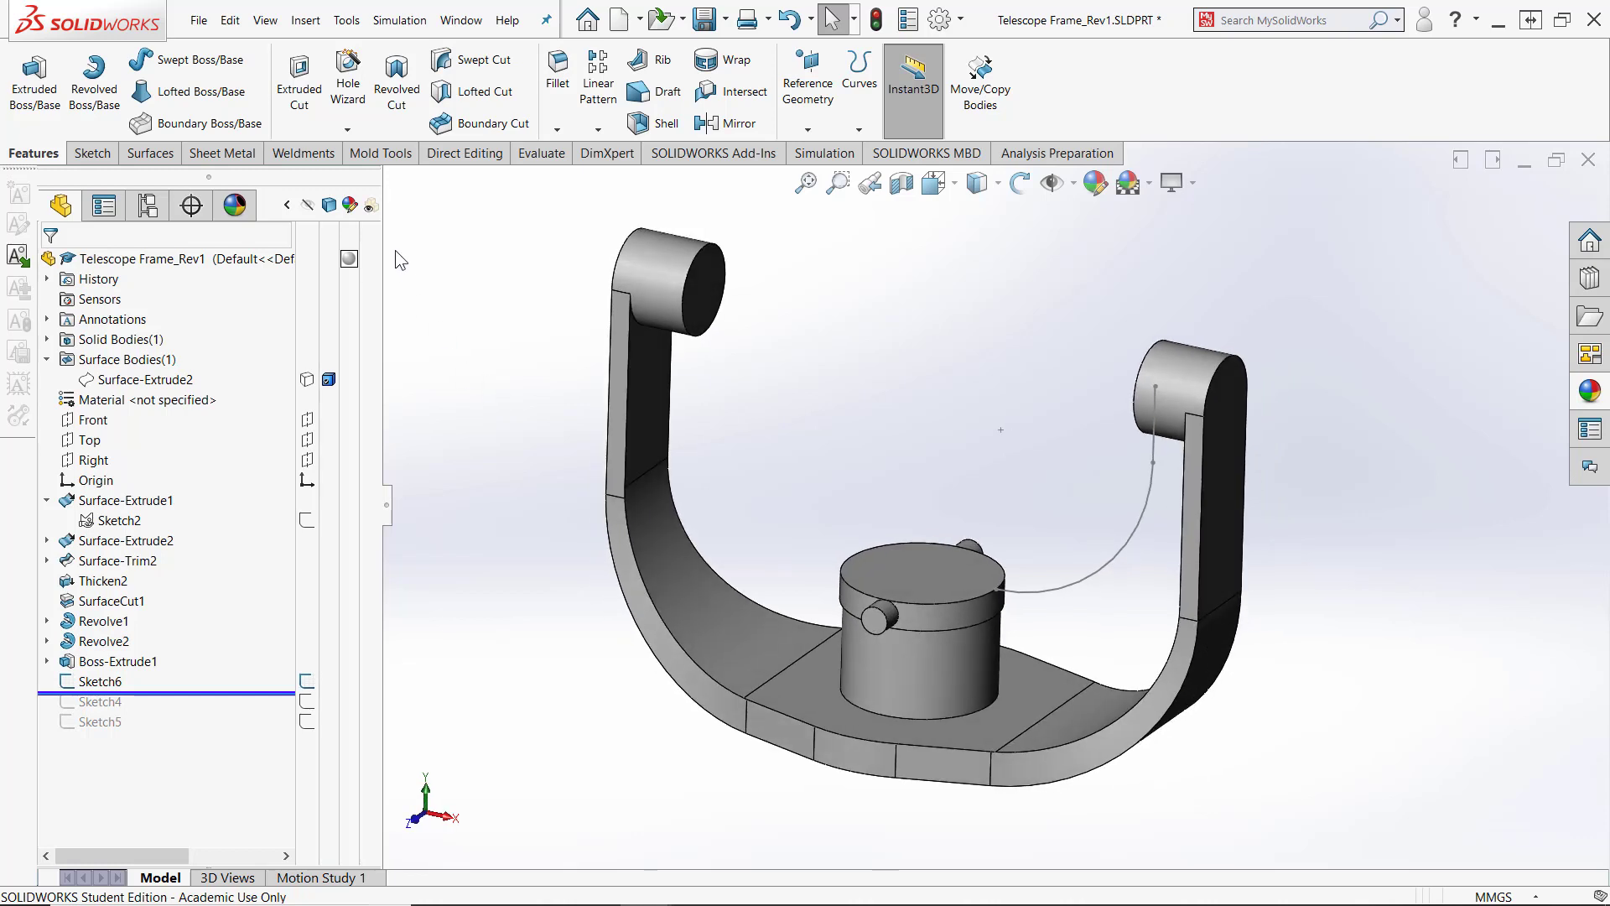
{"action": "left_click", "coordinate": [638, 60]}
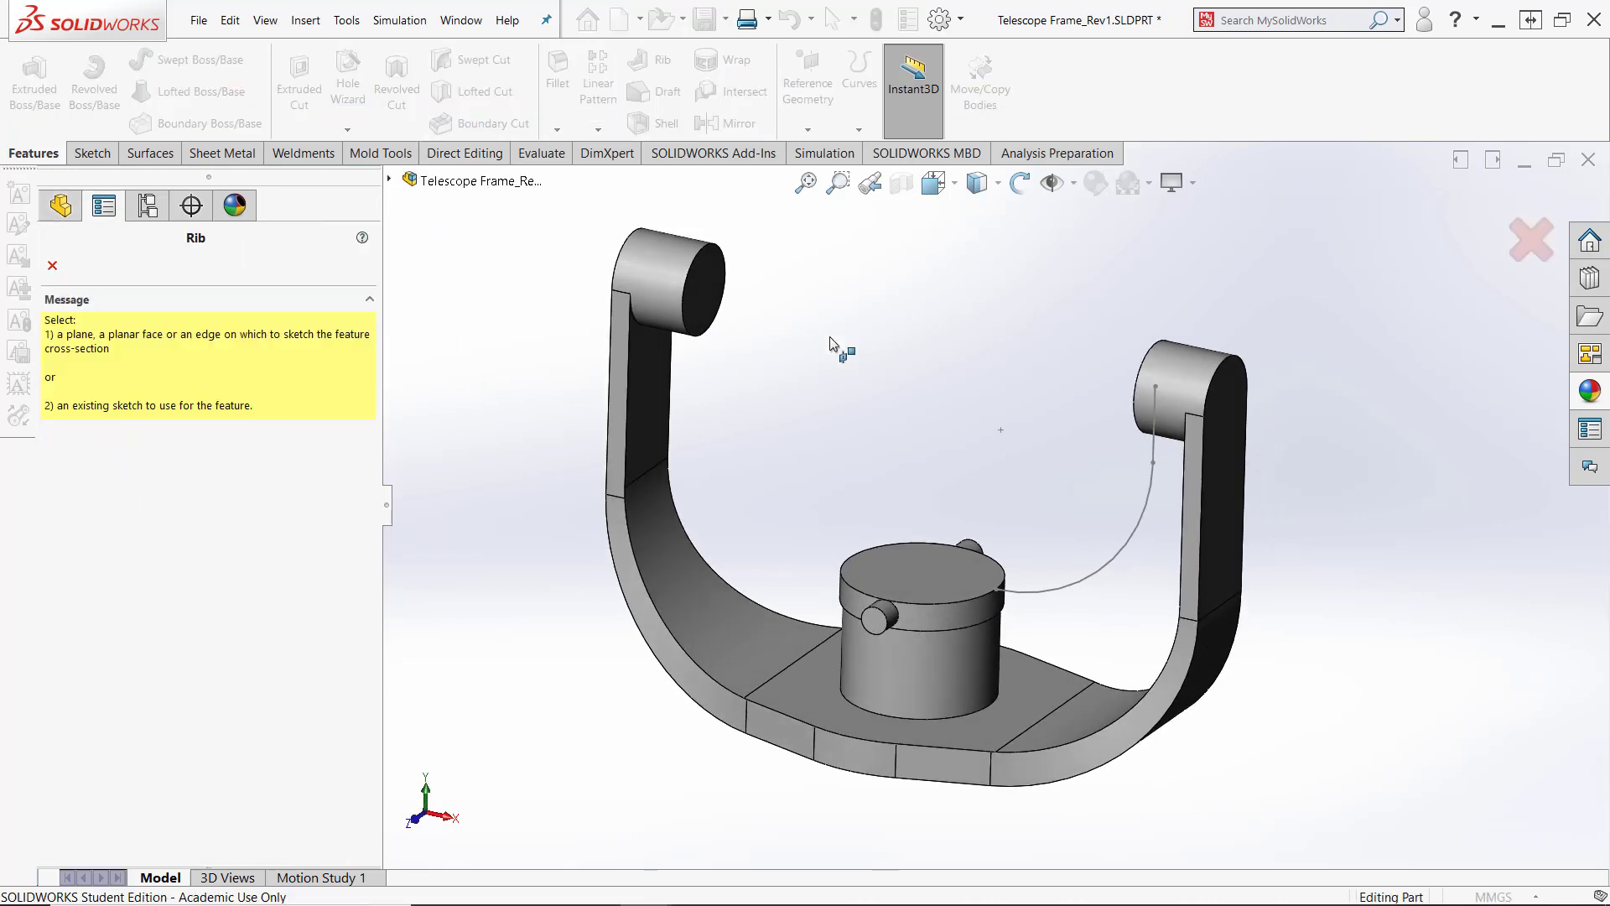
{"action": "left_click", "coordinate": [1050, 589]}
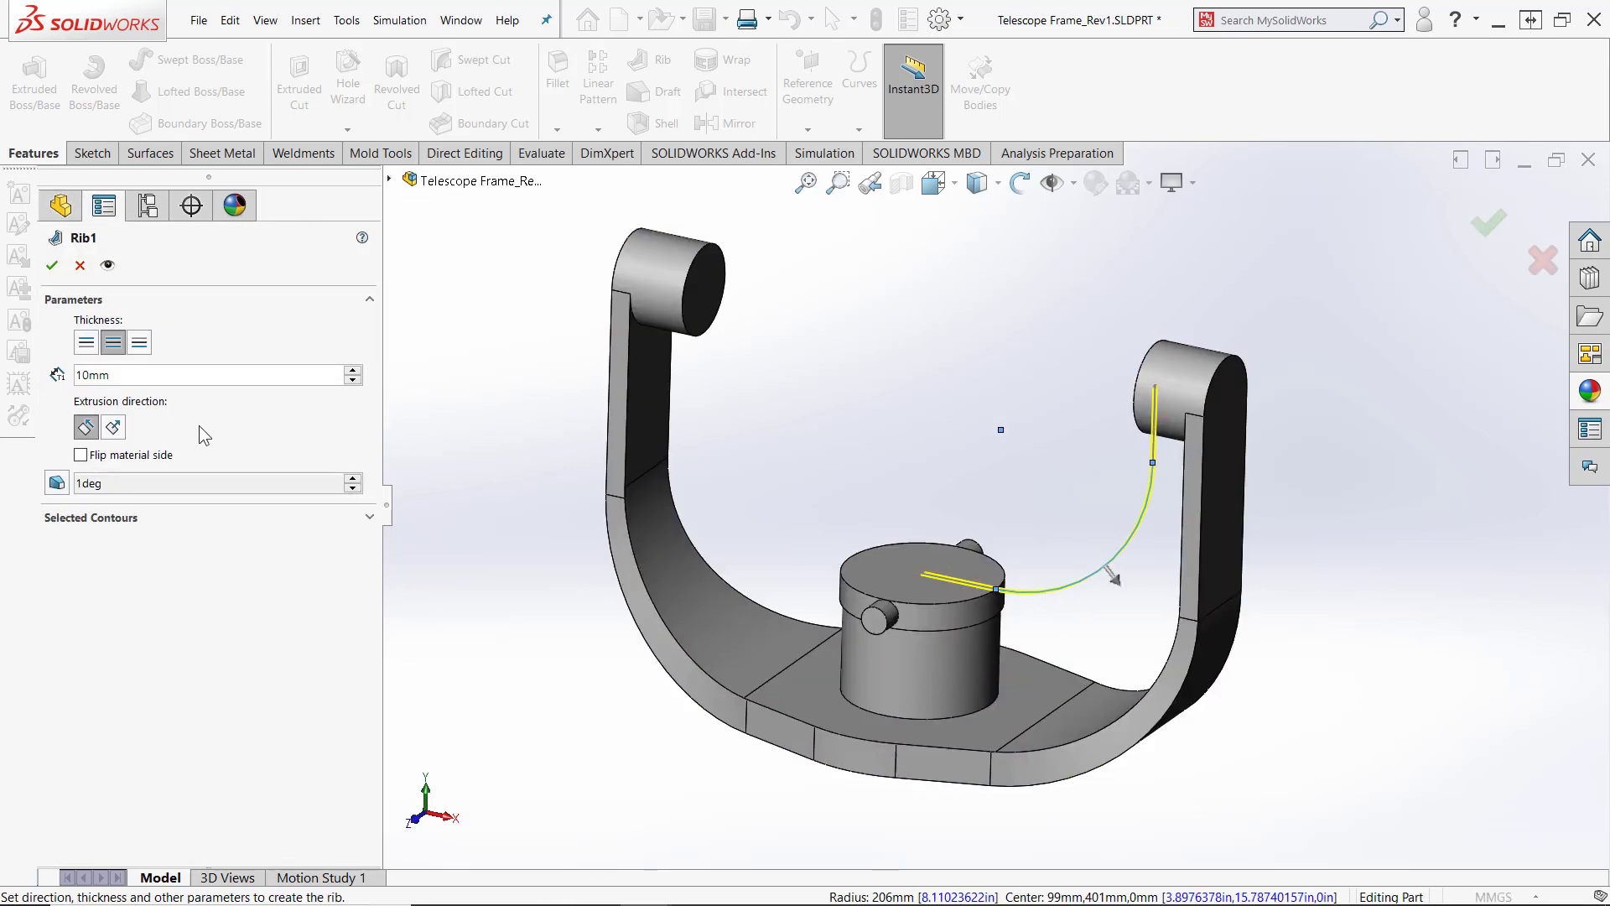
{"action": "middle_click_drag", "start_coordinate": [797, 663], "coordinate": [1017, 592]}
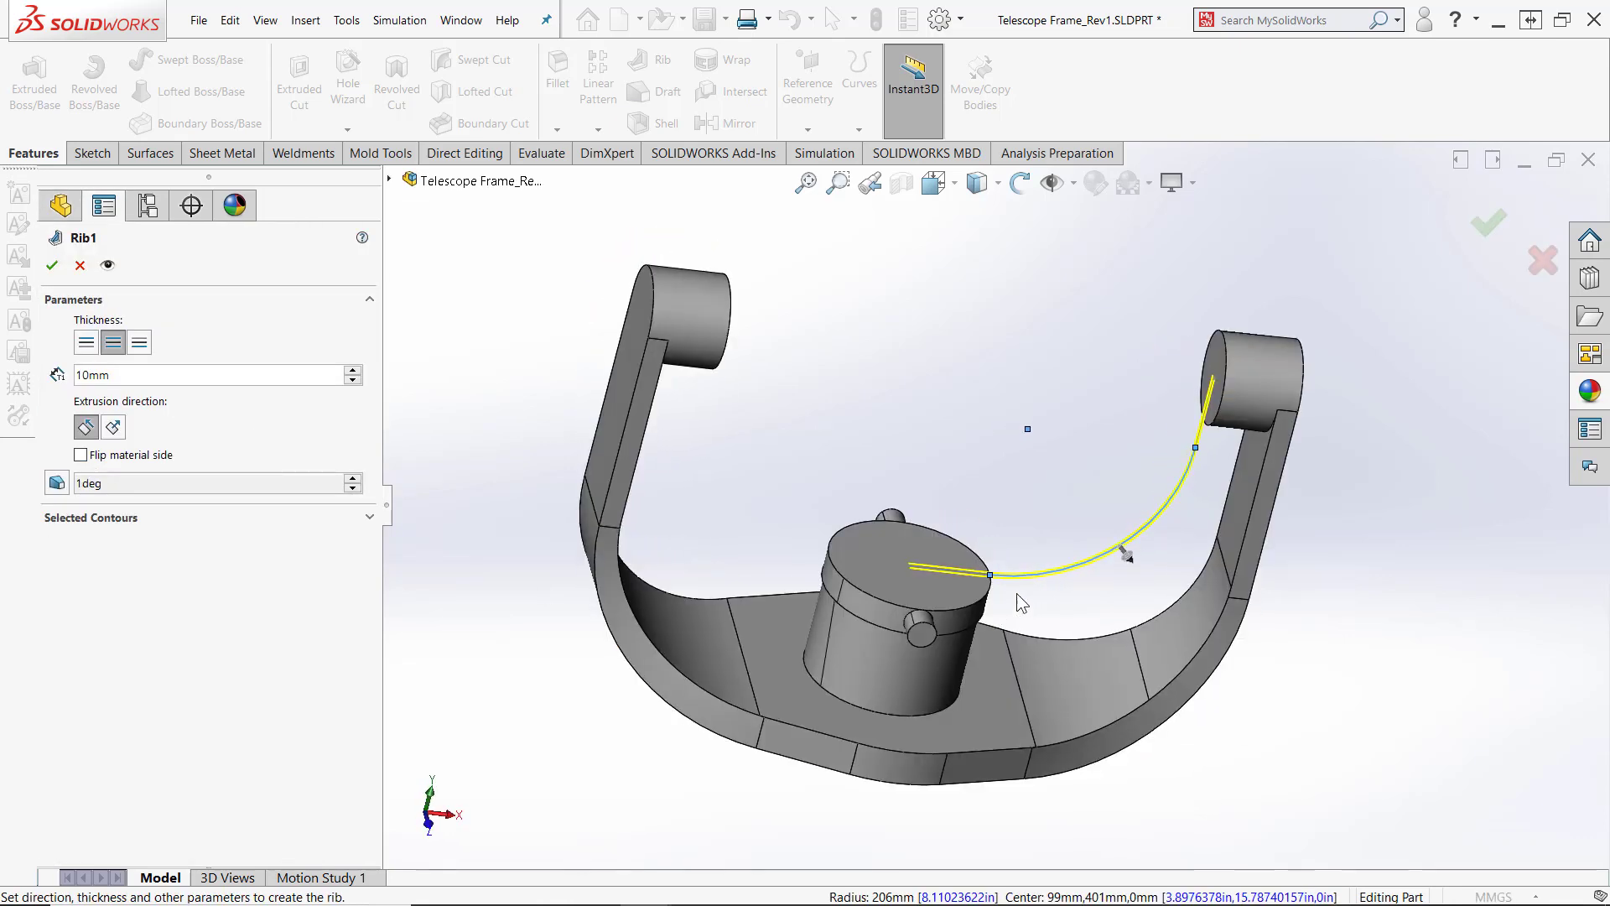
{"action": "scroll", "coordinate": [980, 579], "scroll_direction": "down", "scroll_amount": 3}
{"action": "scroll", "coordinate": [1052, 389], "scroll_direction": "up", "scroll_amount": 2}
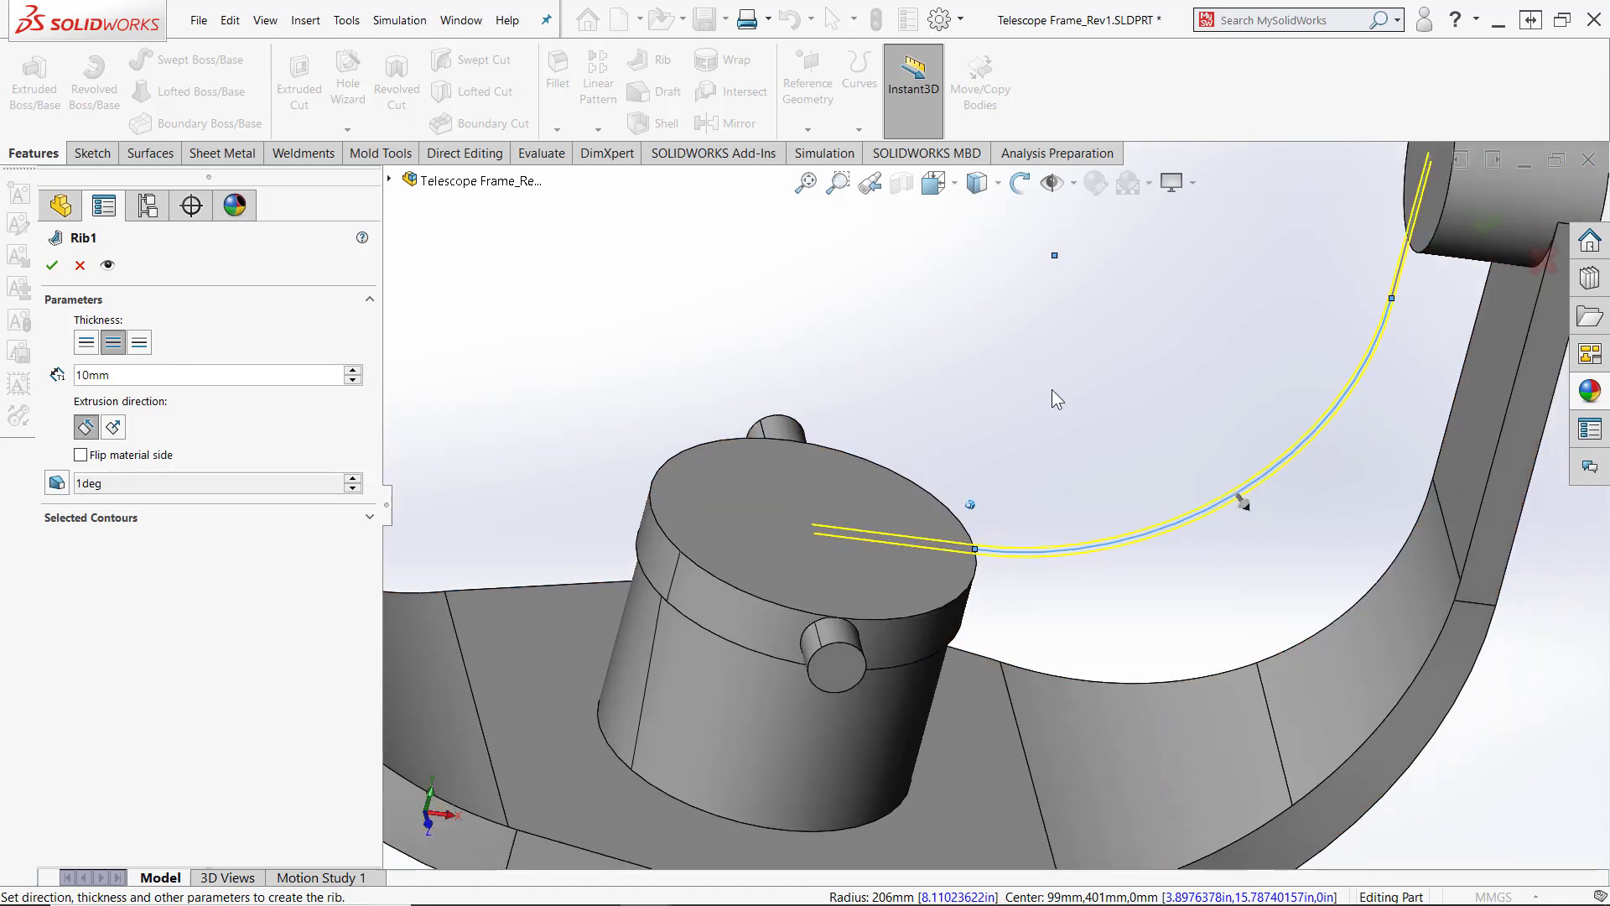
{"action": "mouse_move", "coordinate": [497, 508]}
{"action": "middle_mouse_down"}
{"action": "mouse_move", "coordinate": [450, 469]}
{"action": "mouse_move", "coordinate": [120, 467]}
{"action": "mouse_move", "coordinate": [126, 436]}
{"action": "middle_mouse_up"}
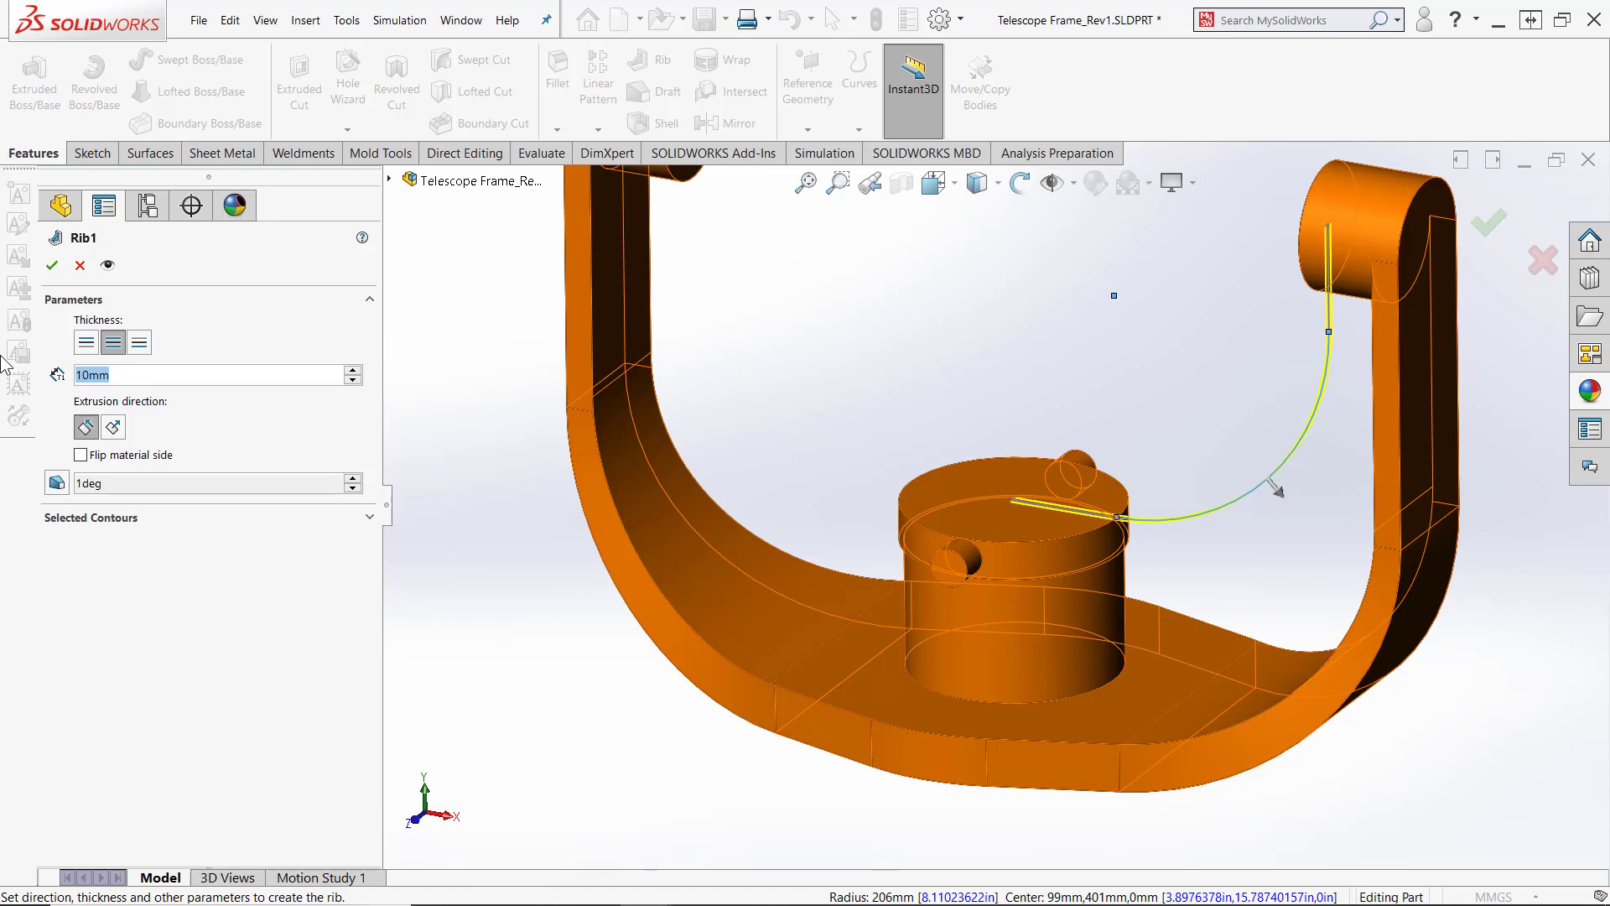
{"action": "type", "text": "25"}
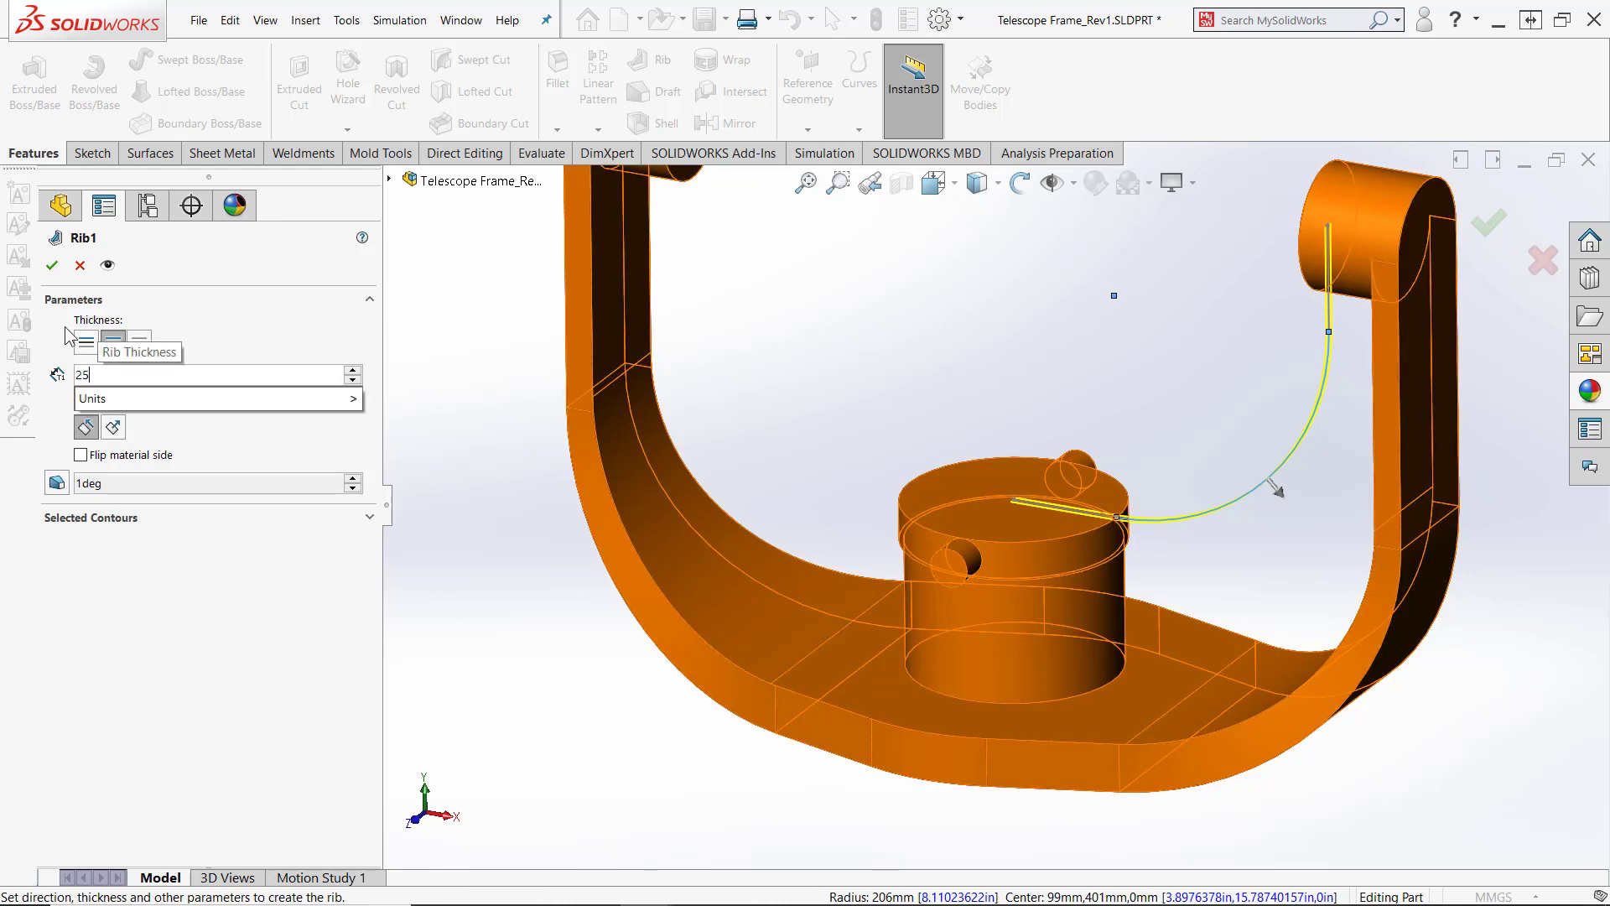
{"action": "left_click", "coordinate": [52, 267]}
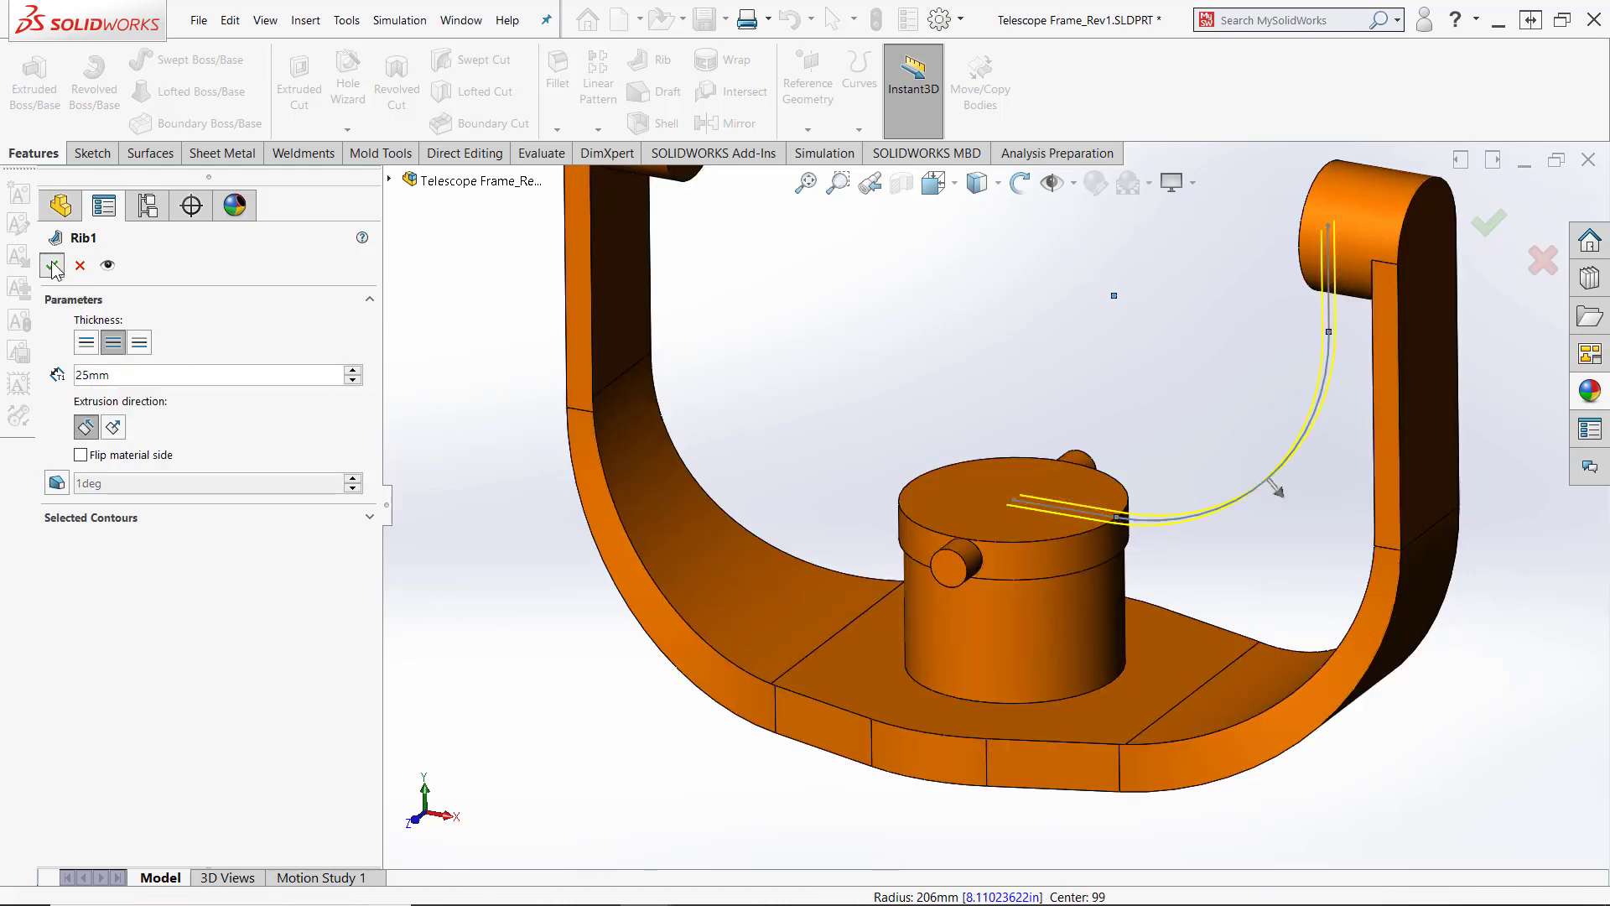
{"action": "left_click", "coordinate": [125, 501]}
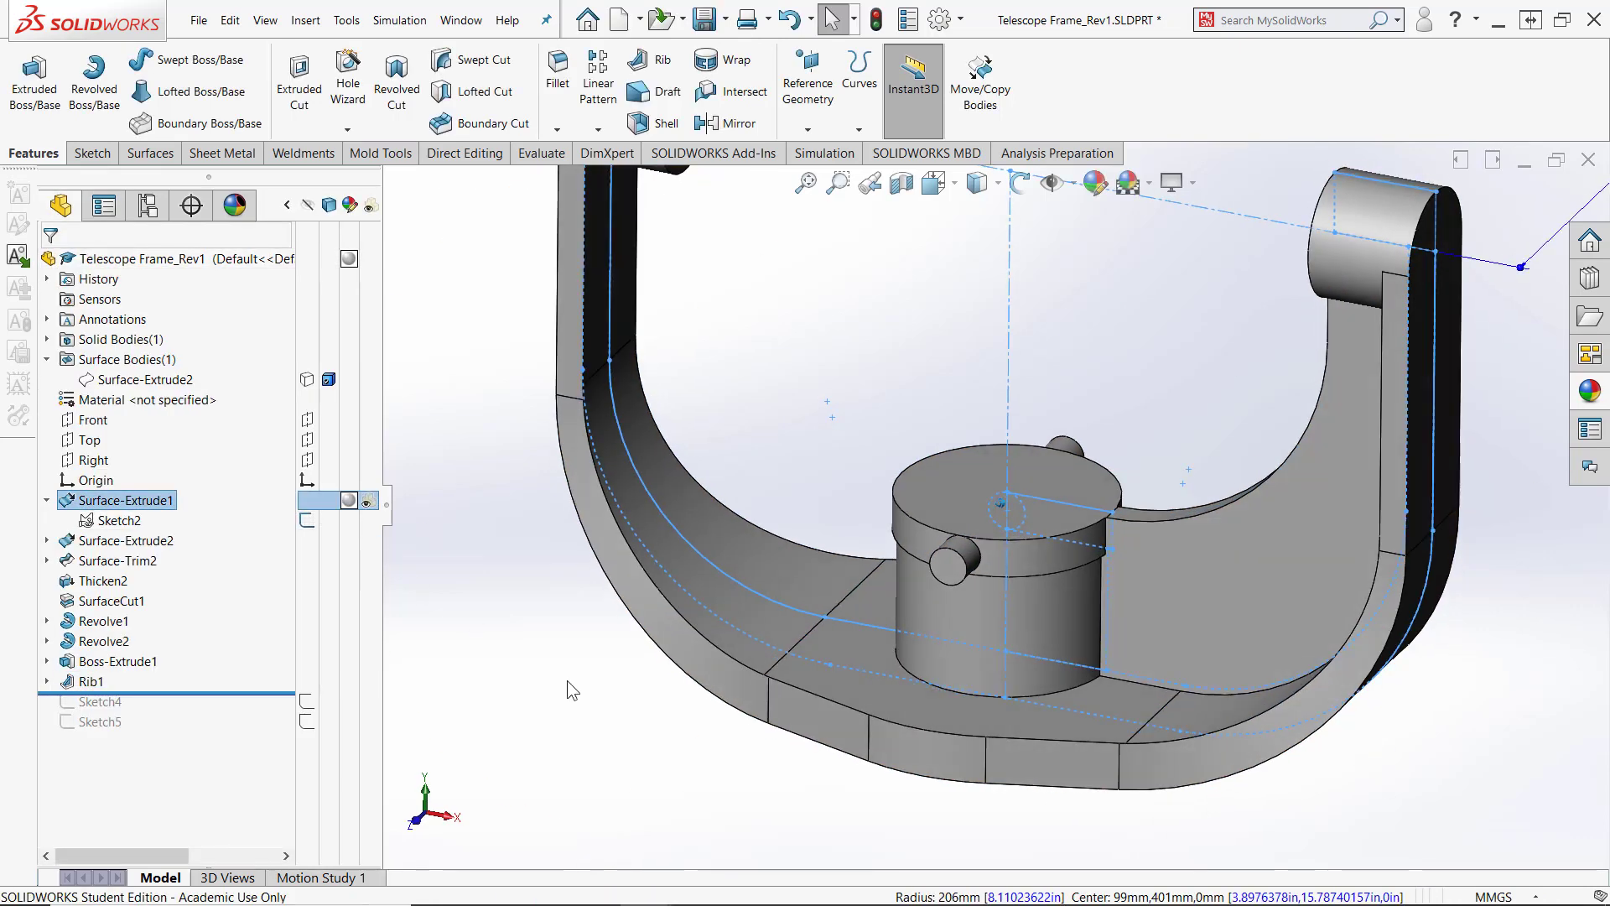
{"action": "left_click", "coordinate": [885, 342]}
{"action": "mouse_move", "coordinate": [885, 342]}
{"action": "middle_mouse_down"}
{"action": "mouse_move", "coordinate": [842, 401]}
{"action": "mouse_move", "coordinate": [718, 366]}
{"action": "mouse_move", "coordinate": [692, 242]}
{"action": "middle_mouse_up"}
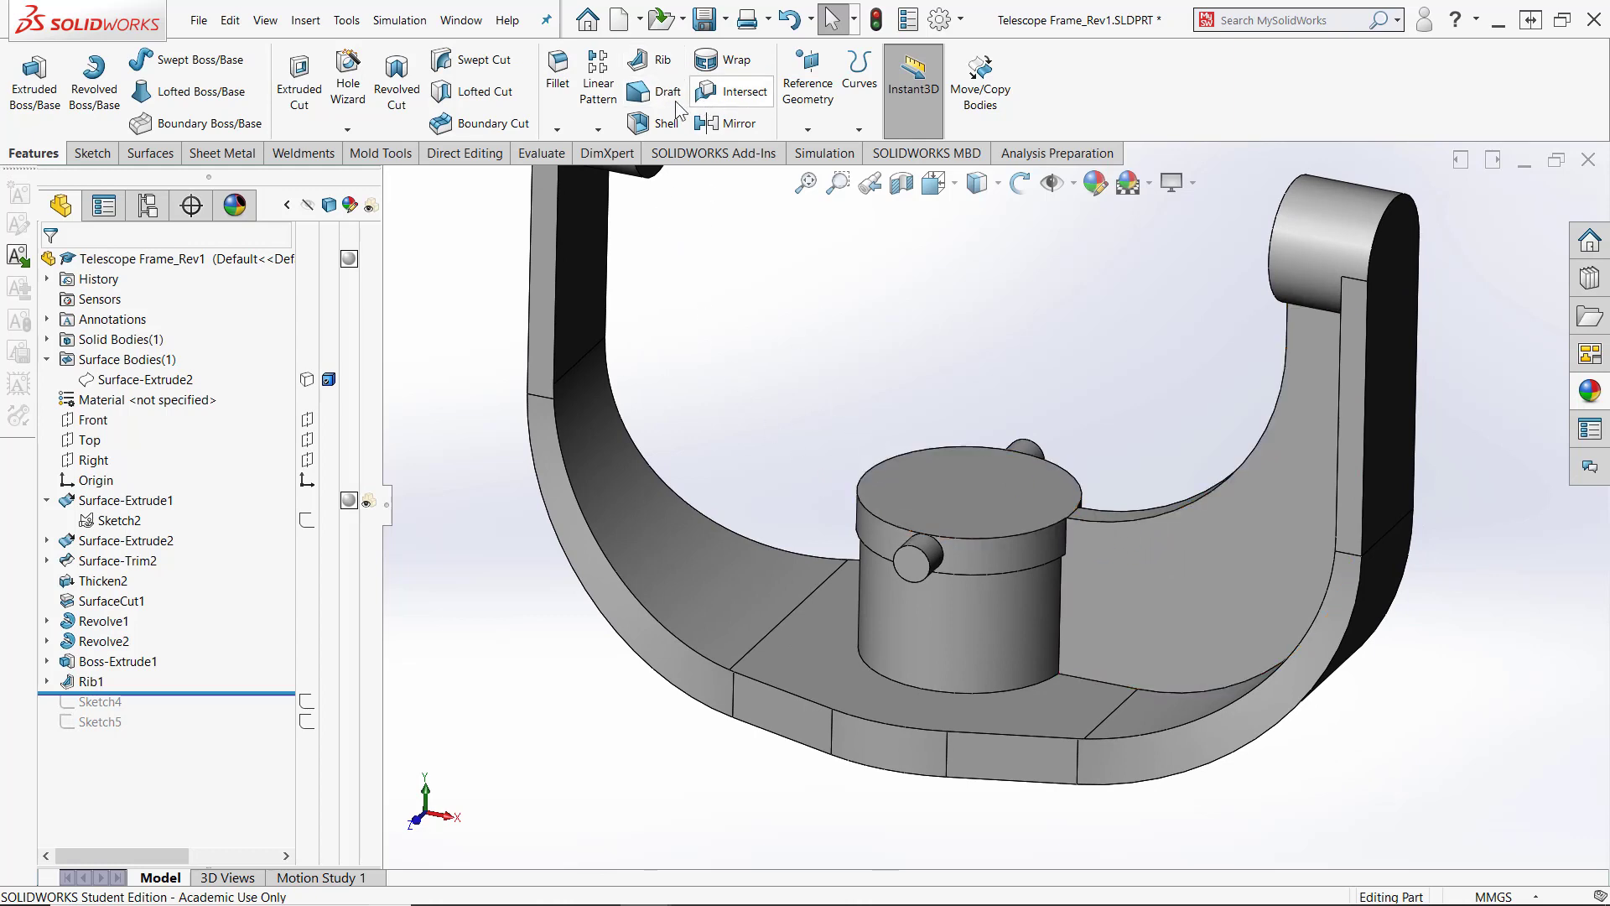
Mirror the rib about the Right plane to the opposite side of the hub
{"action": "left_click", "coordinate": [723, 124]}
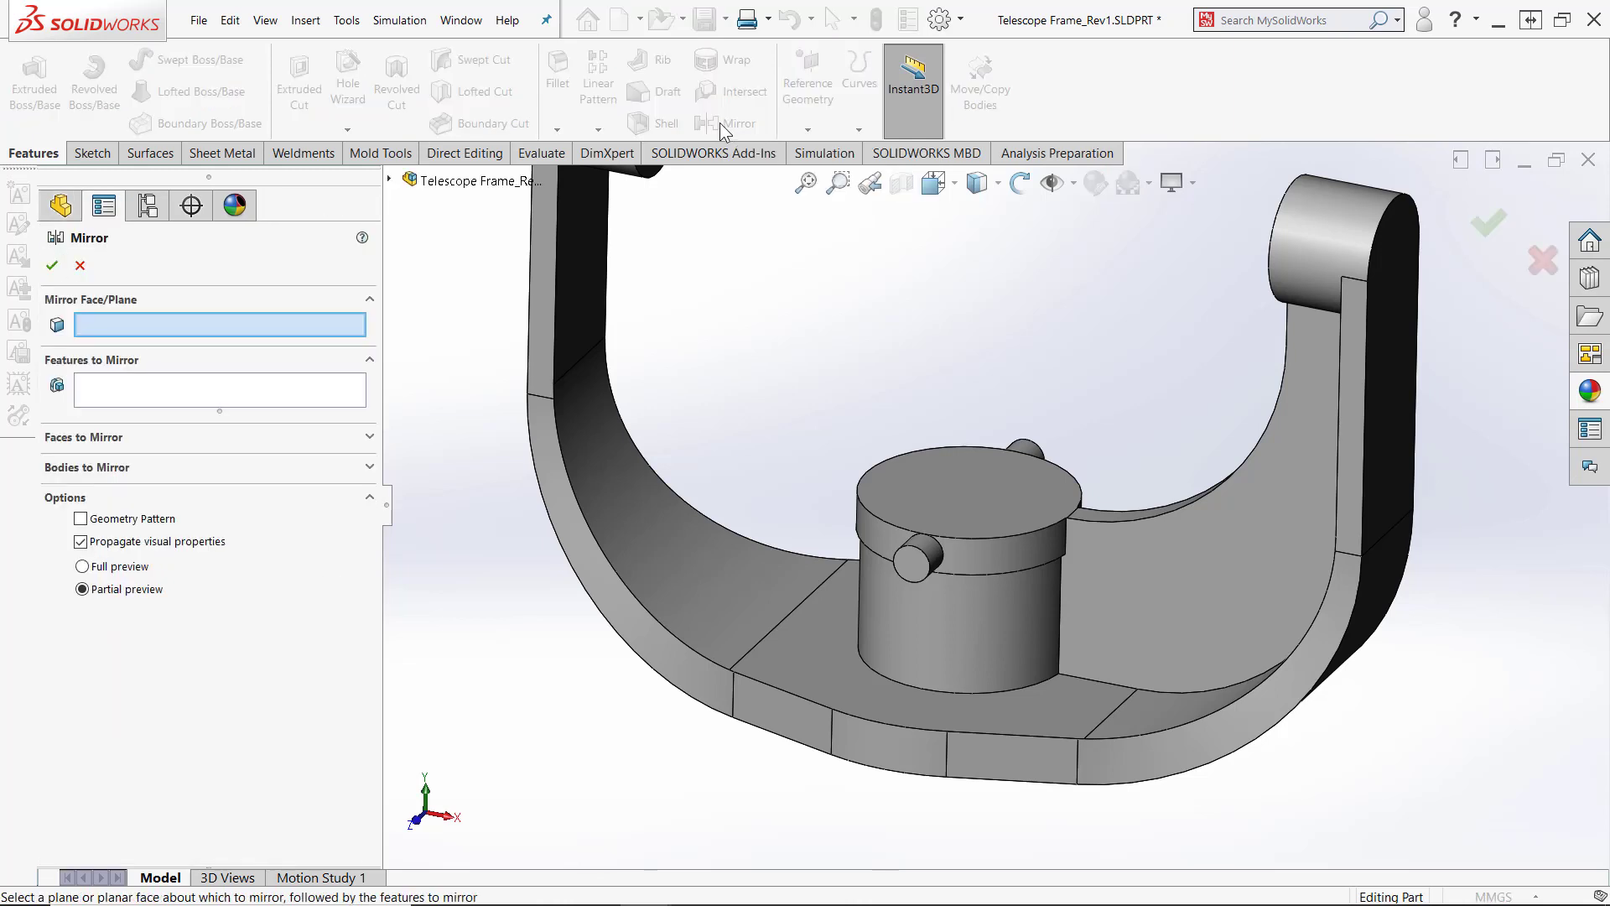
{"action": "left_click", "coordinate": [391, 179]}
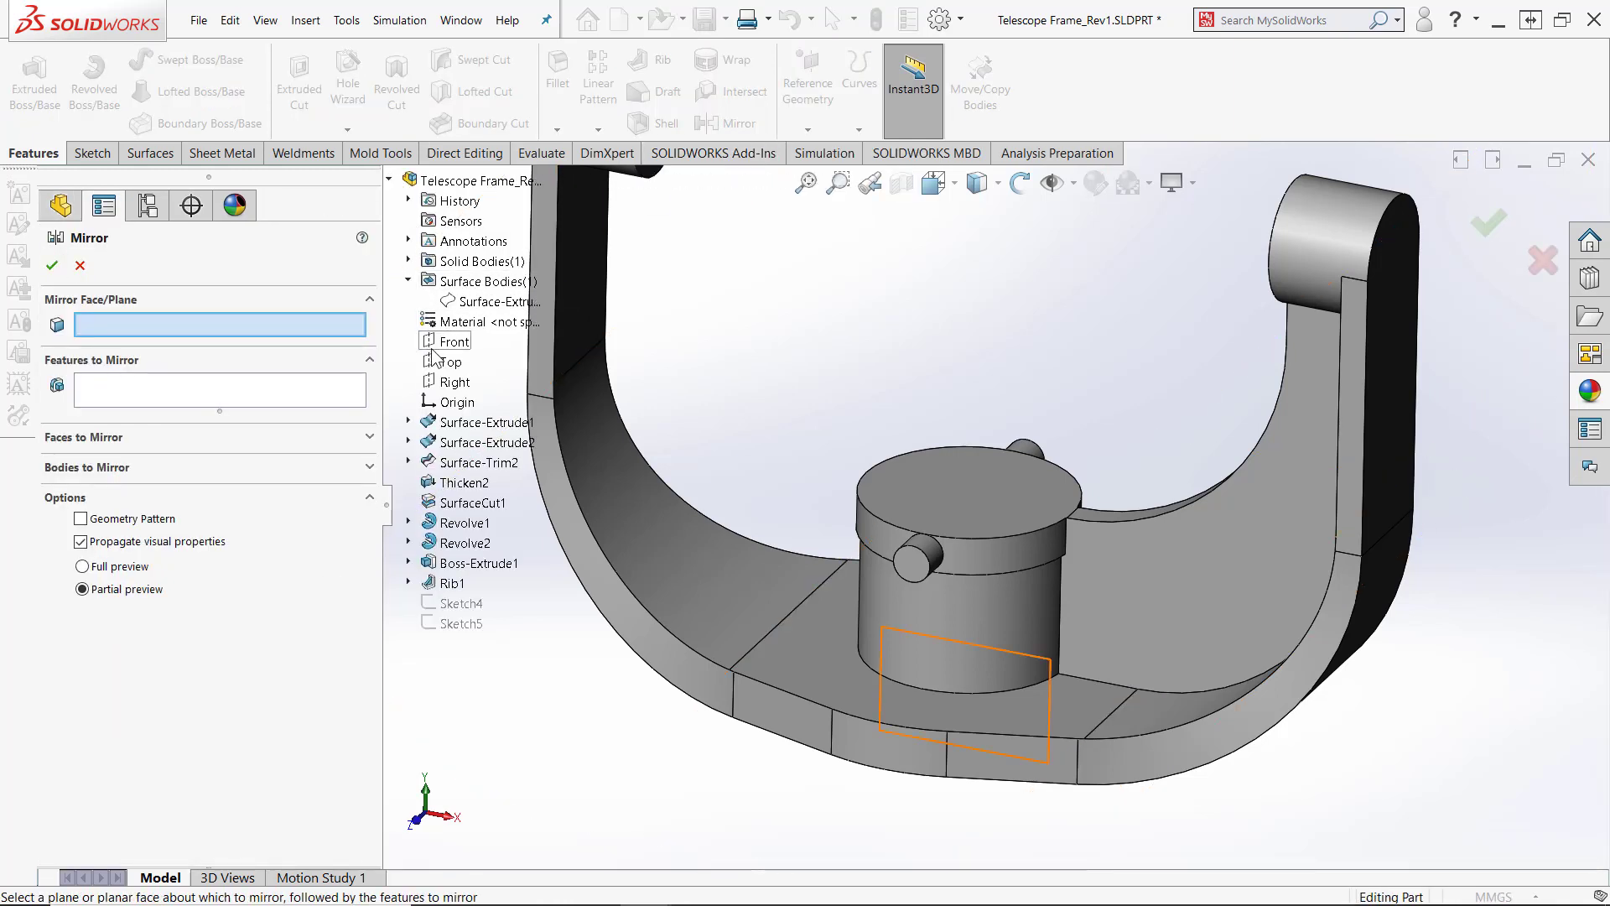
{"action": "left_click", "coordinate": [453, 382]}
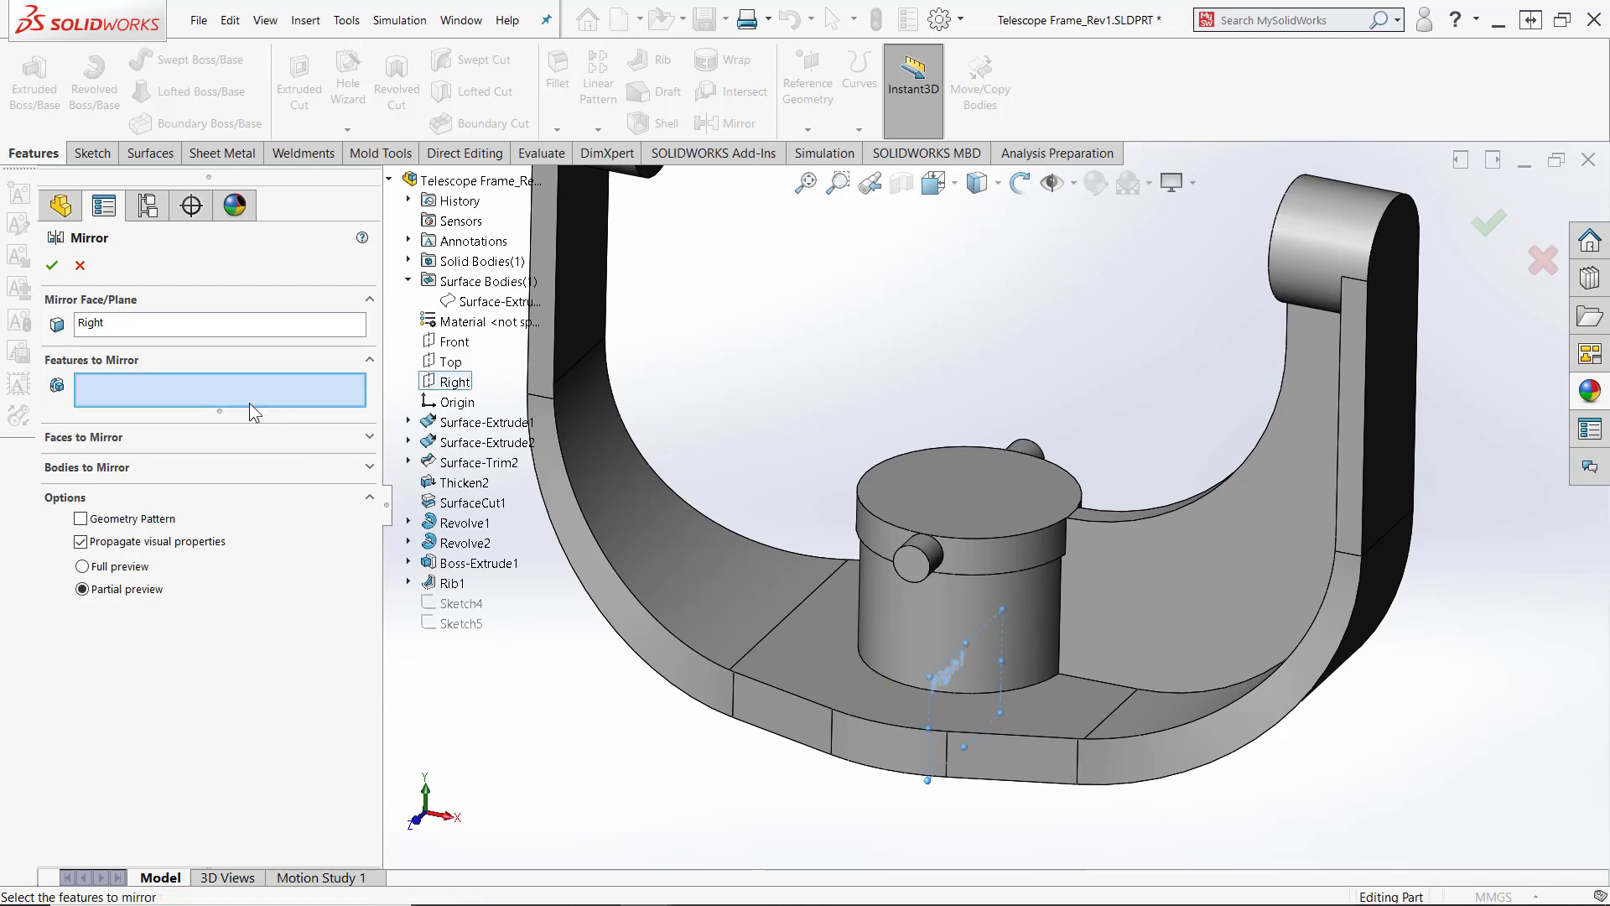
{"action": "left_click", "coordinate": [1211, 570]}
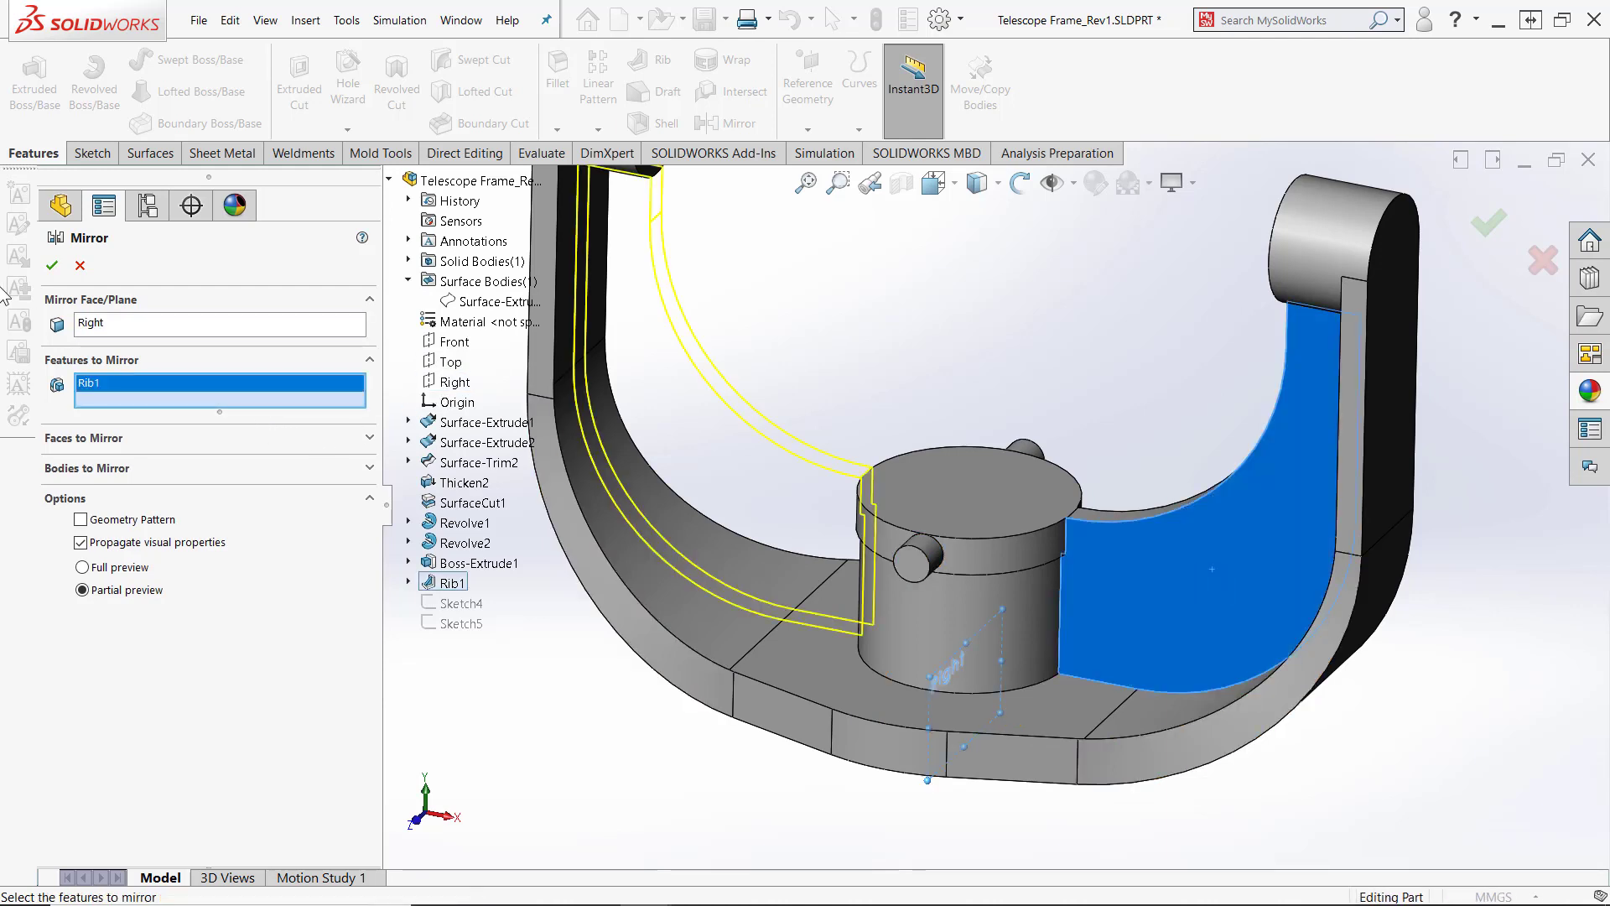
{"action": "left_click", "coordinate": [53, 268]}
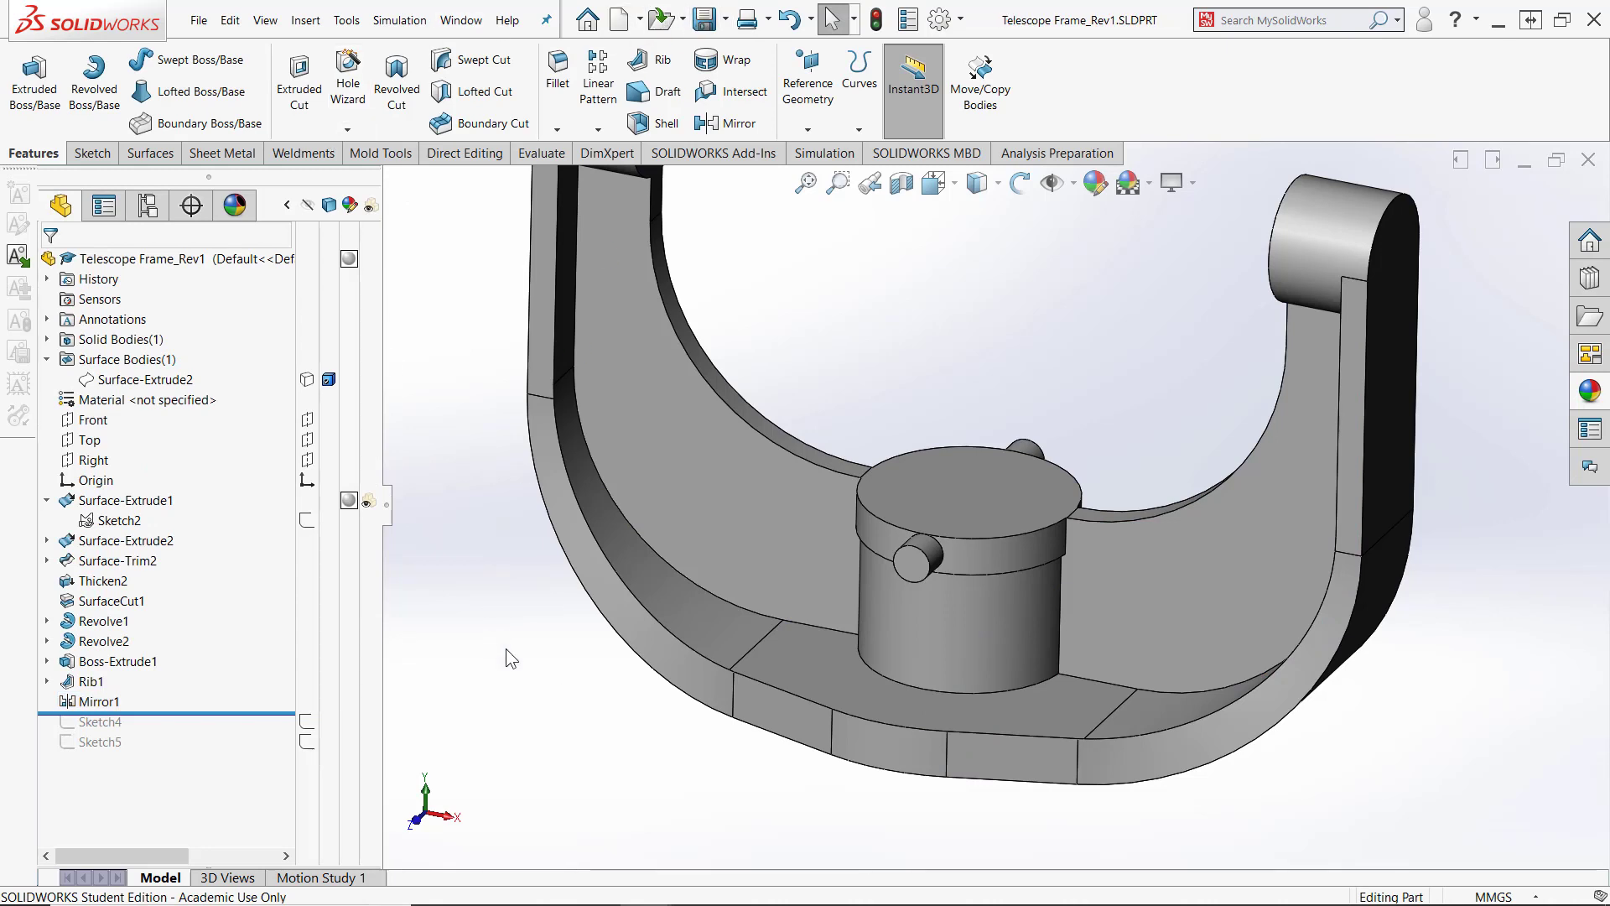
Roll the history forward past Sketch4 and revolve-cut its long thin rectangle 360° about its lower line through both arm bosses
{"action": "mouse_move", "coordinate": [224, 714]}
{"action": "left_mouse_down"}
{"action": "mouse_move", "coordinate": [228, 751]}
{"action": "mouse_move", "coordinate": [232, 728]}
{"action": "left_mouse_up"}
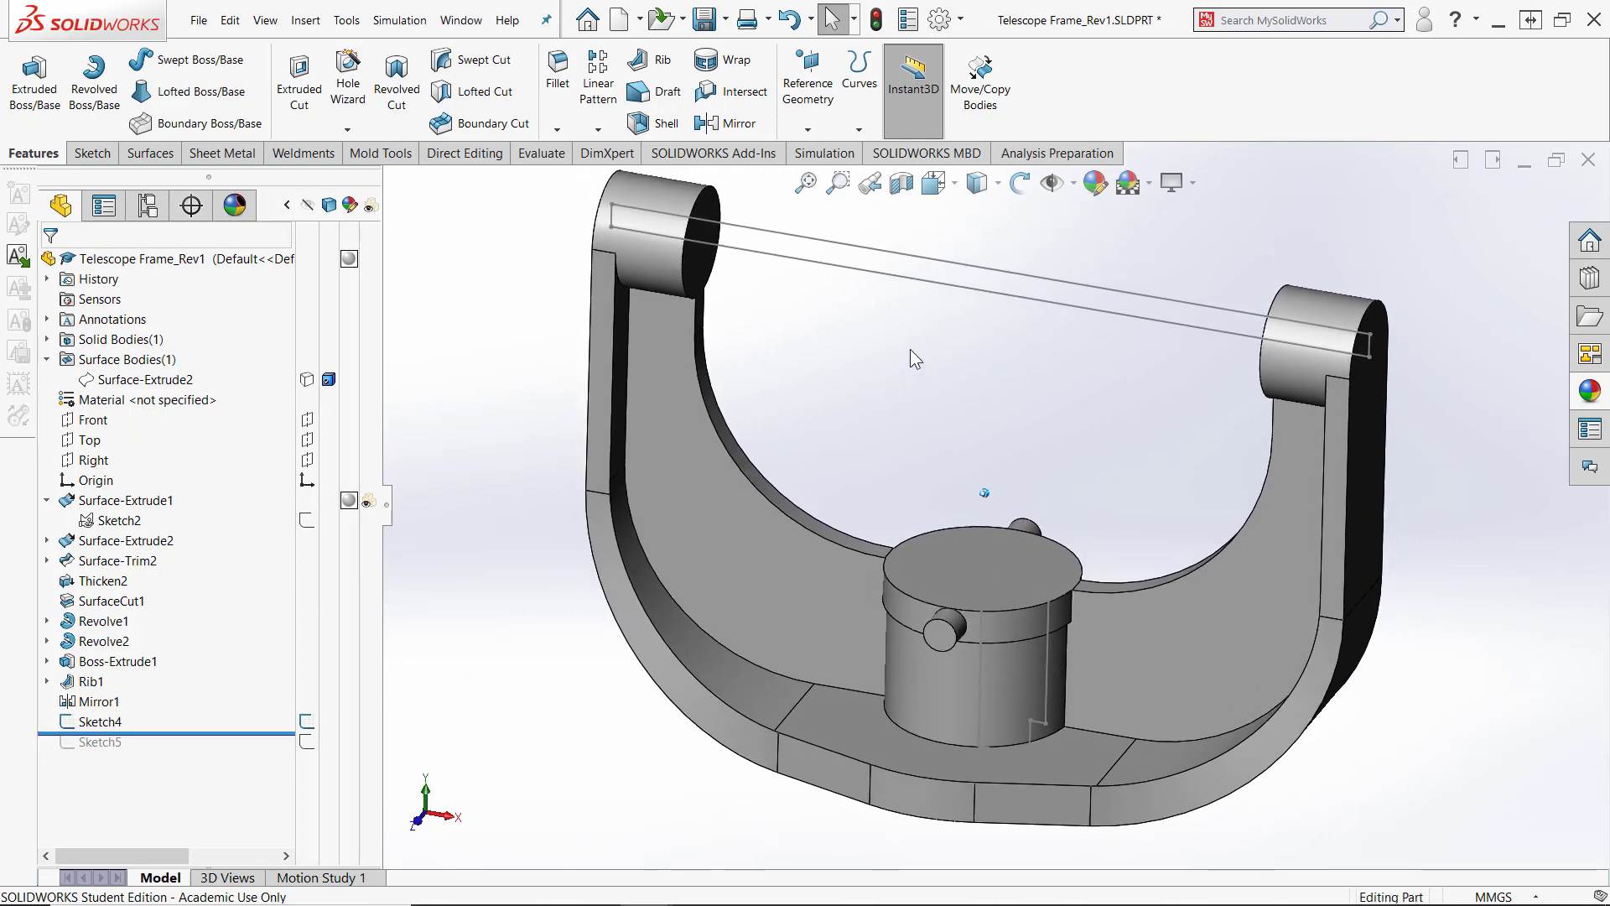
{"action": "left_click", "coordinate": [894, 269]}
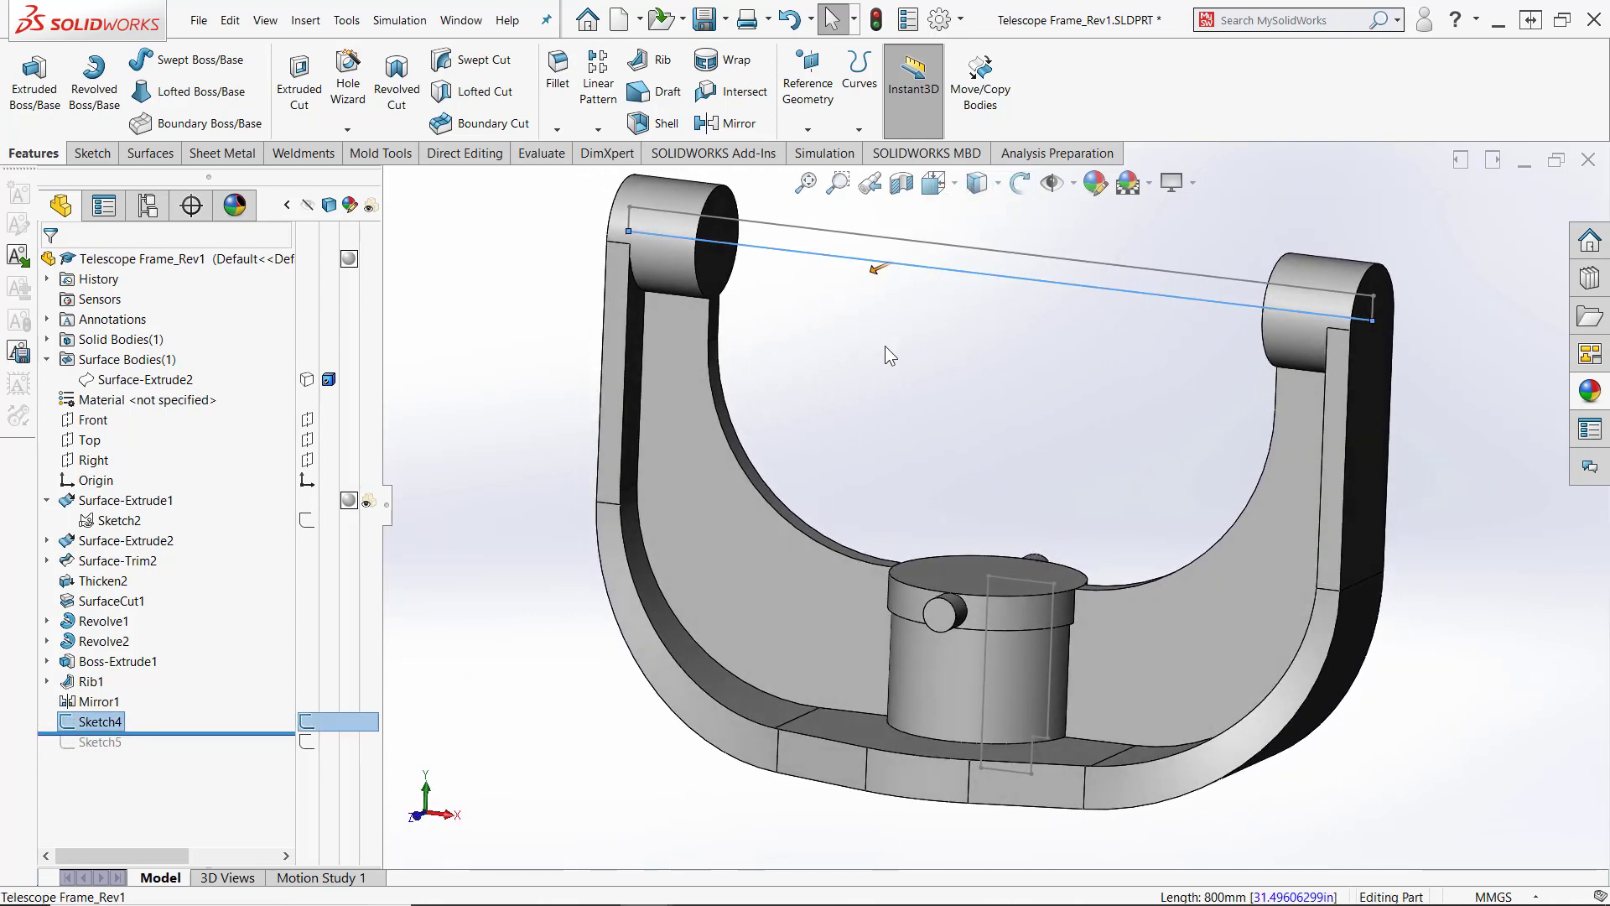
{"action": "left_click", "coordinate": [397, 84]}
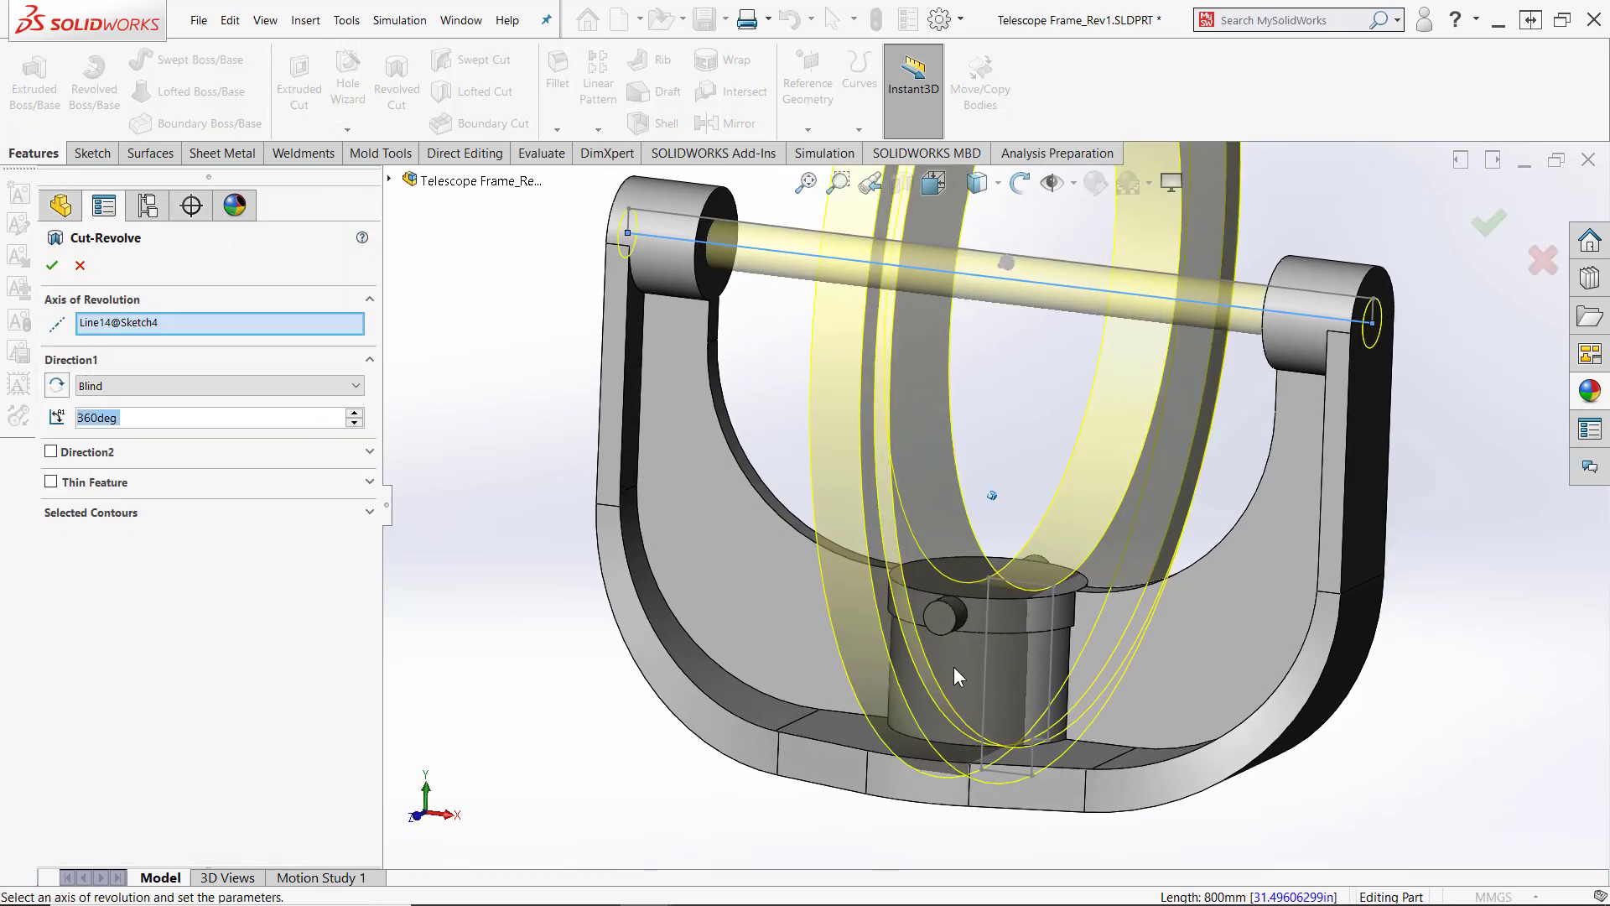
{"action": "left_click", "coordinate": [107, 513]}
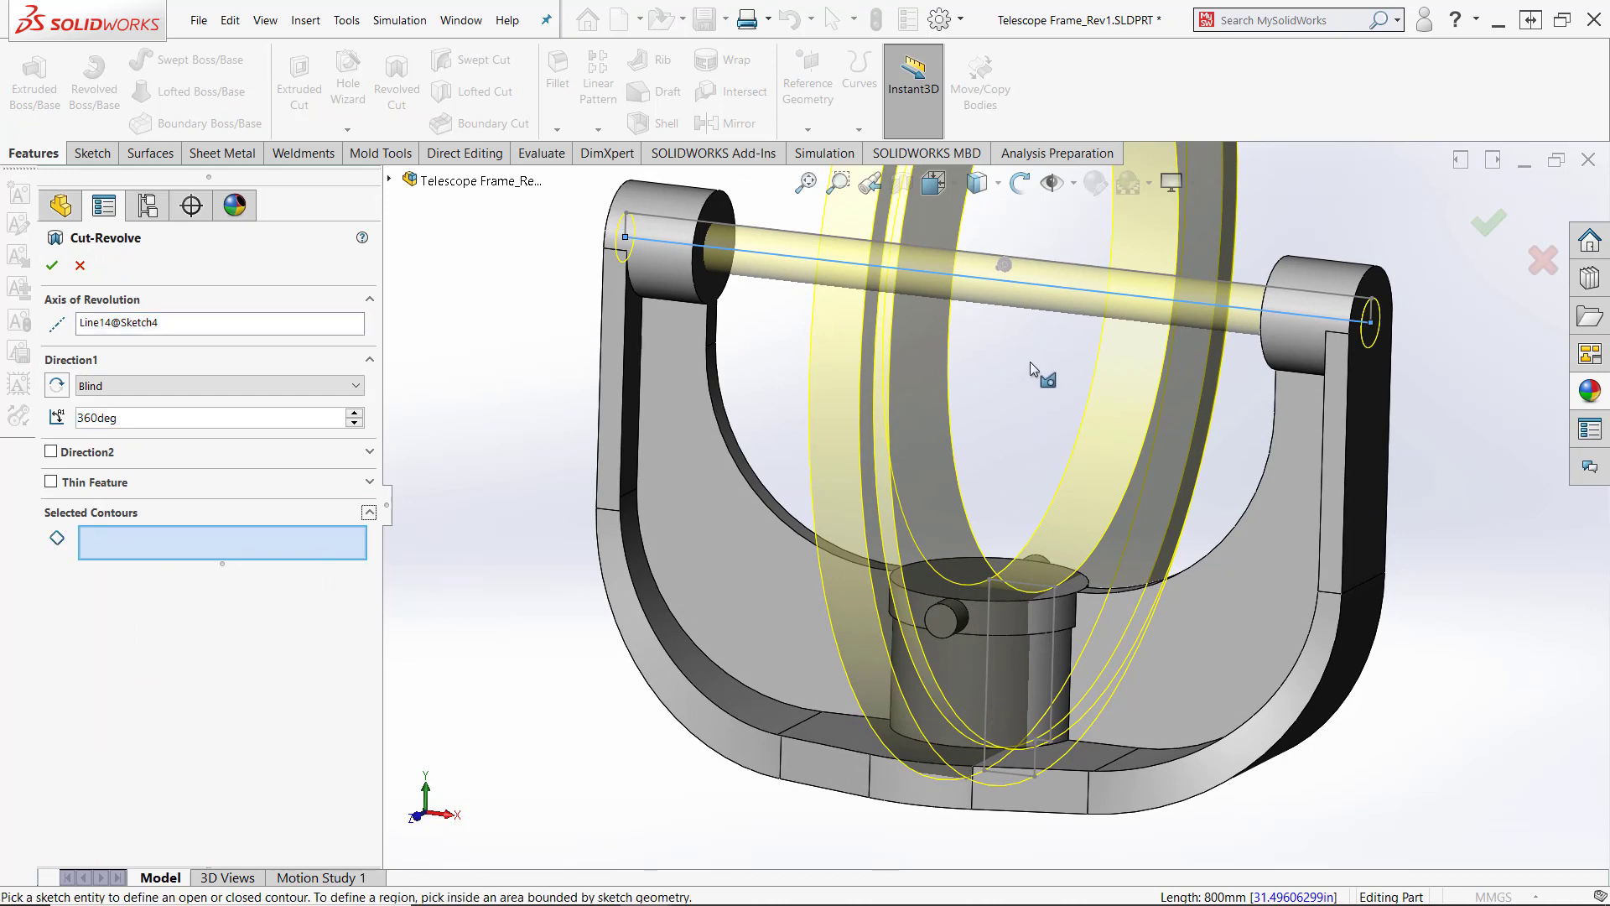
{"action": "left_click", "coordinate": [1034, 269]}
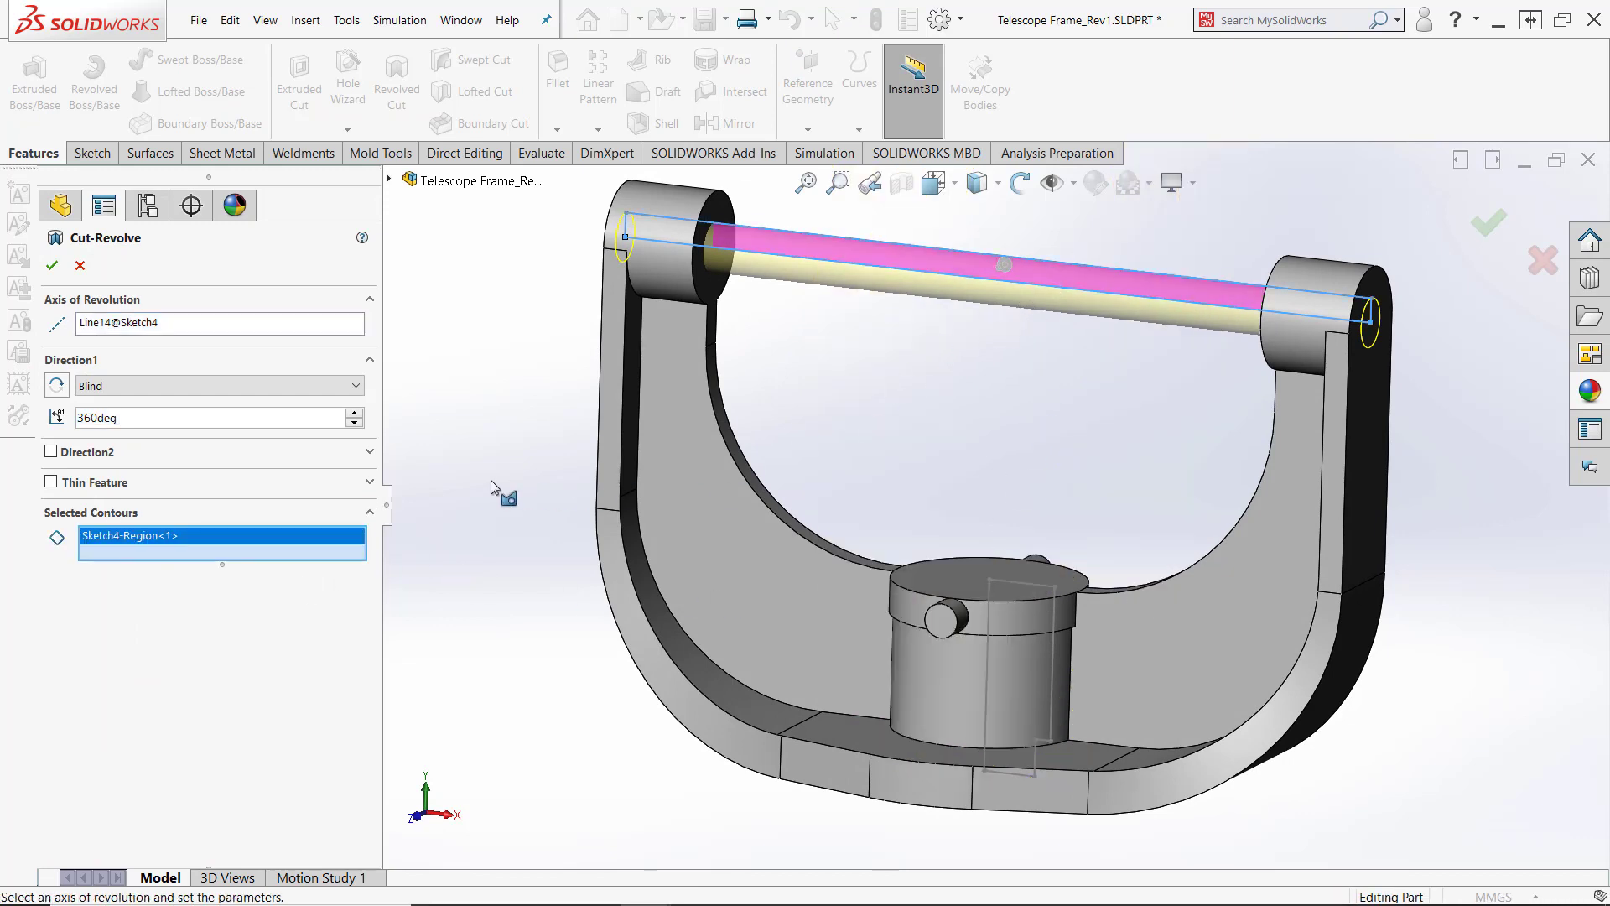
{"action": "left_click", "coordinate": [51, 268]}
{"action": "left_click", "coordinate": [481, 567]}
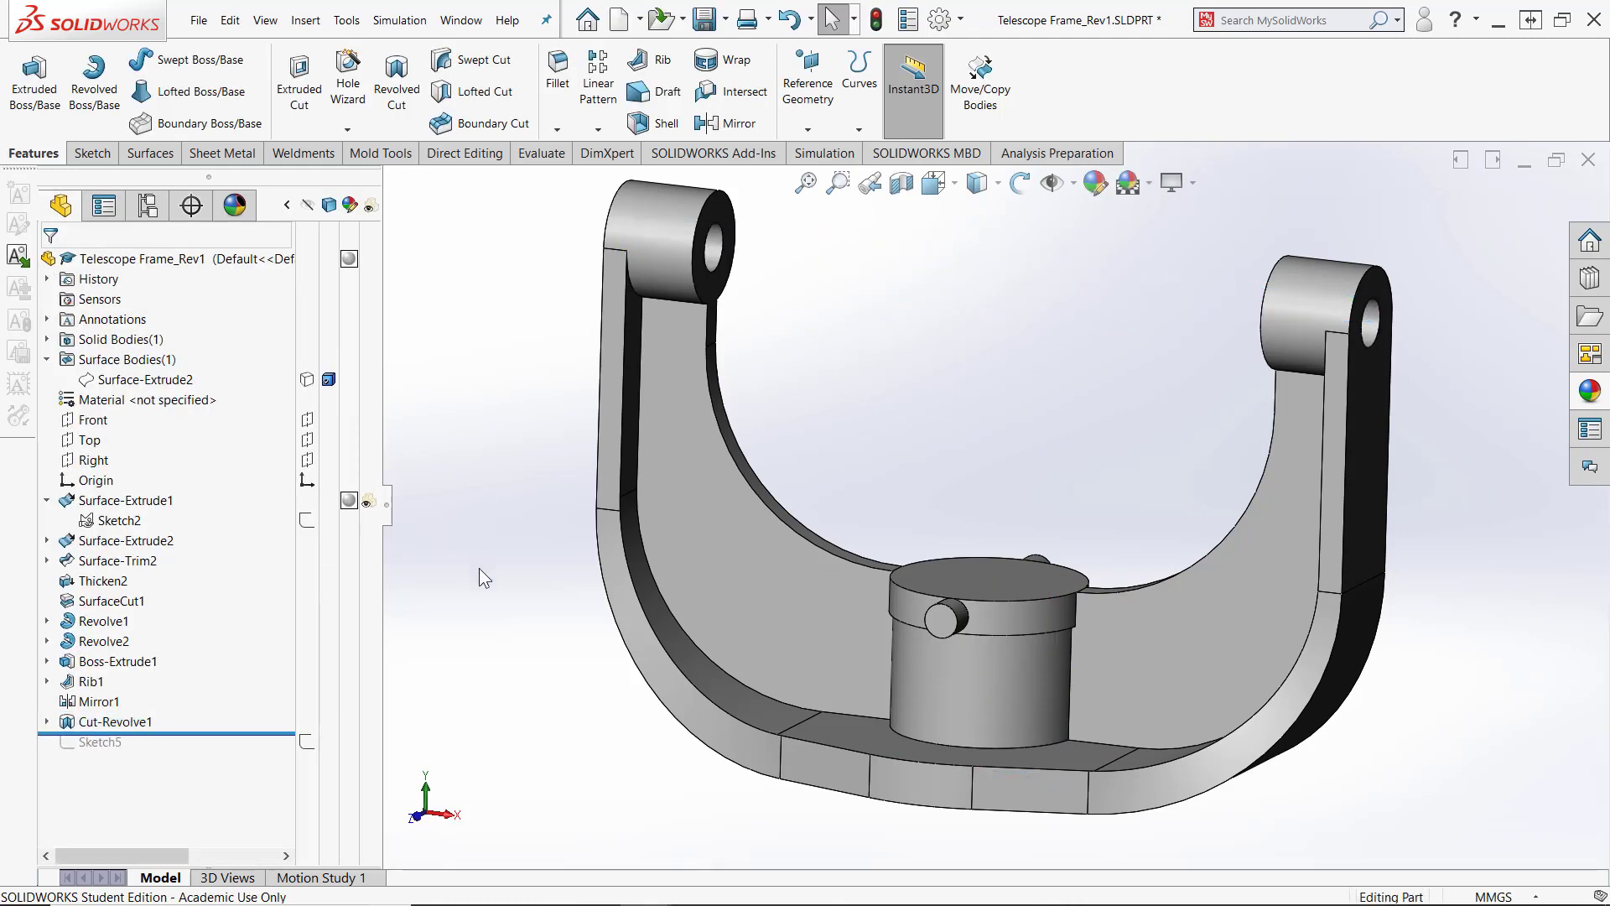
Show Sketch4 and revolve-cut its hub region 360° about the vertical centre line to bore the stepped hub hole
{"action": "left_click", "coordinate": [48, 722]}
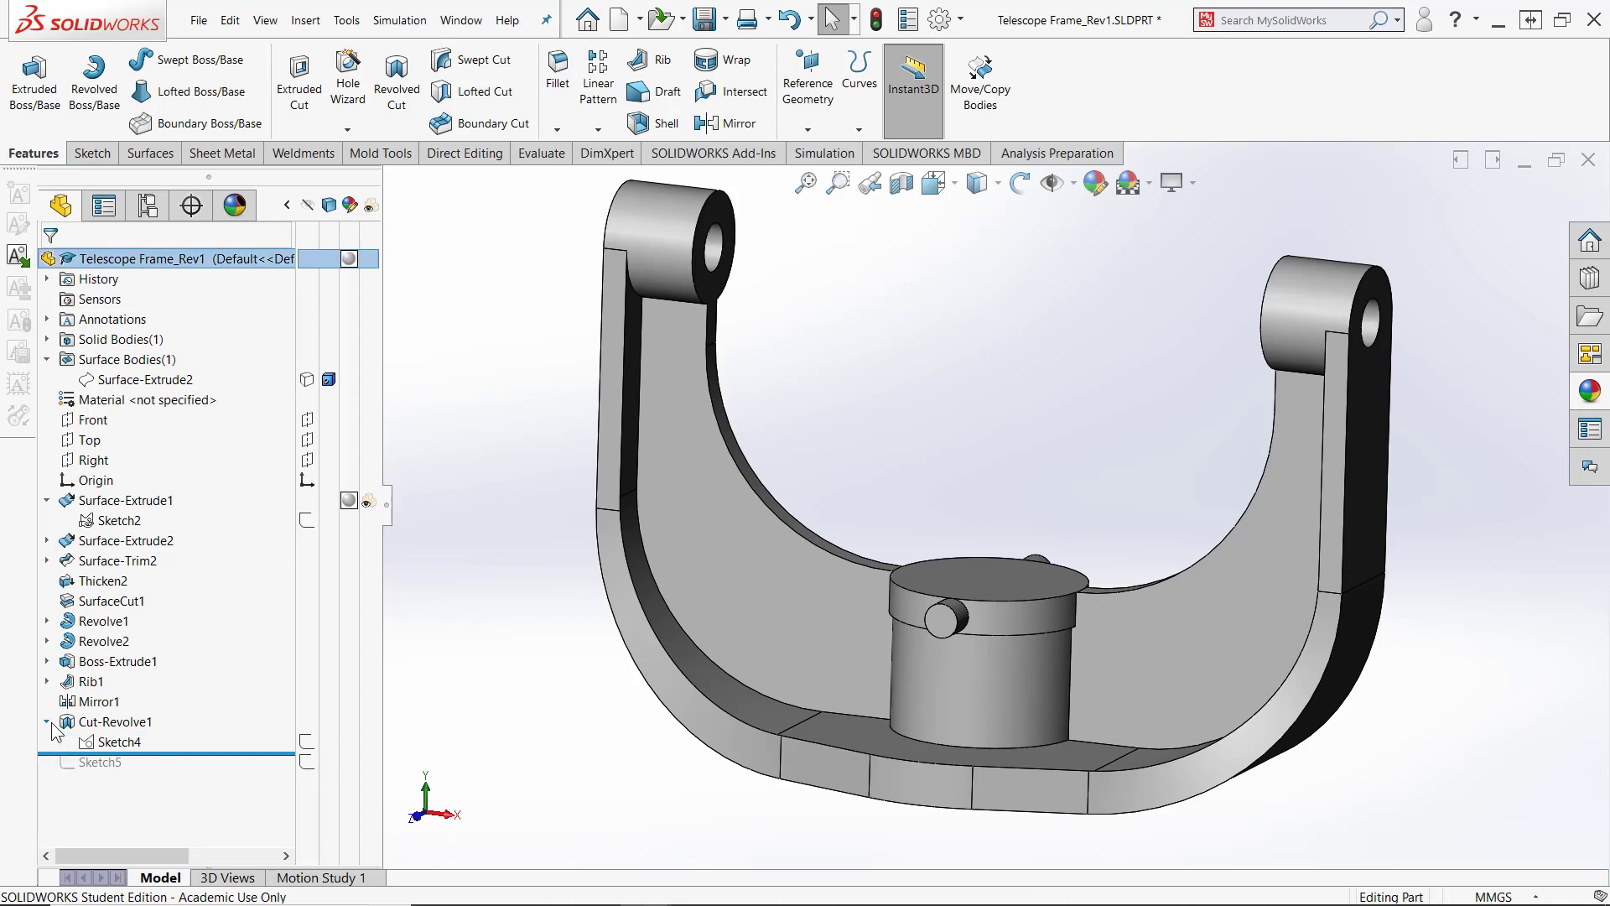
{"action": "left_click", "coordinate": [306, 743]}
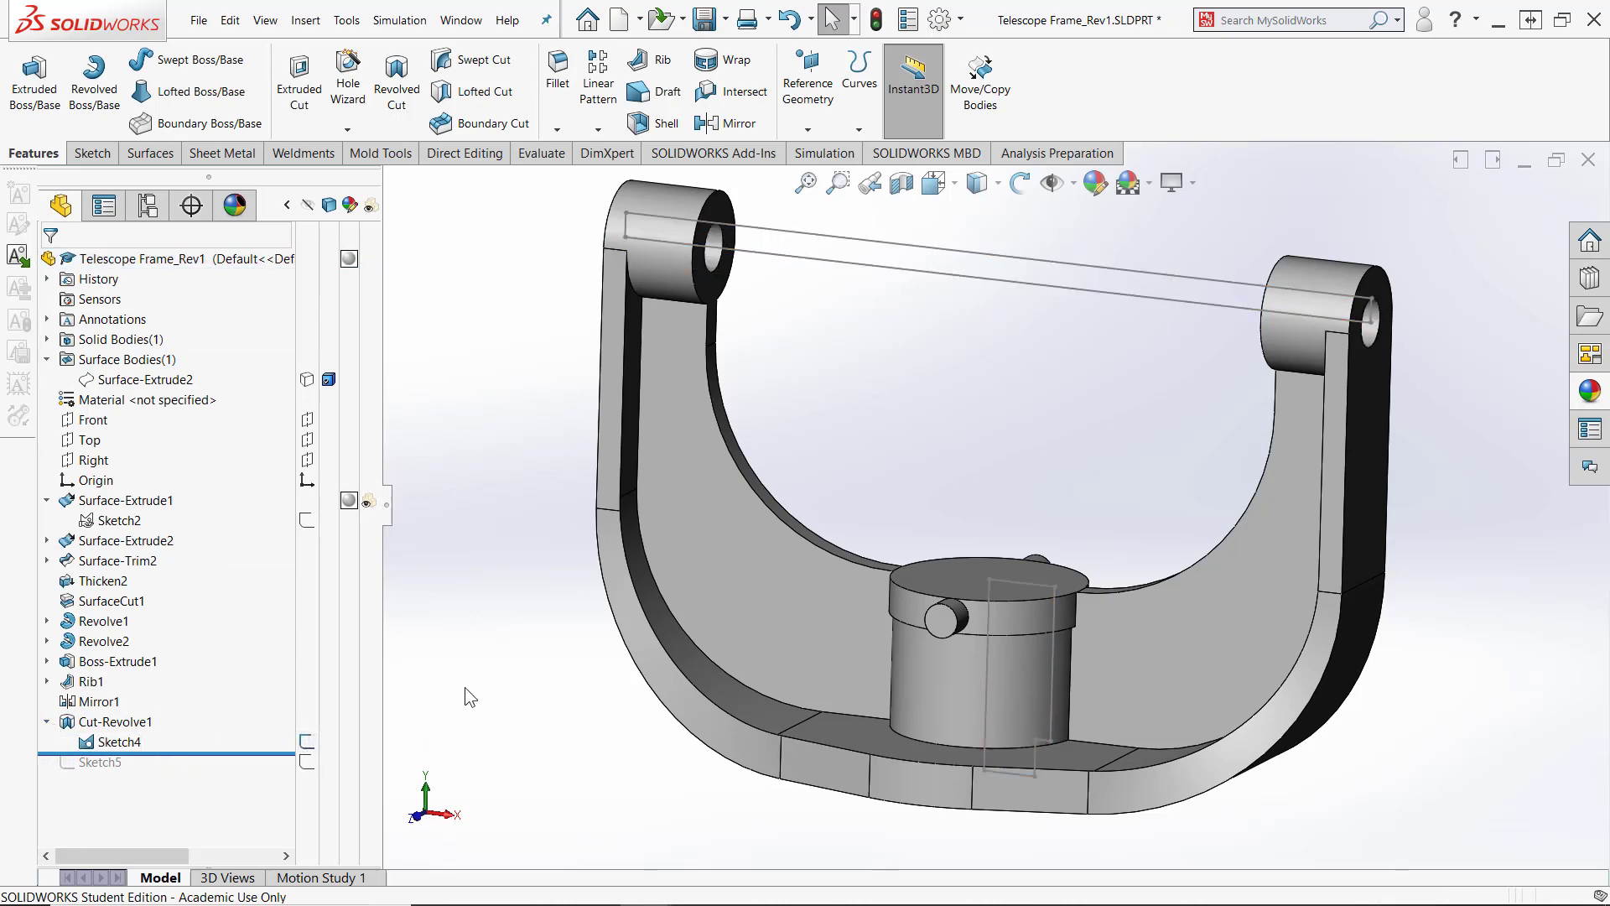
{"action": "left_click", "coordinate": [987, 671]}
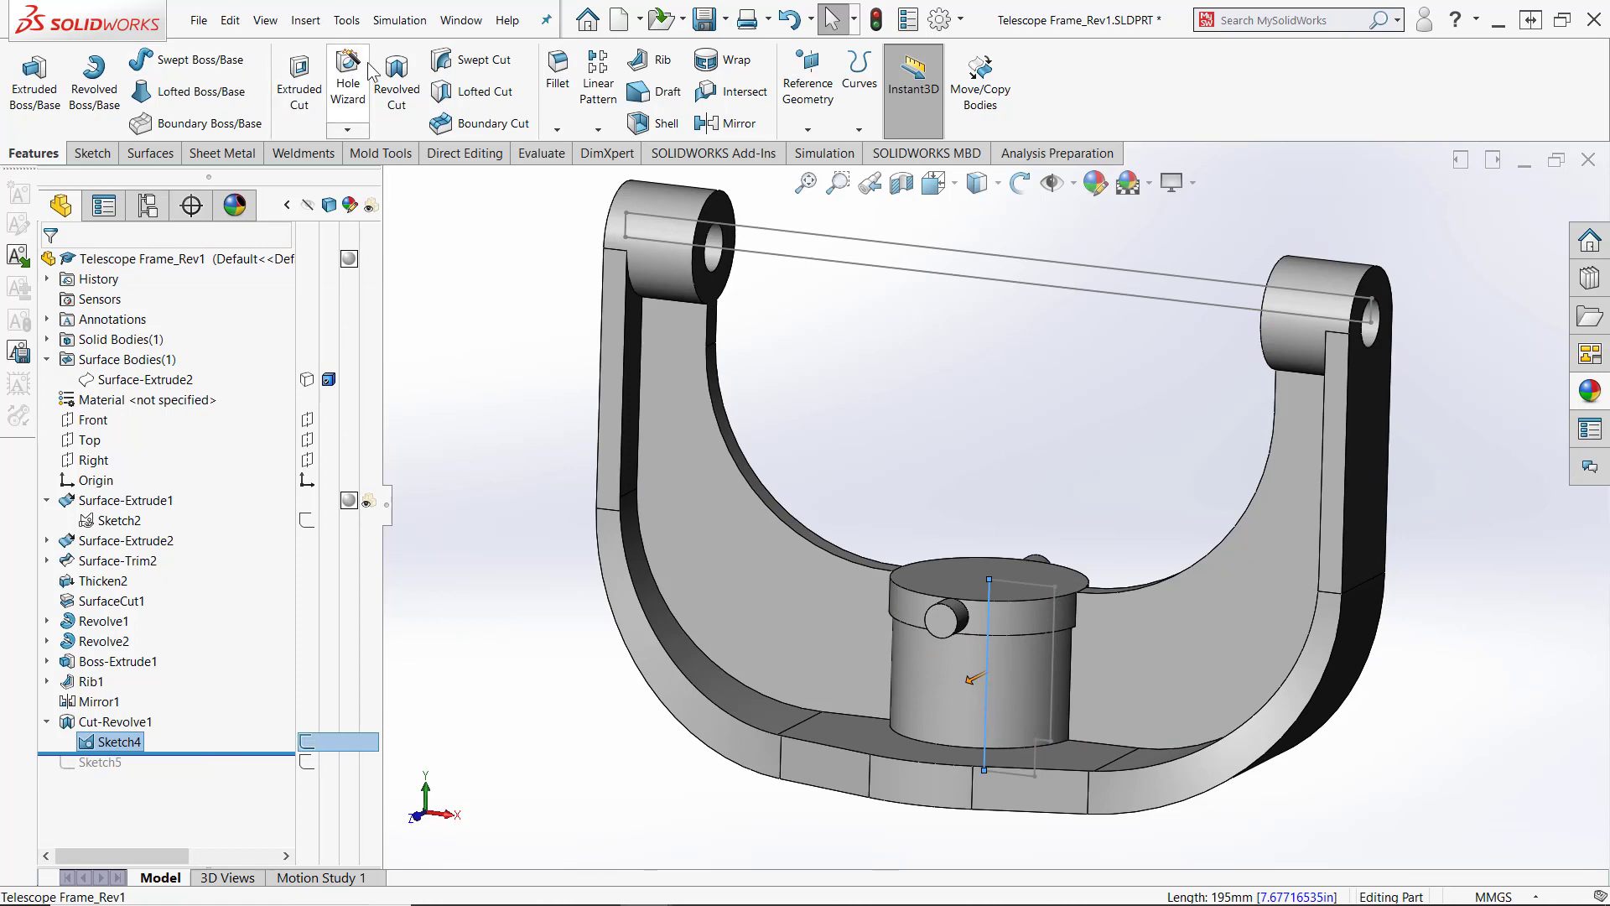
{"action": "left_click", "coordinate": [403, 77]}
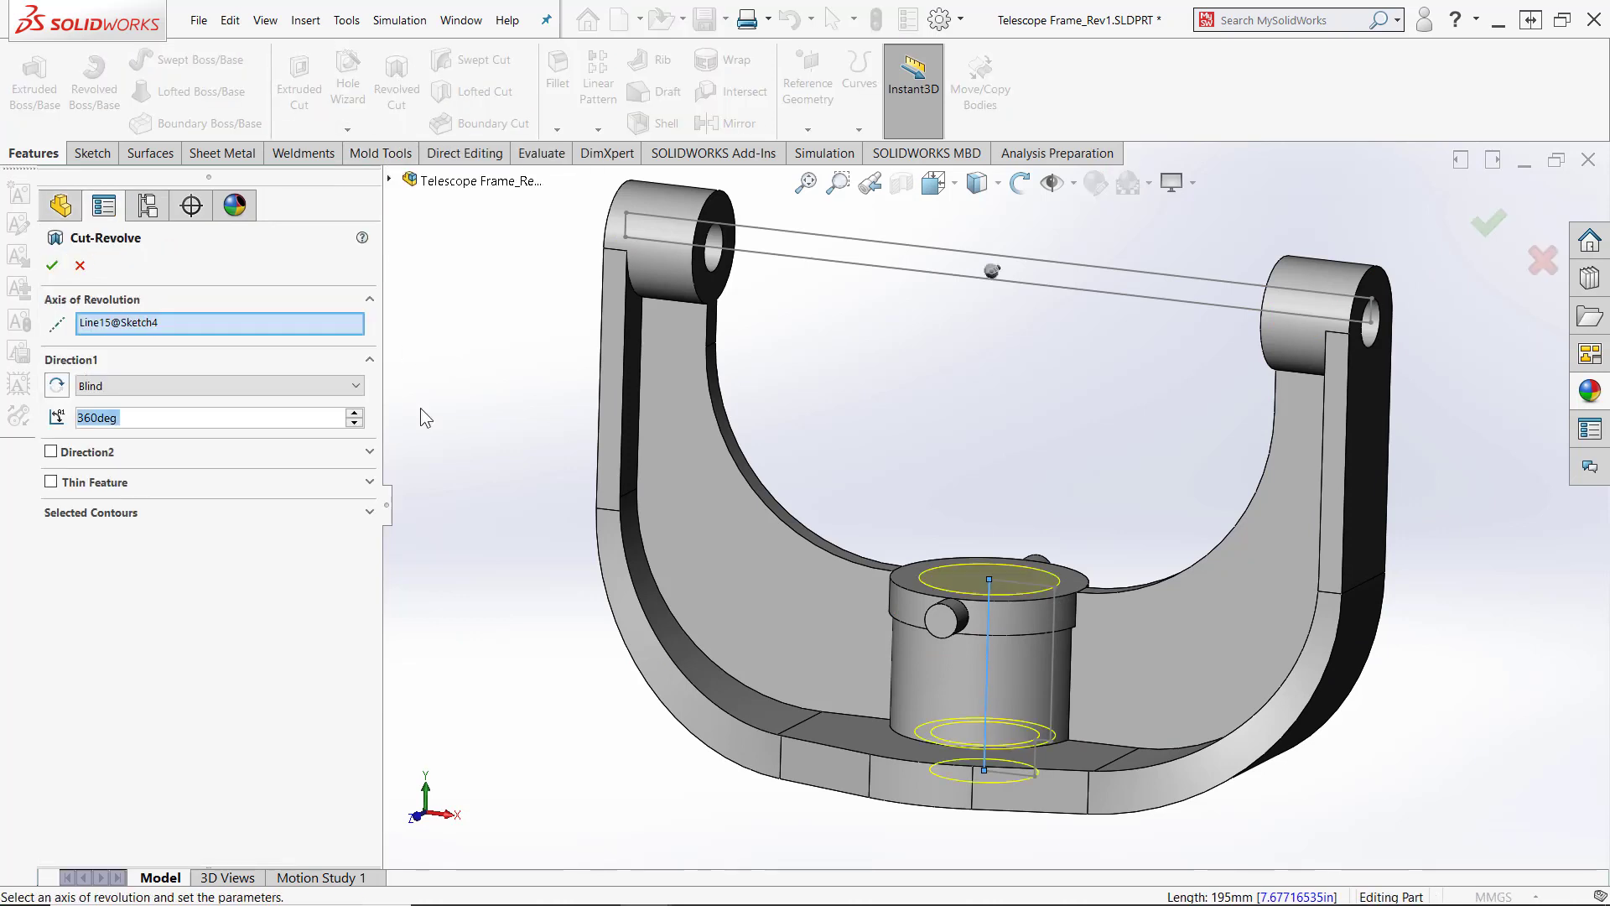
{"action": "left_click", "coordinate": [131, 513]}
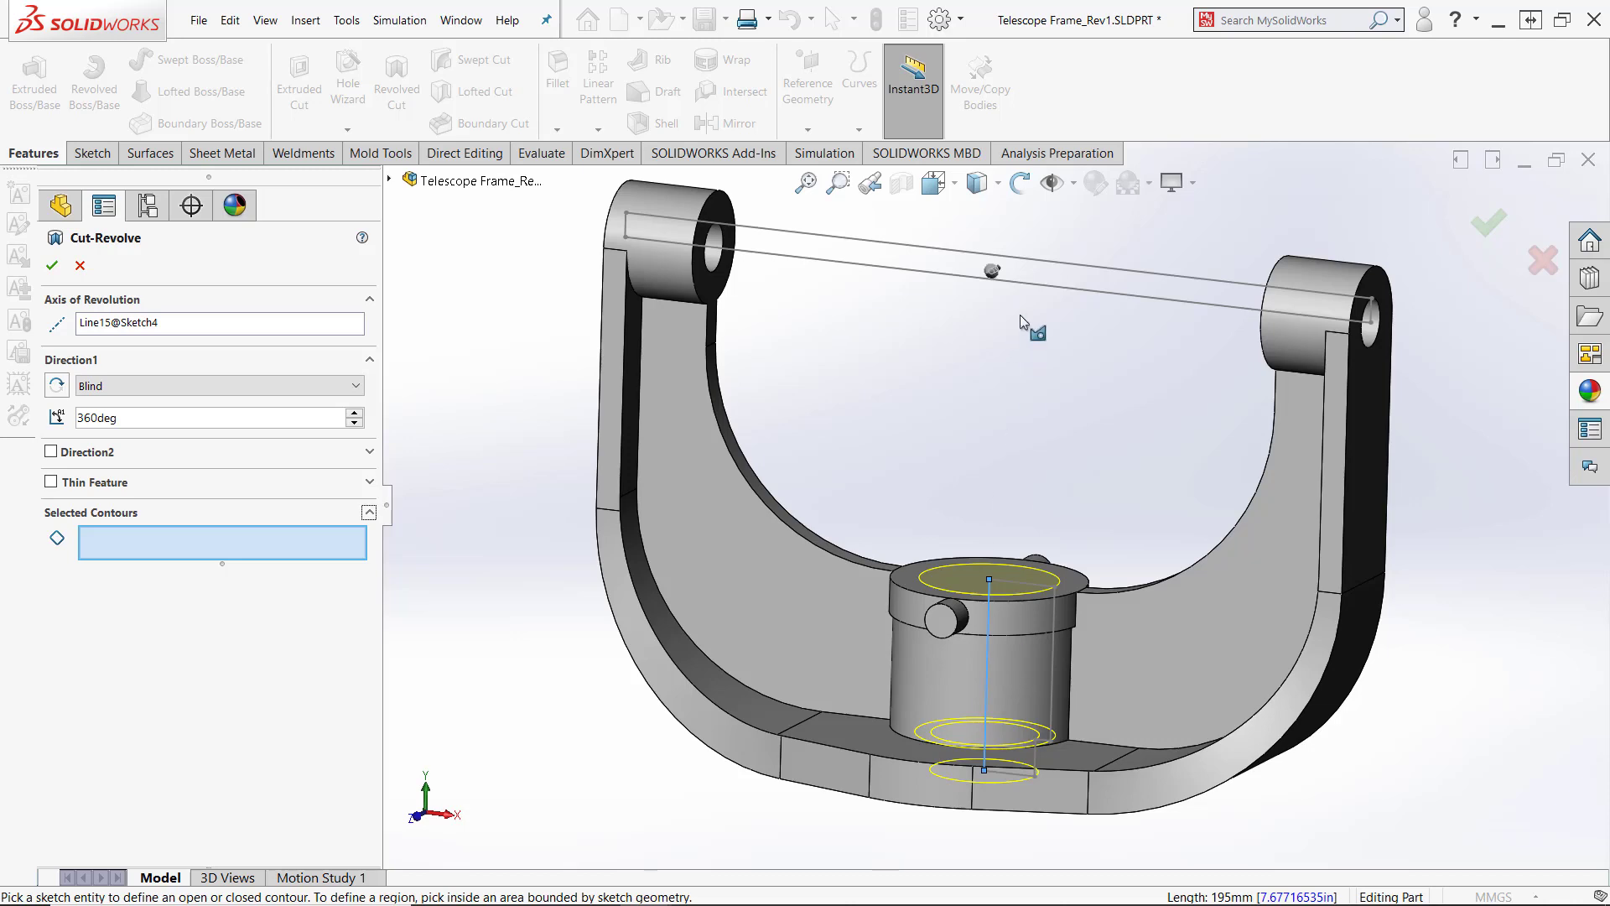
{"action": "middle_click_drag", "start_coordinate": [1020, 314], "coordinate": [982, 668]}
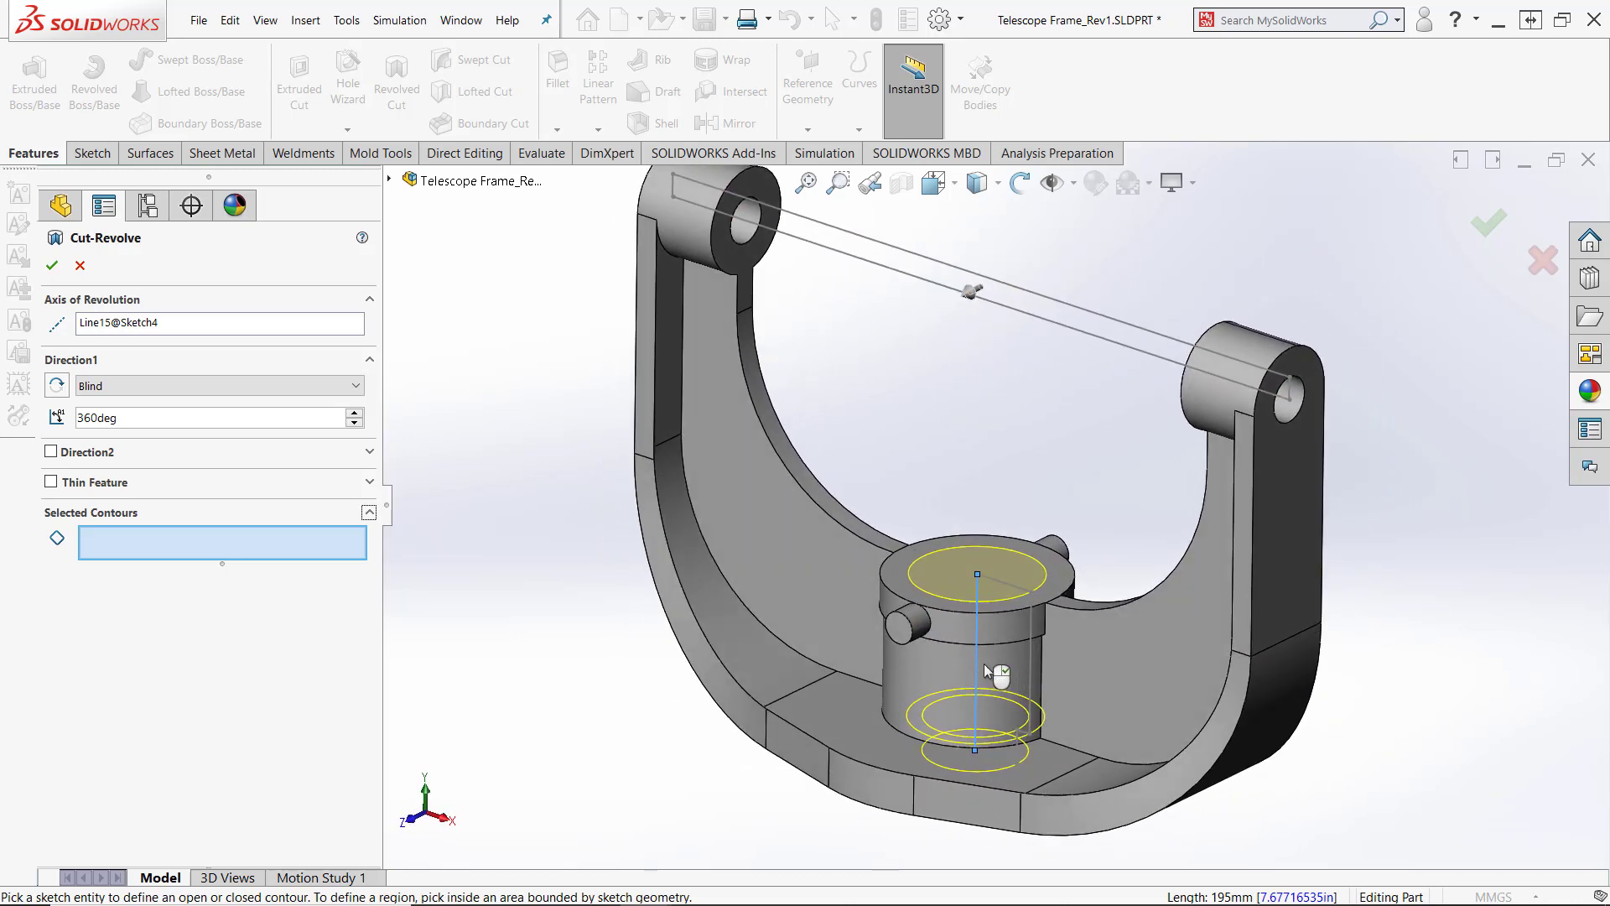
{"action": "left_click", "coordinate": [984, 662]}
{"action": "middle_click_drag", "start_coordinate": [625, 495], "coordinate": [688, 469]}
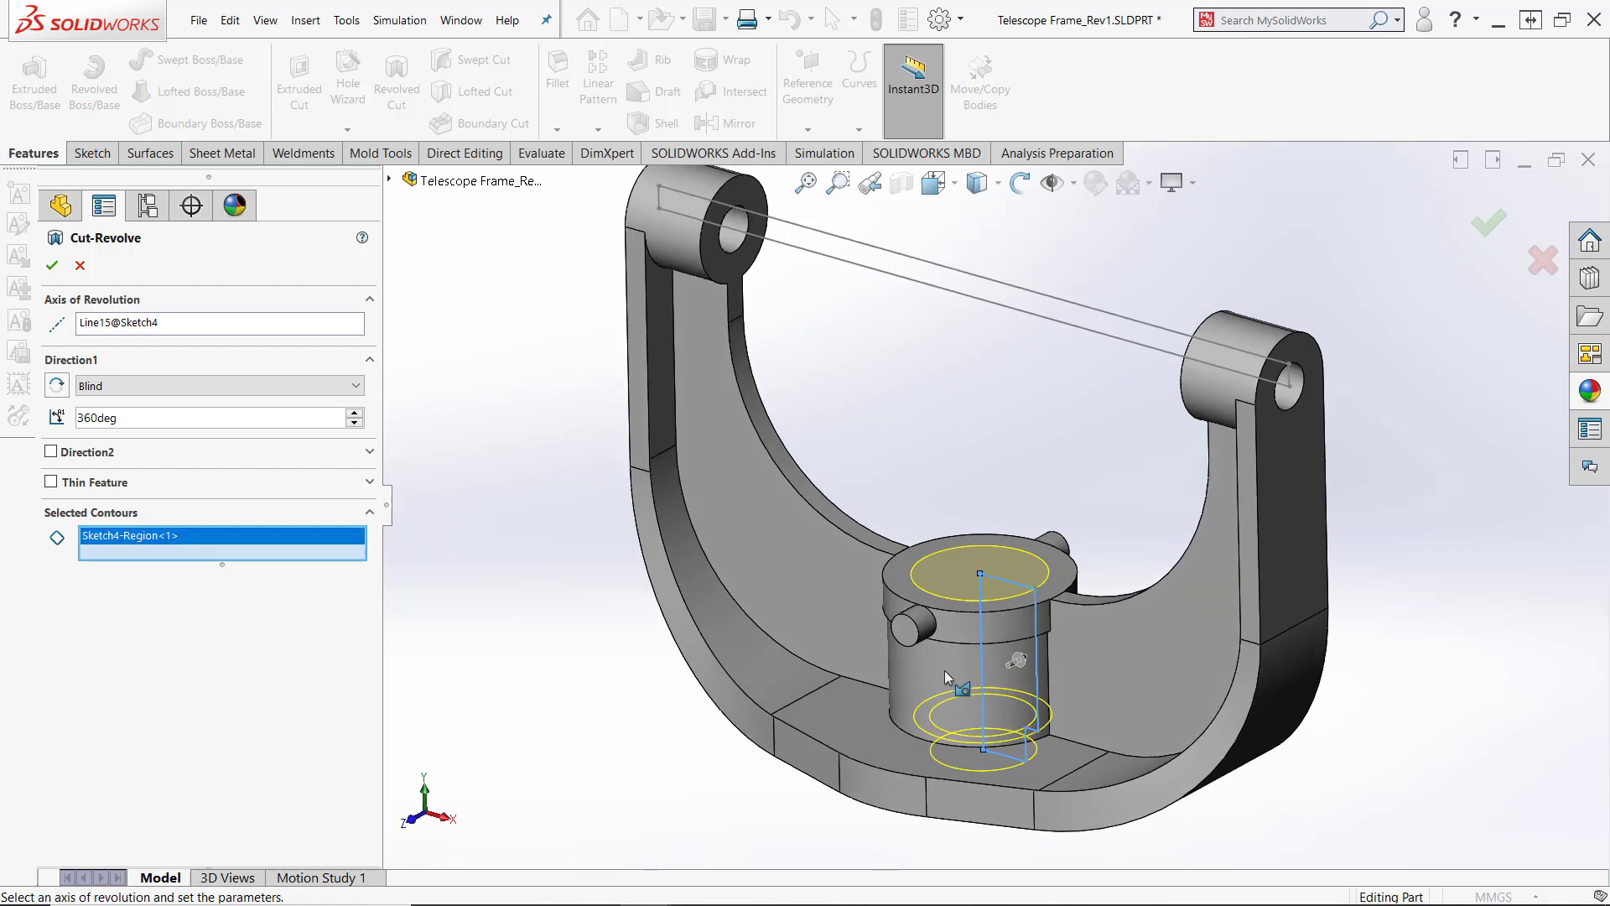
{"action": "left_click", "coordinate": [51, 273]}
{"action": "left_click", "coordinate": [446, 493]}
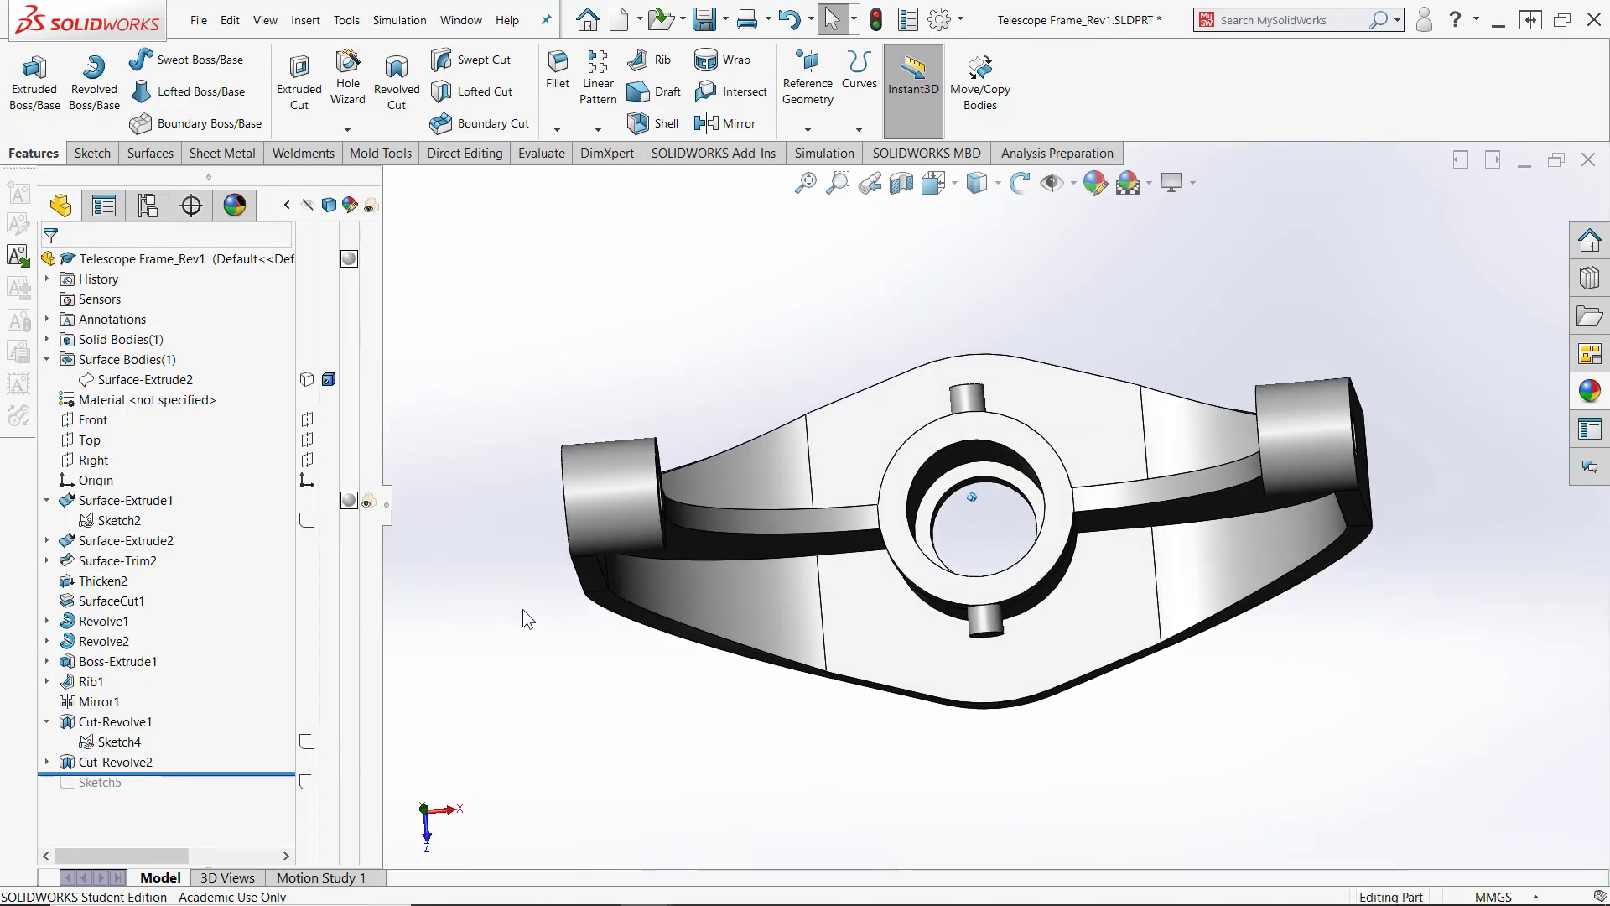
Roll the history forward past Sketch5 and cut its small circle through the base plate with reversed direction and Up To Next
{"action": "left_click_drag", "start_coordinate": [222, 773], "coordinate": [223, 794]}
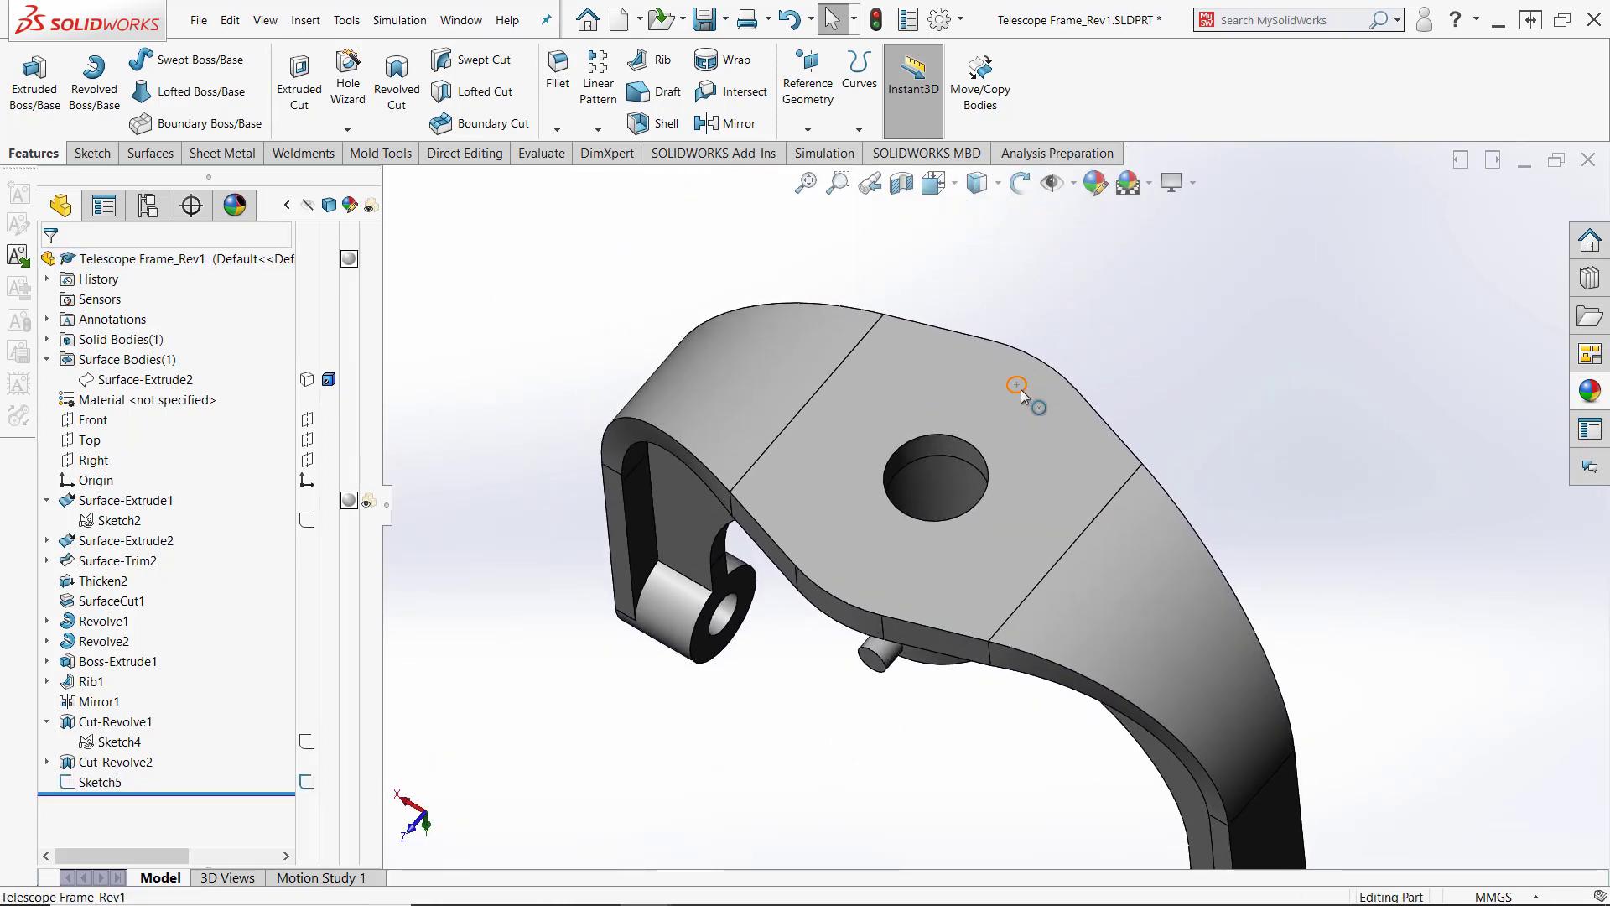
{"action": "left_click", "coordinate": [1020, 389]}
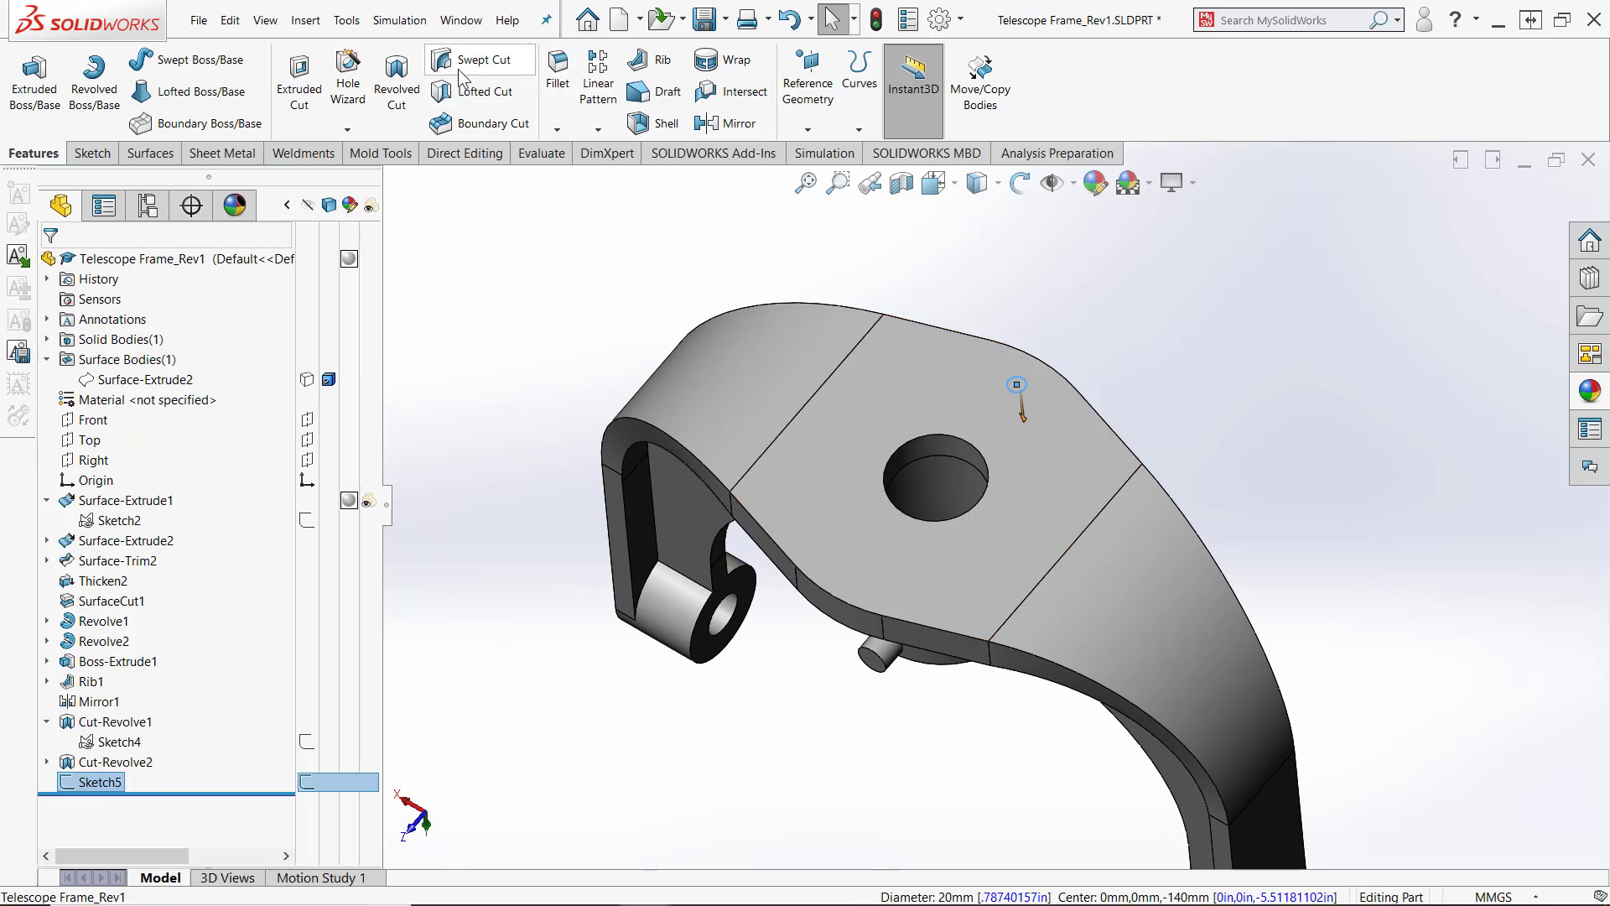
{"action": "left_click", "coordinate": [300, 84]}
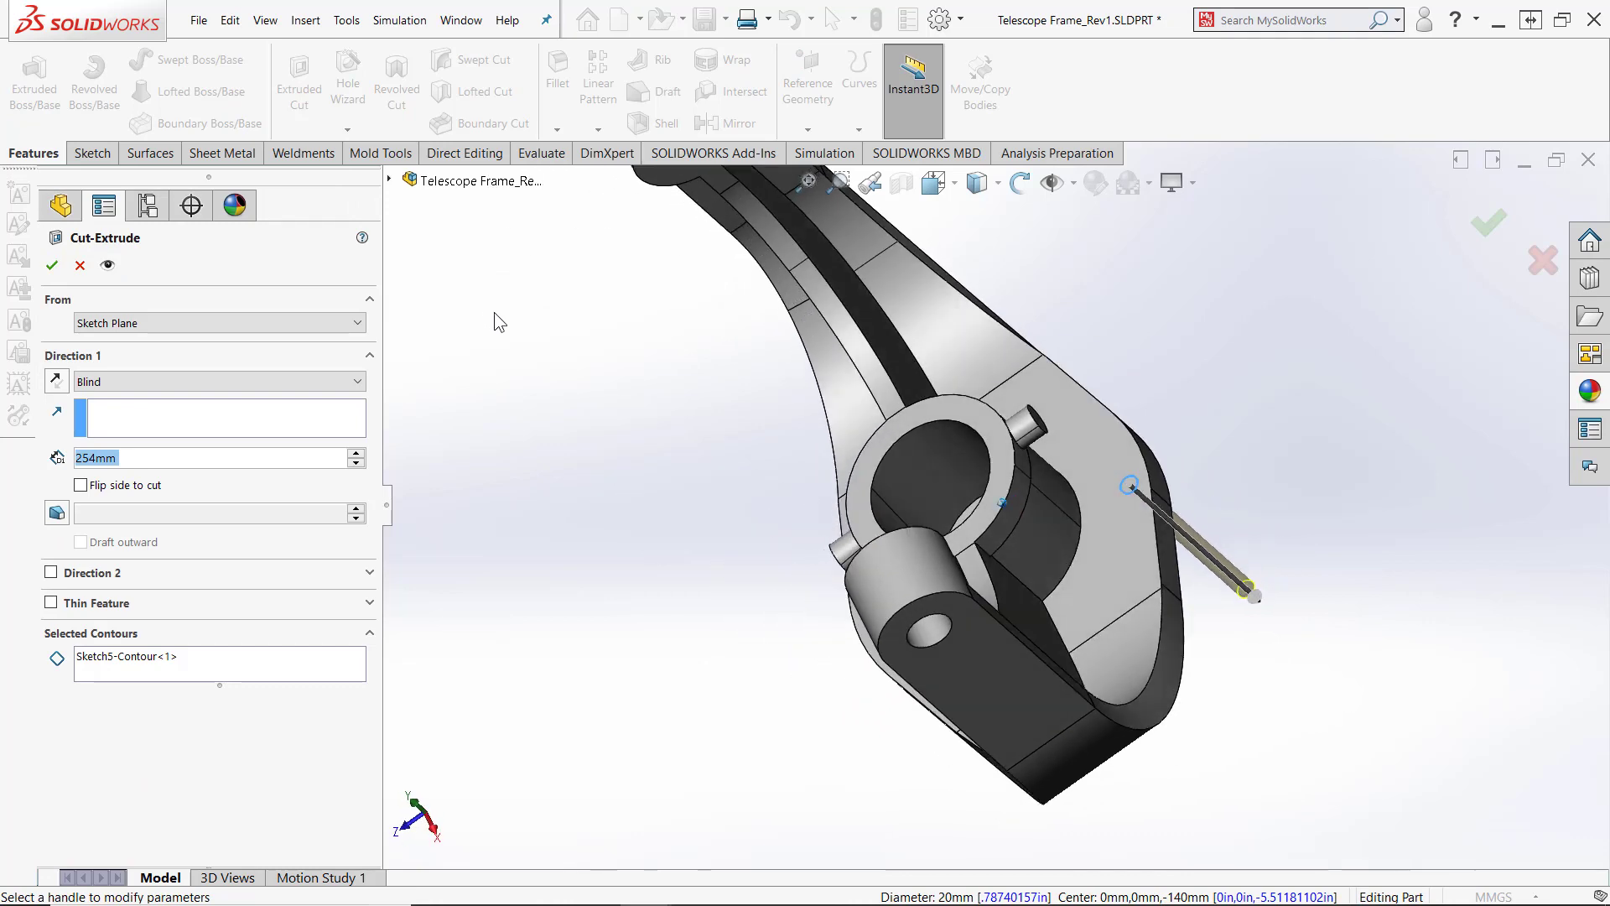
{"action": "left_click", "coordinate": [56, 381]}
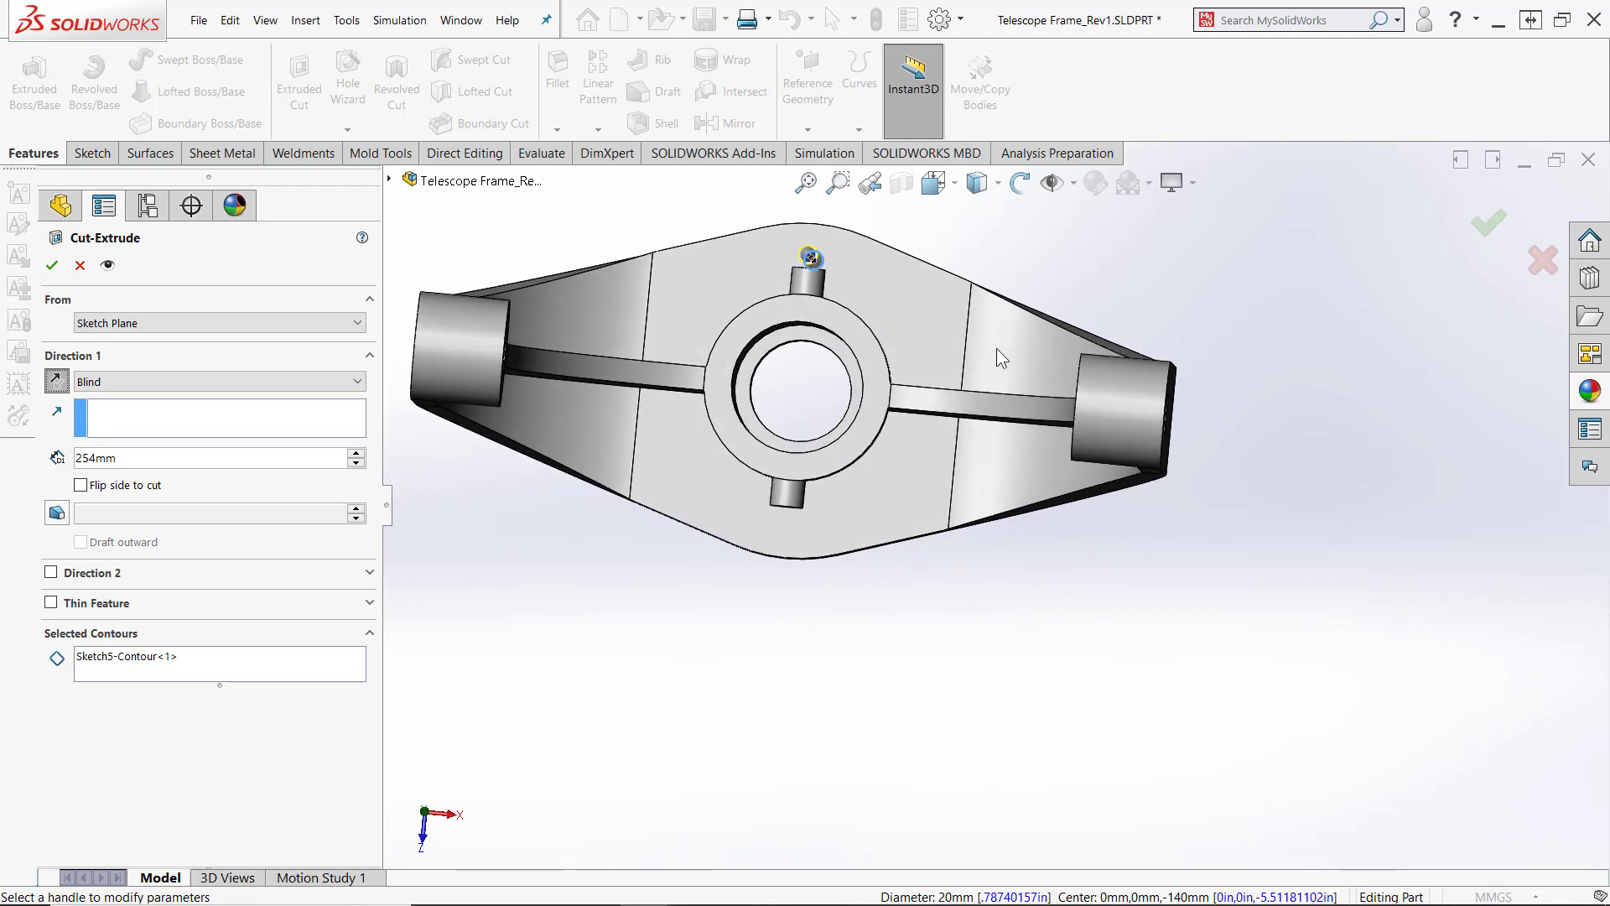
{"action": "scroll", "coordinate": [844, 315], "scroll_direction": "down", "scroll_amount": 5}
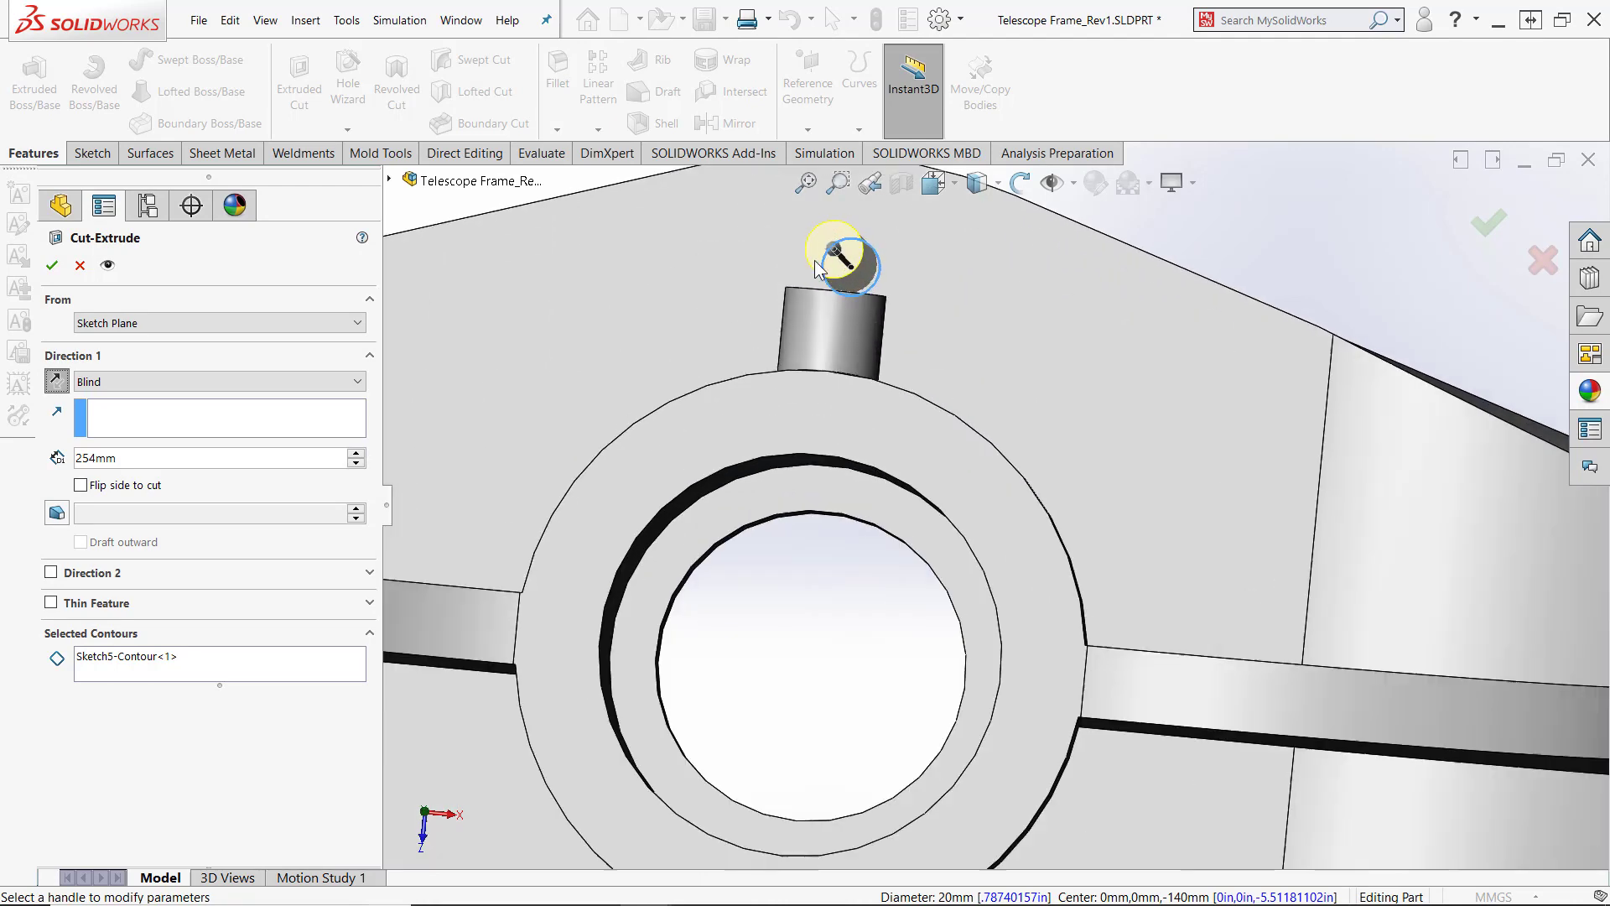
{"action": "middle_click_drag", "start_coordinate": [897, 374], "coordinate": [894, 350]}
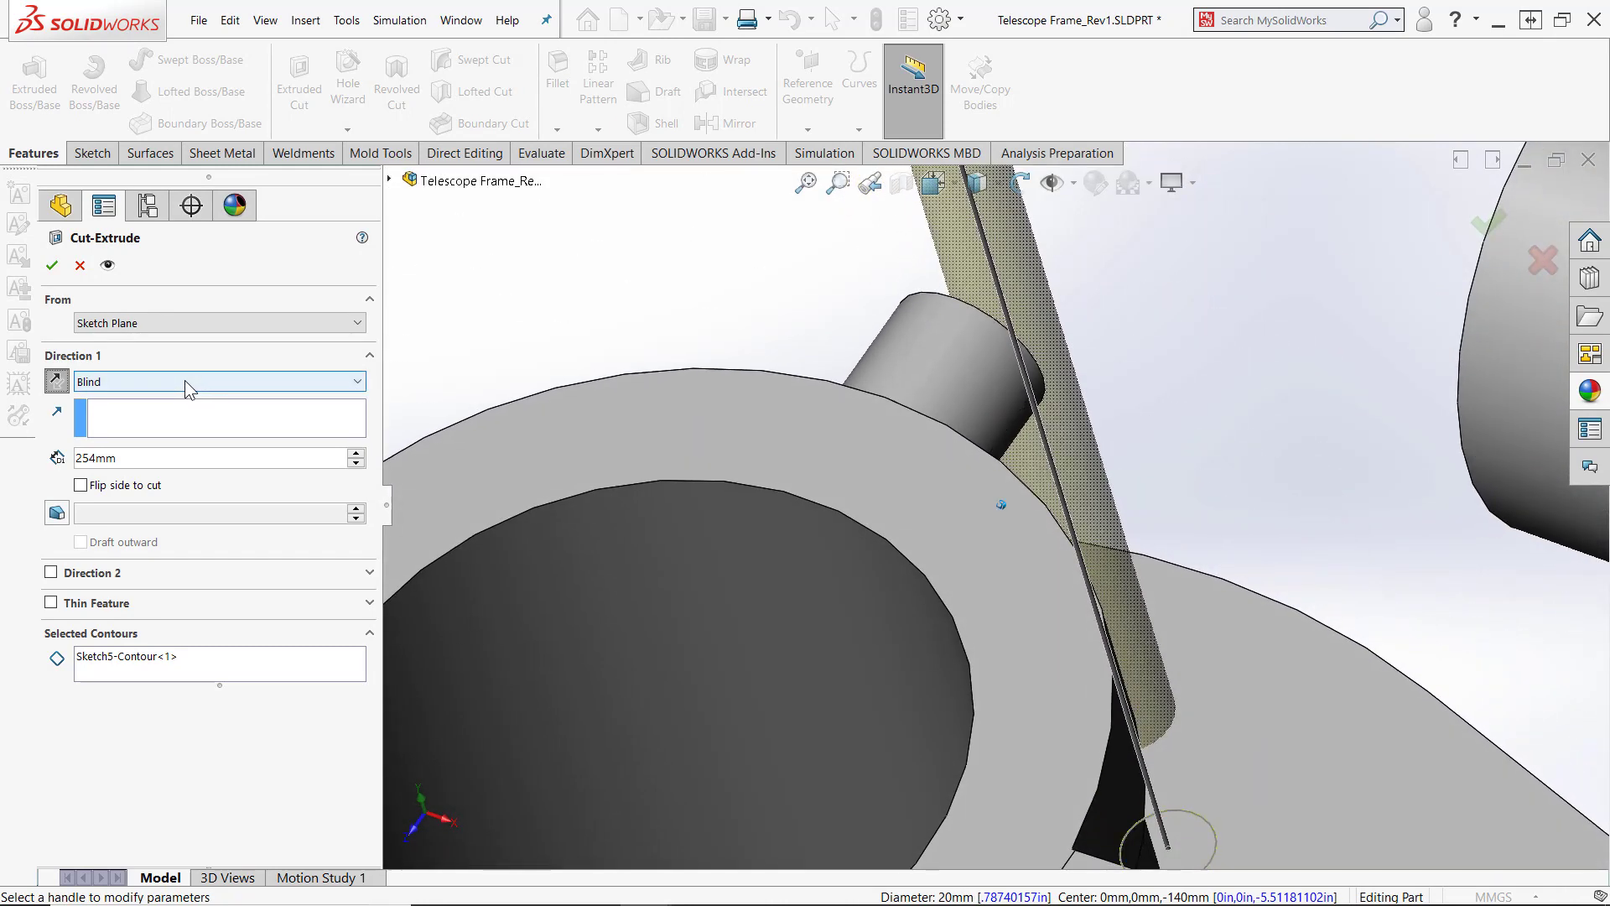
{"action": "left_click", "coordinate": [185, 380]}
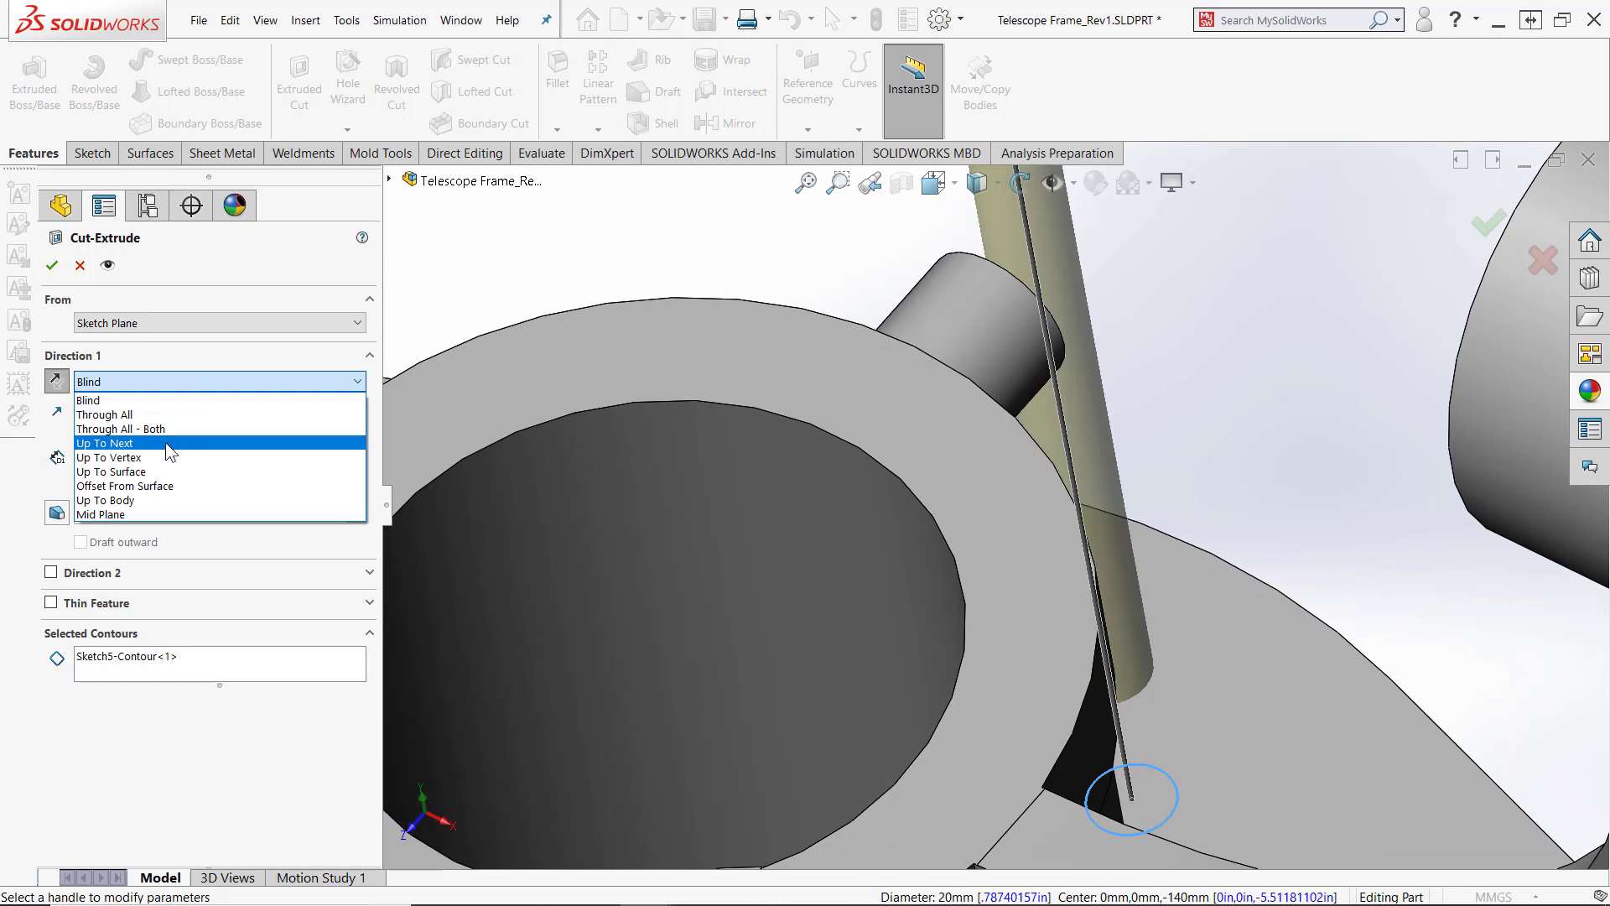
{"action": "left_click", "coordinate": [160, 443]}
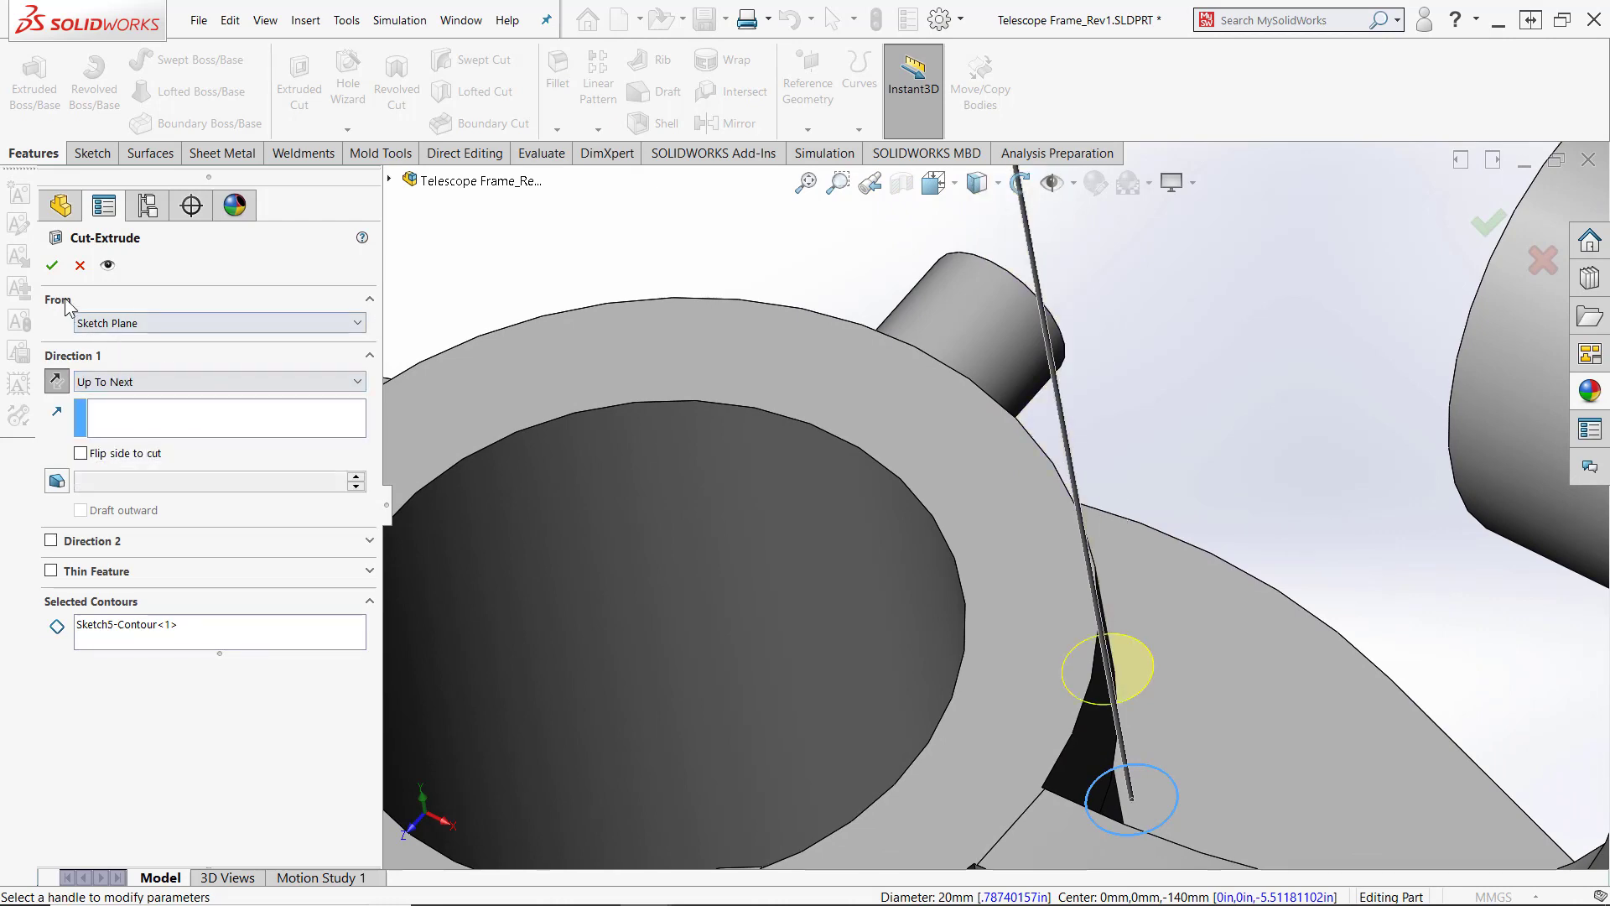
{"action": "left_click", "coordinate": [52, 267]}
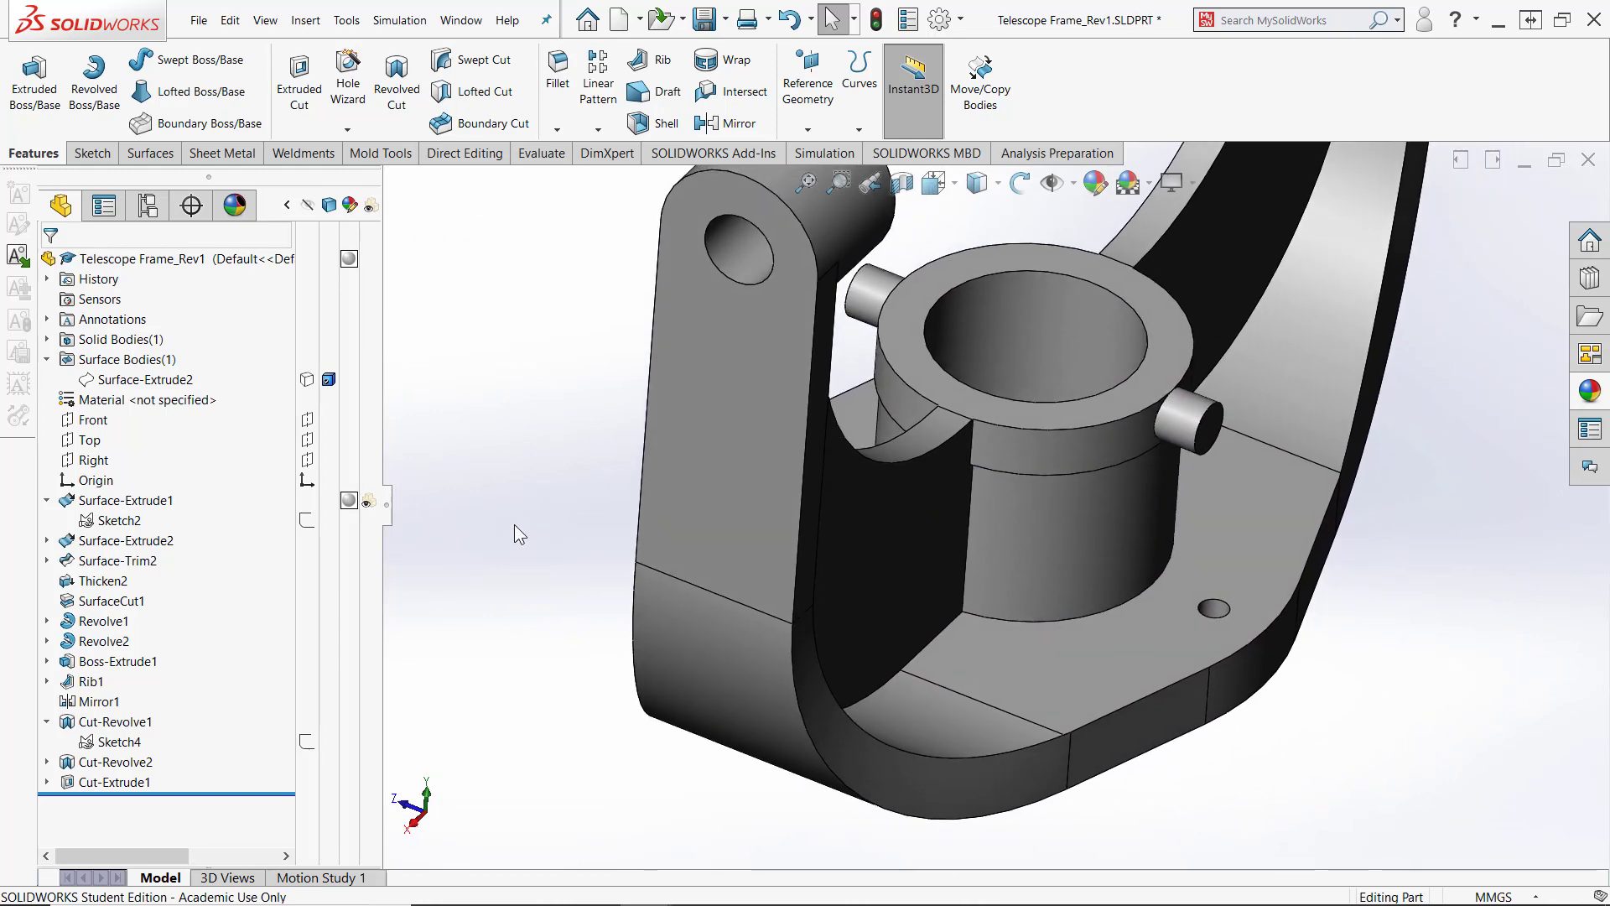
Find the base outline sketch among the surface features and show Sketch3 under the surface trim
{"action": "left_click", "coordinate": [307, 520]}
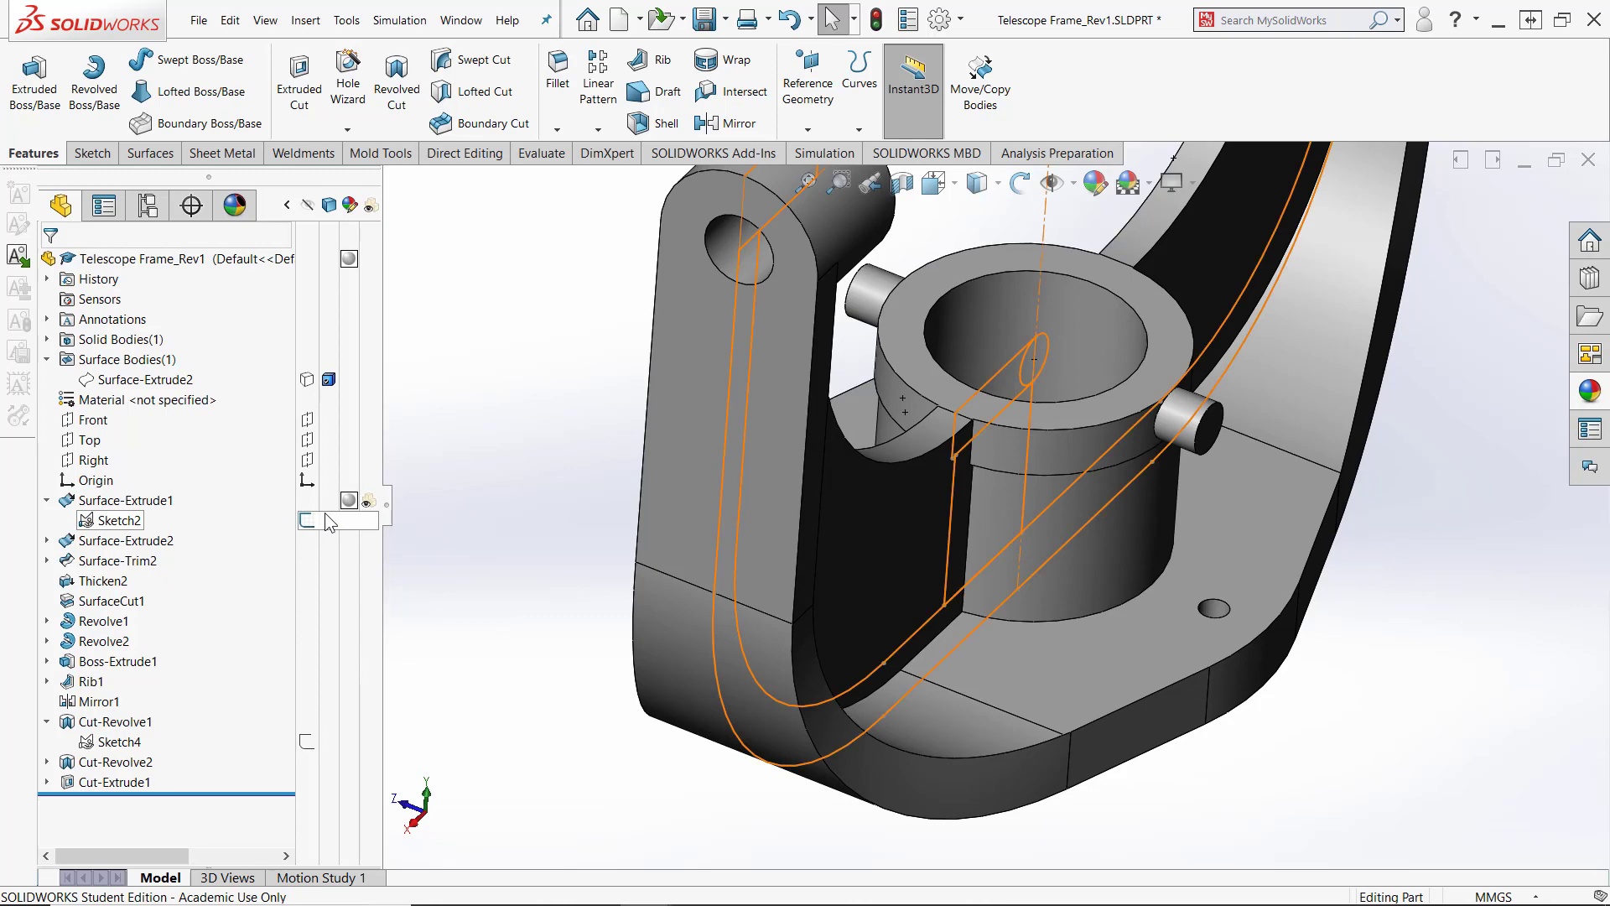
{"action": "left_click", "coordinate": [47, 540]}
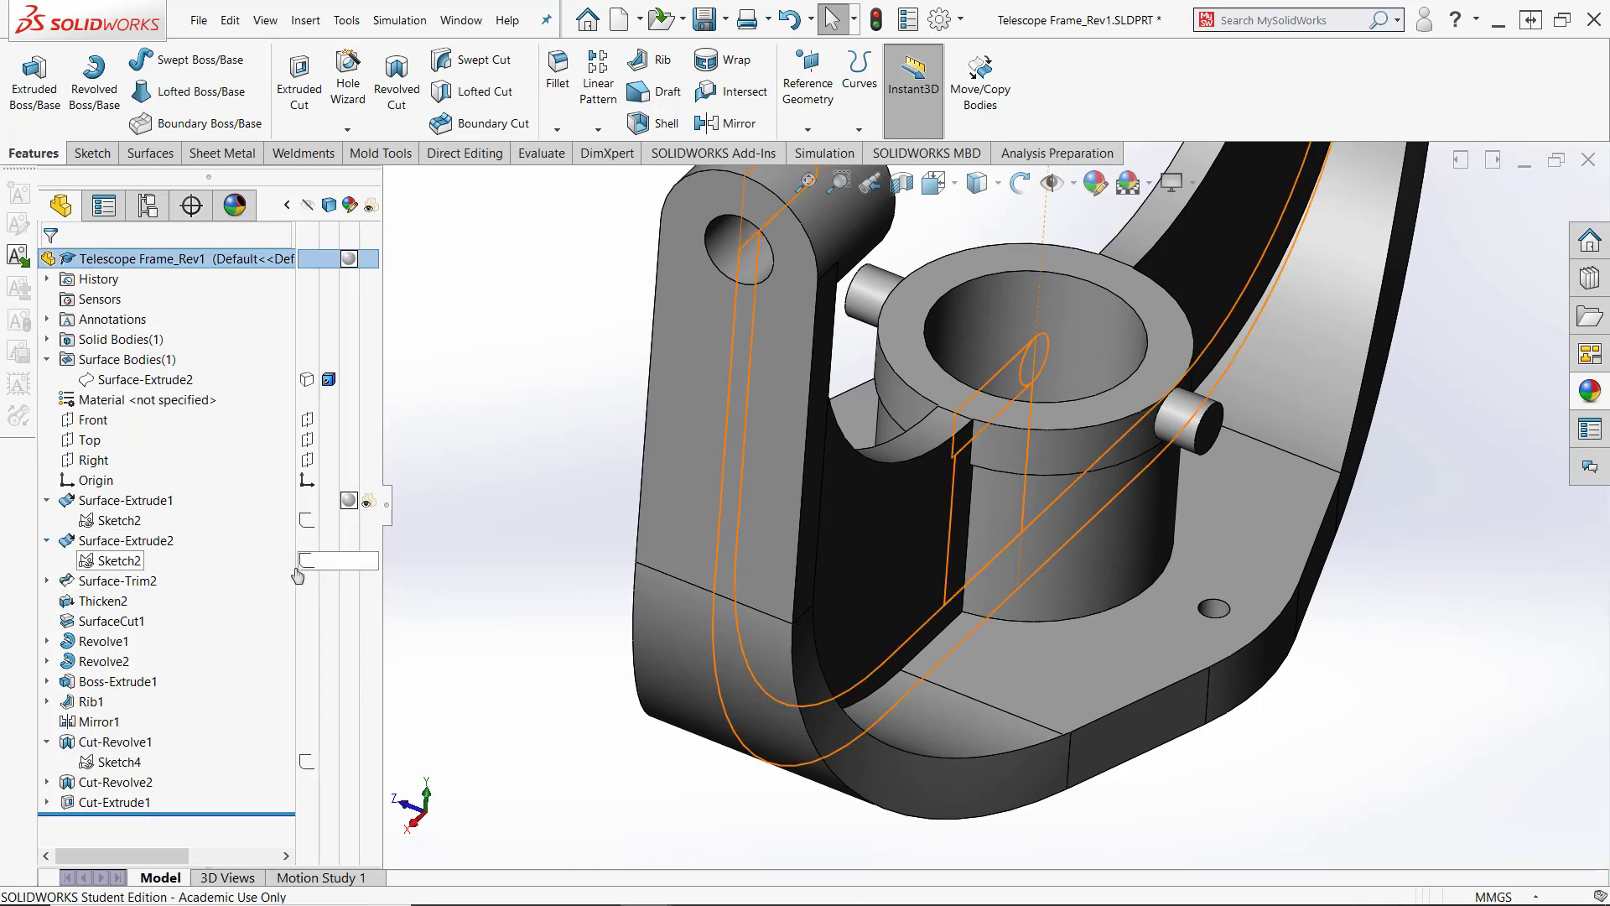
{"action": "left_click", "coordinate": [47, 581]}
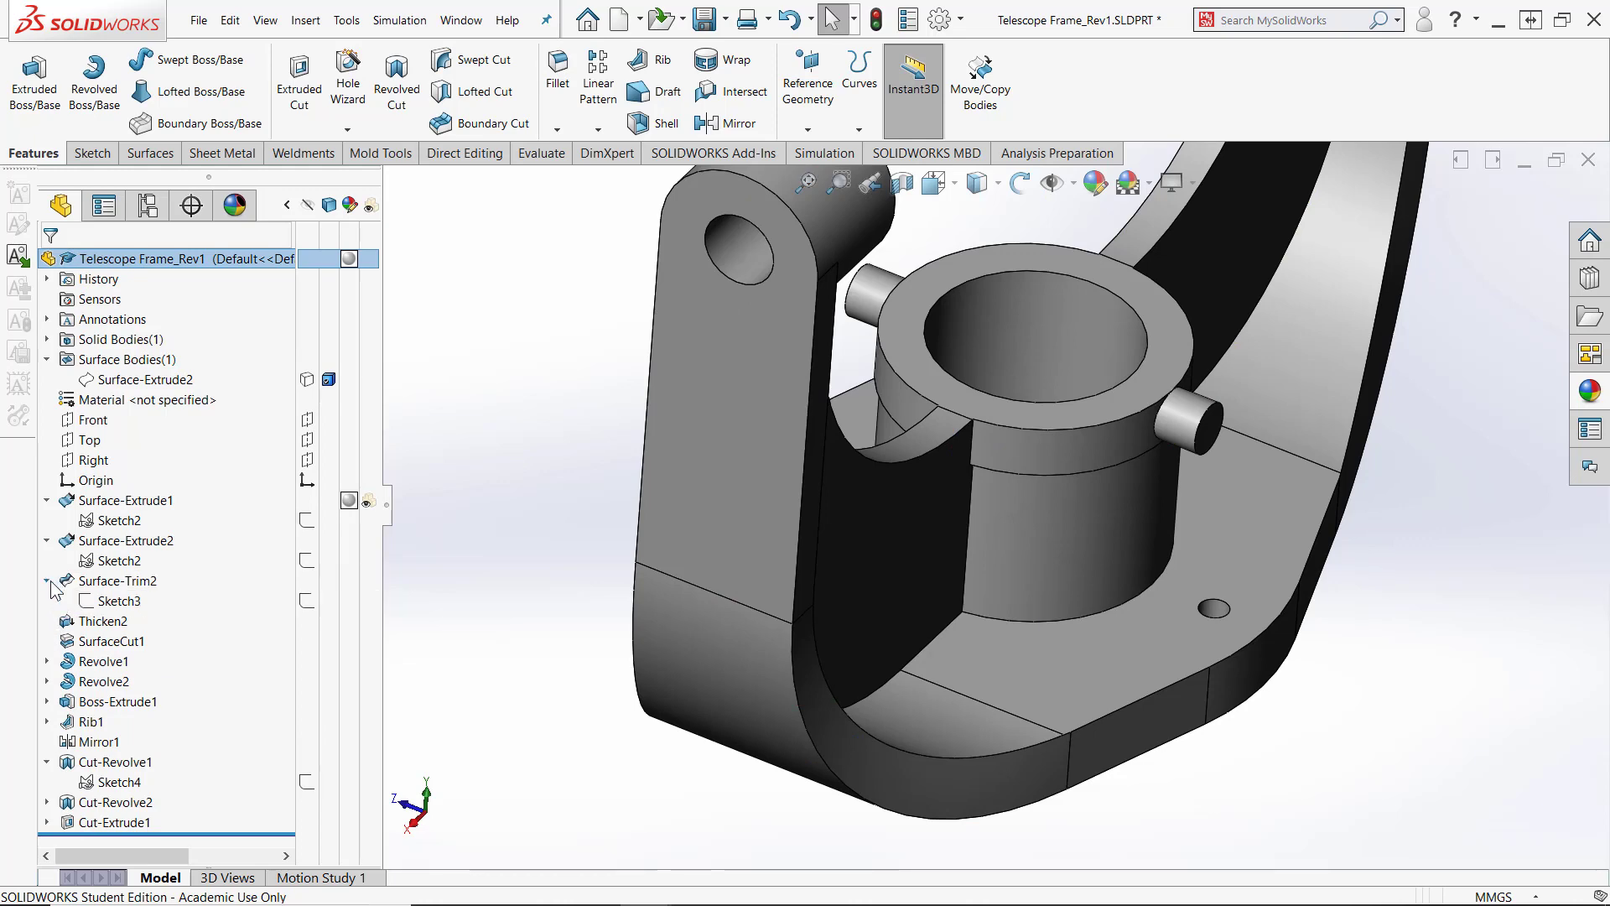
{"action": "left_click", "coordinate": [309, 603]}
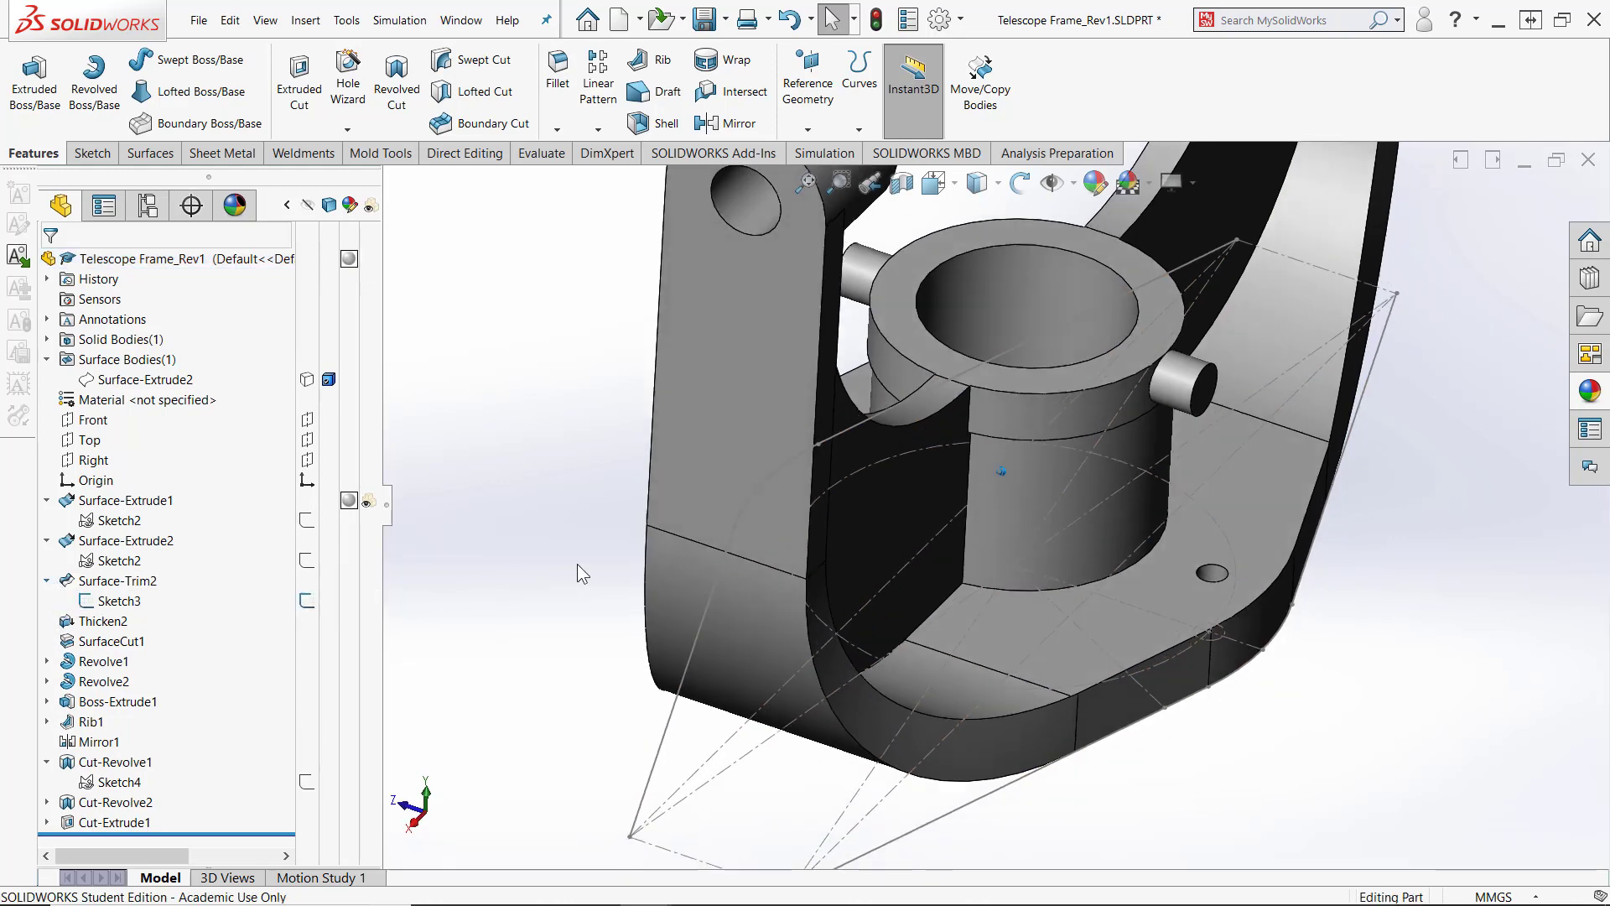
{"action": "mouse_move", "coordinate": [1525, 872]}
{"action": "middle_mouse_down"}
{"action": "mouse_move", "coordinate": [1366, 746]}
{"action": "mouse_move", "coordinate": [1191, 537]}
{"action": "middle_mouse_up"}
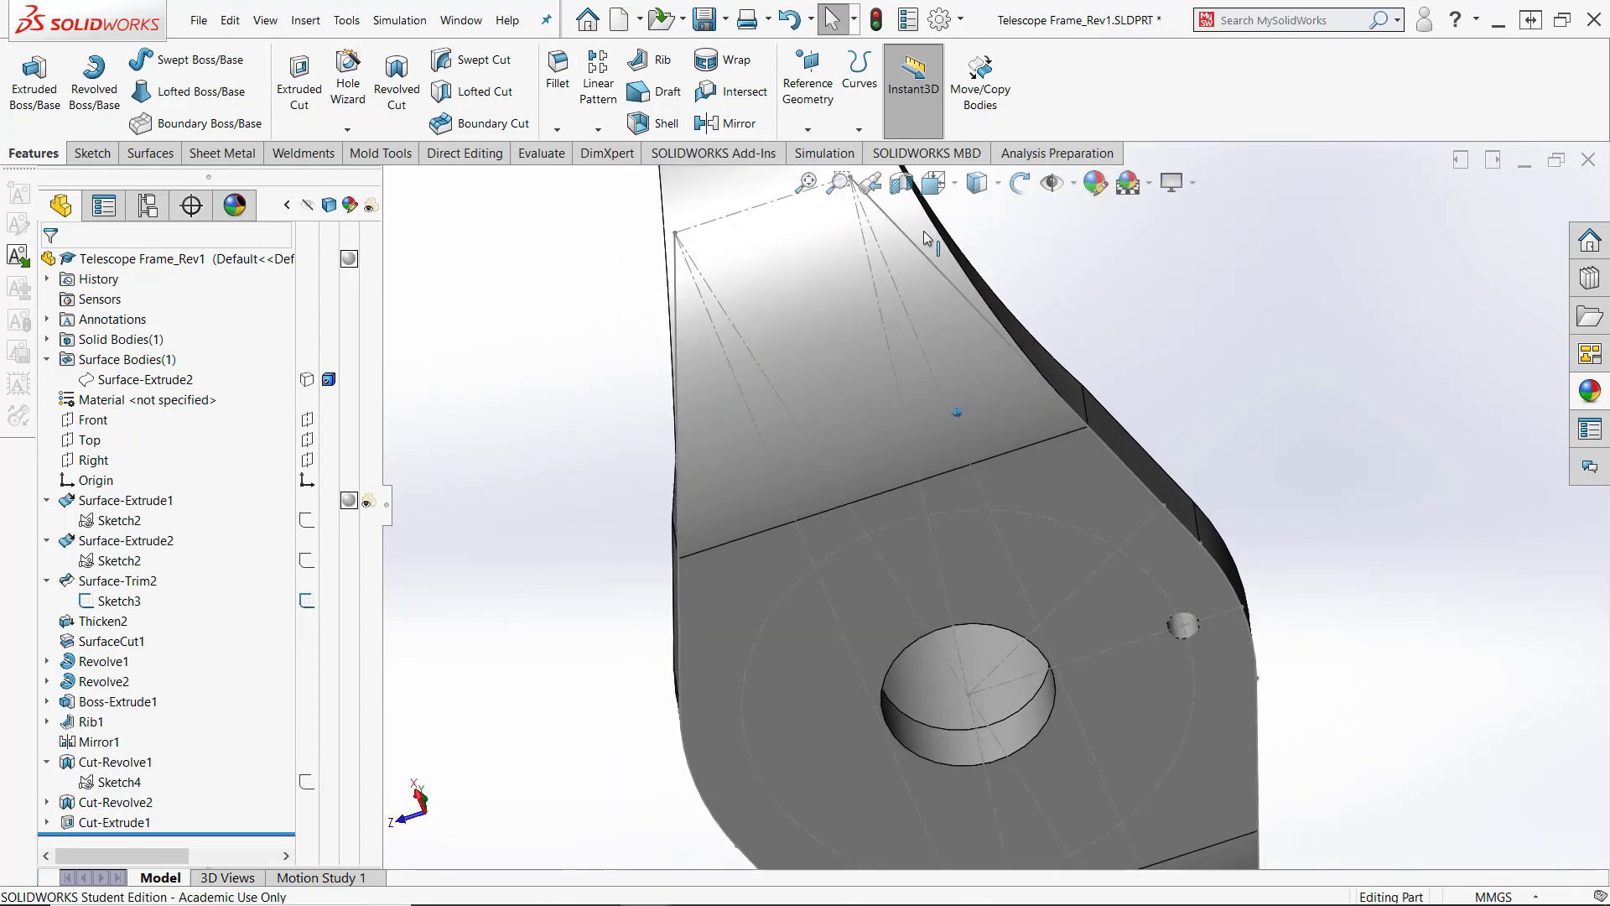
Create a reference plane from Line12 of Sketch3, with the Top plane as second reference, and hide Sketch3
{"action": "left_click", "coordinate": [822, 131]}
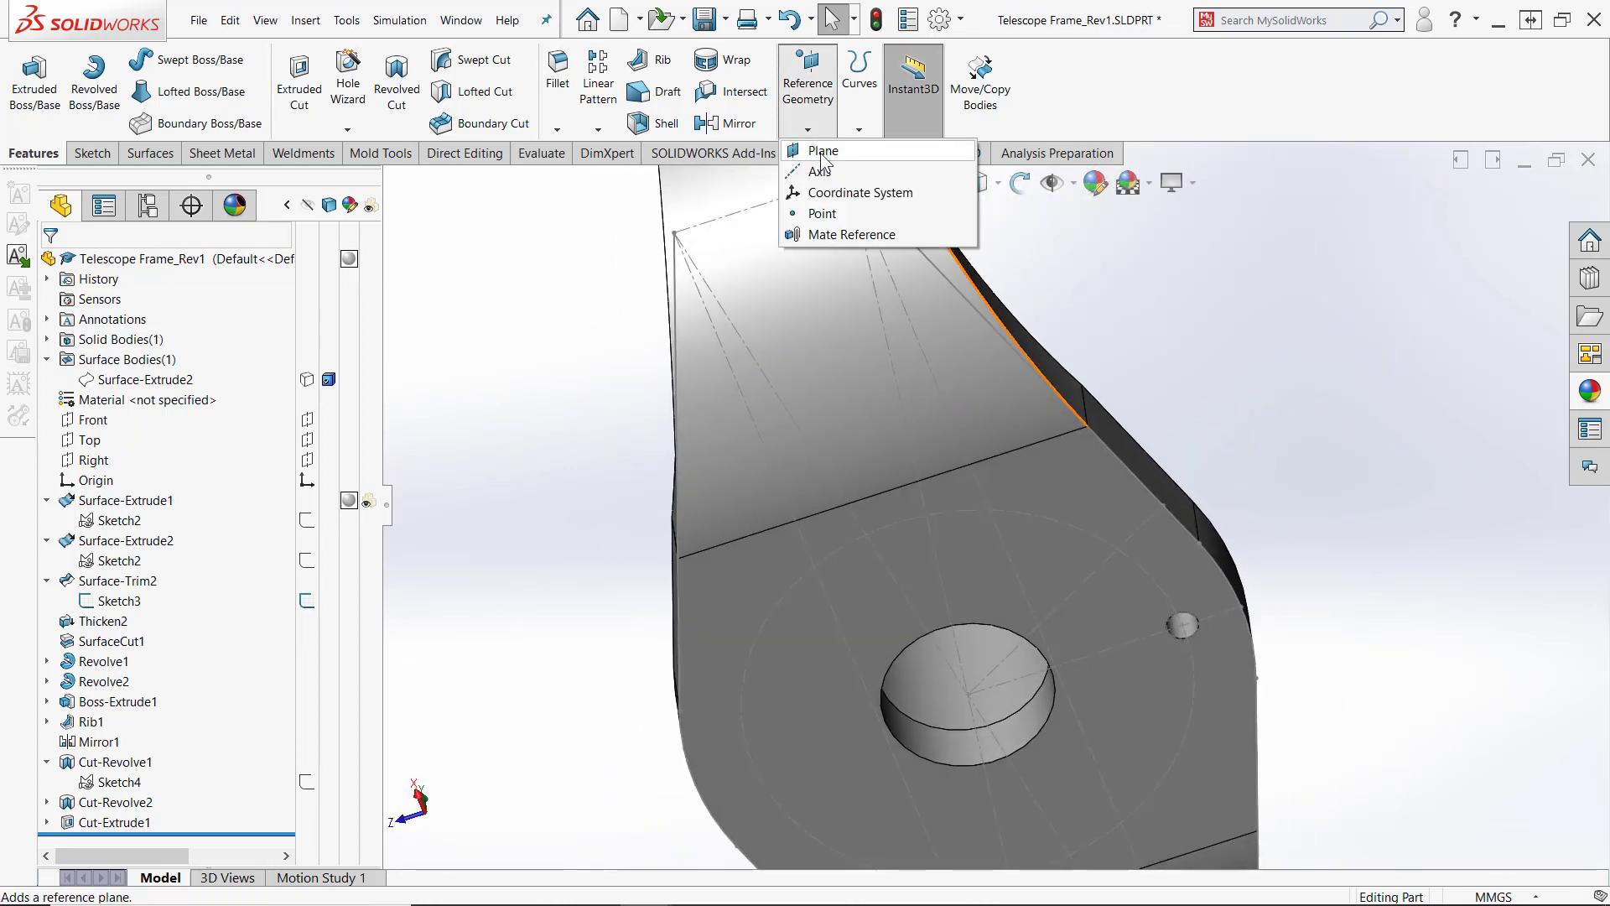
{"action": "left_click", "coordinate": [821, 159]}
{"action": "left_click", "coordinate": [1107, 582]}
{"action": "mouse_move", "coordinate": [1119, 582]}
{"action": "middle_mouse_down"}
{"action": "mouse_move", "coordinate": [1314, 564]}
{"action": "mouse_move", "coordinate": [1287, 622]}
{"action": "mouse_move", "coordinate": [1288, 675]}
{"action": "middle_mouse_up"}
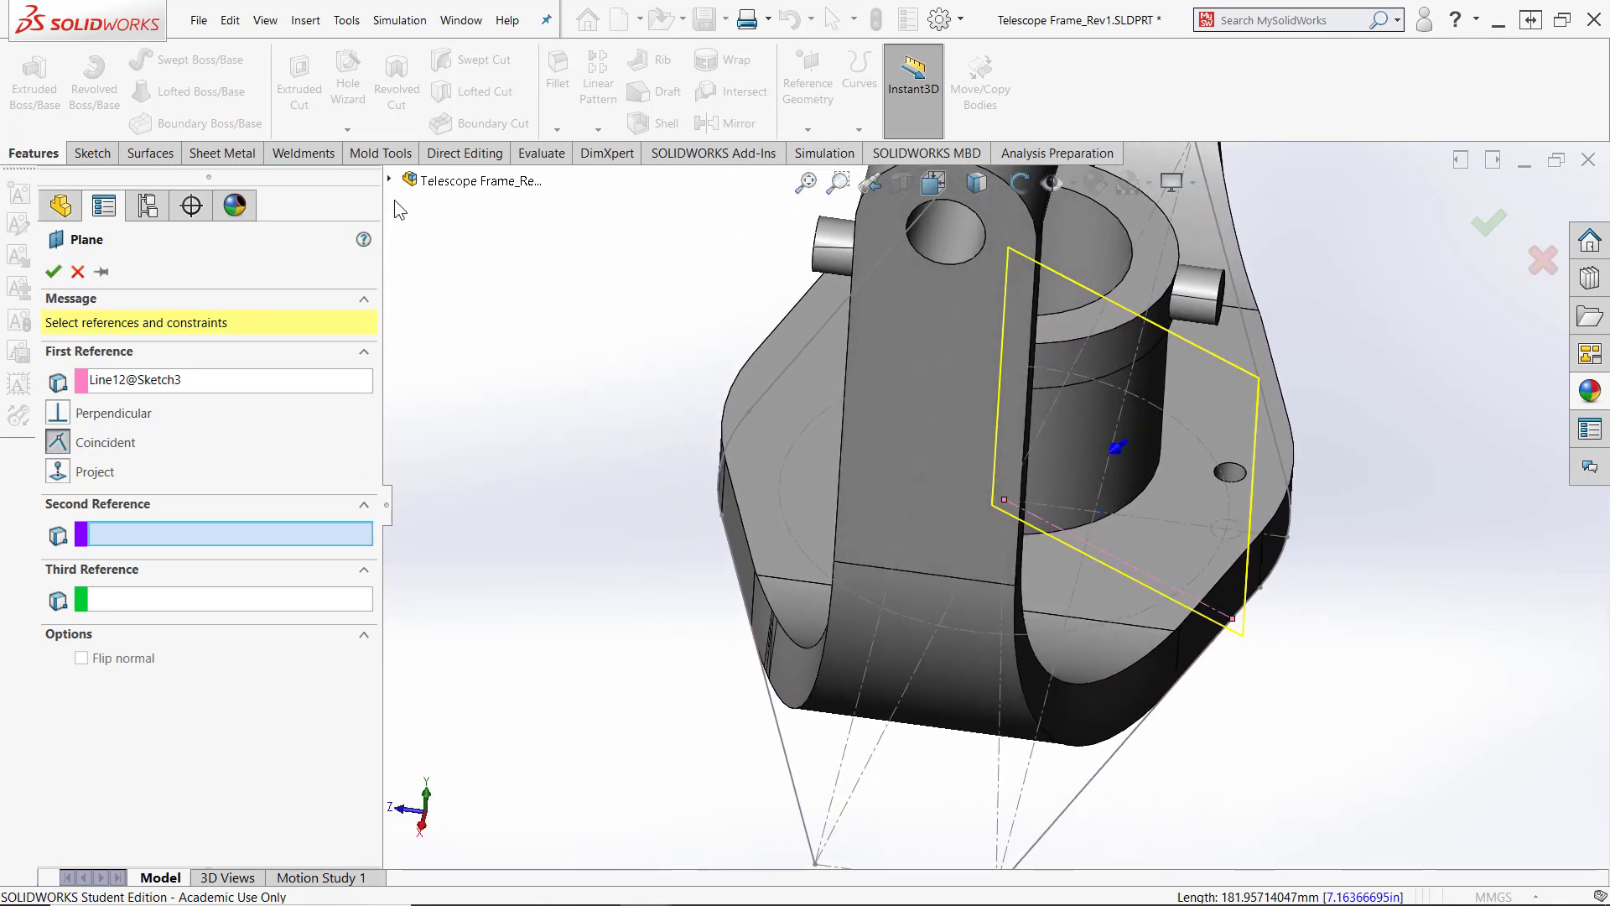
{"action": "left_click", "coordinate": [389, 177]}
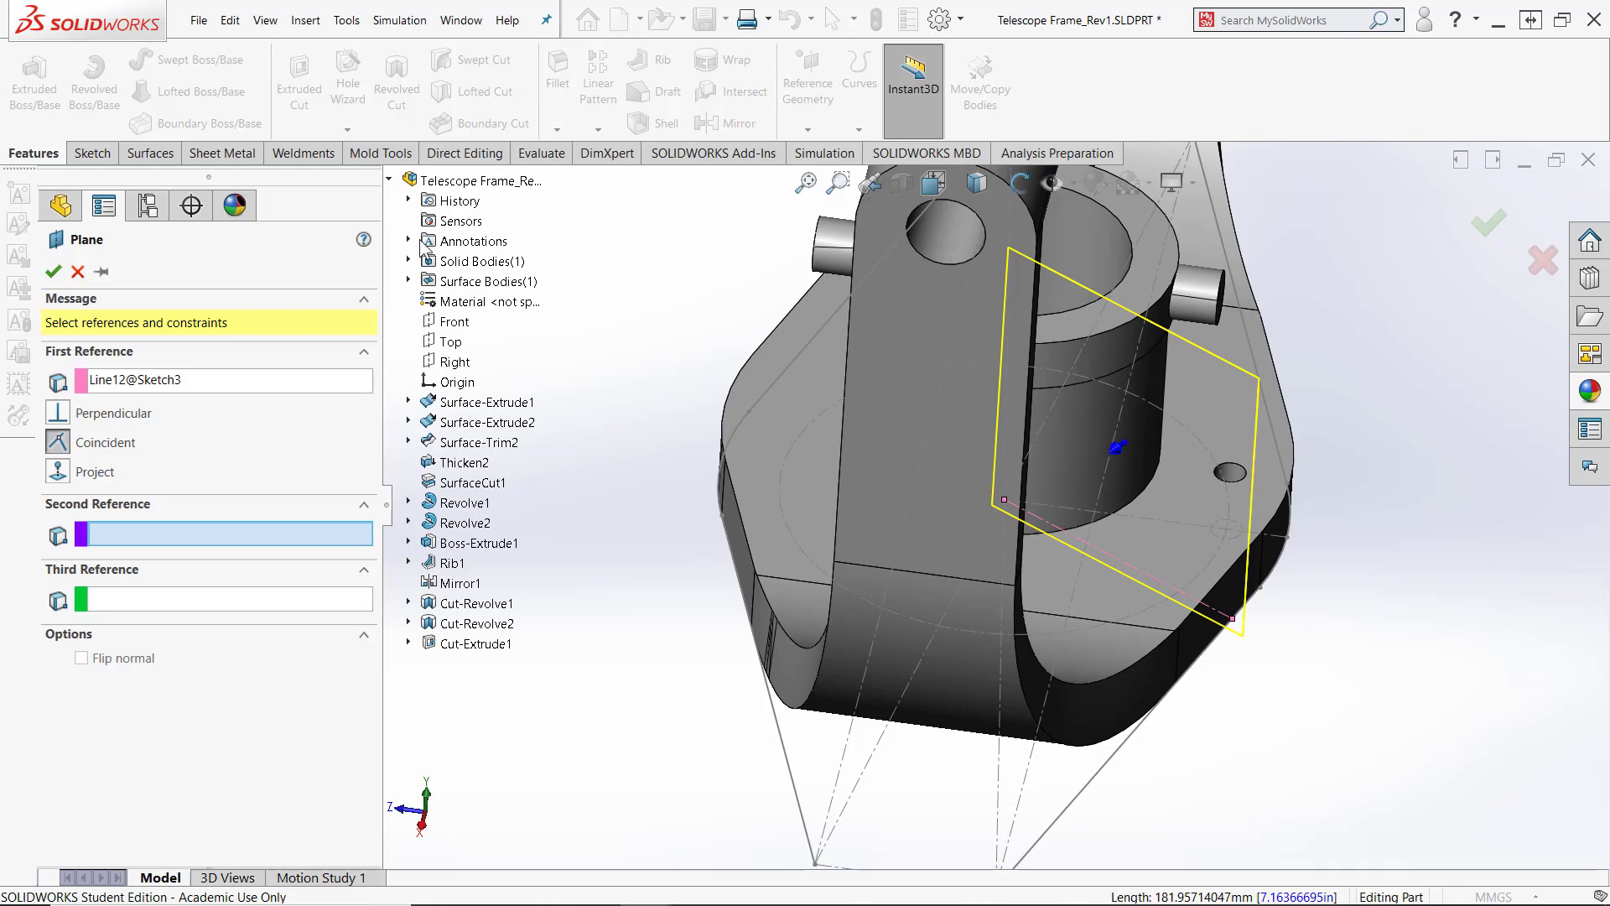
{"action": "left_click", "coordinate": [453, 343]}
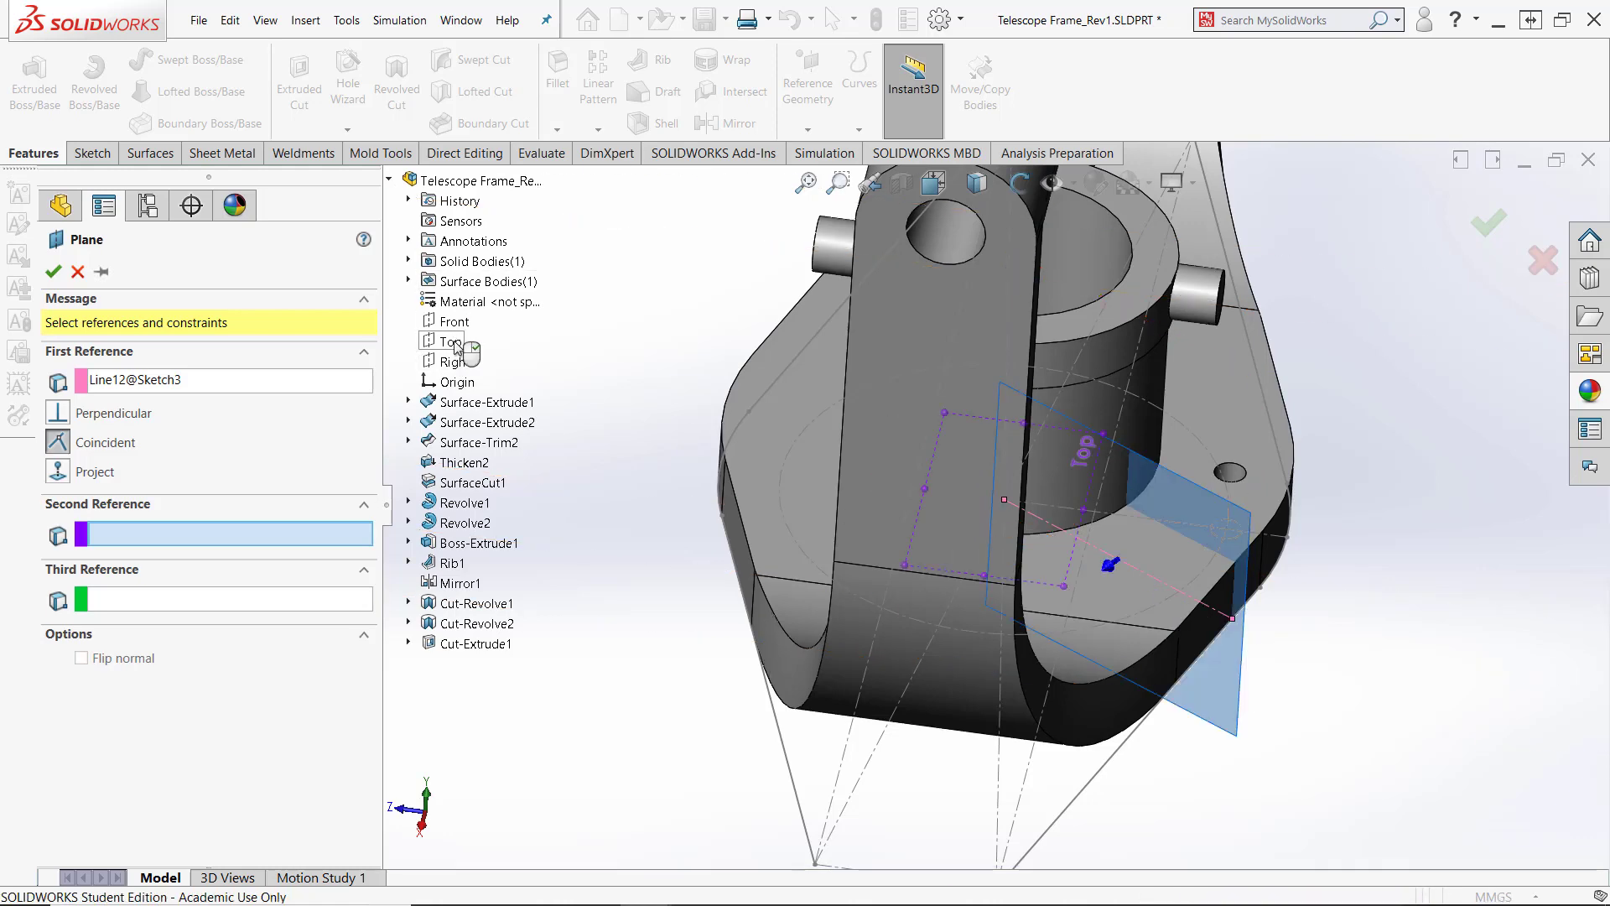
{"action": "left_click", "coordinate": [53, 271]}
{"action": "mouse_move", "coordinate": [1565, 898]}
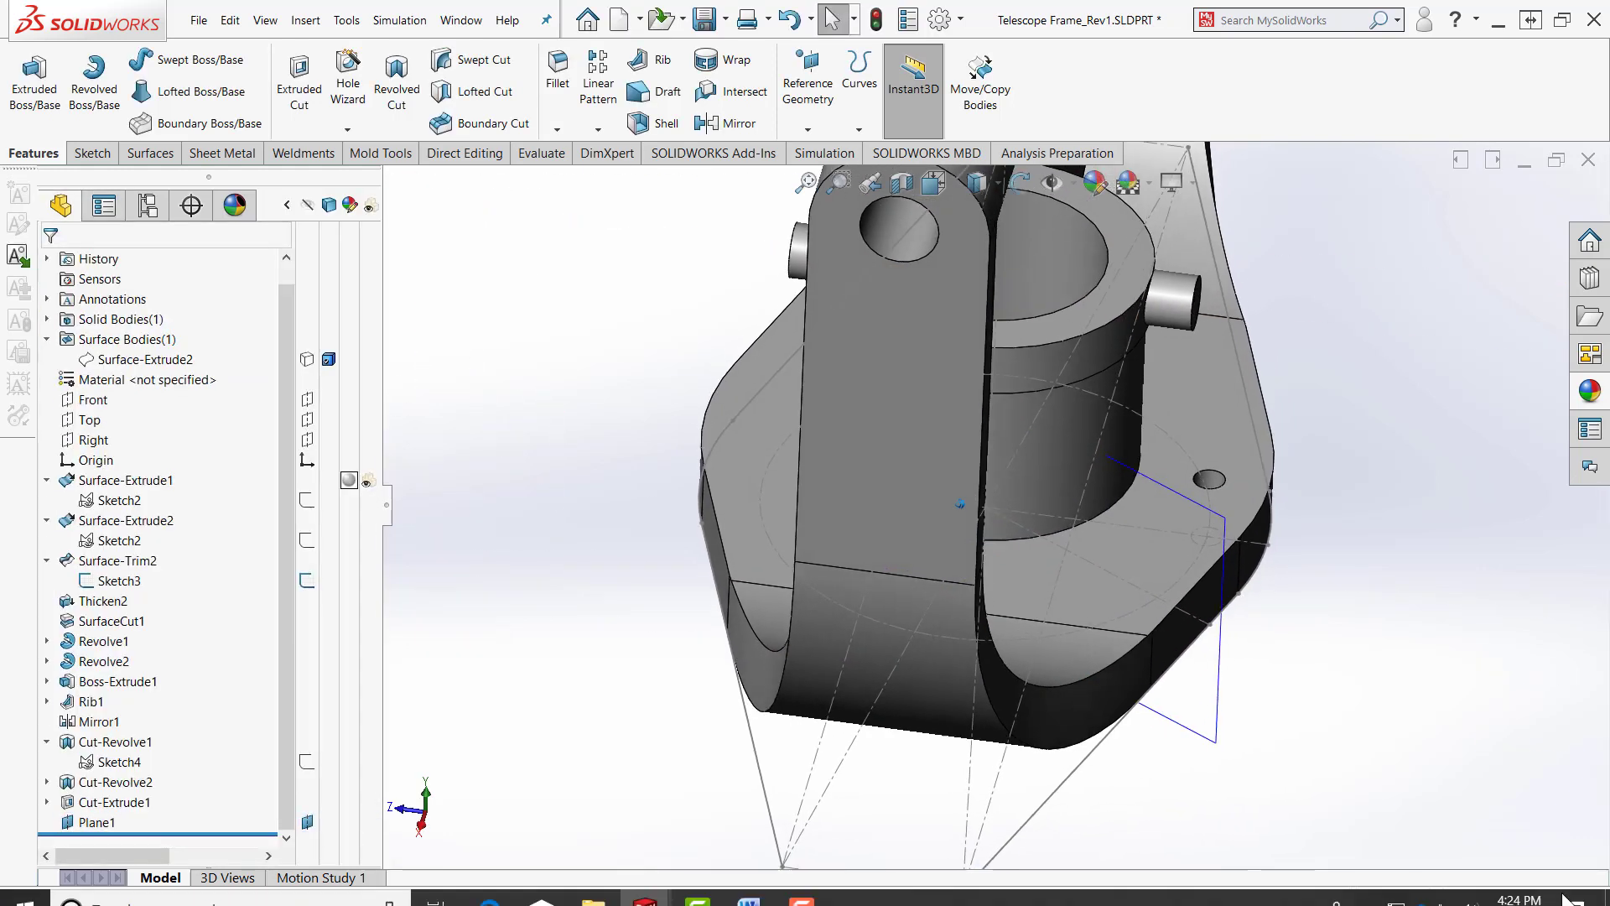
{"action": "left_click", "coordinate": [308, 579]}
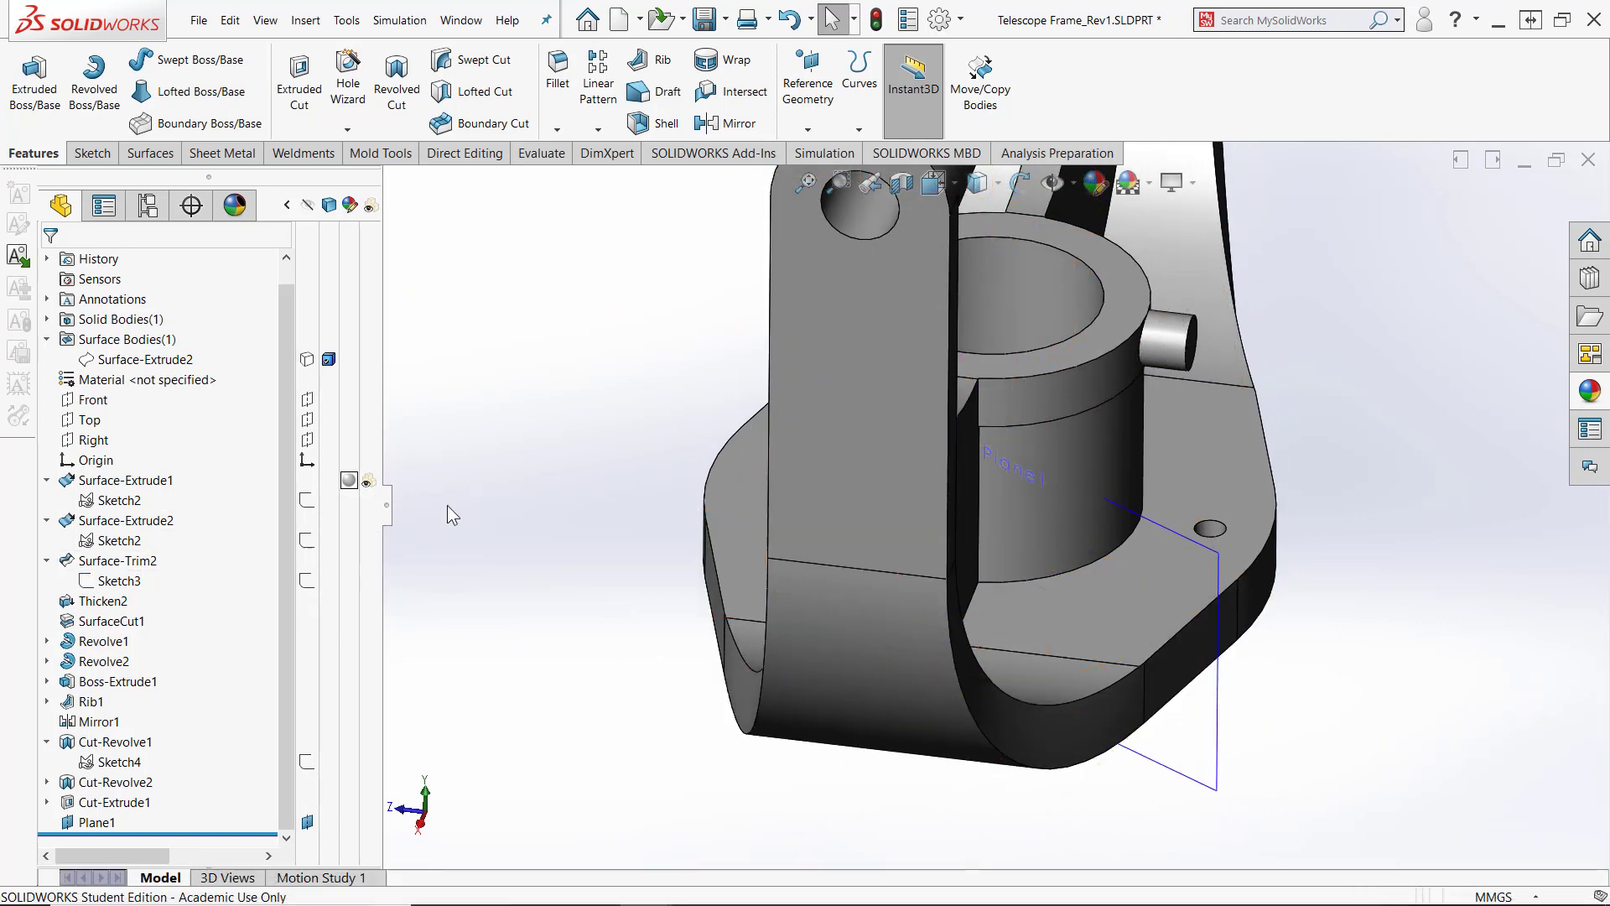
Start a sketch on the new plane and convert the base plate's straight upper edge and the circular edge under the hub collar
{"action": "left_click", "coordinate": [1204, 758]}
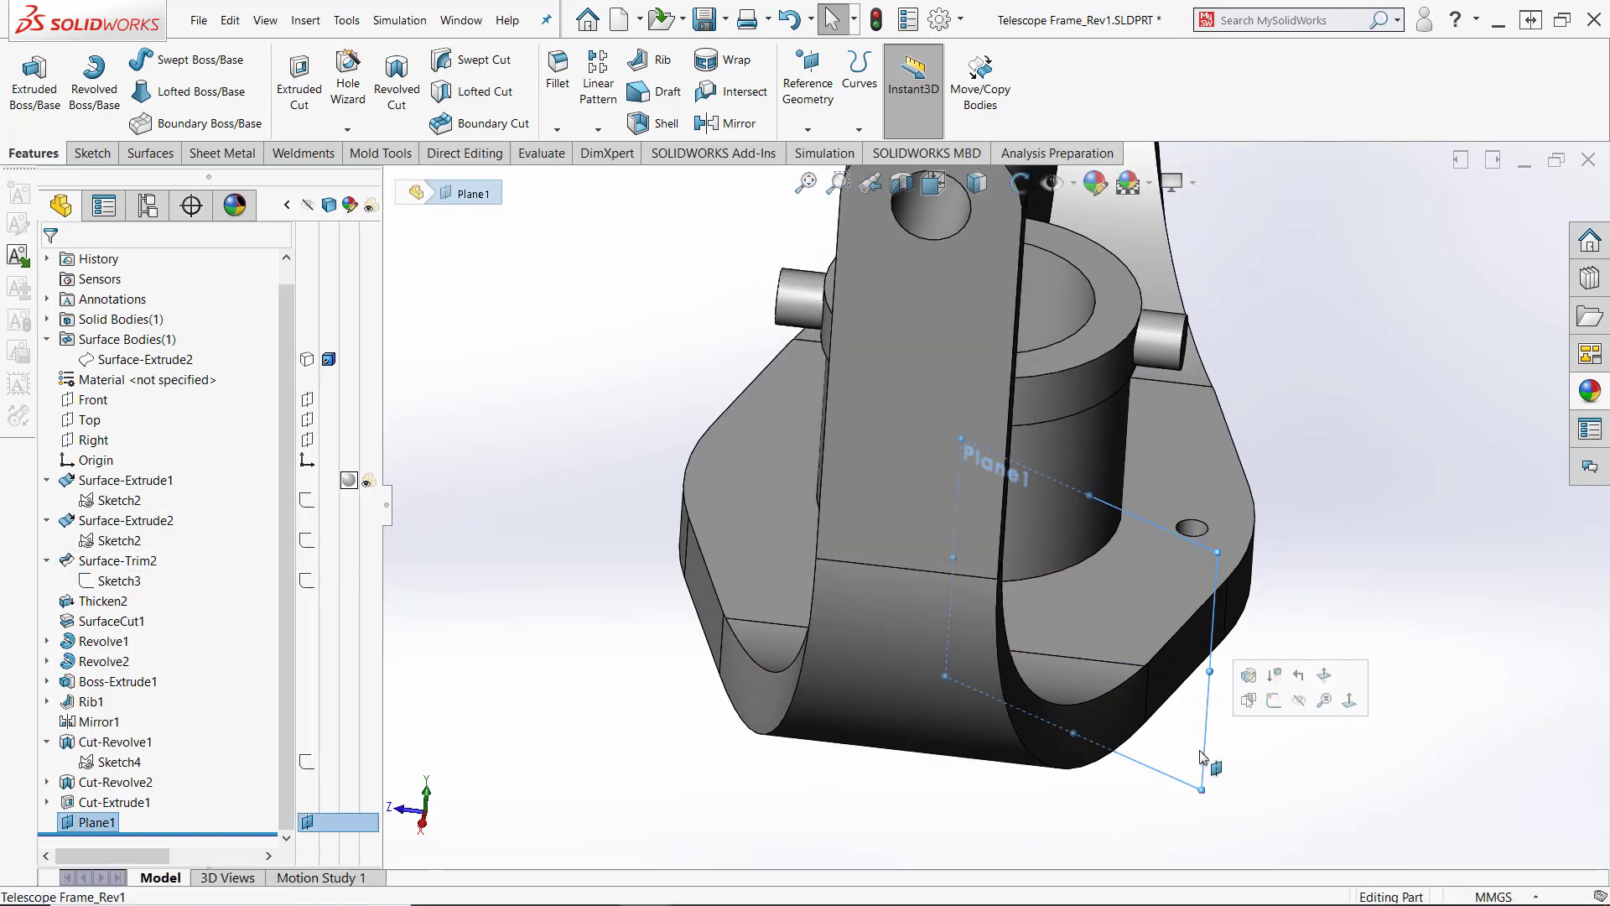
{"action": "left_click", "coordinate": [1275, 700]}
{"action": "middle_click_drag", "start_coordinate": [815, 728], "coordinate": [798, 715]}
{"action": "middle_click_drag", "start_coordinate": [798, 716], "coordinate": [759, 692]}
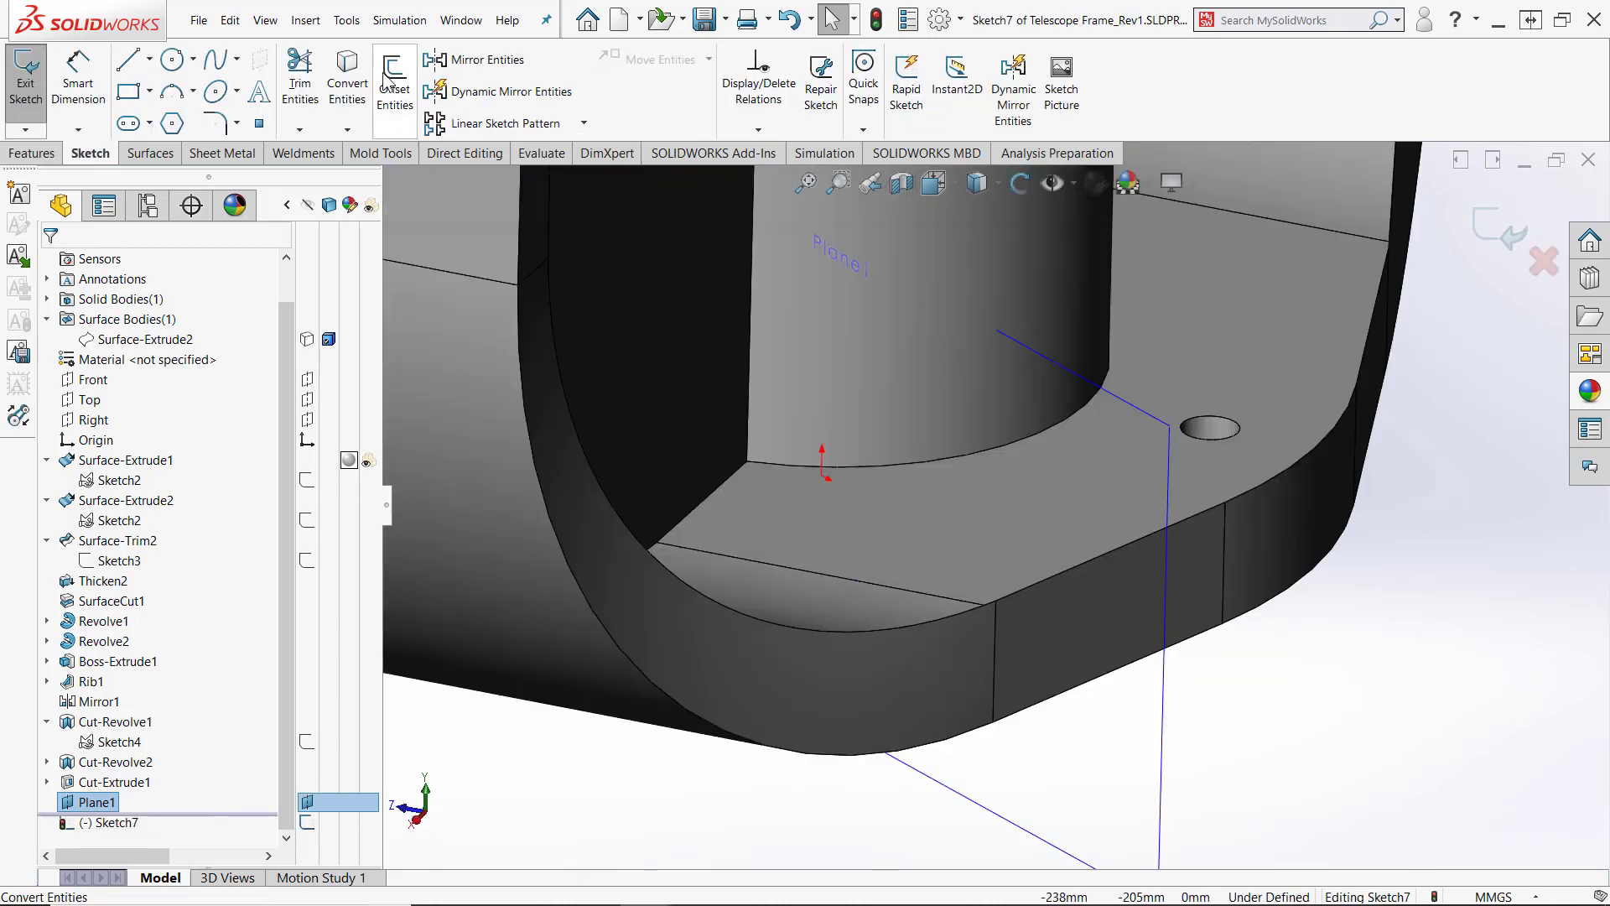
{"action": "left_click", "coordinate": [338, 77]}
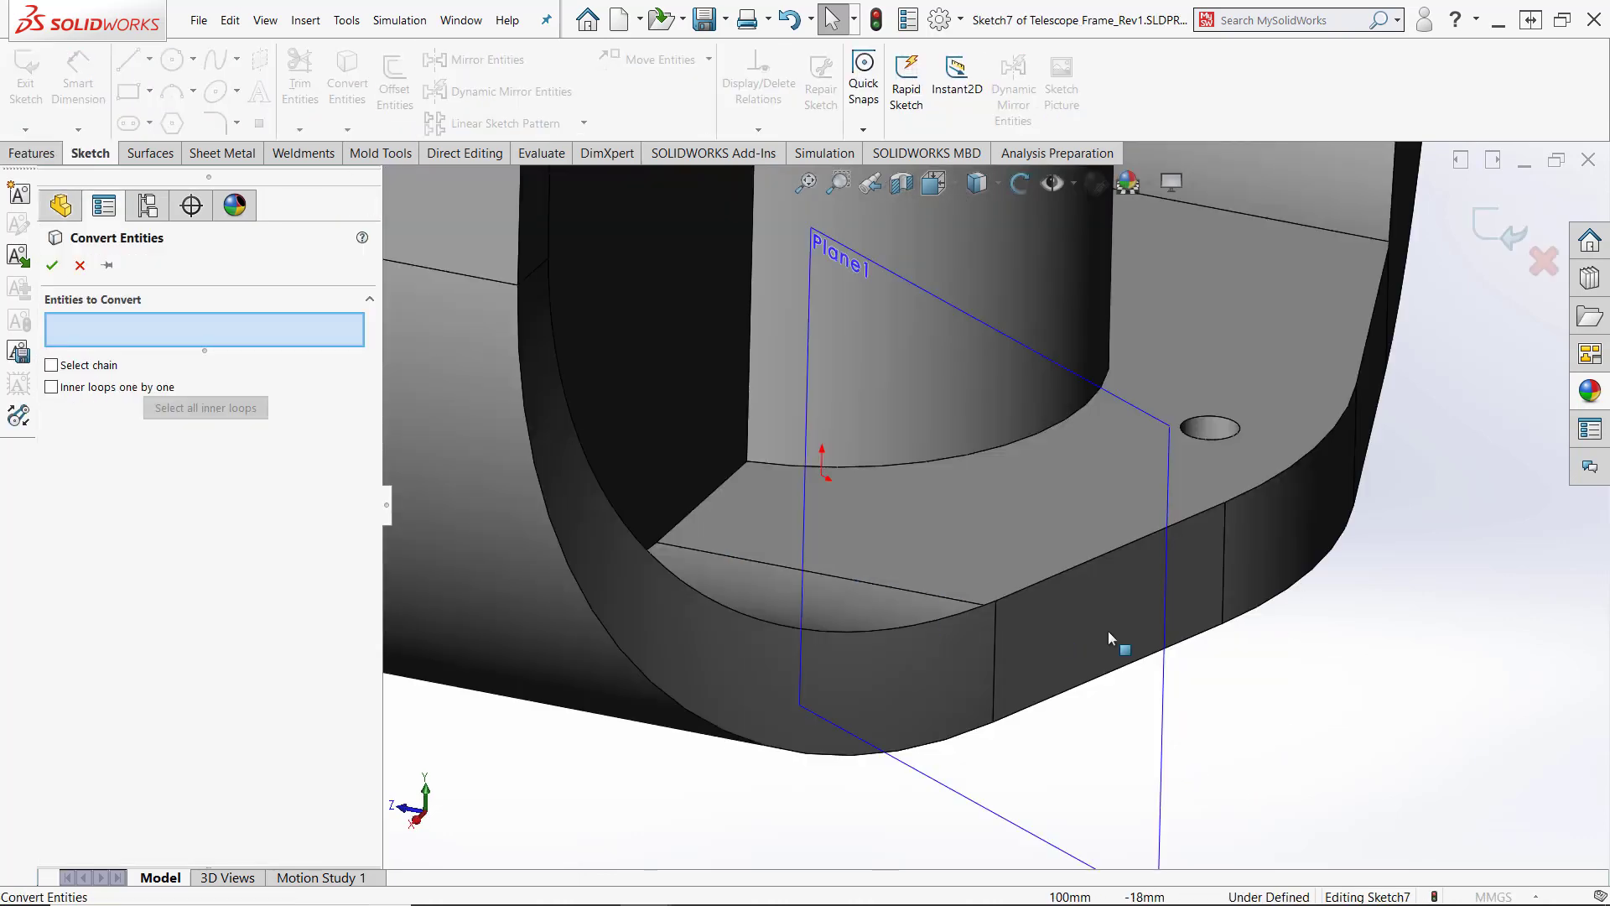
{"action": "left_click", "coordinate": [1134, 540]}
{"action": "middle_click_drag", "start_coordinate": [1134, 540], "coordinate": [1010, 374]}
{"action": "scroll", "coordinate": [1007, 365], "scroll_direction": "down", "scroll_amount": 5}
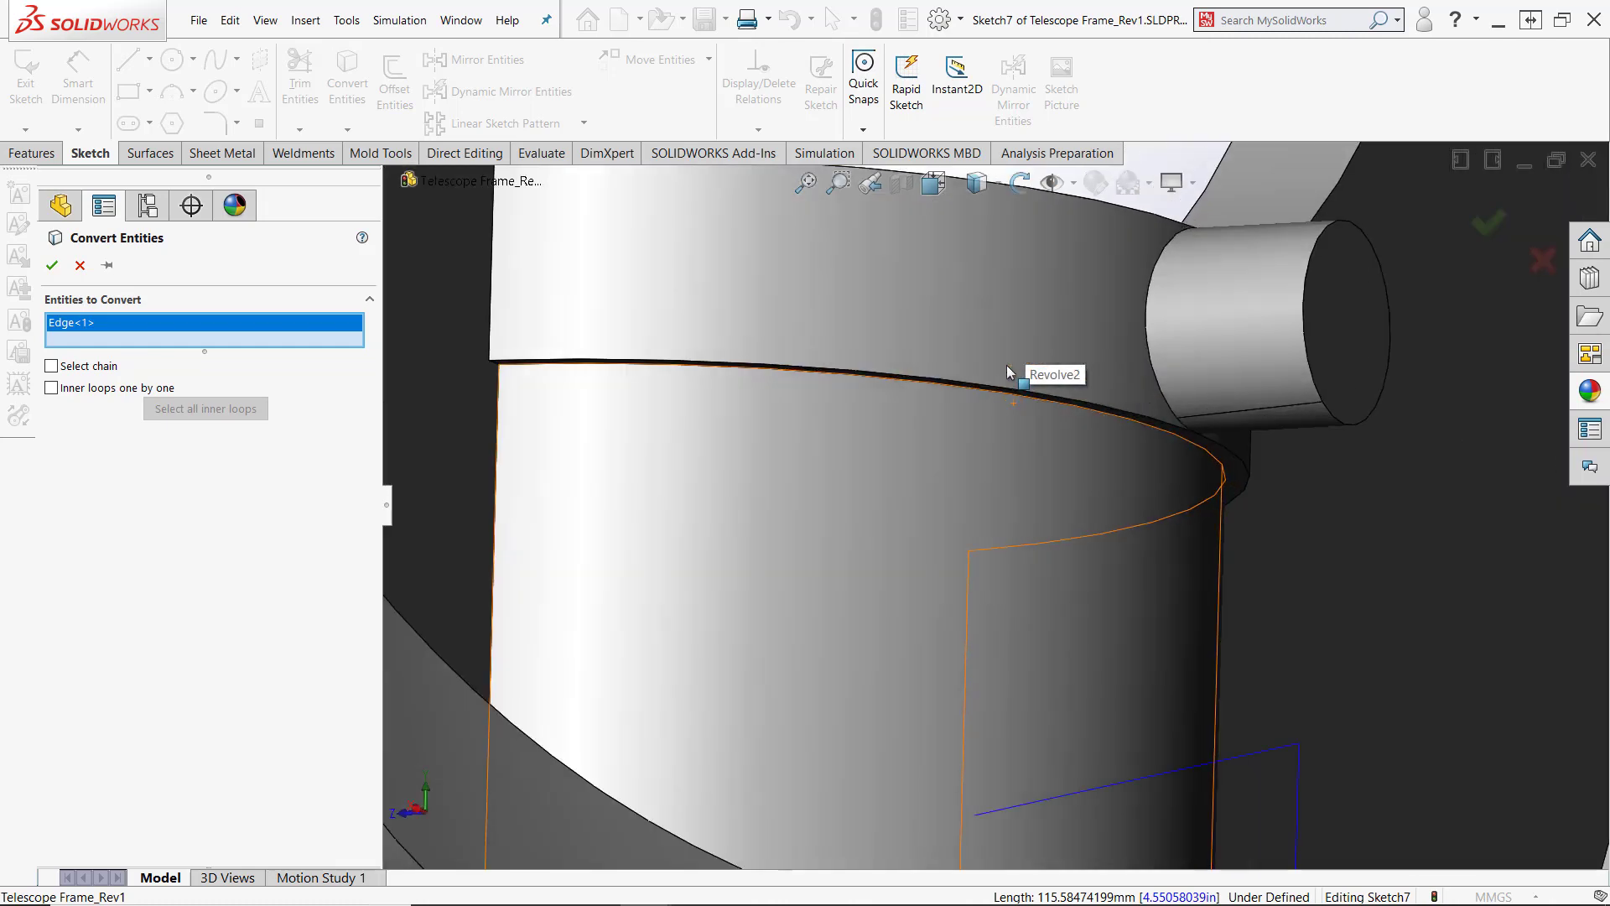
{"action": "left_click", "coordinate": [995, 394]}
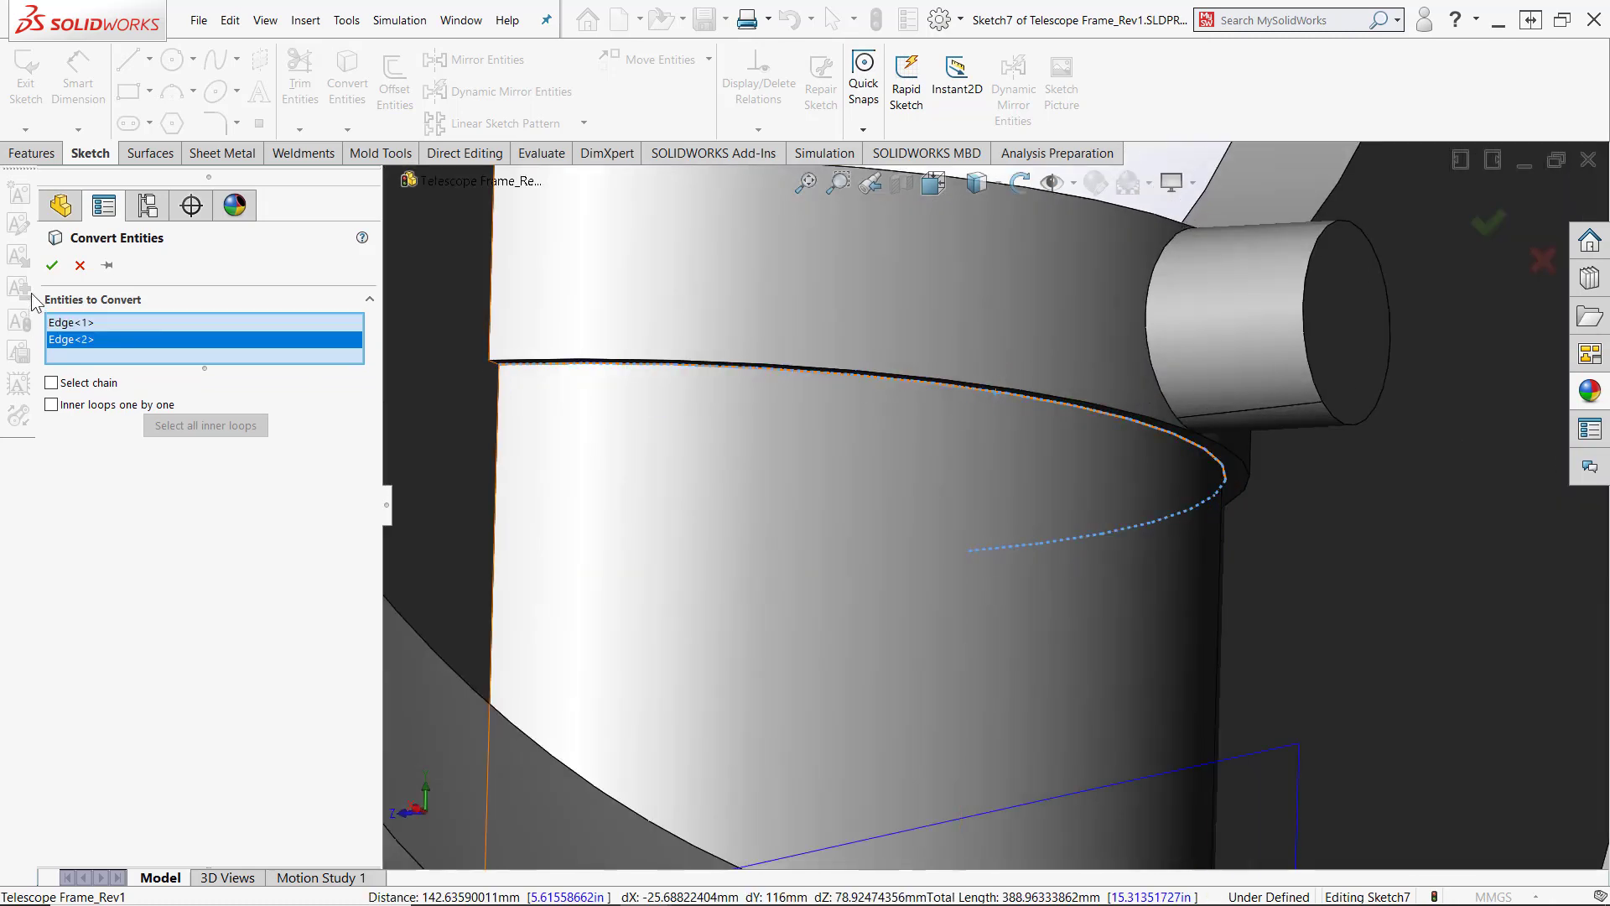
{"action": "left_click", "coordinate": [52, 265]}
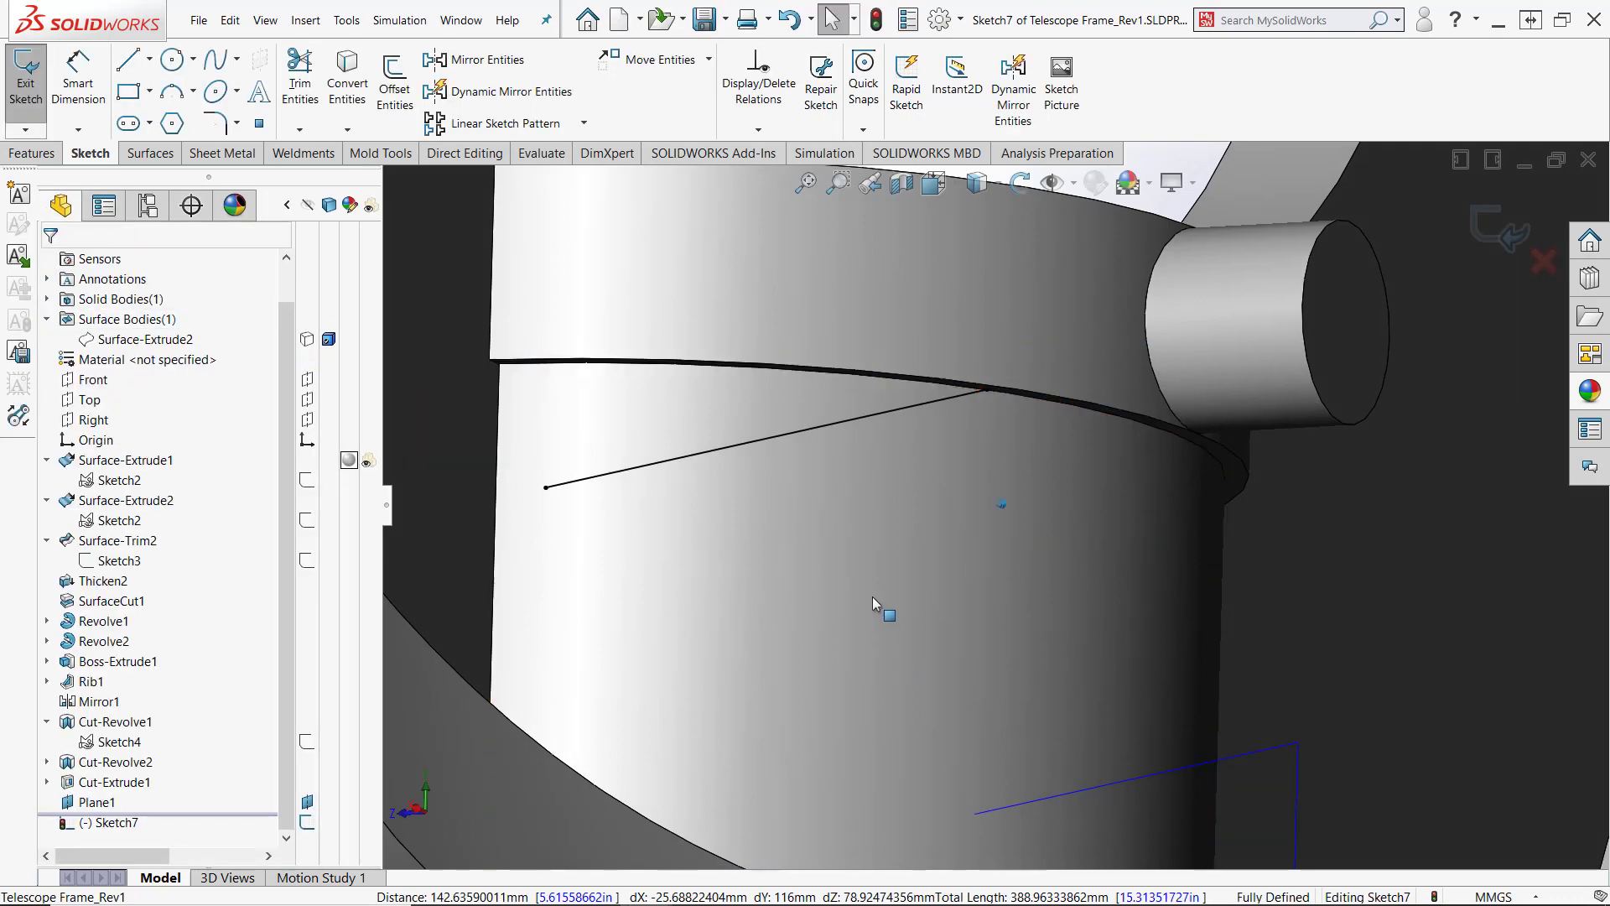
{"action": "middle_click_drag", "start_coordinate": [873, 596], "coordinate": [1163, 769]}
{"action": "left_click", "coordinate": [1303, 772]}
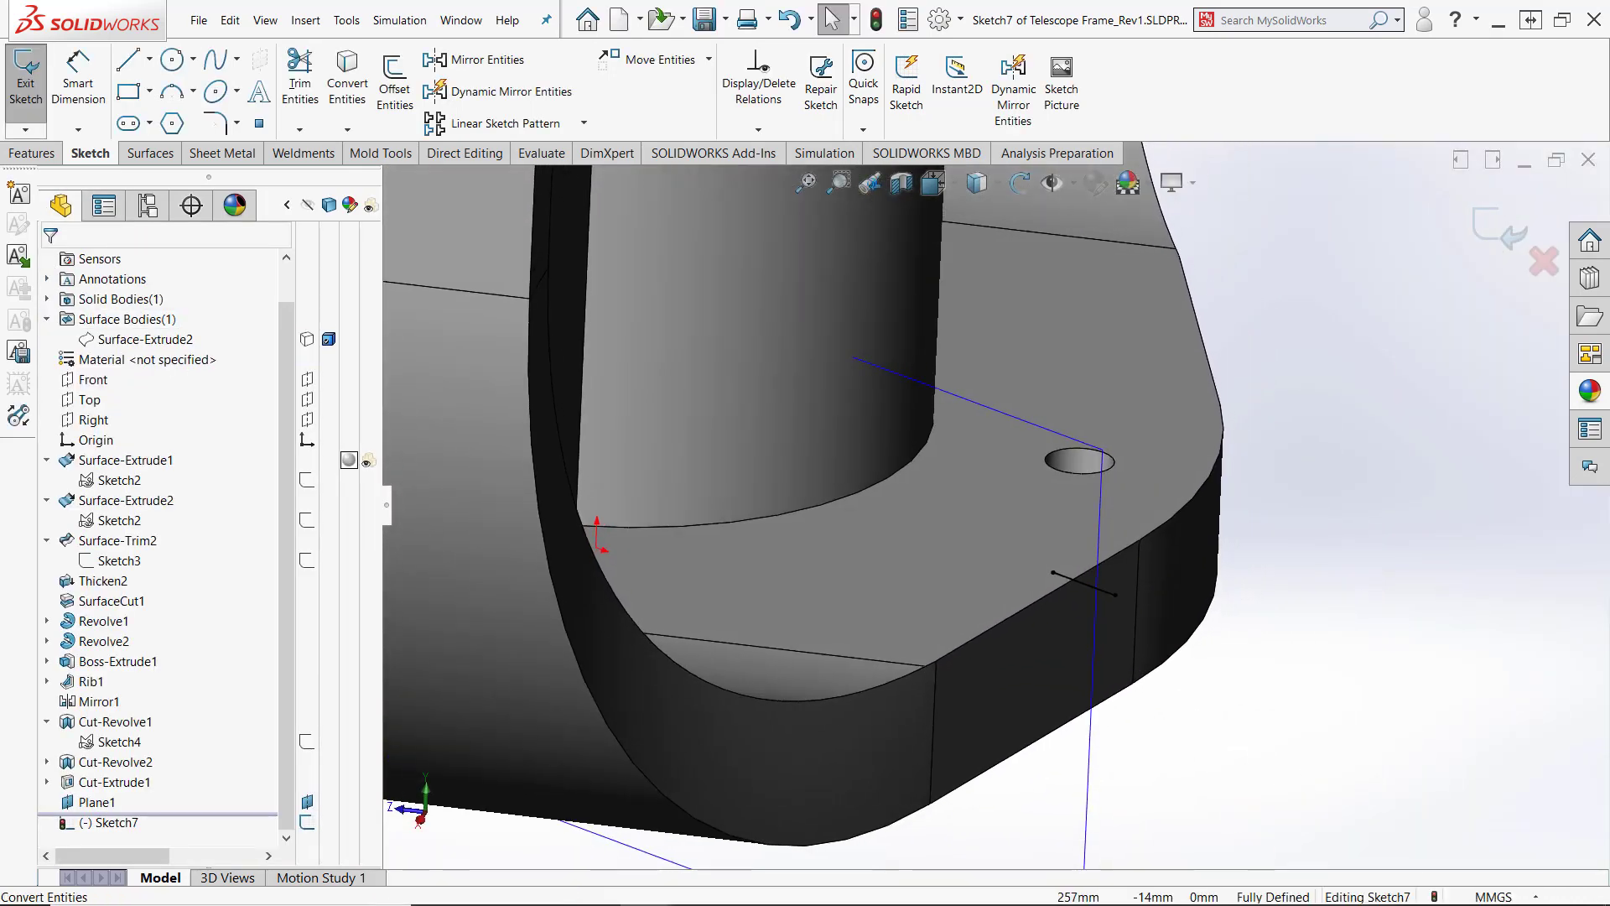
{"action": "left_click", "coordinate": [128, 62]}
{"action": "mouse_move", "coordinate": [1031, 529]}
{"action": "middle_mouse_down"}
{"action": "mouse_move", "coordinate": [983, 442]}
{"action": "mouse_move", "coordinate": [964, 564]}
{"action": "mouse_move", "coordinate": [1034, 558]}
{"action": "middle_mouse_up"}
{"action": "scroll", "coordinate": [1030, 549], "scroll_direction": "down", "scroll_amount": 5}
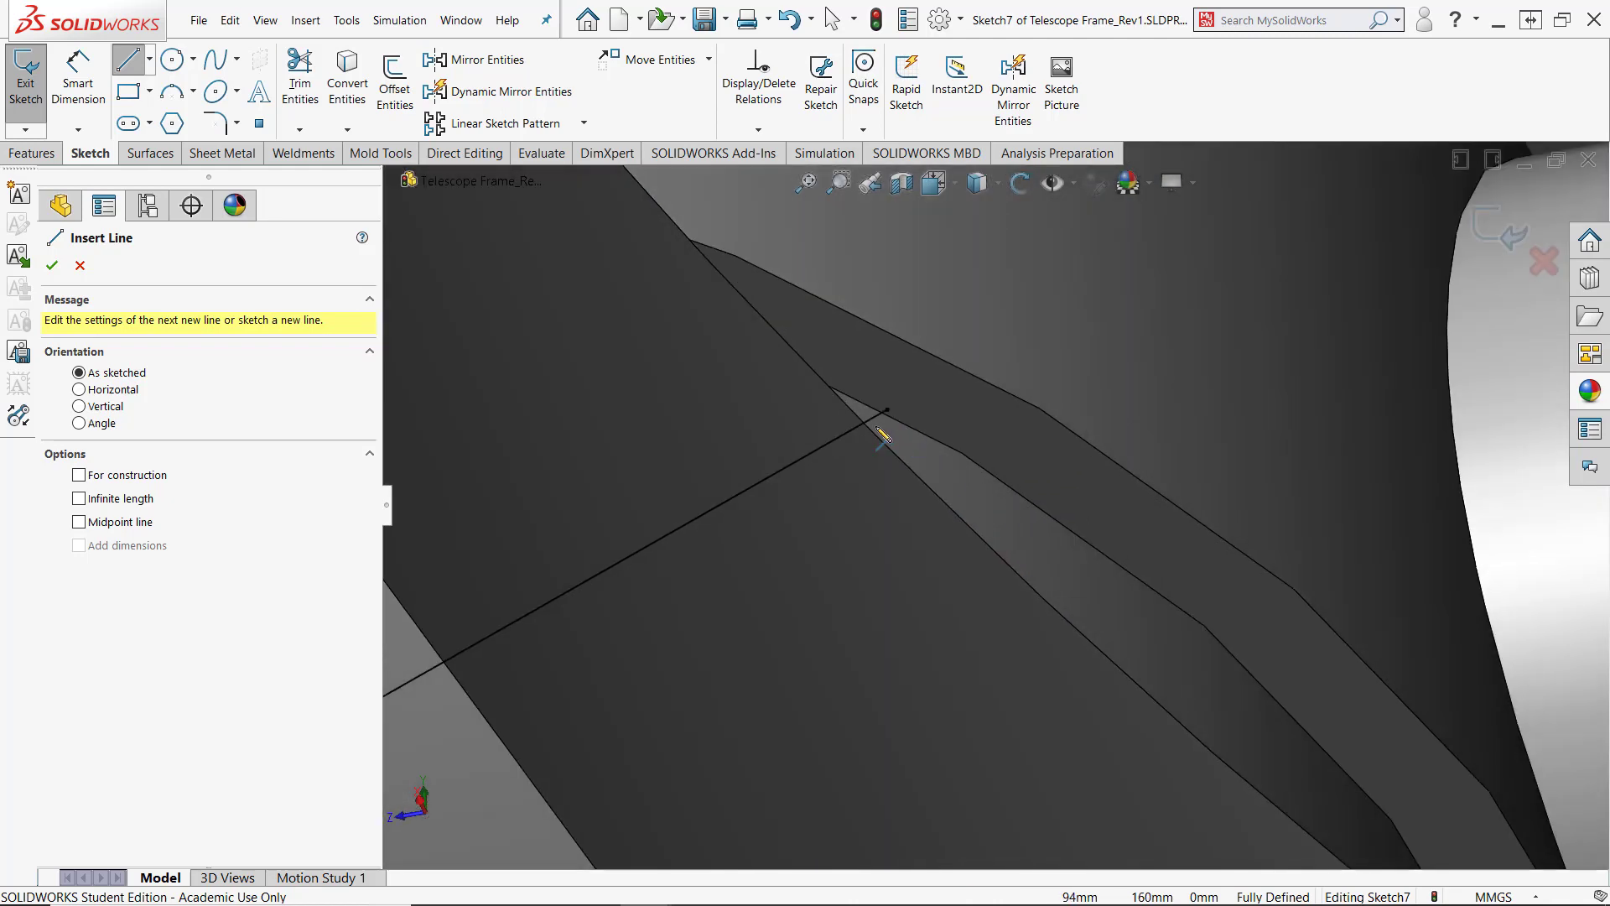
{"action": "scroll", "coordinate": [899, 442], "scroll_direction": "up", "scroll_amount": 15}
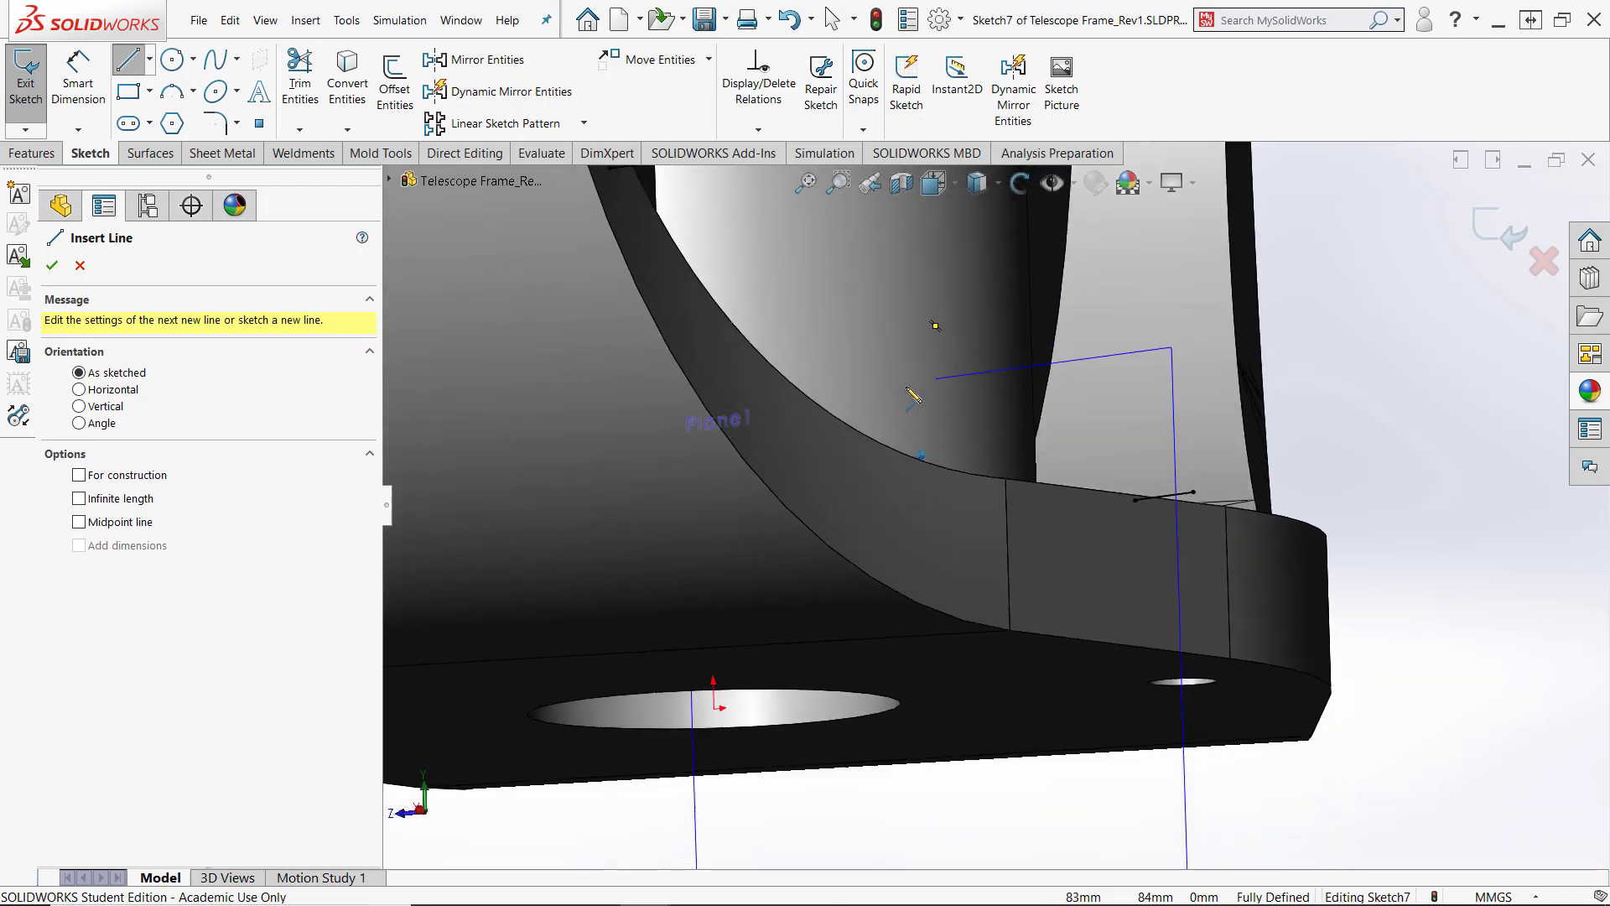
{"action": "scroll", "coordinate": [906, 387], "scroll_direction": "up", "scroll_amount": 2}
{"action": "middle_click_drag", "start_coordinate": [894, 389], "coordinate": [890, 434]}
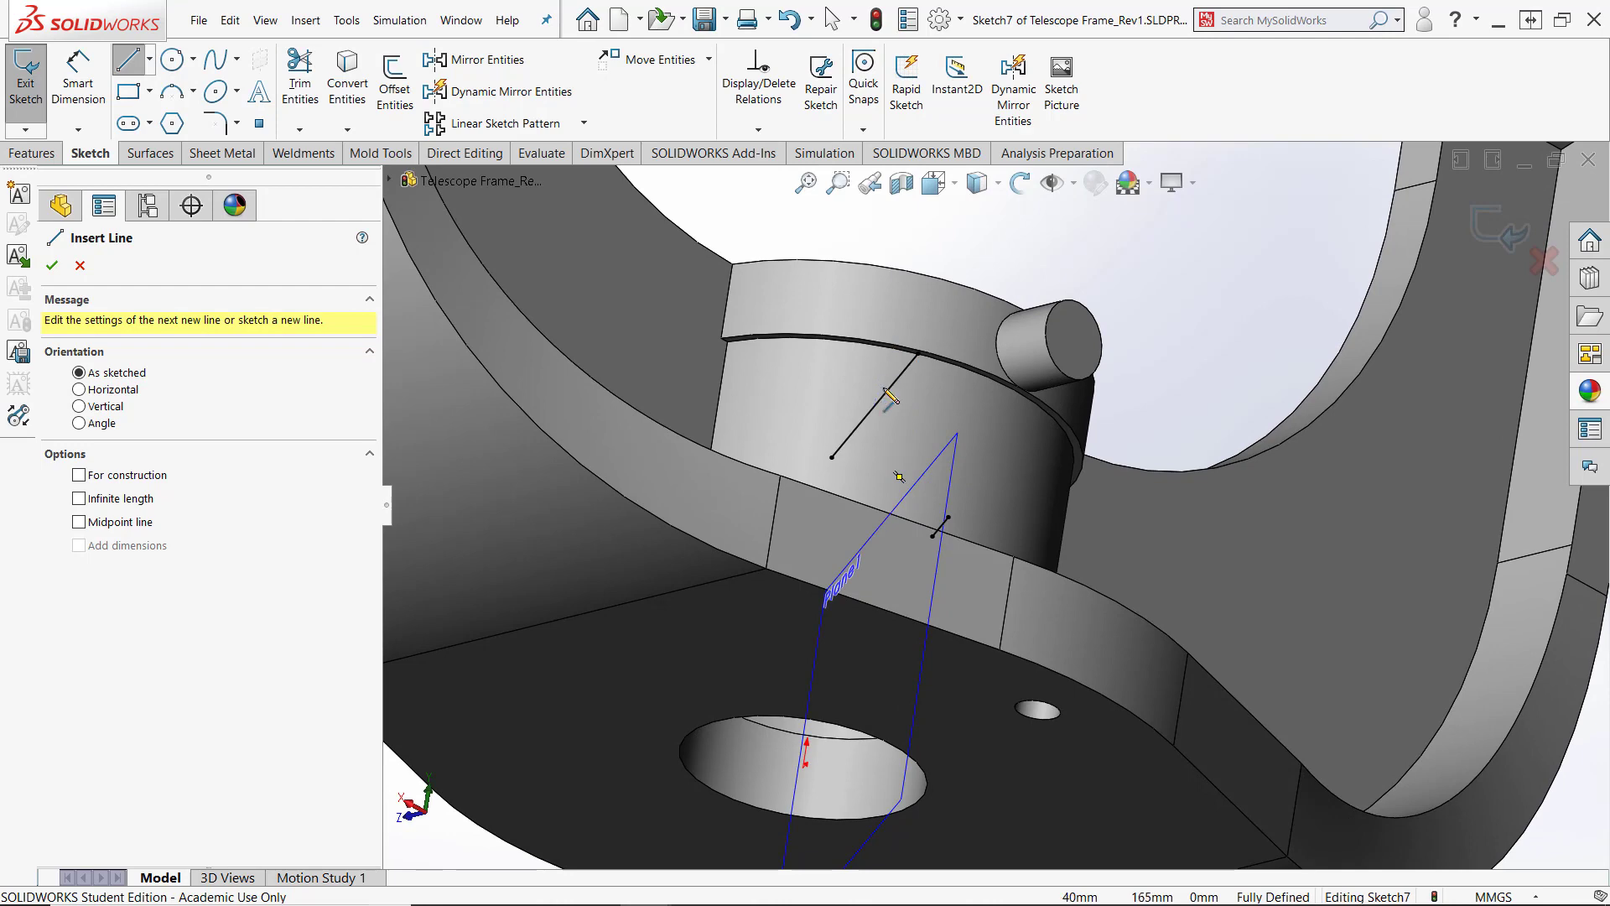
{"action": "key", "text": "Escape"}
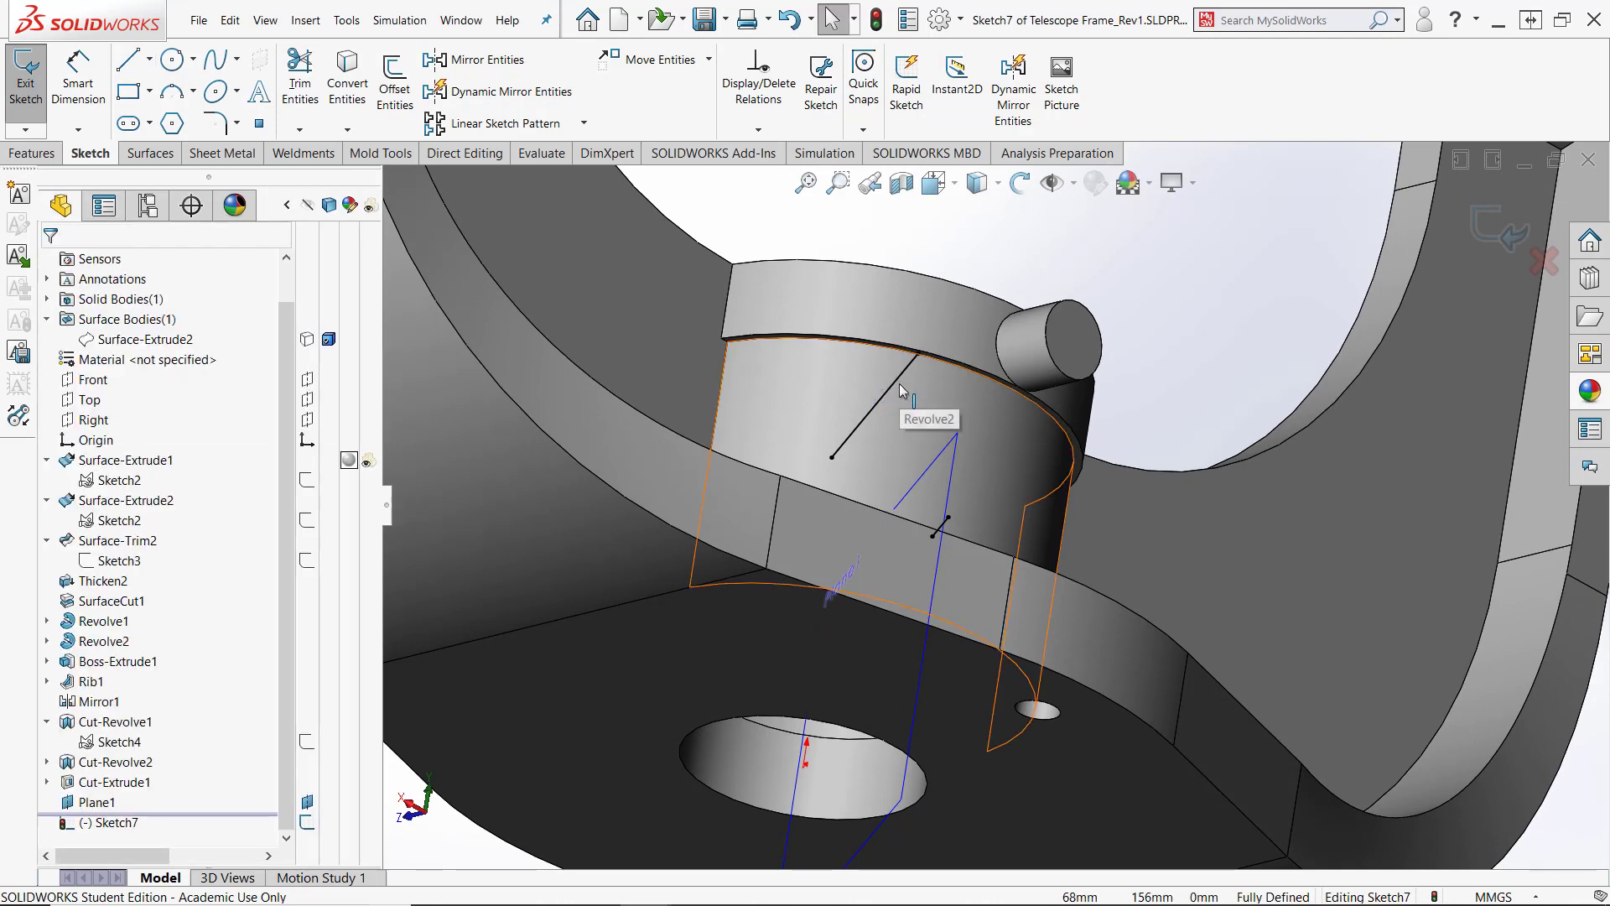
Delete the converted line near the hub collar from the sketch
{"action": "left_click", "coordinate": [898, 381]}
{"action": "key", "text": "Delete"}
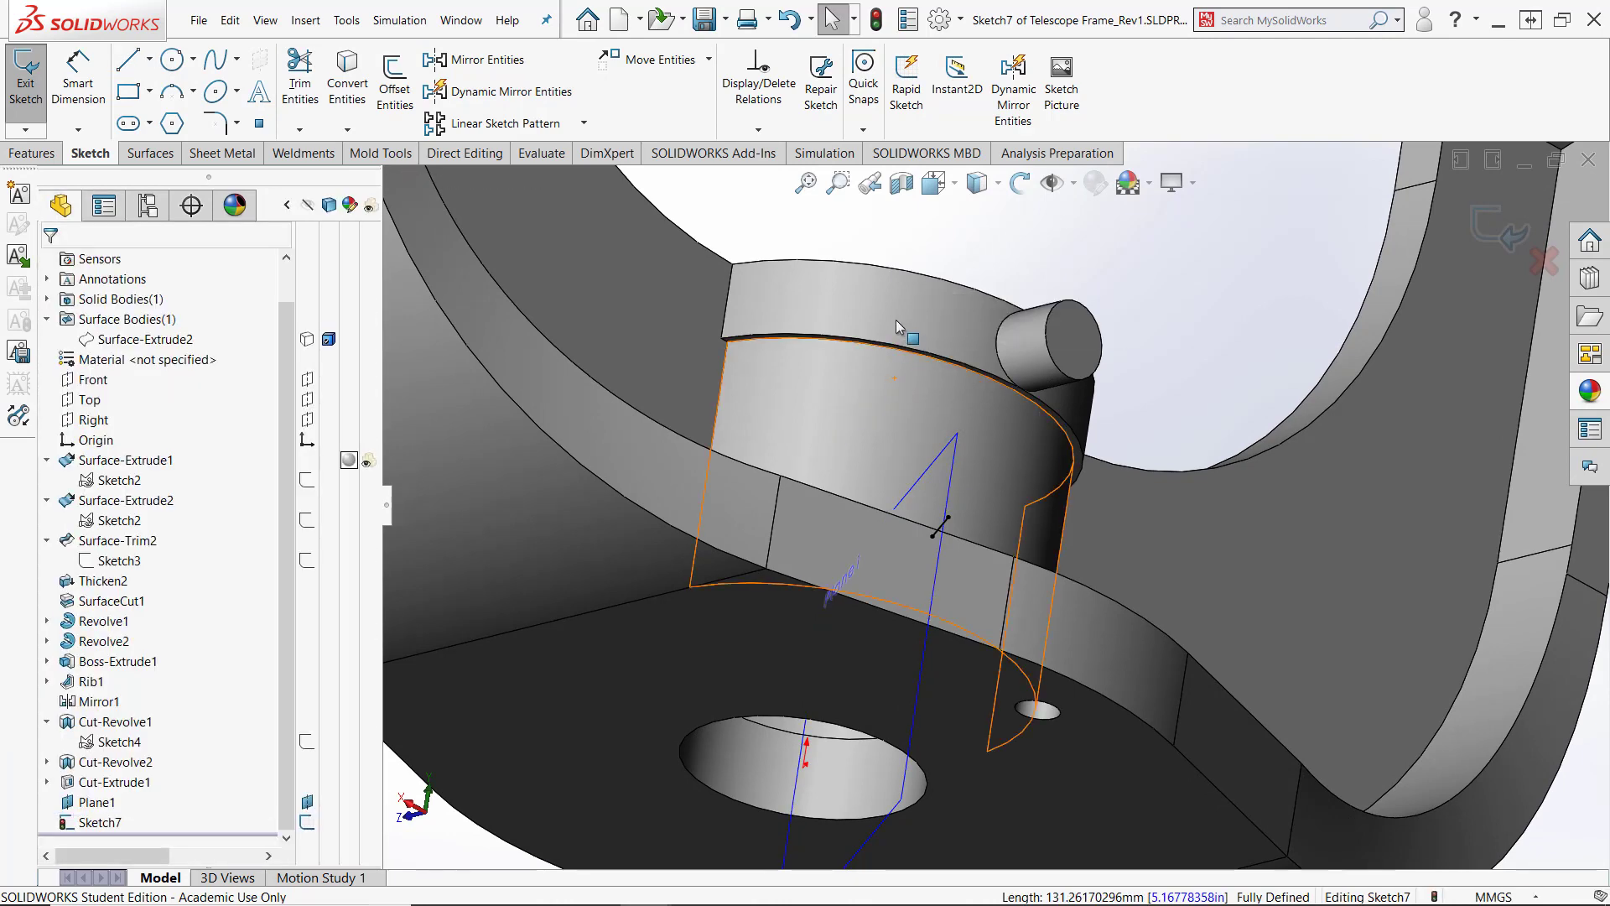
{"action": "left_click", "coordinate": [896, 342]}
Sketch a slanted line about 66 mm long from the short converted base-edge line up toward the hub
{"action": "left_click", "coordinate": [124, 69]}
{"action": "middle_click_drag", "start_coordinate": [1090, 579], "coordinate": [1164, 839]}
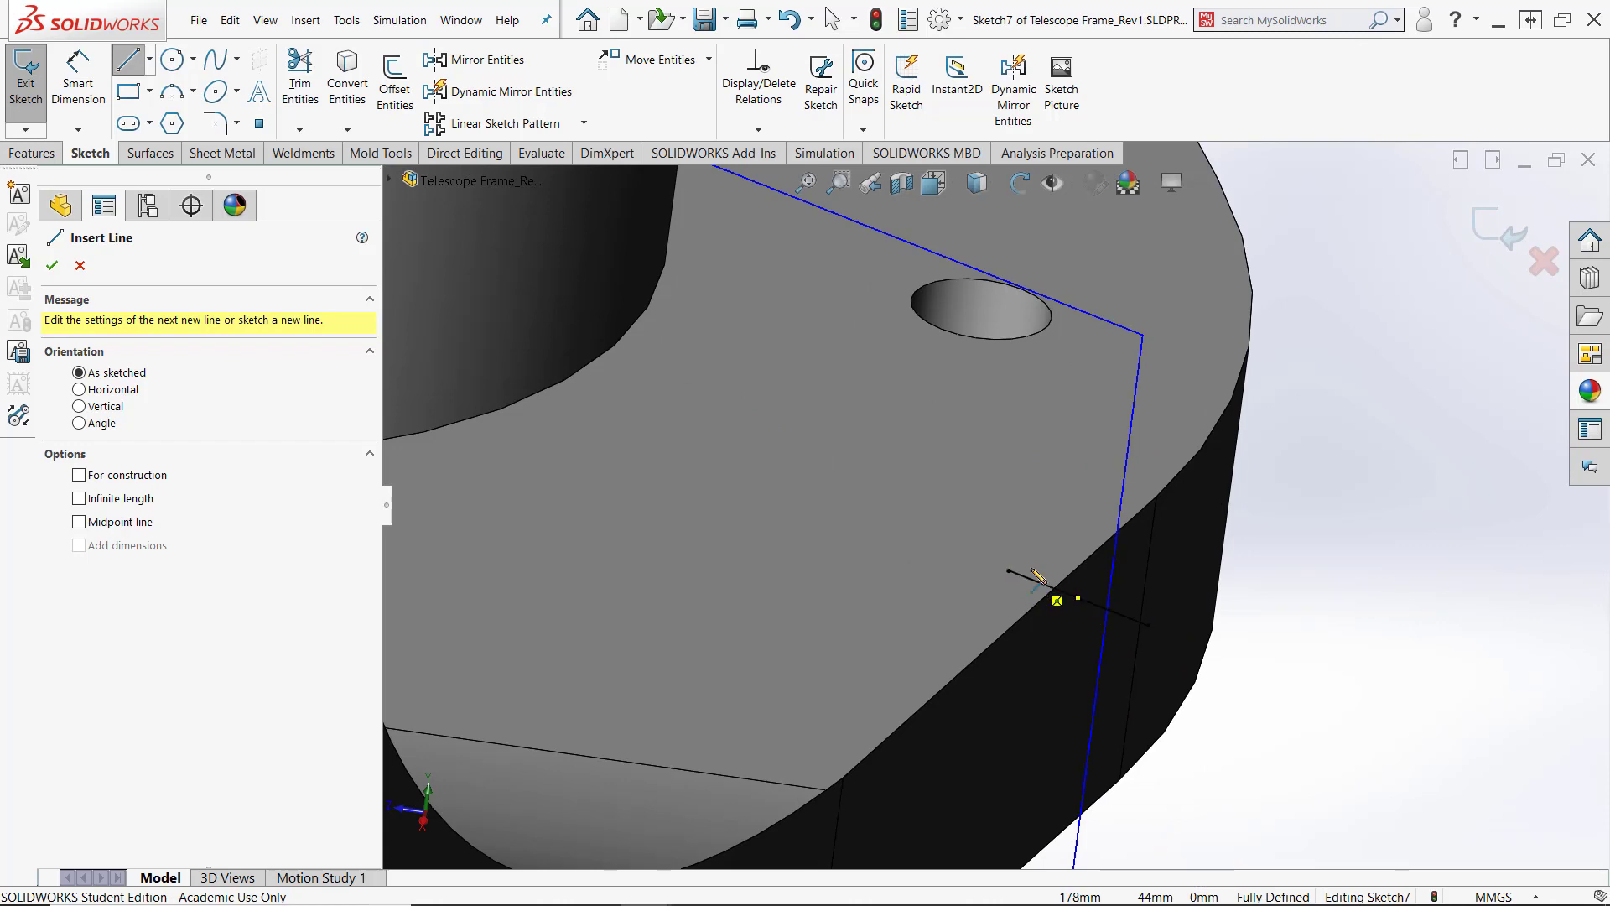
{"action": "left_click", "coordinate": [1035, 574]}
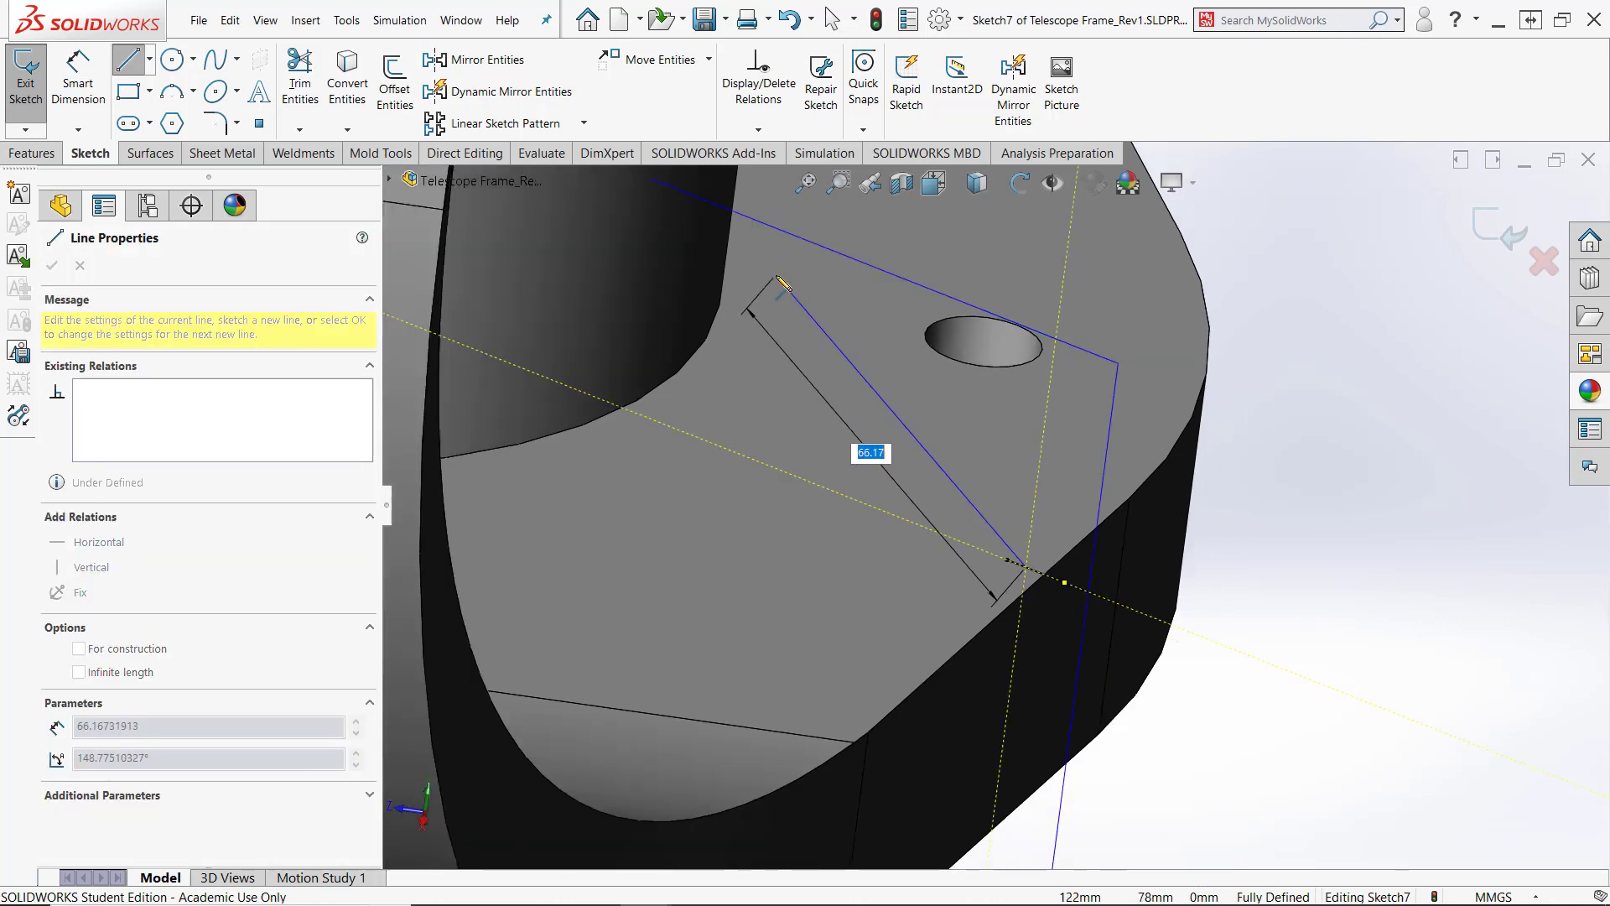
{"action": "left_click", "coordinate": [776, 275]}
{"action": "key", "text": "Escape"}
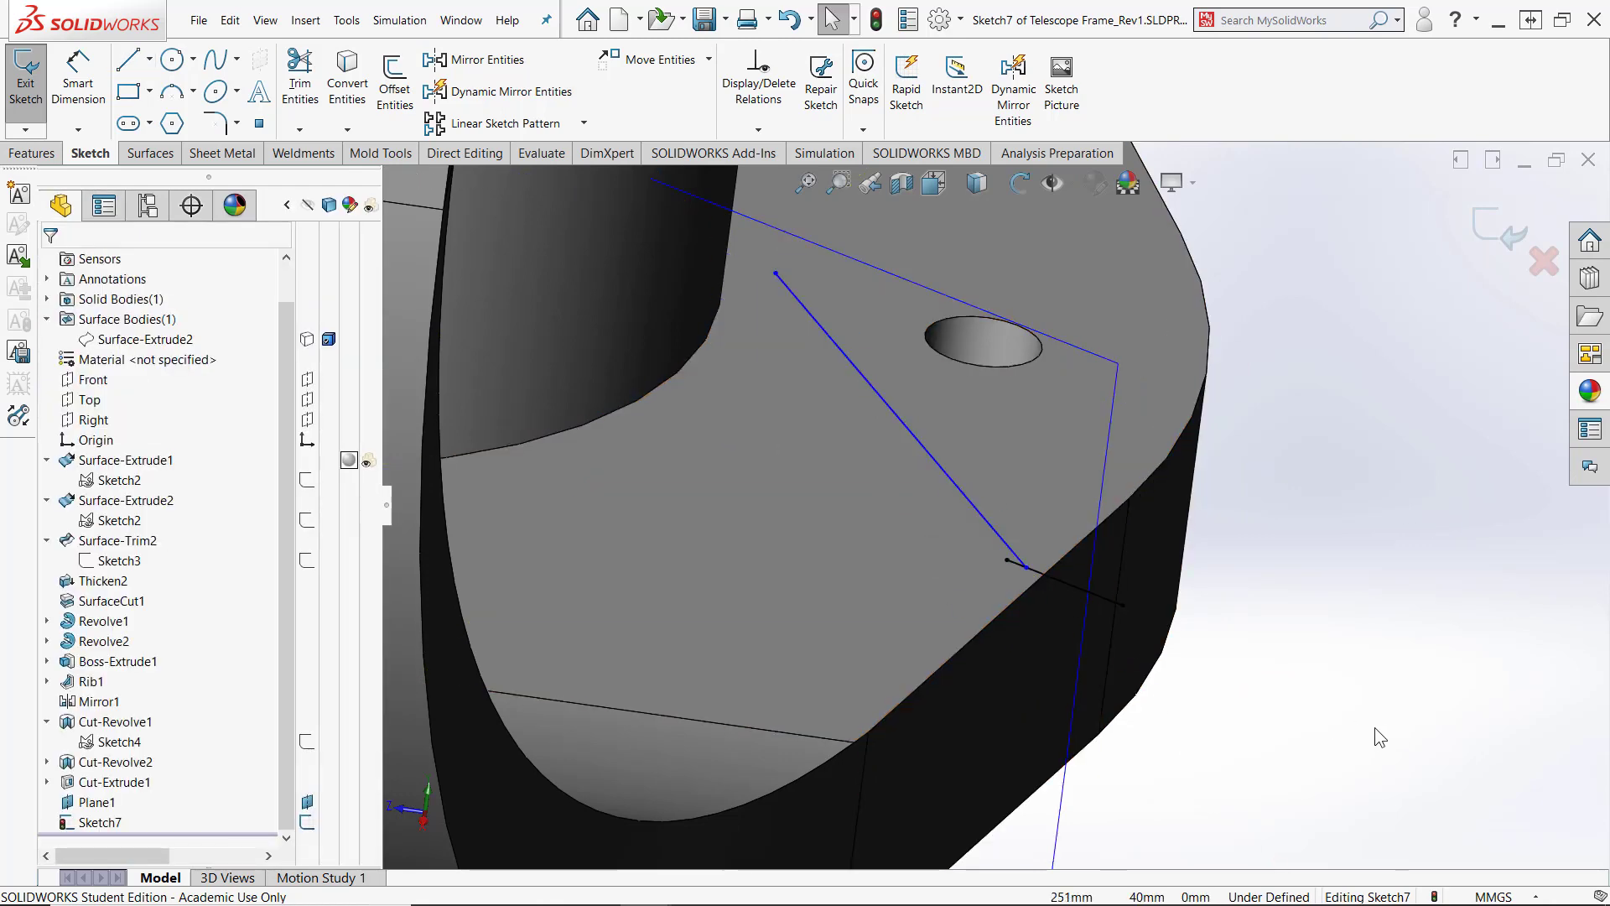
Dimension the angle between the slanted line and the converted base-edge line and set it to 55°
{"action": "right_click_drag", "start_coordinate": [1375, 729], "coordinate": [1441, 458]}
{"action": "scroll", "coordinate": [1065, 572], "scroll_direction": "down", "scroll_amount": 5}
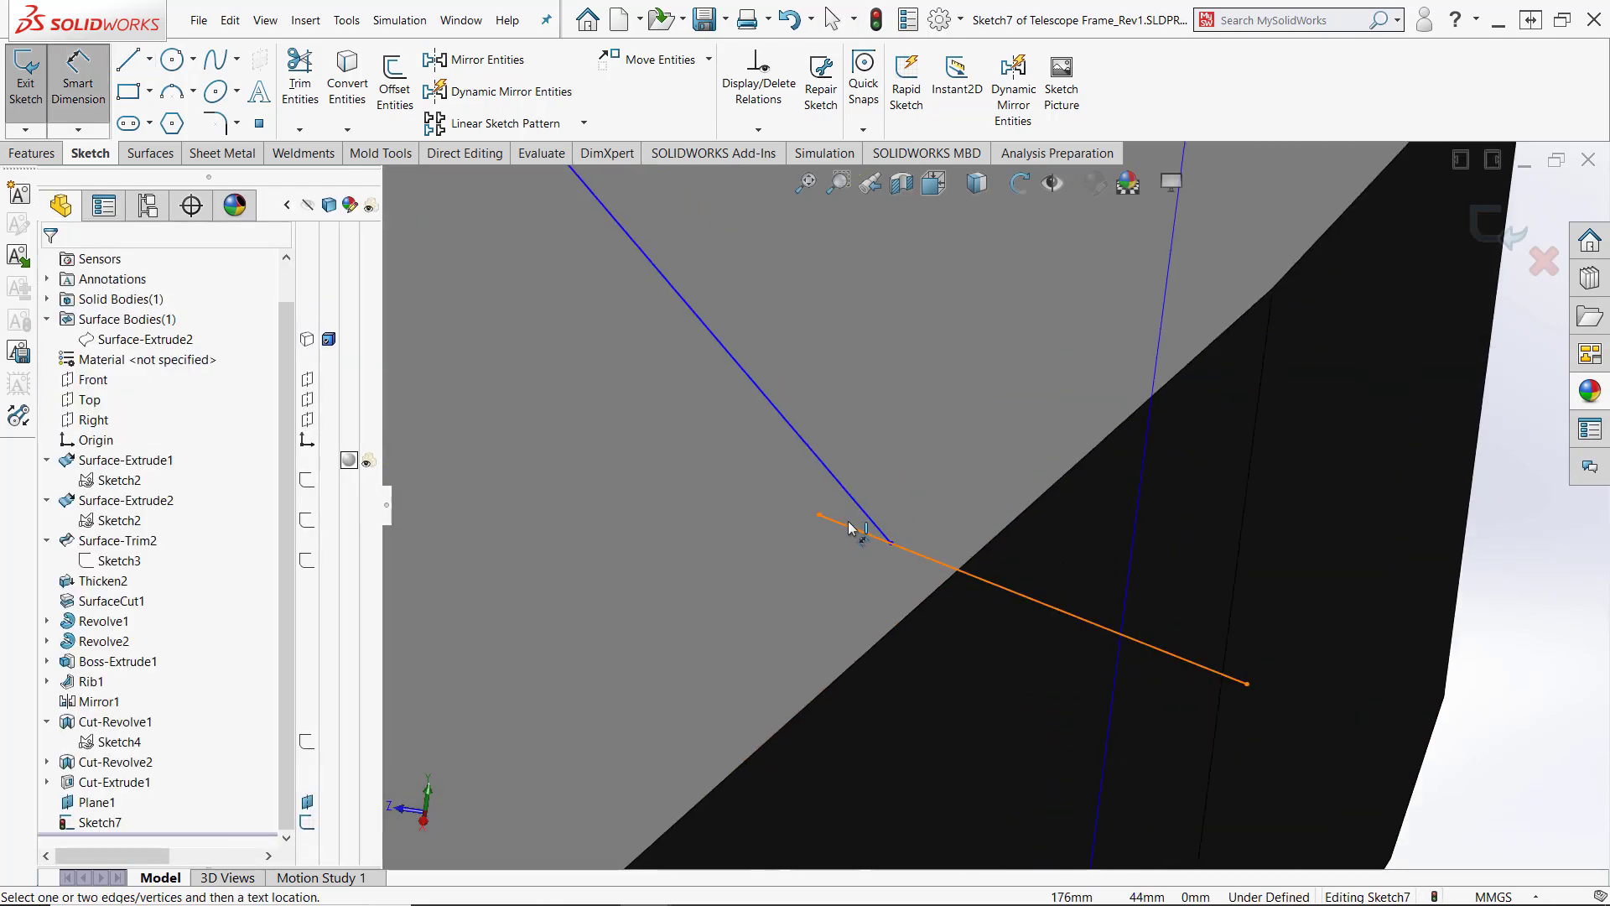
{"action": "left_click", "coordinate": [851, 532]}
{"action": "left_click", "coordinate": [797, 445]}
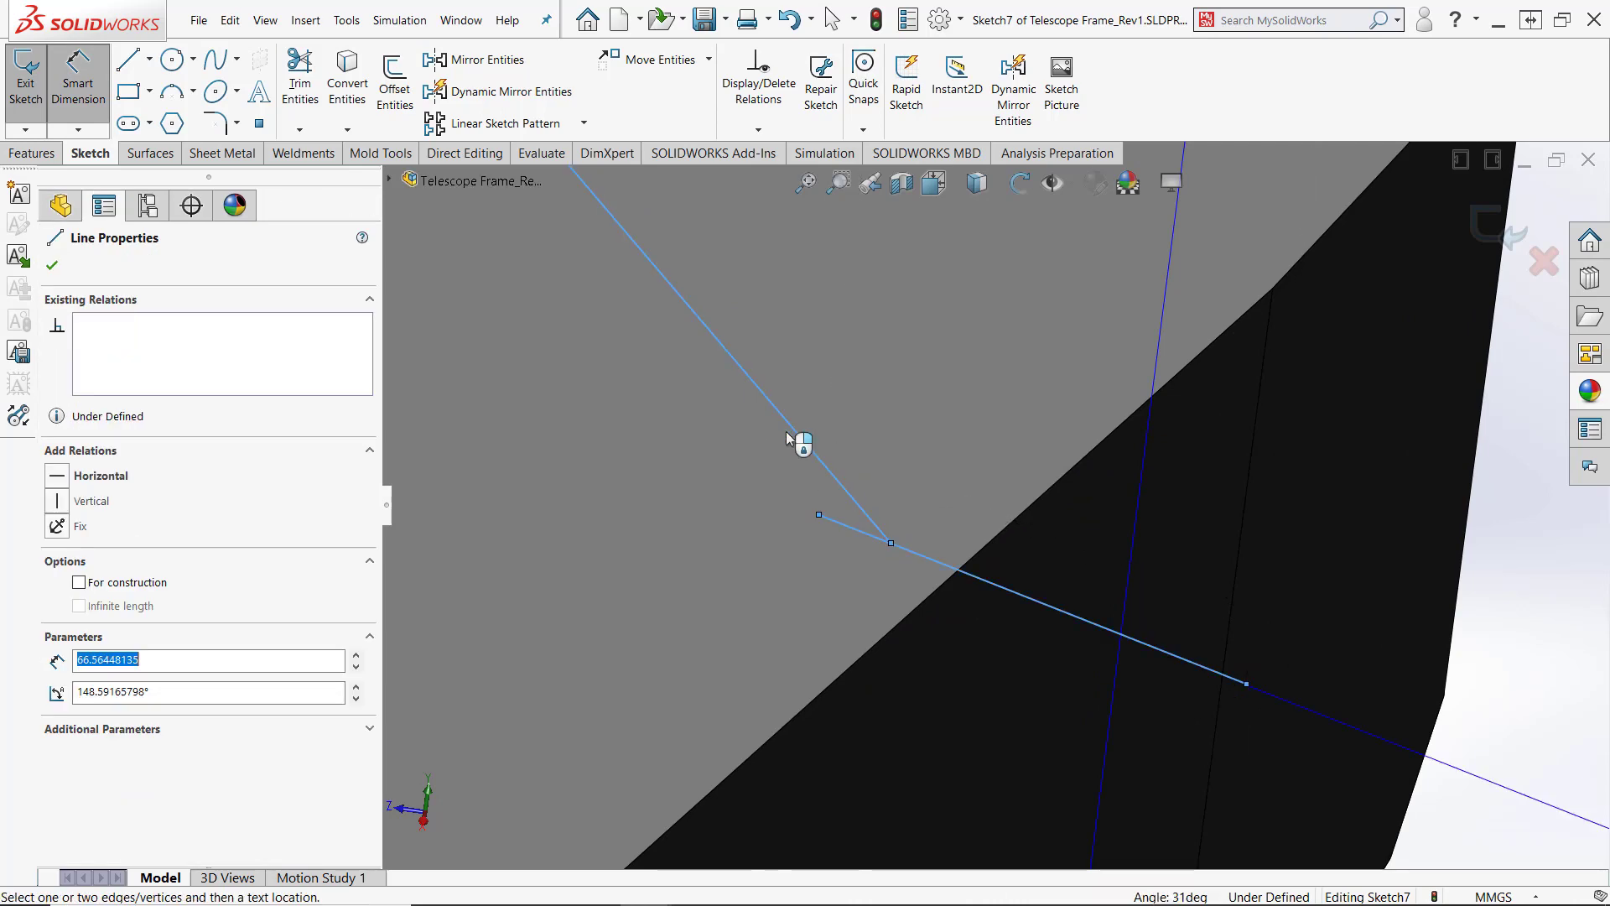
{"action": "left_click", "coordinate": [636, 404]}
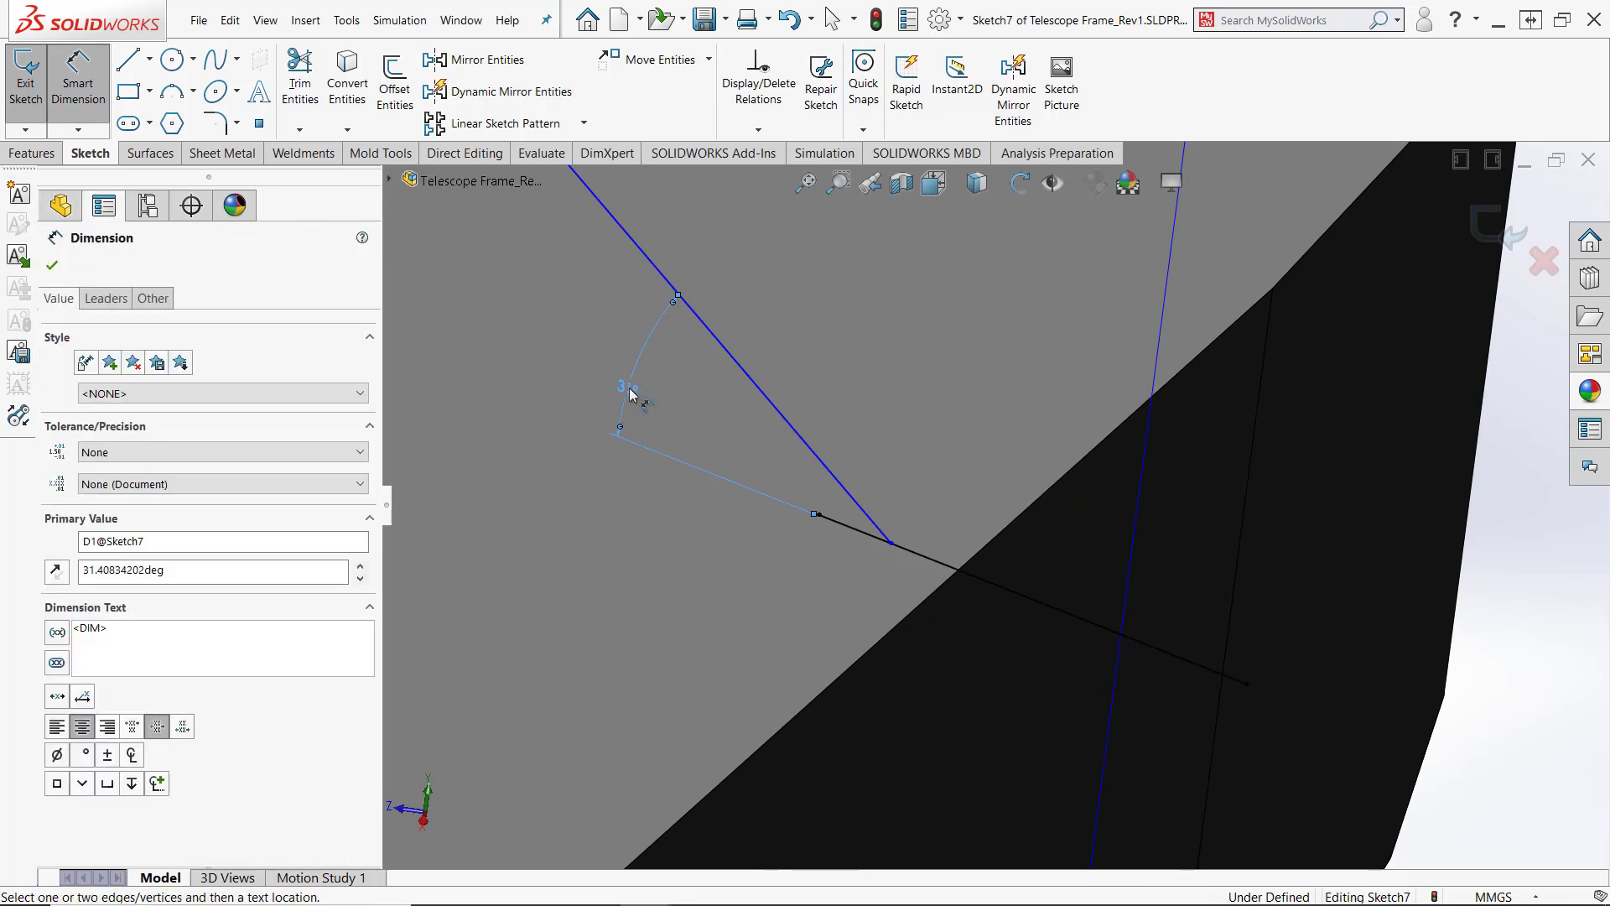
{"action": "double_click", "coordinate": [630, 391]}
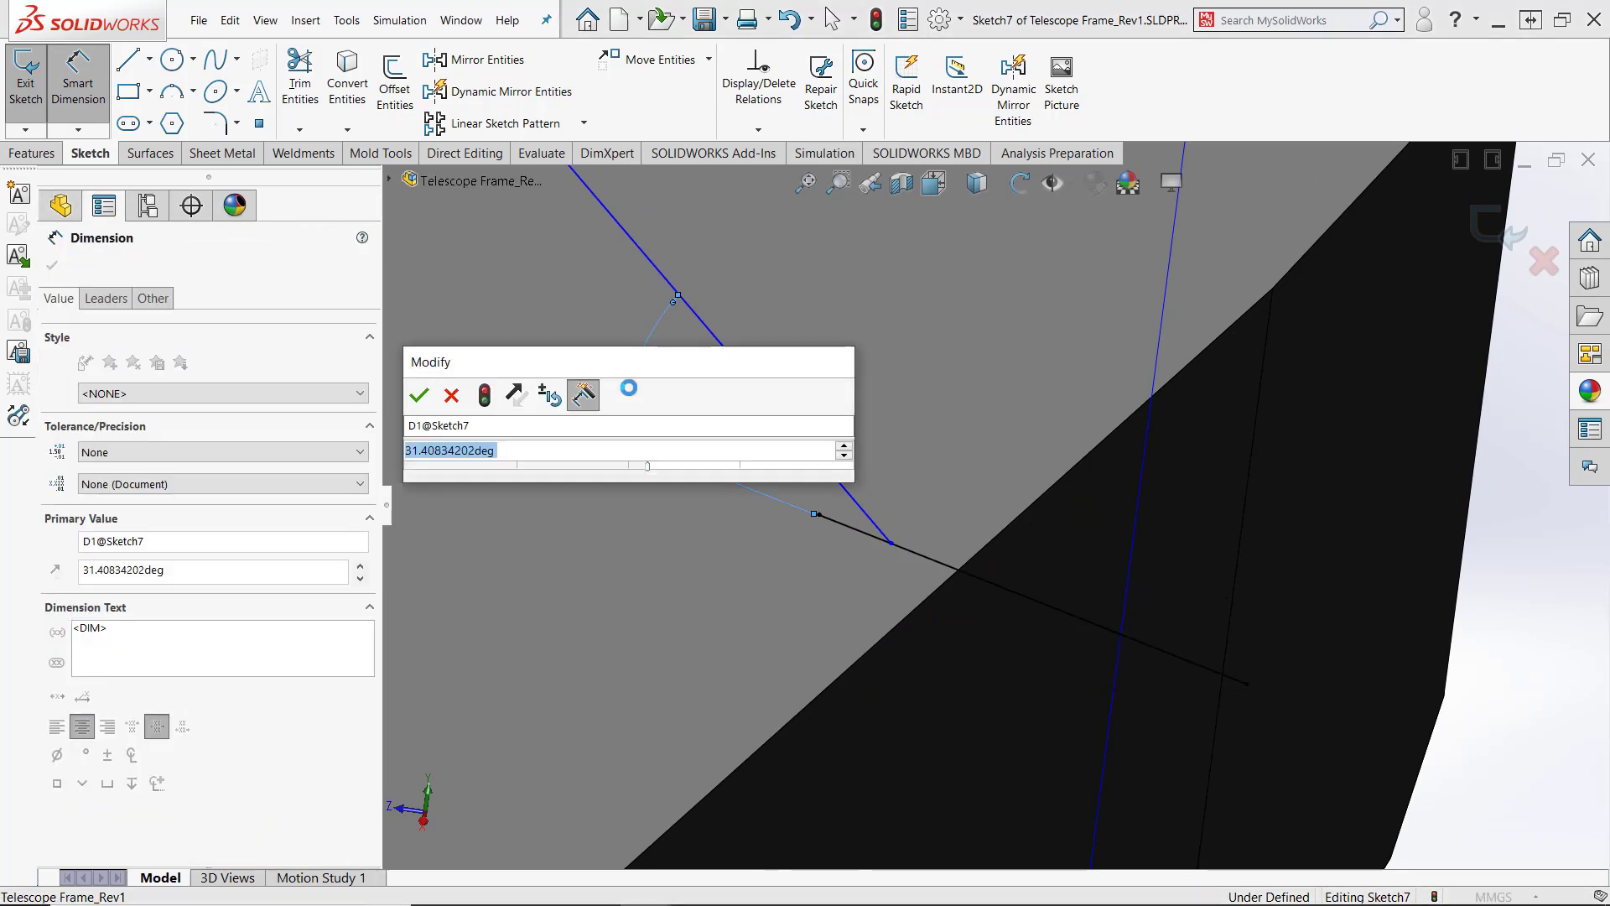
{"action": "type", "text": "55"}
{"action": "key", "text": "Return"}
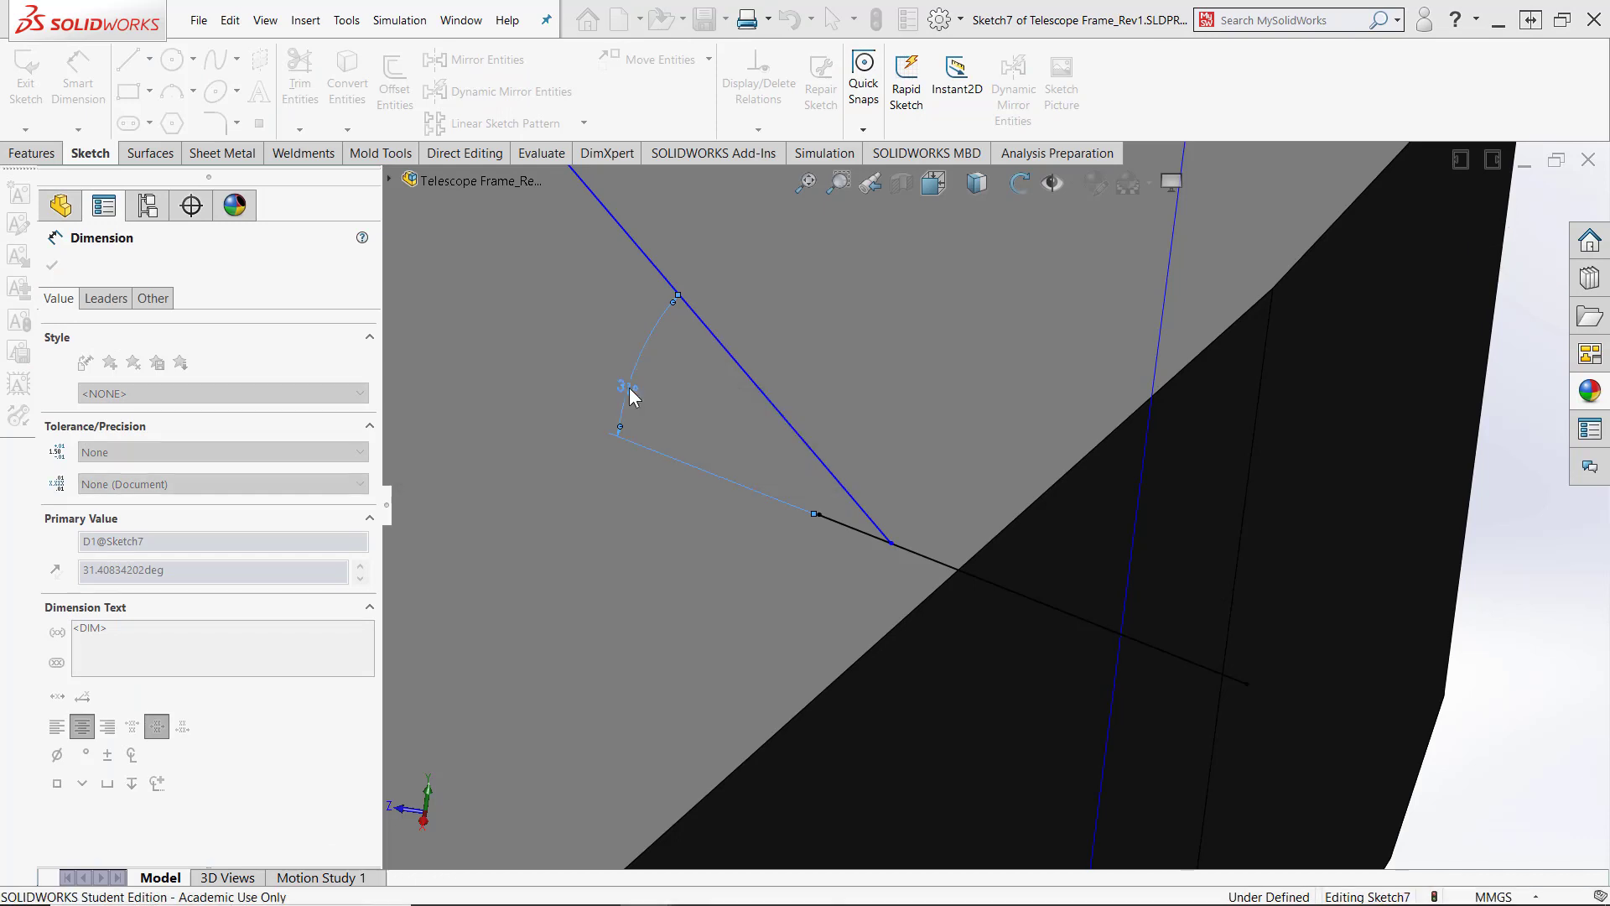
{"action": "scroll", "coordinate": [1418, 705], "scroll_direction": "up", "scroll_amount": 4}
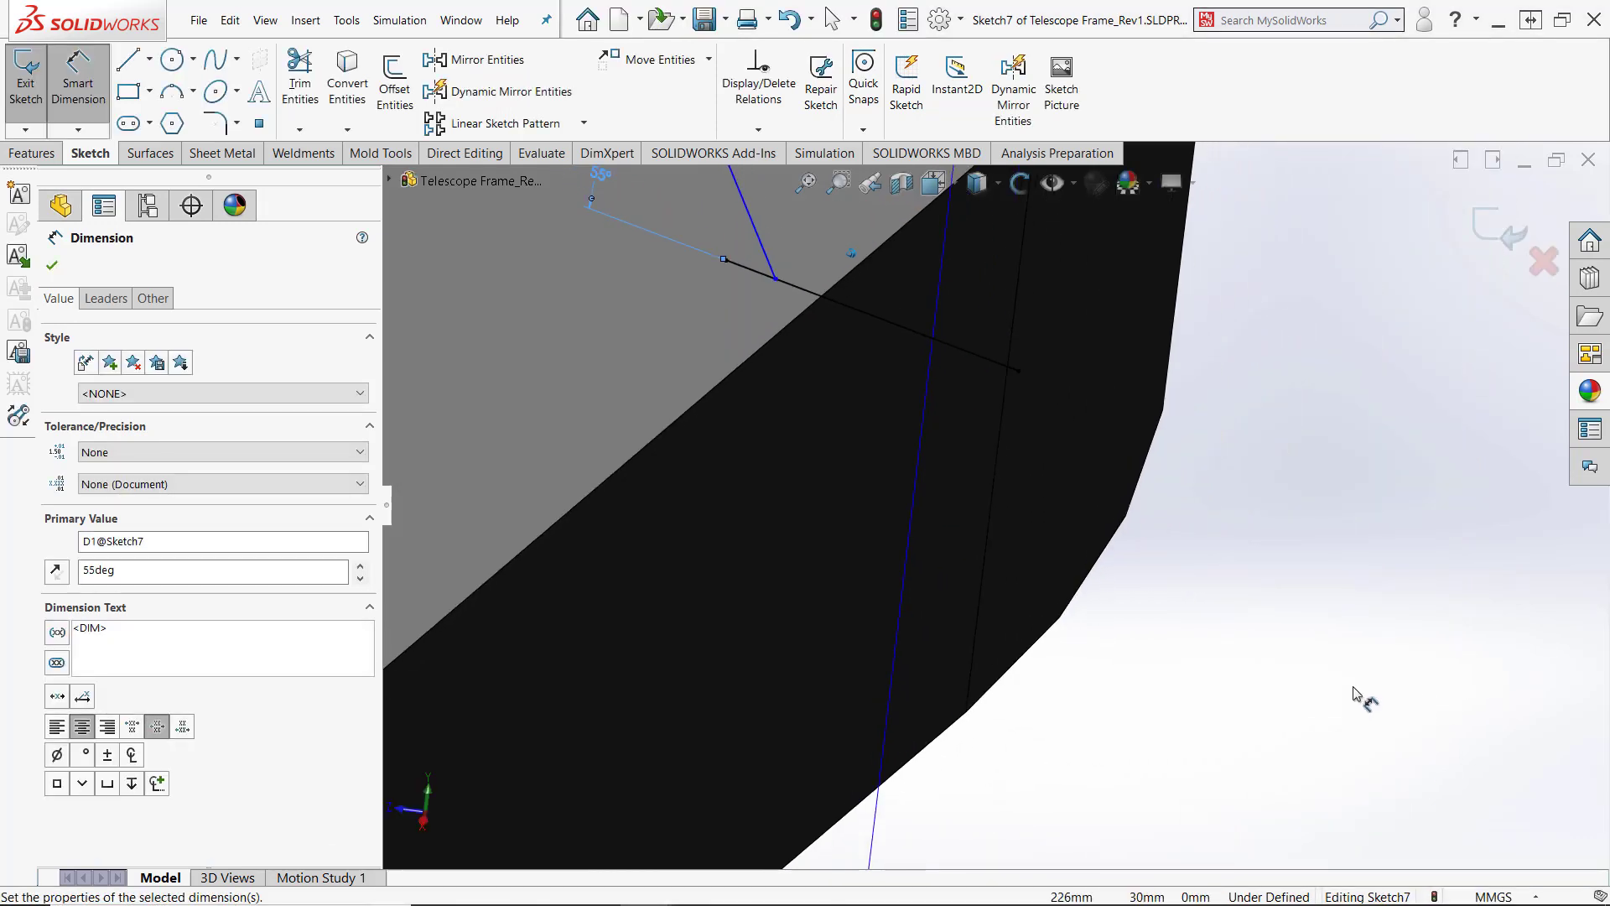
{"action": "right_click", "coordinate": [1355, 692]}
{"action": "left_click", "coordinate": [1371, 736]}
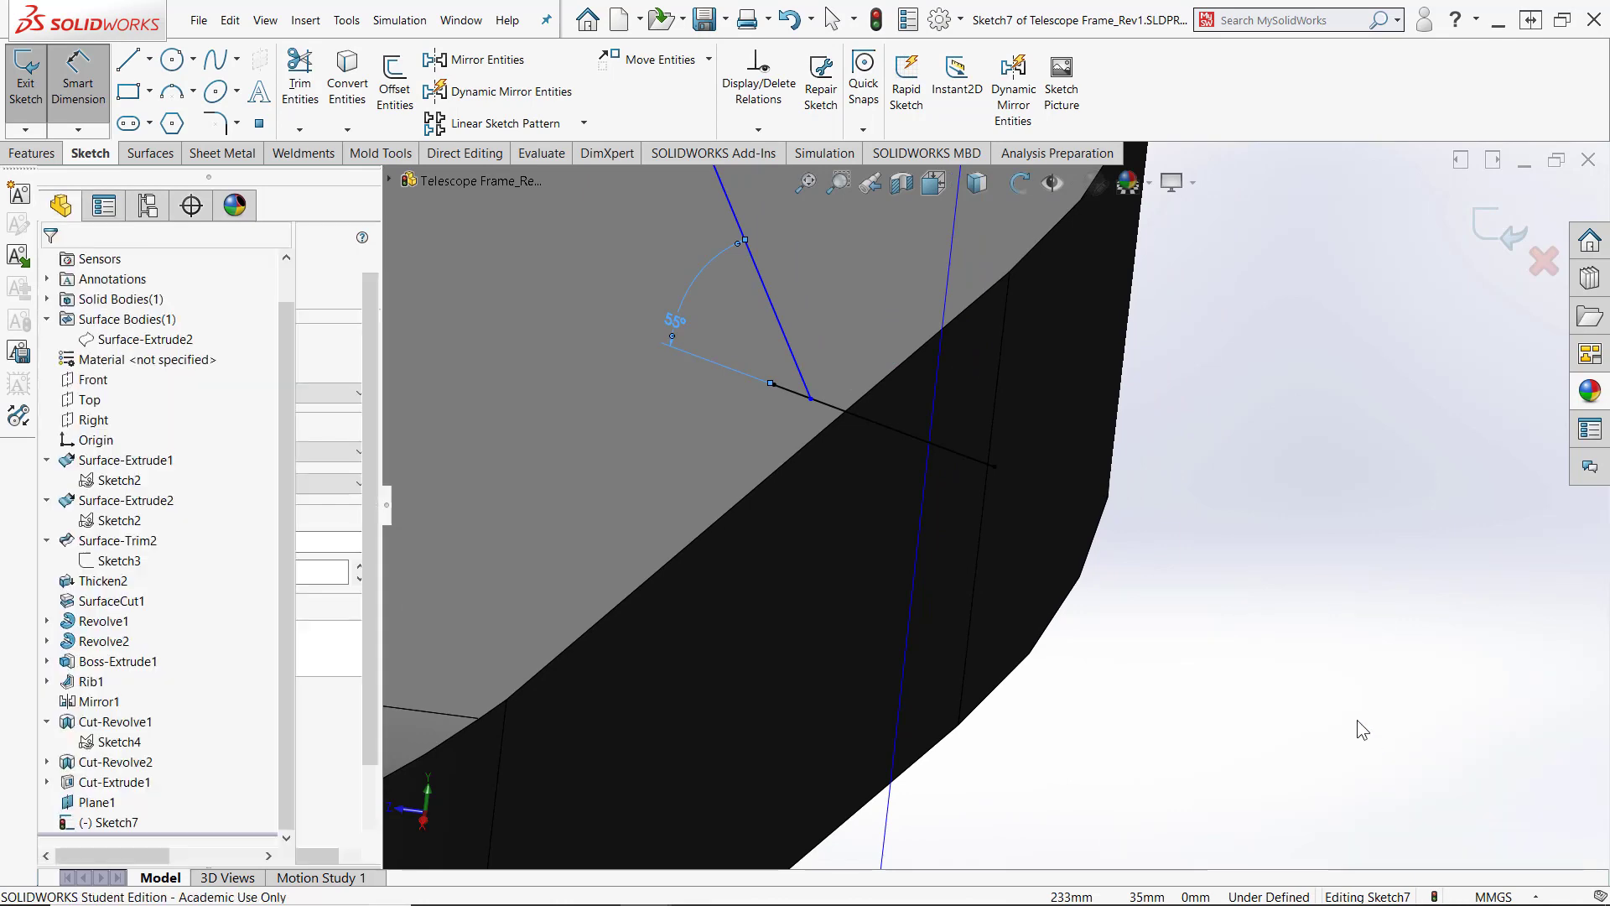
Add a coincident relation between the slanted line's upper endpoint and the narrow ring face under the hub collar
{"action": "scroll", "coordinate": [1250, 641], "scroll_direction": "up", "scroll_amount": 4}
{"action": "scroll", "coordinate": [1032, 404], "scroll_direction": "down", "scroll_amount": 5}
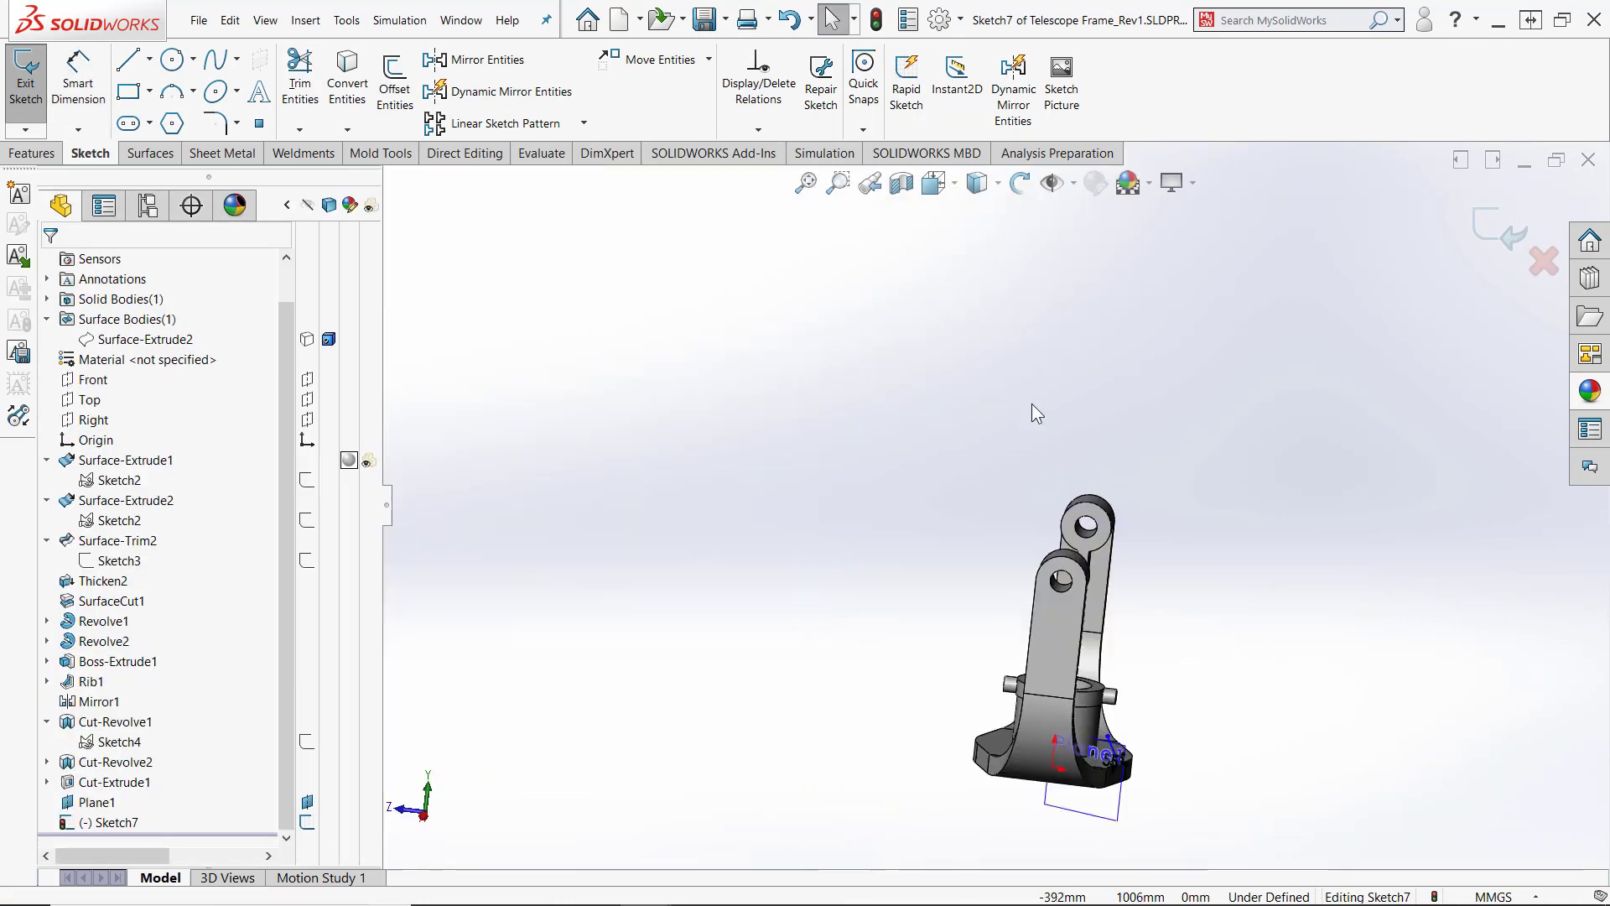
{"action": "mouse_move", "coordinate": [1162, 692]}
{"action": "middle_mouse_down"}
{"action": "mouse_move", "coordinate": [1191, 713]}
{"action": "mouse_move", "coordinate": [1155, 730]}
{"action": "middle_mouse_up"}
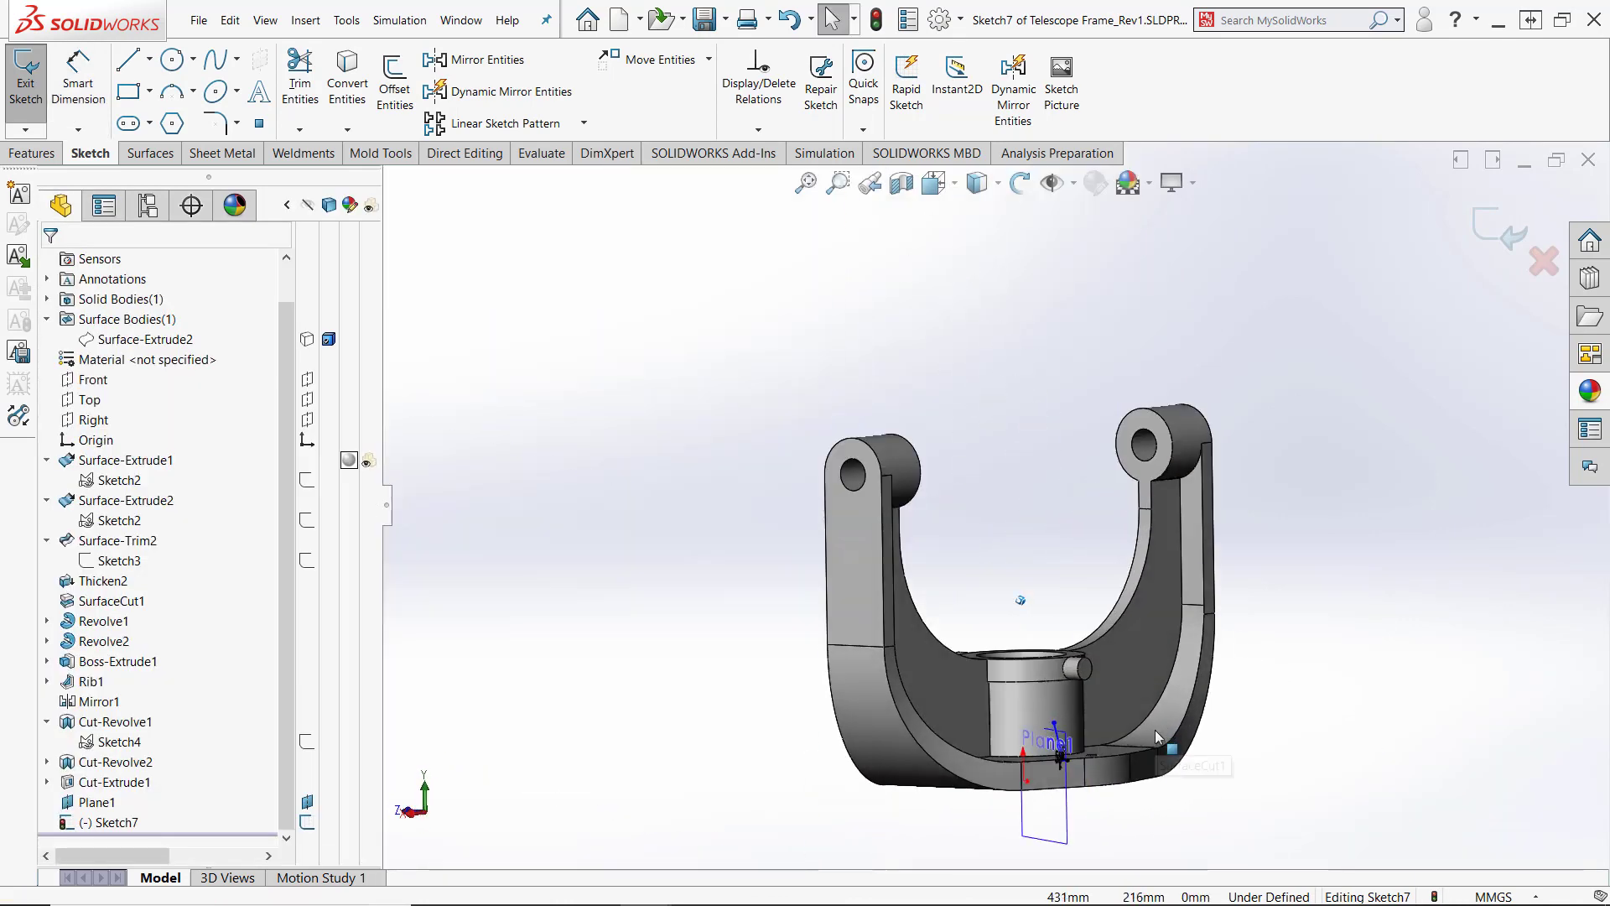
{"action": "scroll", "coordinate": [1039, 690], "scroll_direction": "down", "scroll_amount": 7}
{"action": "scroll", "coordinate": [1005, 603], "scroll_direction": "down", "scroll_amount": 6}
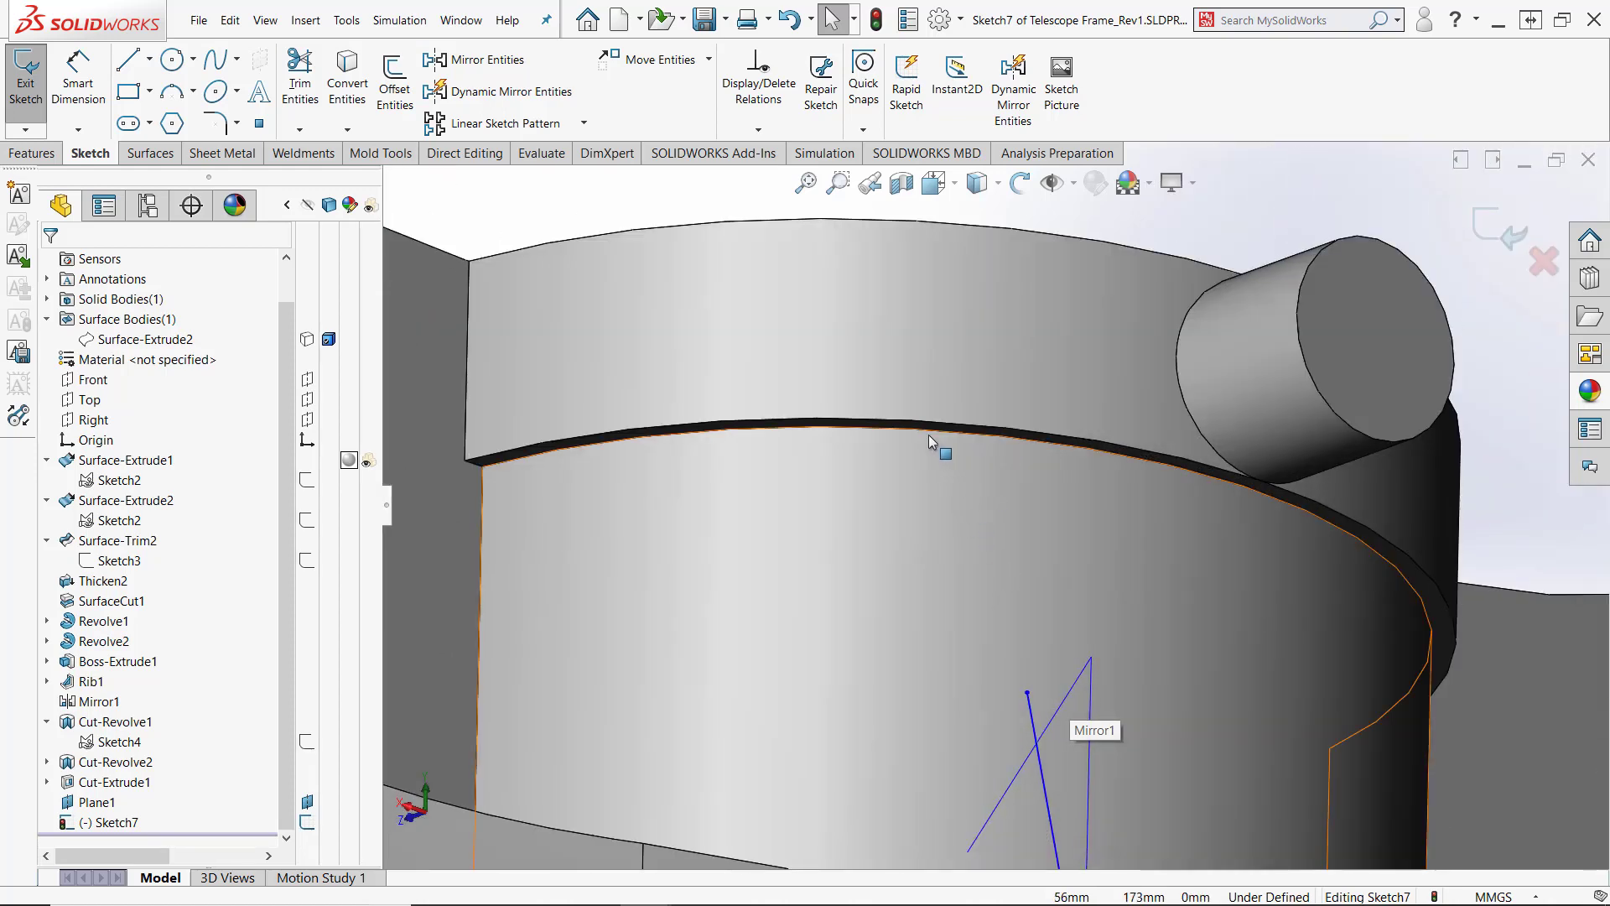
{"action": "left_click", "coordinate": [928, 433]}
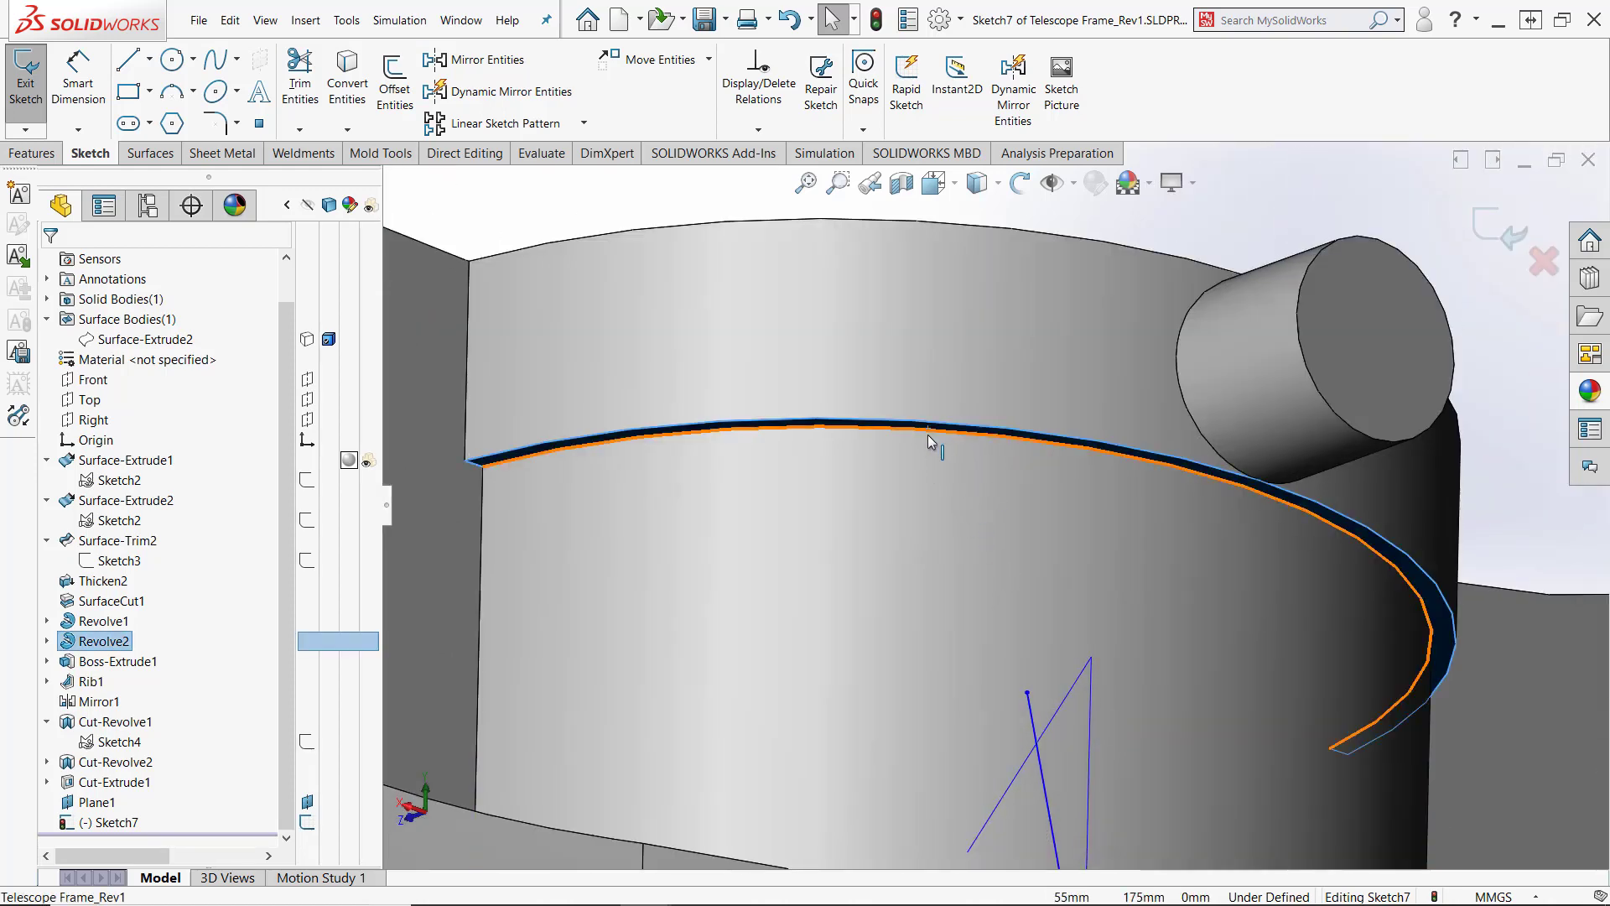
{"action": "left_click", "coordinate": [1027, 693]}
{"action": "left_click", "coordinate": [1032, 698], "text": "ctrl"}
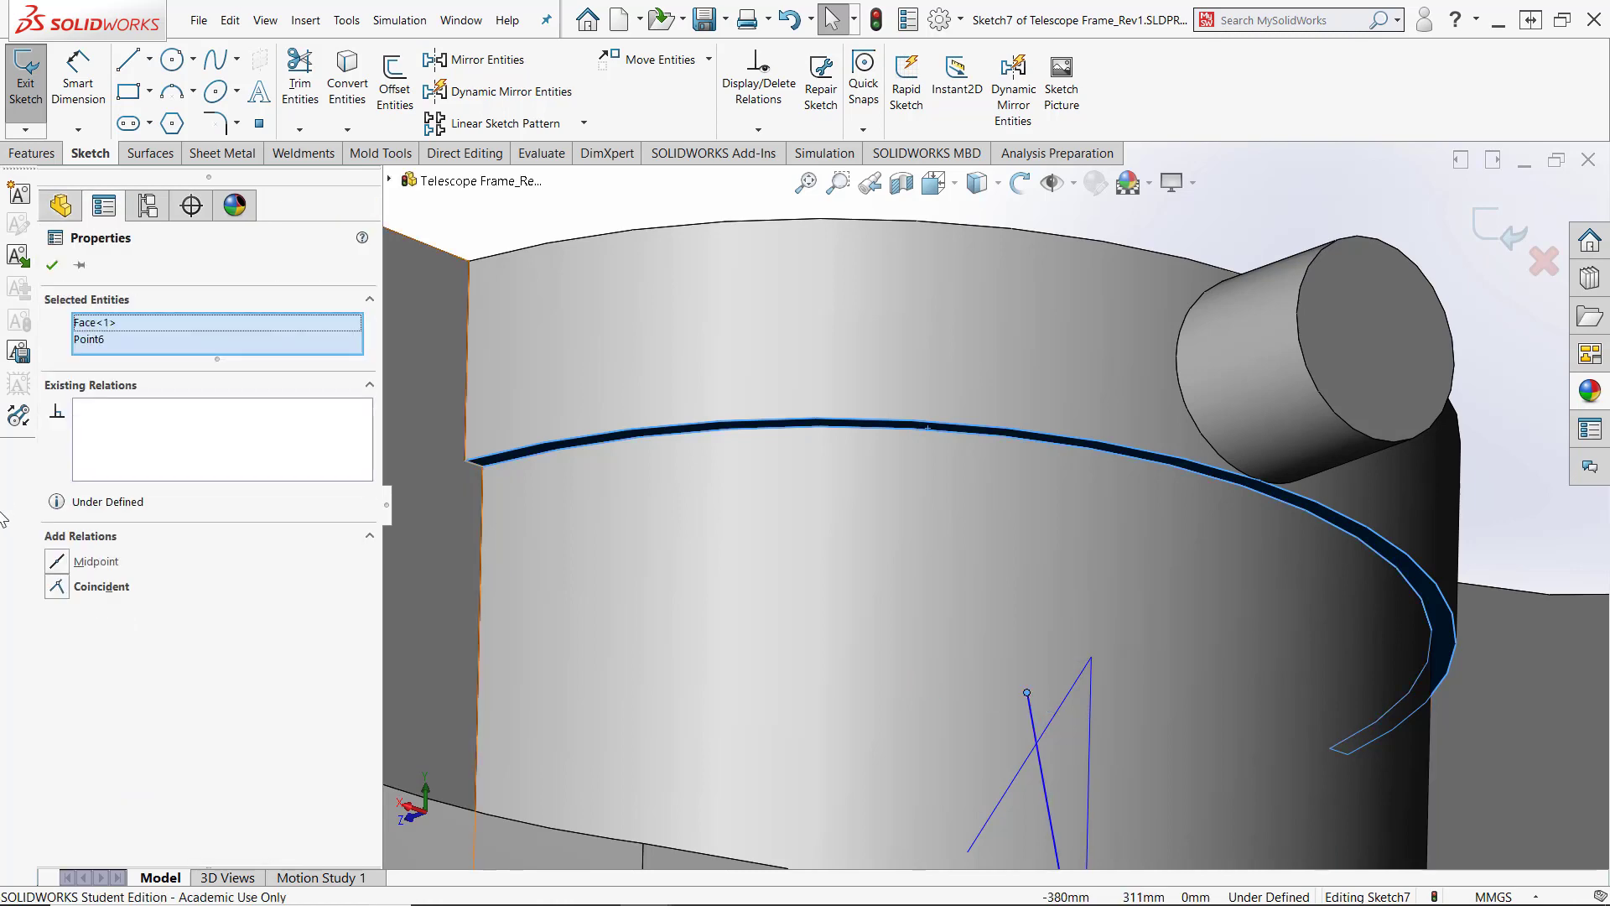
{"action": "left_click", "coordinate": [58, 586]}
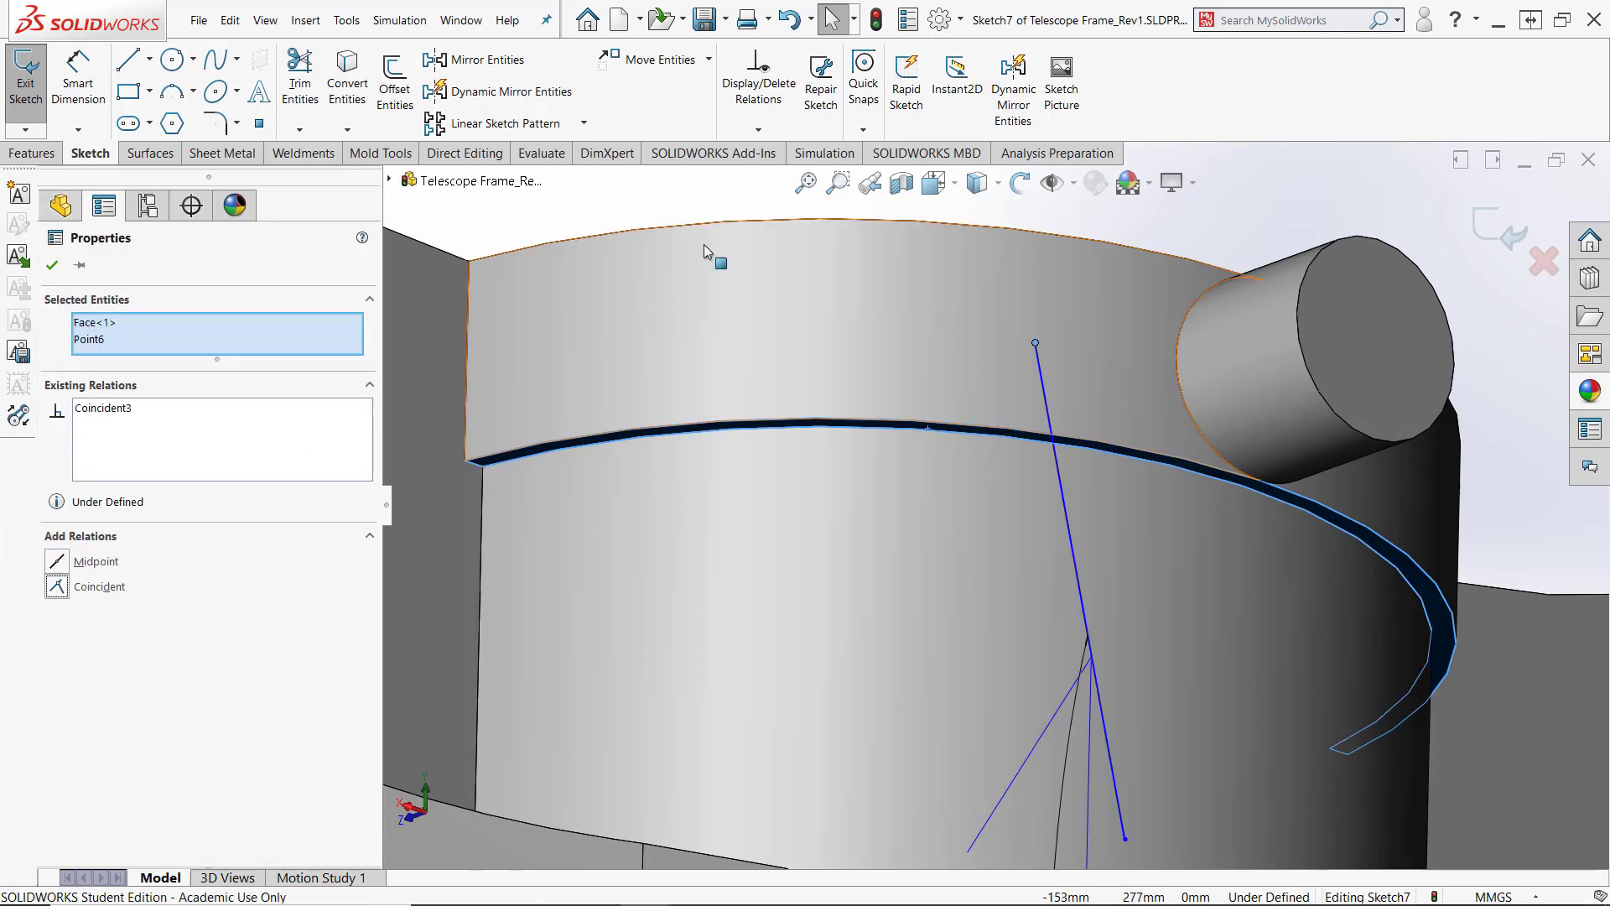
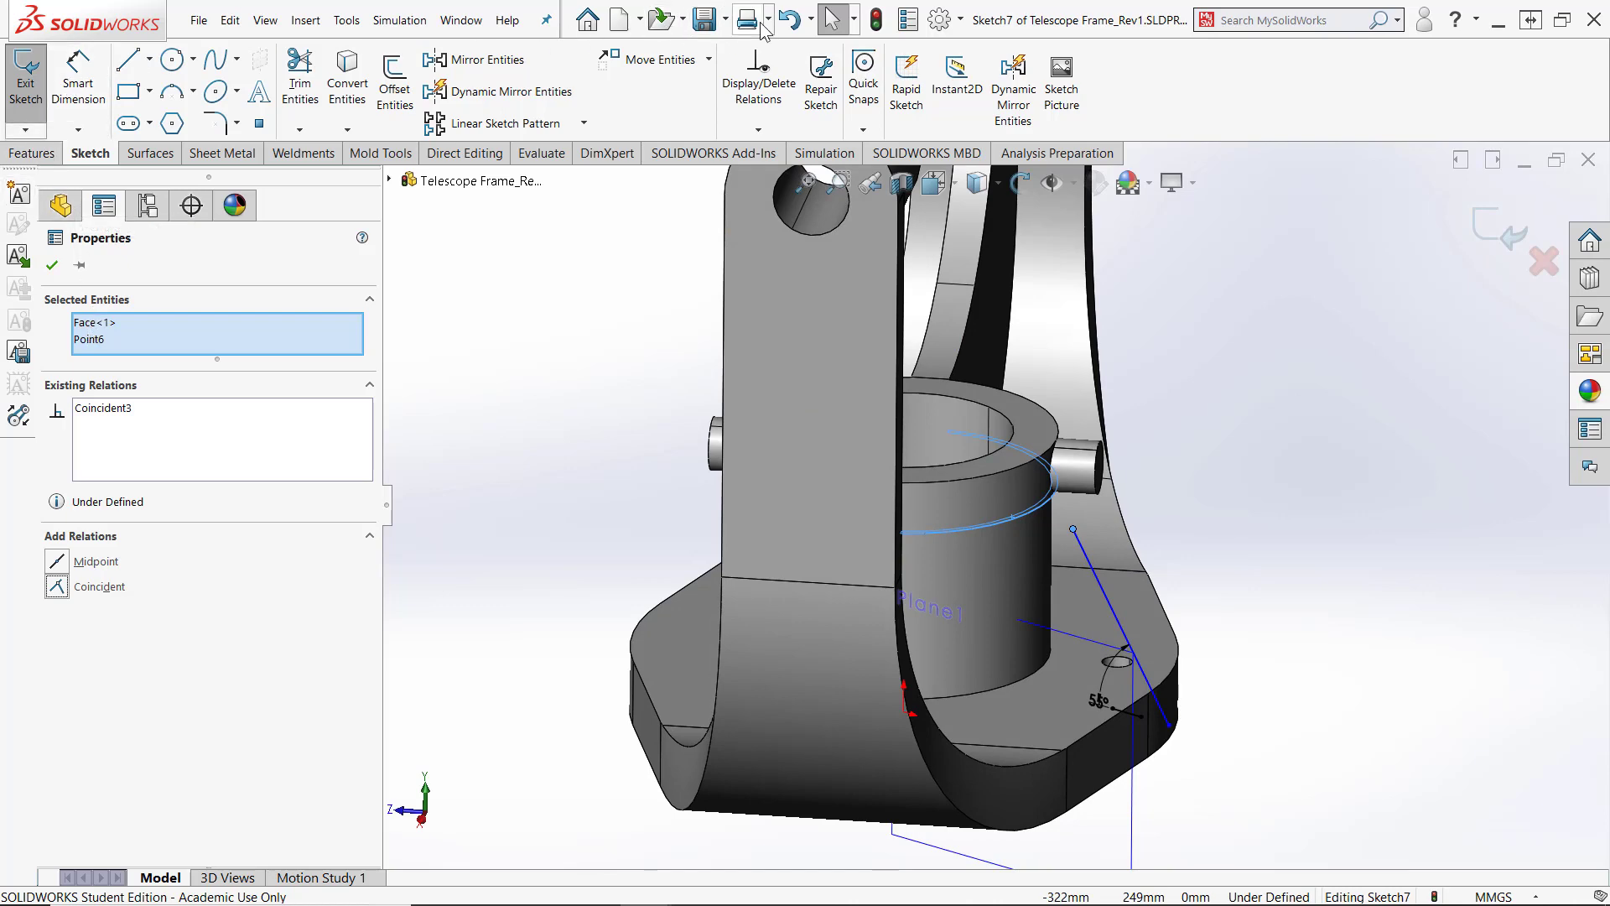
Undo the coincident relation between the slanted line's upper endpoint and the ring face under the hub collar
{"action": "left_click", "coordinate": [791, 19]}
{"action": "left_click", "coordinate": [555, 256]}
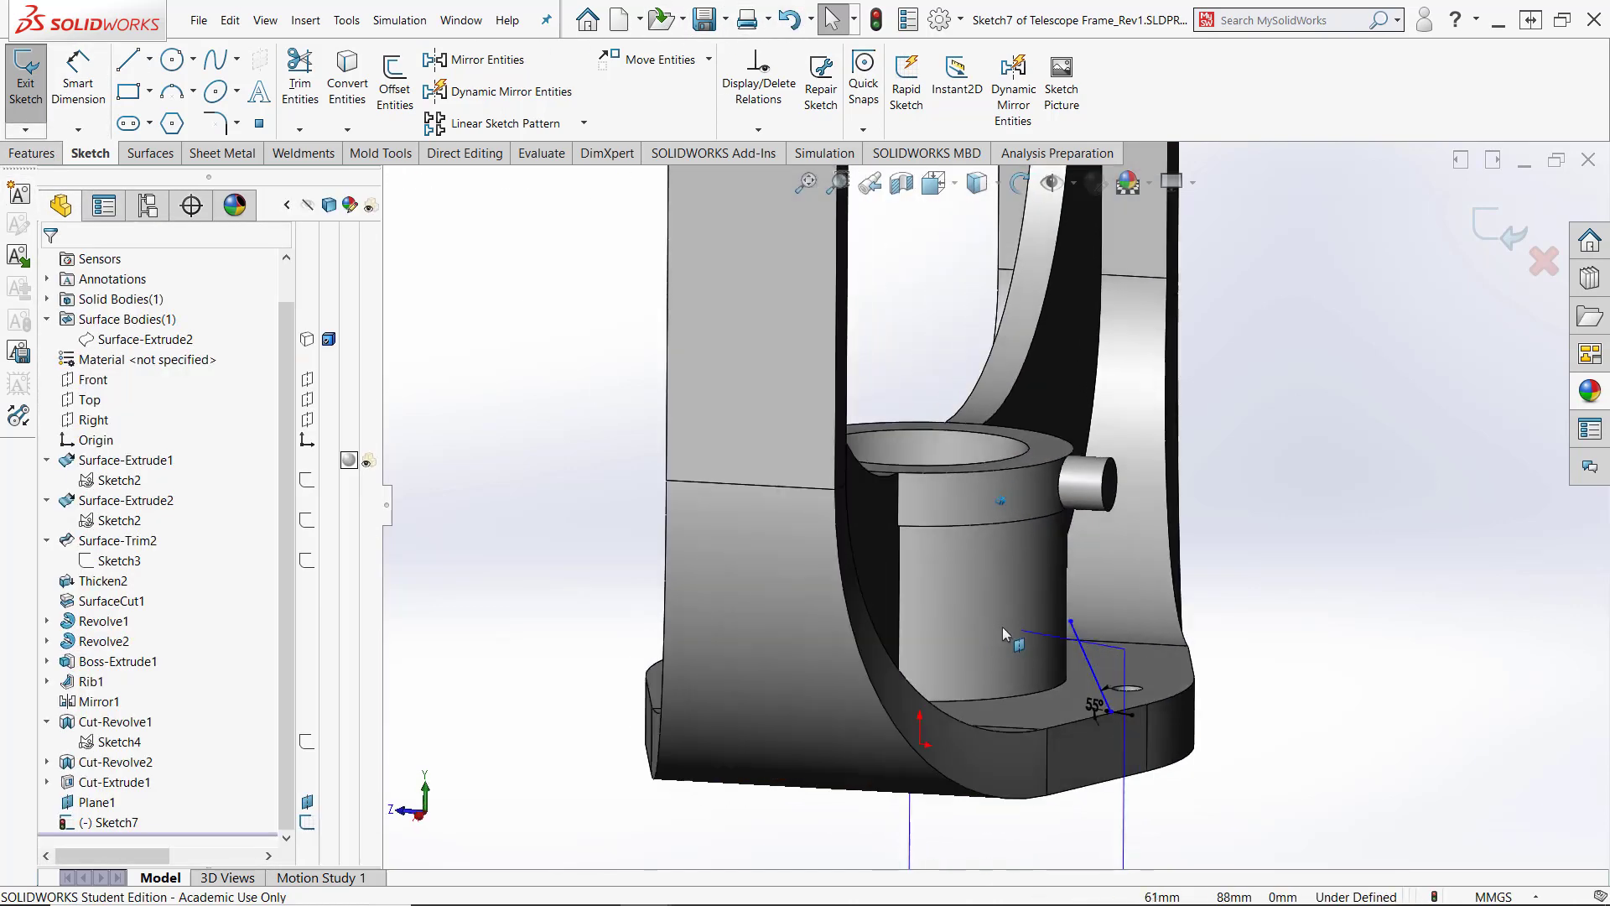
Add a pierce relation between the slanted line's upper endpoint and the inner circular edge of the narrow ring face under the hub collar
{"action": "scroll", "coordinate": [1045, 565], "scroll_direction": "down", "scroll_amount": 6}
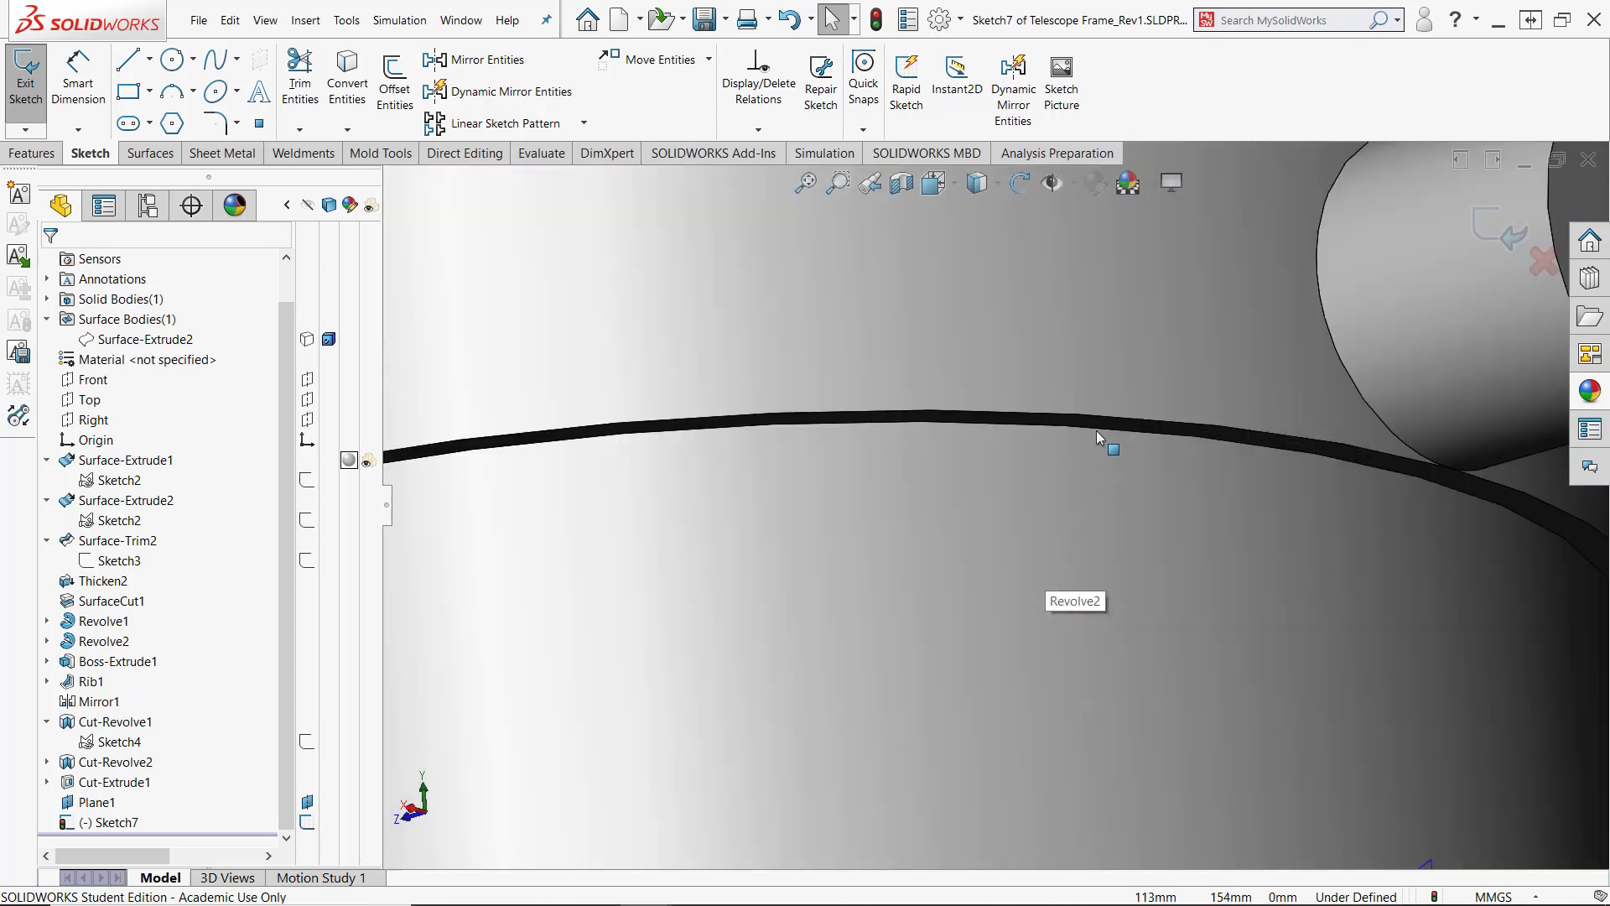
{"action": "middle_click_drag", "start_coordinate": [1103, 434], "coordinate": [920, 341]}
{"action": "middle_click_drag", "start_coordinate": [1033, 777], "coordinate": [1005, 681]}
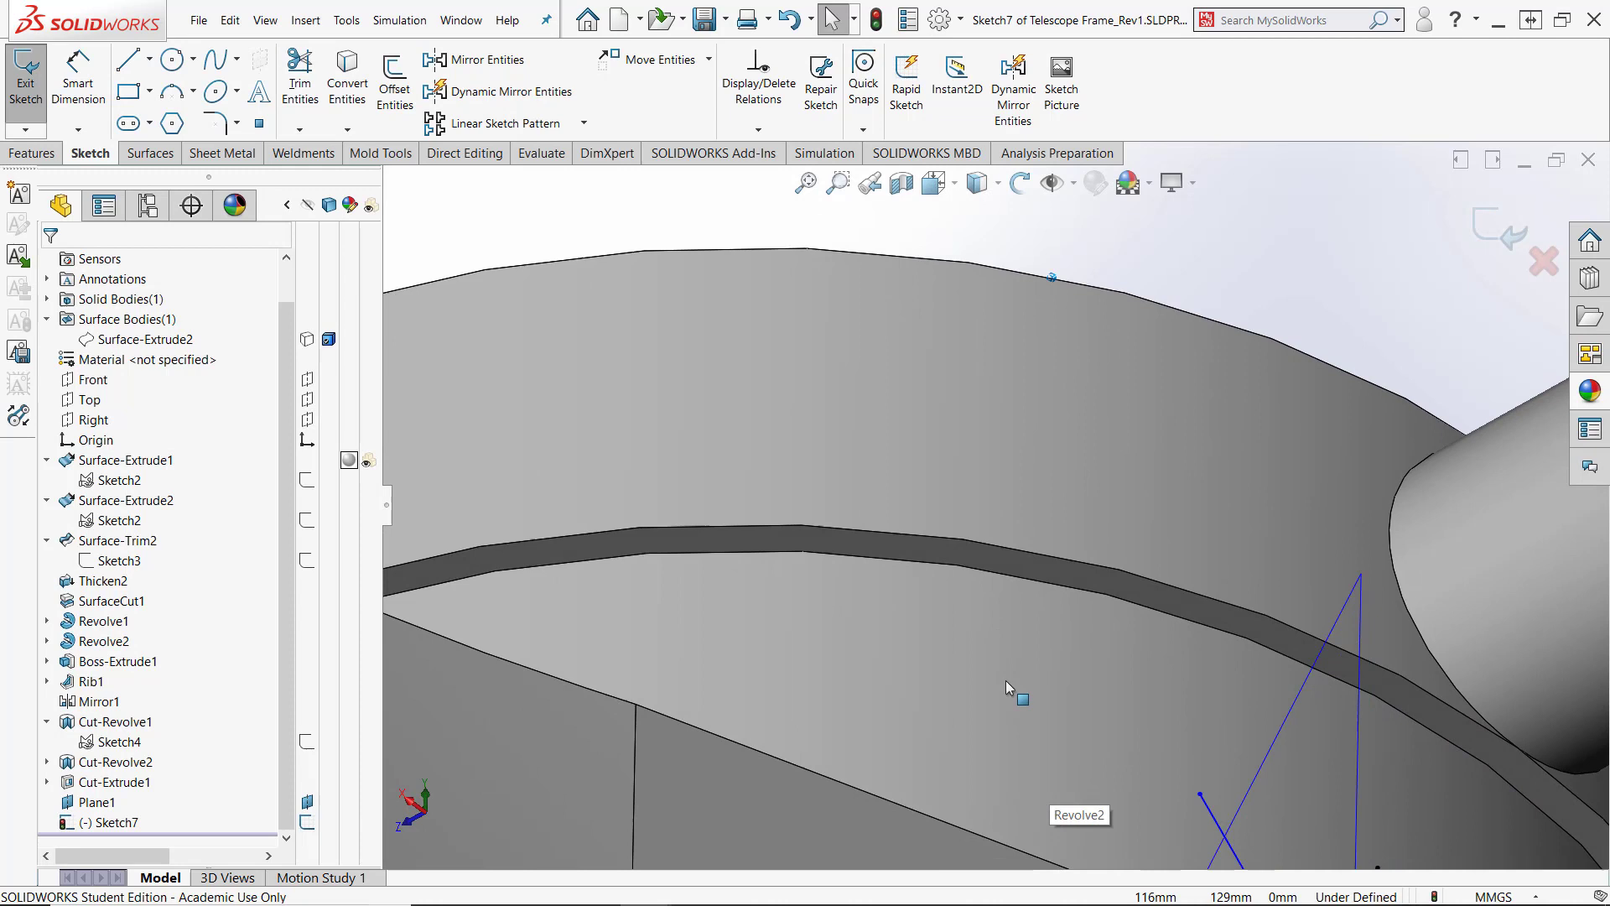
{"action": "left_click", "coordinate": [1052, 576]}
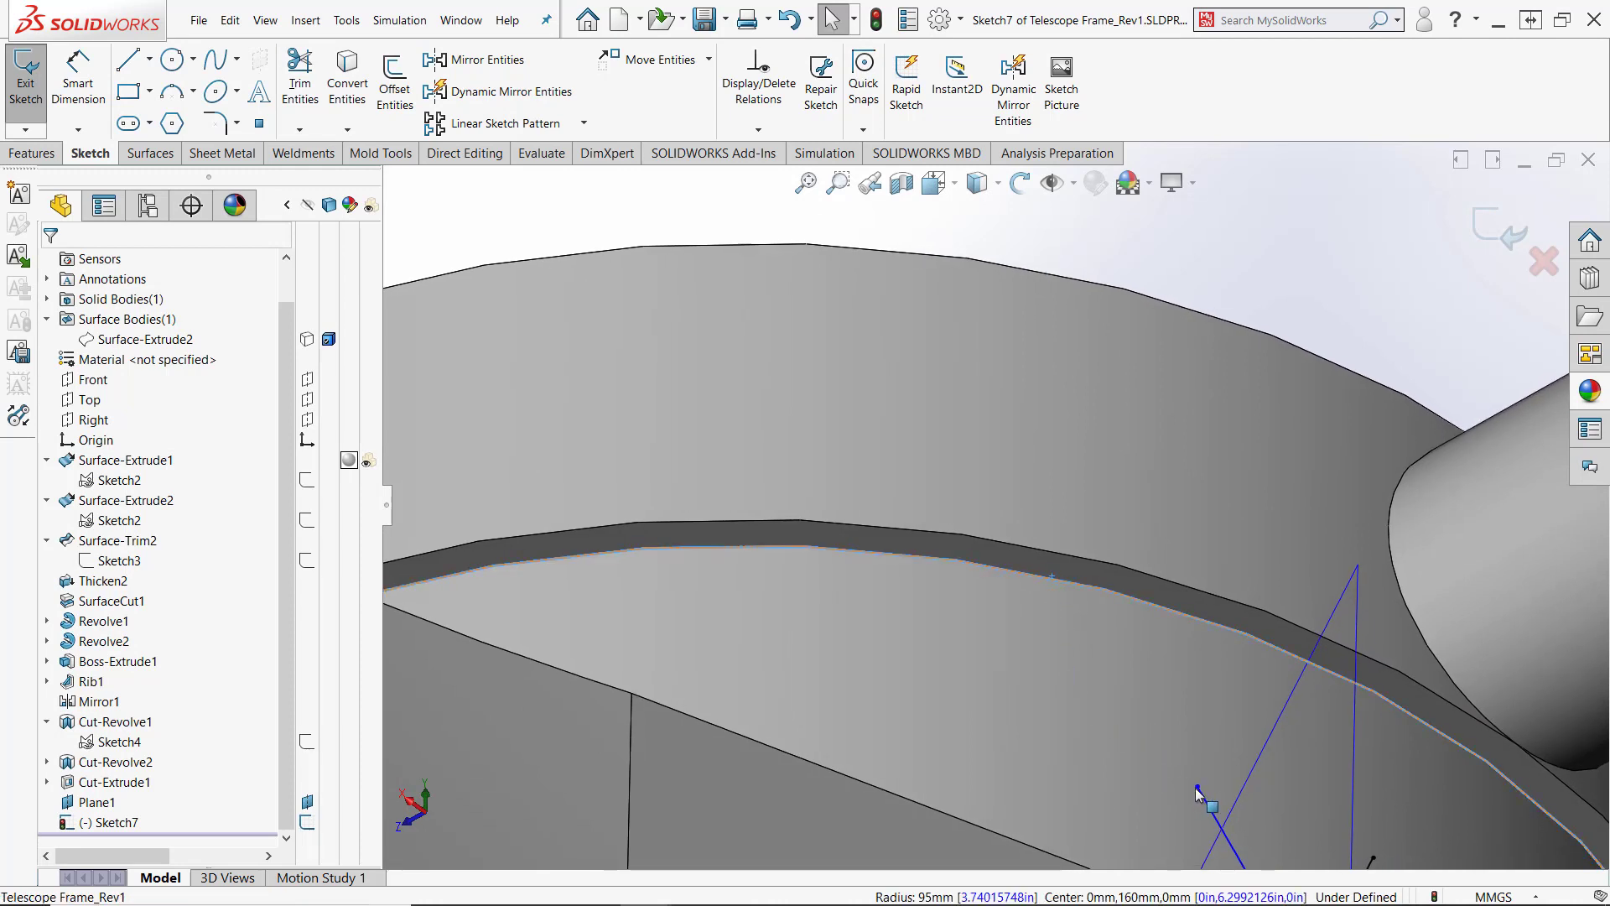
{"action": "left_click", "coordinate": [1209, 803], "text": "ctrl"}
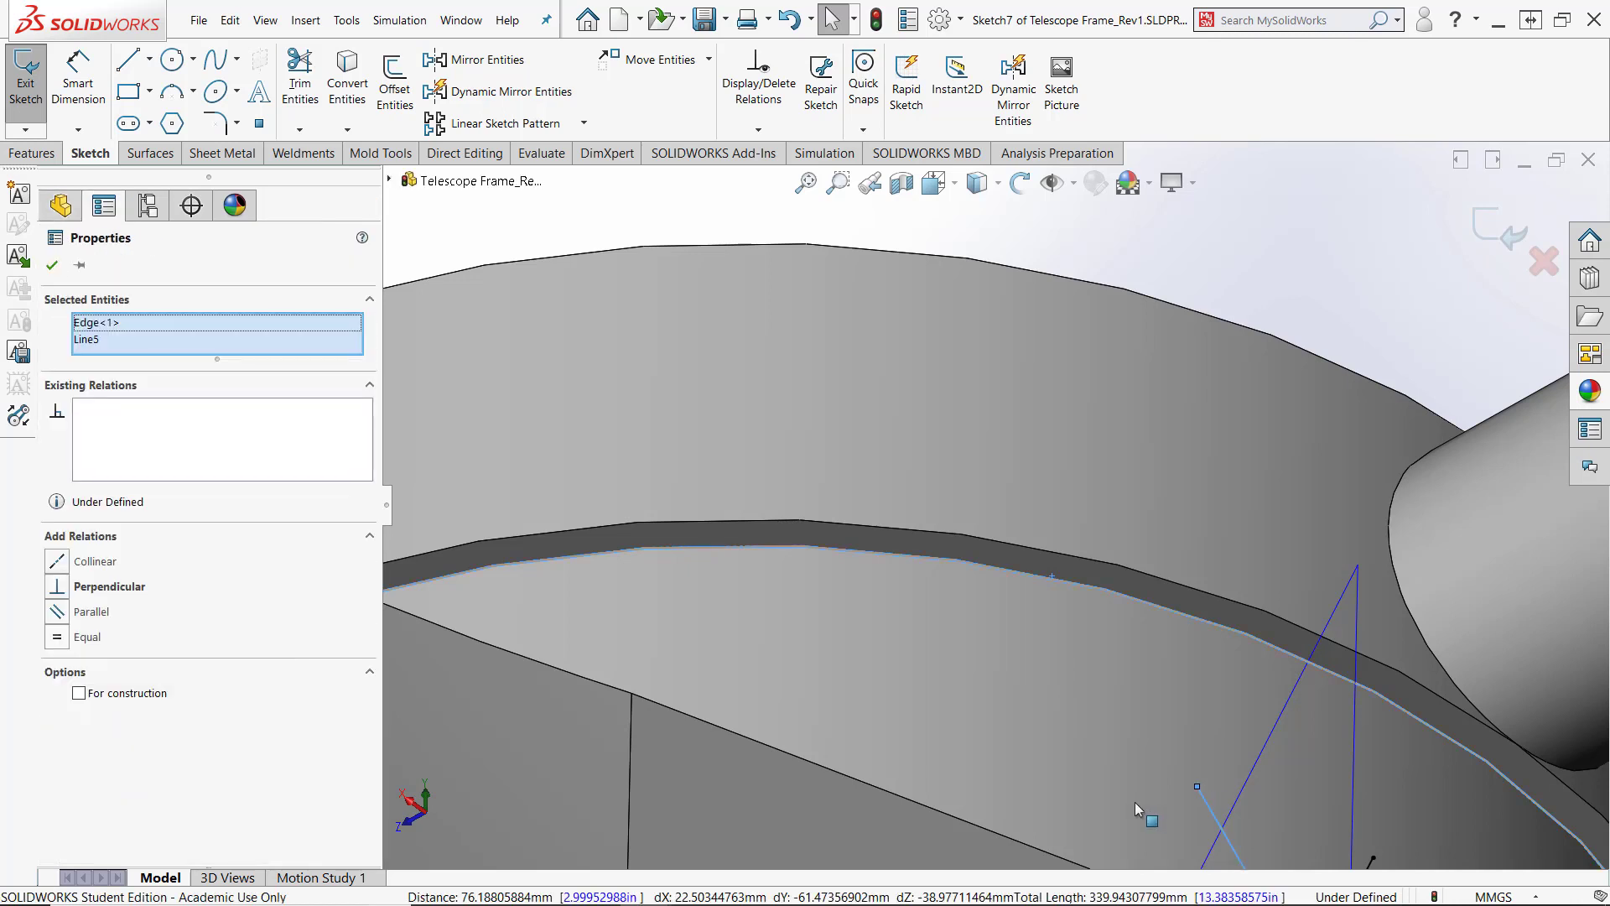
{"action": "right_click", "coordinate": [92, 347]}
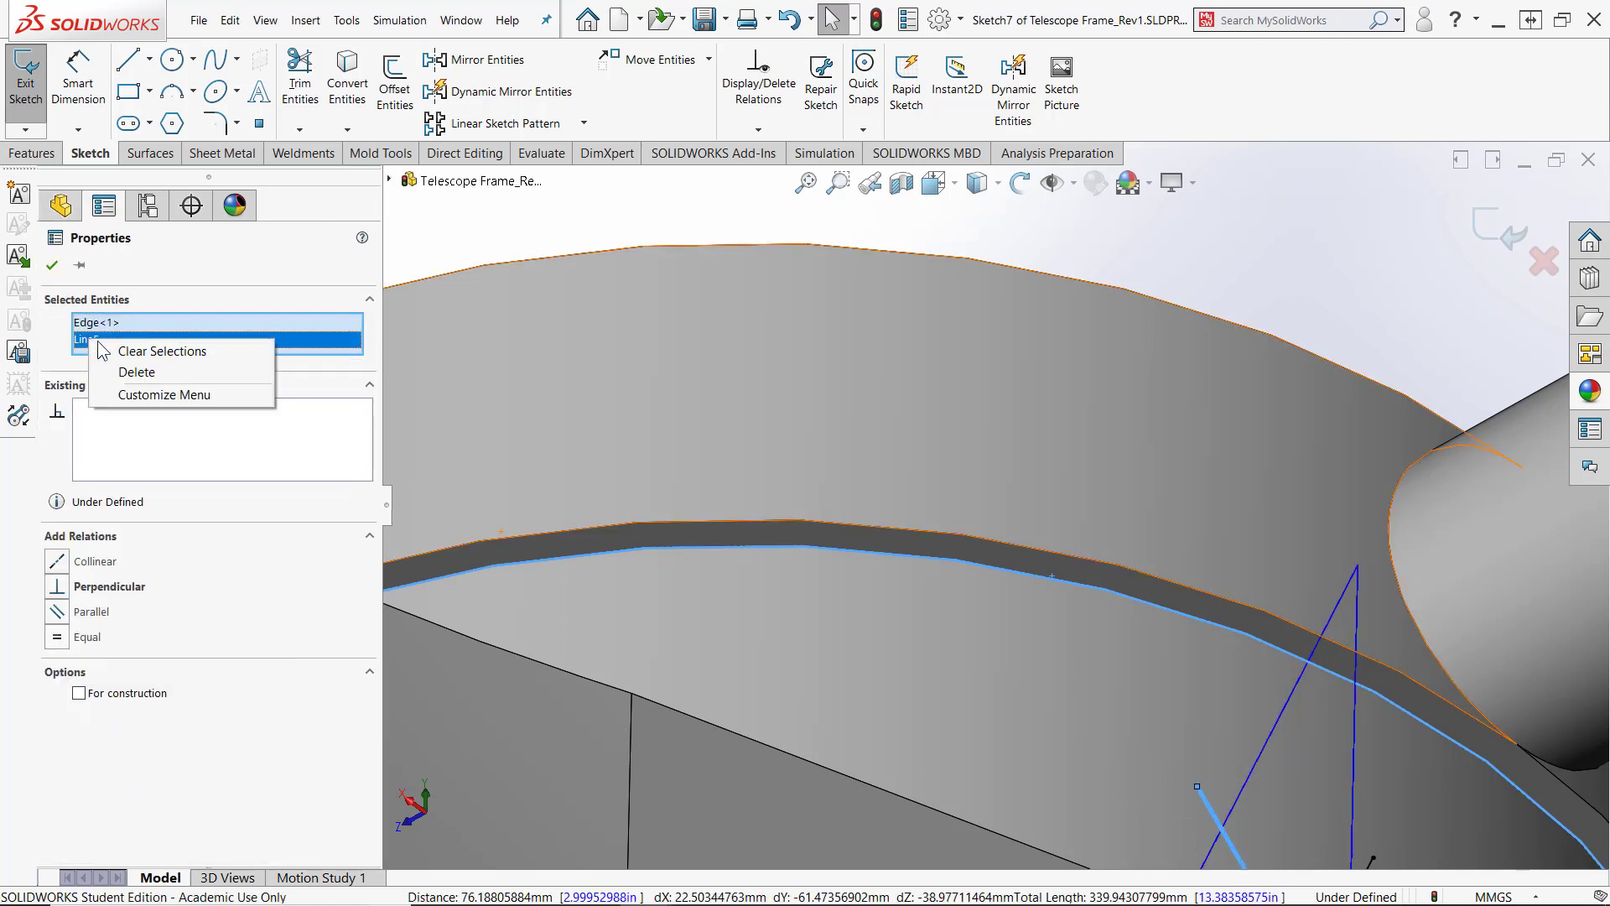
{"action": "left_click", "coordinate": [134, 371]}
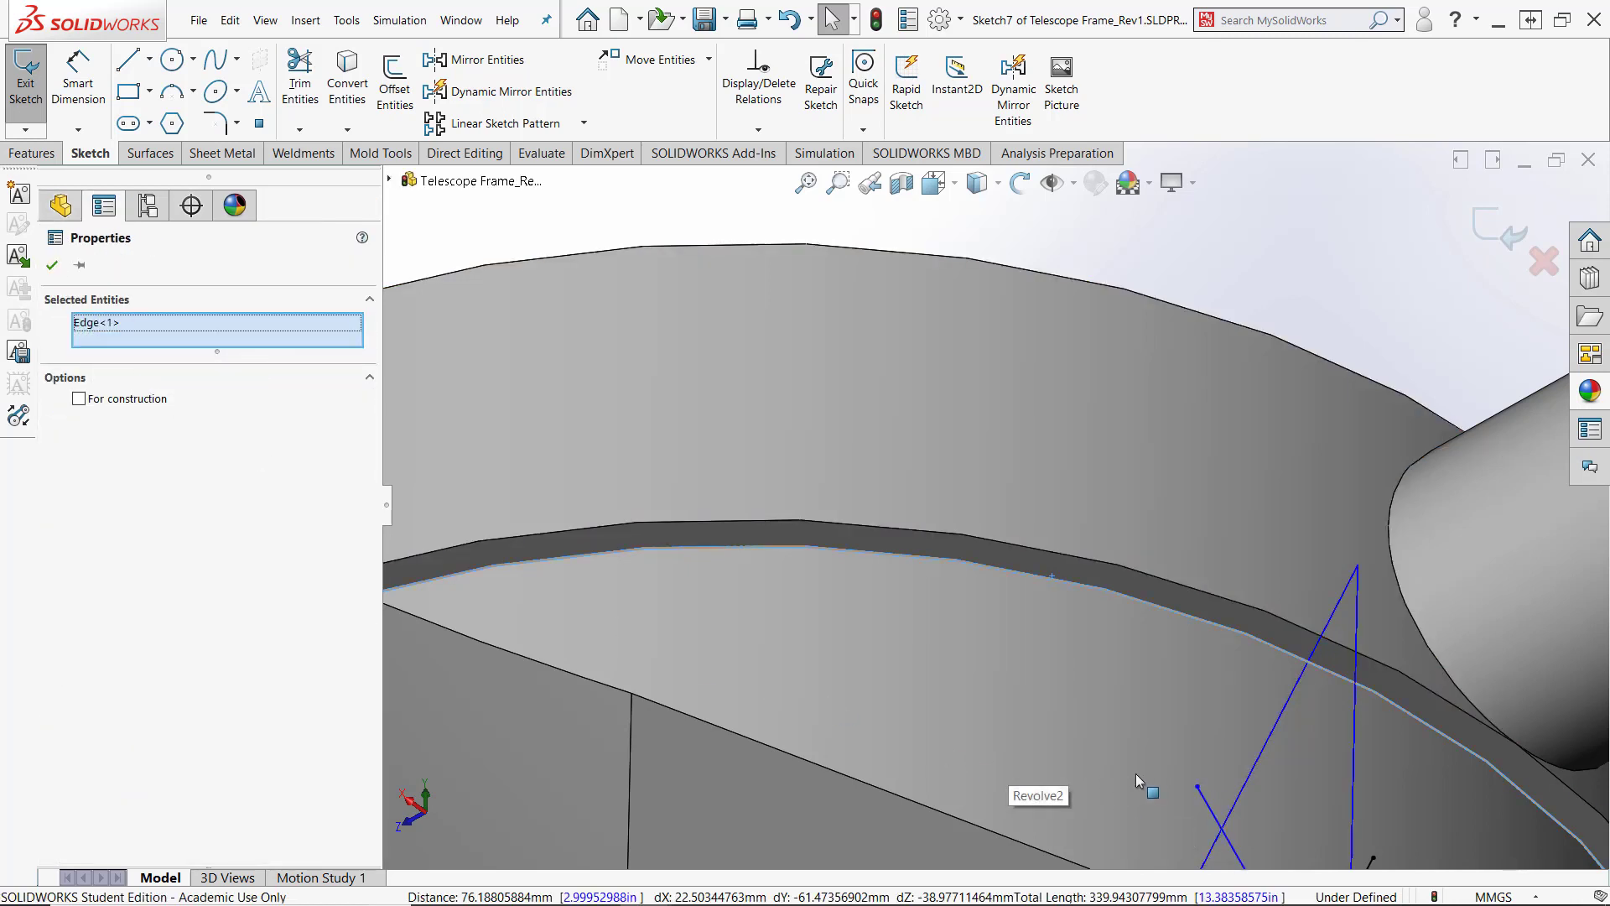
{"action": "left_click", "coordinate": [1197, 788]}
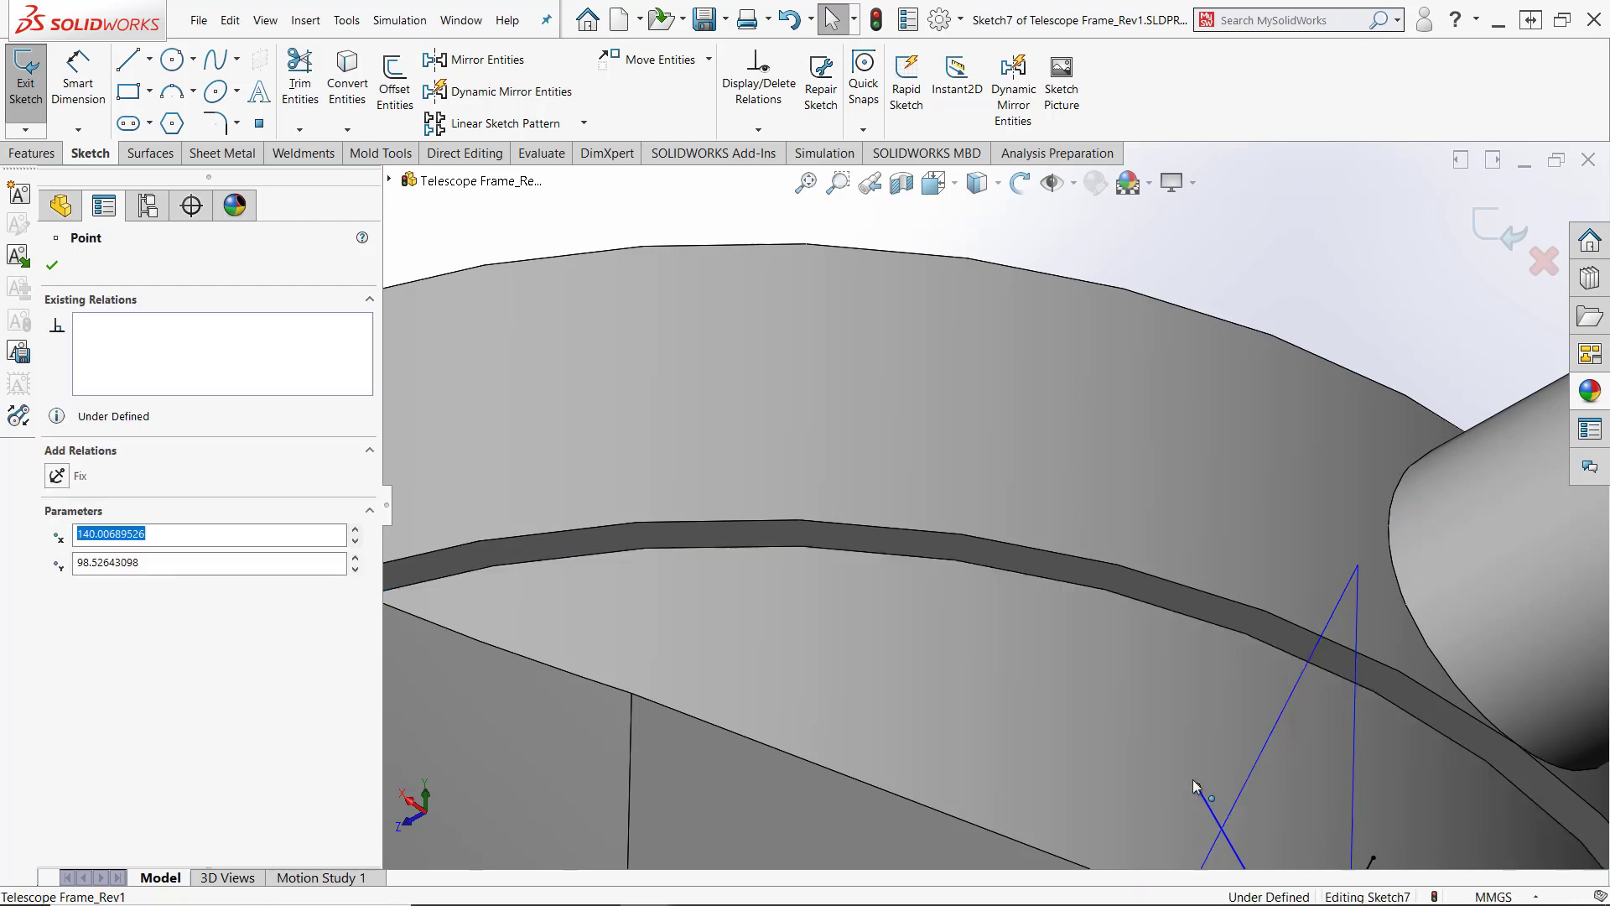
{"action": "left_click", "coordinate": [1039, 583], "text": "ctrl"}
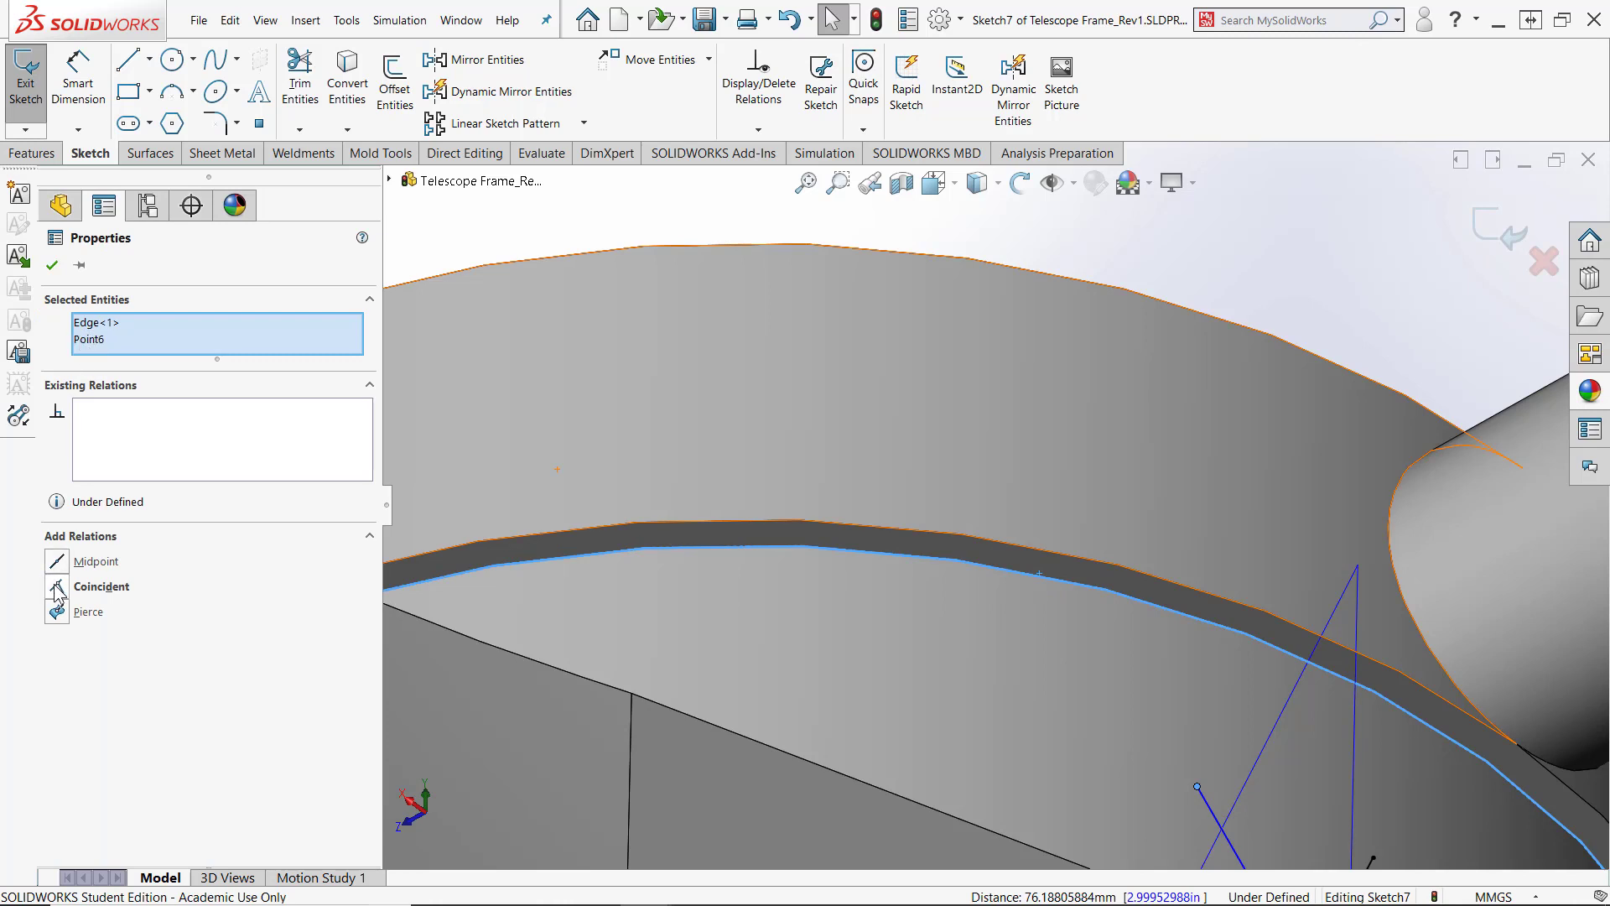
{"action": "left_click", "coordinate": [56, 614]}
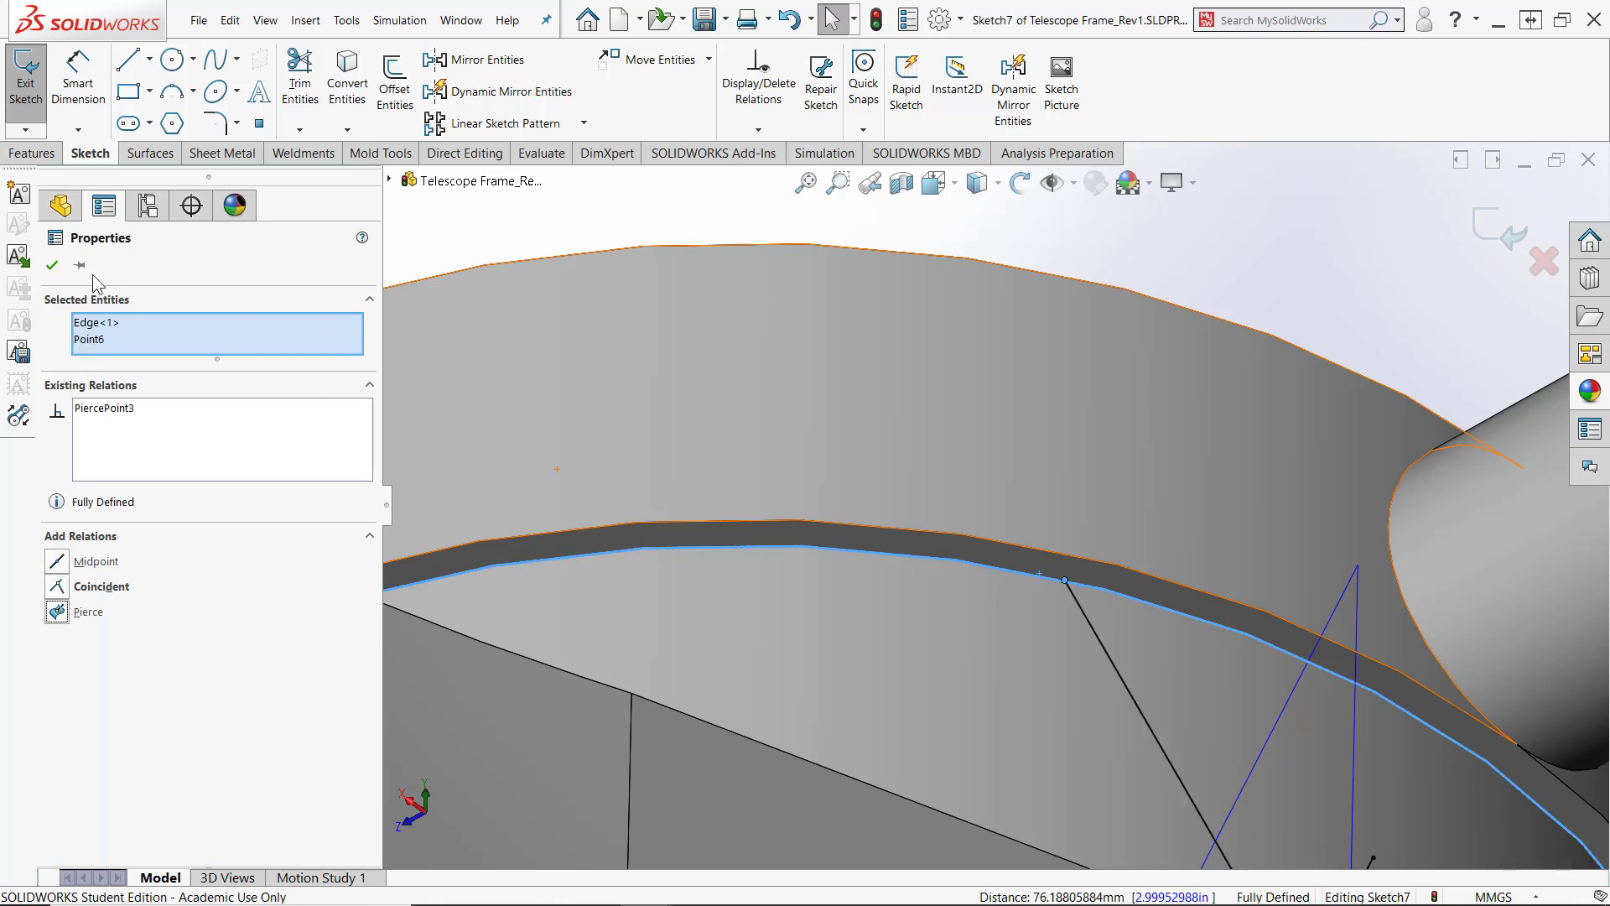
{"action": "left_click", "coordinate": [54, 266]}
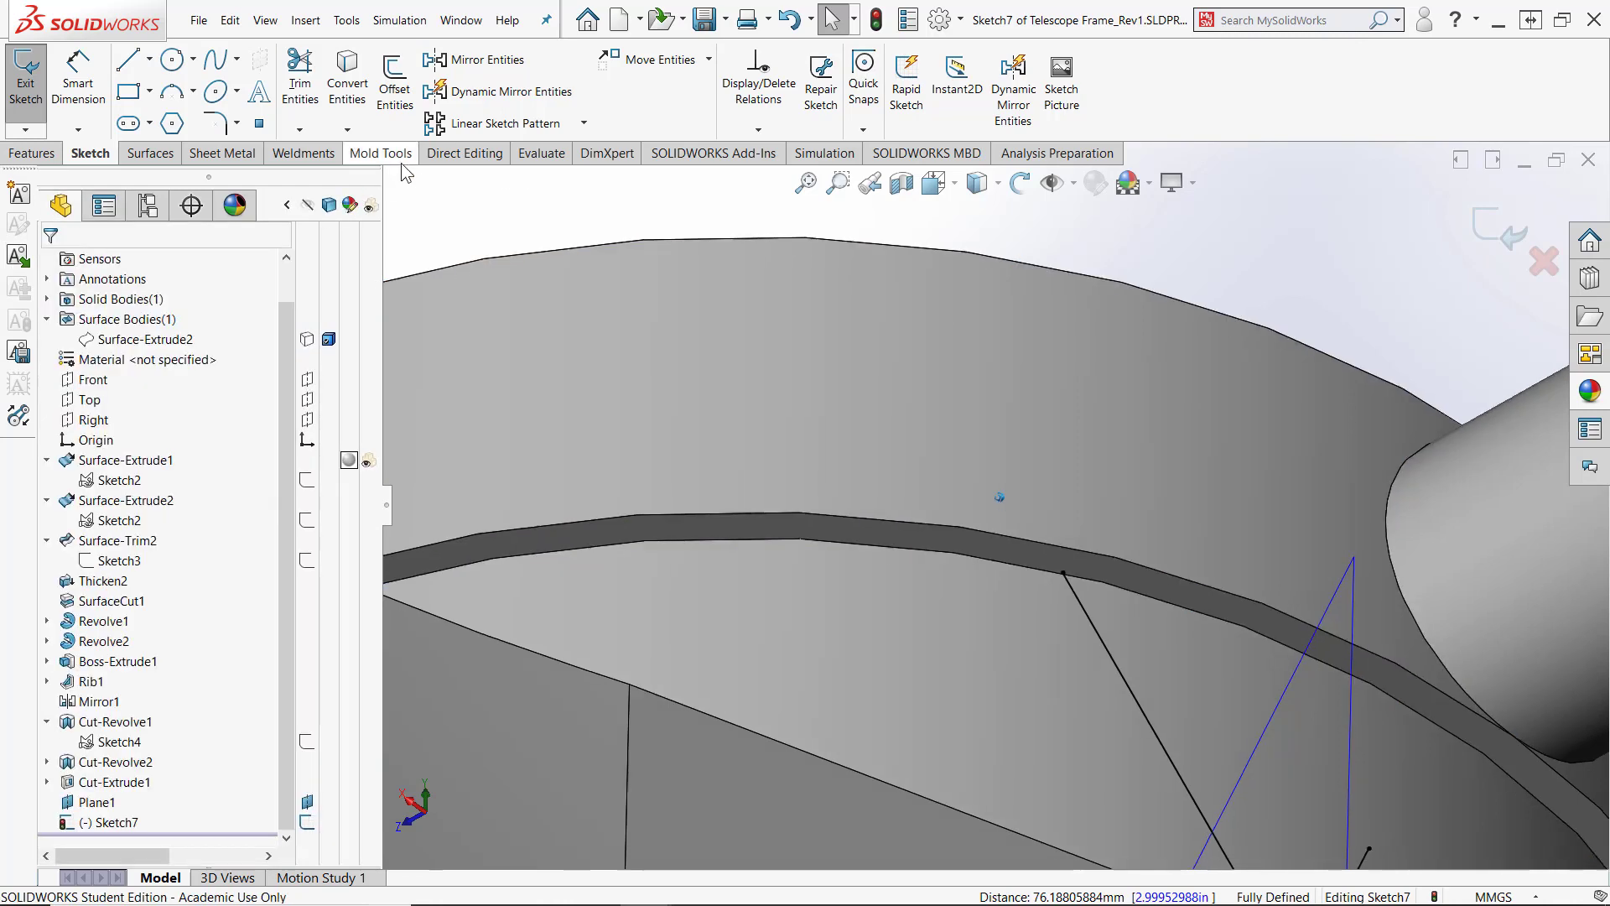
Convert the short base-edge line at the foot of the slanted line to construction geometry
{"action": "scroll", "coordinate": [318, 382], "scroll_direction": "up", "scroll_amount": 1}
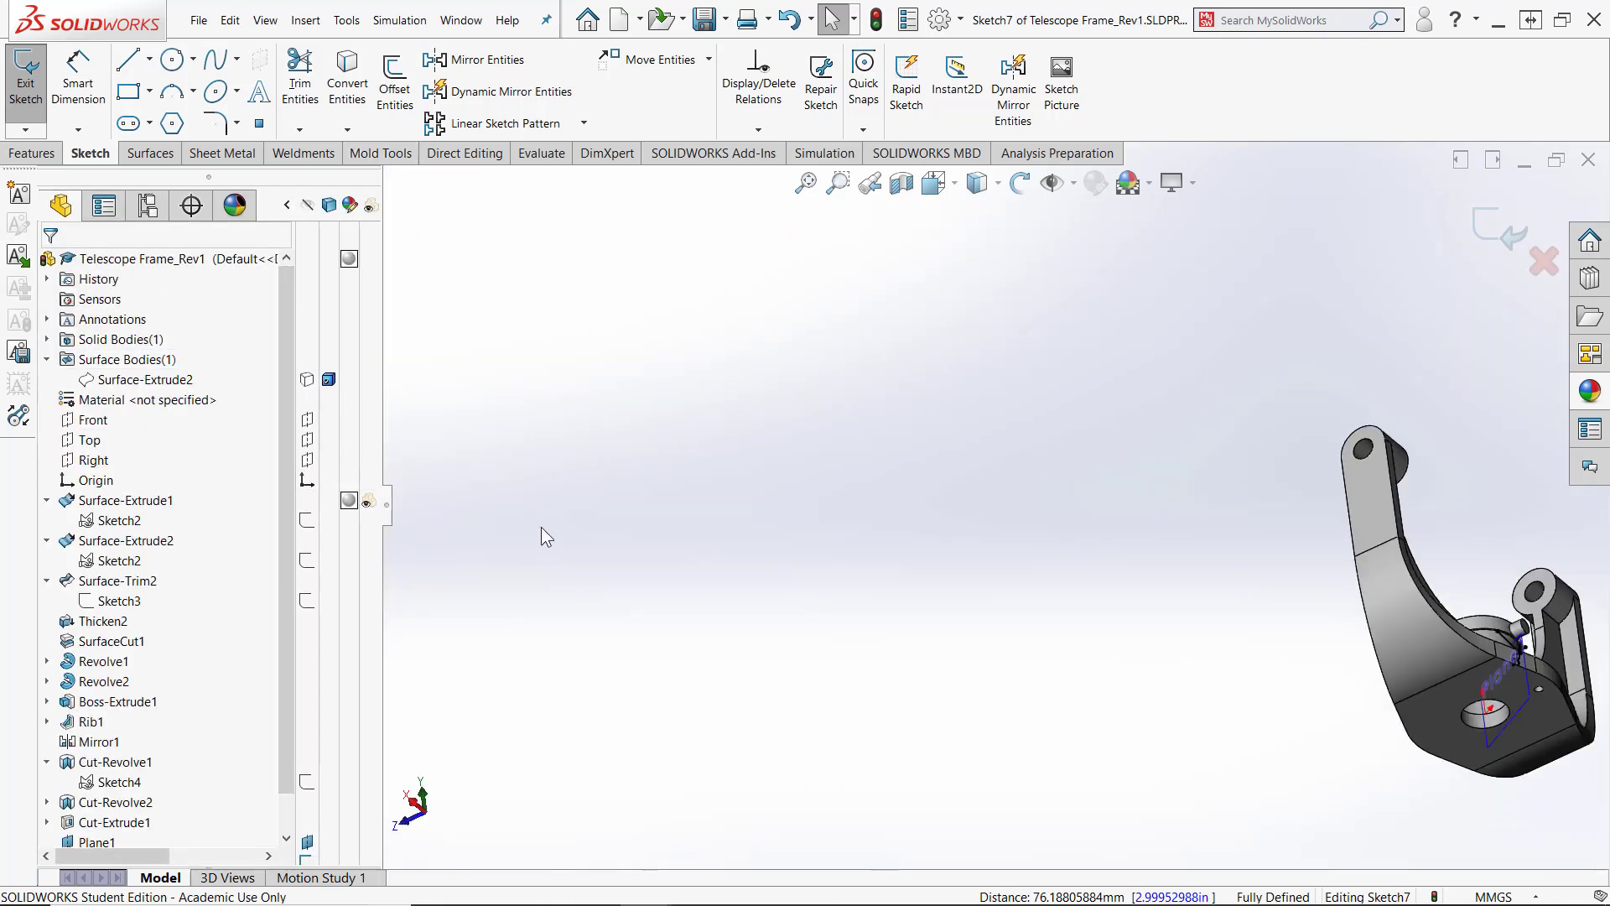
{"action": "middle_click_drag", "start_coordinate": [1201, 737], "coordinate": [1220, 642]}
{"action": "scroll", "coordinate": [1215, 636], "scroll_direction": "down", "scroll_amount": 8}
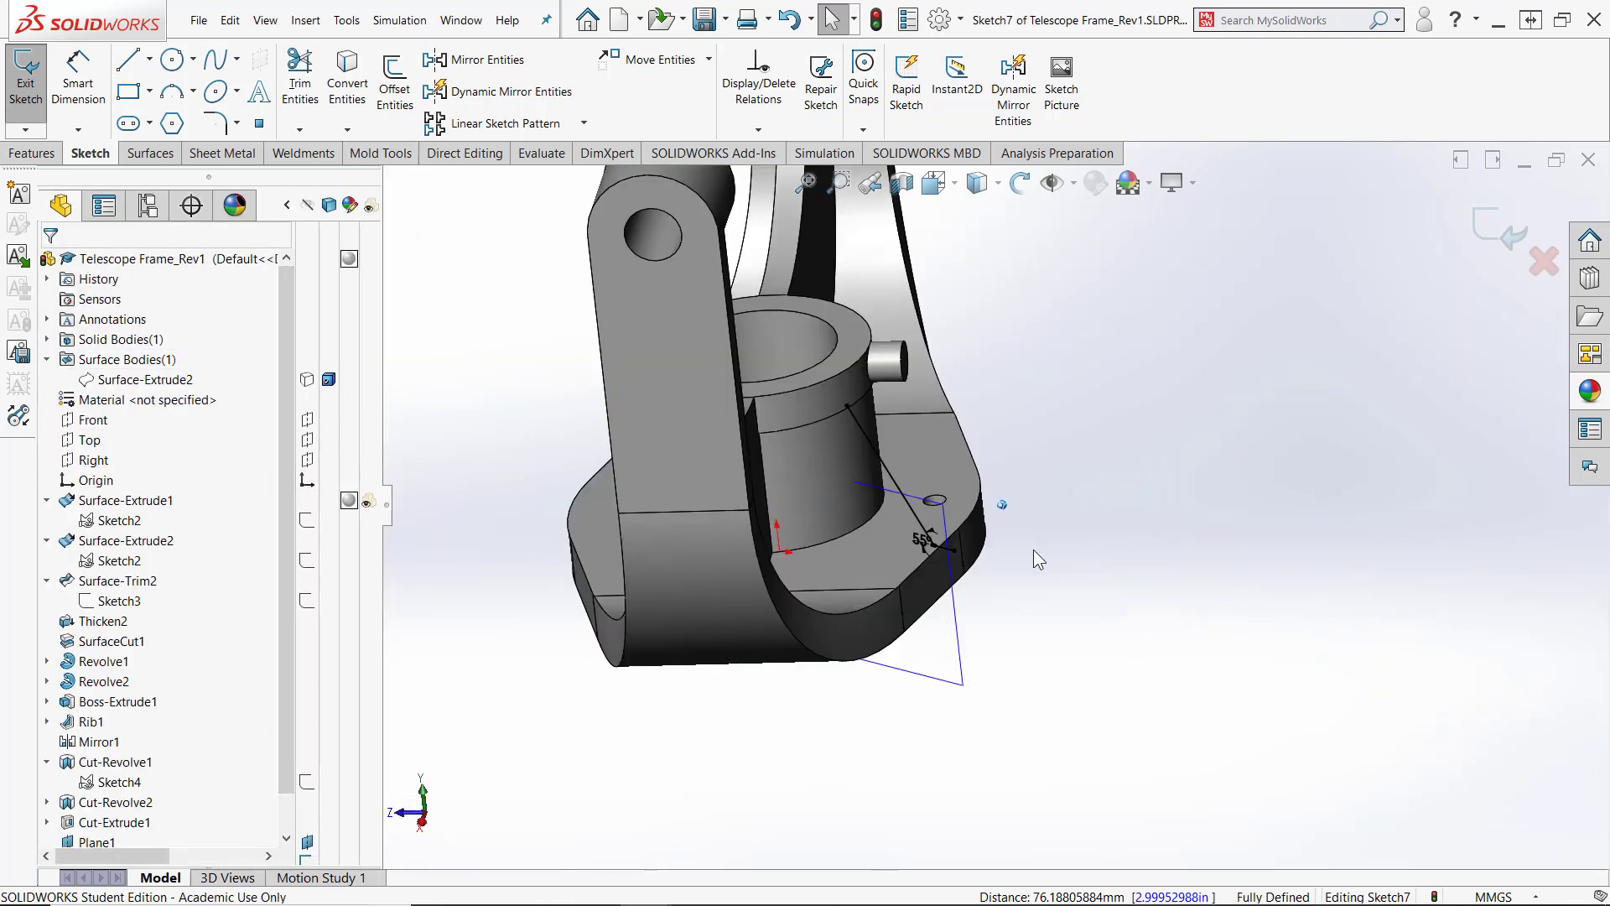
{"action": "scroll", "coordinate": [924, 479], "scroll_direction": "down", "scroll_amount": 7}
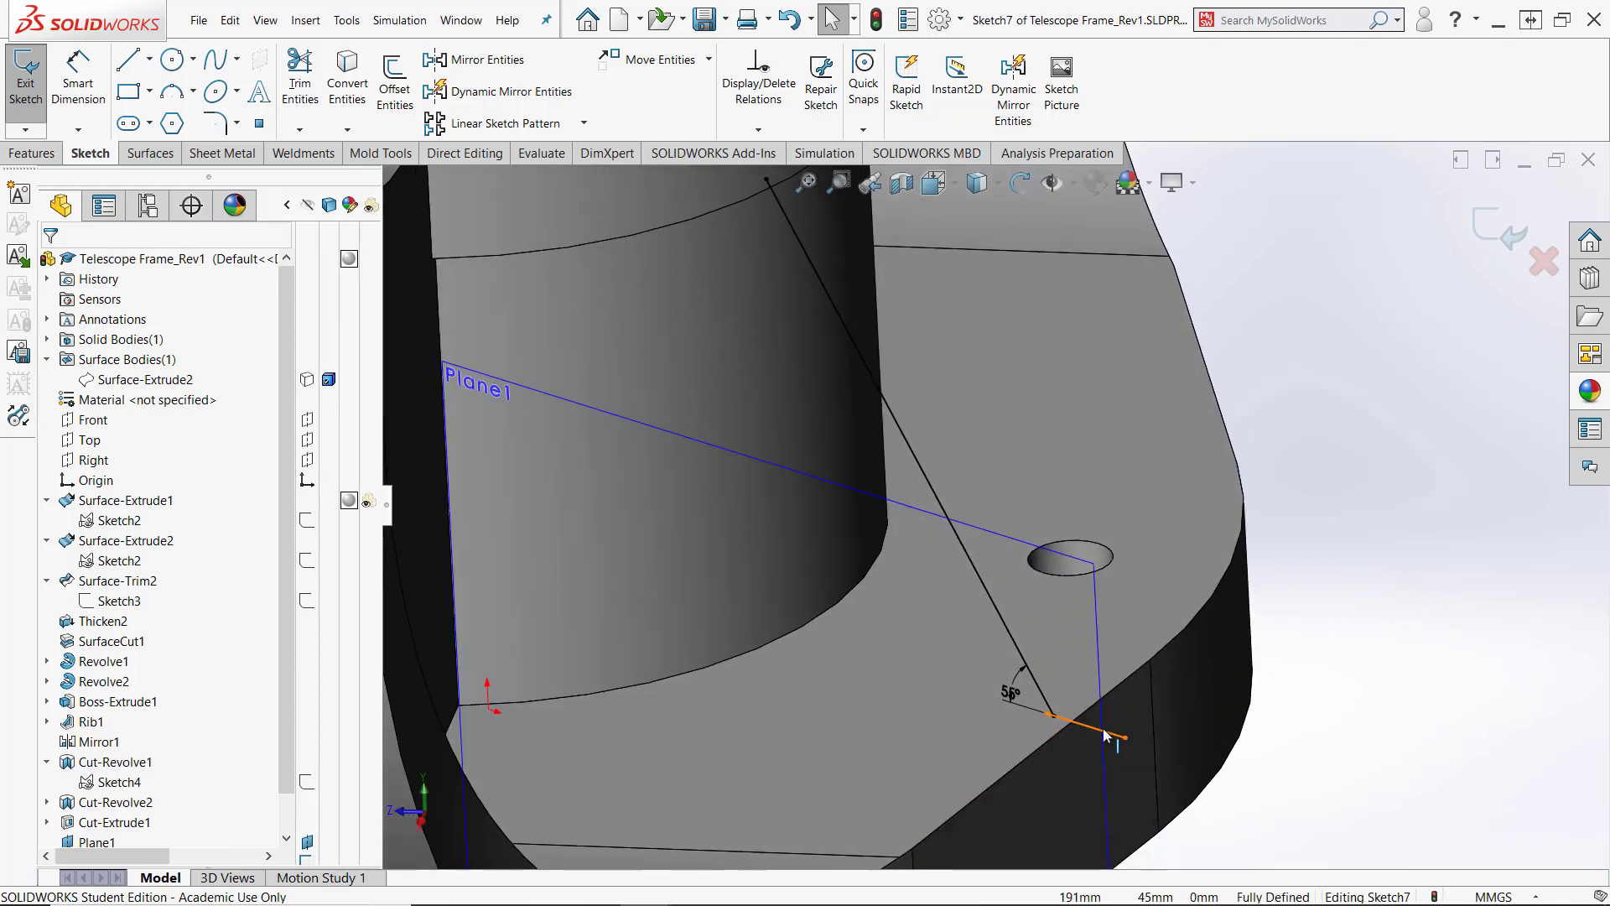
{"action": "right_click", "coordinate": [1104, 733]}
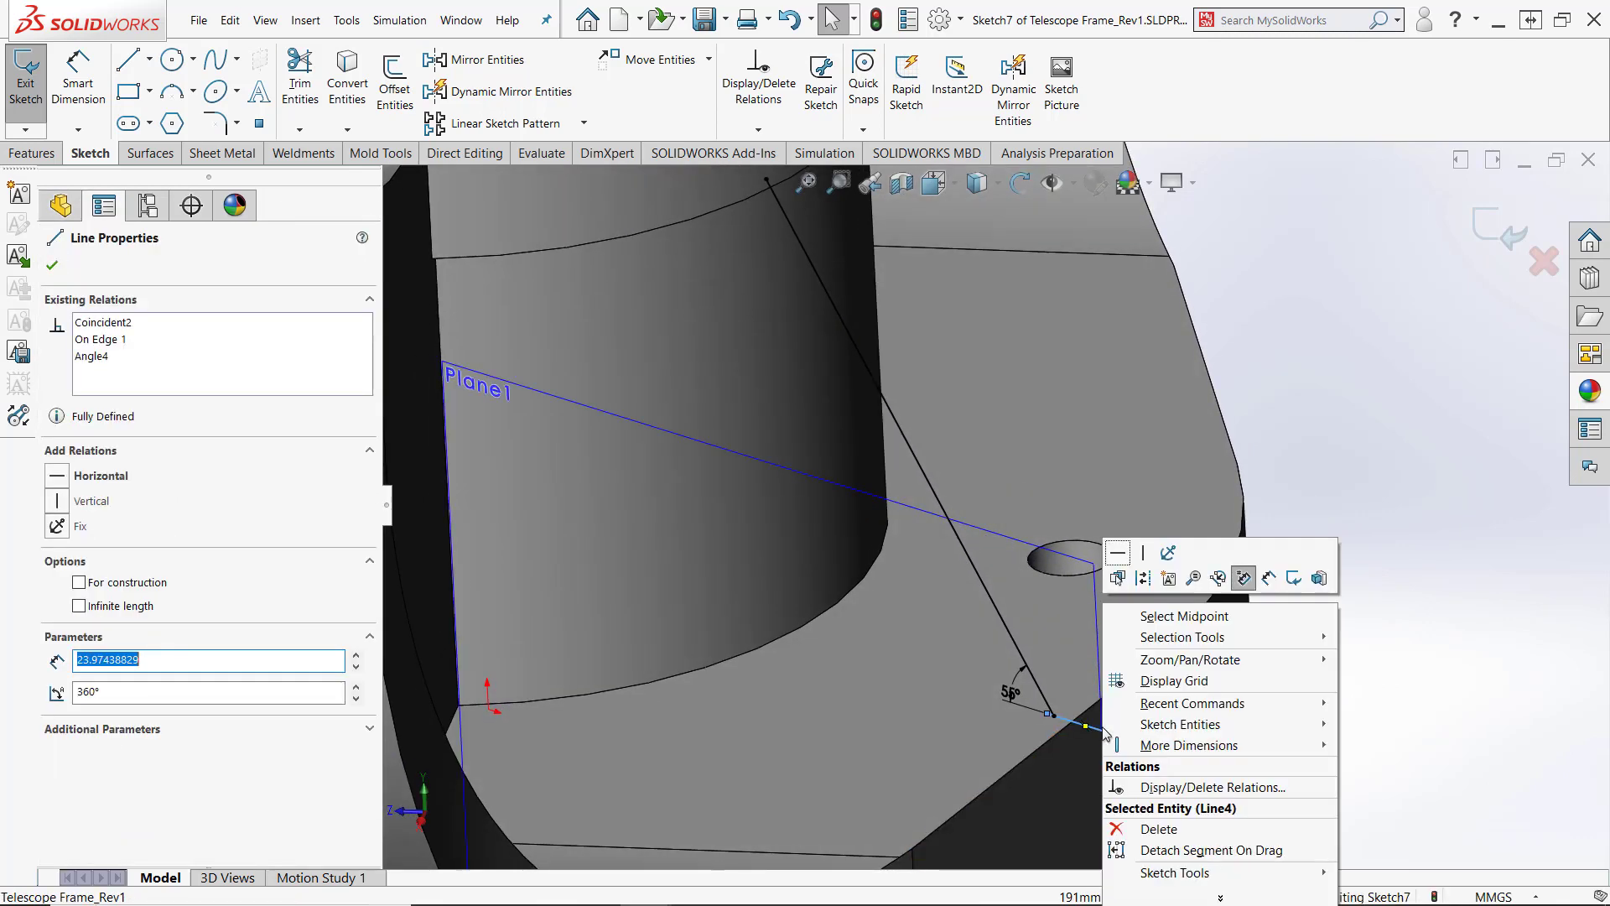
{"action": "left_click", "coordinate": [1154, 573]}
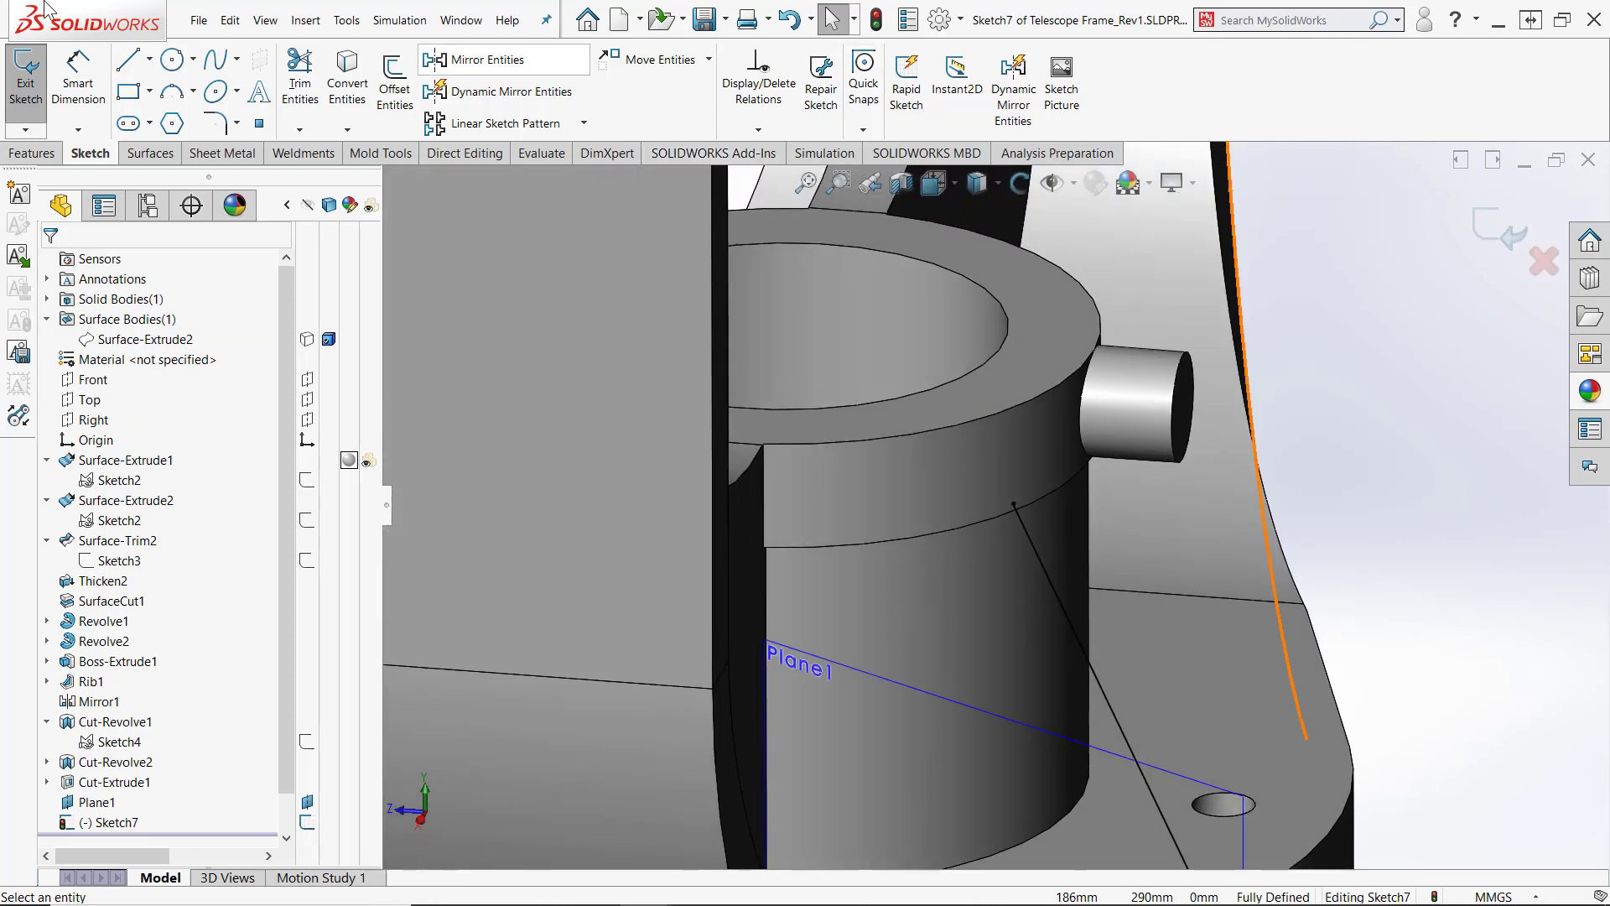
Start a Rib feature from the slanted line and set its thickness to 20 mm
{"action": "left_click", "coordinate": [26, 153]}
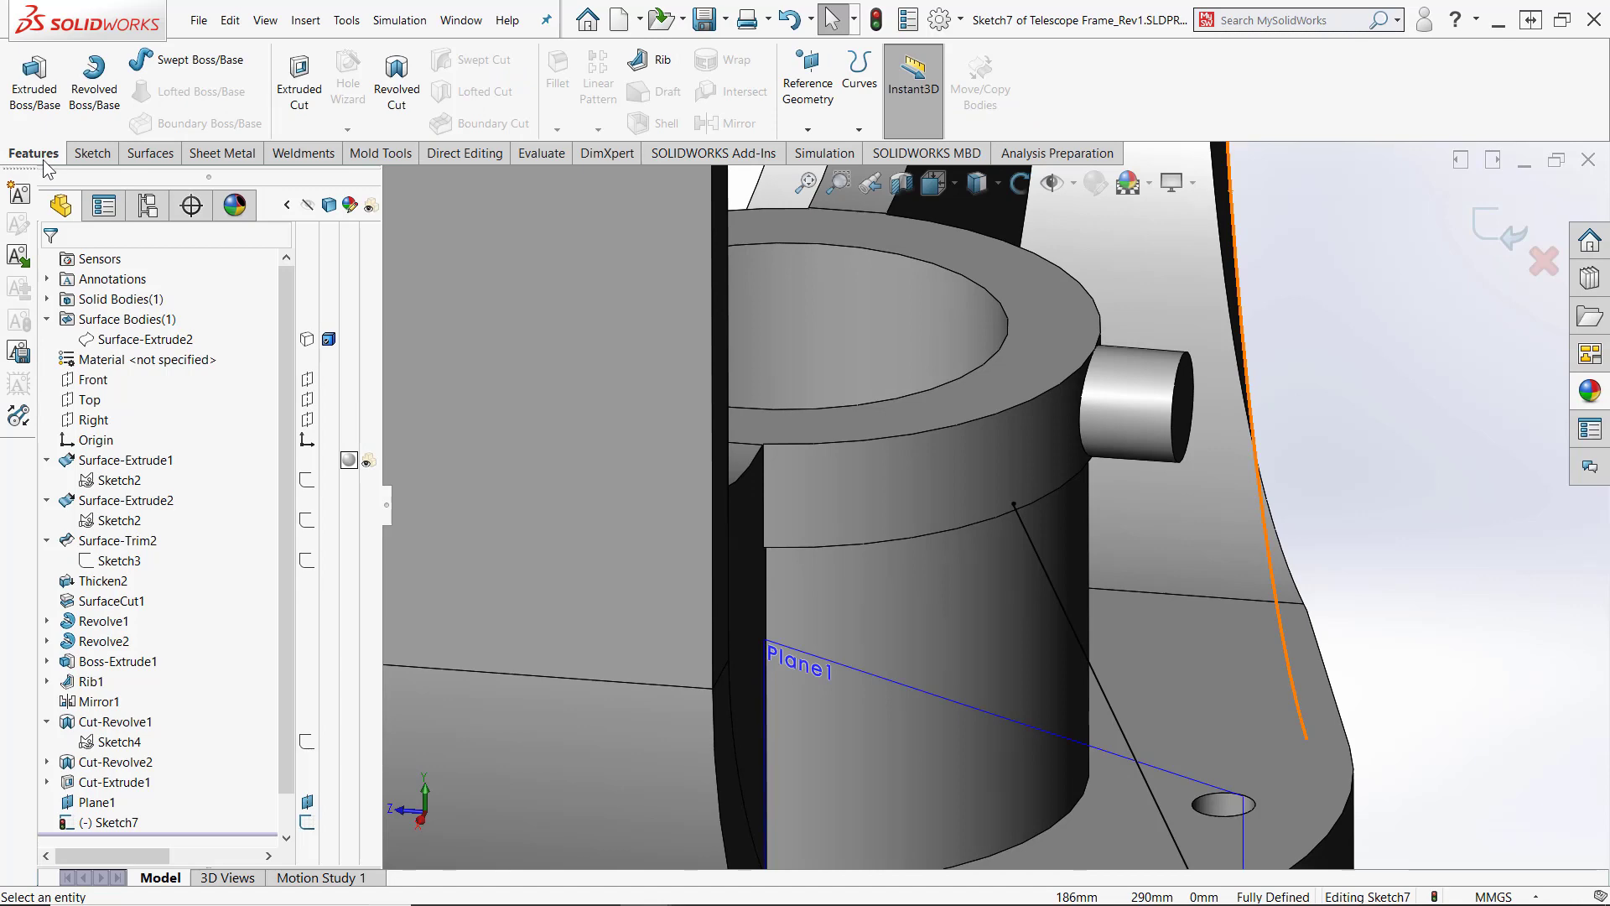
{"action": "left_click", "coordinate": [643, 71]}
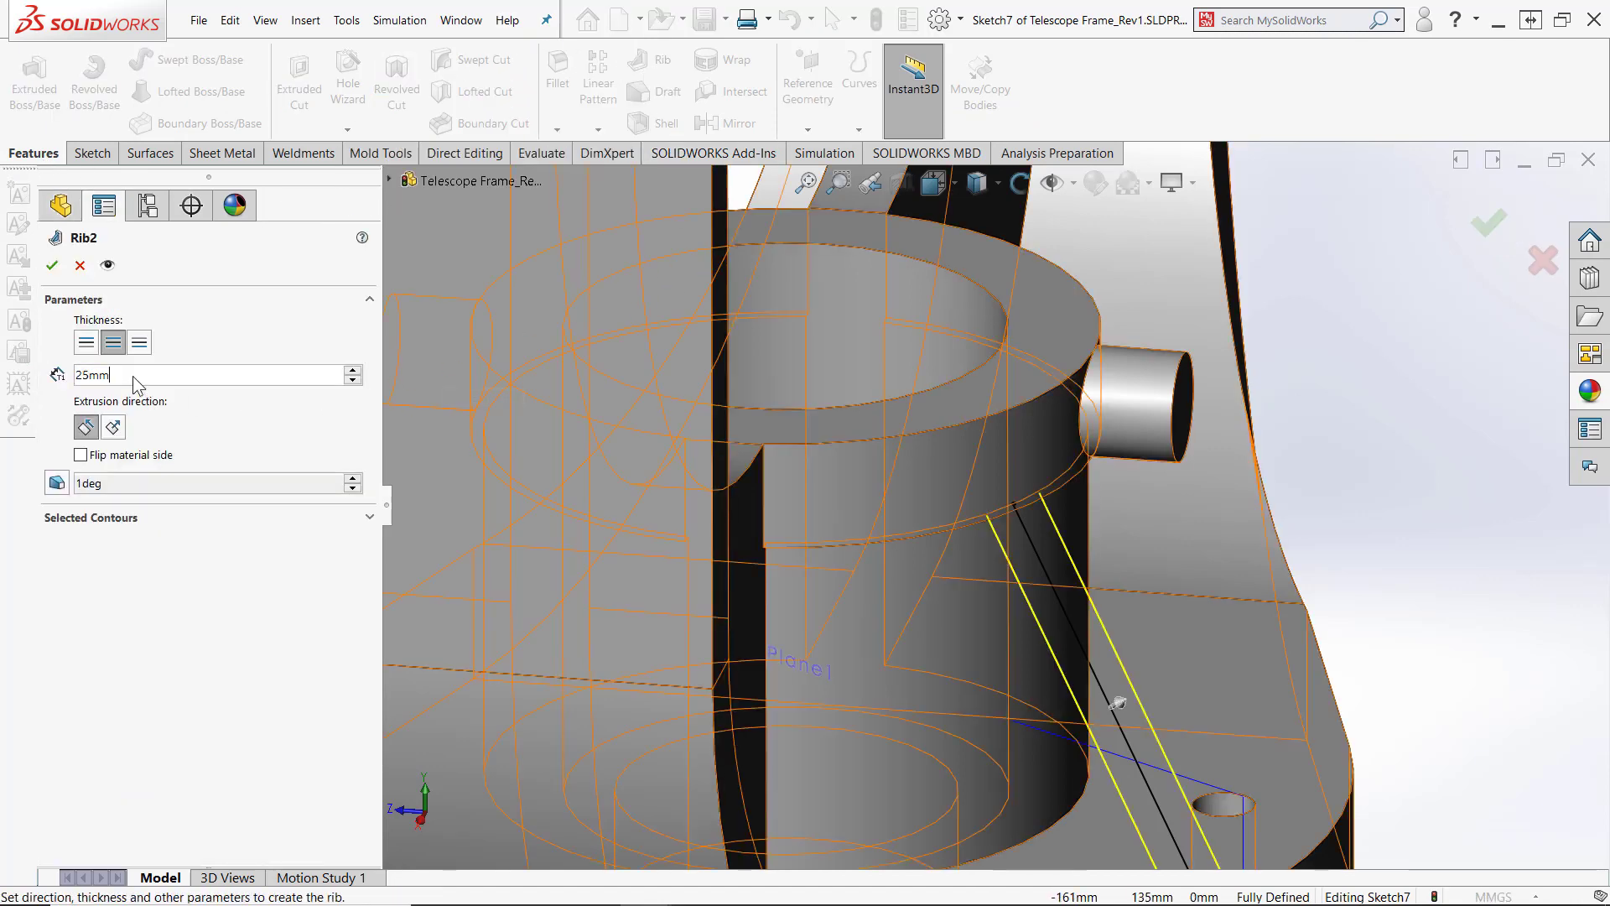
{"action": "double_click", "coordinate": [133, 375]}
{"action": "type", "text": "20"}
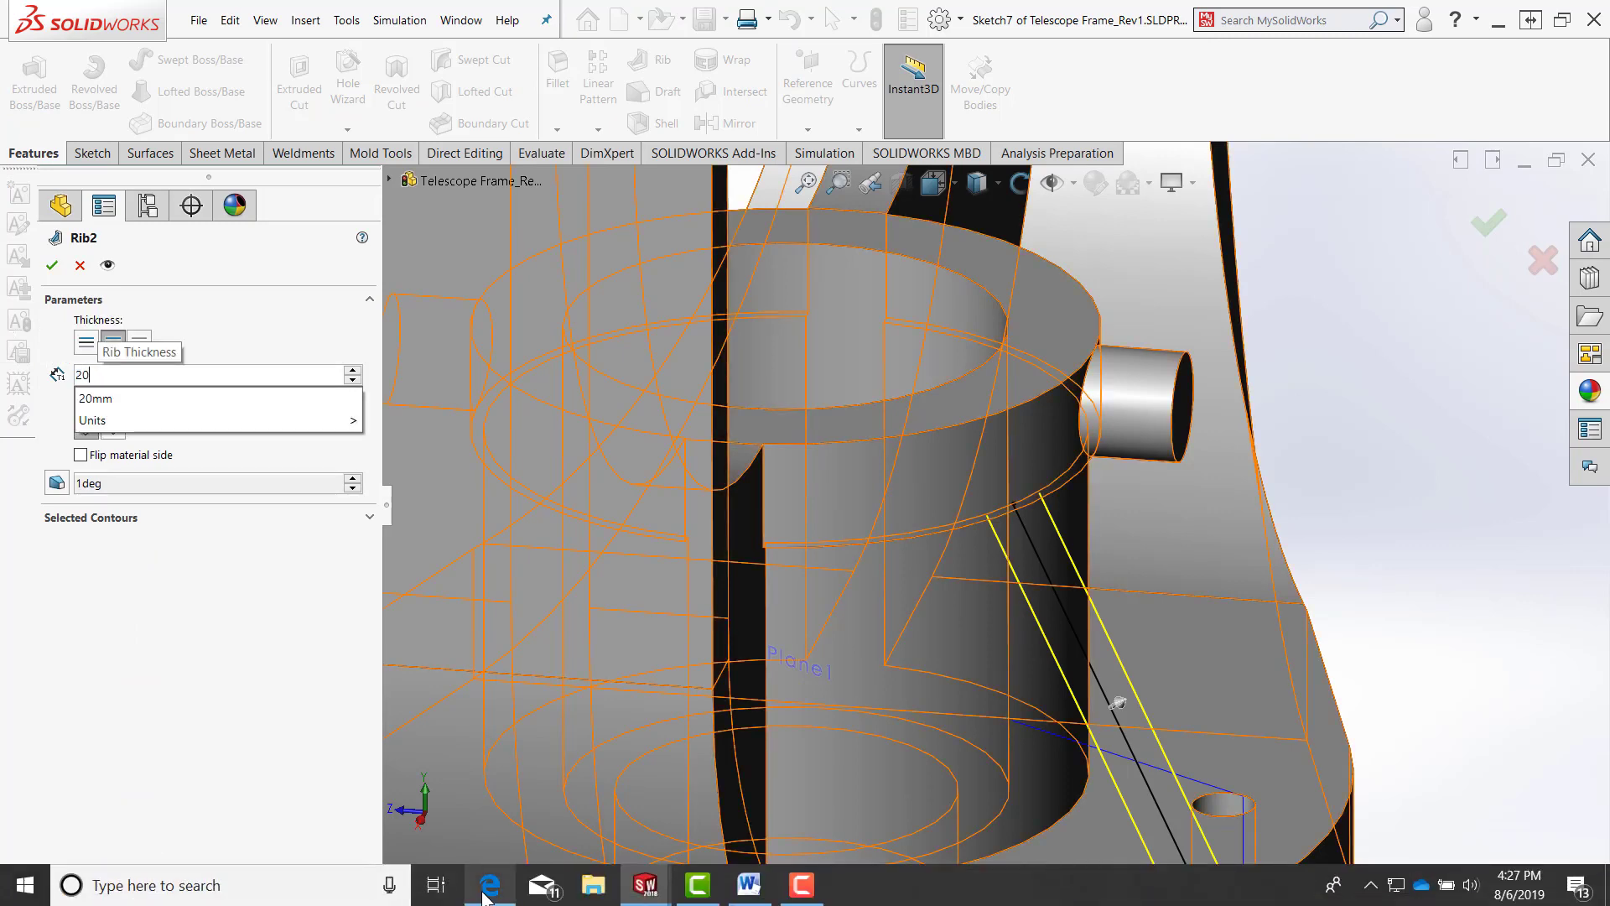
Check the rib dimensions on the reference drawing in Microsoft Edge and return to the Telescope Frame_Rev1 part in SOLIDWORKS
{"action": "left_click", "coordinate": [489, 888]}
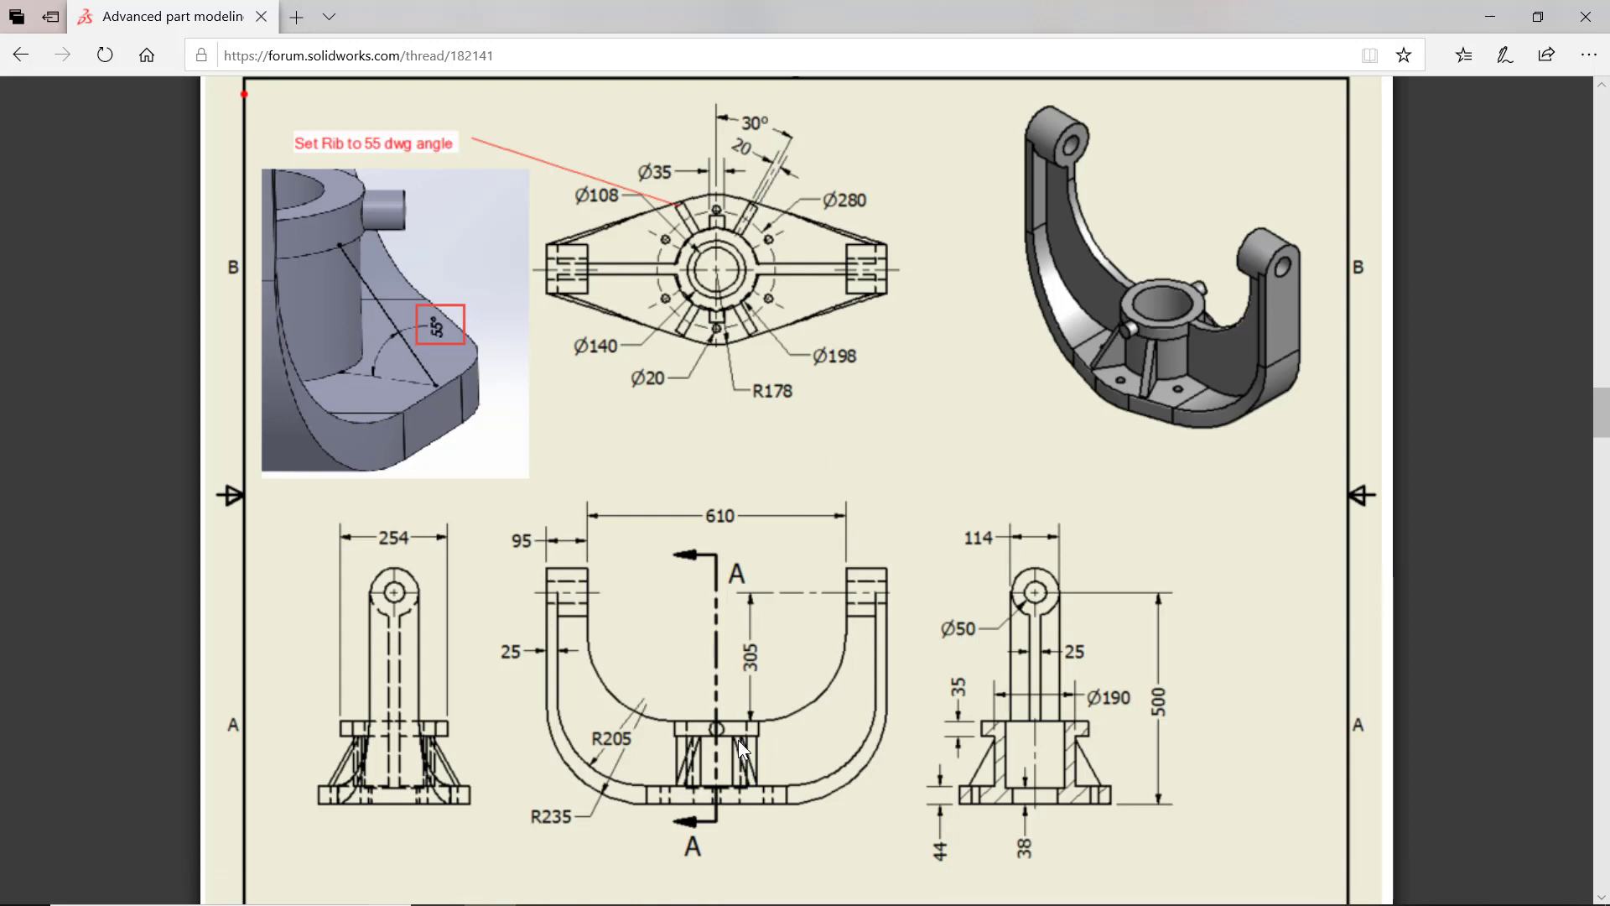
{"action": "key", "text": "super"}
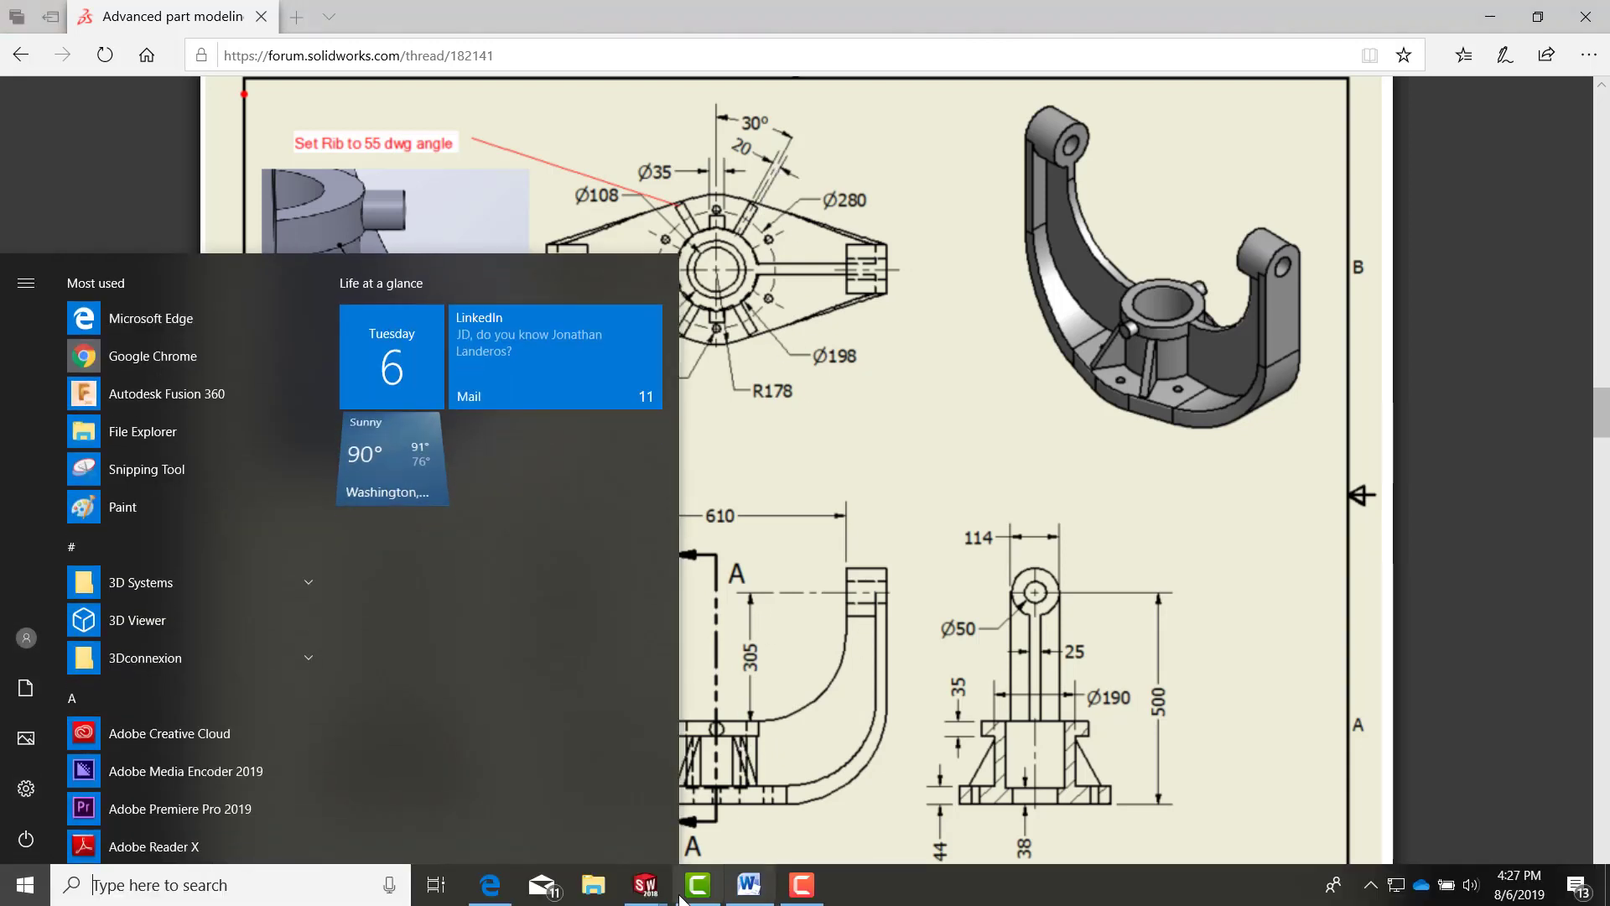
{"action": "mouse_move", "coordinate": [645, 899]}
{"action": "left_click", "coordinate": [722, 847]}
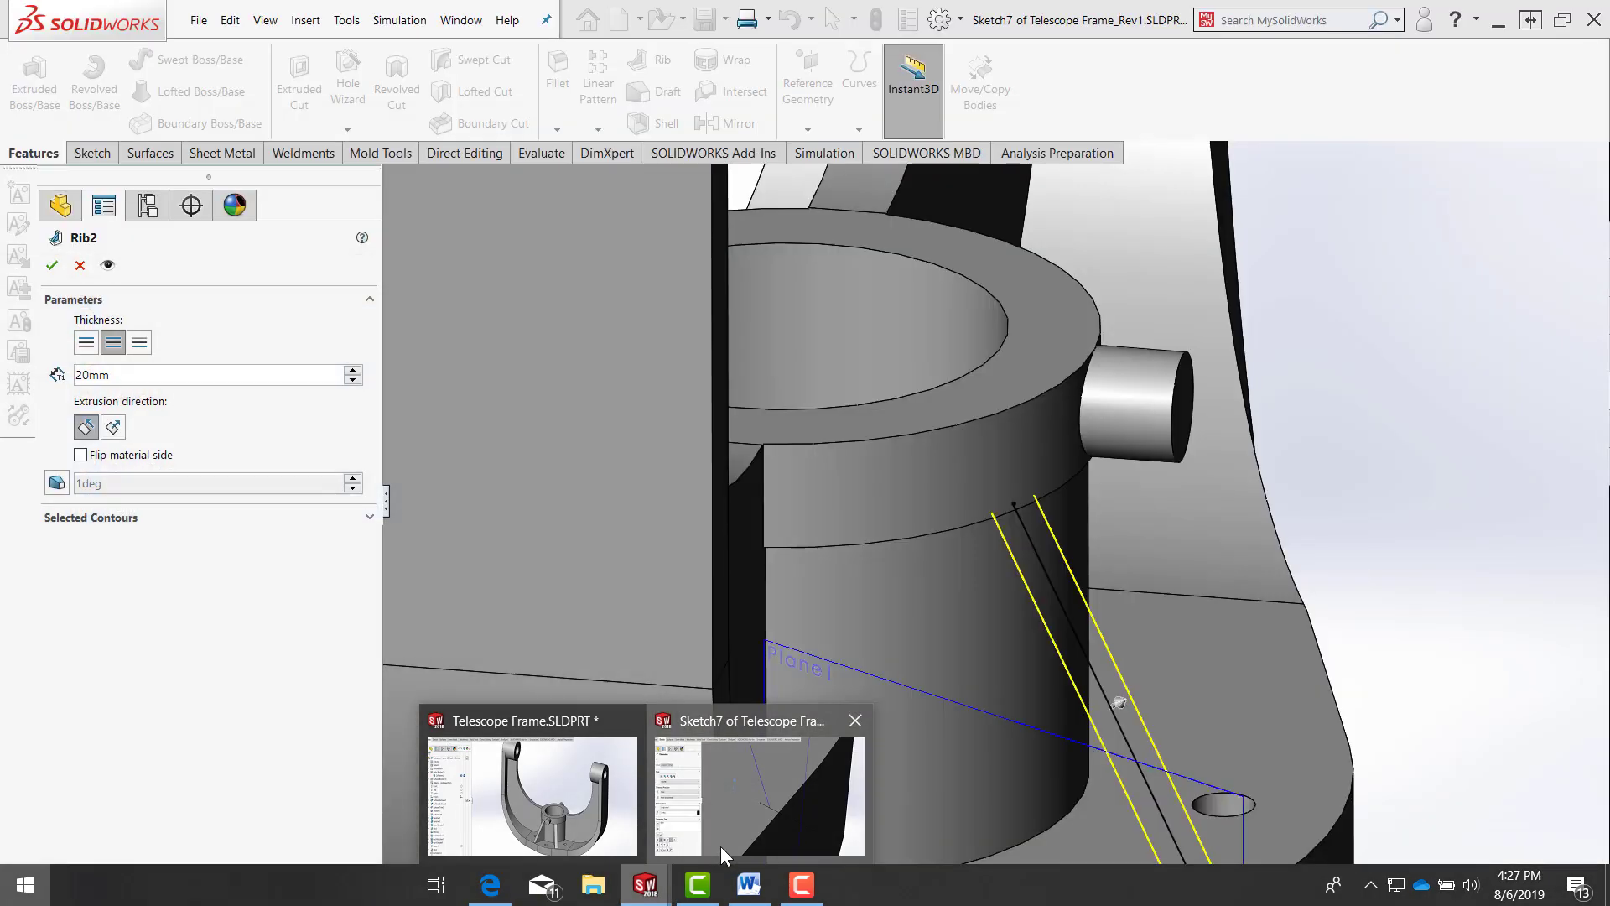
Flip the rib's material side toward the hub and base and create the rib
{"action": "scroll", "coordinate": [840, 513], "scroll_direction": "up", "scroll_amount": 2}
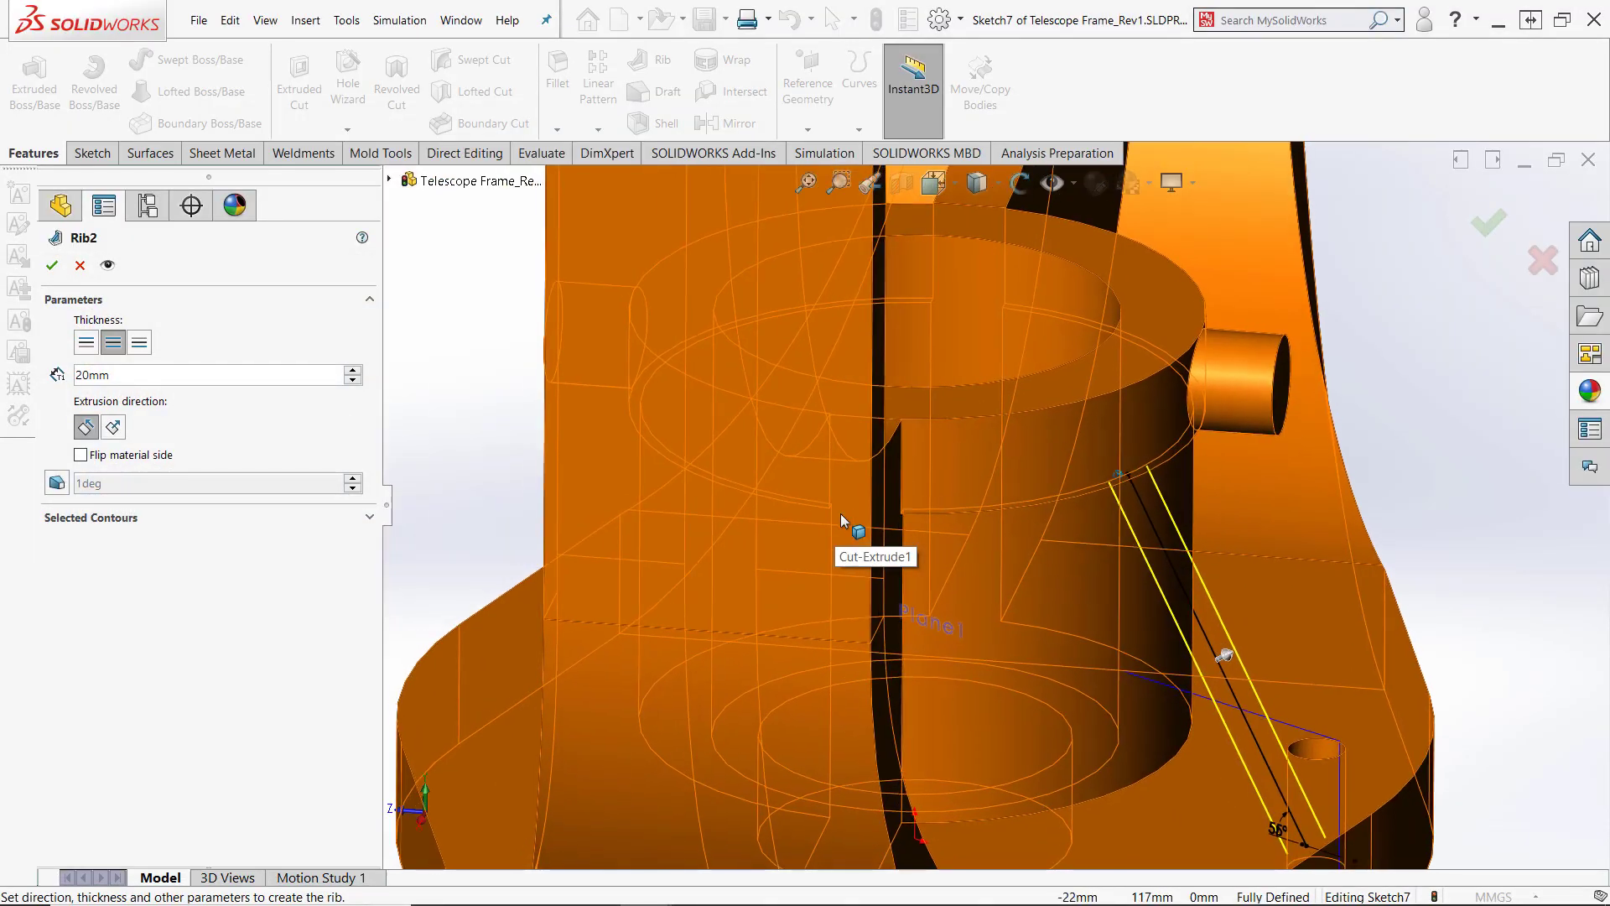
{"action": "scroll", "coordinate": [567, 552], "scroll_direction": "up", "scroll_amount": 1}
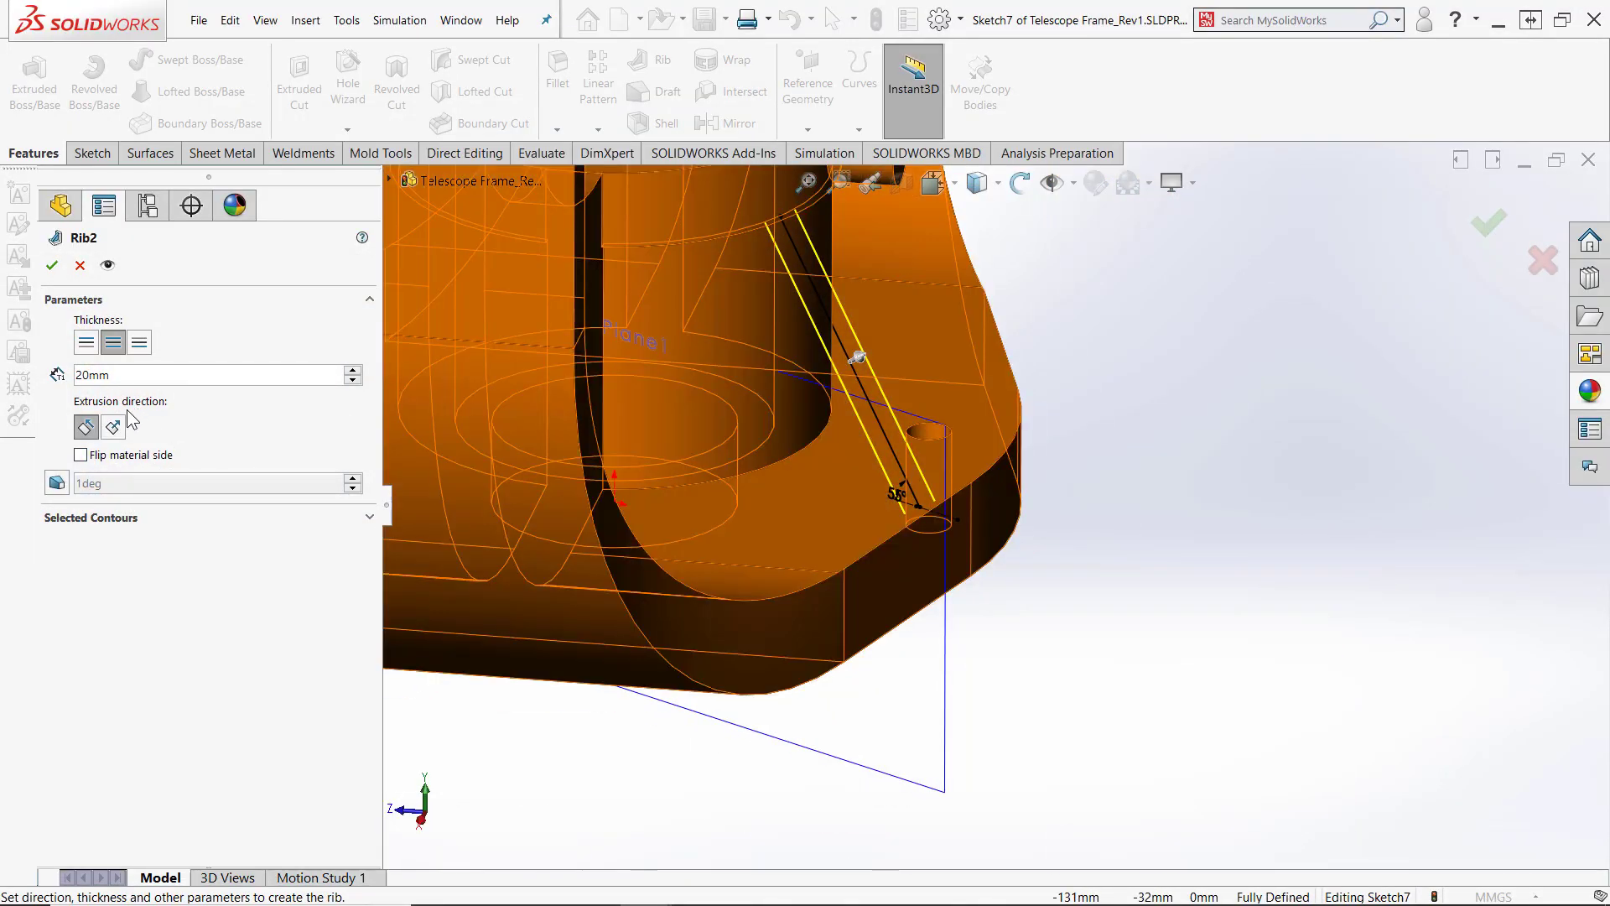
{"action": "left_click", "coordinate": [81, 454]}
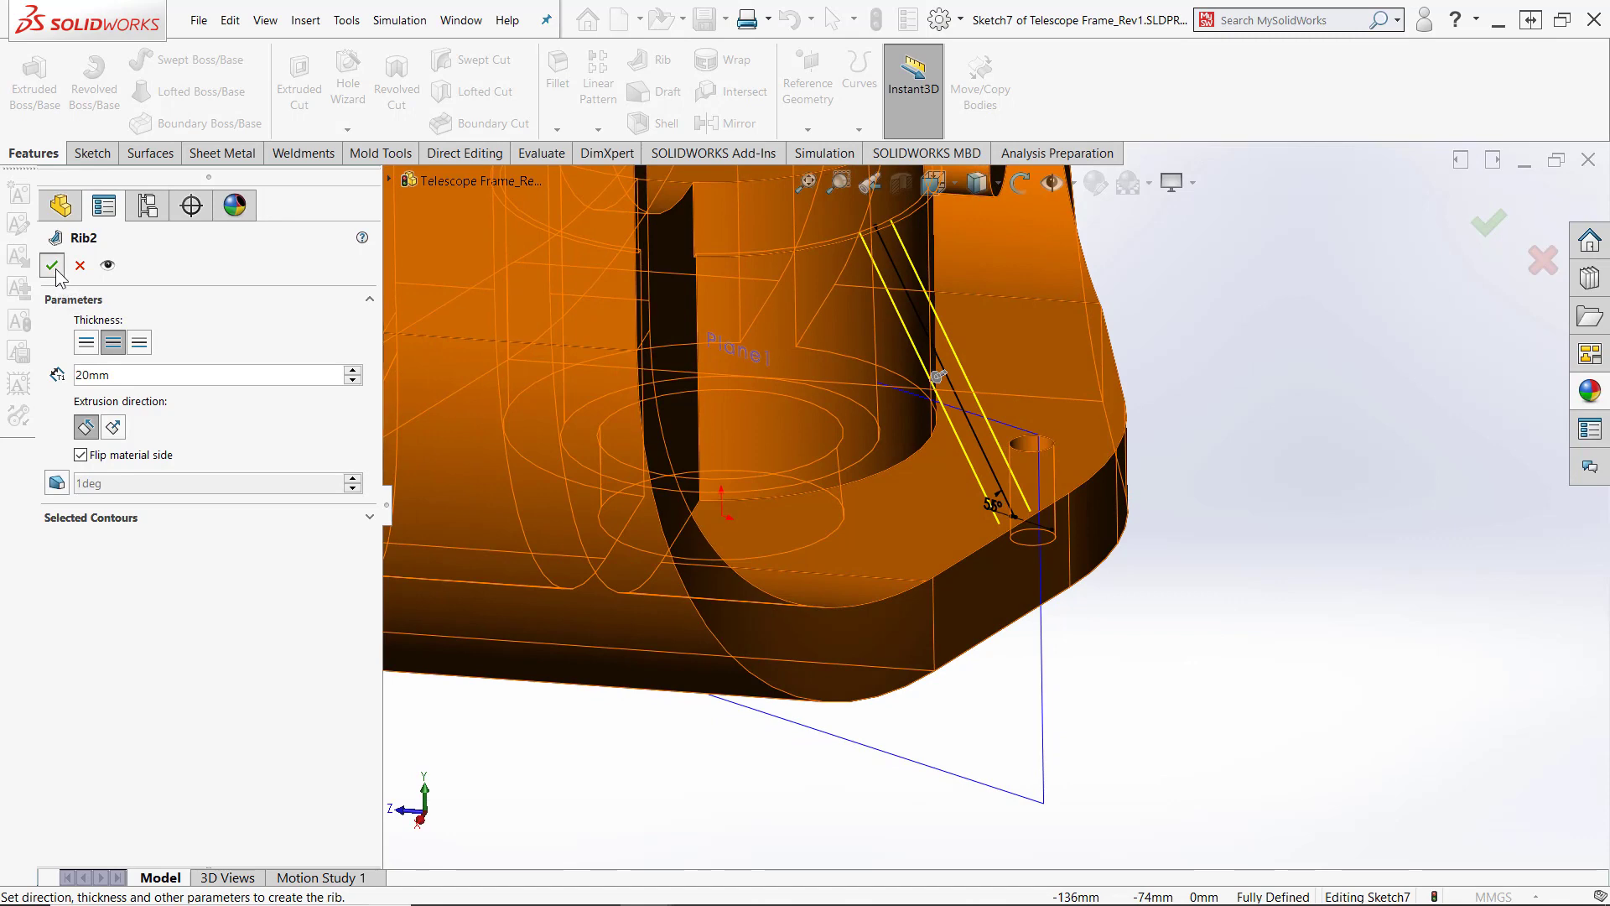
{"action": "left_click", "coordinate": [53, 267]}
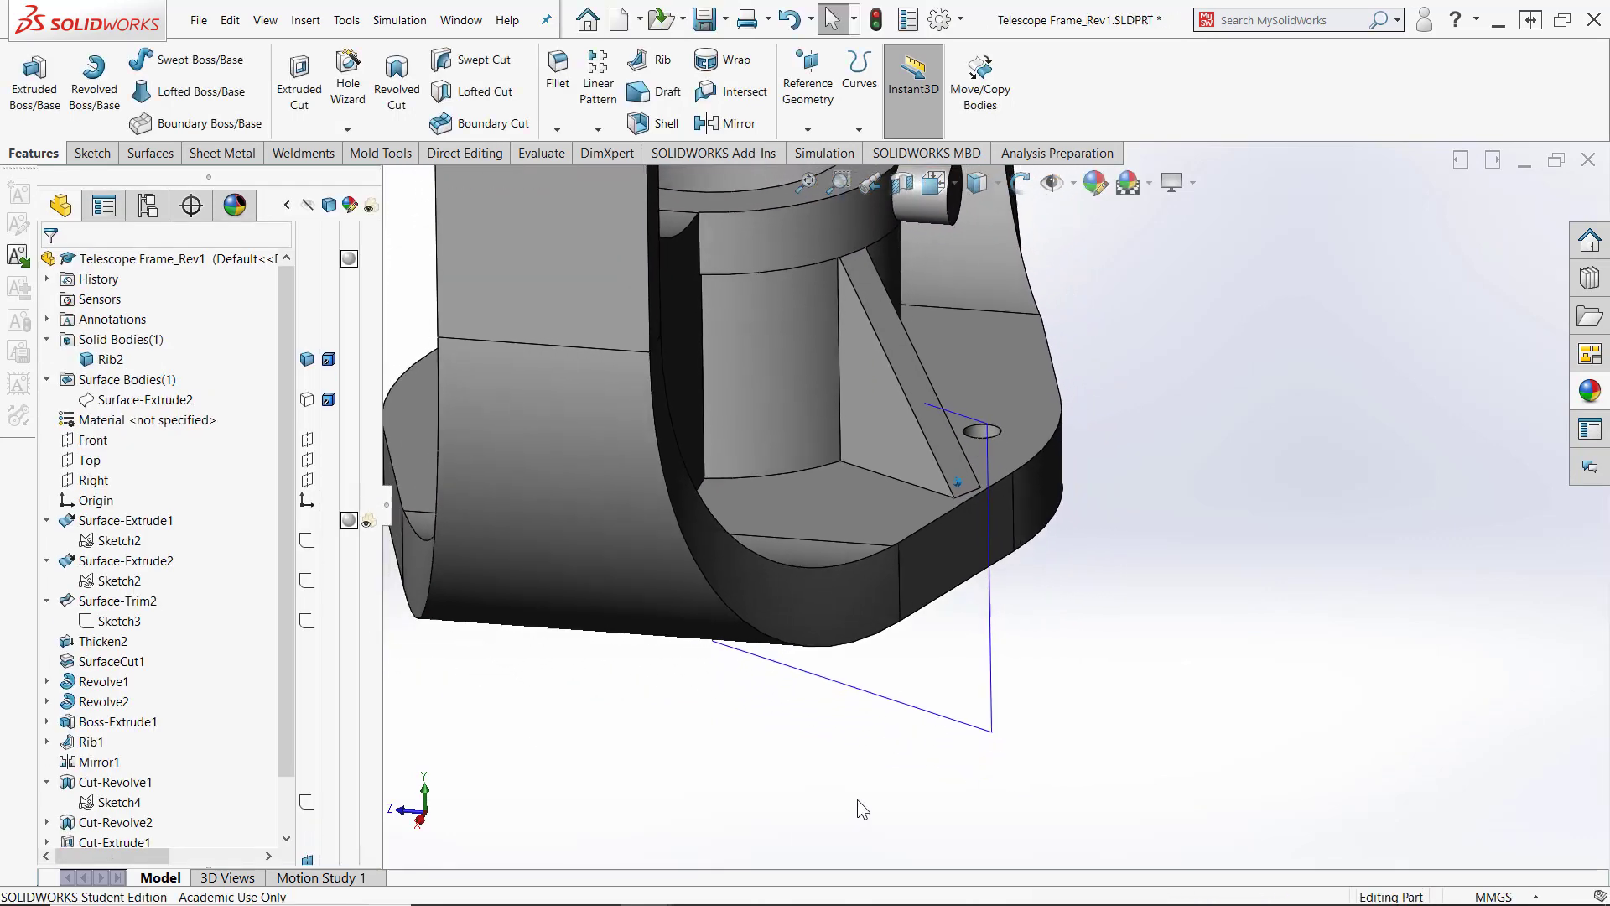
Hide the reference plane Plane1
{"action": "left_click_drag", "start_coordinate": [285, 681], "coordinate": [271, 861]}
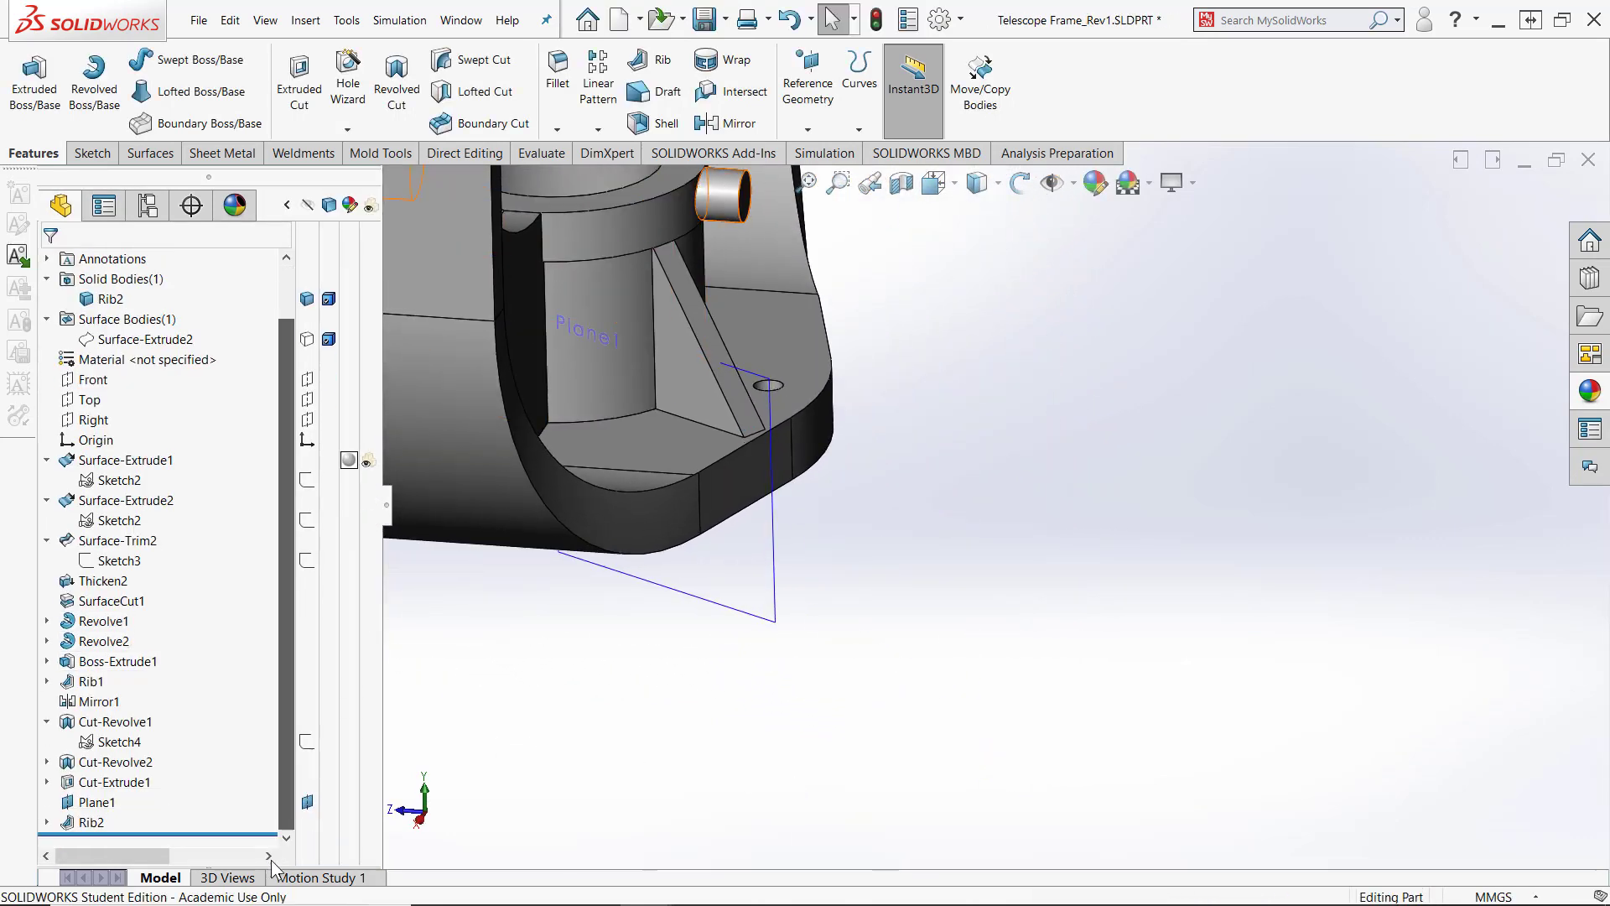
{"action": "left_click", "coordinate": [307, 803]}
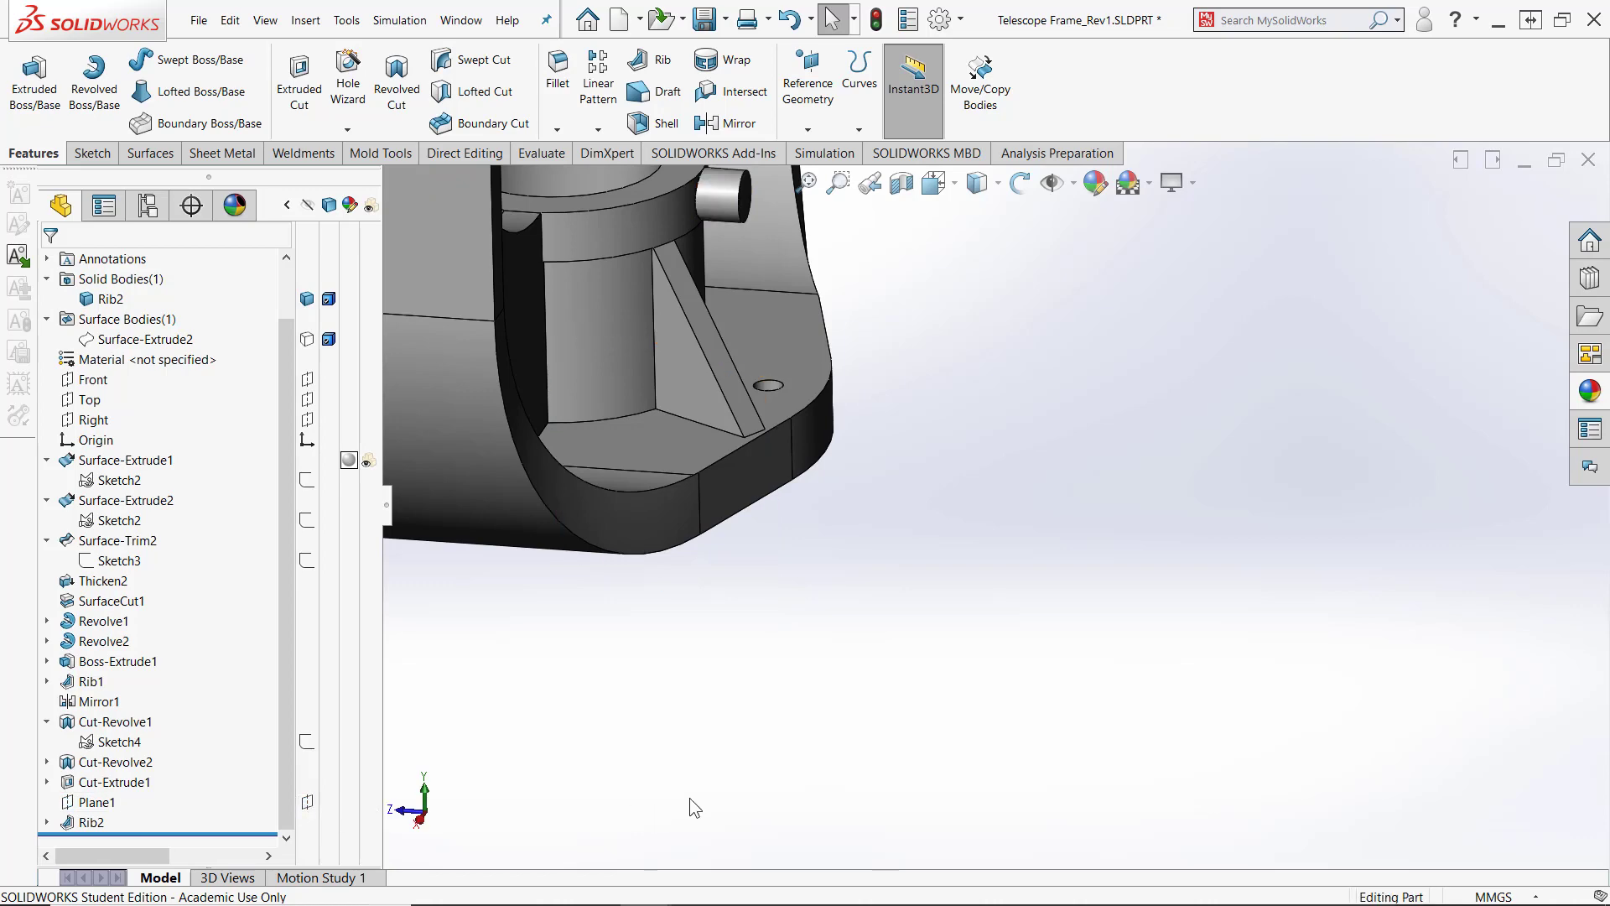
Examine the support rib and the small hole around the hub from several angles
{"action": "middle_click_drag", "start_coordinate": [689, 797], "coordinate": [776, 762]}
{"action": "scroll", "coordinate": [535, 624], "scroll_direction": "up", "scroll_amount": 8}
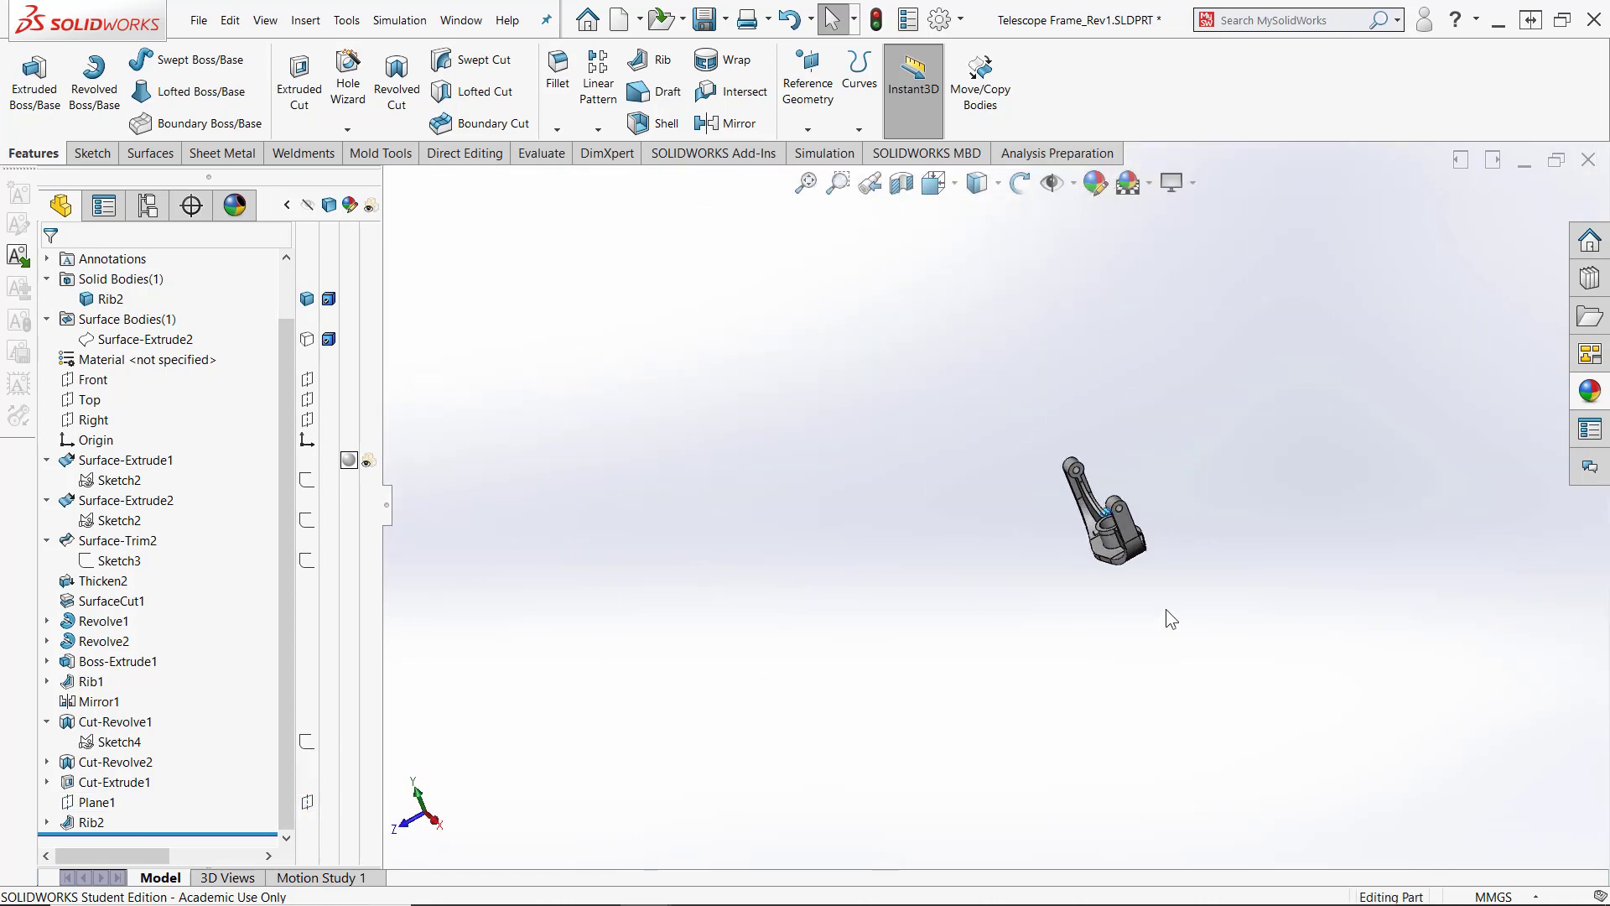
{"action": "middle_click_drag", "start_coordinate": [1166, 609], "coordinate": [1089, 592]}
{"action": "scroll", "coordinate": [1085, 591], "scroll_direction": "down", "scroll_amount": 10}
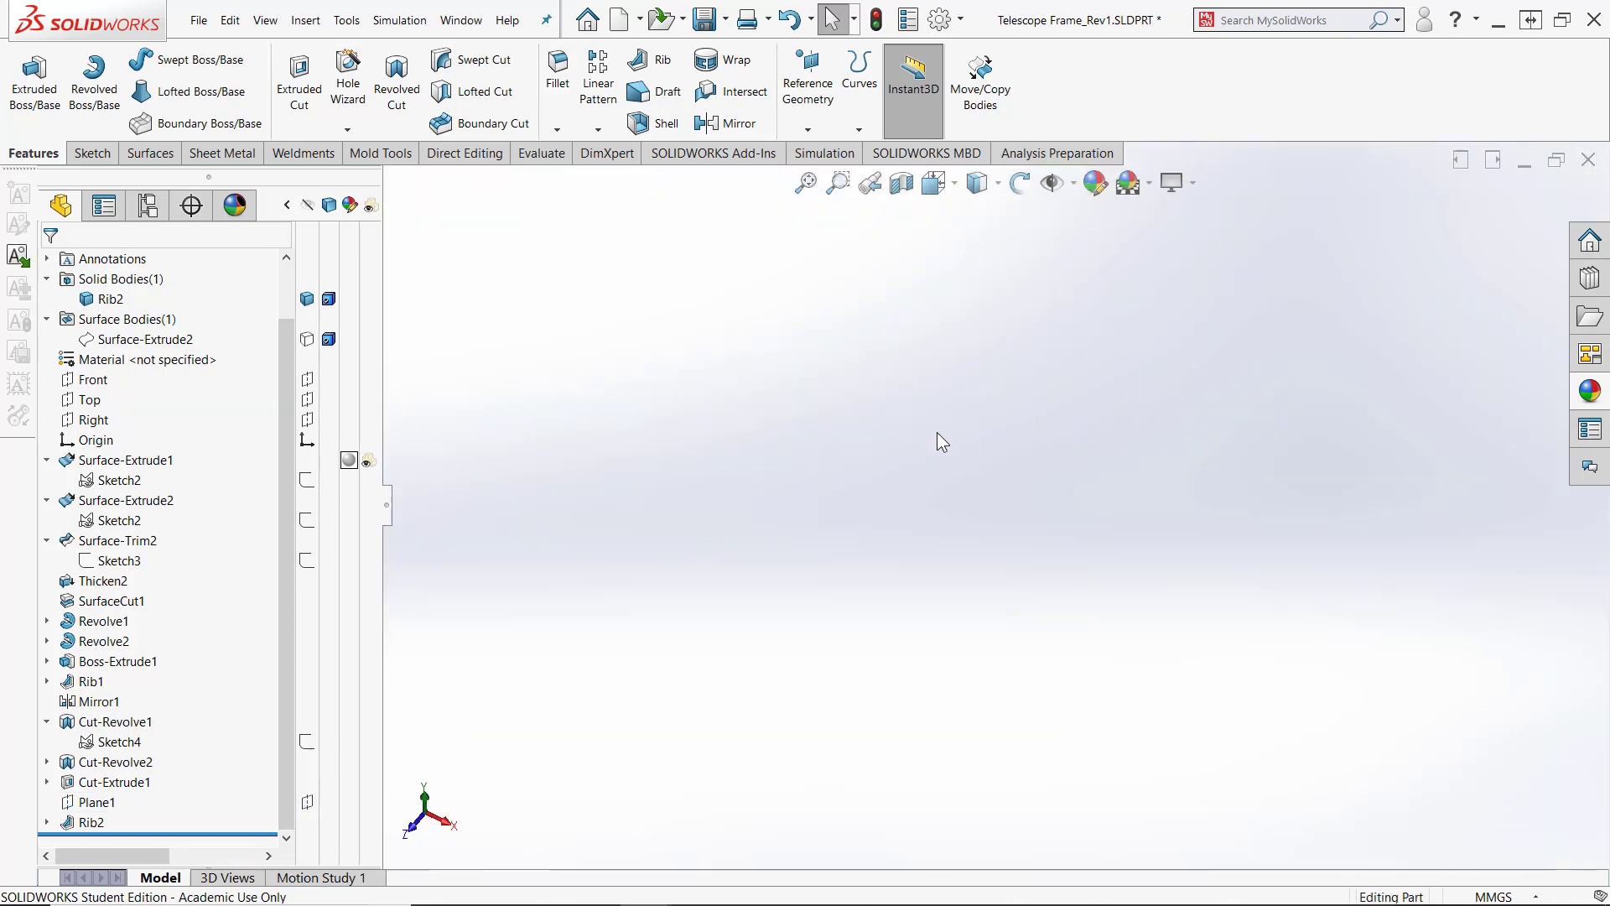
{"action": "middle_click_drag", "start_coordinate": [937, 431], "coordinate": [934, 384]}
{"action": "middle_click_drag", "start_coordinate": [1081, 633], "coordinate": [1030, 617]}
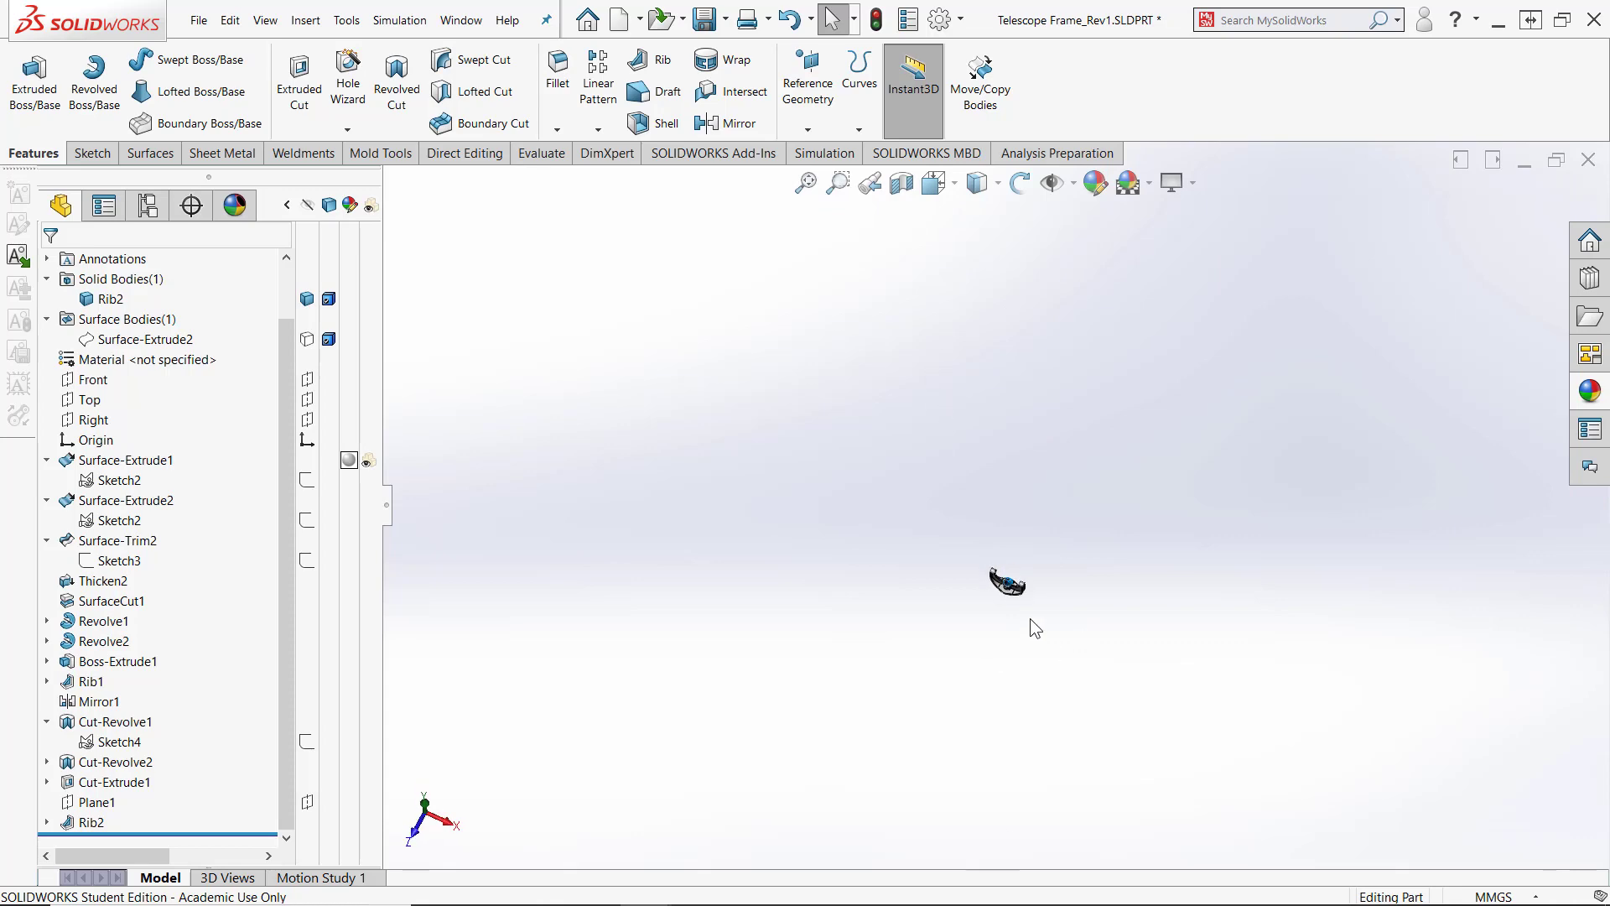
{"action": "scroll", "coordinate": [1006, 579], "scroll_direction": "down", "scroll_amount": 5}
{"action": "scroll", "coordinate": [988, 558], "scroll_direction": "down", "scroll_amount": 10}
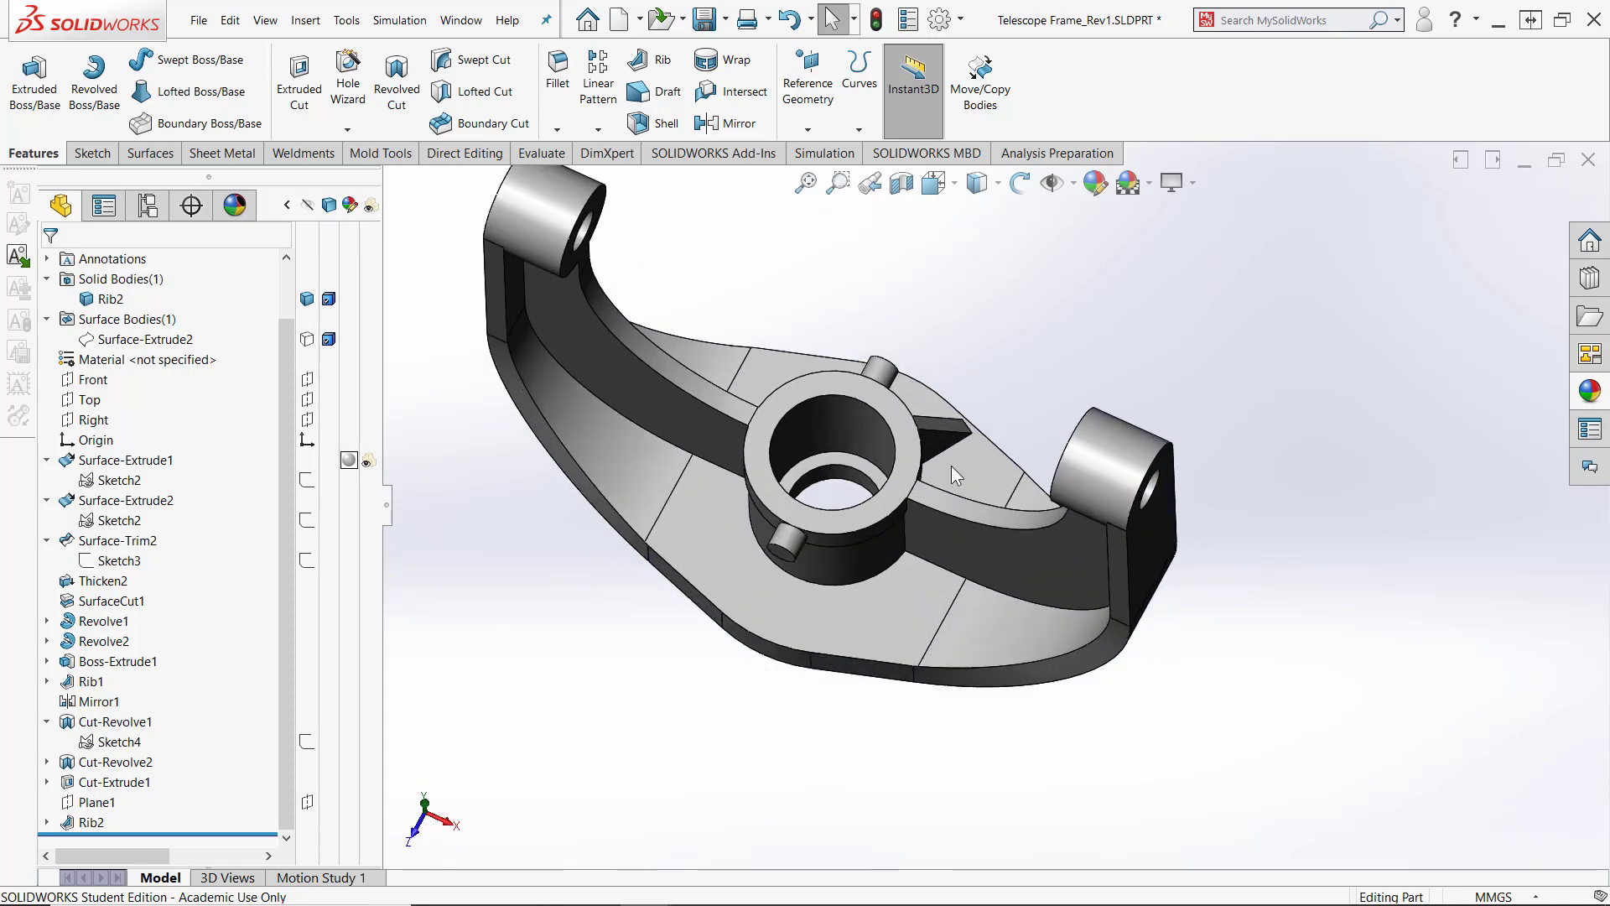
{"action": "middle_click_drag", "start_coordinate": [951, 466], "coordinate": [1104, 385]}
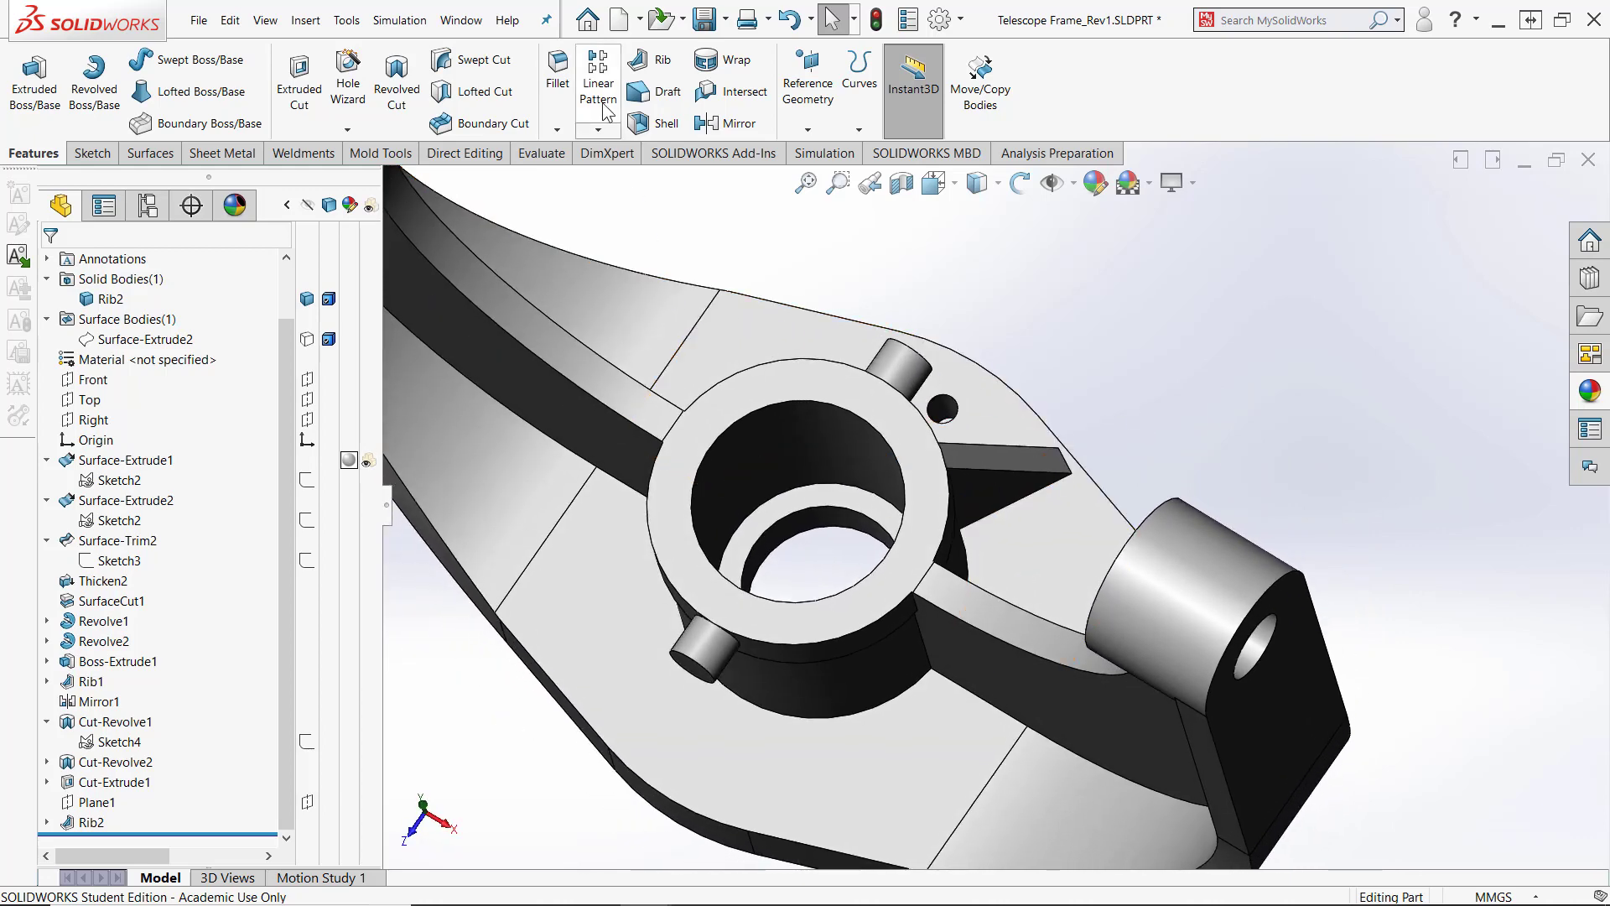
Create a circular pattern of the small hole around the hub's outer face with 6 equally spaced instances over 360°
{"action": "left_click", "coordinate": [598, 132]}
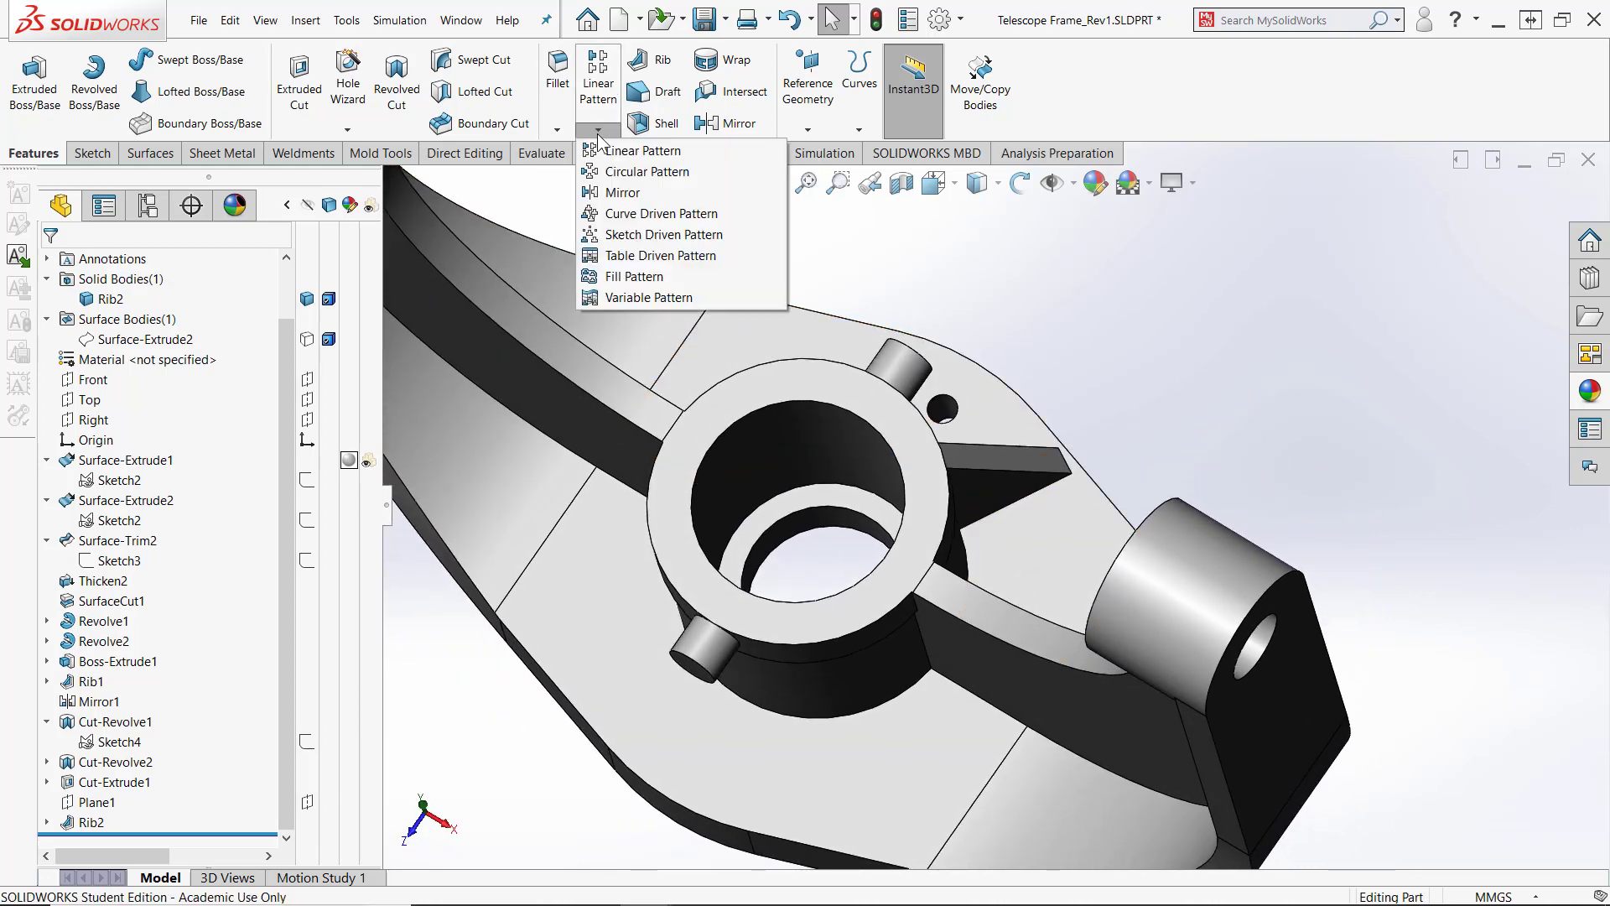
{"action": "left_click", "coordinate": [621, 174]}
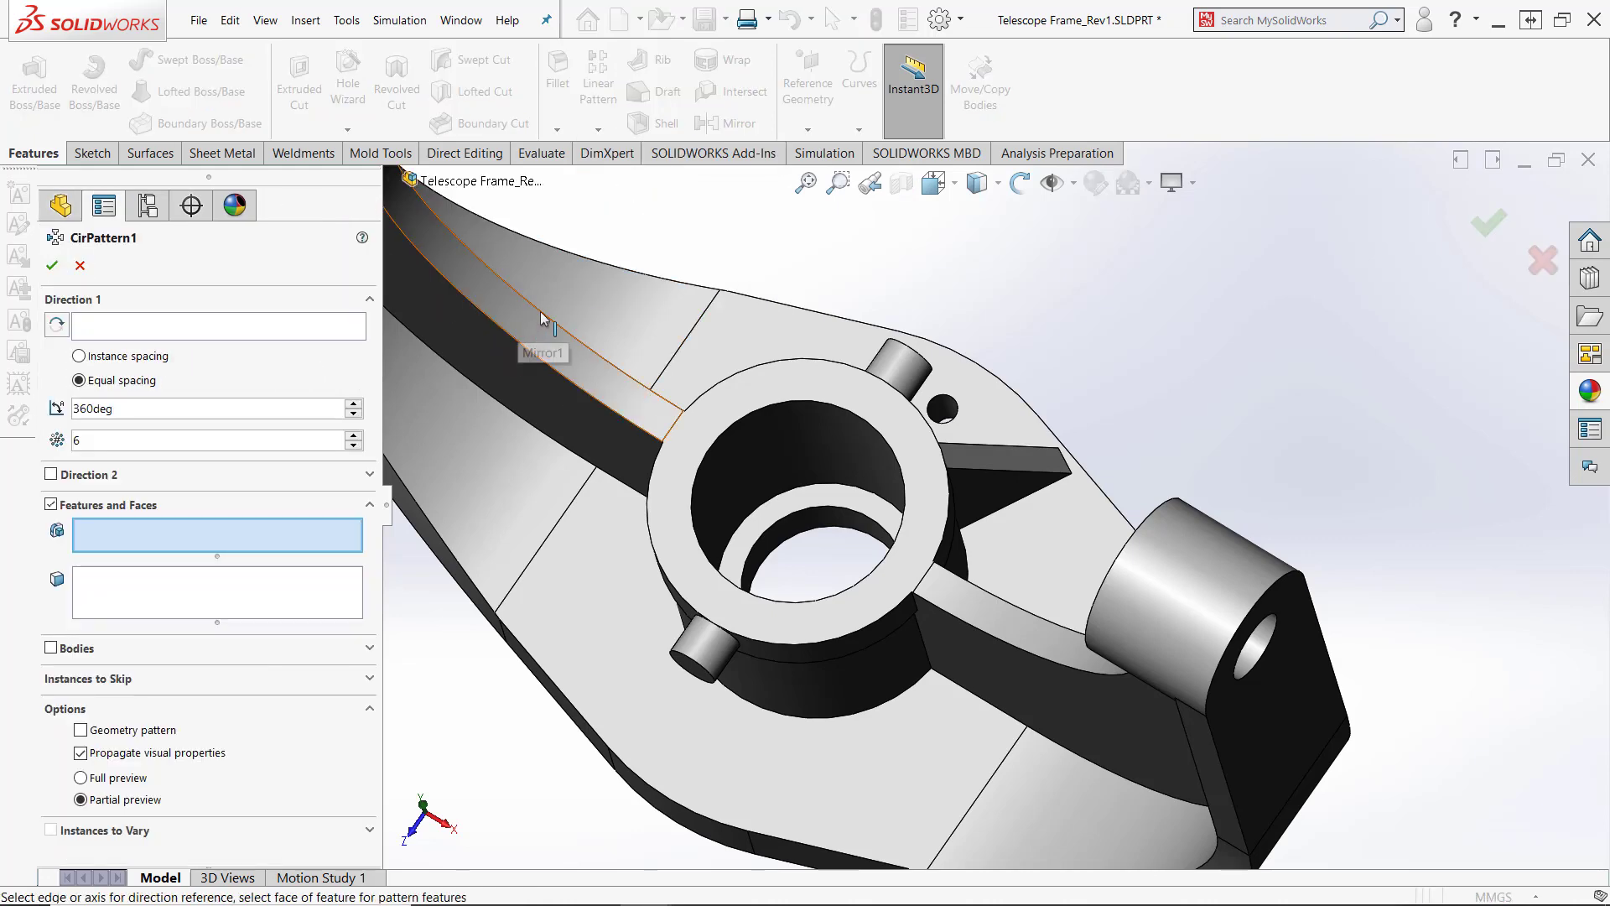
{"action": "left_click", "coordinate": [943, 411]}
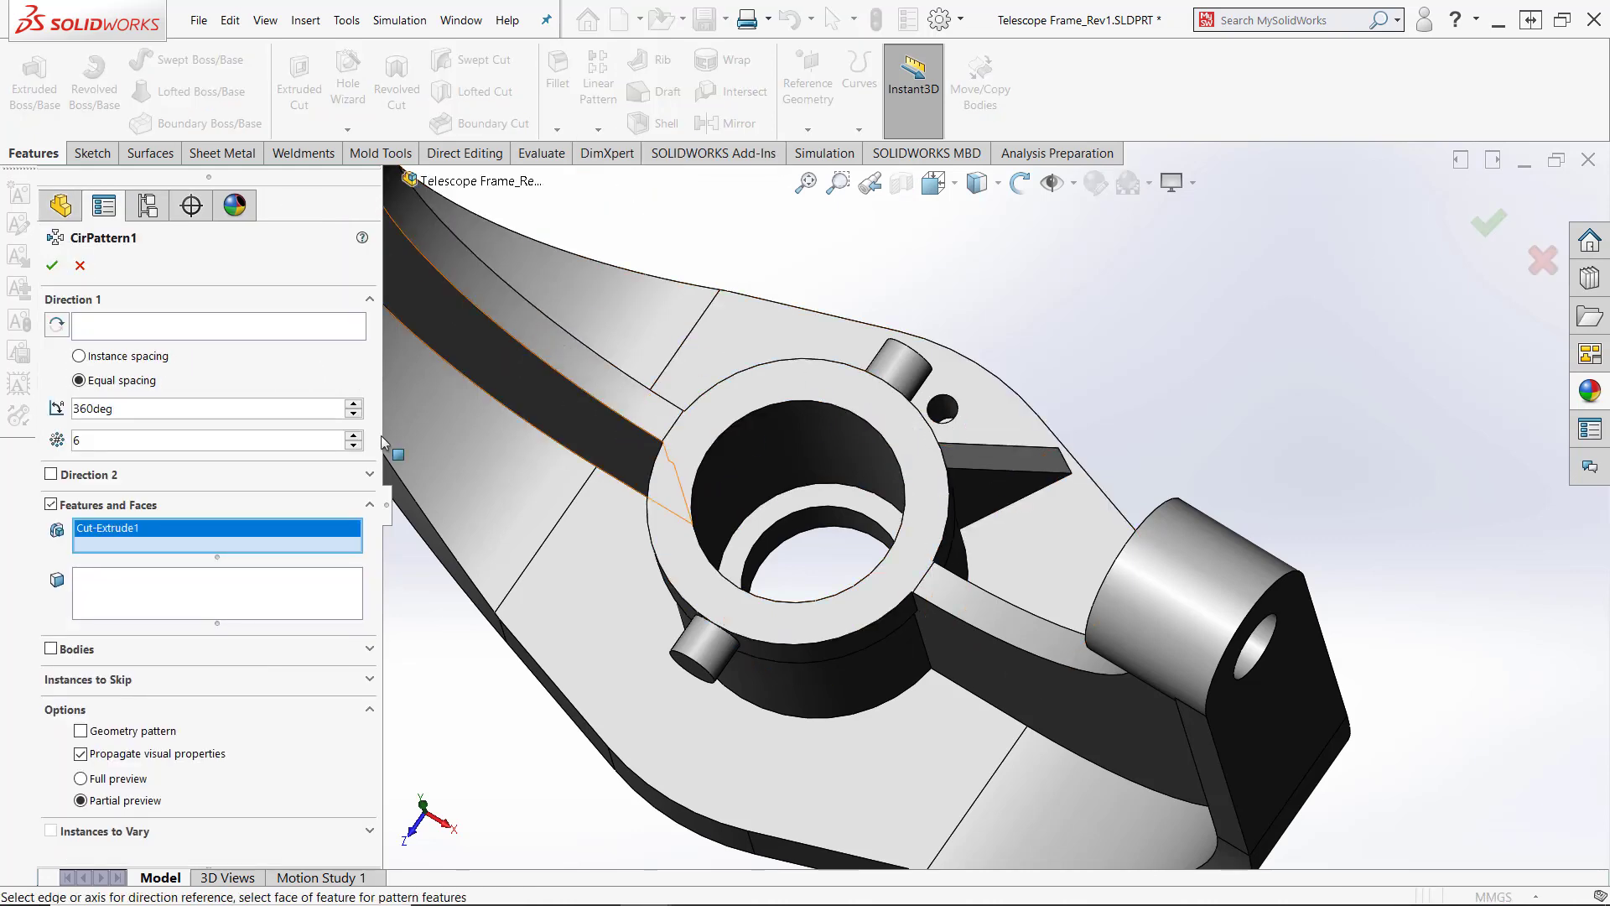
{"action": "left_click", "coordinate": [123, 332]}
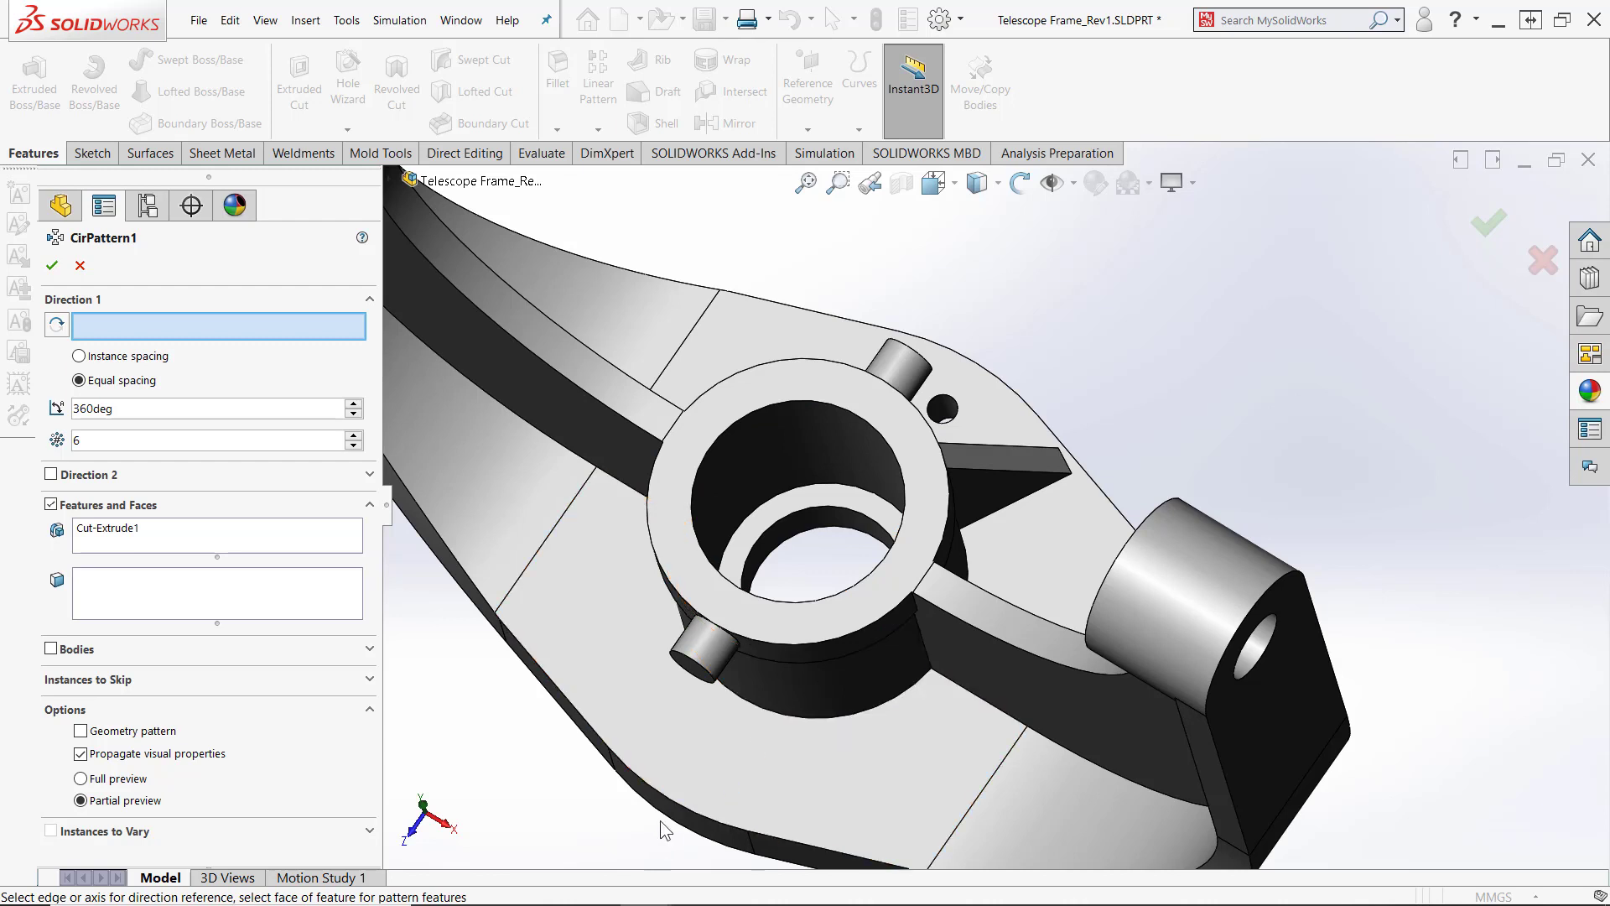
{"action": "left_click", "coordinate": [816, 683]}
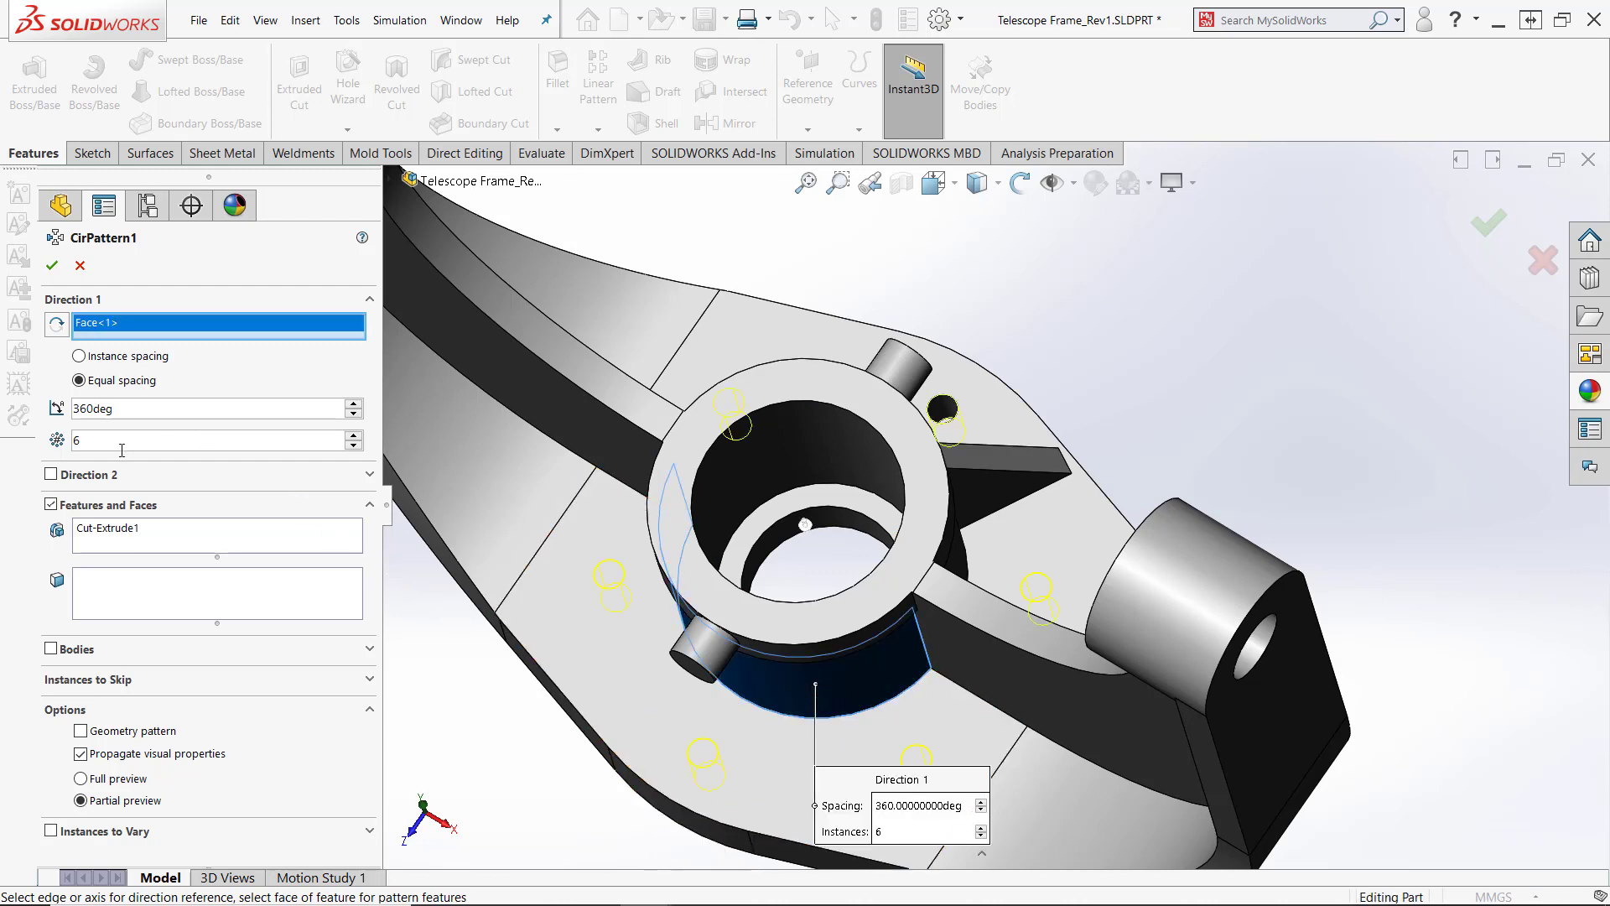
{"action": "left_click", "coordinate": [52, 266]}
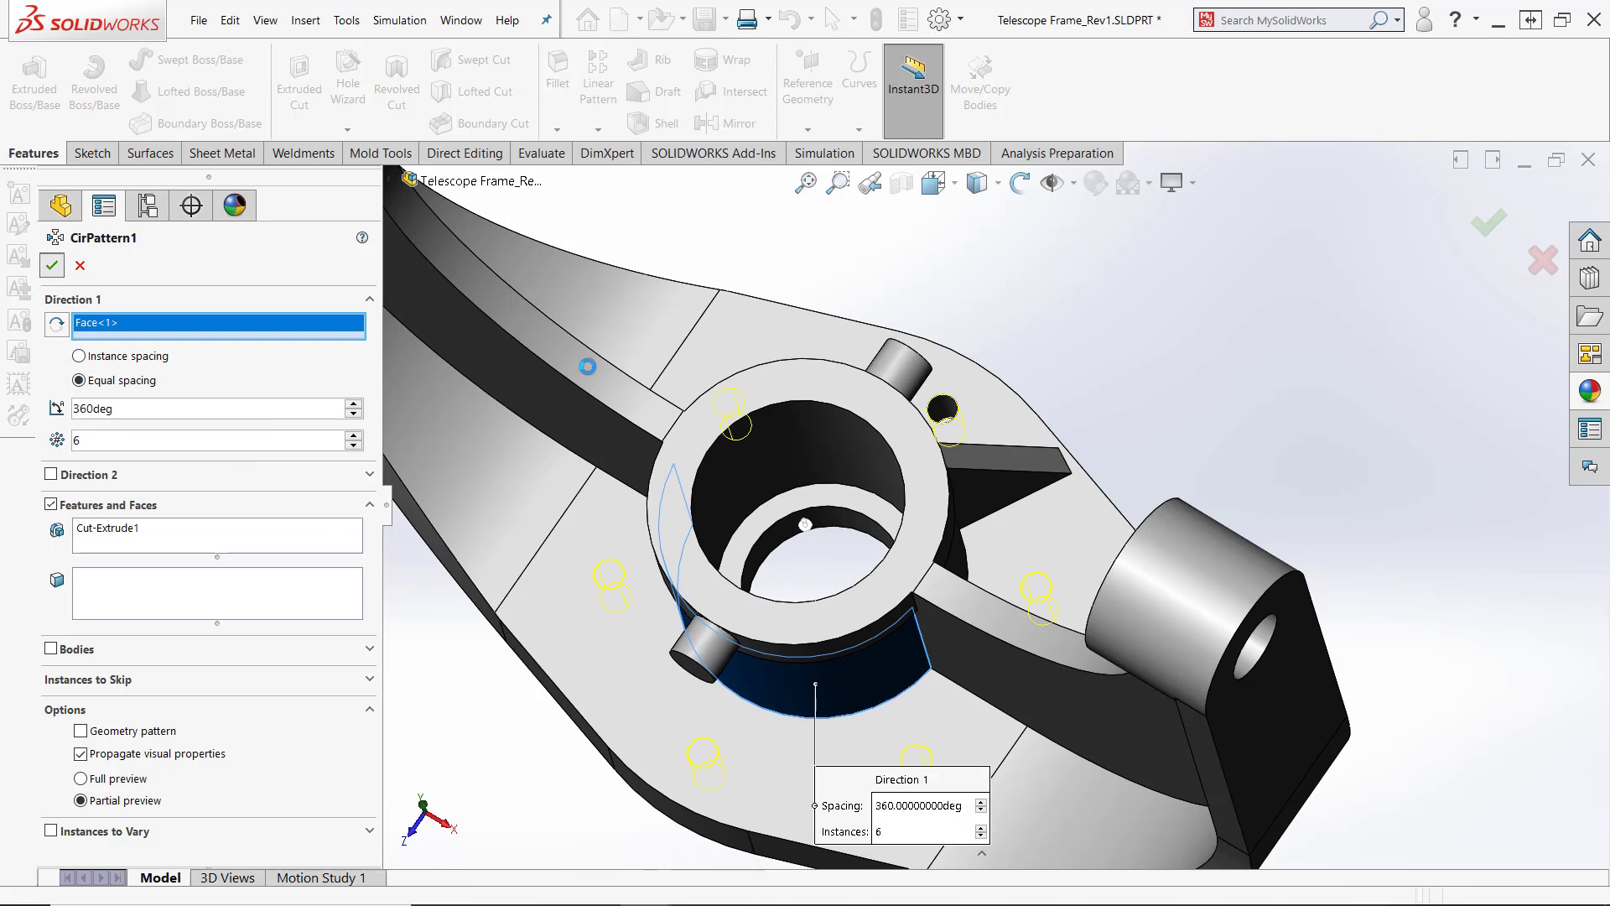
Set up a circular pattern of the support rib around the hub's outer face with 6 equally spaced instances over 360°
{"action": "scroll", "coordinate": [1181, 376], "scroll_direction": "down", "scroll_amount": 5}
{"action": "scroll", "coordinate": [993, 436], "scroll_direction": "up", "scroll_amount": 5}
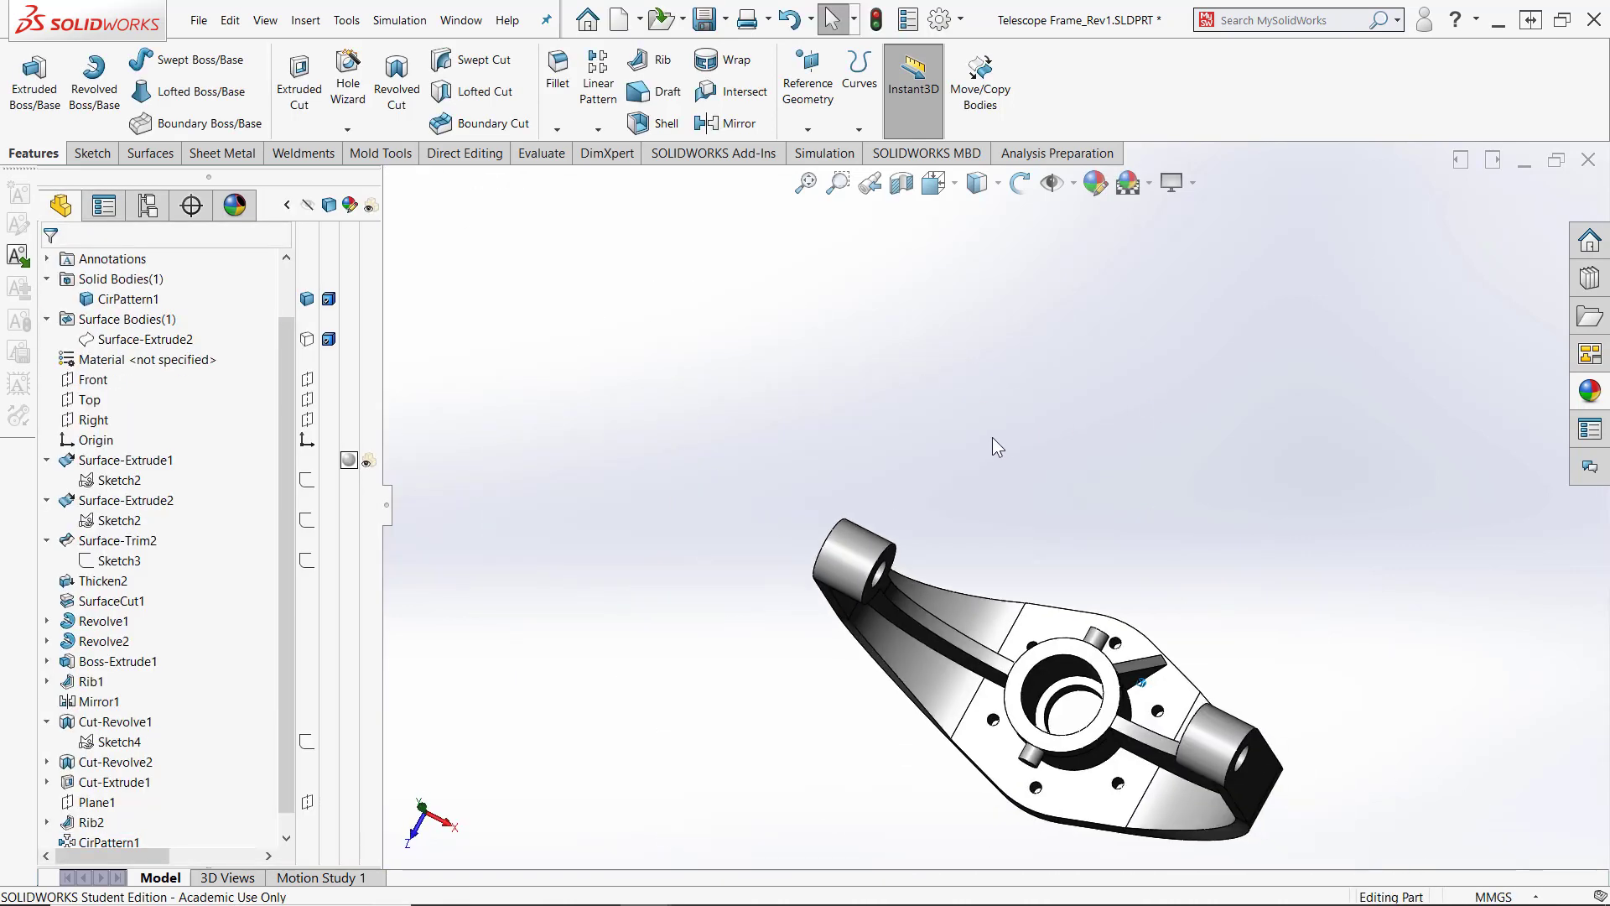
{"action": "middle_click_drag", "start_coordinate": [993, 436], "coordinate": [873, 302]}
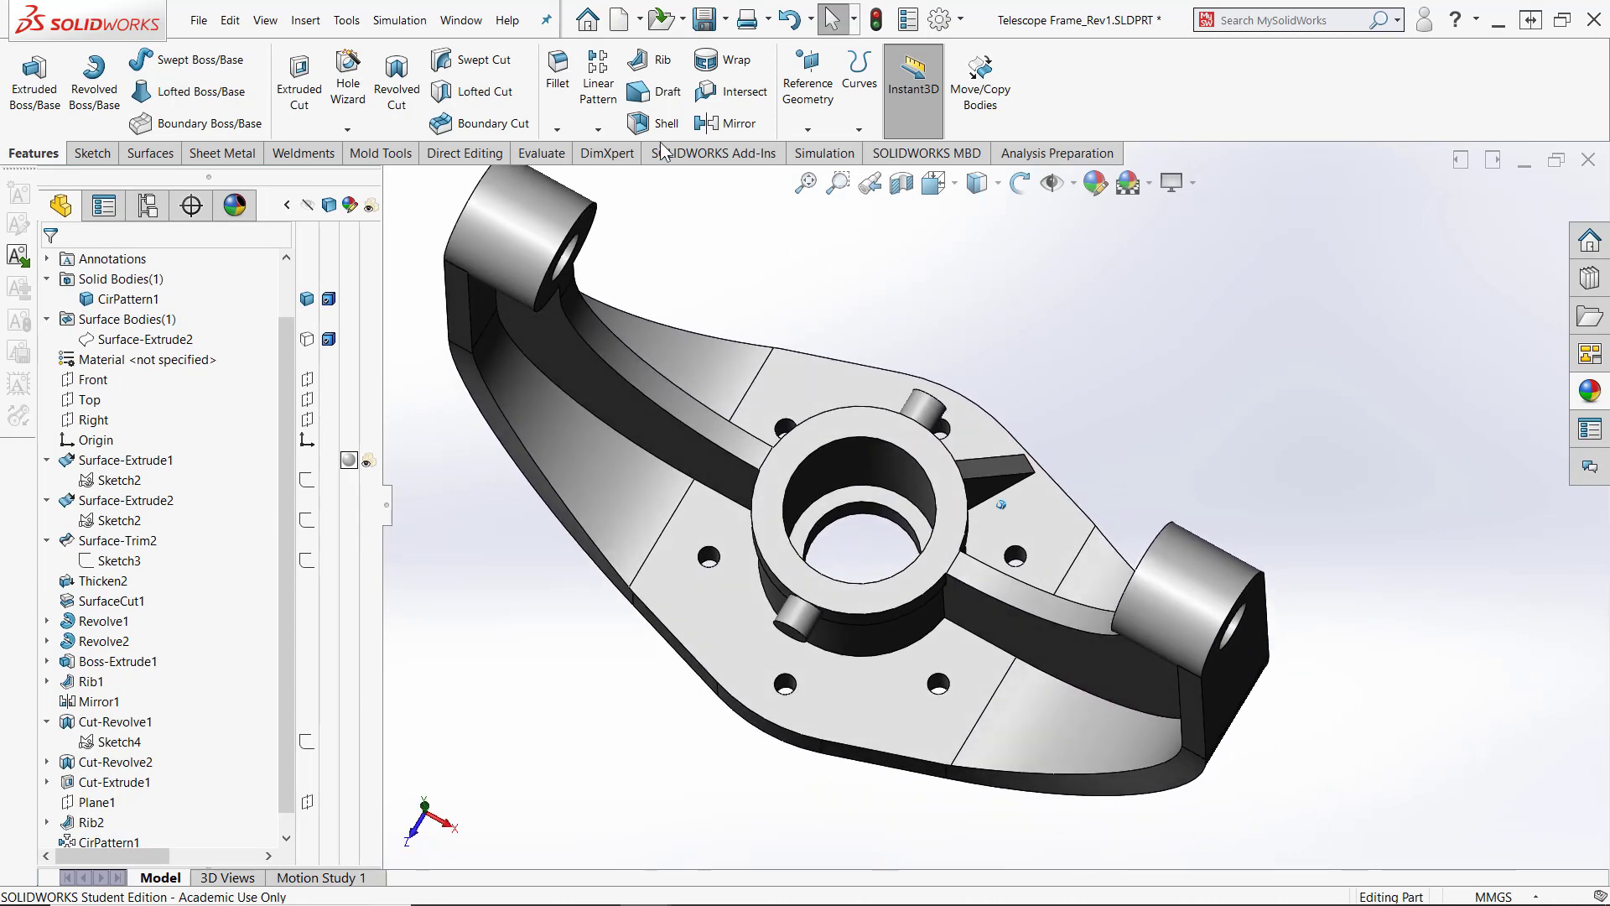
{"action": "left_click", "coordinate": [598, 129]}
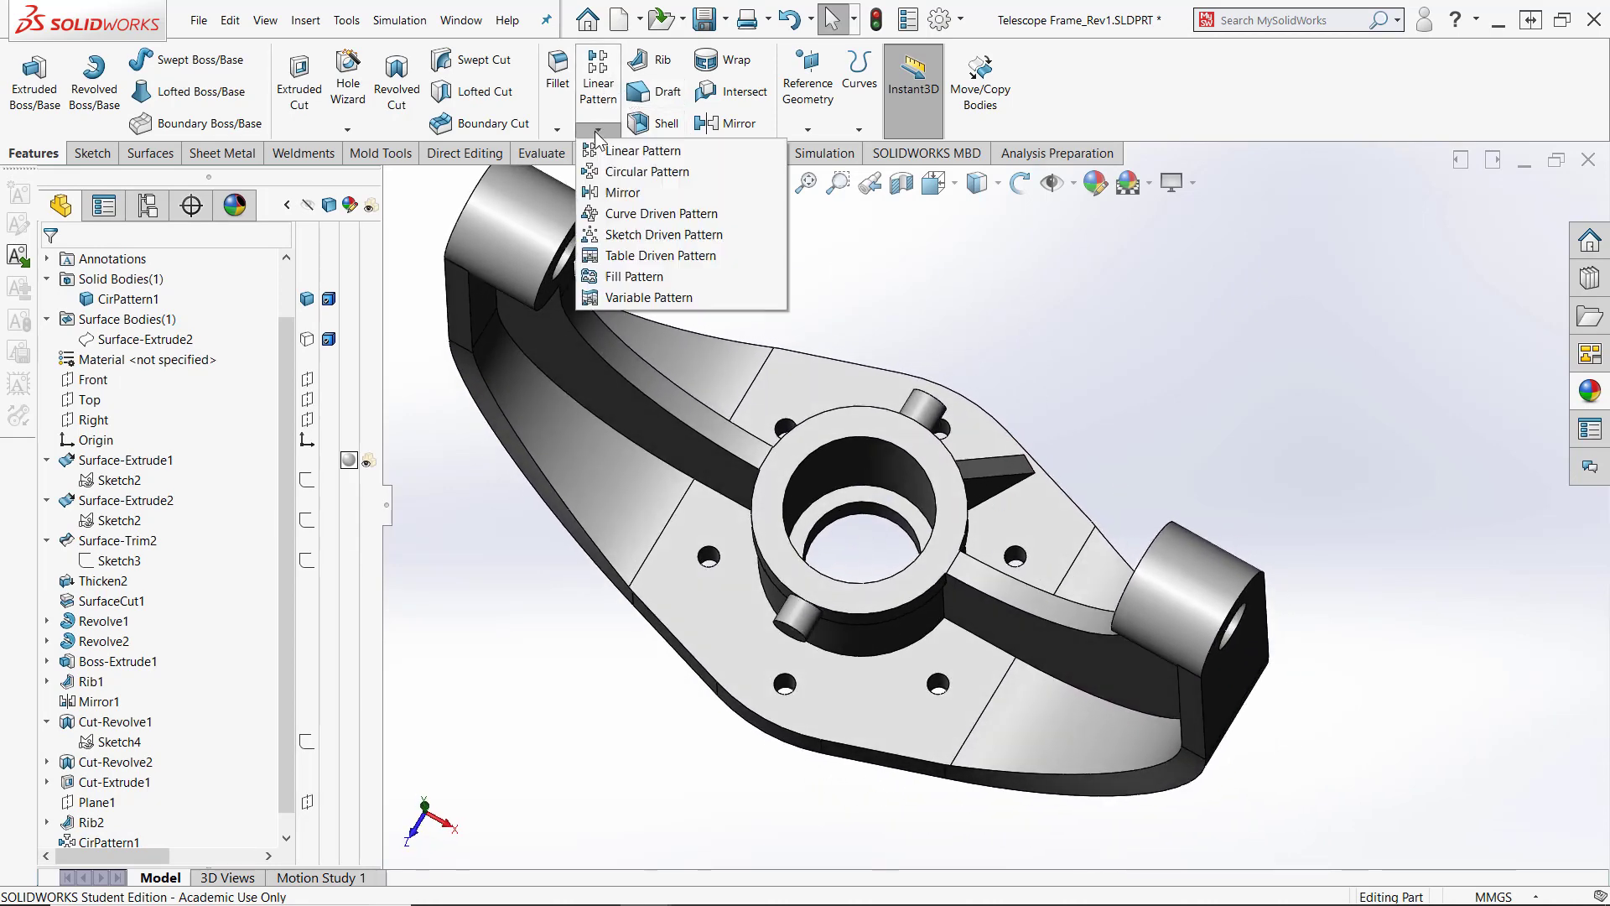
{"action": "left_click", "coordinate": [607, 174]}
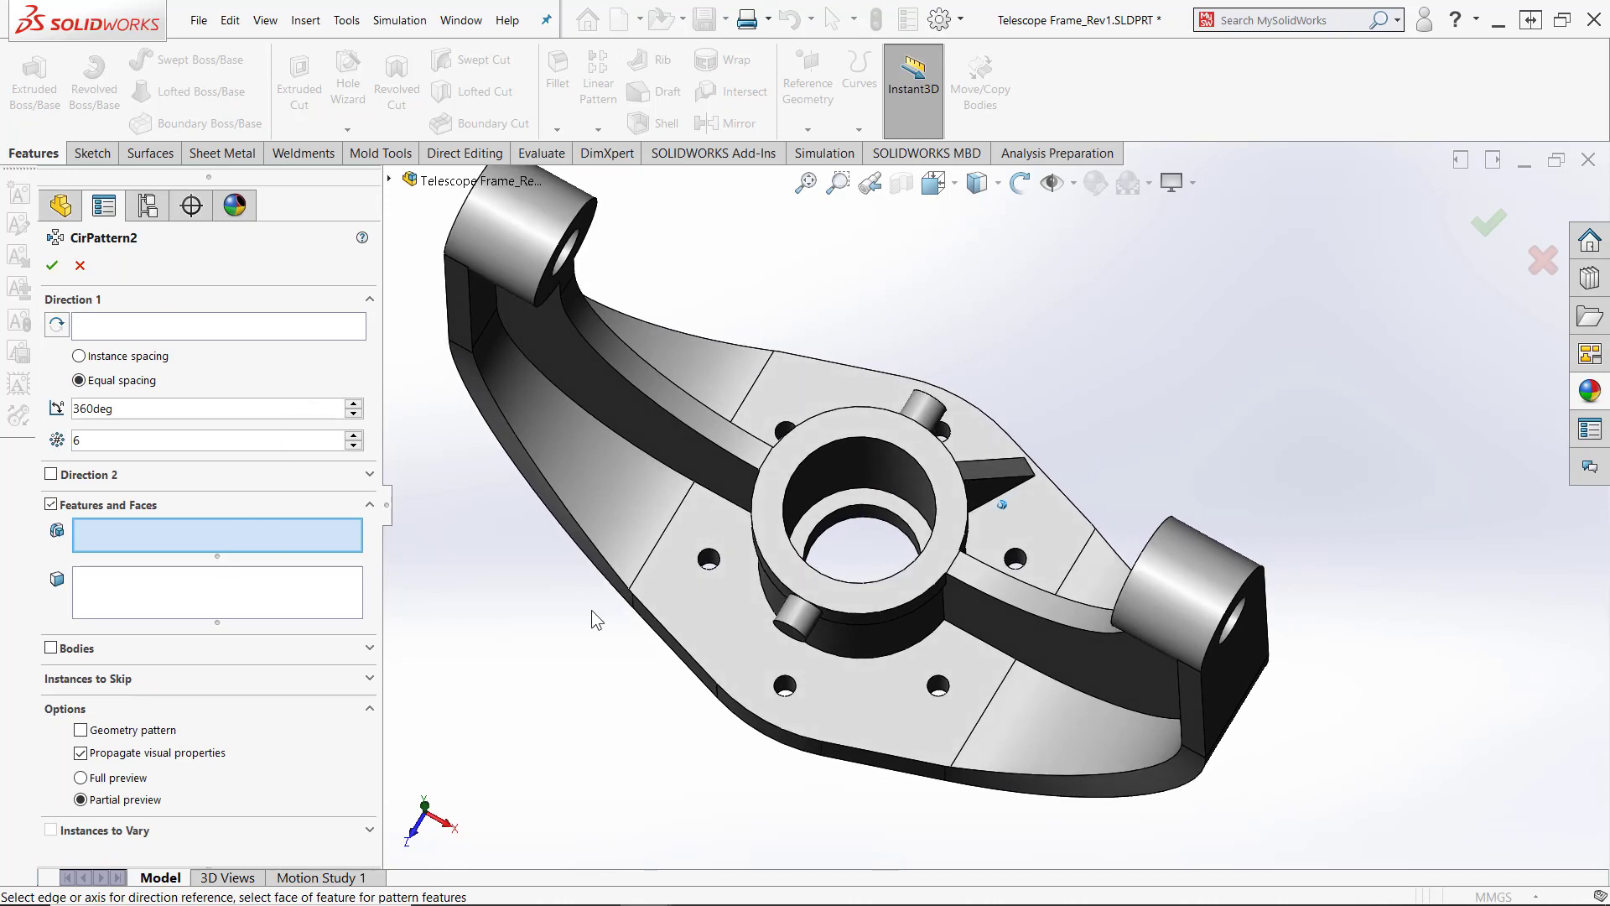
{"action": "left_click", "coordinate": [1002, 476]}
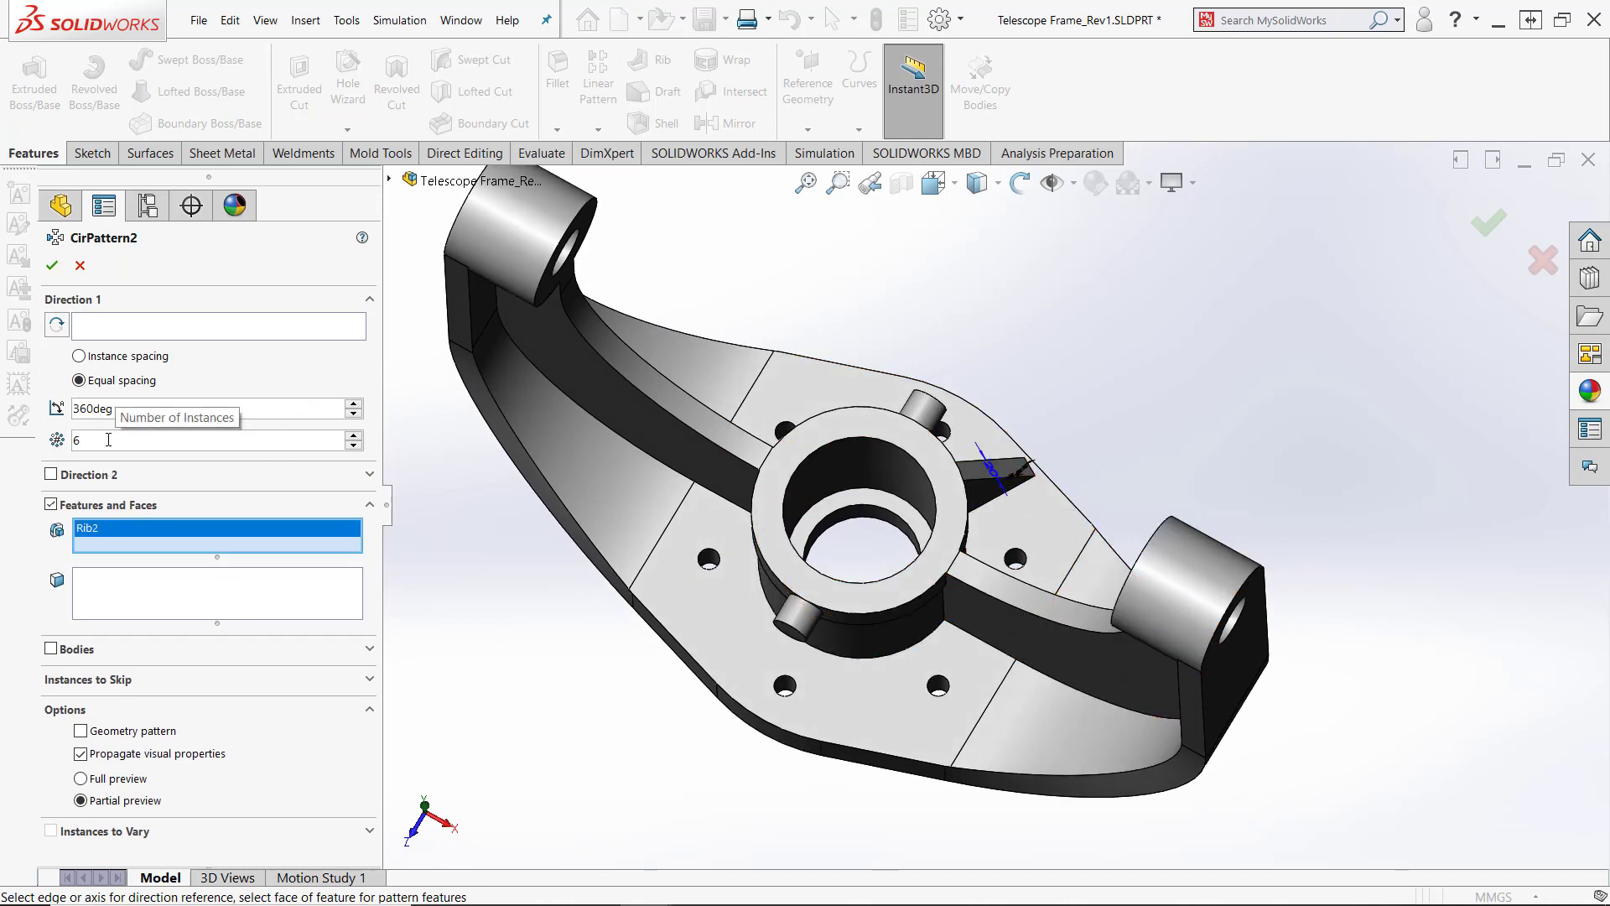
{"action": "left_click", "coordinate": [116, 332]}
{"action": "left_click", "coordinate": [859, 653]}
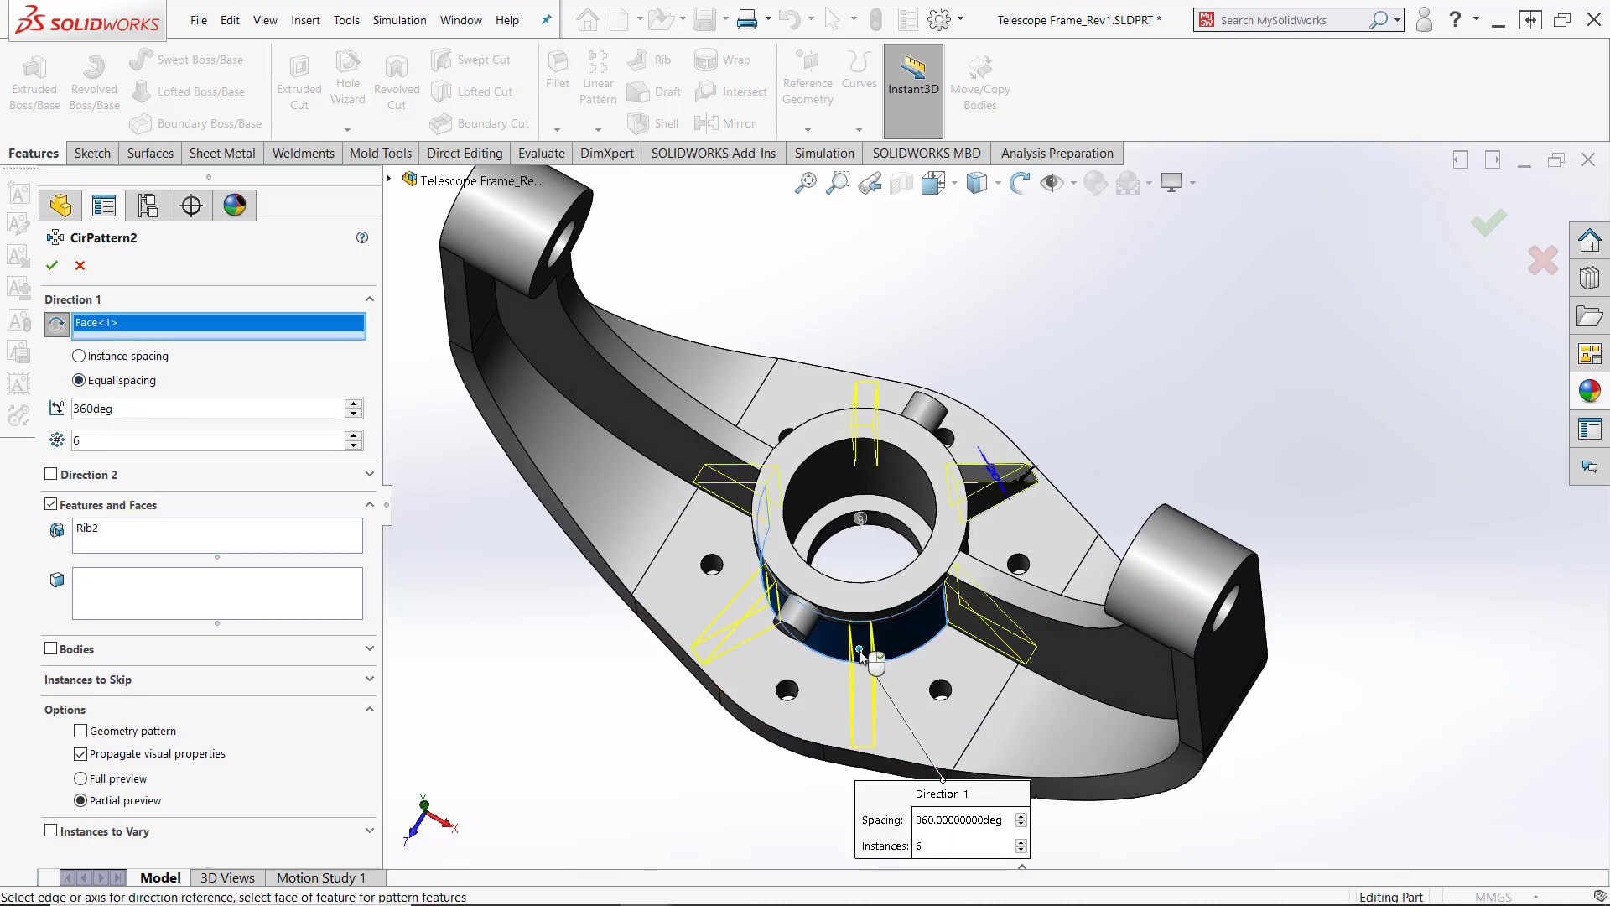
Skip the two rib instances that overlap the frame's long arm ribs and create the circular pattern
{"action": "middle_click_drag", "start_coordinate": [366, 698], "coordinate": [726, 534]}
{"action": "middle_click_drag", "start_coordinate": [1031, 606], "coordinate": [1030, 600]}
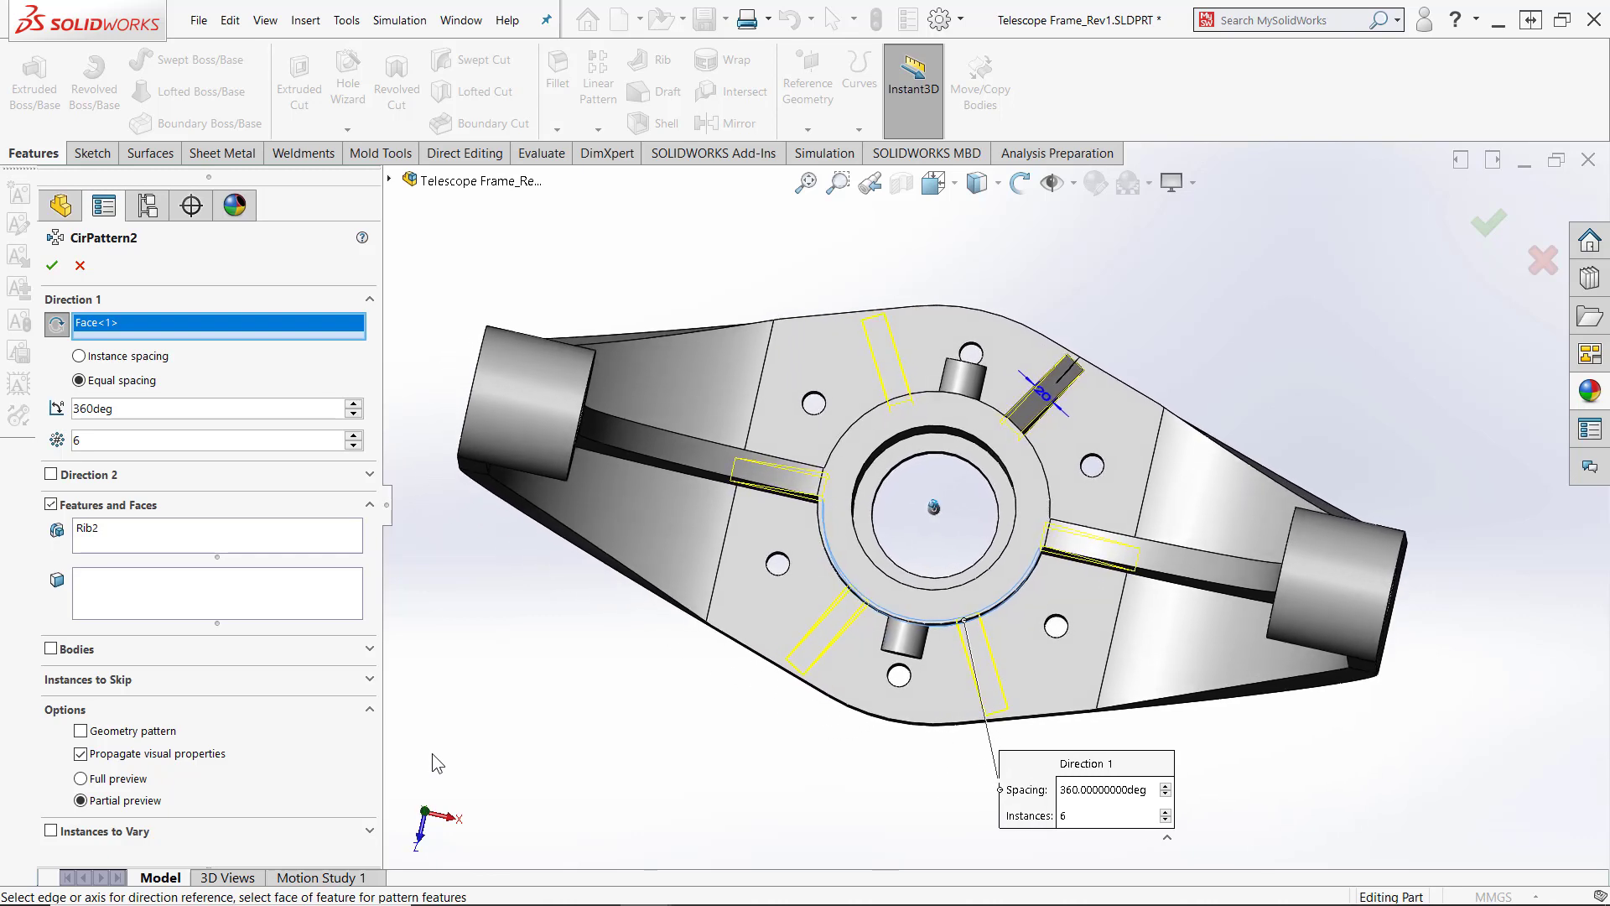
{"action": "left_click", "coordinate": [254, 682]}
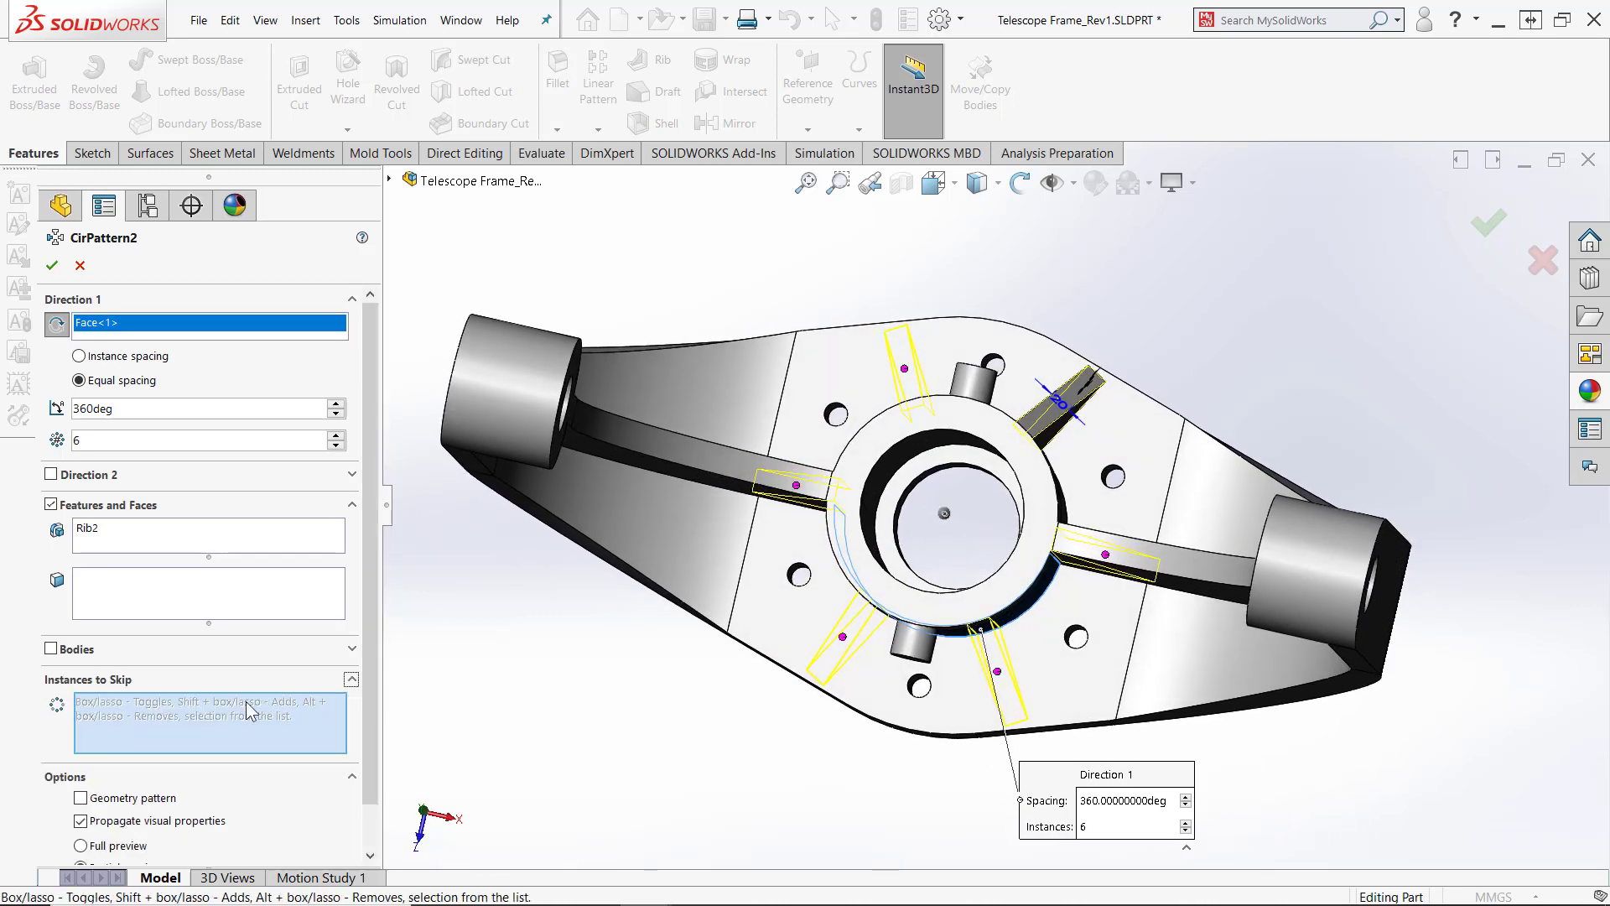
{"action": "left_click", "coordinate": [796, 486]}
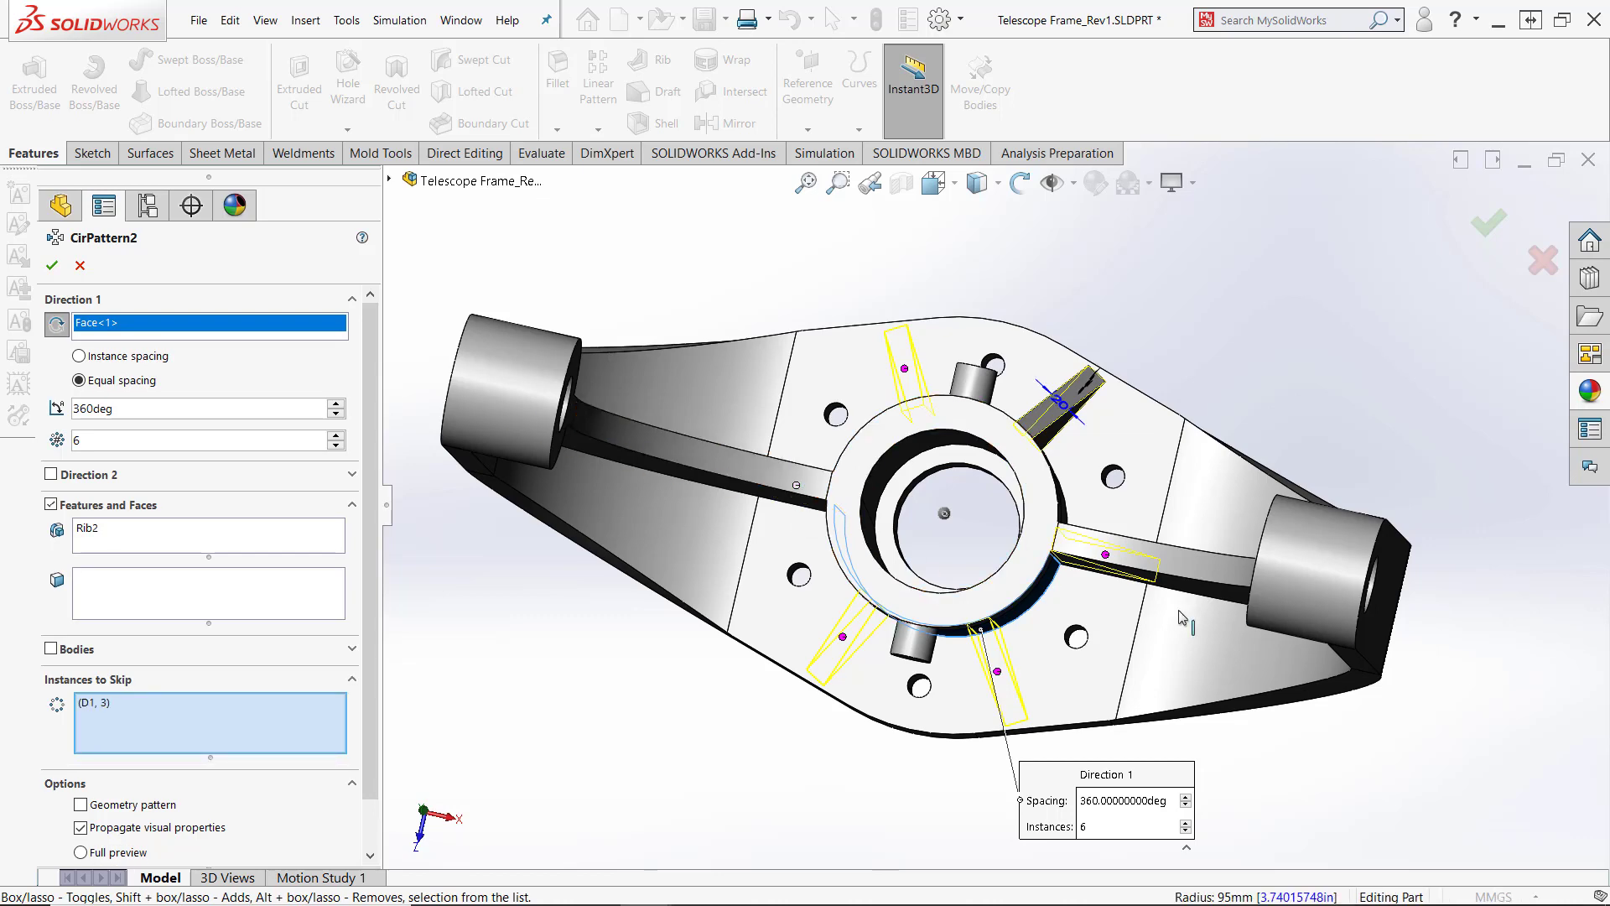
{"action": "left_click", "coordinate": [1106, 556]}
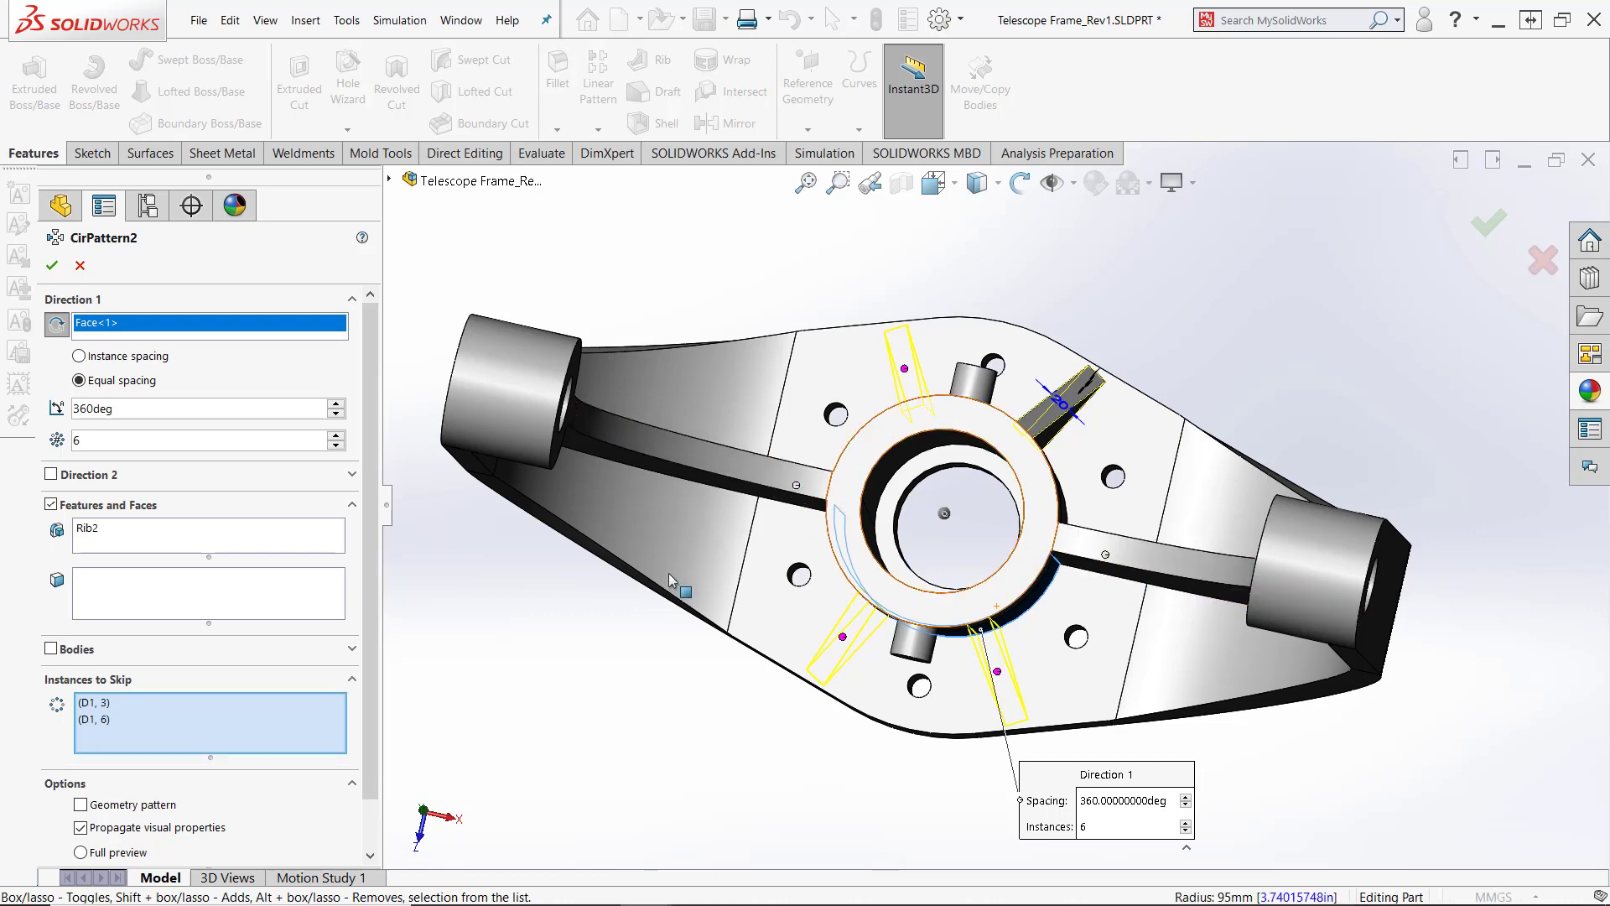
{"action": "left_click", "coordinate": [53, 266]}
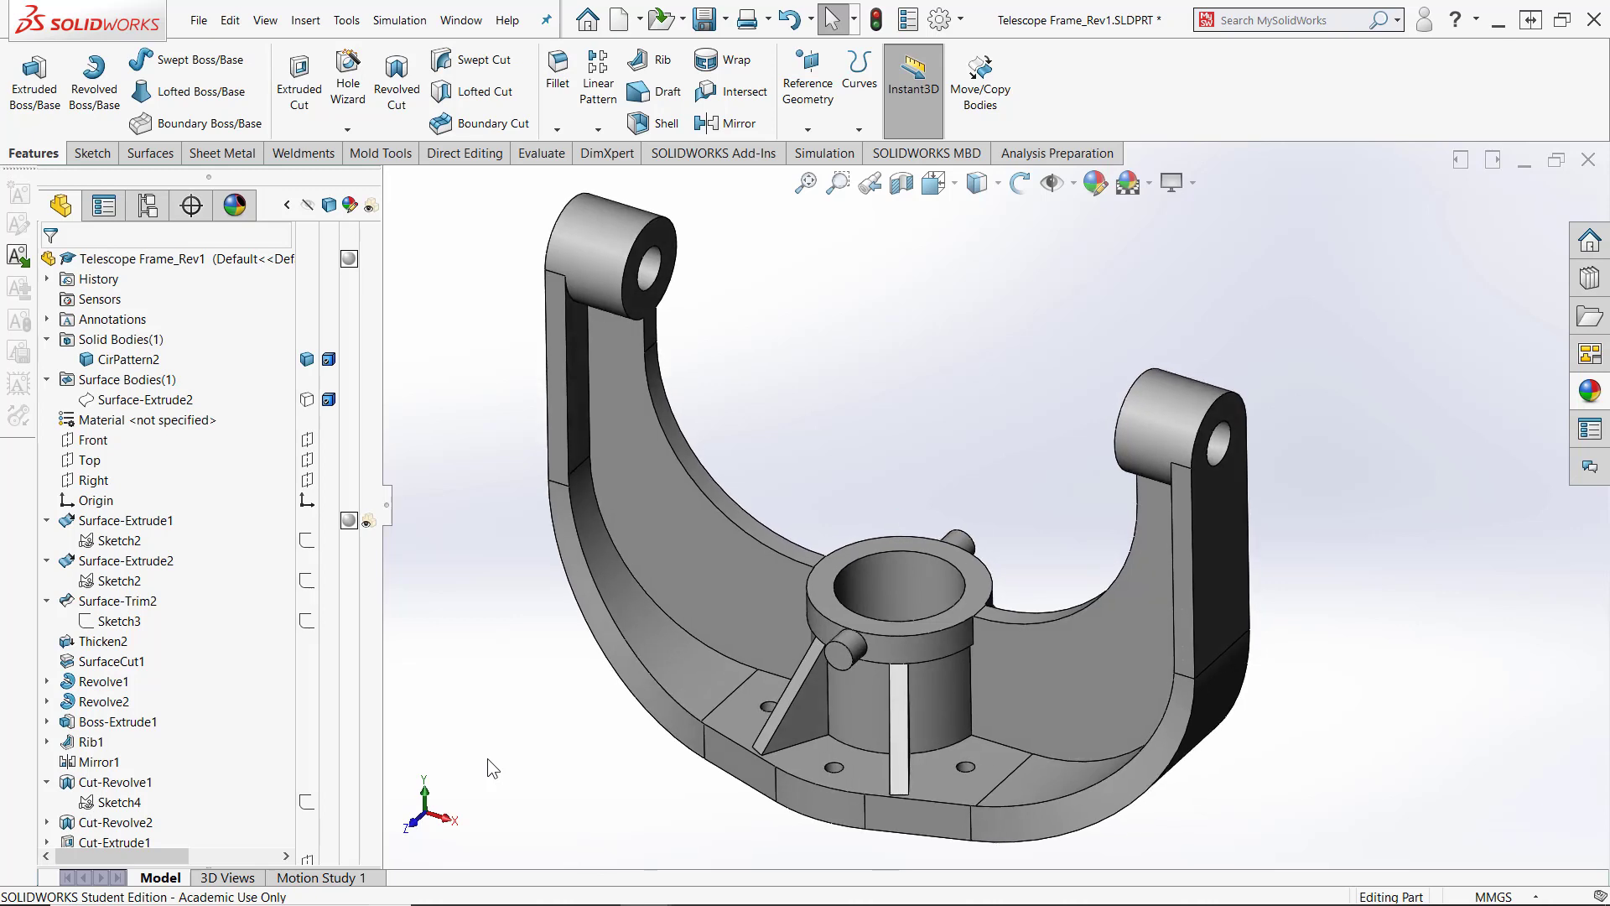
Collapse the expanded surface extrudes, surface trim and revolved cuts in the feature tree
{"action": "left_click", "coordinate": [47, 521]}
{"action": "left_click", "coordinate": [47, 540]}
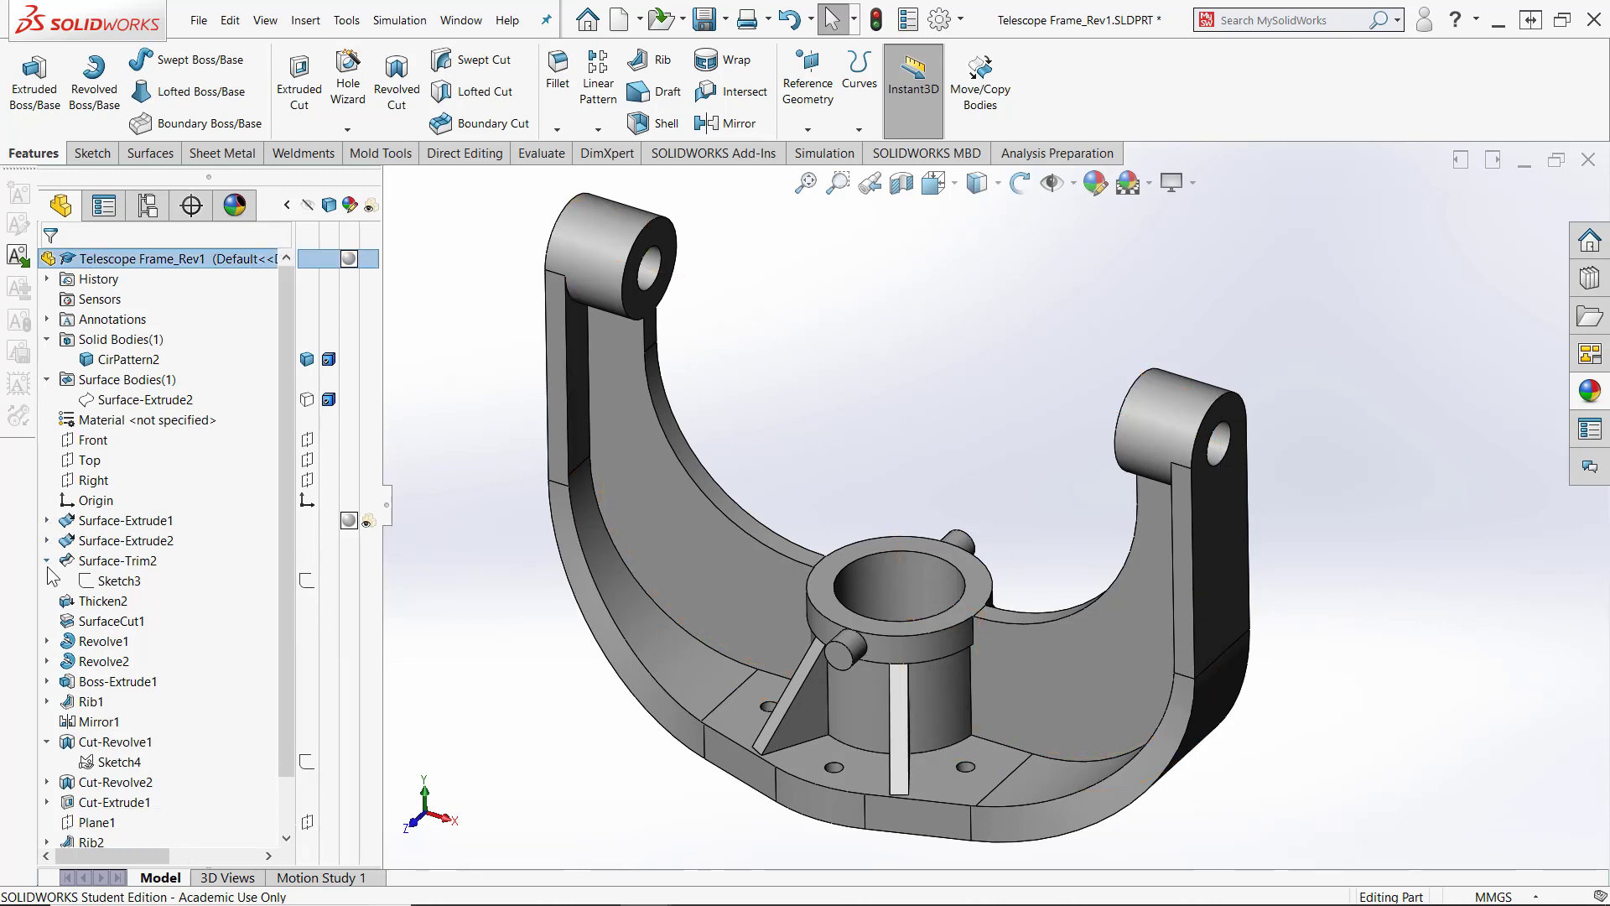
{"action": "left_click", "coordinate": [47, 560]}
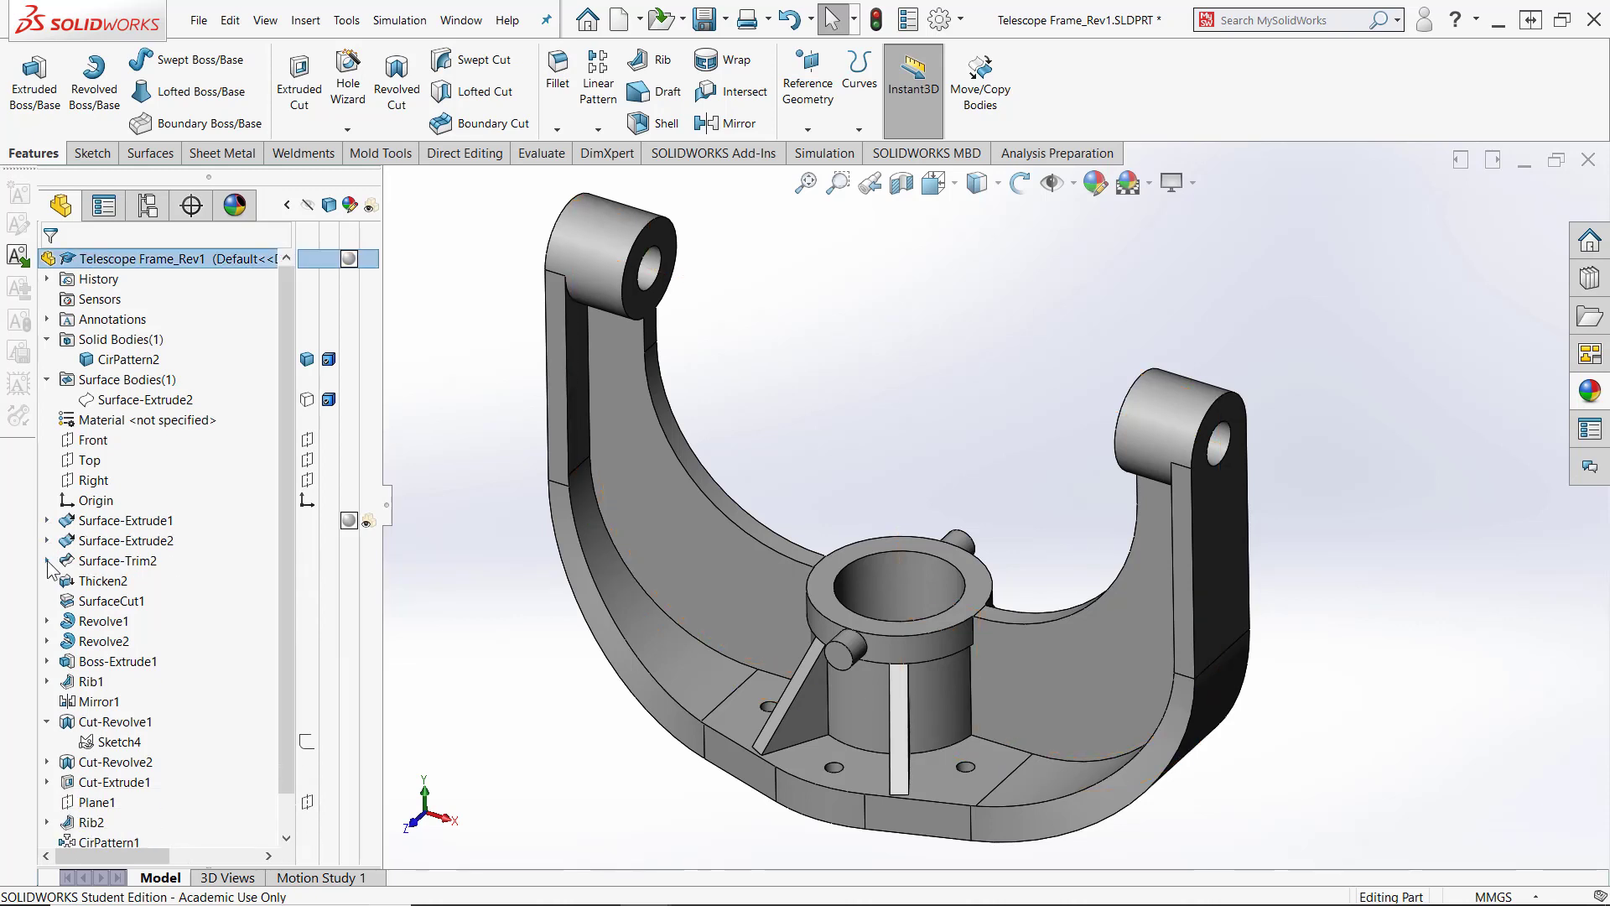
{"action": "left_click", "coordinate": [47, 722]}
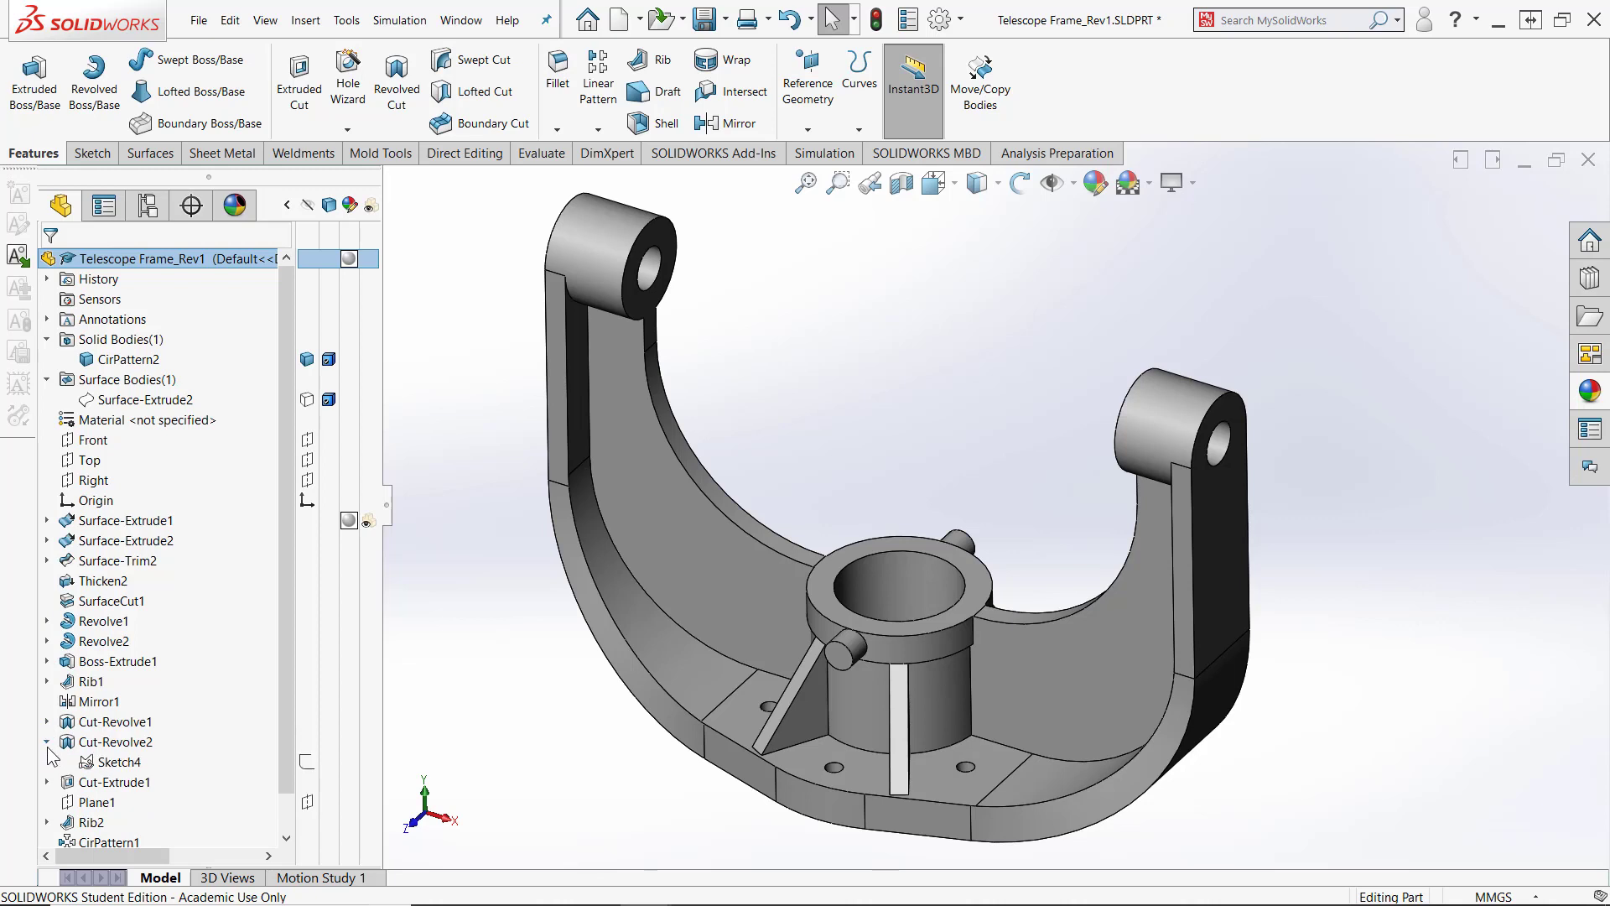
{"action": "left_click", "coordinate": [47, 803]}
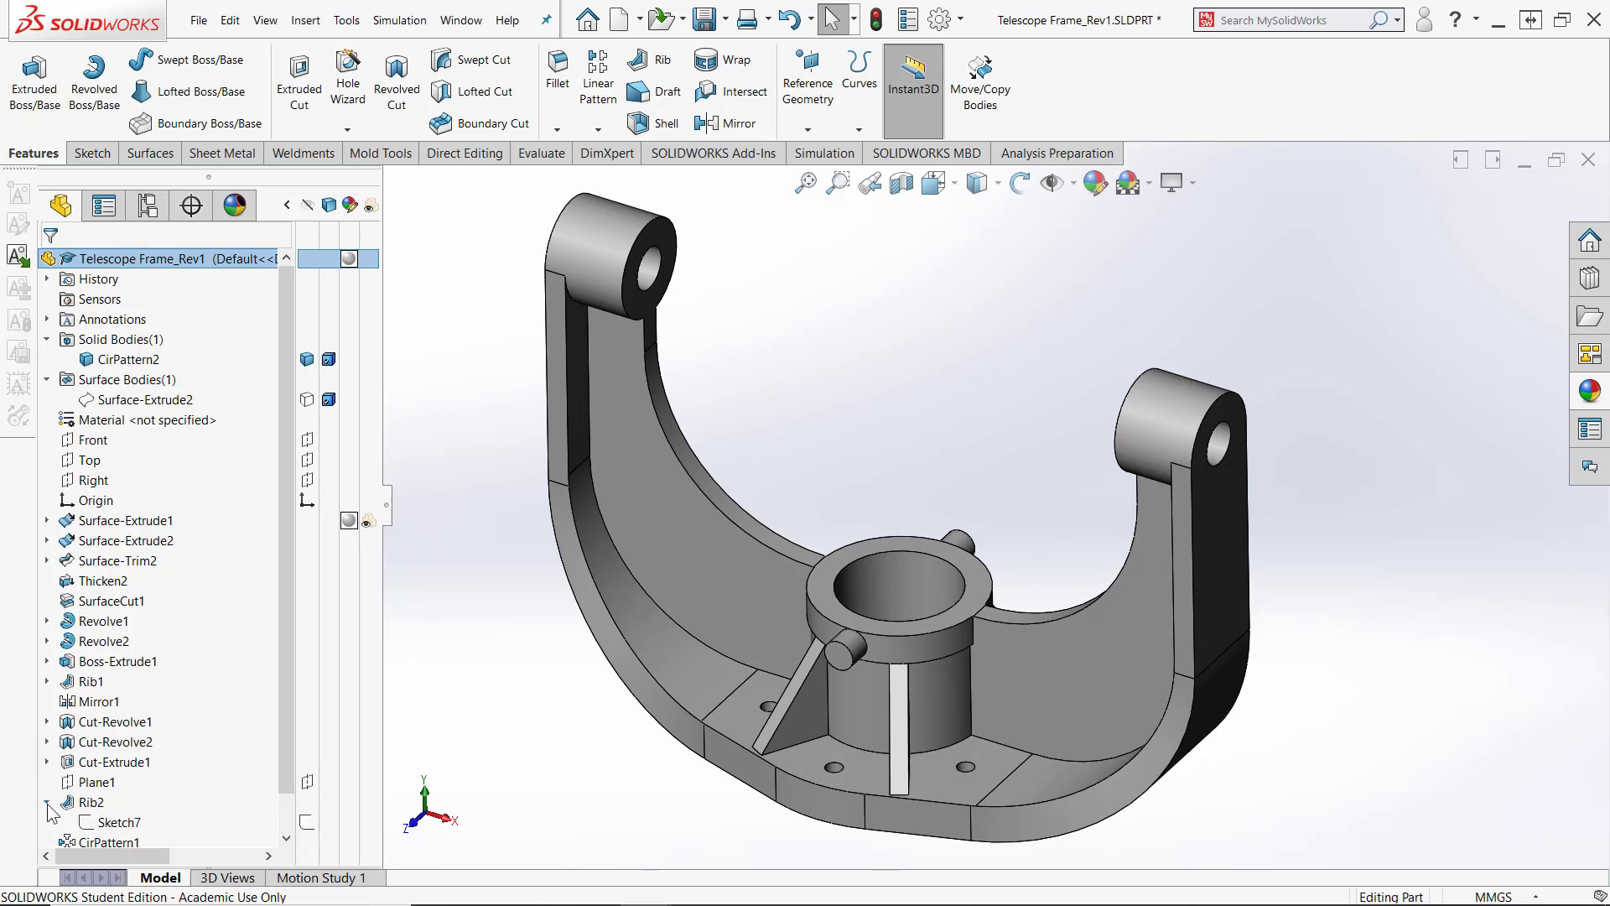
{"action": "left_click", "coordinate": [47, 803]}
{"action": "scroll", "coordinate": [270, 767], "scroll_direction": "down", "scroll_amount": 1}
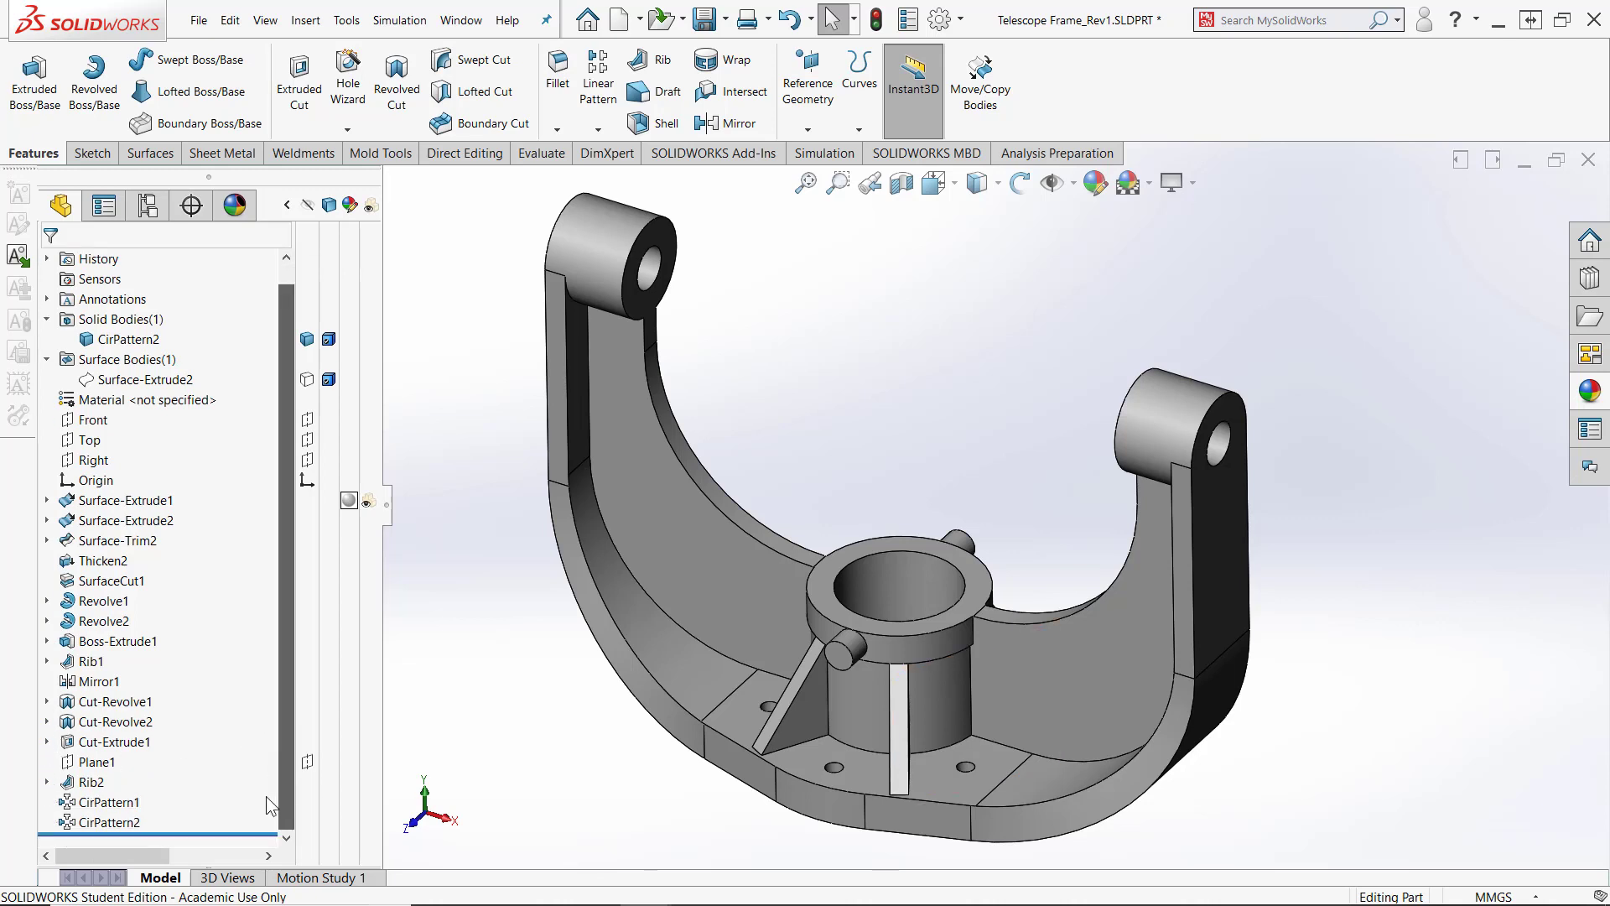